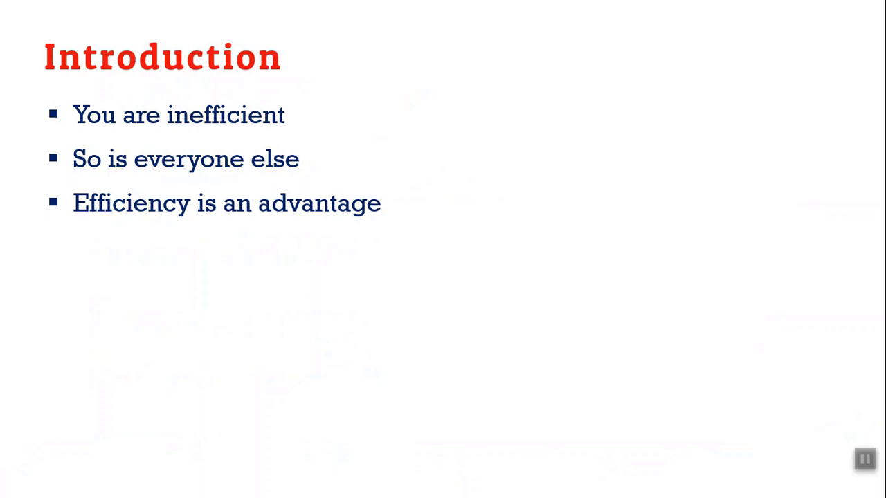
Present slide 40, the speaker bio, from the 2019 - M365 - v4.pptx deck
key("Escape")
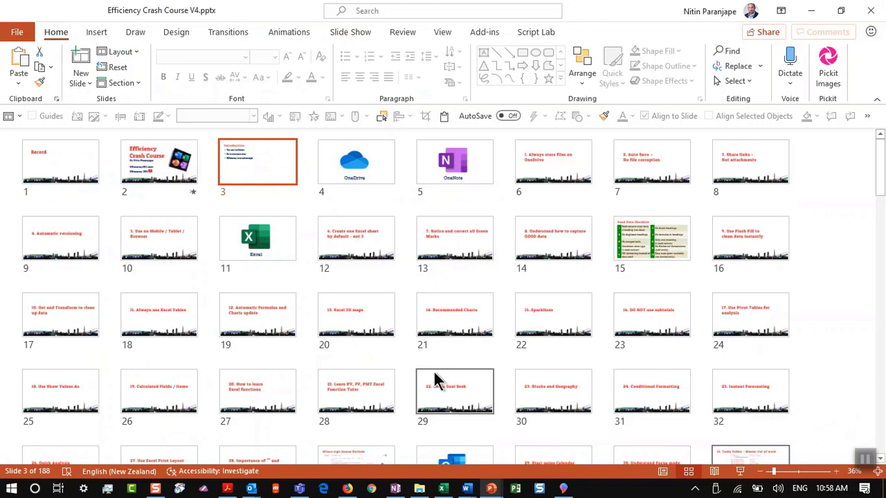
key("alt+Tab")
key("Tab")
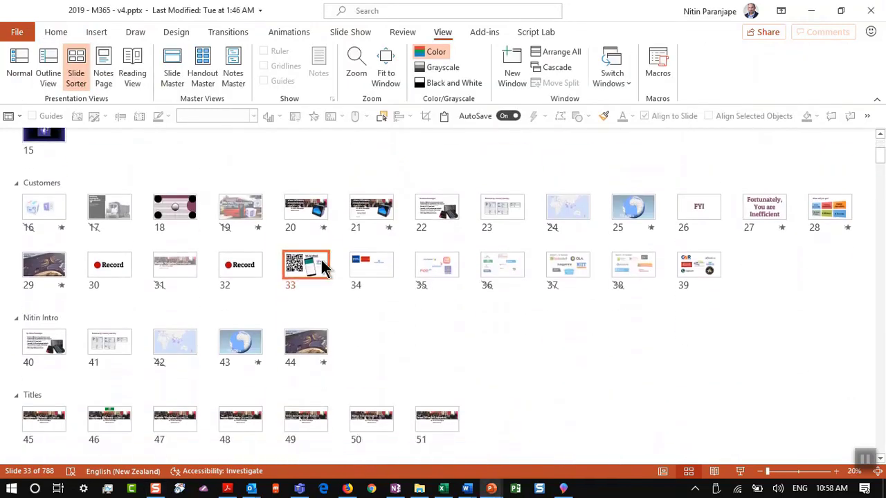
left_click(45, 341)
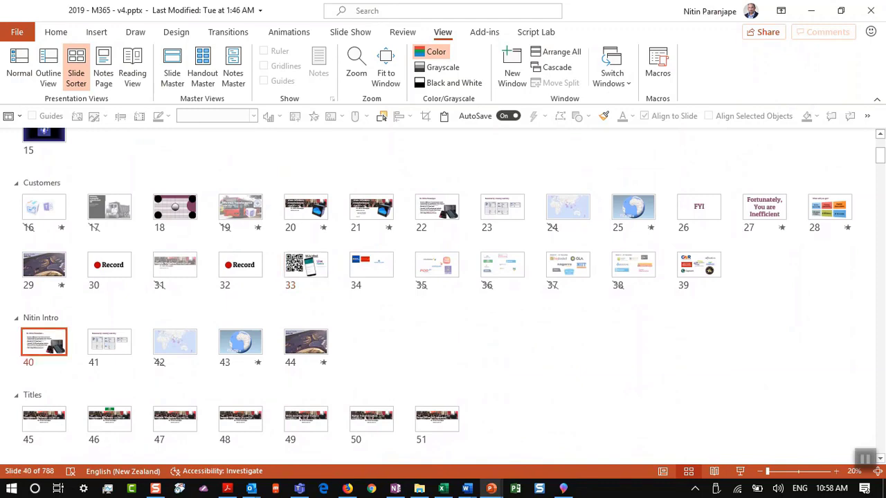
left_click(740, 471)
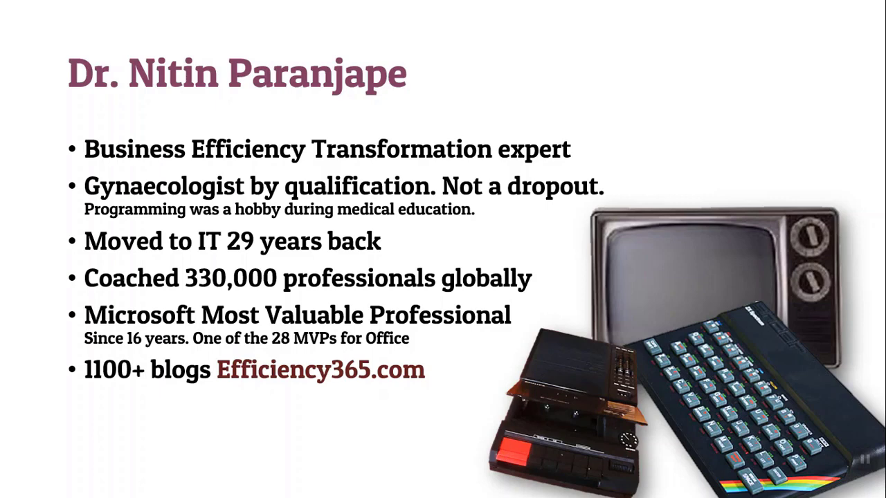
Return to the Efficiency Crash Course deck and resume the show at the Introduction slide
key("Escape")
key("ctrl+alt+Tab")
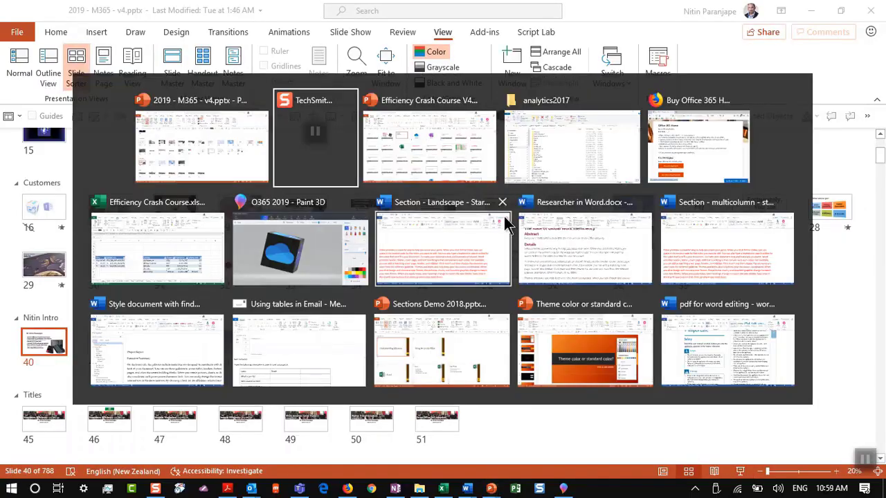
left_click(407, 170)
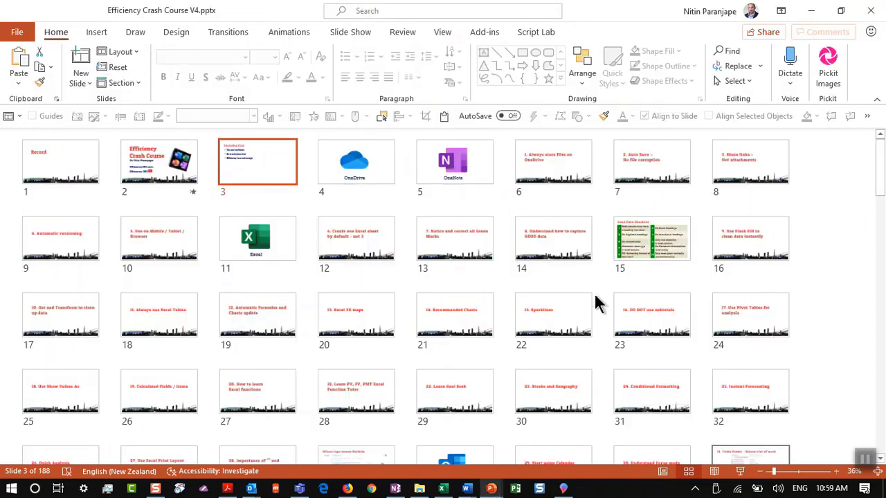
left_click(740, 471)
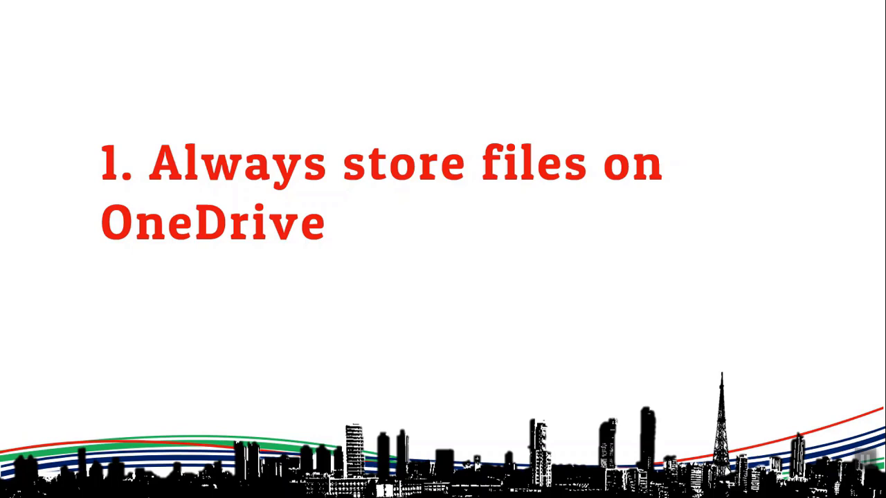
key("Escape")
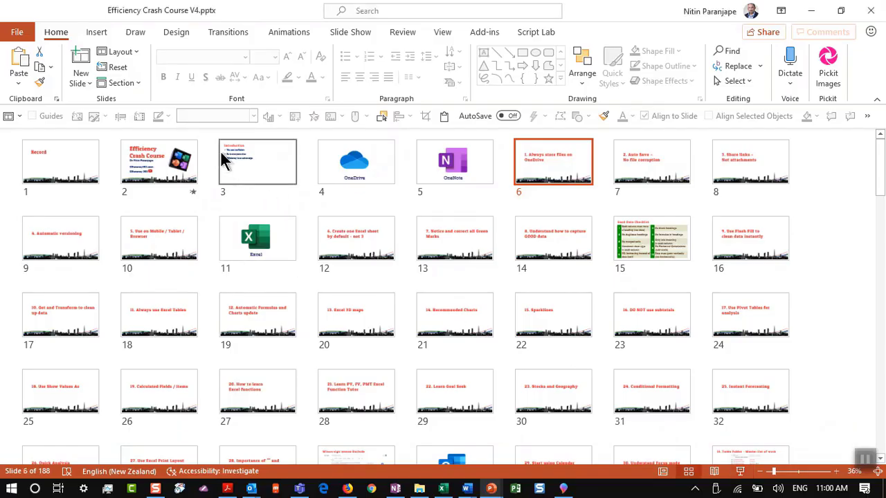
key("alt+f")
key("a")
key("super+plus")
key("super+plus")
key("super+plus")
key("super+plus")
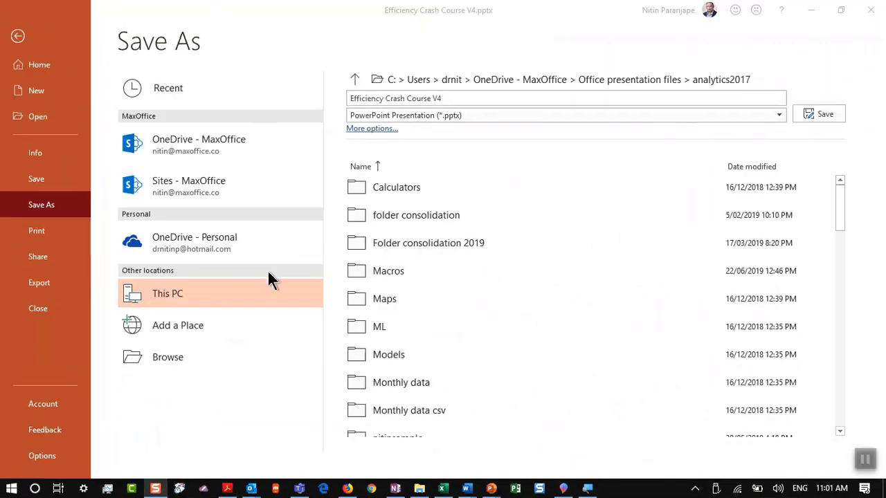
key("alt+Tab")
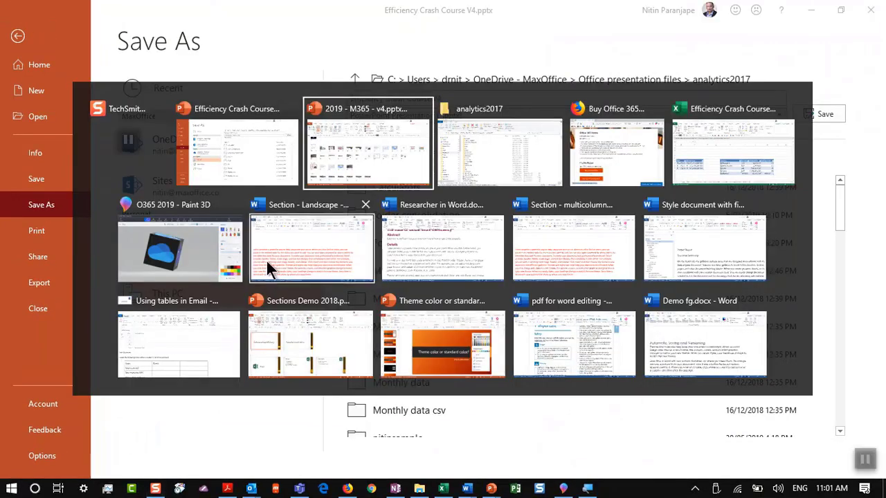
key("alt+shift+Tab")
key("Escape")
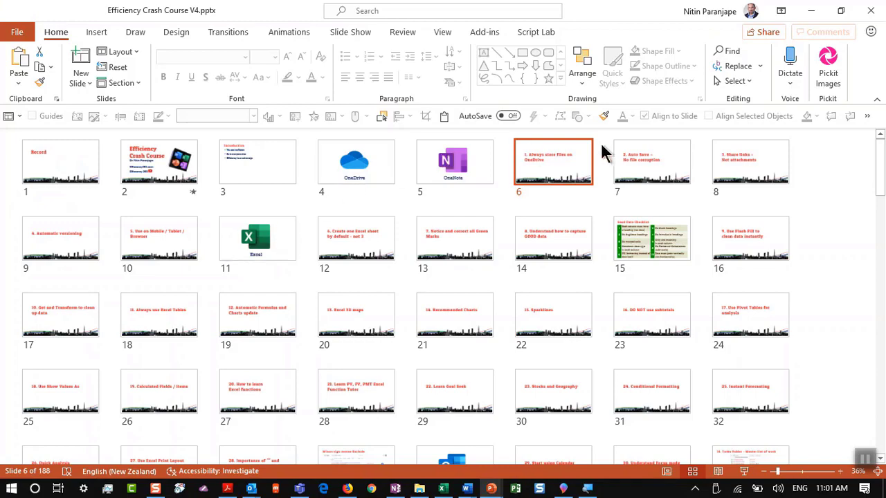
Present tip 1, advance to tip 2 'Auto Save – No file corruption', then end the show
left_click(744, 471)
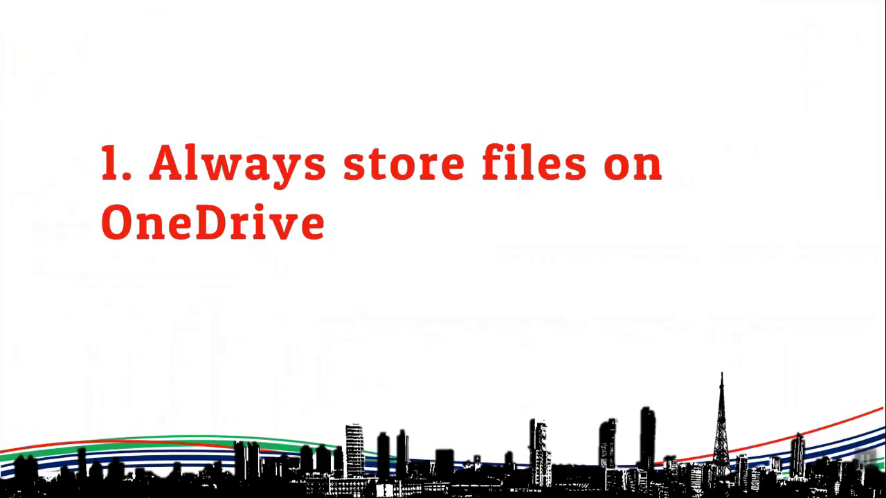
left_click(339, 252)
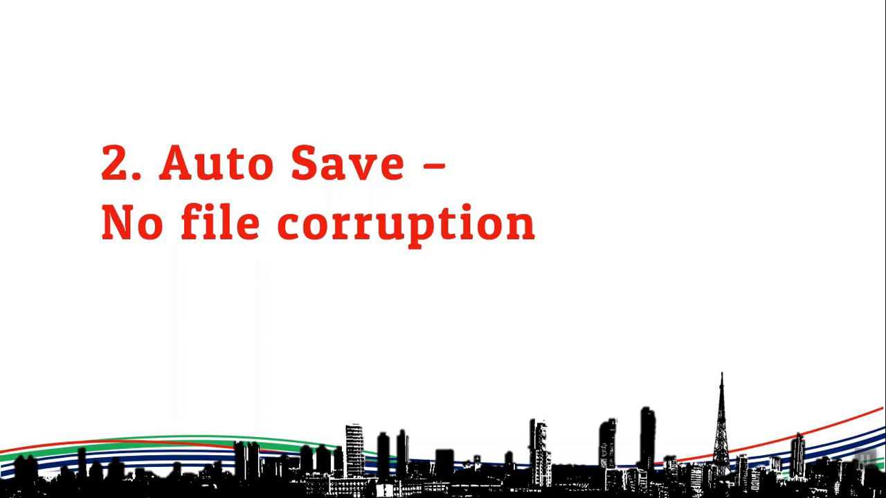
key("Escape")
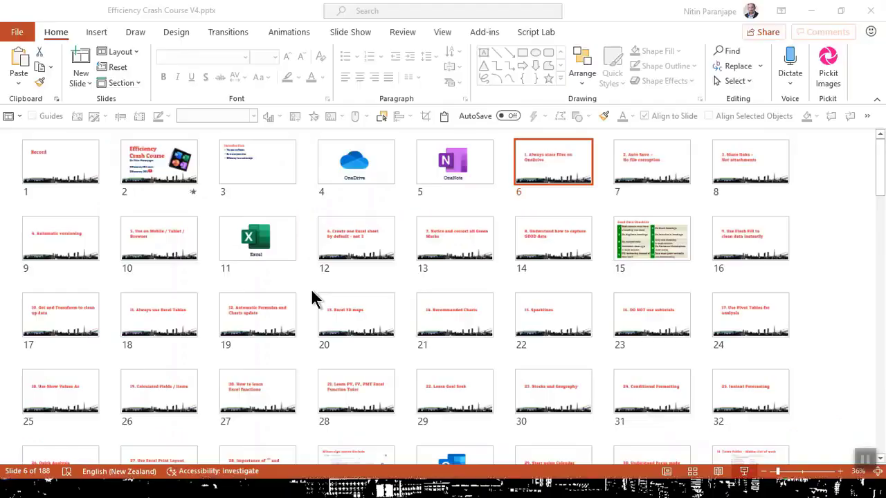
Bring up Demo fg.docx in Word and collapse the ribbon to show more text
left_click(465, 489)
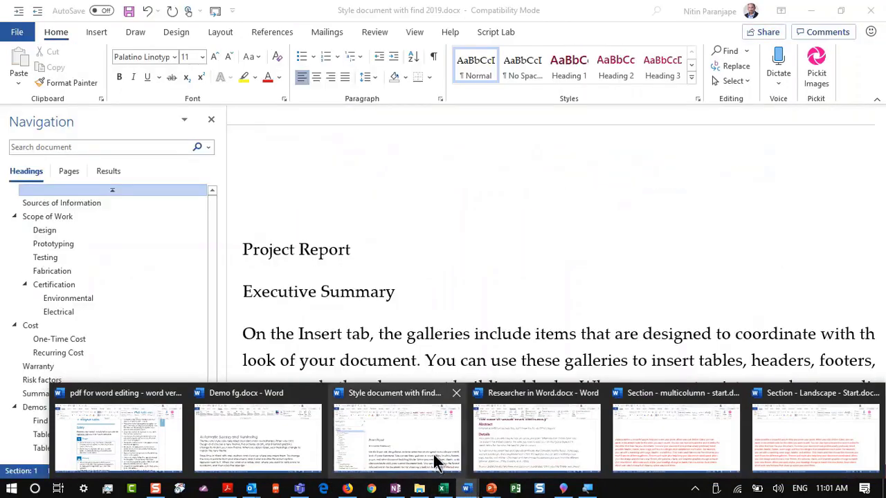
left_click(296, 413)
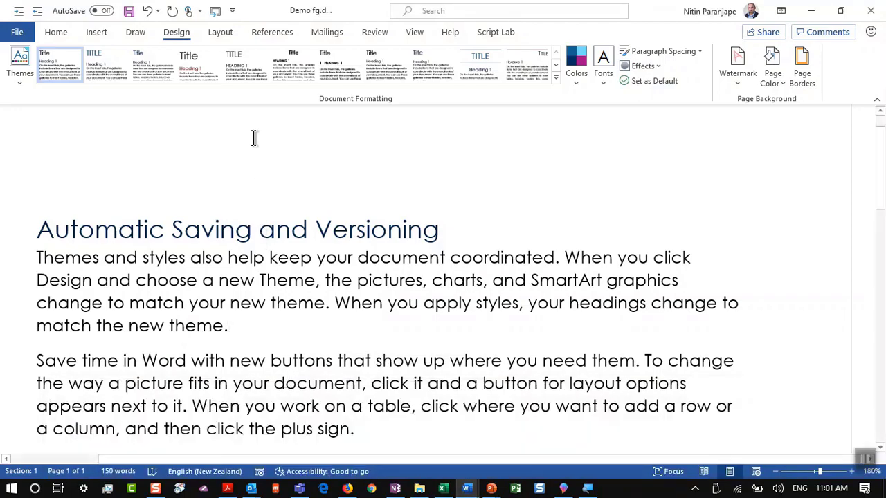
scroll(229, 145, "up", 8, "ctrl")
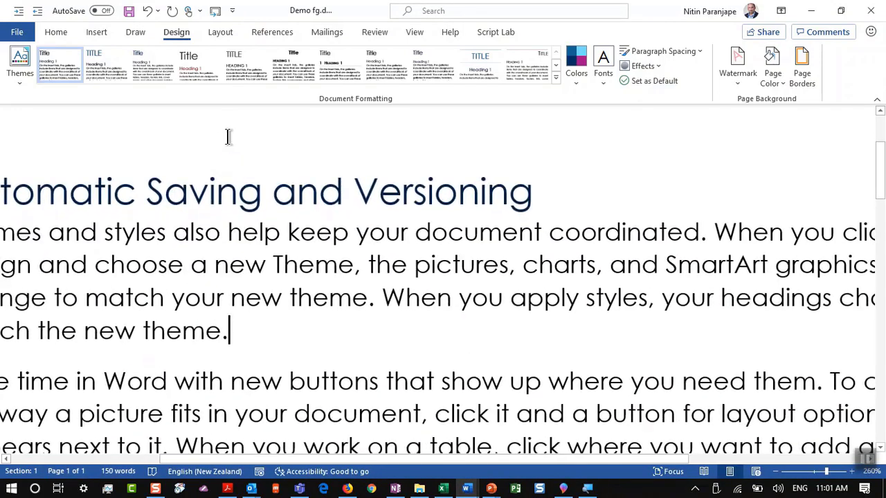
scroll(228, 134, "down", 2, "ctrl")
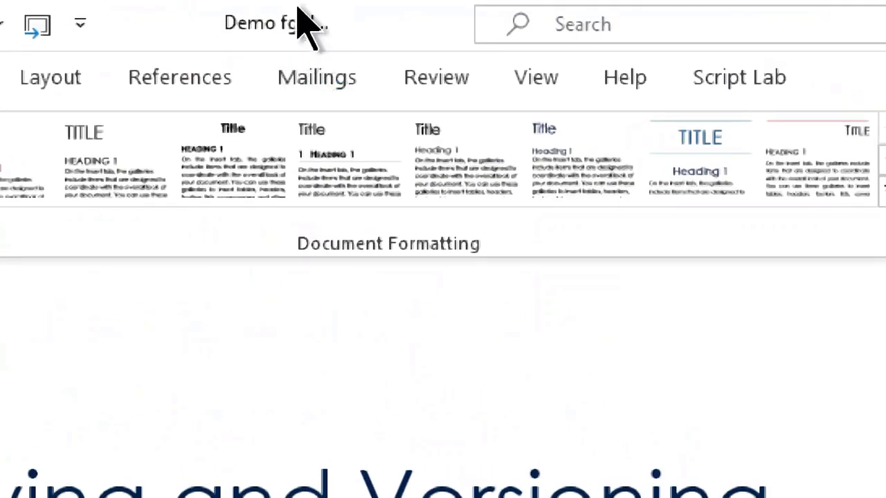
scroll(307, 253, "down", 1)
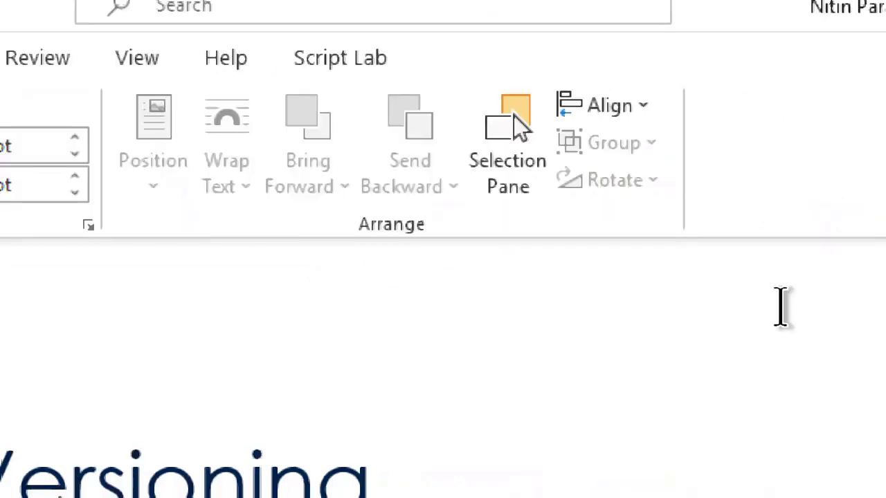
left_click(864, 247)
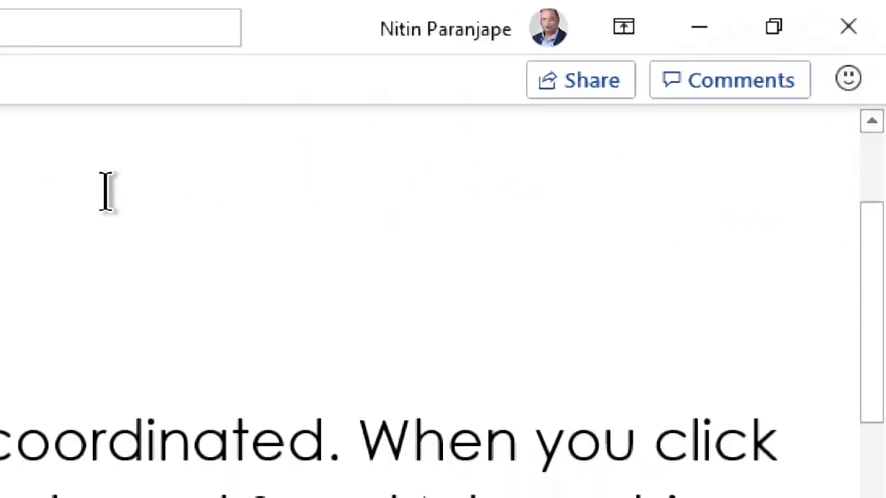
scroll(106, 190, "down", 5)
scroll(106, 191, "up", 2)
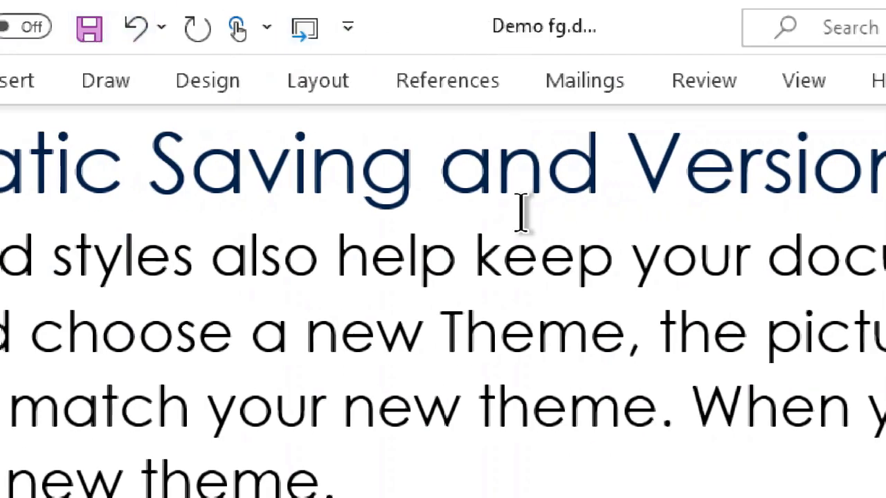
Colour the word 'keep' red
left_click(524, 272)
double_click(524, 272)
left_click(715, 233)
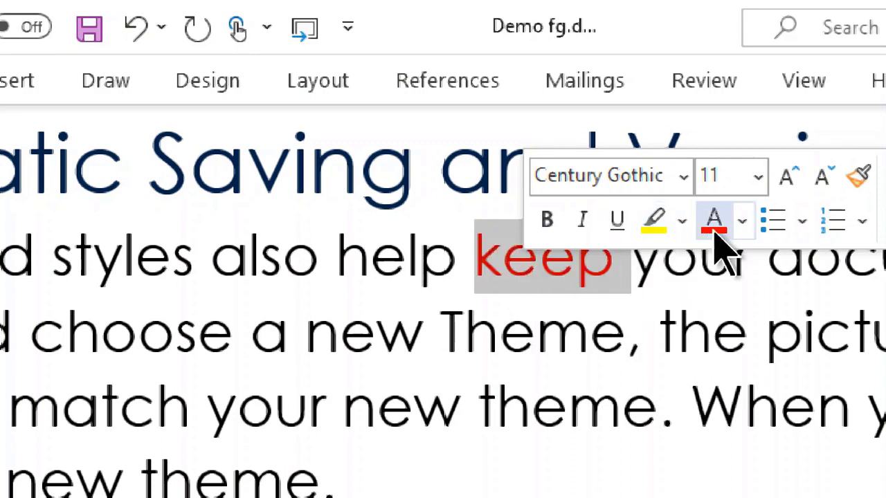
left_click(680, 308)
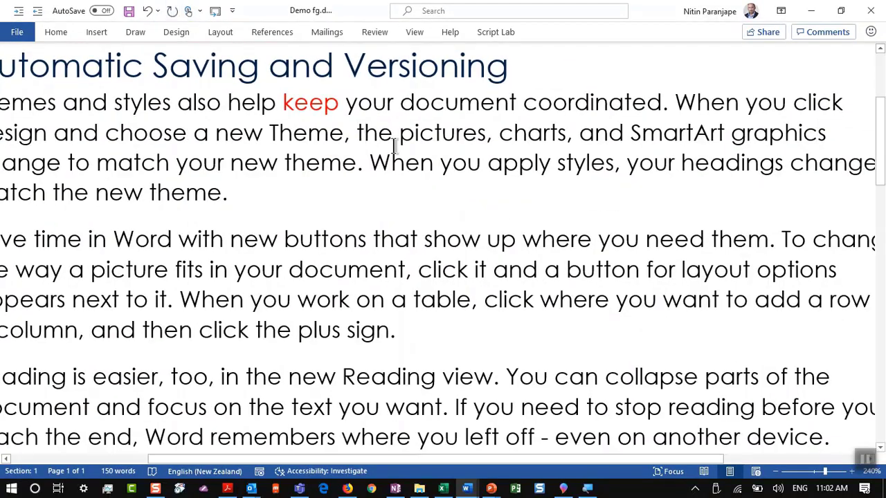
Close Demo fg.docx without saving the changes
key("alt+f")
key("Escape")
key("ctrl+w")
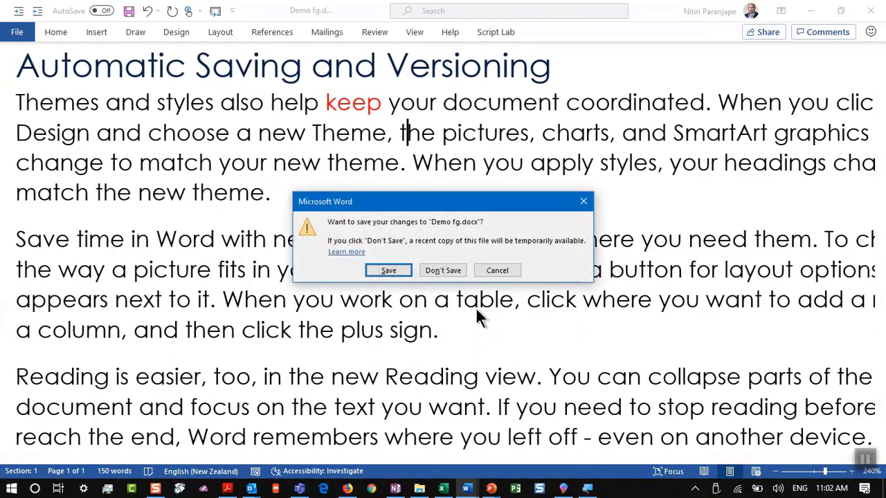
left_click(446, 271)
Switch to Style document with find 2019.docx in Word and show its File Home page
key("alt+f")
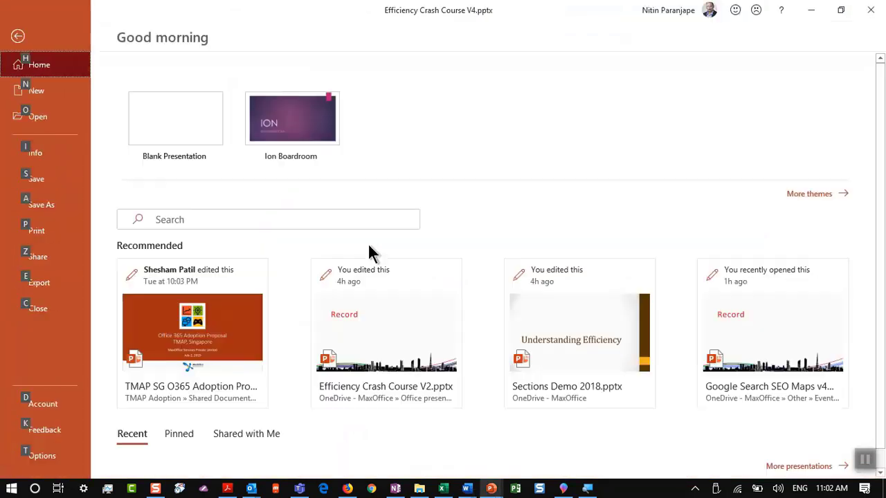
key("Escape")
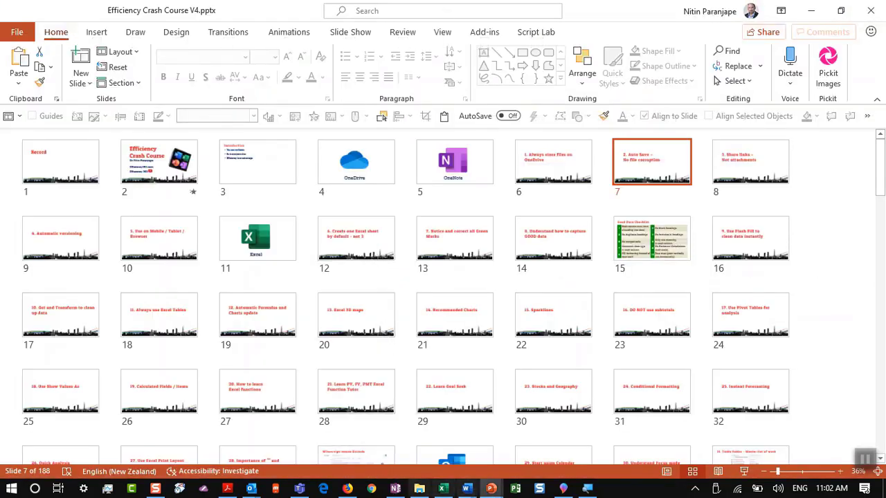
left_click(467, 490)
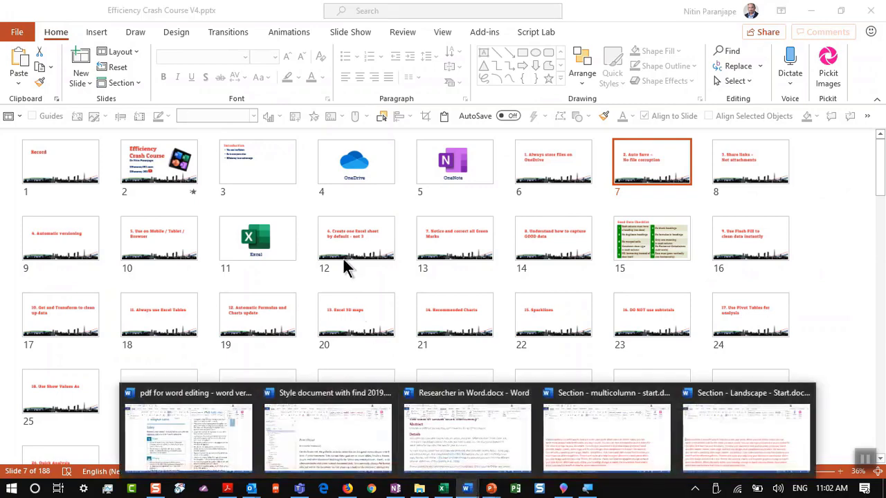
left_click(370, 415)
key("alt+f")
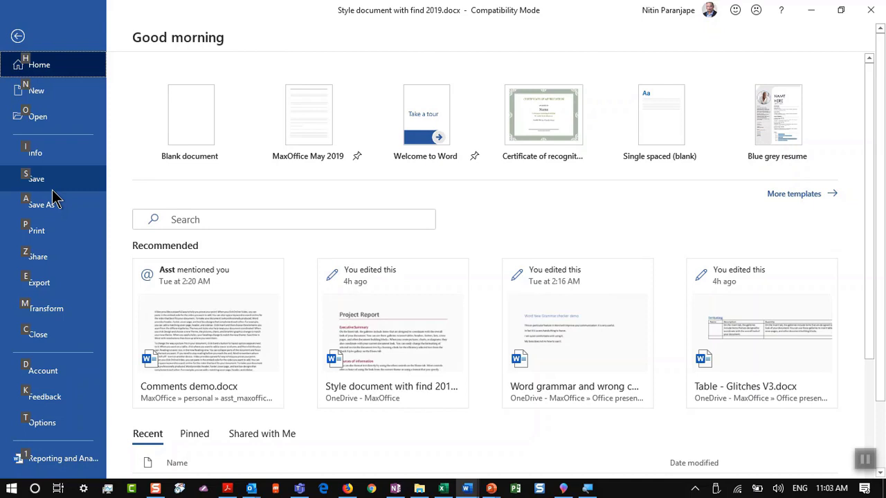
Open Demo fg.docx from Recent and colour the word 'Themes' red
left_click(67, 129)
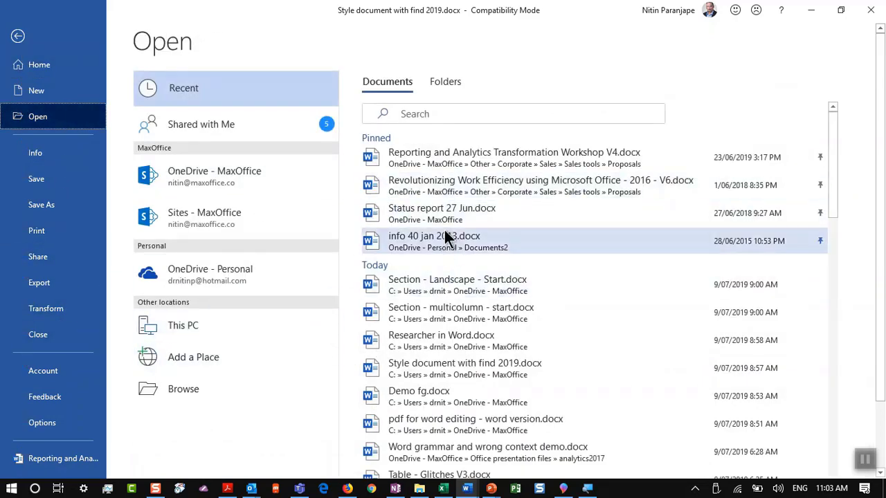
left_click(444, 406)
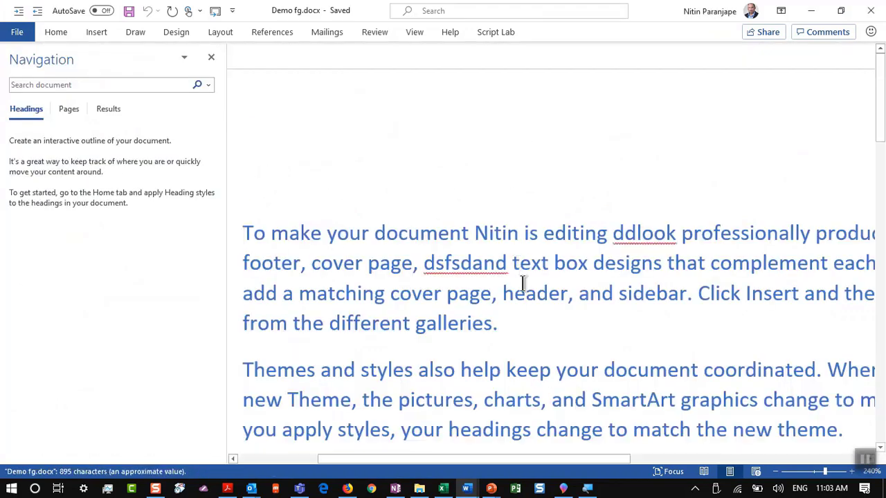
scroll(524, 284, "down", 5)
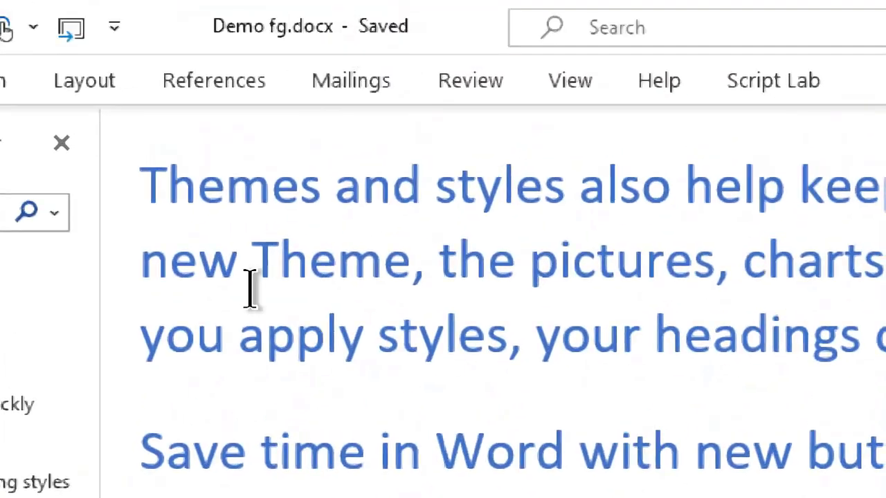
double_click(269, 184)
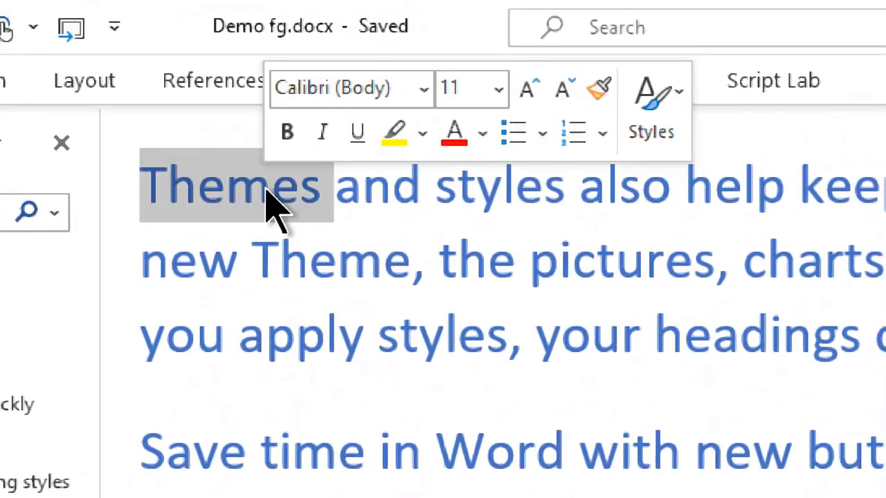
left_click(466, 137)
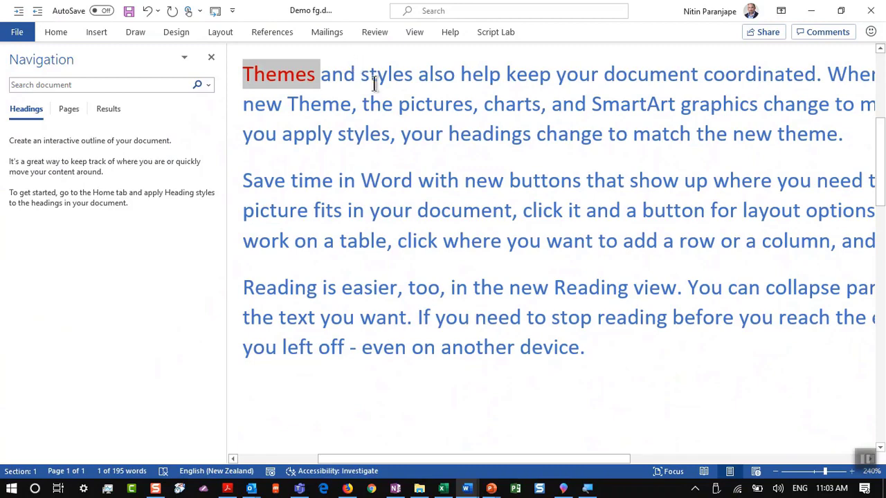
left_click(375, 81)
Close Demo fg.docx, discarding the unsaved colour change
key("alt+f")
key("c")
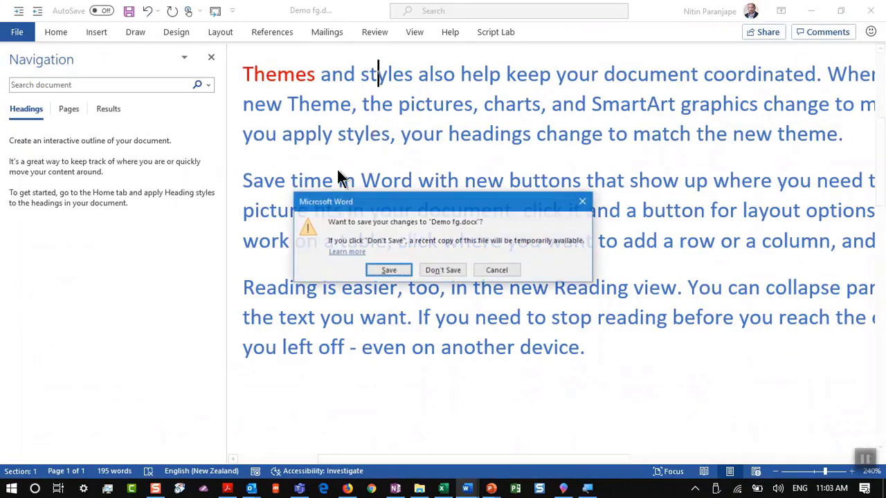
left_click(448, 270)
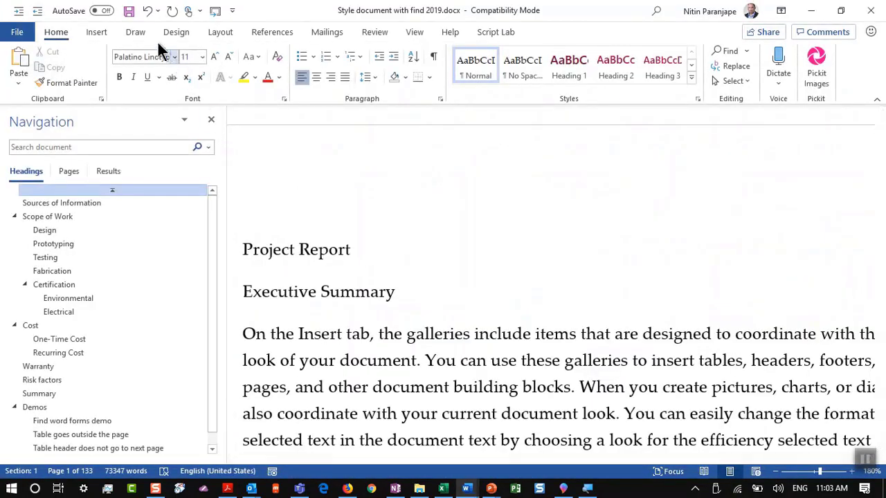
Open the OneDrive - MaxOffice folder via an 'onedr' search, then show Word's File Home page
key("super")
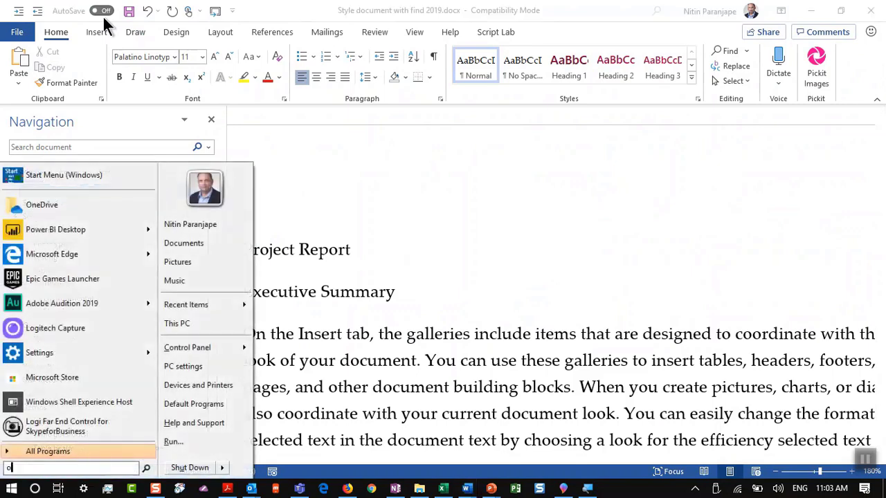
type("onedr")
key("Return")
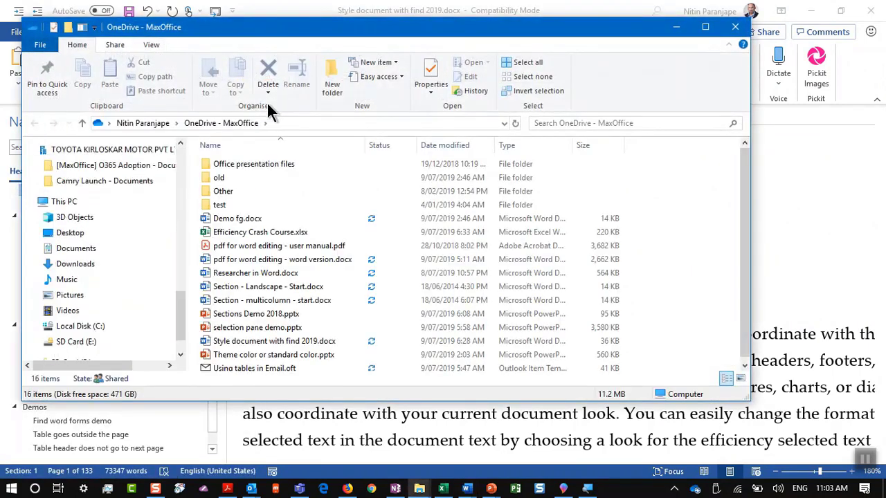
key("alt+Tab")
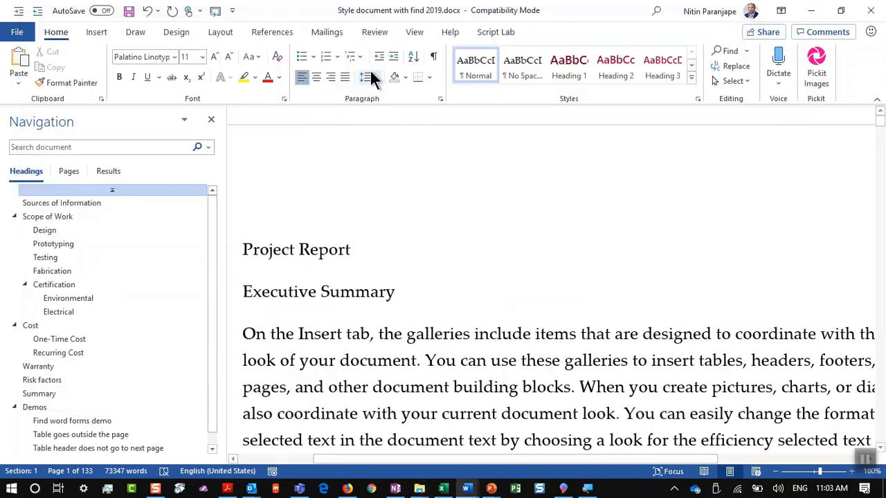
left_click(367, 243)
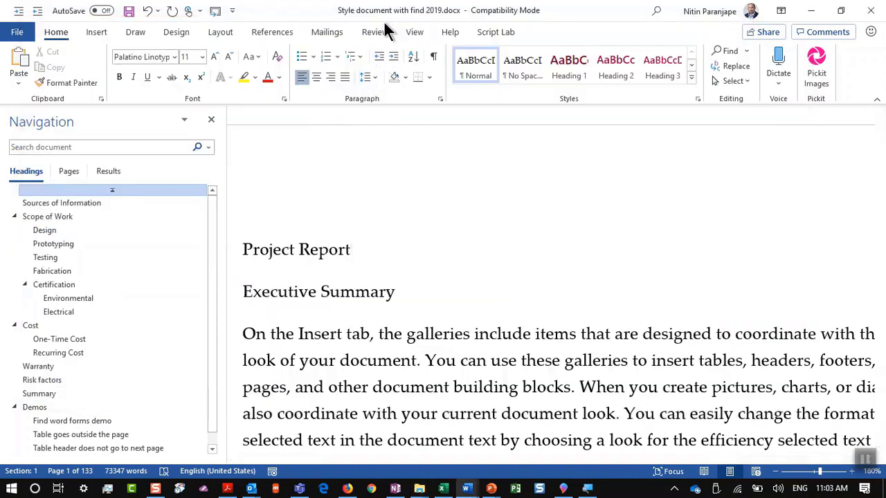
key("alt+f")
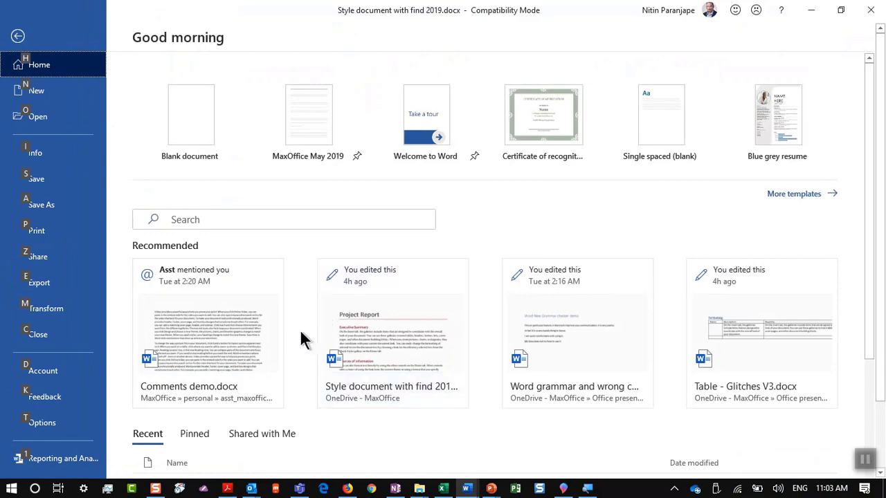
Reopen Demo fg.docx from Recent and bold the word 'make' in the first sentence
left_click(21, 117)
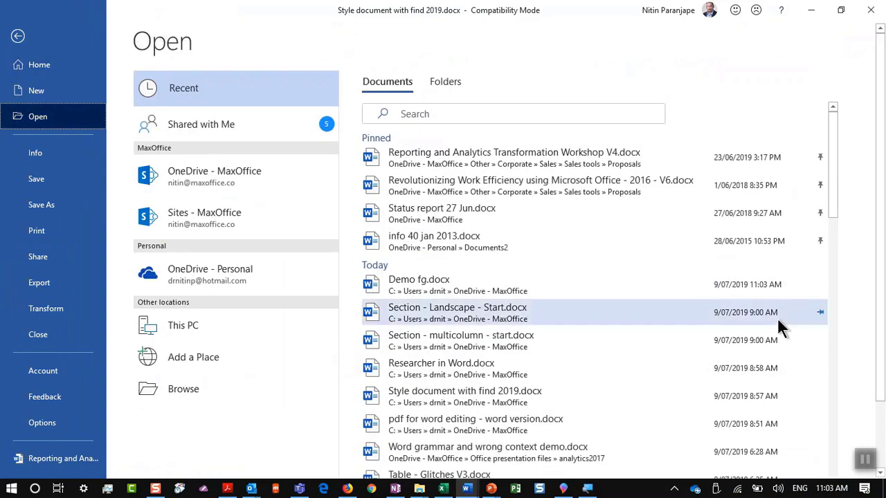
left_click(422, 281)
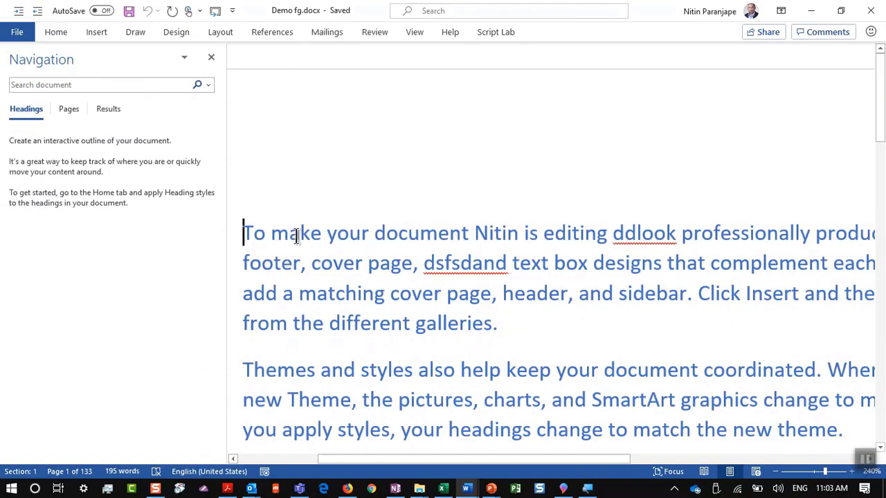
double_click(294, 234)
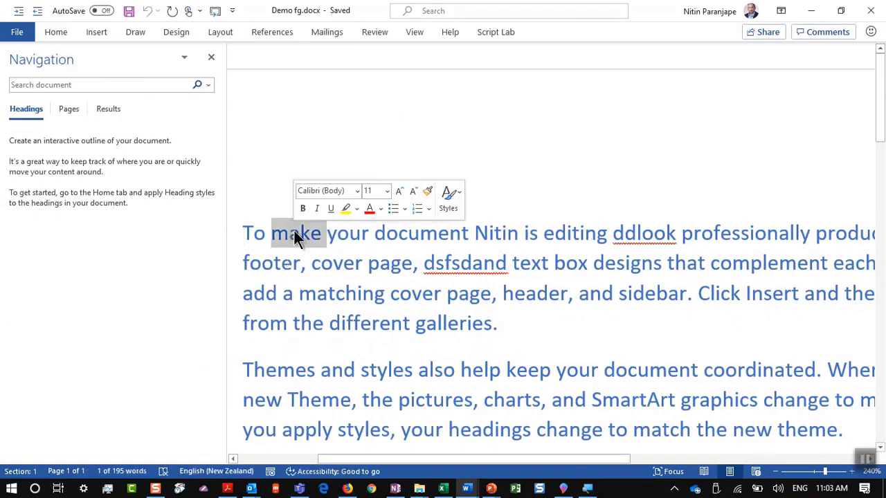
scroll(287, 229, "down", 2)
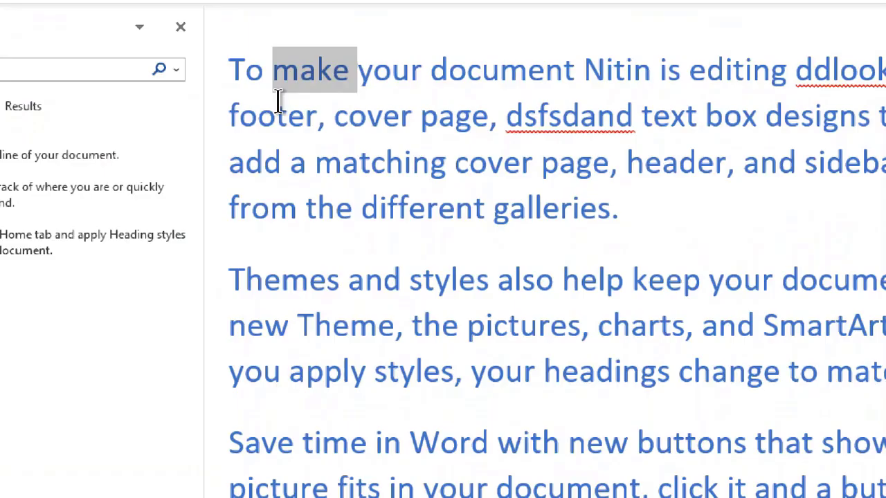
key("ctrl+b")
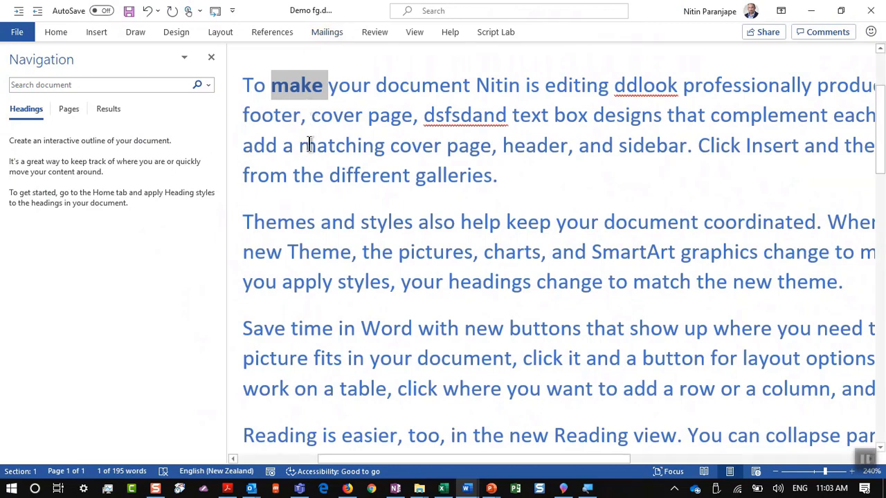
left_click(312, 145)
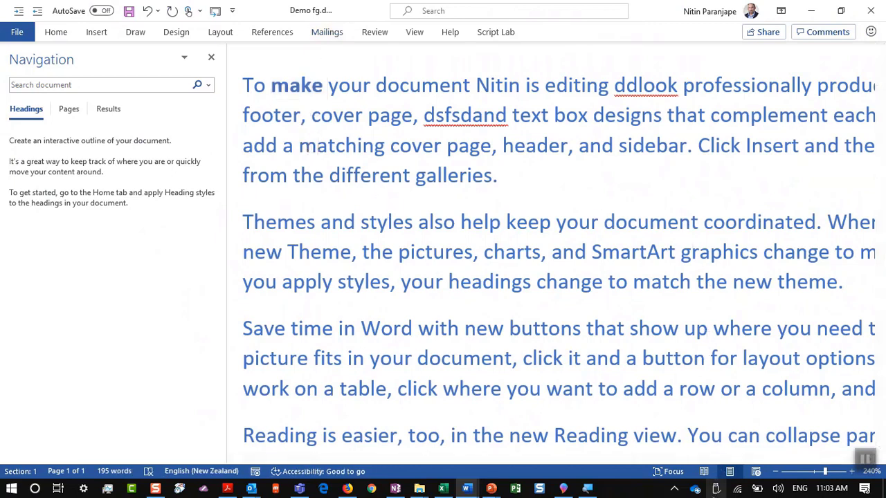
Check the OneDrive sync status, then return to Word
left_click(695, 487)
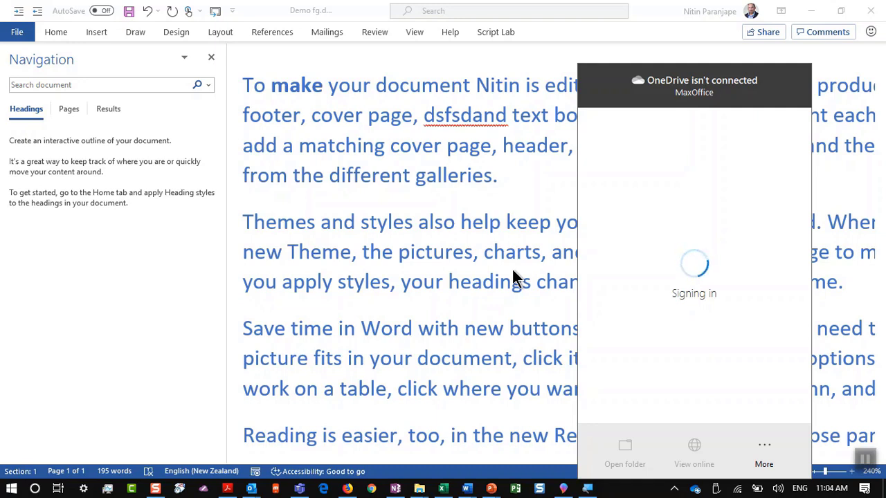
left_click(512, 269)
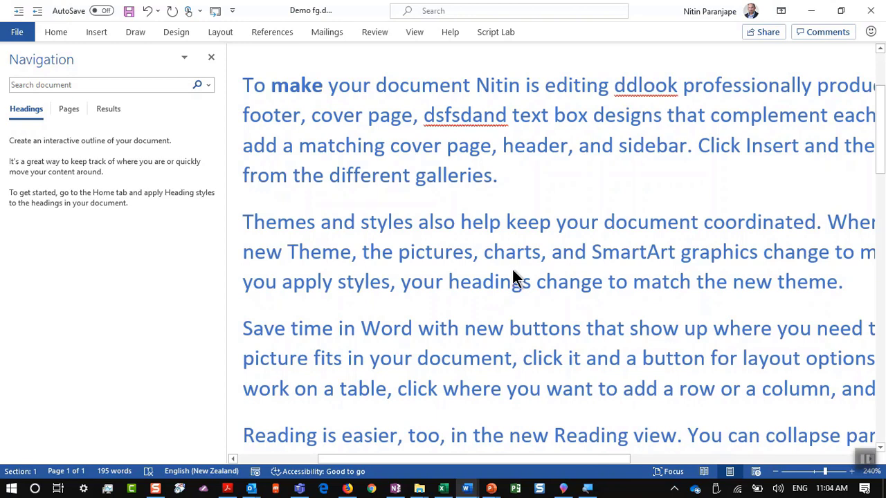
key("alt+Tab")
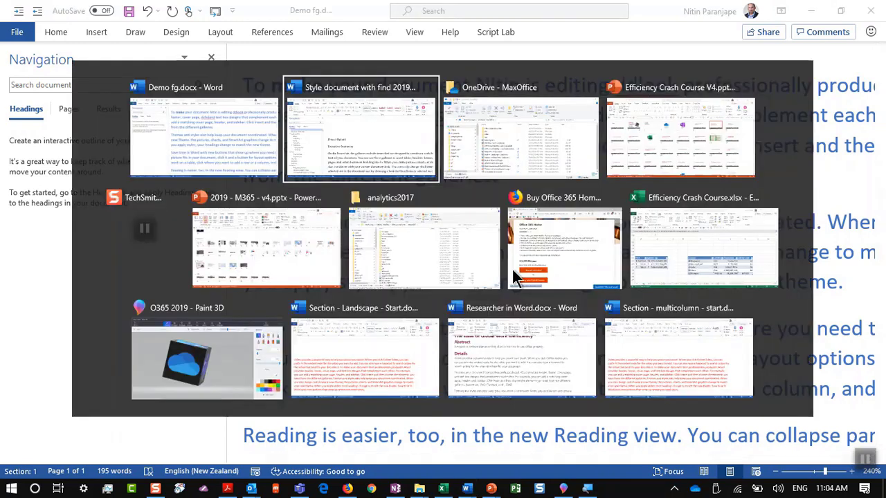
Present the Auto Save slide and tip 3 'Share links – Not attachments', then return to Demo fg.docx
key("alt+Tab")
key("alt+Tab")
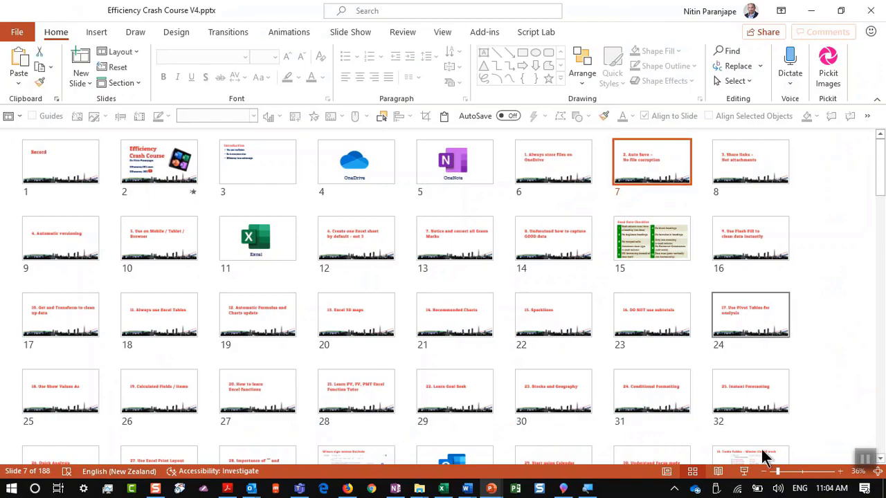
left_click(743, 471)
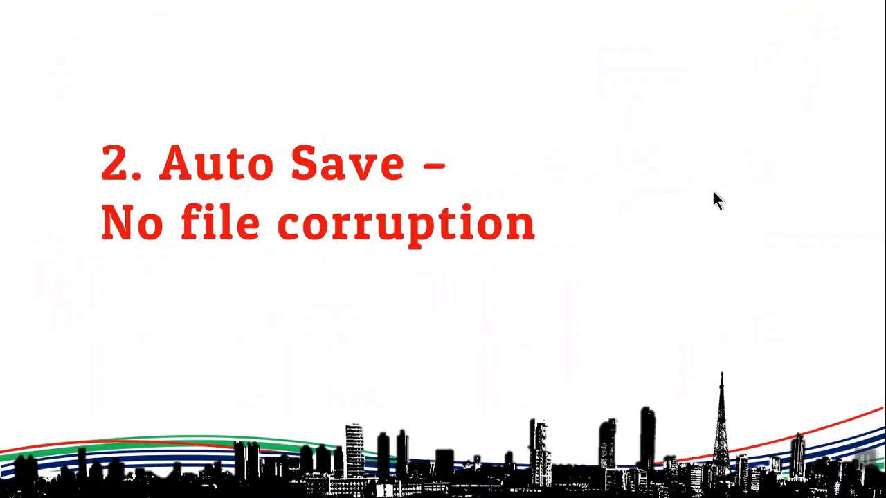
left_click(714, 192)
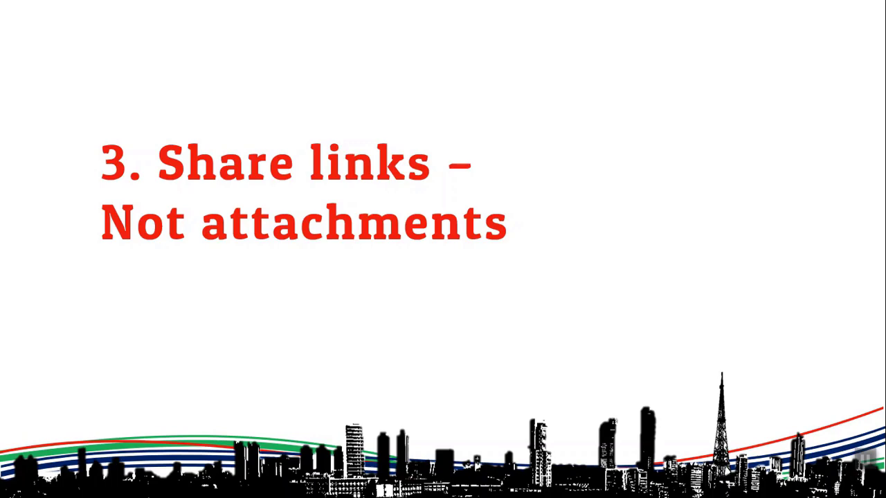
key("Escape")
key("alt+Tab")
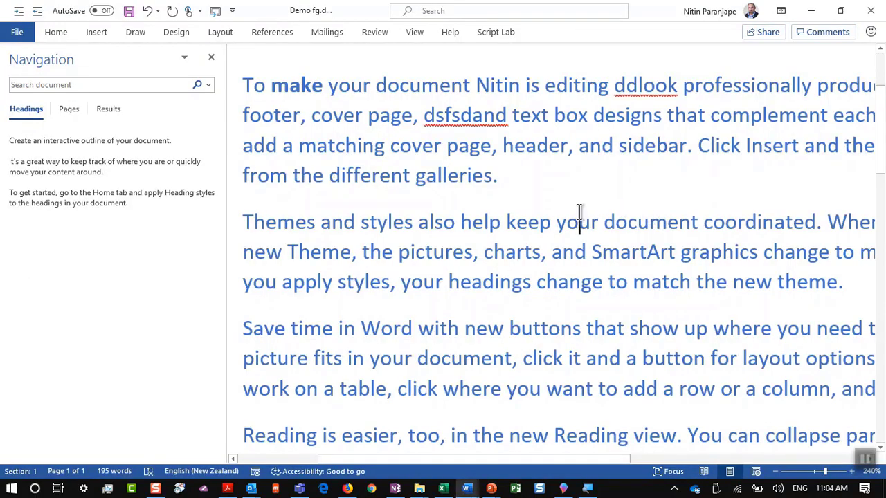
Upload Demo fg.docx to OneDrive - MaxOffice so it can be shared
left_click(695, 488)
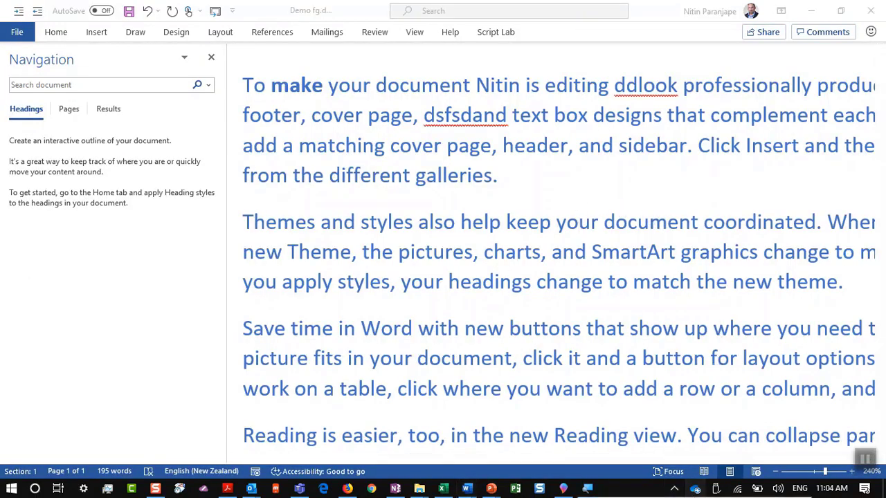
left_click(455, 225)
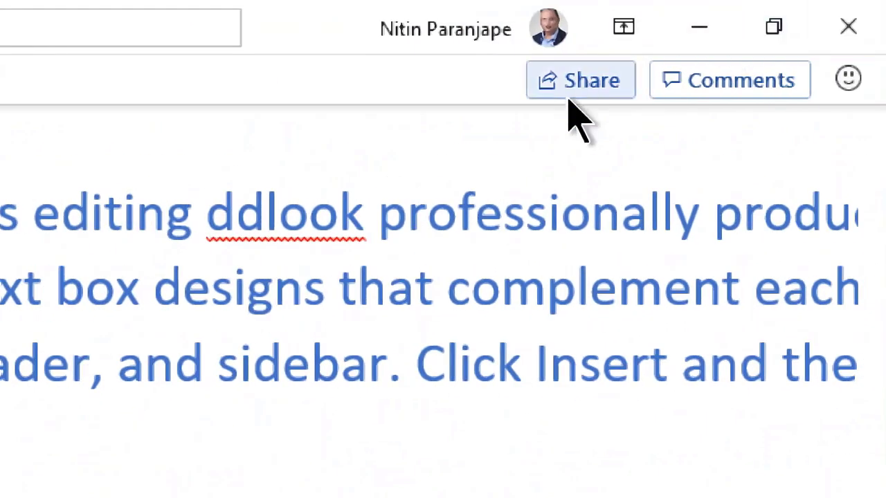
left_click(569, 97)
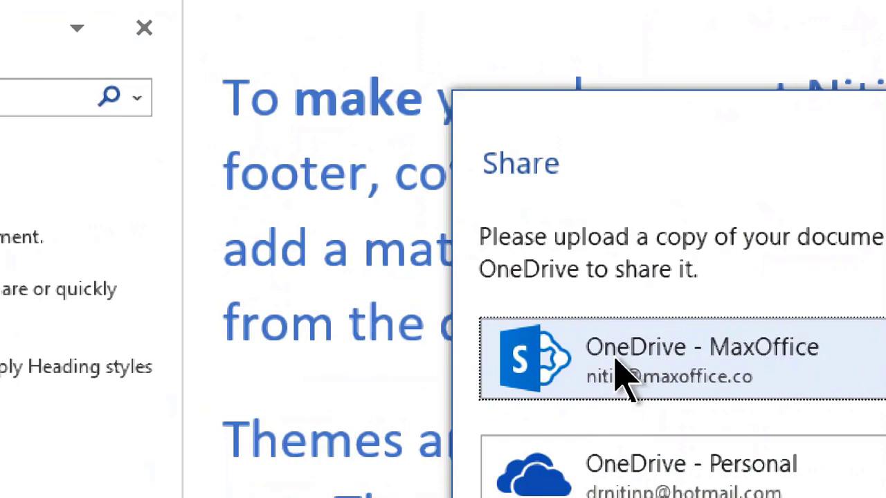
left_click(621, 377)
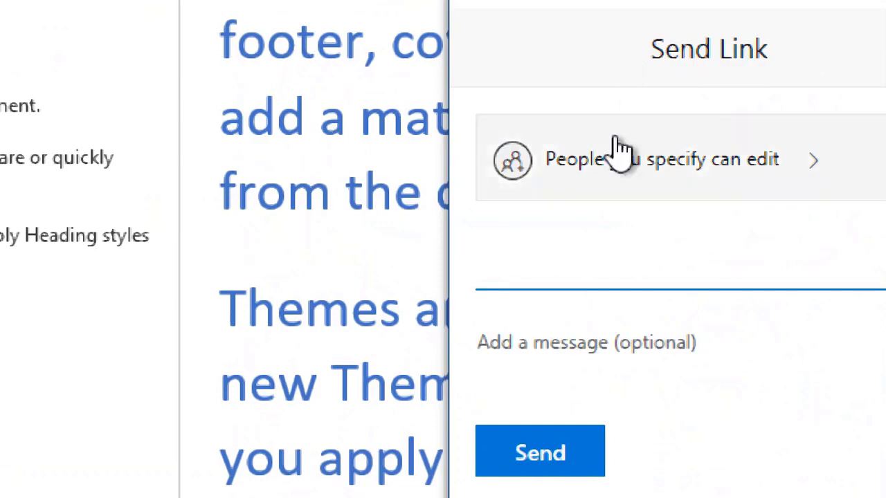
Send a Specific people link with editing allowed to the colleague's e-mail address
left_click(401, 160)
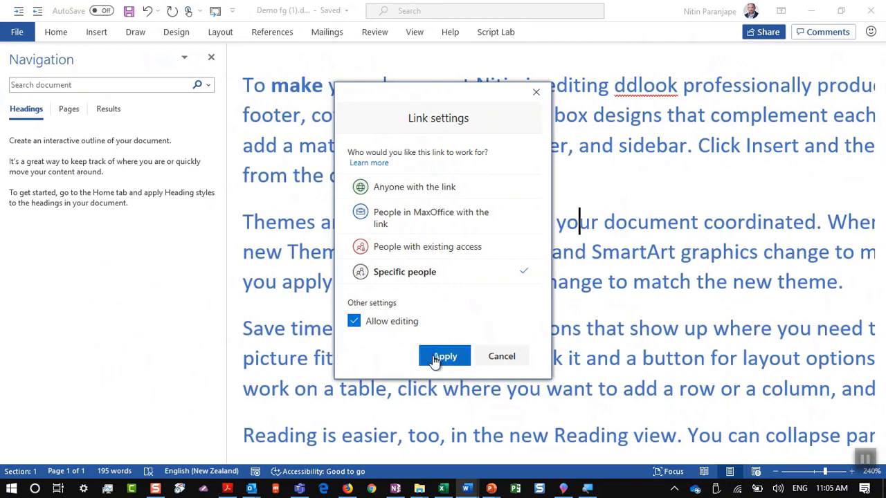
left_click(433, 356)
left_click(396, 203)
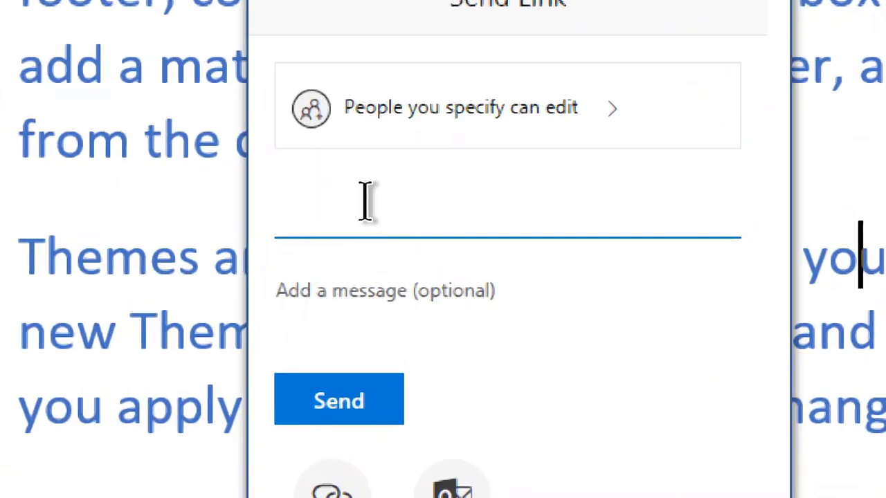
type("boss@")
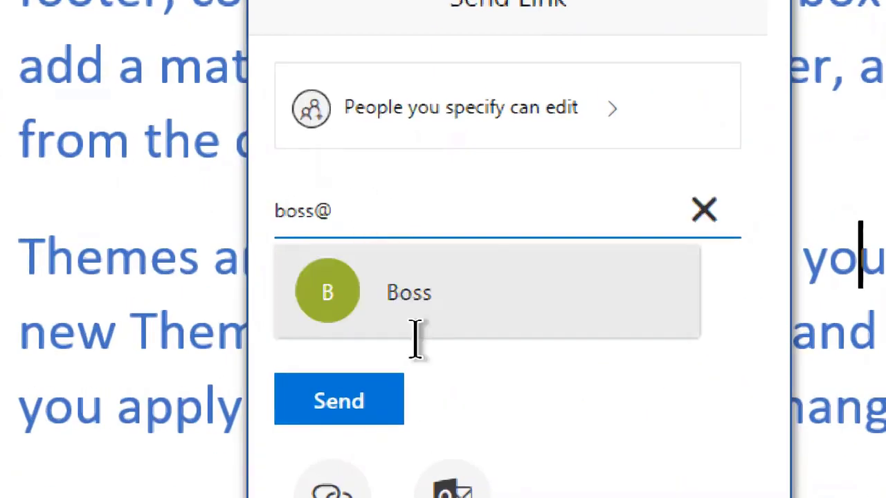
left_click(415, 332)
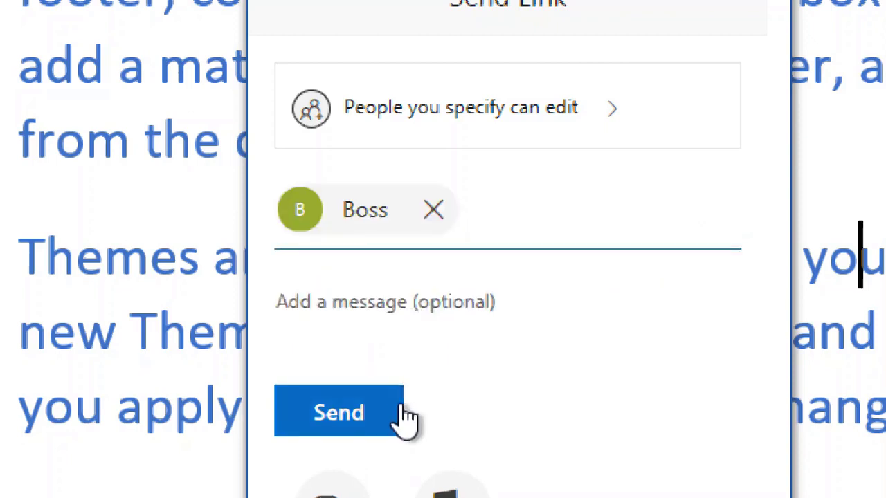
left_click(405, 416)
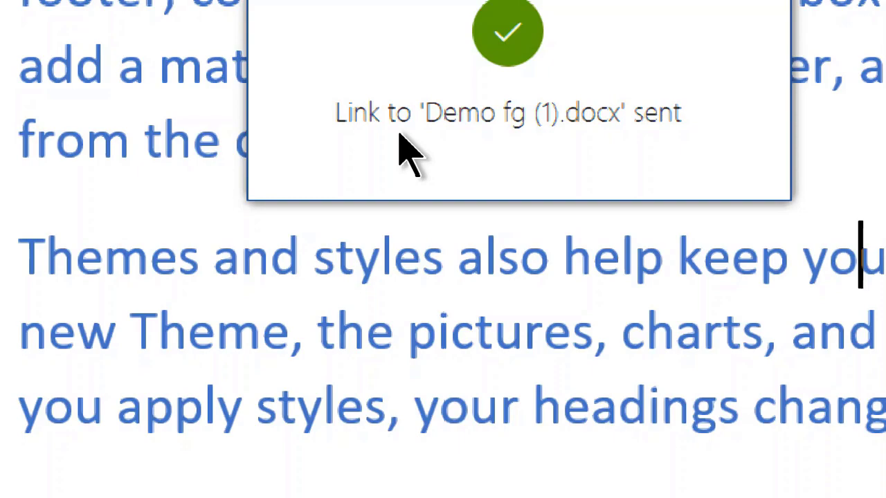
left_click(618, 165)
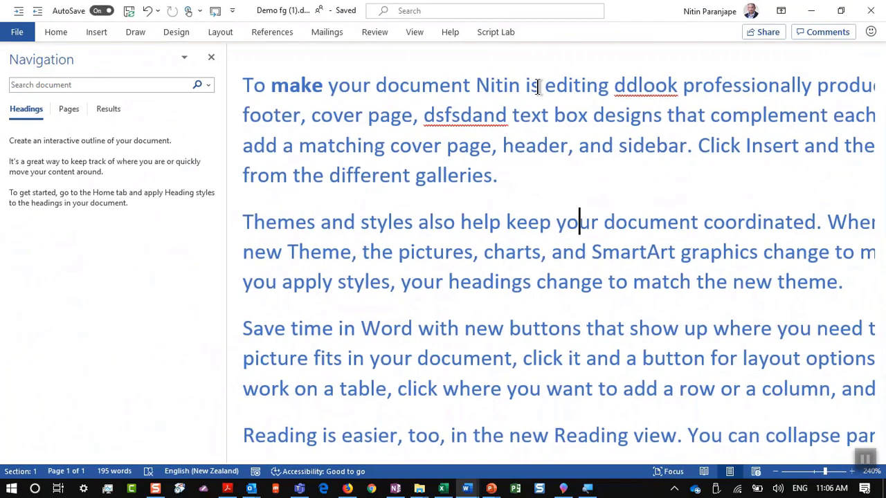
Present from slide 8 through tip 4 'Automatic versioning'
key("alt+Tab")
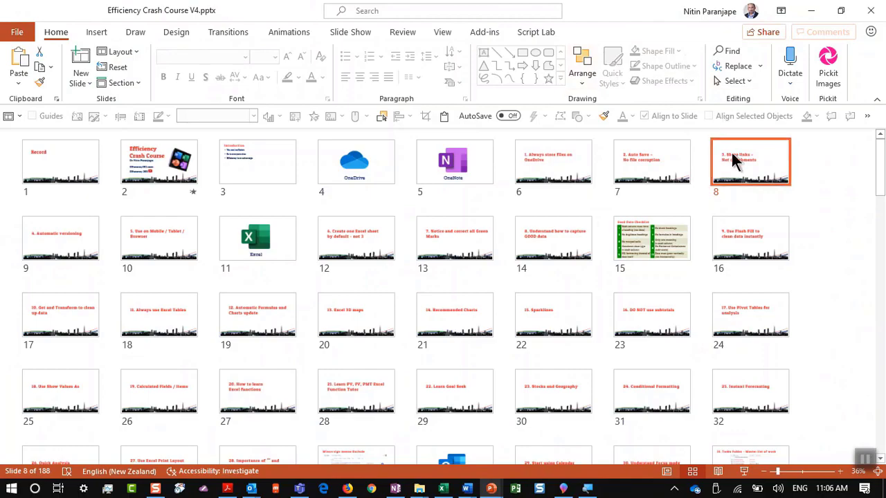
left_click(748, 473)
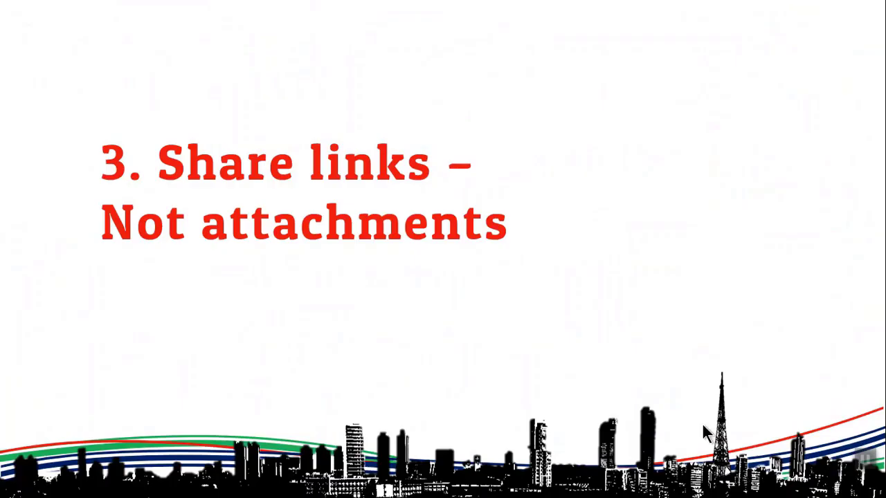
left_click(435, 288)
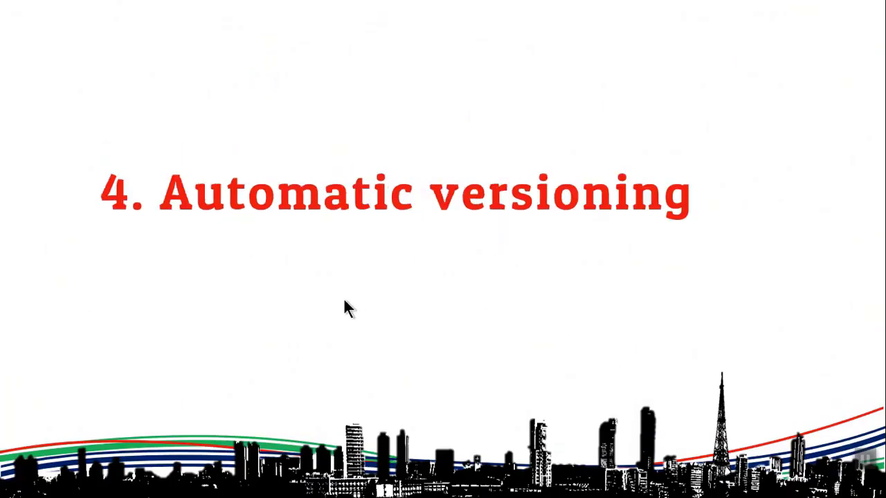
left_click(395, 289)
Leave the slide show and bring the OneDrive - MaxOffice folder forward in File Explorer
key("alt+Tab")
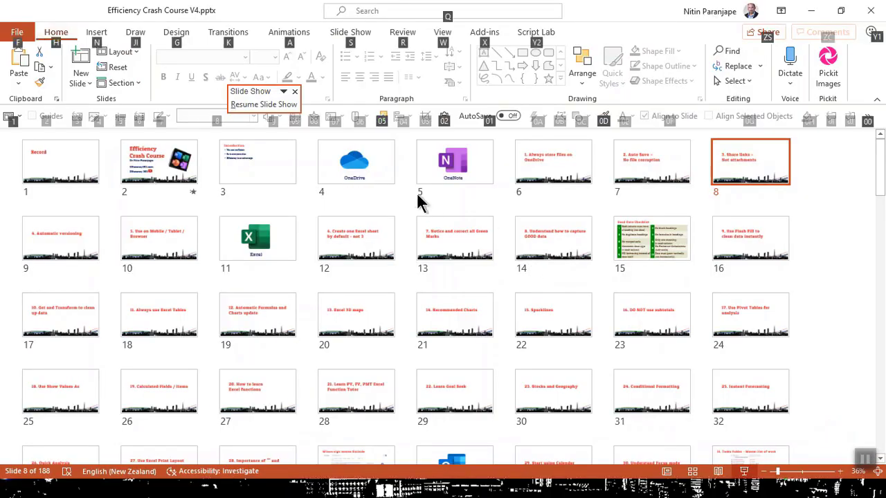
key("alt+Tab")
key("Tab")
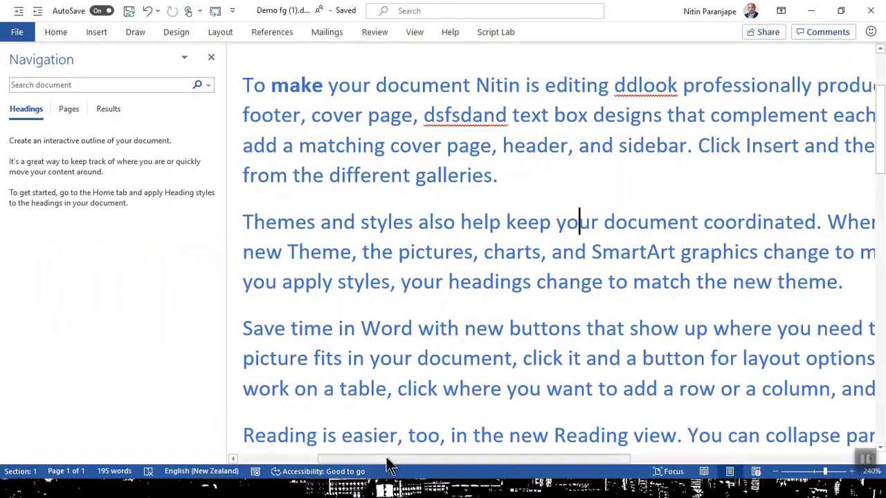
key("alt+Tab")
key("Tab")
key("Tab")
key("Tab")
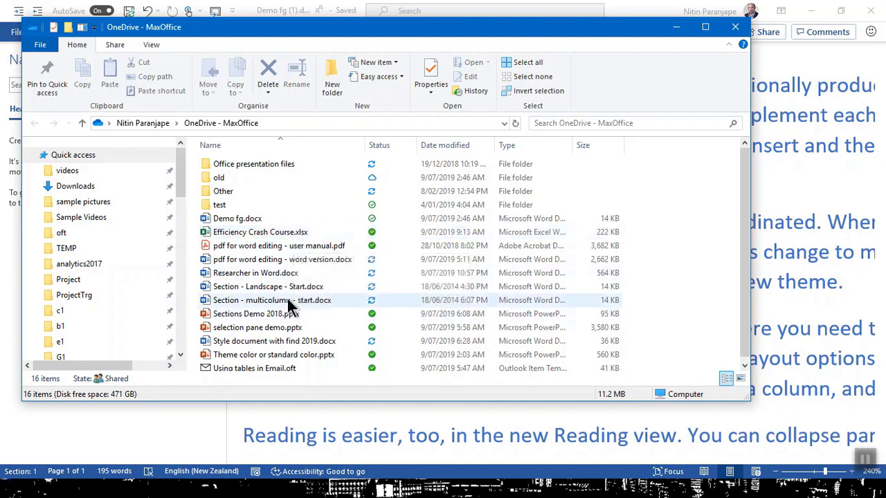
Open Demo fg.docx in Word and view its 30 May 2019 11:21 AM version from Version History
double_click(253, 218)
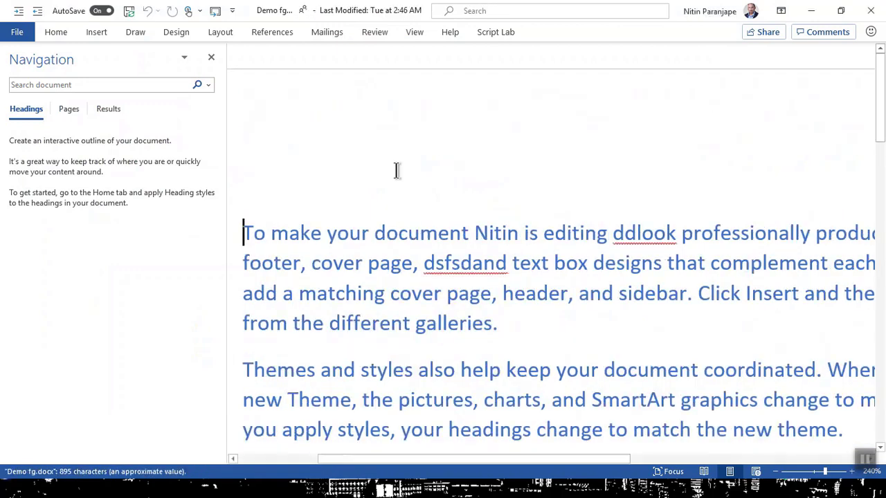
left_click(318, 19)
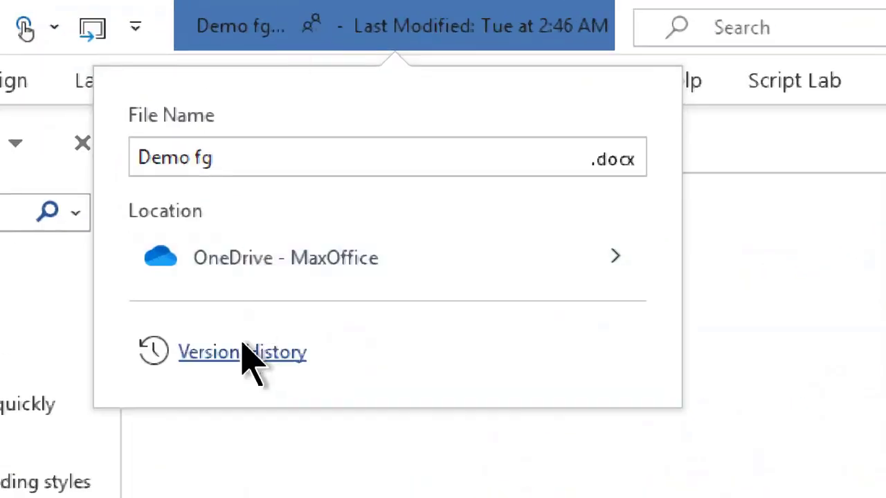
left_click(244, 355)
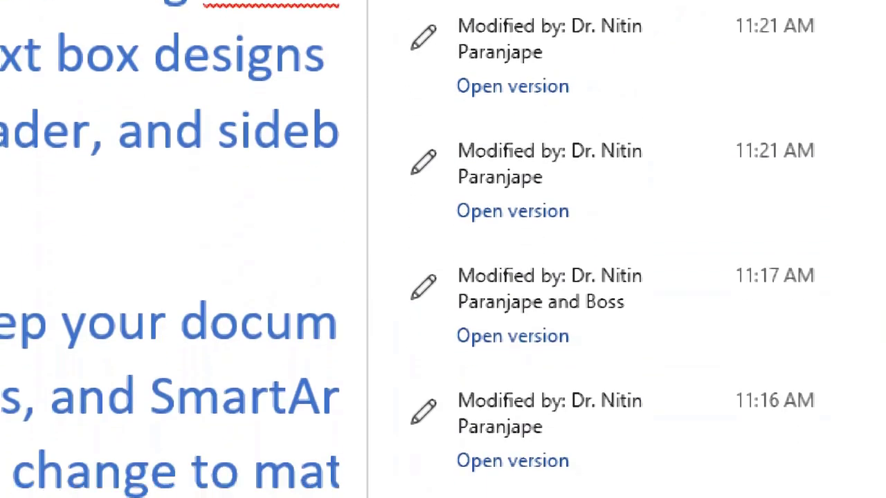
scroll(661, 115, "down", 3)
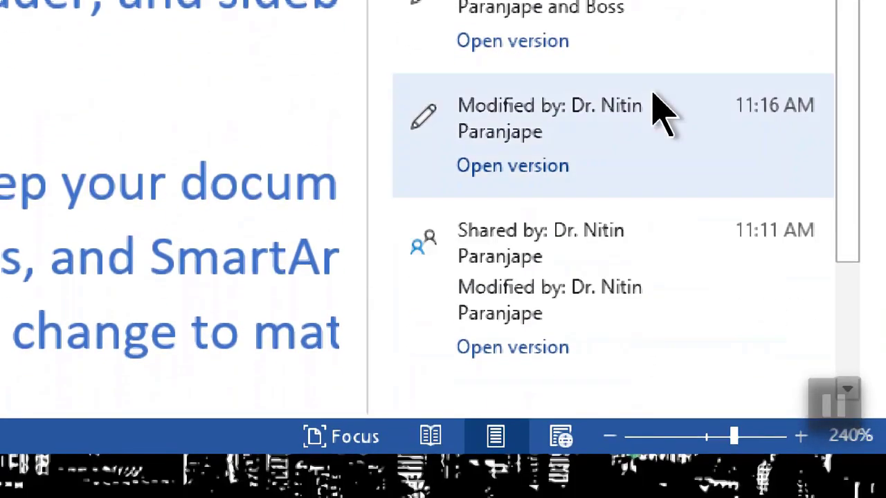
scroll(658, 158, "down", 3)
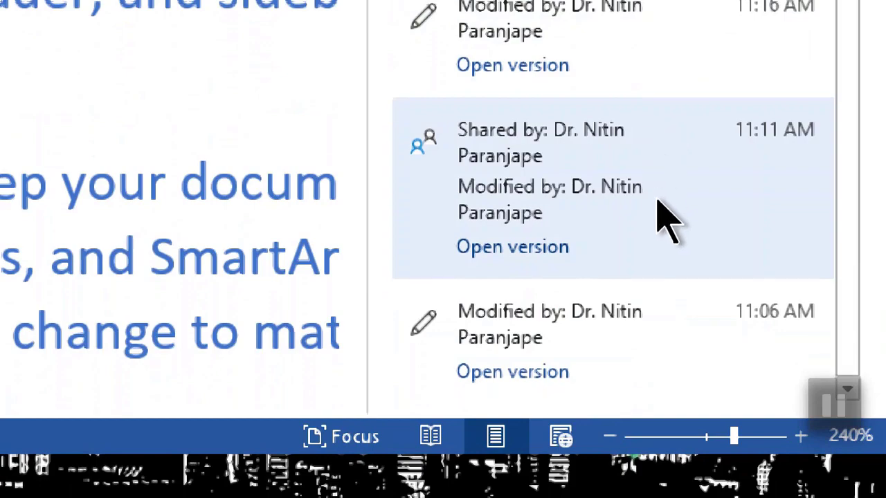
scroll(663, 332, "up", 2)
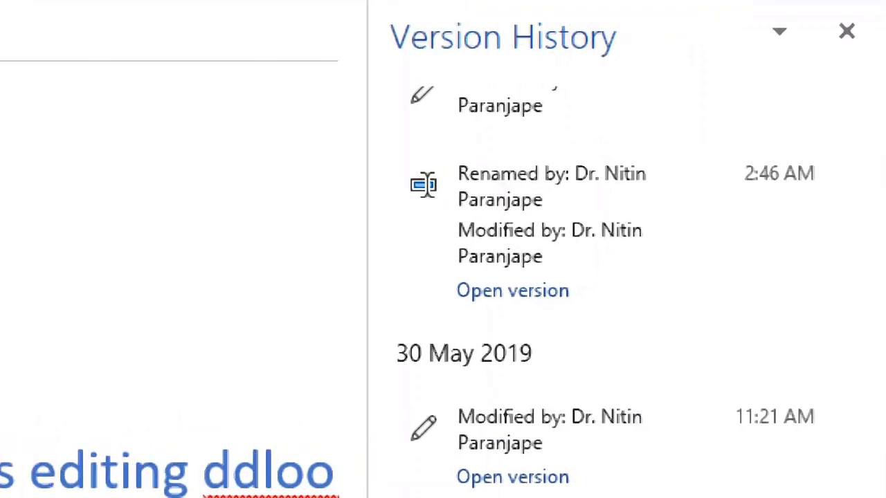
scroll(799, 294, "down", 2)
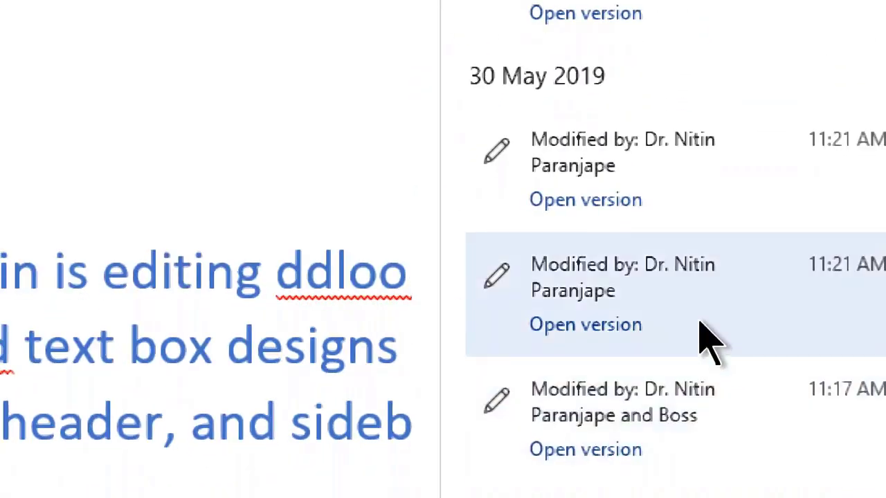
left_click(707, 342)
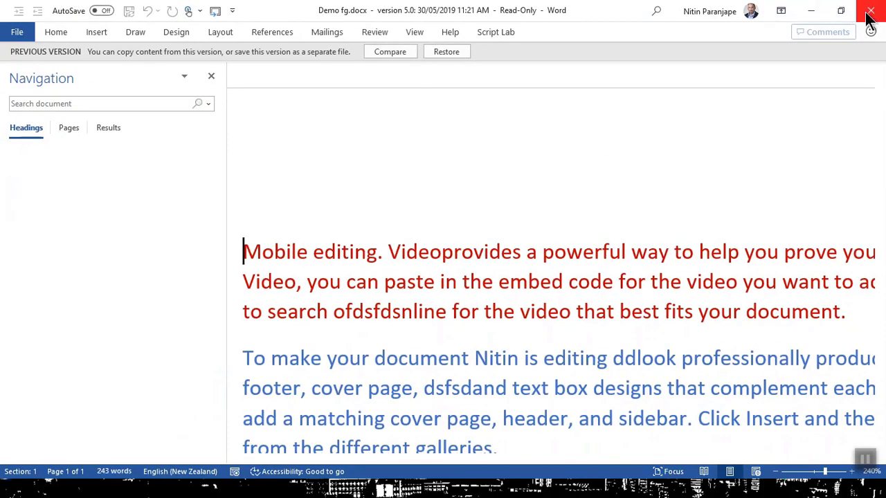
Close the read-only earlier version and the Version History pane, then return to PowerPoint
left_click(869, 13)
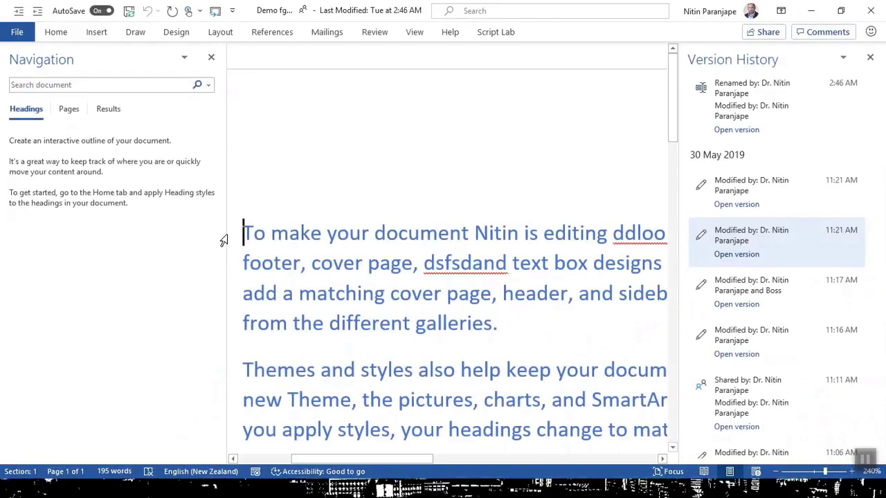
left_click(870, 57)
key("alt+Tab")
key("Tab")
key("Tab")
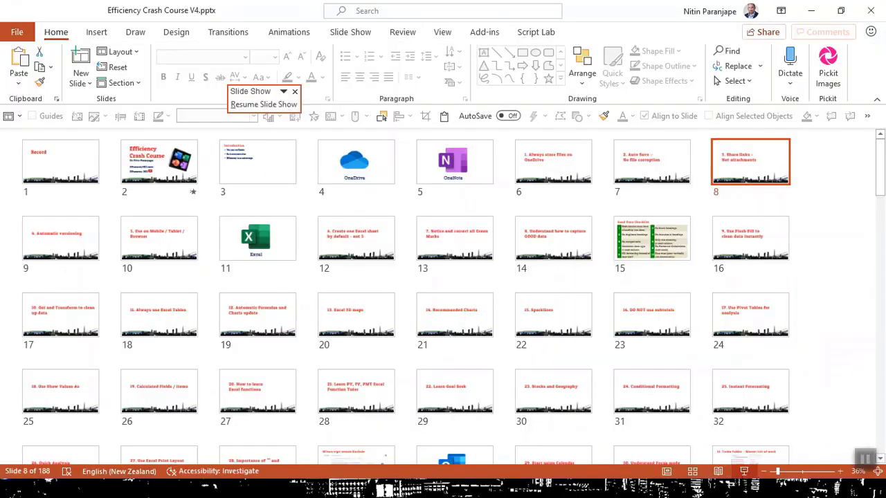
Present from slide 10 through tip 6, 'Create one Excel sheet by default – not 3', then end the show
left_click(158, 238)
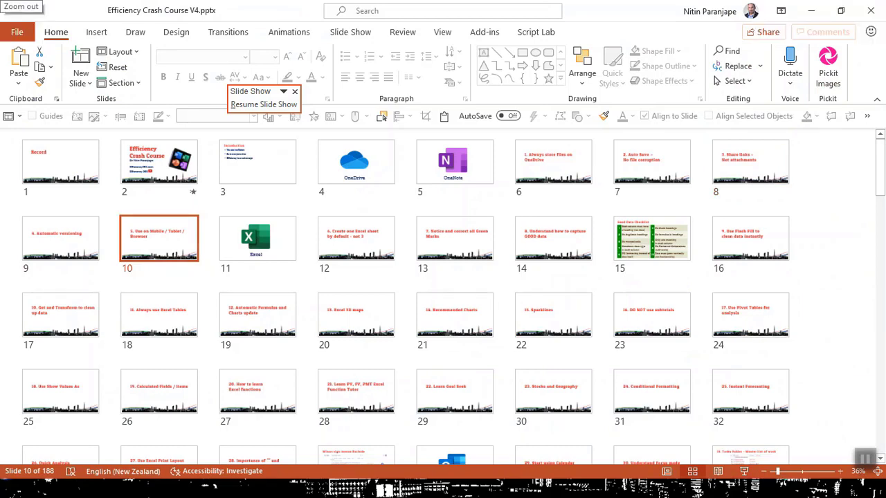
left_click(744, 471)
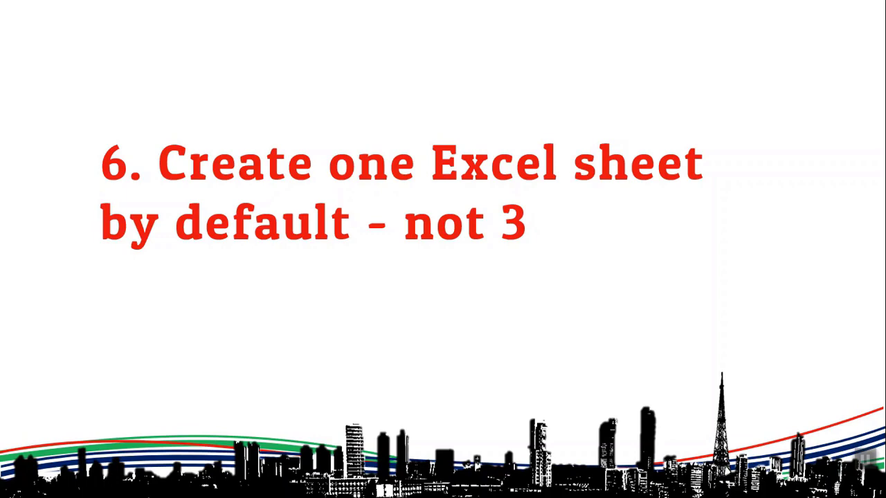
key("Escape")
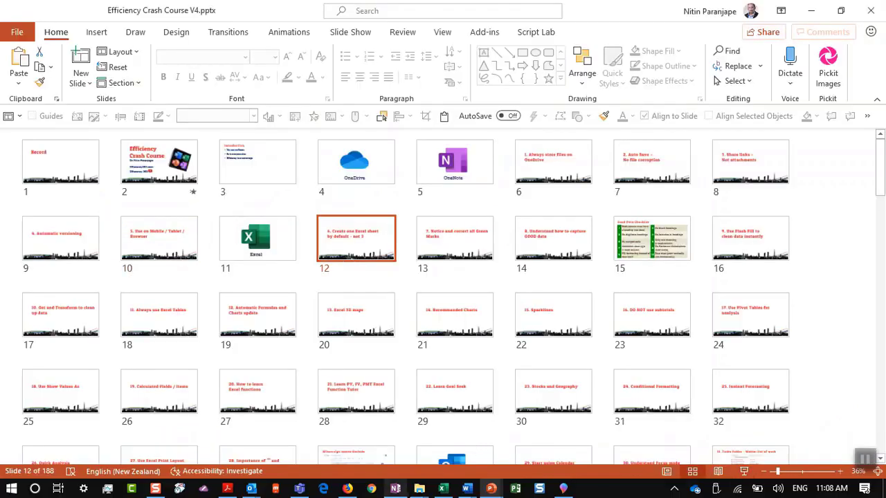
On Excel's Geo sheet select G14, bring up File > Options, then return to PowerPoint
left_click(442, 489)
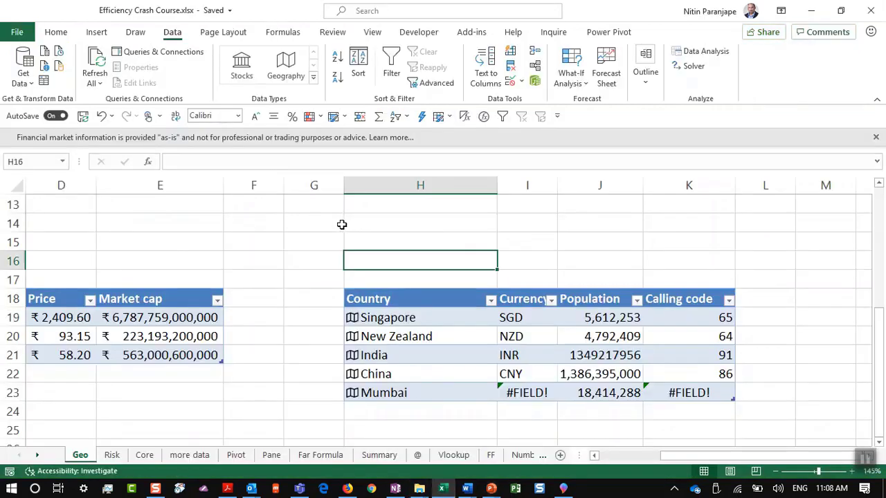
left_click(341, 224)
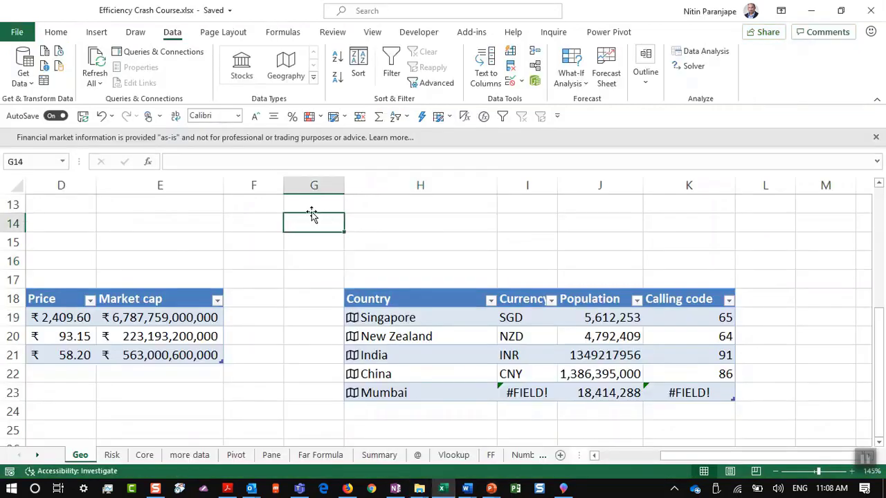
left_click(17, 32)
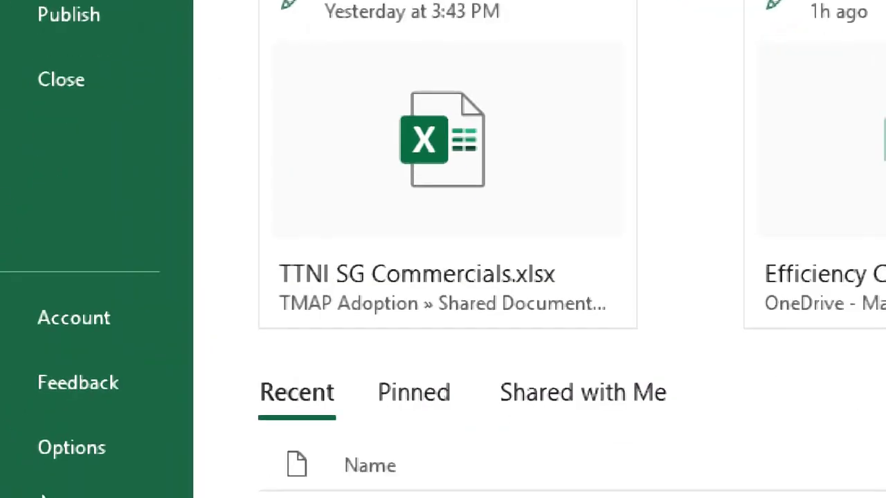
left_click(63, 460)
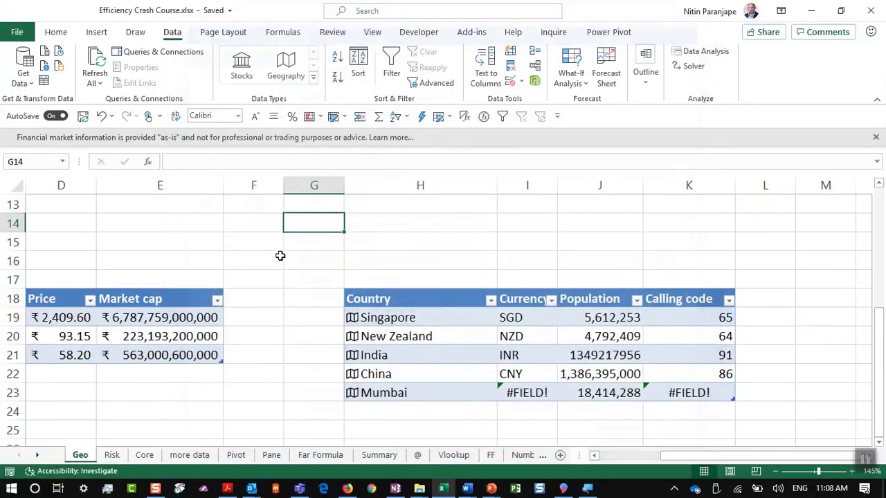
key("alt+Tab")
key("alt+Tab")
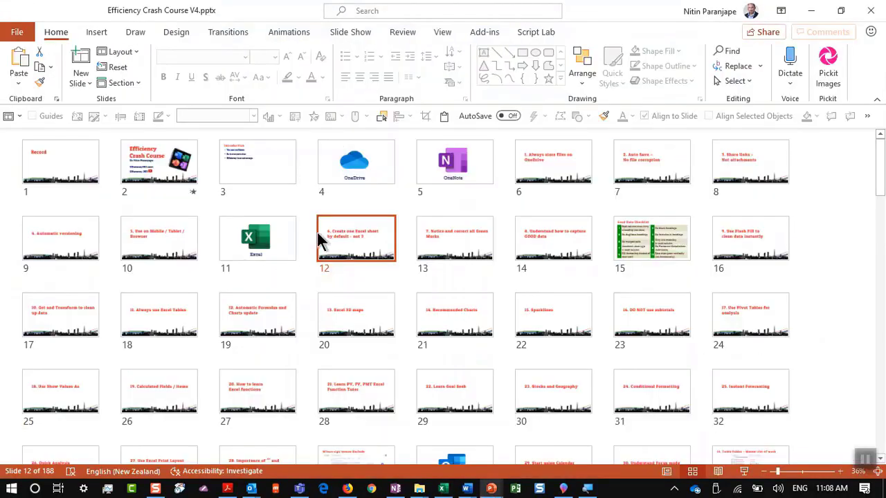
Briefly present slide 13, tip 7 'Notice and correct all Green Marks', then return to Excel's Geo sheet
left_click(456, 263)
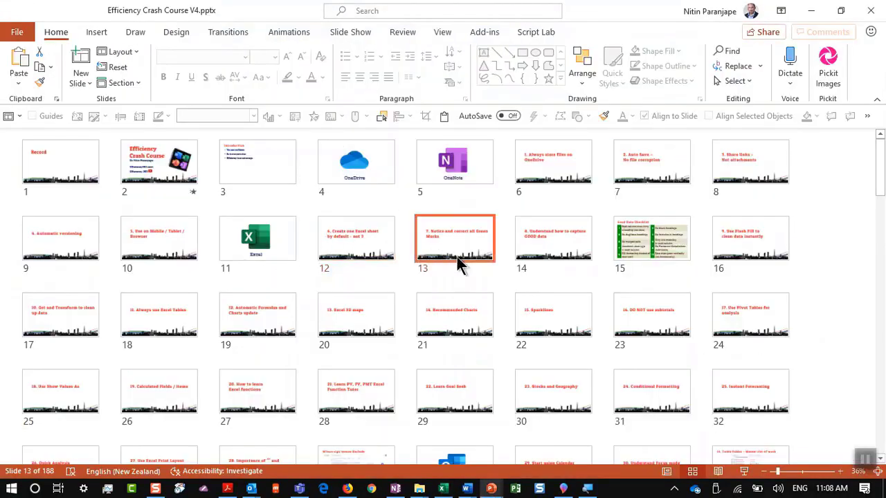
left_click(744, 471)
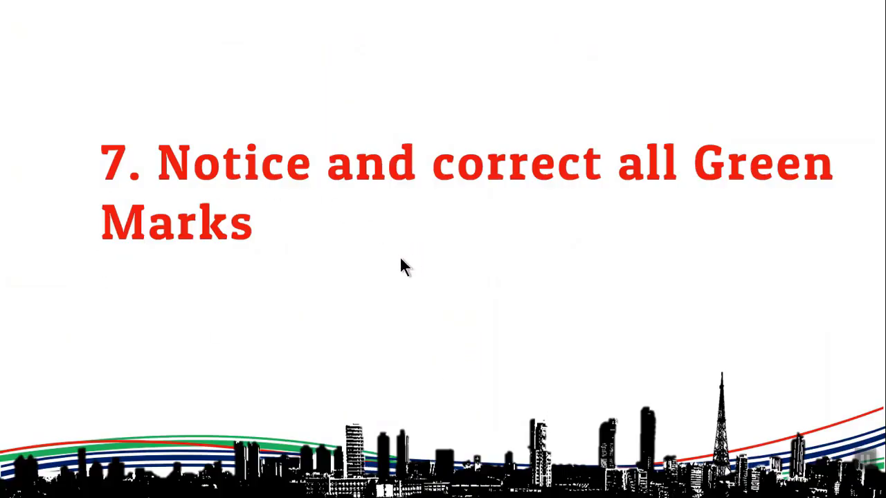
key("Escape")
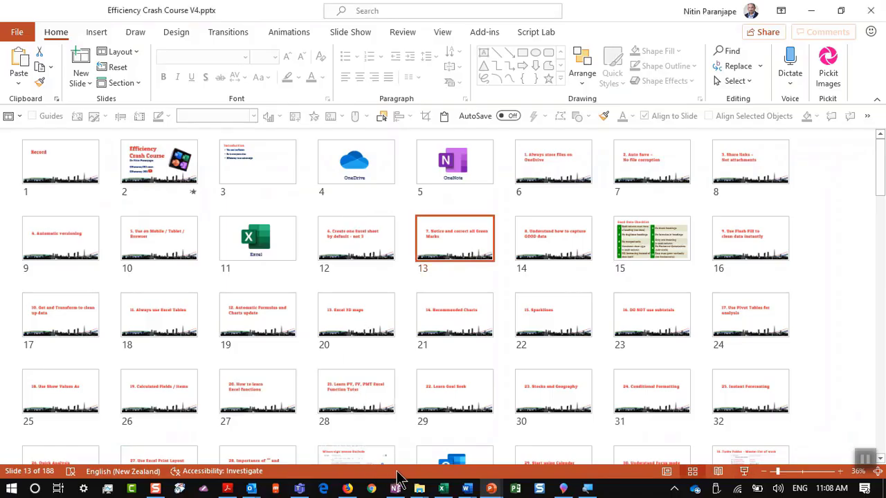
left_click(443, 489)
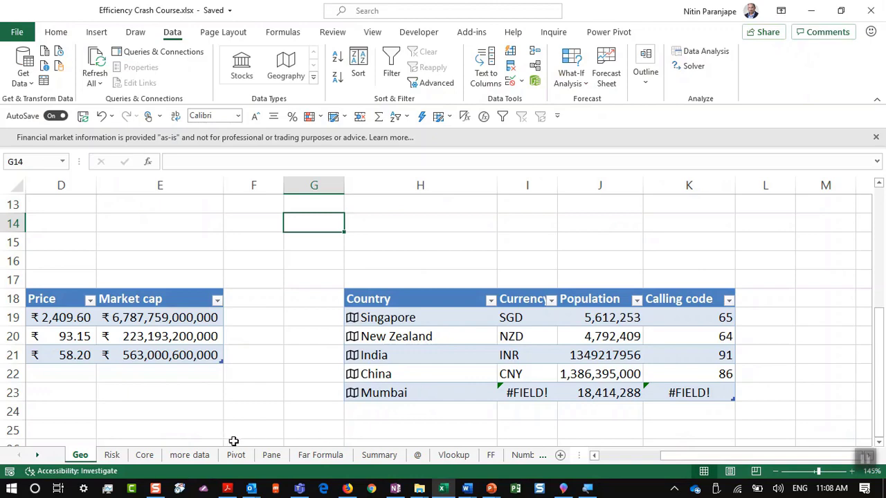
Open the Risk sheet, dismiss the financial market info bar and collapse the ribbon for more room
left_click(112, 454)
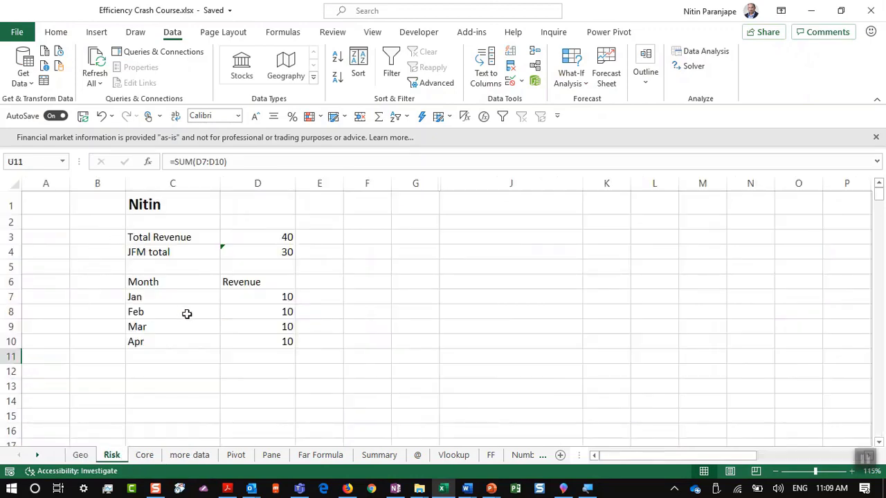
scroll(208, 313, "up", 4)
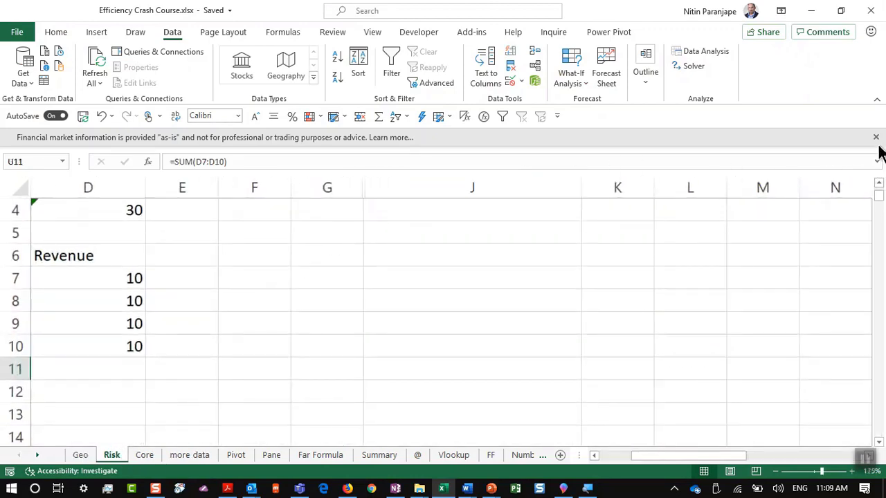
left_click(876, 137)
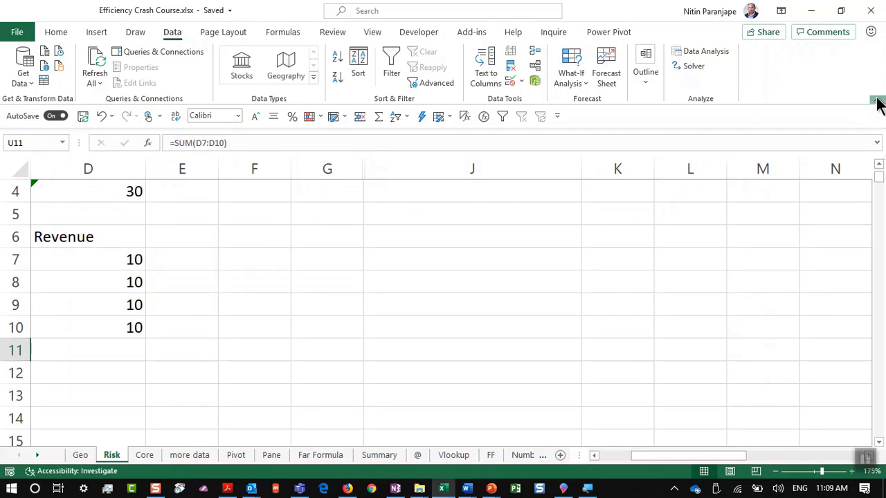
left_click(875, 103)
left_click(148, 174)
key("Left")
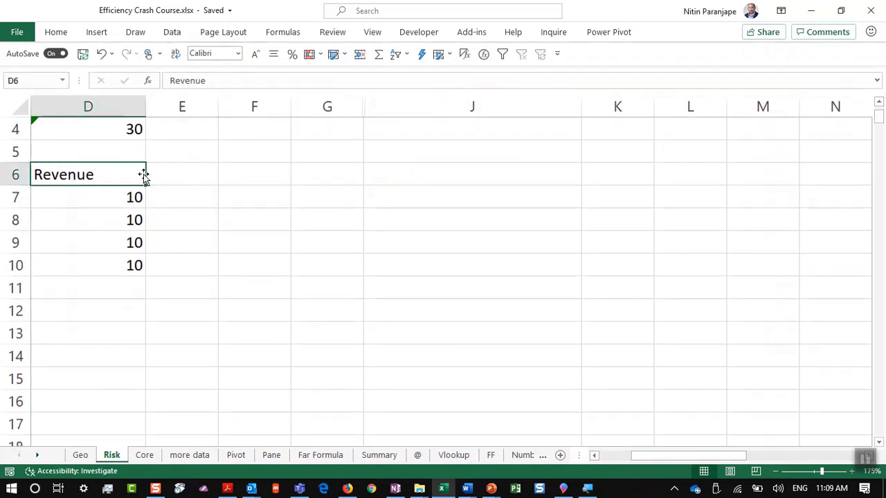
key("Home")
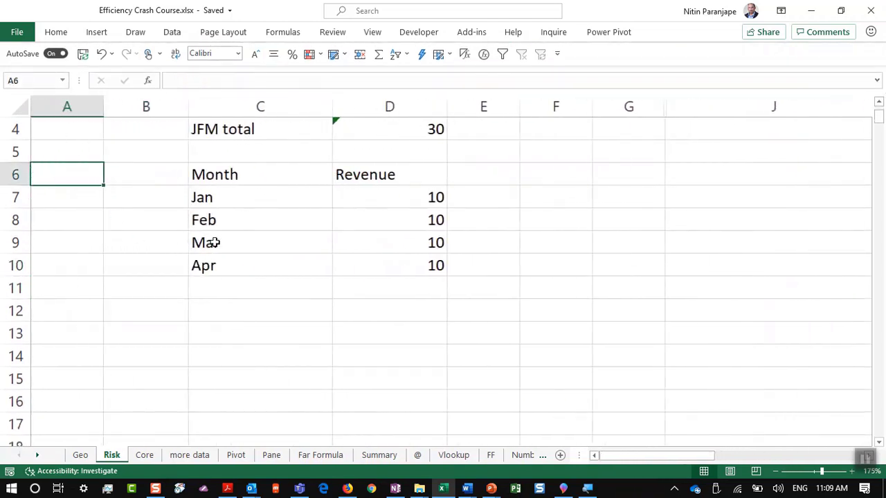
scroll(277, 201, "up", 3, "ctrl")
left_click_drag(553, 167, 558, 245)
scroll(558, 242, "up", 2)
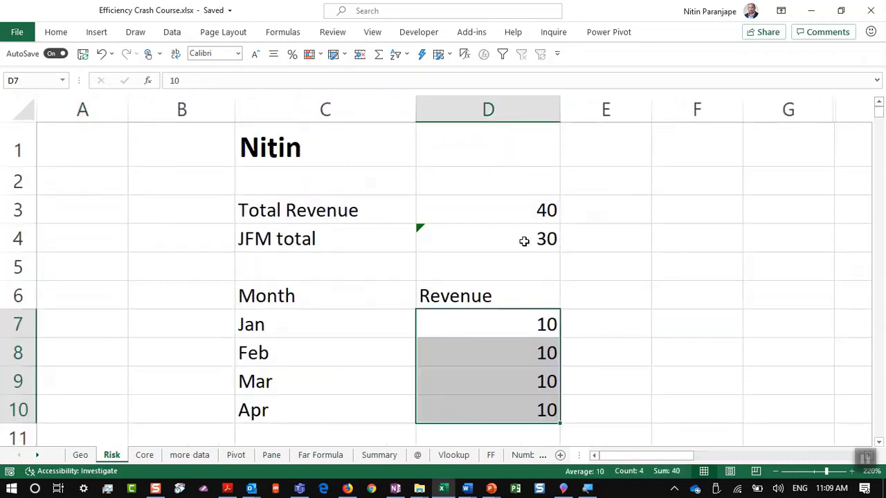
Inspect the Total Revenue formula in D3 and the JFM total formula in D4 summing D7:D9
left_click(499, 212)
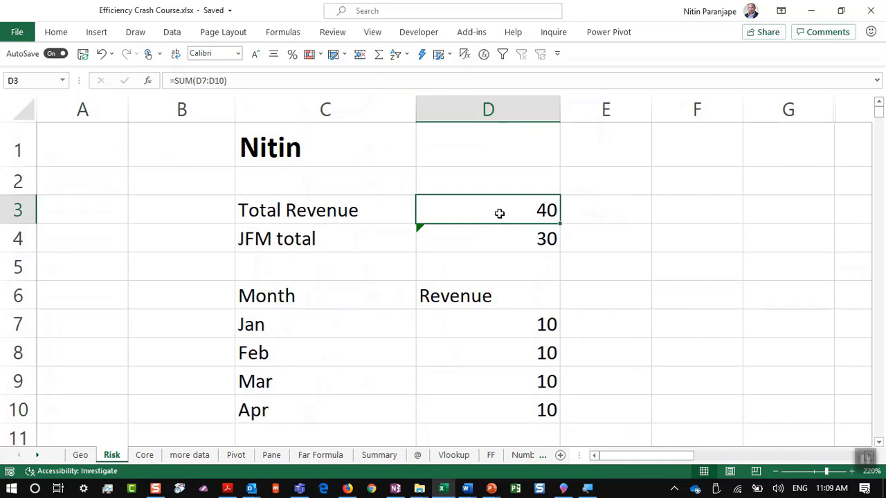
double_click(499, 212)
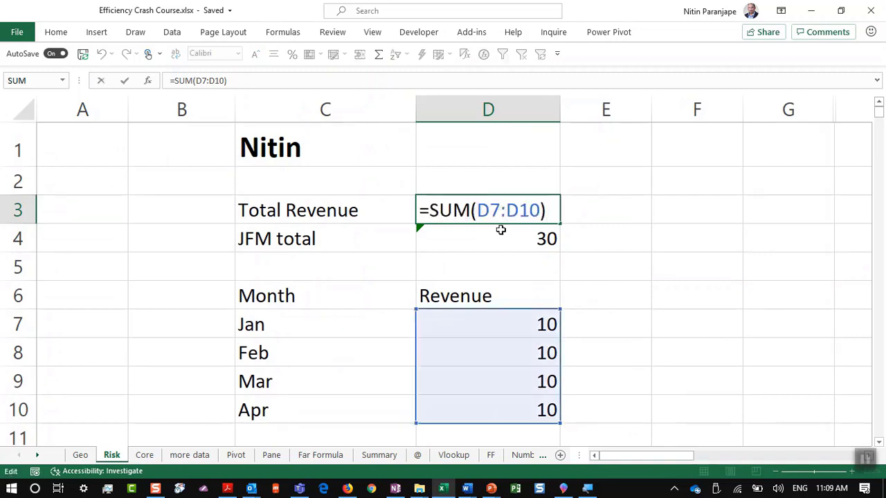
key("Escape")
left_click(494, 241)
double_click(494, 241)
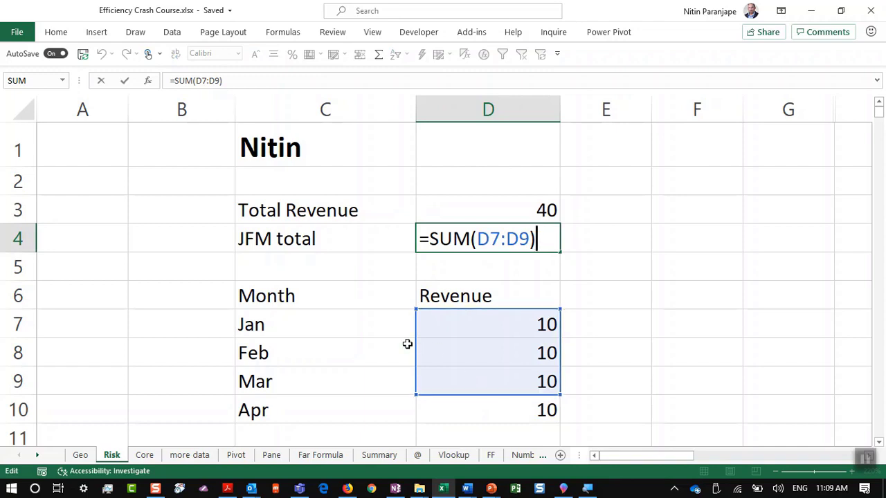
Relabel the JFM total label in C4 as Q4
left_click(293, 237)
type("Q4")
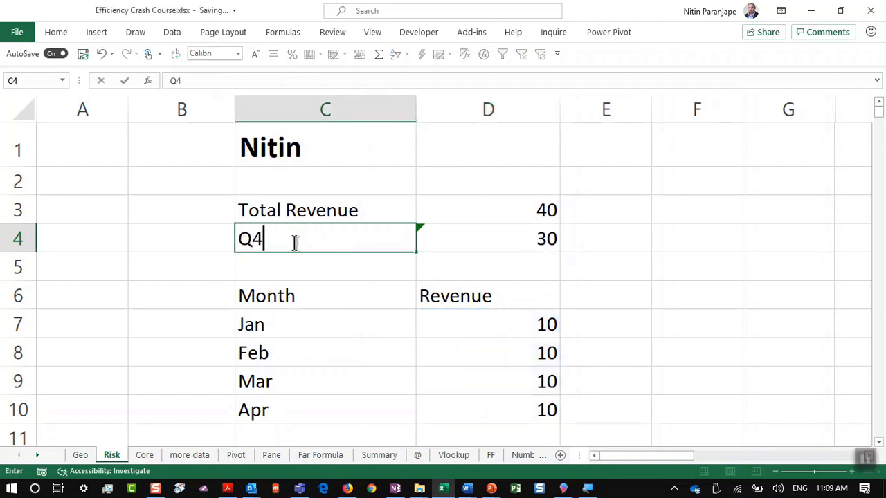
key("Tab")
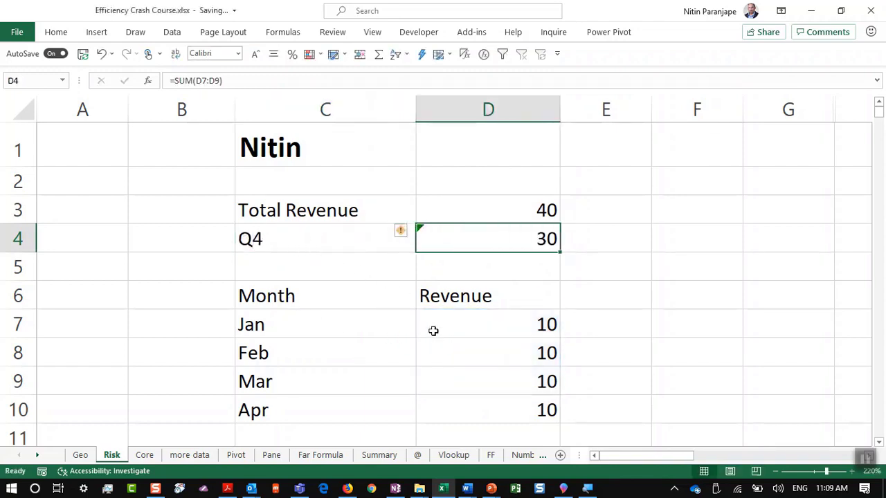
Enter 56 in D11, below the April revenue
scroll(472, 343, "down", 1)
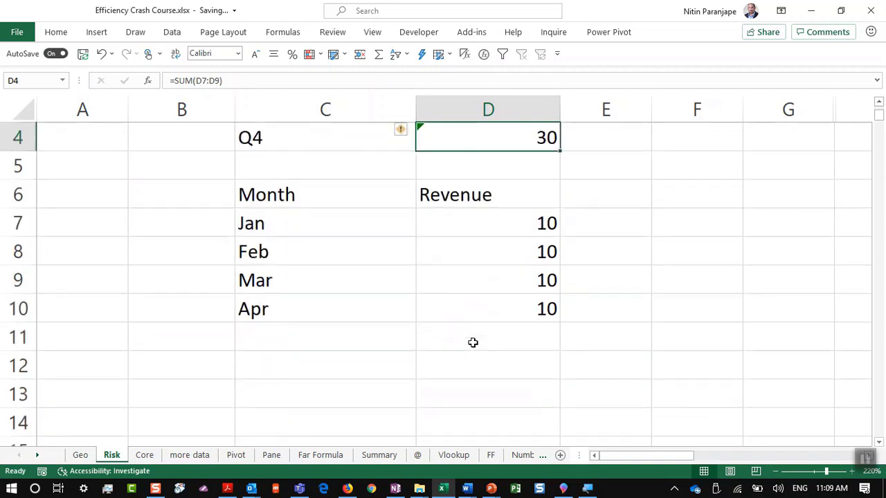
left_click(474, 336)
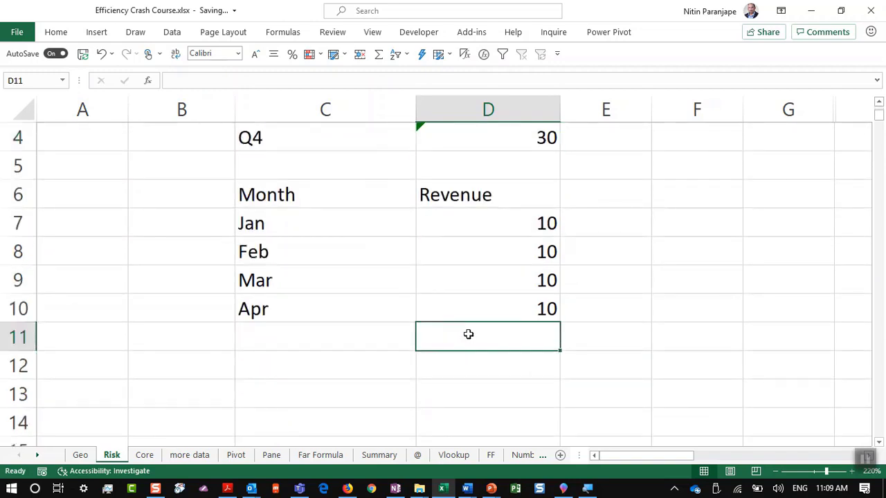
type("56")
key("Return")
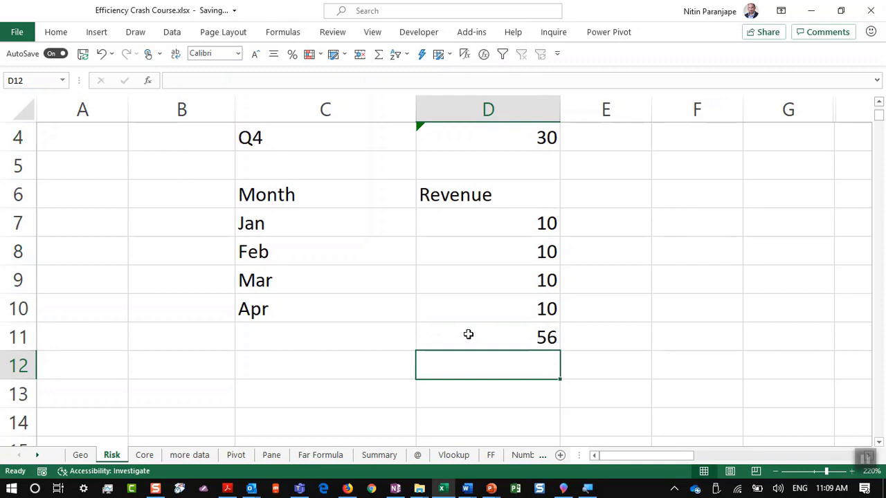
scroll(468, 334, "up", 1)
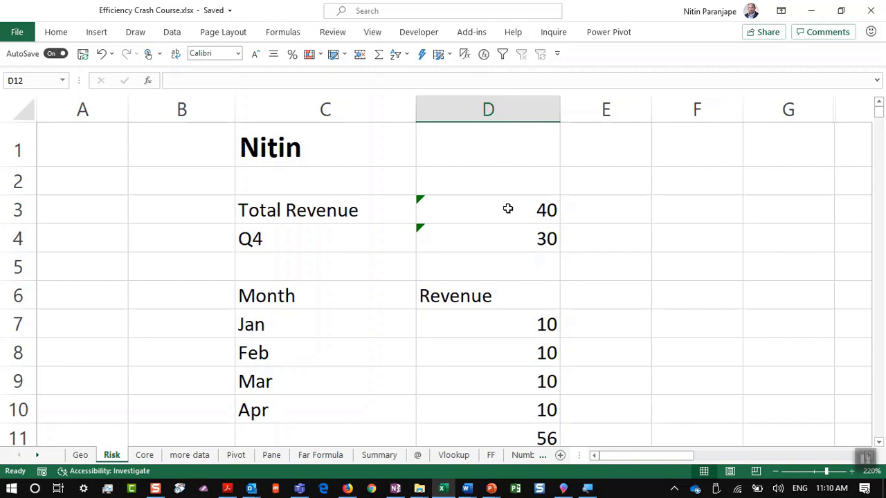
left_click(507, 208)
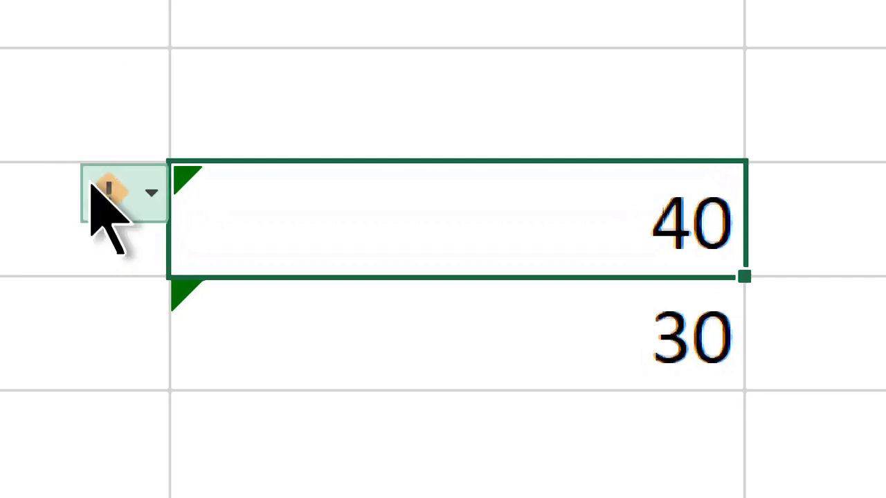
left_click(45, 173)
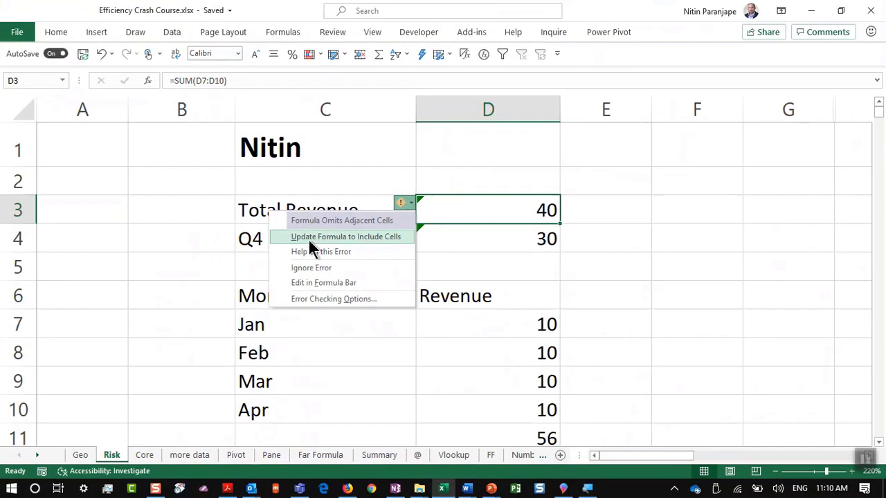
left_click(458, 209)
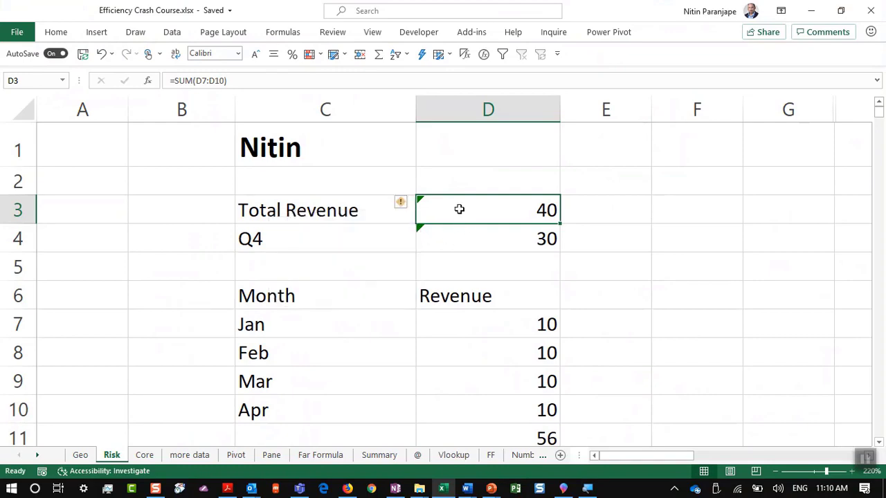
key("F2")
key("Escape")
Update the Total Revenue formula to include the new 56 cell so it sums D7:D11 and reads 96
left_click(402, 200)
left_click(407, 266)
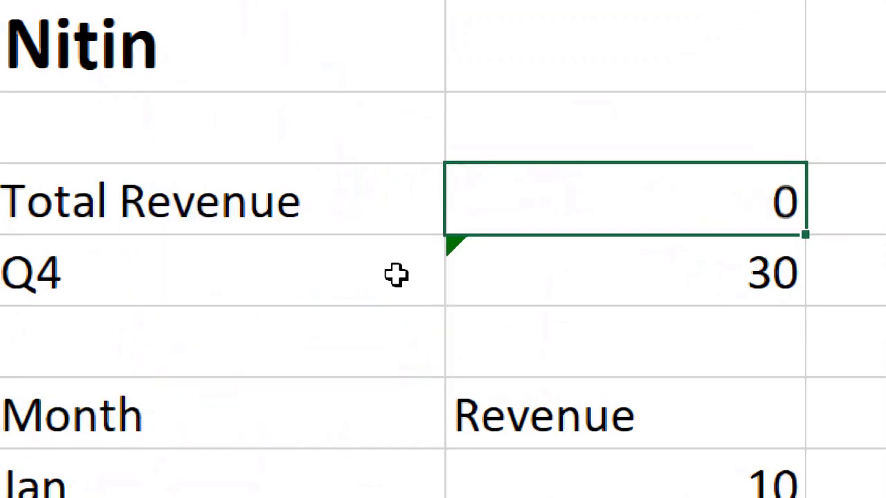
double_click(496, 210)
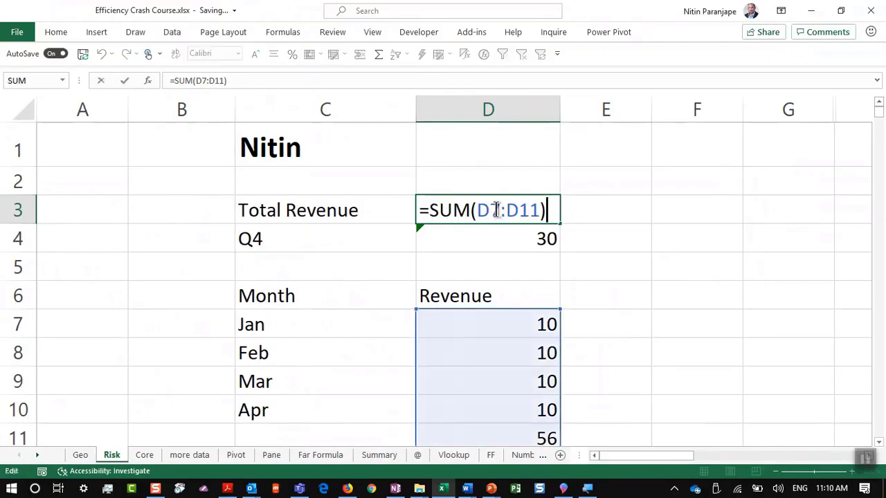
key("Escape")
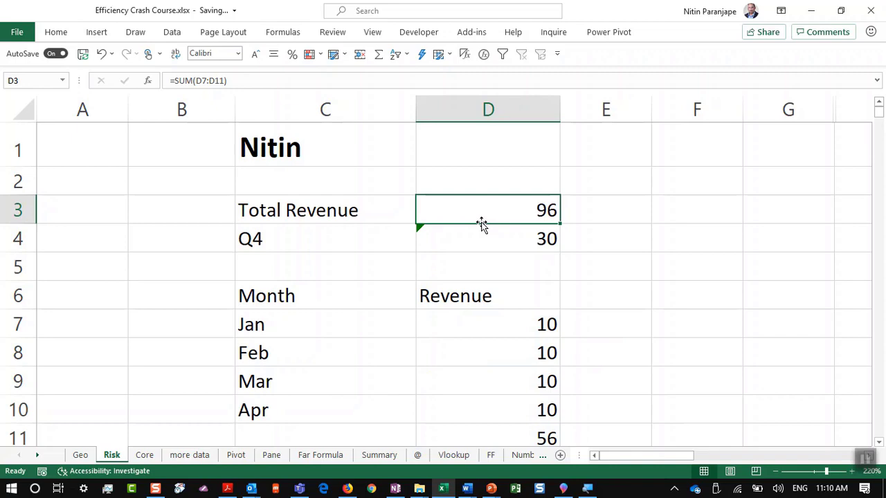
Ignore the error warning on the Q4 total of 30 in D4
left_click(489, 249)
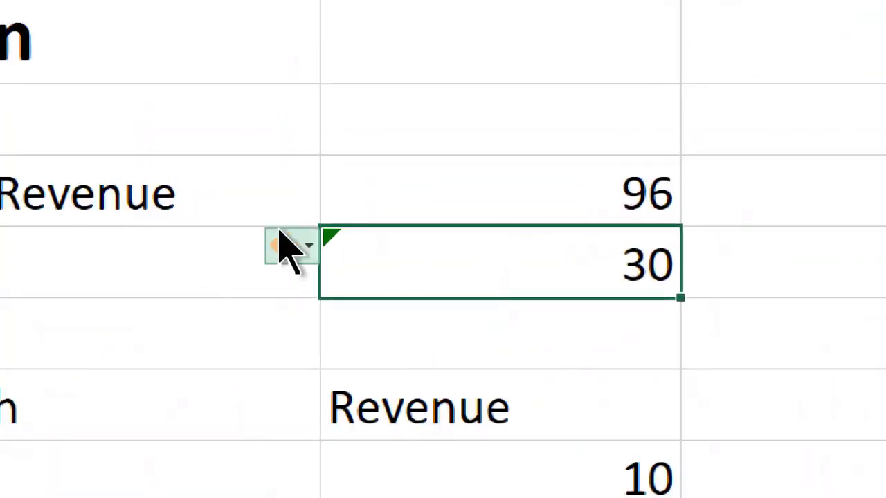
left_click(286, 246)
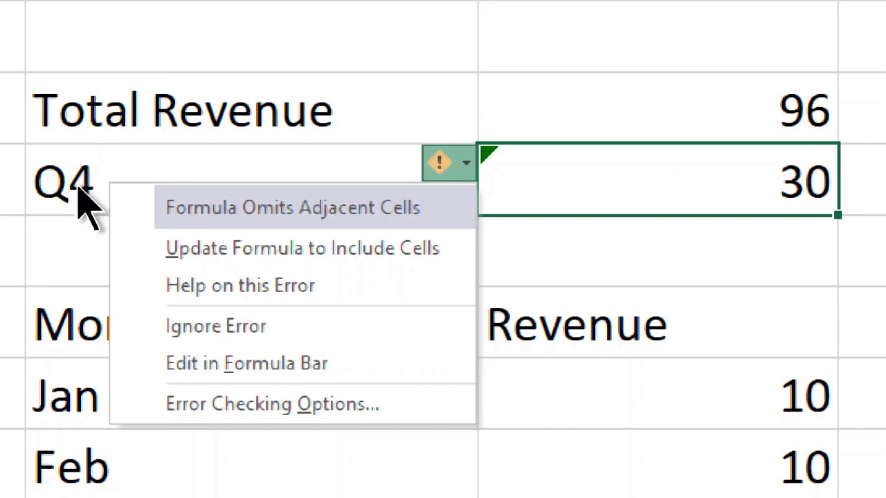
left_click(234, 342)
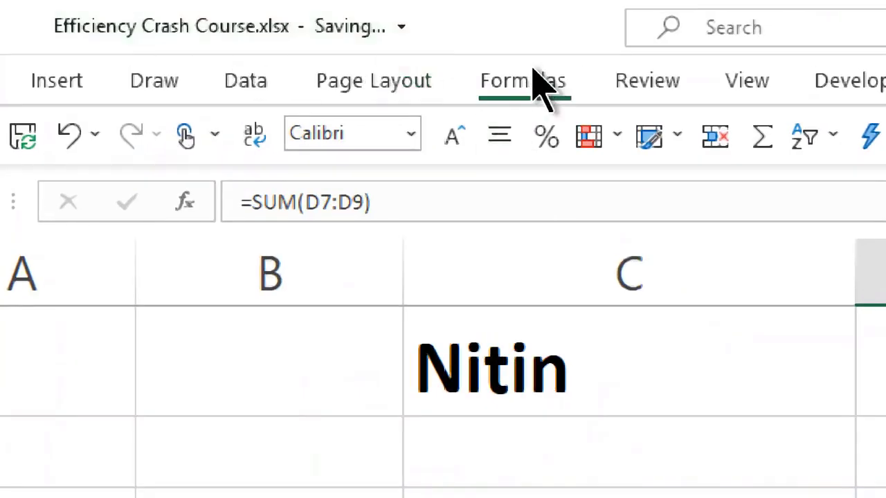
Run Error Checking on the whole Risk sheet, moving its dialog out of the way
left_click(531, 81)
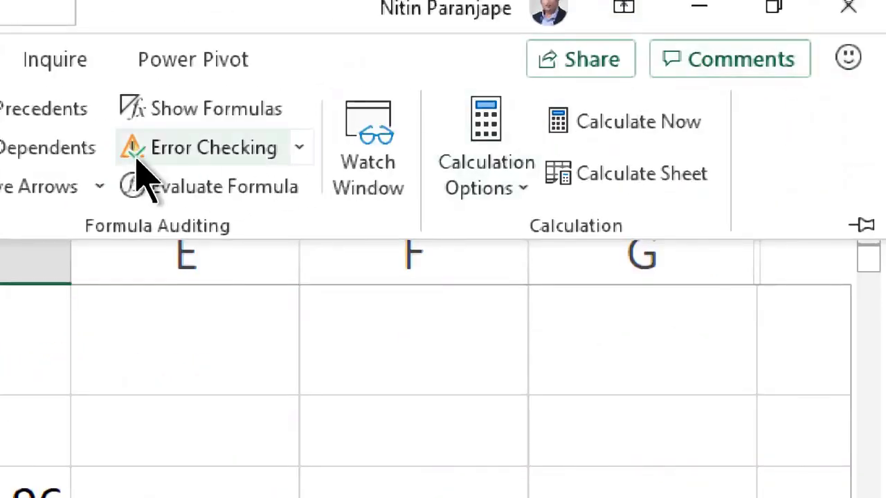
left_click(137, 161)
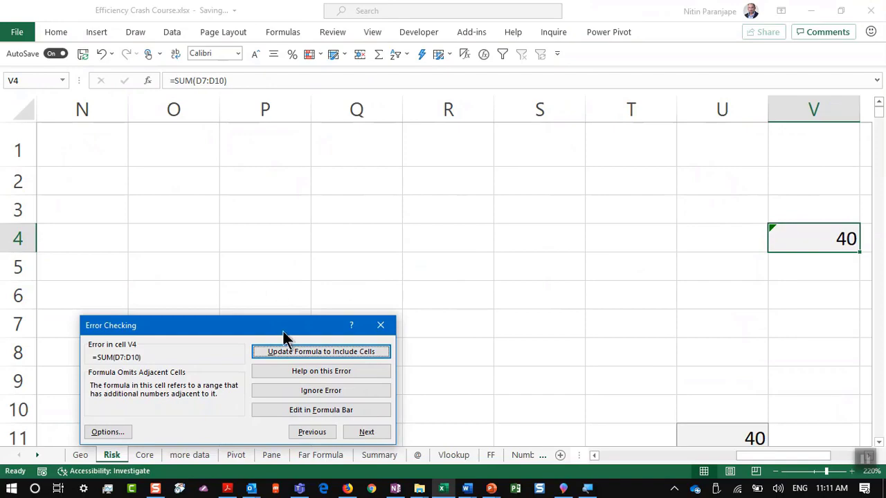
left_click_drag(285, 327, 643, 194)
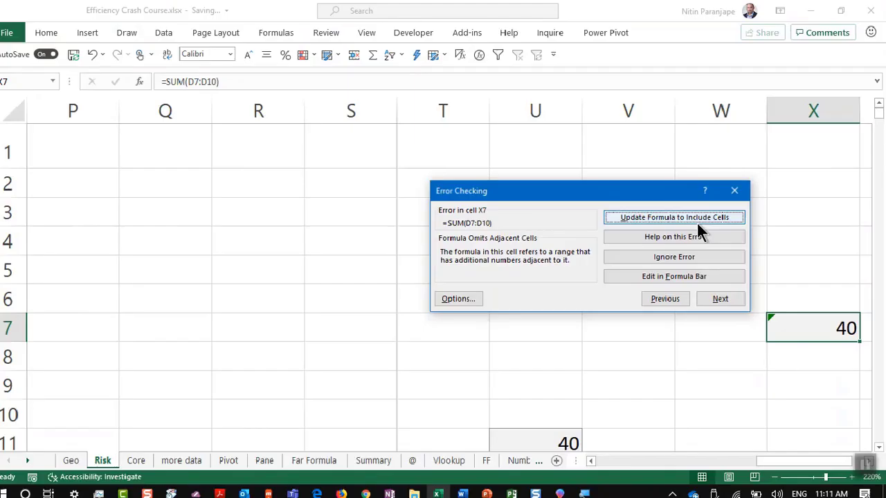
Extend each flagged SUM to adjacent cells until Y325 shows 96, then return to PowerPoint
left_click(699, 221)
left_click(699, 220)
left_click(699, 220)
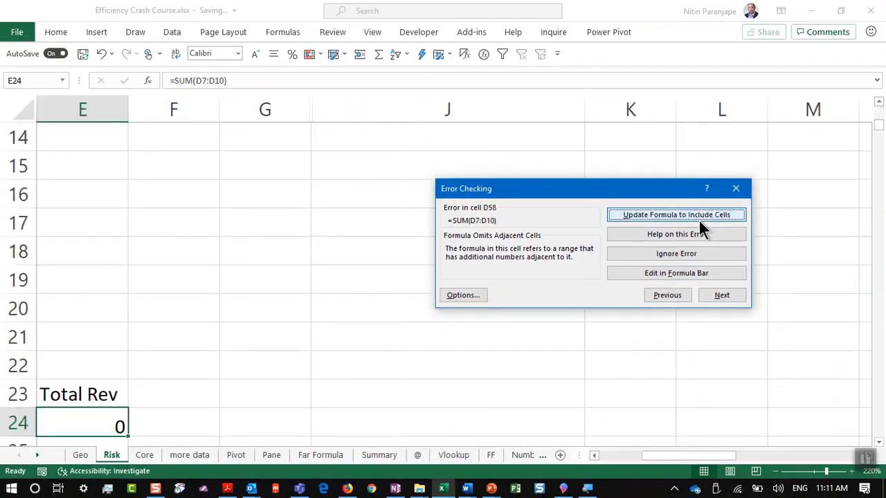
left_click(699, 221)
left_click(699, 221)
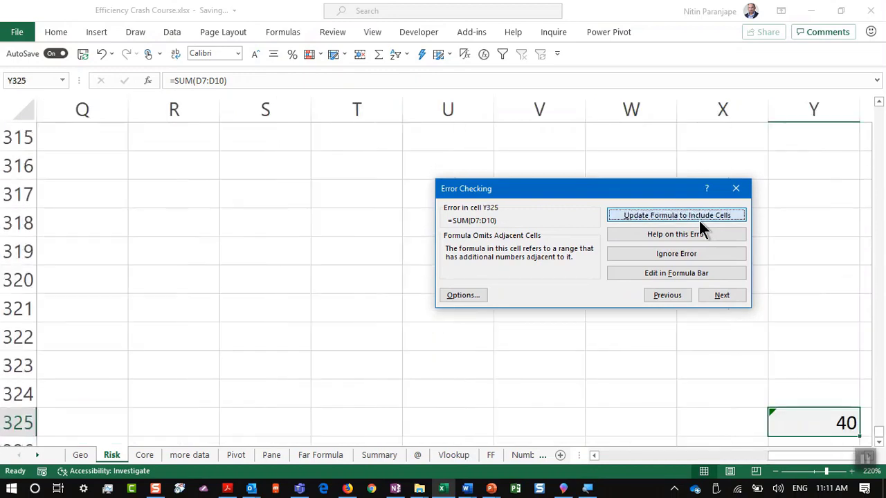
left_click(699, 221)
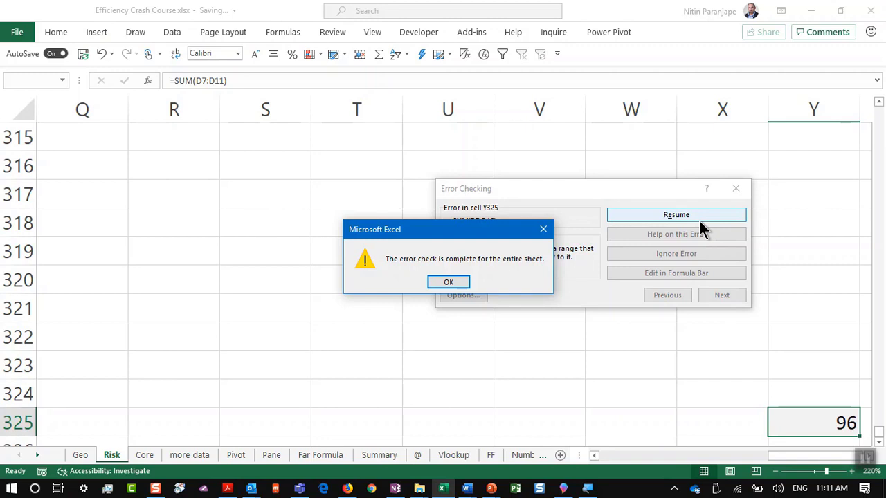
key("Return")
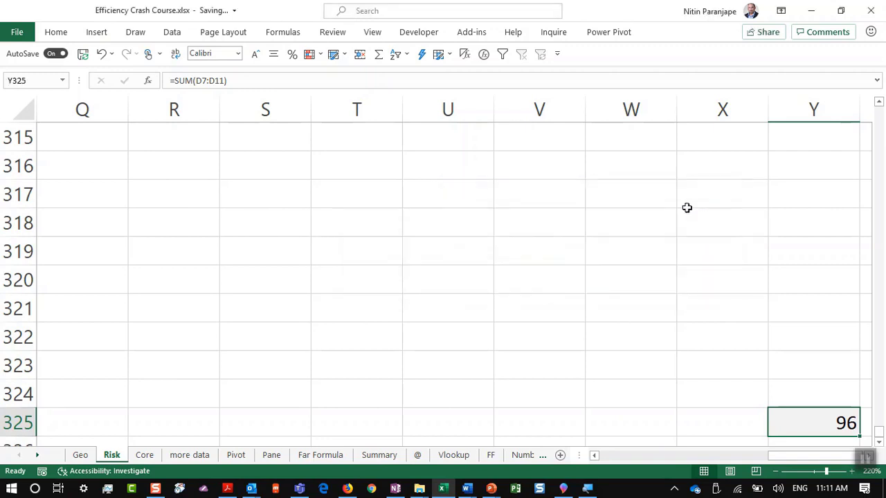
key("alt+Tab")
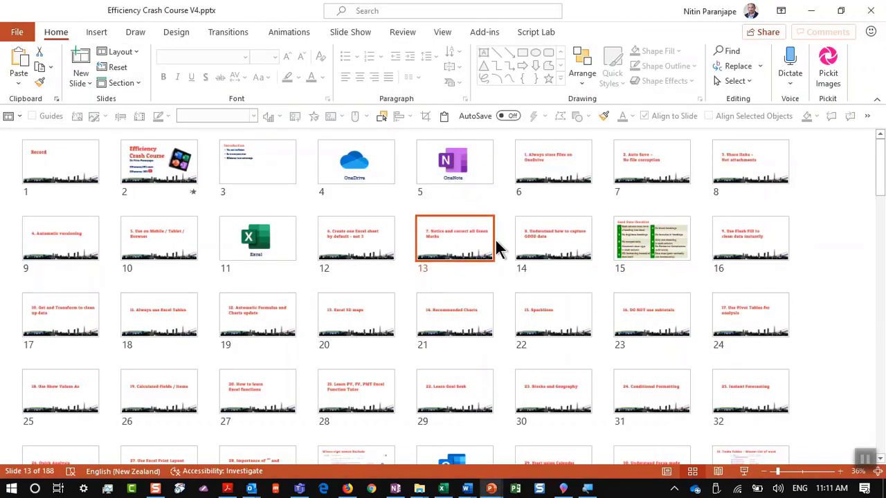
Start the slide show from slide 14, tip 8 'Understand how to capture GOOD data'
left_click(540, 232)
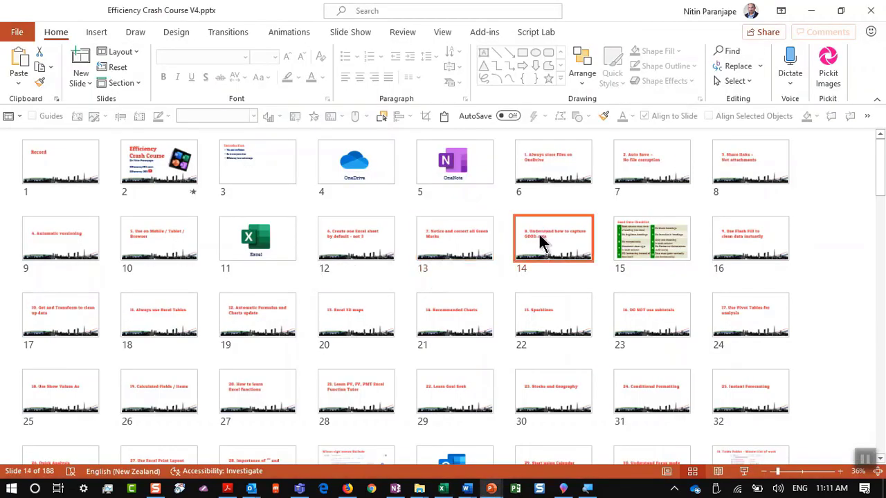
key("alt+Tab")
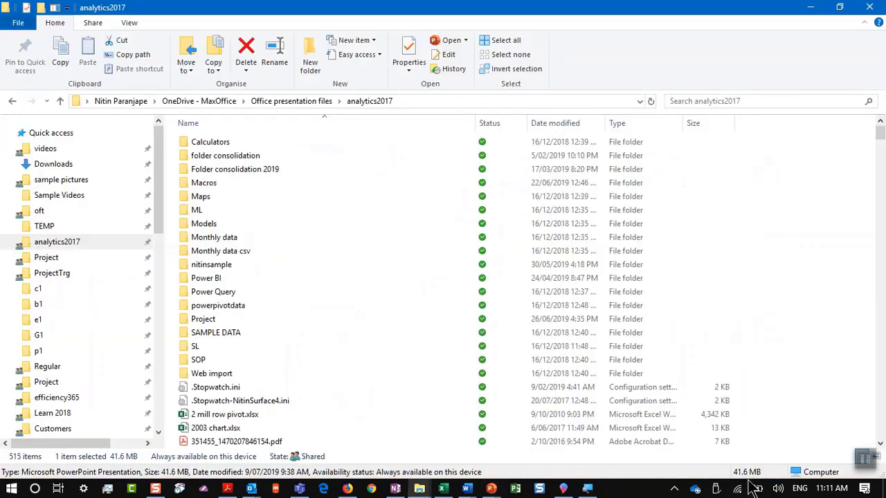
key("alt+Tab")
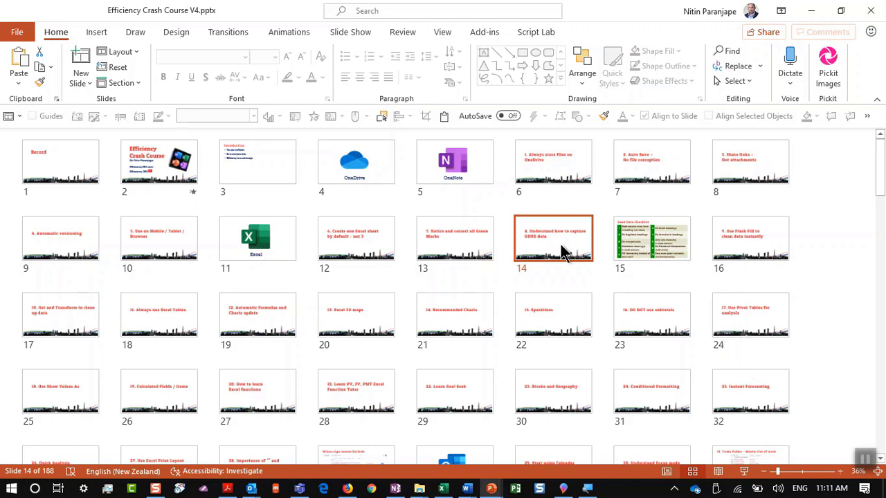
left_click(744, 472)
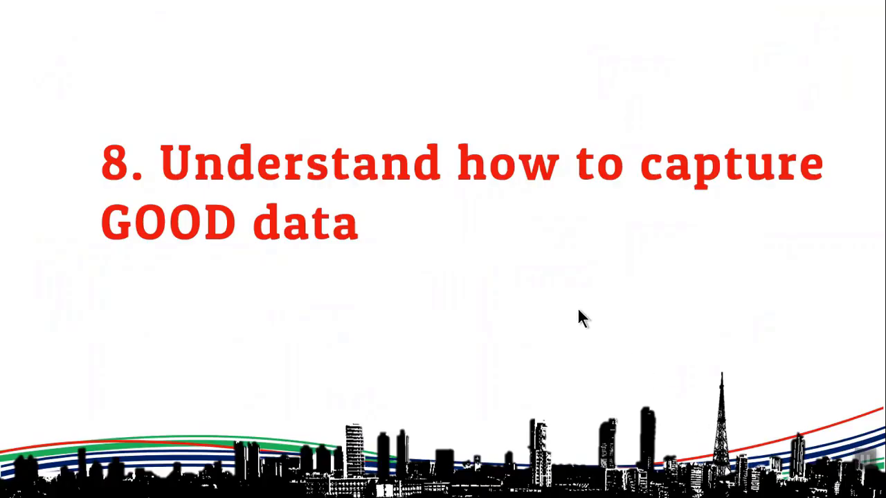
Step back and forward through the slide show toward tip 9, 'Use Flash Fill to clean data instantly'
key("Left")
key("Right")
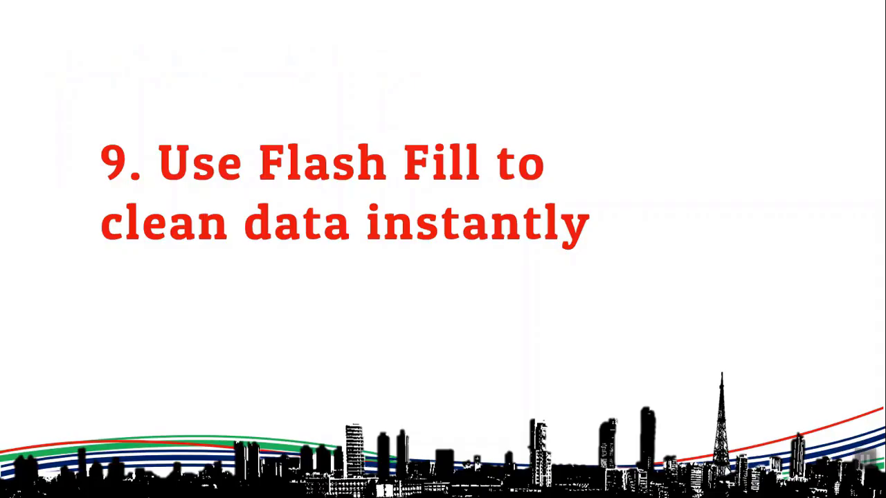
End the slide show and open the FF sheet in the Excel workbook
key("Escape")
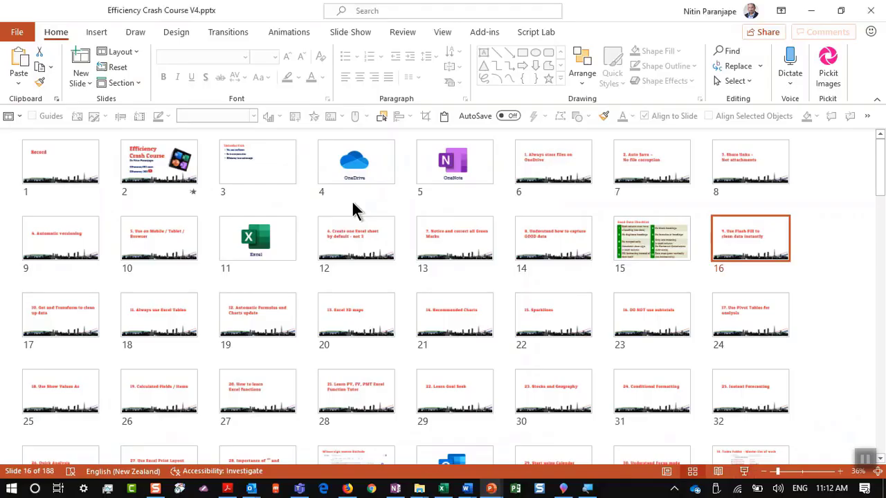
left_click(442, 488)
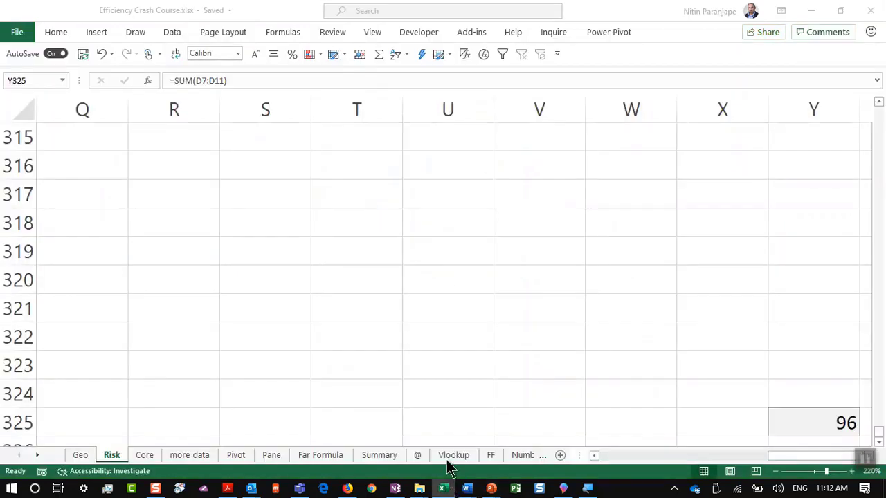
left_click(491, 456)
scroll(152, 223, "up", 5)
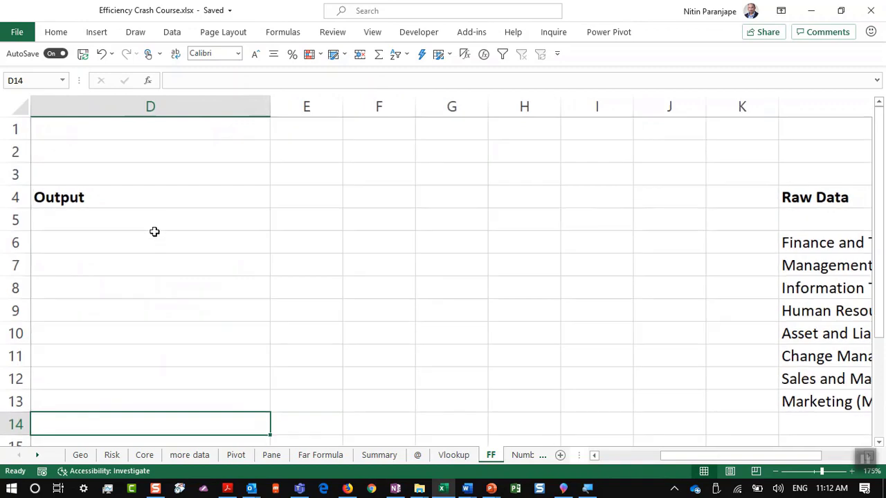
key("Left")
key("Left")
key("Up")
key("Up")
key("Up")
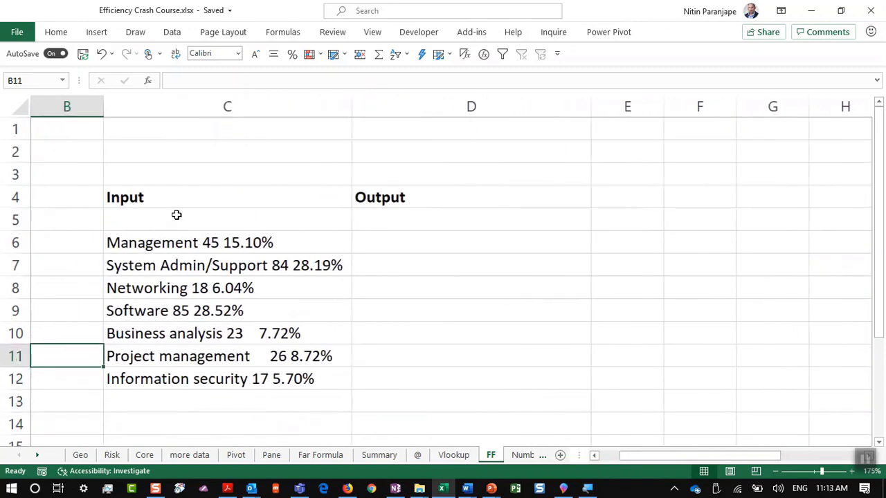
scroll(180, 214, "up", 5)
Browse the Input list from C6 to C12 and the empty Output column beside it
left_click(415, 226)
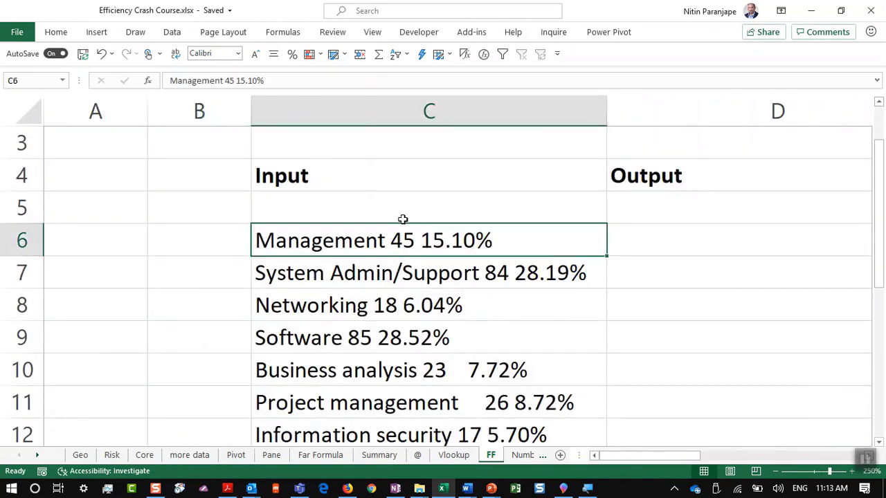
key("Down")
key("Down")
key("Right")
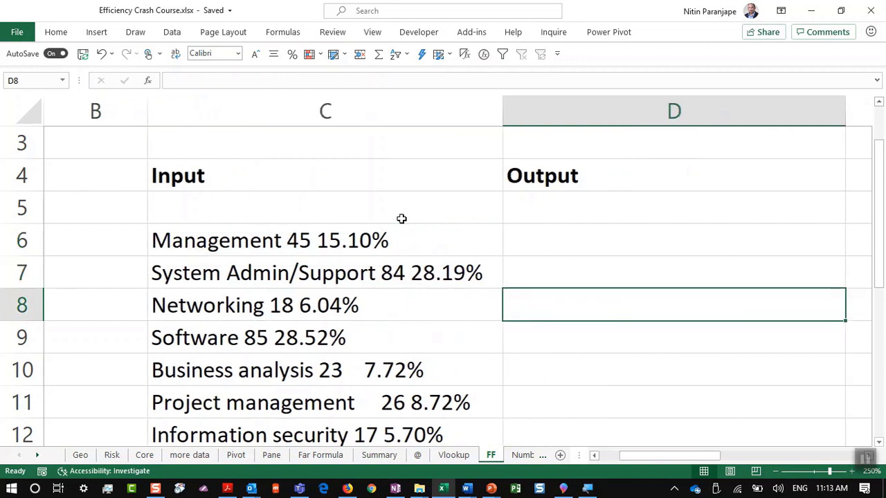
key("Right")
key("Left")
key("Down")
key("Down")
key("Down")
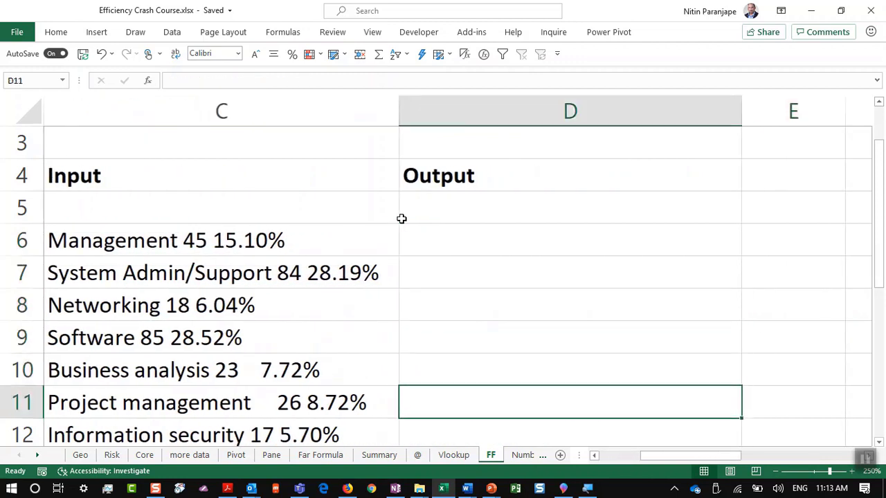
key("Left")
key("Down")
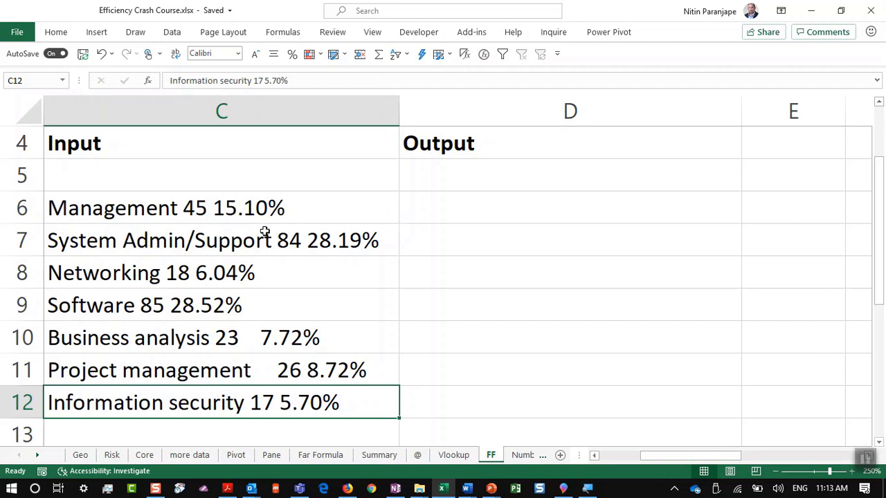
Point out the Management and System Admin/Support entries, then select the first Output cell D6
left_click(219, 216)
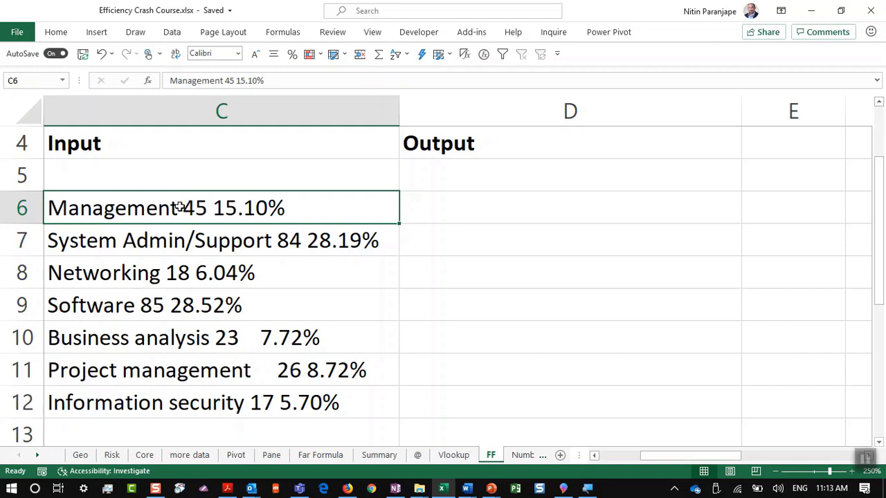
left_click(199, 242)
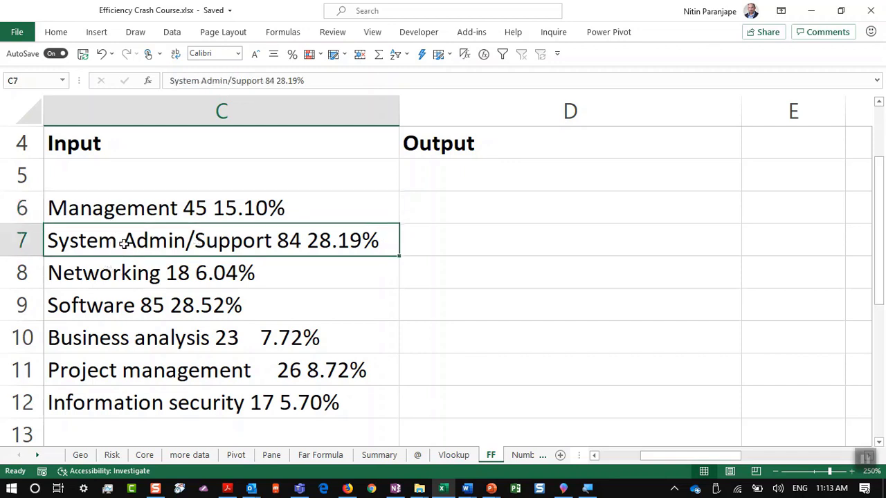
left_click(418, 207)
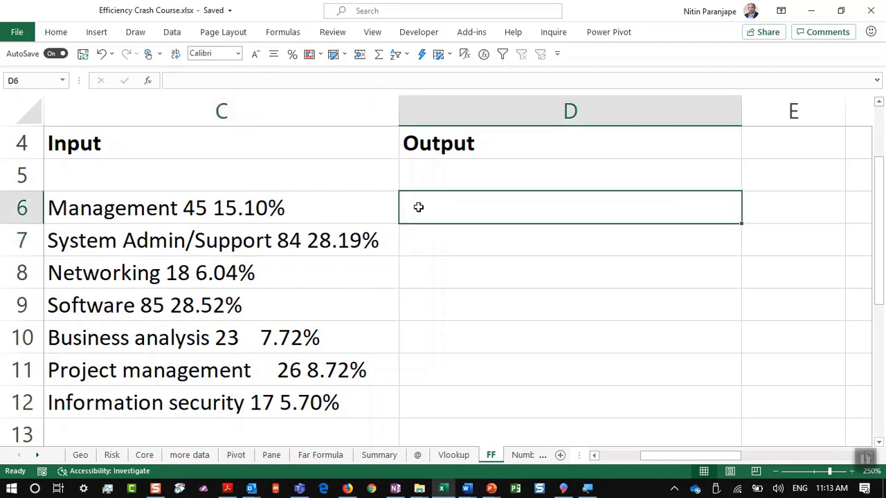
Enter 'Management' as the first Output example and Flash Fill the rest of the Output column
type("Mana")
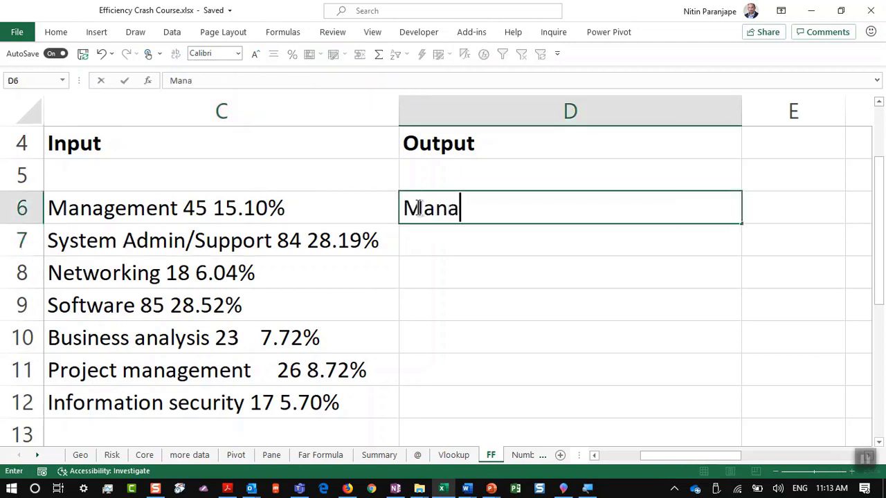
type("gement")
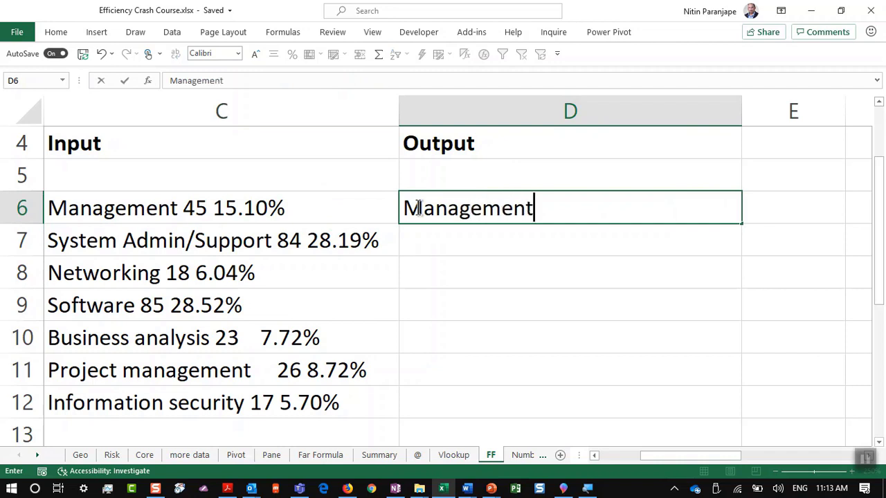
key("Return")
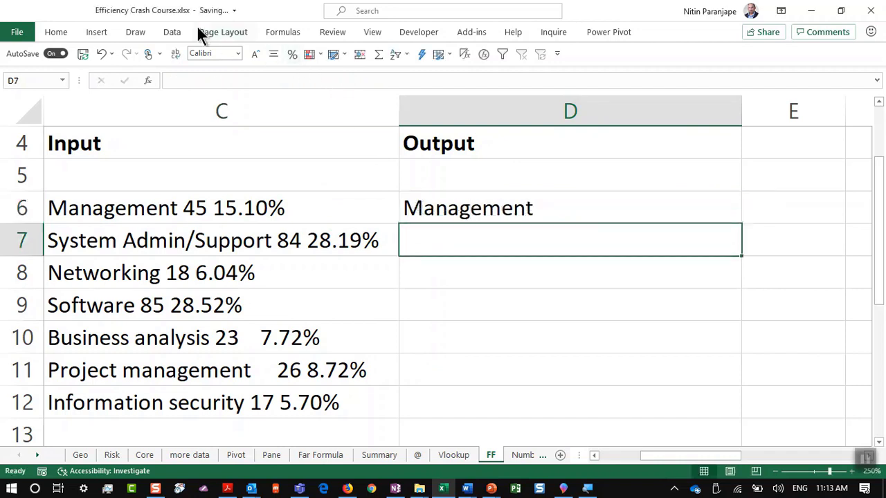
left_click(173, 33)
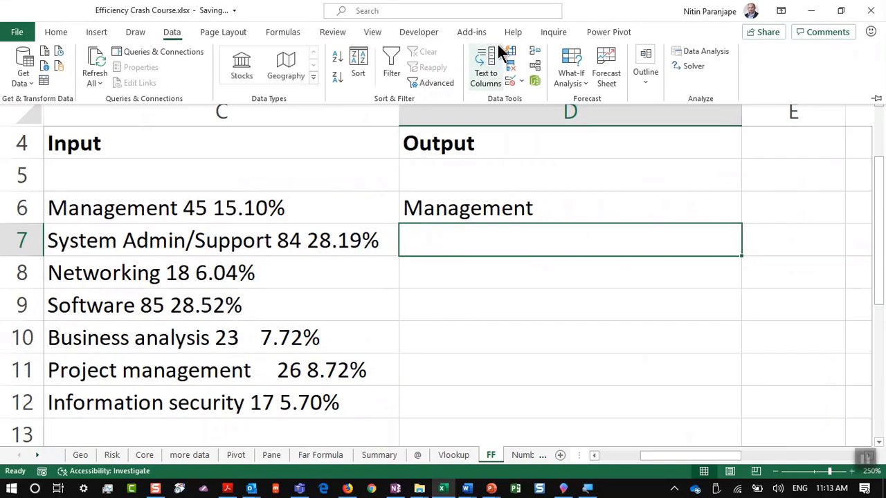
left_click(510, 56)
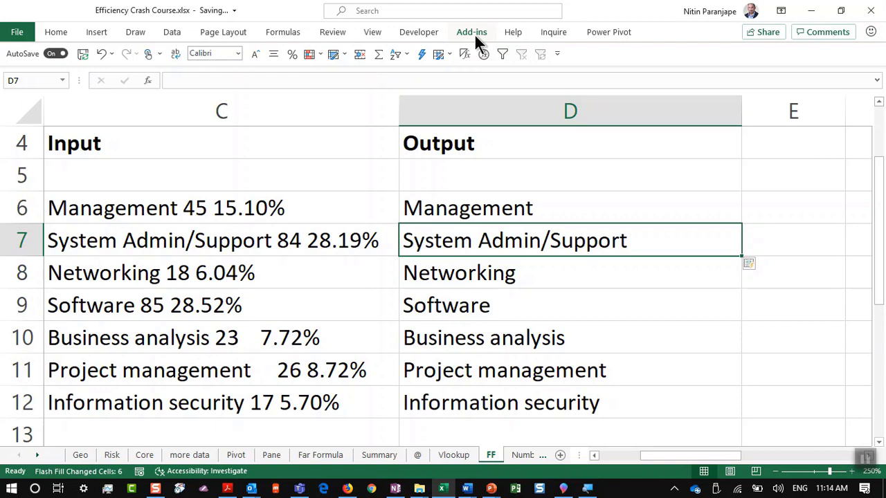
Enter 45 in E6 and Flash Fill column E with 84, 18, 85, 23, 26 and 17
key("Right")
key("Up")
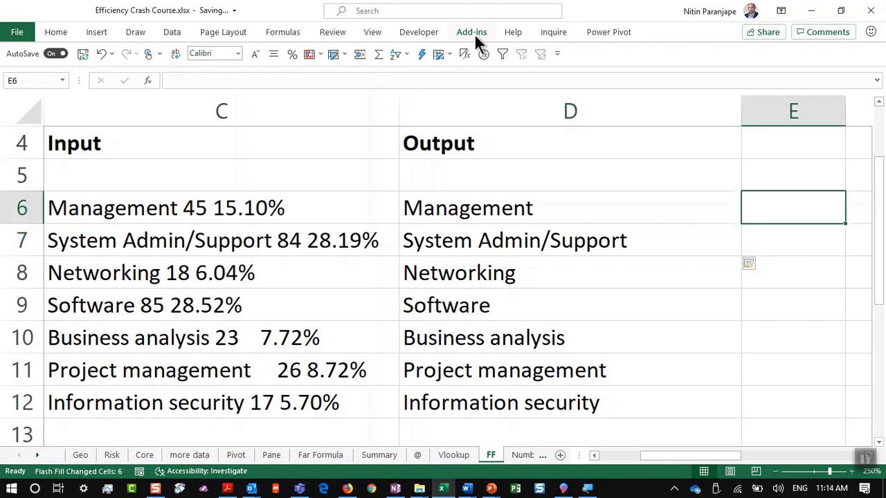
type("45")
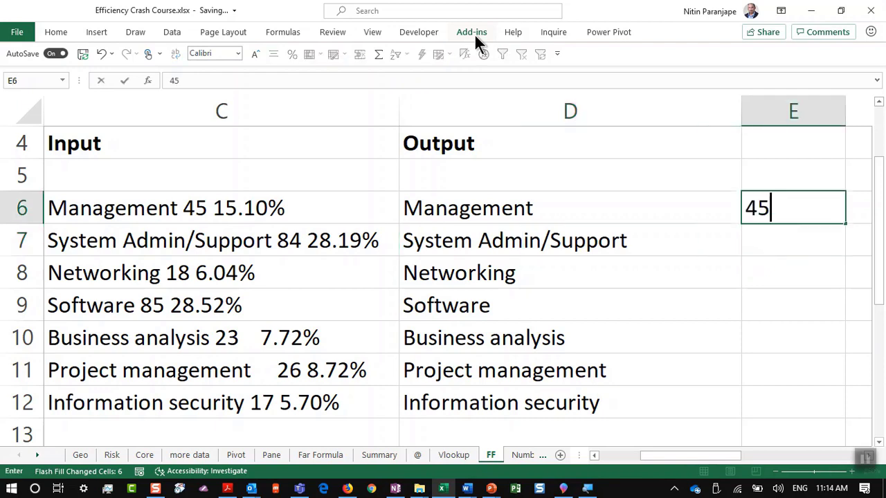
key("Return")
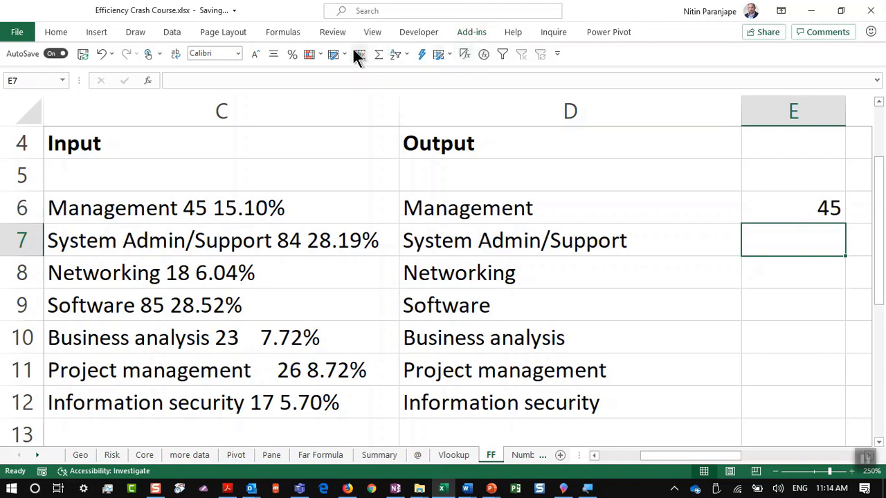
left_click(174, 35)
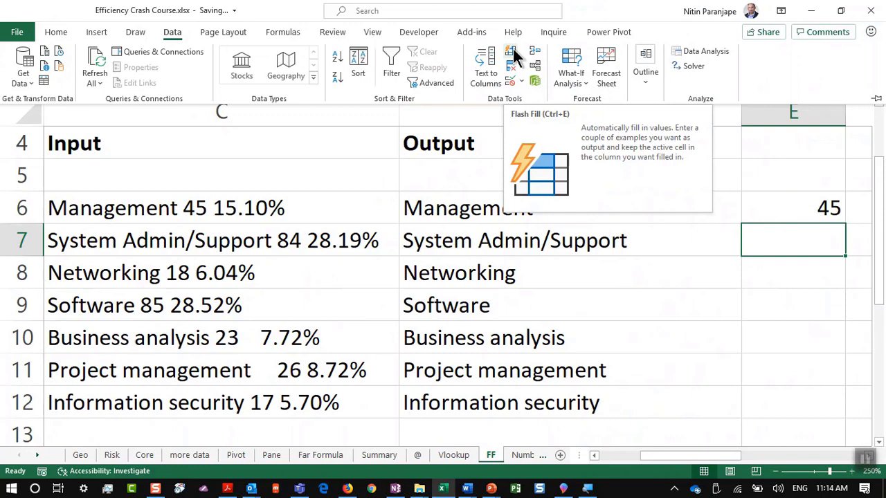
left_click(514, 55)
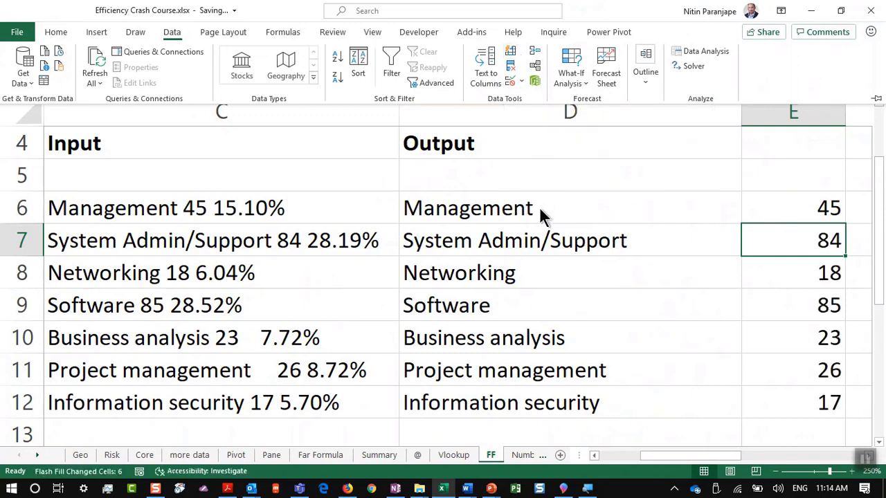
key("Escape")
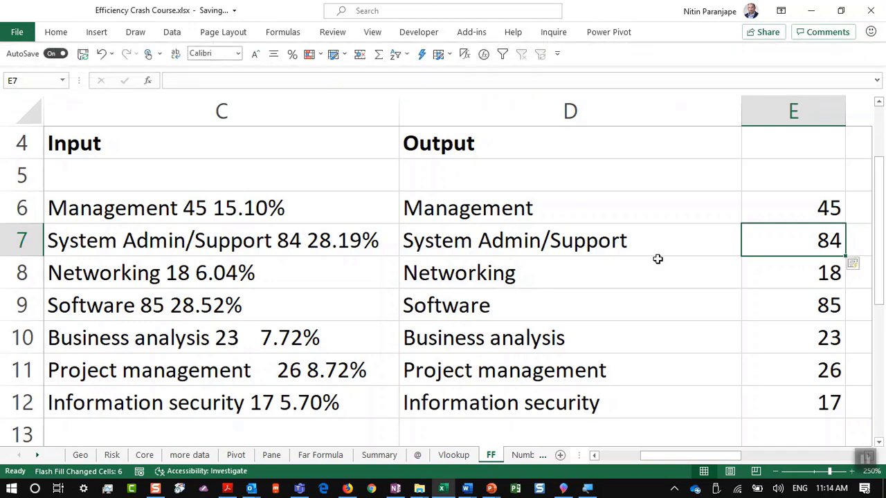
left_click_drag(657, 258, 643, 263)
Type FT in M6 and Flash Fill abbreviations down column M with Ctrl+E
key("Right")
key("Right")
key("Right")
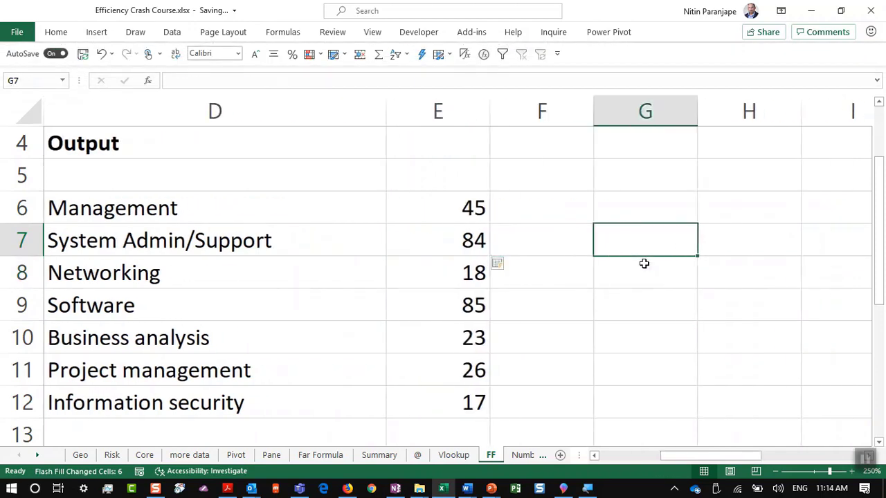
key("Right")
key("Right")
key("Right")
key("Right")
key("Right")
key("Right")
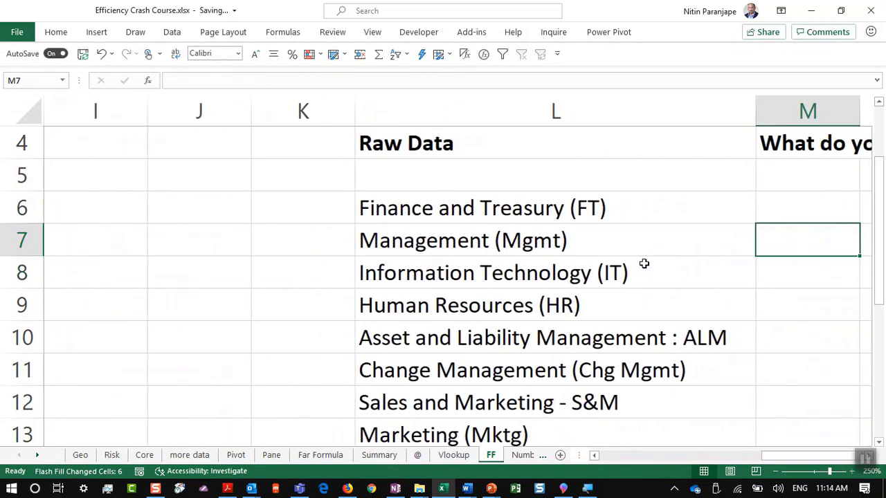
key("Right")
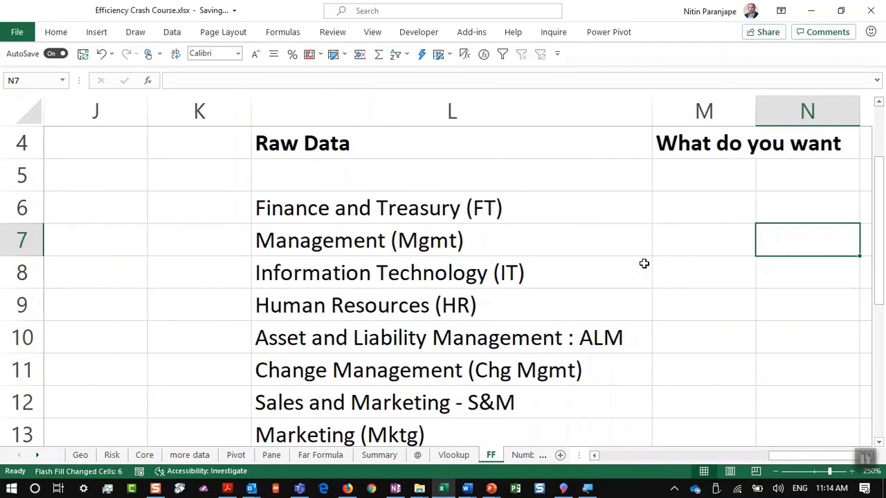
key("Left")
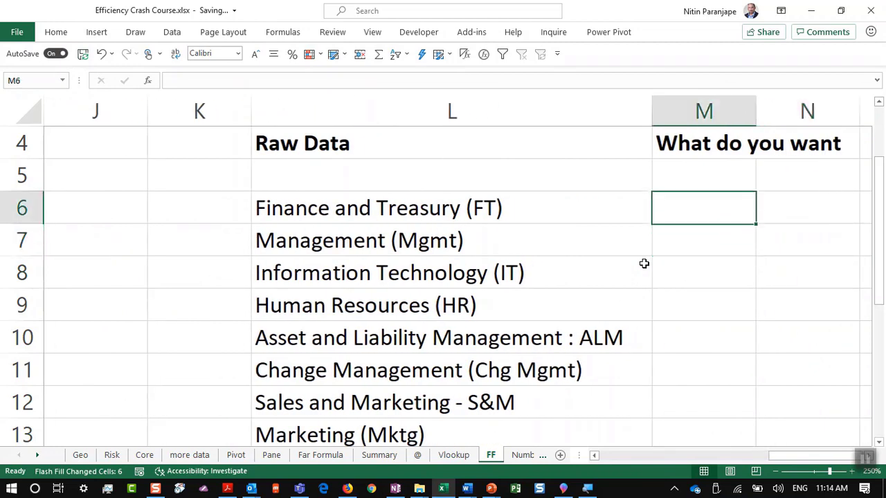
key("Up")
key("Down")
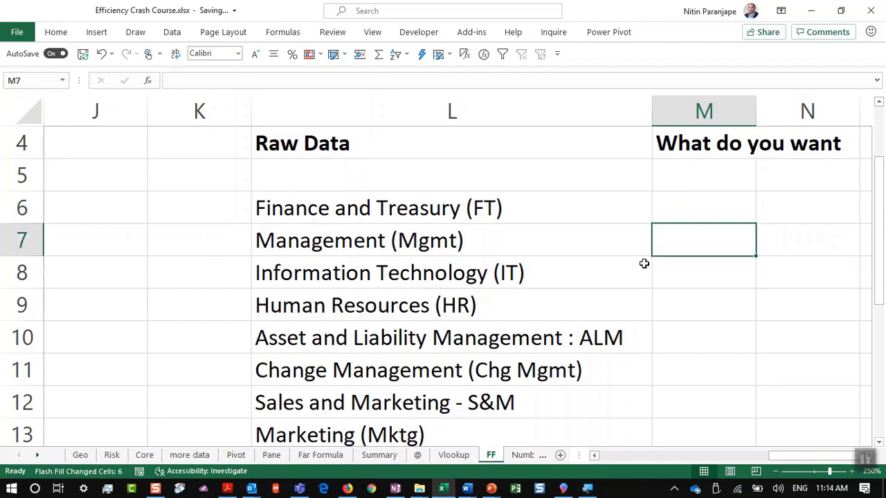
key("Up")
type("FT")
key("Return")
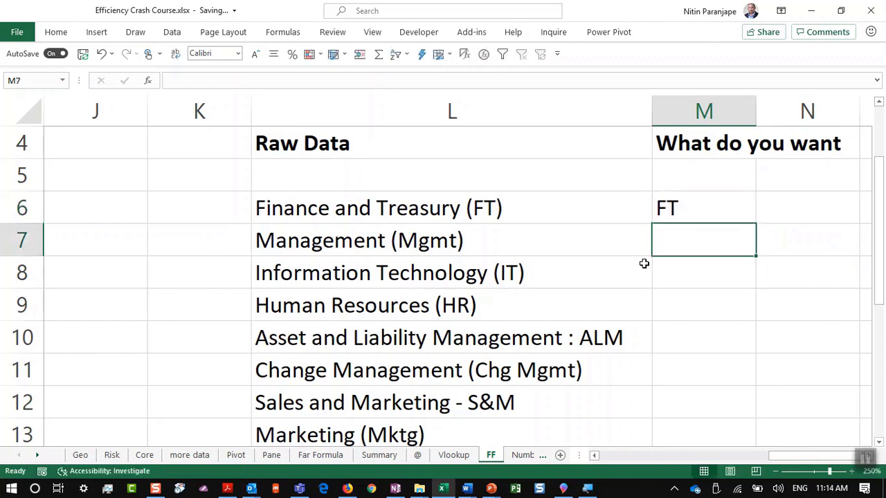
key("ctrl+e")
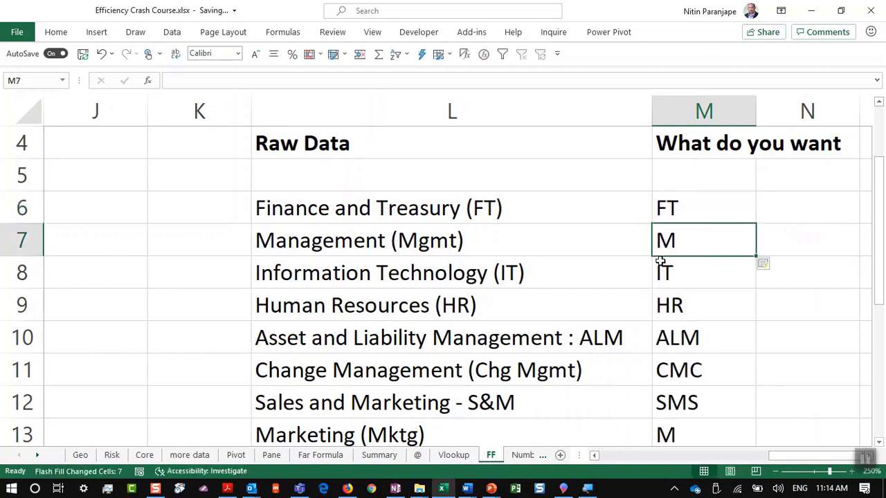
Correct M7 to 'Mgmt' so entries below update to Chg Mgmt, S&M and Mktg
left_click(316, 242)
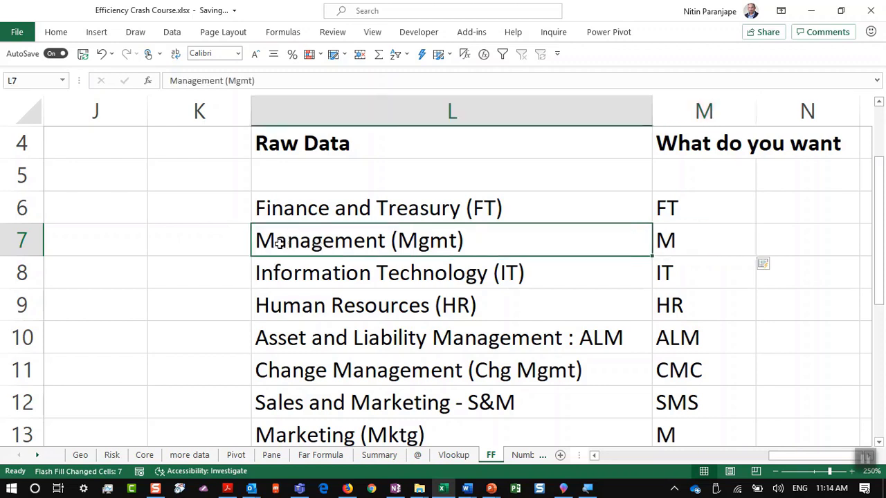
left_click(707, 243)
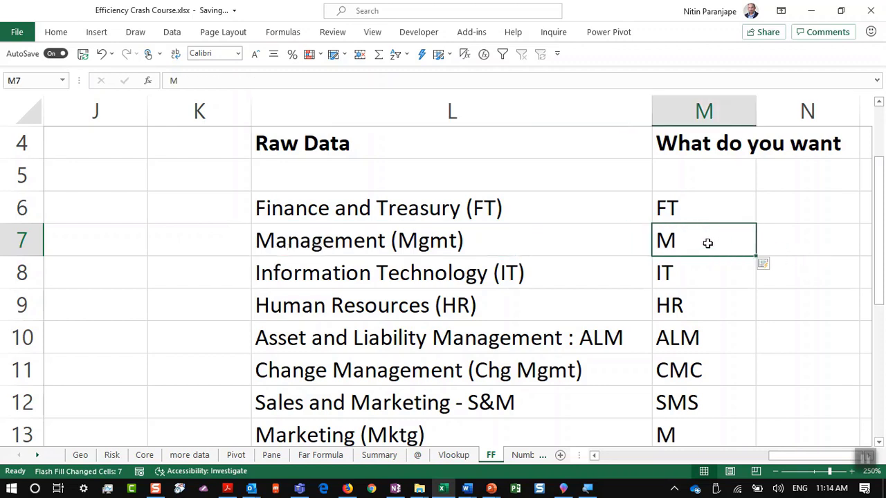
key("BackSpace")
type("Mgmt")
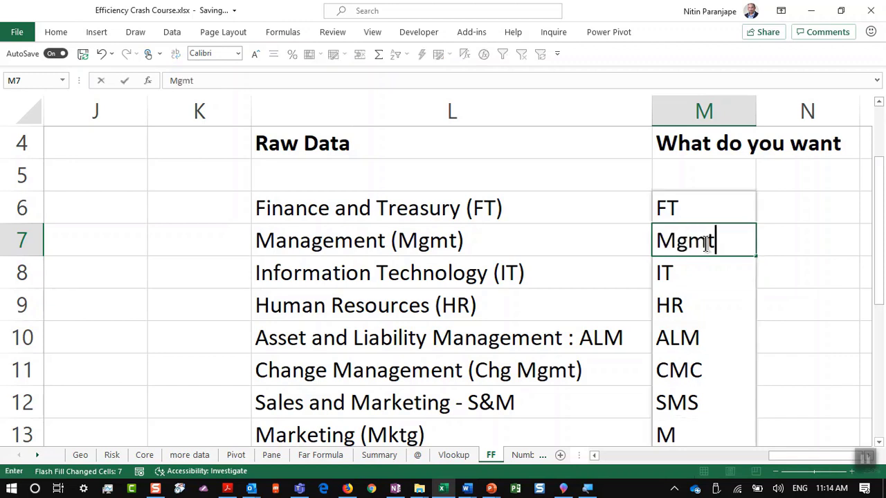
key("Return")
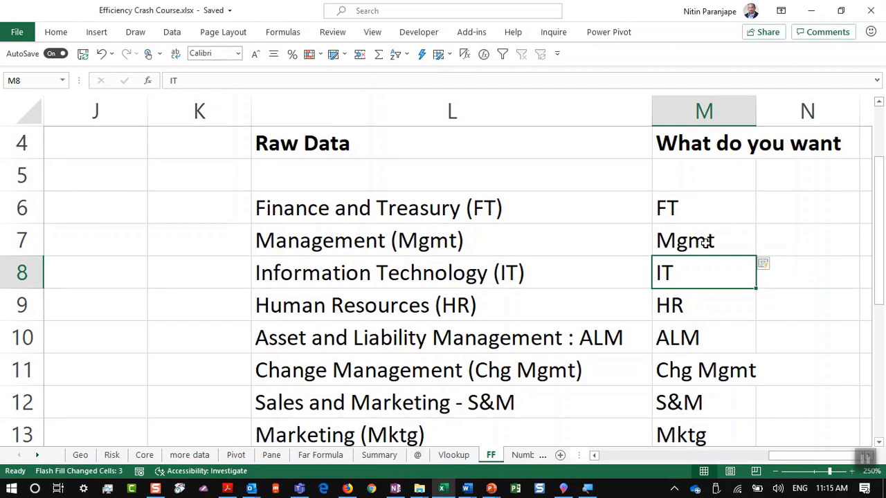
Present slide 17, 'Get and Transform to clean up data', then return to Excel
key("alt+Tab")
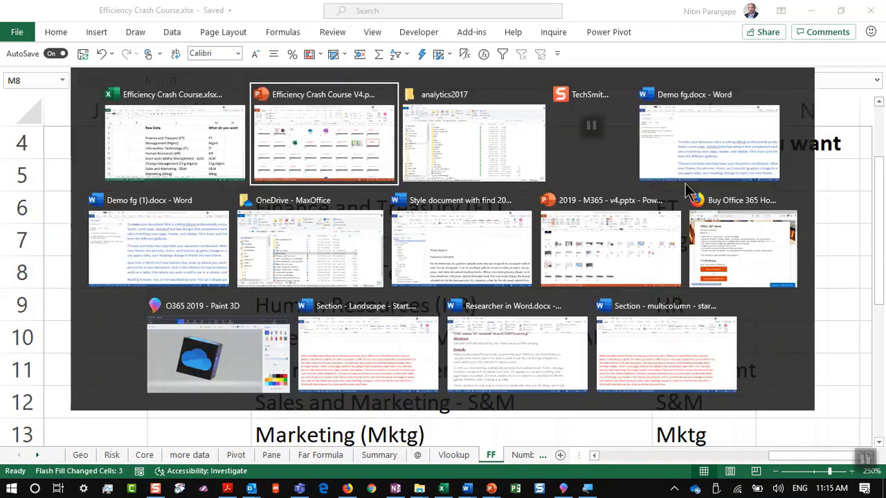
left_click(39, 317)
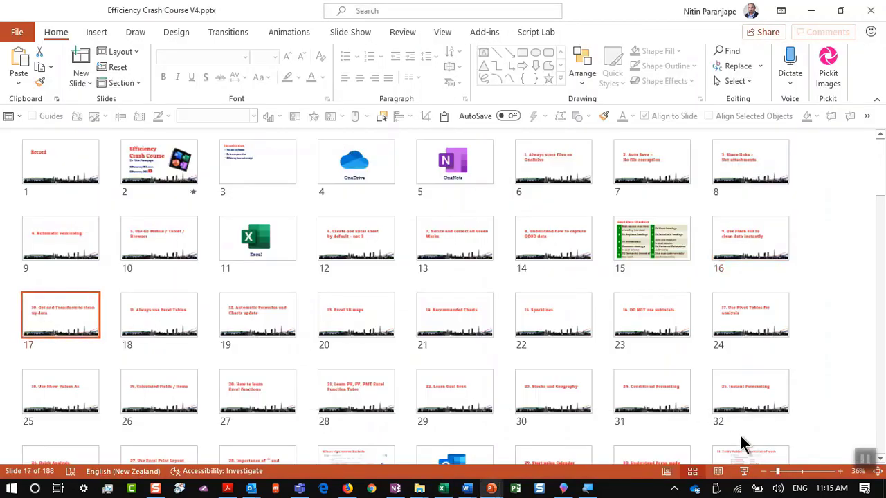
key("alt+Tab")
key("alt+Tab")
left_click(743, 471)
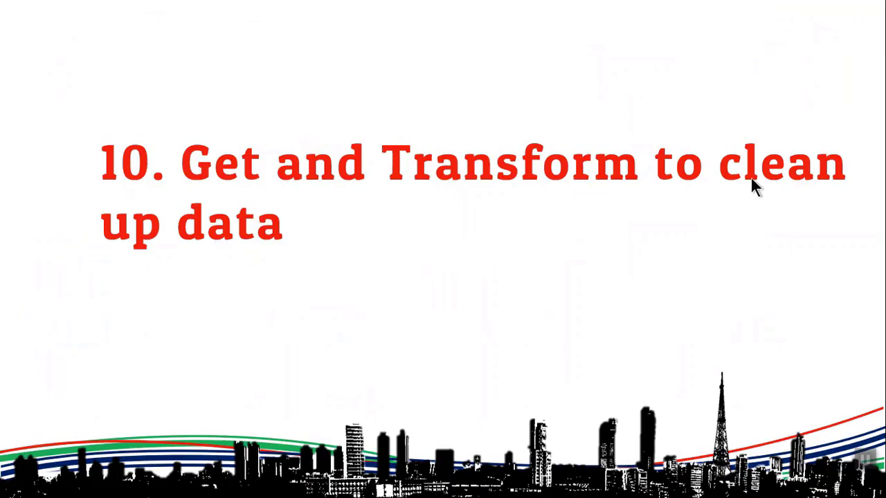
key("Escape")
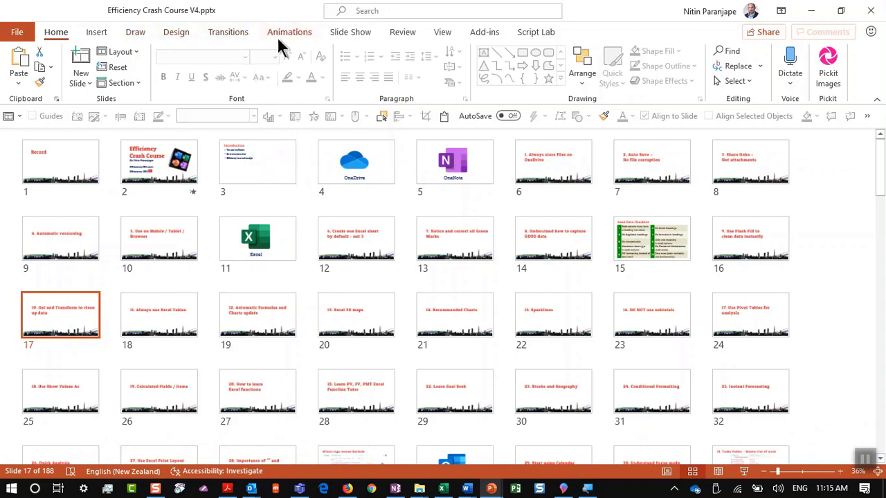
key("alt+Tab")
key("Tab")
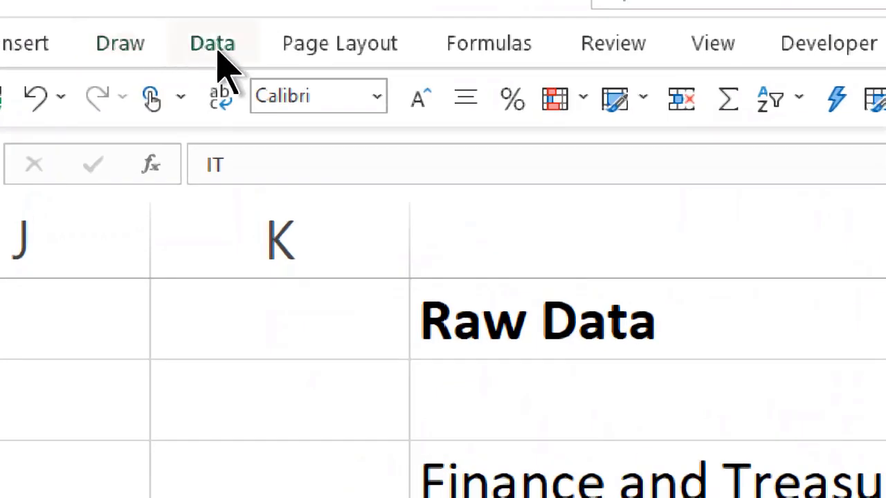
Pin the Data ribbon tab open so its commands stay displayed above the sheet
left_click(174, 35)
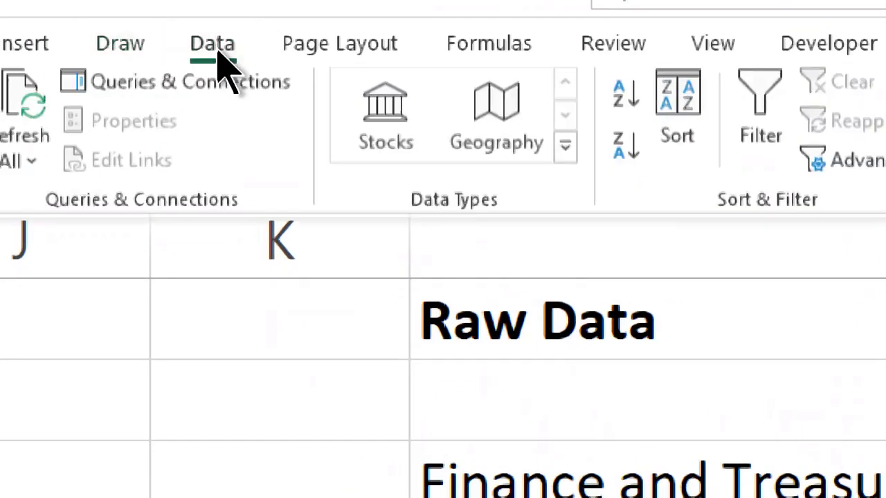
double_click(211, 45)
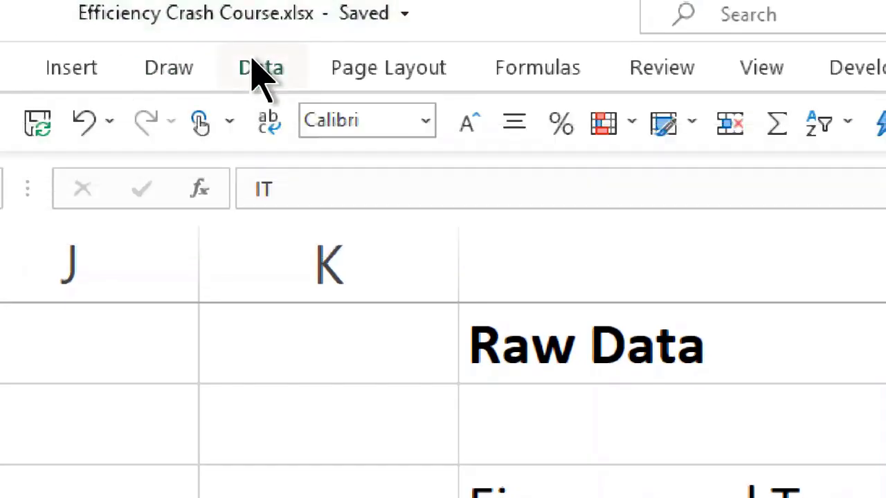
double_click(261, 67)
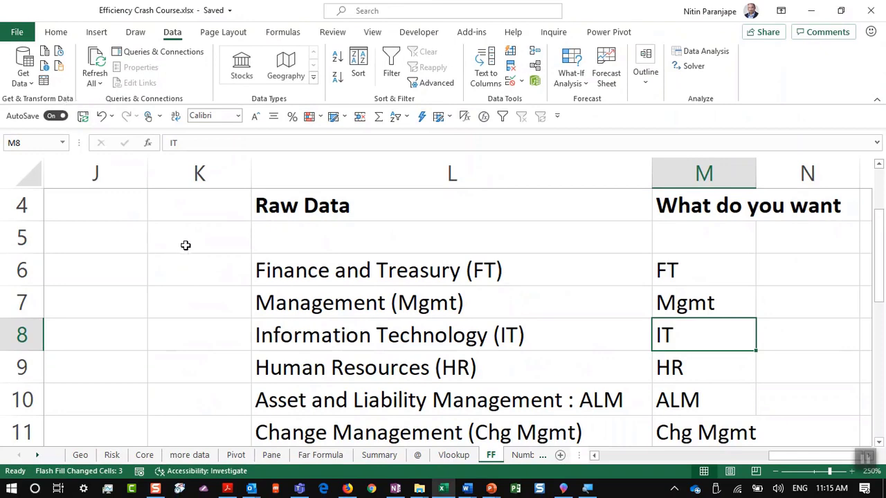
left_click(400, 276)
key("alt+Tab")
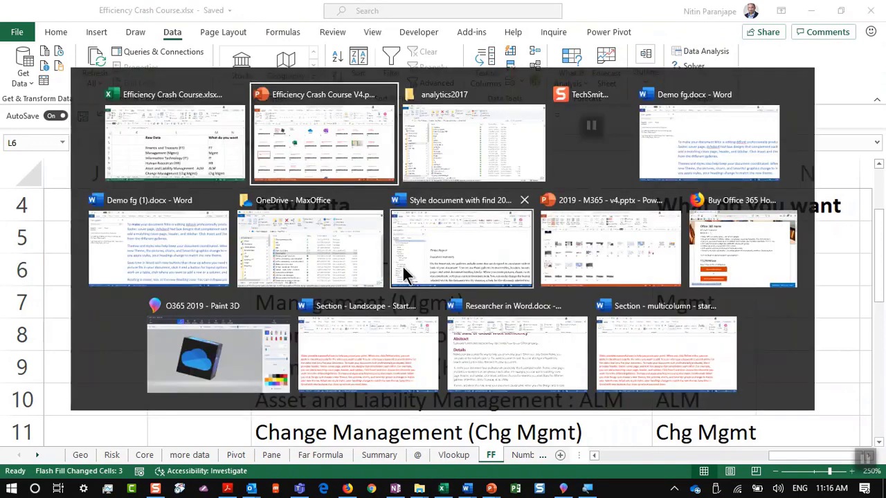
Present slide 18, 'Always use Excel Tables', then return to the Excel workbook
key("Tab")
key("shift+Tab")
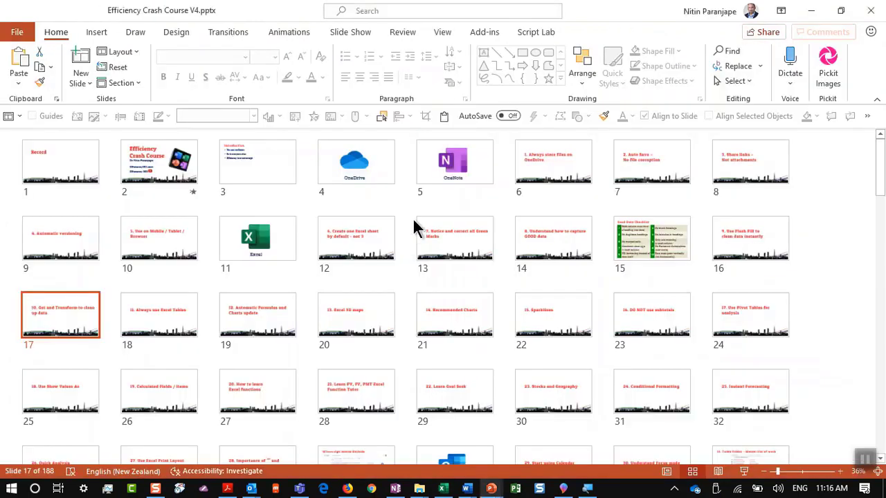
left_click(150, 317)
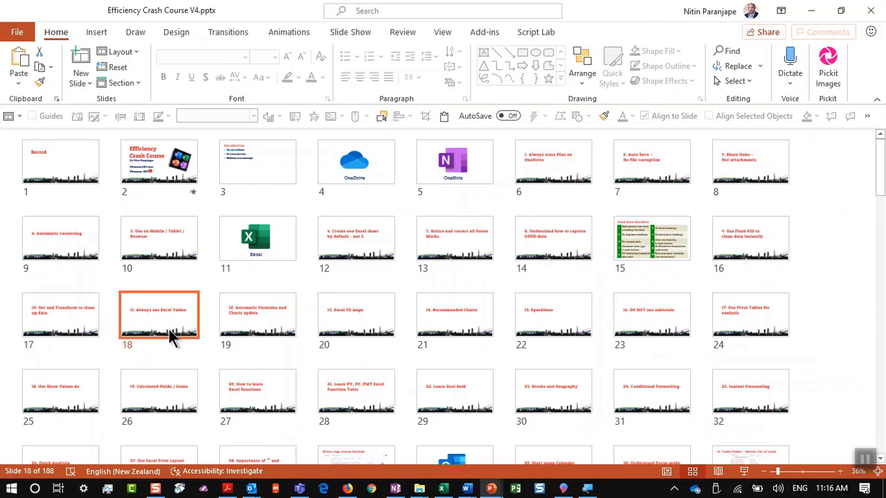
double_click(149, 320)
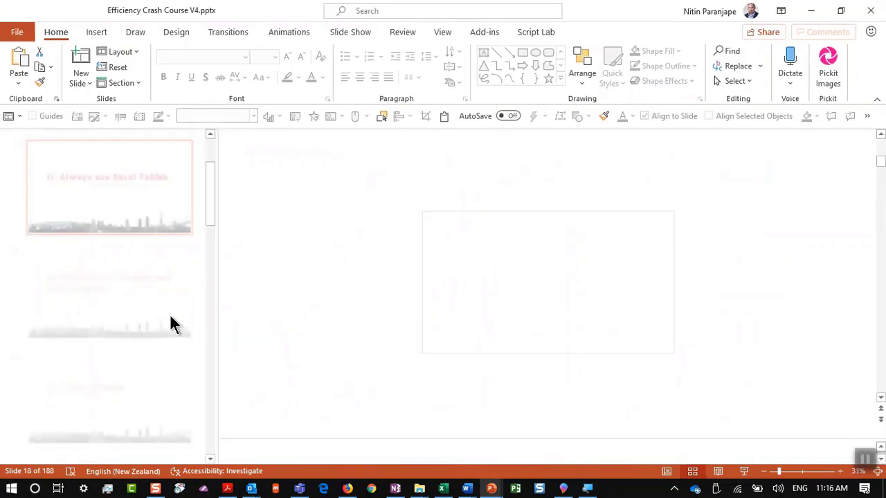
left_click(744, 472)
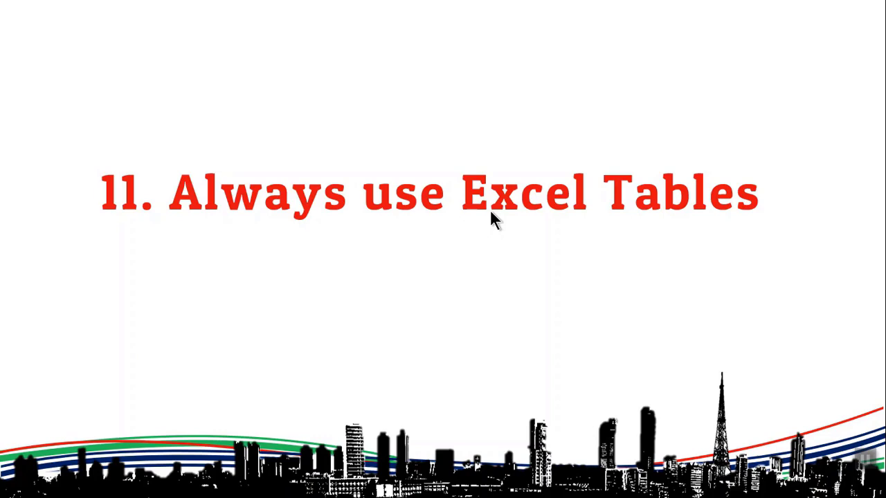
key("Escape")
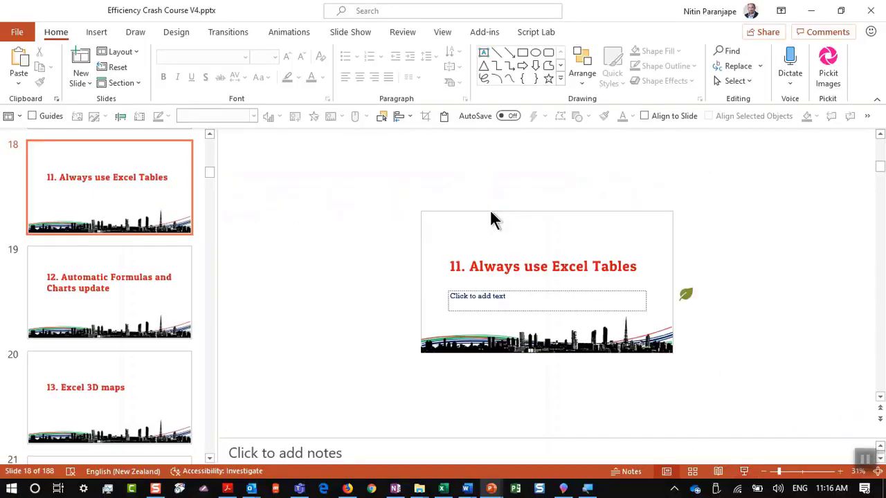
left_click(443, 489)
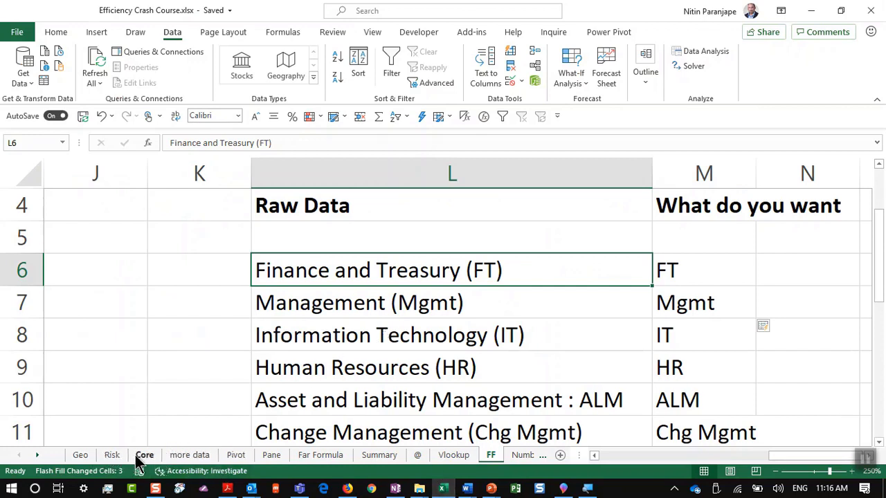
Open the Core sheet and close the PivotTable Fields pane
left_click(144, 455)
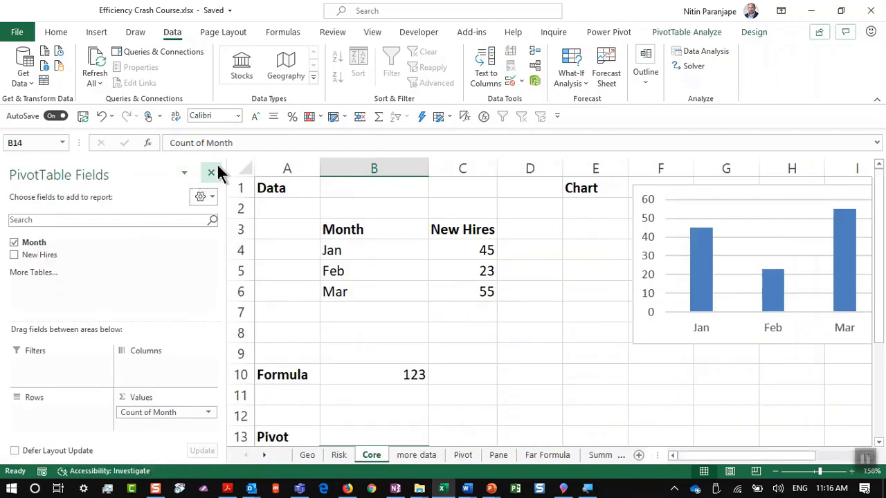
left_click(211, 172)
scroll(217, 242, "up", 4)
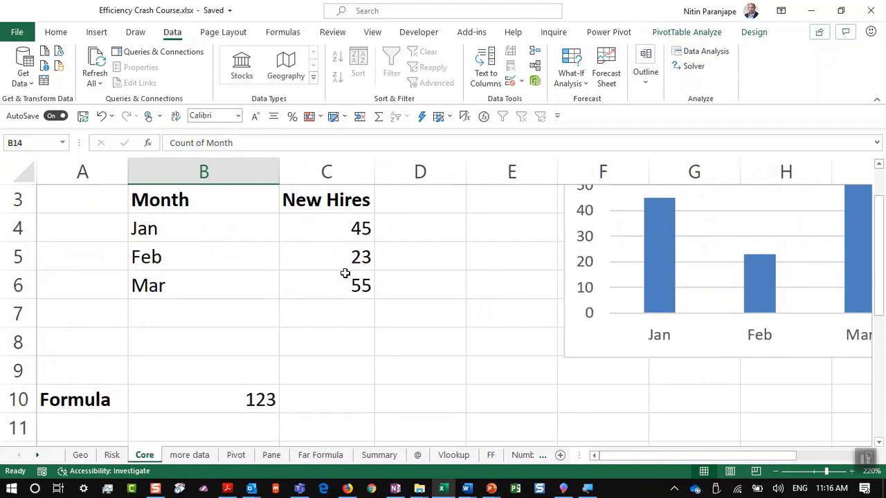
scroll(344, 271, "up", 1)
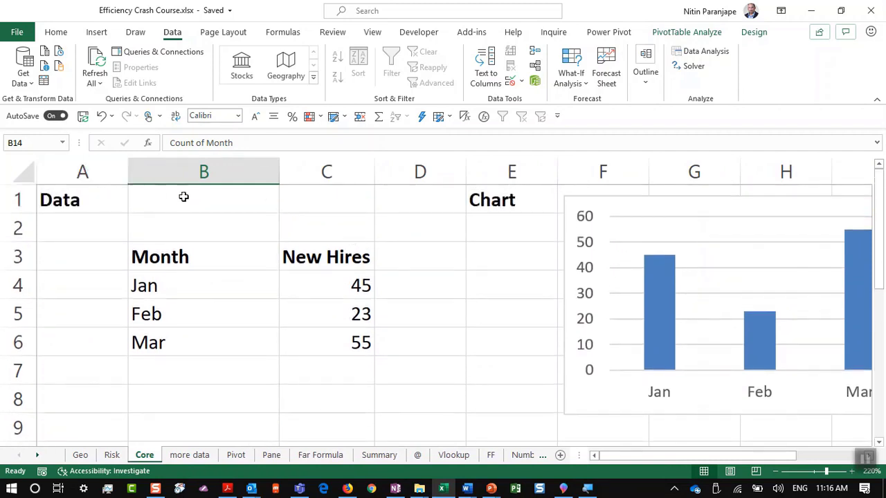
left_click(190, 204)
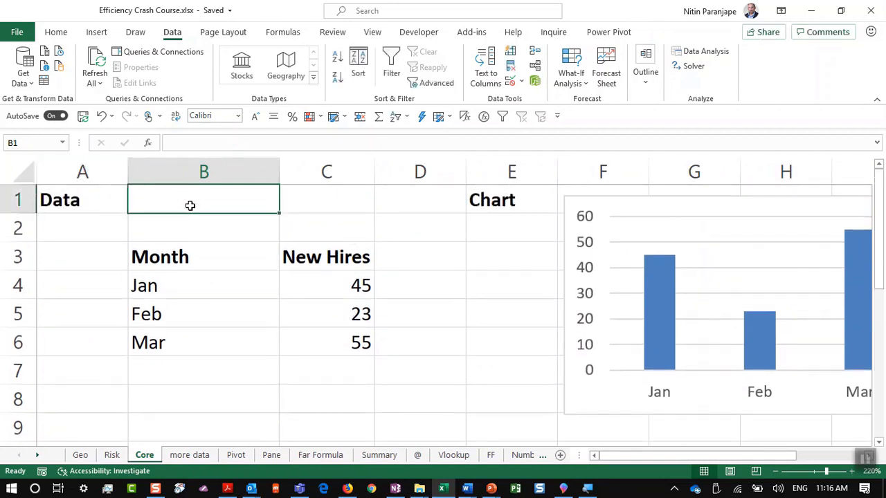
left_click(193, 219)
Inspect B10's SUM formula, the chart's source data and the pivot's Count of Month
scroll(193, 219, "down", 2)
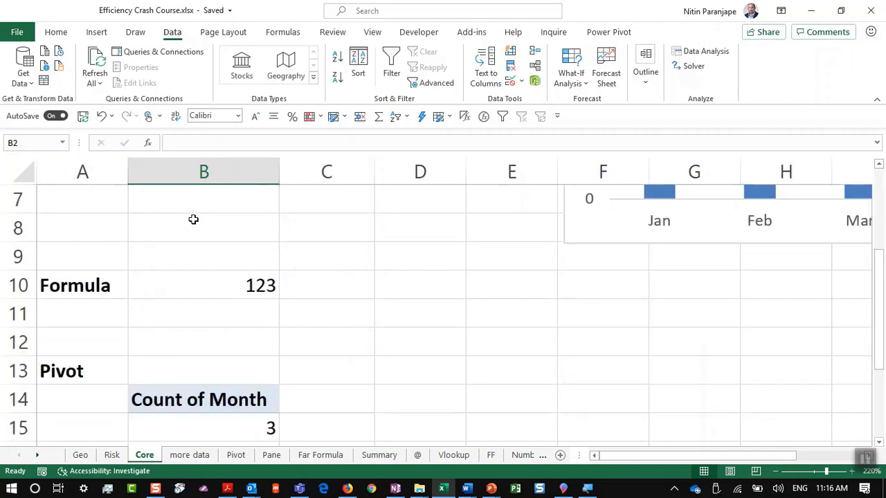
left_click(228, 275)
key("F2")
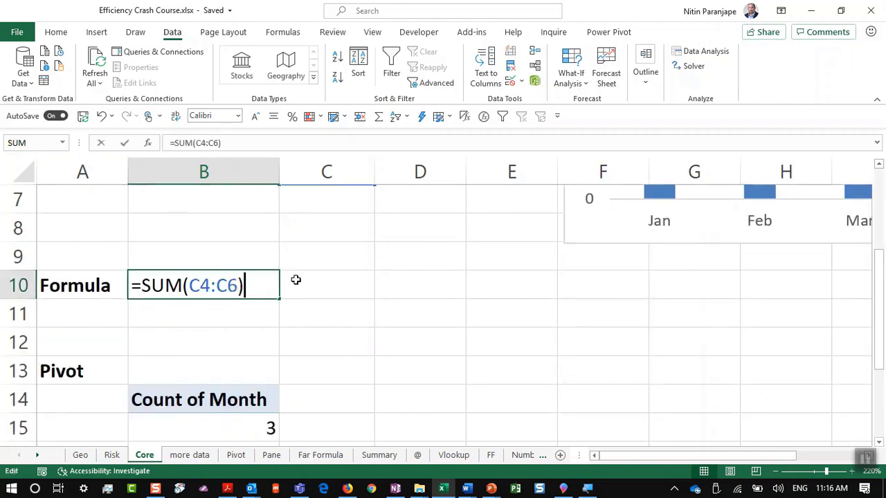
key("Escape")
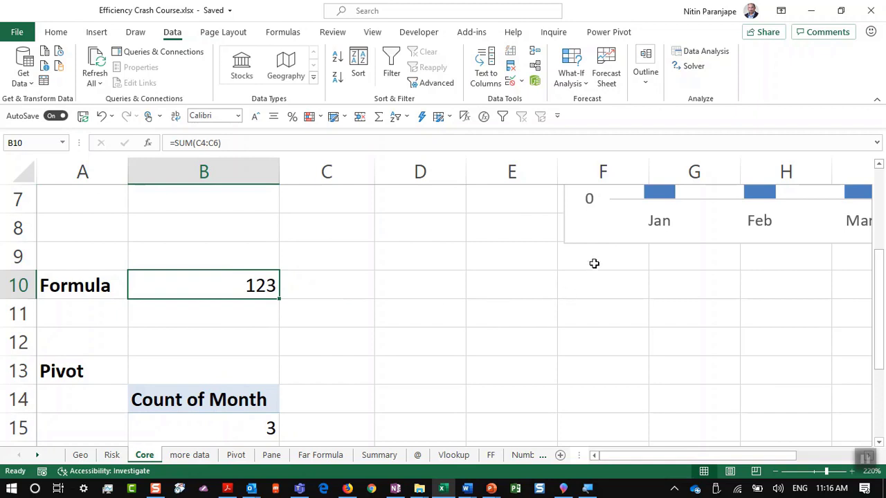
left_click(612, 239)
scroll(613, 239, "up", 2)
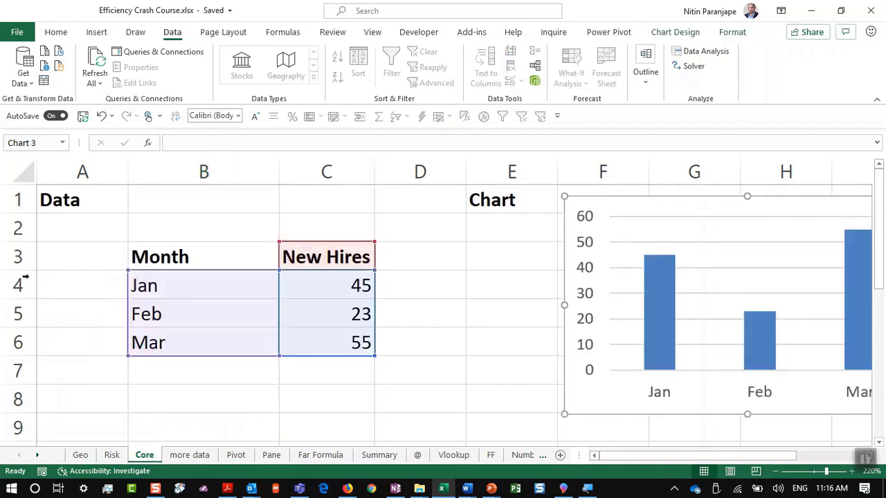
scroll(290, 311, "down", 1)
scroll(290, 311, "down", 3)
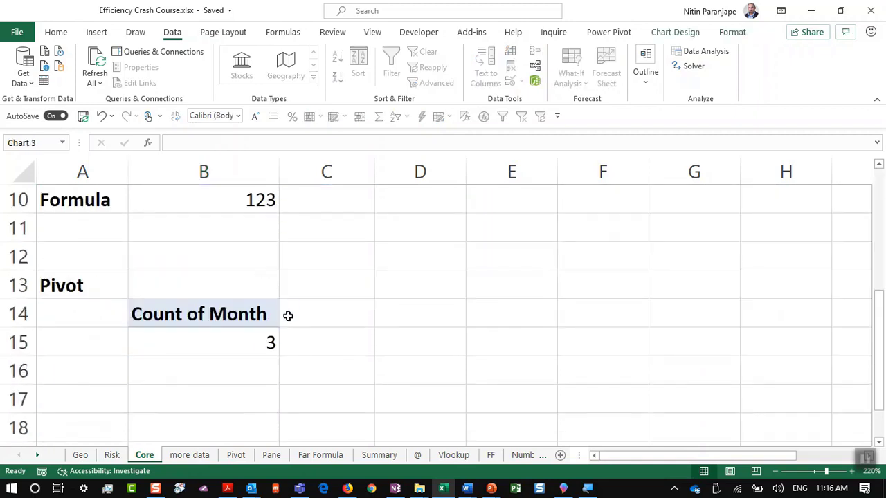
left_click(262, 341)
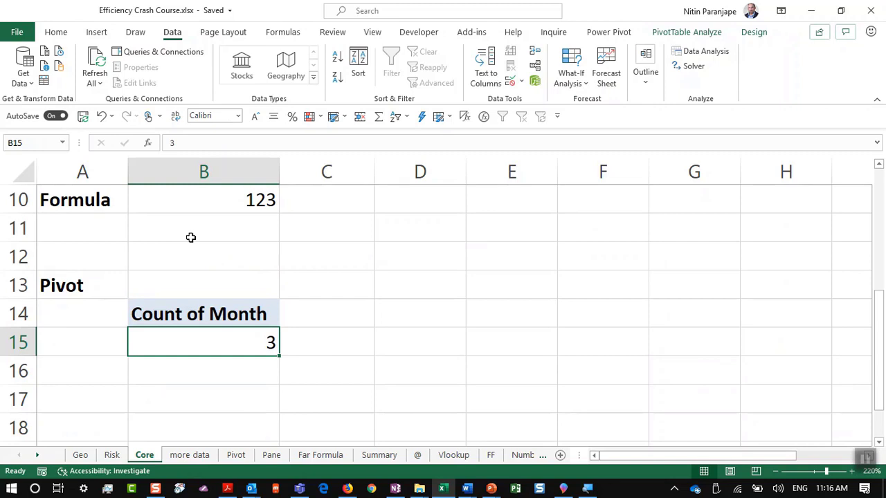
scroll(191, 238, "up", 2)
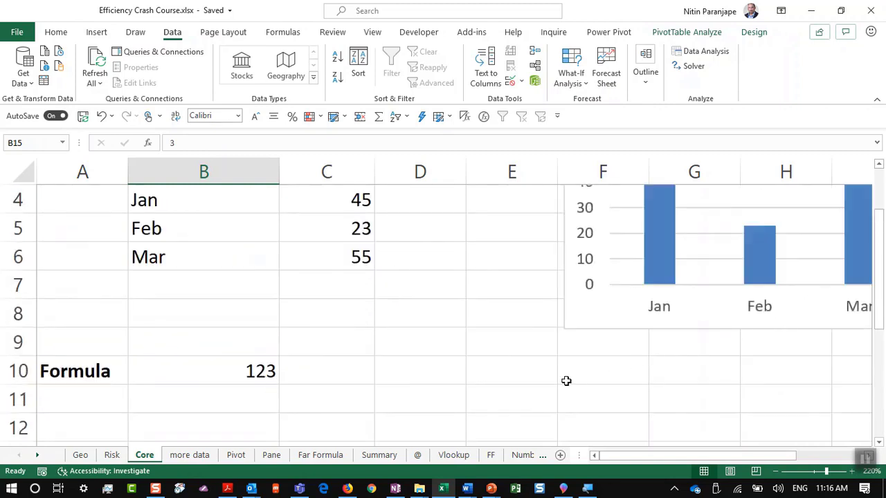
scroll(258, 383, "down", 1)
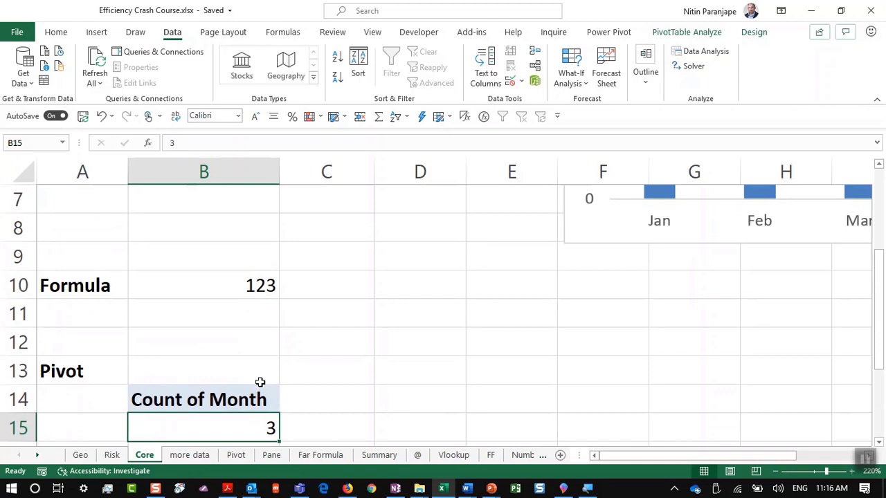
scroll(260, 382, "up", 2)
Enter 78 in C7 below Mar, confirming the 123 total and chart stay unchanged
left_click(312, 371)
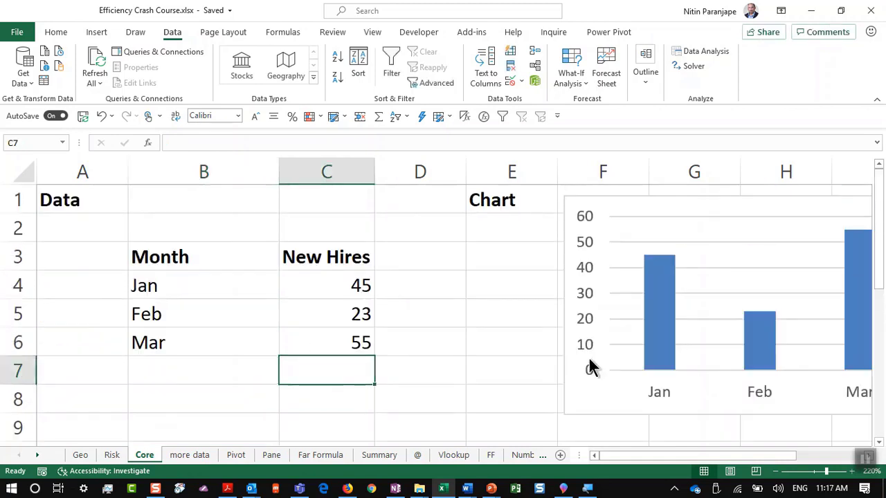
type("78")
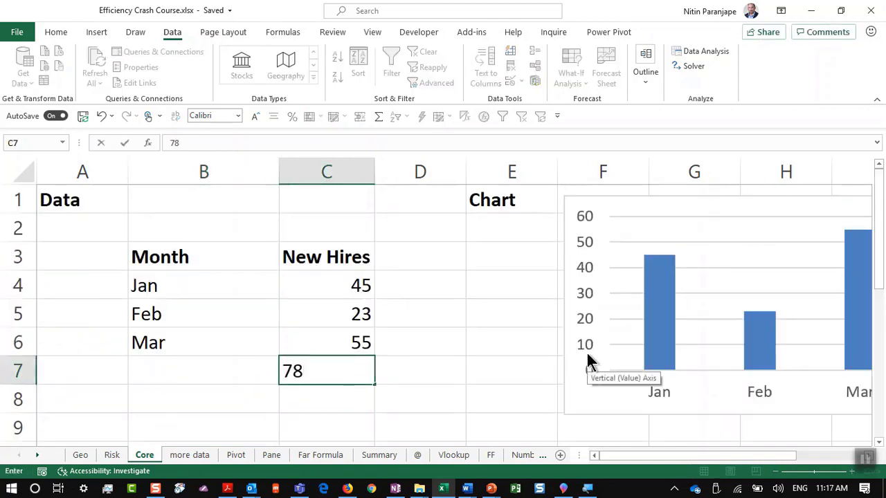
key("Return")
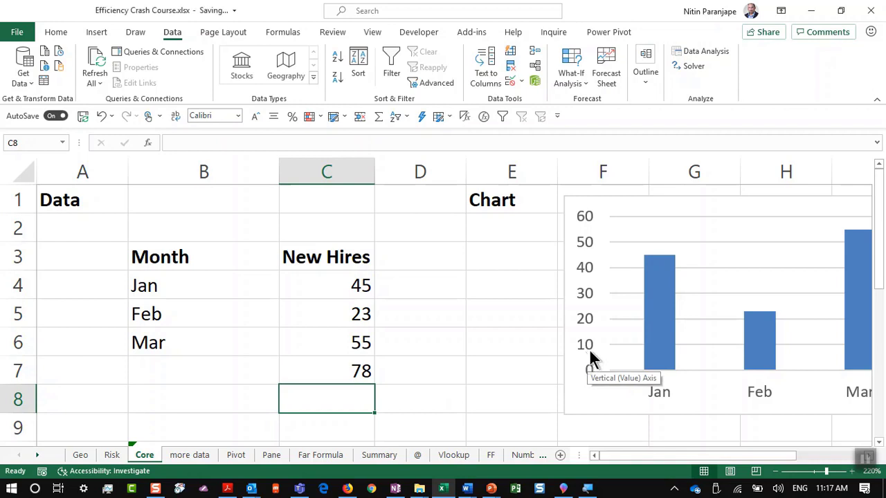
scroll(588, 348, "down", 1)
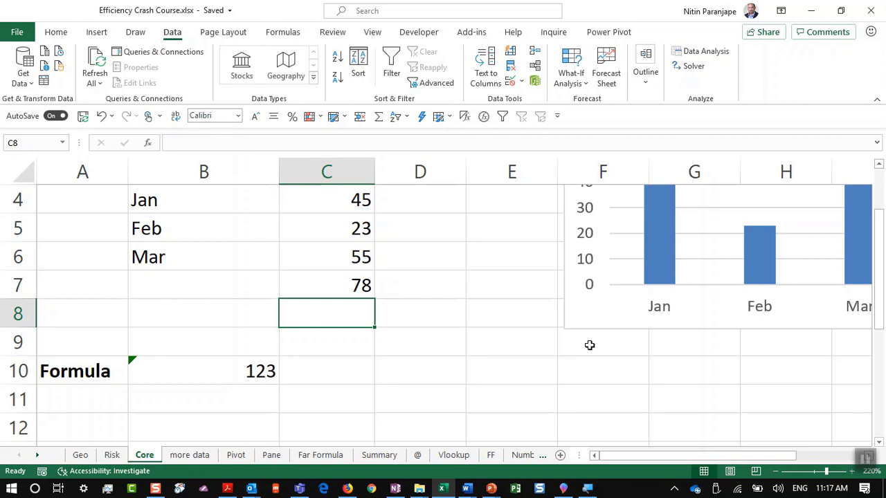
left_click(356, 287)
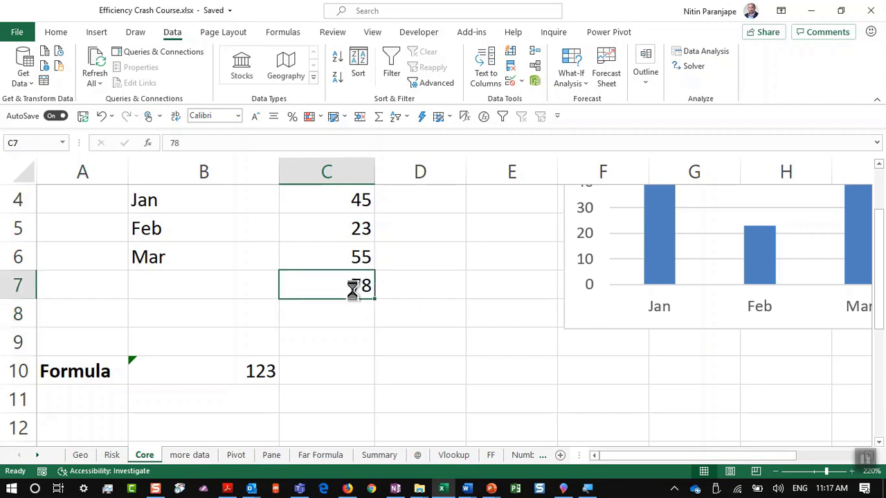
Clear 78 from C7, convert B3:C6 into an Excel table, and collapse the ribbon
key("Delete")
scroll(368, 191, "up", 1)
left_click(172, 256)
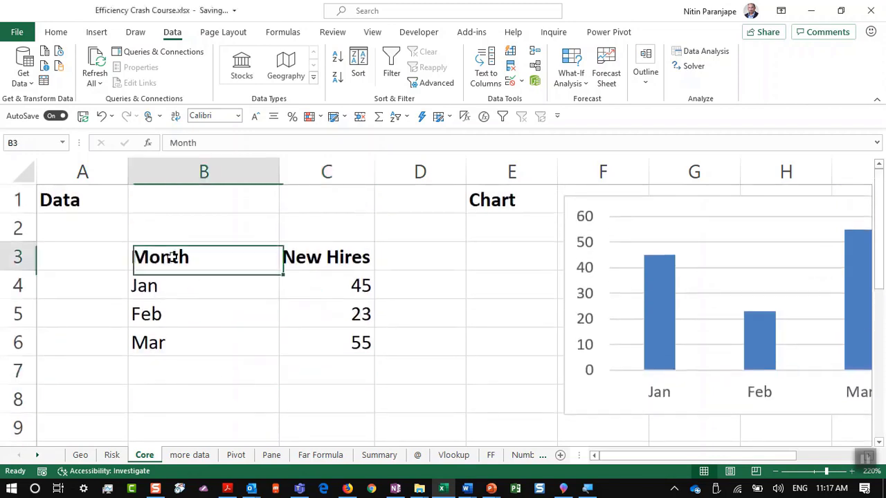
left_click_drag(171, 257, 304, 338)
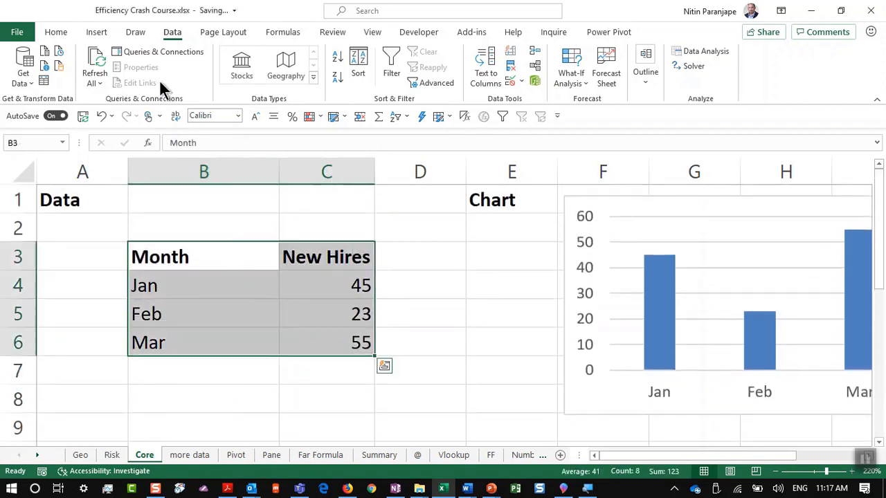
left_click(110, 34)
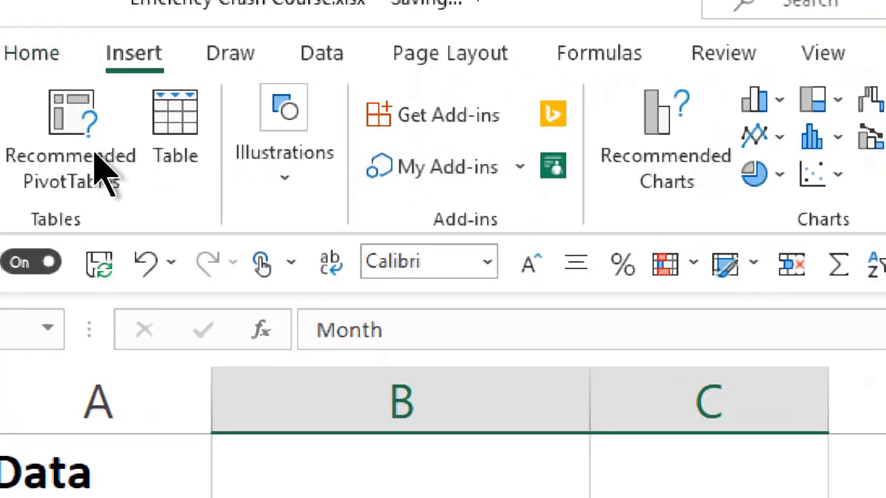
left_click(166, 173)
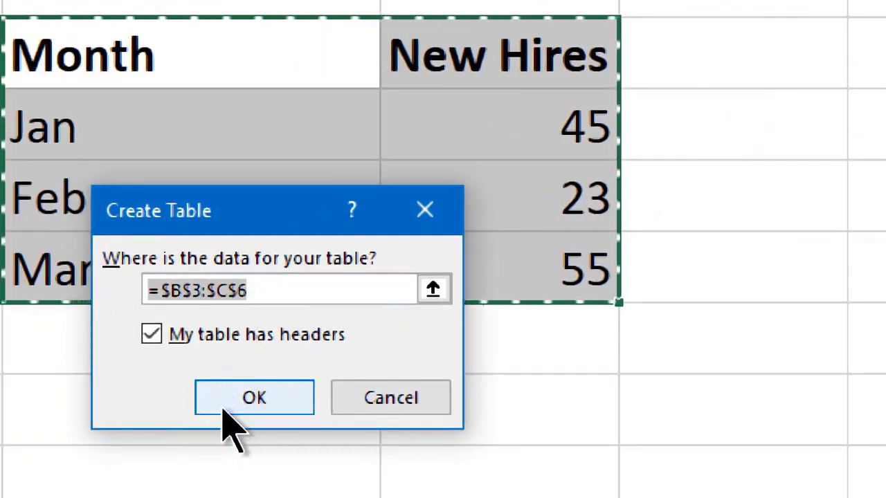
left_click(223, 408)
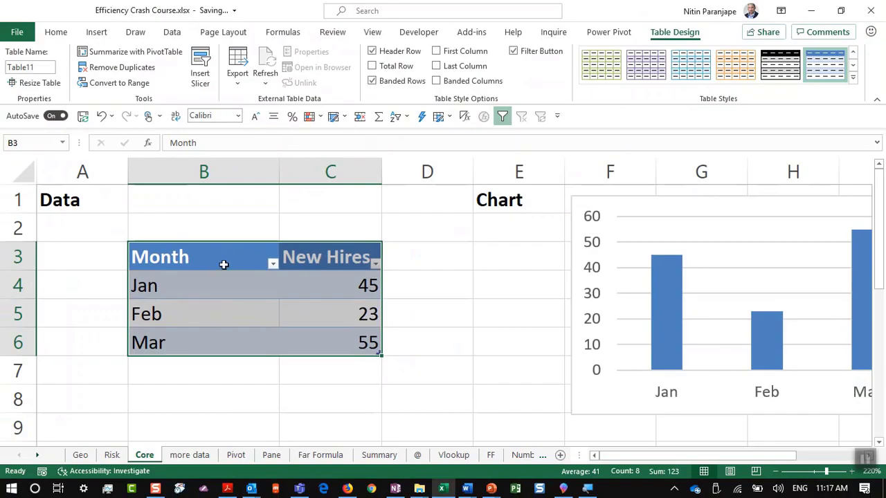
left_click(219, 277)
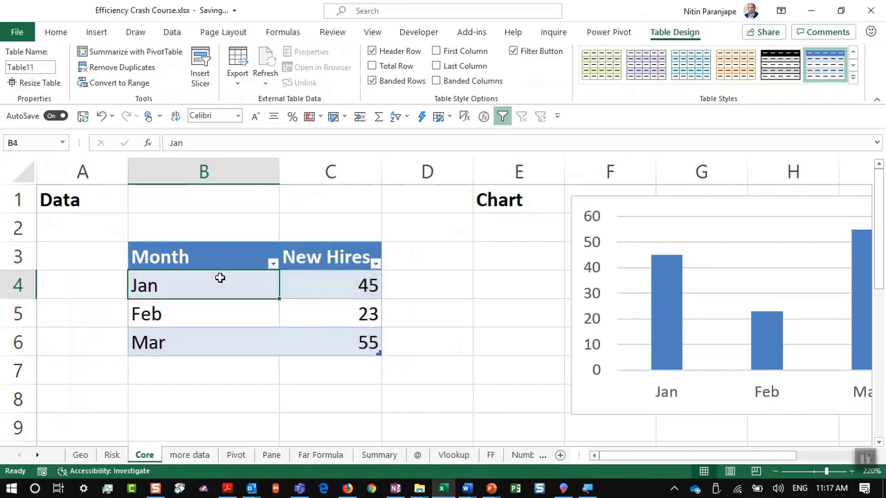
scroll(219, 276, "down", 1)
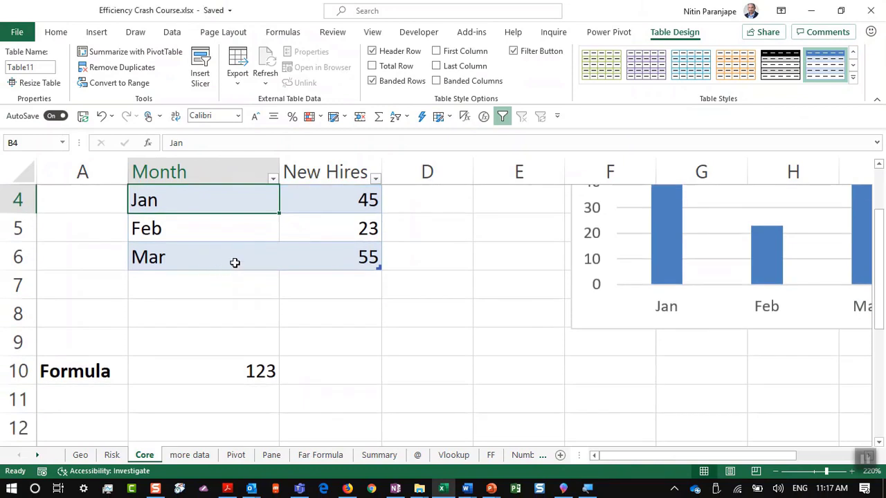
left_click(876, 99)
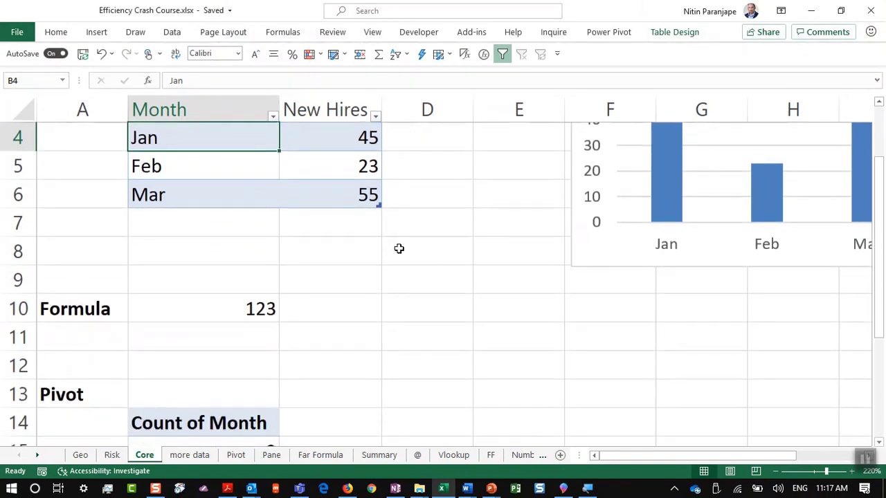
left_click(313, 218)
Add 78 in C7 as a fourth table row, raising the B10 total to 201
scroll(476, 183, "down", 2)
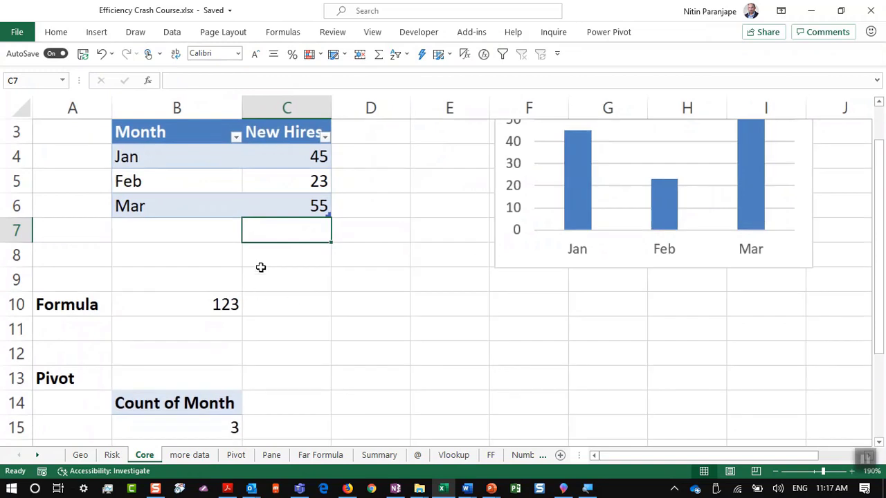
type("78")
key("Return")
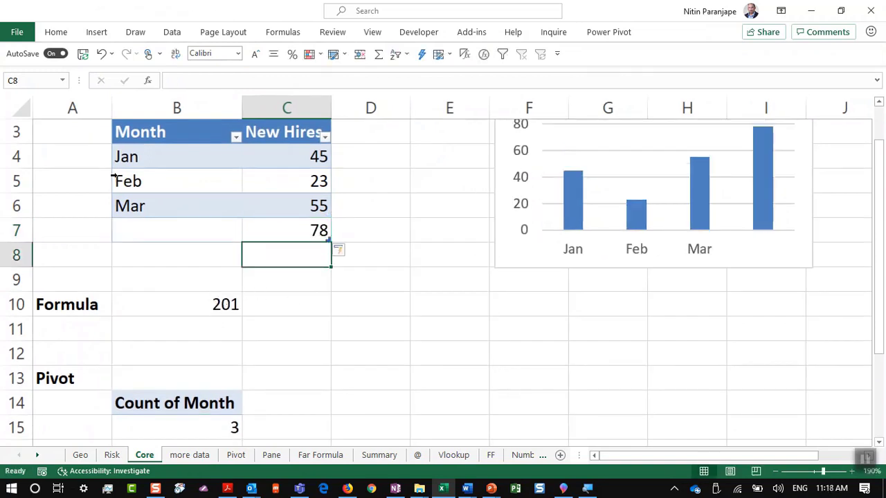
left_click(223, 307)
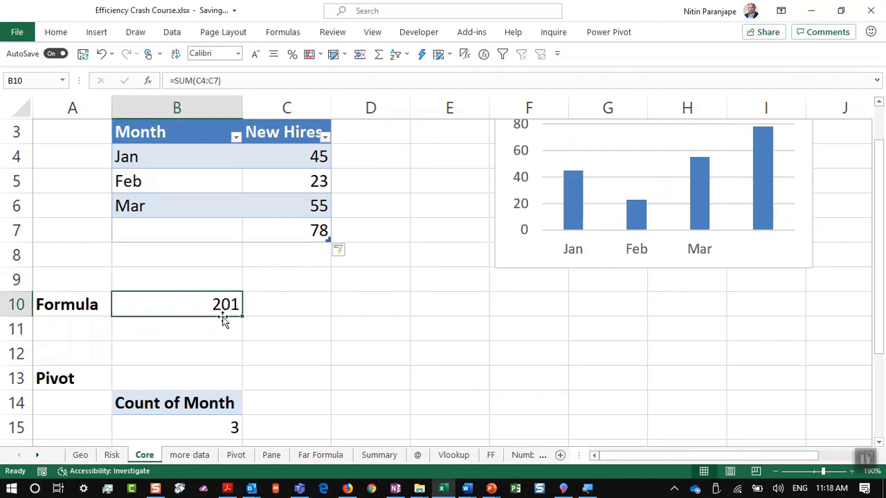
Refresh the pivot table from its count cell B15
scroll(220, 325, "down", 1)
left_click(205, 354)
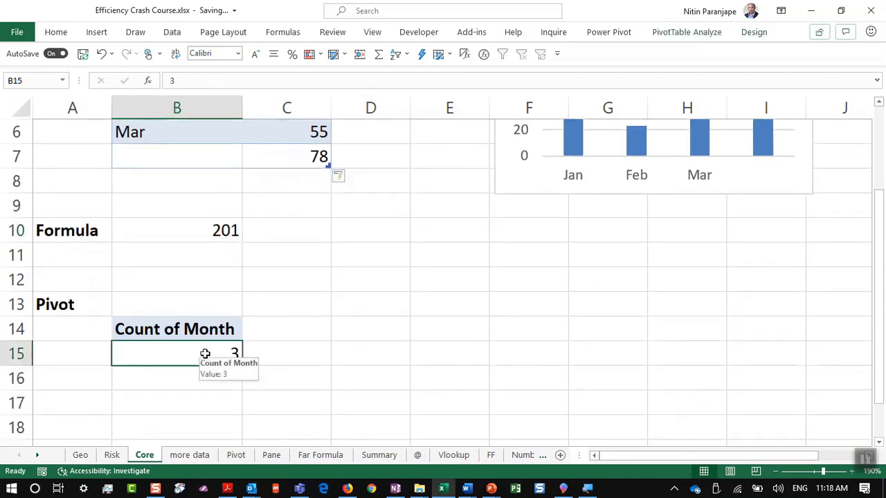
right_click(205, 354)
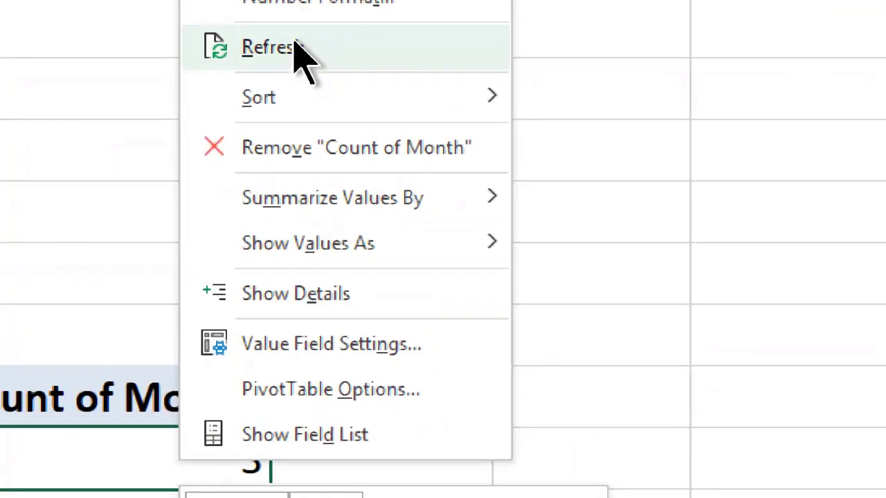
left_click(306, 62)
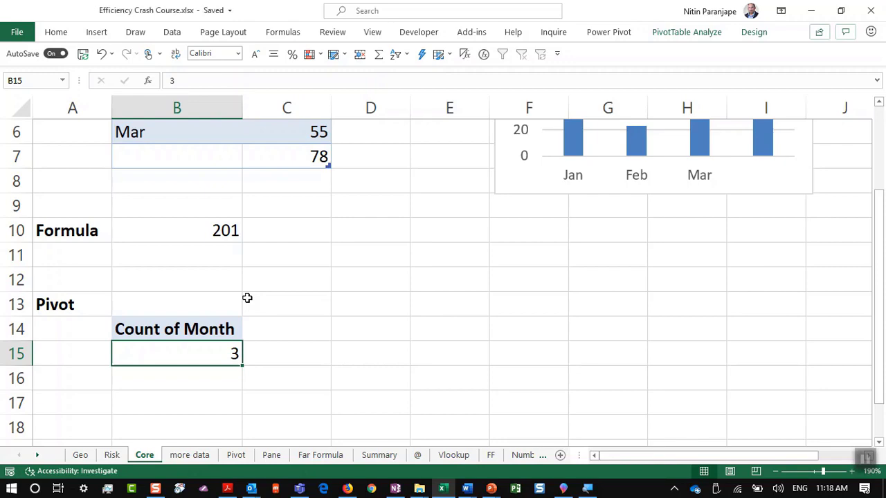
Present slides 19 and 20, 'Automatic Formulas and Charts update' and 'Excel 3D maps', then return to Excel
key("alt+Tab")
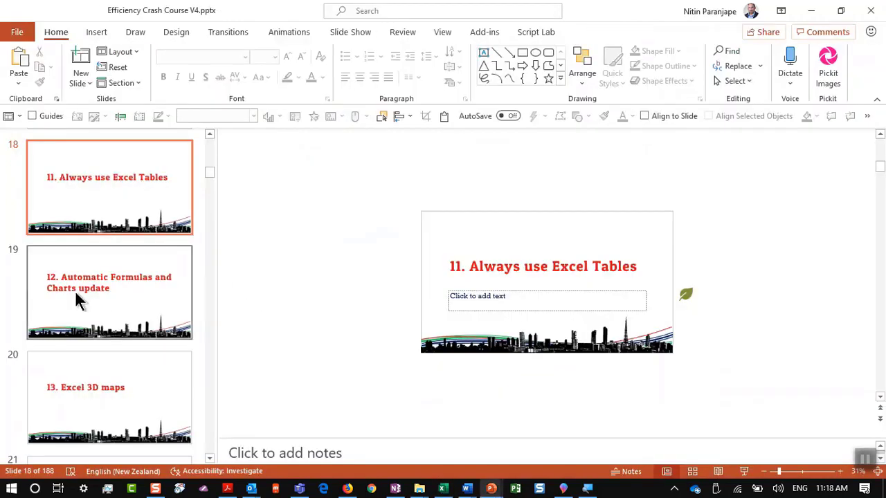
left_click(76, 285)
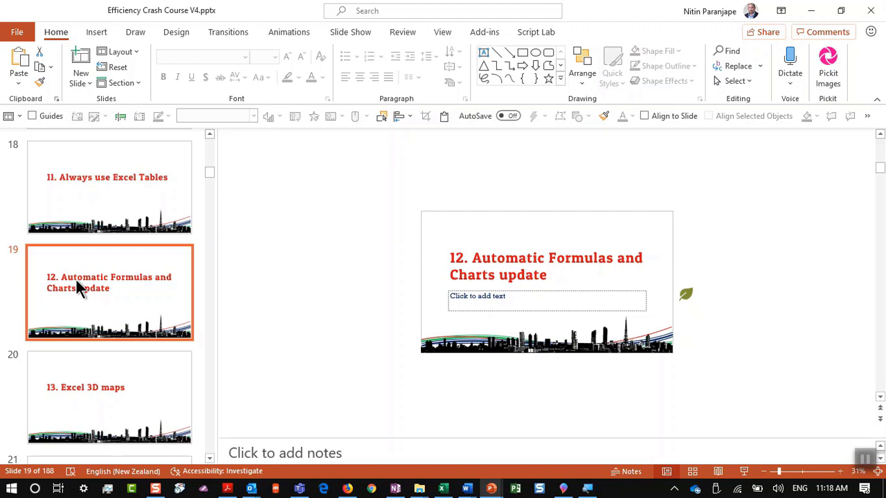
left_click(745, 472)
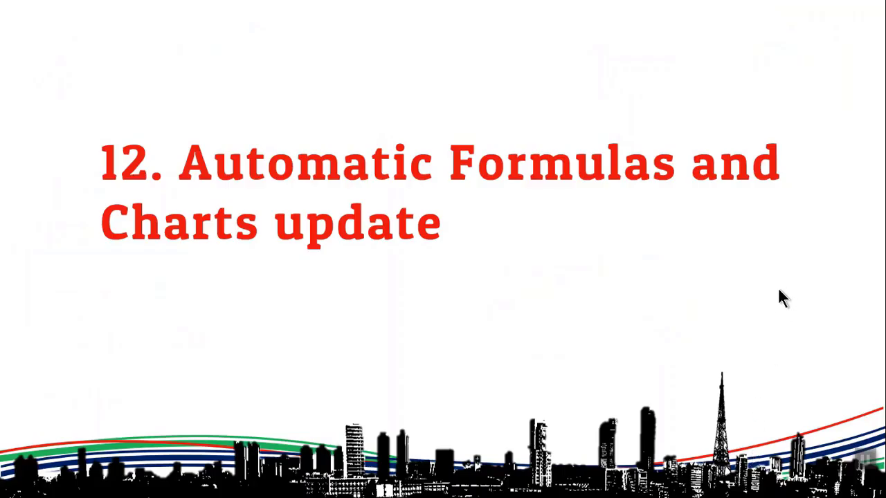
left_click(522, 326)
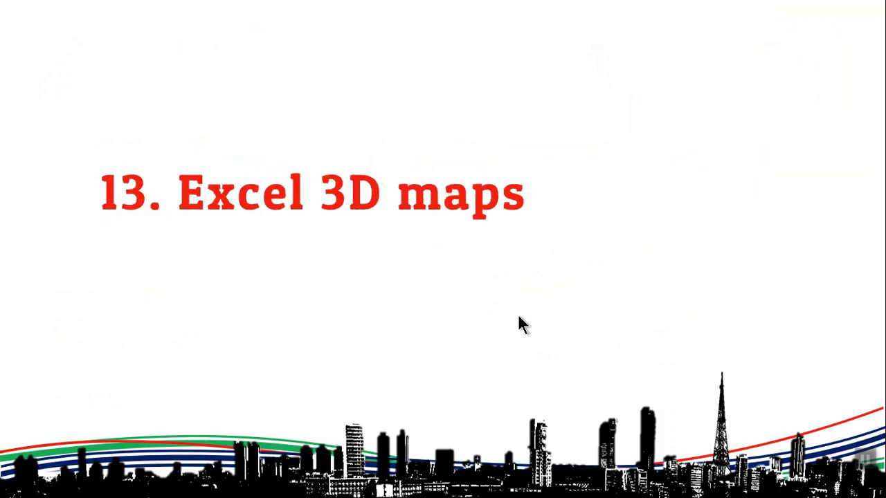
key("Escape")
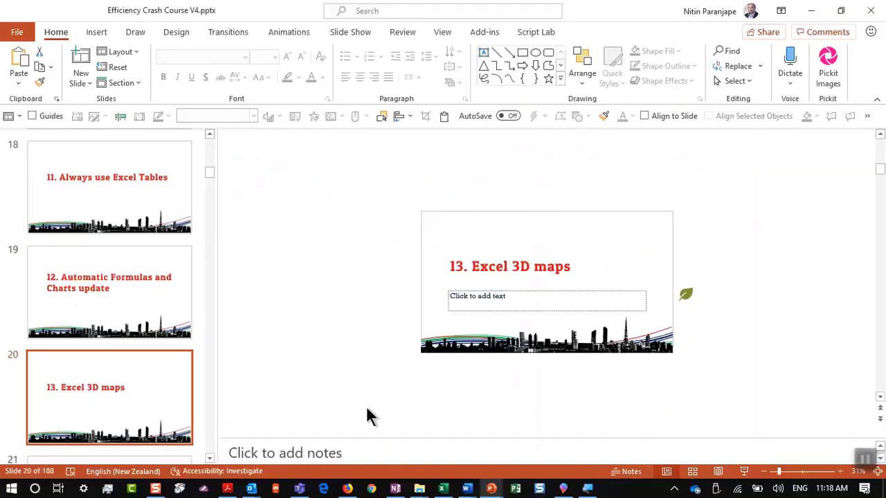
left_click(443, 489)
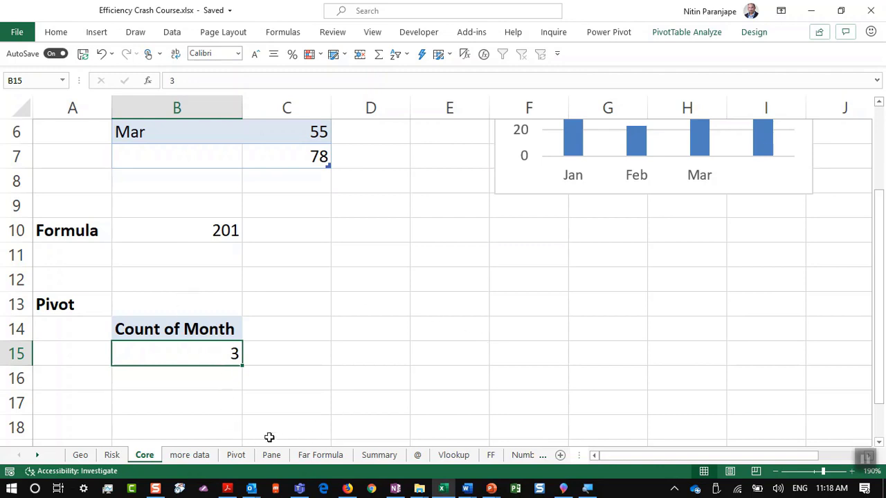
Switch to the Credit sheet from the sheet-list Activate dialog
left_click(520, 461)
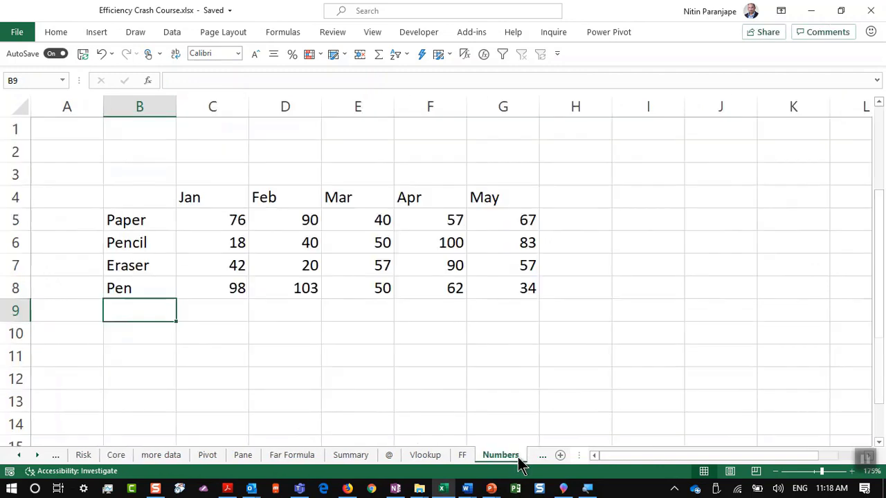
right_click(38, 445)
right_click(50, 459)
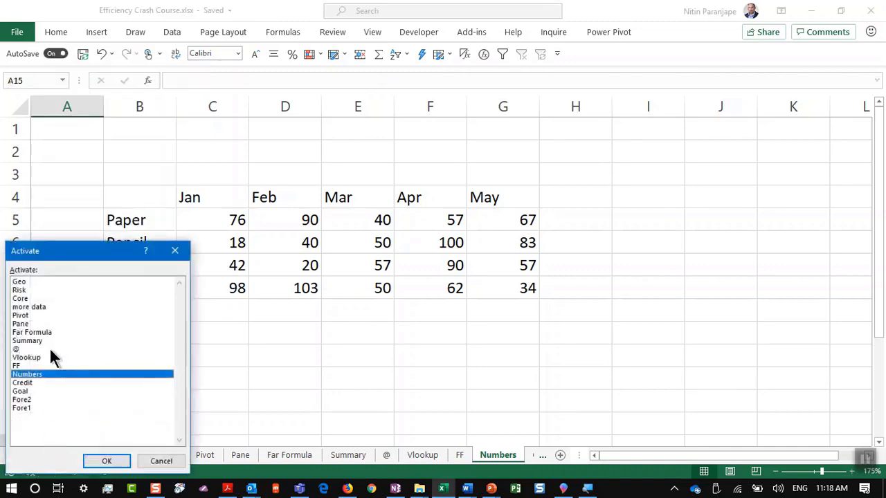
left_click(41, 383)
left_click(125, 461)
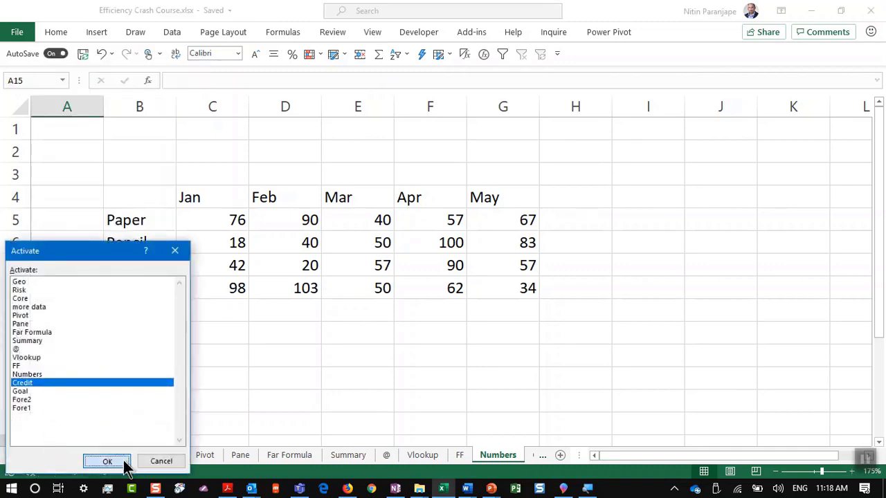
Review the Credit data from A1 across row 1, past the Silver column to J1's 1900
scroll(96, 208, "up", 10, "ctrl")
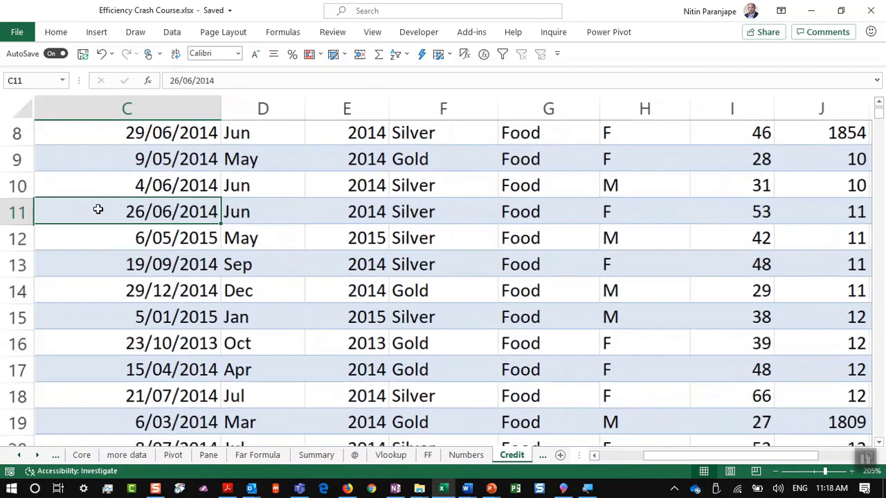
left_click(228, 202)
scroll(234, 186, "up", 3)
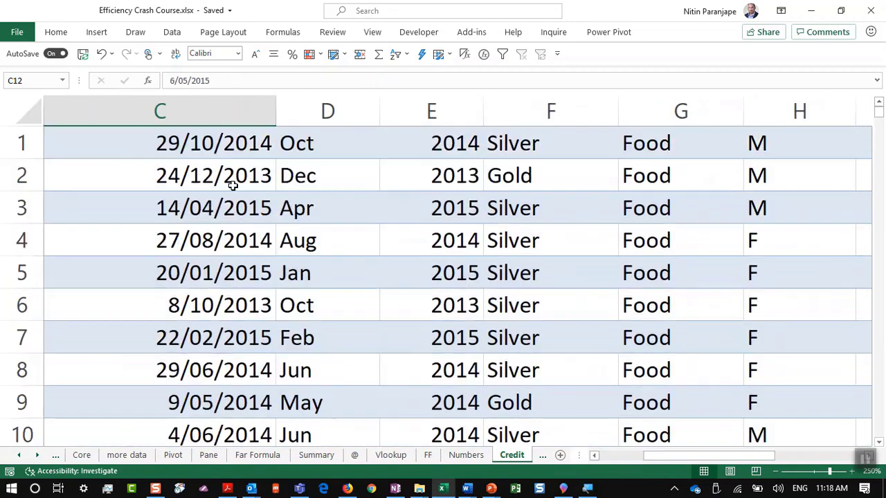
left_click(233, 179)
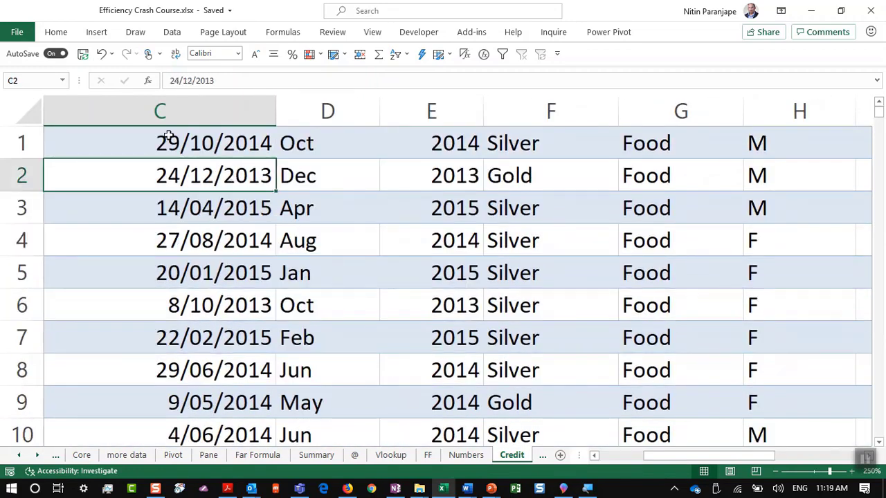
key("ctrl+Home")
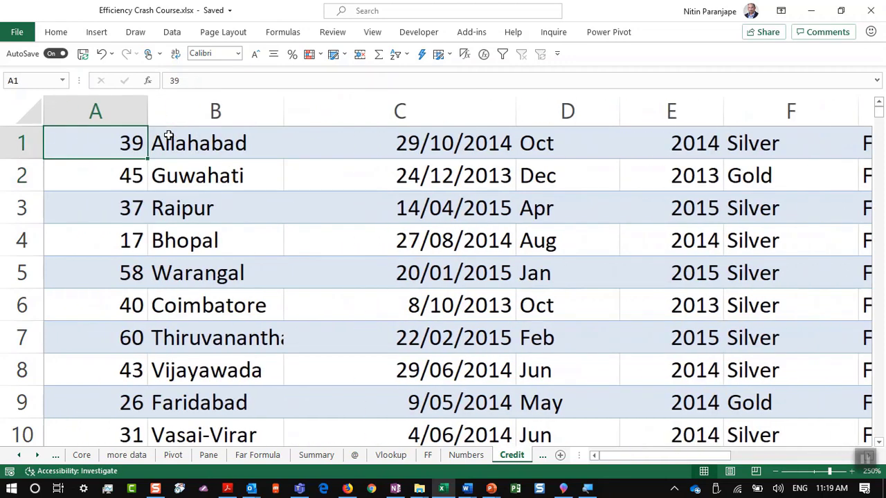
key("Right")
key("Right")
key("Right")
key("Right")
key("Right")
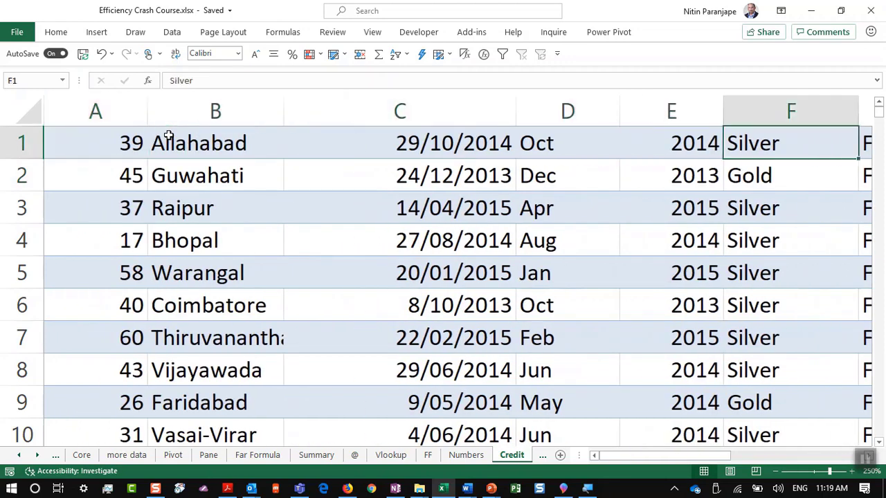
key("Right")
key("Right")
key("Right")
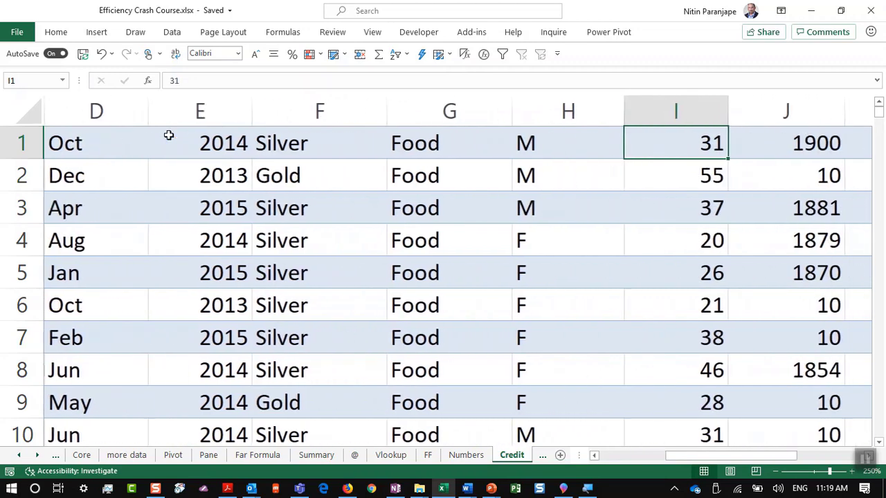
key("Right")
key("Right")
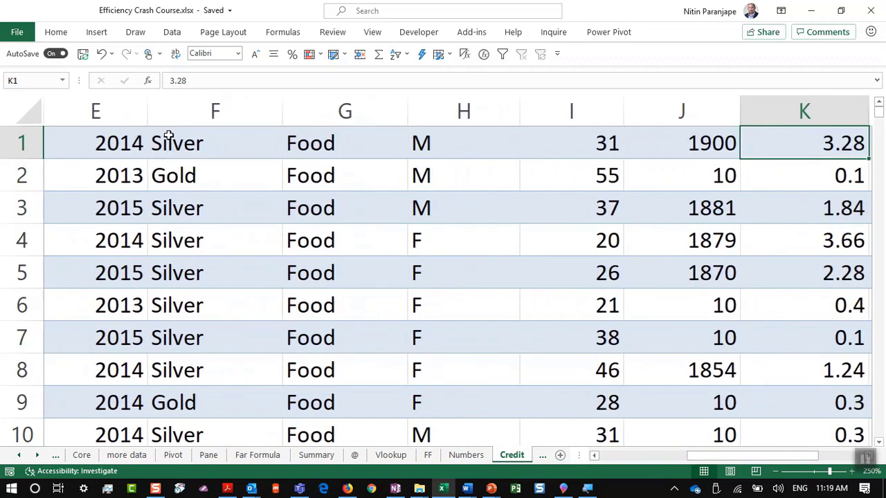
Convert the Credit data into a table with Ctrl+T and apply the purple banded style, keeping formatting
key("ctrl+t")
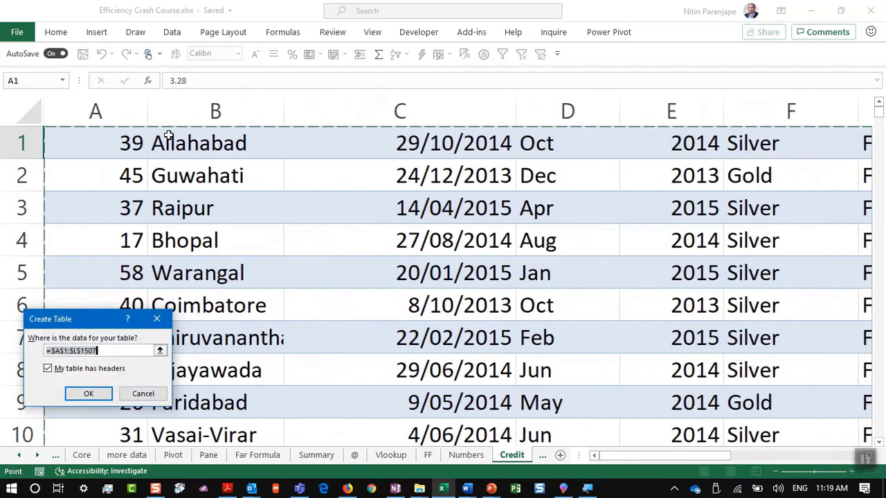
key("Return")
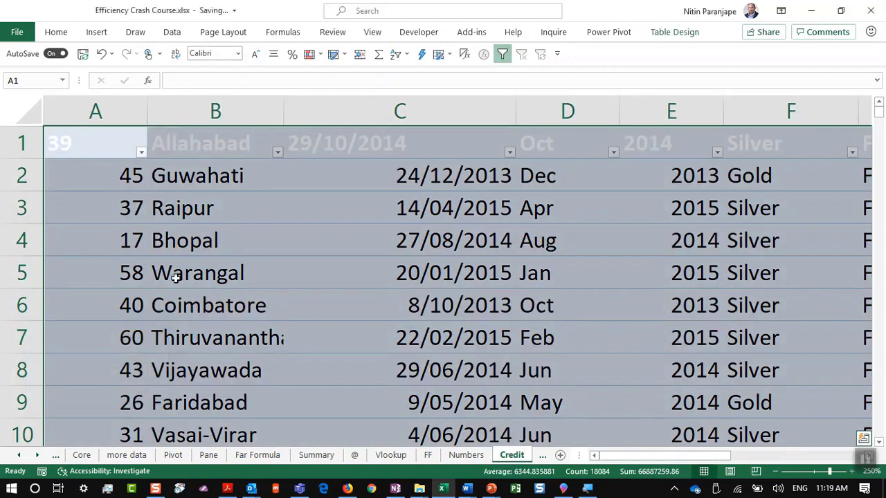
left_click(176, 277)
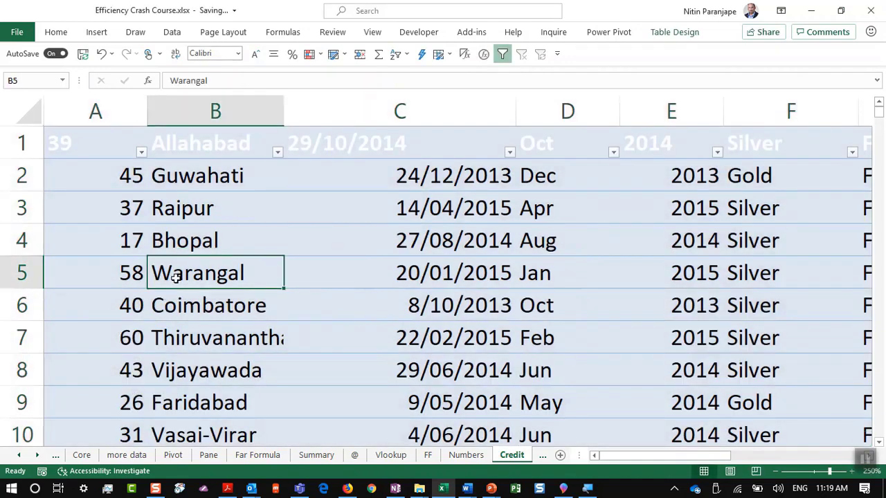
left_click(674, 31)
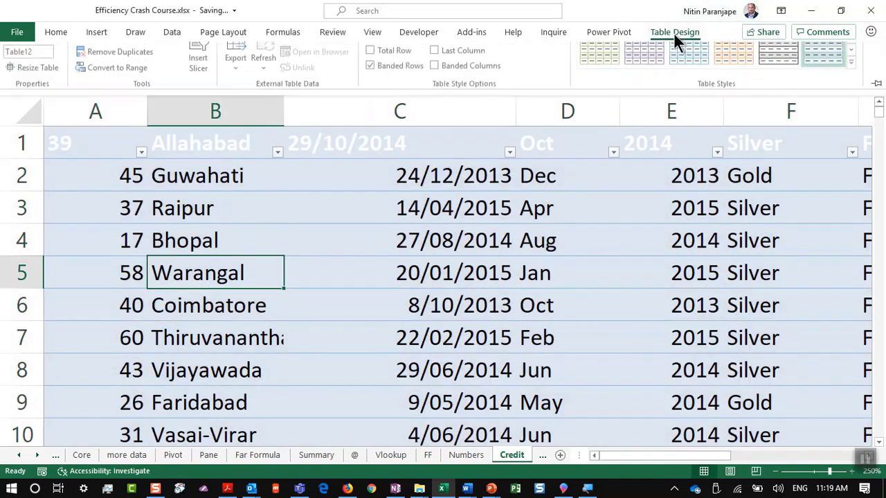
right_click(651, 69)
left_click(695, 93)
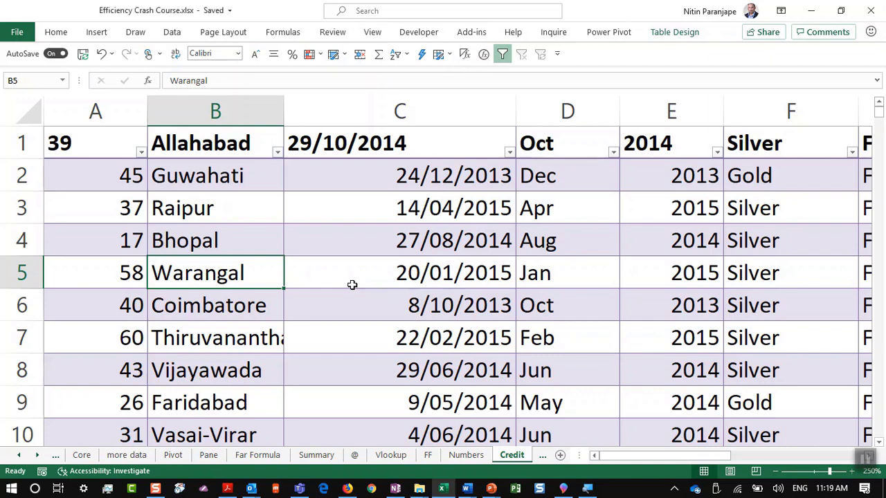
With Guwahati in B2 selected, pin the Insert ribbon and start a 3D Map tour
left_click(97, 32)
left_click(215, 175)
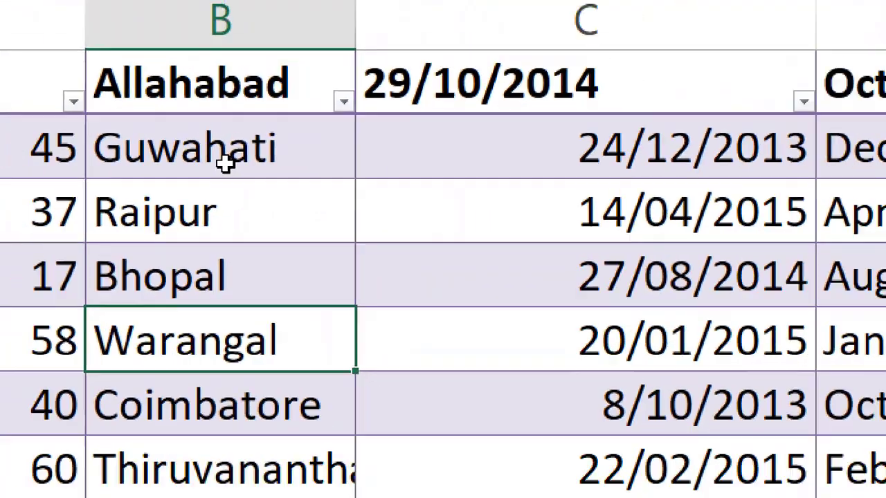
left_click(225, 164)
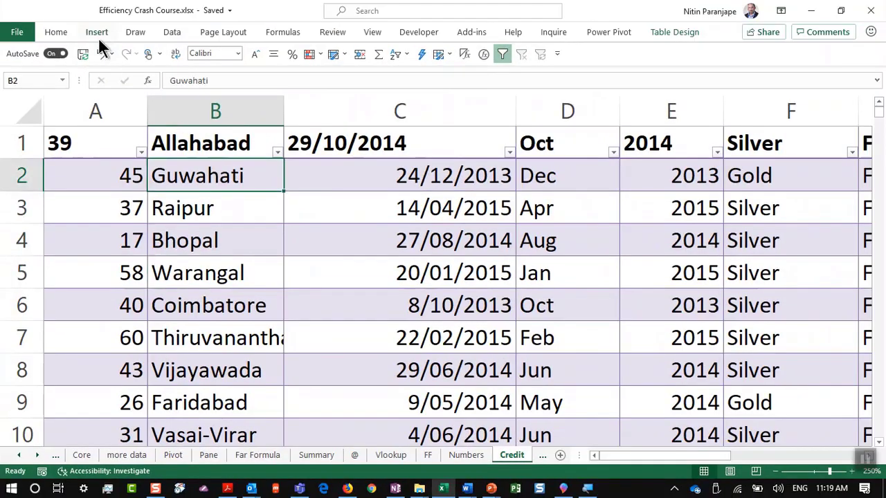
left_click(98, 35)
double_click(106, 31)
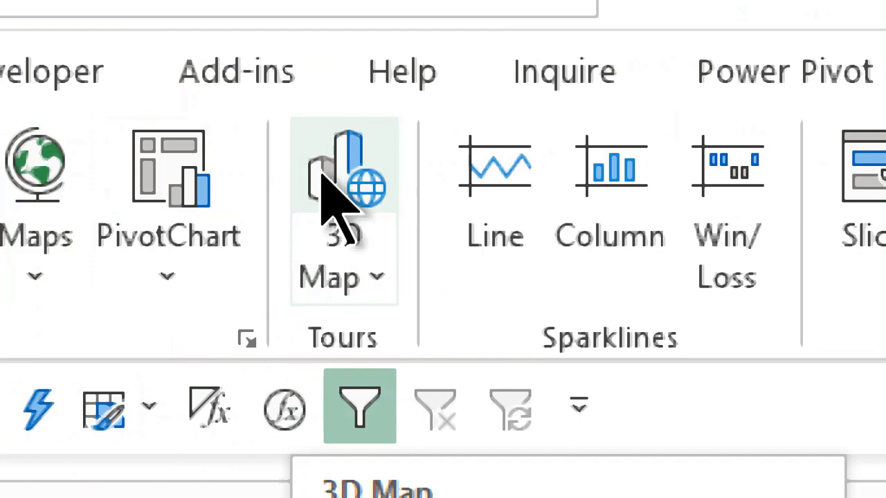
left_click(321, 172)
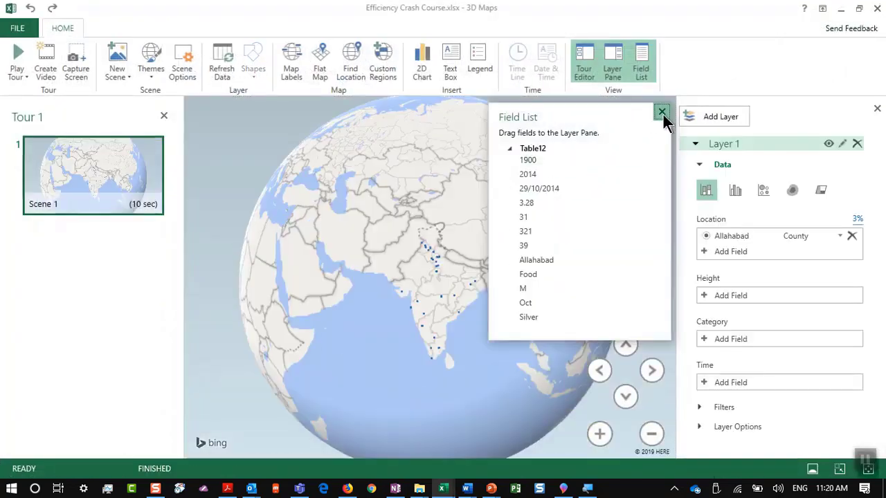
Replace the wrong location fields with Allahabad and set its geography type to City
left_click(662, 112)
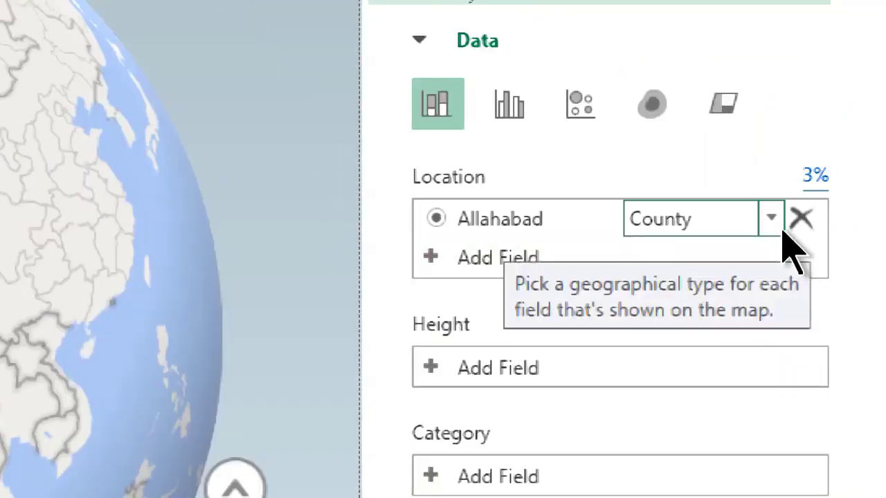
left_click(771, 220)
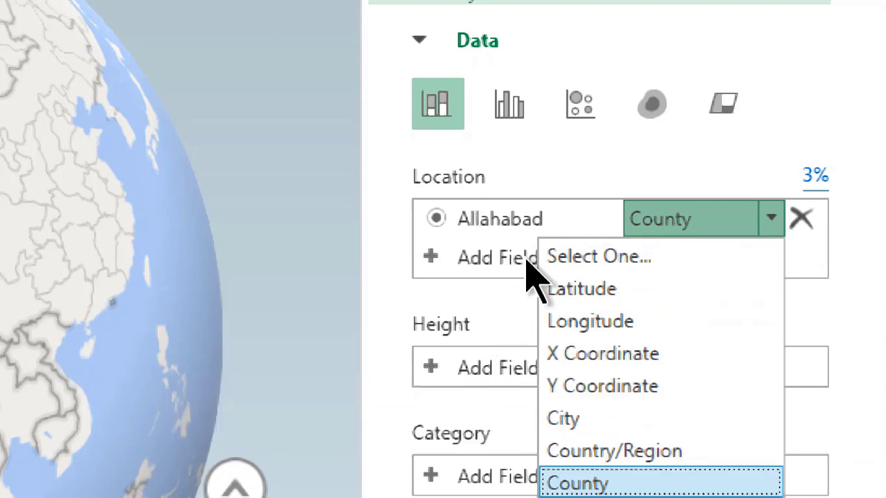
left_click(807, 223)
left_click(803, 220)
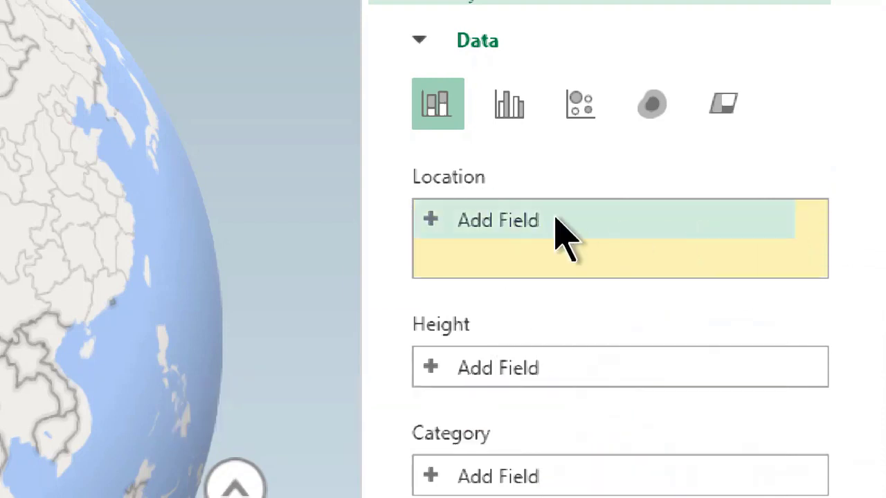
left_click(547, 222)
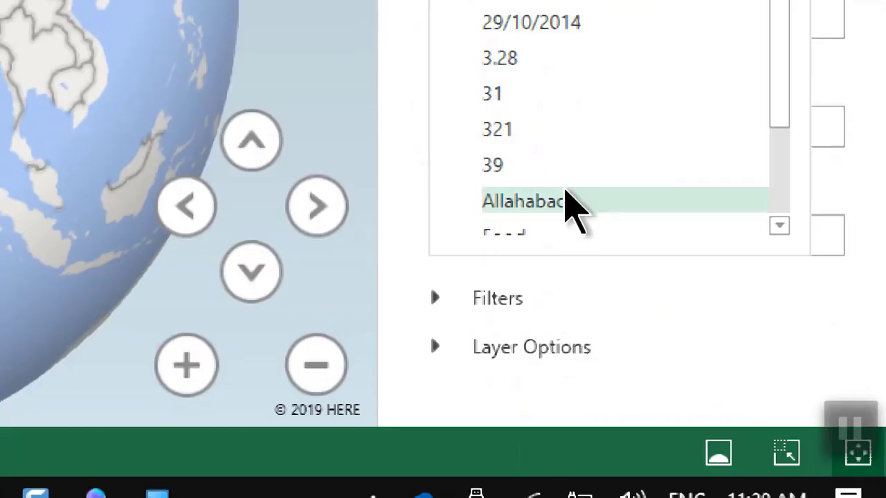
left_click(564, 194)
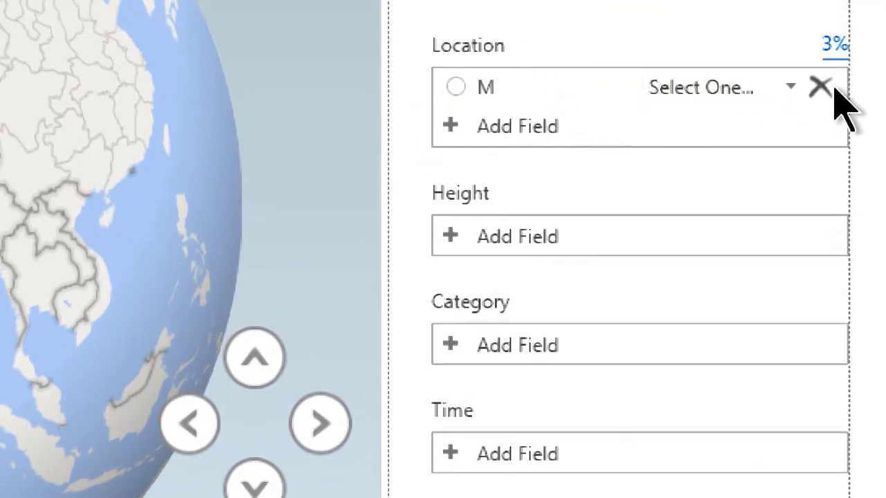
left_click(819, 88)
left_click(605, 92)
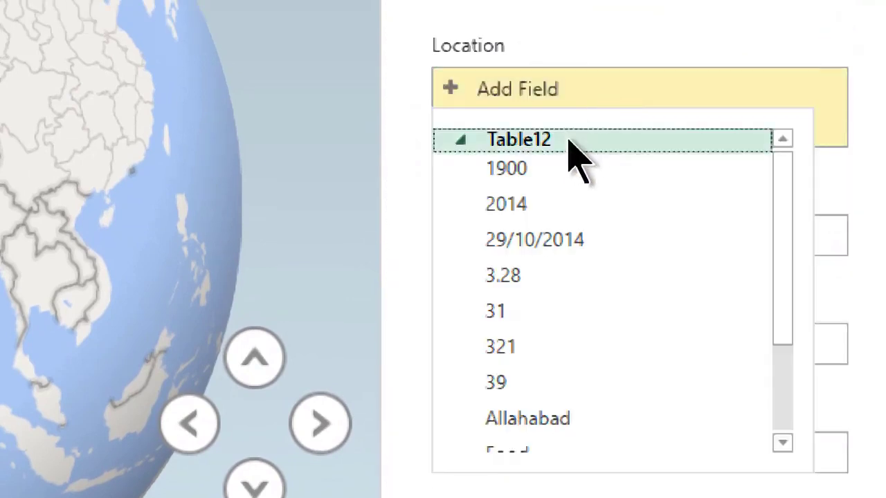
scroll(557, 194, "down", 2)
left_click(543, 279)
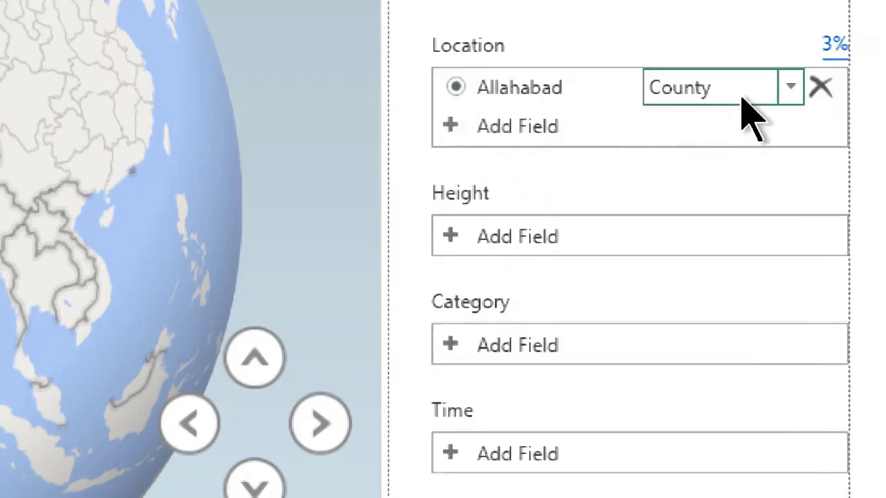
left_click(789, 90)
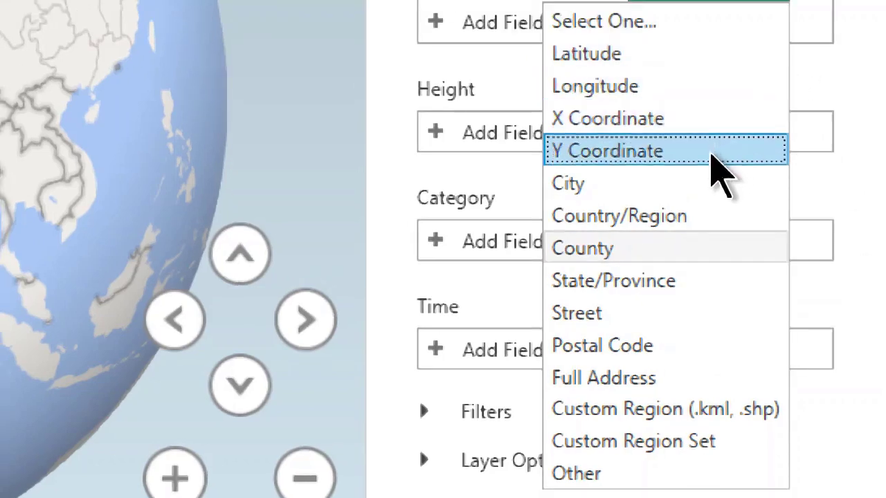
left_click(710, 194)
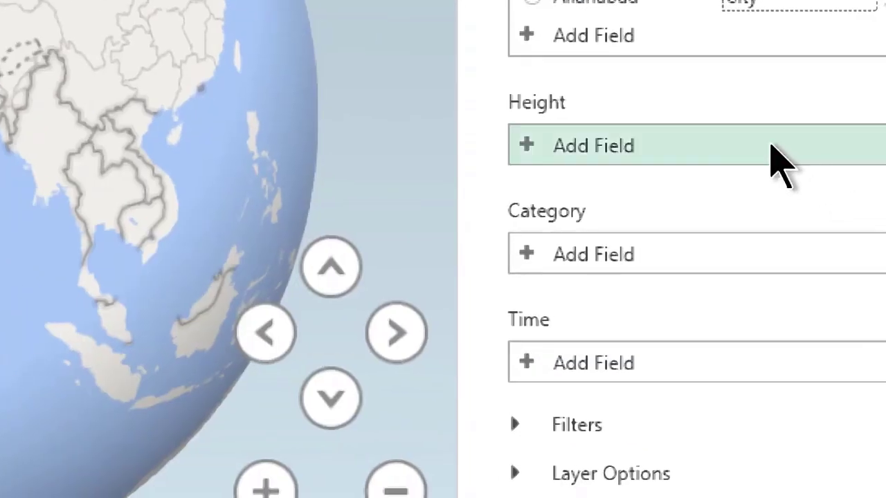
Use the 321 field (Sum) as the column height
left_click(861, 163)
scroll(732, 208, "down", 2)
scroll(731, 207, "up", 1)
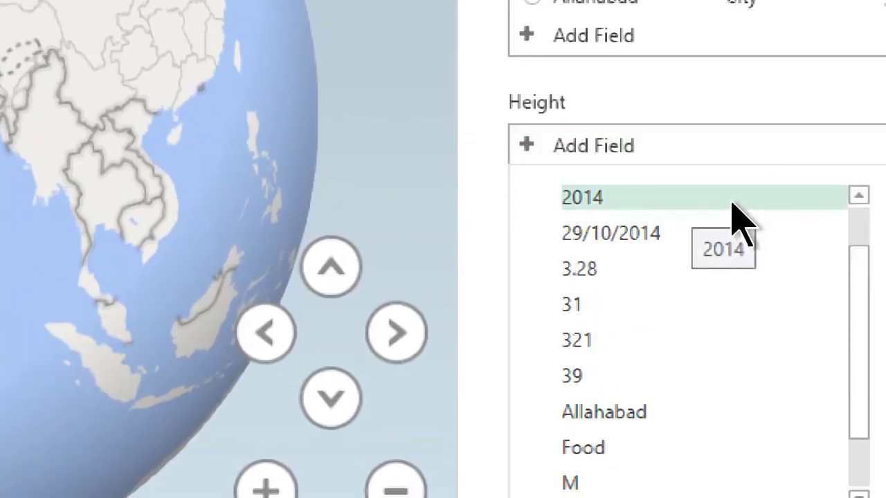
left_click(633, 346)
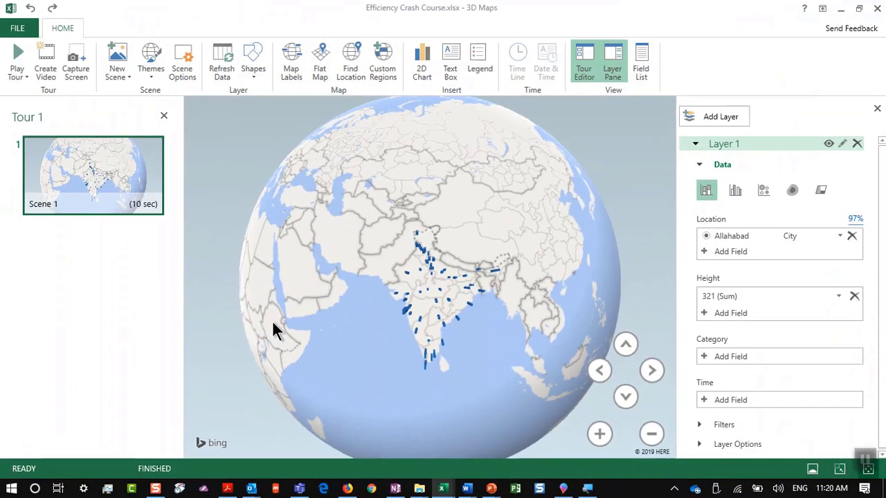
Turn on Map Labels to show place names on the India column map
scroll(631, 220, "up", 5)
scroll(446, 316, "up", 3)
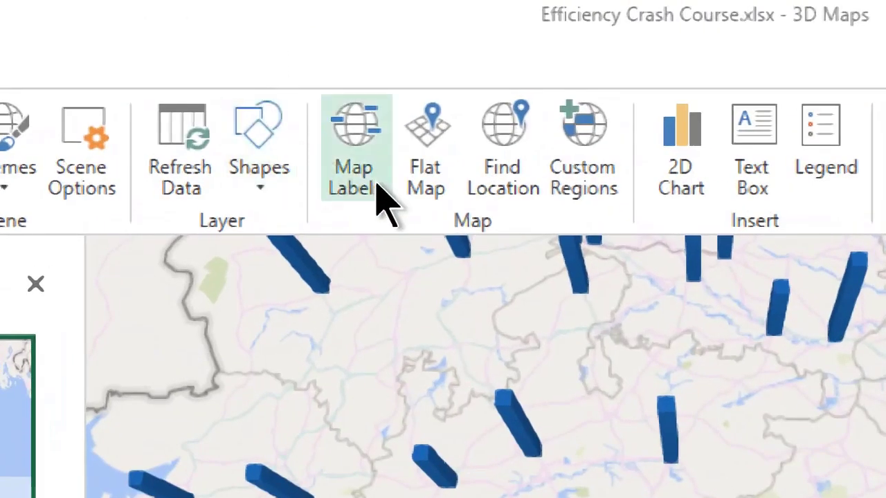
left_click(374, 181)
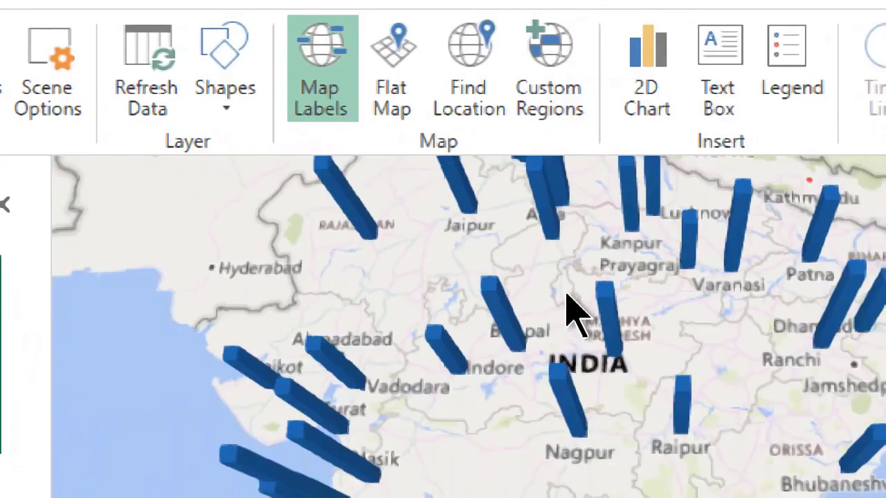
scroll(569, 312, "down", 5)
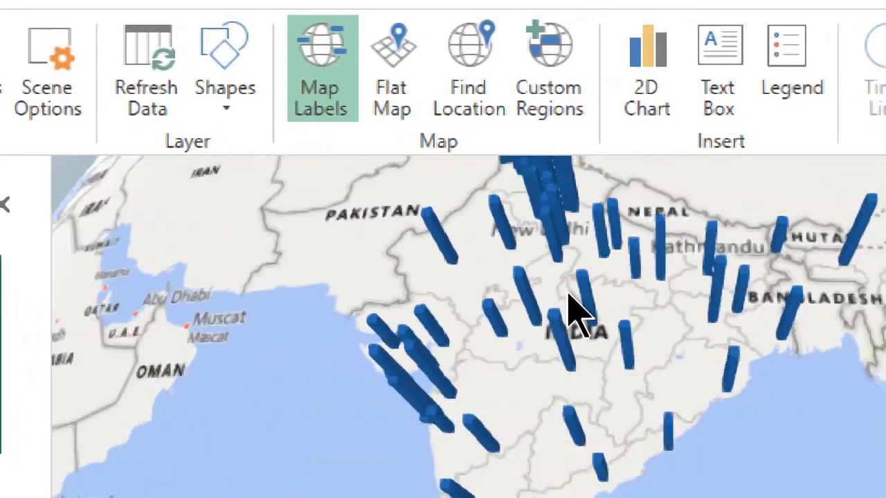
scroll(574, 313, "up", 3)
scroll(570, 306, "down", 3)
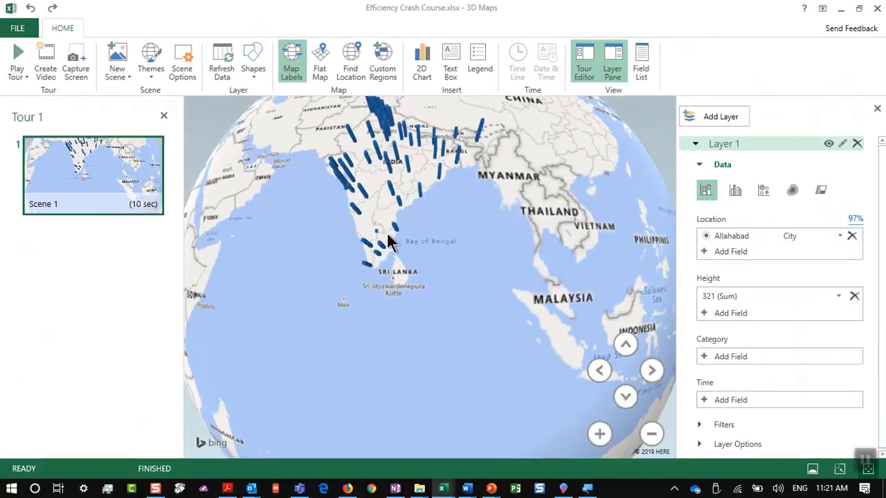
scroll(385, 232, "up", 5)
Tilt, rotate and pan the map over central and north India, then close 3D Maps
left_click(619, 393)
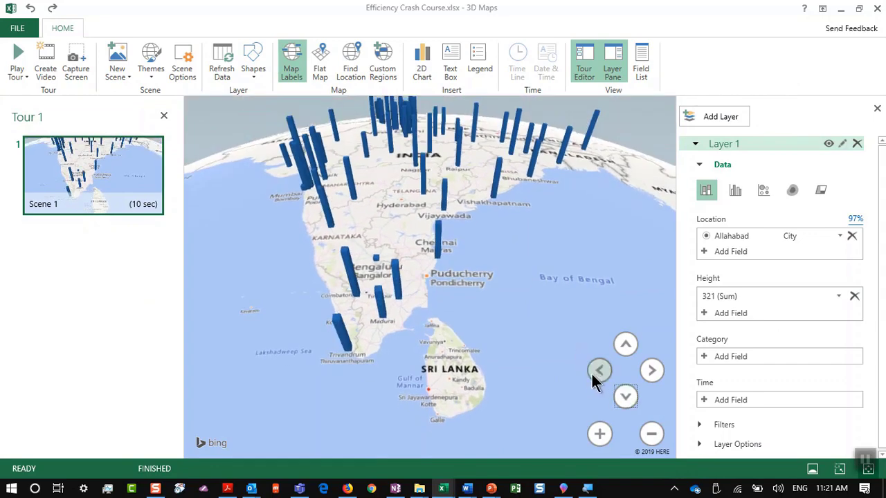
left_click(599, 371)
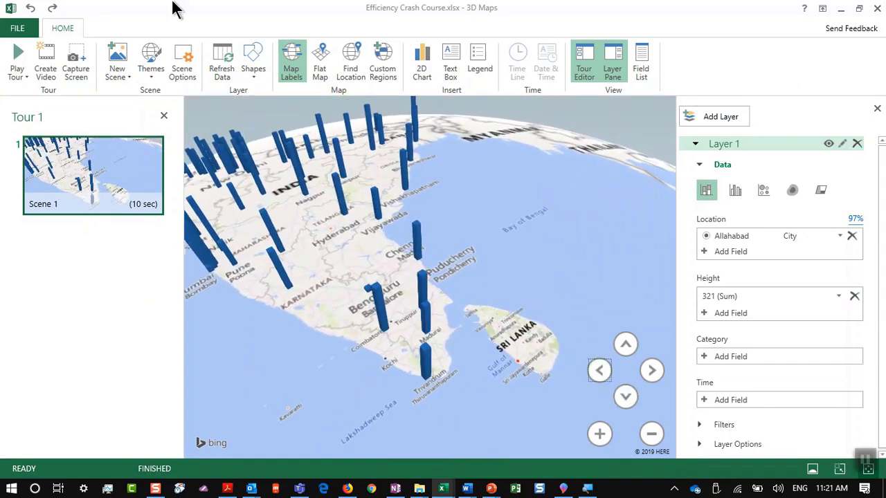
left_click_drag(391, 270, 486, 325)
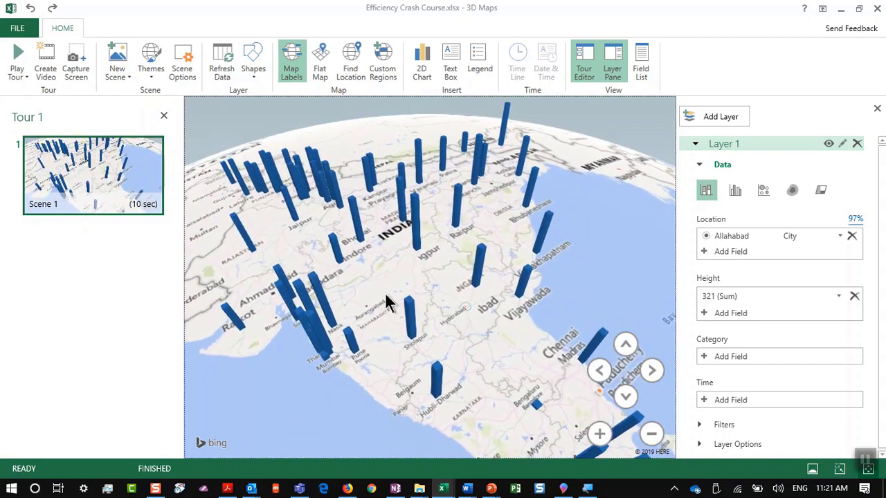
left_click_drag(565, 336, 292, 356)
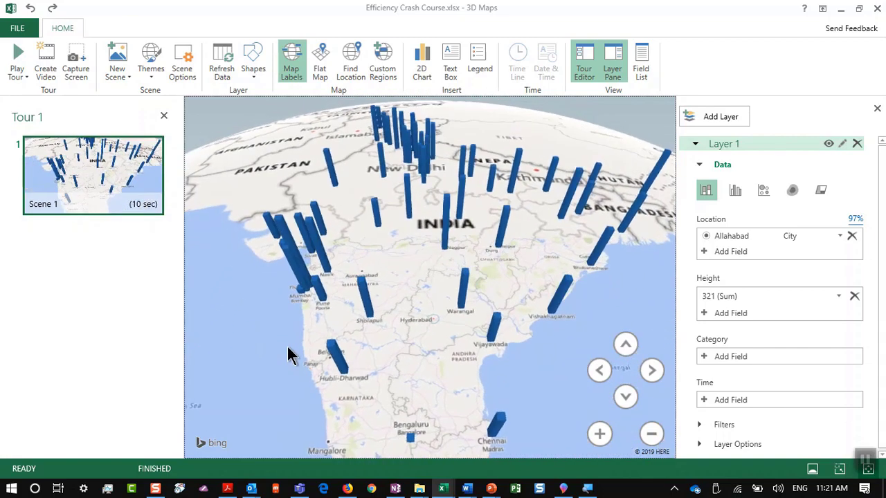
left_click(877, 8)
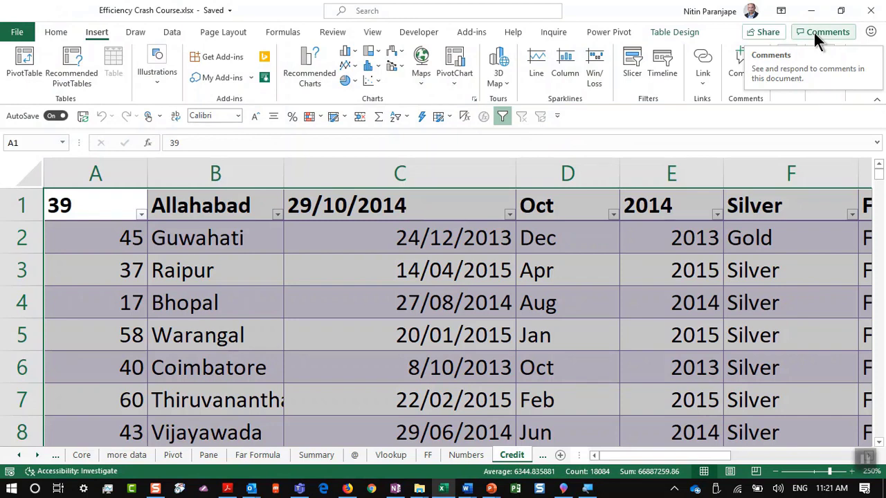
In PowerPoint, land on the 14. Recommended Charts slide, then return to the Excel workbook
key("alt+Tab")
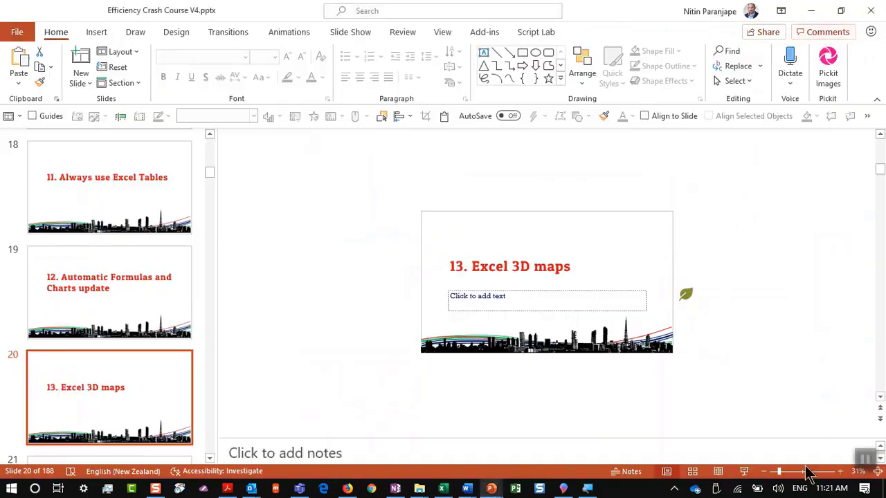
left_click(878, 398)
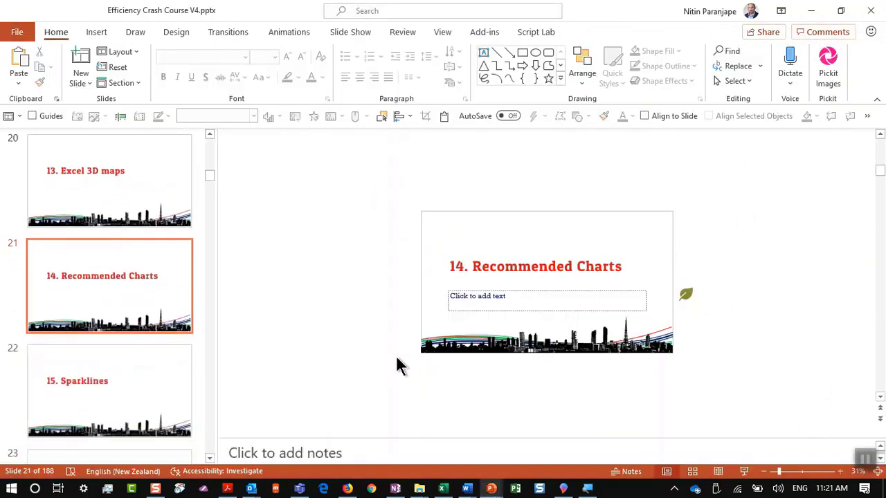
left_click(146, 391)
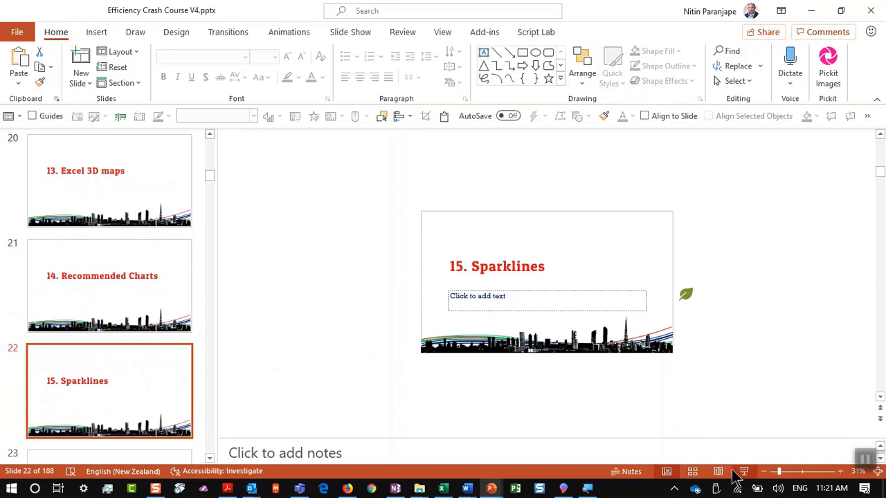
left_click(171, 277)
key("alt+Tab")
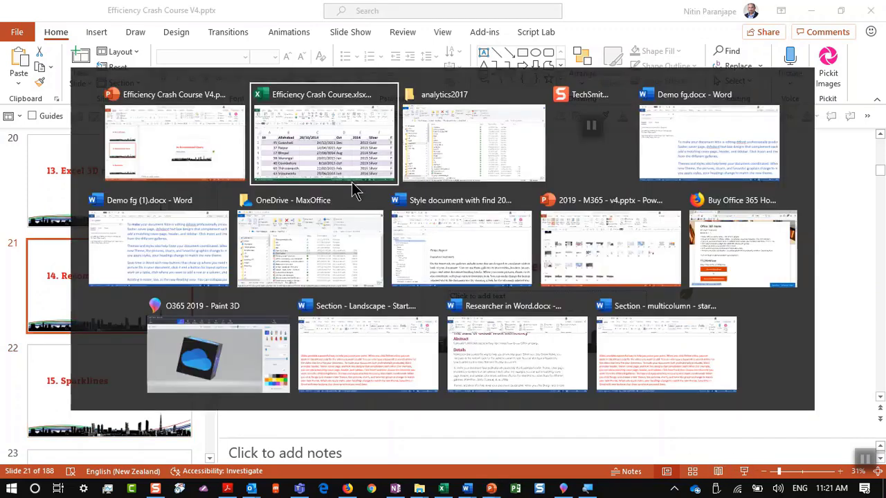
left_click(351, 182)
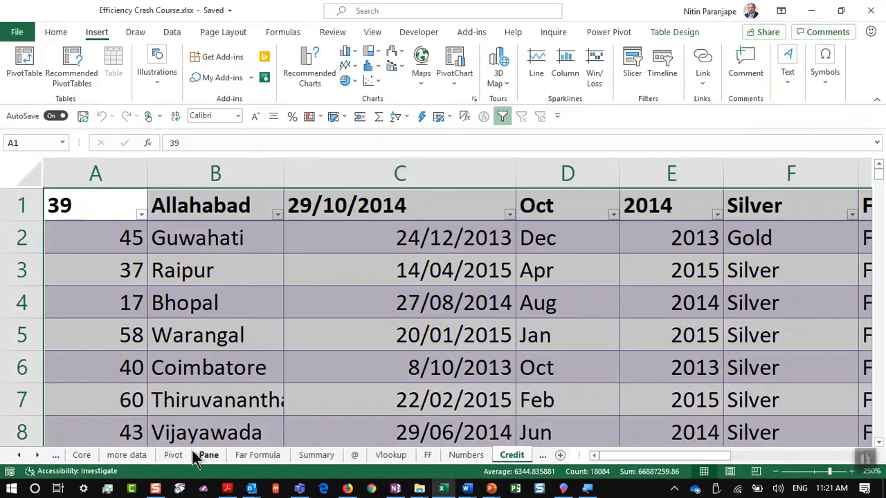
Switch to the Numbers sheet and select the Paper, Pencil, Eraser and Pen table B4:G8
left_click(56, 455)
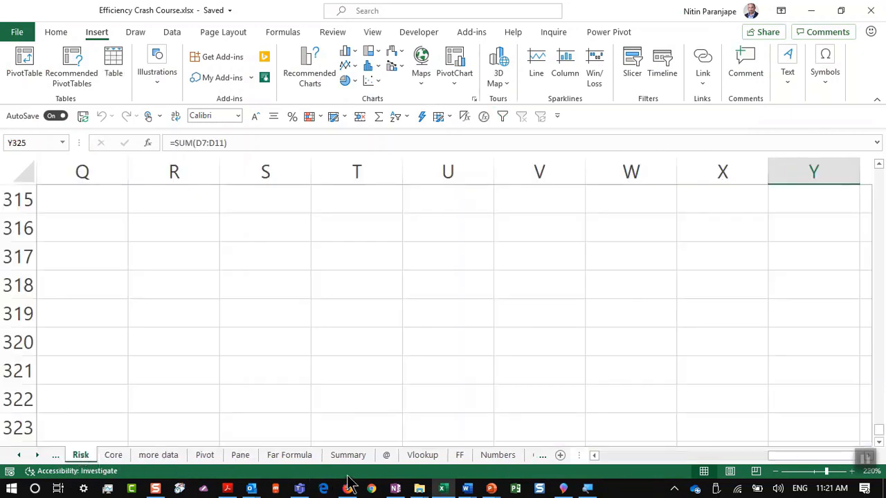
left_click(512, 457)
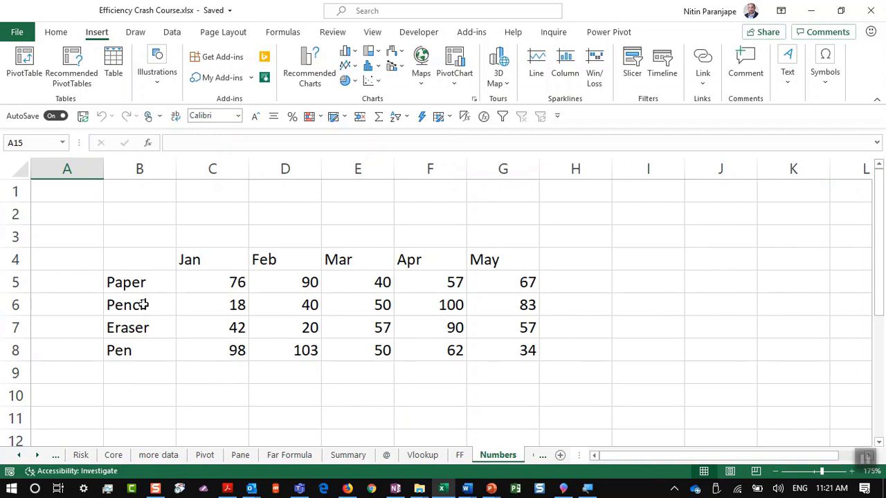
left_click_drag(149, 271, 513, 349)
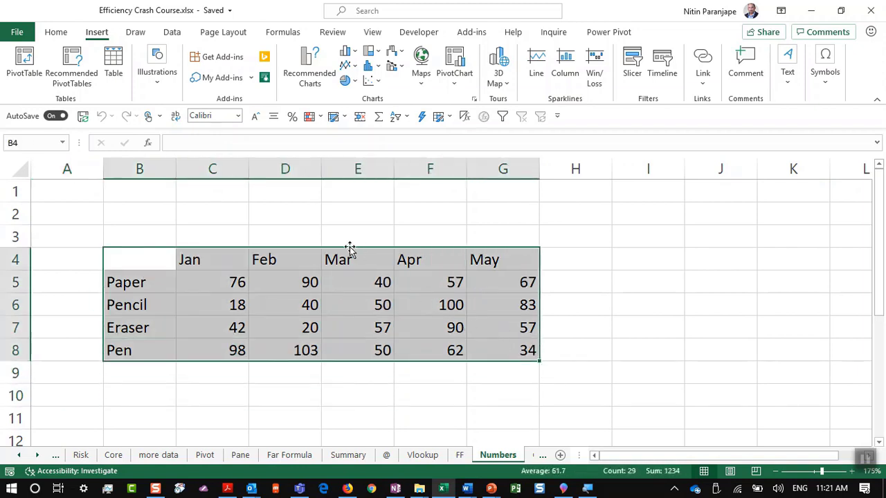
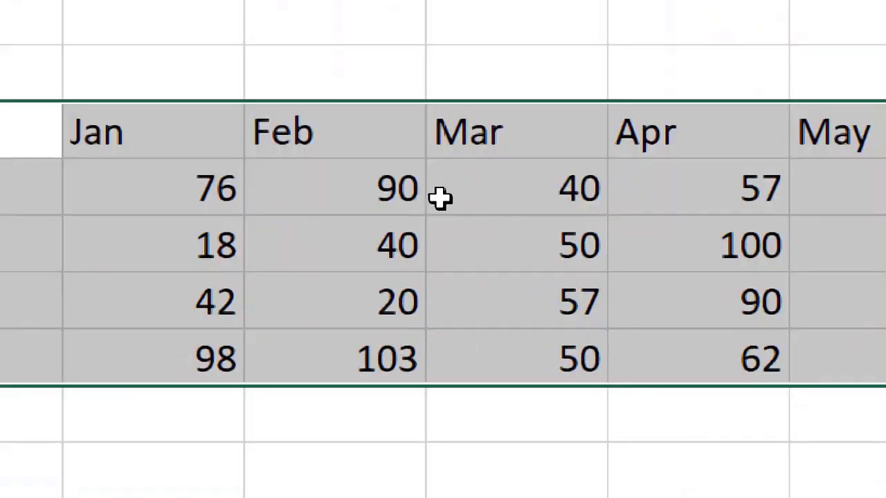
Preview chart suggestions for the Jan sales with item labels, inserting none
left_click(439, 196)
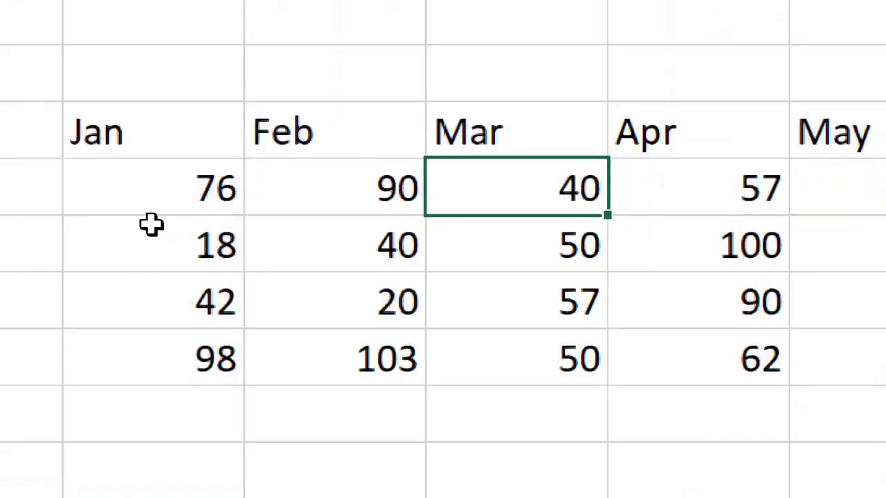
left_click_drag(206, 210, 392, 460)
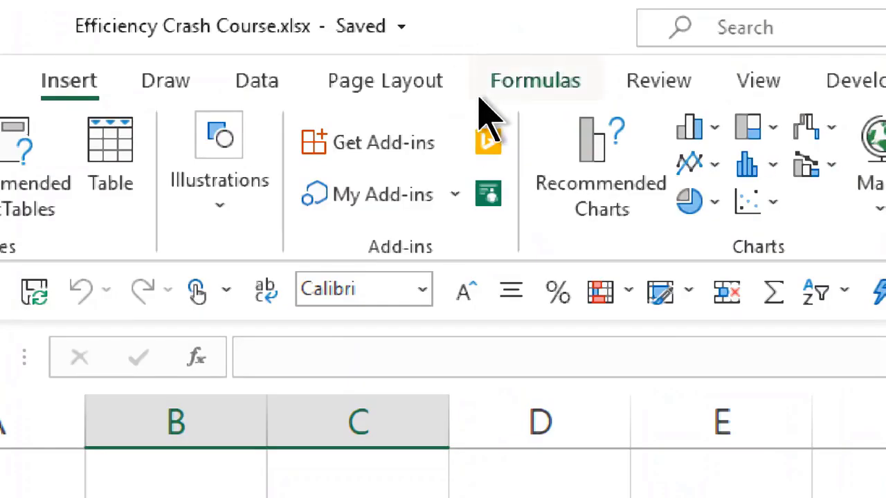
left_click(609, 192)
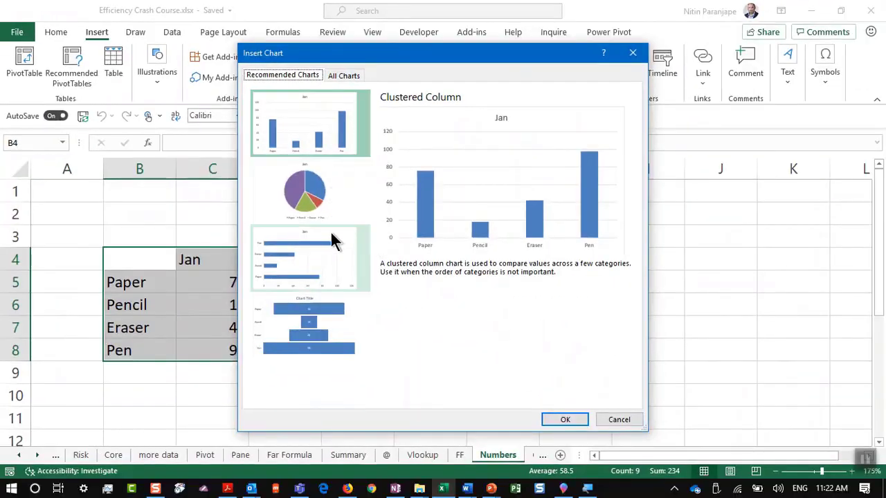
key("Down")
key("Down")
key("Down")
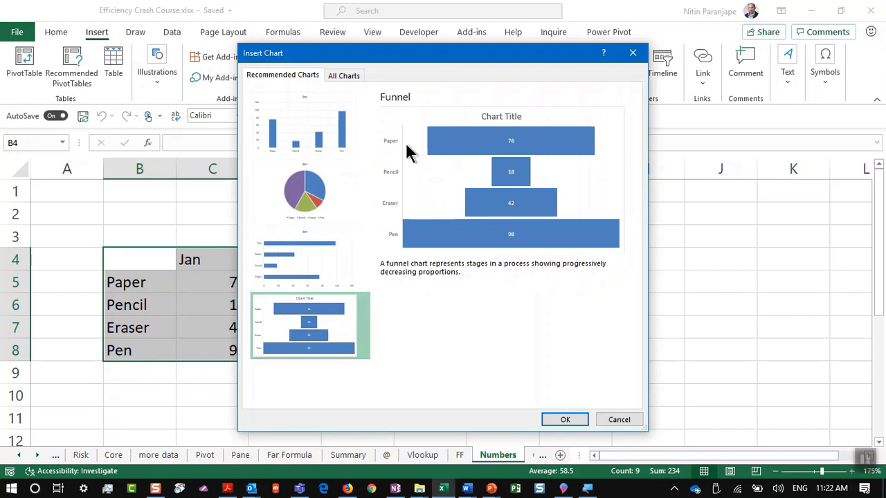
key("Escape")
Select the Paper-to-Pen monthly table and preview line, stacked area, Funnel and 100% stacked column charts
left_click_drag(171, 257, 486, 348)
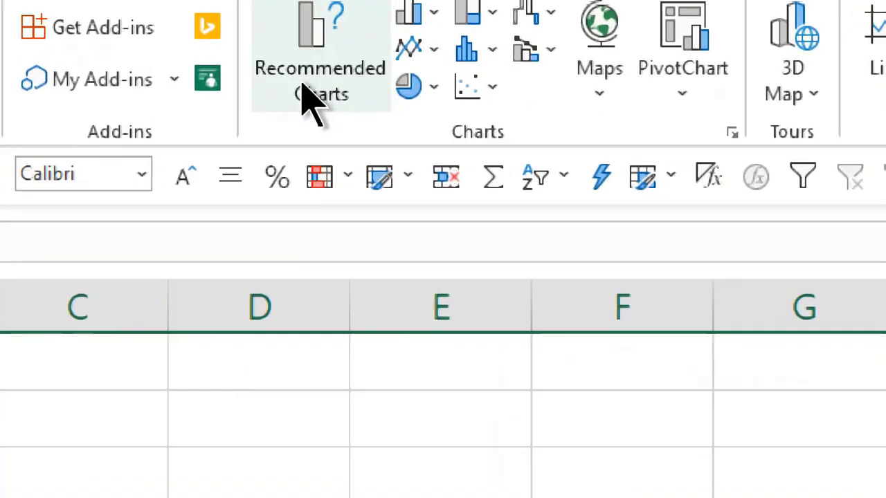
left_click(303, 78)
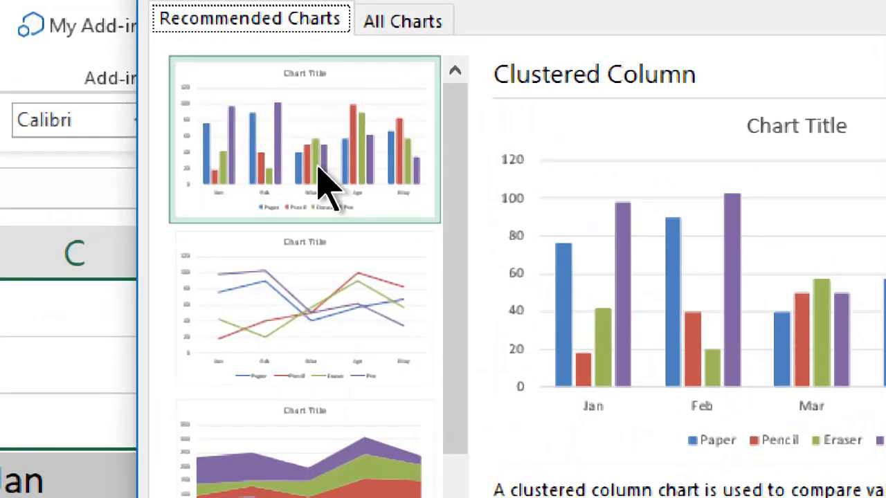
left_click(322, 188)
left_click(333, 260)
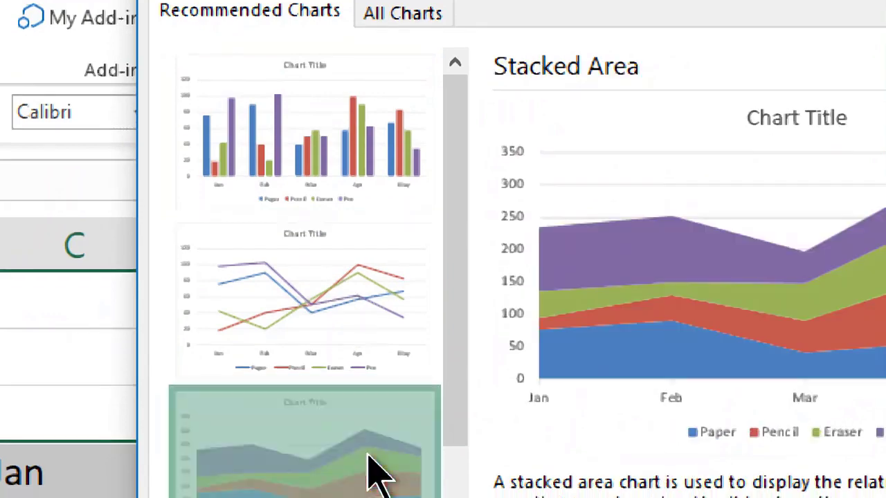
scroll(374, 474, "down", 3)
left_click(367, 445)
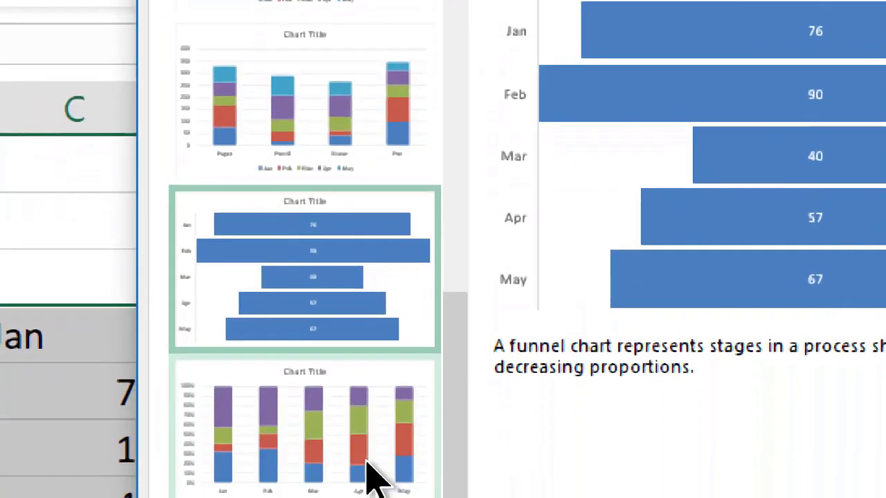
left_click(370, 471)
Recheck the line, 100% stacked column and stacked column suggestions, then dismiss without inserting
scroll(373, 419, "up", 5)
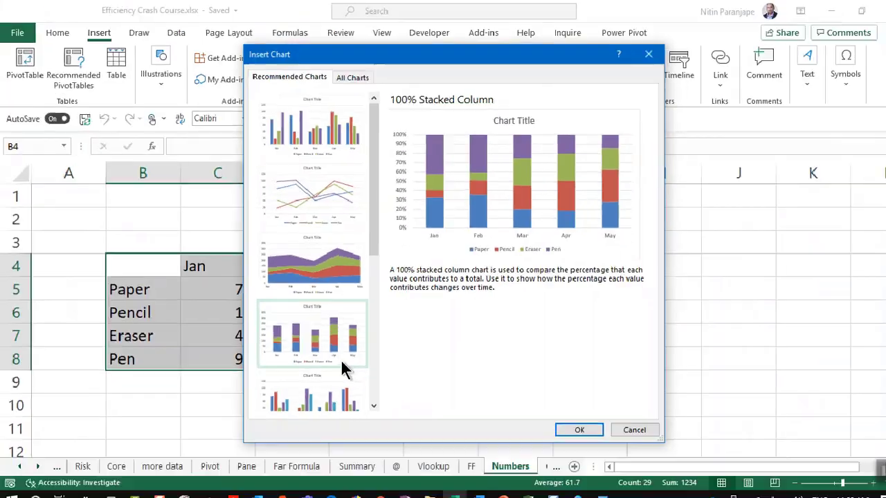
scroll(322, 208, "up", 2)
left_click(323, 184)
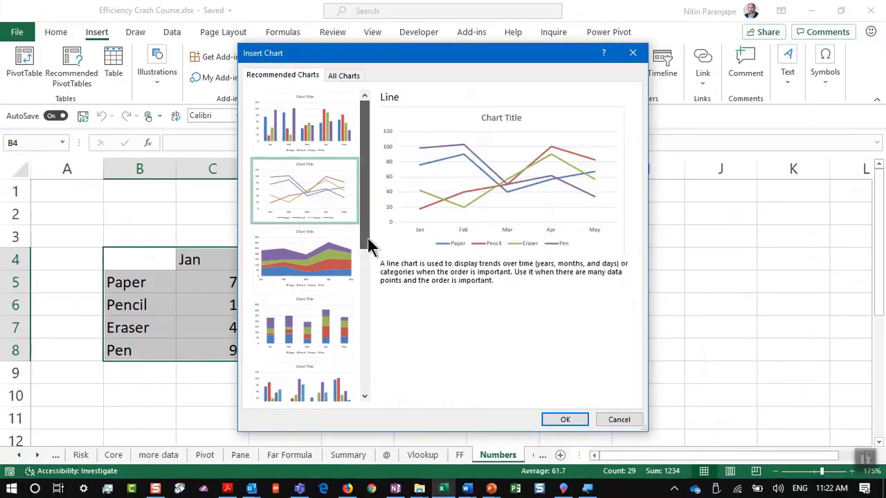
left_click_drag(368, 246, 376, 409)
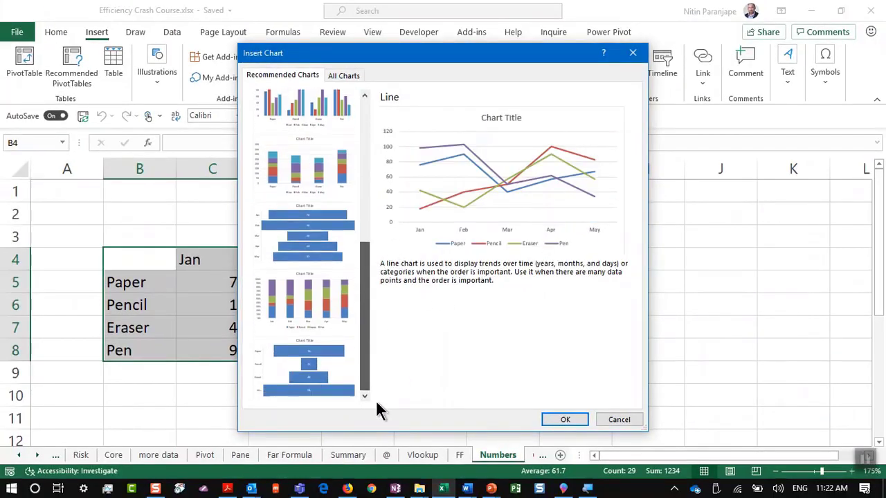
left_click(313, 284)
left_click(299, 172)
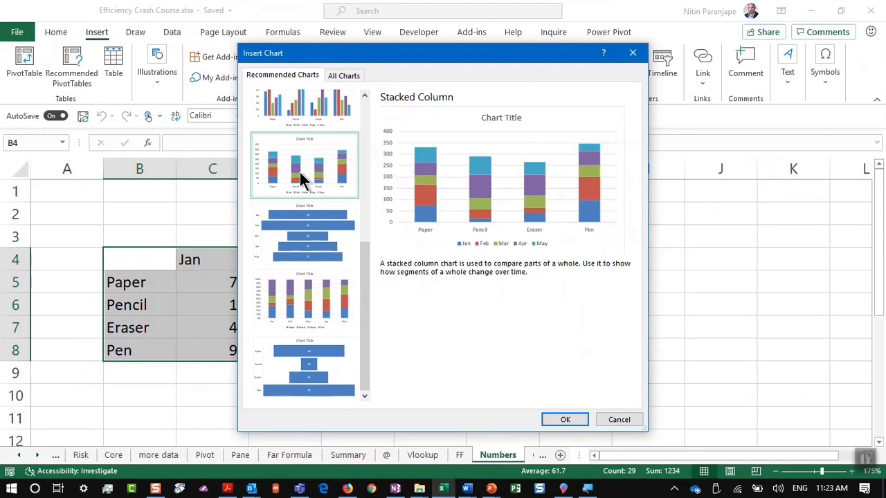
key("Escape")
Bring up the '15. Sparklines' slide in the presentation, then return to Excel
key("alt+Tab")
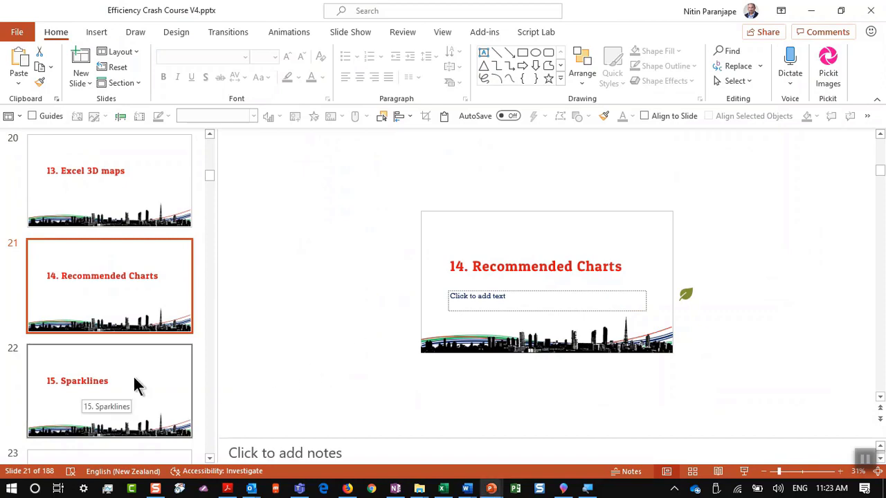
left_click(136, 386)
key("alt+Tab")
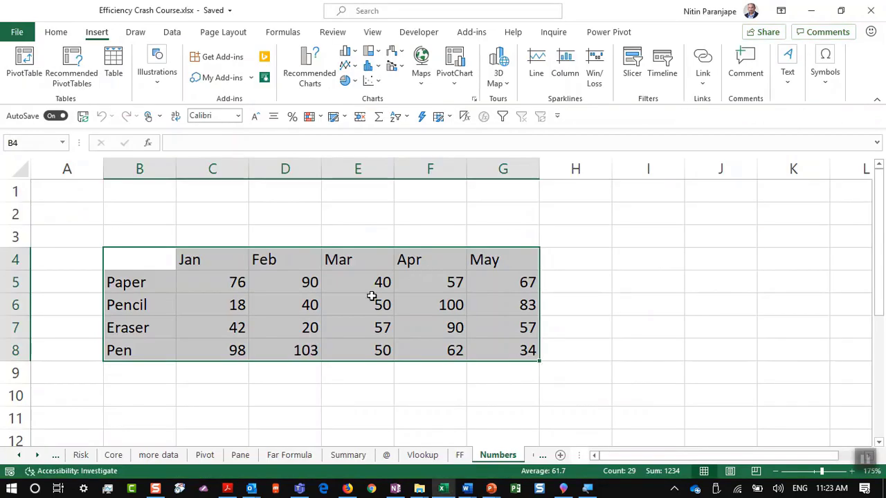
Insert a basic line chart of the table, then delete it
left_click(371, 296)
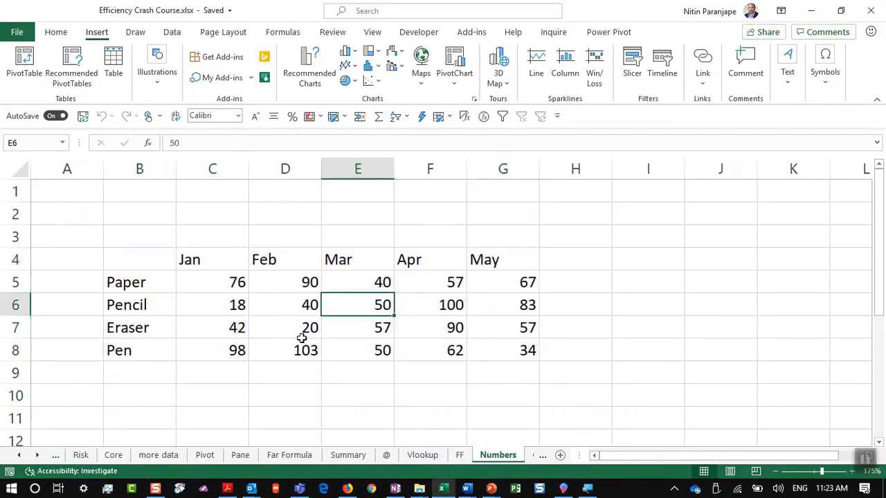
left_click(345, 66)
left_click(369, 118)
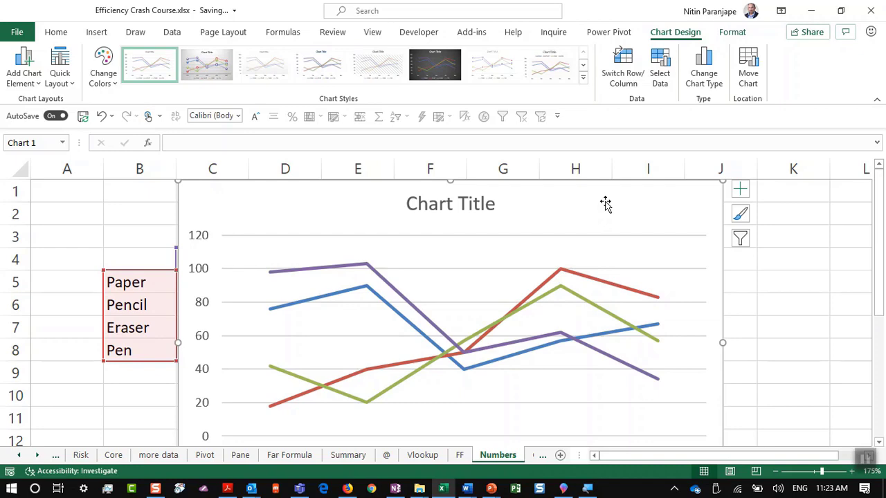
key("Delete")
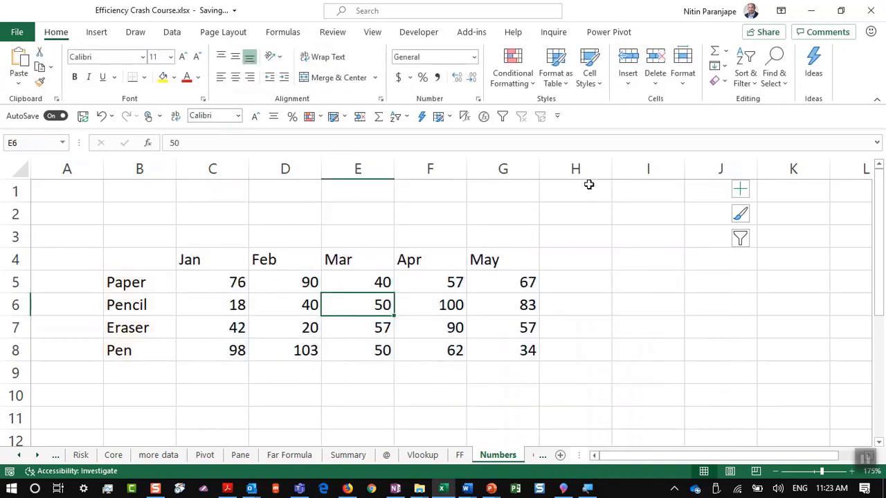
Select H5 and collapse the ribbon, then pin the full ribbon back
scroll(158, 291, "up", 4)
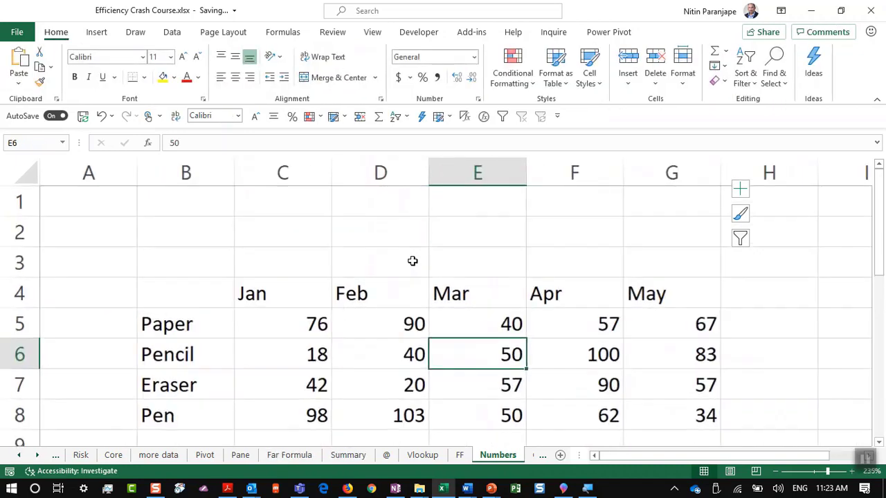
left_click(731, 317)
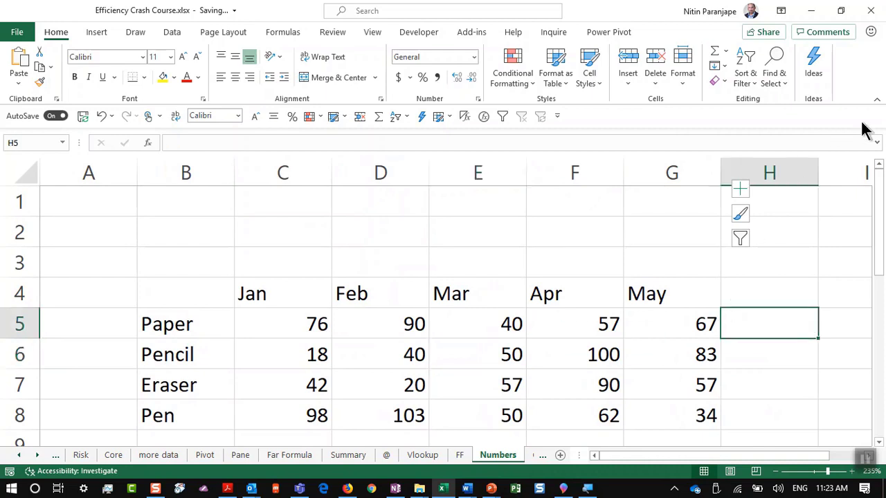
left_click(875, 101)
scroll(684, 276, "down", 3)
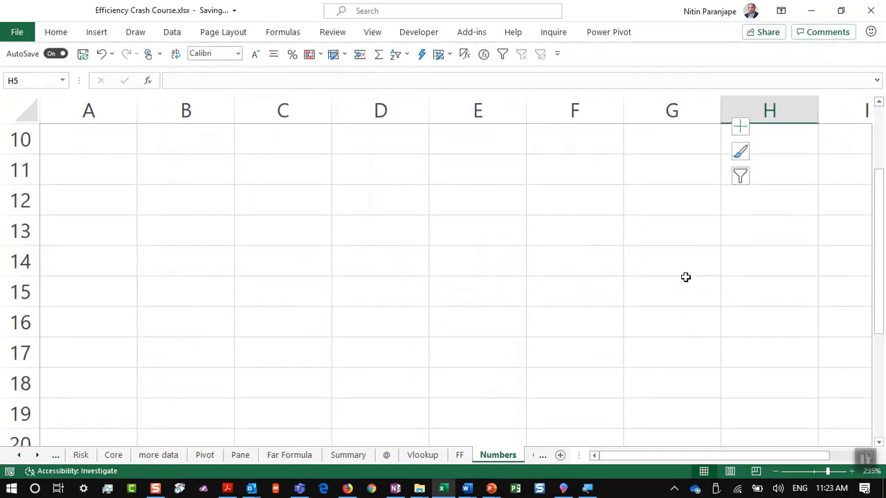
scroll(684, 277, "up", 3)
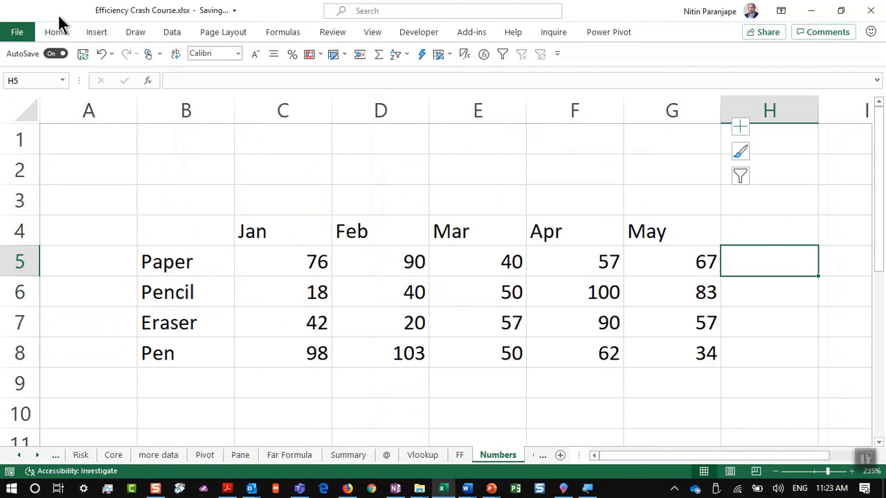
left_click(96, 32)
double_click(96, 32)
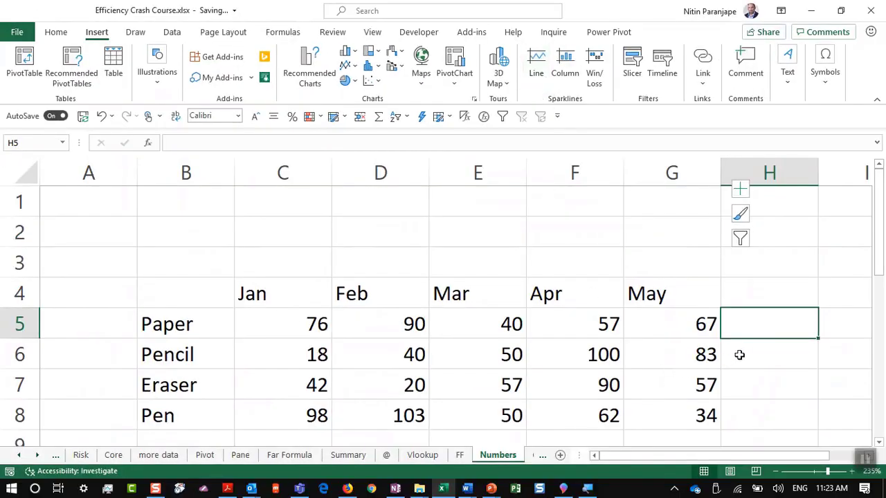
Add line sparklines in H5:H8 using C5:G8 as the data
left_click_drag(763, 323, 773, 406)
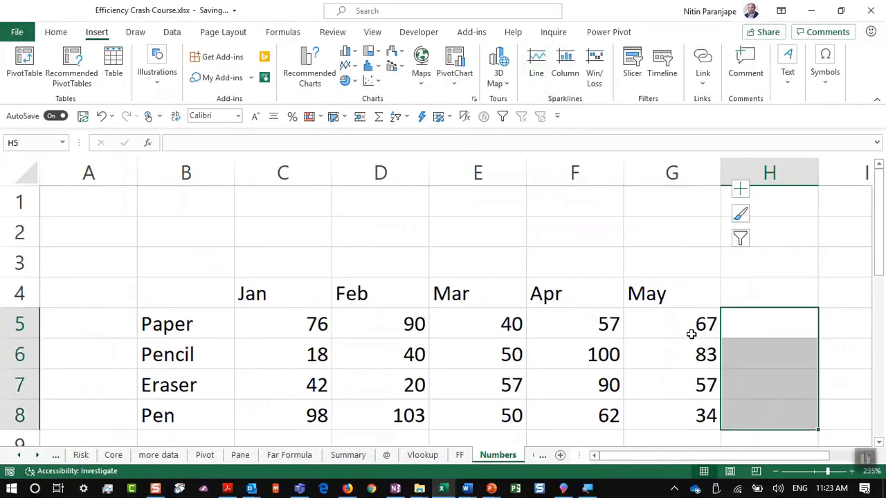
left_click(534, 71)
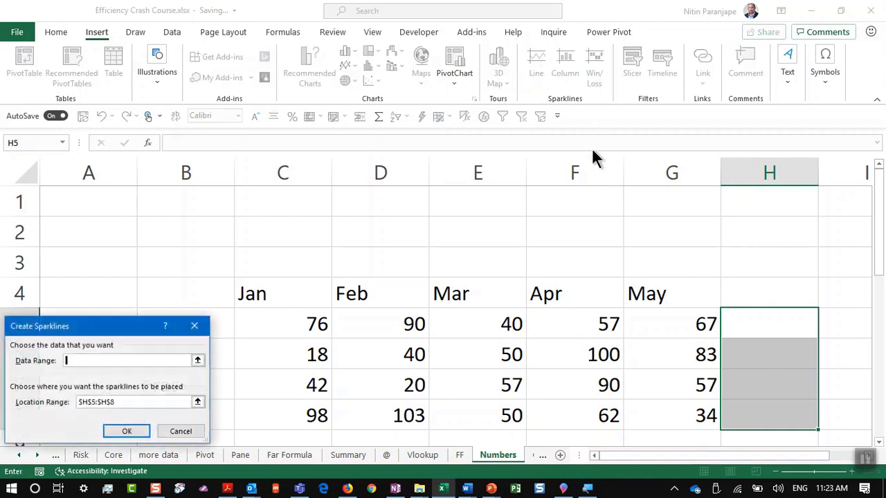
left_click_drag(296, 323, 695, 414)
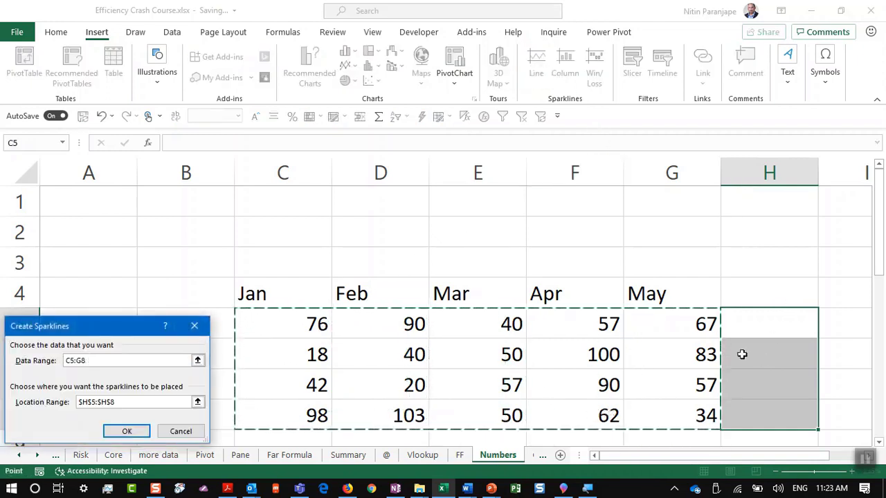
left_click(125, 432)
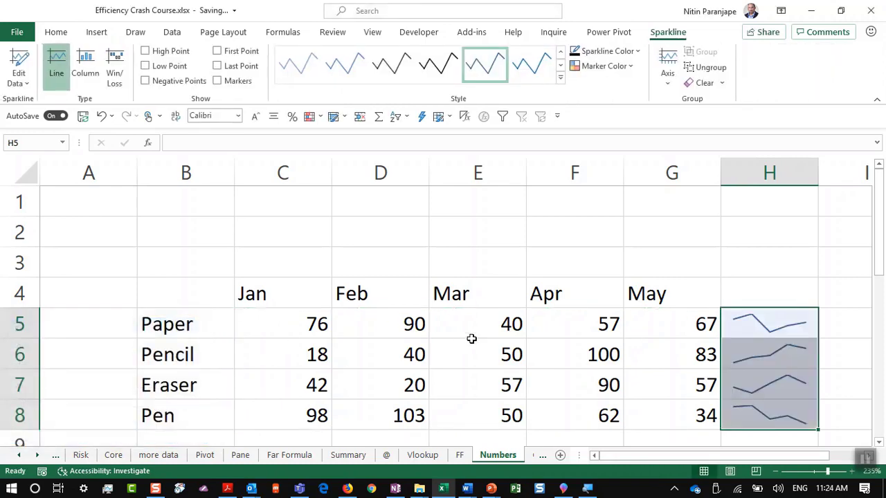
left_click(728, 377)
left_click(773, 293)
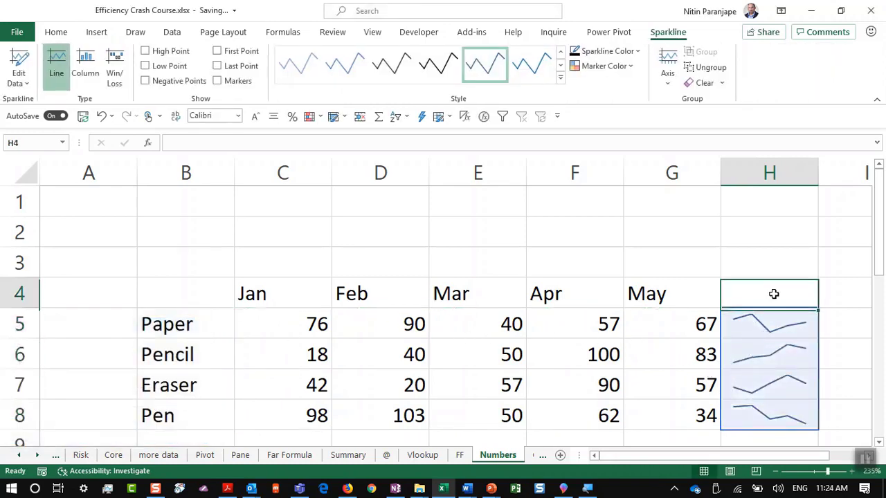
scroll(793, 281, "up", 6)
scroll(794, 293, "down", 1)
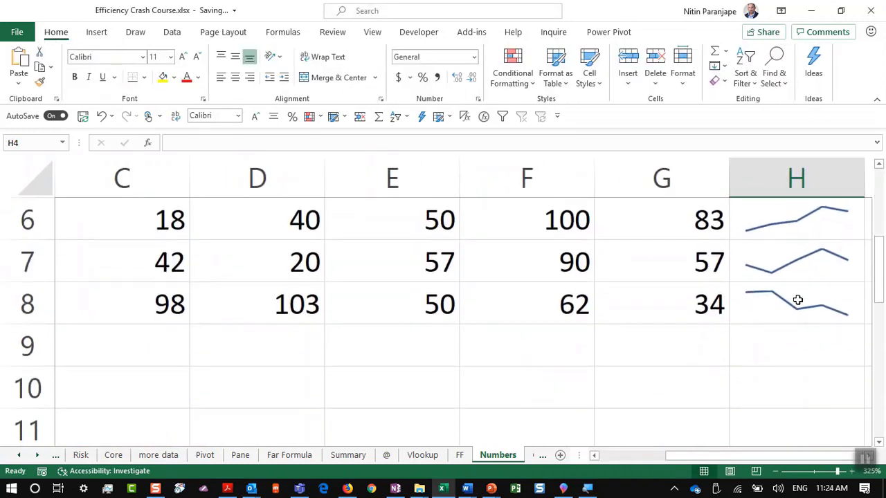
scroll(795, 300, "up", 1)
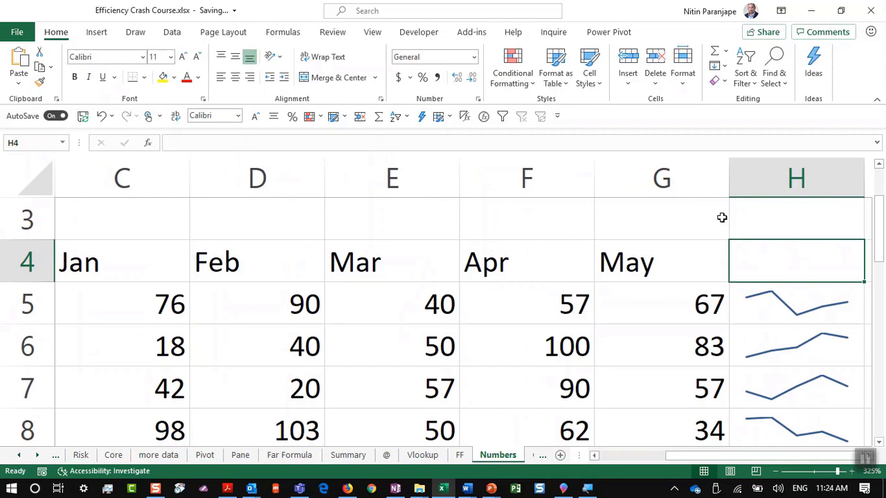
Step through the January values in C5:C8, then select the H5:H8 sparkline group
left_click(151, 303)
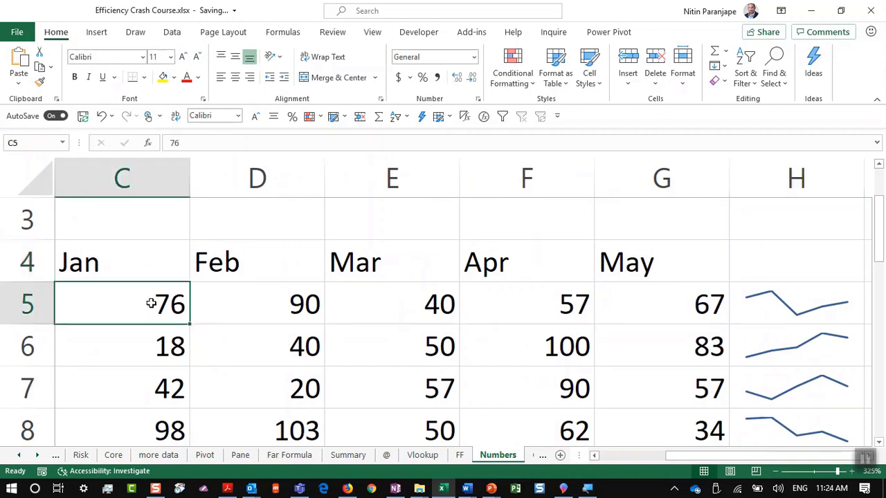
key("Up")
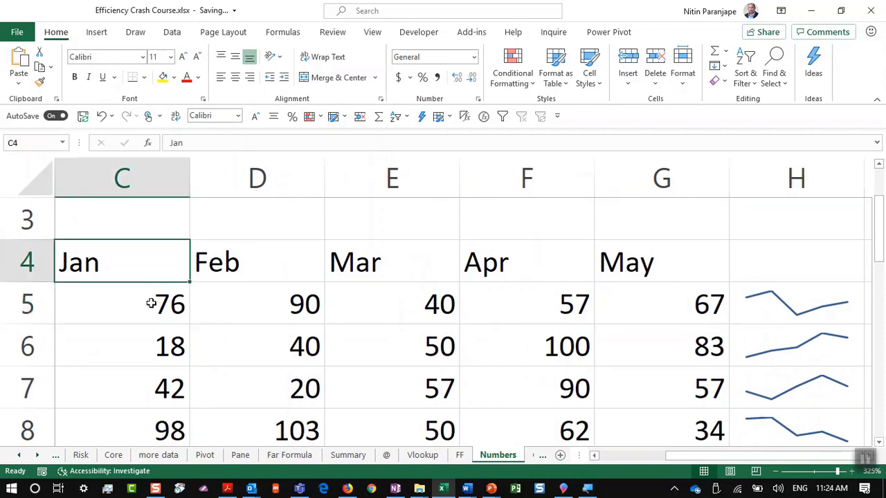
key("Down")
key("Down")
key("Down")
key("Down")
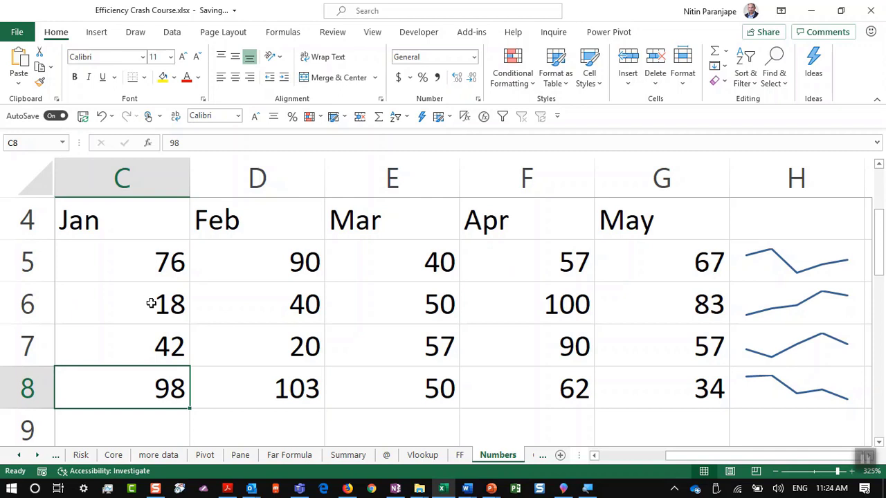
left_click(757, 284)
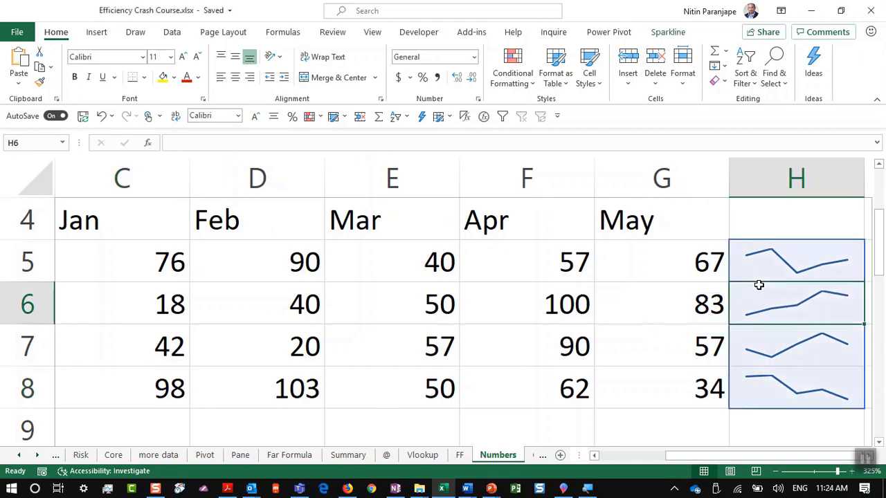
Present the '16. DO NOT use subtotals' slide full screen, then switch back to Excel
key("alt+Tab")
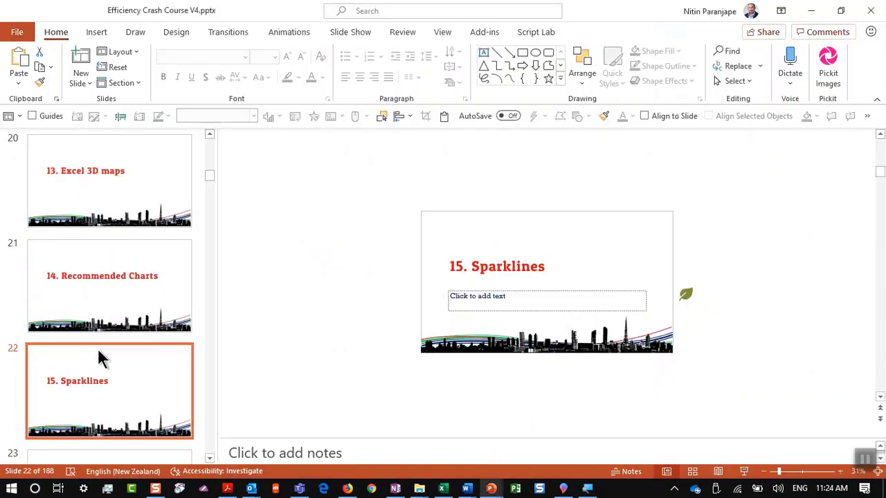
scroll(102, 352, "down", 2)
left_click(105, 390)
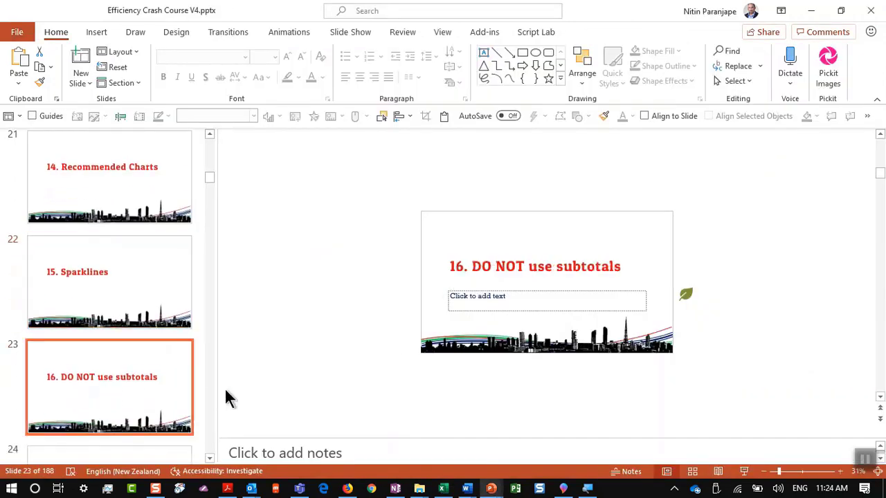
left_click(744, 471)
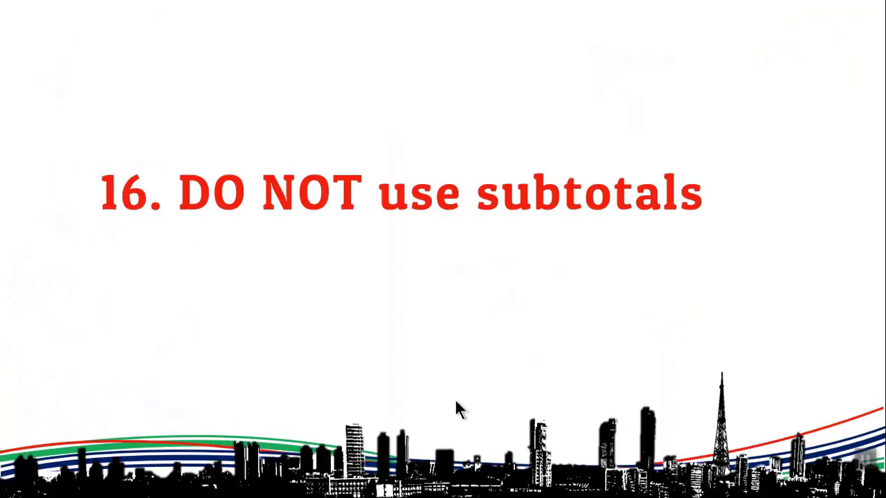
key("alt+Tab")
key("alt+Tab")
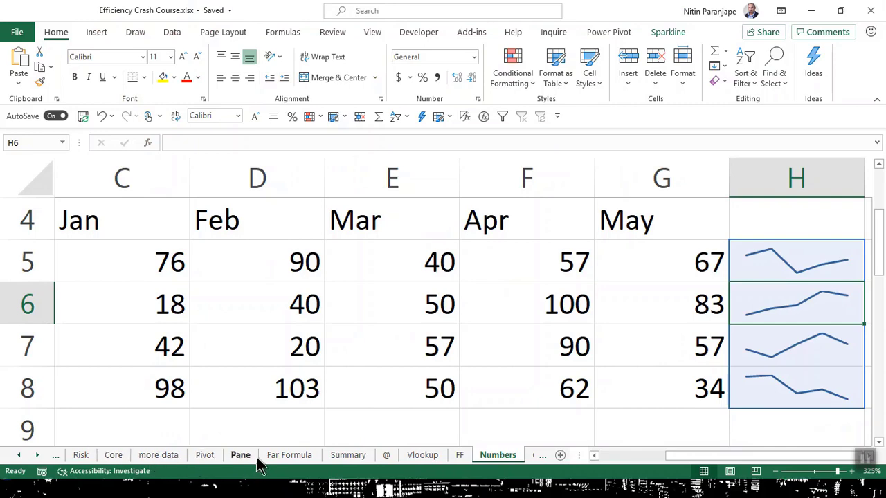
Open the Credit sheet and browse its data, checking the row 83 amount and F62–F66 card types
left_click(543, 455)
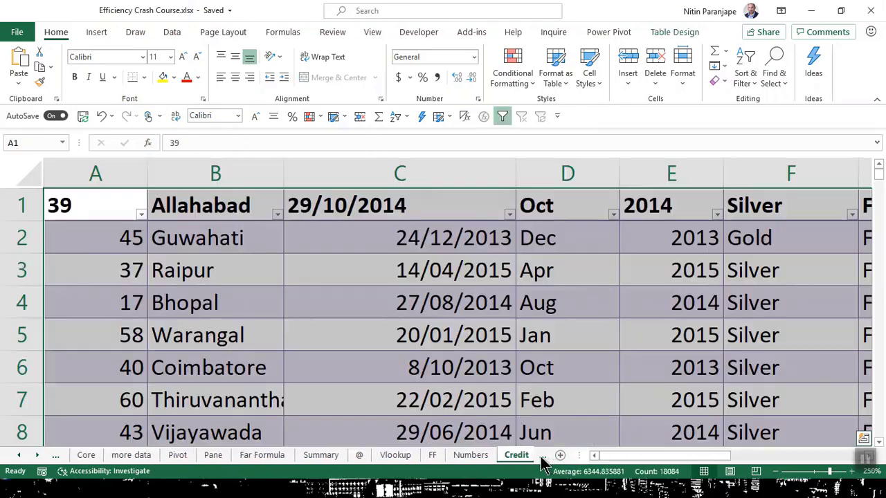
left_click(485, 402)
scroll(491, 346, "down", 8)
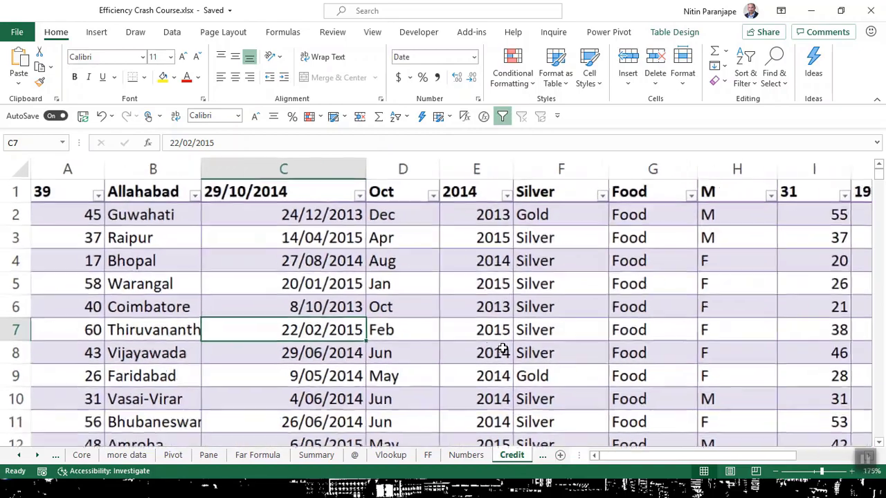
scroll(503, 348, "down", 1)
scroll(503, 349, "down", 20)
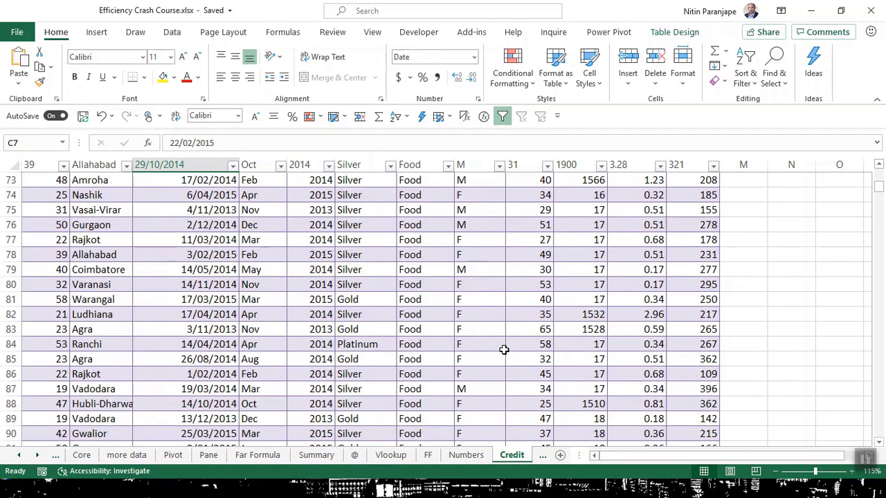
left_click(516, 329)
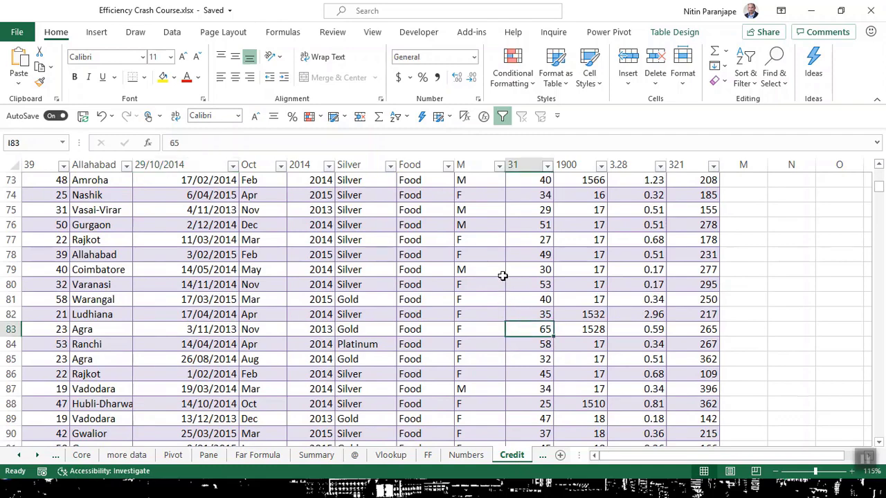
scroll(342, 316, "up", 5, "ctrl")
scroll(396, 318, "up", 5)
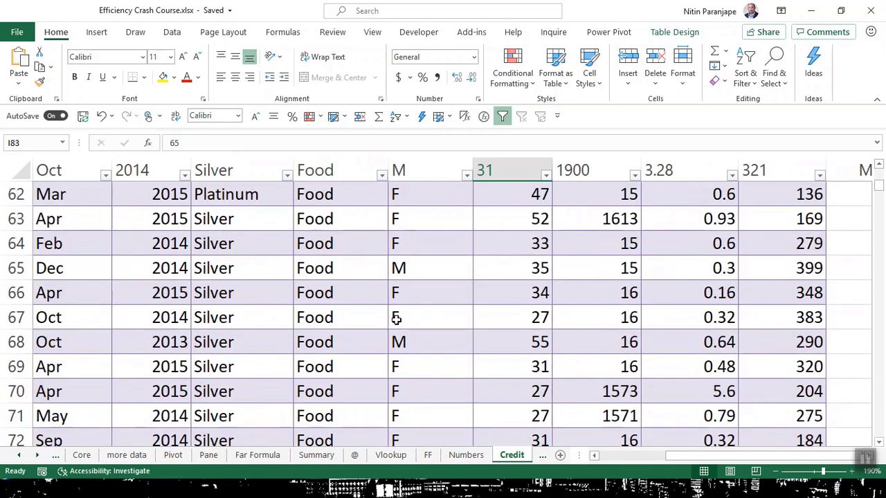
left_click(237, 218)
left_click(238, 197)
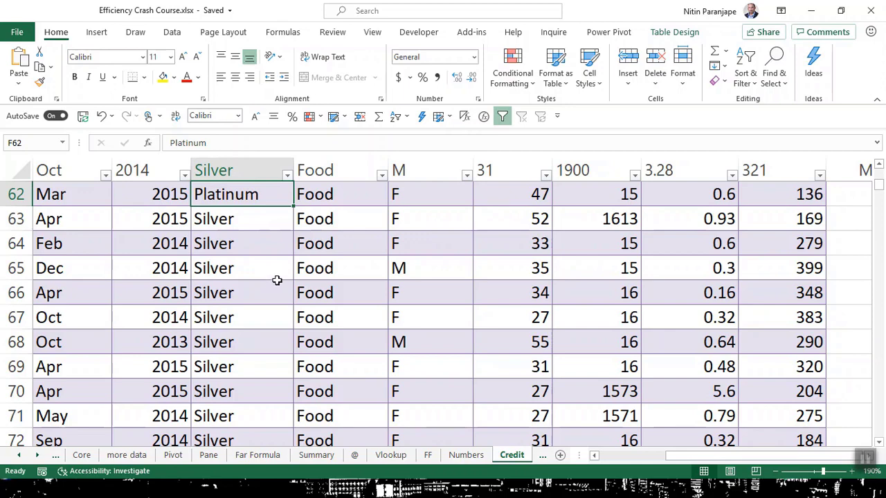
left_click(277, 282)
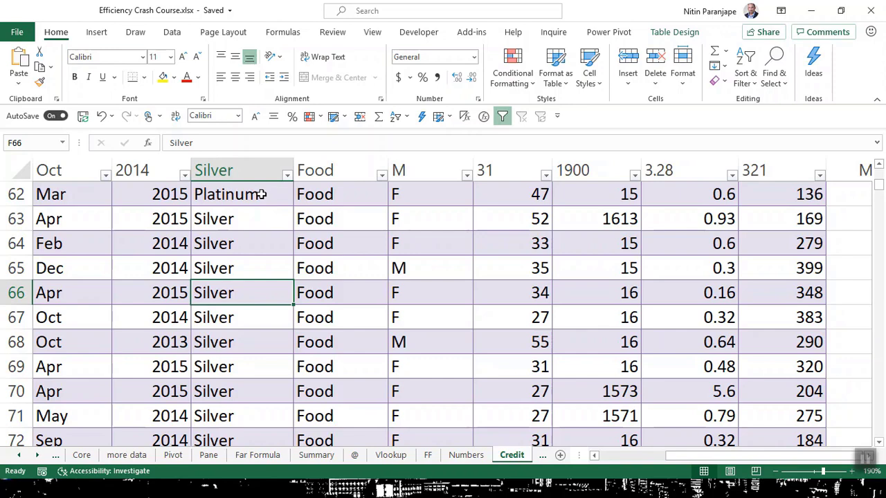
left_click(229, 270)
Advance the slide show to 'Use Pivot Tables for analysis', end it, and return to Excel
key("alt+Tab")
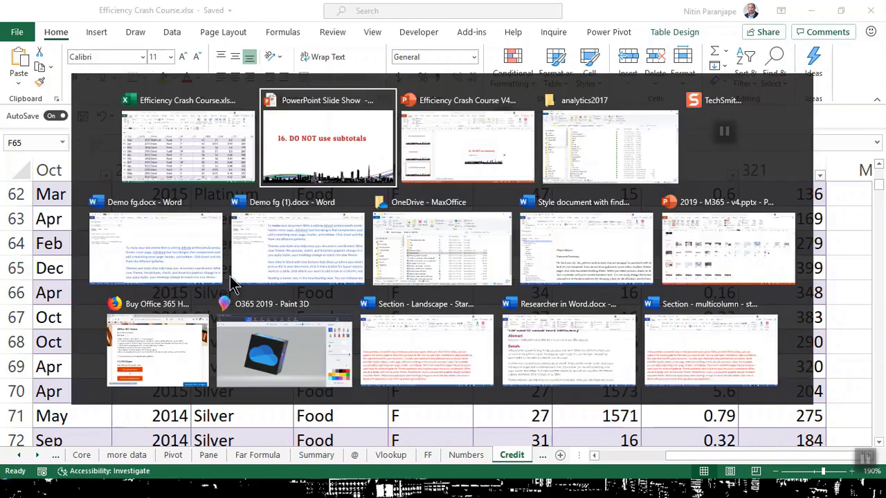
key("Right")
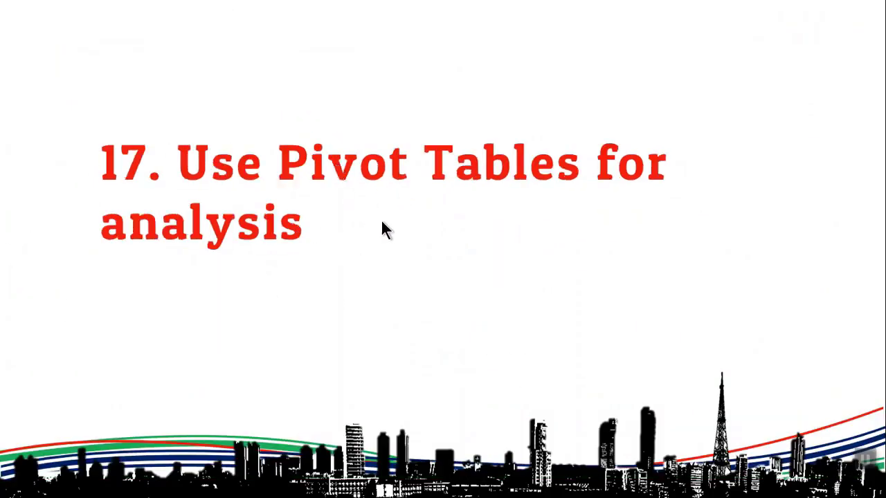
key("Escape")
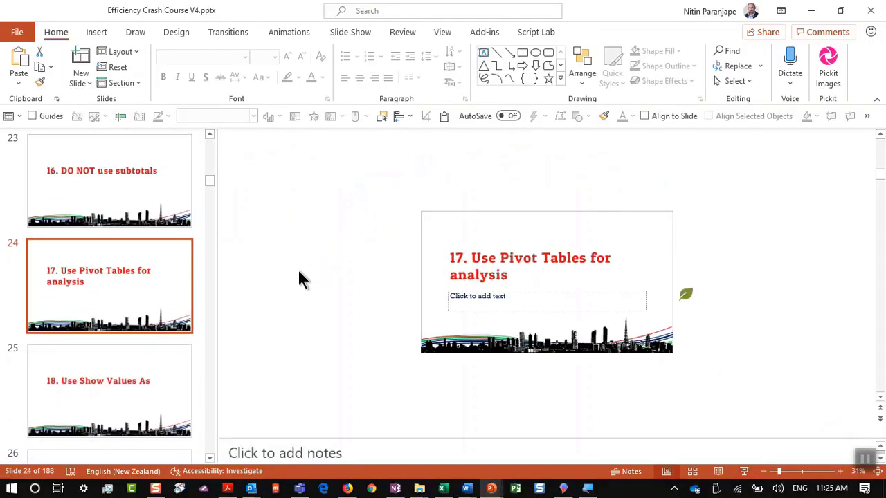
key("alt+Tab")
left_click(319, 215)
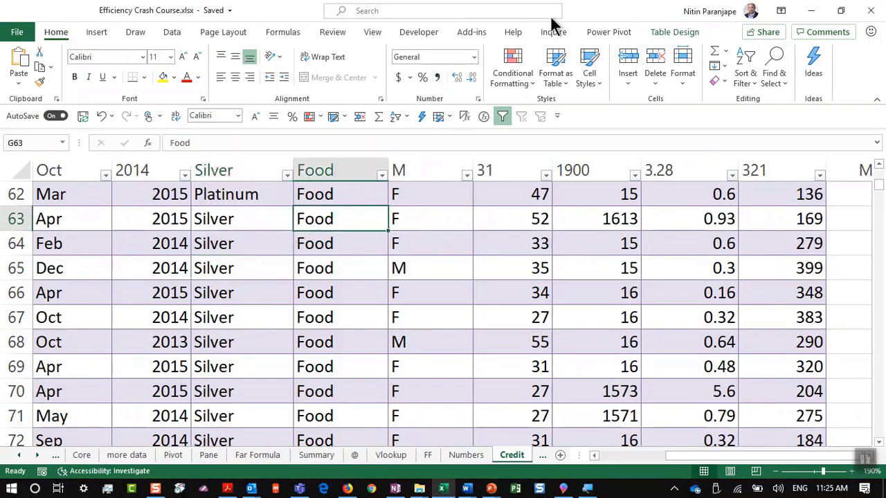
Convert the Credit table to a normal range and select the whole data range
left_click(684, 32)
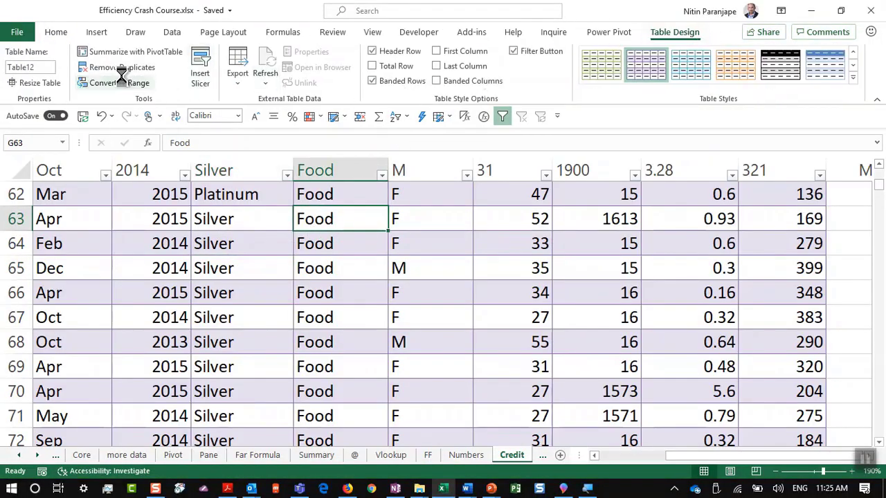
left_click(118, 82)
left_click(420, 282)
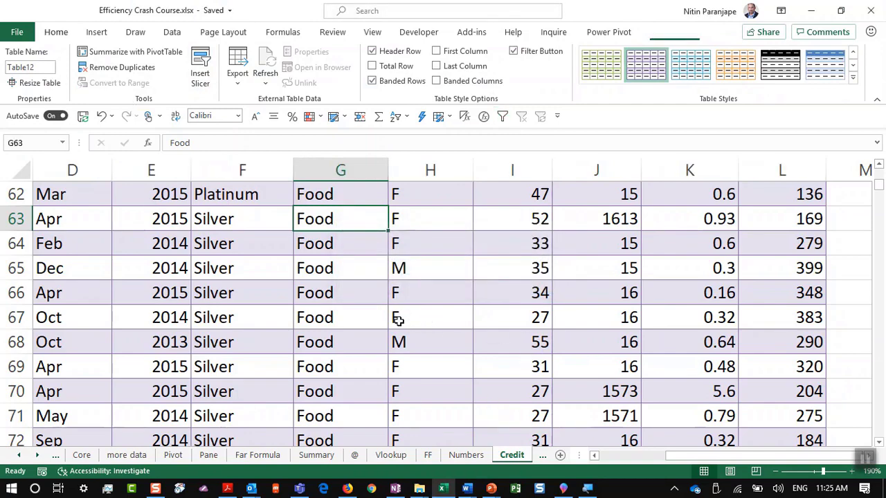
left_click(398, 318)
key("ctrl+a")
Bring up Excel's taskbar list of recent workbooks to find Credit Card Transactions - India
scroll(398, 319, "up", 20)
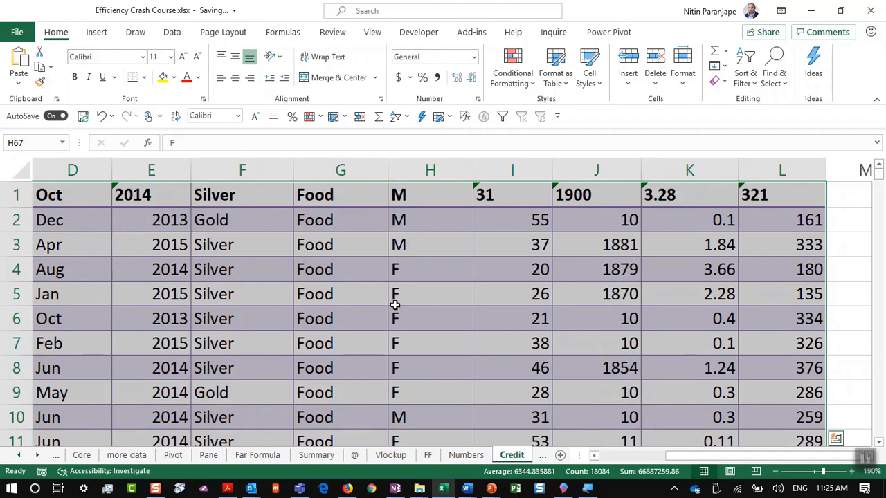
scroll(395, 304, "down", 3)
scroll(395, 305, "up", 3)
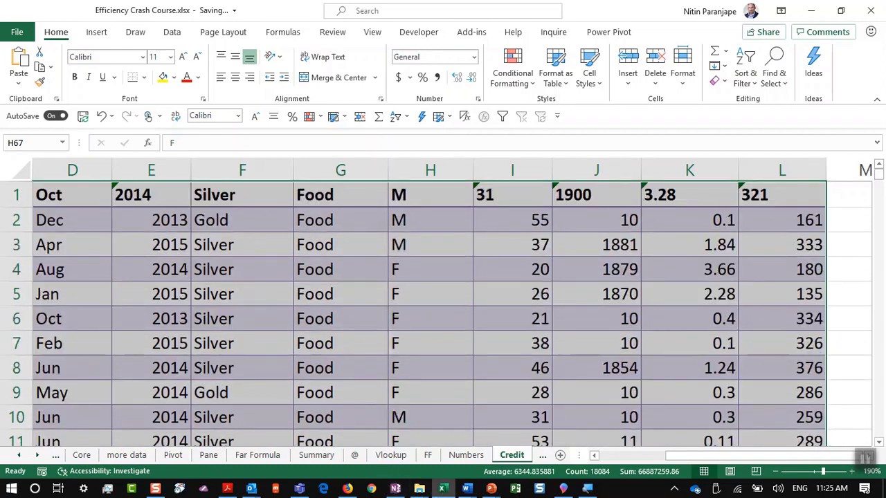
right_click(443, 491)
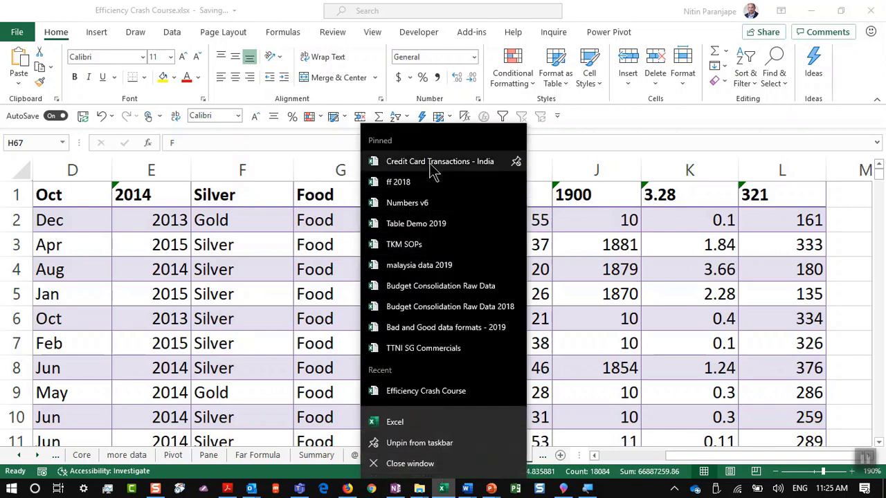
key("Escape")
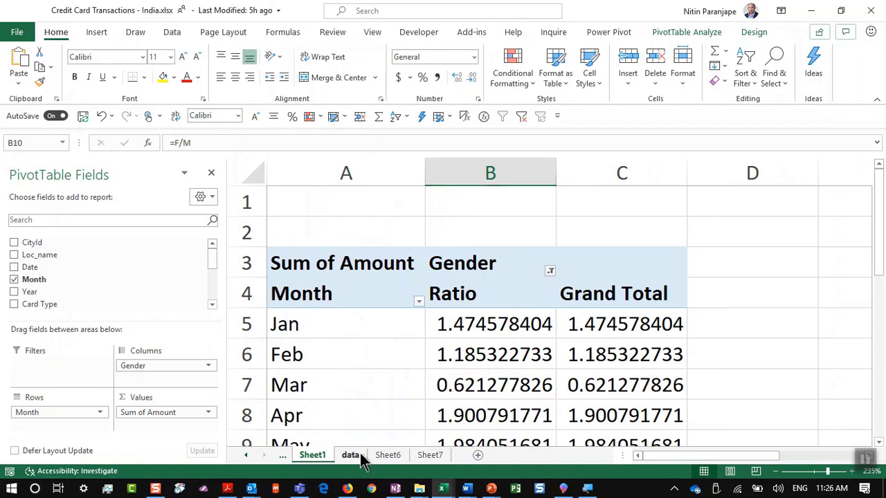
Go to the data sheet's CityId heading in A1 and show the Insert tab options
left_click(350, 455)
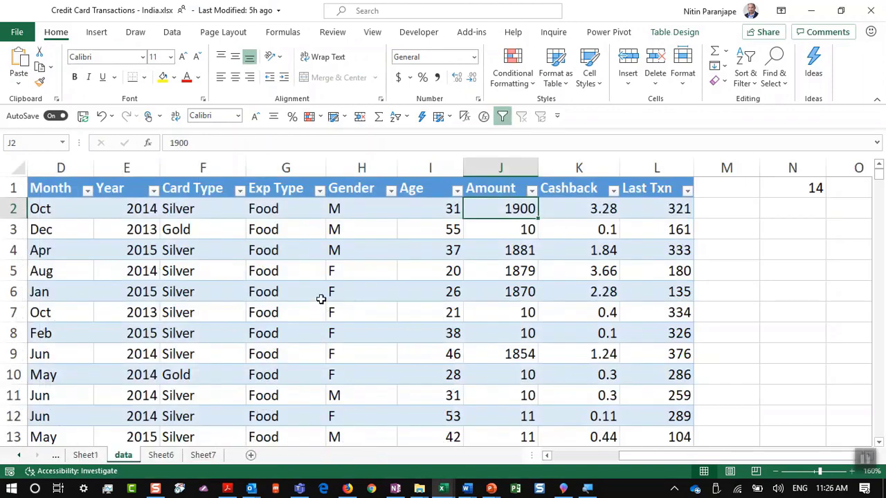
left_click(284, 275)
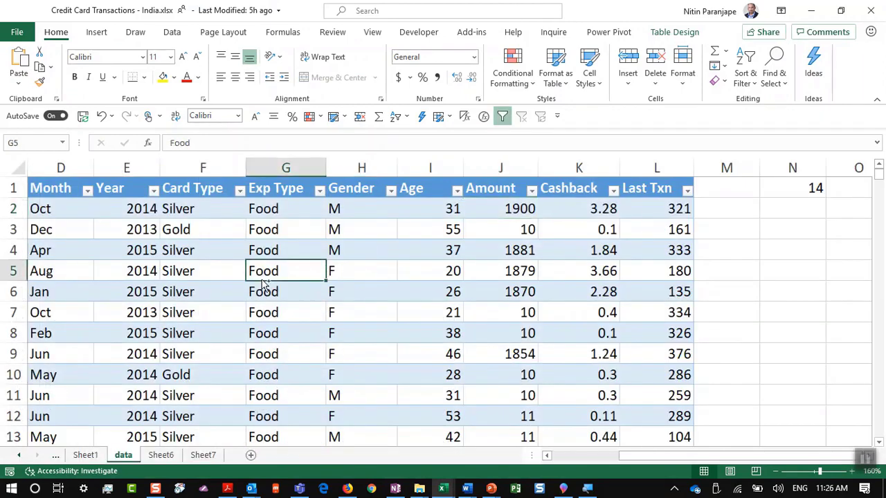
key("ctrl+Home")
scroll(252, 375, "up", 5)
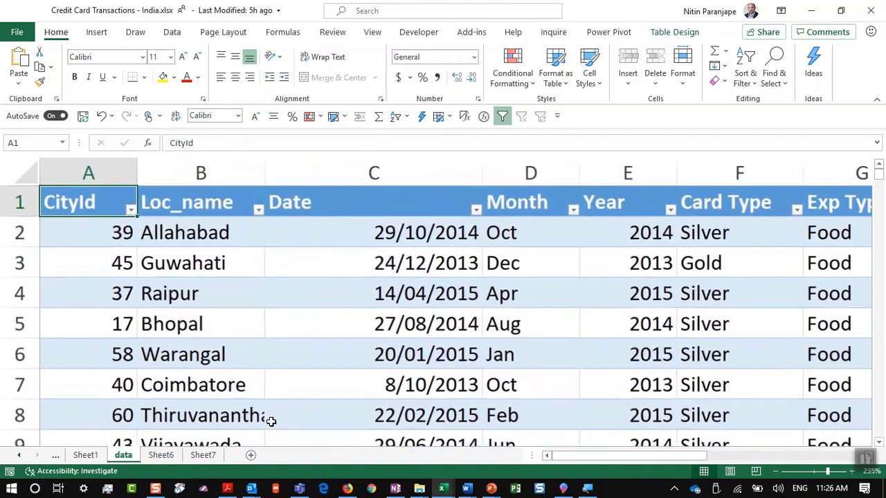
left_click(98, 33)
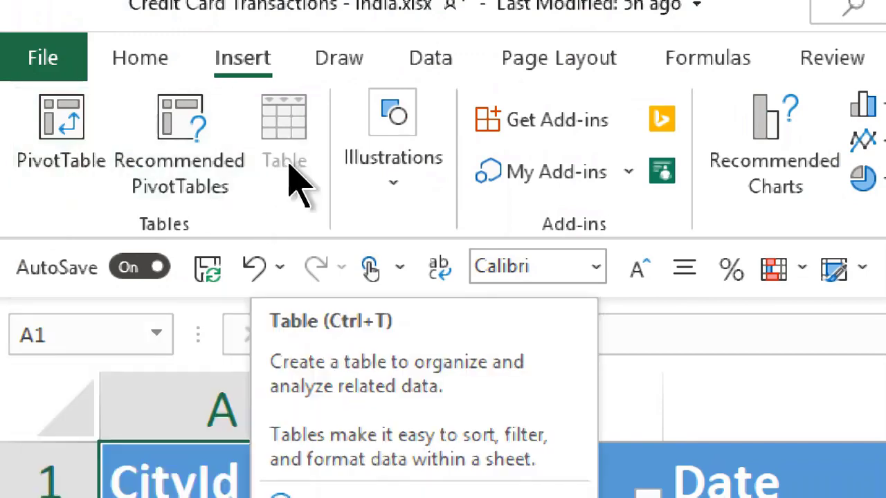
Create a PivotTable of the transactions on a new sheet with Amount in Values
left_click(99, 135)
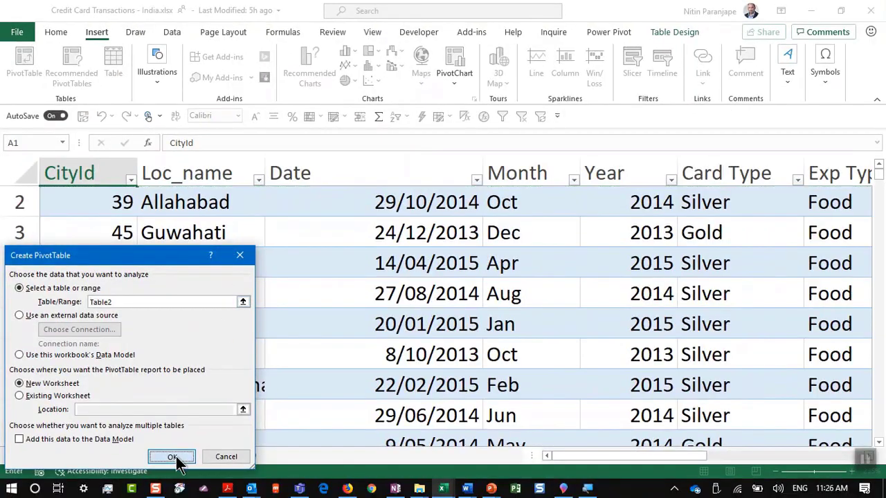
left_click(172, 457)
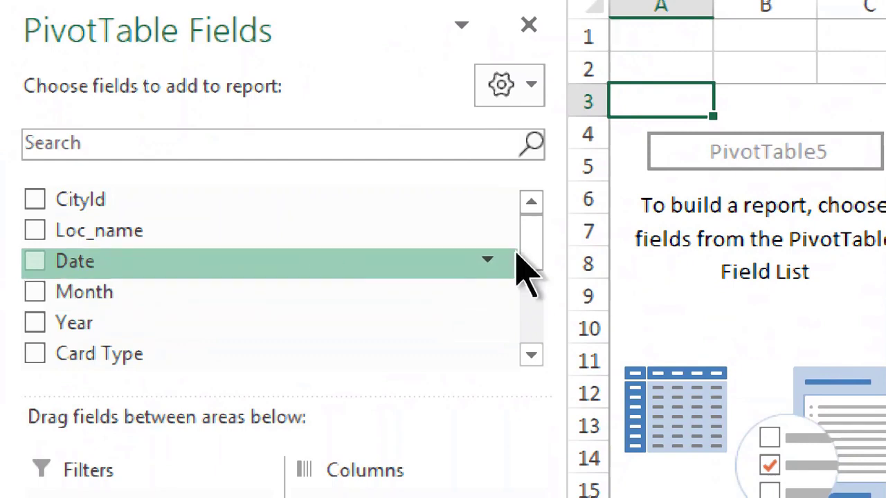
scroll(292, 328, "down", 3)
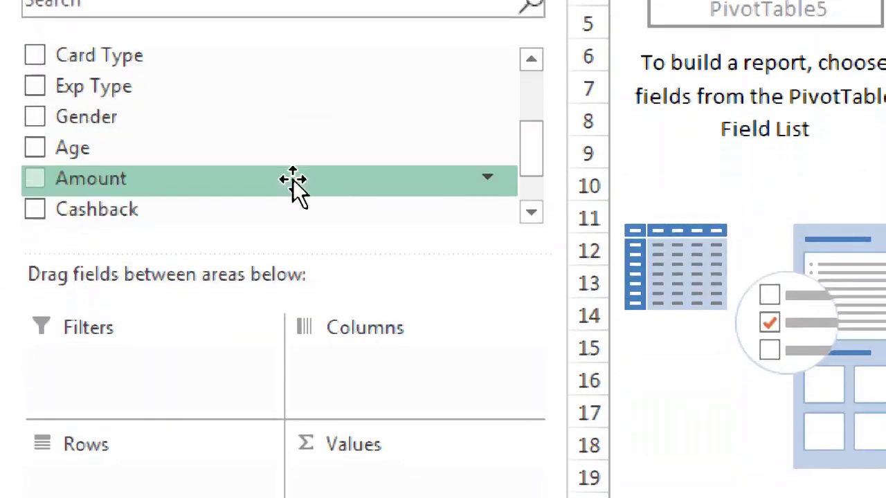
left_click_drag(292, 185, 444, 477)
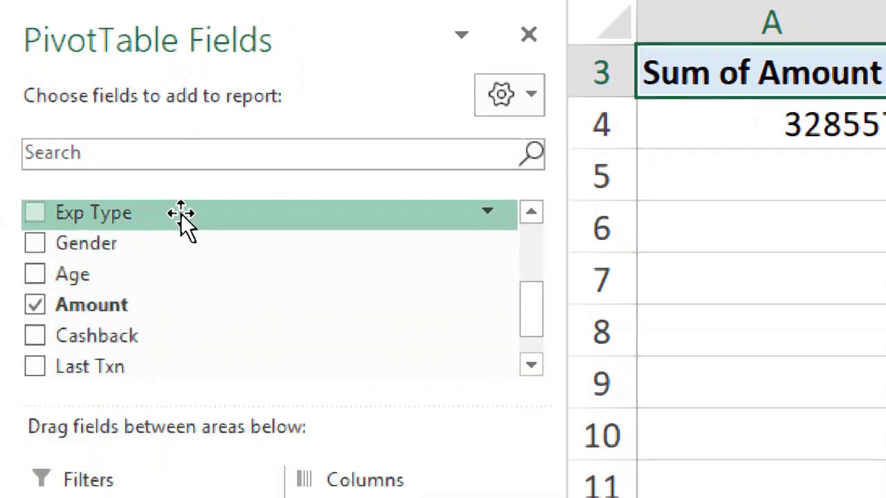
Try Exp Type and Gender as row groupings, ending with only Month in Rows
left_click_drag(182, 215, 122, 395)
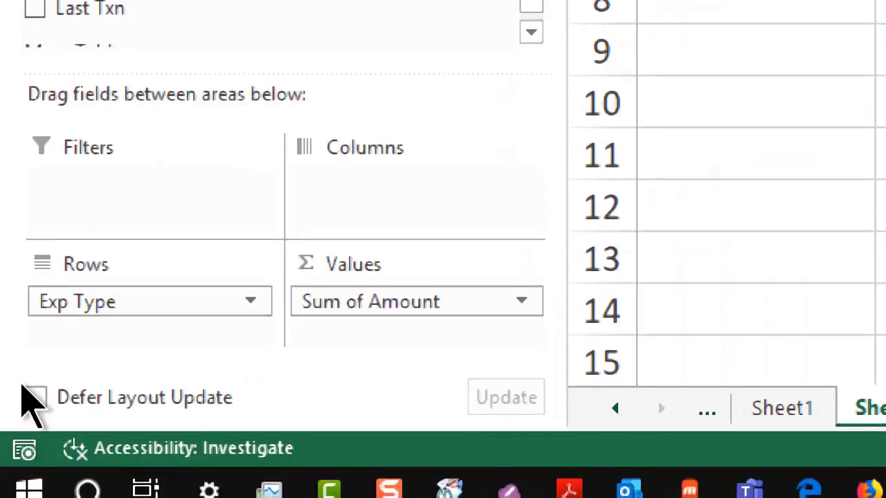
left_click_drag(78, 308, 163, 58)
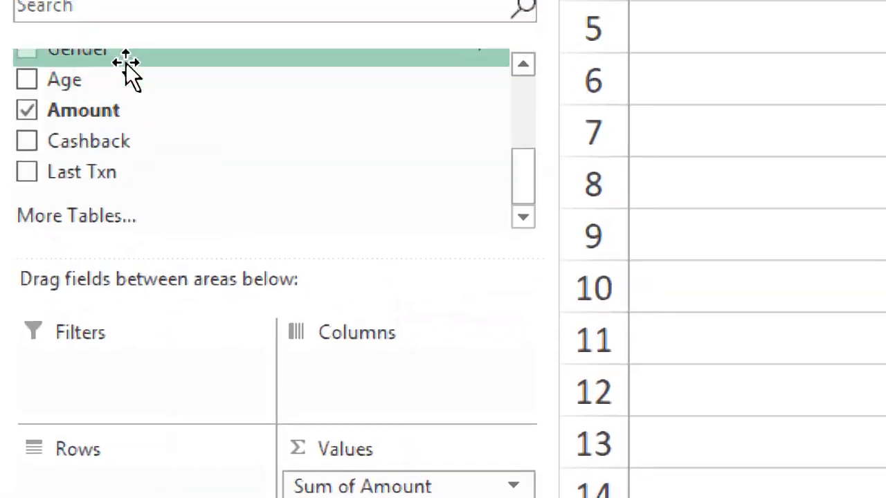
left_click_drag(137, 79, 162, 484)
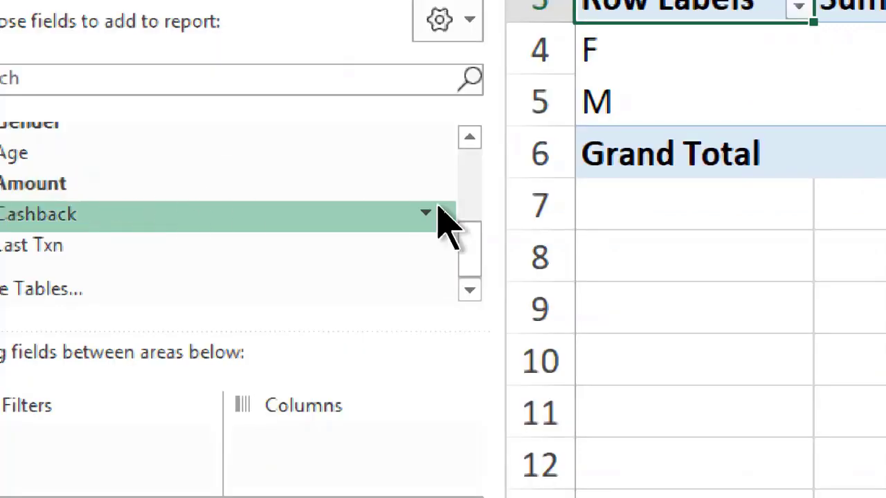
left_click_drag(478, 260, 484, 187)
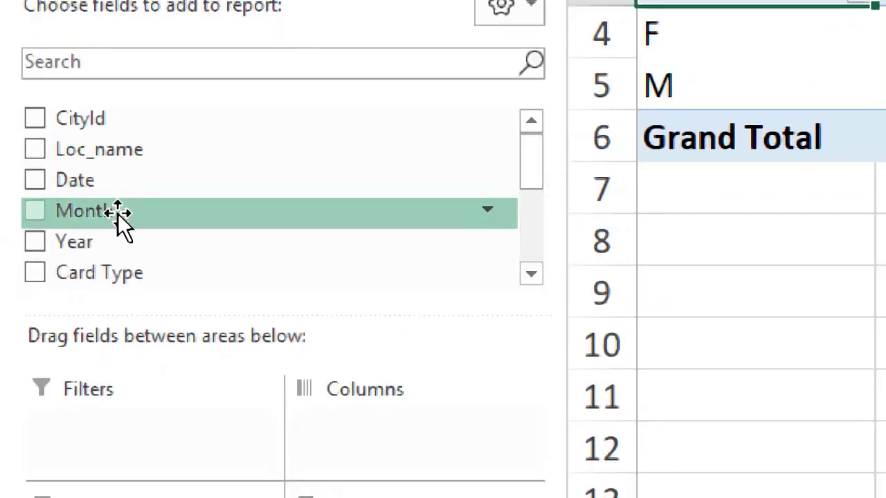
left_click_drag(118, 211, 129, 497)
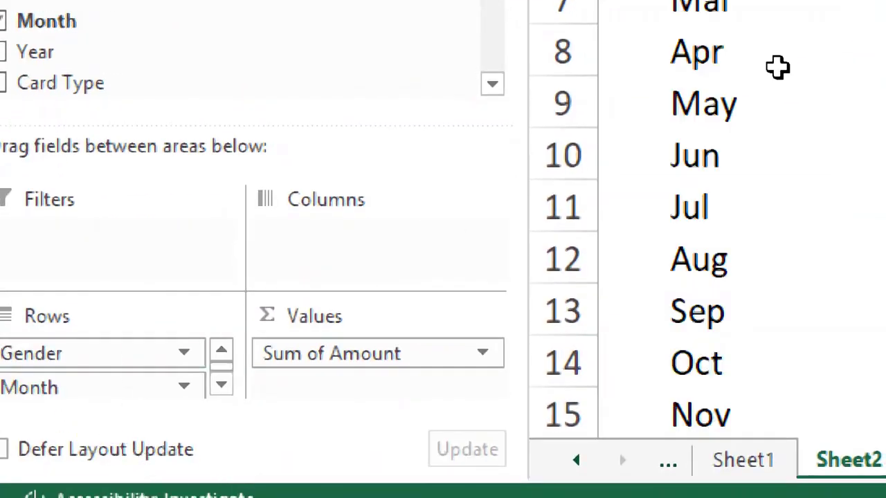
scroll(752, 102, "down", 4)
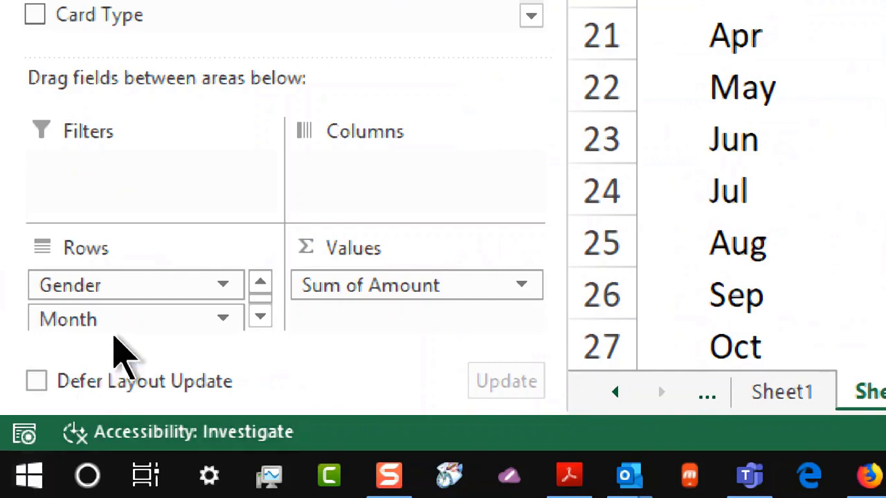
left_click_drag(117, 320, 128, 276)
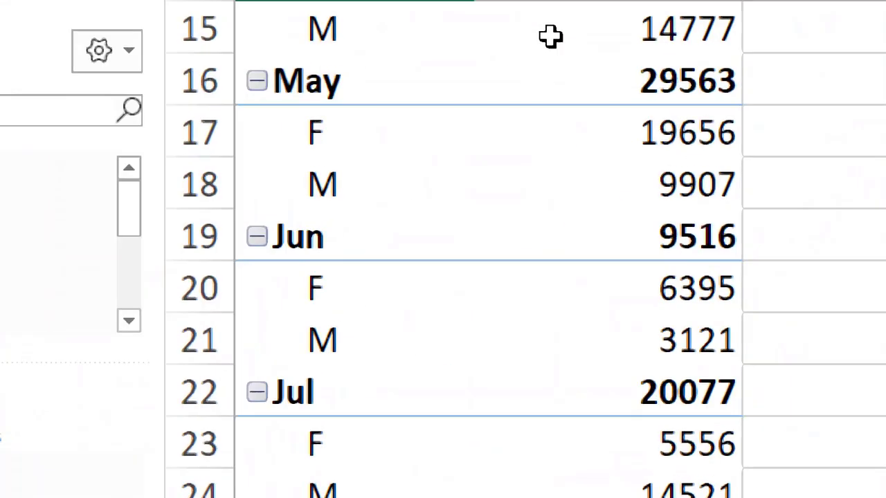
mouse_move(551, 36)
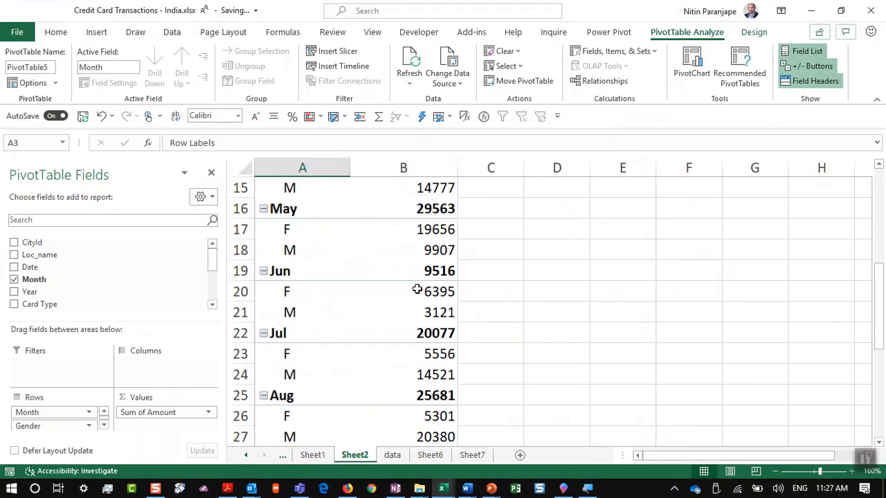
left_click_drag(60, 426, 83, 375)
Bring up the Show Values As slide in PowerPoint, then return to Excel
key("alt+Tab")
left_click(468, 171)
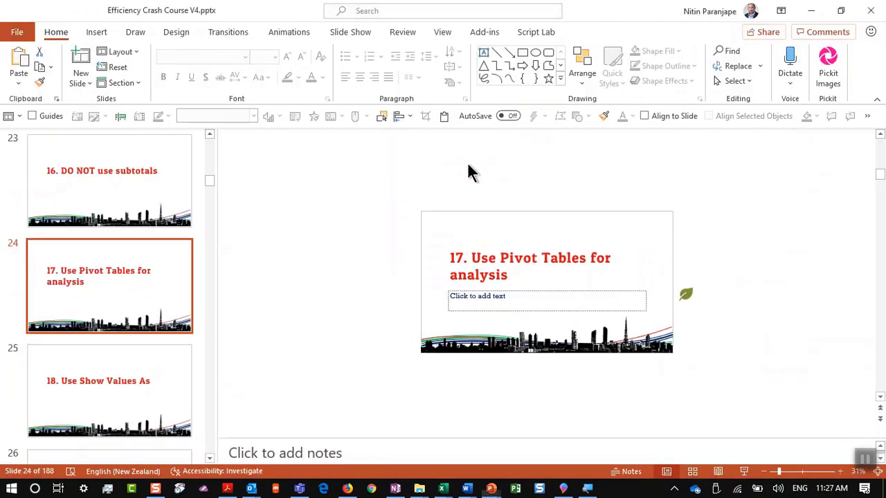
left_click(74, 398)
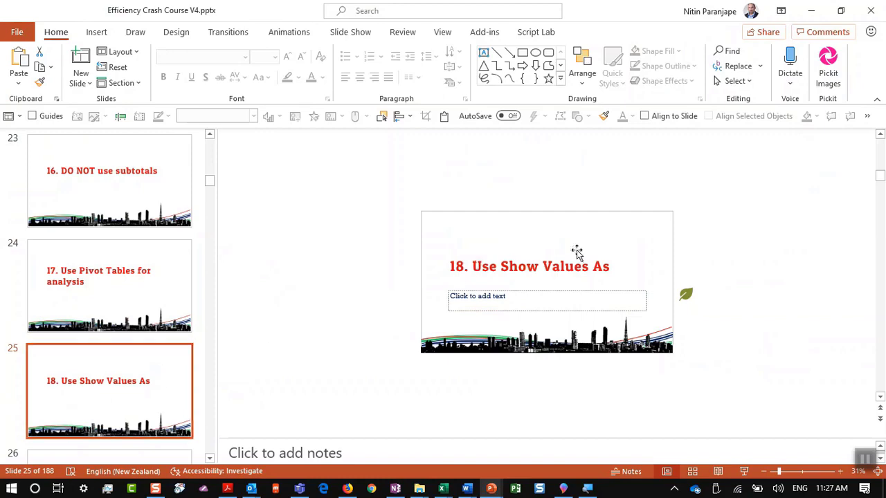
key("alt+Tab")
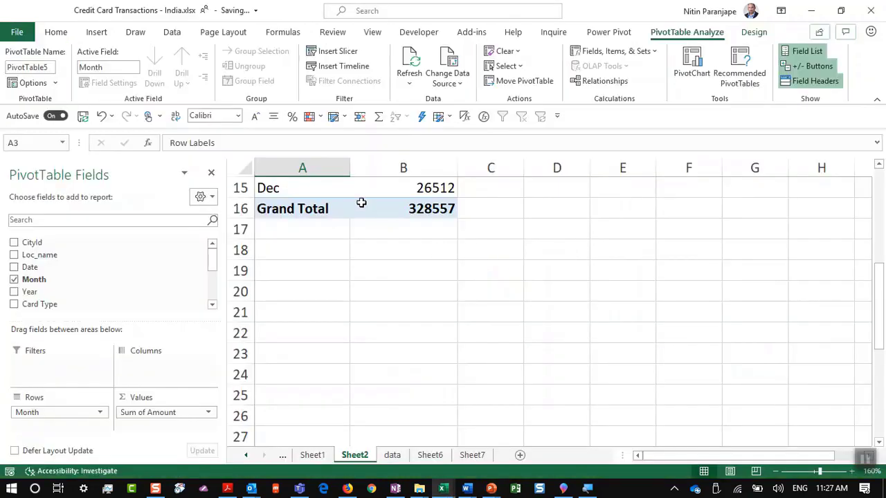
Group rows by Card Type instead of Month, giving Gold 65140 and Platinum 36243
scroll(361, 202, "up", 1)
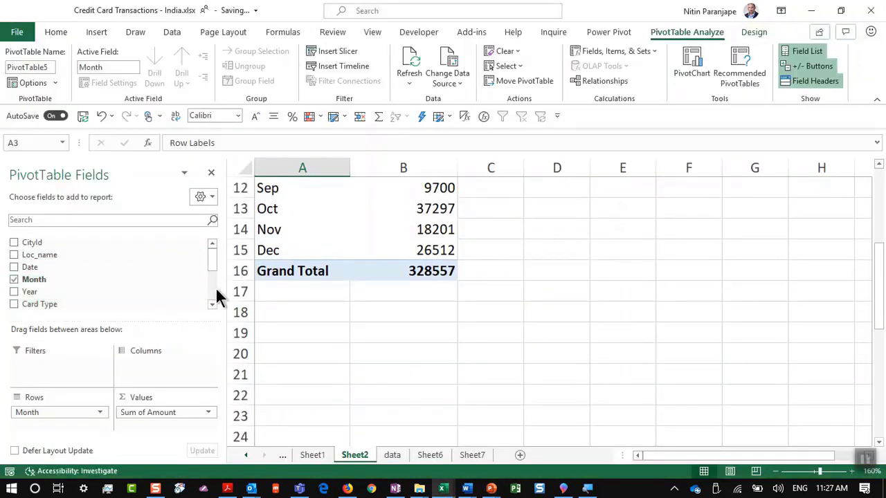
scroll(215, 287, "down", 2)
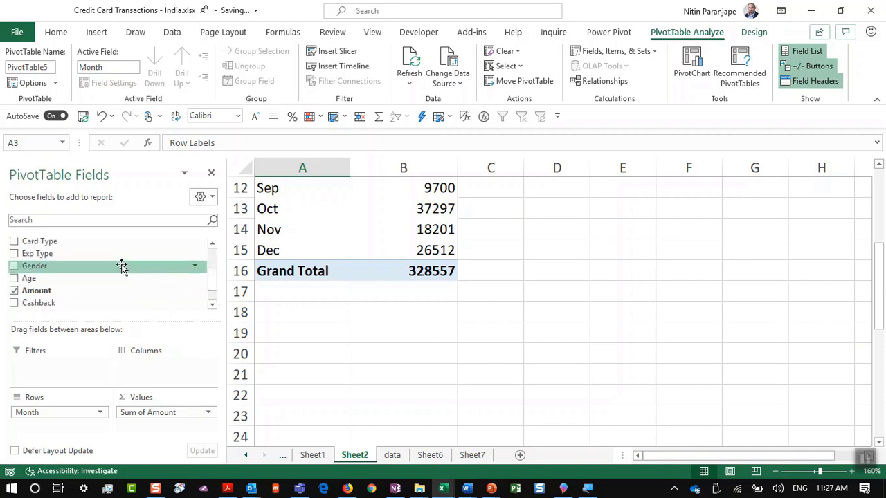
left_click_drag(103, 243, 63, 270)
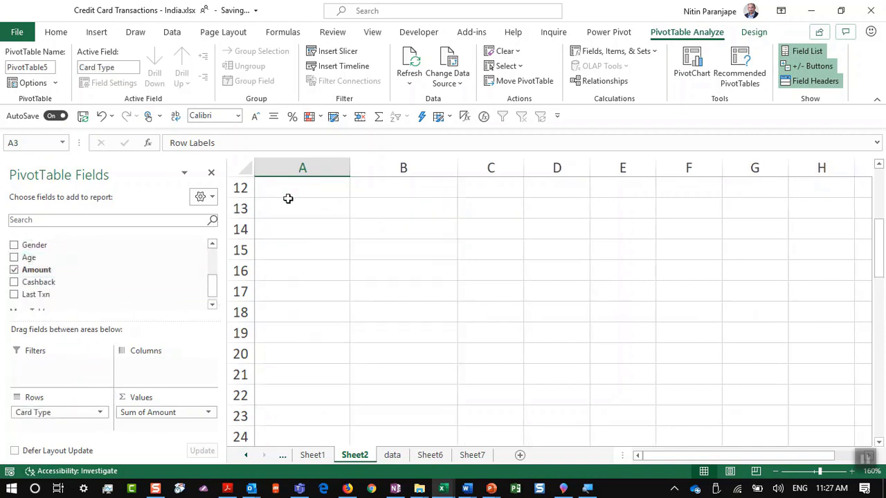
scroll(637, 374, "up", 7)
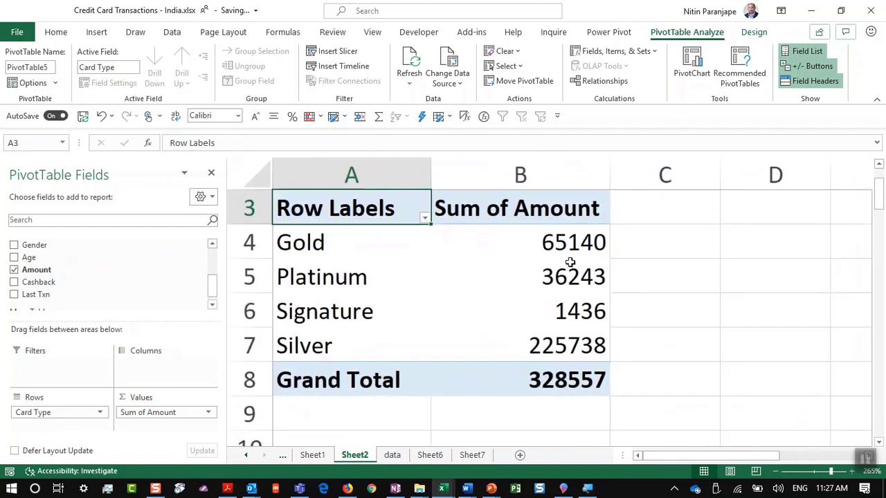
left_click(552, 280)
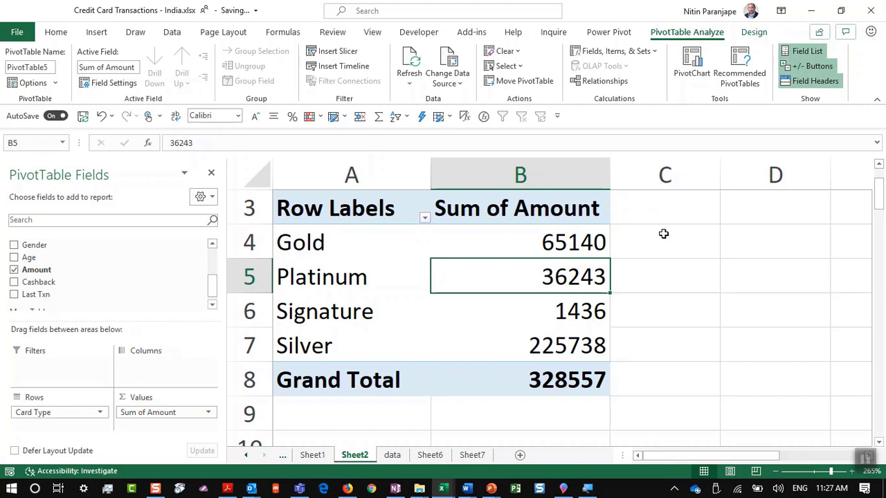
left_click(547, 238)
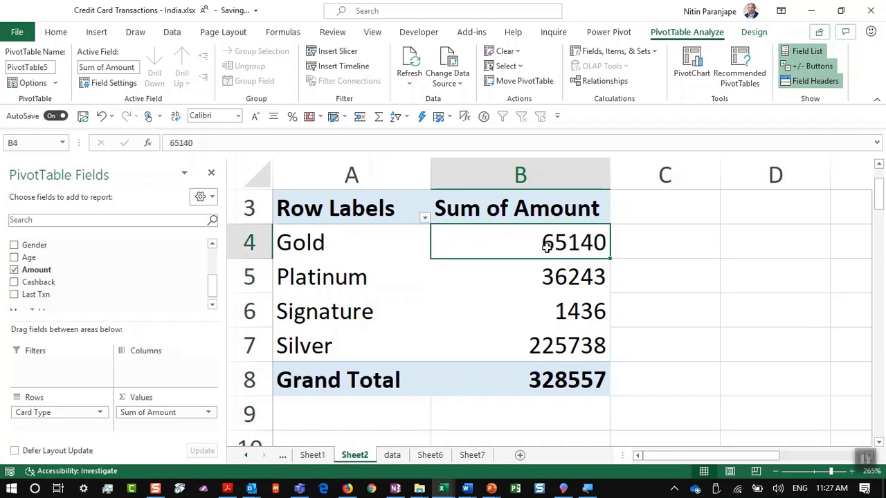
Show Sum of Amount as % of Column Total: Gold 19.83%, Silver 68.71%
right_click(549, 244)
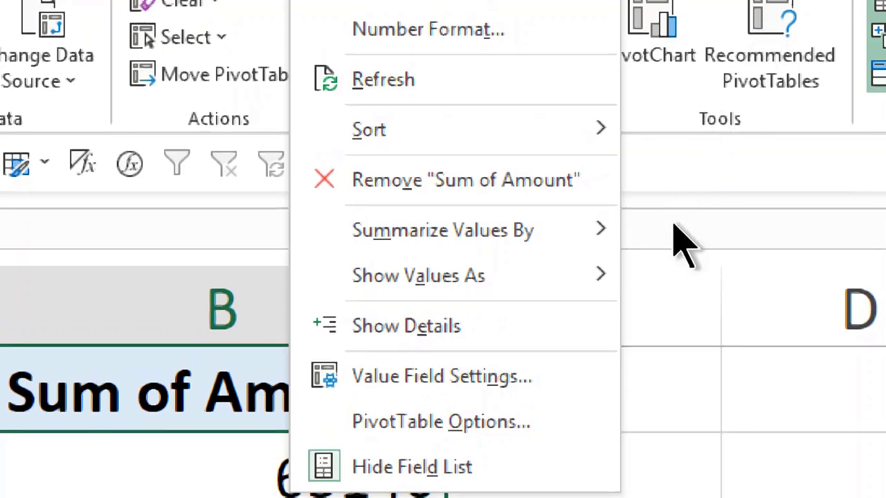
mouse_move(579, 231)
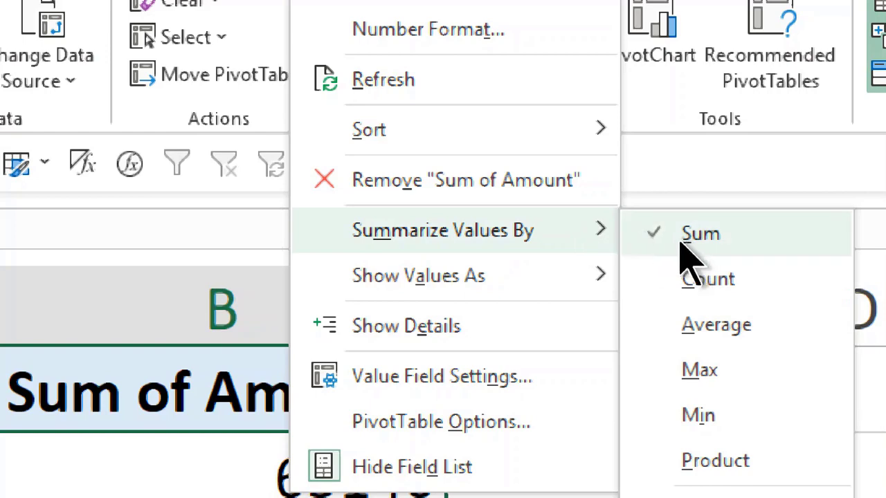
mouse_move(554, 286)
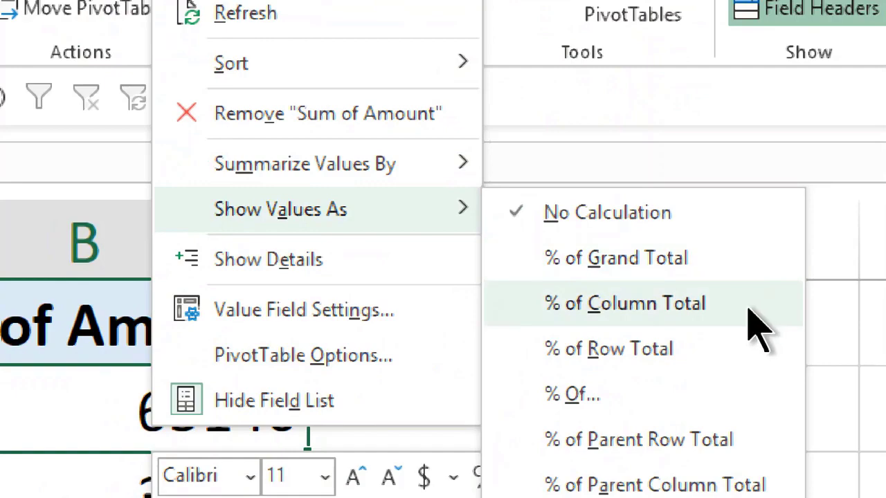
left_click(752, 316)
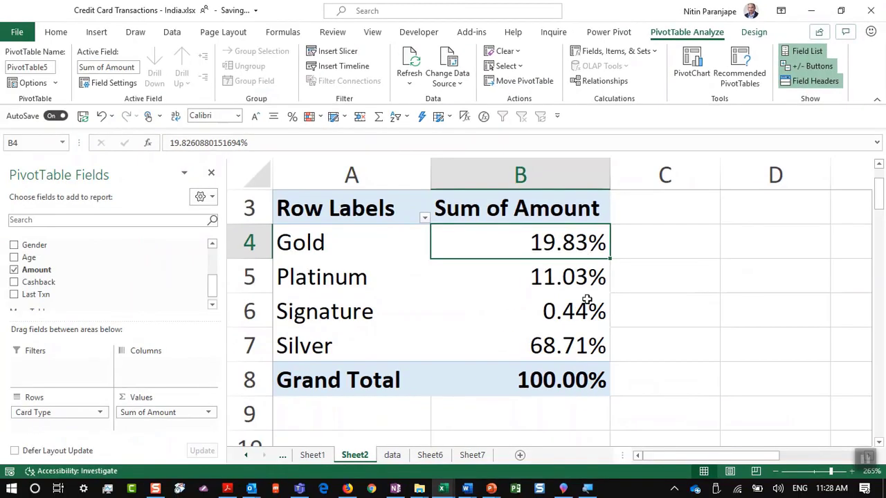
mouse_move(587, 299)
left_click_drag(52, 414, 76, 252)
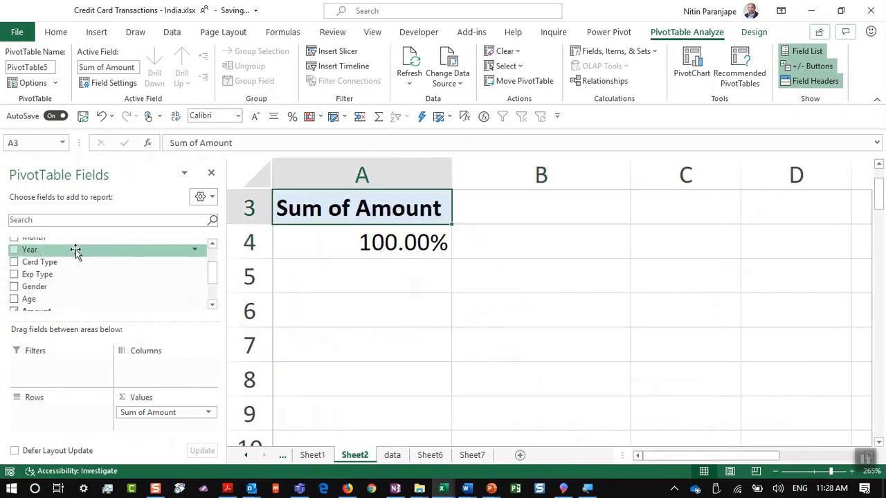
scroll(212, 249, "up", 2)
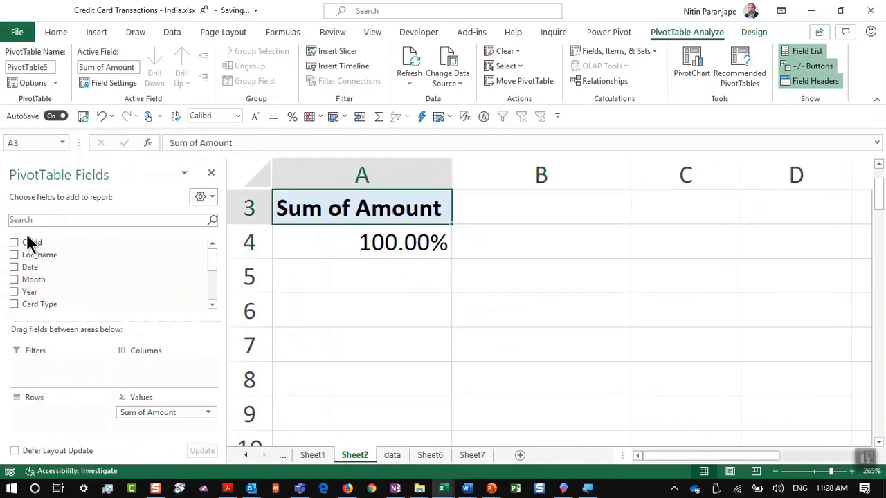
left_click_drag(61, 279, 73, 428)
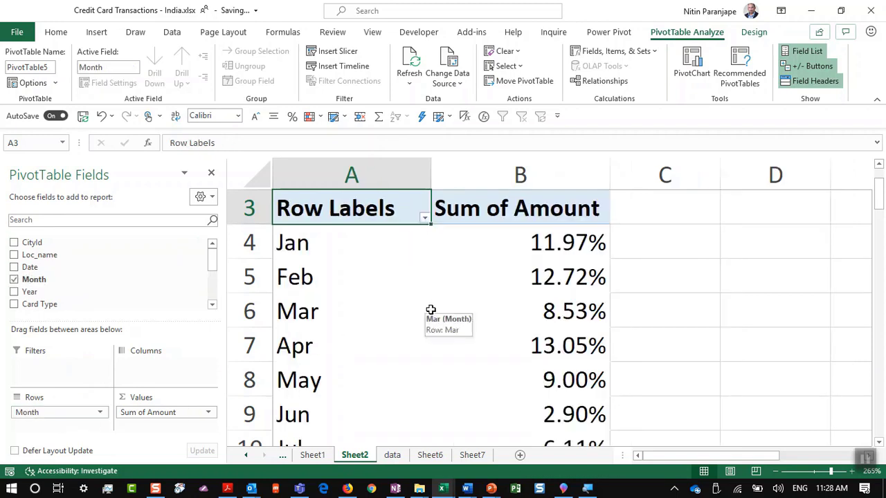
scroll(429, 310, "down", 2)
scroll(430, 309, "up", 1)
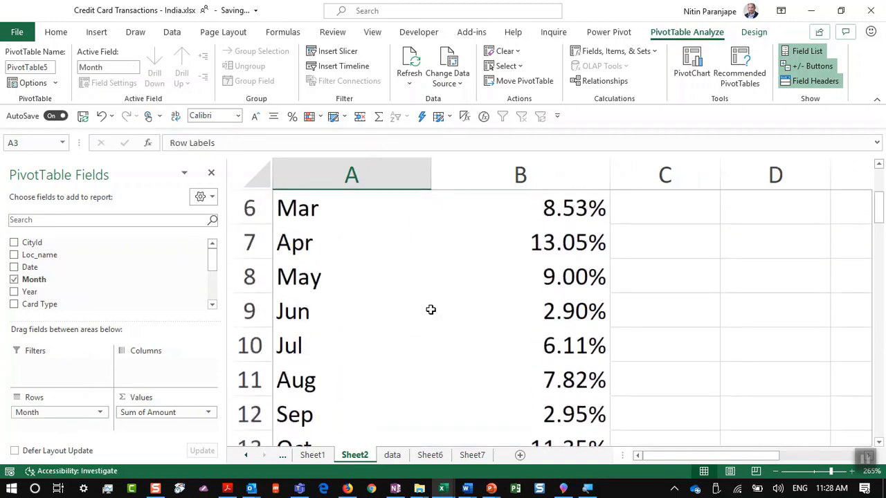
scroll(429, 309, "up", 1)
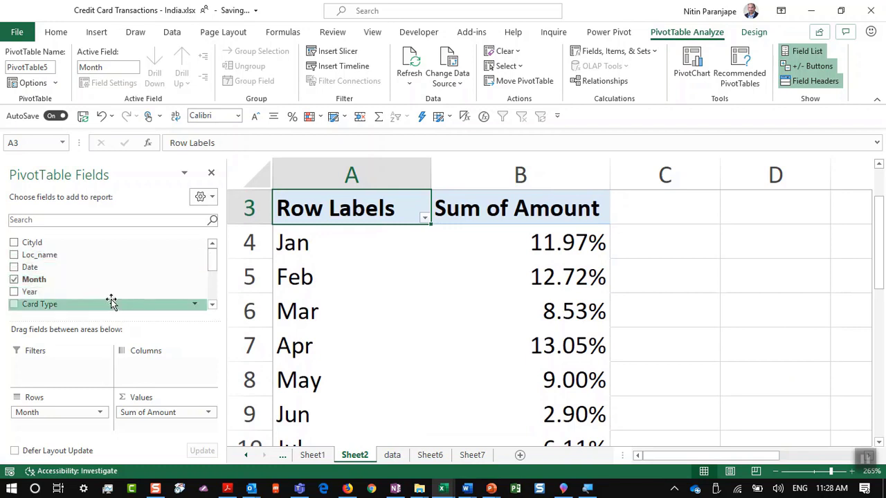
mouse_move(110, 305)
left_mouse_down()
mouse_move(200, 413)
mouse_move(165, 379)
left_mouse_up()
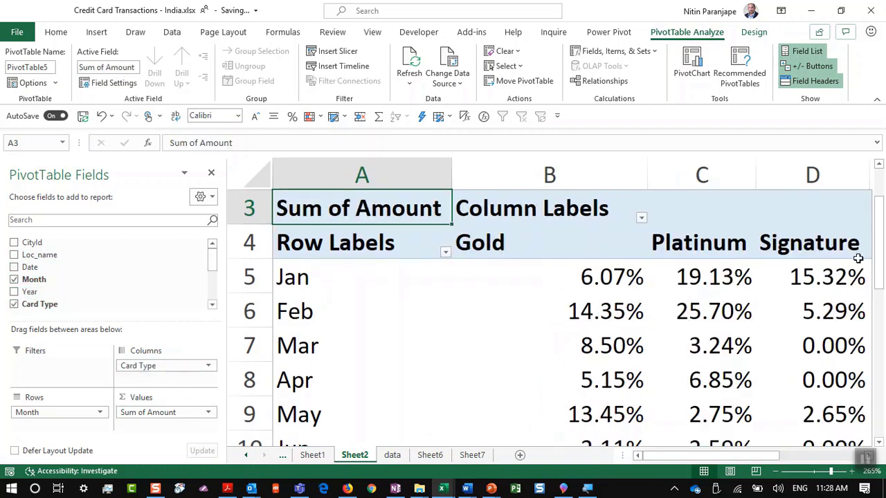
key("ctrl+z")
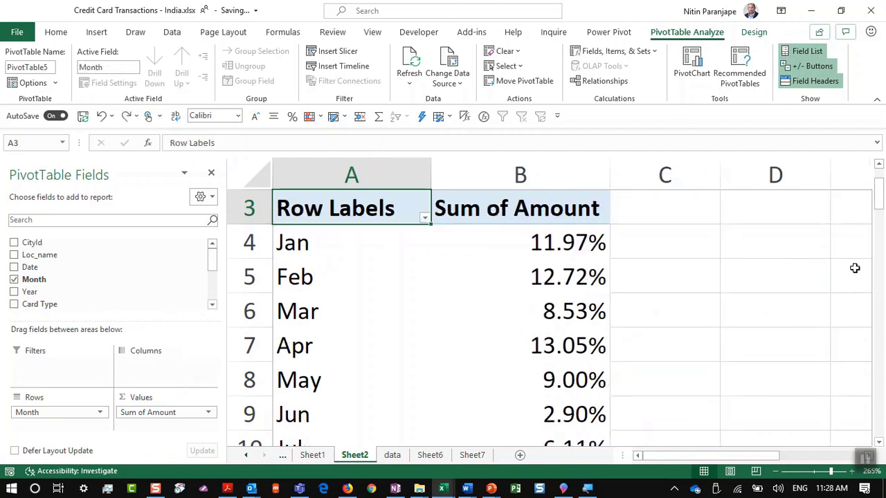
left_click(328, 278)
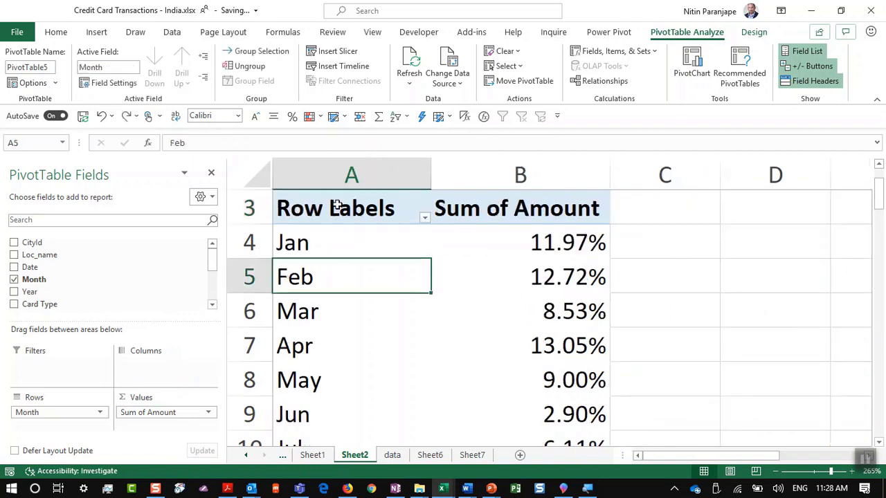
key("alt+Tab")
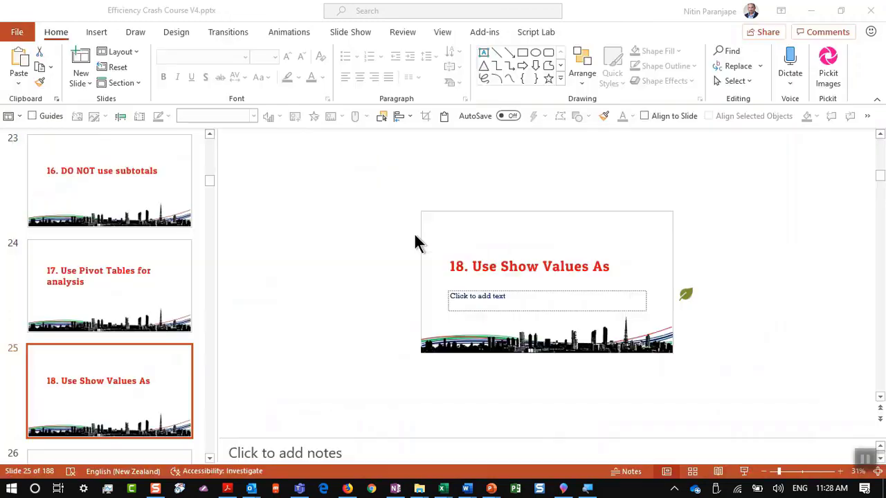
scroll(78, 331, "down", 1)
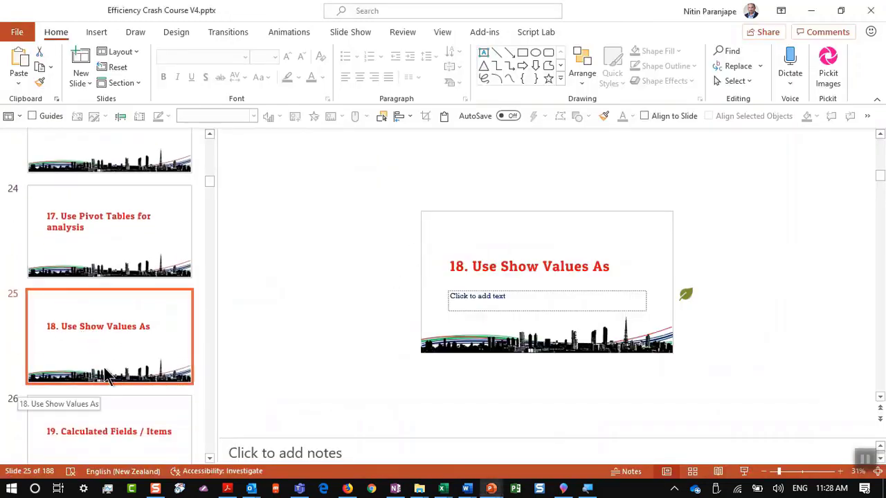
scroll(128, 327, "down", 3)
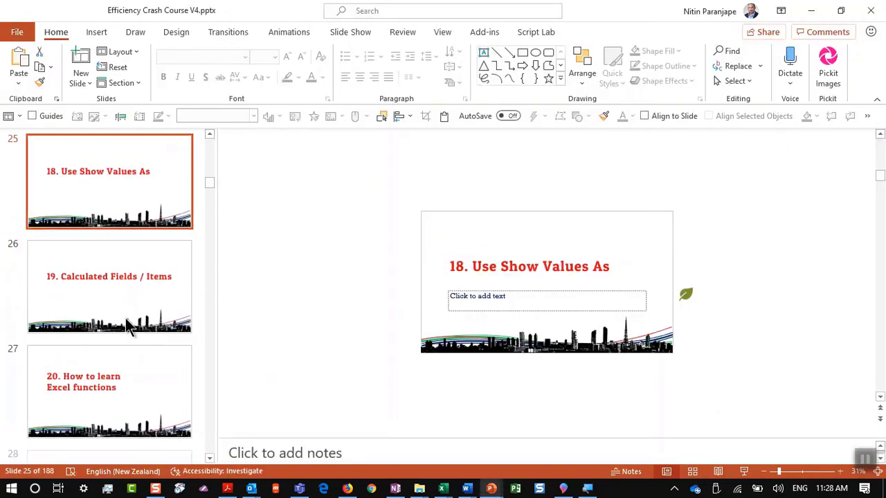
scroll(139, 287, "up", 3)
Show Sum of Amount as % Difference From the previous Month, e.g. Feb 6.24%
key("alt+Tab")
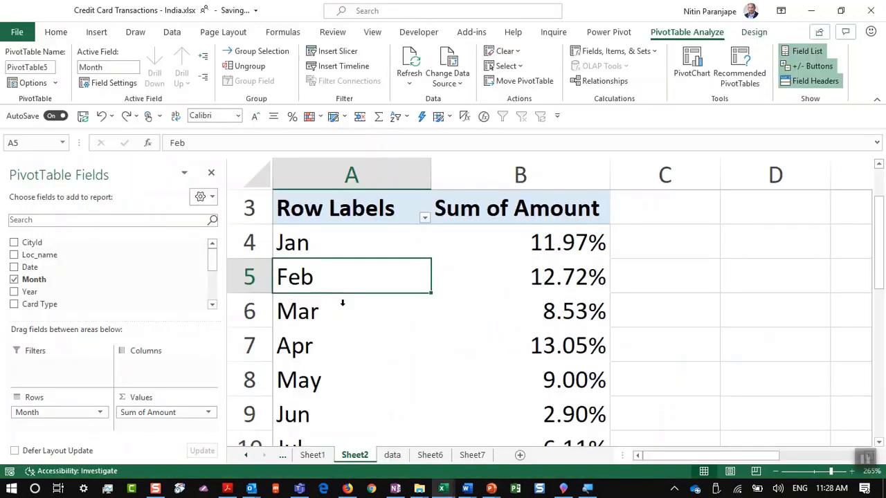
right_click(563, 282)
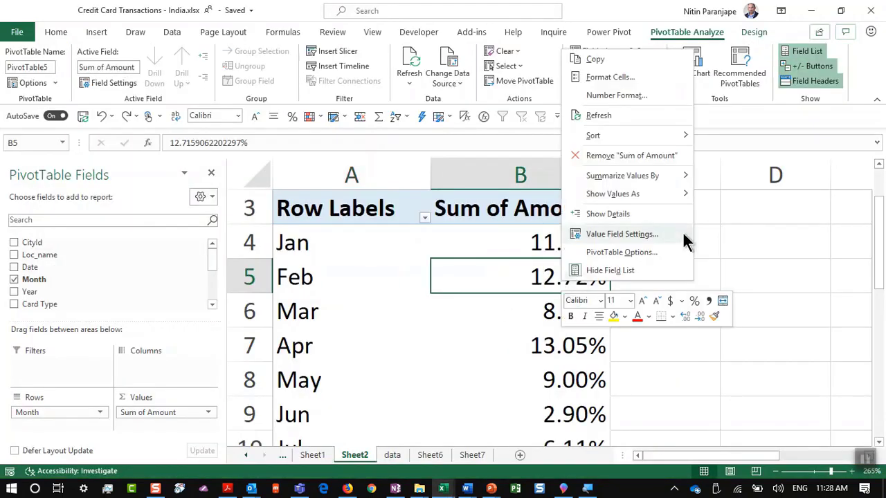
mouse_move(678, 201)
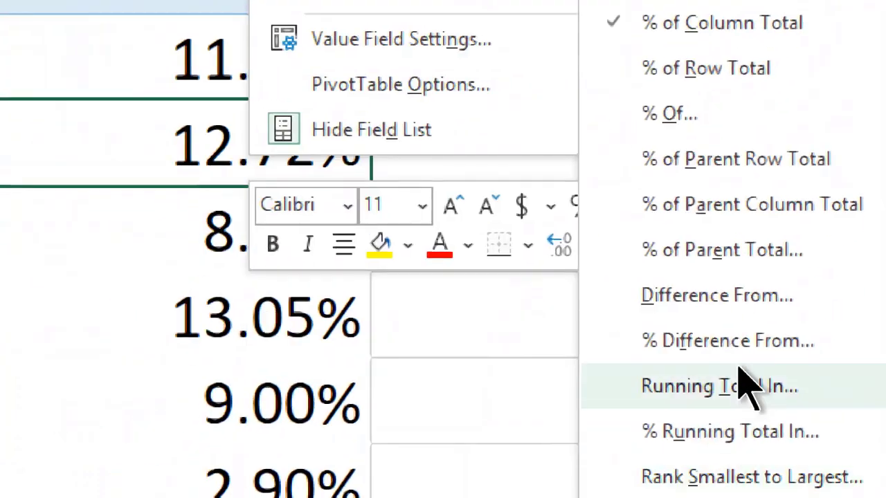
key("Escape")
key("Escape")
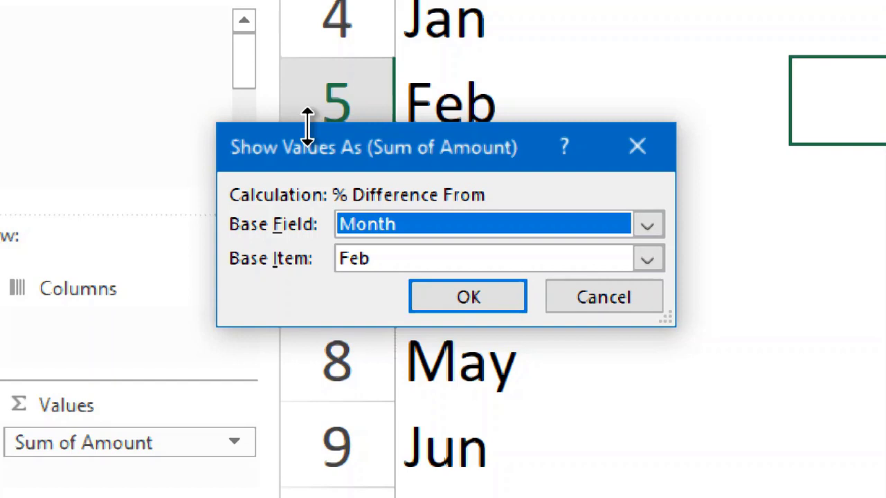
left_click(640, 261)
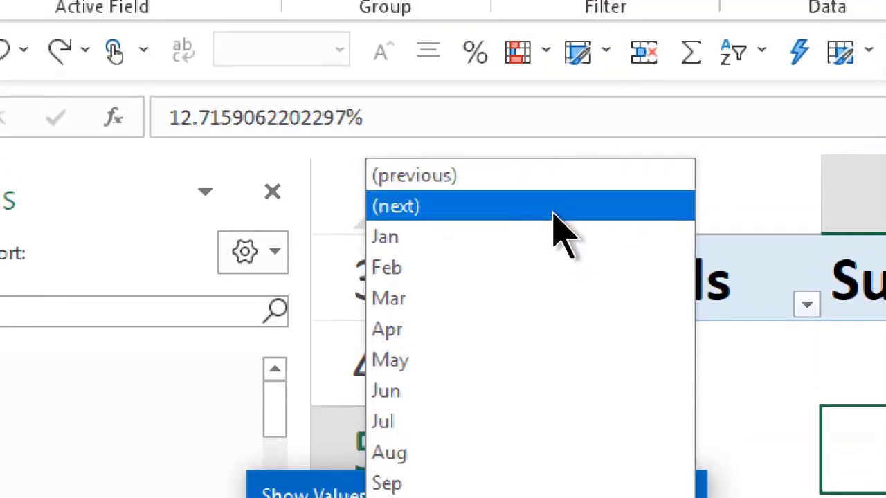
left_click(554, 201)
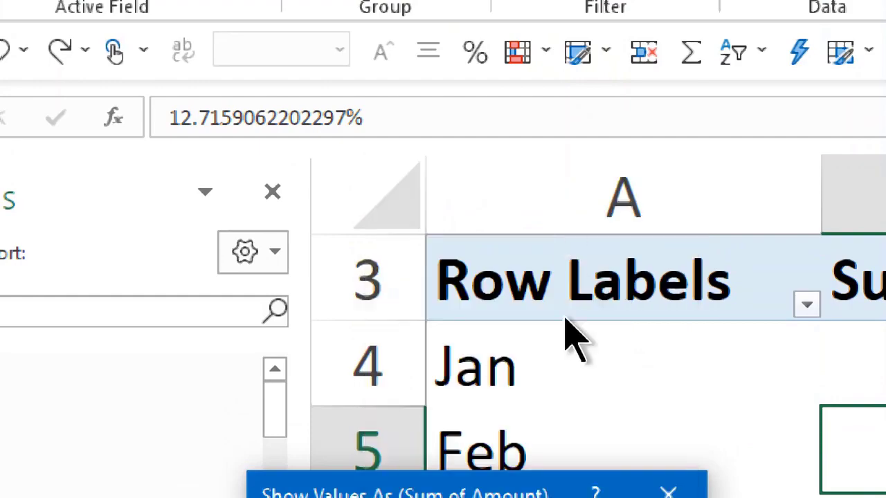
left_click(479, 358)
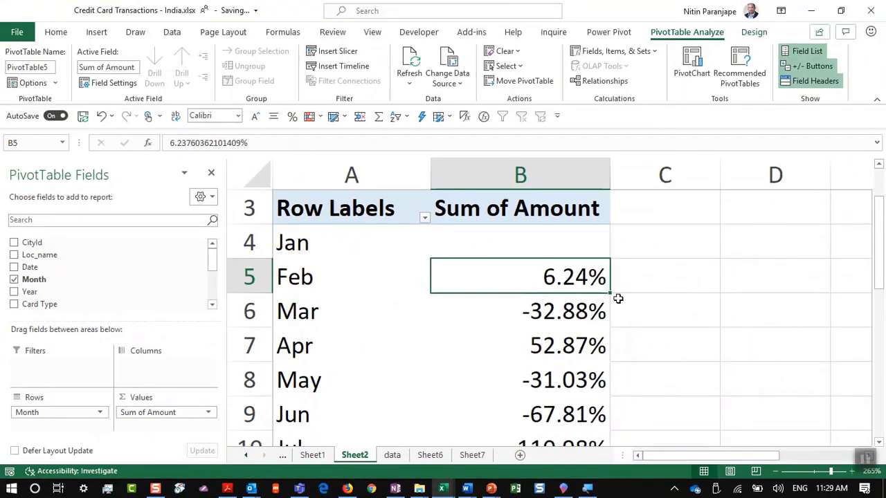
Bring up the Calculated Fields / Items slide, then return to Excel
key("alt+Tab")
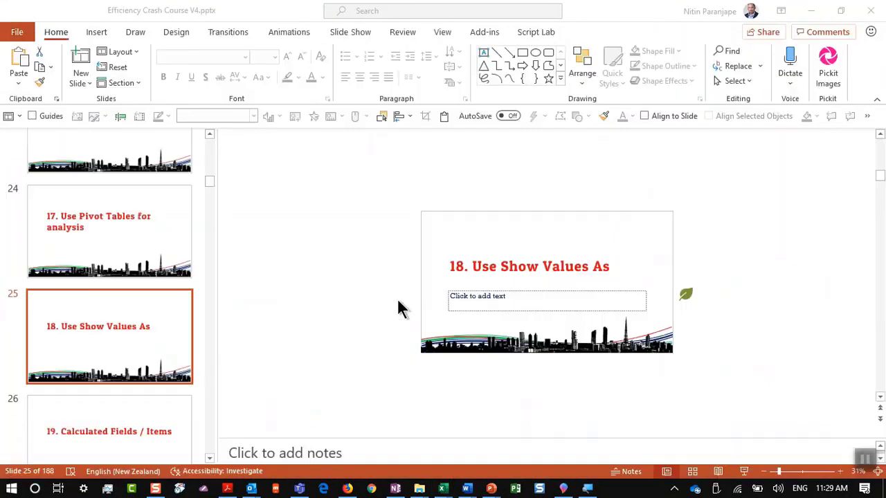
left_click(69, 420)
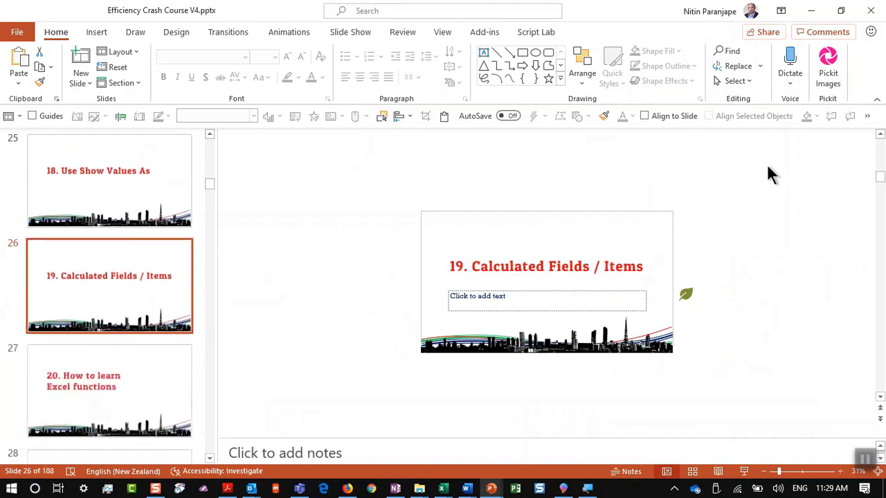
key("alt+Tab")
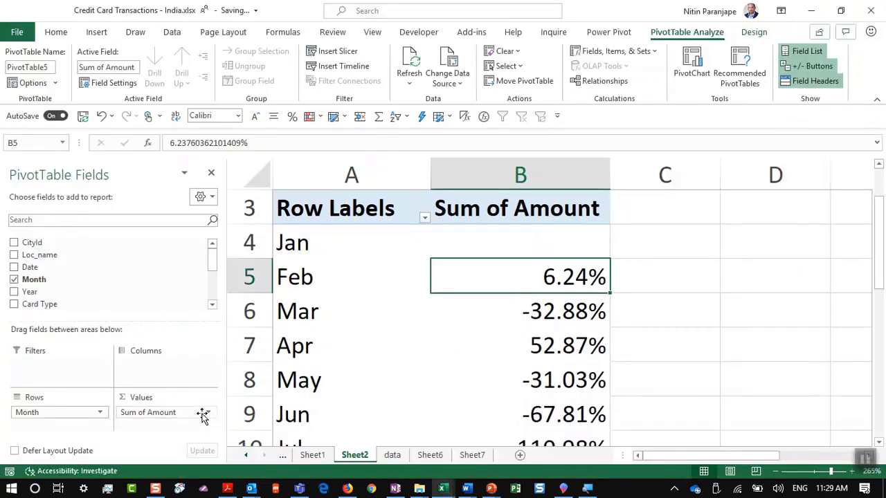
Replace the values with plain Sum of Amount and Sum of Cashback (Jan 39326, 421.19)
left_click_drag(200, 414, 134, 255)
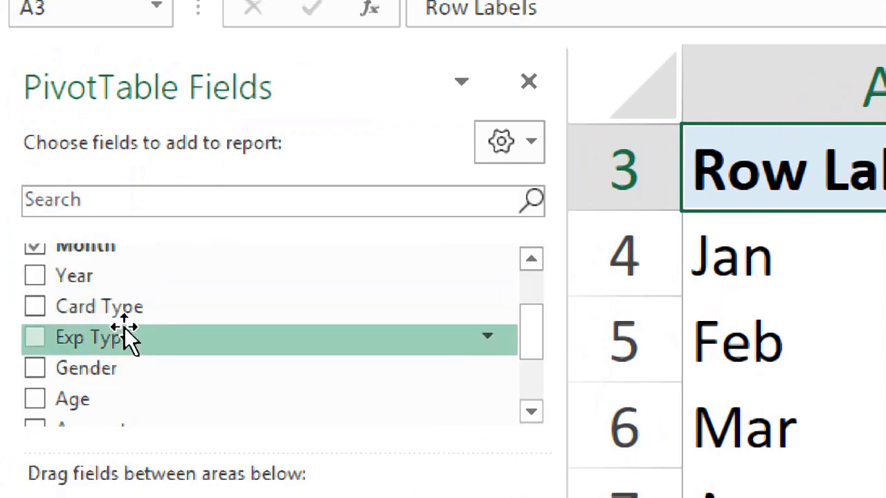
scroll(149, 363, "down", 2)
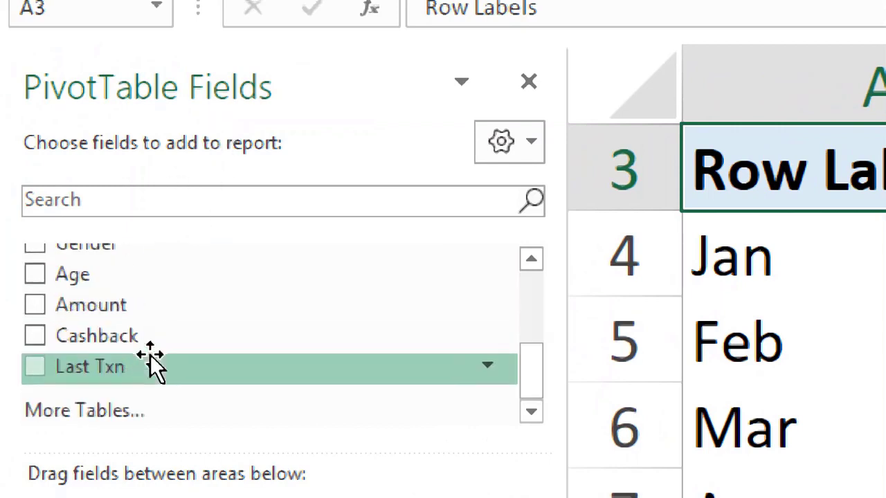
left_click_drag(152, 306, 323, 263)
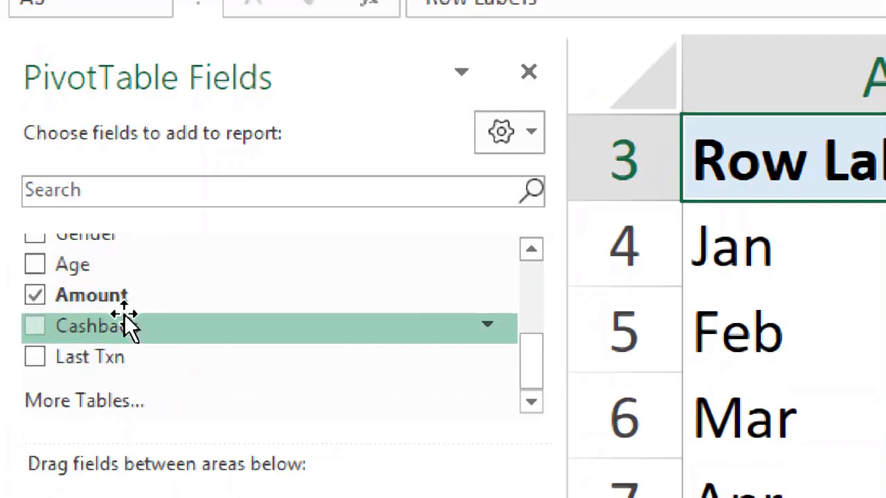
left_click_drag(125, 318, 302, 426)
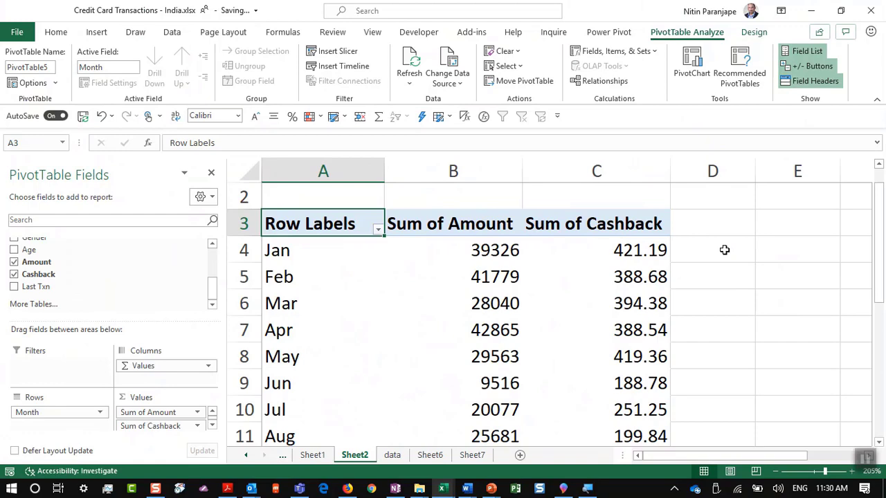
From a pivot value cell, begin a new calculated field named Net
left_click(640, 271)
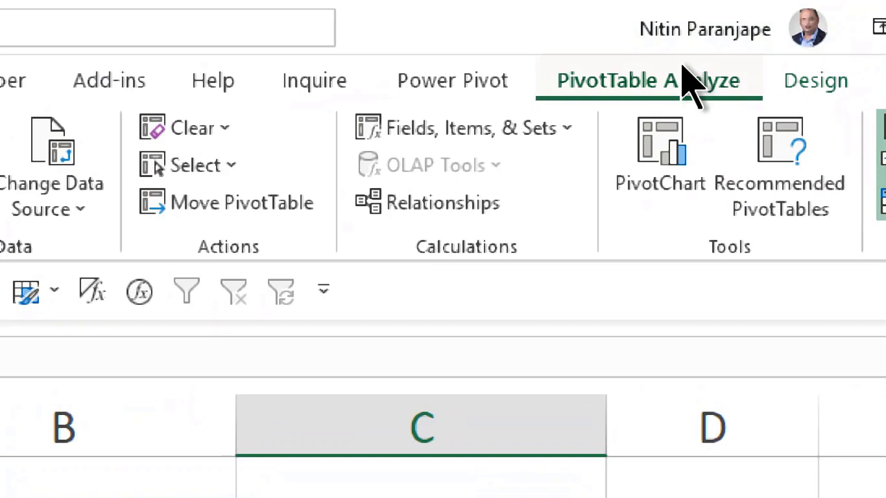
left_click(495, 139)
left_click(487, 193)
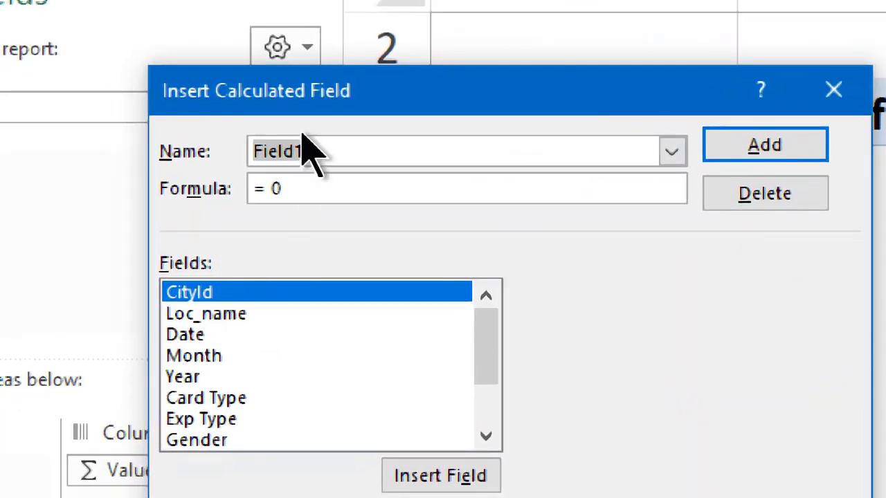
type("D")
key("BackSpace")
type("Net")
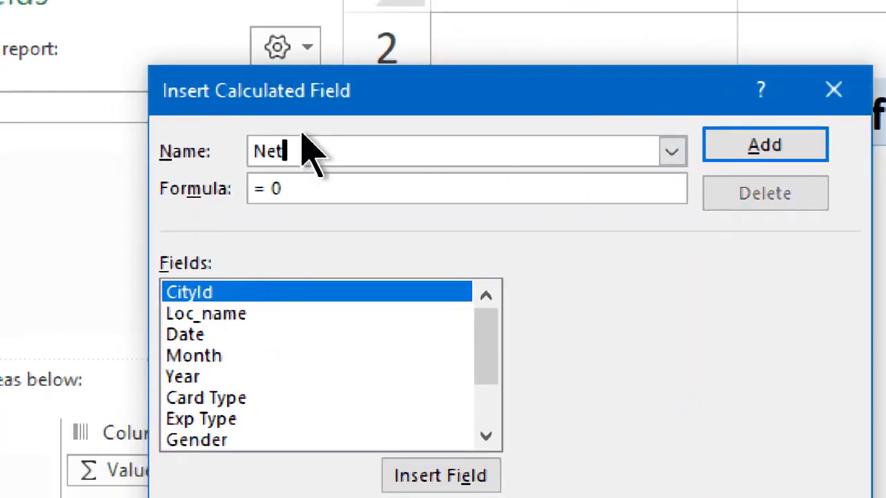
Define Net as Amount minus Cashback and add it to the pivot as Sum of Net
left_click(263, 360)
scroll(264, 364, "down", 2)
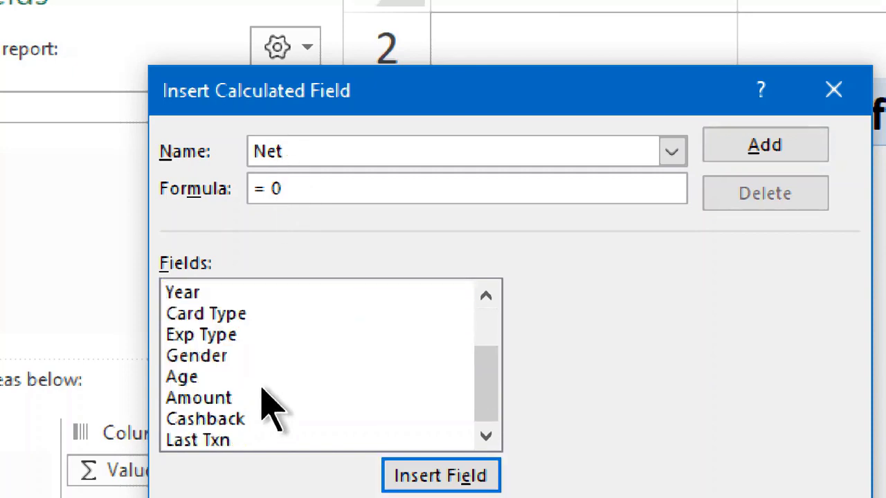
double_click(255, 400)
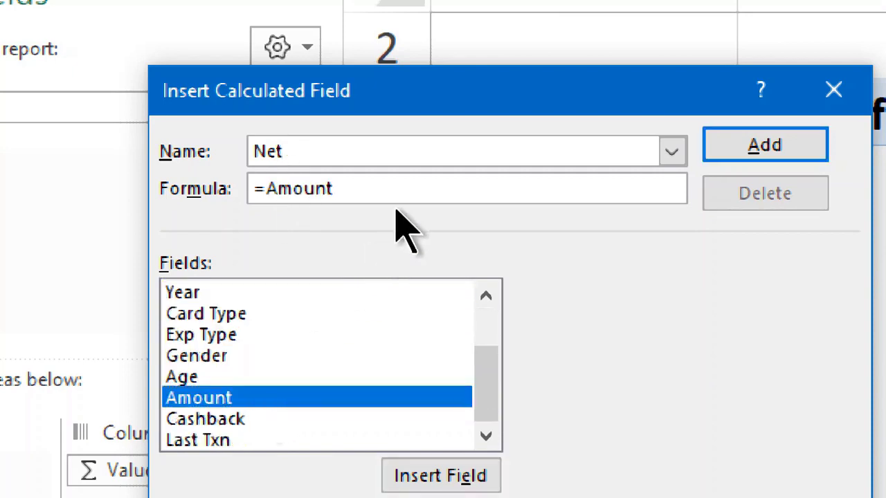
type("-")
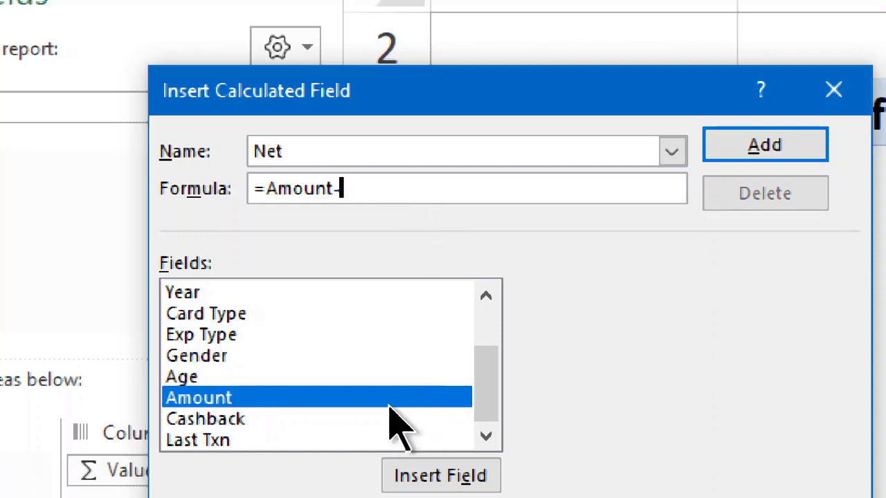
left_click(390, 401)
double_click(371, 419)
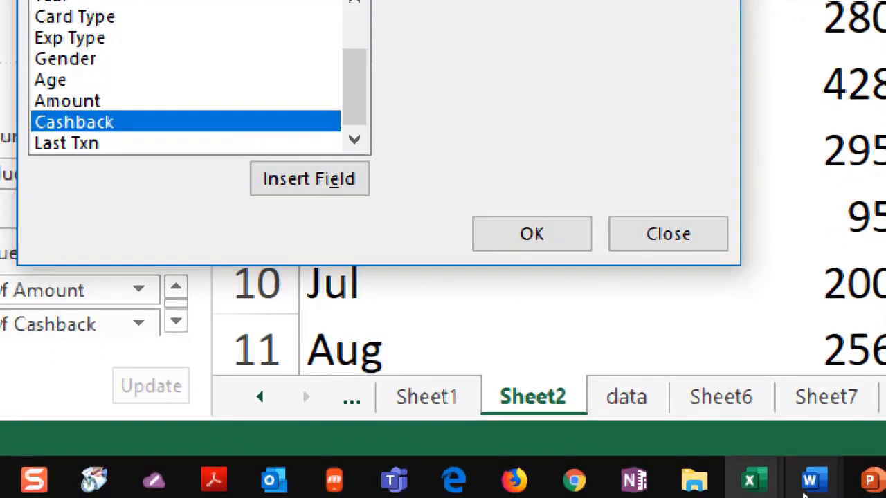
left_click(508, 237)
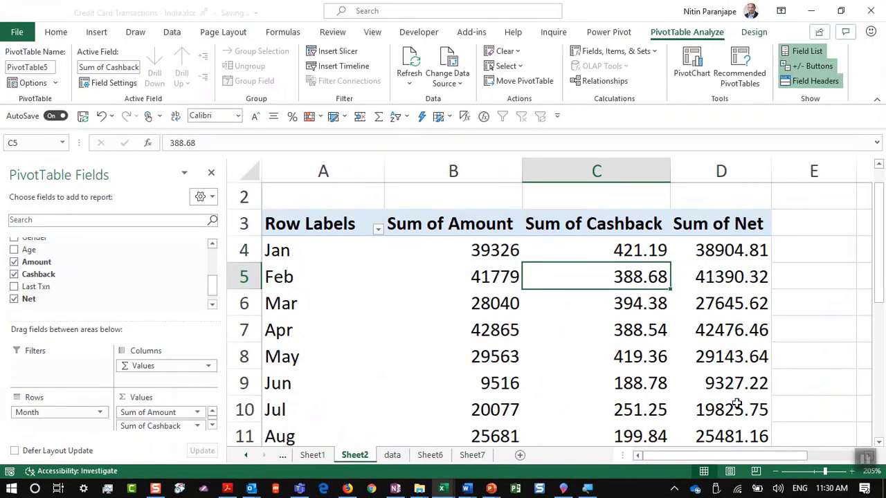
left_click(736, 407)
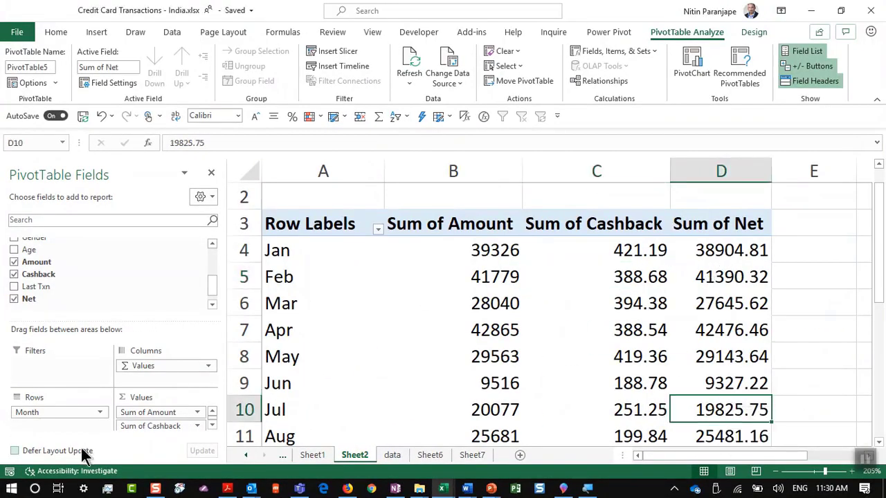
Drop Cashback, Net and Card Type, place Year in Columns and Amount in Values
left_click(152, 412)
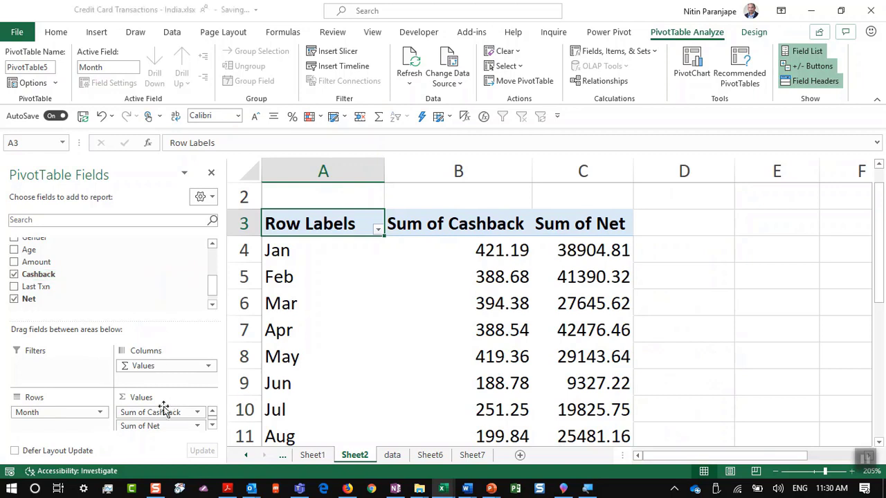
left_click_drag(168, 413, 339, 274)
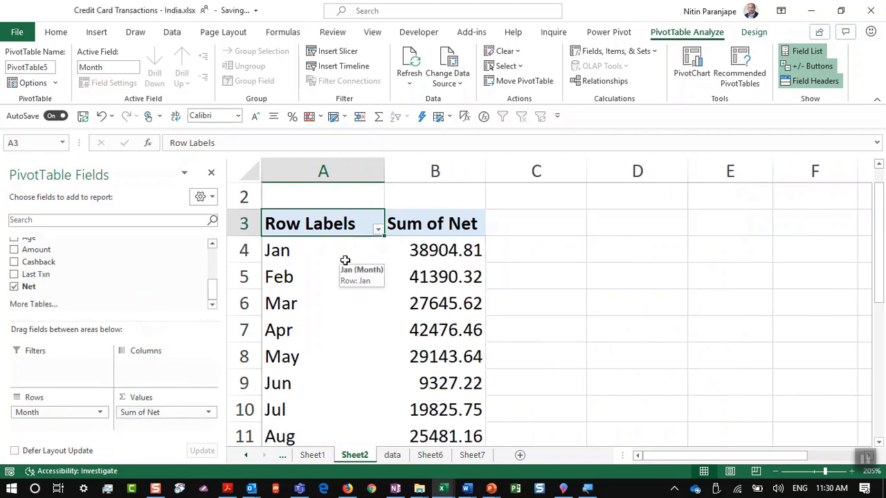
left_click_drag(148, 413, 109, 263)
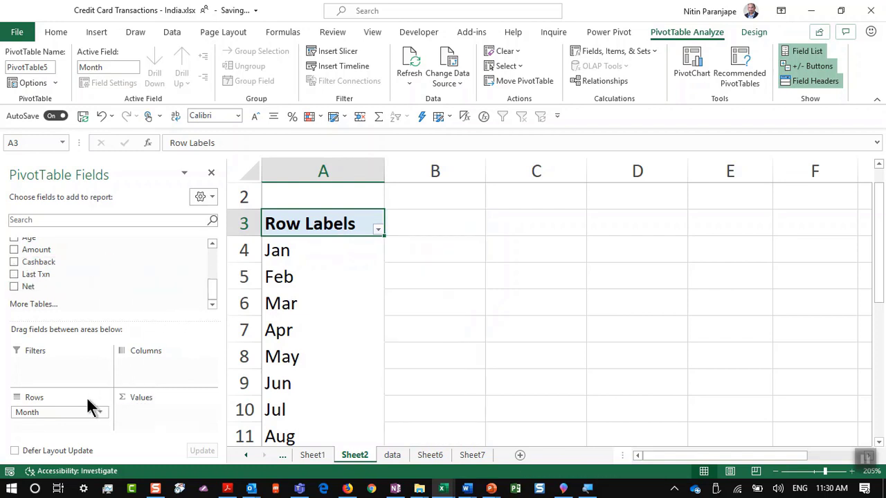
mouse_move(81, 413)
left_mouse_down()
mouse_move(90, 409)
mouse_move(90, 251)
mouse_move(85, 296)
mouse_move(82, 273)
mouse_move(90, 306)
mouse_move(151, 367)
left_mouse_up()
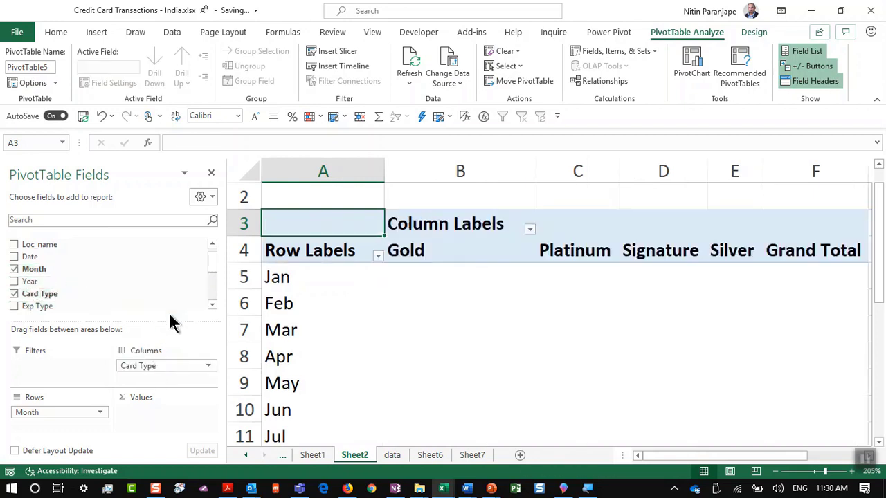
left_click(14, 294)
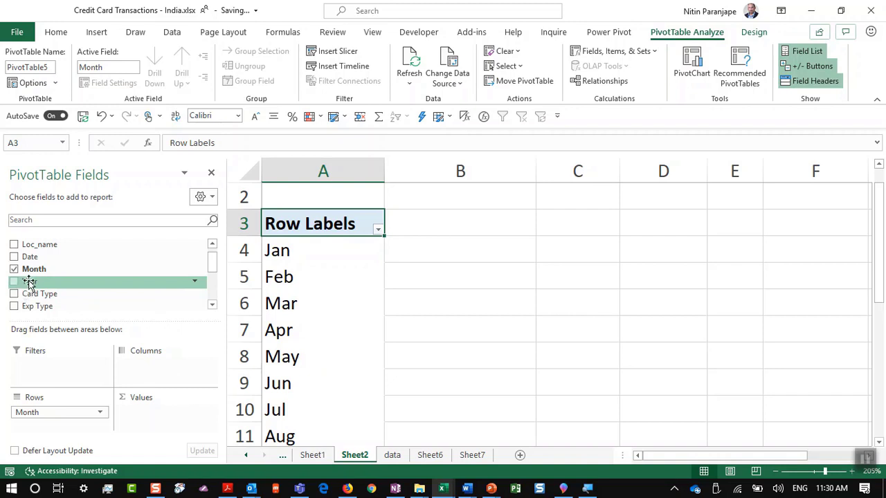
left_click_drag(28, 282, 155, 375)
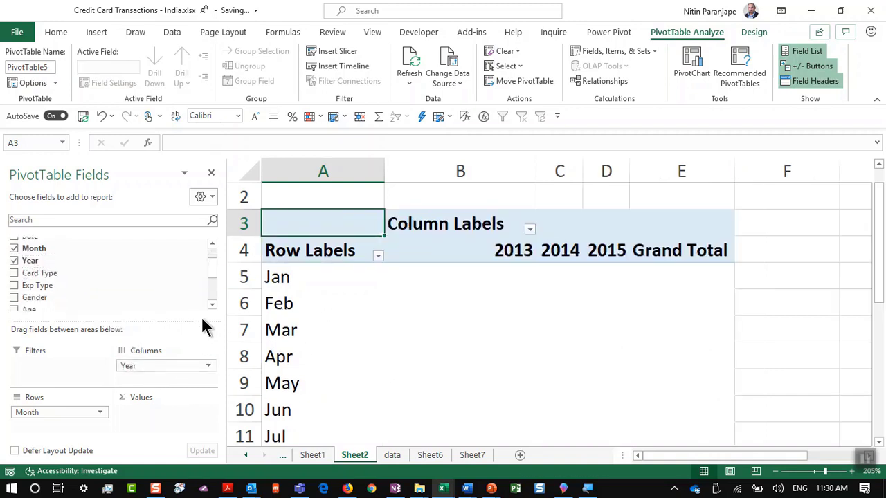
scroll(62, 293, "down", 2)
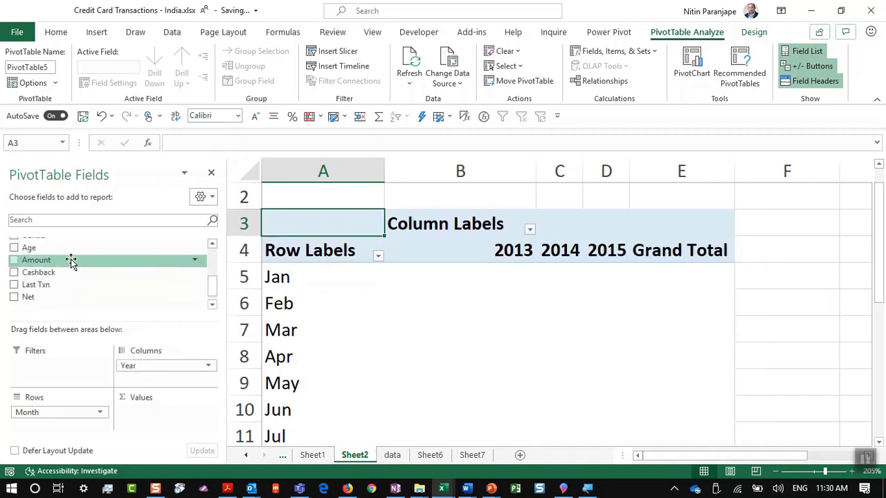
left_click_drag(71, 260, 146, 419)
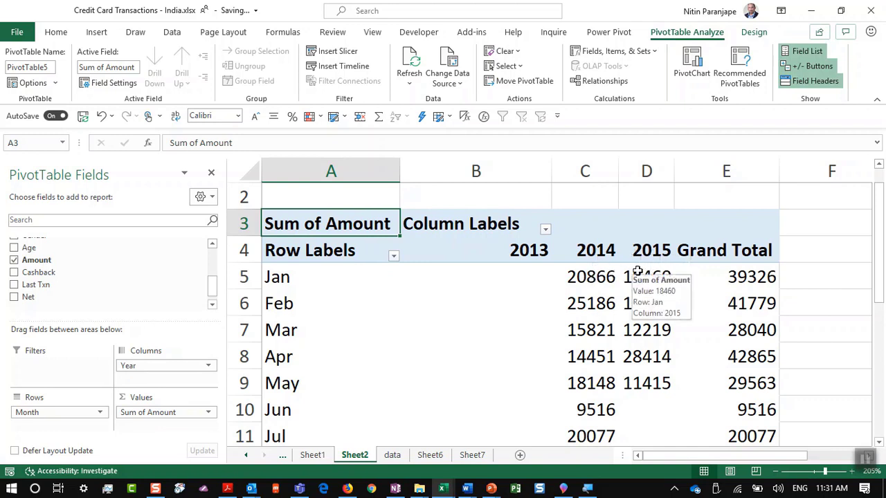
Set the pivot's report layout to Show in Tabular Form
left_click(445, 249)
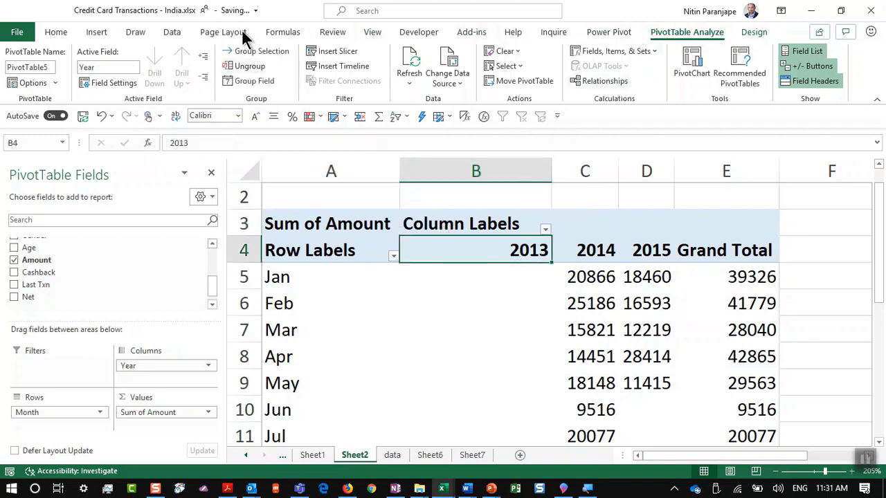
left_click(764, 32)
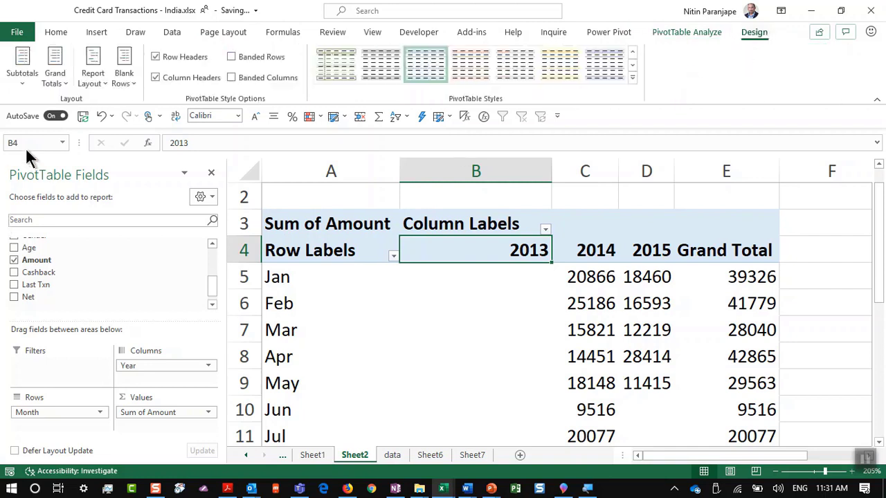
left_click(23, 77)
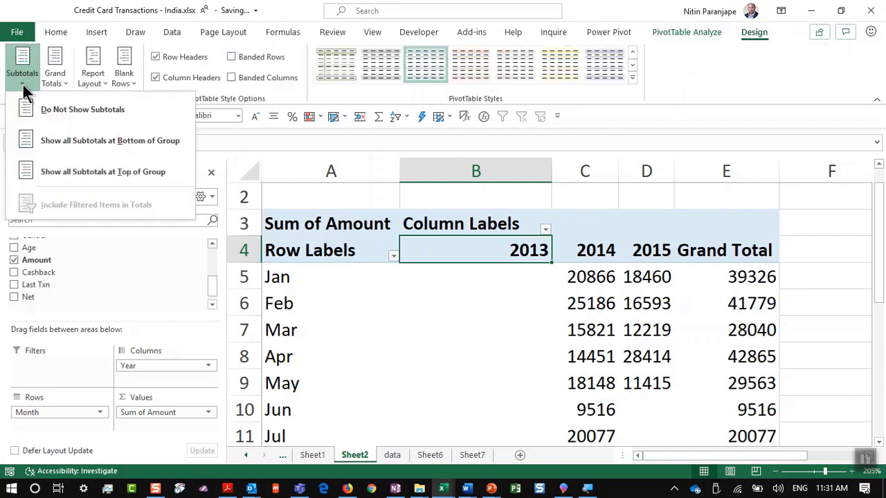
left_click(85, 81)
left_click(143, 165)
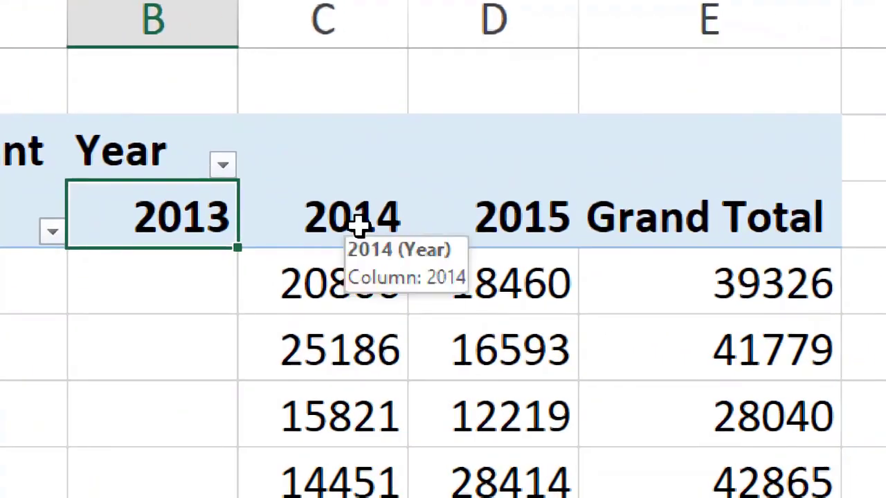
Try dragging the 2014 column after 2015, then reselect the 2014 header
left_click(356, 223)
left_click_drag(405, 247, 485, 228)
left_click(375, 224)
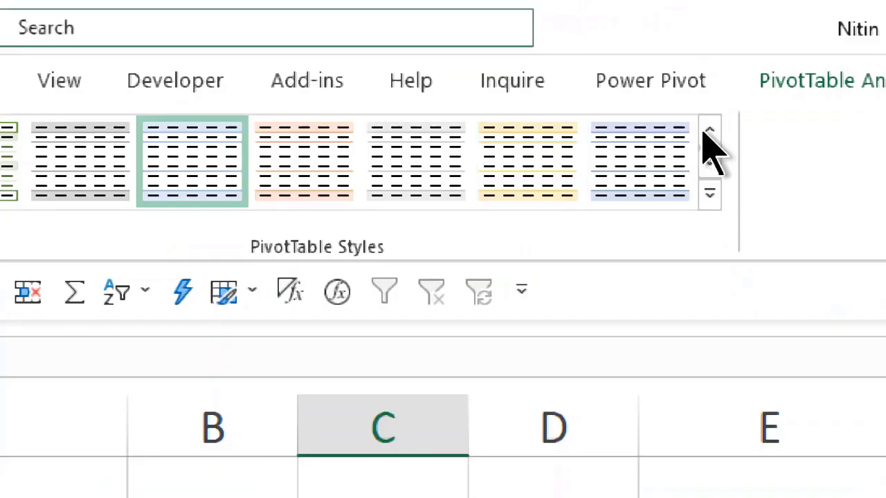
Look through the Fields, Items & Sets options and select the 2014 year header
left_click(824, 81)
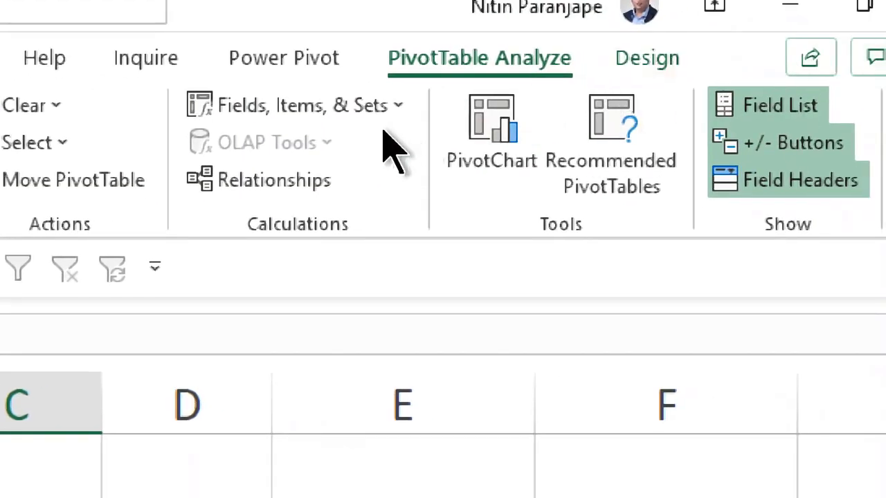
left_click(384, 107)
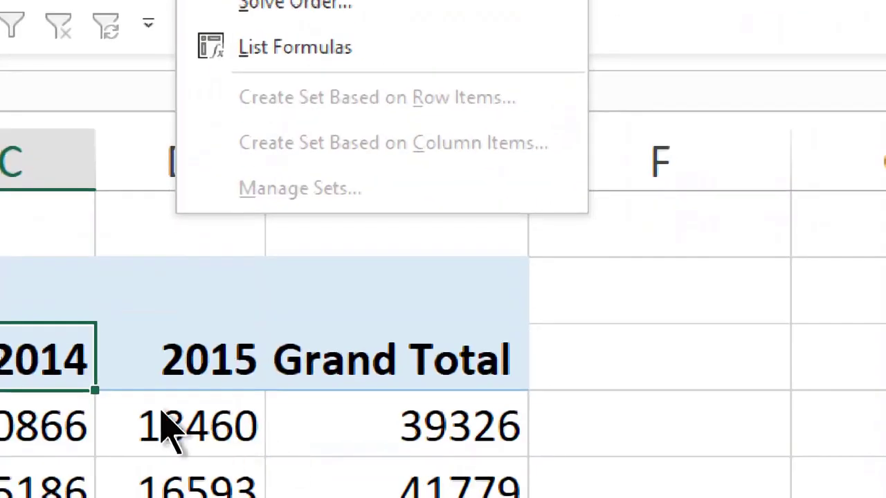
left_click(163, 433)
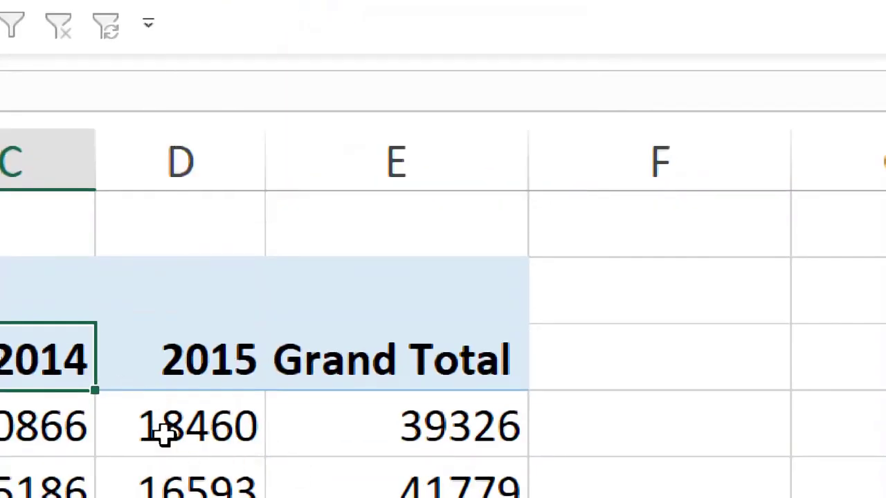
left_click(162, 432)
left_click(253, 125)
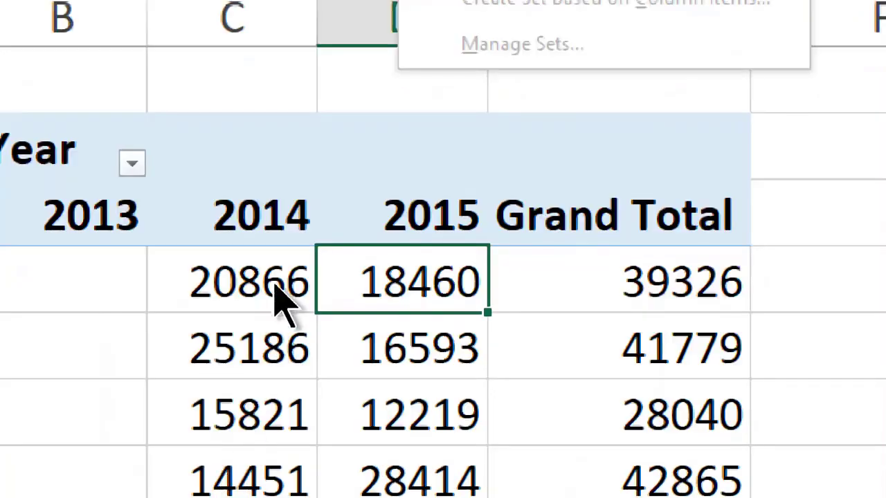
left_click(255, 174)
left_click(243, 220)
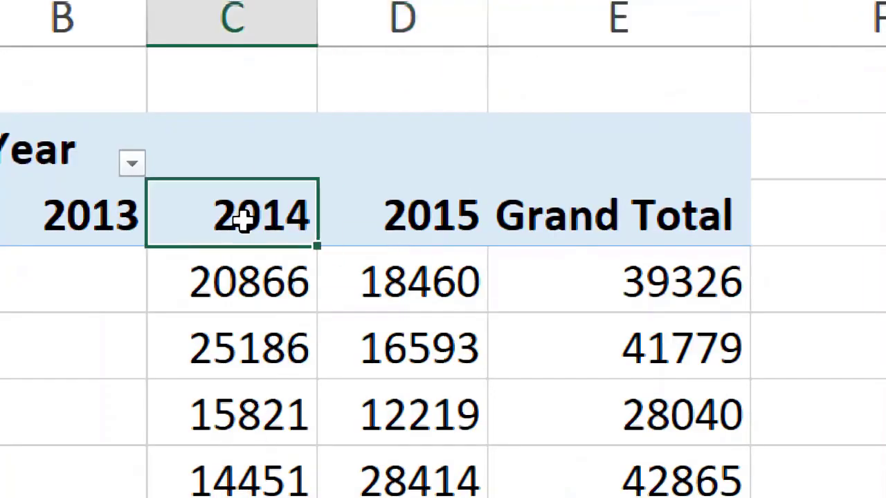
Add a Year calculated item named Ratio with formula '2014'/'2015'
left_click(352, 127)
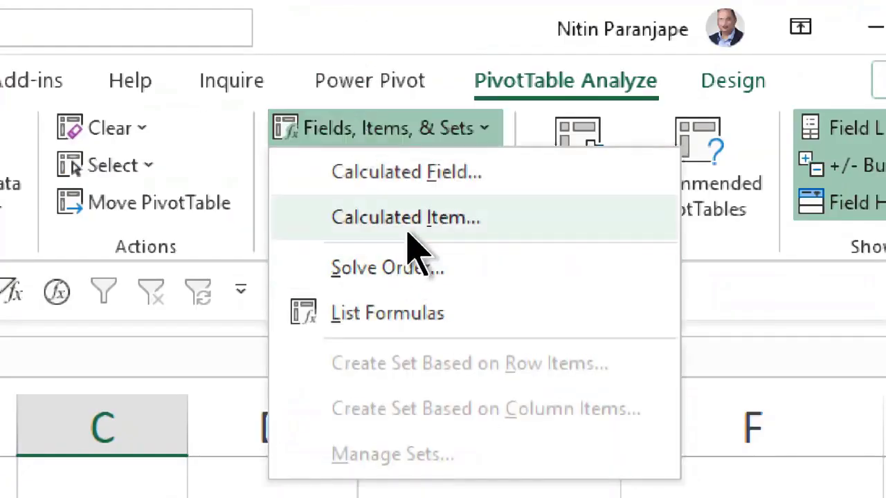
left_click(408, 236)
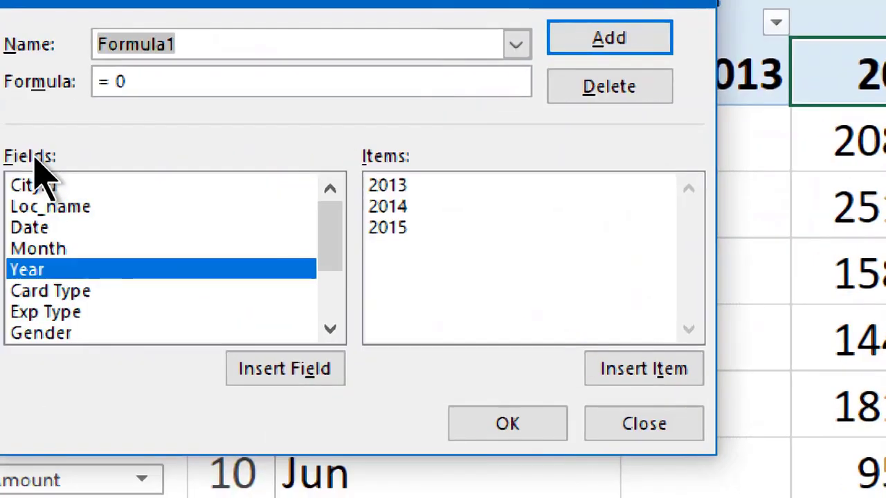
type("Ratio")
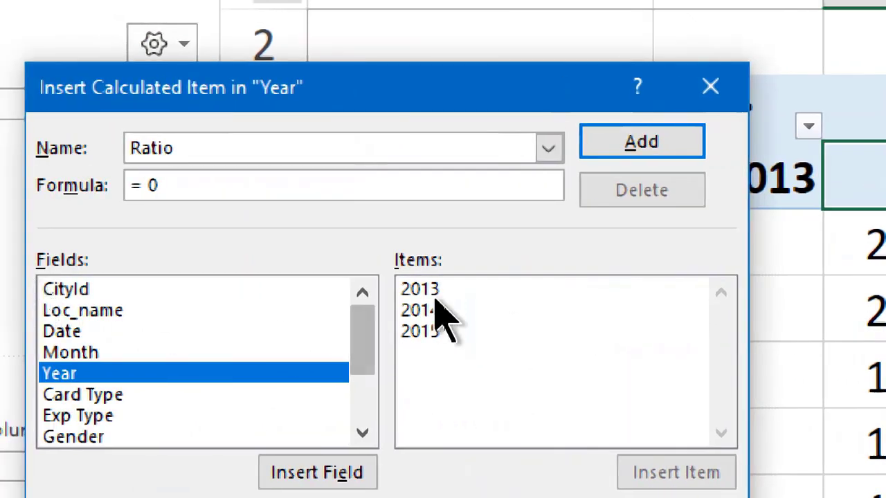
left_click(448, 295)
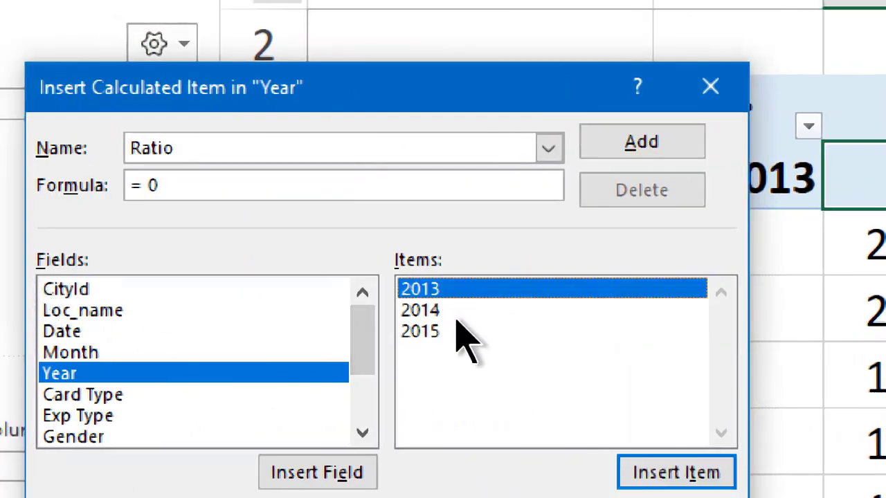
left_click(458, 317)
double_click(457, 316)
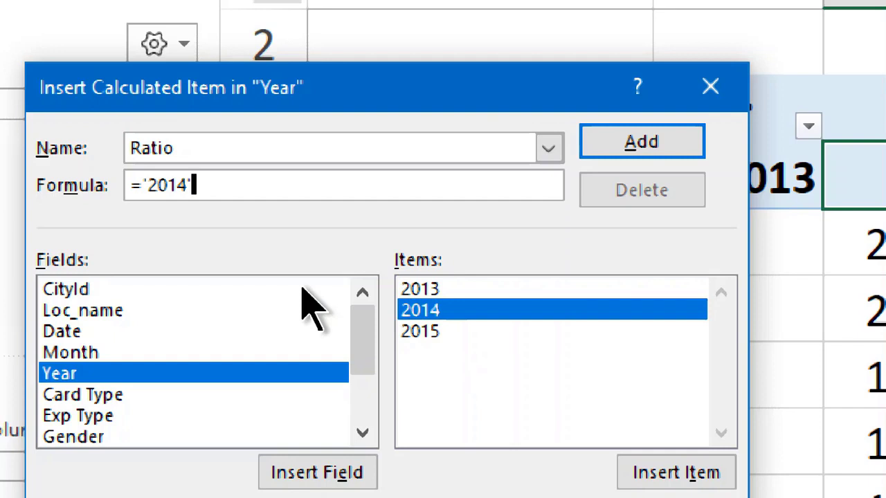
type("/")
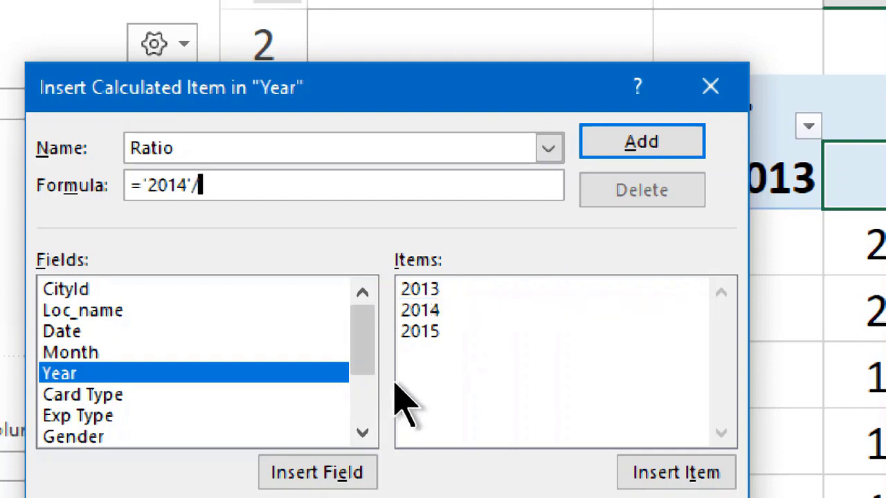
left_click(436, 332)
double_click(445, 331)
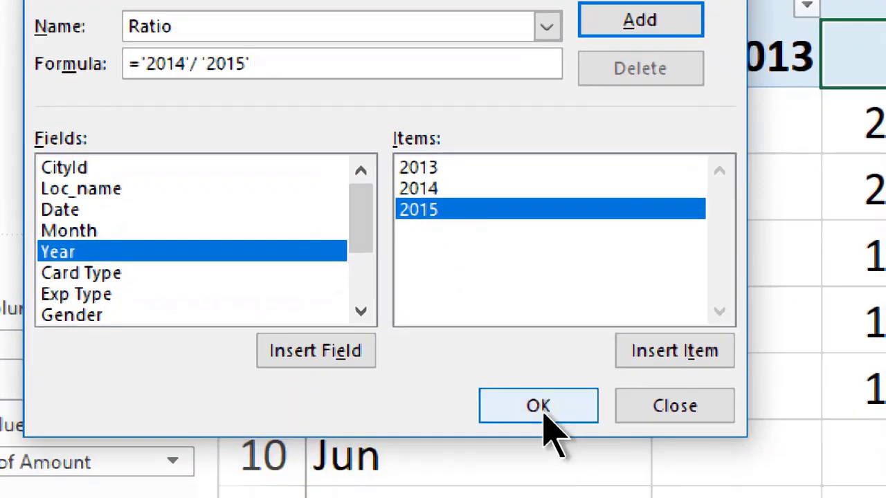
left_click(540, 408)
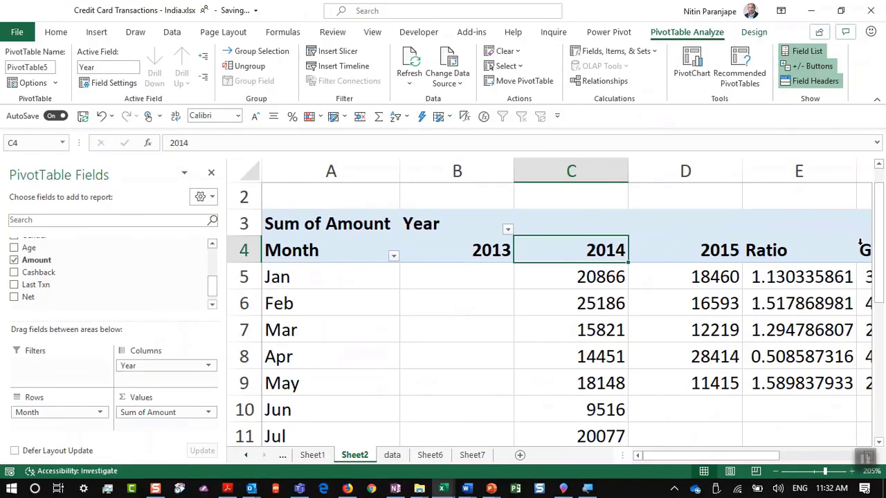
key("alt+Tab")
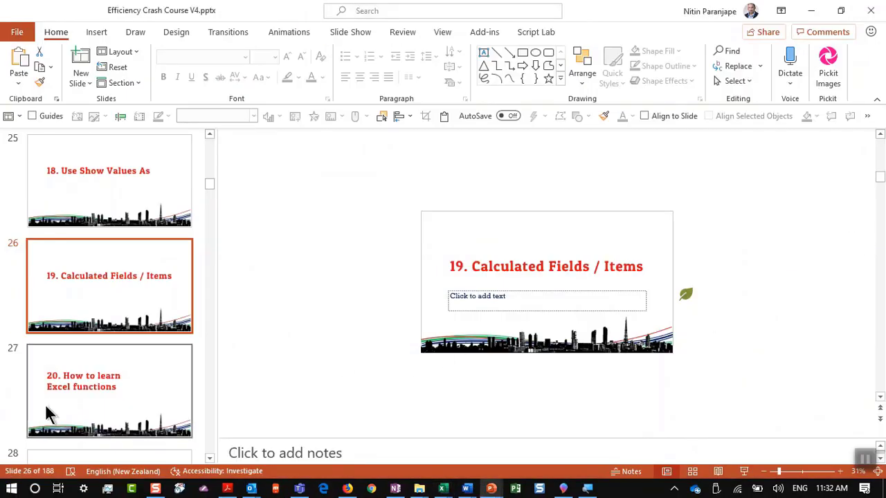
Show slide 27, '20. How to learn Excel functions', then return to the Excel workbook
left_click(54, 404)
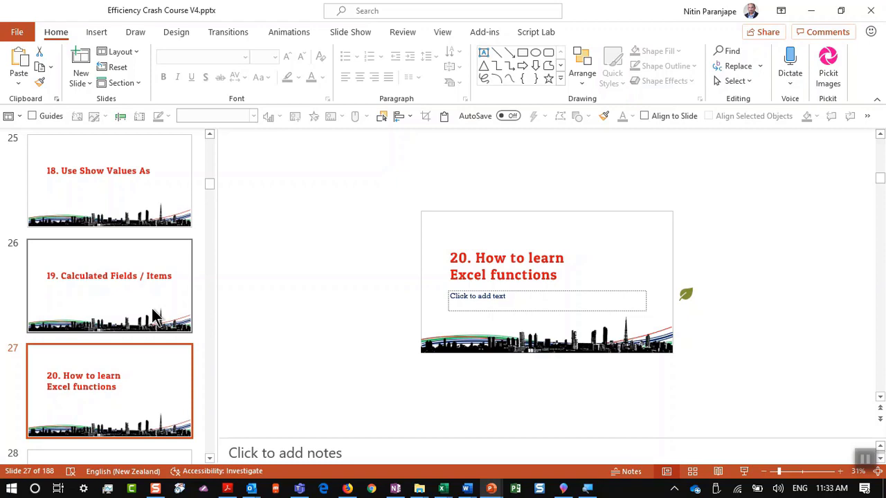
key("alt+Tab")
key("alt+Tab")
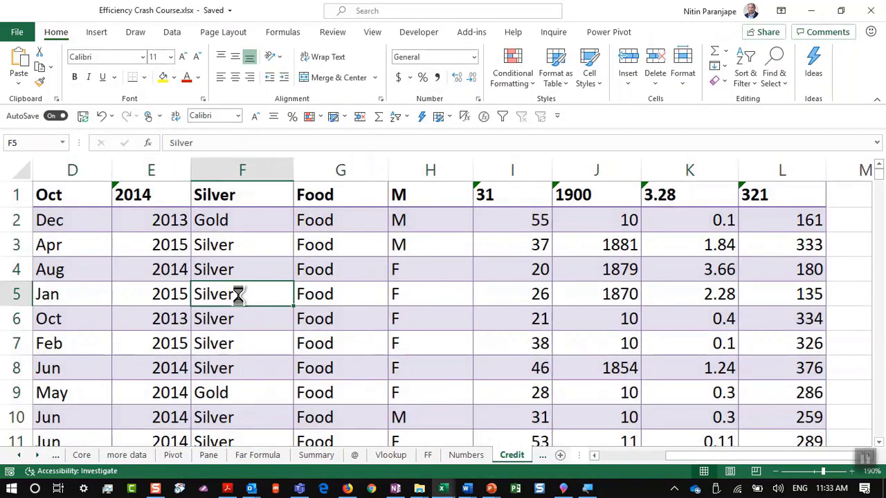
Create a new blank workbook and select cell B2
key("ctrl+n")
scroll(211, 233, "up", 12, "ctrl")
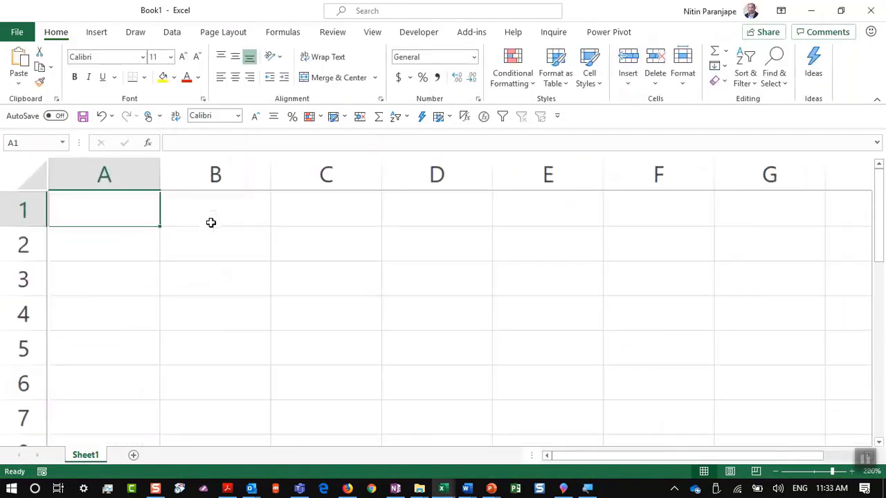
left_click(209, 239)
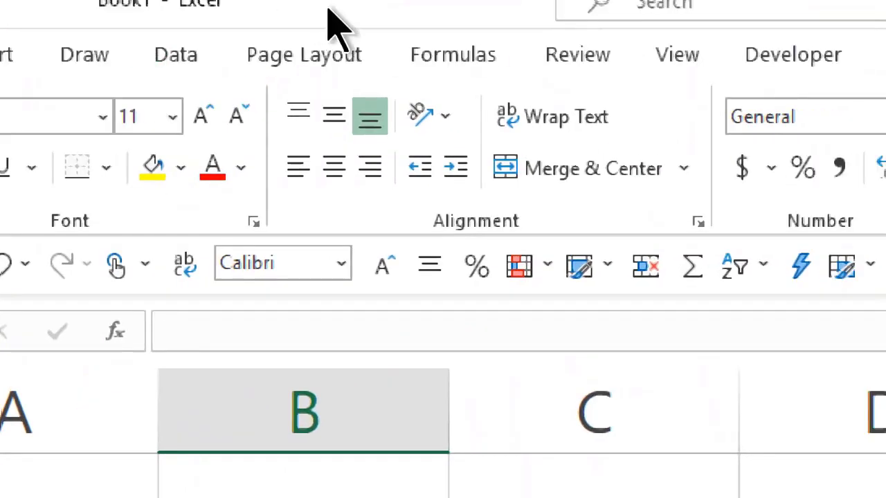
Open Insert Function and filter its list to the Financial category
left_click(444, 57)
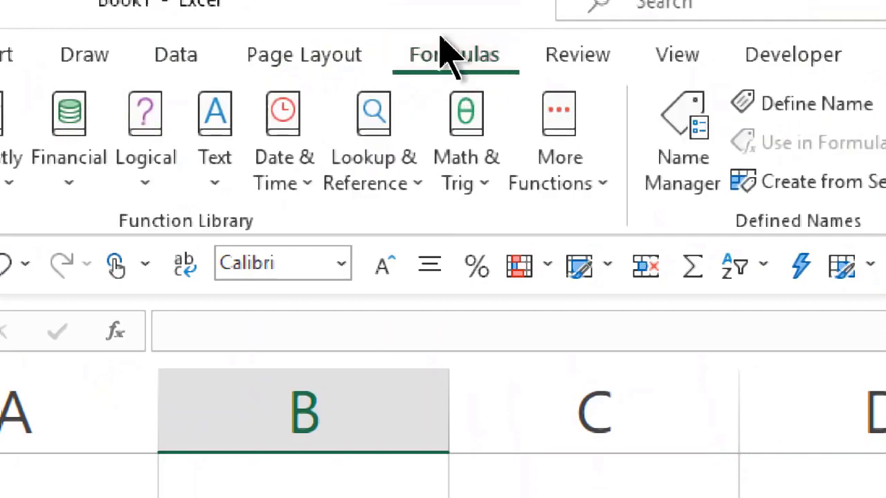
left_click(28, 184)
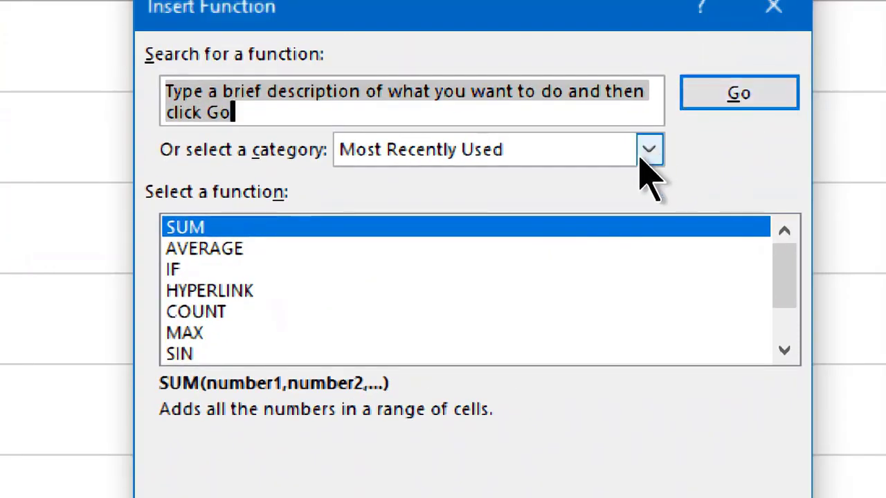
left_click(640, 157)
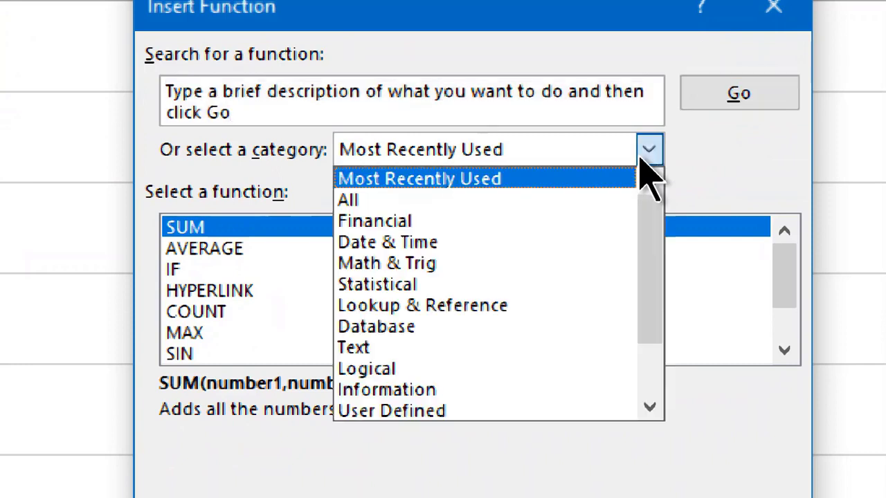
left_click(546, 207)
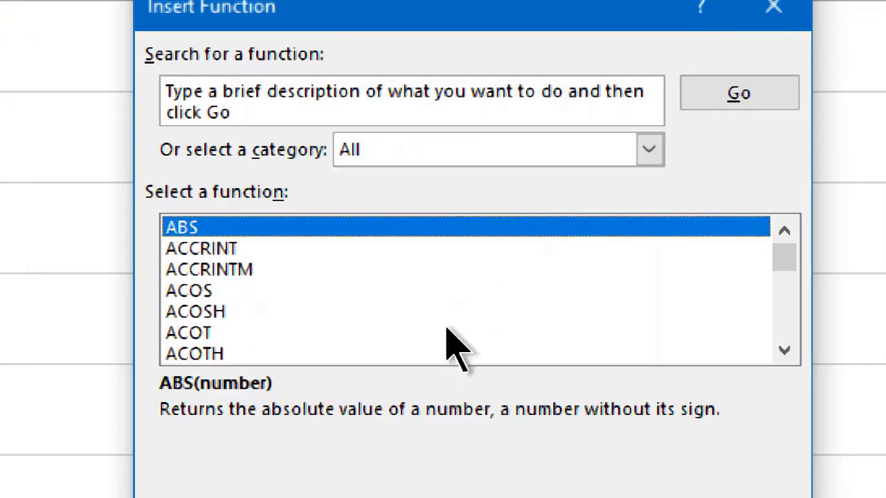
left_click(574, 161)
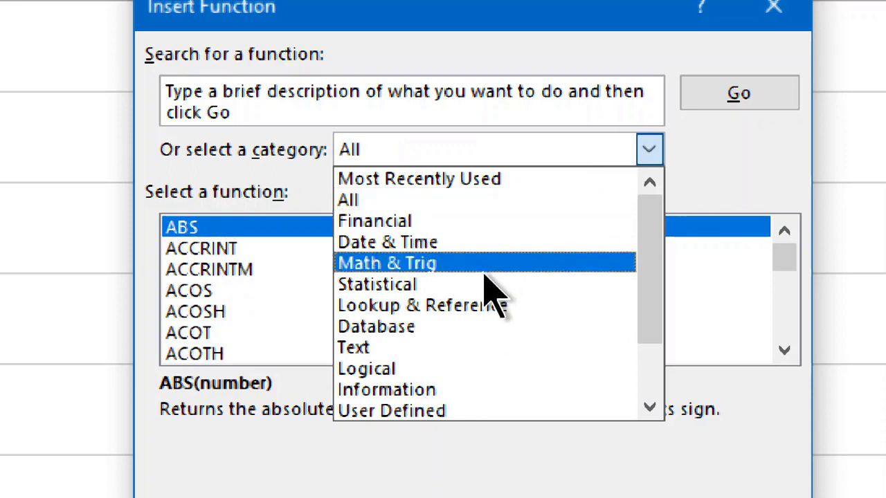
scroll(488, 294, "down", 1)
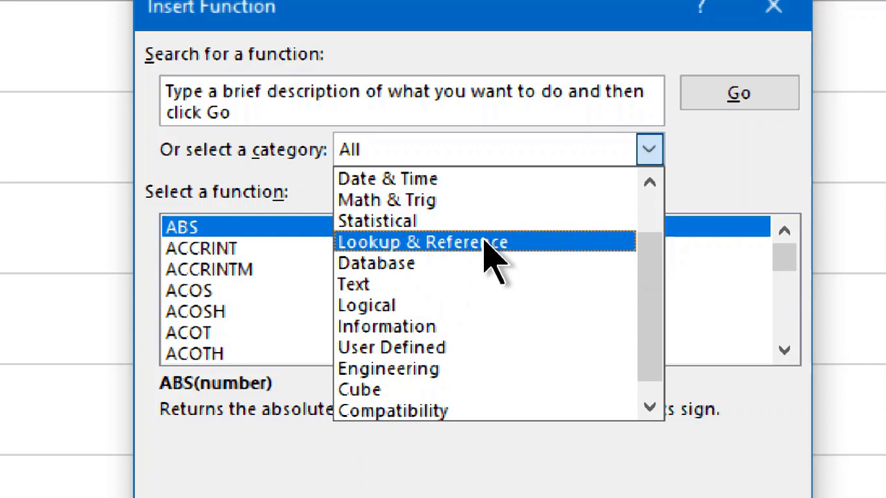
scroll(478, 236, "up", 1)
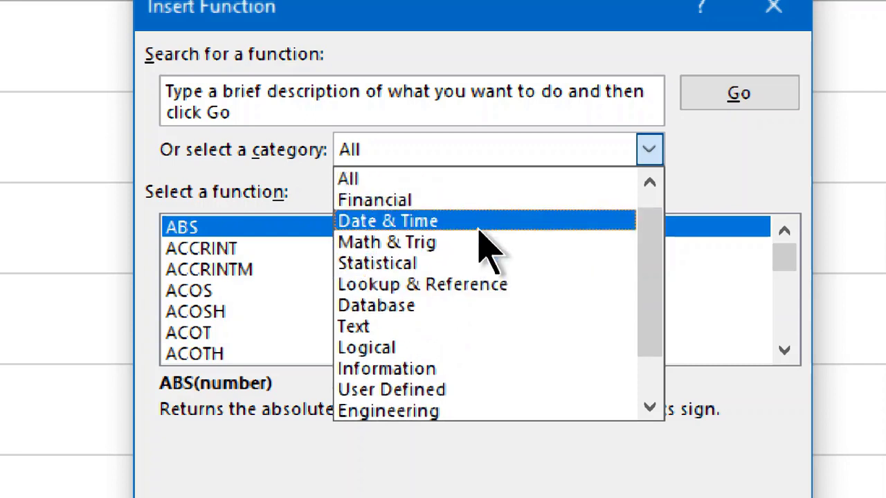
left_click(466, 200)
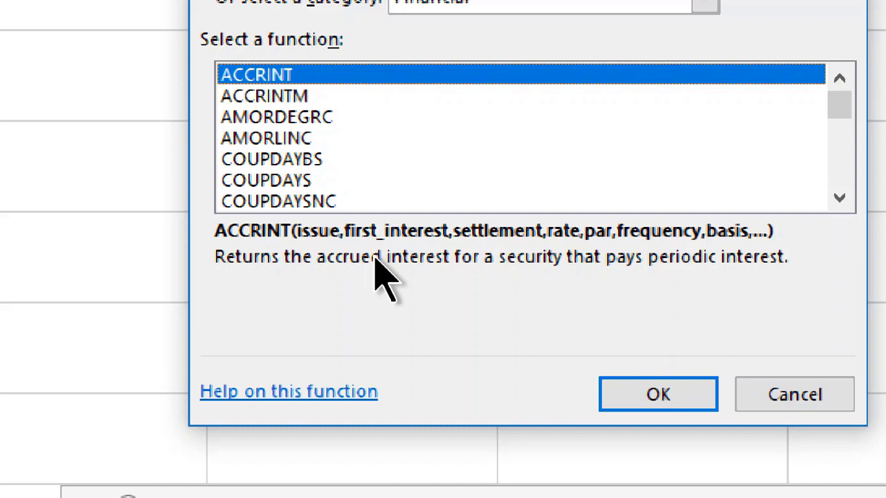
Choose NPV from the Financial list, open its Function Arguments, and launch its help
left_click(356, 181)
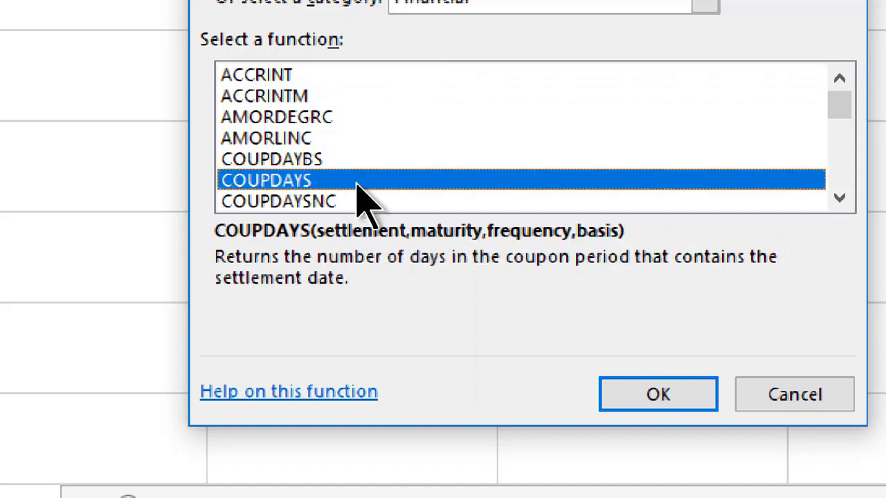
key("n")
key("Down")
key("Down")
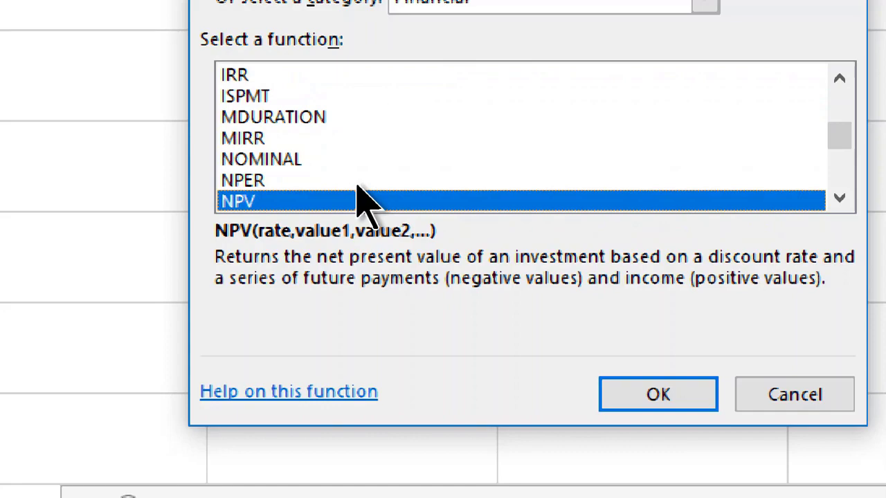
left_click(665, 404)
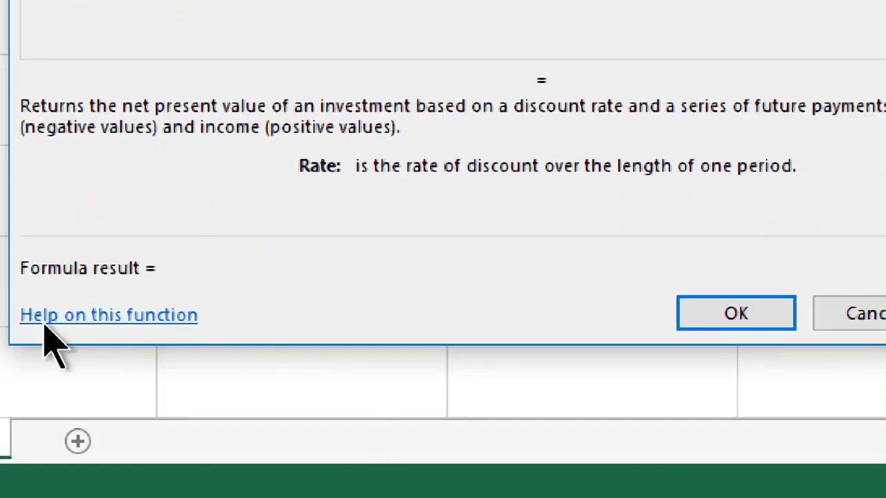
left_click(113, 497)
Open the NPV help article maximized at 150% zoom and scroll to Example 2
left_click(71, 317)
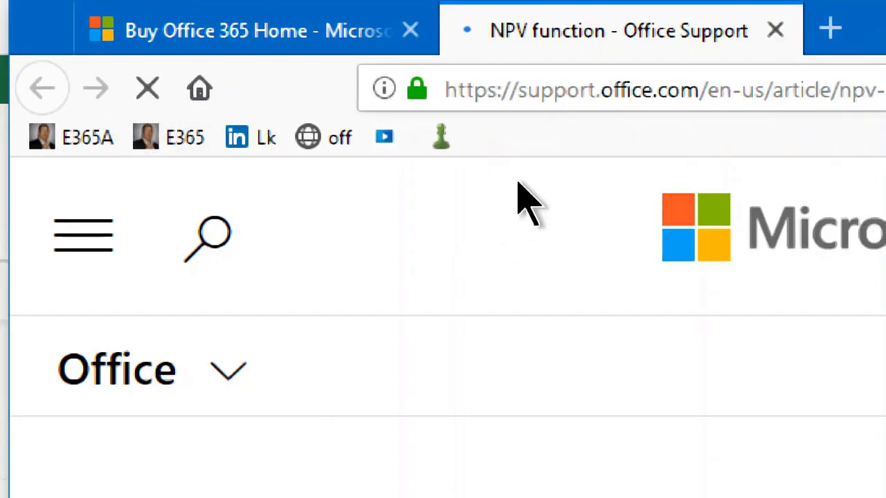
scroll(524, 218, "down", 5)
scroll(201, 117, "down", 5)
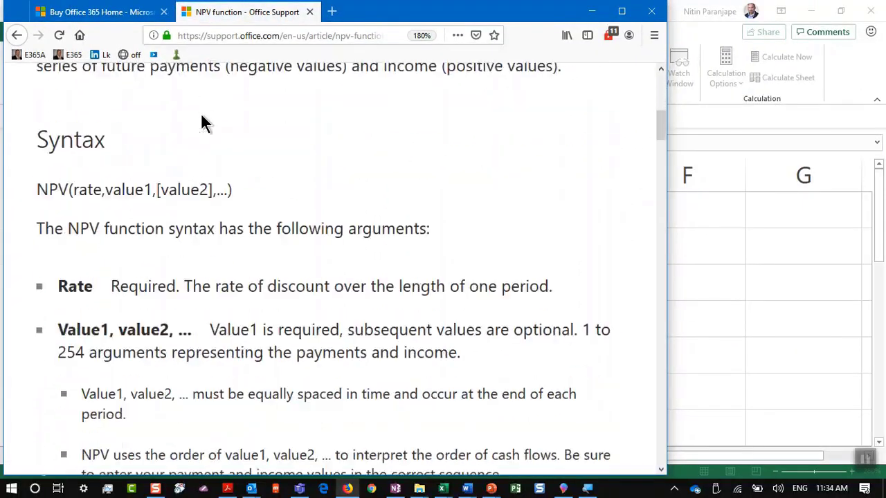
left_click(626, 12)
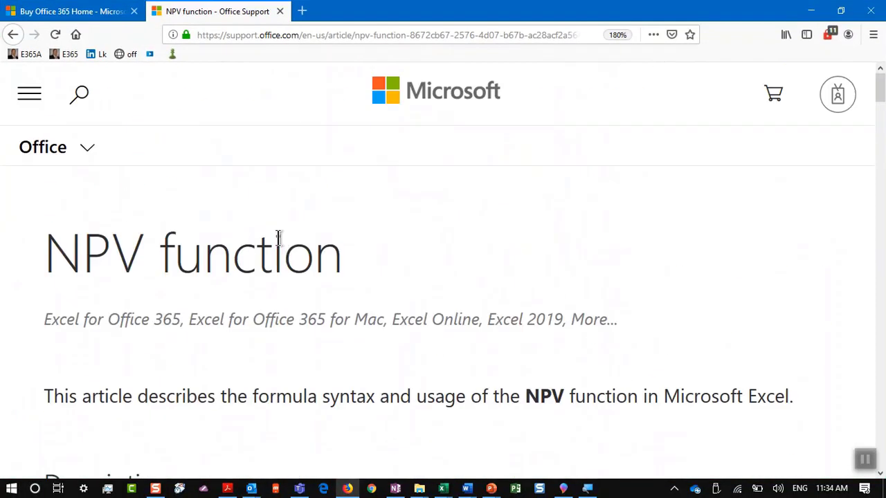
scroll(283, 233, "down", 15)
scroll(283, 233, "down", 7)
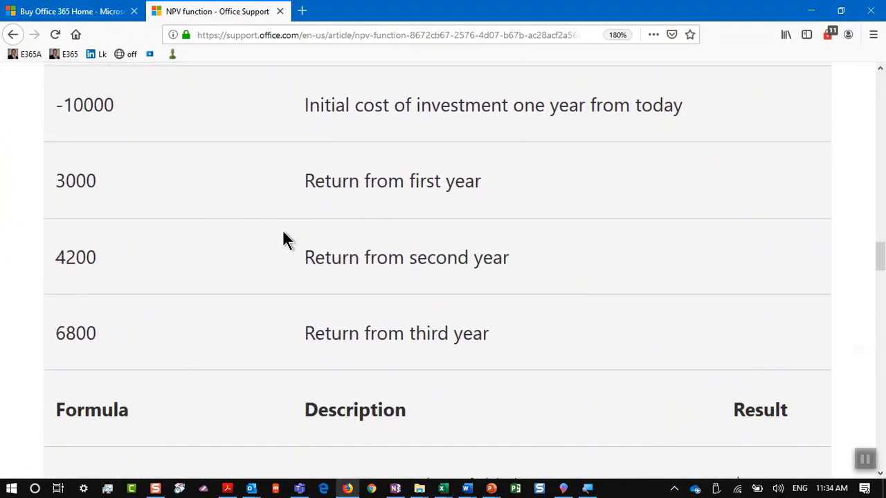
scroll(283, 234, "down", 6)
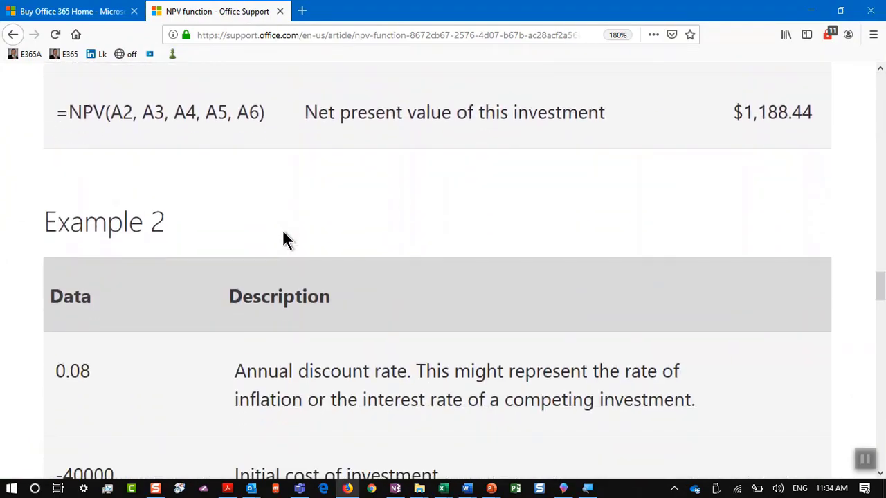
scroll(283, 233, "down", 1)
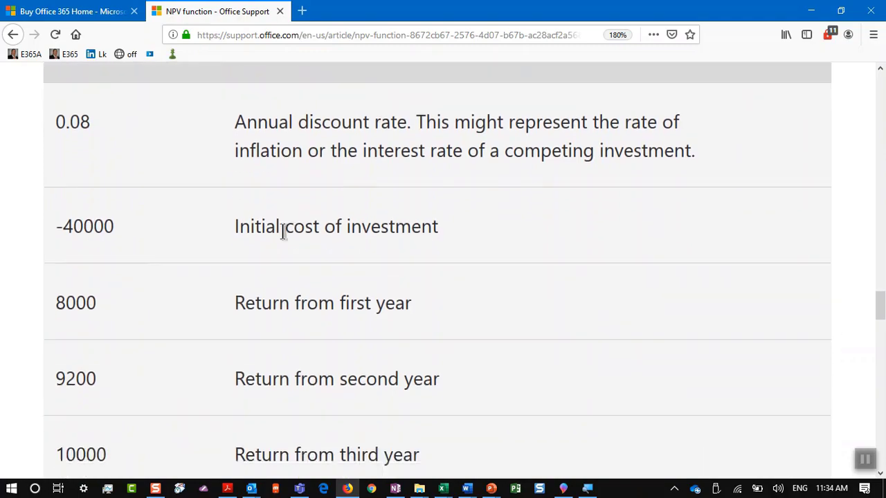
key("ctrl+minus")
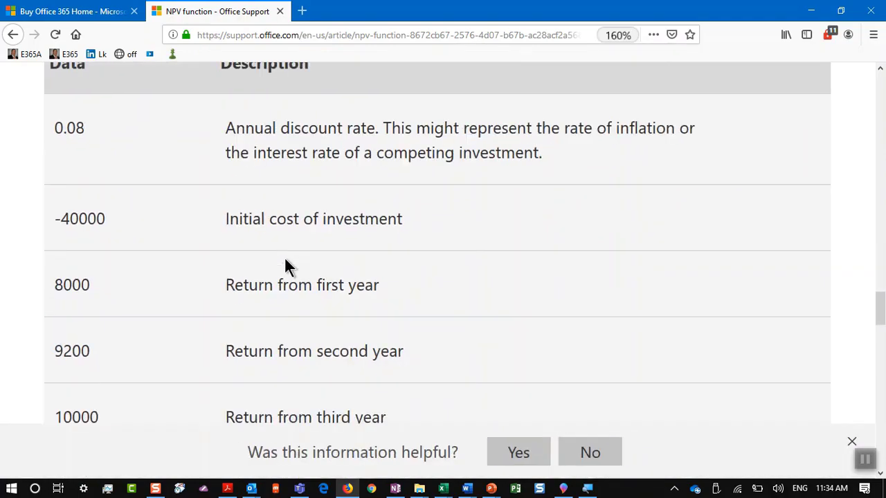
scroll(291, 248, "down", 5)
scroll(291, 248, "down", 15)
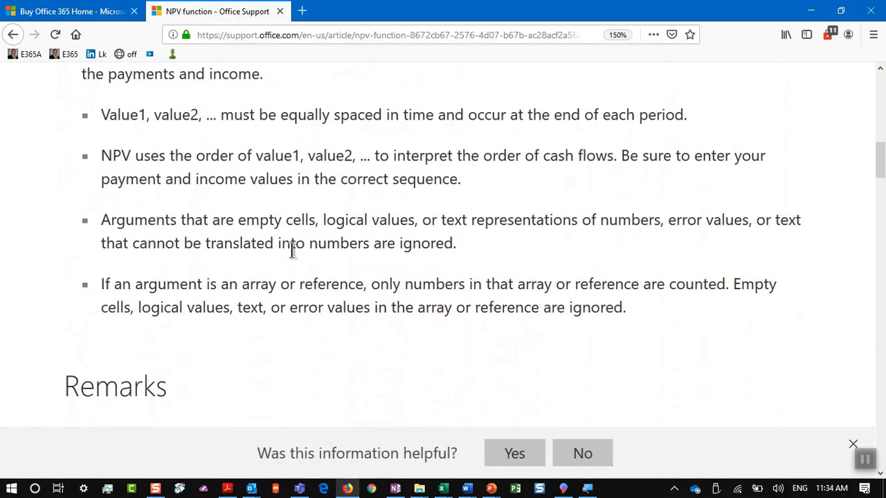
scroll(292, 253, "down", 3)
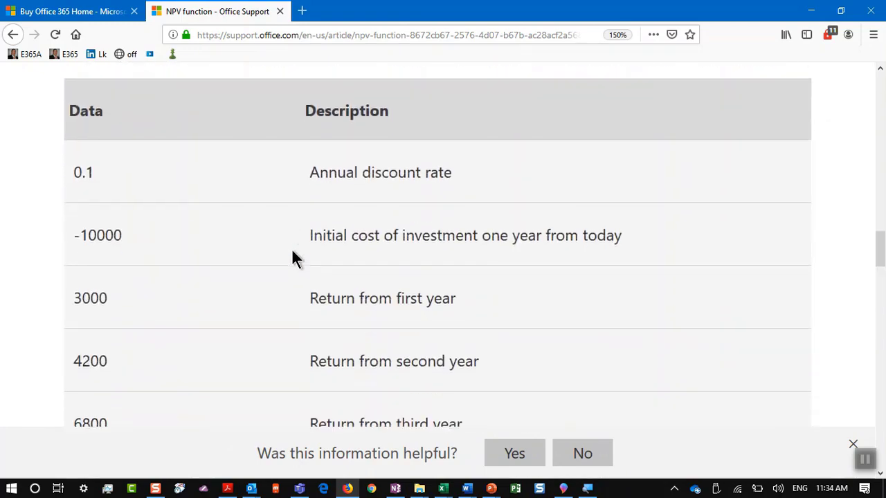
scroll(290, 207, "up", 2)
scroll(288, 208, "down", 7)
scroll(289, 216, "down", 10)
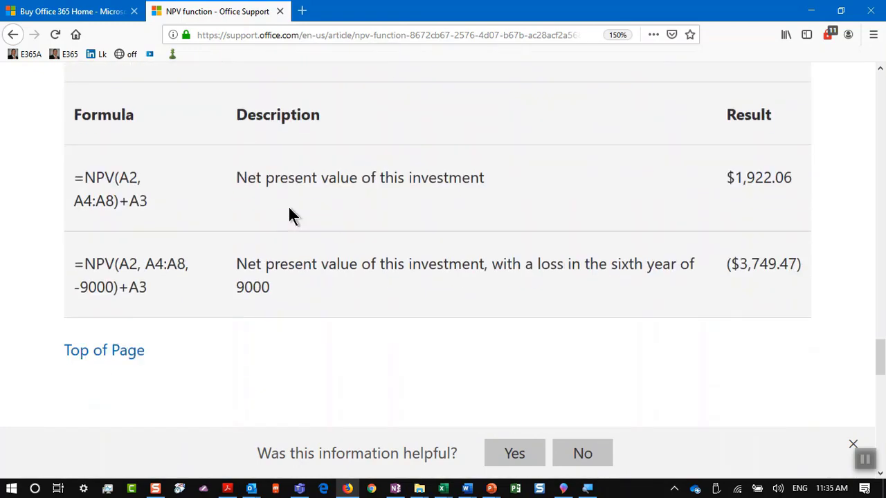
scroll(290, 216, "up", 2)
scroll(289, 216, "up", 2)
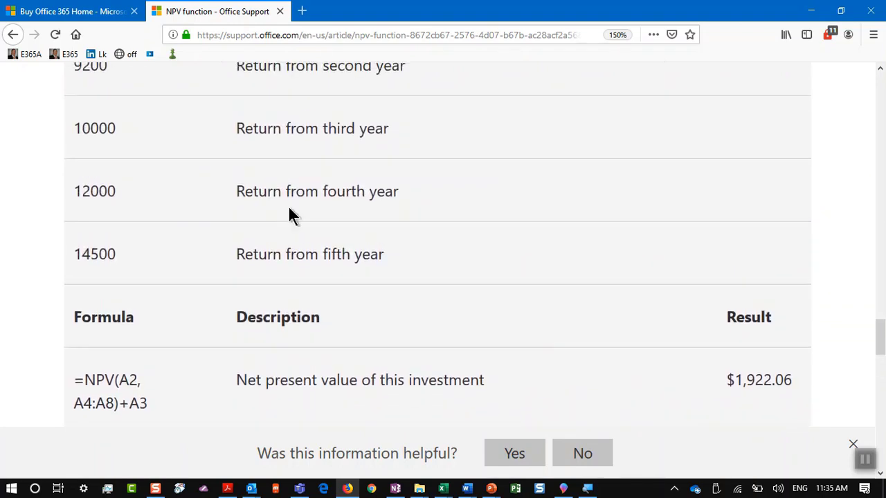
scroll(289, 209, "up", 5)
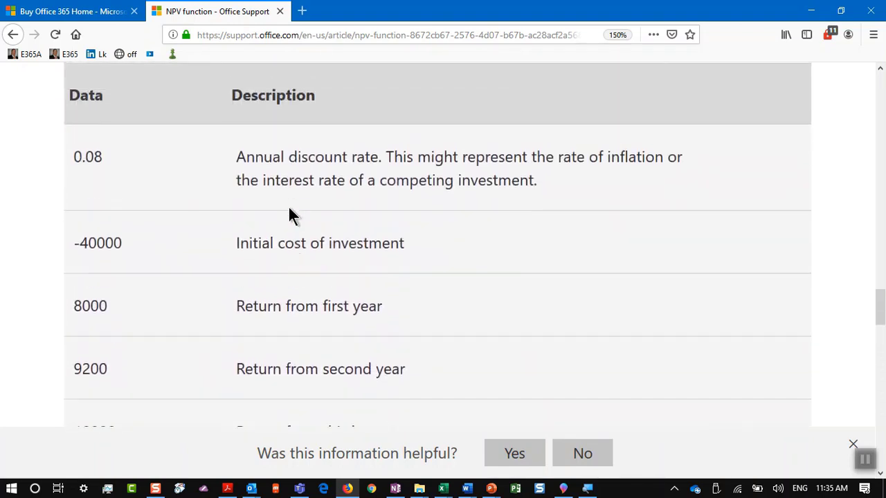
scroll(223, 164, "up", 2)
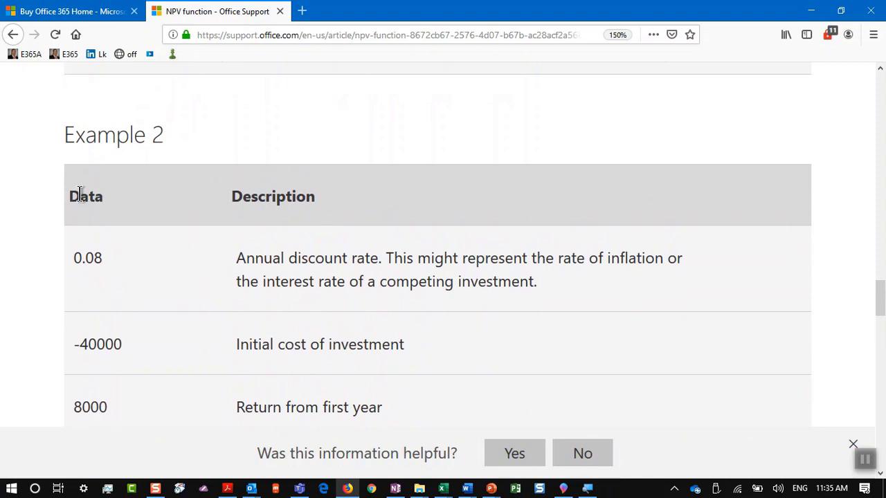
Select the whole Example 2 data table and switch to the Book1 workbook
left_click_drag(79, 196, 184, 237)
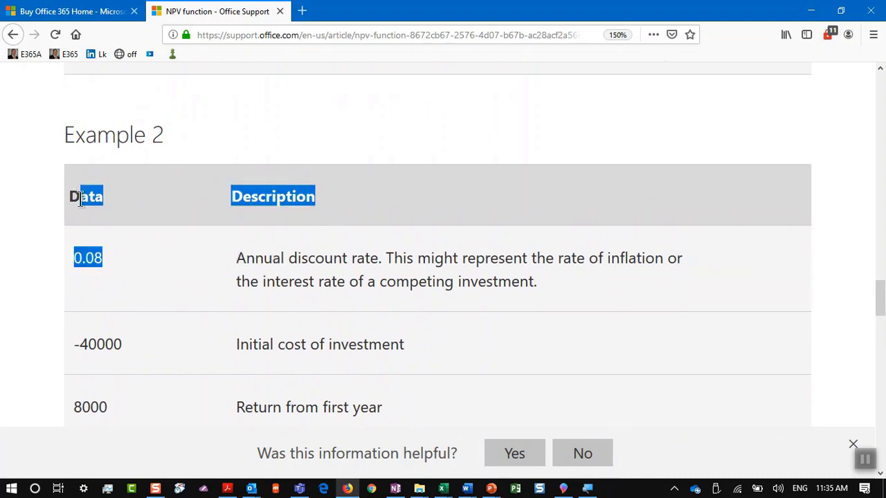
left_click_drag(65, 198, 828, 273)
key("alt+Tab")
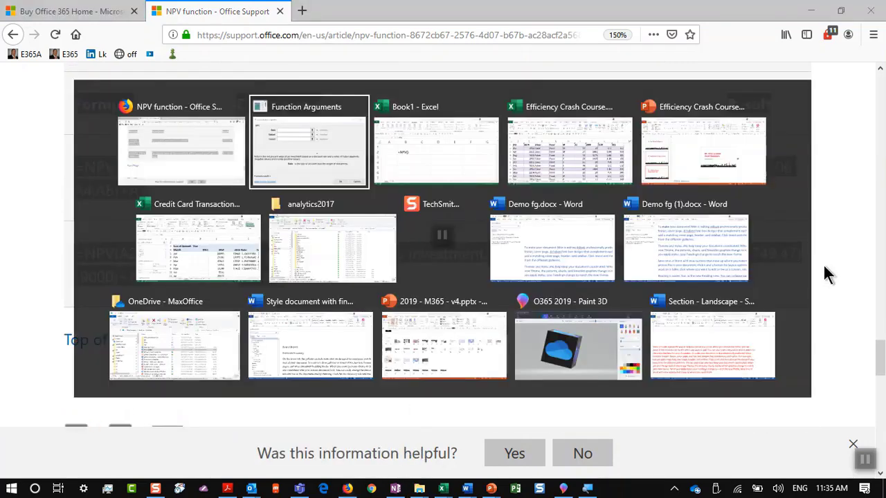
key("alt+Tab")
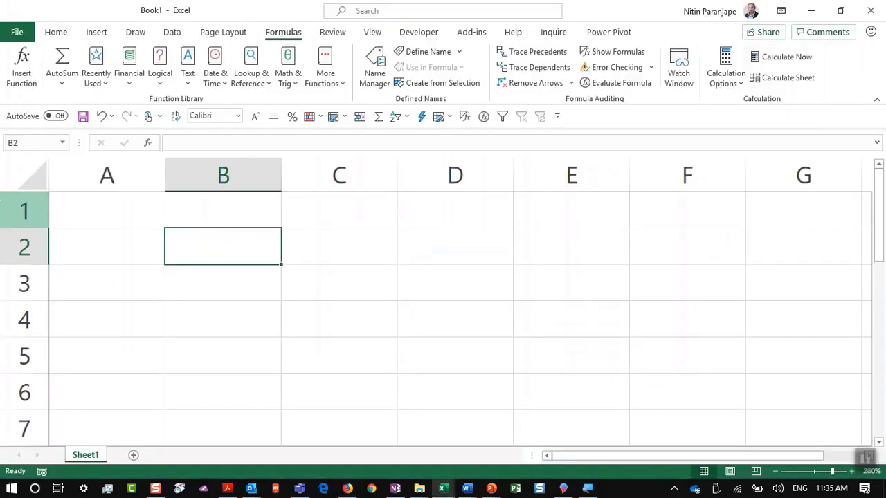
Paste the NPV example into A1 matching destination formatting, and autofit column A
left_click(90, 203)
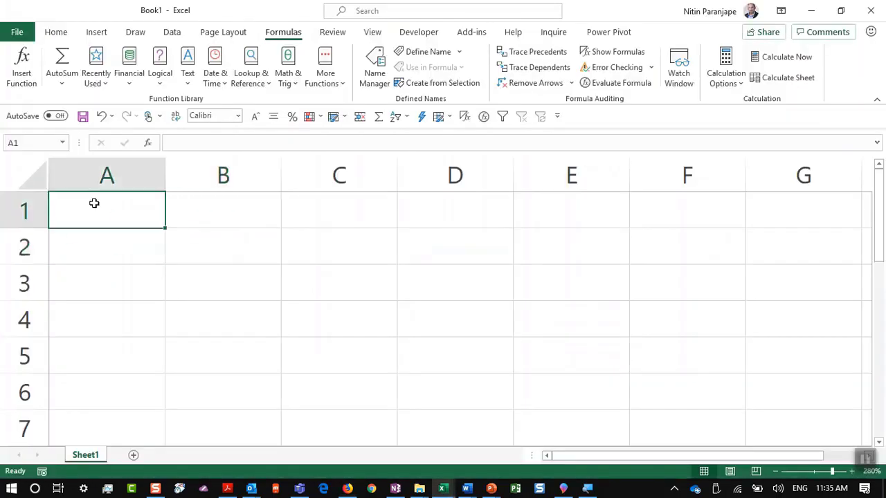
key("ctrl+v")
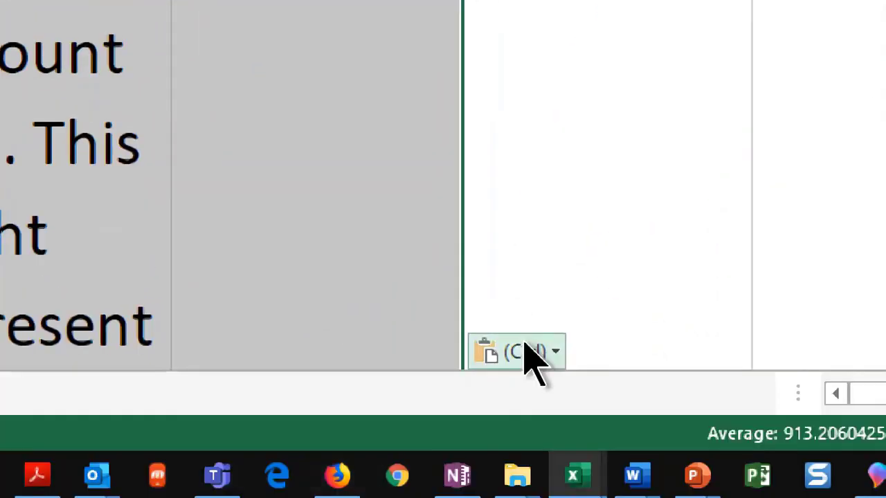
left_click(524, 352)
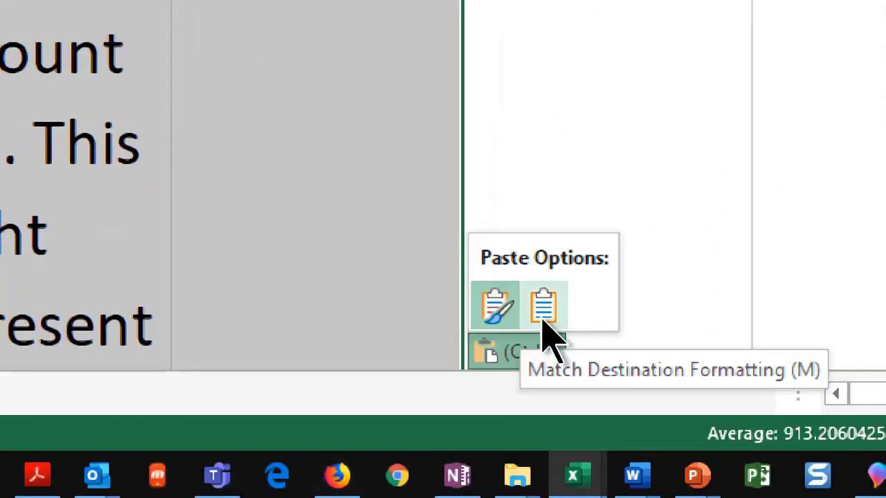
left_click(543, 317)
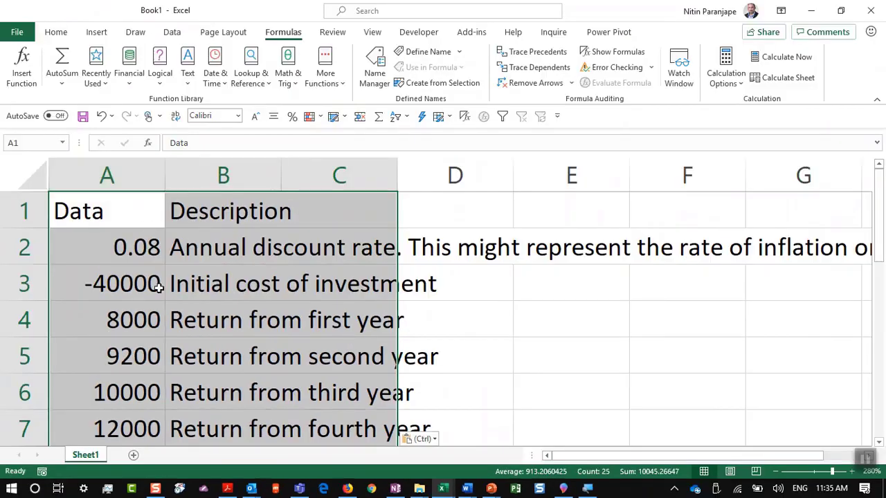
left_click(159, 289)
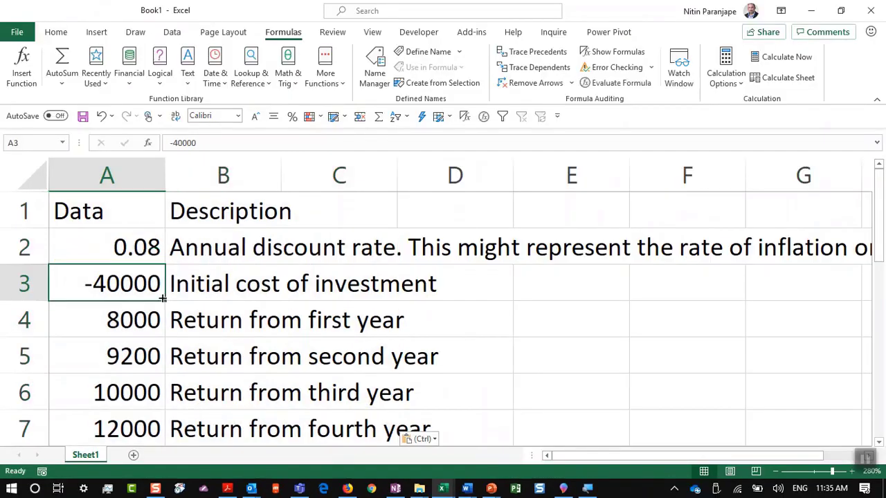
left_click(145, 247)
scroll(149, 249, "down", 3)
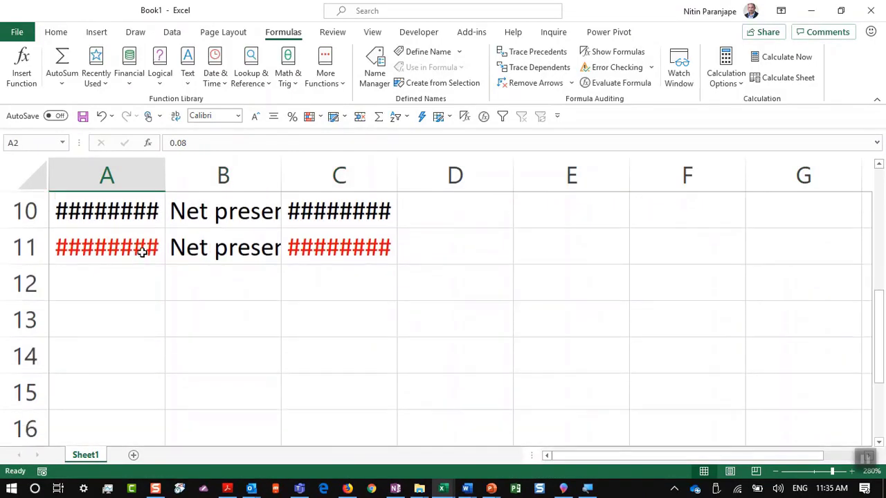
double_click(163, 176)
left_click(157, 213)
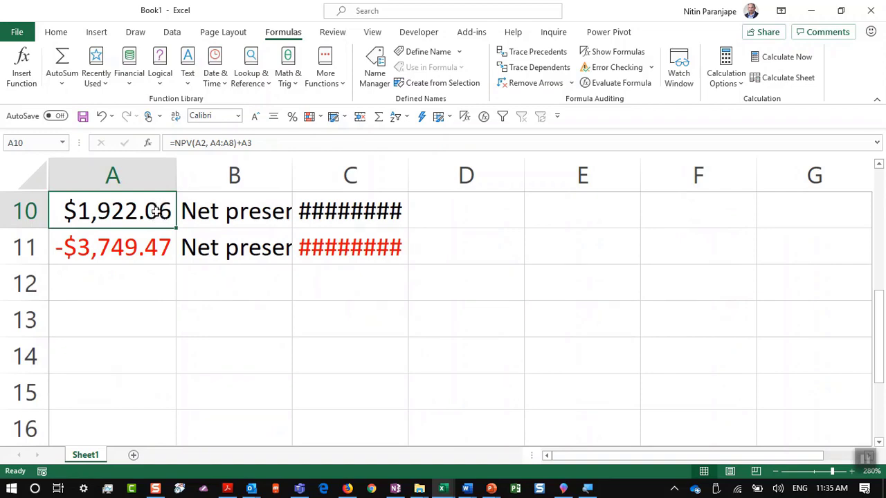
Clear the selection on the NPV support page, then move on to the PowerPoint deck
key("alt+Tab")
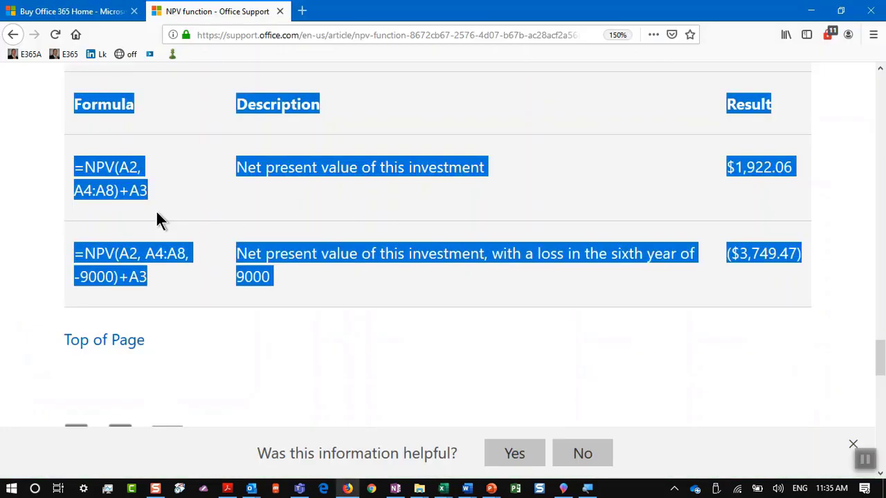
left_click(243, 324)
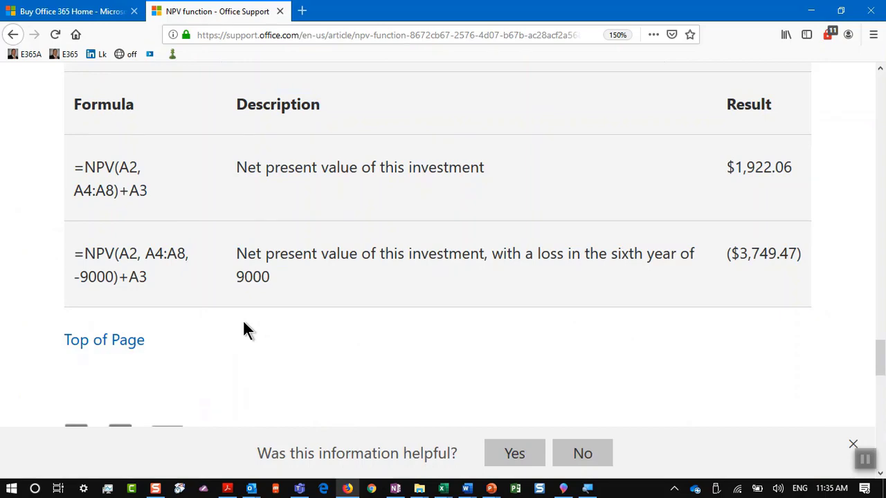
key("alt+Tab")
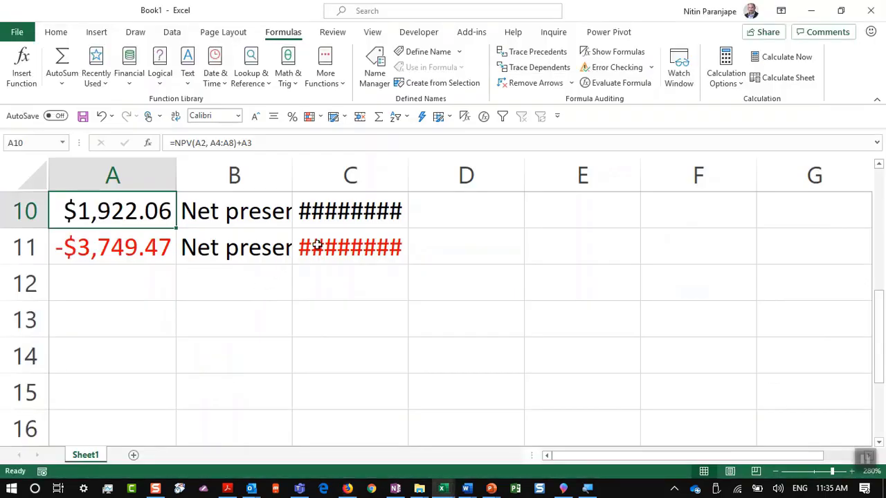
key("alt+Tab")
key("alt+Tab")
key("alt+Tab")
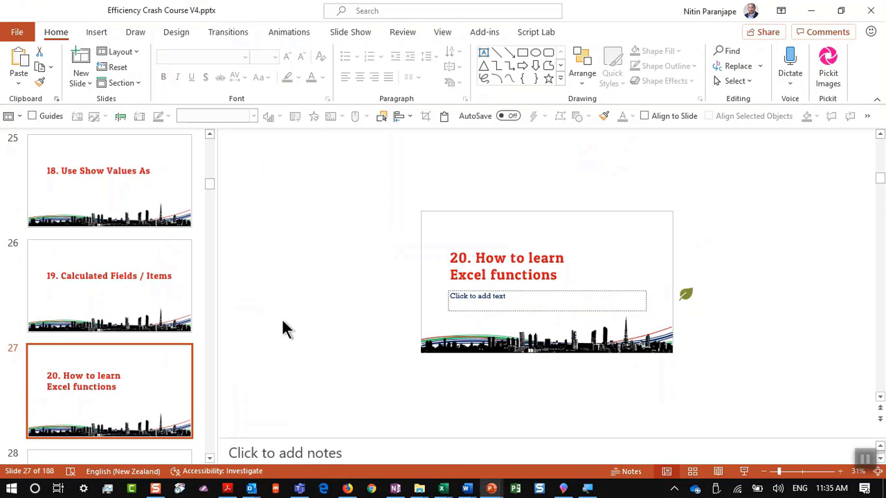
Present slide 28, '21. Learn PV, FV, PMT Excel Function Tutor', then select Book1's B13
scroll(166, 355, "down", 3)
left_click(166, 356)
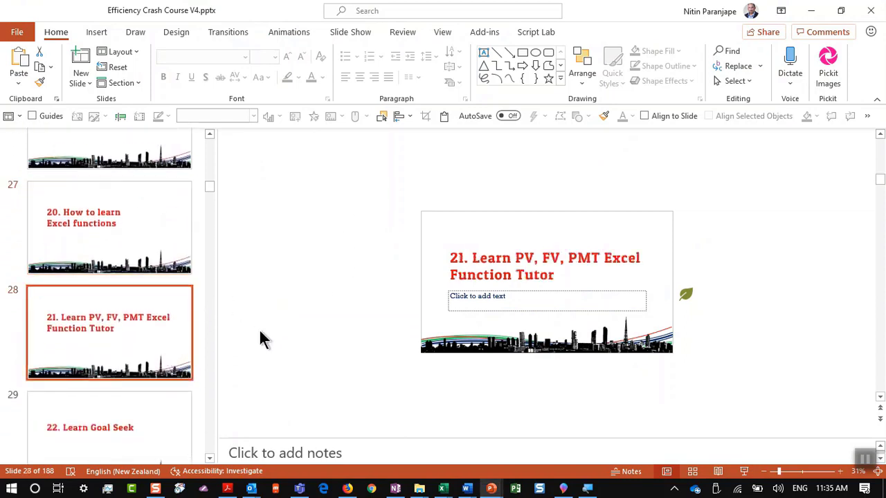
left_click(744, 472)
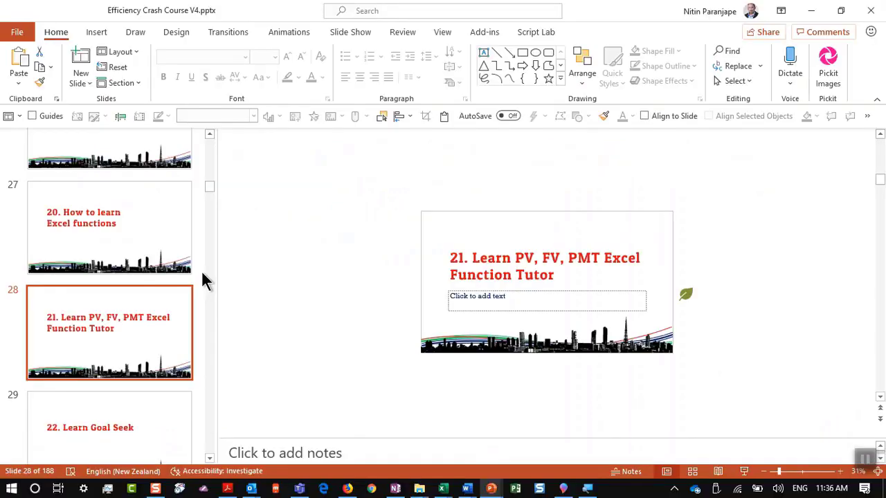
key("alt+Tab")
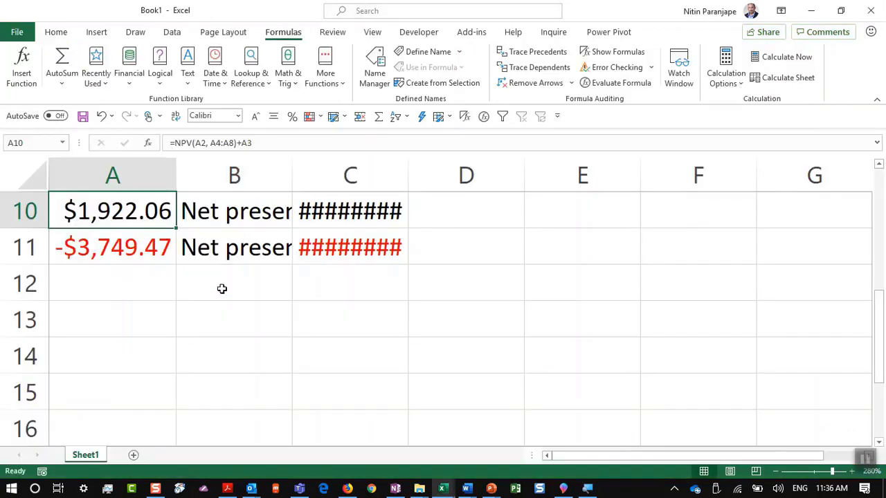
left_click(197, 331)
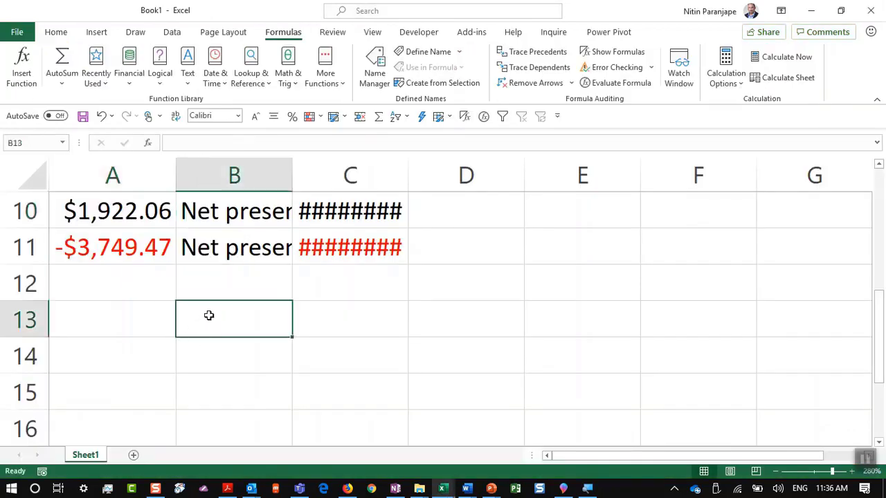
Type =pmt( in B13 to show the PMT argument tip: rate, nper, pv, fv, type
type("=")
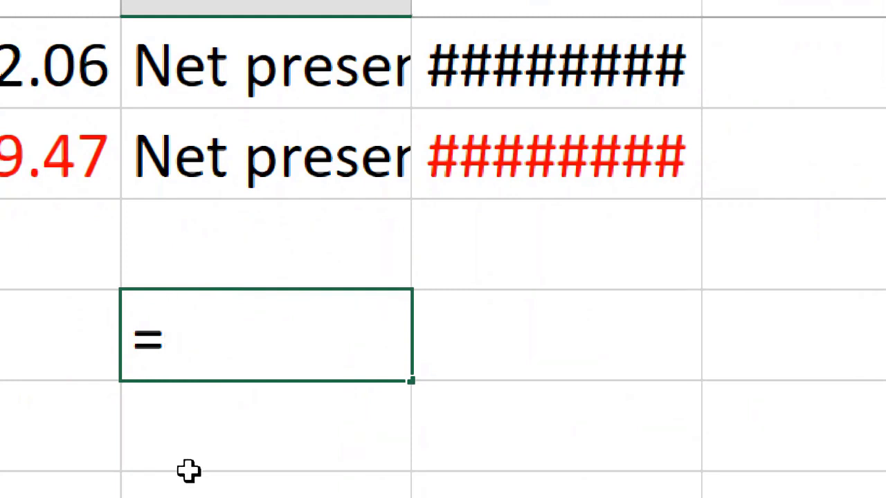
type("pmt(")
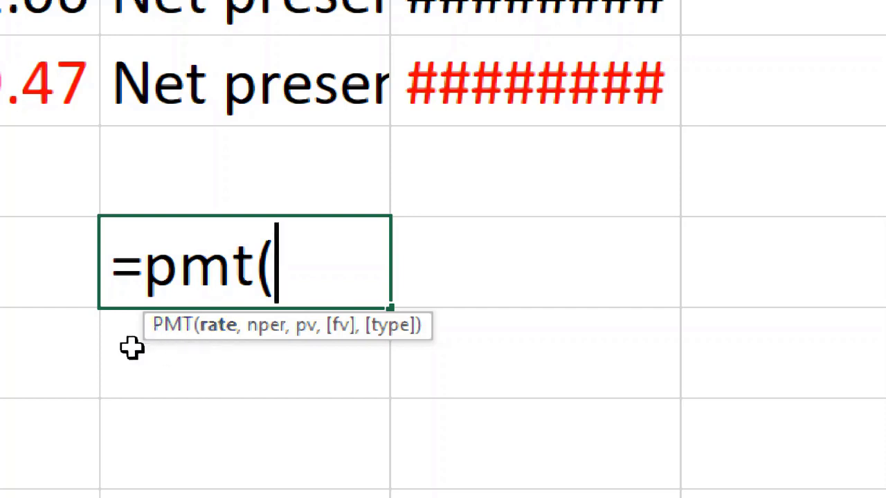
Open the online help page for the PMT function from the ScreenTip link
left_click(171, 329)
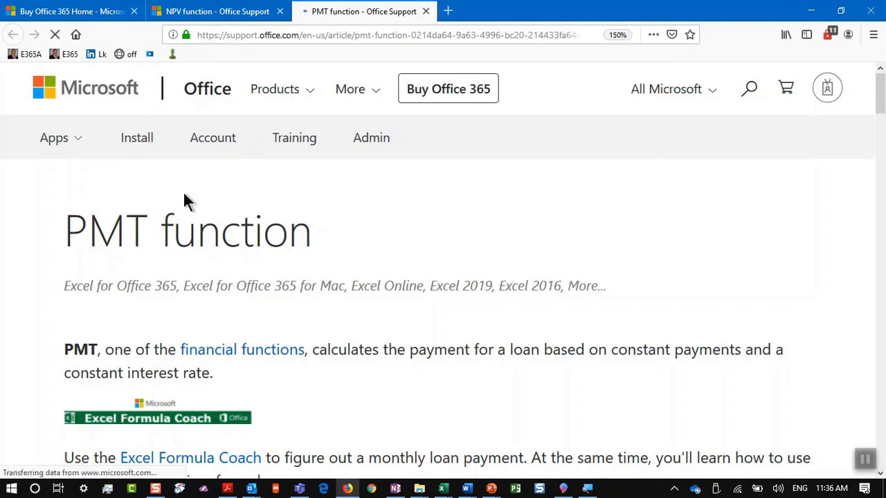
scroll(183, 197, "down", 2)
scroll(184, 197, "down", 1)
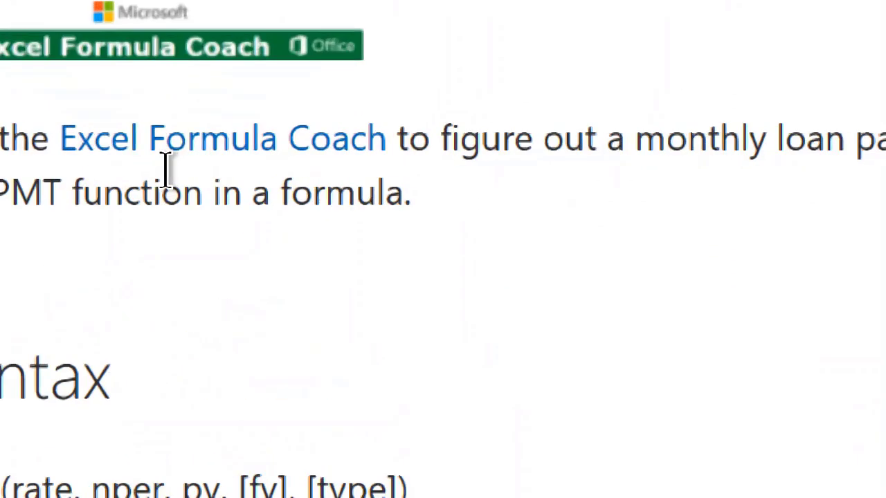
Open the Excel Formula Coach page for PMT, enlarged, and view its loan input boxes
left_click(200, 137)
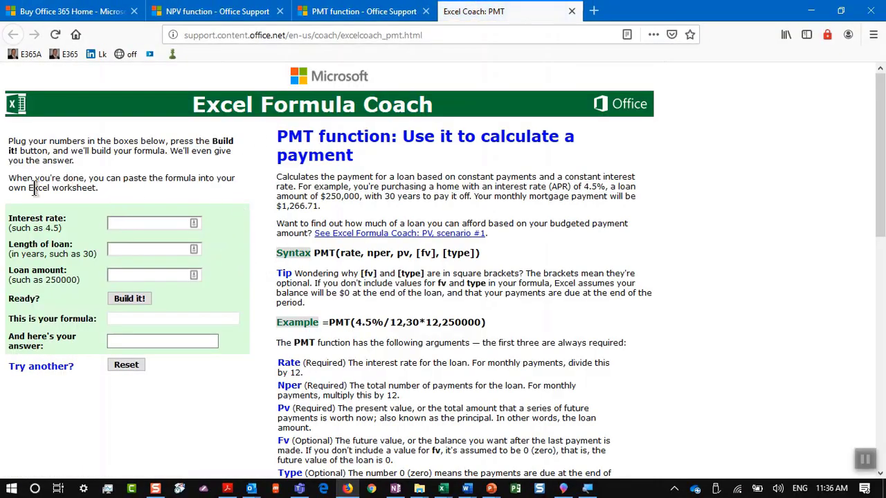
key("ctrl+plus")
key("ctrl+plus")
key("ctrl+plus")
scroll(1, 279, "down", 3)
scroll(159, 289, "up", 3)
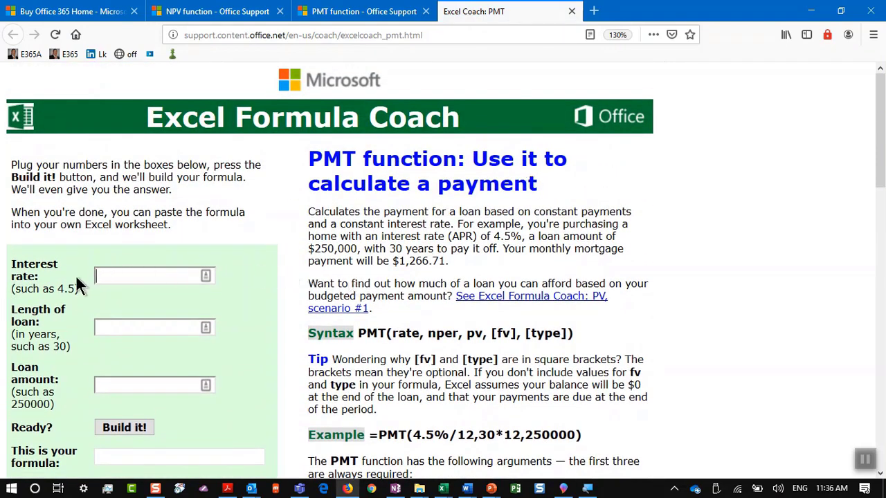
scroll(4, 394, "down", 4)
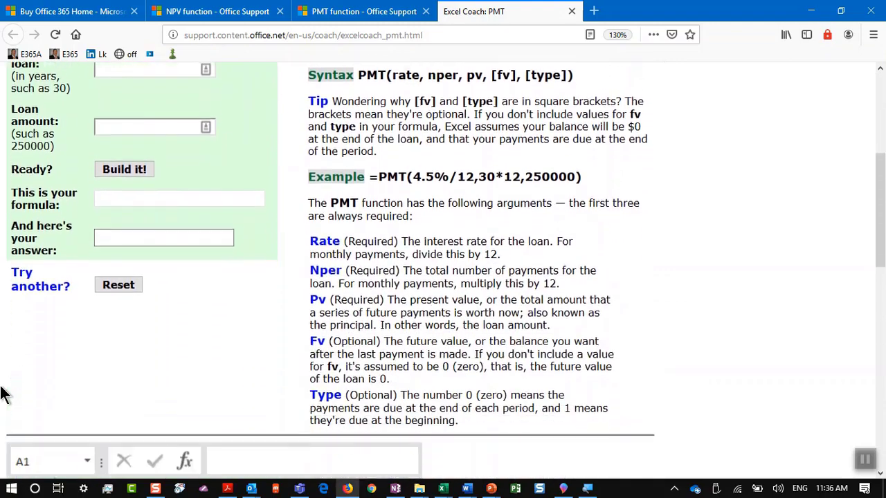
scroll(38, 332, "down", 2)
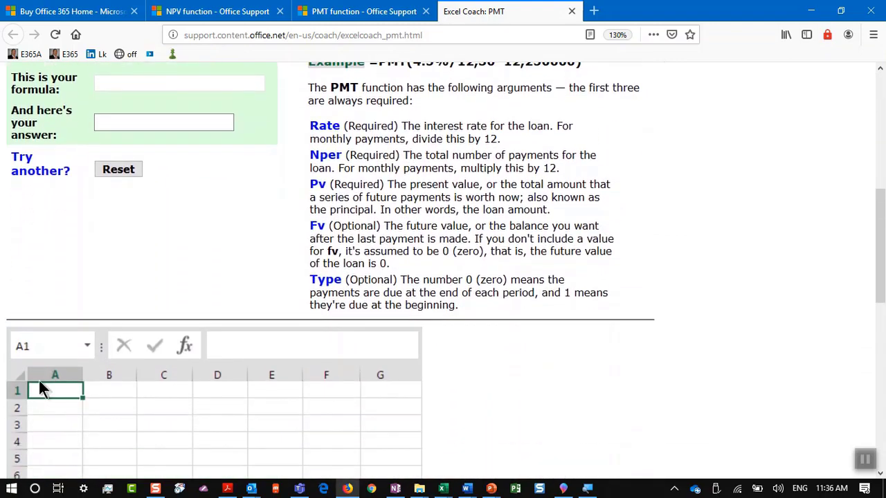
Cancel the unfinished PMT entry in Excel and switch to the PowerPoint deck
key("alt+Tab")
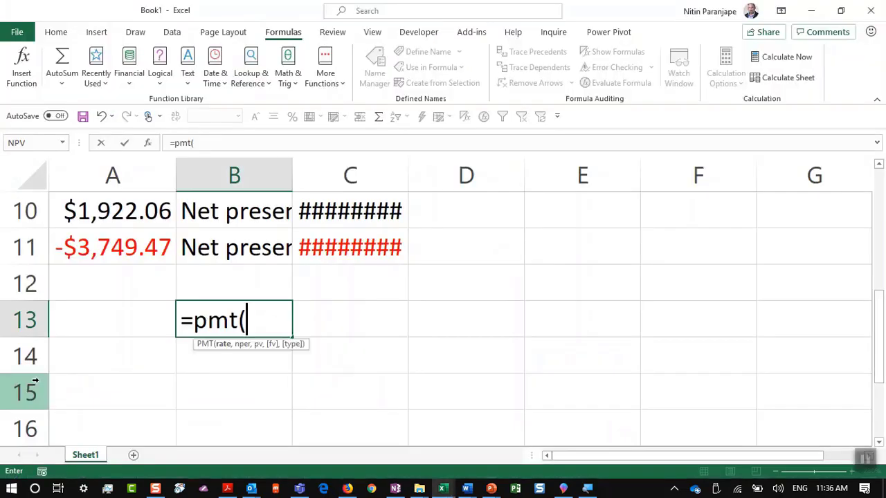
key("Escape")
key("alt+Tab")
key("Tab")
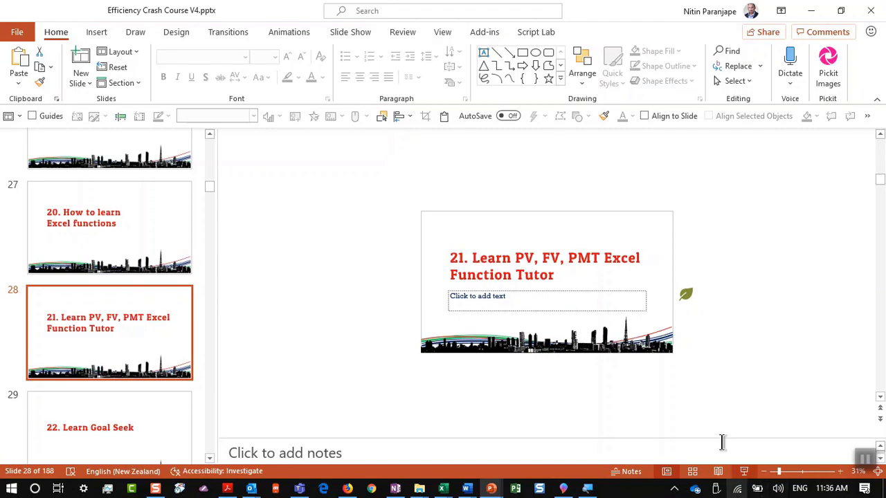
Advance the slide show to slide 29, '22. Learn Goal Seek', then end it
left_click(744, 471)
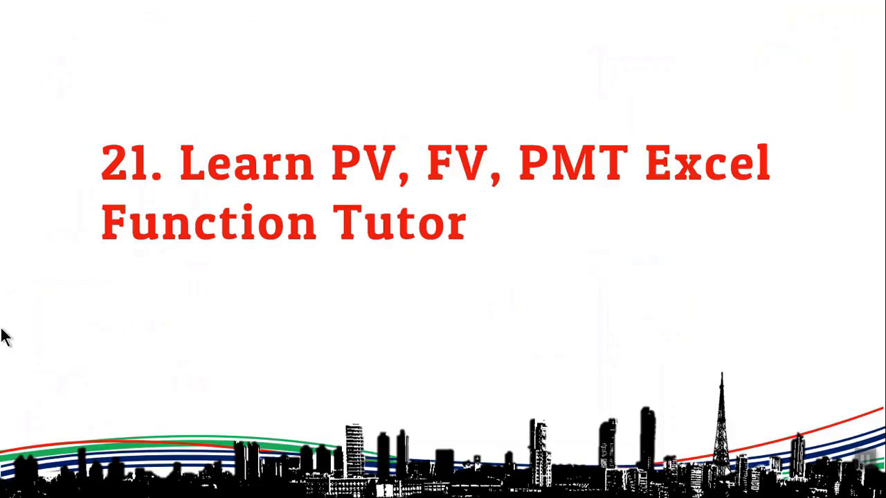
left_click(228, 317)
key("Escape")
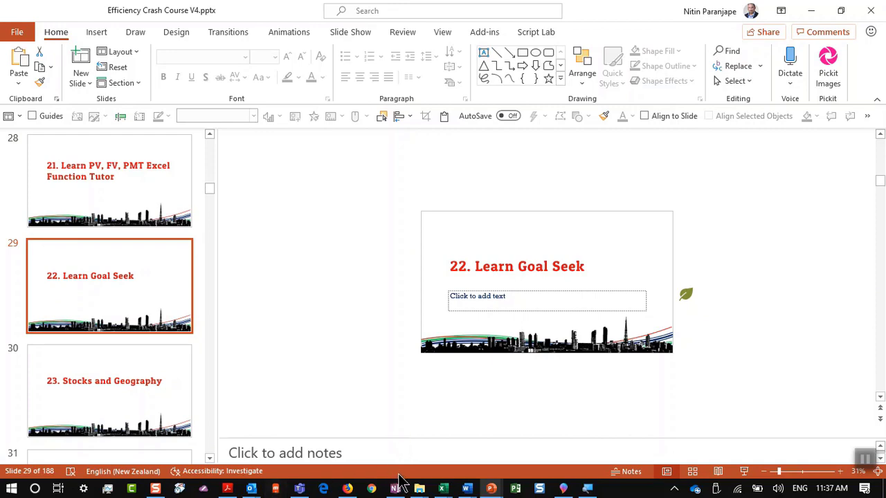
left_click(419, 489)
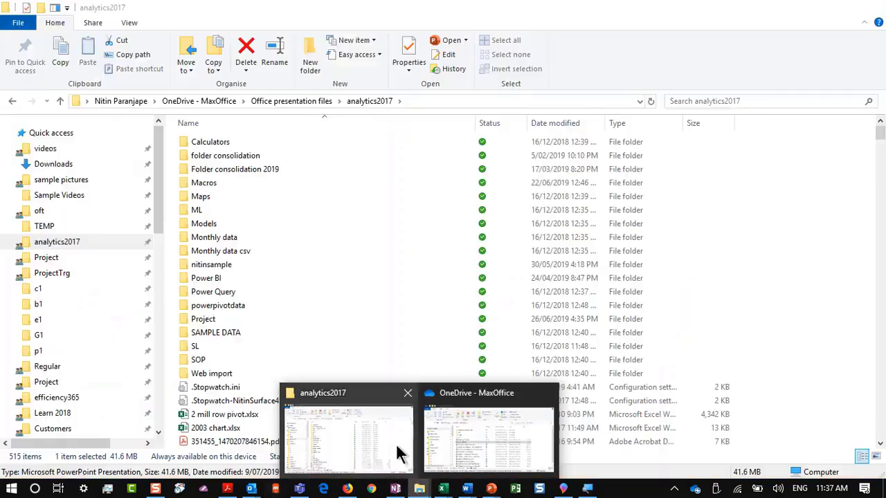
Open Goal Seek - 2016.xlsx from the analytics2017 folder window
left_click(396, 444)
type("g")
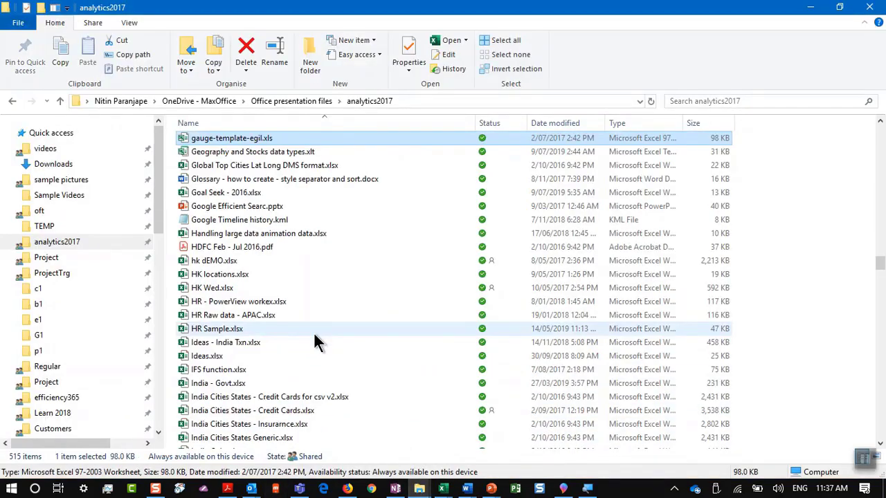
left_click(239, 196)
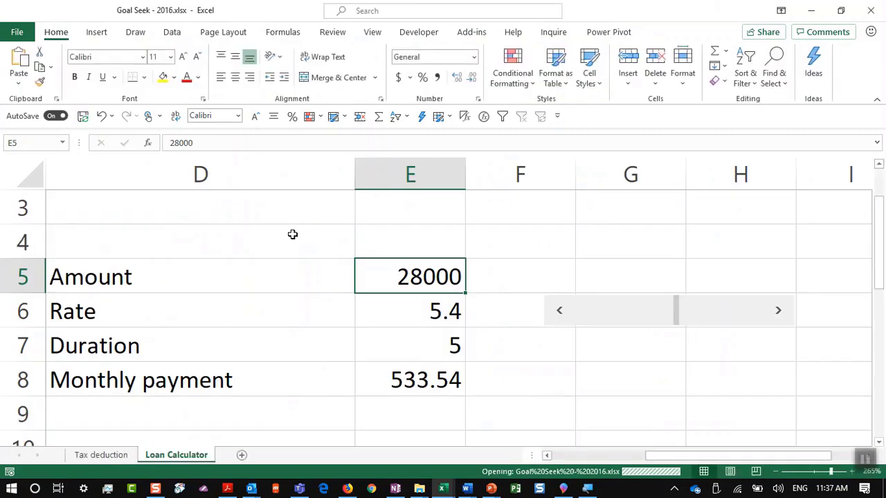
Enter 30000 as the loan amount in E5 and 12 as the rate
left_click(449, 272)
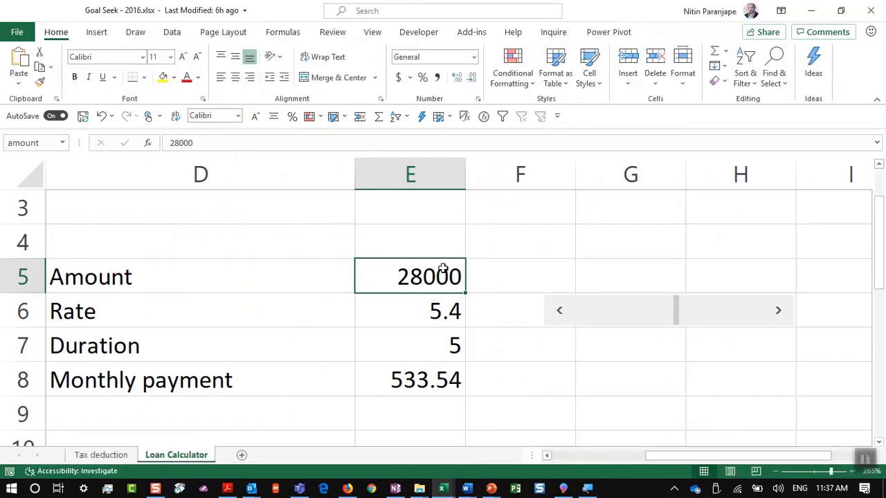
type("30000")
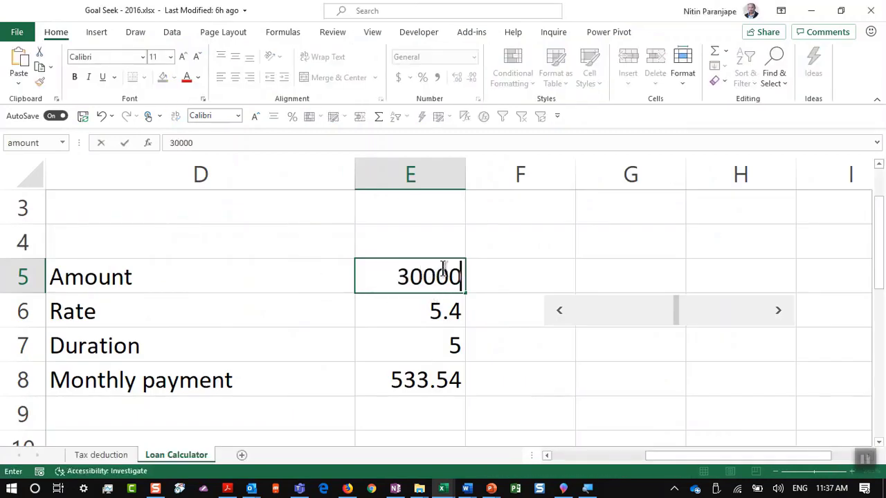
key("Return")
type("12")
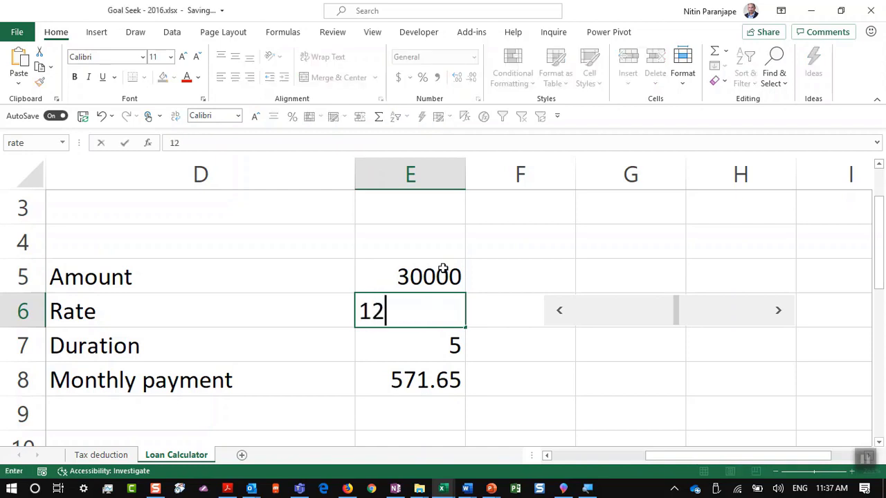
key("Return")
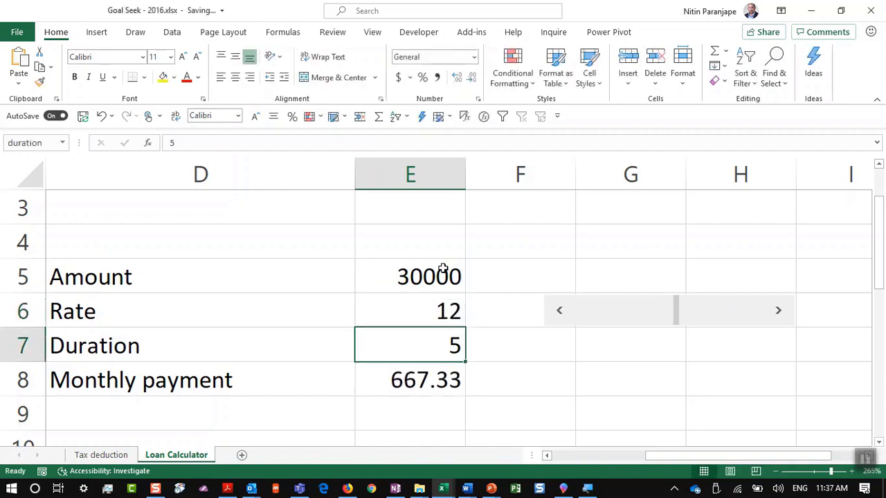
Inspect the PMT formula in E8 without changing it
left_click(409, 378)
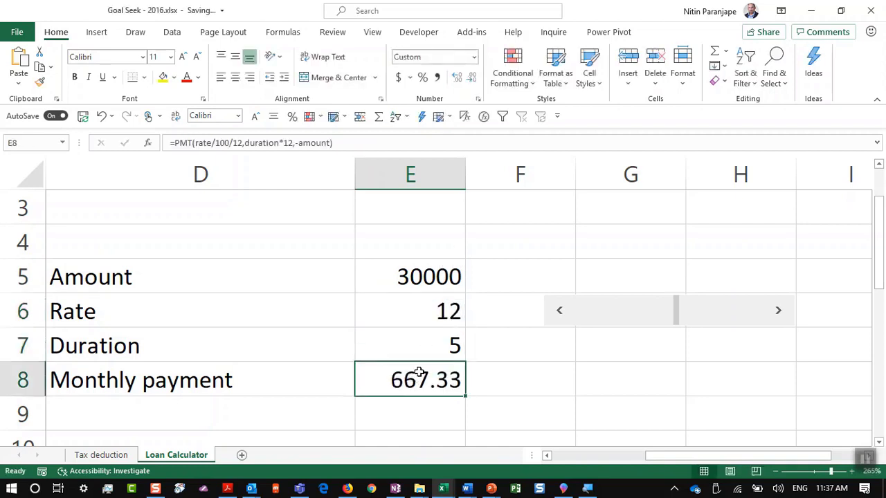
key("F2")
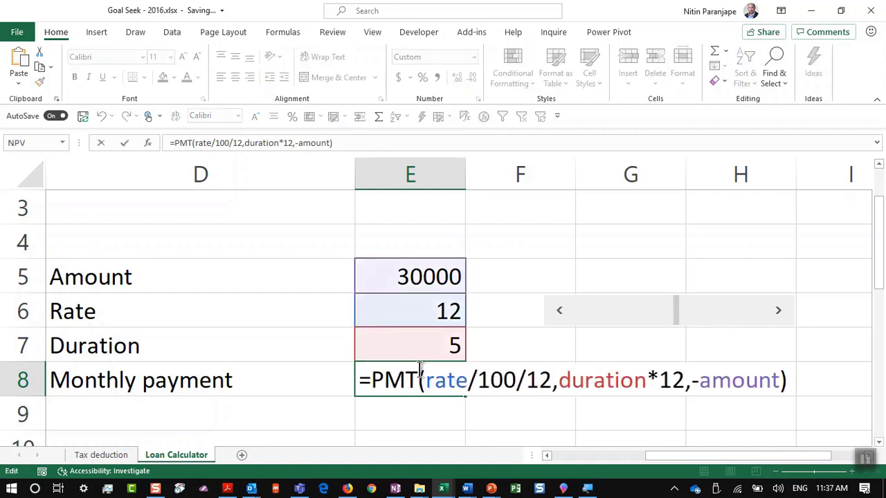
key("Escape")
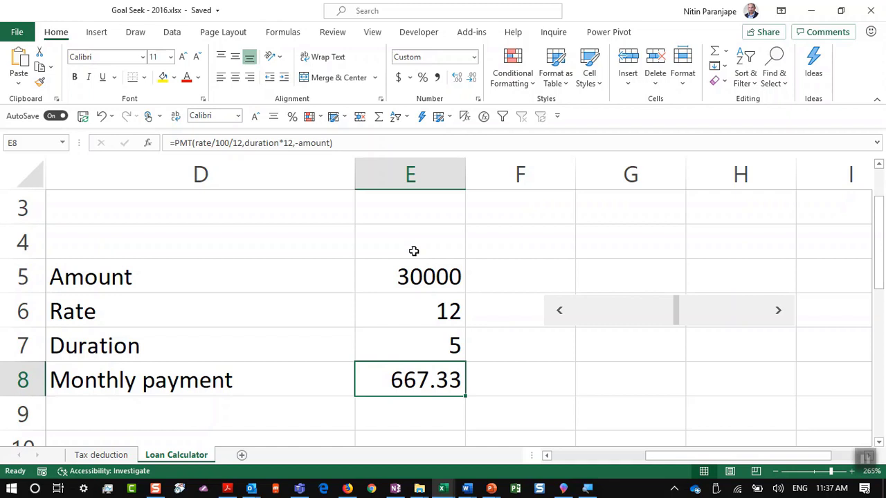
Select the payment cell E8 and start Goal Seek from What-If Analysis
left_click(410, 272)
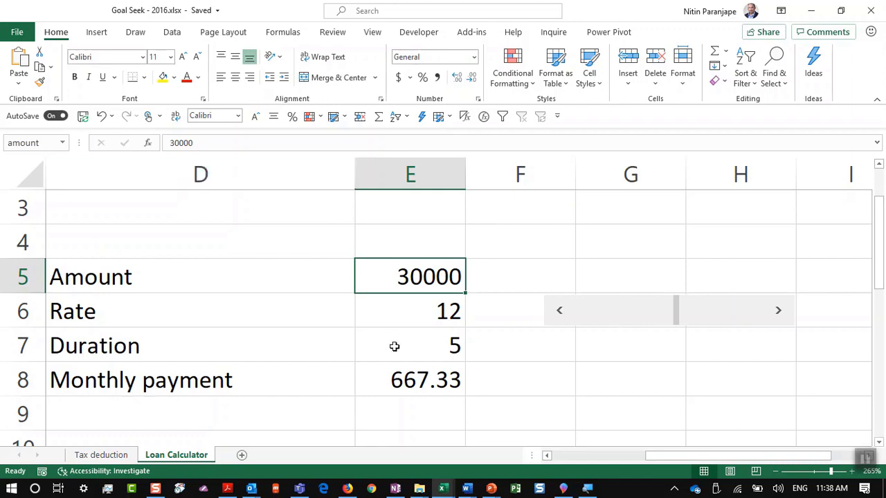
left_click(399, 372)
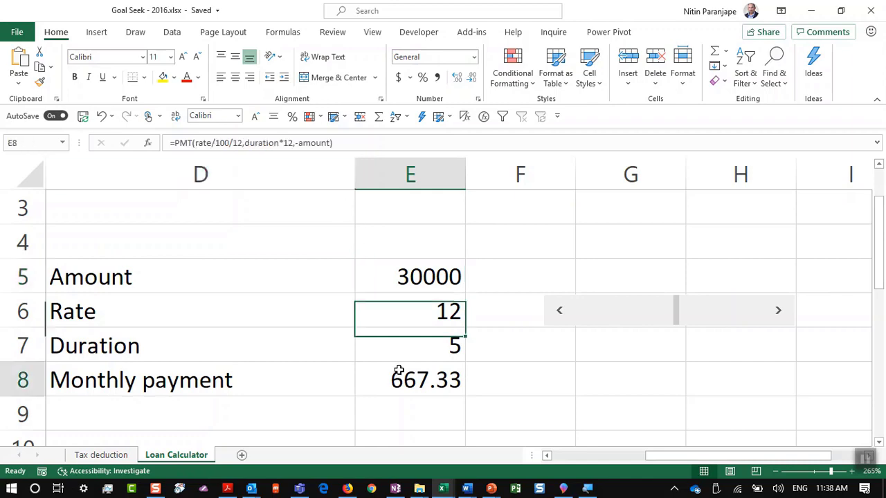
left_click(174, 34)
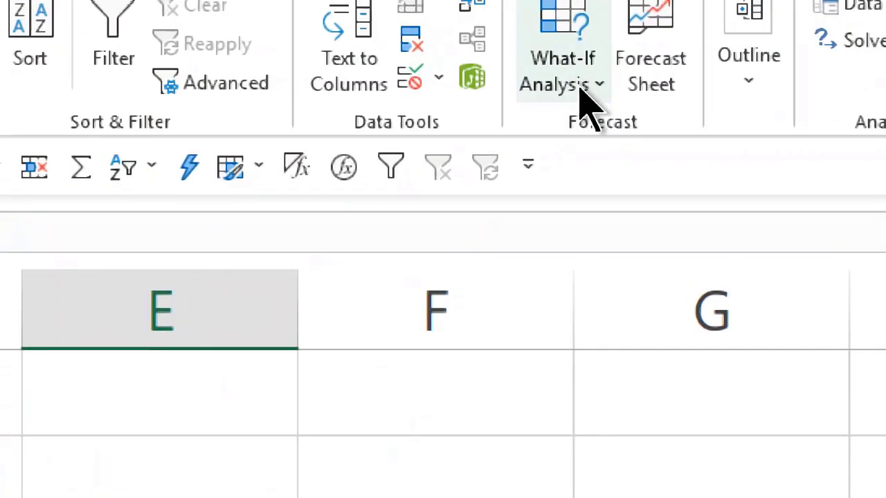
left_click(584, 97)
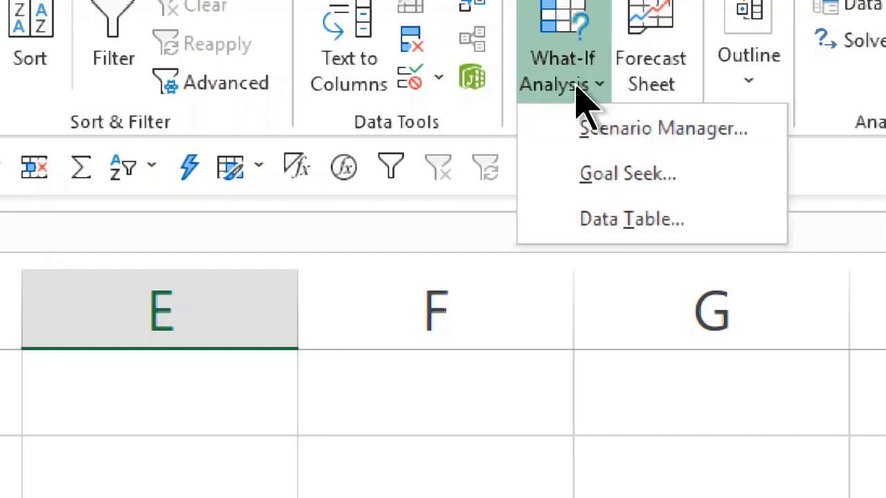
left_click(595, 190)
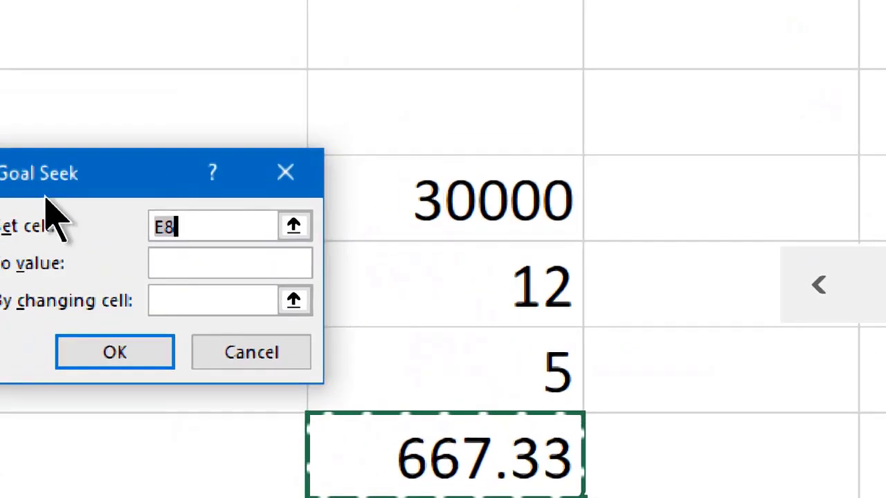
left_click_drag(55, 189, 93, 132)
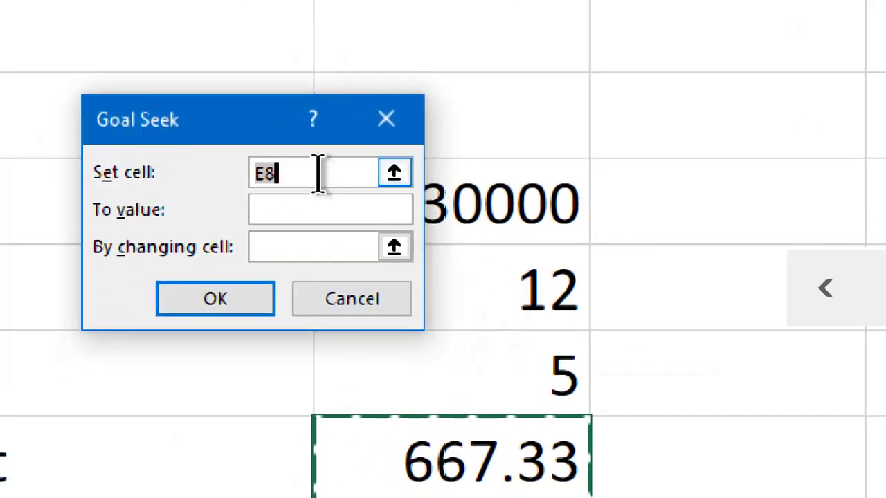
Goal Seek E8 to 1200 by changing E5, then cancel the 53946 result
left_click(372, 469)
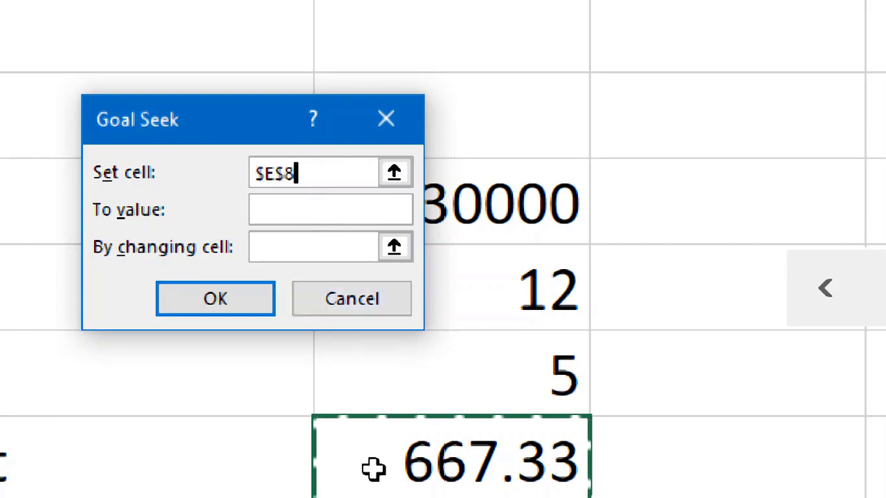
left_click(293, 209)
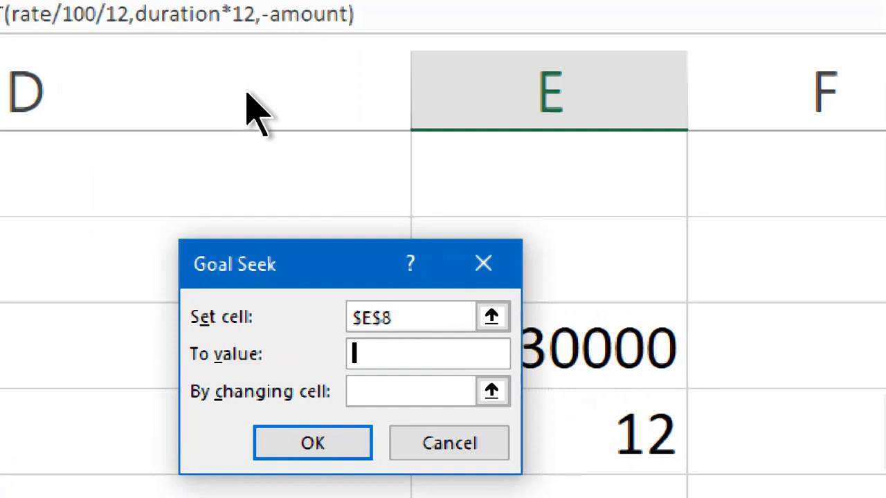
type("1200")
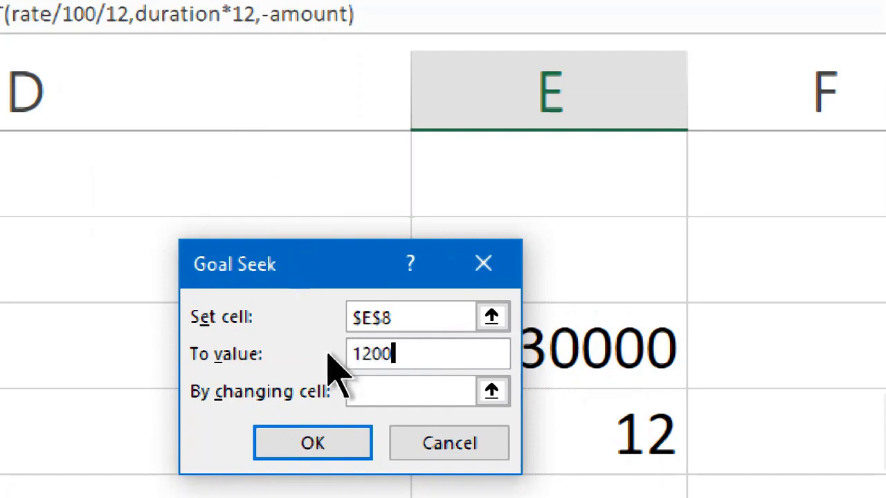
left_click(375, 391)
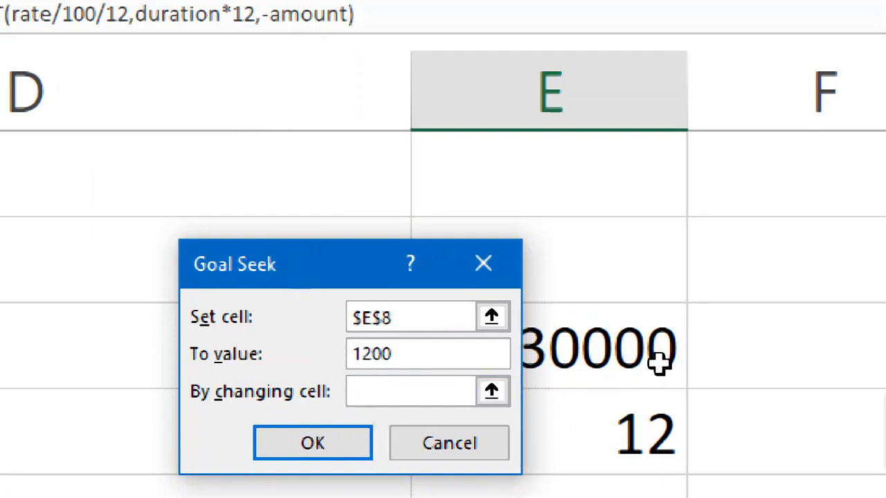
left_click(640, 349)
left_click_drag(346, 277, 192, 191)
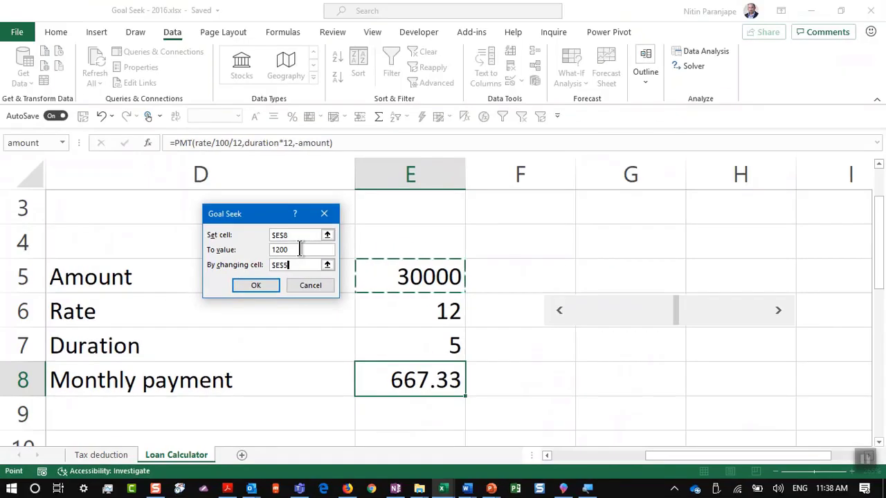
left_click(172, 316)
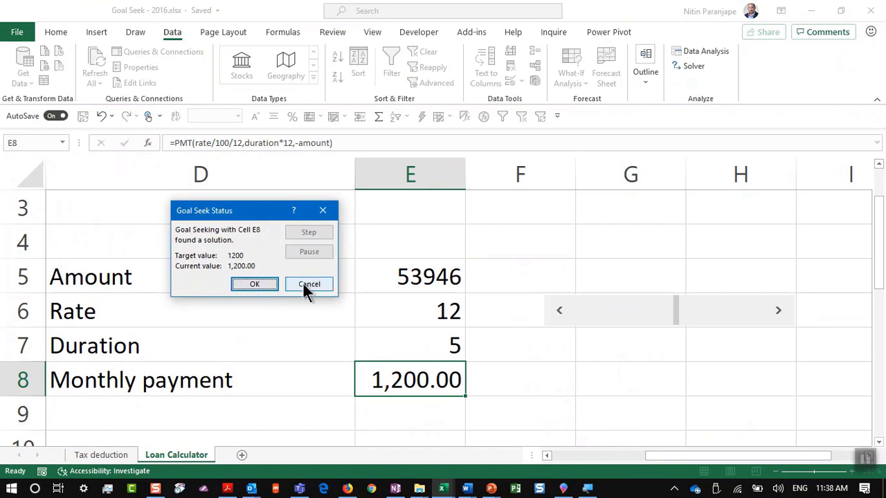
left_click(305, 285)
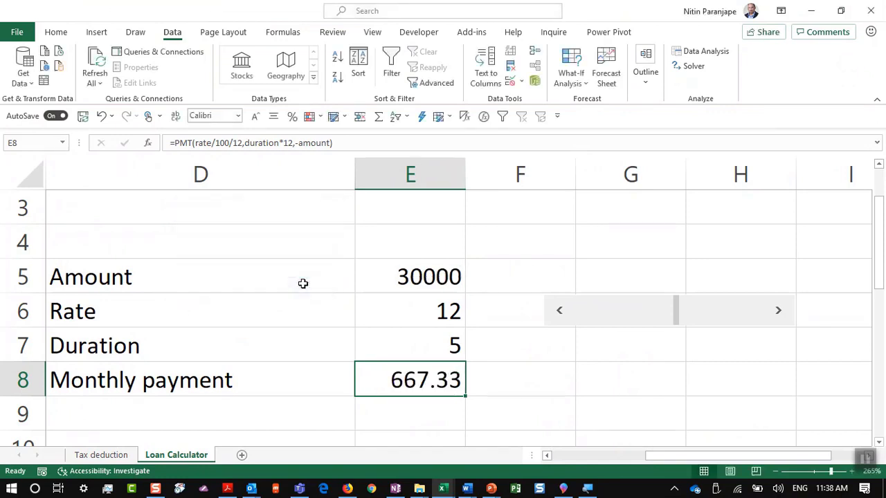
left_click(303, 283)
Close the Goal Seek workbook with Ctrl+W and return to the analytics2017 folder
key("alt+f")
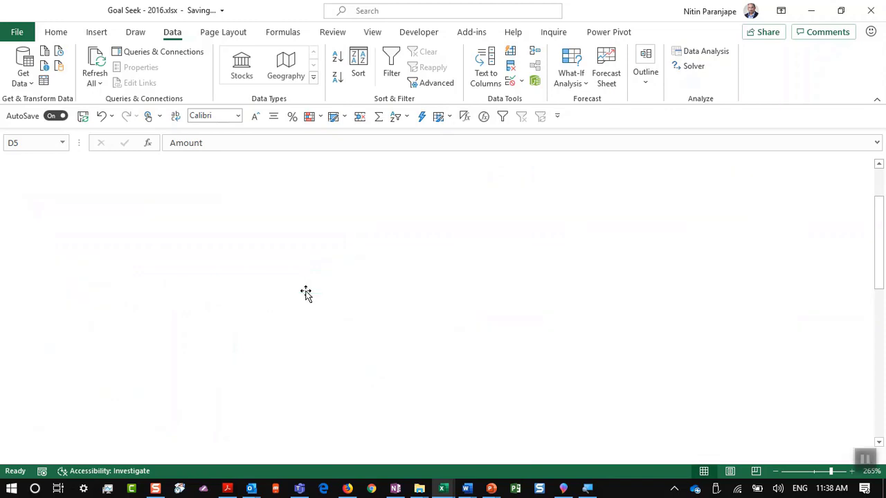
key("ctrl+w")
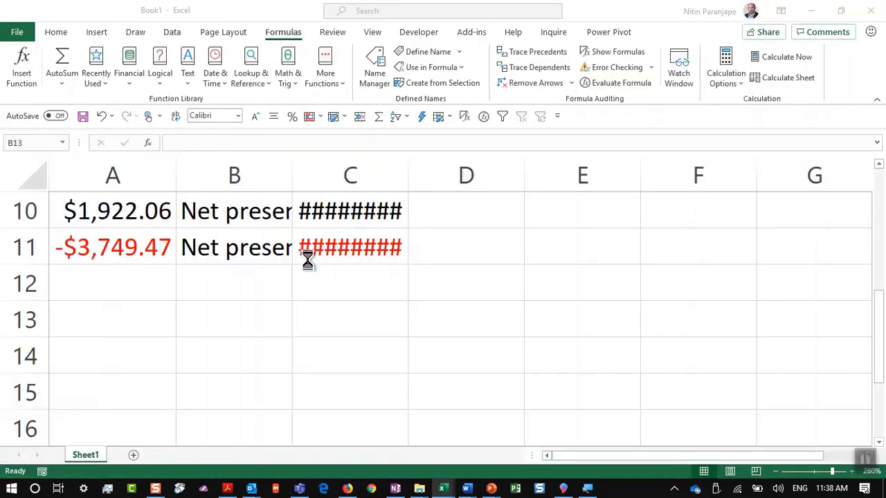
key("alt+Tab")
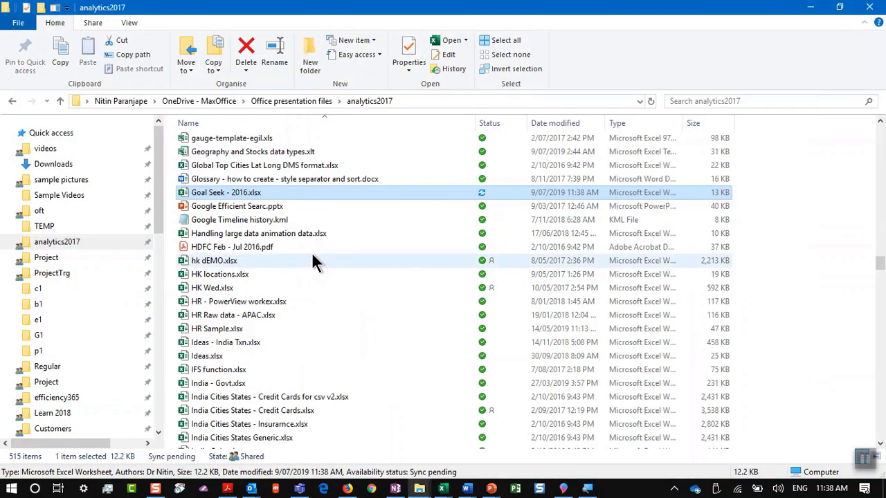
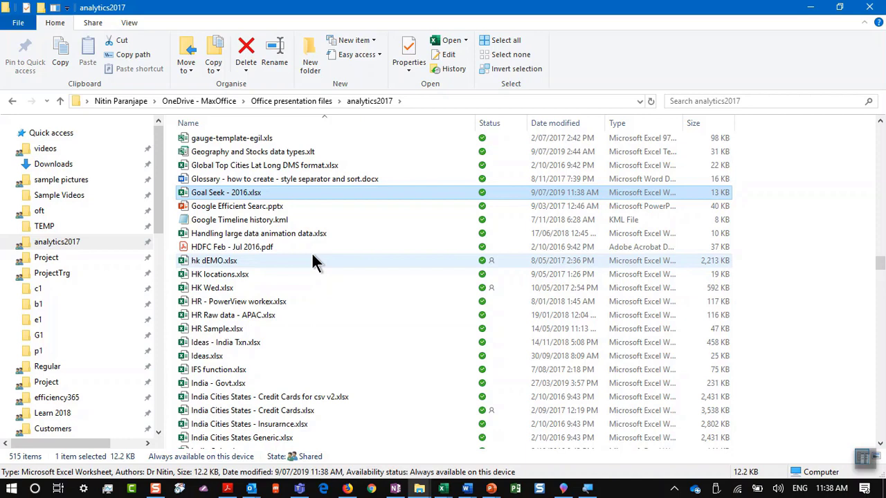
Move the PowerPoint deck to slide 23. Stocks and Geography, then bring up Efficiency Crash Course.xlsx
key("ctrl+alt+Tab")
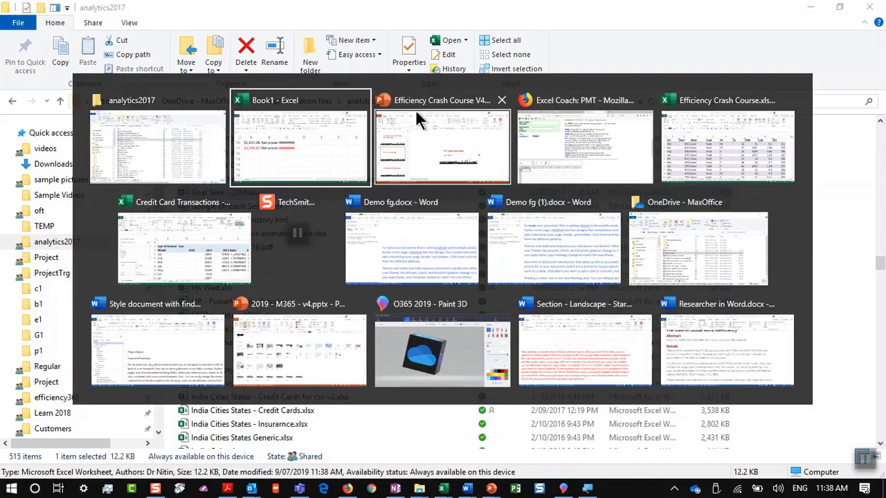
left_click(416, 110)
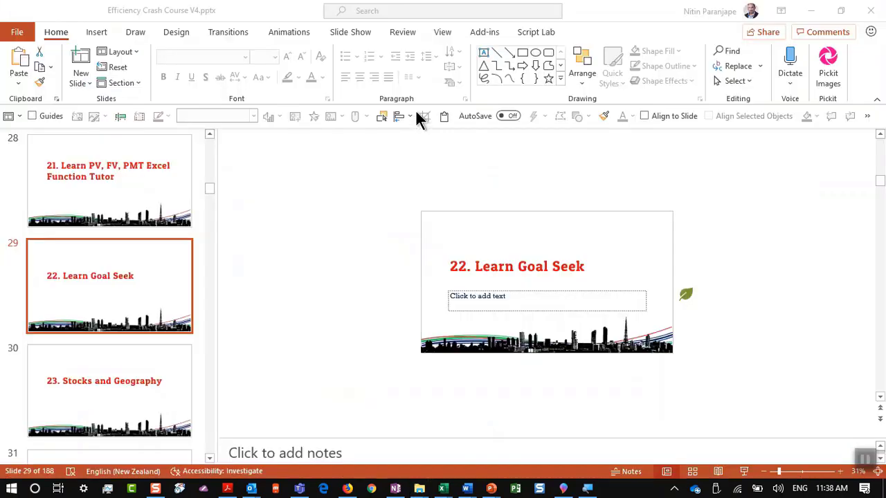
left_click(170, 376)
mouse_move(451, 490)
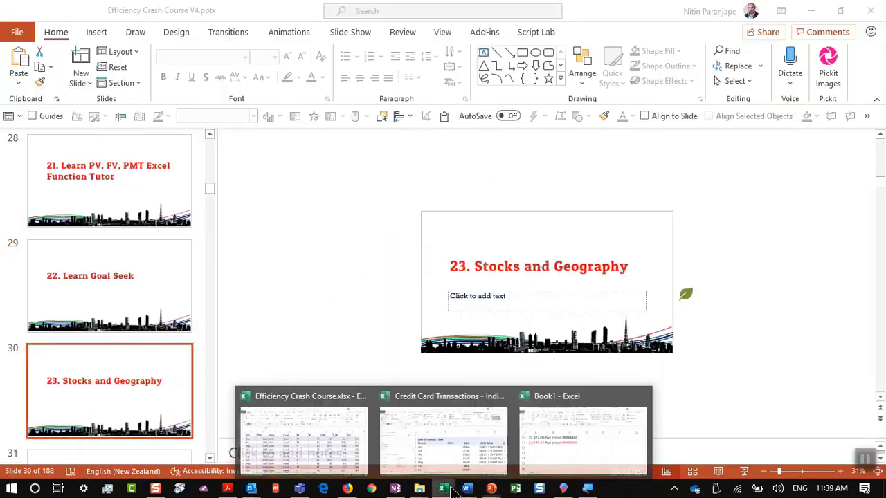
left_click(337, 442)
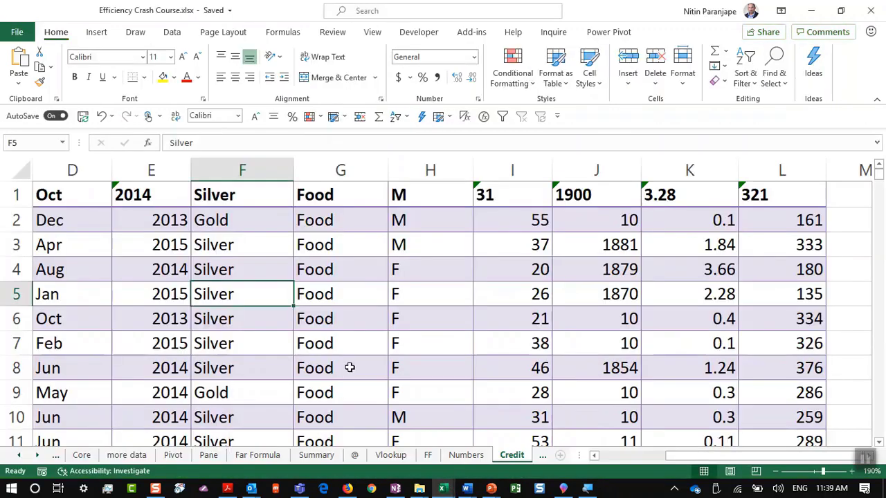
Activate the Geo sheet from the workbook's sheet list
scroll(352, 365, "down", 1)
scroll(351, 365, "down", 3)
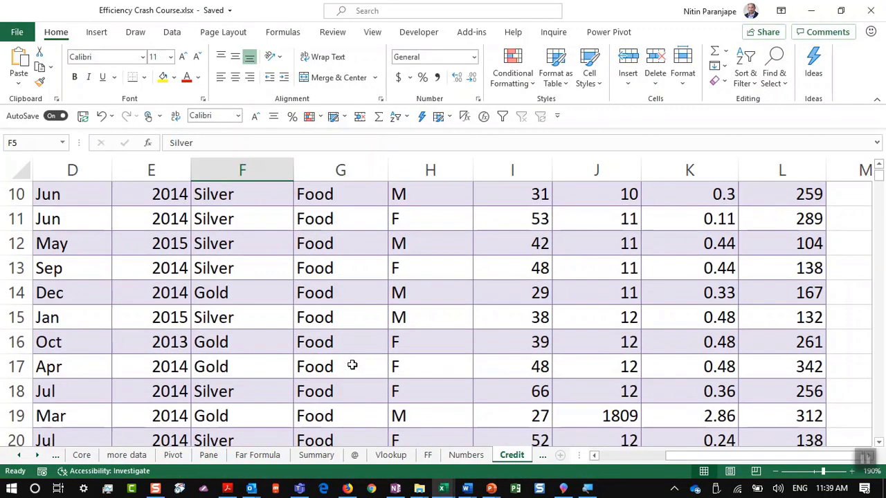
right_click(36, 456)
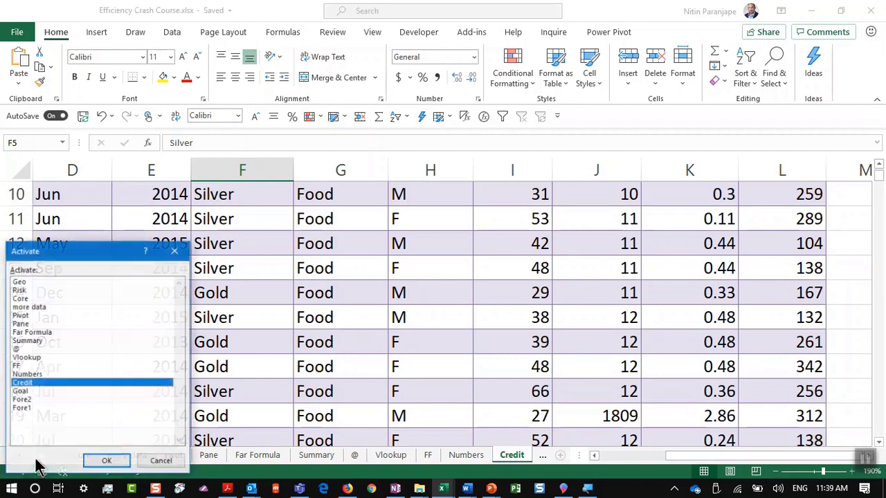
left_click(48, 284)
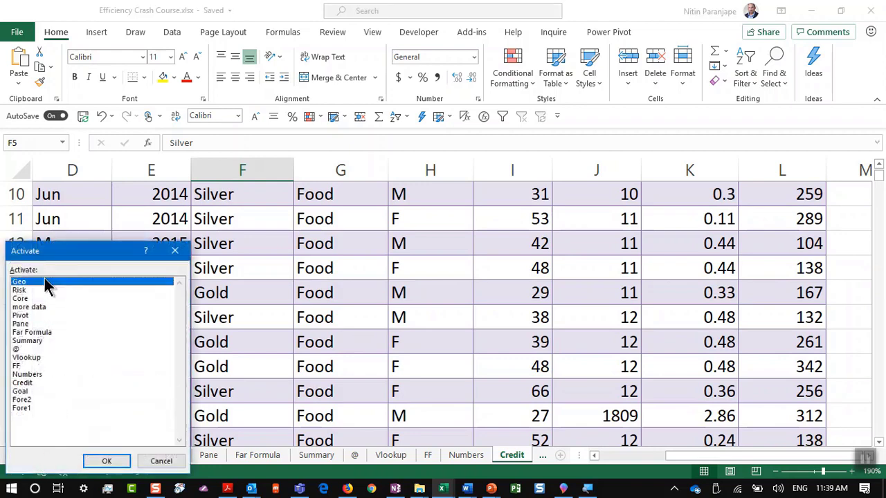
left_click(108, 461)
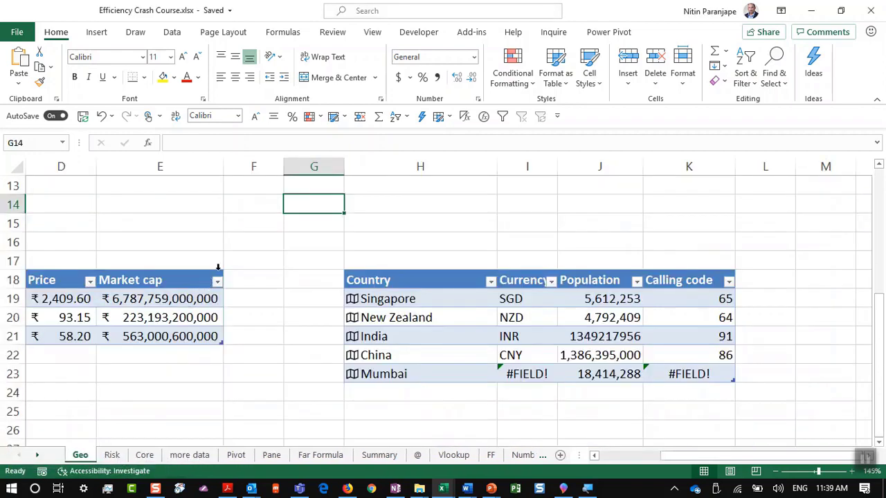
Select the HDFC Bank, Yes Bank and Tata Steel names in the Stock table
key("ctrl+Home")
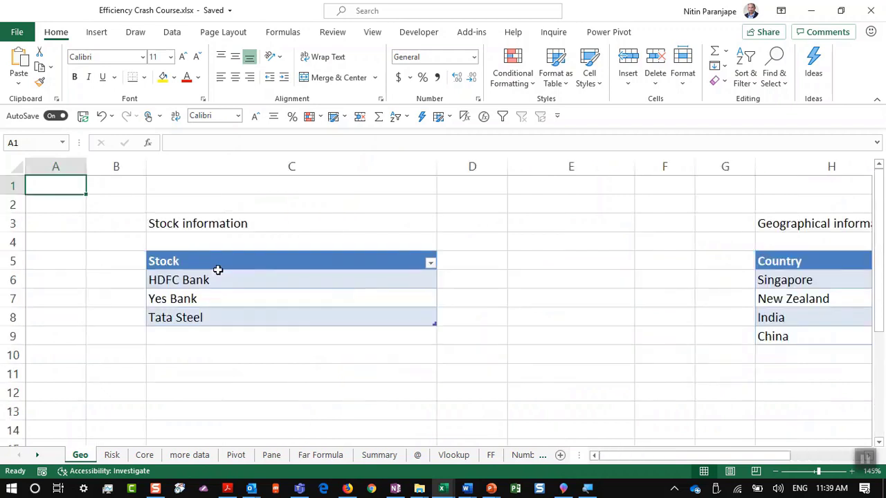
scroll(270, 344, "up", 2)
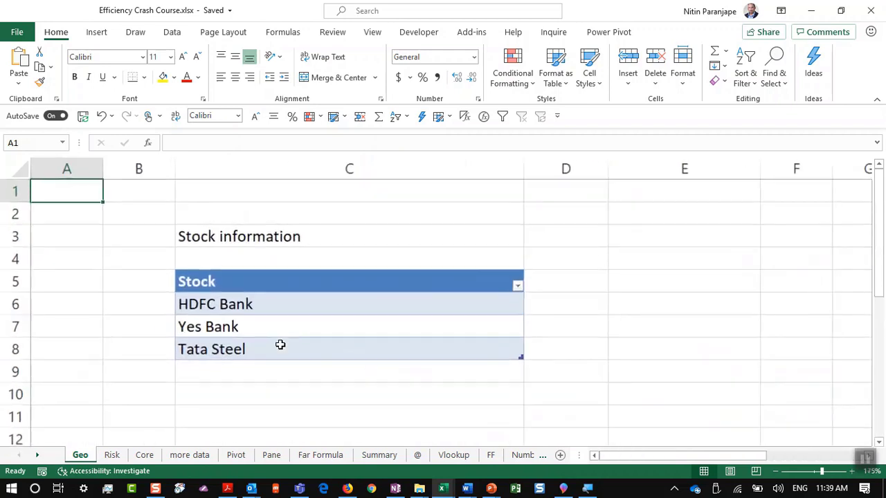
left_click(404, 308)
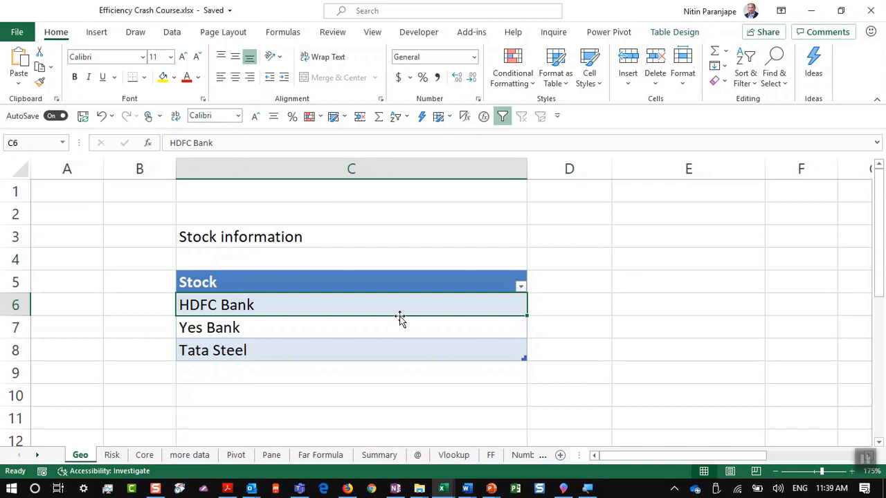
scroll(400, 316, "up", 3)
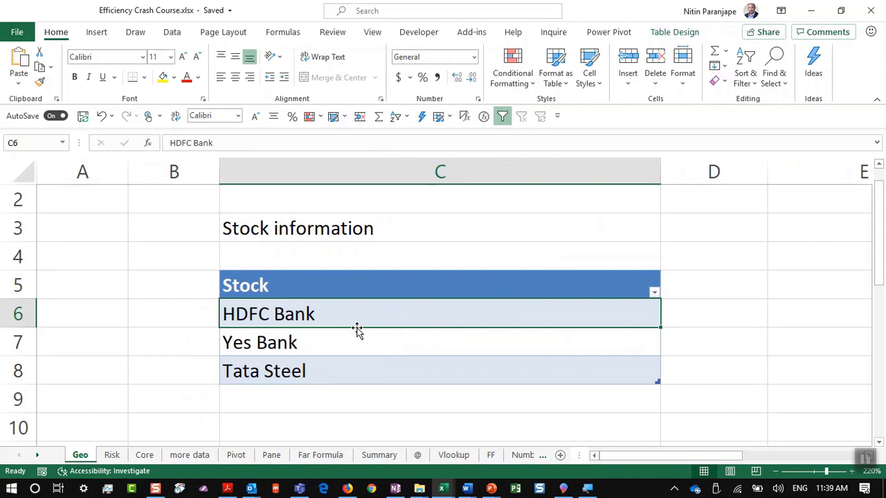
left_click_drag(356, 312, 359, 358)
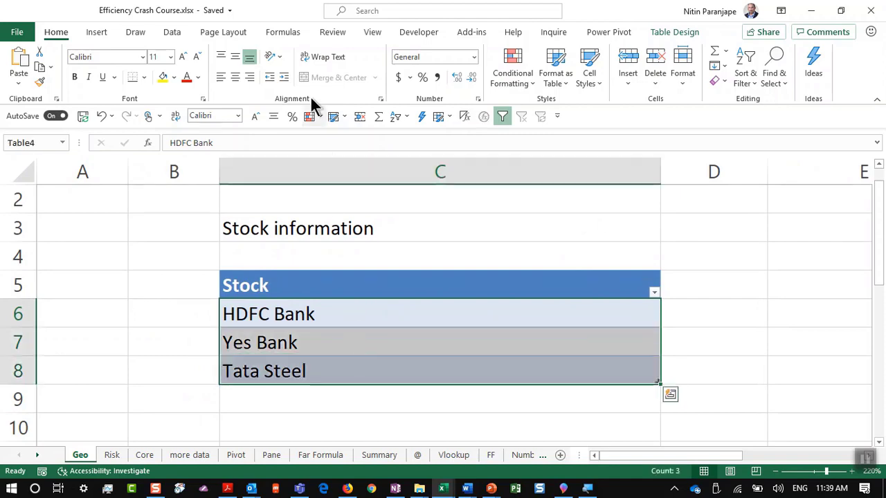
Convert the company names to Stocks data, using the Bombay Tata Steel listing
left_click(181, 32)
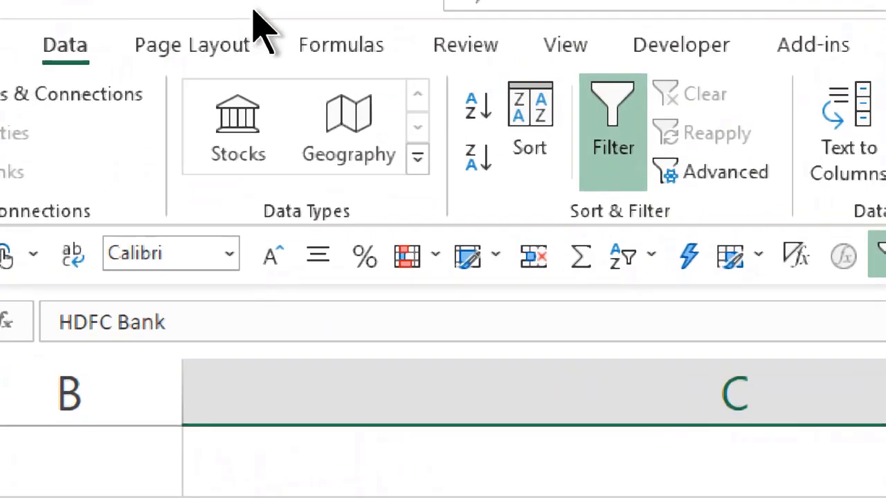
left_click(256, 135)
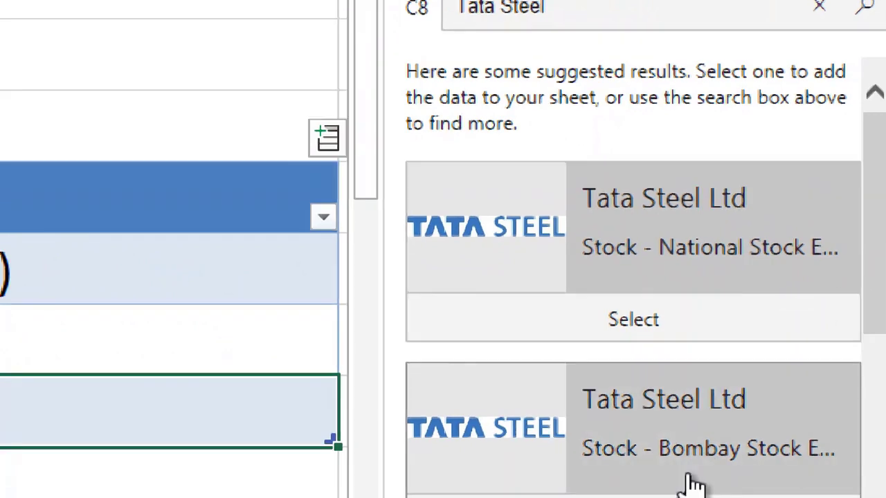
scroll(692, 478, "down", 3)
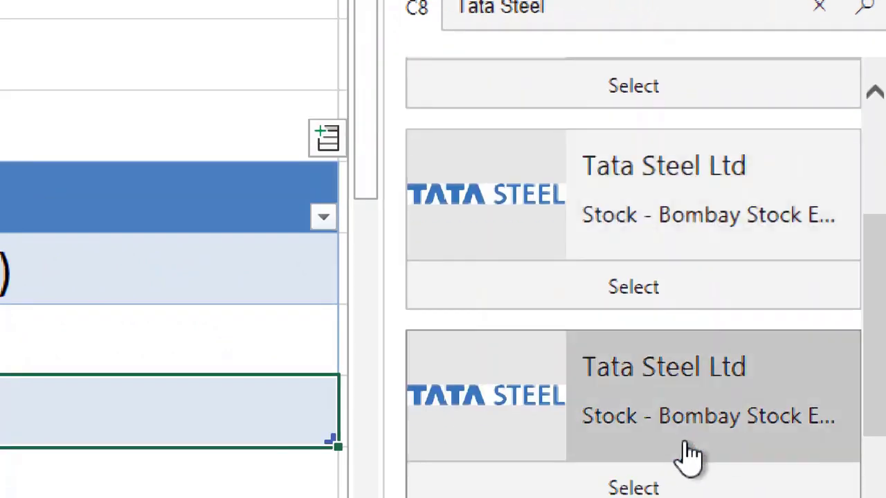
scroll(688, 454, "down", 2)
scroll(692, 429, "up", 1)
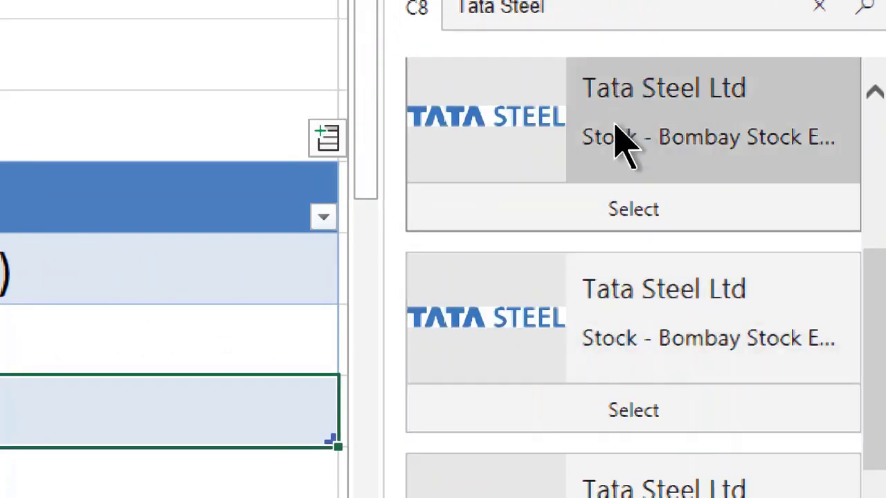
left_click(620, 141)
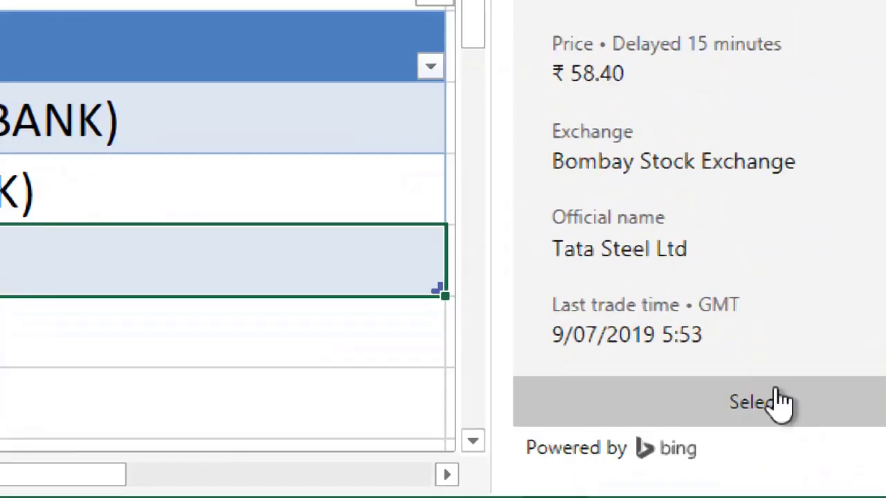
left_click(794, 428)
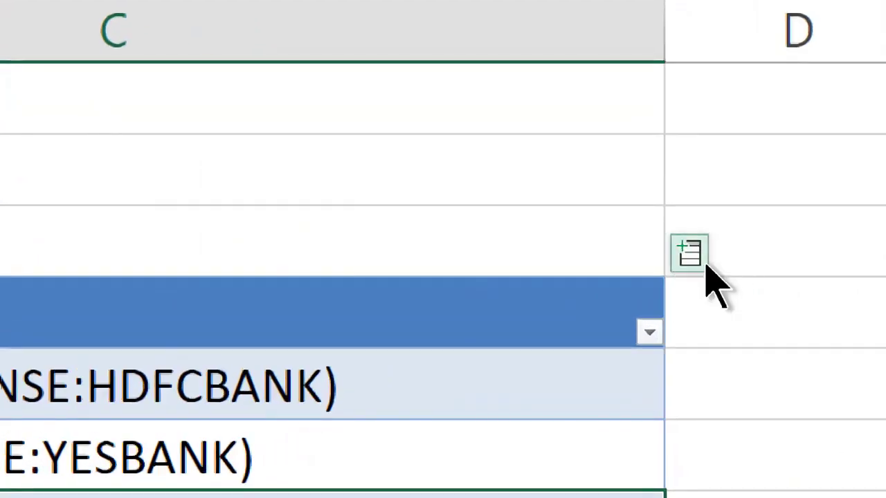
Add Price and Market cap columns to the Stock table
left_click(705, 267)
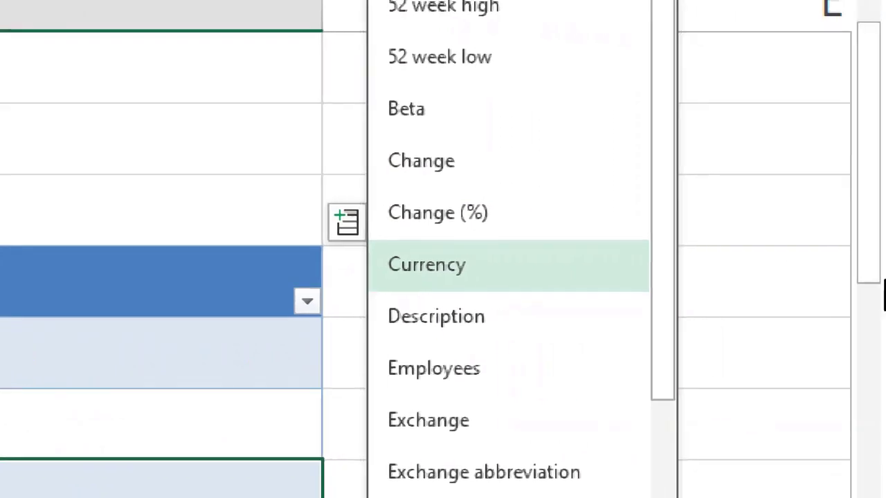
scroll(716, 308, "down", 2)
scroll(601, 312, "down", 2)
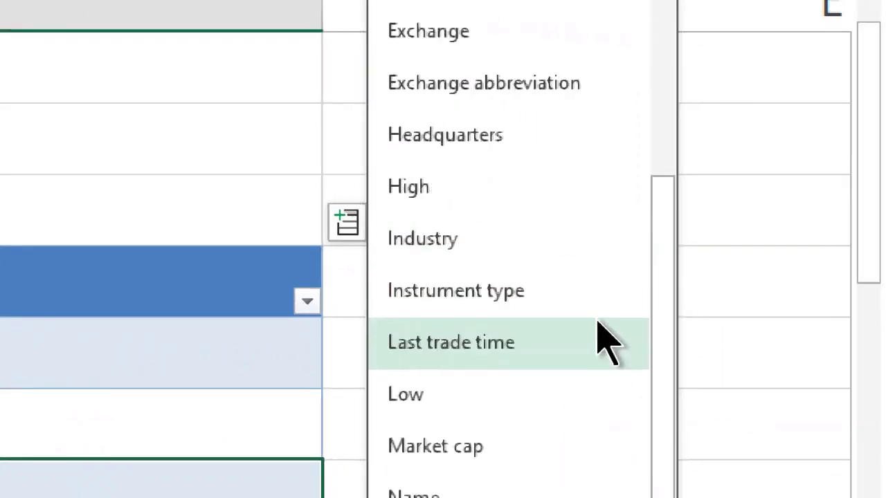
scroll(599, 323, "down", 2)
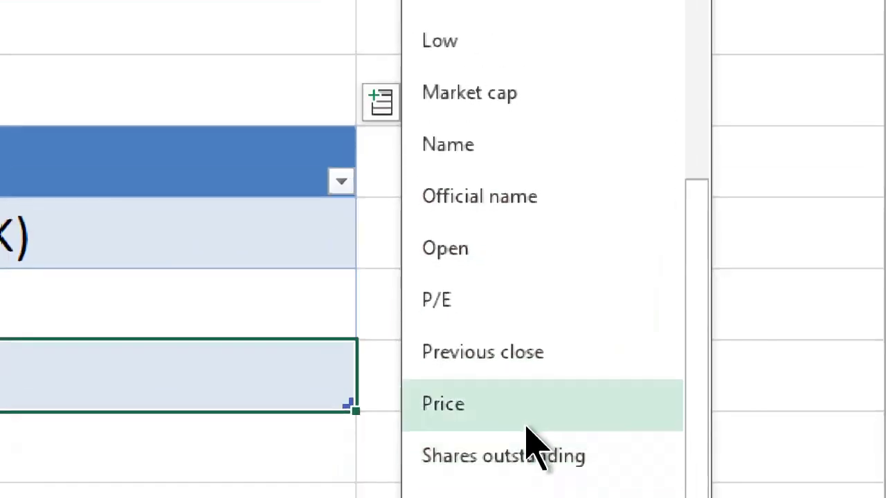
left_click(526, 415)
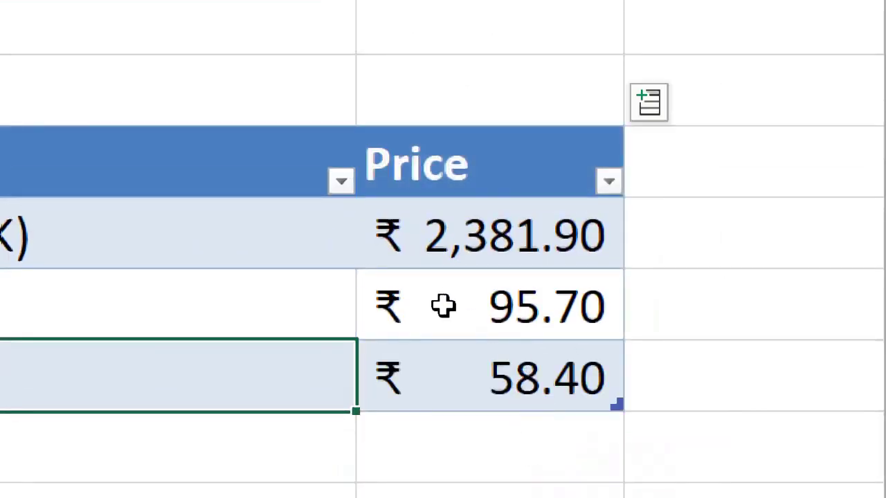
left_click(648, 112)
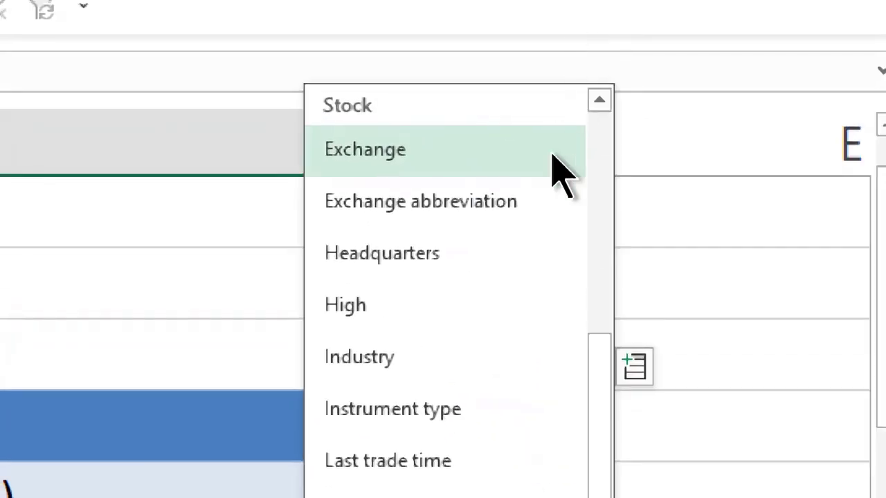
scroll(547, 429, "down", 2)
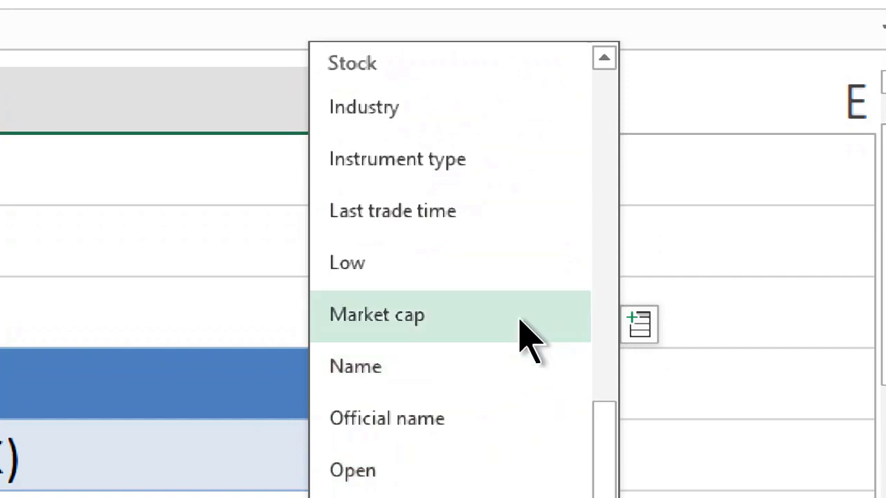
left_click(524, 337)
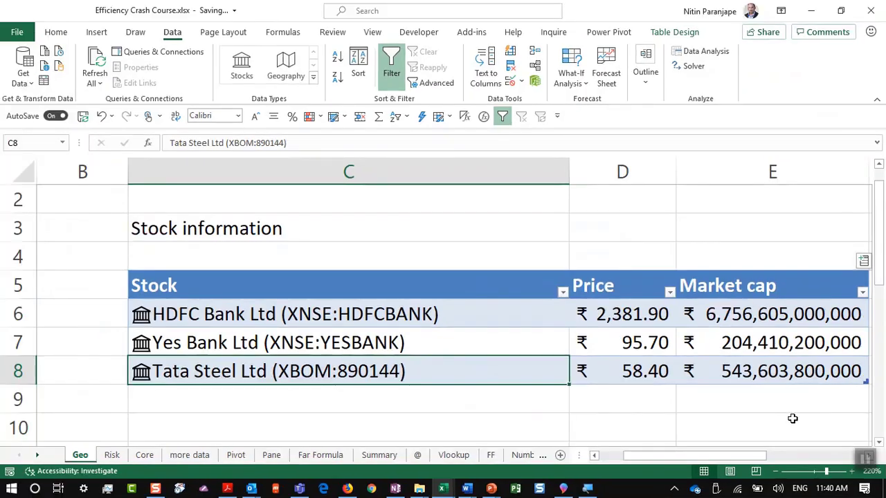
key("Right")
key("Right")
key("Right")
key("Right")
key("Right")
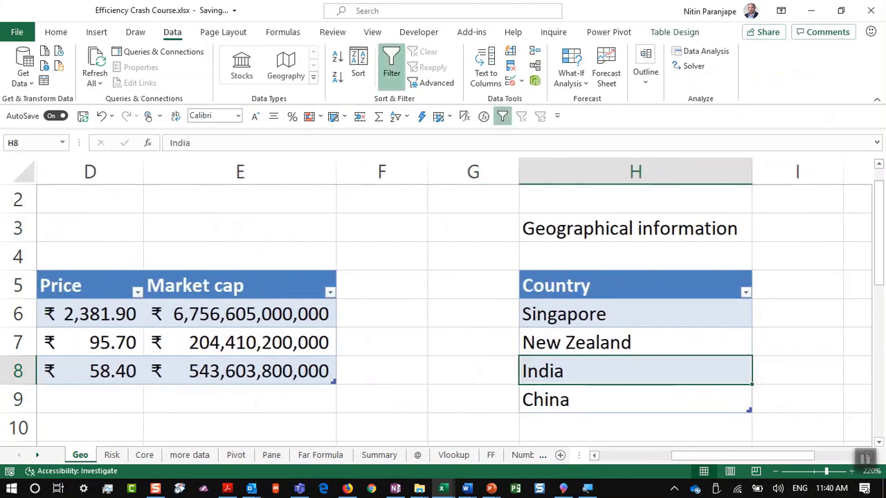
Convert the country names to Geography data and add Mumbai as a new entry
left_click_drag(632, 305, 633, 398)
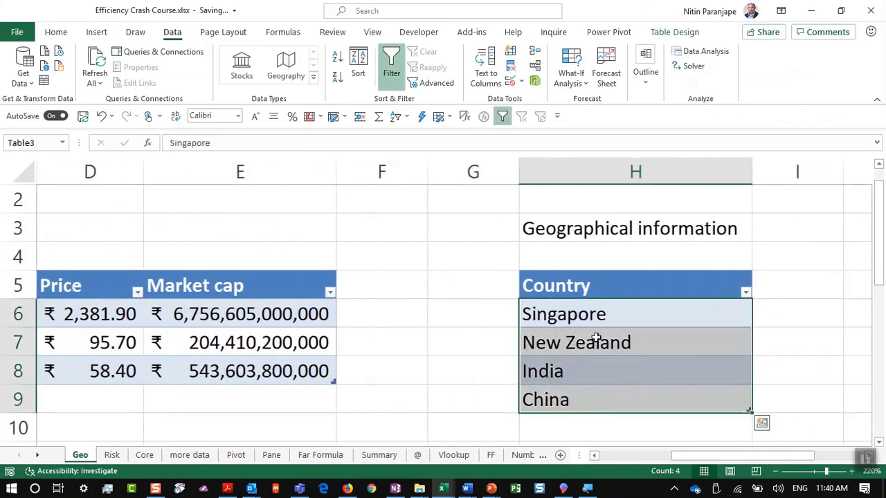
left_click(296, 69)
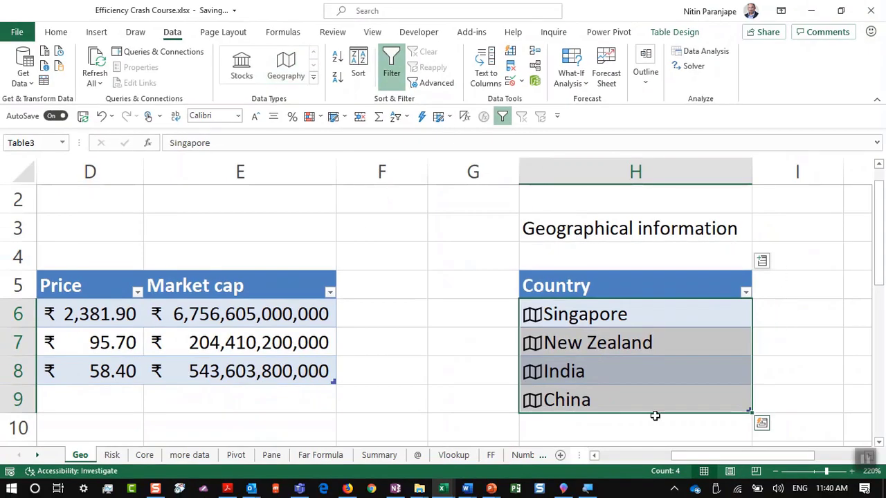
left_click(678, 338)
left_click(626, 421)
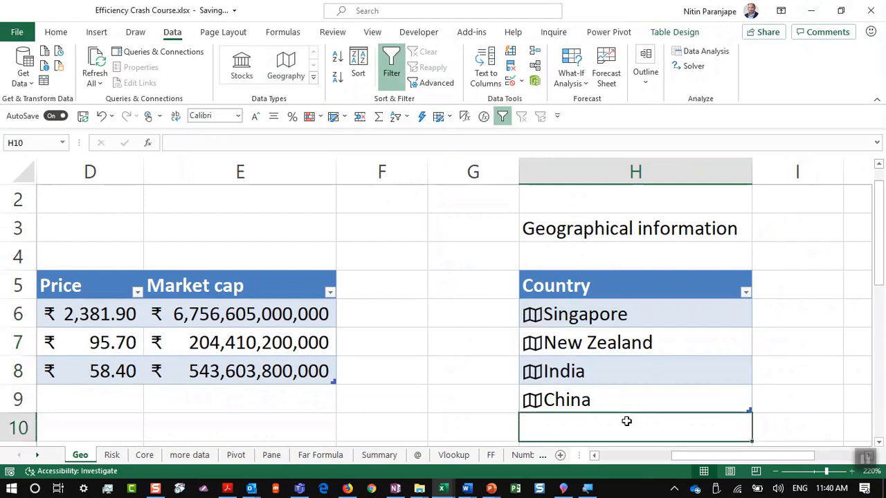
type("Mumba")
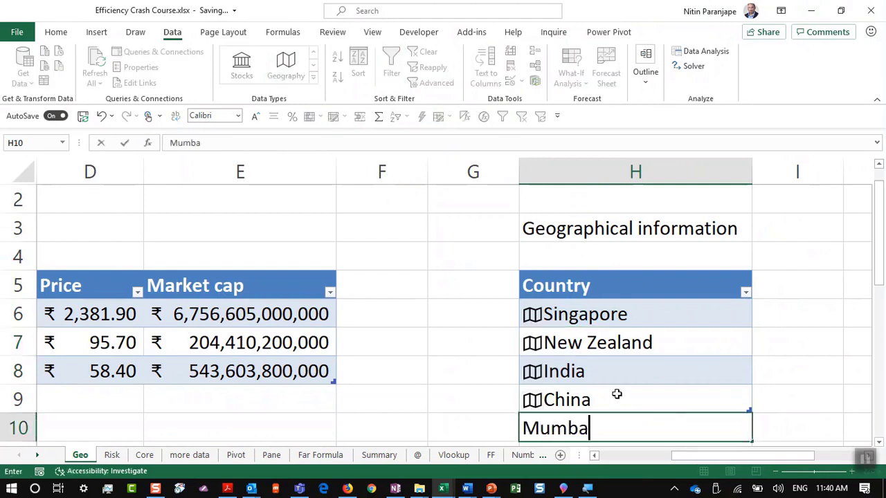
type("i")
key("Return")
left_click(616, 396)
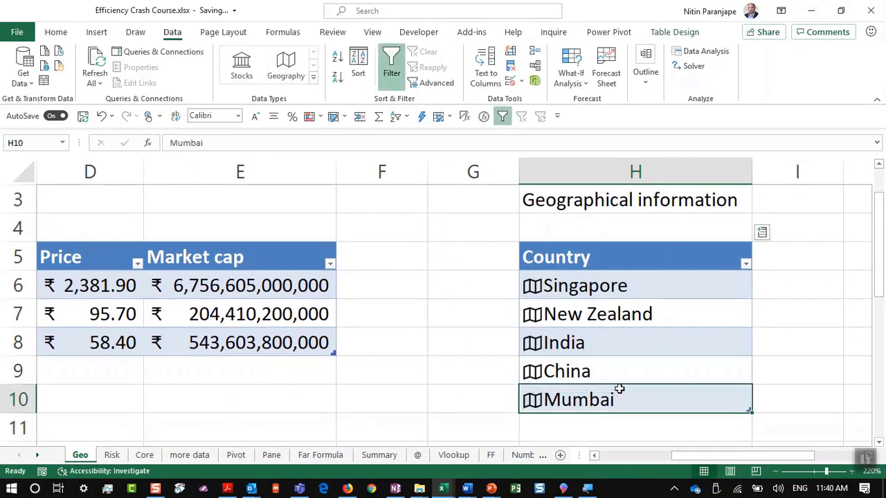
Add Infant mortality and Population columns to the Country table
left_click(763, 233)
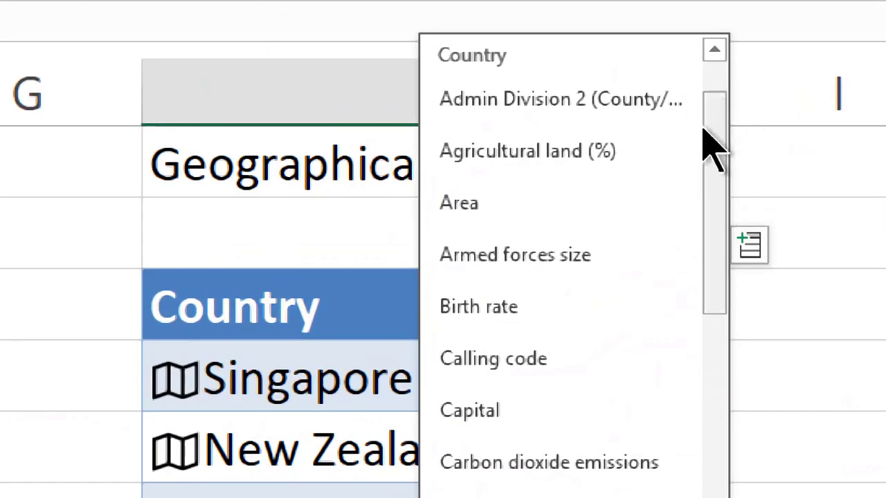
left_click_drag(703, 119, 716, 360)
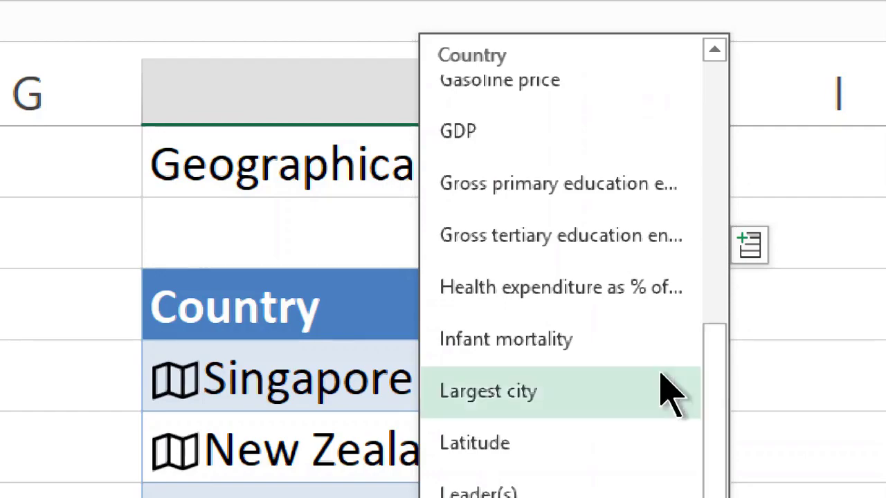
left_click(610, 339)
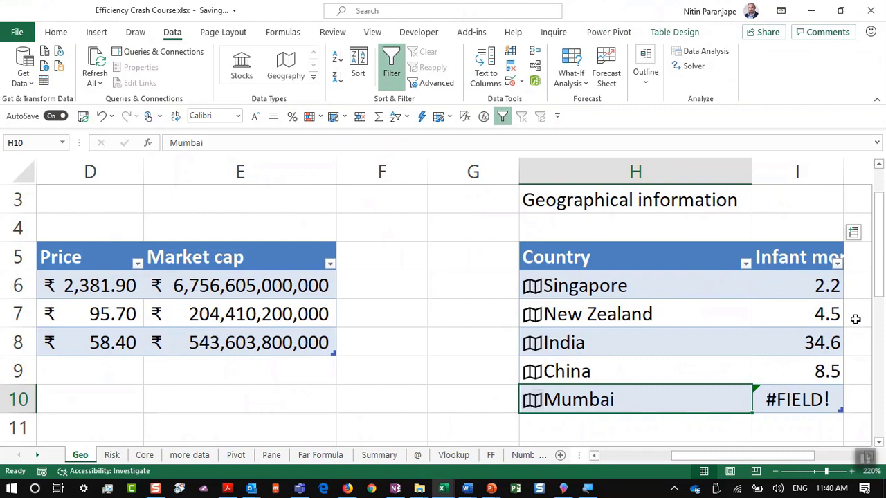
left_click(854, 235)
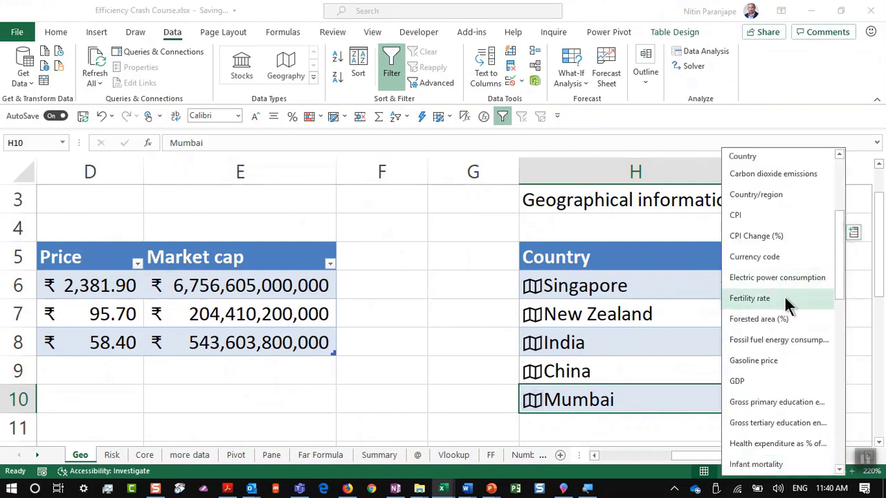
scroll(786, 301, "down", 2)
scroll(776, 358, "down", 2)
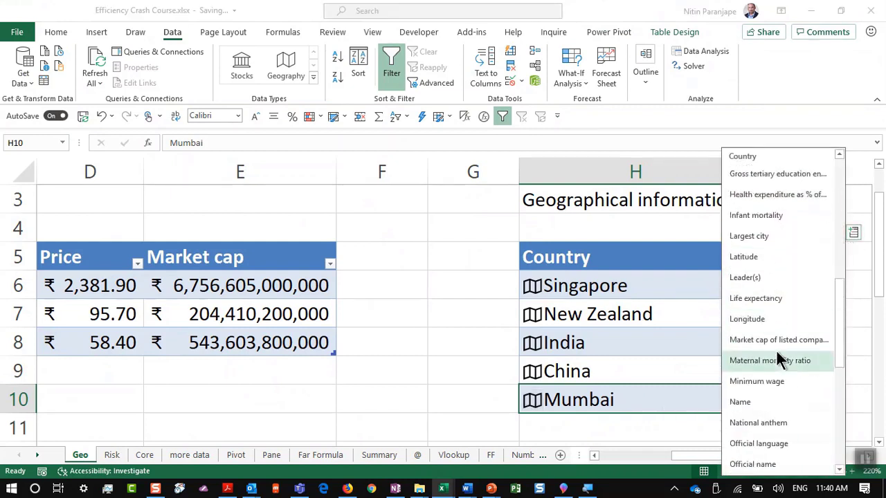
scroll(779, 359, "down", 4)
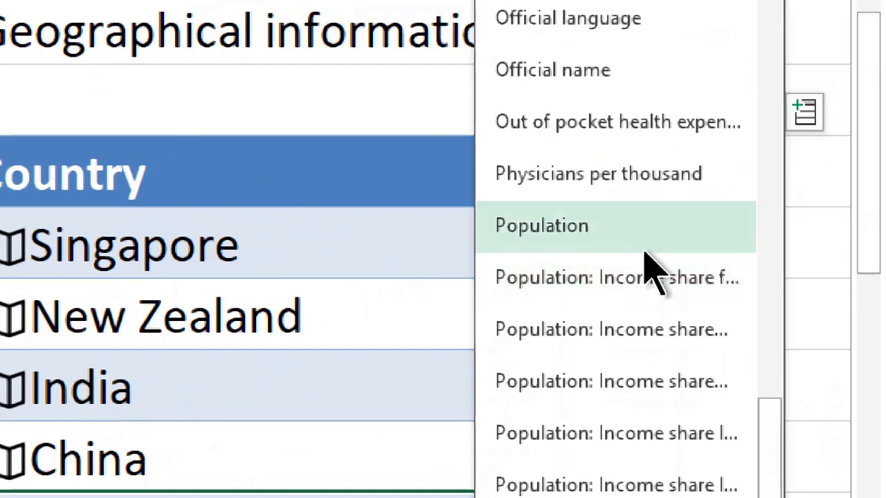
left_click(816, 176)
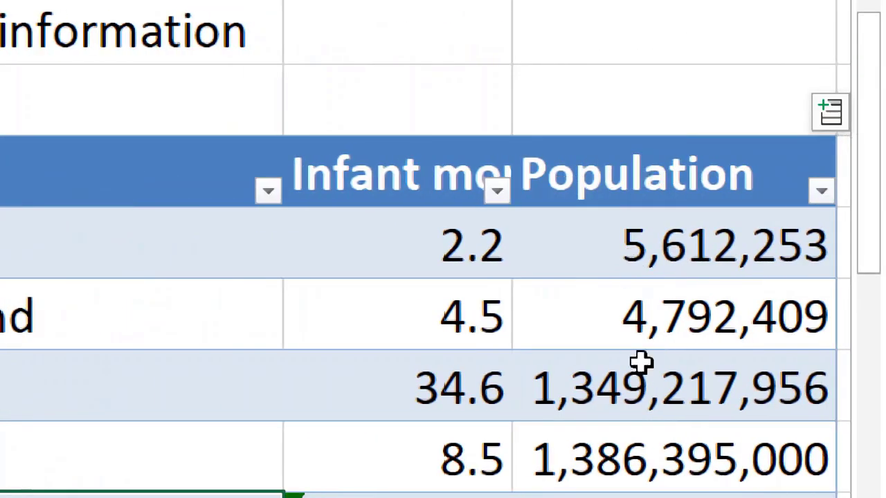
left_click(640, 361)
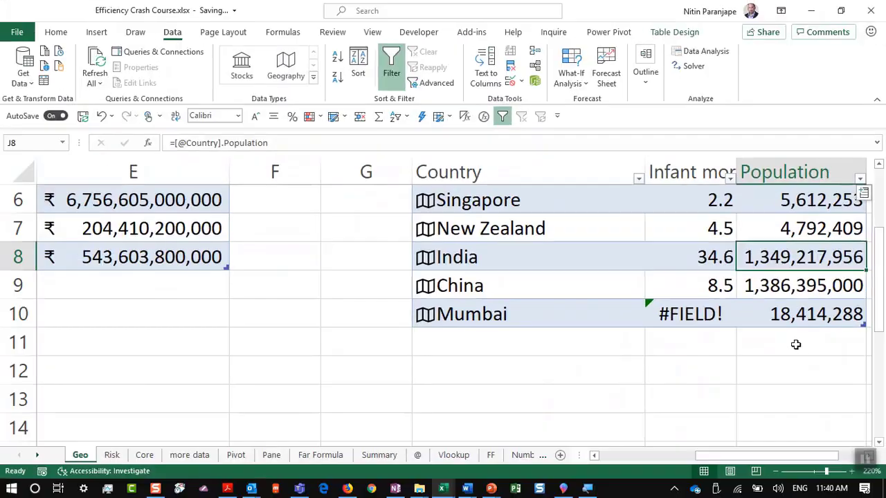
Present PowerPoint's 24. Conditional Formatting title slide, then return to Excel
key("alt+Tab")
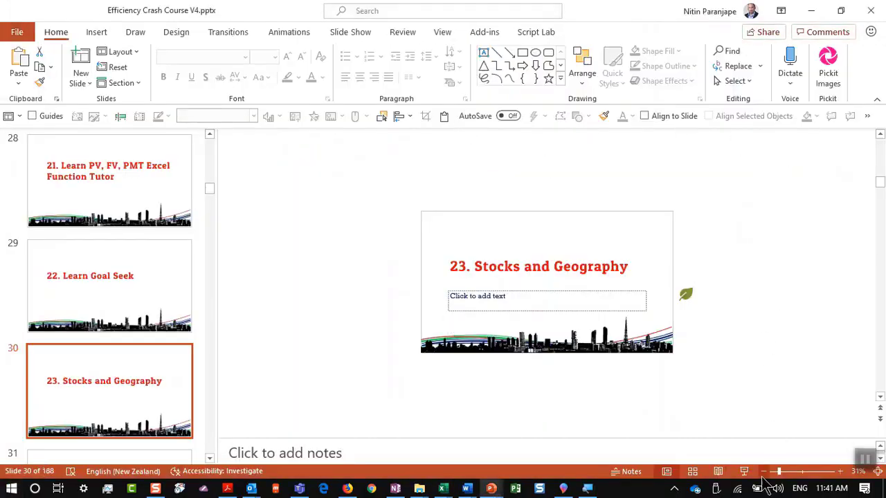
left_click(744, 471)
left_click(718, 264)
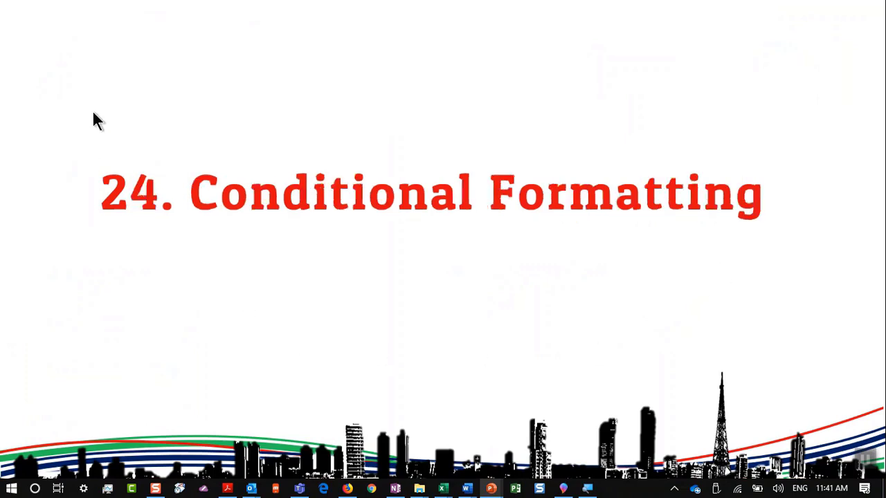
key("Escape")
key("alt+Tab")
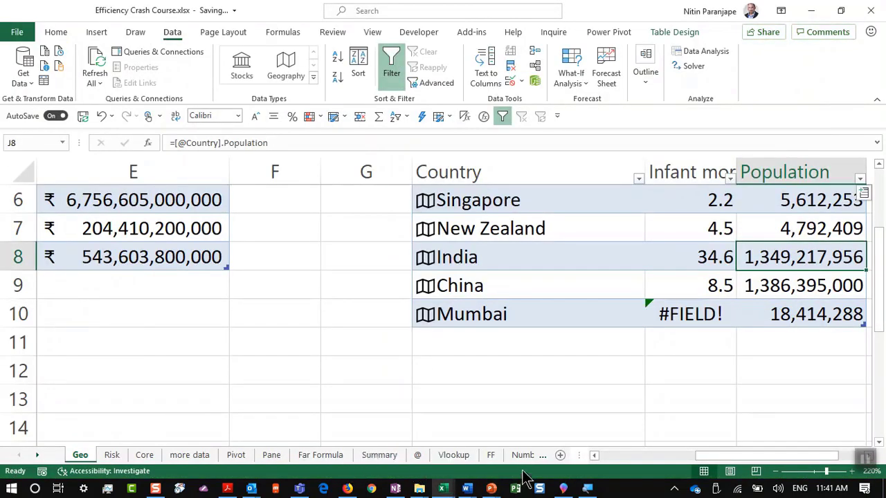
Open the Numbers sheet and select the Jan–May values C5:G8
left_click(522, 455)
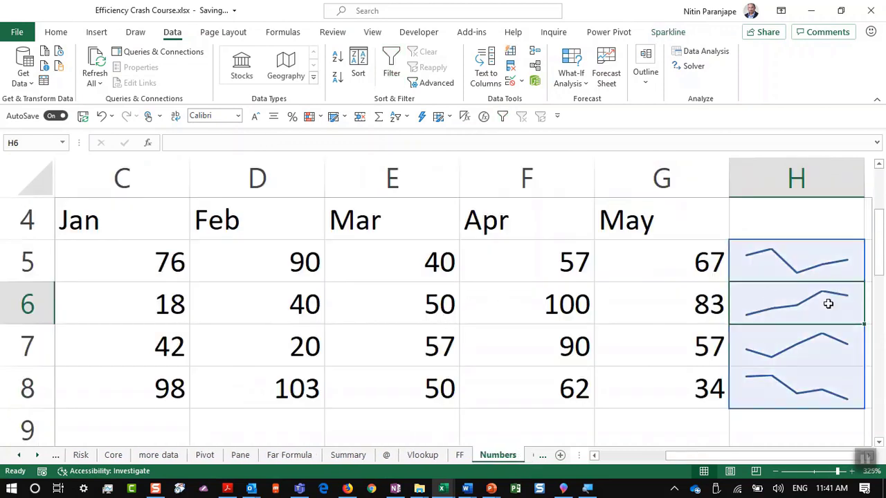
left_click(87, 260)
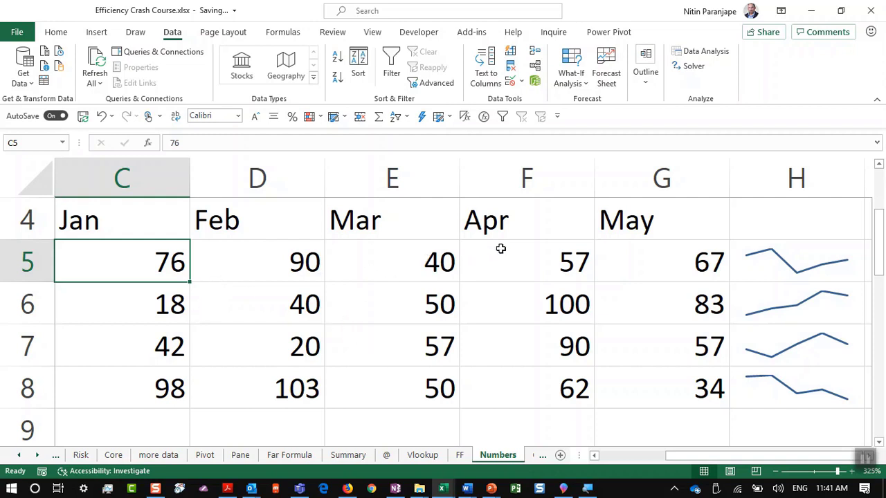
left_click(141, 305)
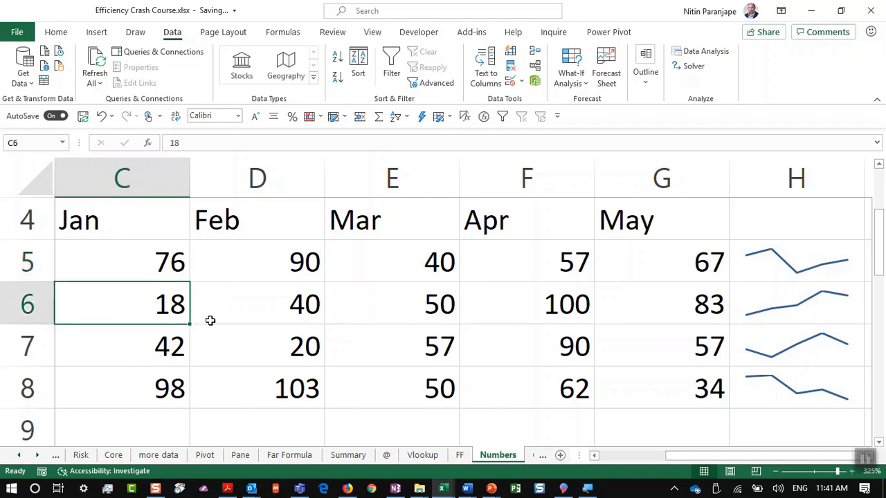
left_click(255, 337)
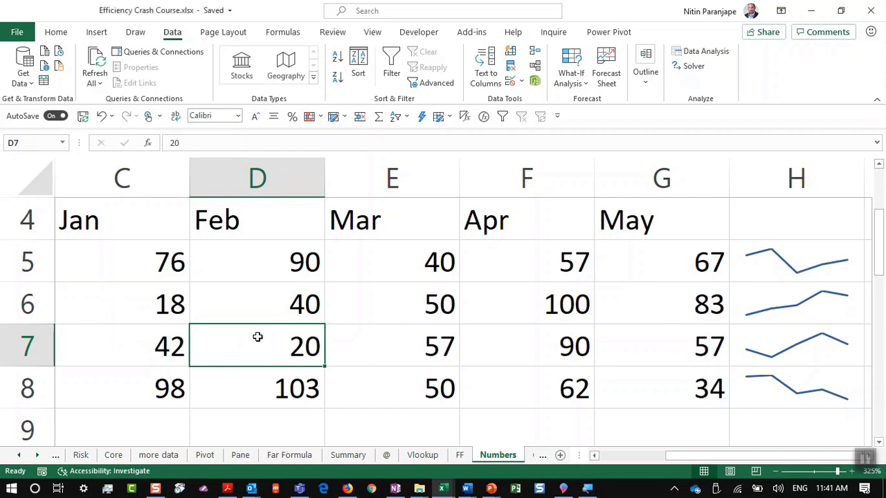
left_click_drag(107, 253, 670, 386)
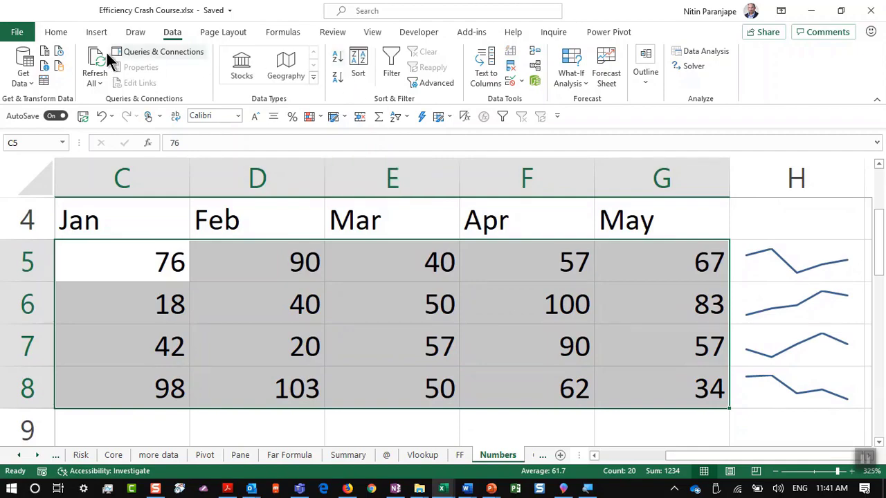
Apply blue gradient data bars to C5:G8, compare them, then undo
left_click(55, 32)
left_click(525, 78)
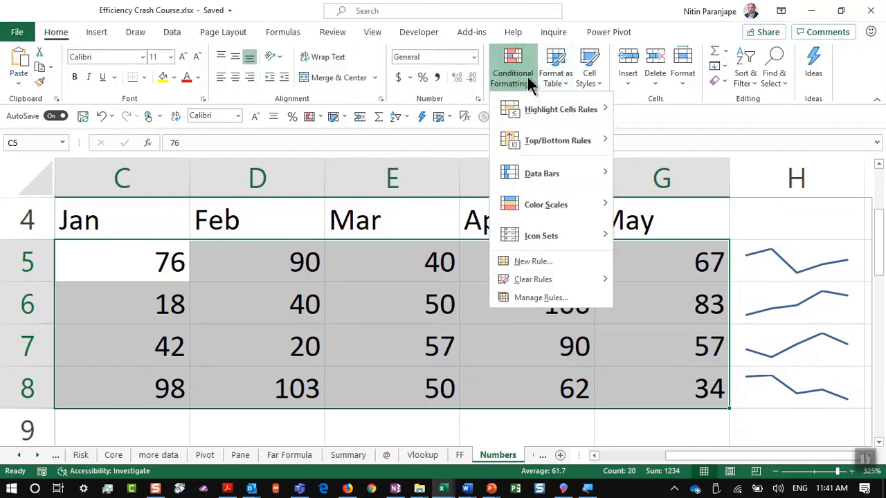
mouse_move(524, 178)
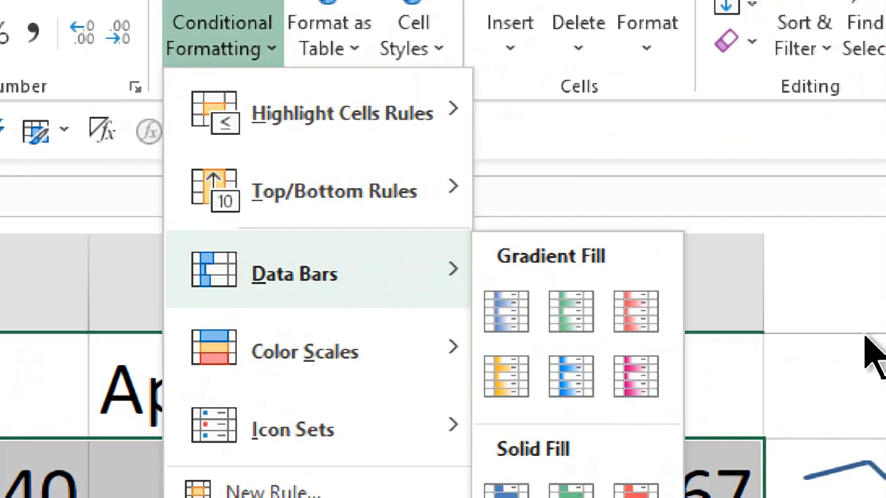
left_click(572, 379)
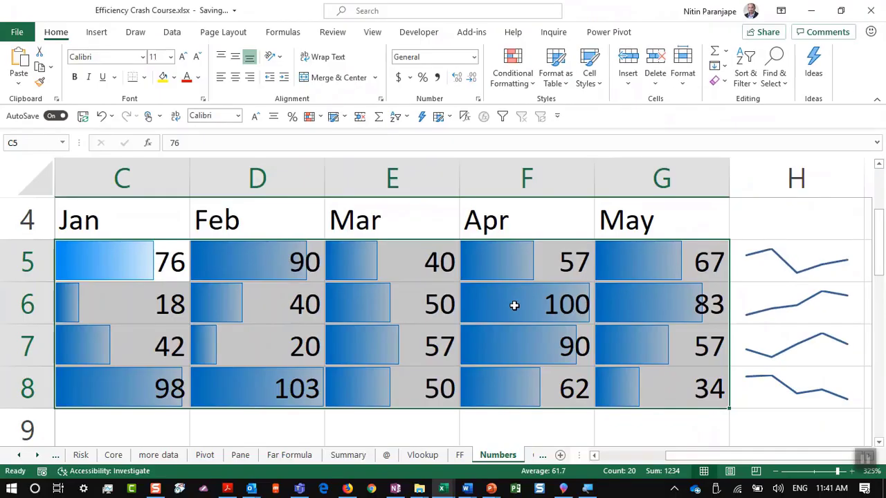
left_click(514, 305)
mouse_move(501, 493)
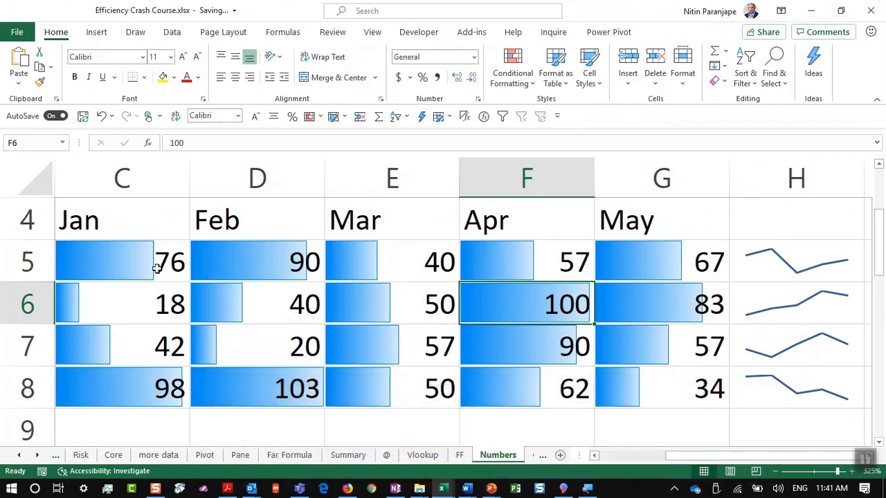
left_click(103, 297)
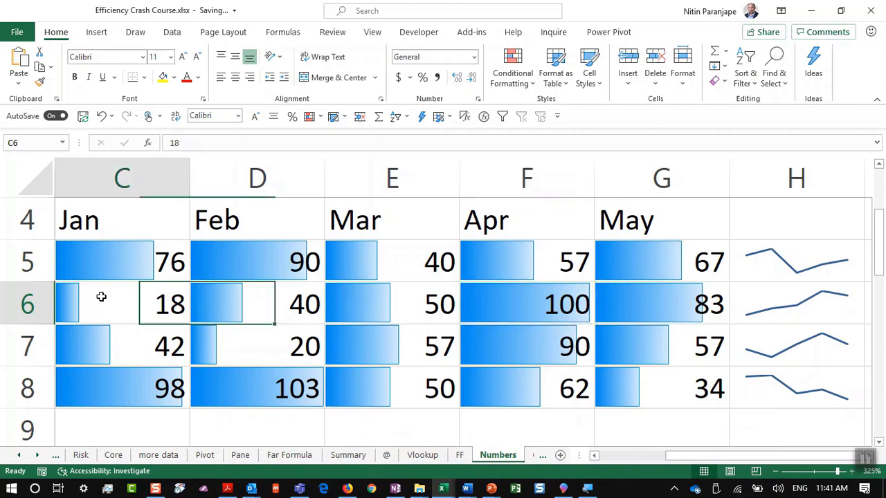
left_click(222, 342)
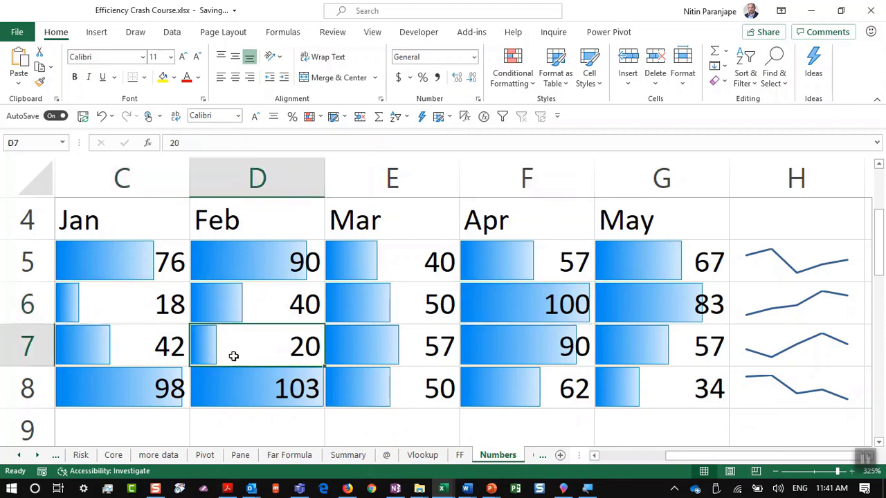
key("ctrl+z")
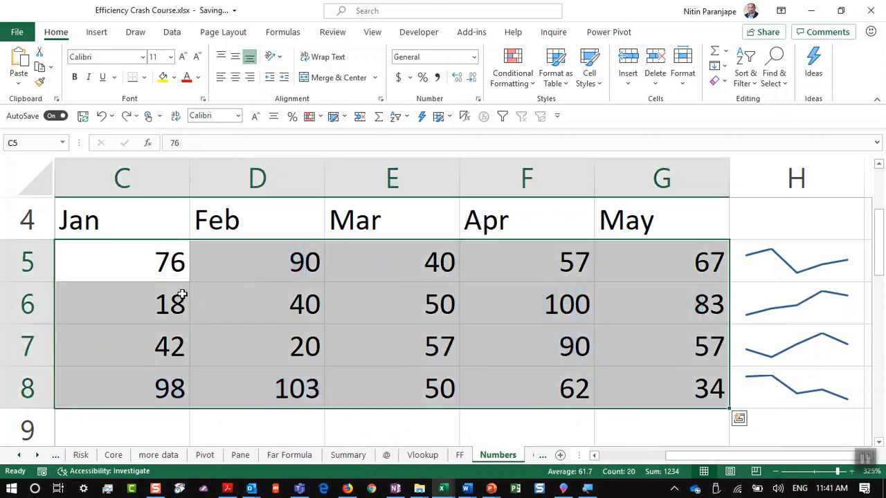
left_click(513, 76)
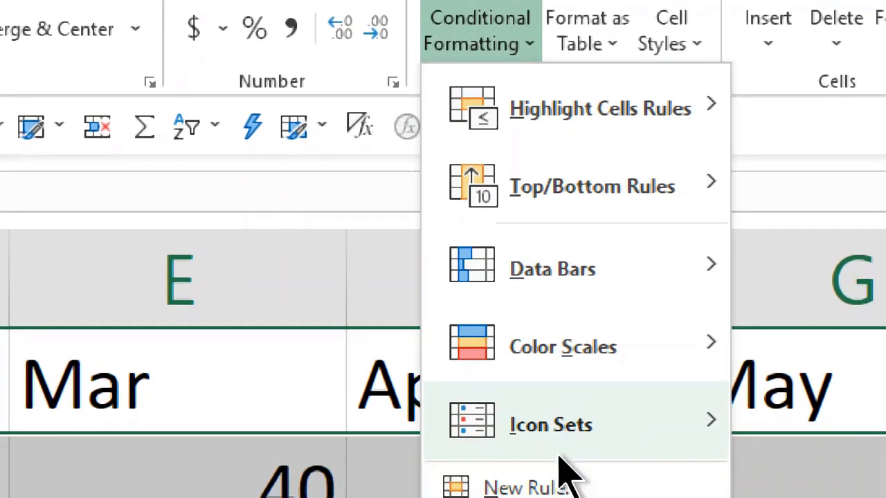
mouse_move(567, 465)
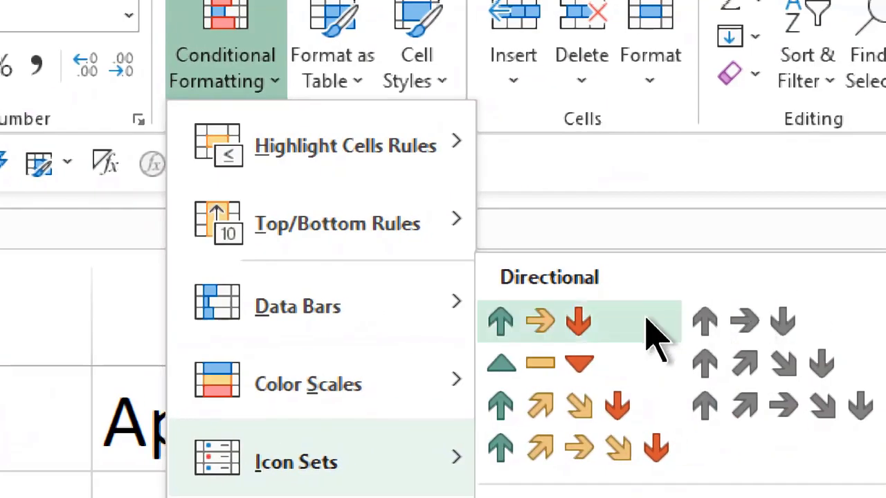
left_click(636, 322)
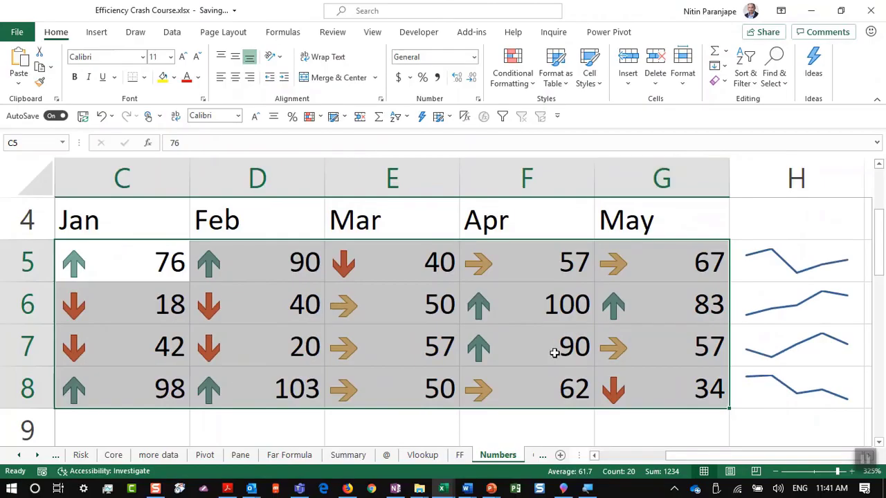
left_click(538, 356)
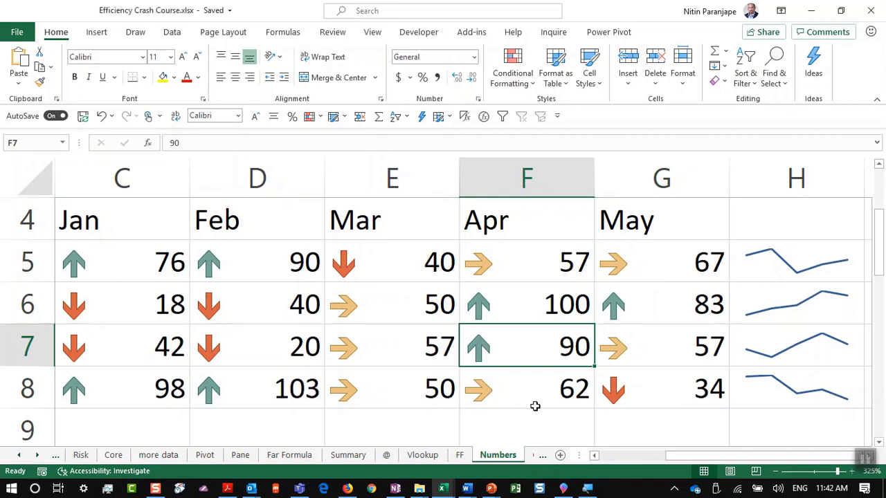
key("ctrl+z")
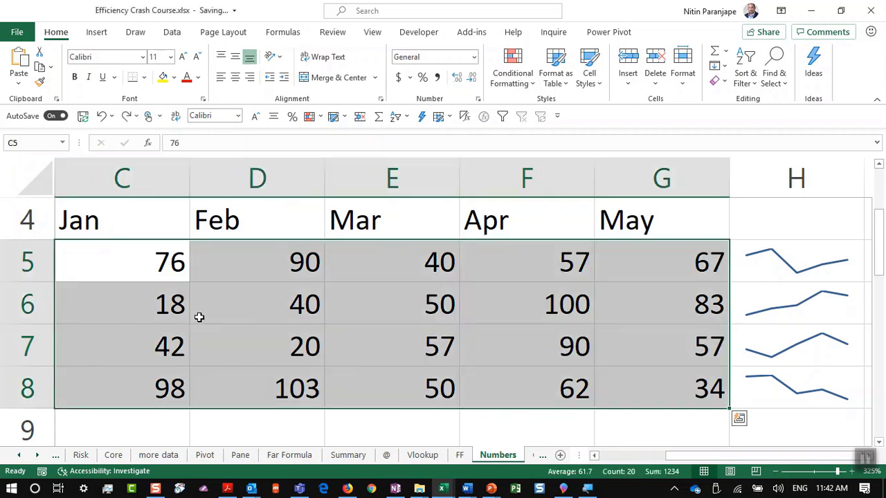
Move the PowerPoint deck to slide 25. Instant Forecasting, then return to Excel
key("alt+Tab")
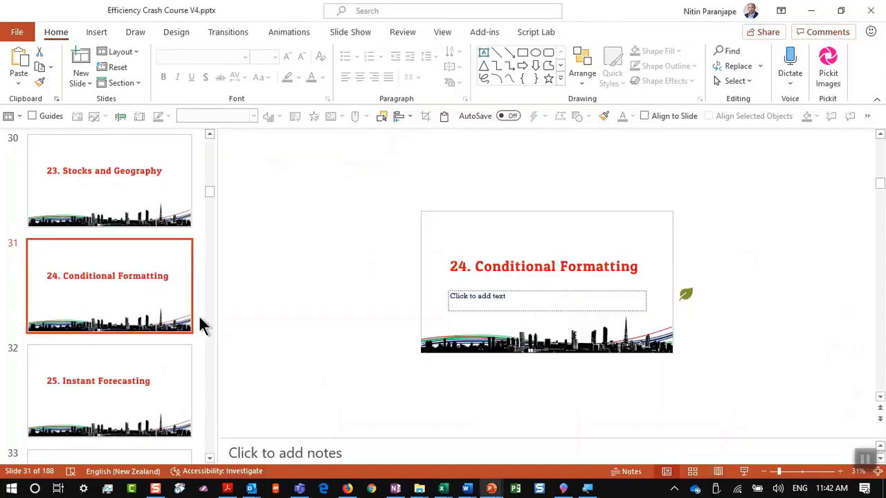
left_click(132, 377)
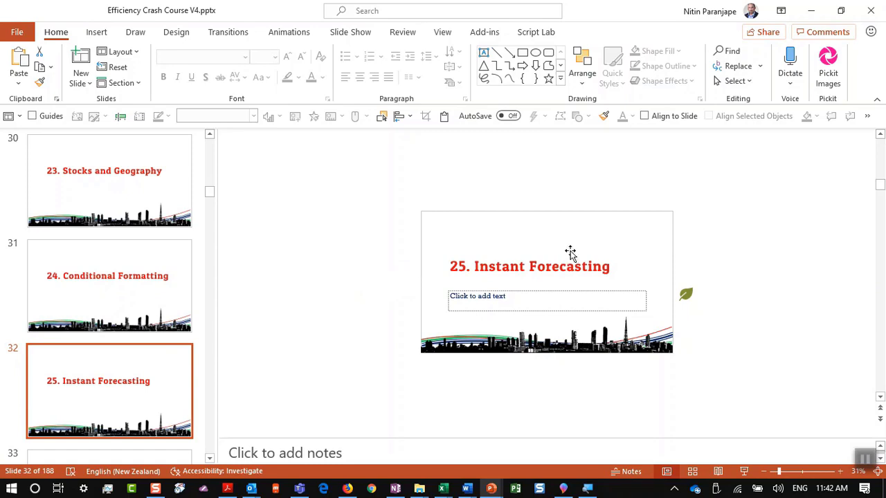
scroll(571, 251, "up", 2)
key("alt+Tab")
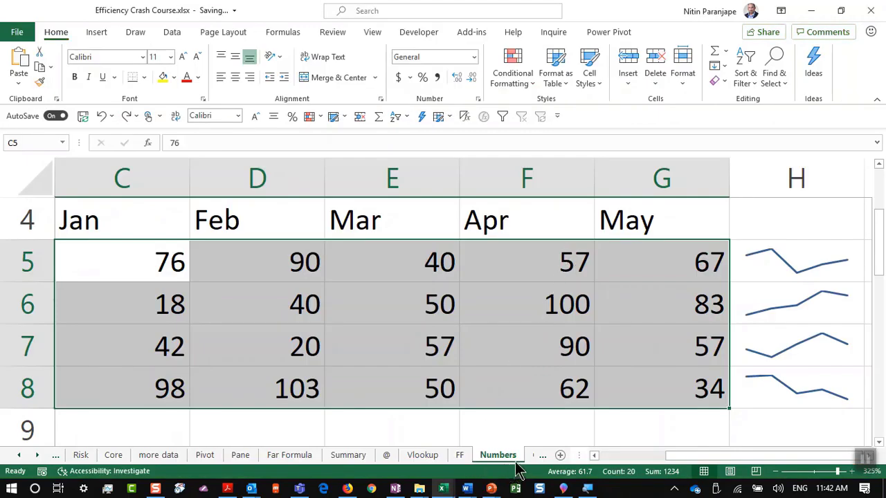
Step through the Credit, Goal and Fore2 sheet tabs to Fore1
left_click(535, 458)
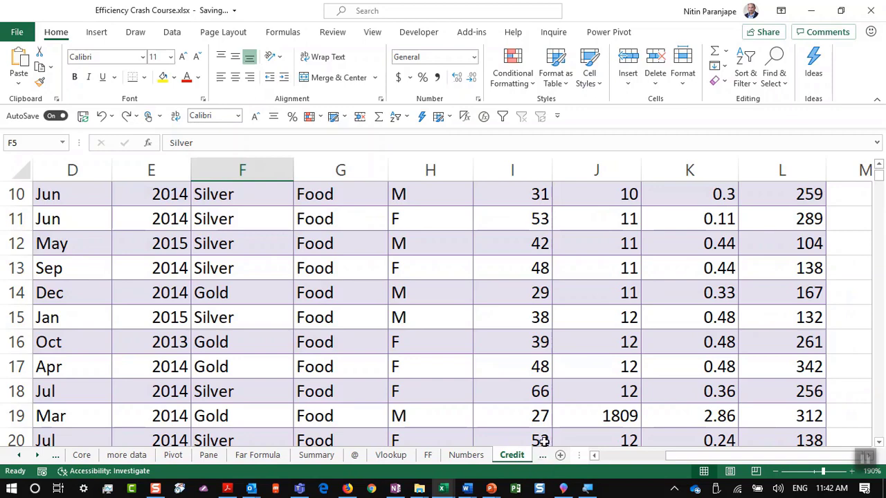
left_click(542, 456)
left_click(542, 456)
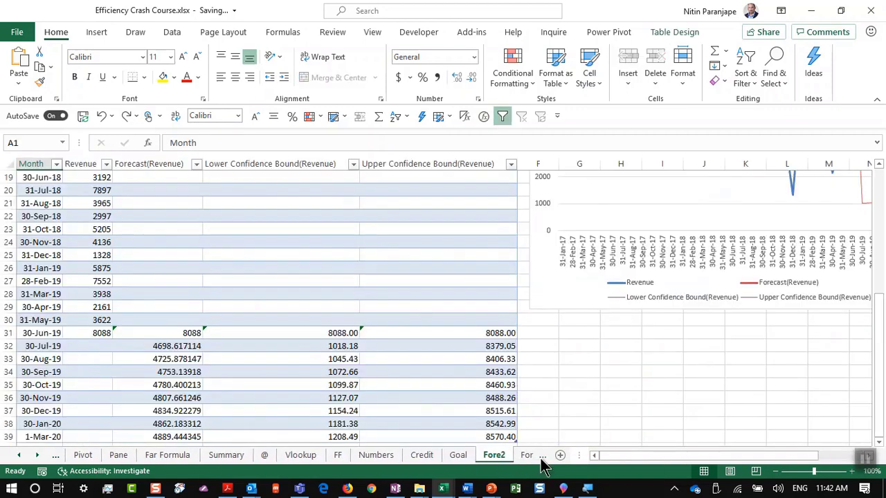
left_click(542, 457)
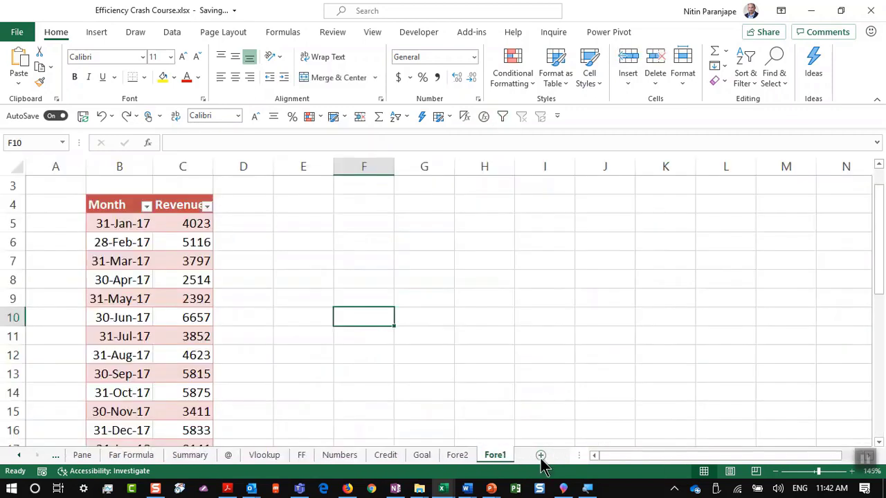
Review the Month/Revenue table from 4023 down to its last row, 30-Jun-19
left_click(523, 316)
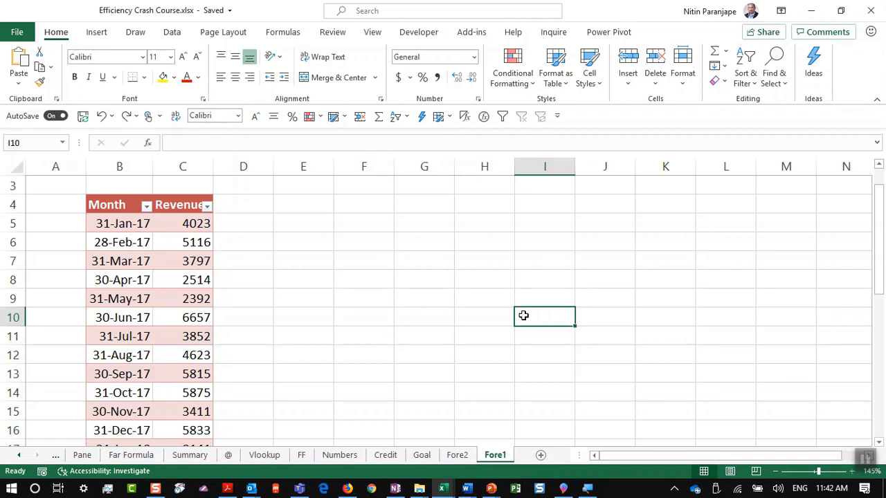
left_click(77, 263)
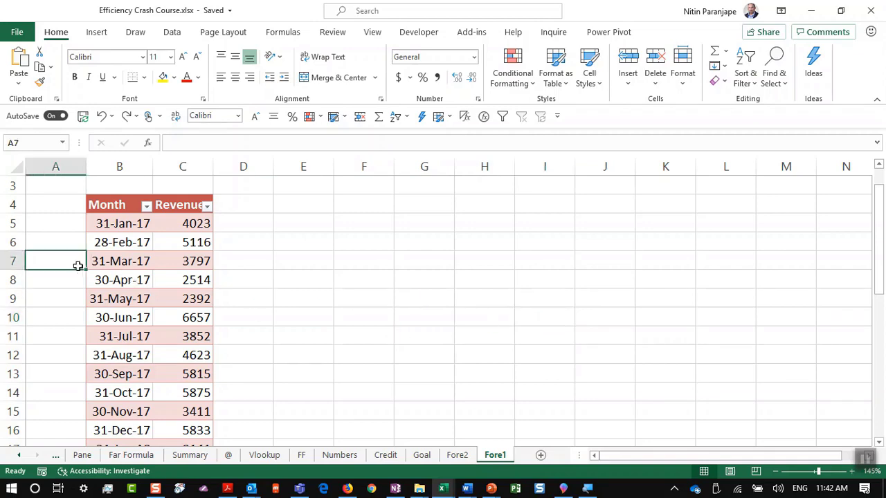
left_click(109, 248)
scroll(113, 253, "up", 1)
scroll(113, 262, "up", 4)
scroll(178, 228, "up", 2)
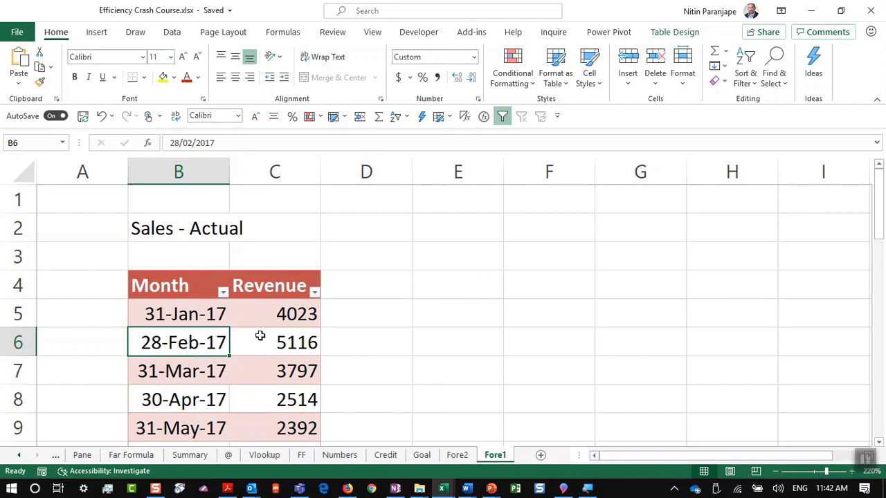
left_click(277, 307)
scroll(284, 361, "down", 12)
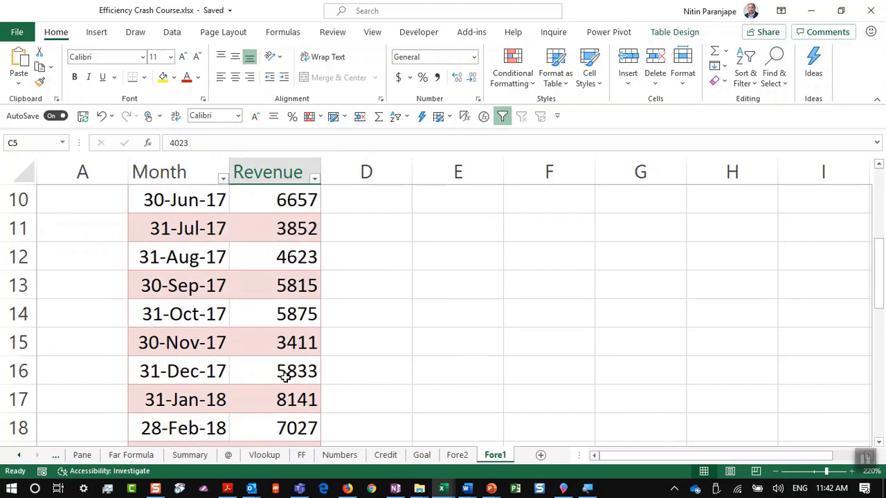
scroll(285, 374, "up", 3)
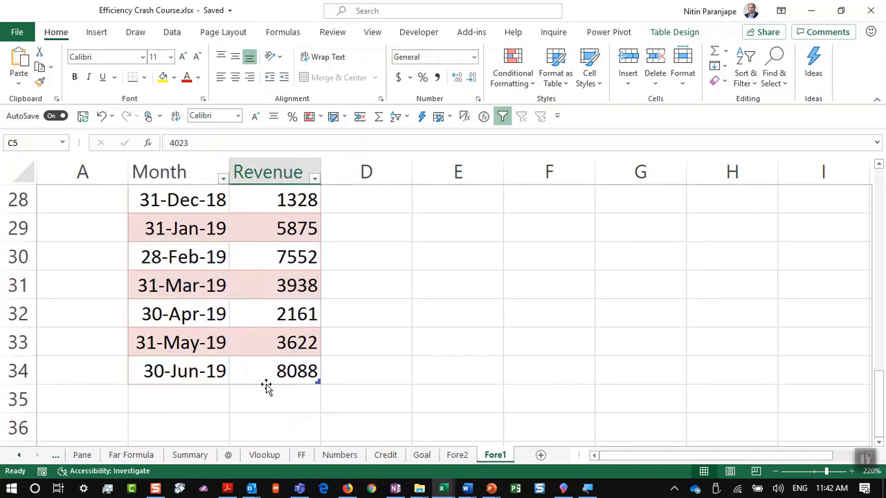
left_click(207, 372)
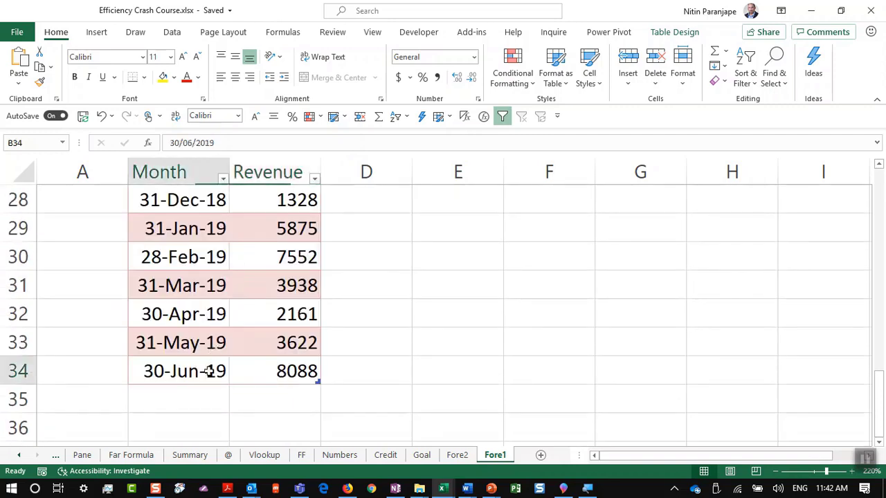
scroll(242, 400, "down", 1)
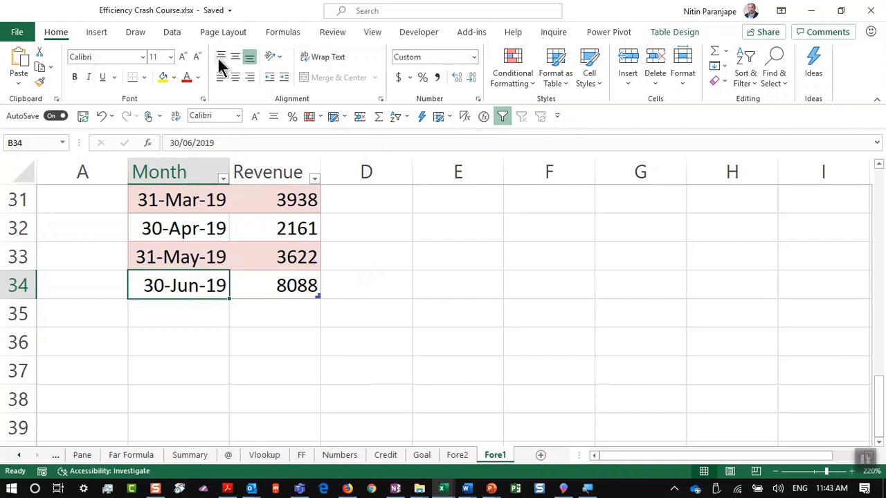
Create a Forecast Sheet from the revenue data with its options expanded
left_click(182, 38)
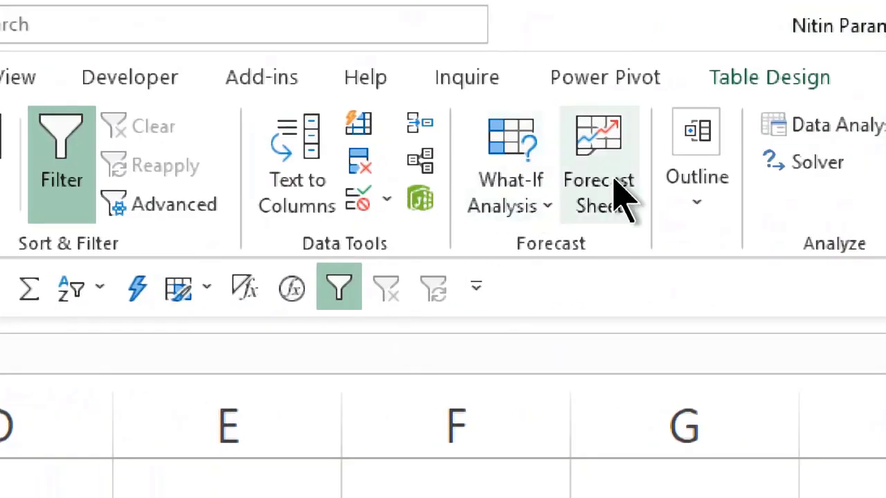
left_click(617, 198)
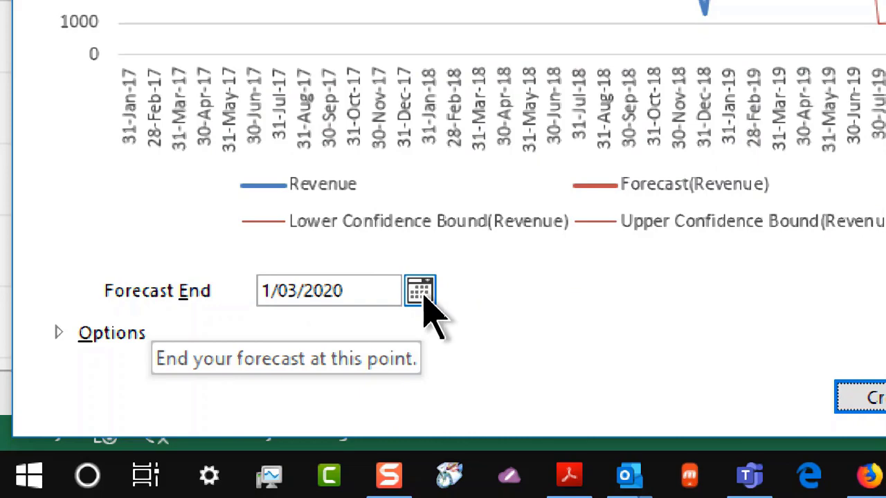
left_click(122, 344)
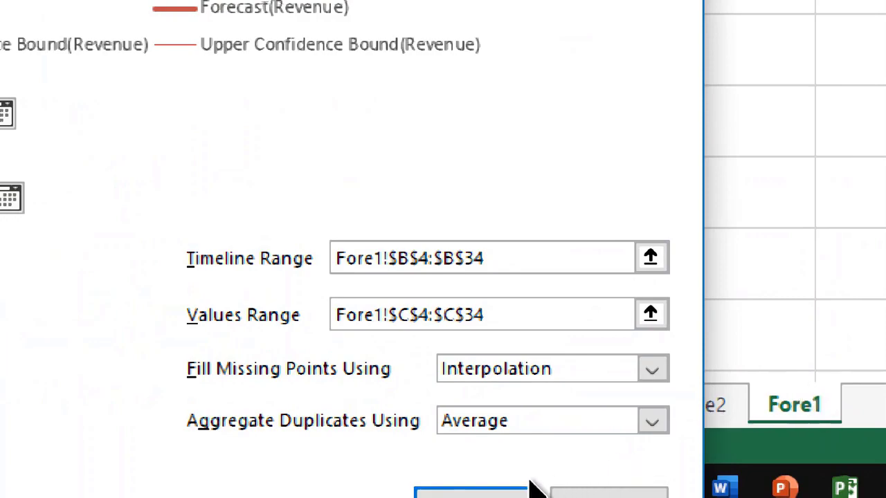
left_click(490, 488)
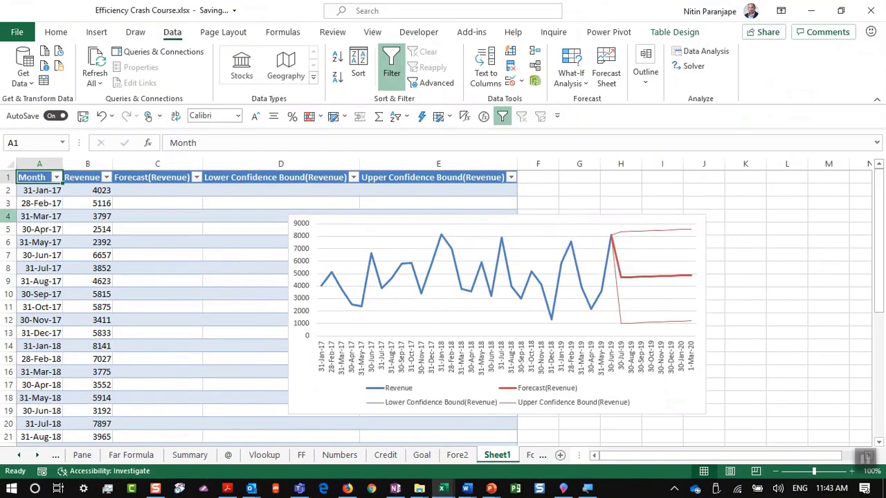
Inspect the FORECAST.ETS and confidence bound formulas in C32, D32 and E32
left_click(111, 166)
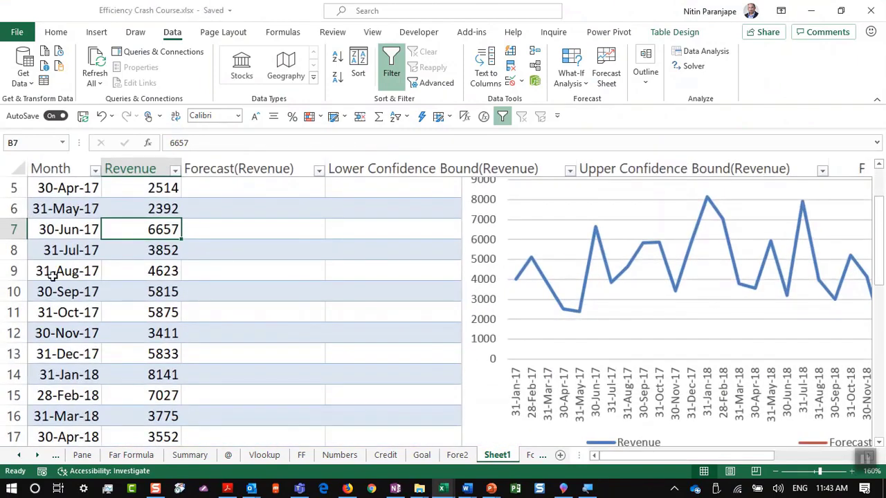
scroll(60, 284, "down", 8)
scroll(272, 397, "up", 3)
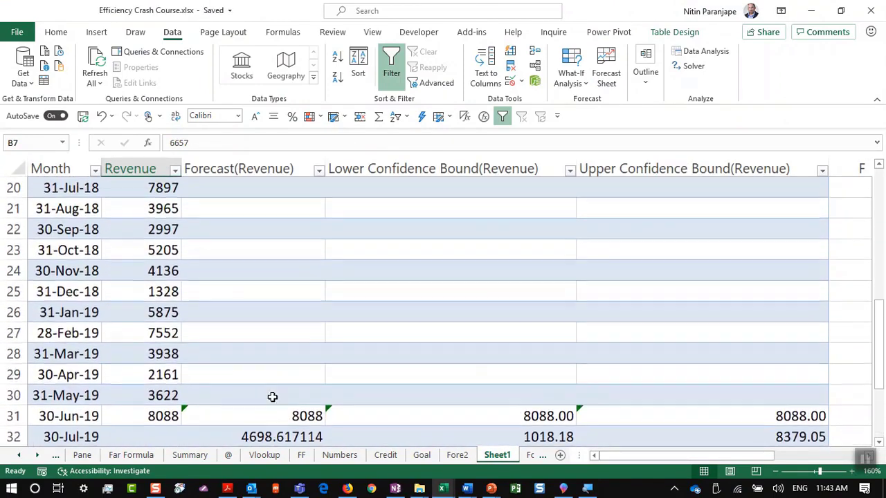
scroll(270, 436, "down", 1)
left_click(501, 383)
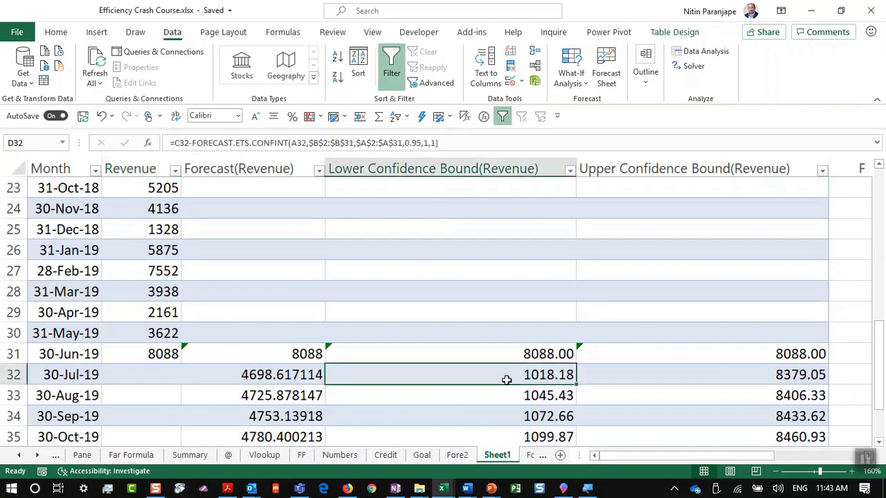
left_click(724, 385)
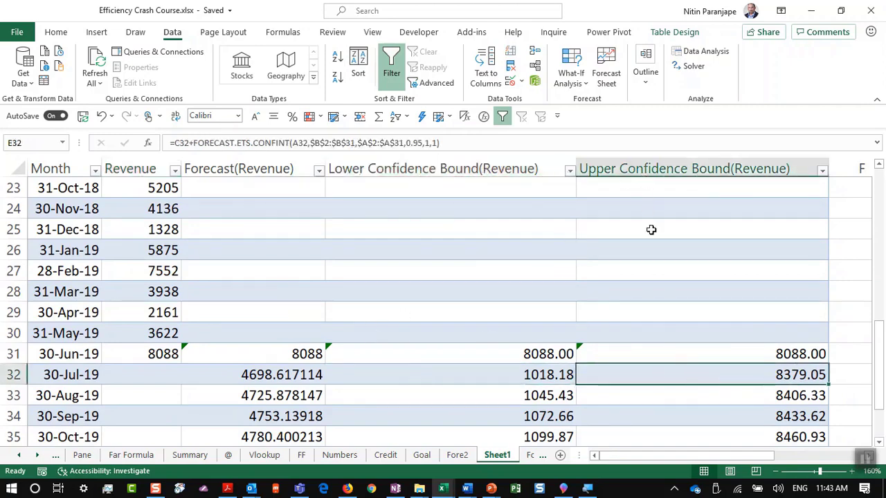
scroll(656, 253, "up", 7)
scroll(659, 257, "down", 3, "ctrl")
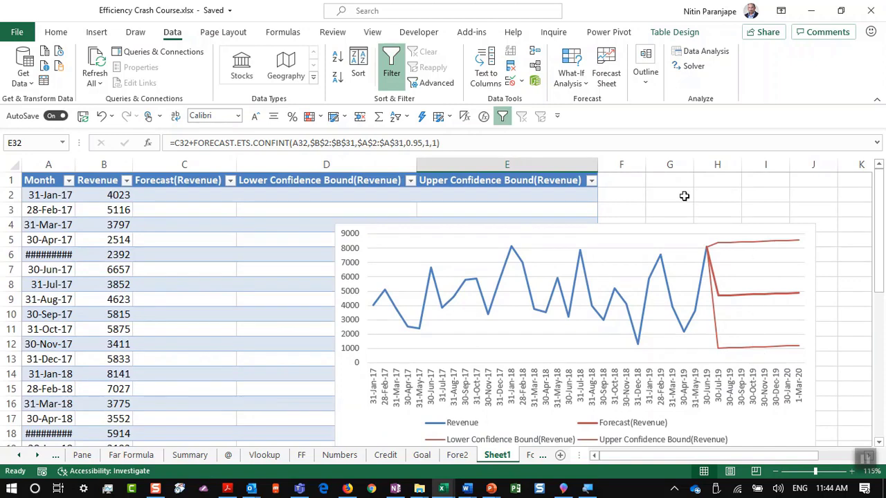
scroll(188, 286, "down", 7)
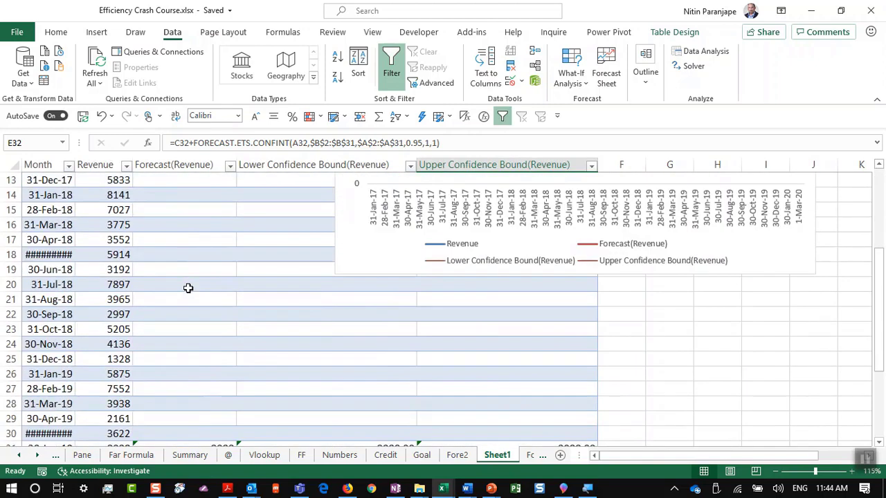
left_click(186, 330)
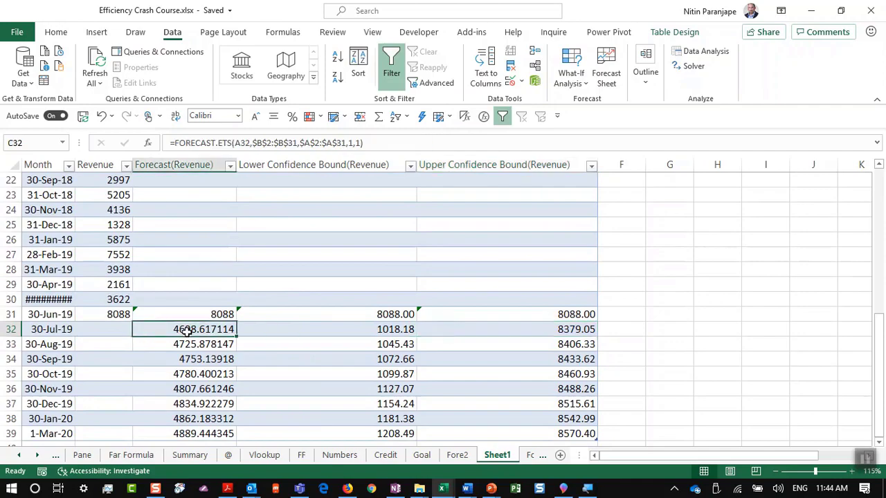
key("F2")
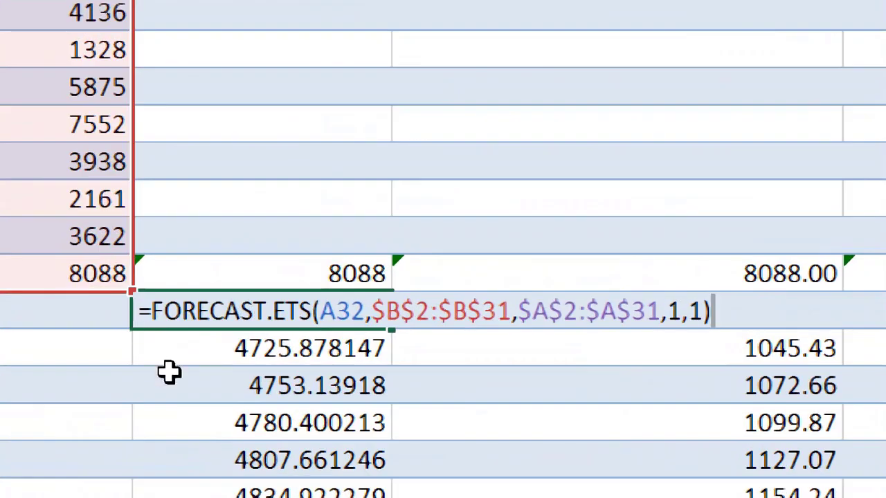
key("Escape")
key("alt+Tab")
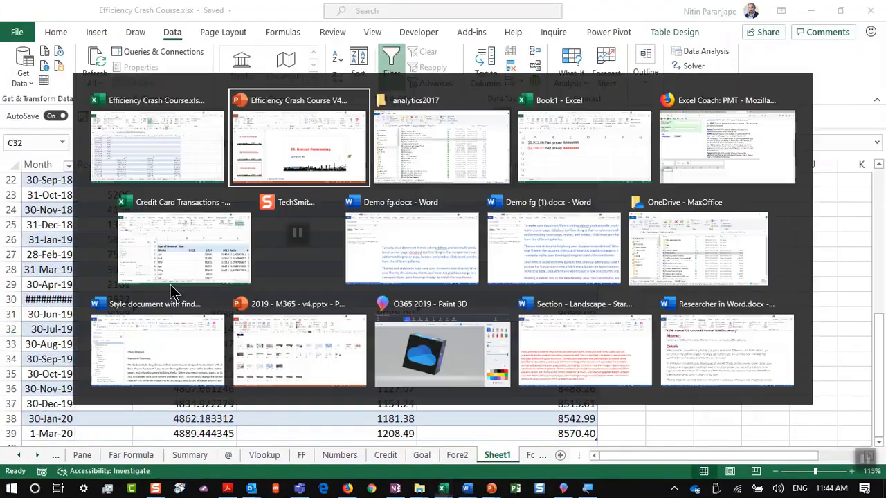
scroll(116, 405, "down", 1)
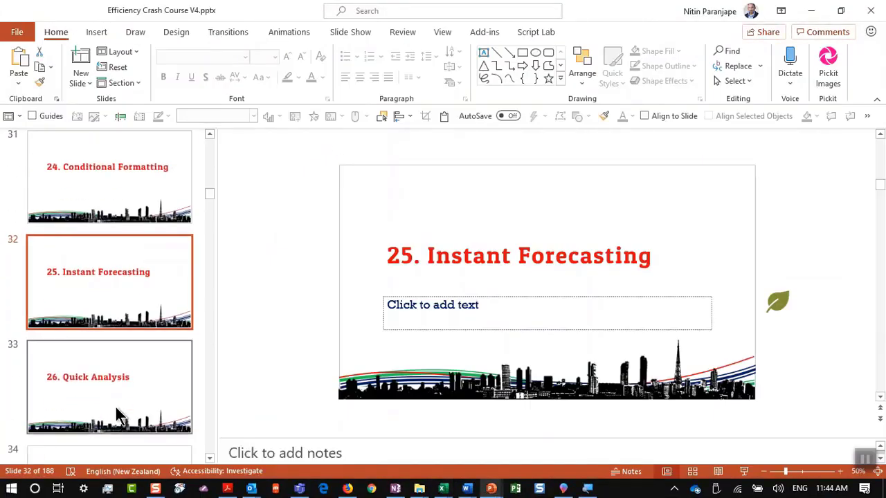
left_click(115, 389)
scroll(177, 360, "up", 1)
left_click(173, 351)
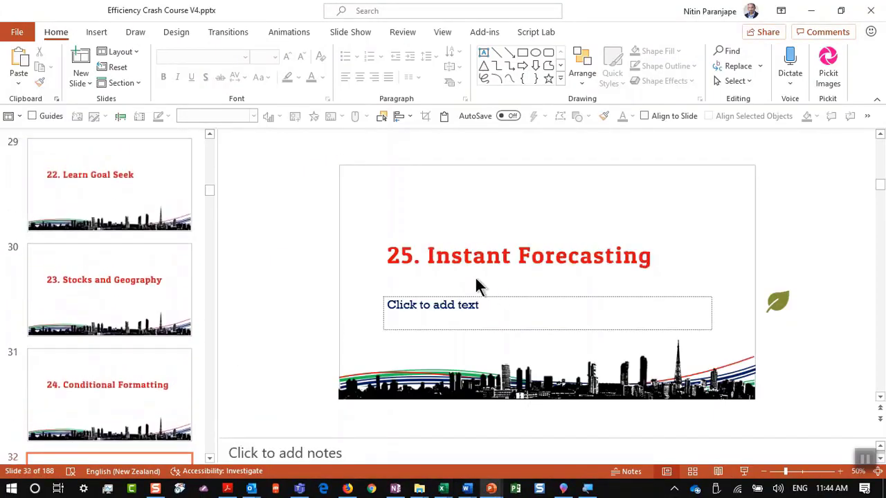
scroll(87, 413, "down", 1)
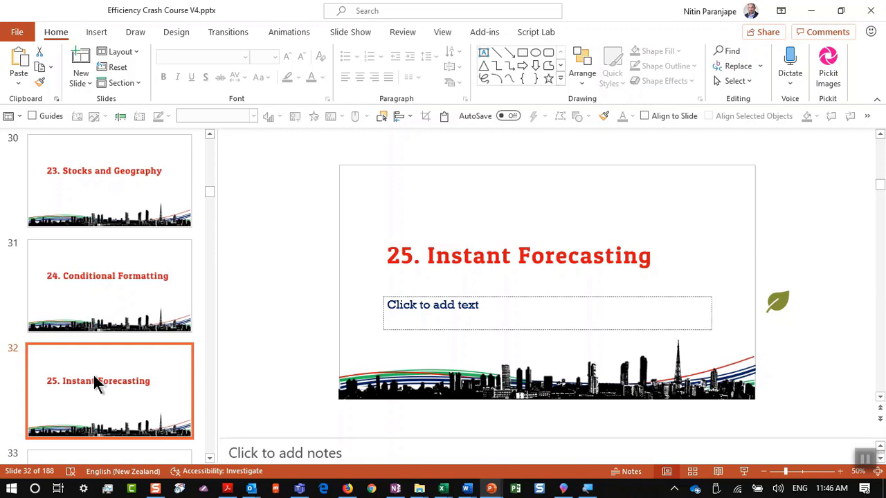
key("alt+Tab")
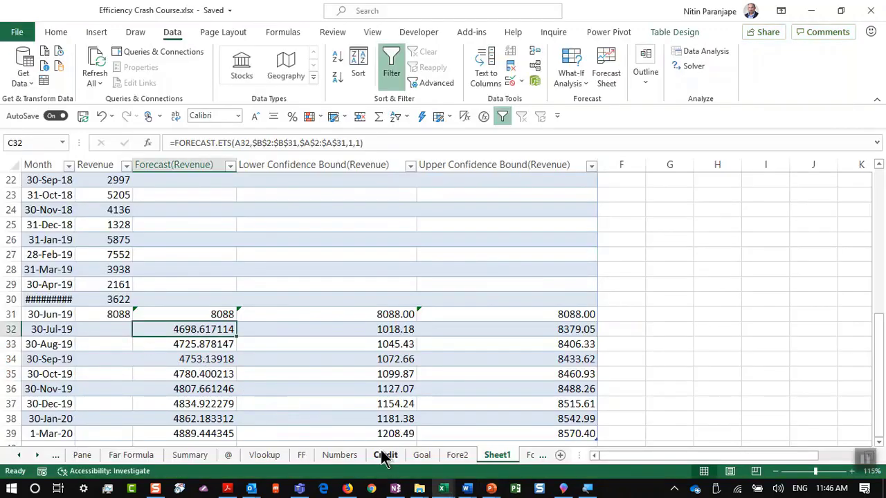
Clear all contents from the sparkline cells H5:H8 on the Numbers sheet
left_click(349, 455)
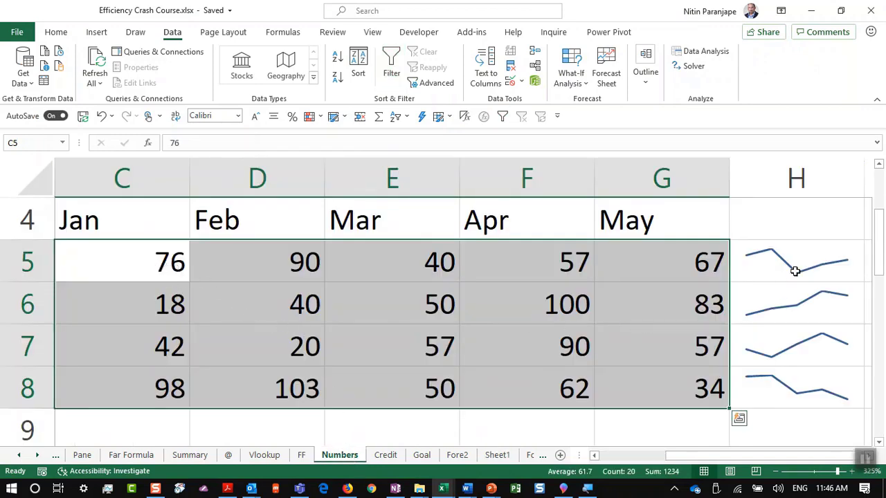
left_click_drag(795, 271, 808, 389)
key("alt+w")
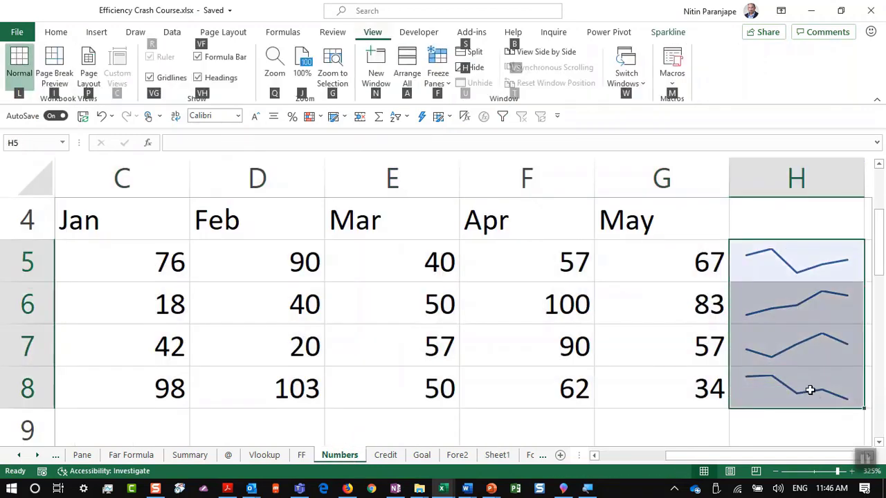
key("a")
key("Escape")
key("alt+e")
key("a")
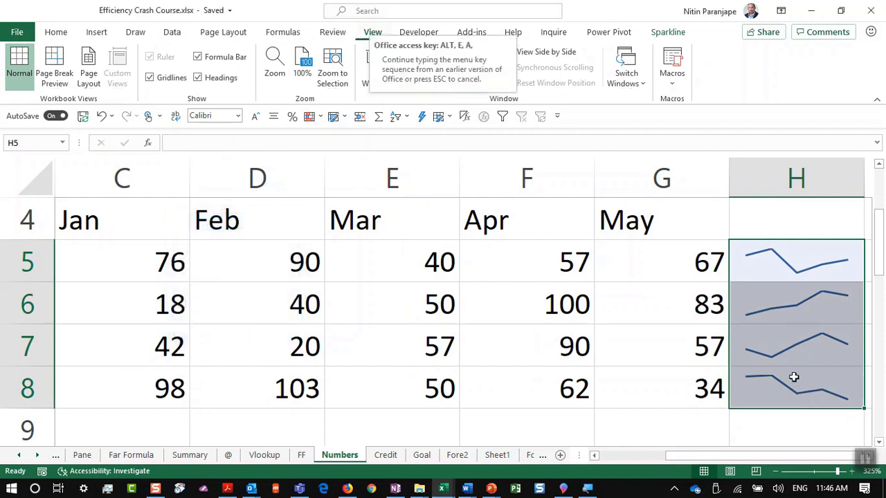
key("a")
left_click(396, 355)
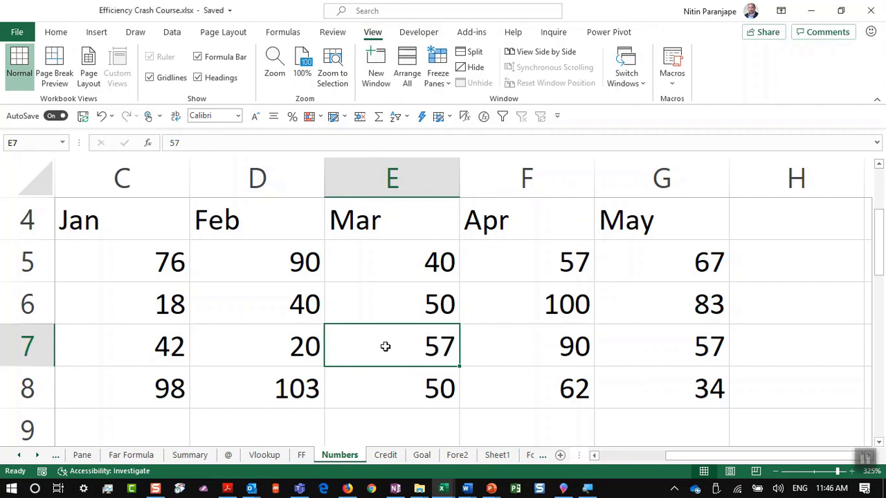
Collapse the ribbon and bring the PowerPoint deck back to the front
left_click(874, 102)
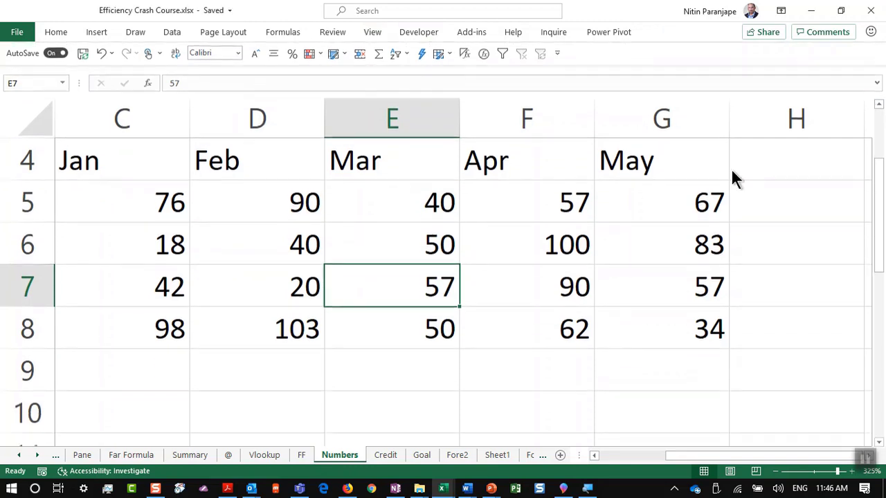
key("alt+Tab")
scroll(49, 368, "down", 1)
Present slide 33, '26. Quick Analysis', full screen, end the show, and return to Excel
scroll(59, 363, "down", 2)
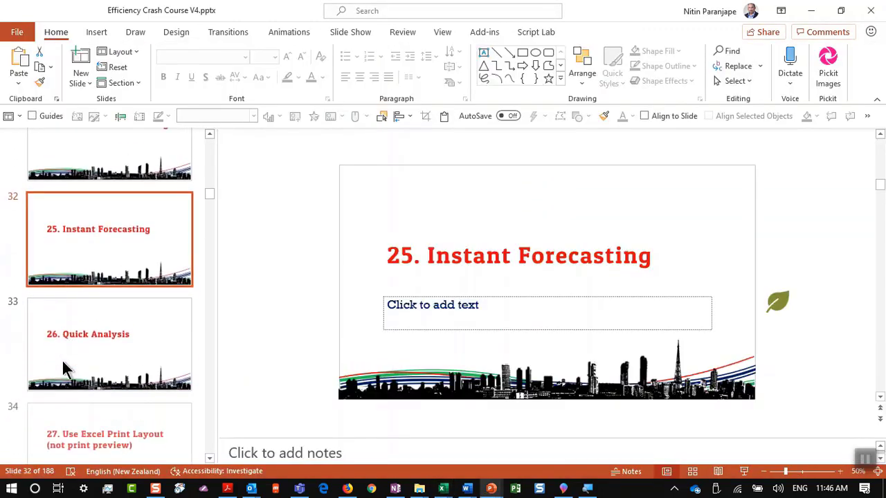
scroll(62, 361, "up", 1)
left_click(192, 358)
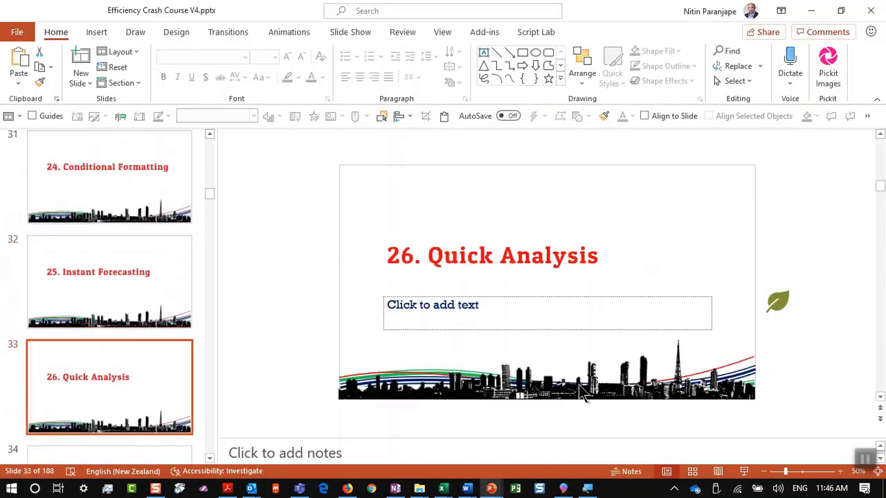
left_click(745, 471)
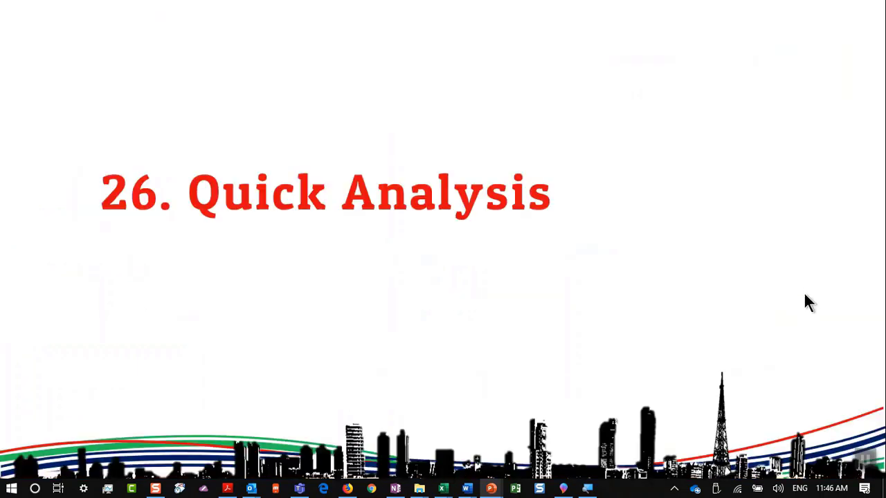
key("Escape")
key("alt+Tab")
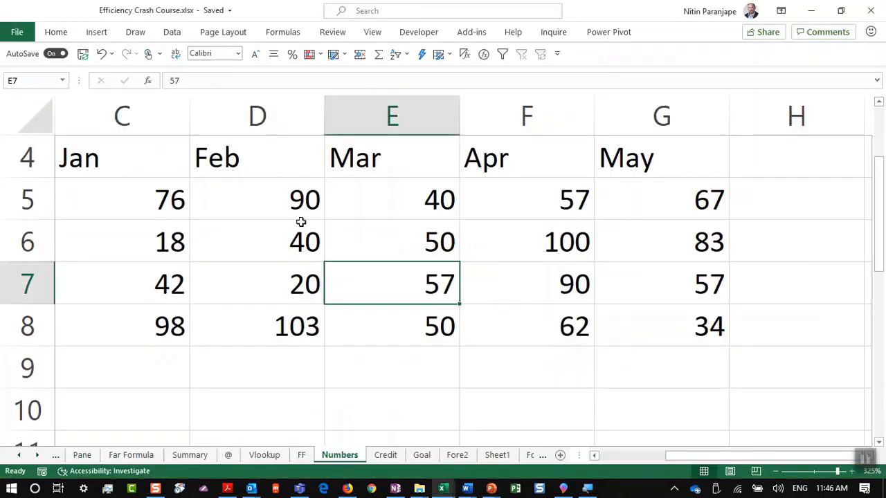
Select the Paper, Pencil, Eraser and Pen Jan–May figures in B4:G8 on the Numbers sheet
scroll(302, 224, "down", 2)
scroll(301, 222, "down", 2)
scroll(301, 221, "up", 1)
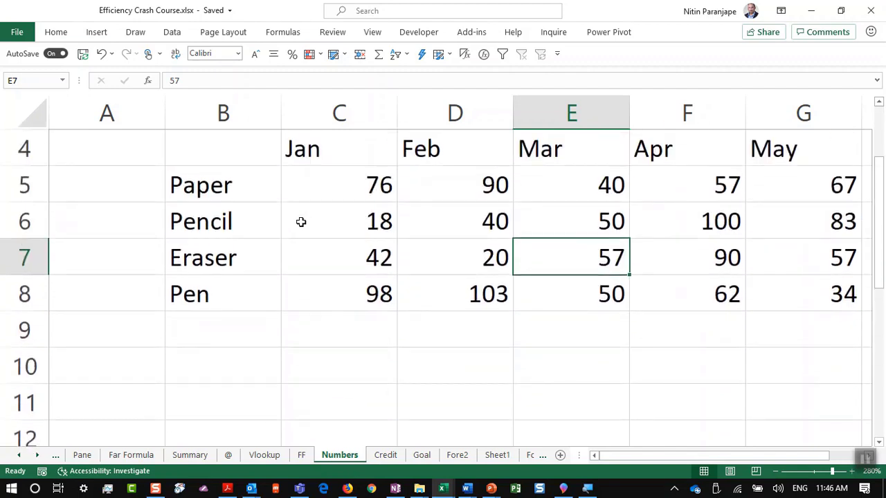
left_click_drag(825, 457, 815, 461)
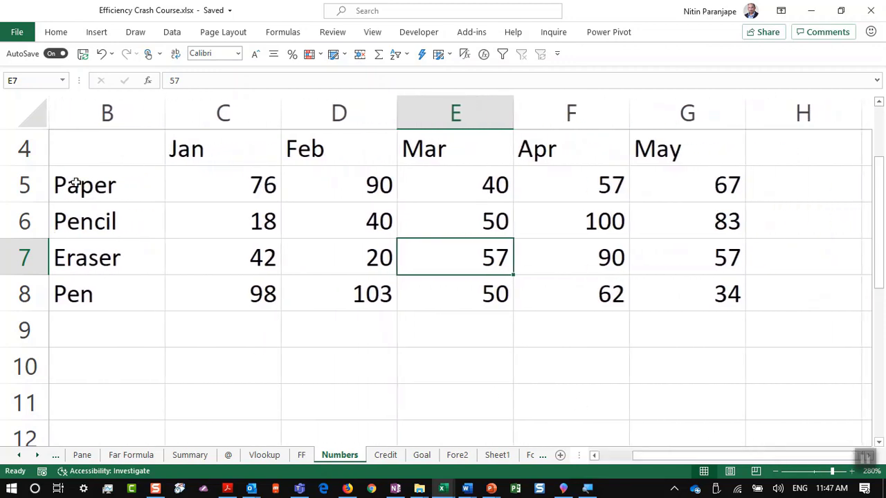
left_click_drag(91, 150, 673, 298)
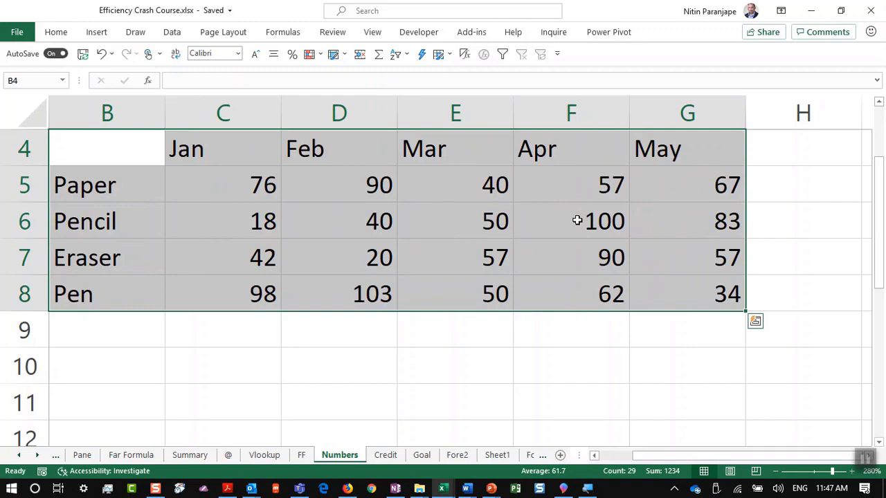
type("67 83 57 34")
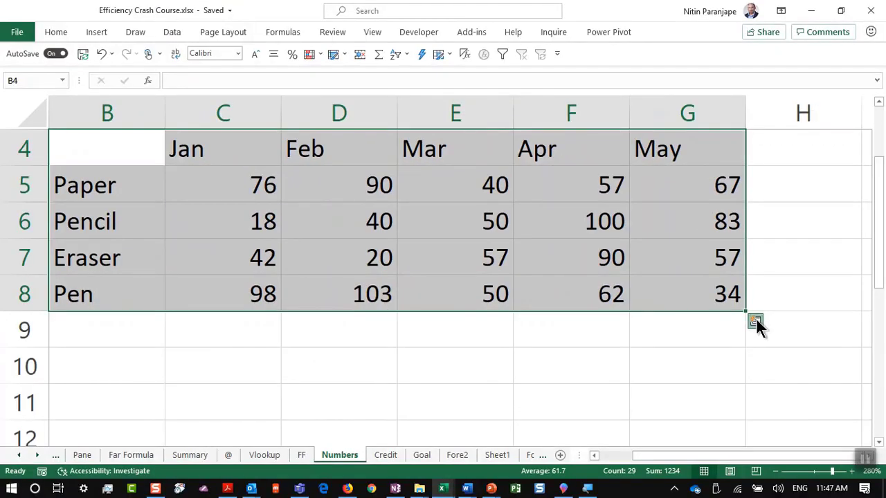
Preview Quick Analysis charts, totals, tables and sparklines for the product table
left_click(559, 370)
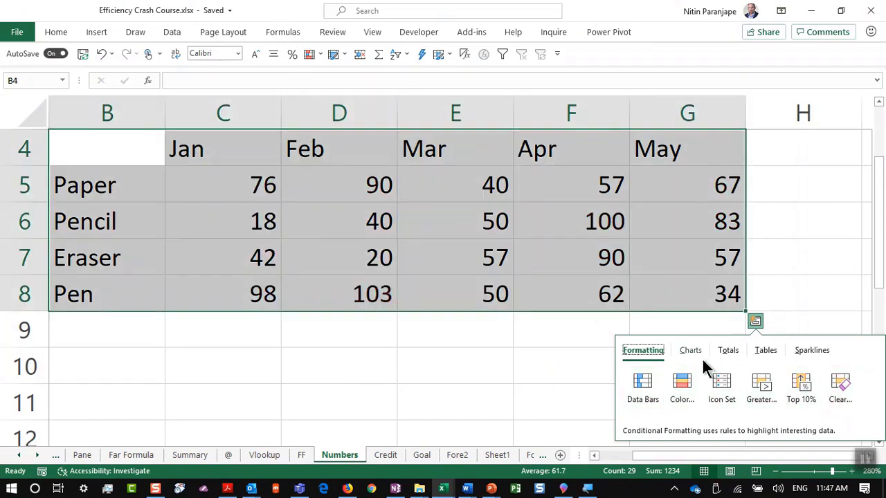
left_click(689, 351)
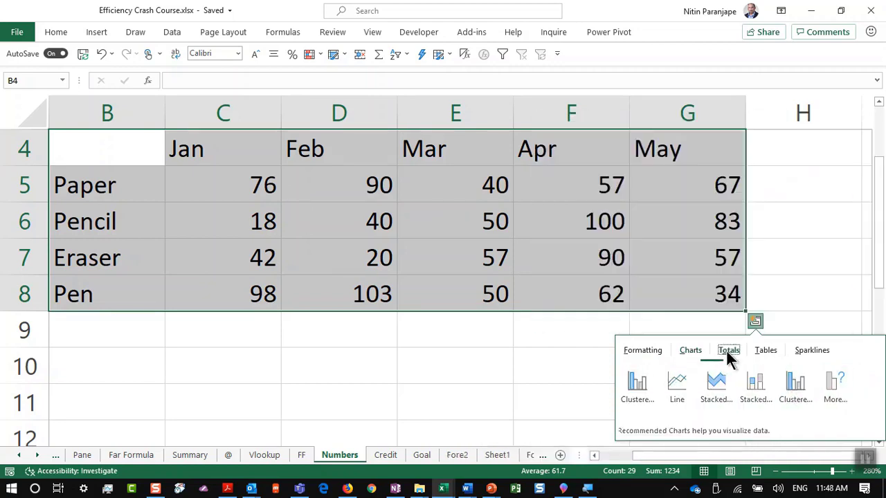
left_click(726, 351)
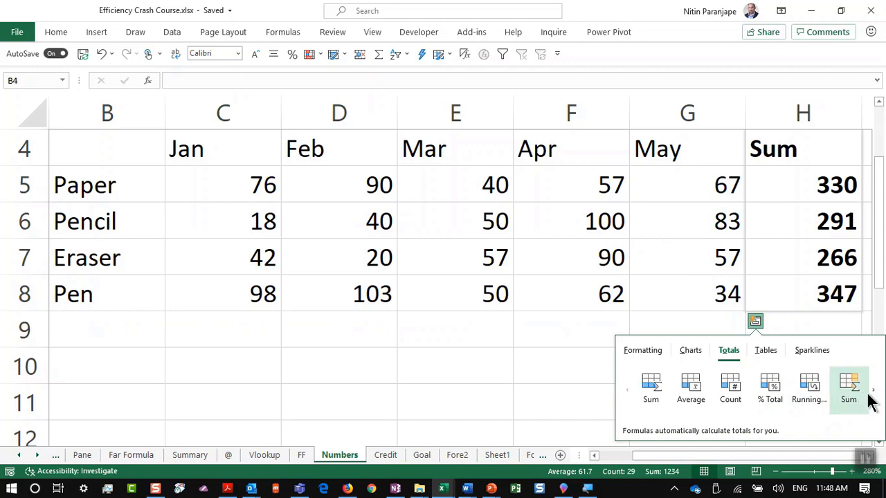
left_click(873, 392)
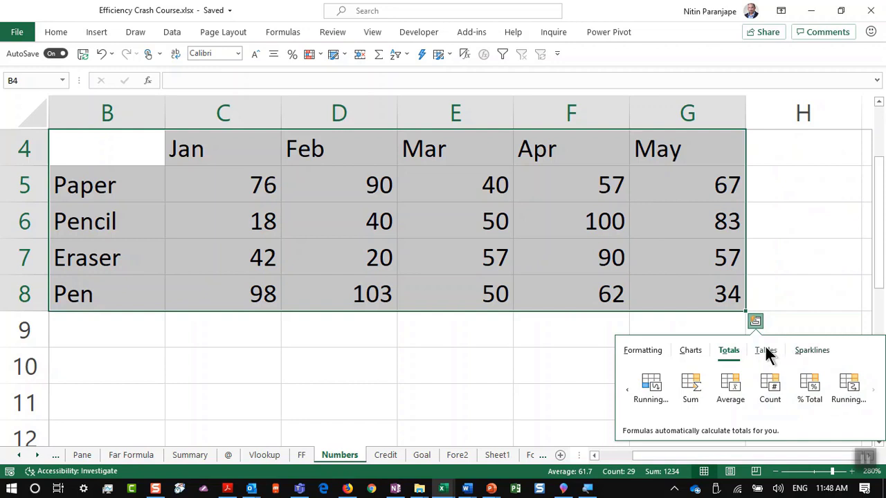
left_click(766, 350)
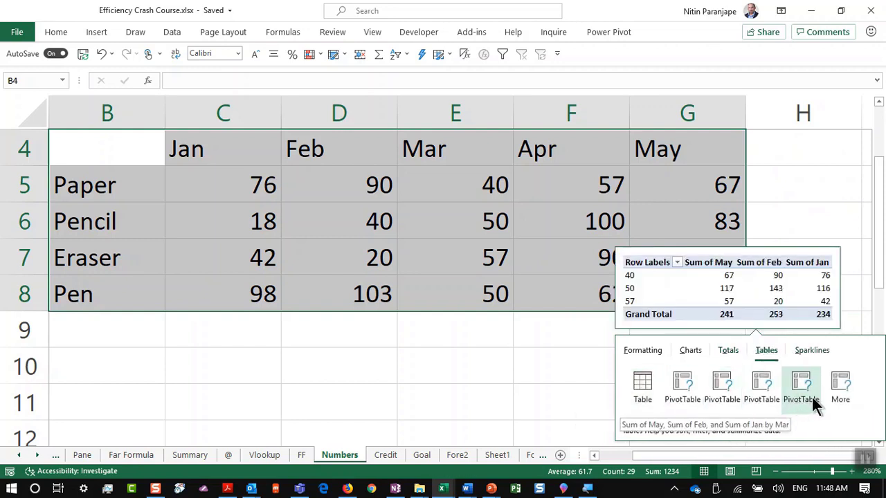
left_click(810, 351)
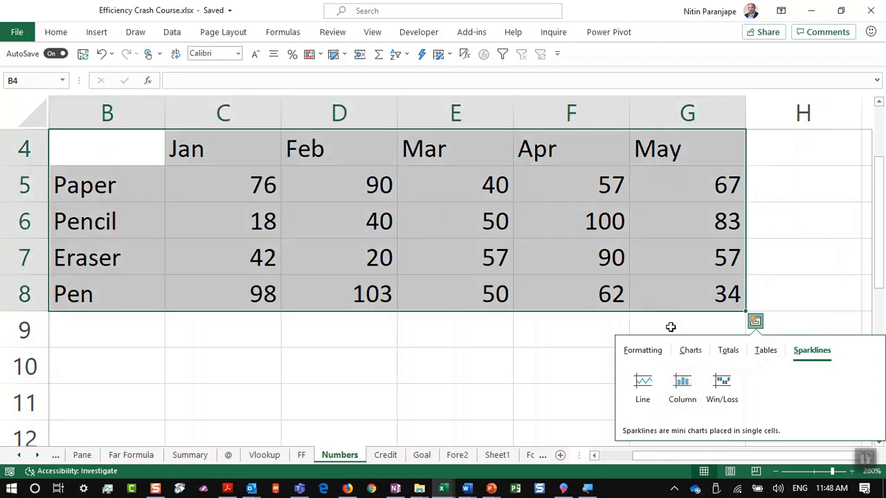
Clear the May values in G7:G8 for Eraser and Pen, then leave Excel
left_click_drag(632, 278, 633, 274)
key("BackSpace")
key("alt+Tab")
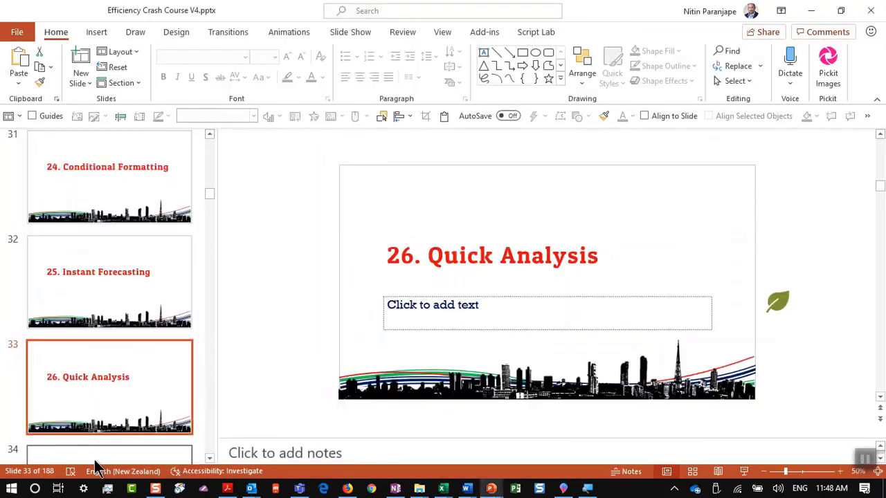
Present slide 34, '27. Use Excel Print Layout (not print preview)', then end the show
left_click(94, 458)
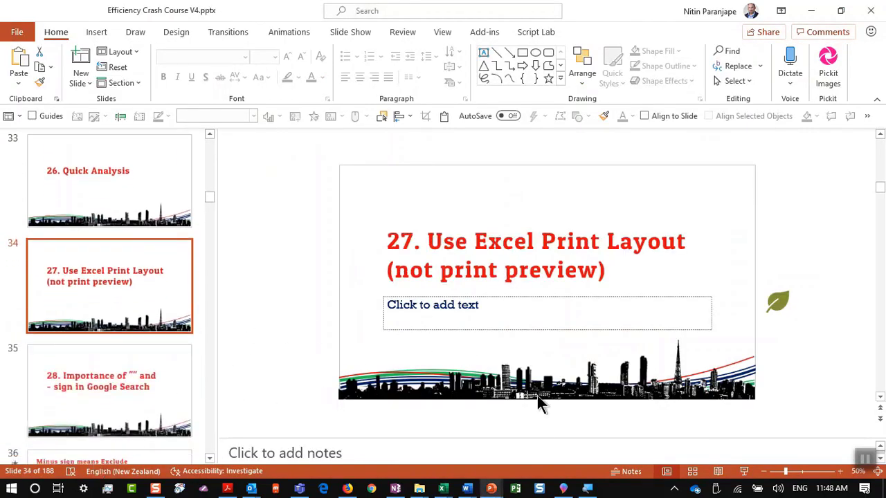
left_click(744, 471)
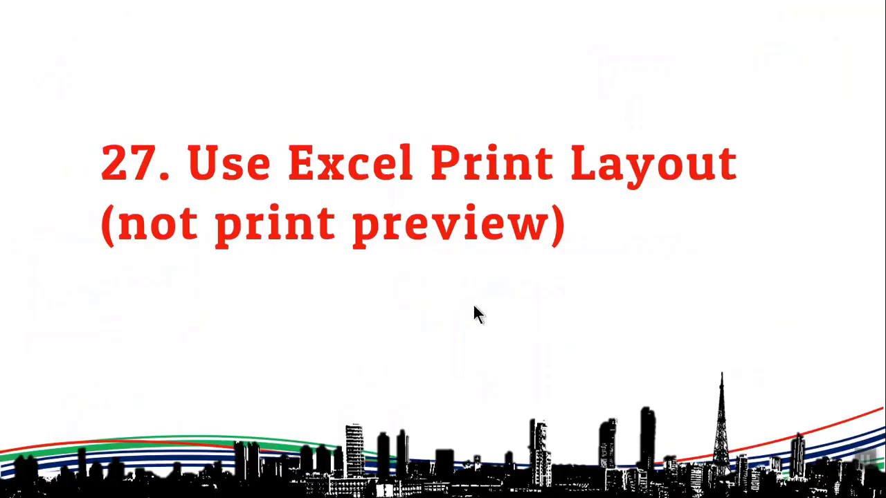
key("Escape")
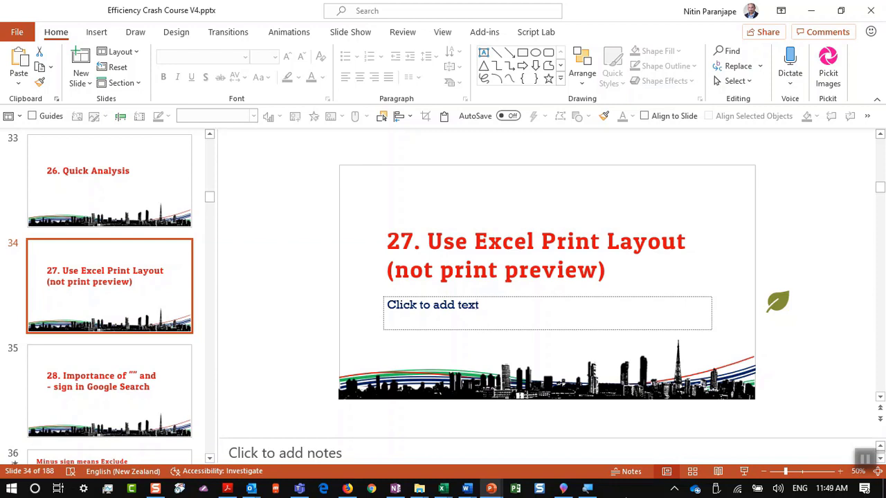
mouse_move(442, 489)
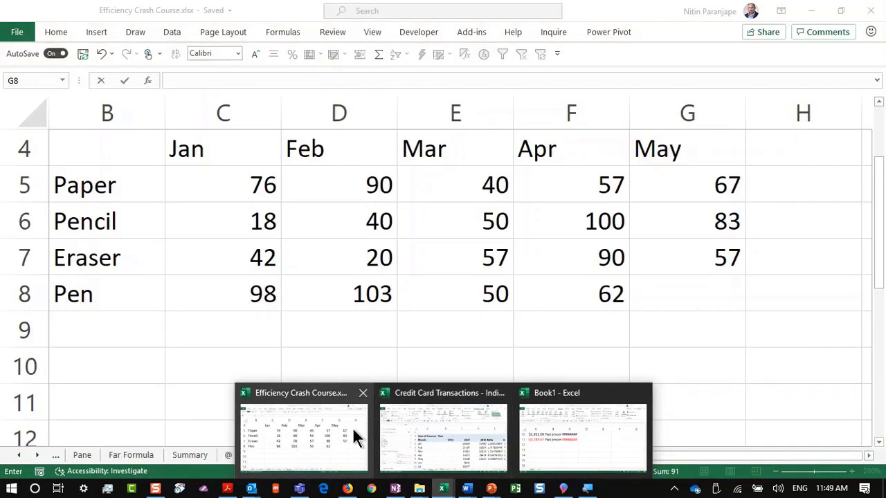
Show the workbook's Credit sheet in Page Layout view, starting at the top-left cell
left_click(353, 427)
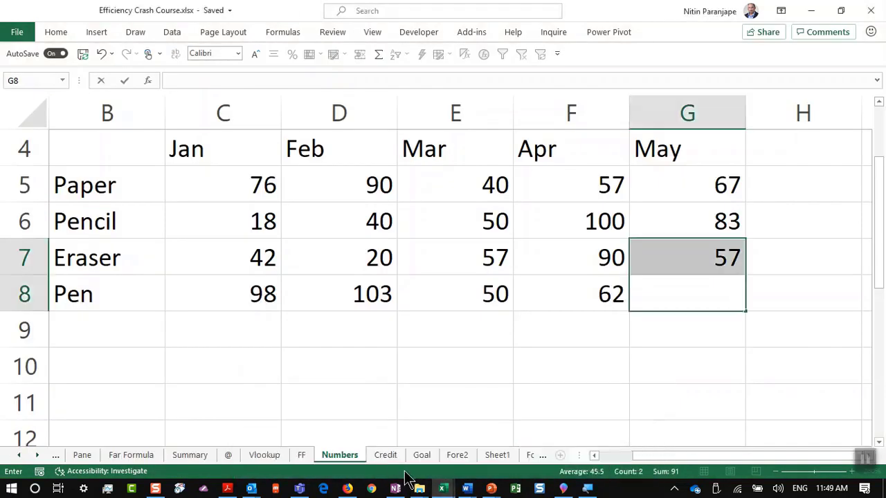
left_click(385, 455)
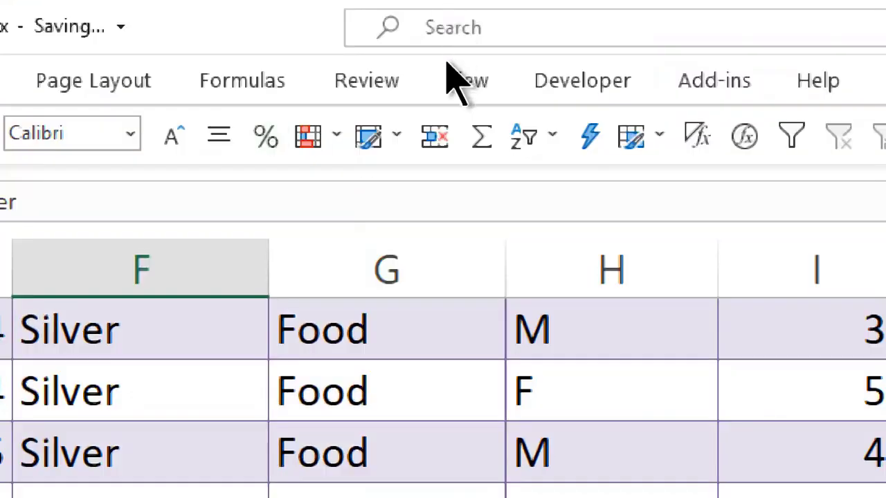
double_click(449, 81)
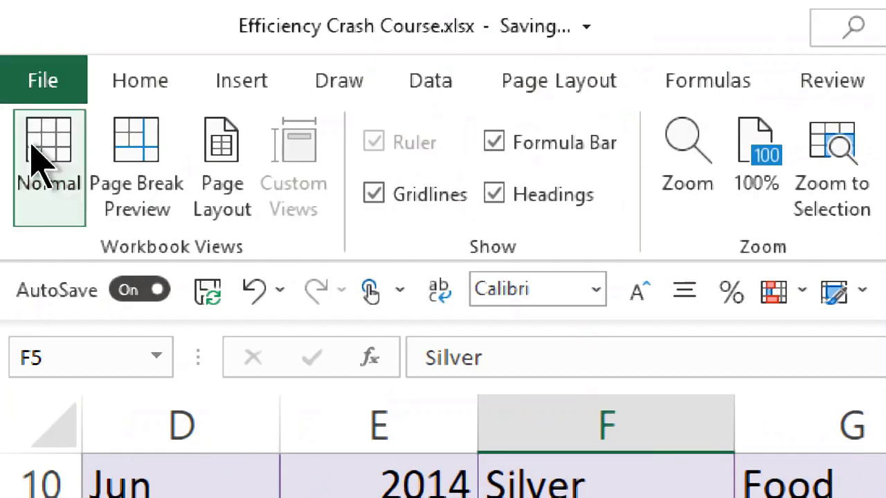
left_click(220, 216)
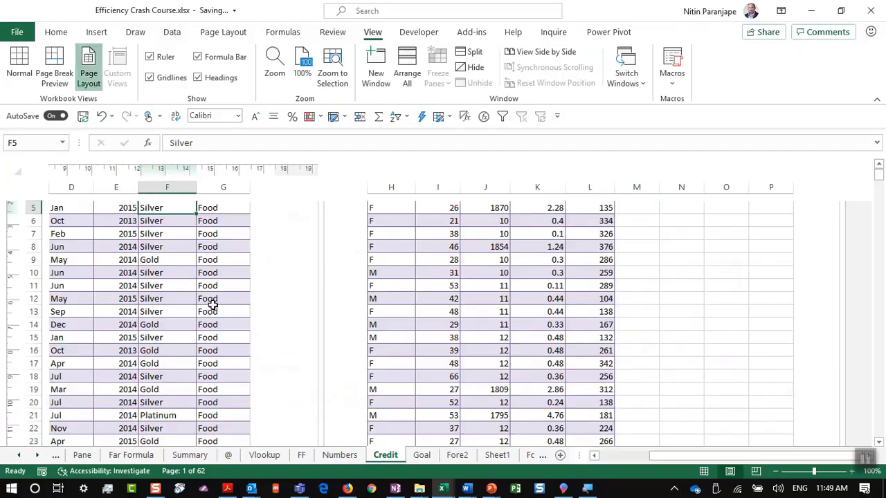
scroll(212, 304, "up", 6)
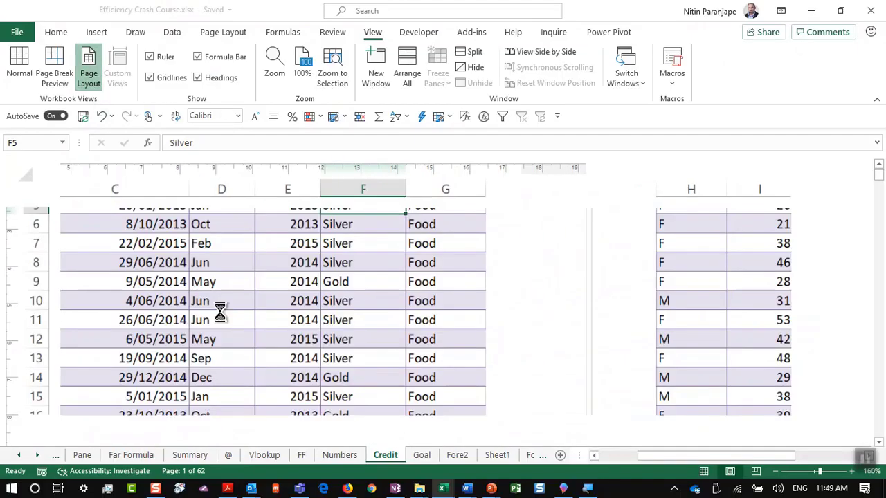
key("ctrl+Home")
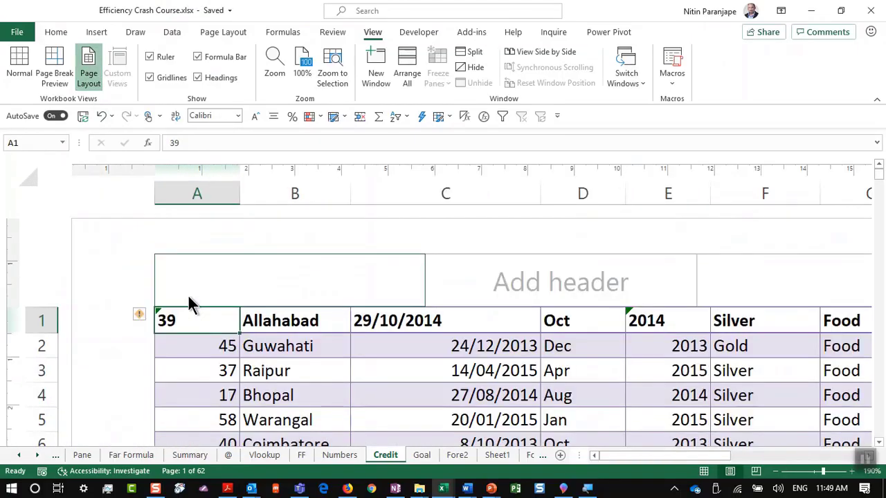
Overwrite D5 and D6 with 'fdsafsdafsa', cancel the D9 entry, and return to PowerPoint
scroll(387, 331, "down", 3)
scroll(392, 331, "down", 3)
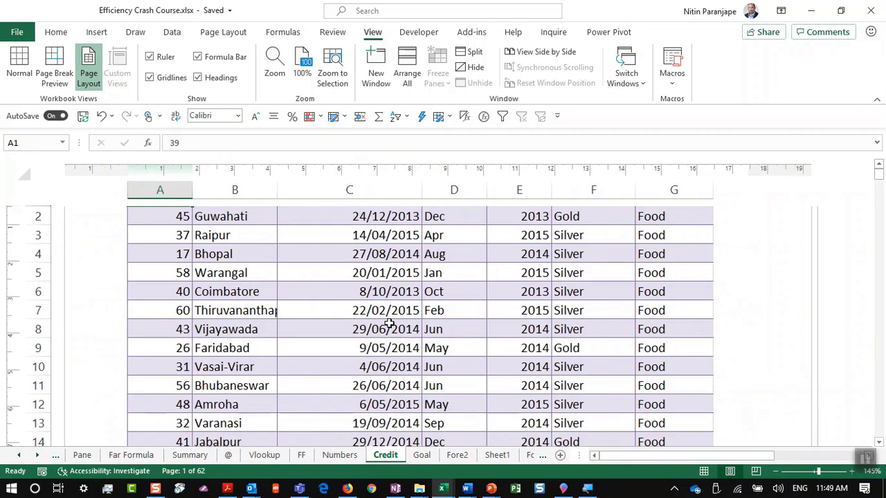
scroll(780, 346, "down", 3)
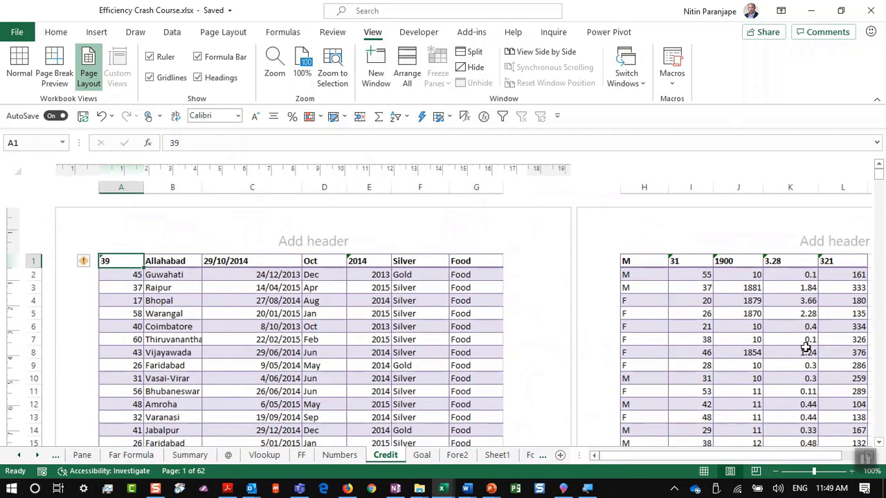
scroll(731, 373, "down", 3)
scroll(727, 366, "up", 3)
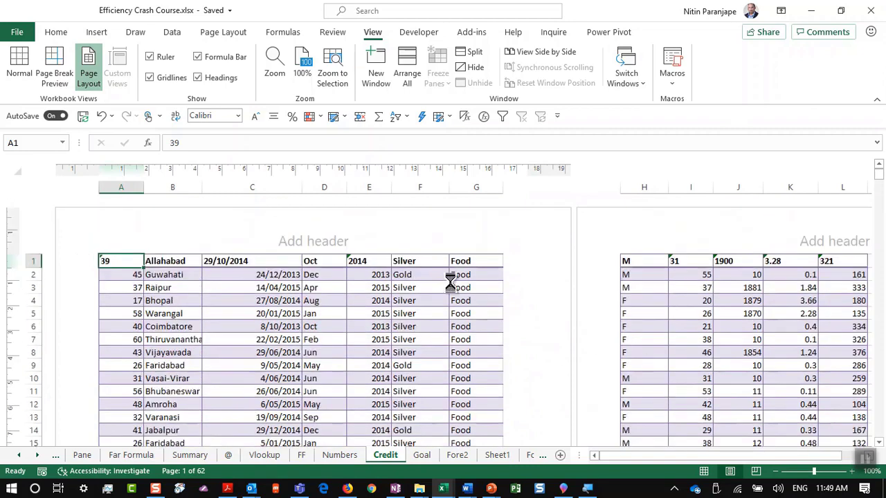
scroll(449, 290, "up", 4)
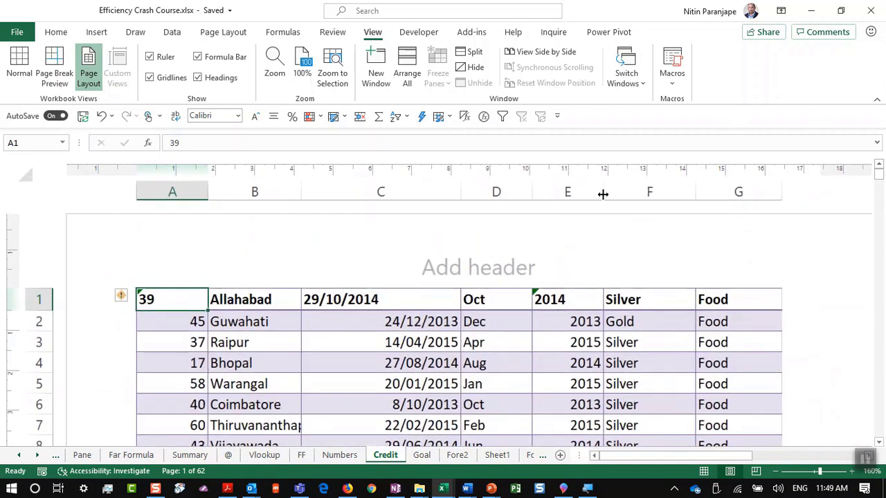
scroll(623, 214, "down", 2)
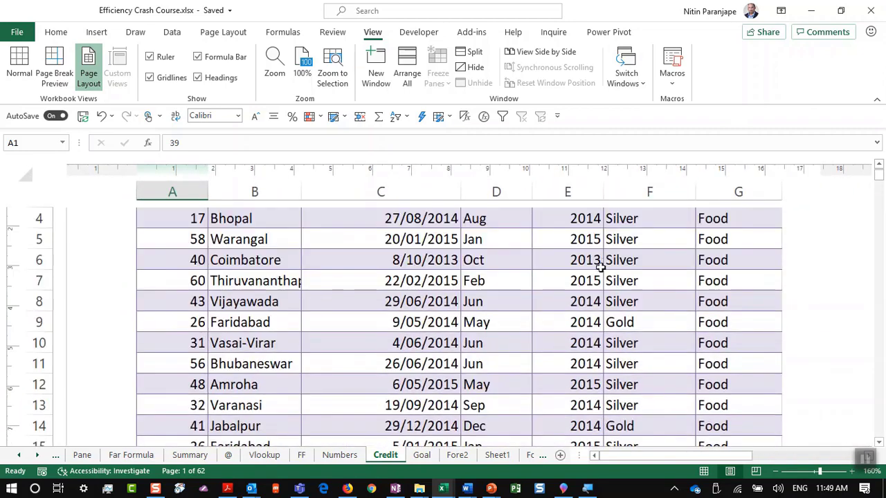
left_click(498, 241)
type("fdsafsdafsa")
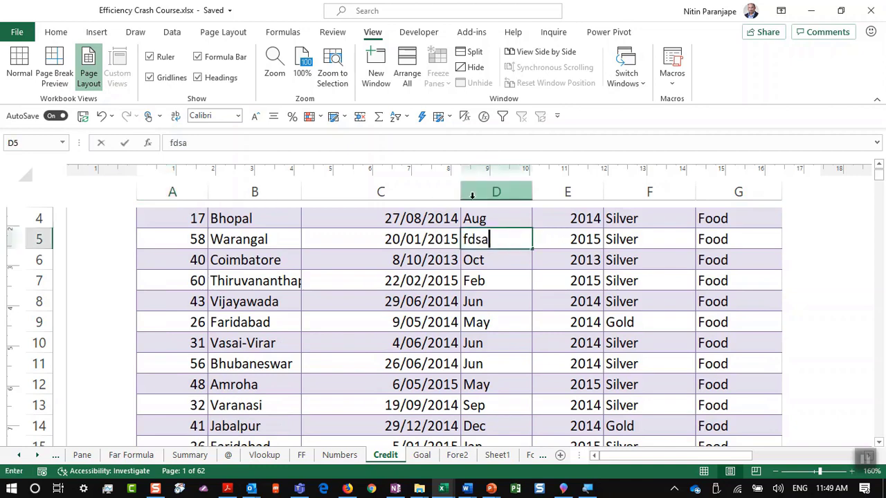
key("Return")
type("fdsafsdafsa")
key("Return")
type("f")
key("Return")
type("asdf")
key("Return")
type("ds")
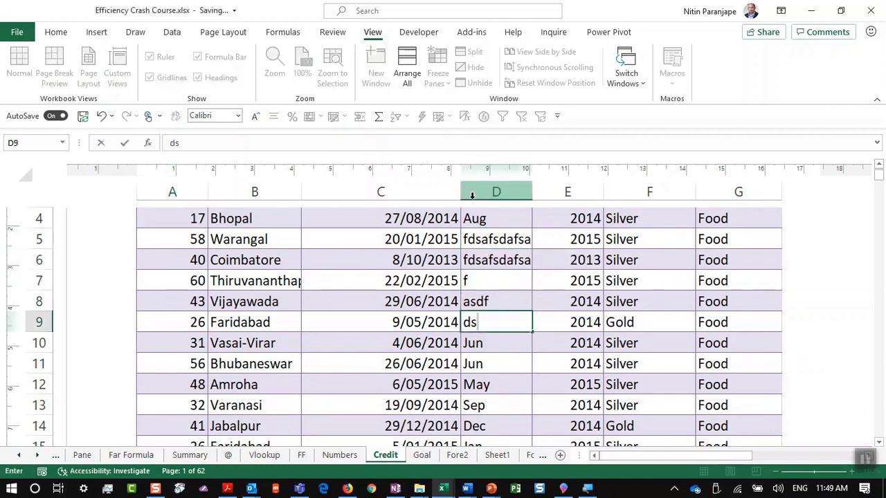
key("Escape")
key("alt+Tab")
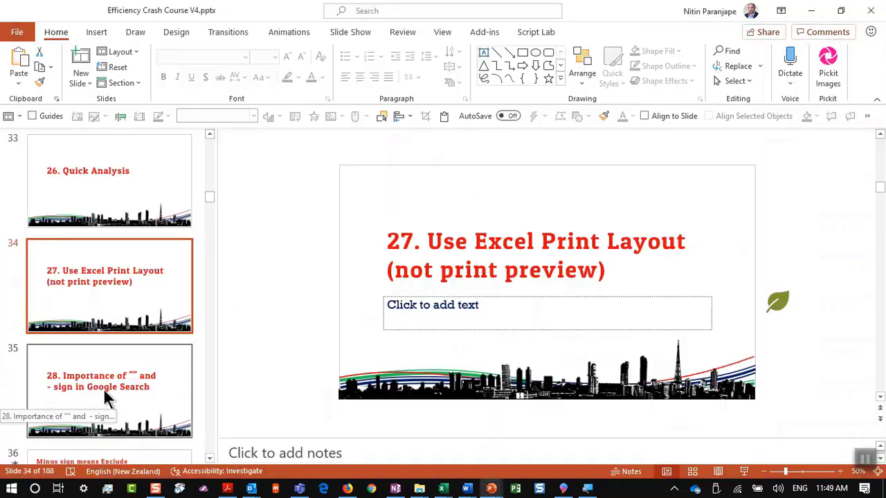
Present slide 35 on quotes and minus sign in Google Search, then select slide 36
left_click(104, 390)
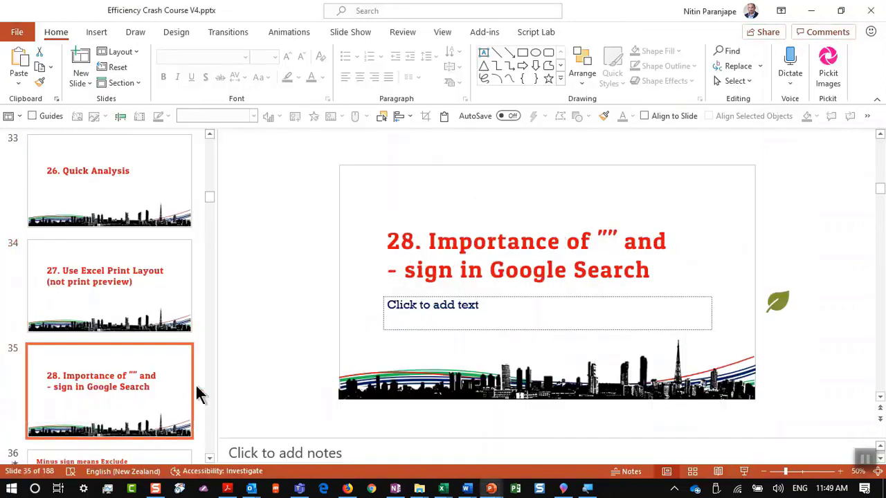
left_click(745, 472)
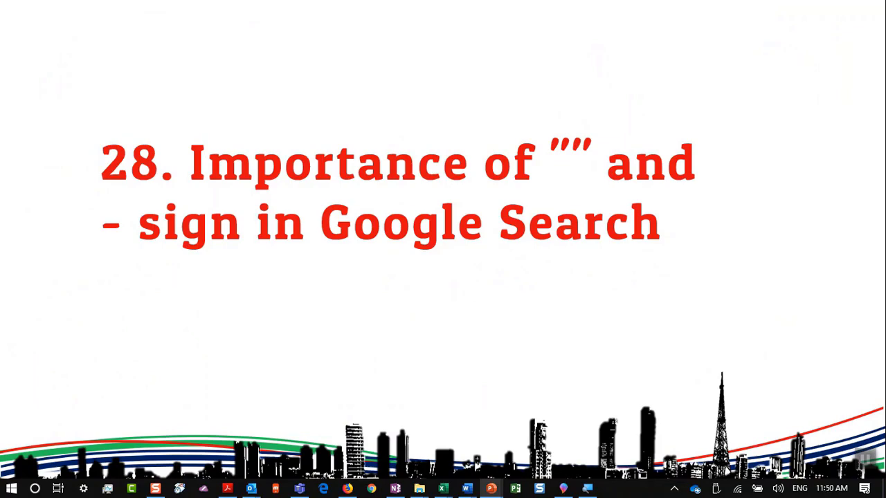
key("Escape")
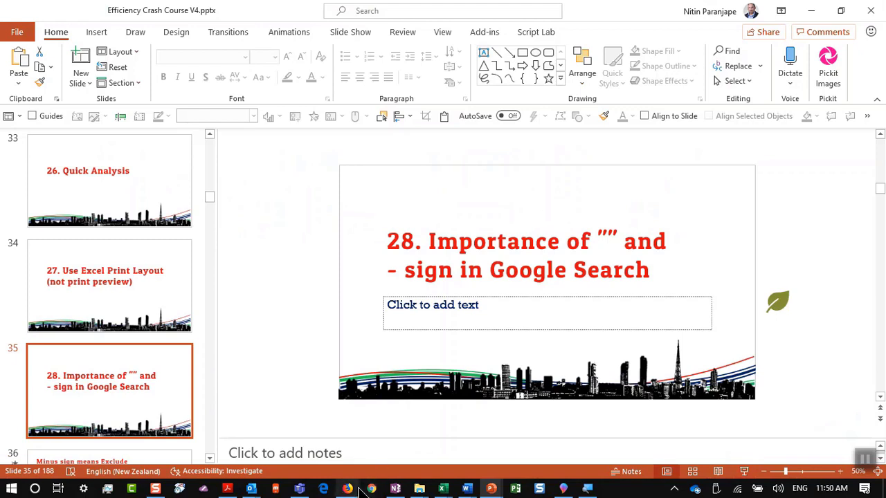
scroll(213, 376, "down", 2)
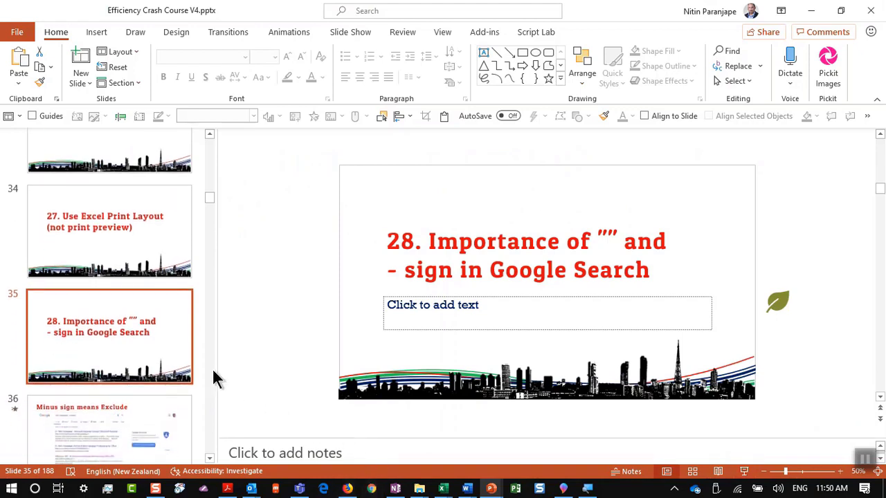
left_click(170, 439)
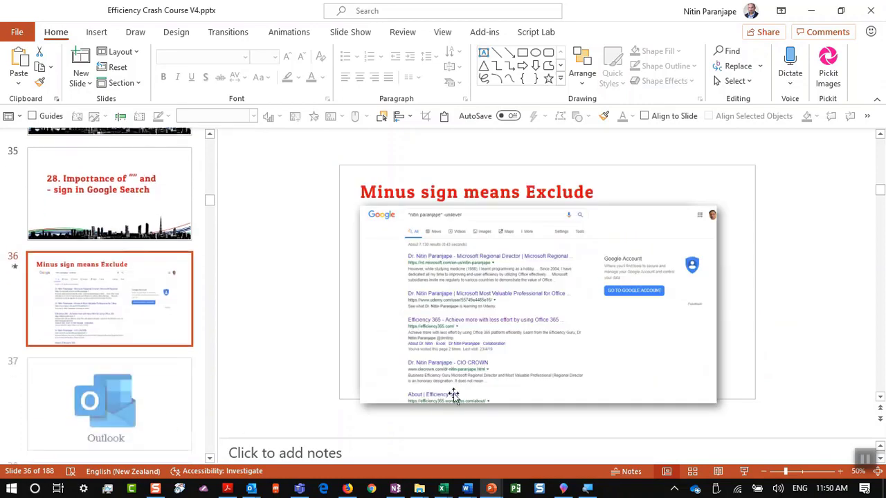
Present slide 36 with the '-unilever' search demo, then run the Outlook slide onward to slide 38
left_click(746, 472)
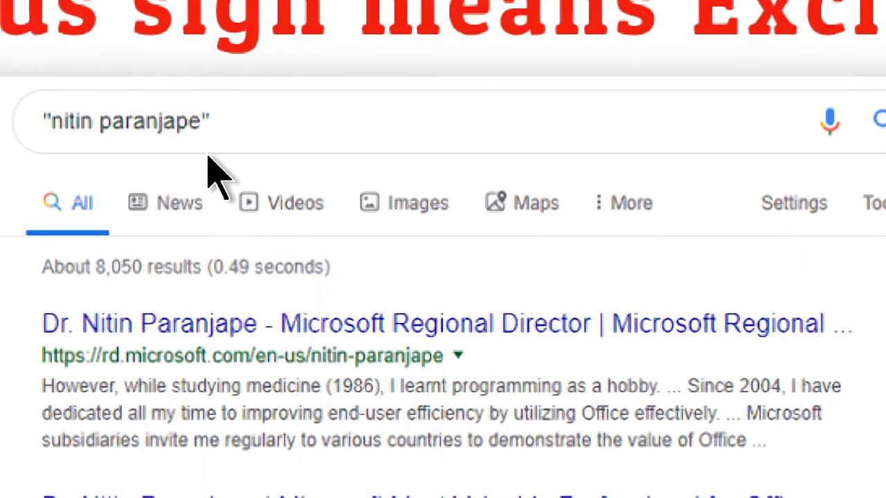
type("-unilever")
key("Return")
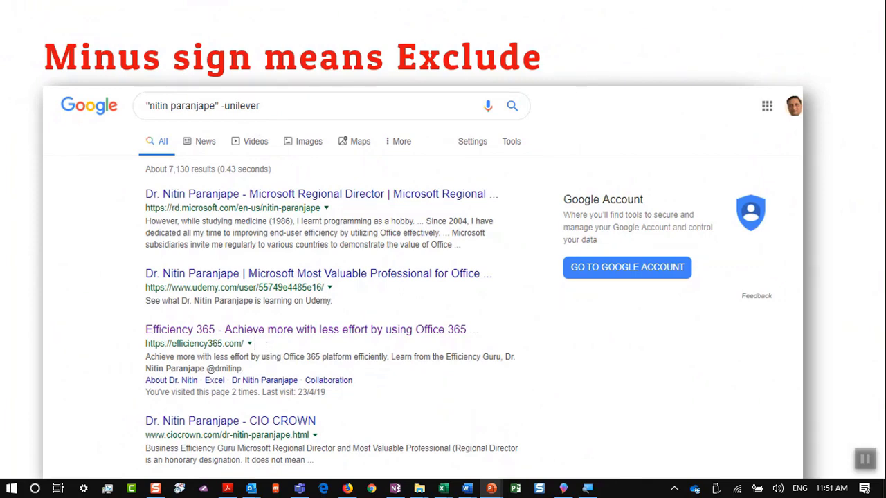
key("Escape")
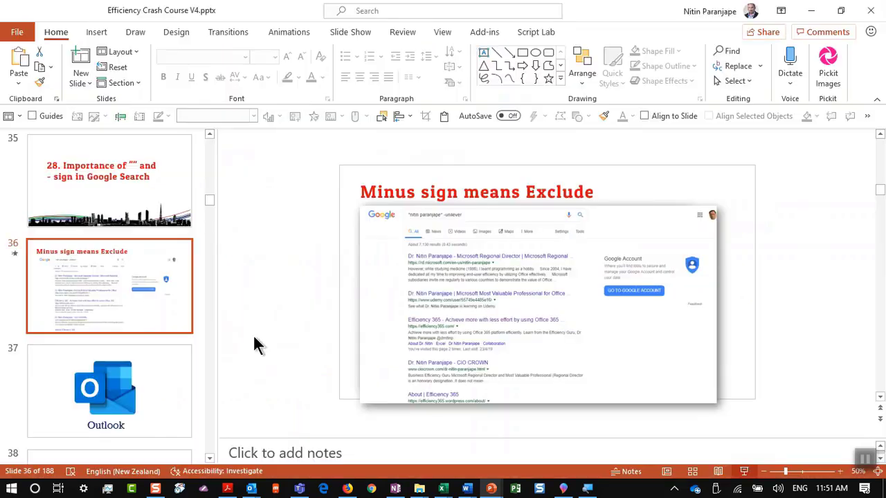
left_click(187, 398)
left_click(744, 472)
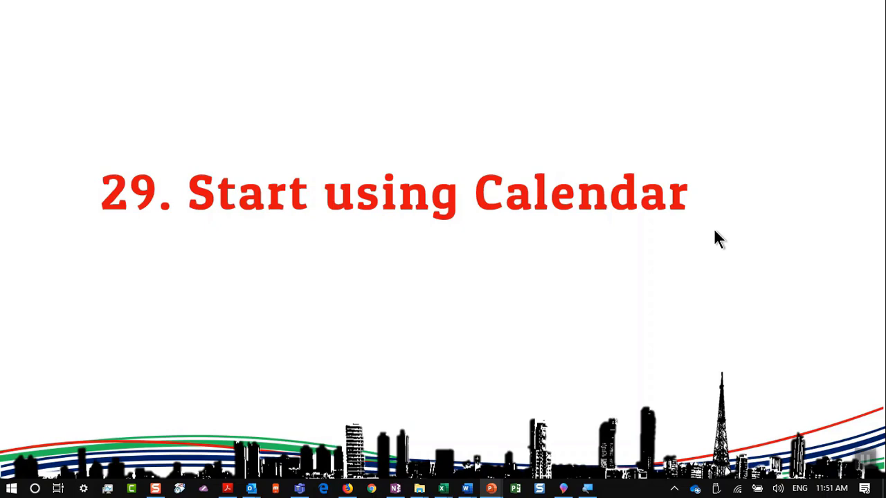
End the show, view Outlook's 9 July 2019 calendar day, then close Outlook
key("Escape")
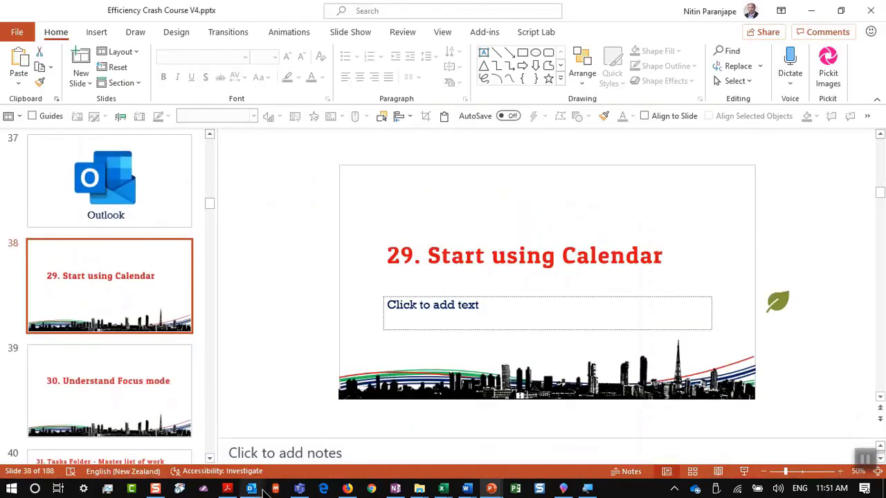
mouse_move(252, 487)
left_click(220, 440)
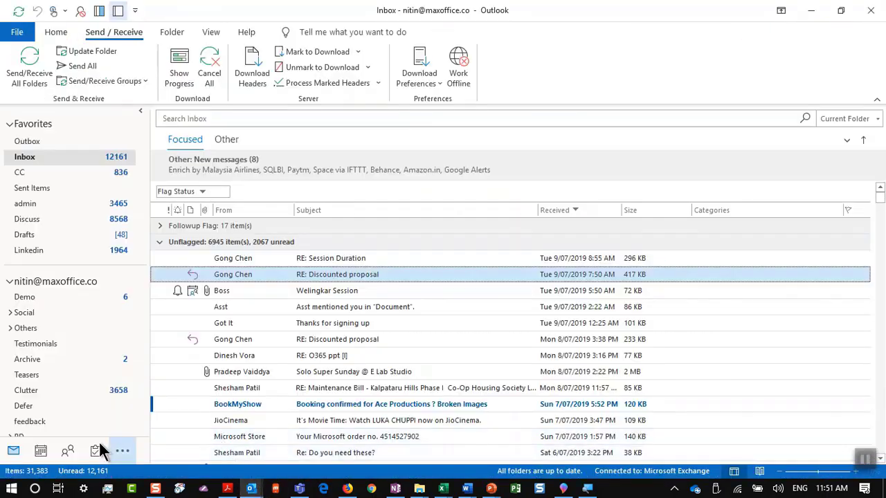
left_click(40, 457)
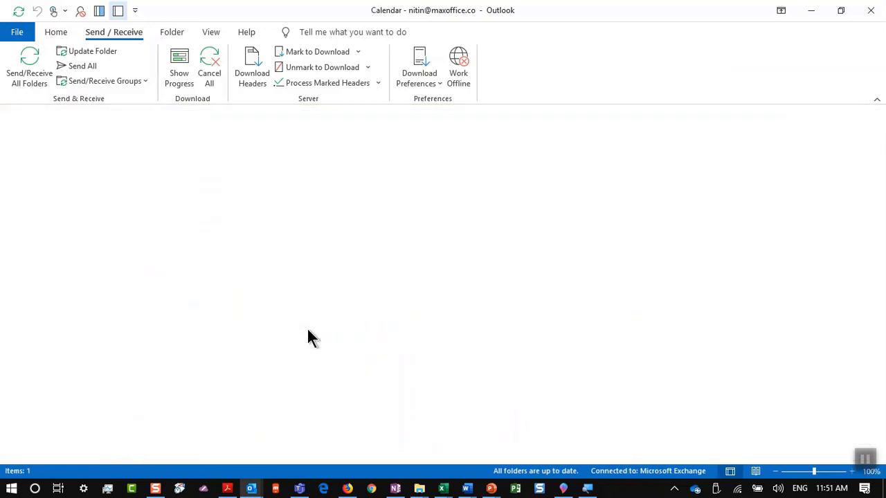
mouse_move(404, 279)
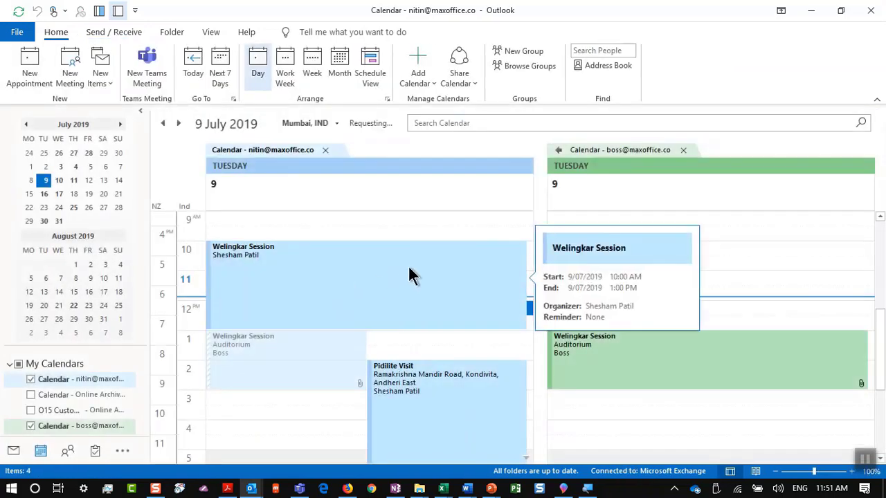
left_click(873, 10)
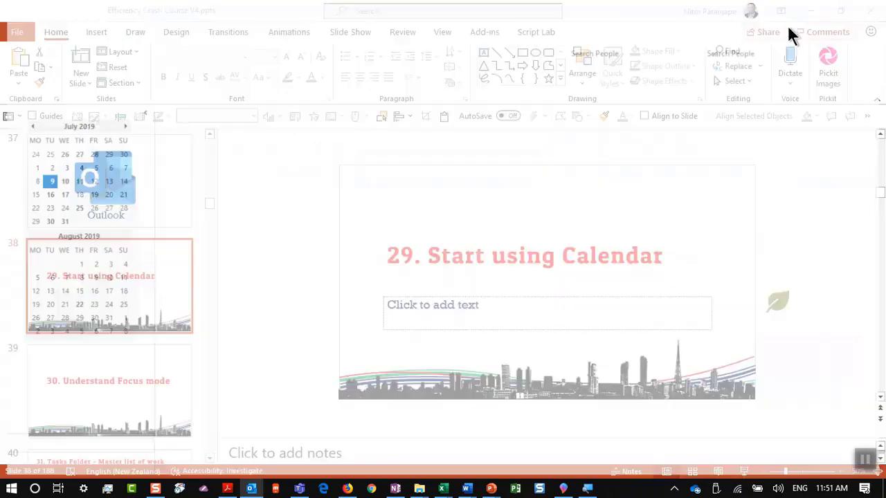
Restart Outlook with the Boss profile and open its 8–12 July 2019 work-week calendar
left_click(256, 489)
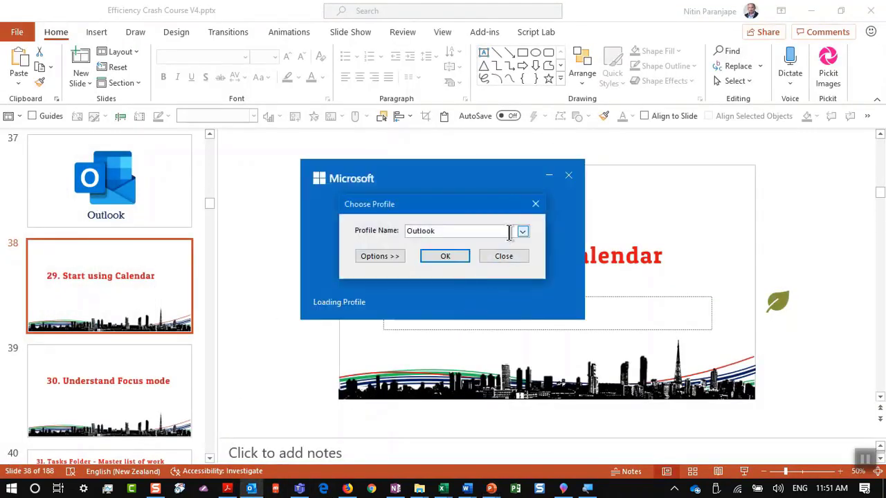
left_click(523, 232)
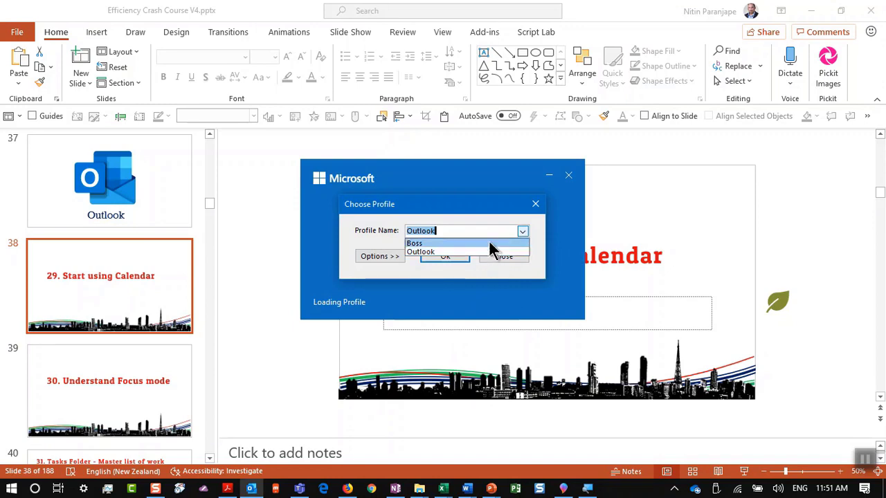
left_click(489, 243)
left_click(465, 261)
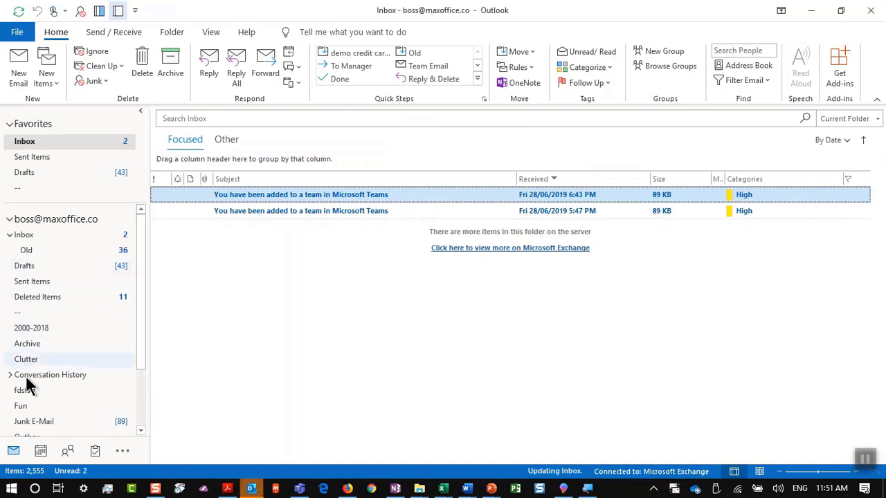
left_click(41, 451)
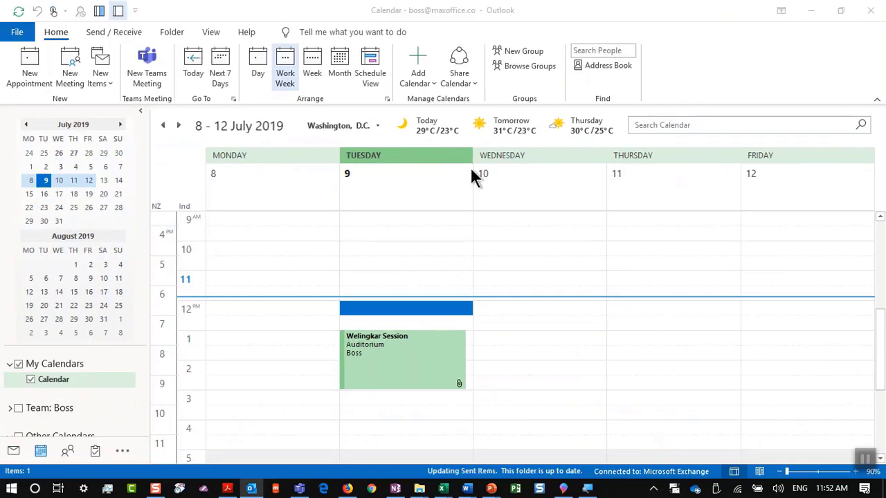
Glance at the presentation, then return Outlook to the Boss mail inbox
key("alt+Tab")
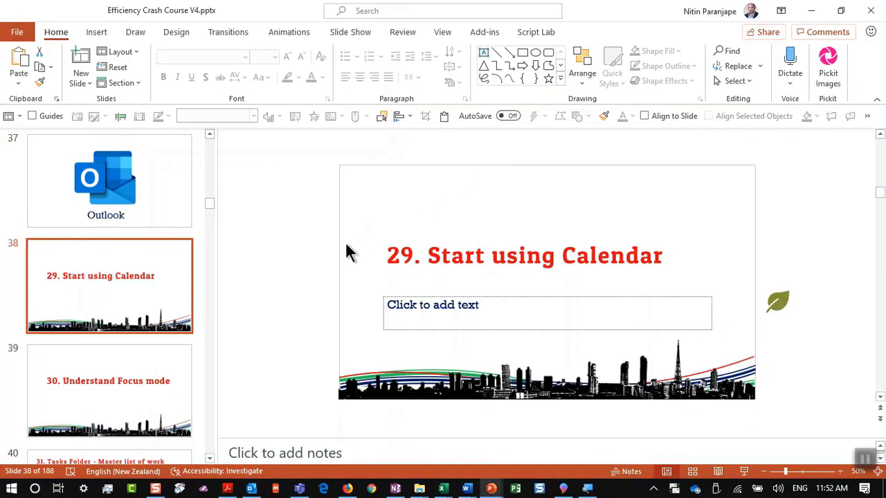
left_click(251, 489)
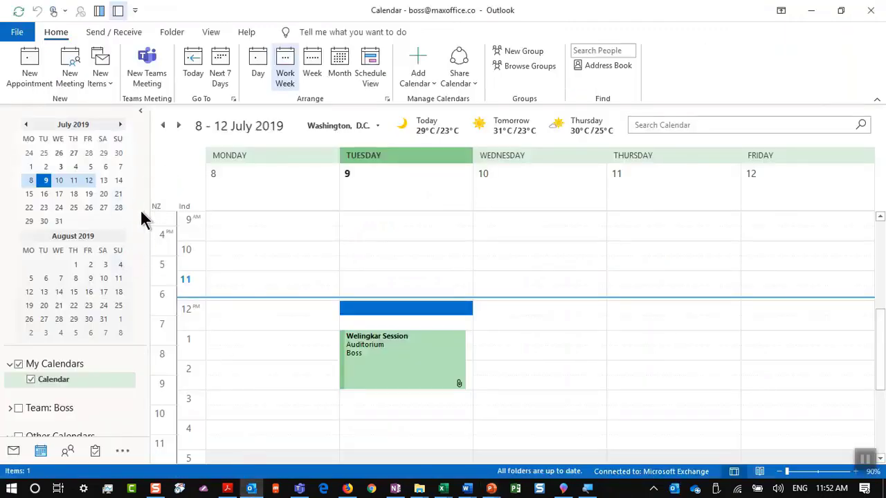
left_click(14, 451)
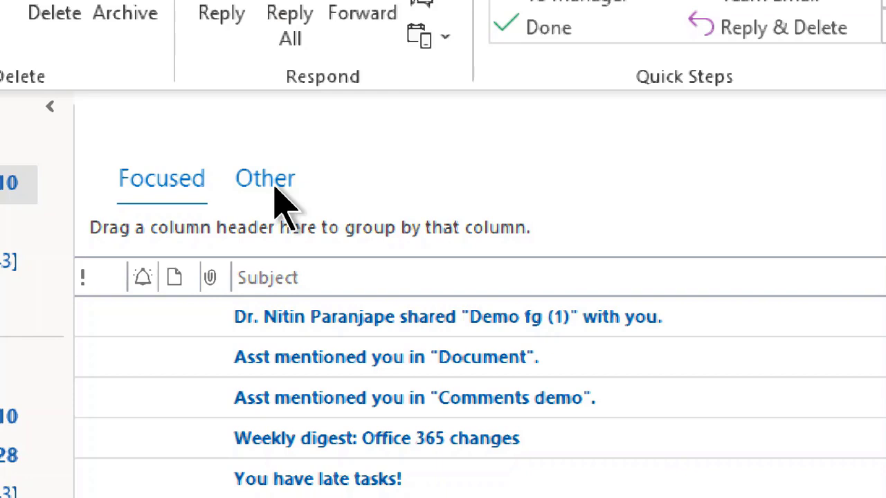
Load all Other-tab messages, inspect the Kaizala Pro billing message's menu, then return to PowerPoint
left_click(275, 183)
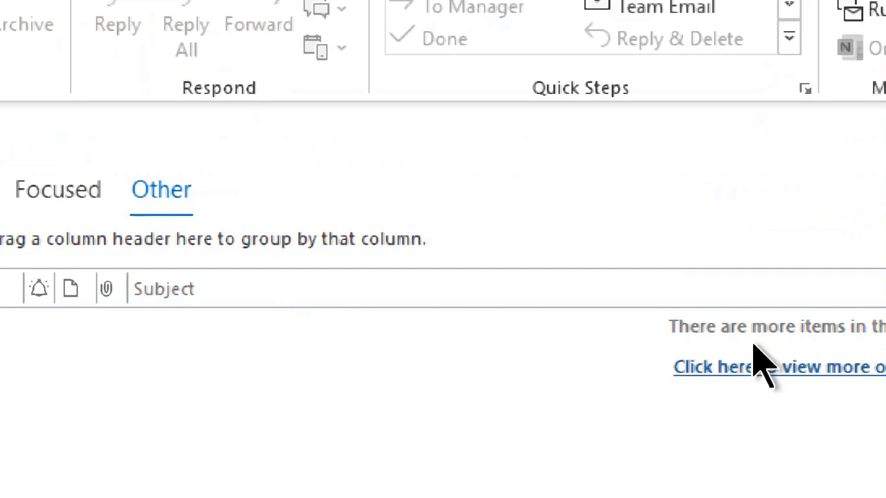
left_click(765, 371)
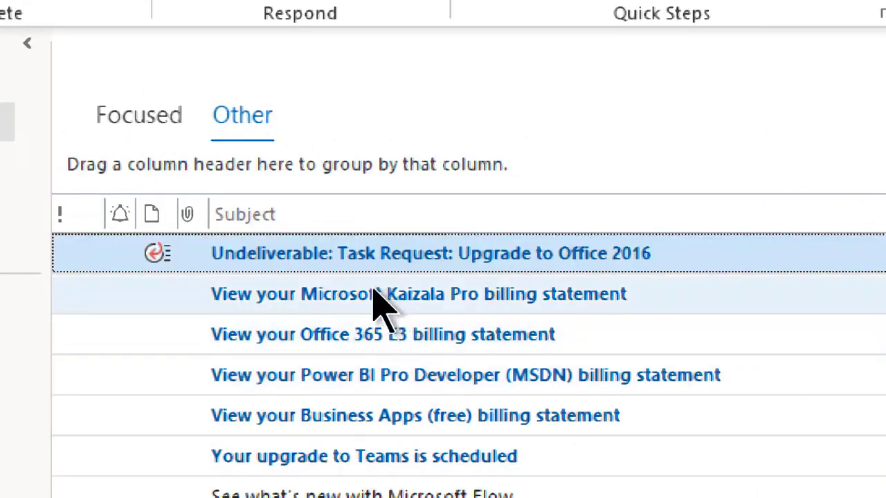
left_click(373, 298)
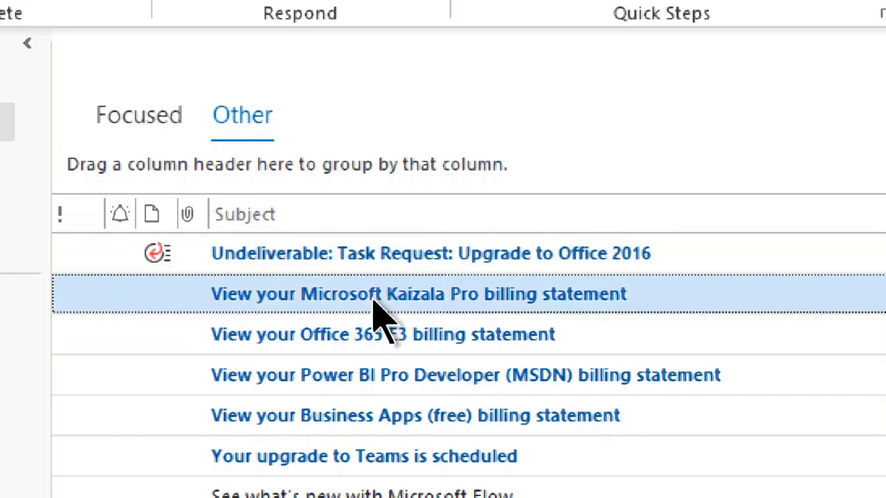
right_click(374, 299)
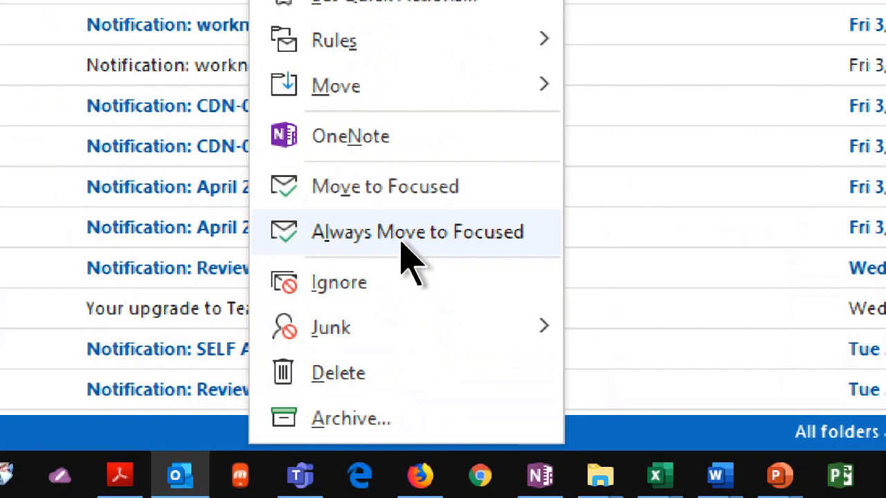
left_click(486, 250)
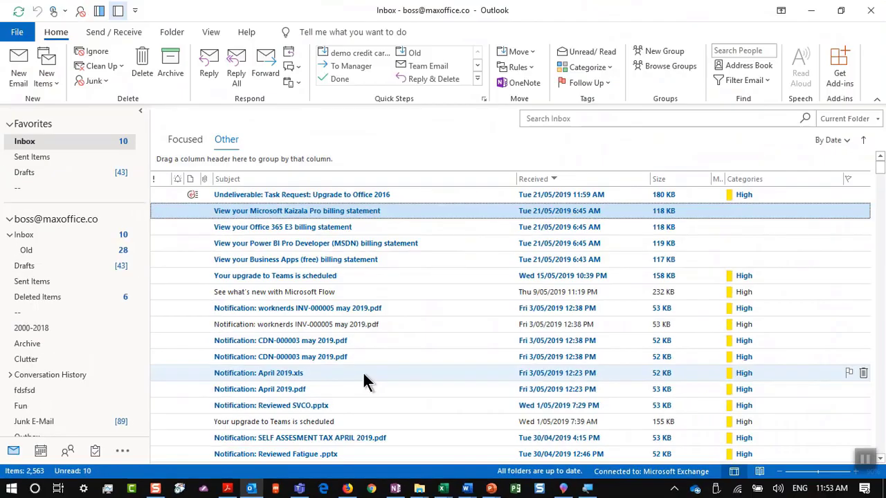
key("alt+Tab")
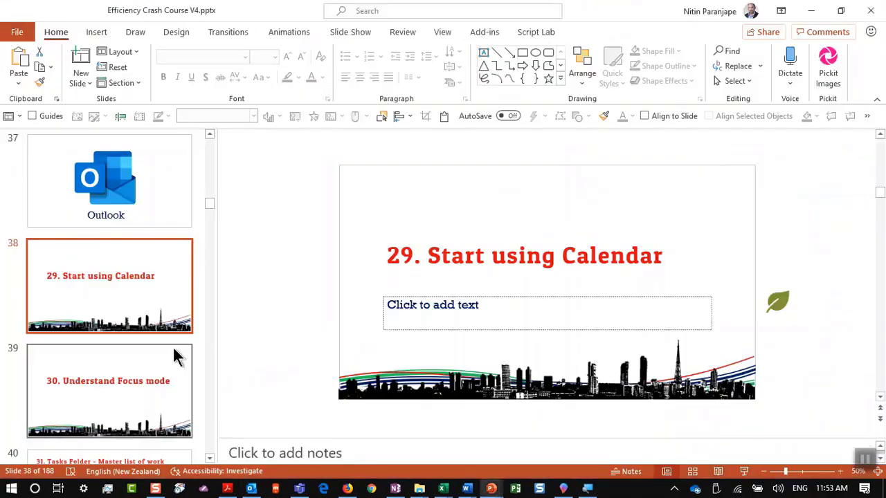
Present slide 31, 'Tasks Folder - Master list of work', full screen with its sample task list
scroll(172, 349, "down", 1)
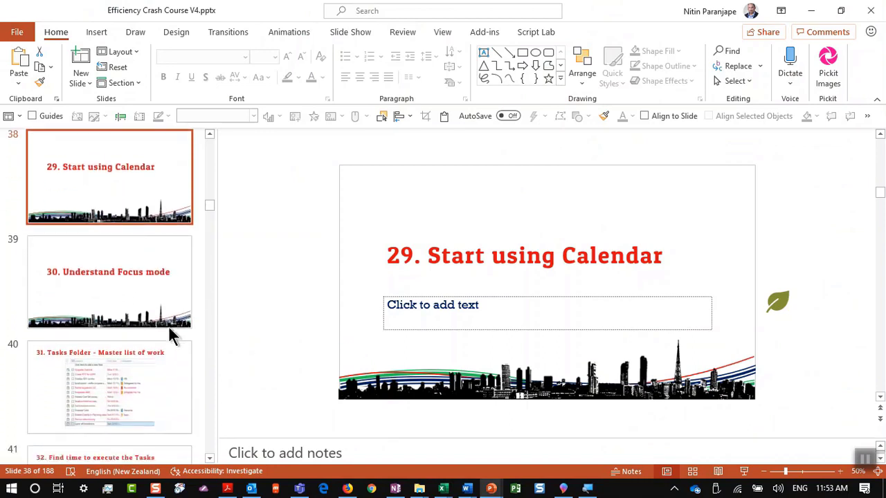
left_click(167, 312)
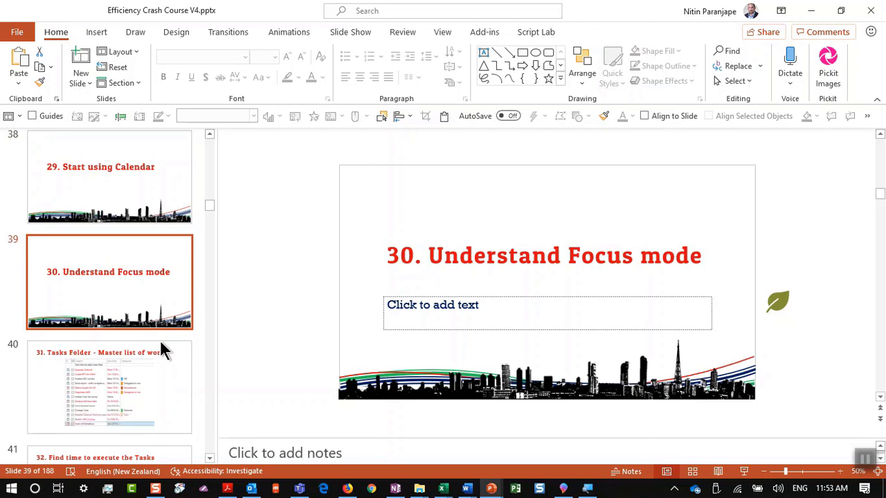
left_click(160, 367)
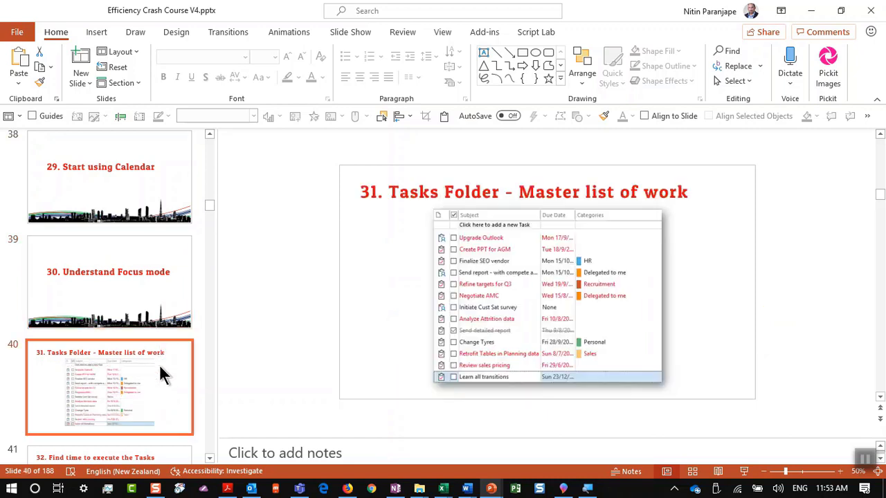
left_click(744, 471)
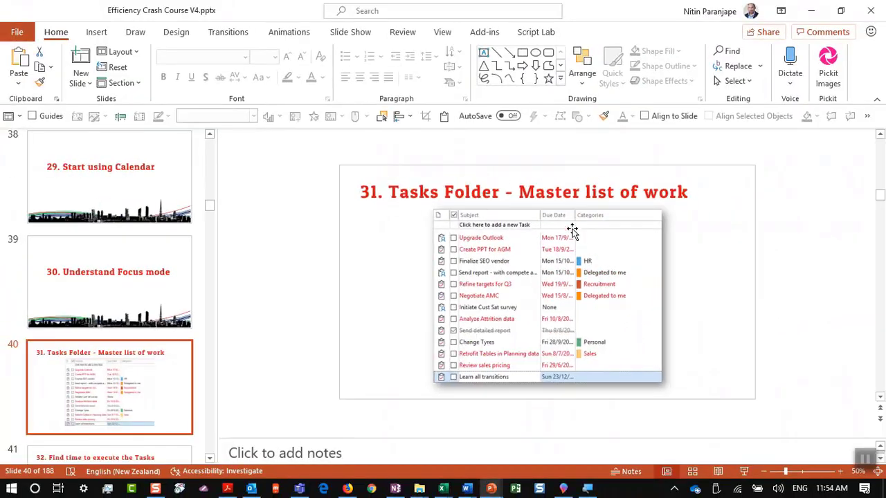
left_click(573, 239)
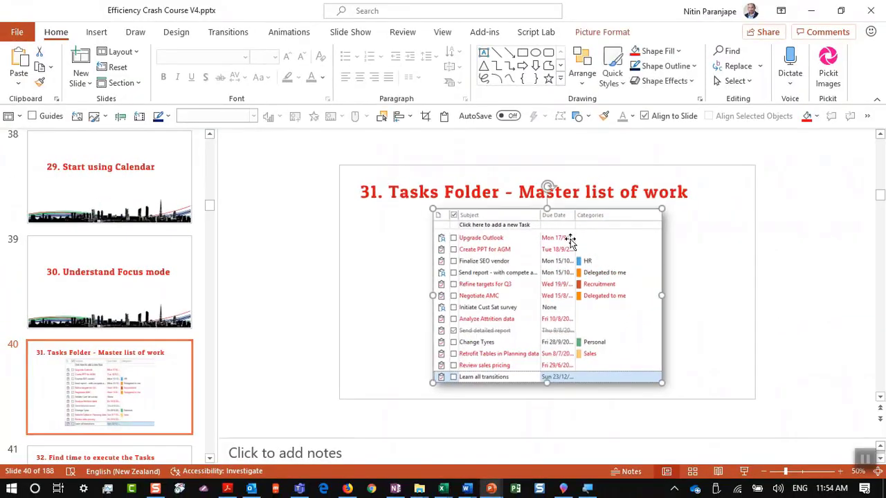
left_click(745, 472)
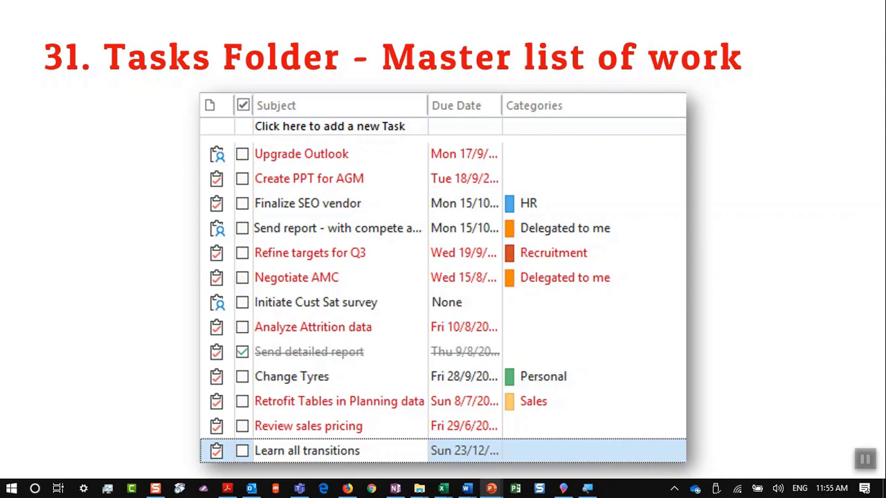
Advance to the 'Find time to execute the Tasks' slide and open Outlook's task list in its own window
key("Right")
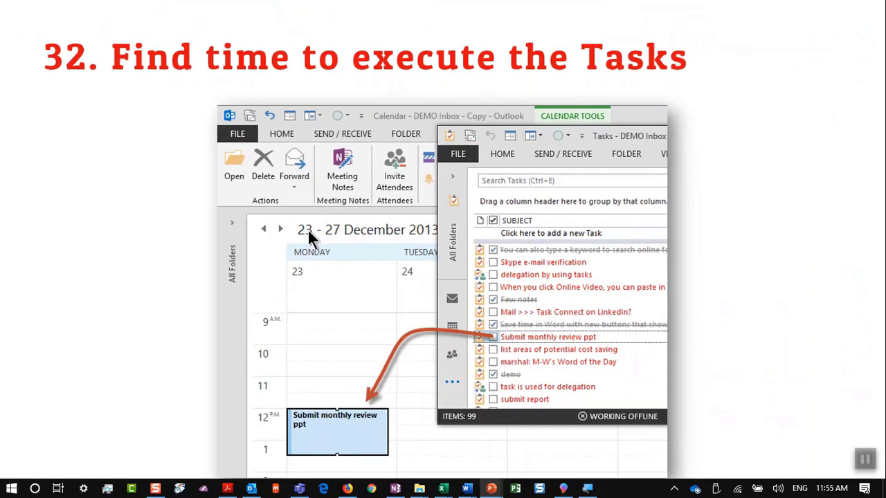
key("alt+Tab")
key("alt+Tab")
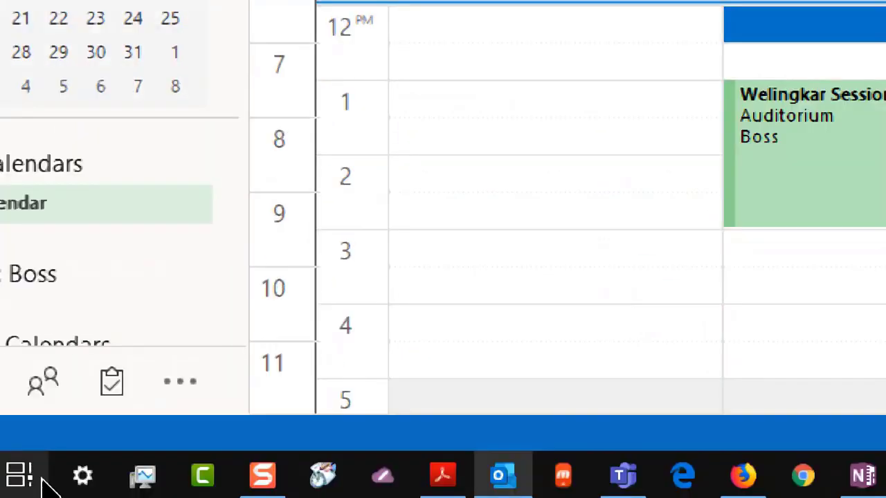
right_click(115, 379)
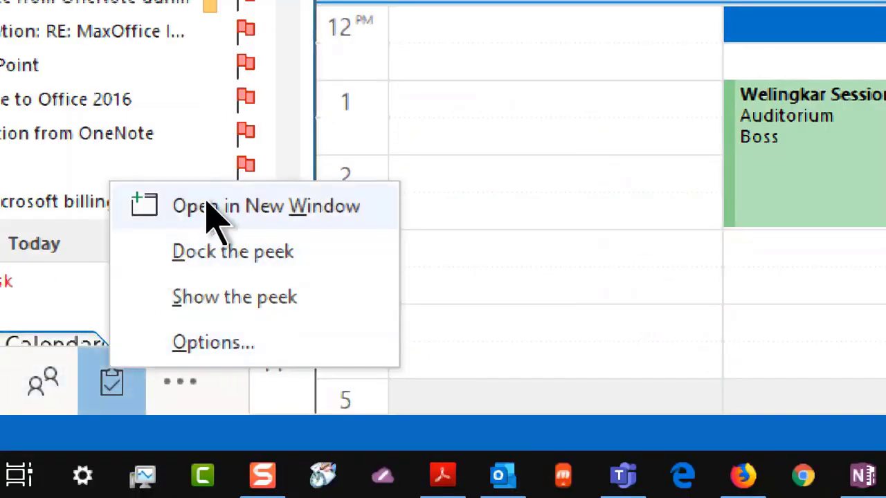
left_click(205, 204)
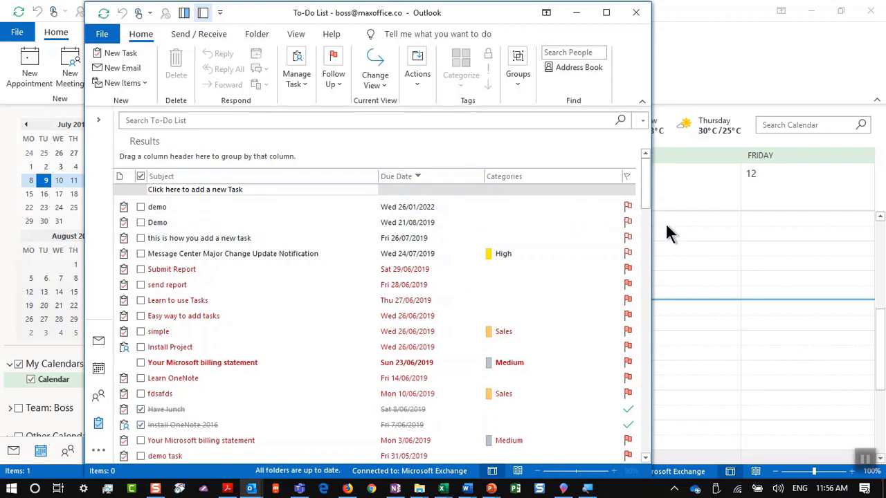
Drag the task onto Thursday 11 AM and lengthen its calendar block, then return to the show
left_click_drag(655, 244, 432, 243)
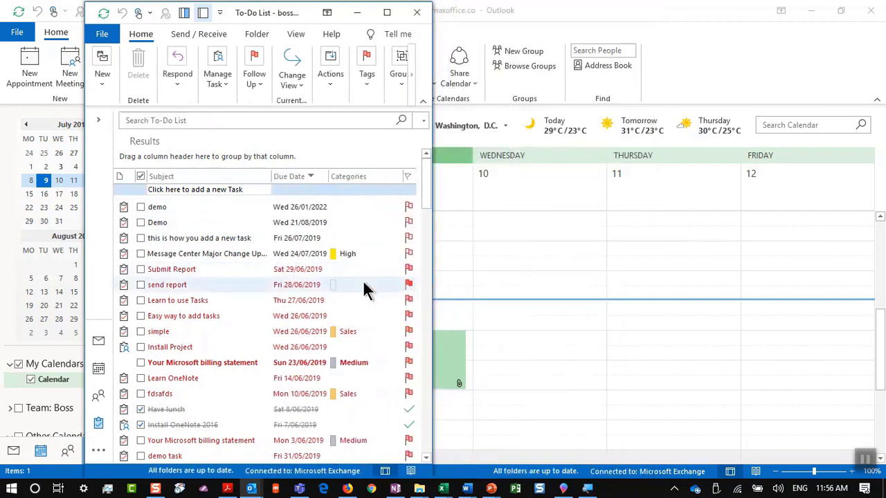
left_click_drag(183, 244, 664, 270)
left_click(664, 273)
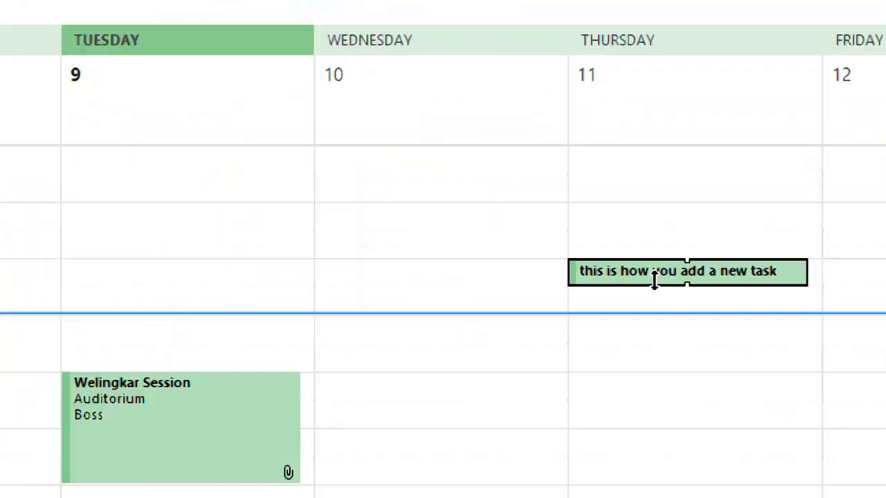
left_click_drag(702, 288, 714, 437)
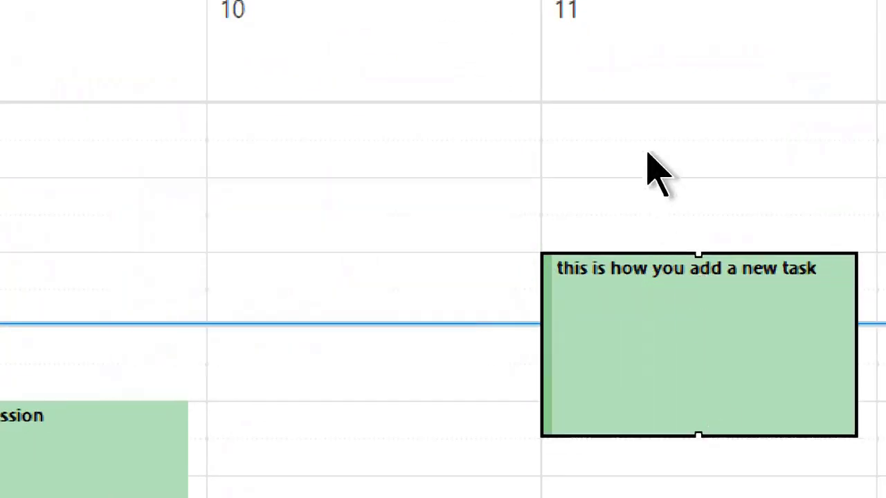
left_click(652, 174)
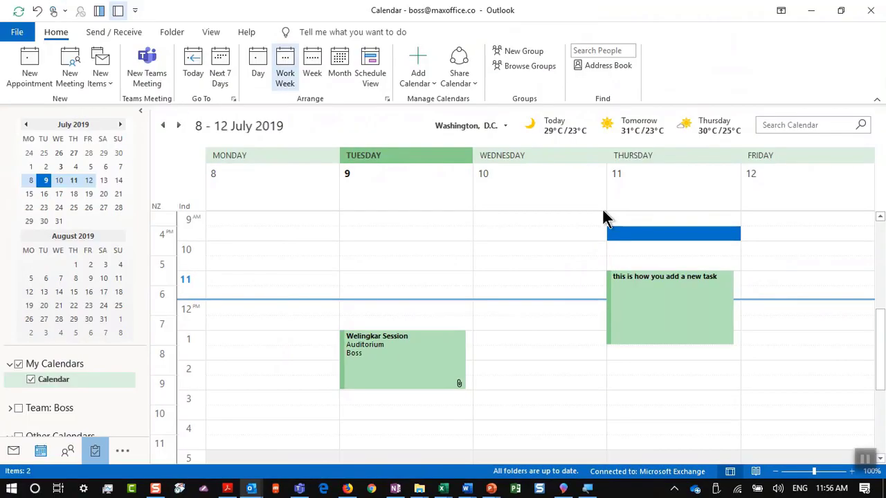
key("alt+Tab")
key("alt+Tab")
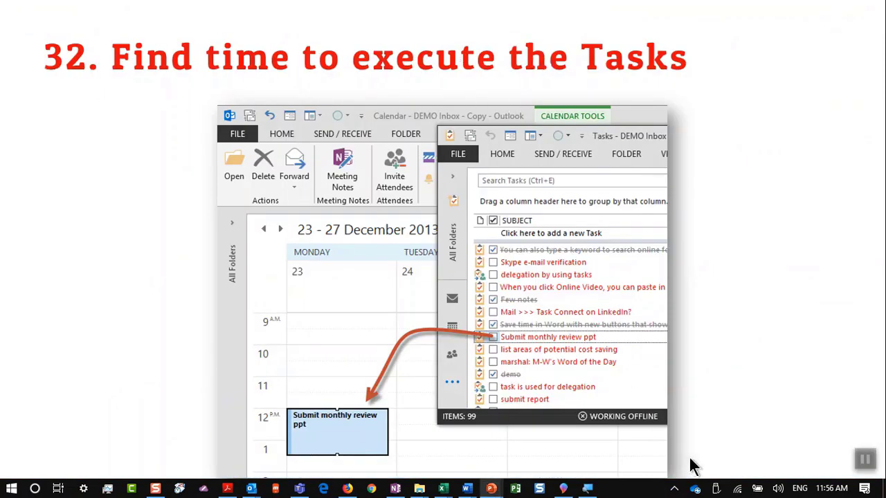
Advance to slide 33, 'Use color while communicating on email', end the show and switch to File Explorer
left_click(757, 409)
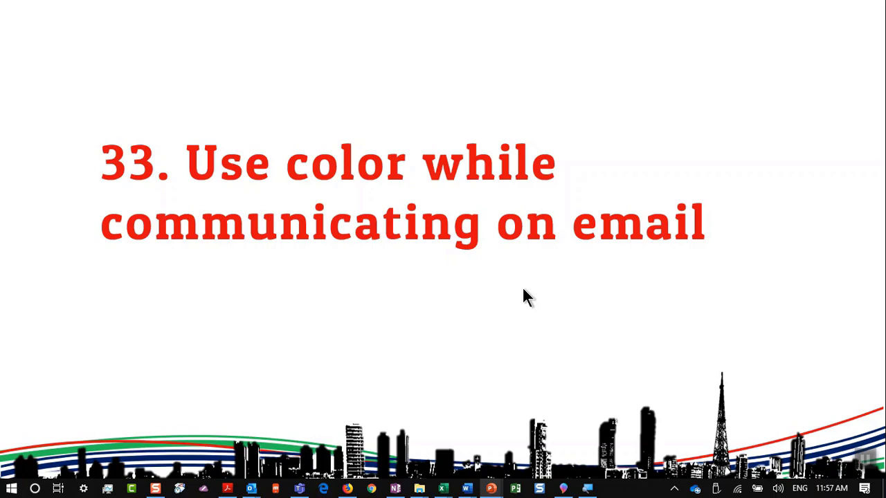
key("Escape")
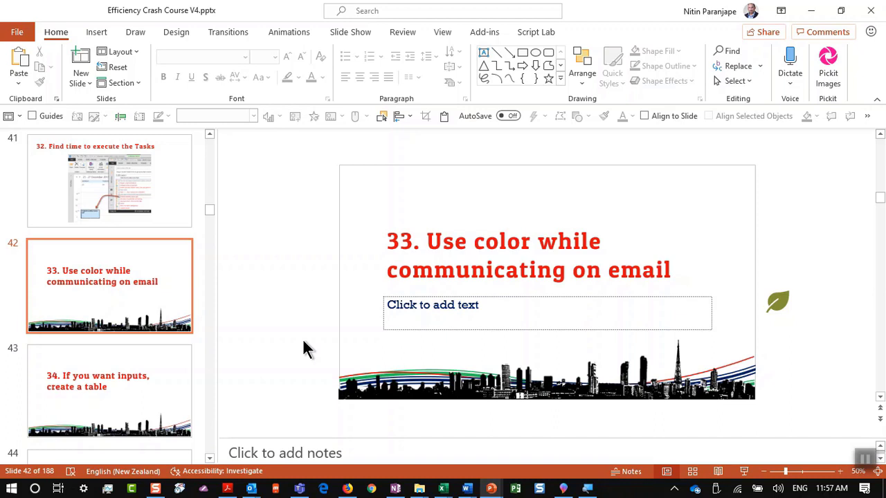
key("alt+Tab")
key("alt+Tab")
key("alt+Tab")
key("alt+Tab")
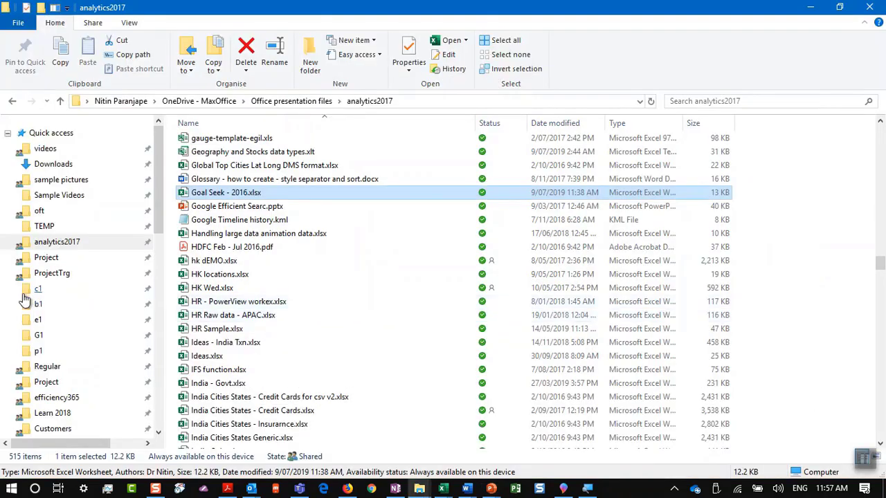
Open Meeting.oft from the oft folder, then select 'Using tables in Email.oft'
left_click(65, 213)
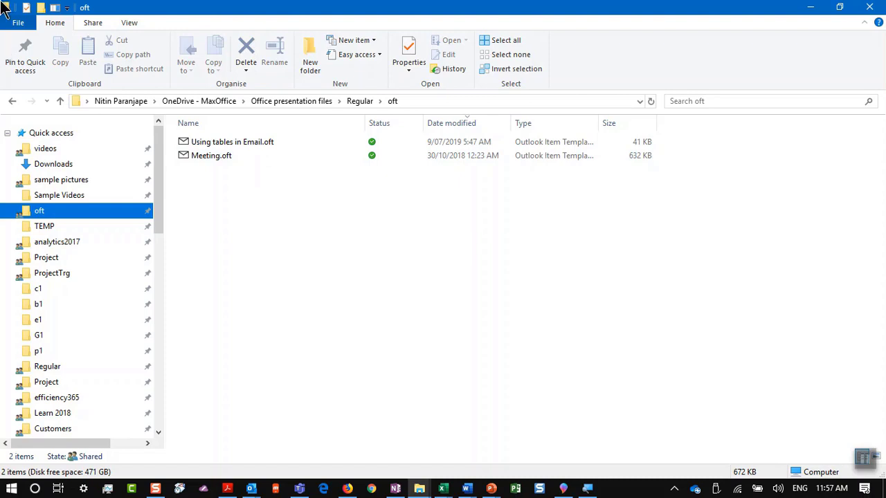
left_click(215, 158)
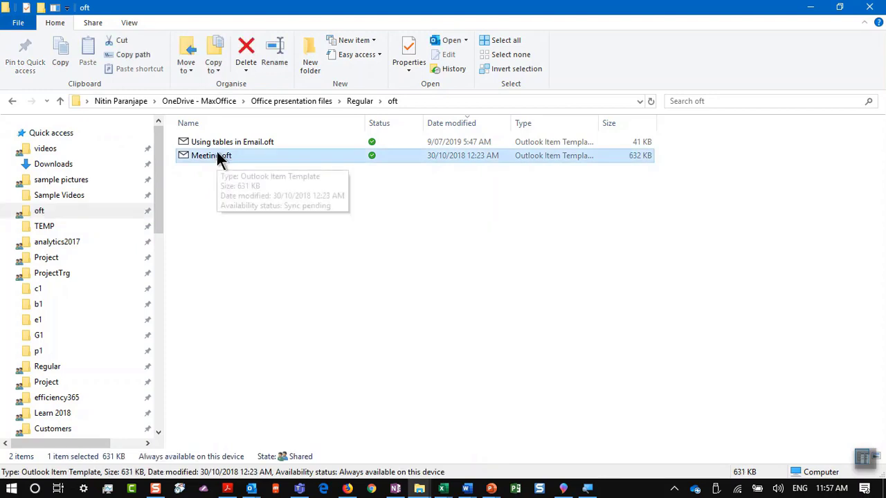
double_click(216, 156)
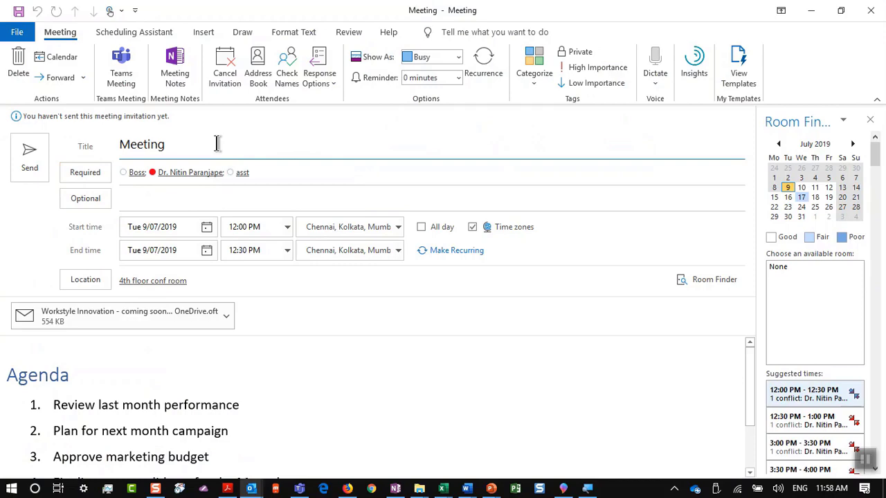
key("alt+Tab")
left_click(217, 142)
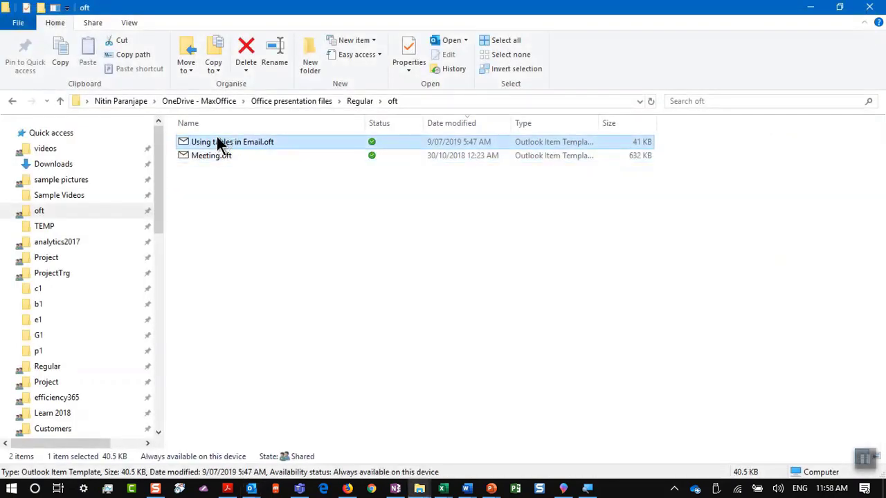
Start a message from 'Using tables in Email.oft', type sample text into a Details cell, and return to PowerPoint
double_click(217, 141)
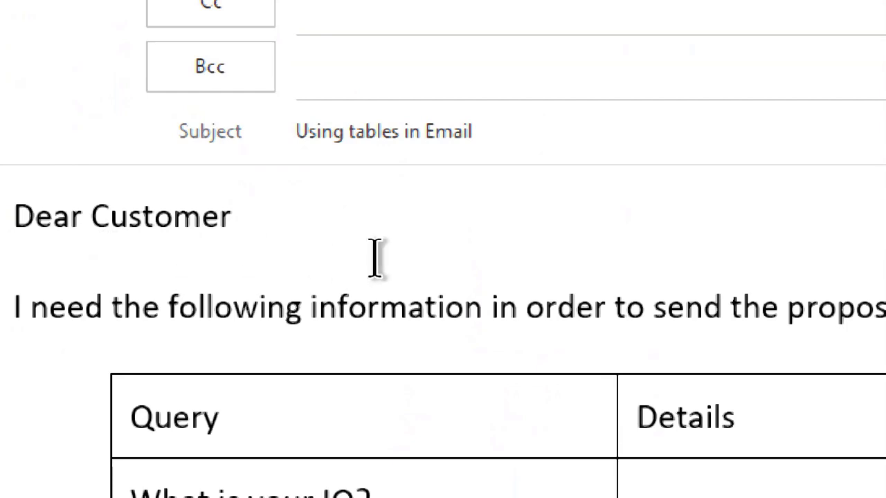
scroll(436, 337, "down", 2)
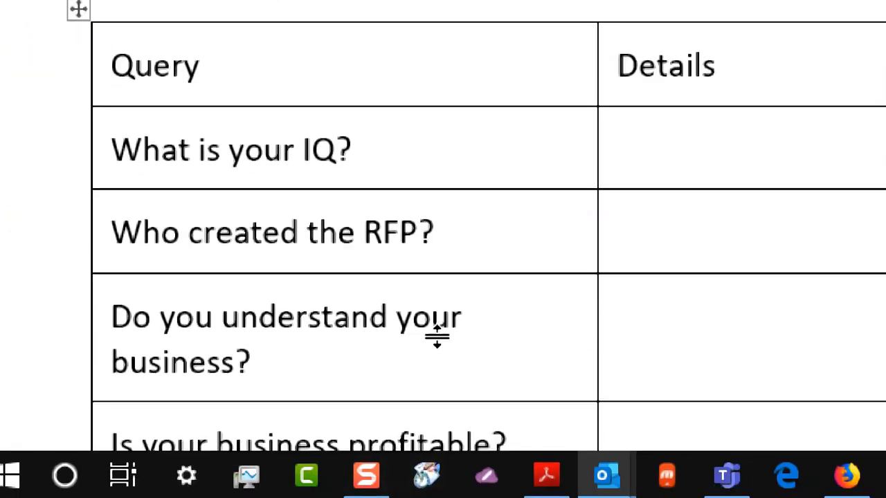
scroll(510, 365, "down", 2)
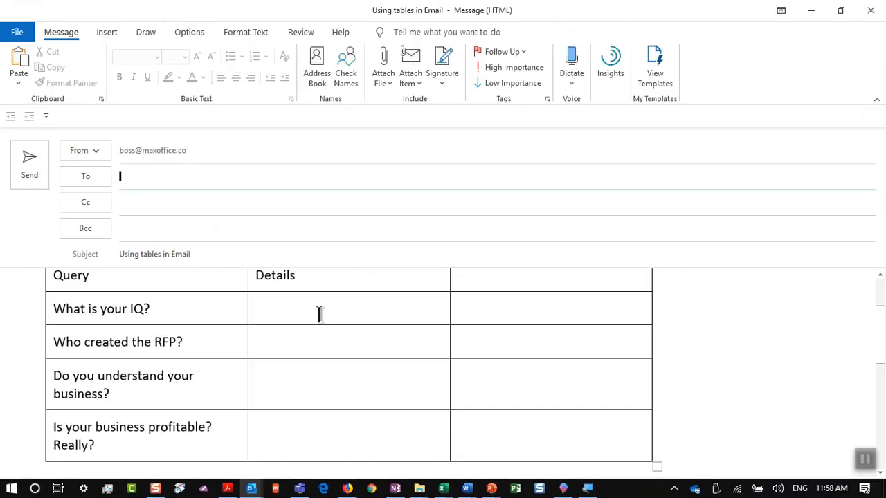
scroll(340, 323, "up", 1)
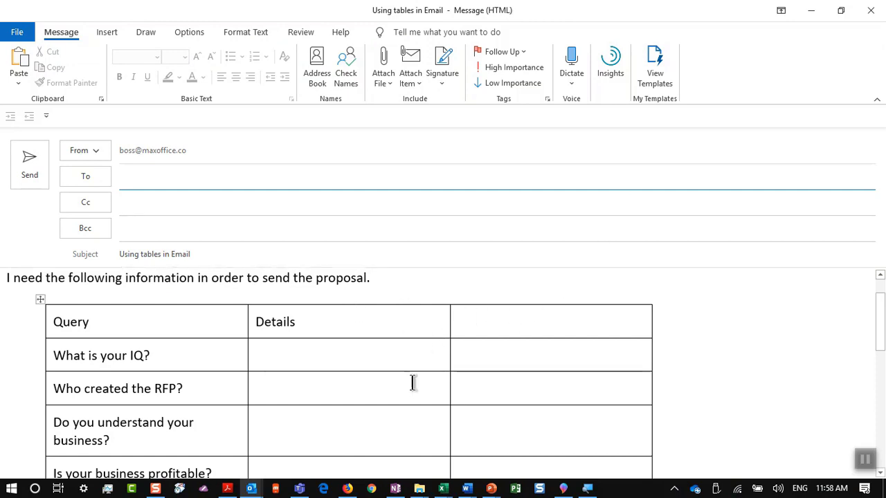
left_click(371, 362)
type("fsdafsda")
left_click(552, 326)
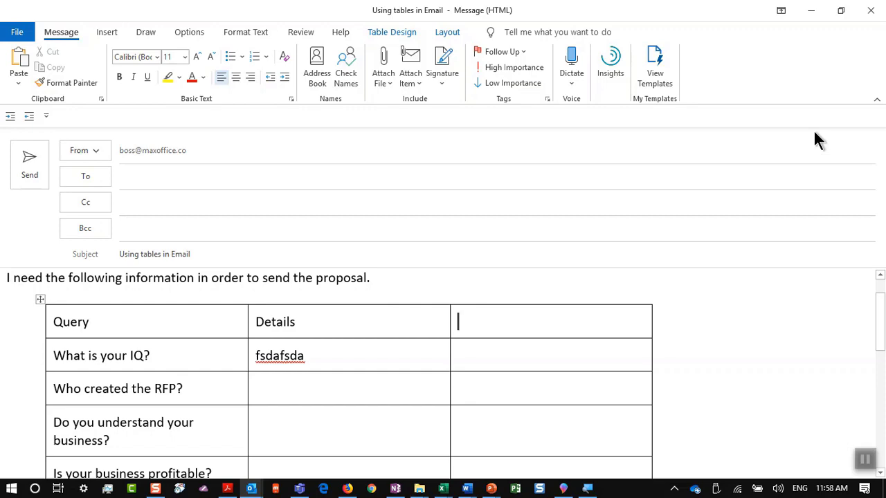
key("alt+Tab")
key("Tab")
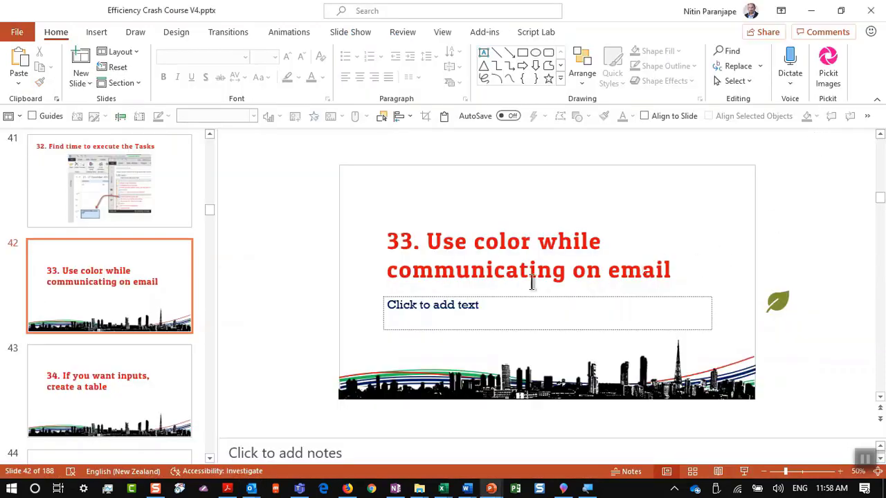
Present from slide 43, advance to the OneNote title slide, then end the show
left_click(152, 374)
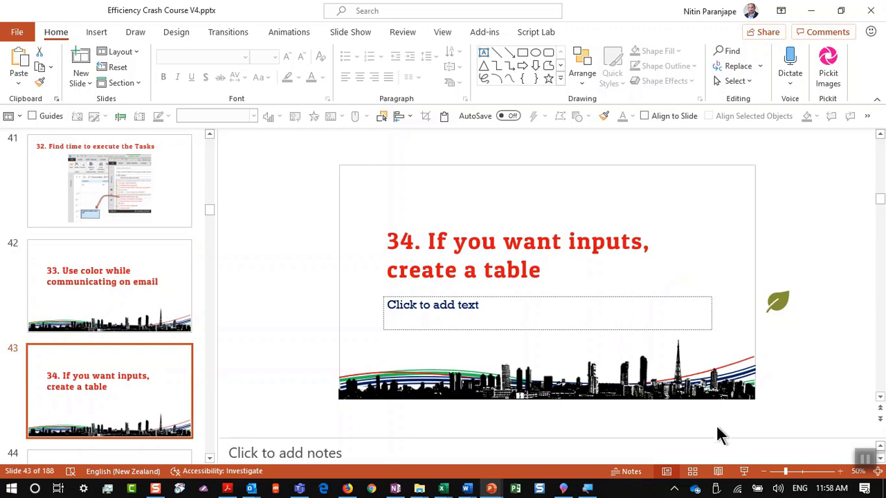
left_click(743, 471)
left_click(723, 303)
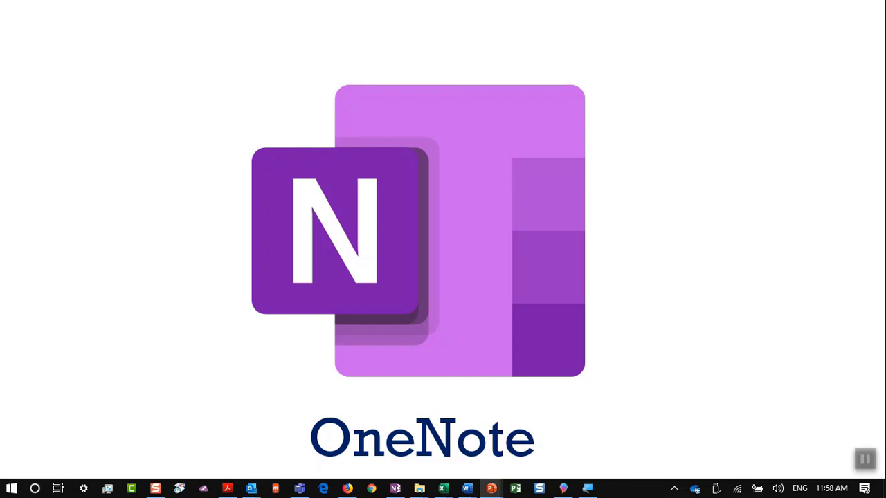
key("Escape")
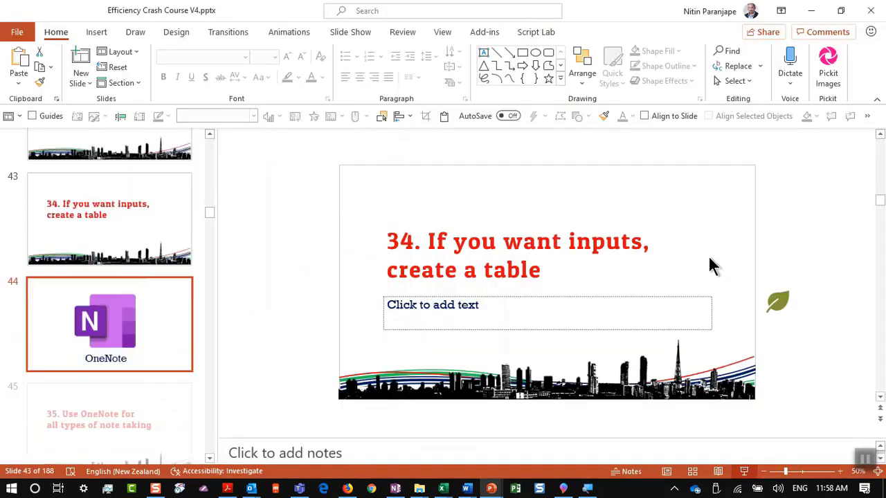
Present slide 45, 'Use OneNote for all types of note taking', full screen, then exit
left_click(103, 401)
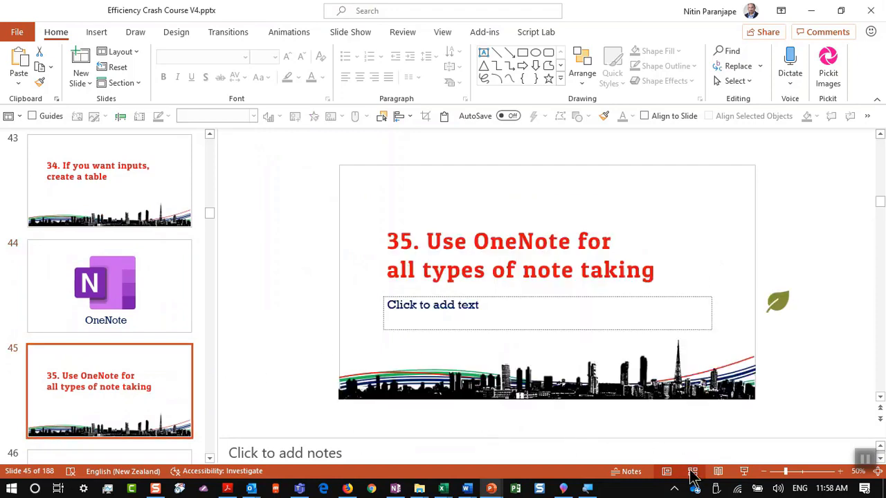
left_click(745, 471)
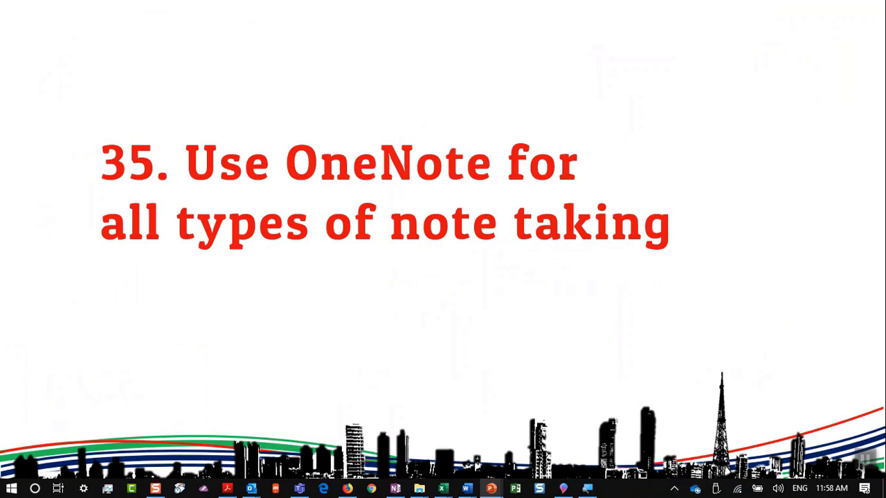
key("Escape")
left_click(395, 488)
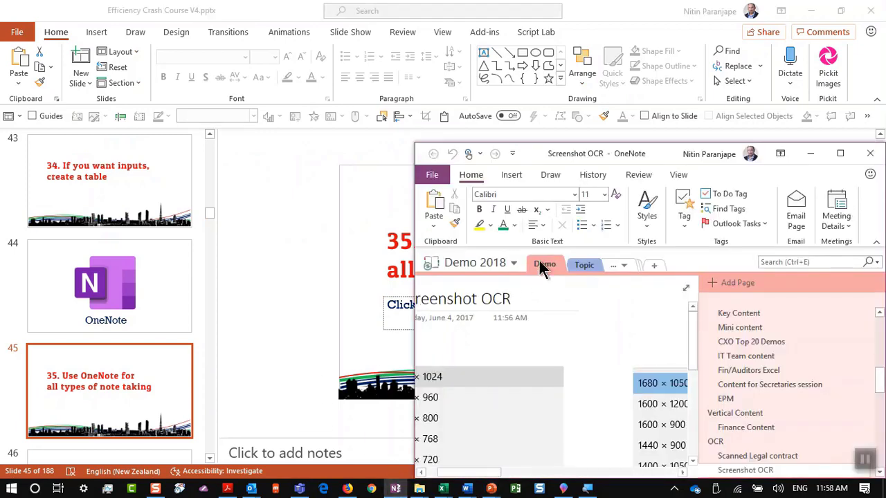
key("alt+space")
key("x")
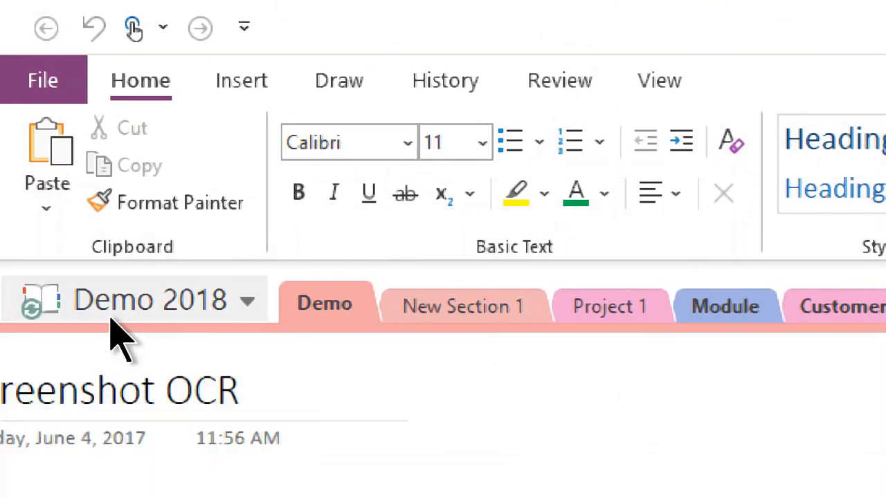
left_click(111, 315)
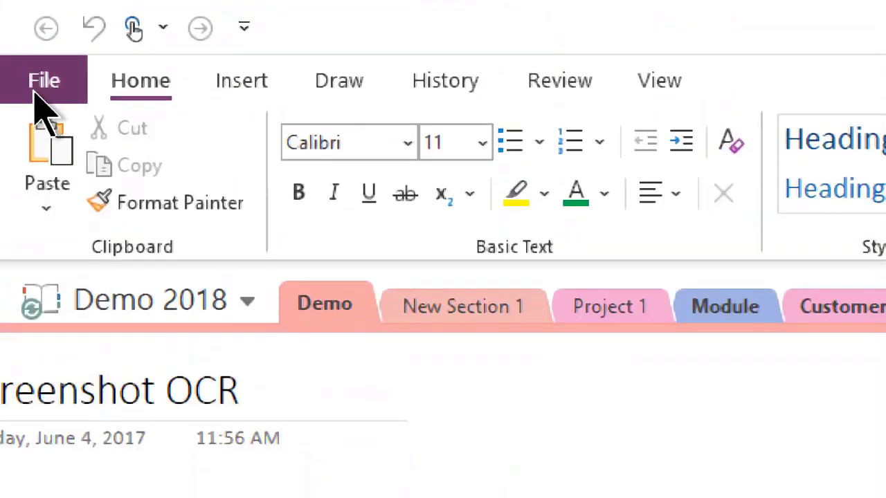
left_click(34, 99)
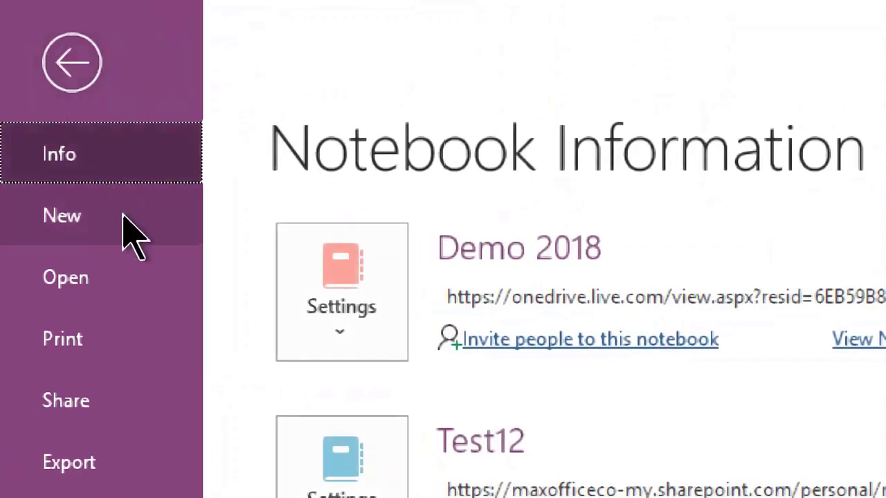
left_click(99, 233)
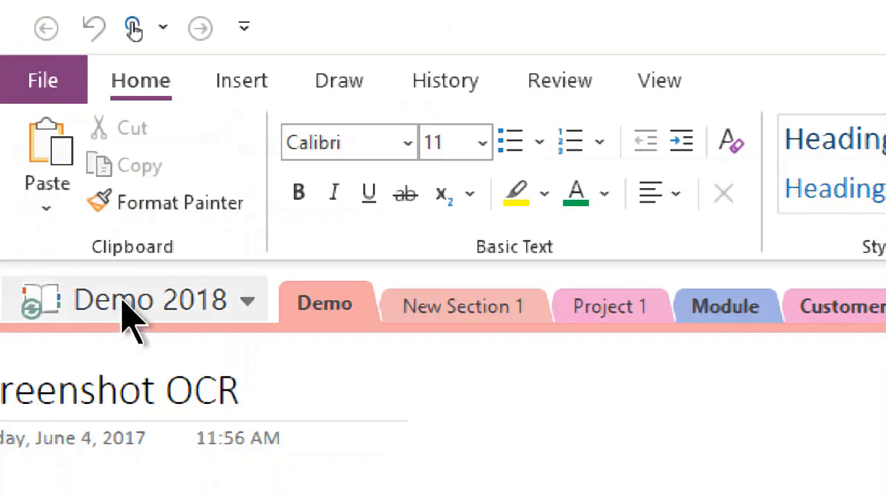
left_click(124, 311)
left_click(130, 319)
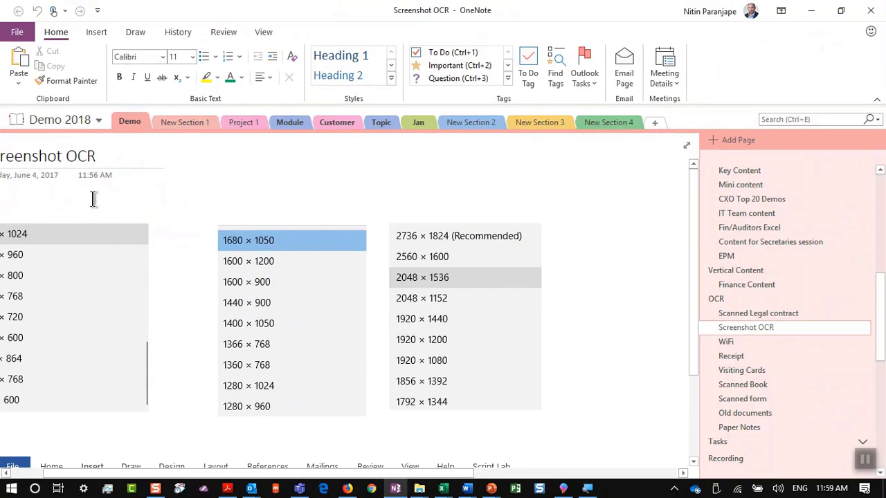
Select slide 46, 'Link notes to meetings', in the Efficiency Crash Course deck, then switch to Outlook
key("alt+Tab")
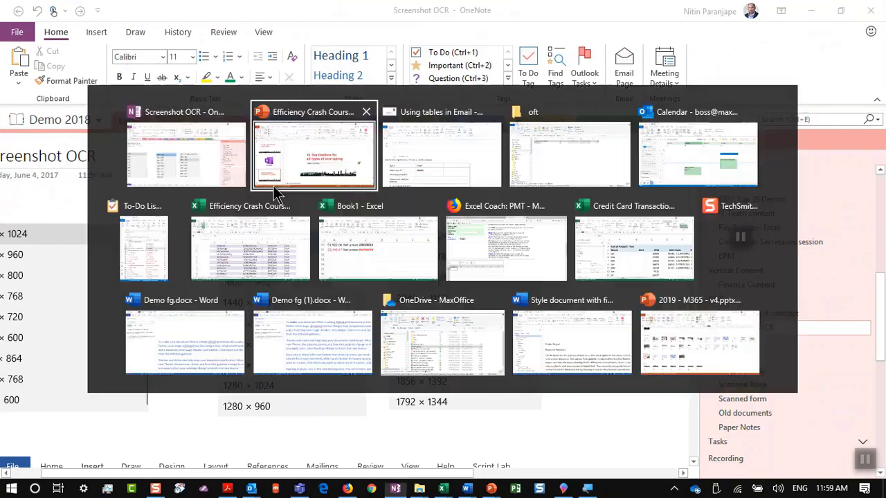
left_click(276, 186)
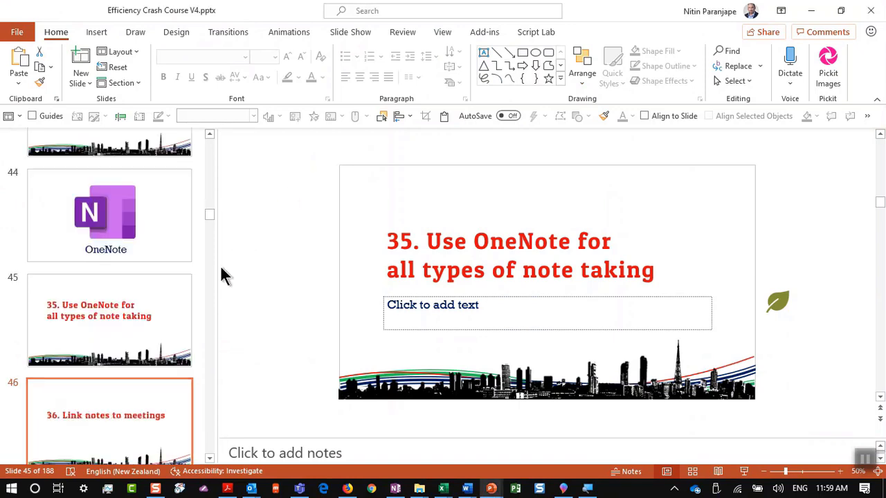
key("Down")
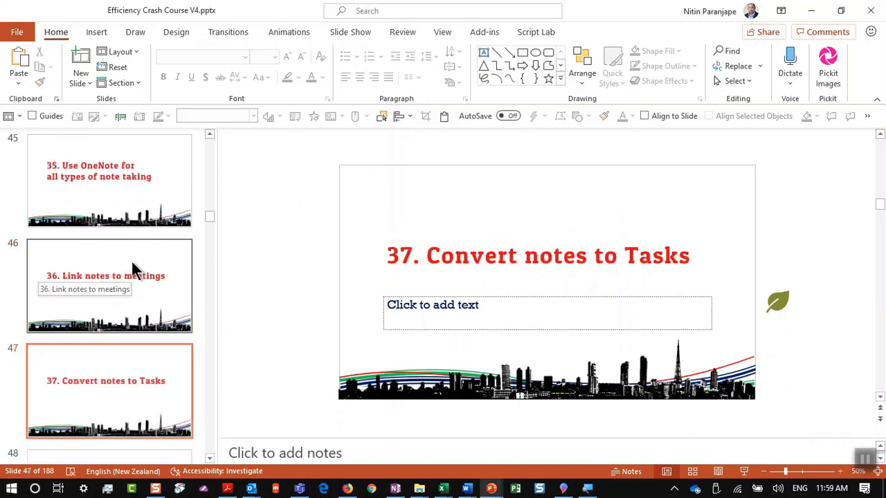
left_click(137, 273)
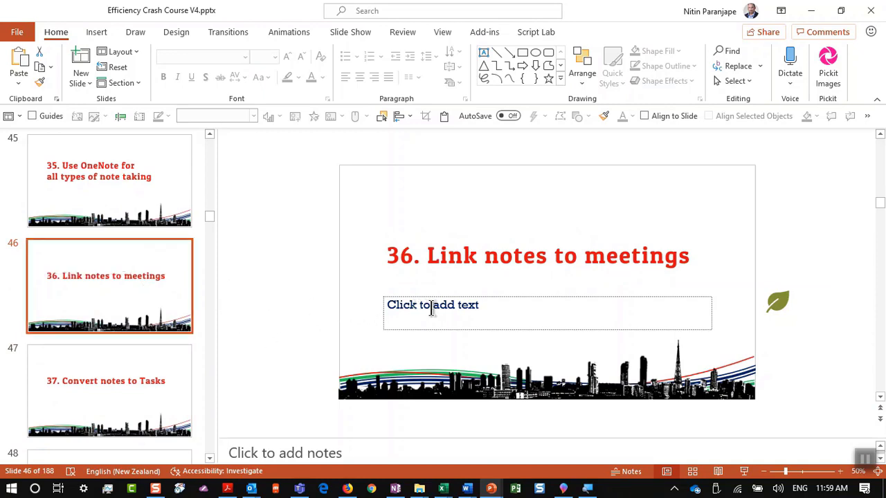
key("alt+Tab")
key("alt+Tab")
key("alt+Tab")
key("alt+Tab")
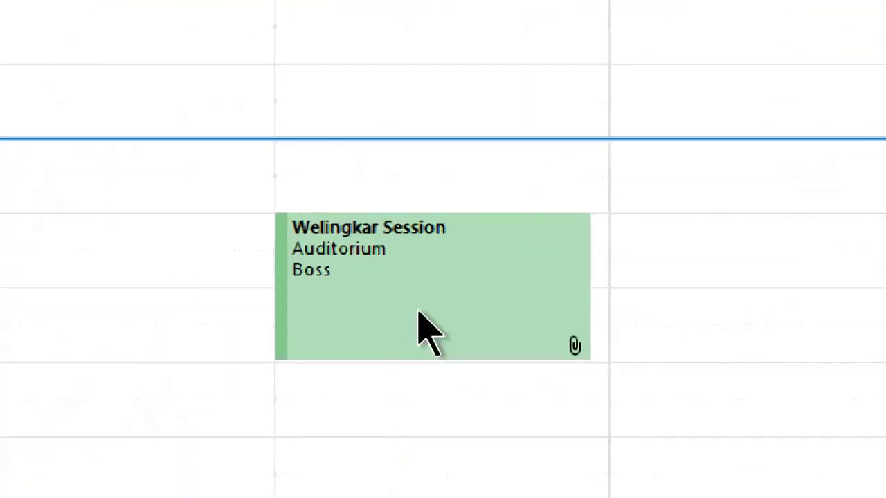
Select the Welingkar Session meeting in the Outlook calendar
left_click(398, 372)
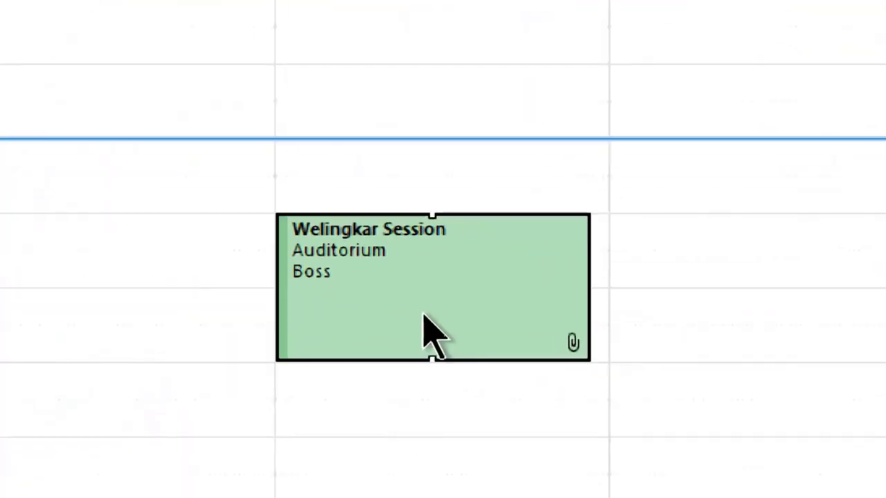
mouse_move(427, 338)
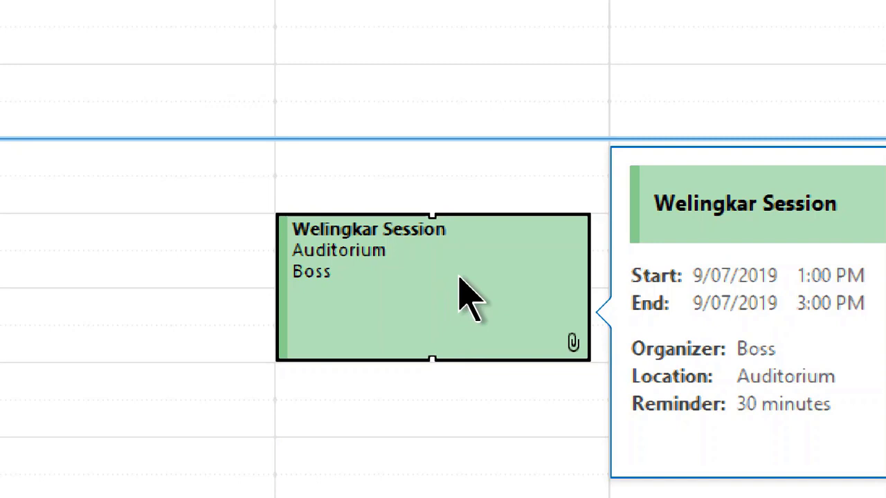
left_click(462, 280)
key("Escape")
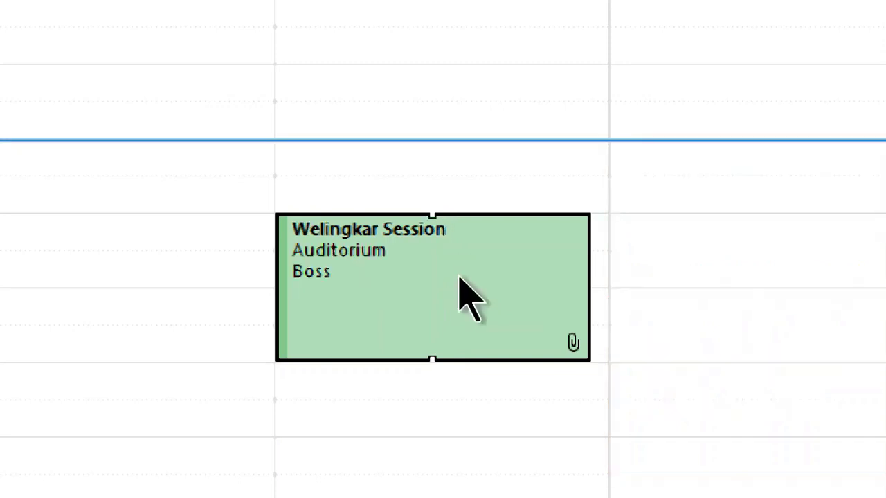
mouse_move(460, 278)
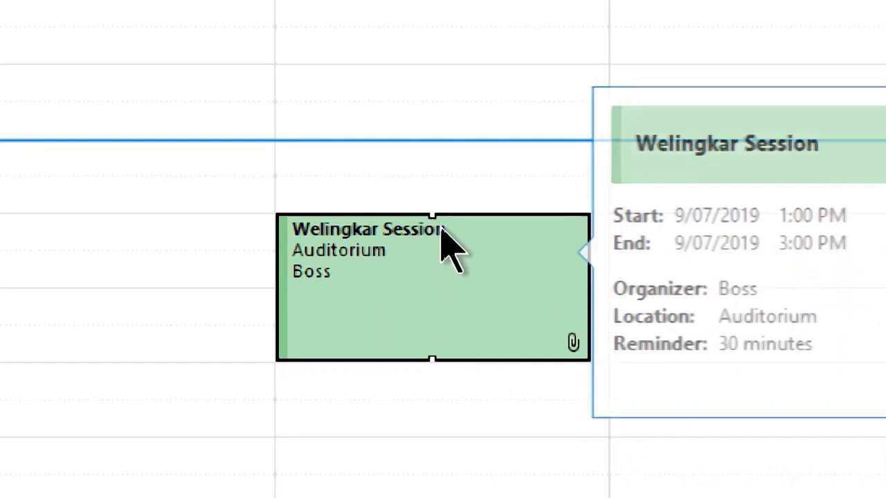
Create 'Take notes on your own' meeting notes in the Demo 2018 notebook's Demo section
right_click(449, 258)
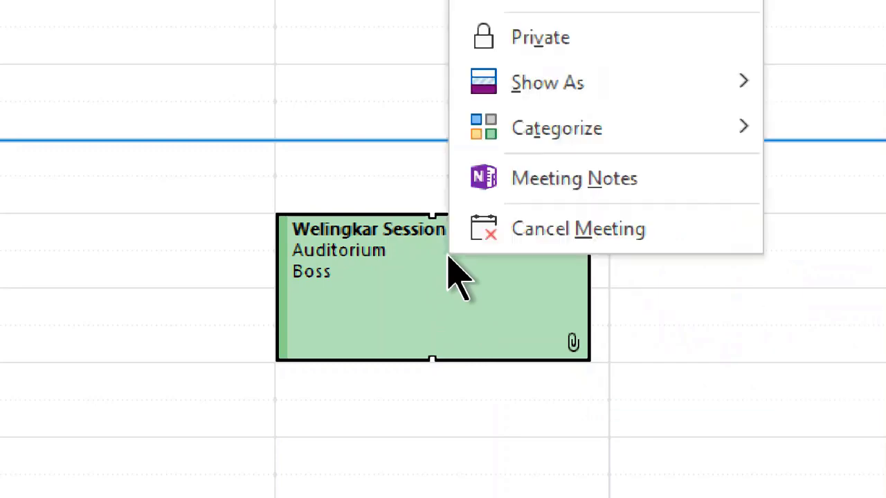
left_click(605, 185)
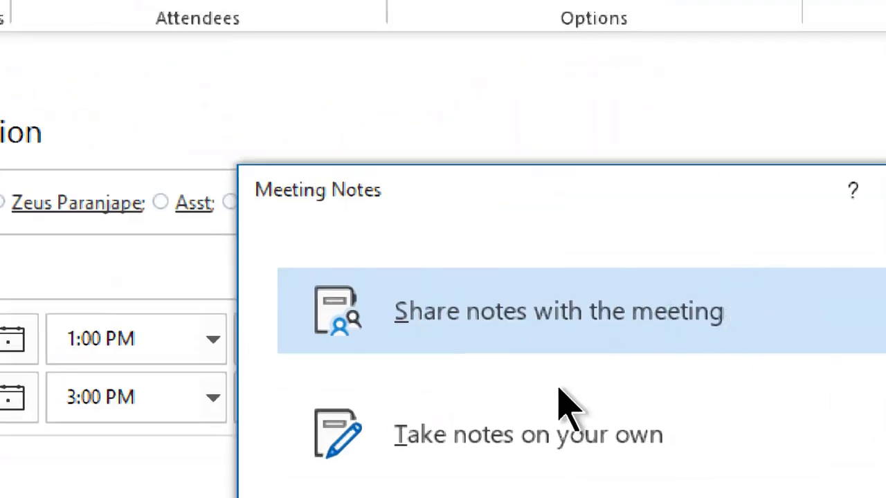
left_click(558, 432)
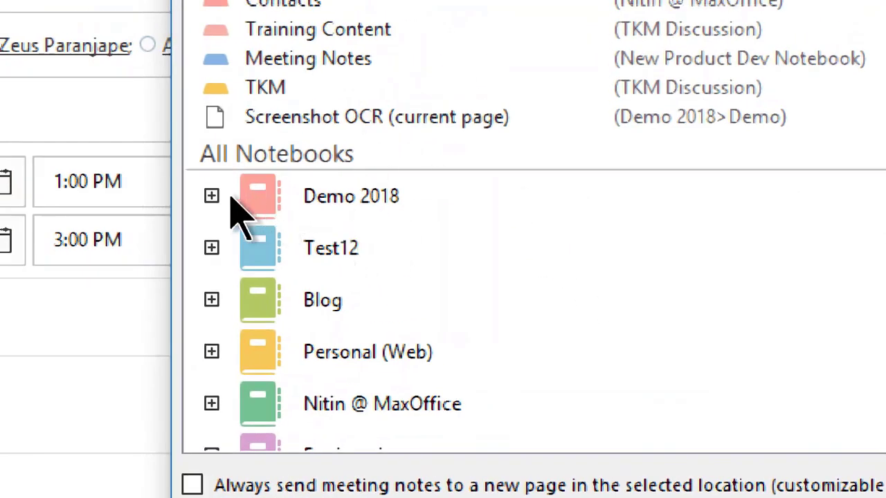
left_click(212, 197)
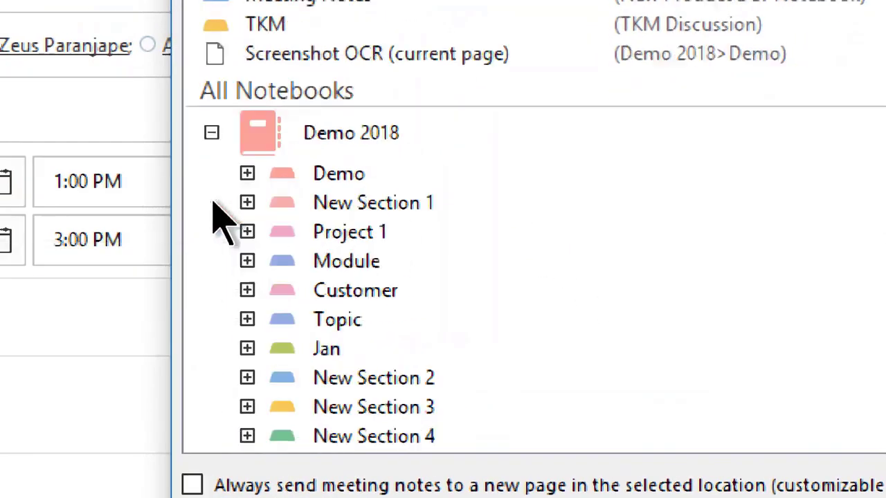
left_click(378, 178)
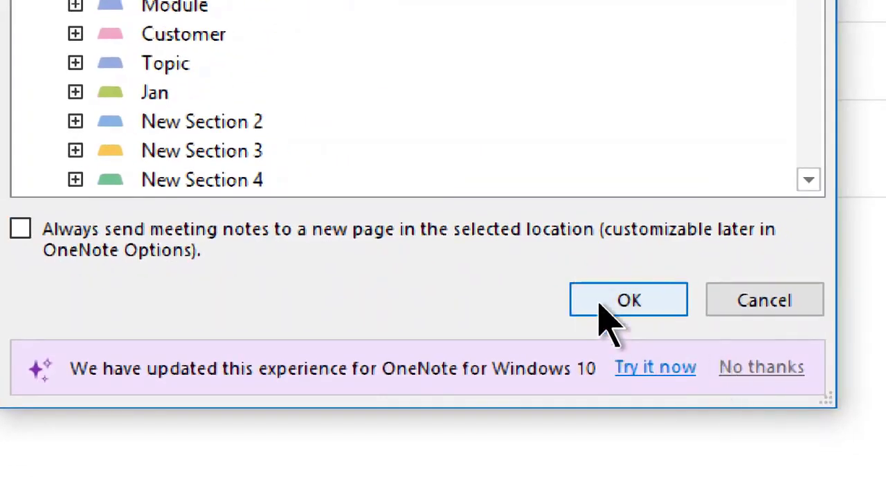
left_click(600, 305)
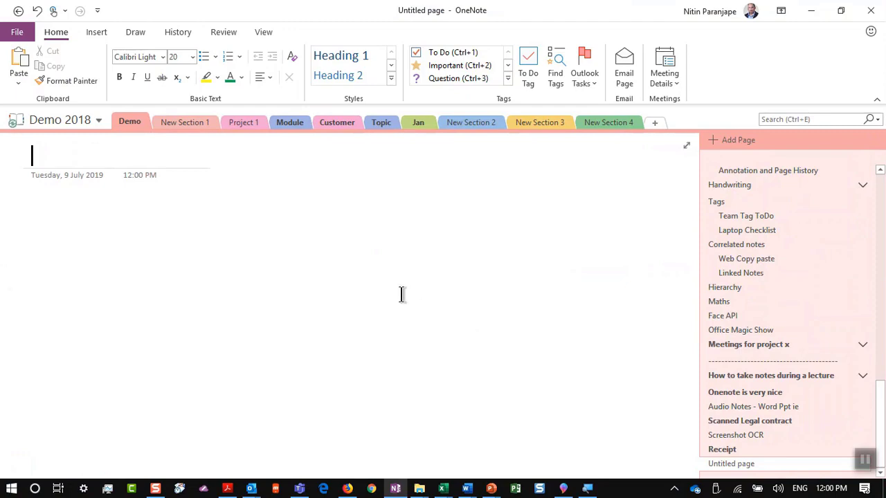
Send the Welingkar Session meeting update to the attendees
key("alt+Tab")
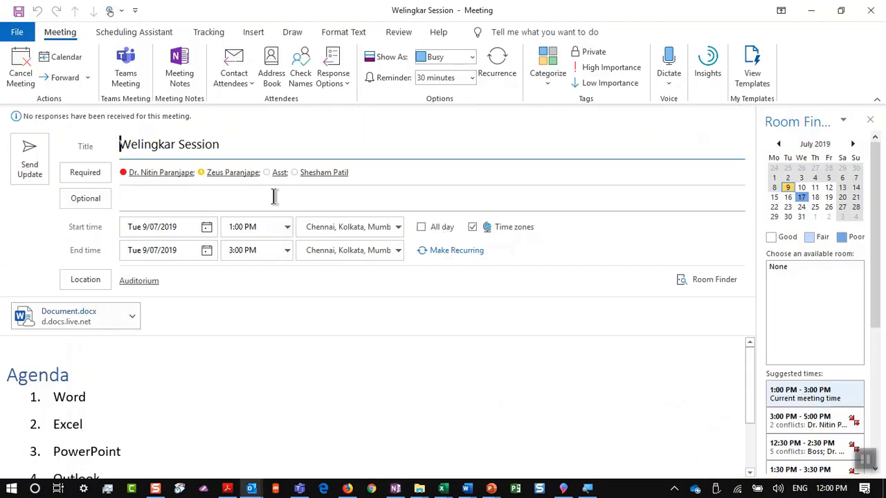
left_click(40, 158)
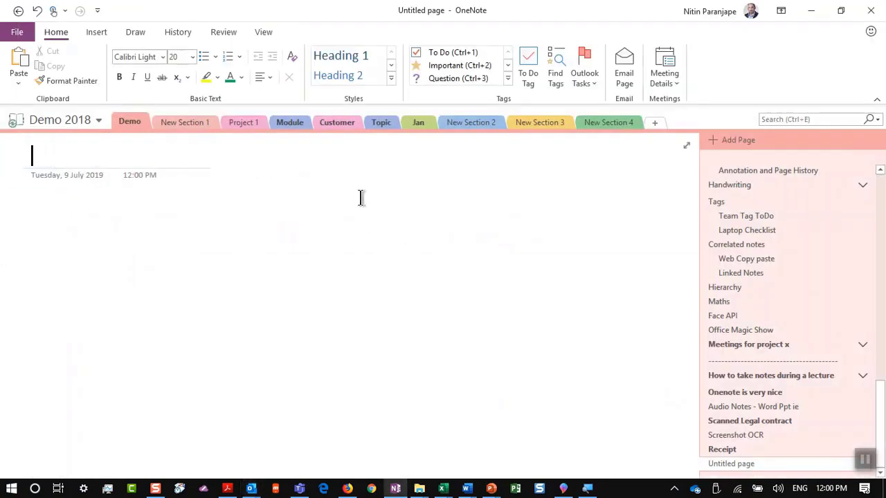
key("alt+Tab")
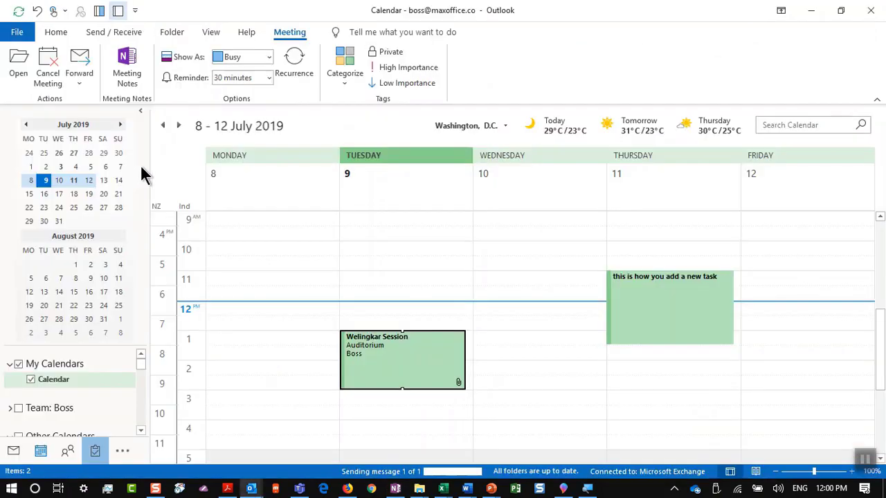
Create the meeting notes again, choosing your own notes in Demo 2018 > Demo
right_click(417, 344)
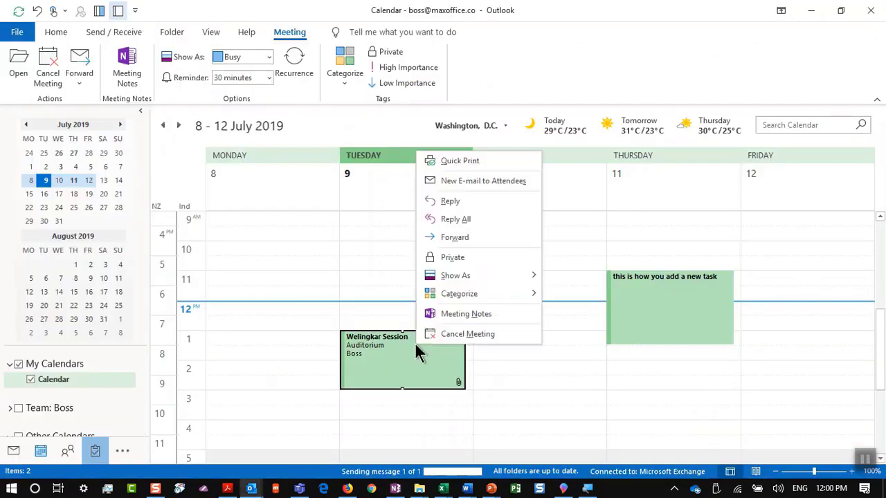
left_click(448, 315)
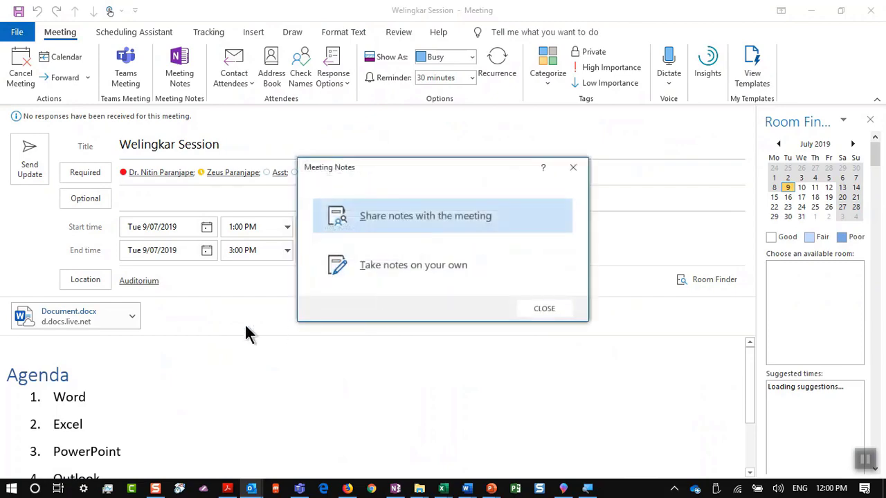
left_click(542, 309)
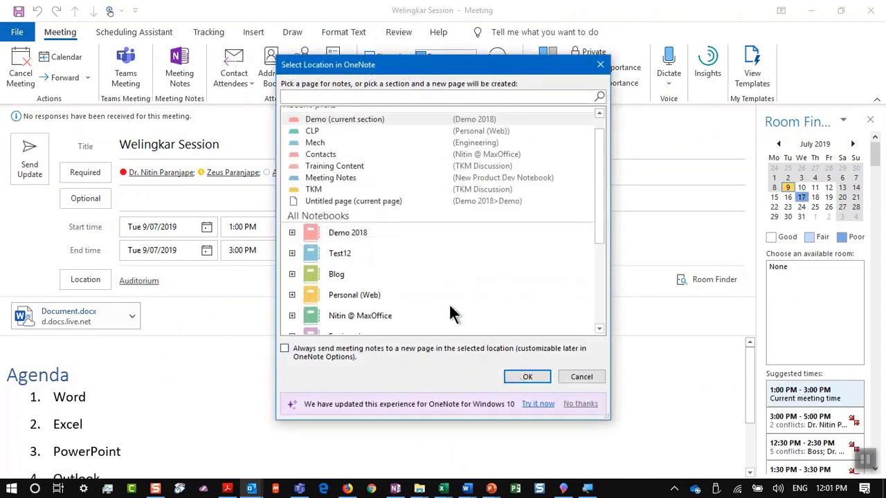
left_click(292, 232)
left_click(333, 224)
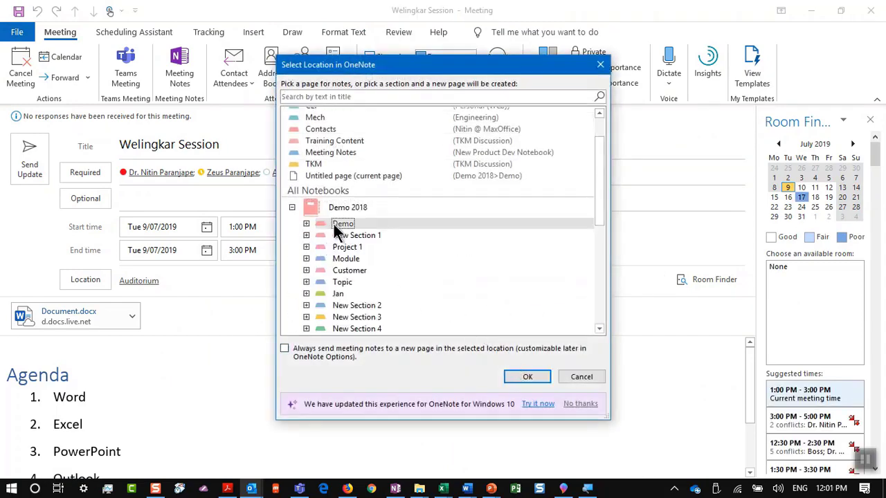
left_click(528, 376)
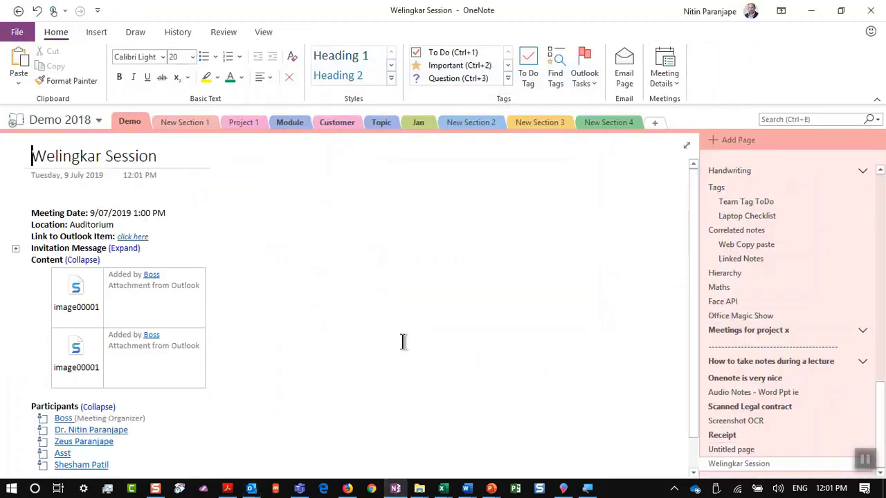
Mark the second, third, fourth and last participants as attending
scroll(4, 208, "up", 4)
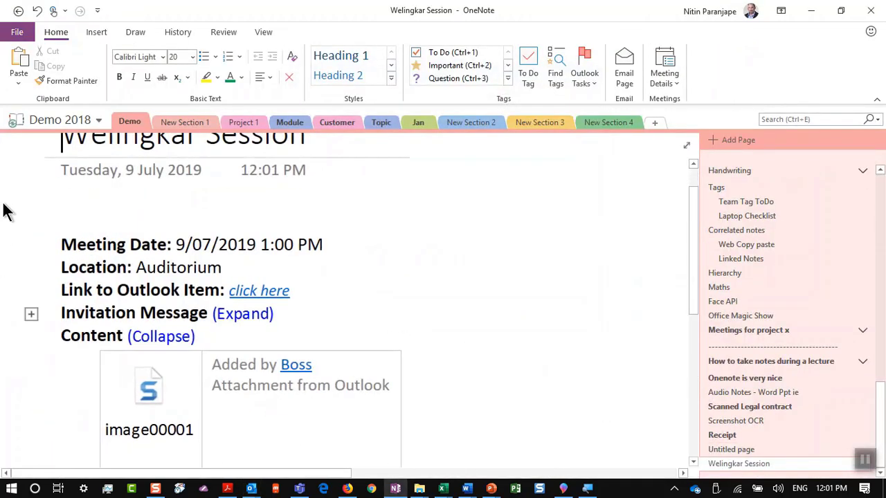
scroll(21, 191, "down", 4)
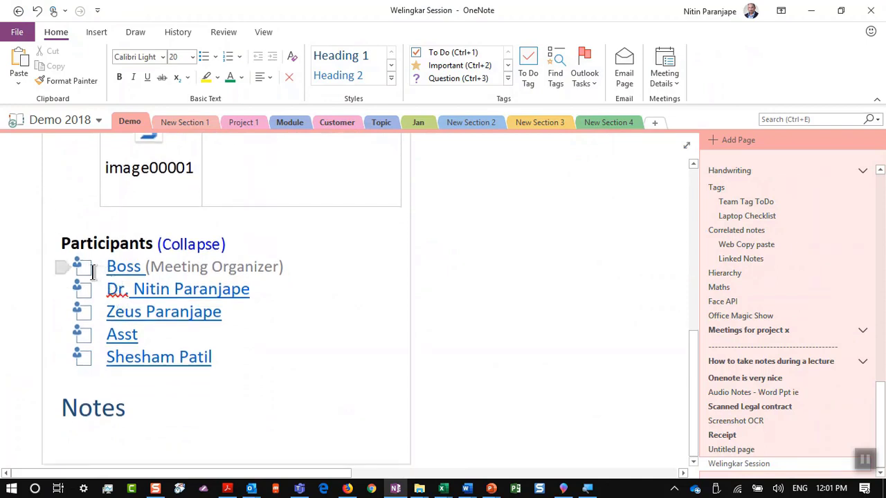
left_click(84, 291)
left_click(85, 313)
left_click(87, 334)
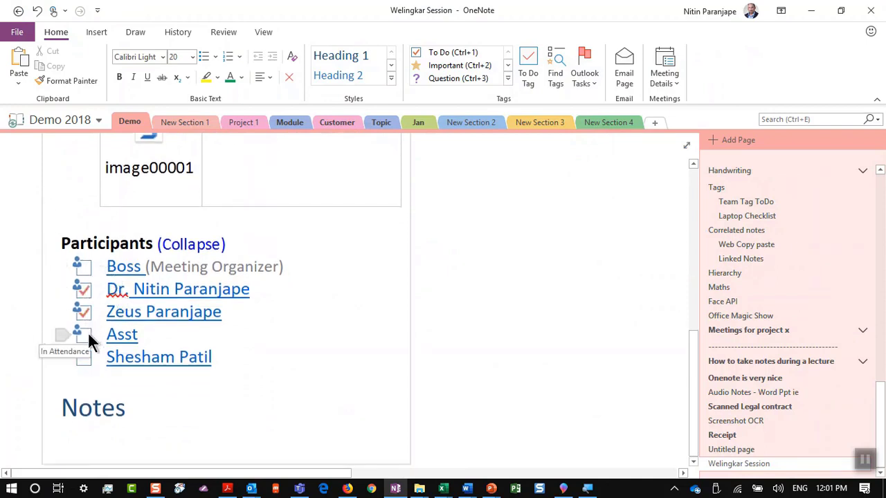
left_click(81, 360)
Type sample notes plus an enlarged 'Auto save WeSchool Demo' line, then close OneNote
left_click(143, 431)
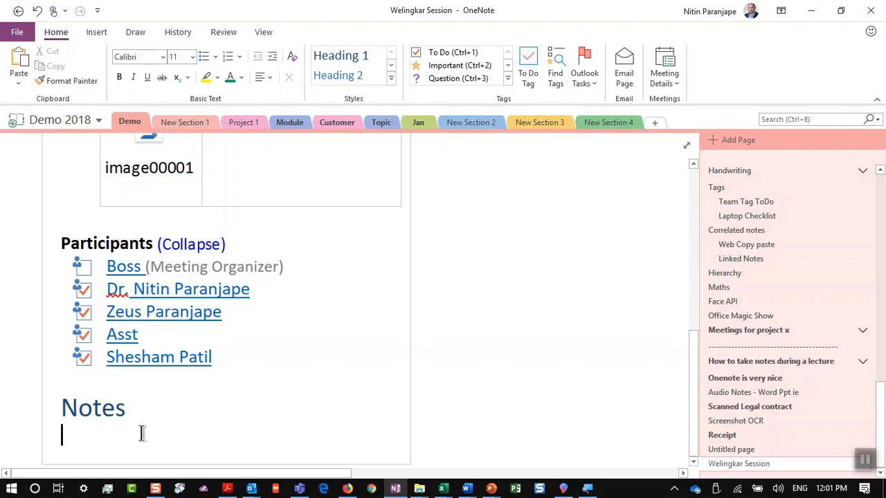
type("fkdsjafkjdsa fladsjkf sdakljf dsaljkfds al;kfjdsa")
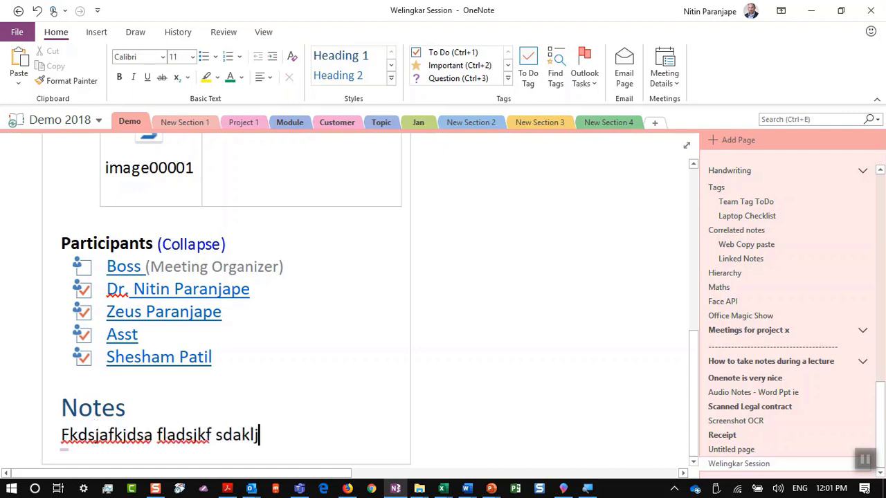
key("Return")
key("Return")
key("Return")
key("Return")
key("Return")
type("\\")
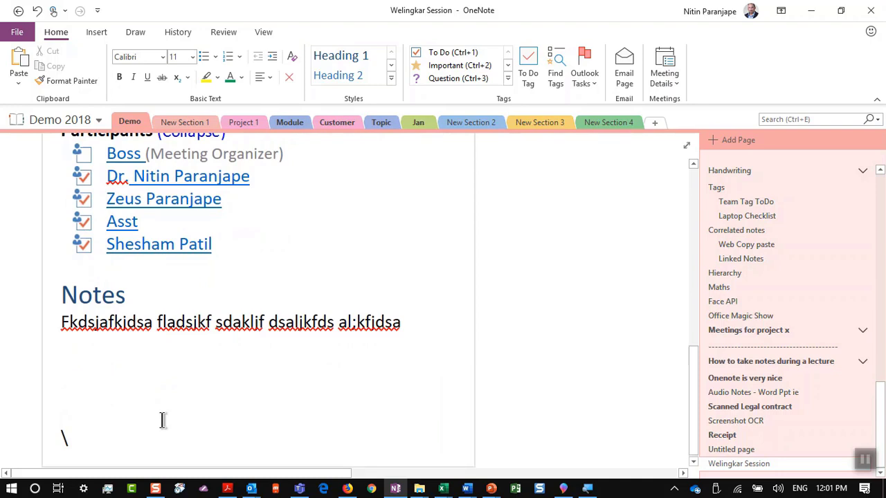
key("Up")
key("Up")
key("Up")
key("Up")
key("ctrl+shift+period")
key("ctrl+shift+period")
key("ctrl+shift+period")
key("ctrl+shift+period")
key("ctrl+shift+period")
key("ctrl+shift+period")
key("ctrl+shift+period")
key("ctrl+shift+period")
type("Auto save")
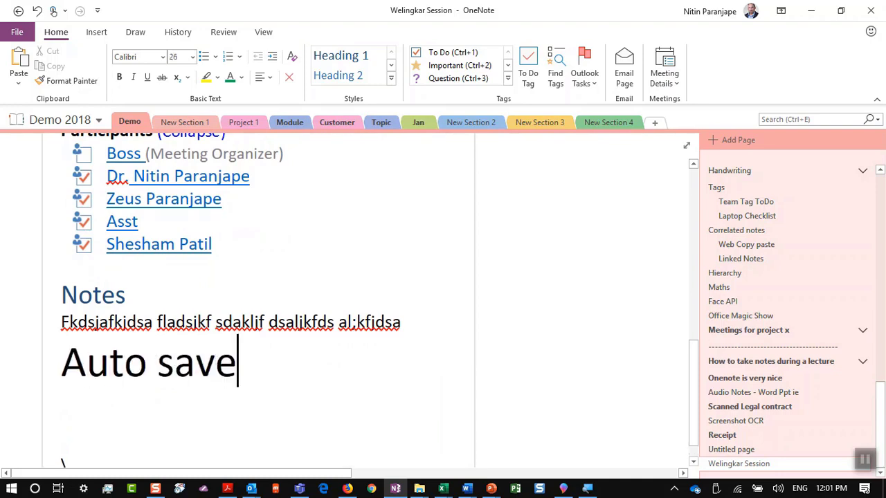
type(" WeSchoo")
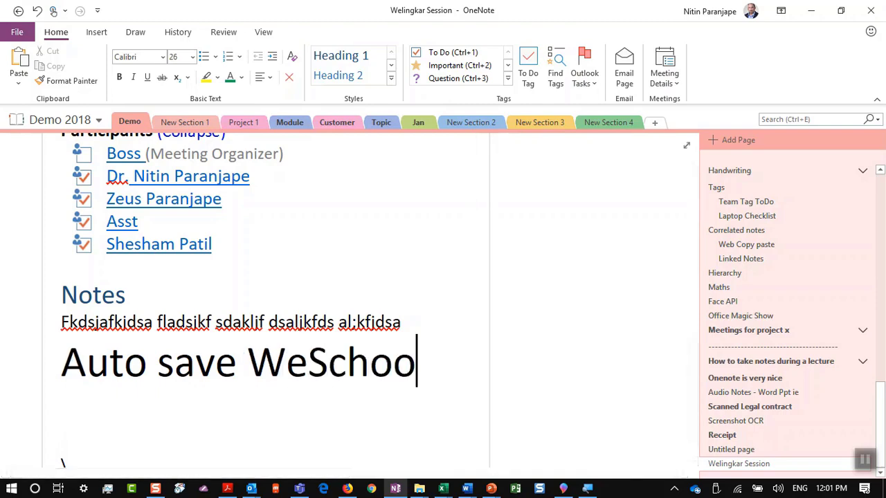
type("l Demo")
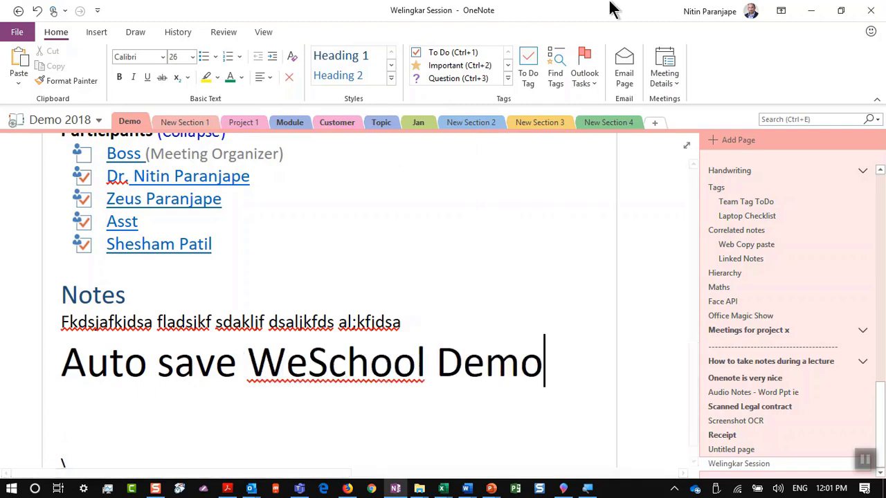
left_click(871, 10)
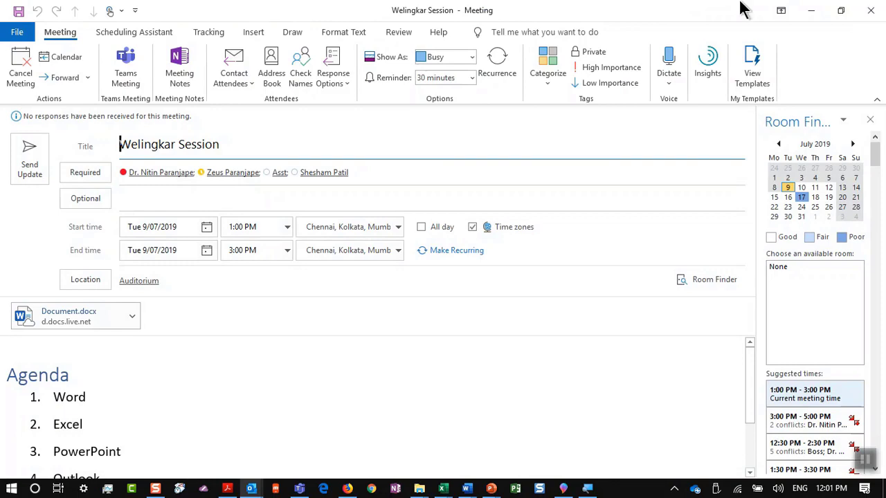
Send the meeting update and reopen the Welingkar Session notes with 'Take notes on your own'
left_click(27, 172)
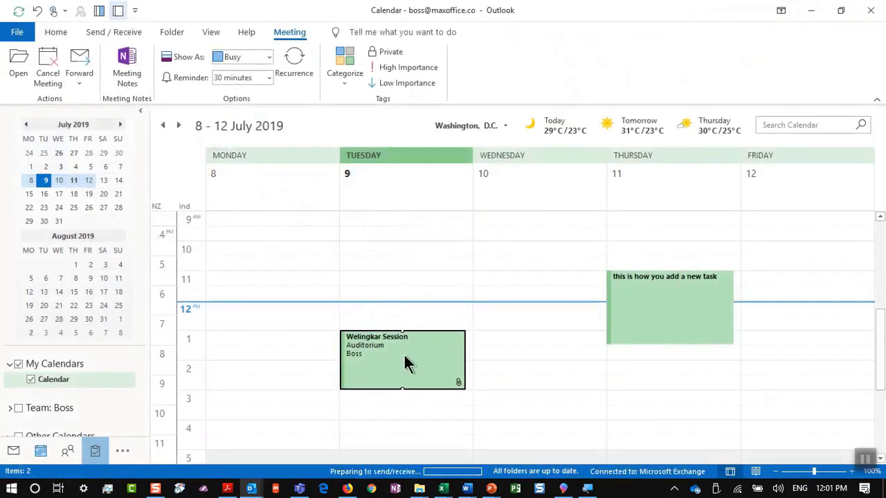
mouse_move(398, 369)
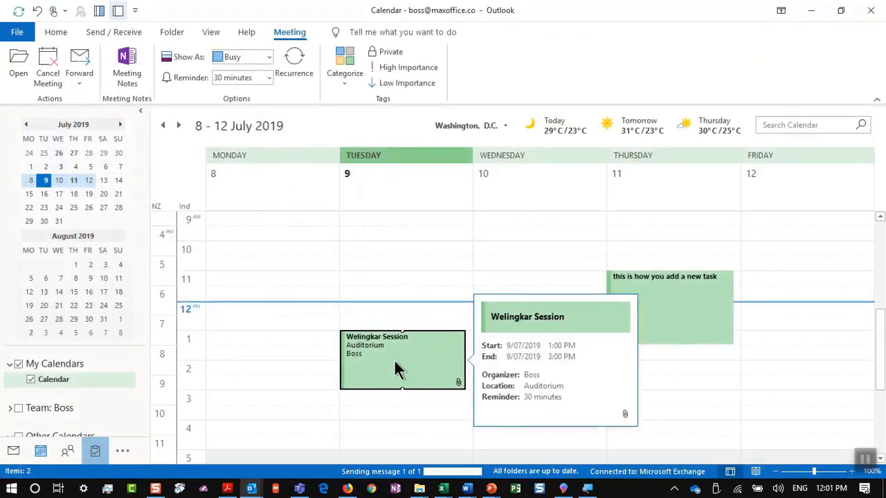
right_click(389, 361)
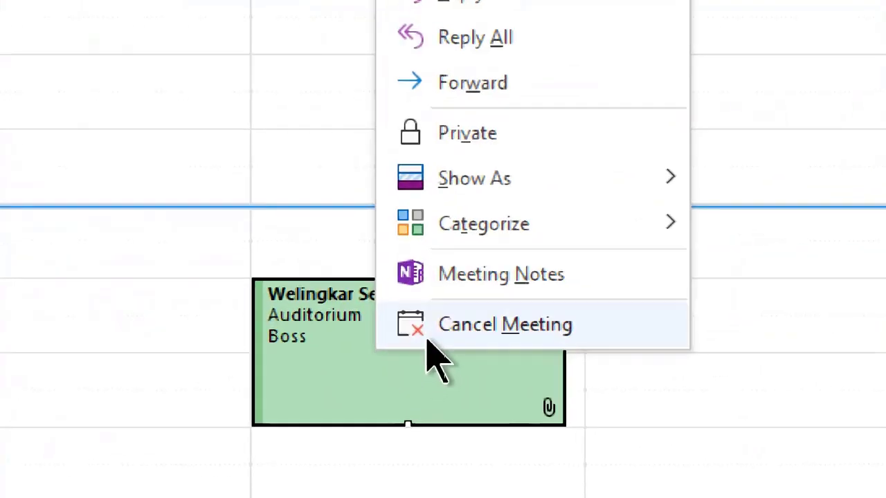
left_click(497, 280)
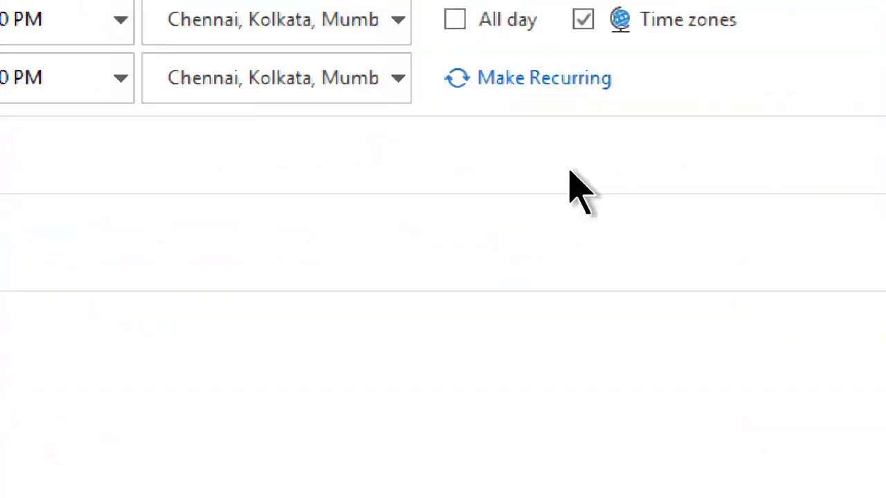
left_click(526, 132)
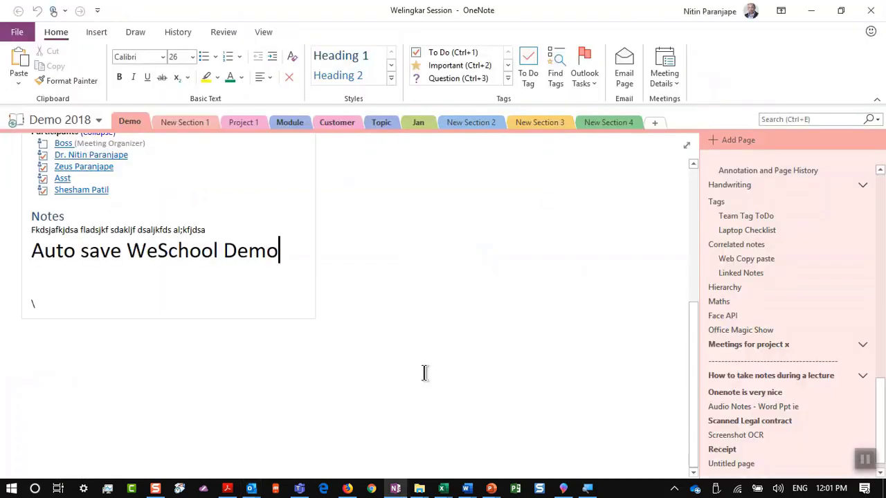
Place the cursor by the backslash note on the Welingkar Session page
scroll(65, 283, "up", 3)
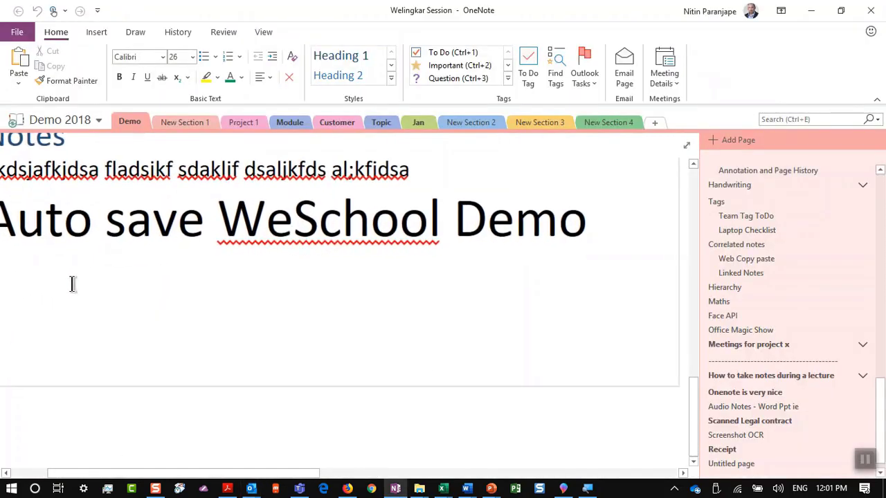
left_click_drag(136, 472, 4, 470)
left_click(104, 353)
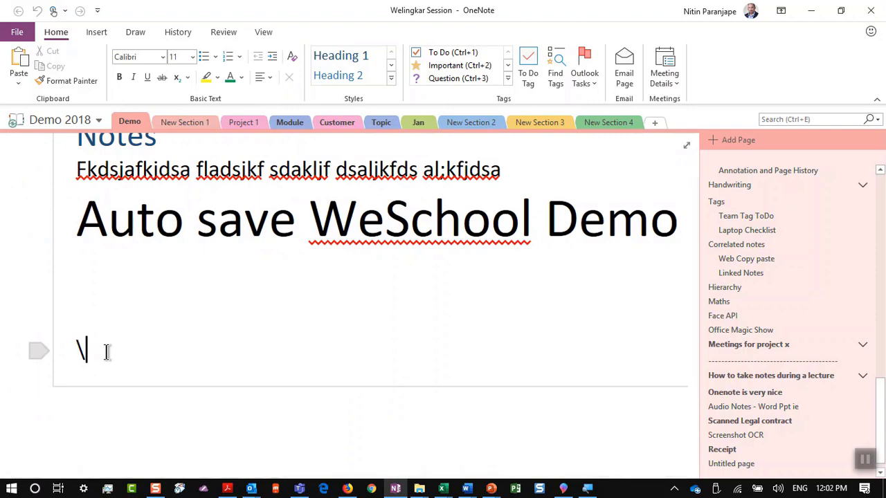
right_click(106, 351)
Show PowerPoint slide 47, 'Convert notes to Tasks', then return to the OneNote page
key("alt+Tab")
key("alt+Tab")
key("alt+Tab")
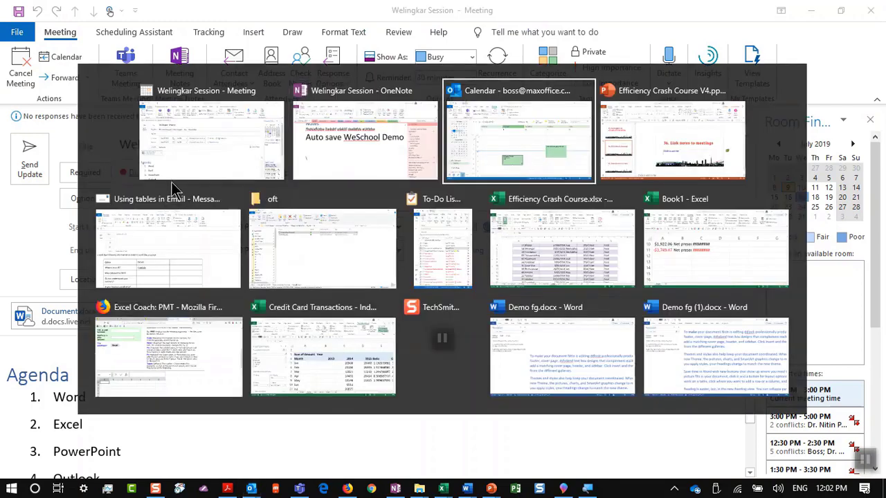
key("alt+Tab")
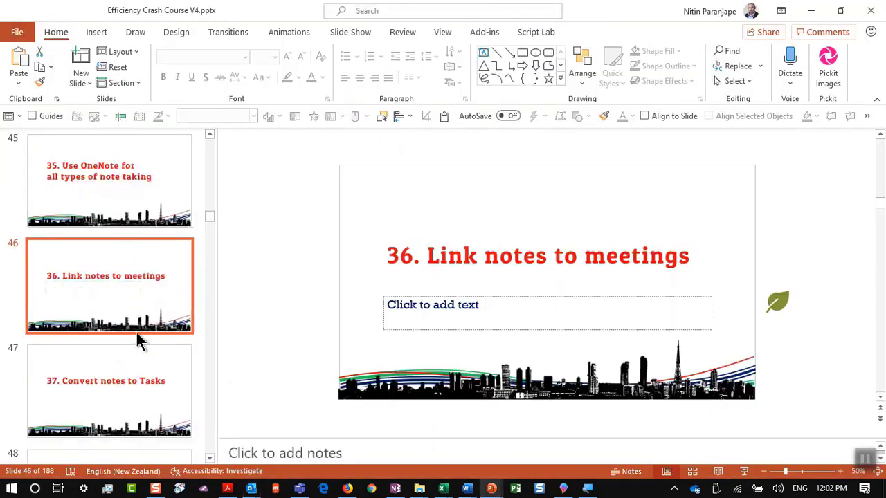
left_click(131, 368)
key("alt+Tab")
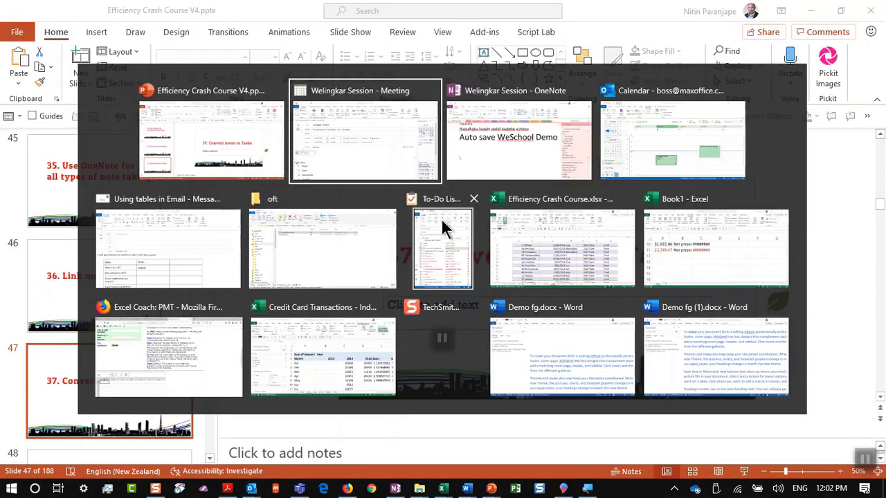
key("alt+Tab")
Add the line 'Install Office 365' and flag it as an Outlook task due Tomorrow
left_click(100, 288)
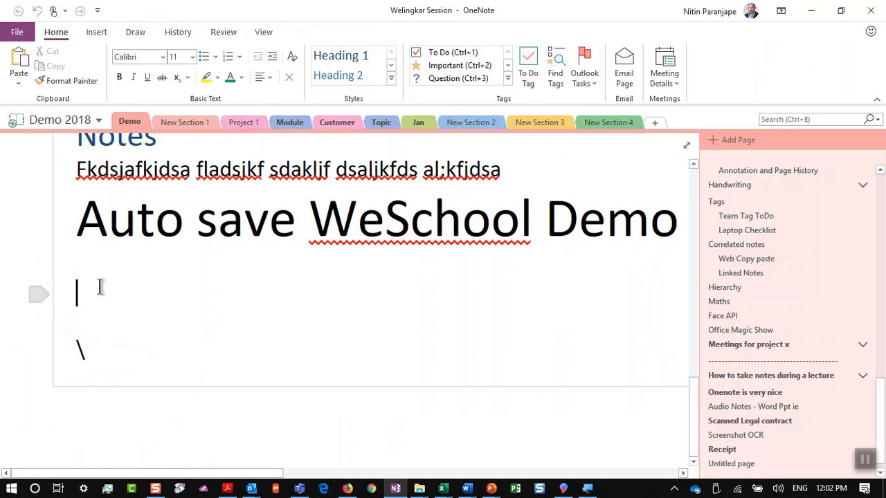
scroll(105, 283, "up", 3, "ctrl")
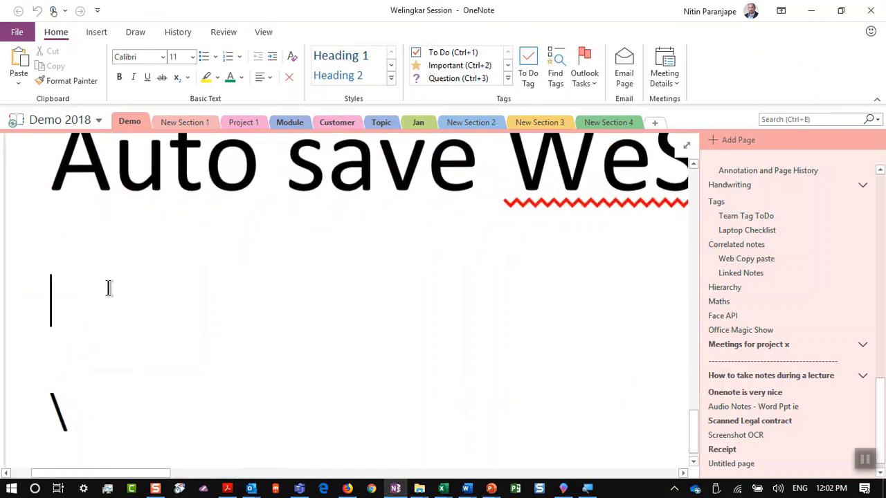
type("Install ")
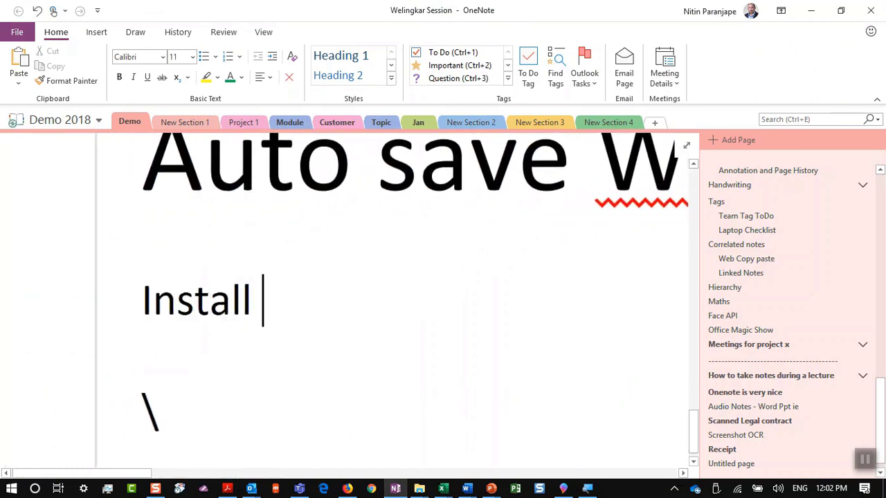
type("Office 365")
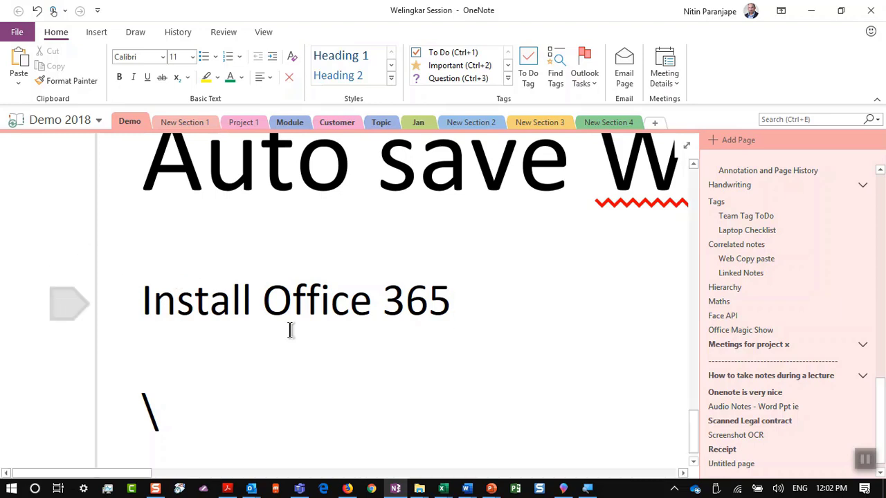
right_click(410, 299)
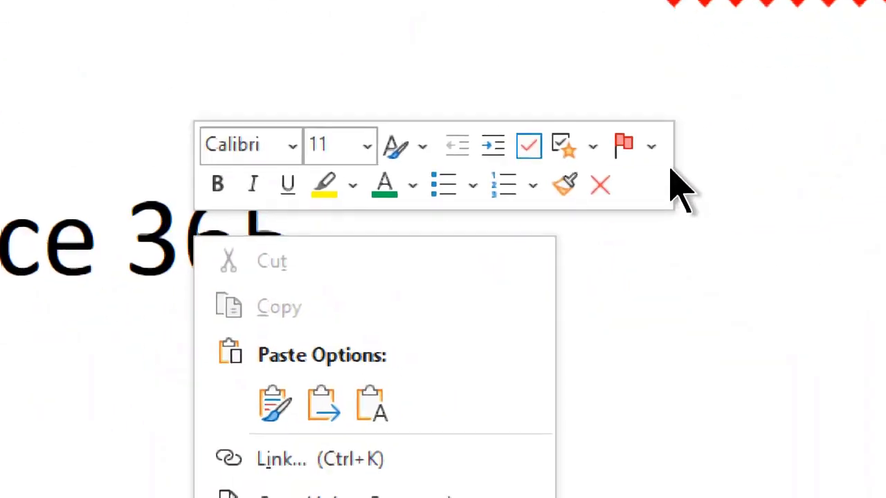
left_click(649, 145)
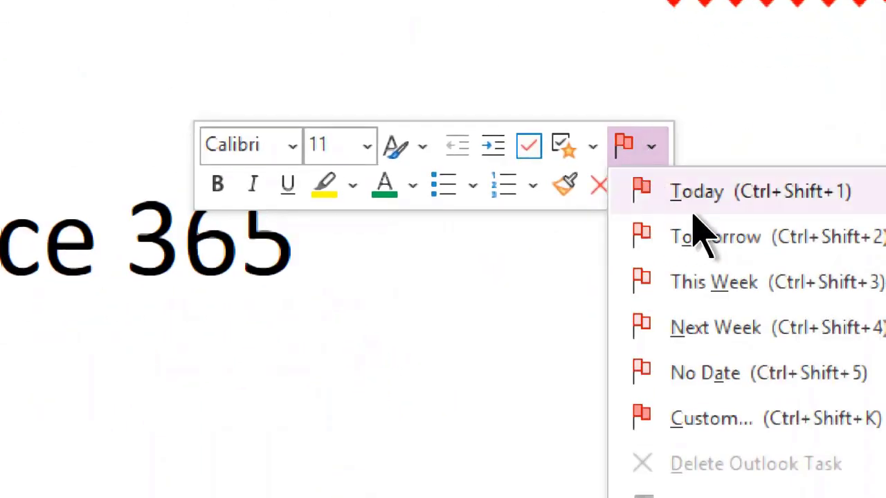
left_click(700, 234)
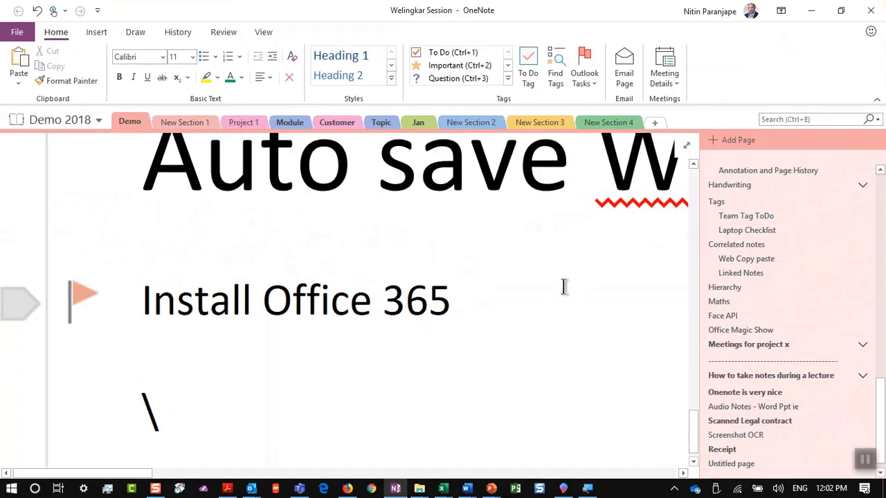
left_click(259, 493)
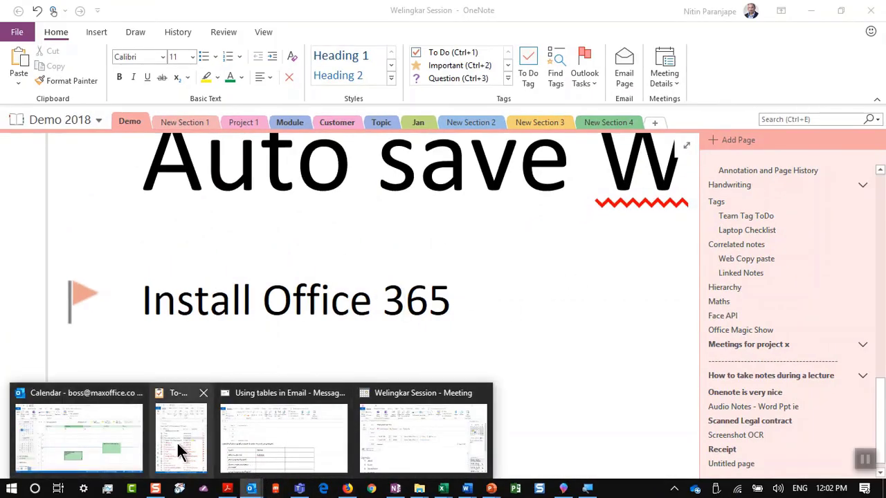
Mark the 'Install Office 365' task complete in Outlook's To-Do List
left_click(177, 441)
left_click(95, 449)
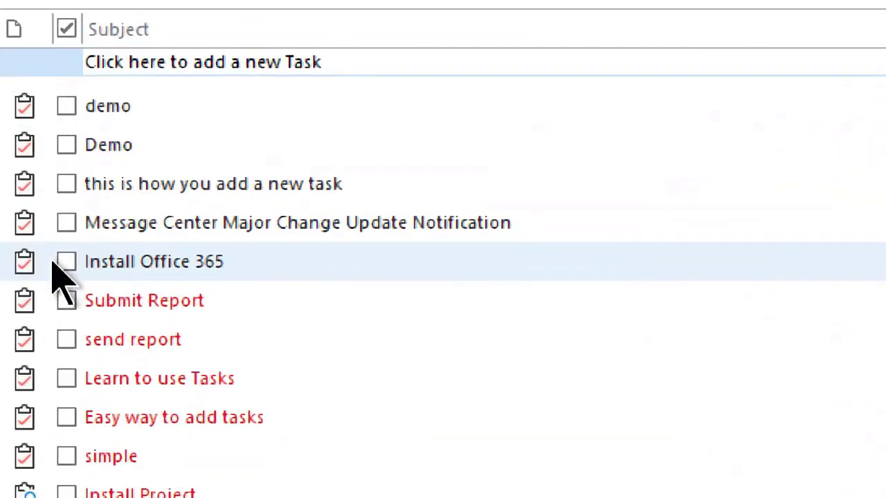
left_click(61, 265)
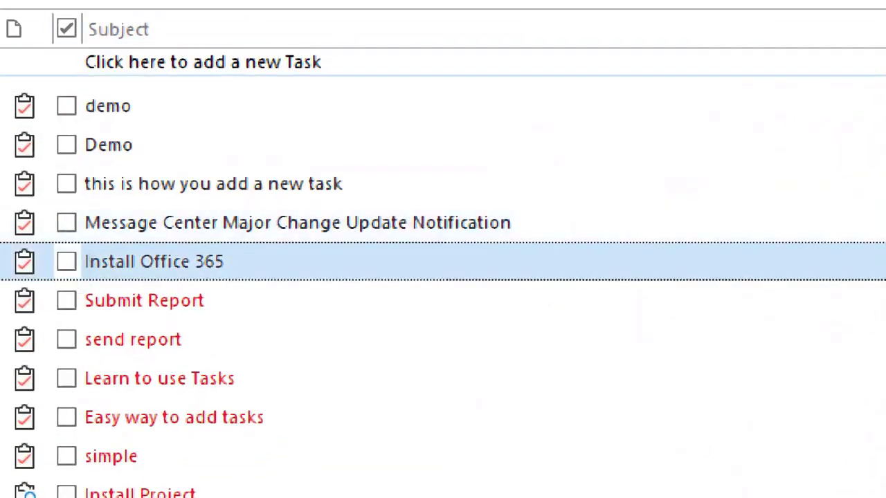
key("Insert")
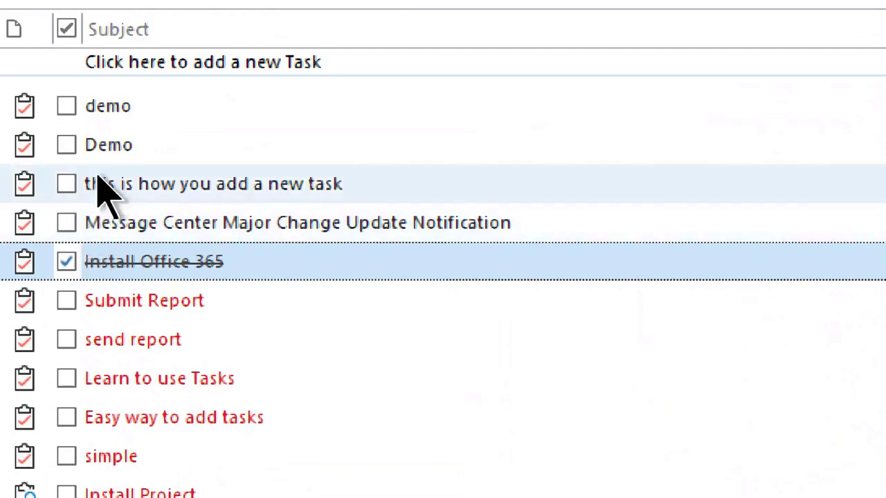
Back in OneNote, place the cursor at the end of the 'Install Office 365' line
key("alt+Tab")
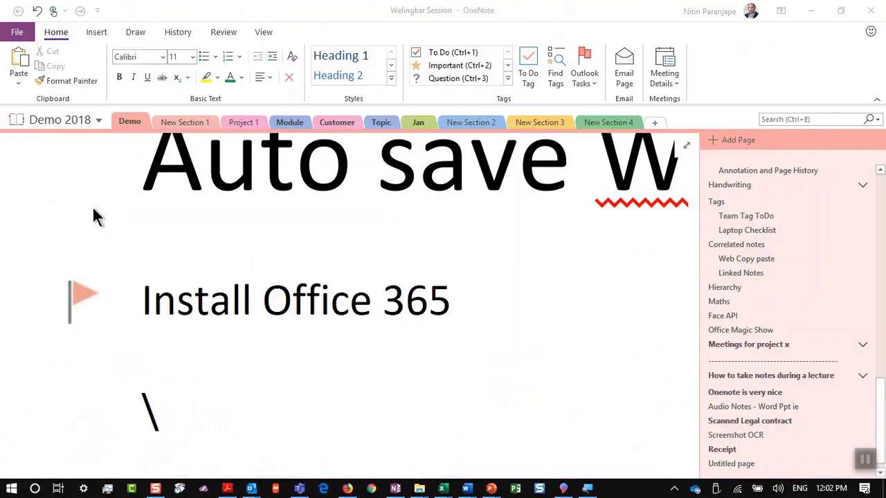
left_click(127, 309)
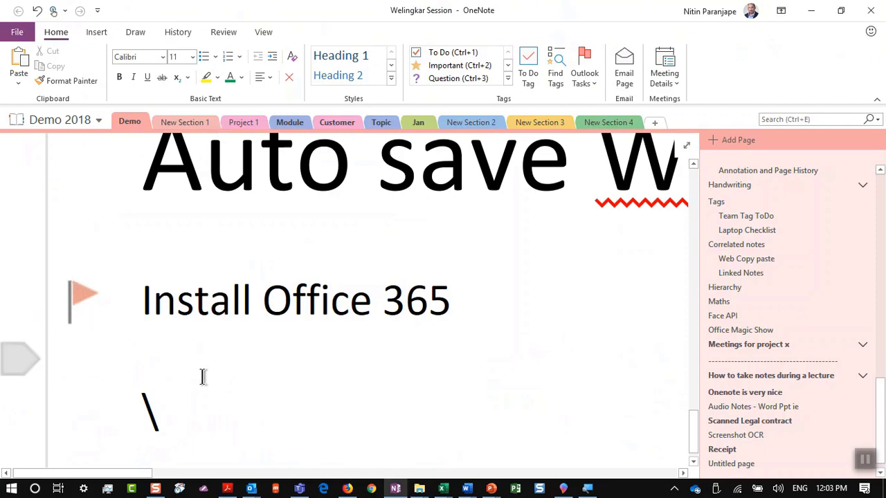
left_click(517, 285)
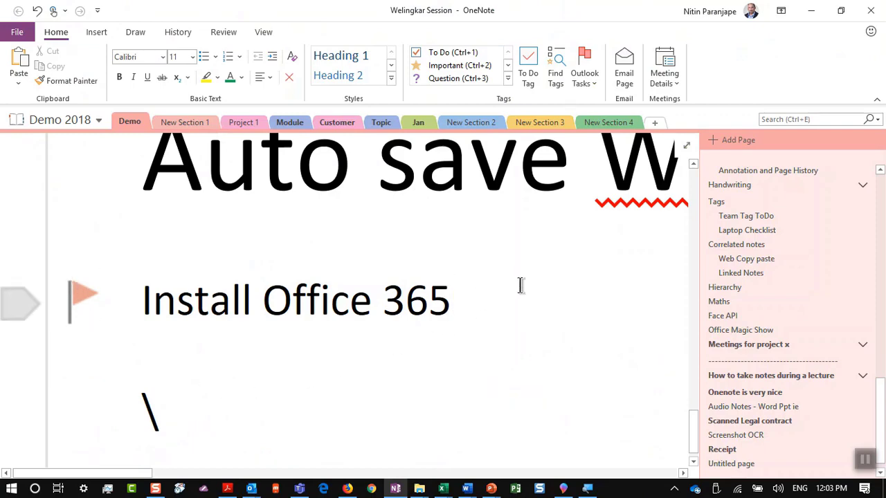
Show PowerPoint slide 48, 'Browser Copy Paste to OneNote'
key("alt+Tab")
key("Tab")
scroll(152, 316, "down", 3)
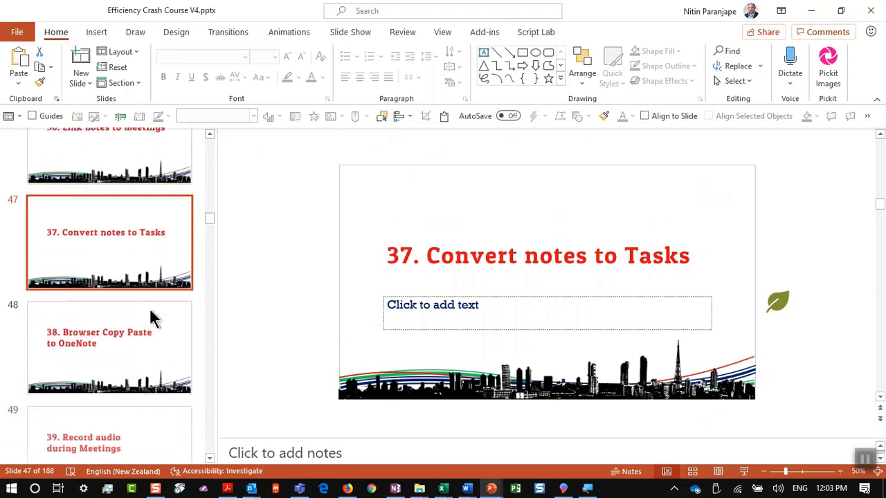
left_click(154, 339)
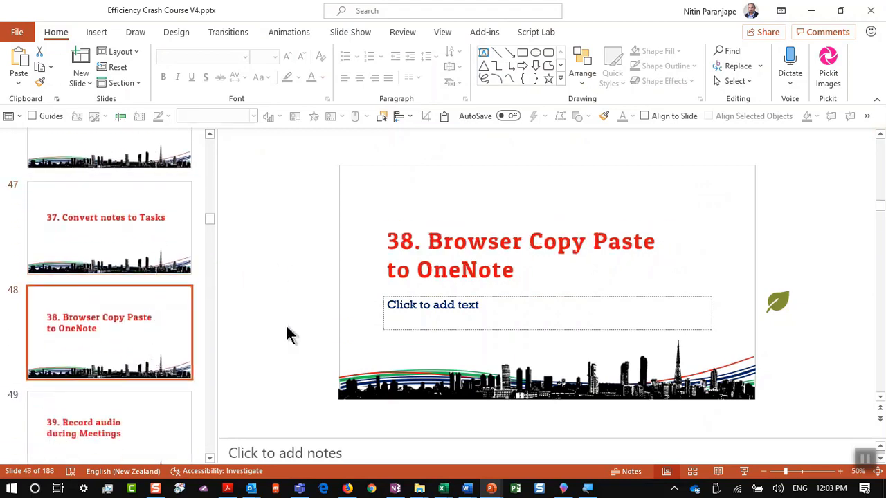
key("alt+Tab")
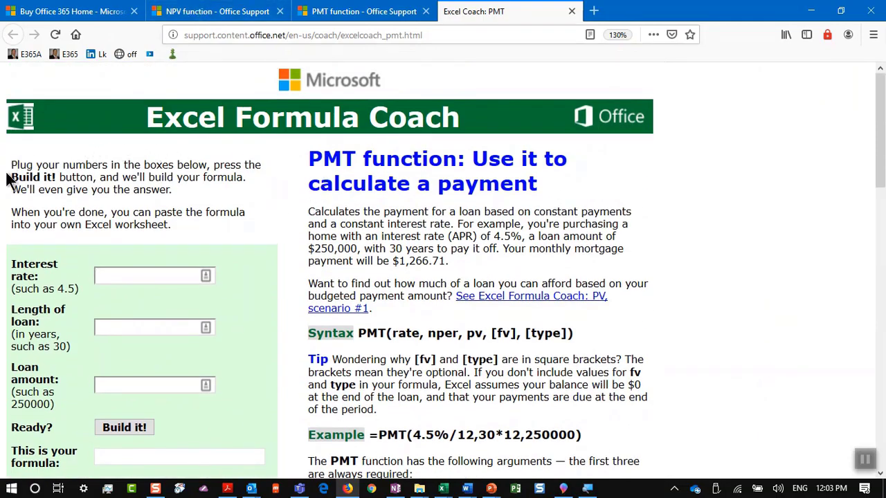
Copy the PMT intro paragraph and bring up Word's 'Section - multicolumn - start' document
left_click_drag(311, 211, 463, 280)
key("ctrl+c")
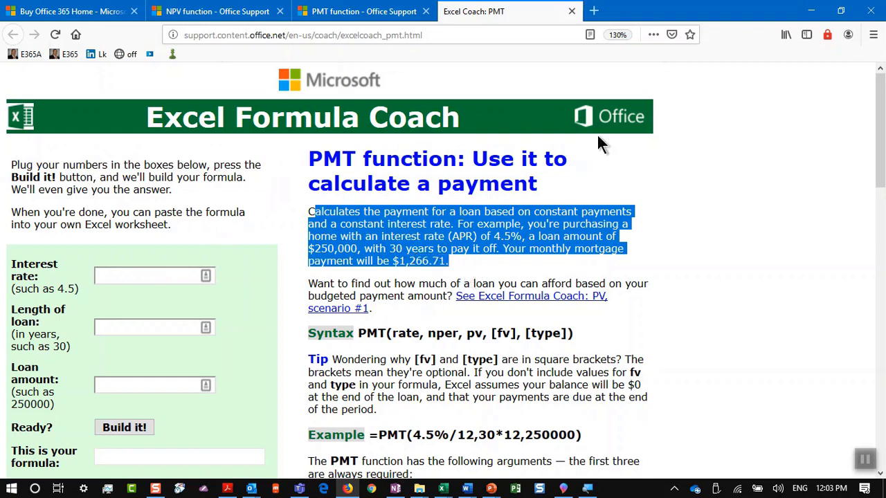
left_click(466, 489)
left_click(447, 447)
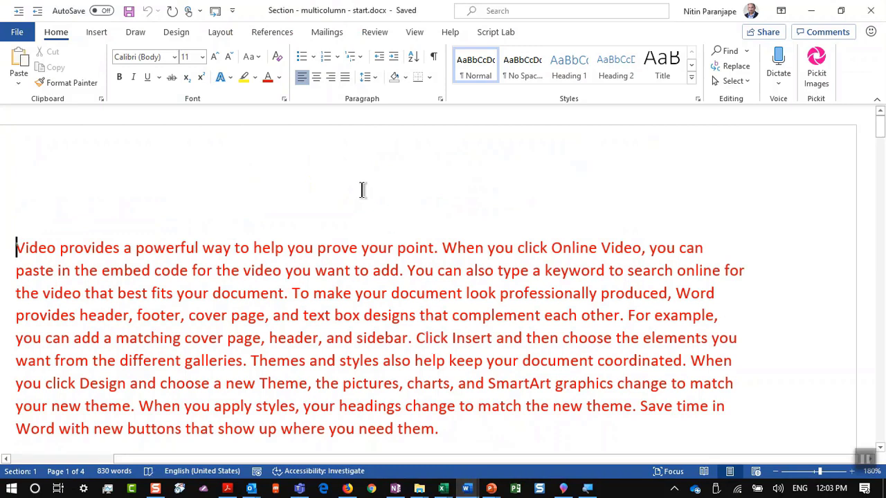
Paste the PMT paragraph into the Word document, then go back to Firefox's PMT page
key("ctrl+v")
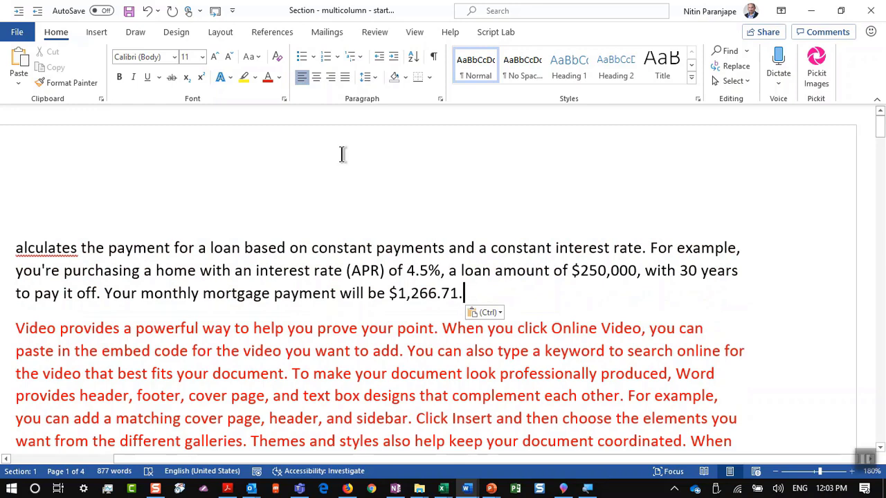
key("alt+Tab")
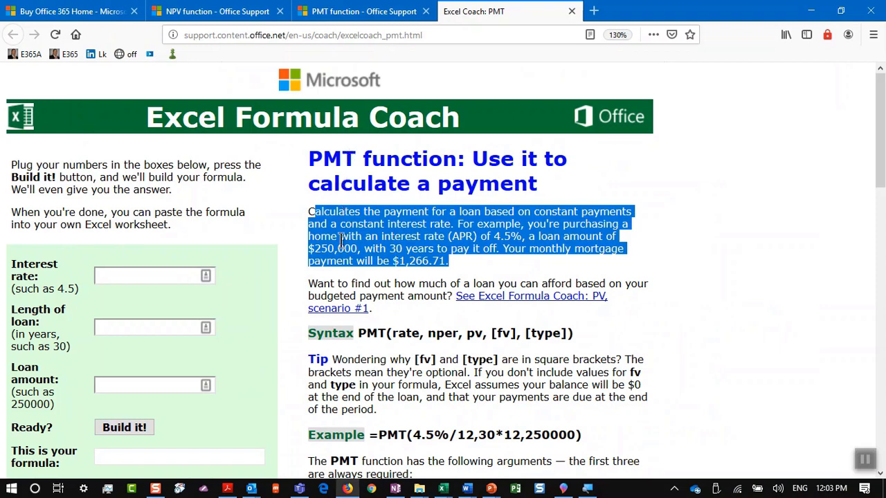
Paste the PMT paragraph under 'Install Office 365', keeping its automatic From source link
left_click(395, 489)
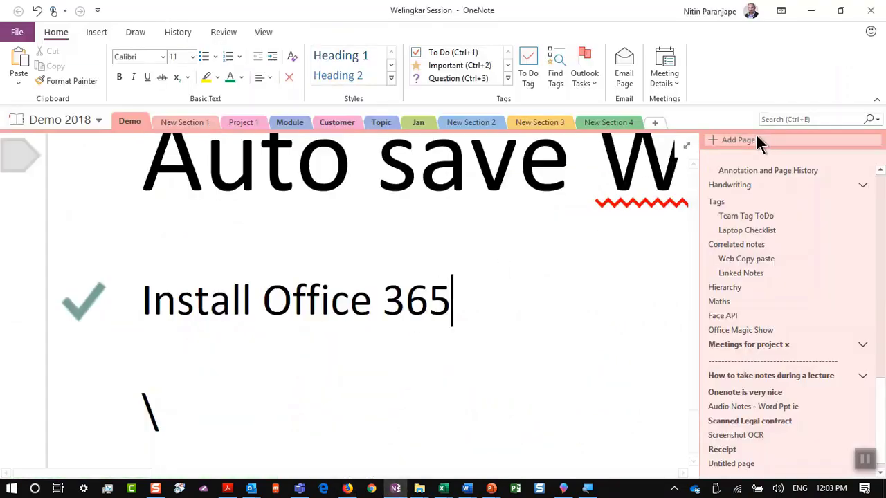
scroll(415, 346, "down", 1)
key("Return")
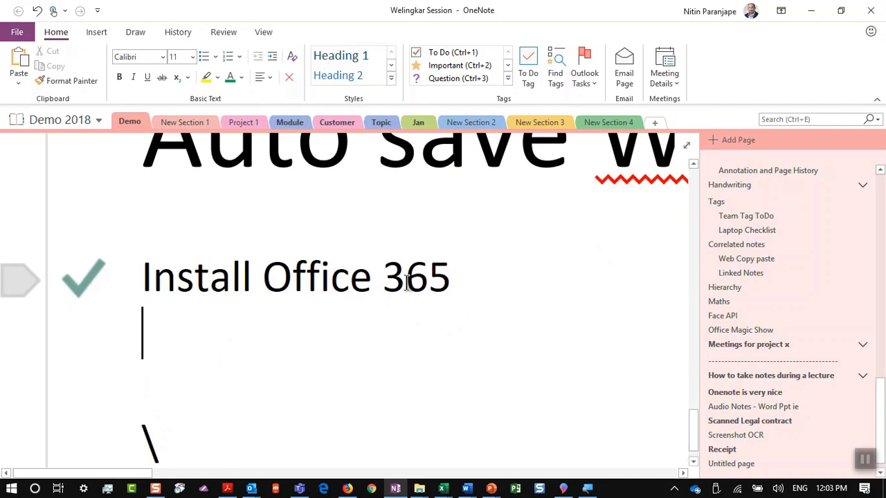
key("ctrl+v")
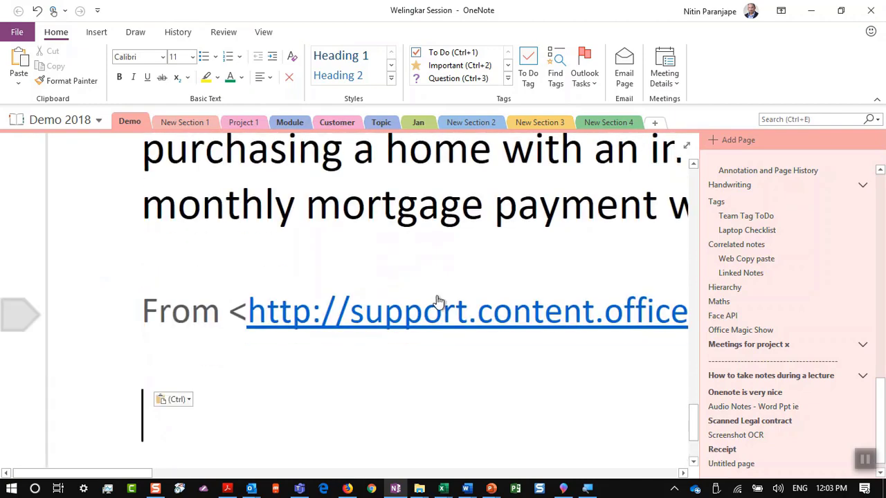
scroll(438, 307, "down", 2)
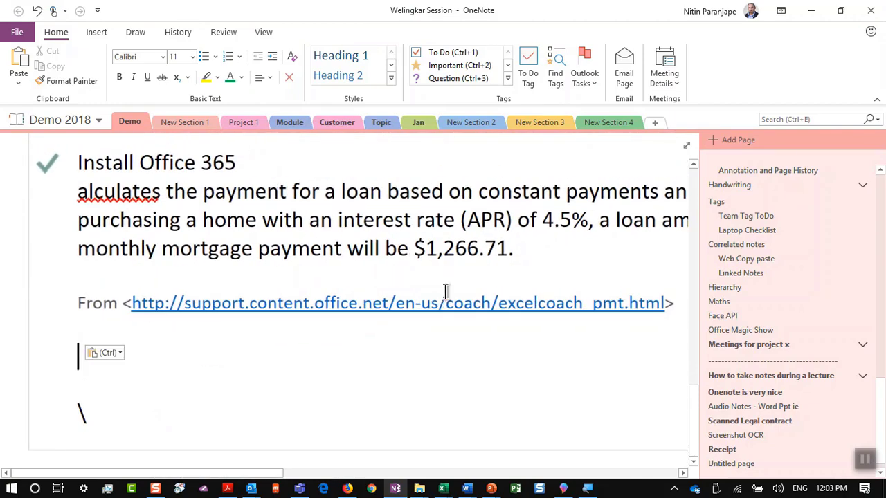
key("alt+Tab")
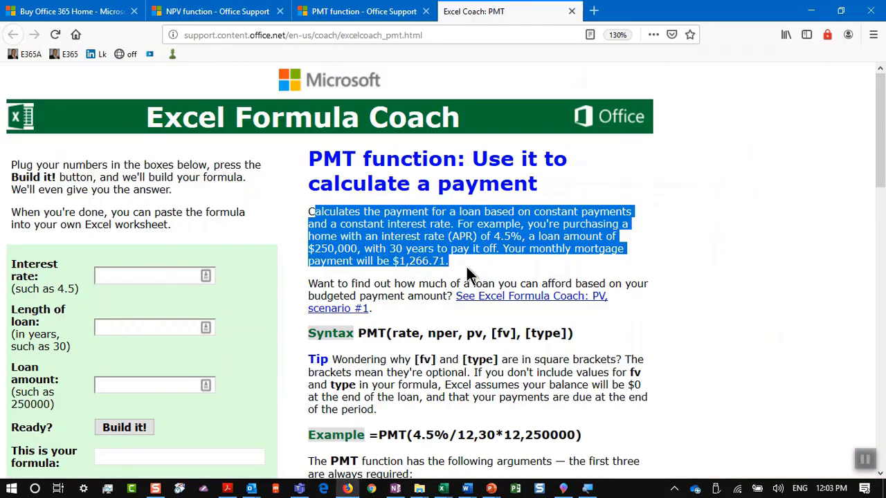
key("alt+Tab")
key("alt+Tab")
Advance the deck to slide 49, '39. Record audio during Meetings'
key("alt+Tab")
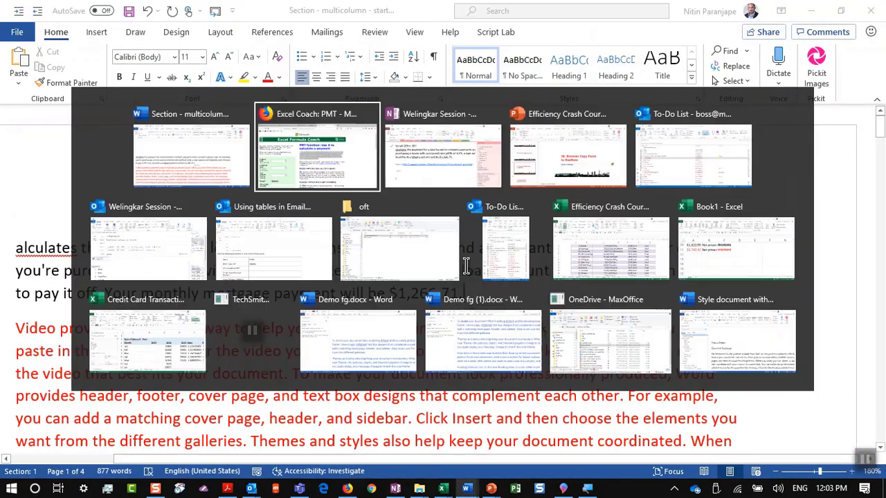
key("alt+Tab")
key("alt+Tab")
scroll(108, 322, "down", 1)
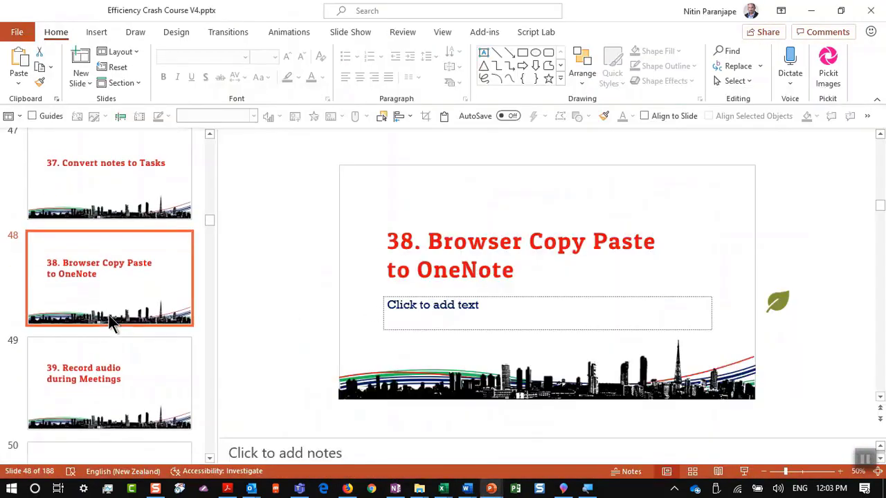
left_click(108, 358)
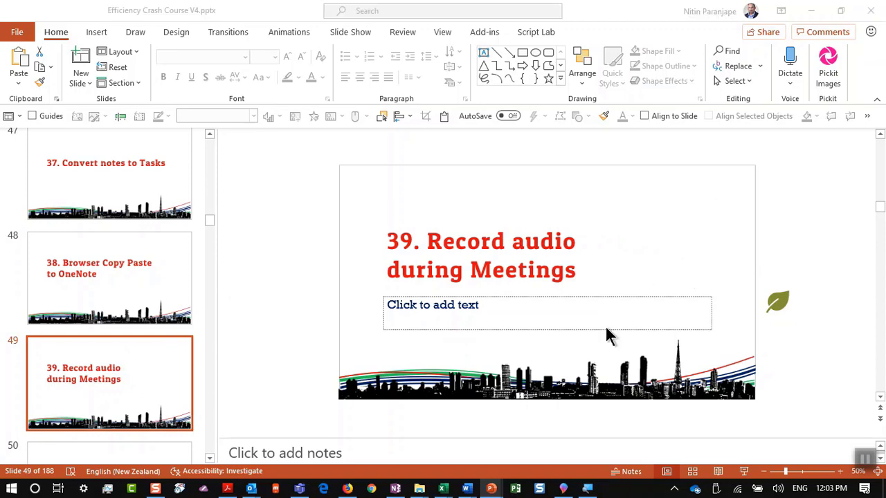
key("alt+Tab")
key("alt+Tab")
key("Tab")
key("Tab")
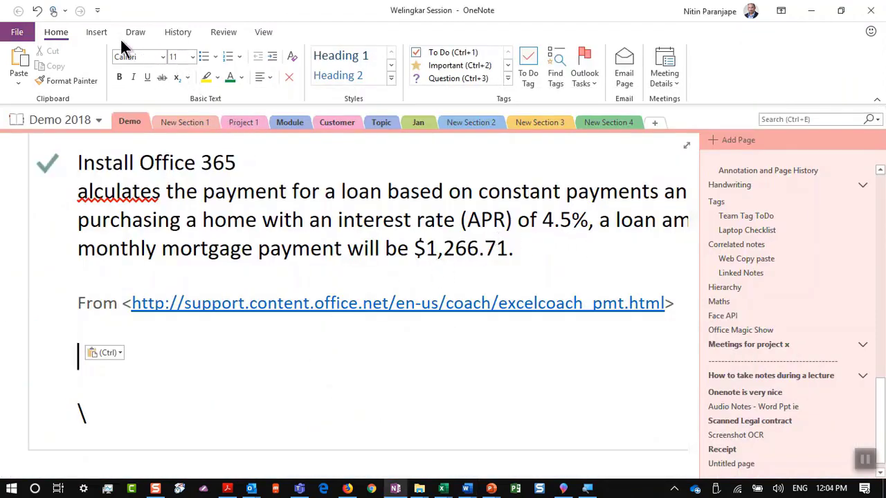
Record a 19-second audio clip into the Welingkar Session page, then pause and stop it
left_click(100, 33)
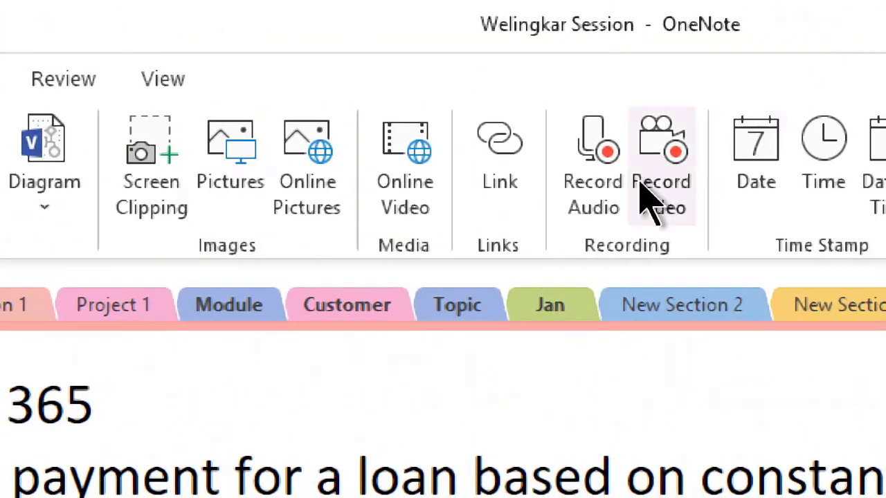
left_click(795, 207)
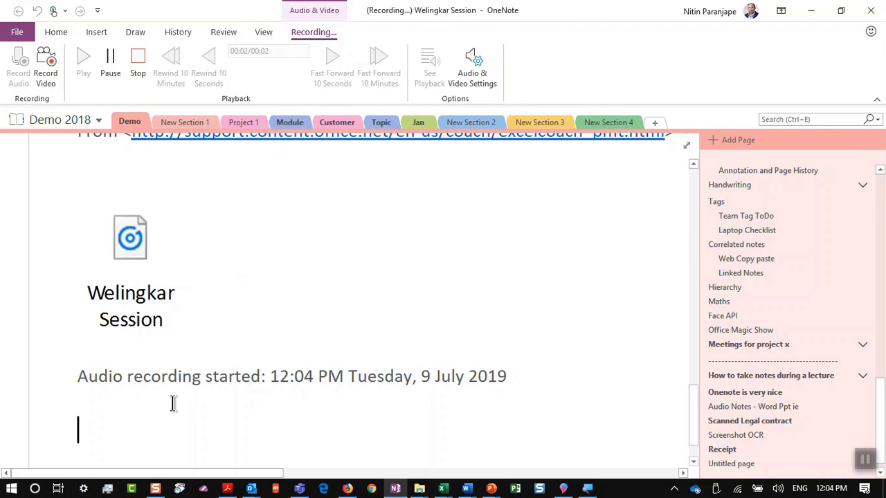
type("\\")
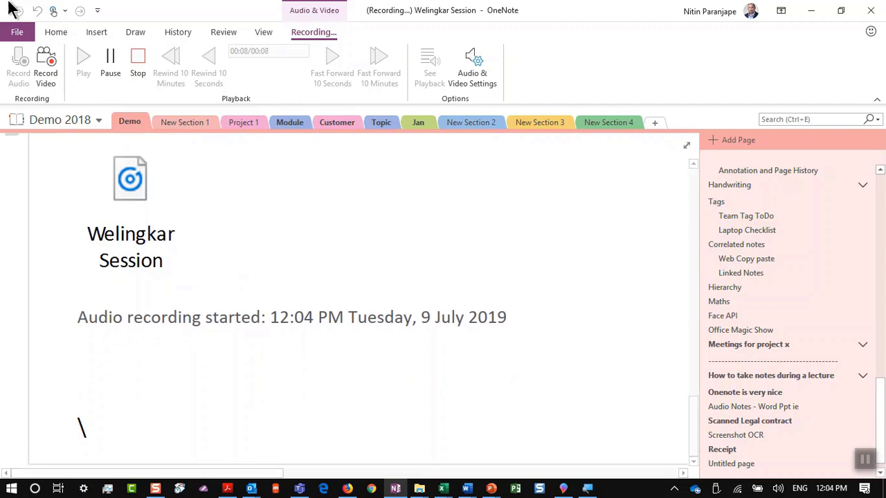
key("alt+w")
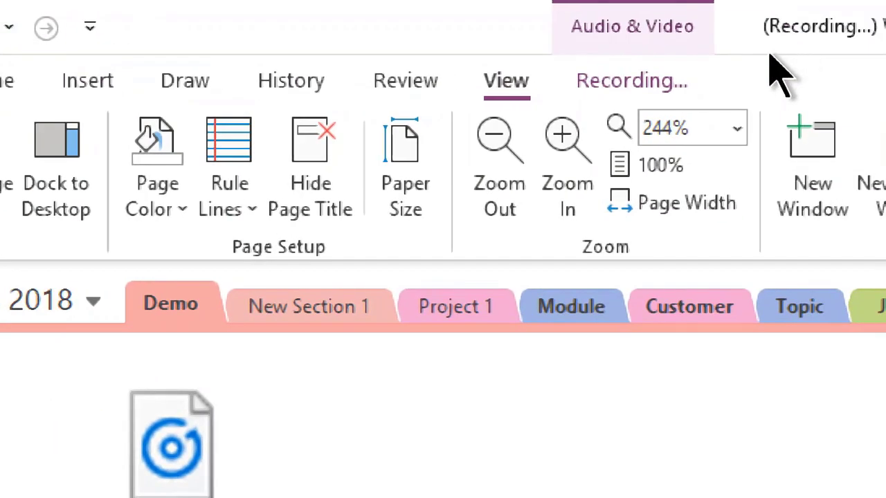
left_click(779, 81)
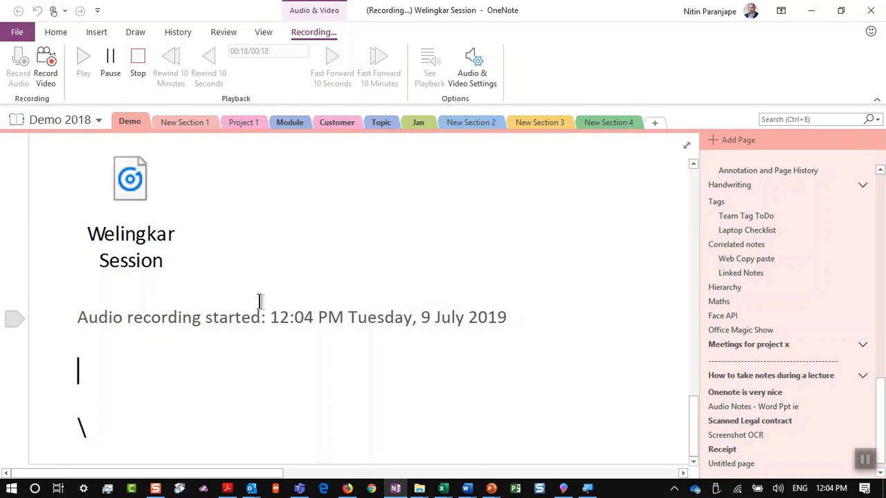
left_click(121, 70)
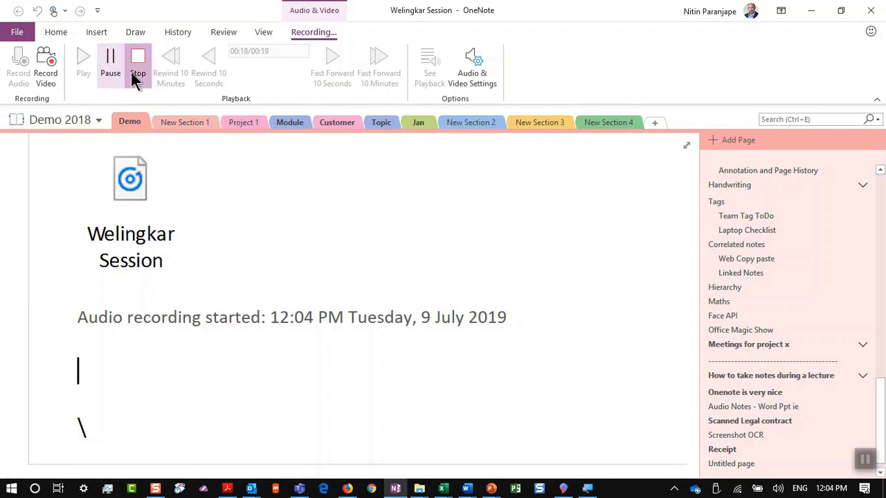
left_click(134, 75)
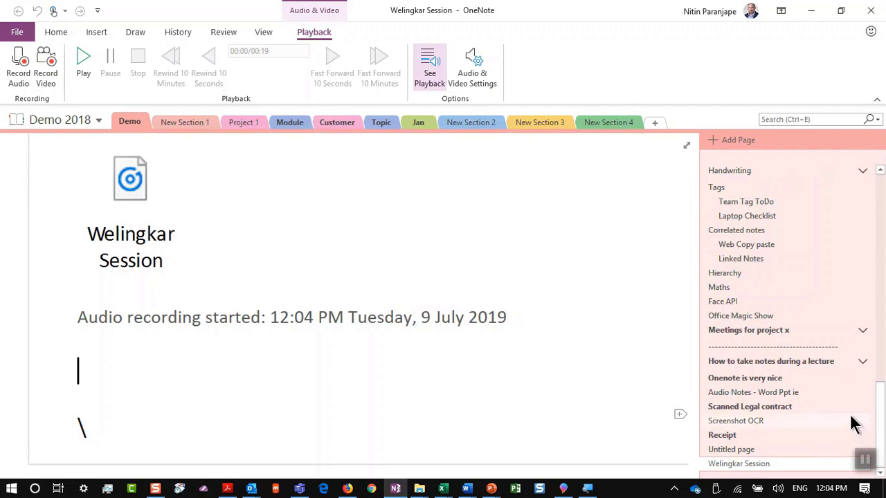
Open the 'Audio Notes - Word Ppt ie' page and look through its contents
left_click(811, 392)
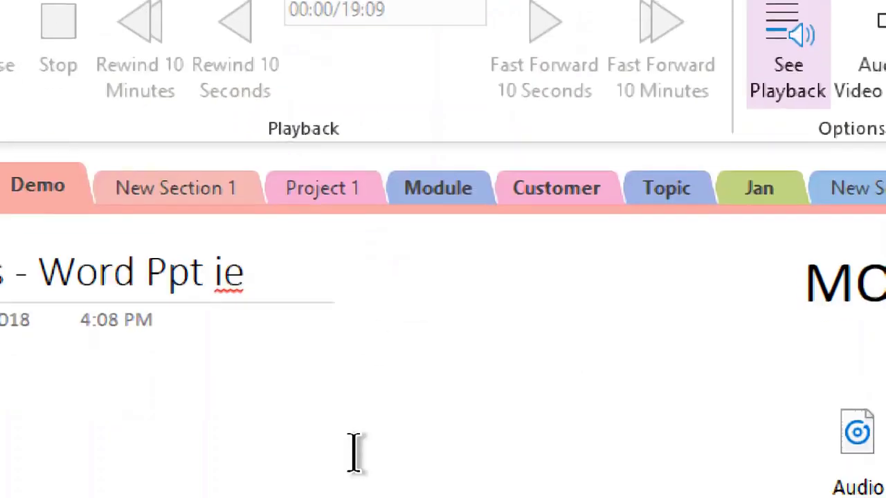
scroll(367, 415, "down", 2)
scroll(372, 394, "down", 2)
scroll(371, 377, "down", 3, "ctrl")
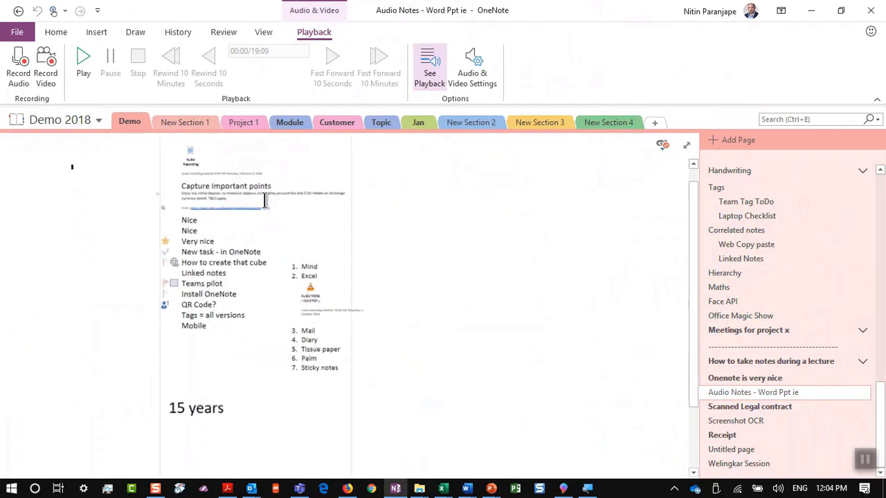
scroll(265, 200, "up", 3, "ctrl")
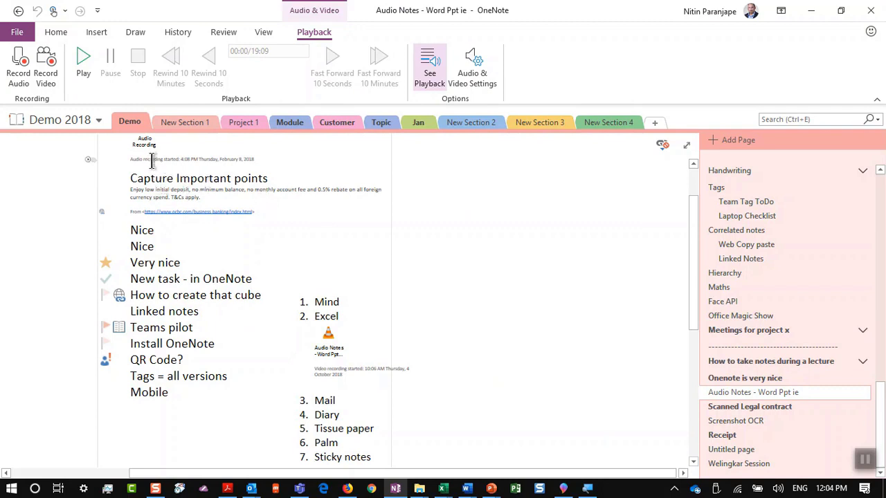
scroll(153, 159, "up", 2)
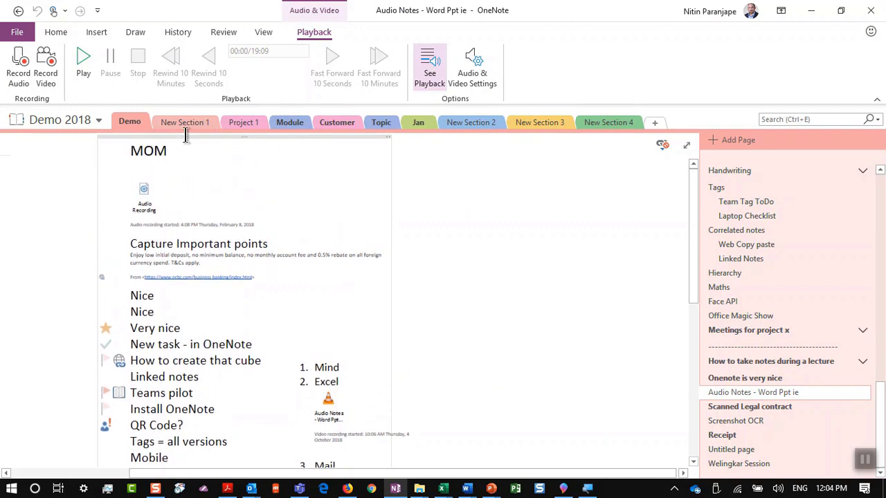
Move the page's notes container to the right, then back toward the left
left_click_drag(192, 136, 269, 141)
left_click(76, 215)
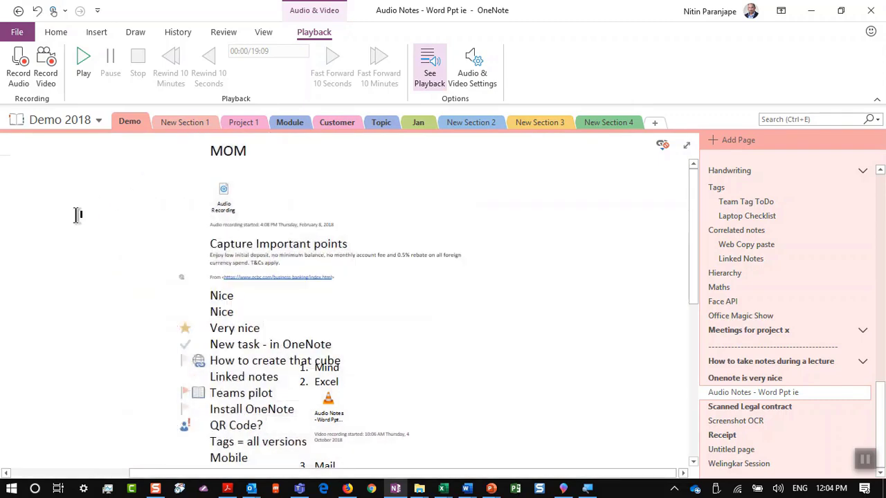
scroll(76, 215, "up", 3)
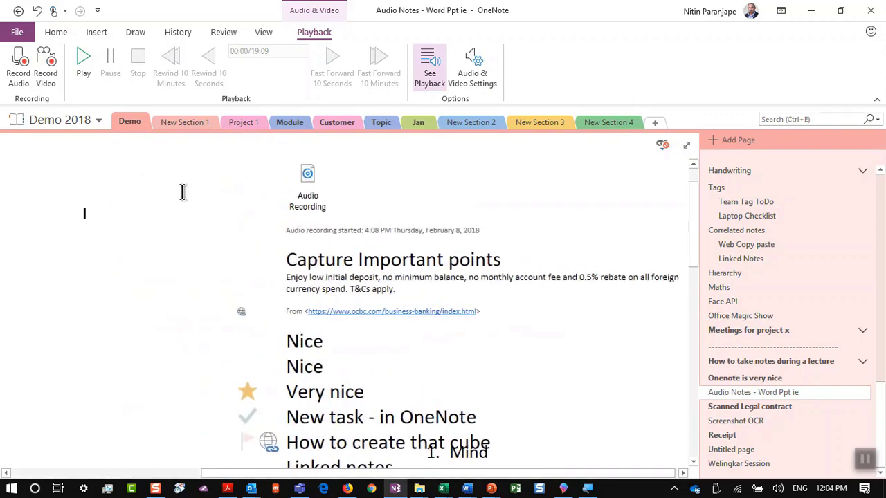
scroll(345, 178, "down", 1)
scroll(346, 176, "up", 3)
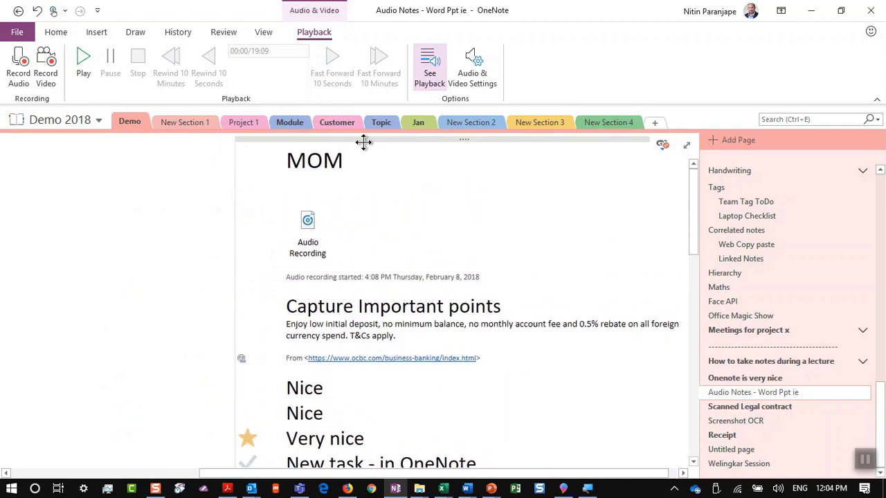
left_click_drag(364, 142, 283, 134)
left_click(113, 219)
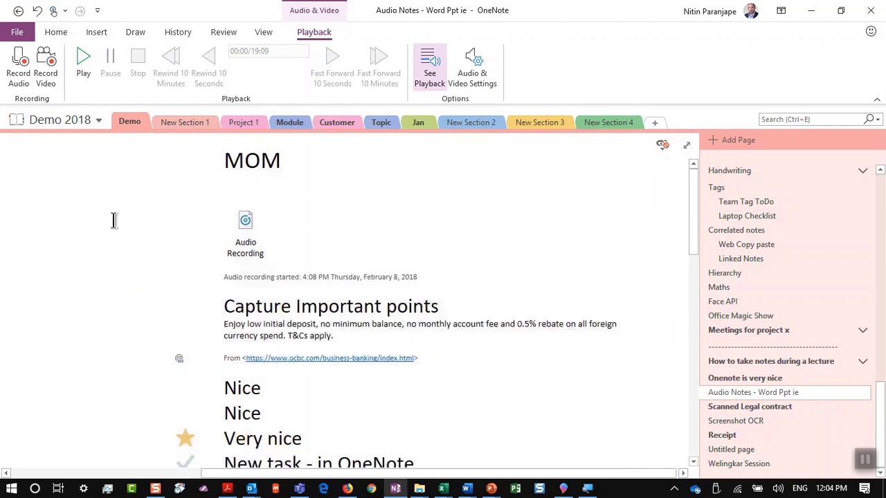
scroll(116, 221, "down", 2)
scroll(115, 220, "down", 3)
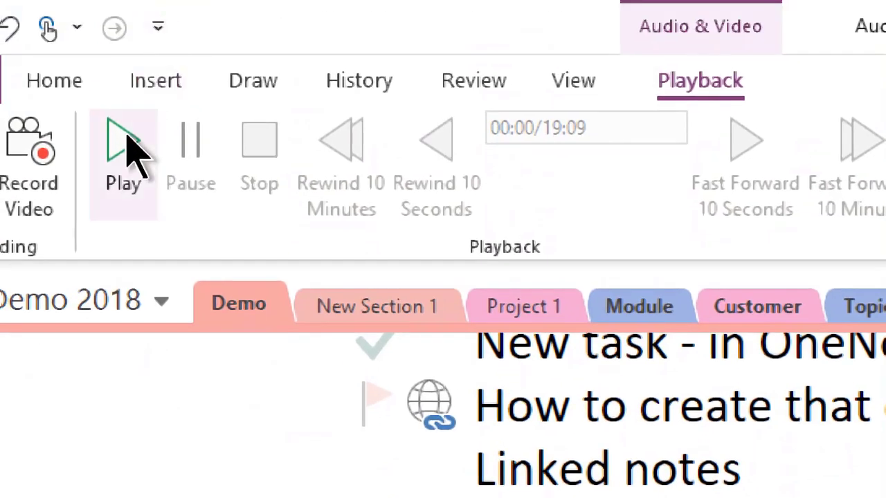
Play part of the page's 19:09 audio recording, then stop playback
left_click(130, 146)
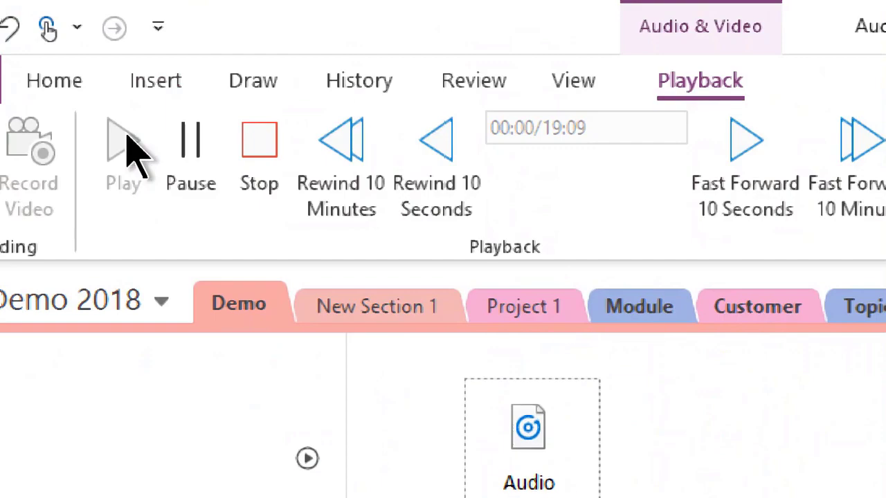
key("XF86AudioRaiseVolume")
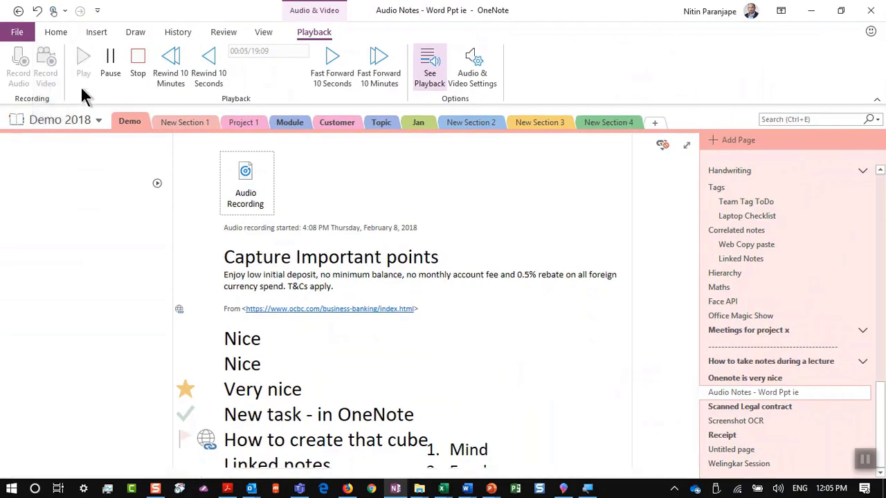
left_click(137, 249)
scroll(137, 249, "down", 5)
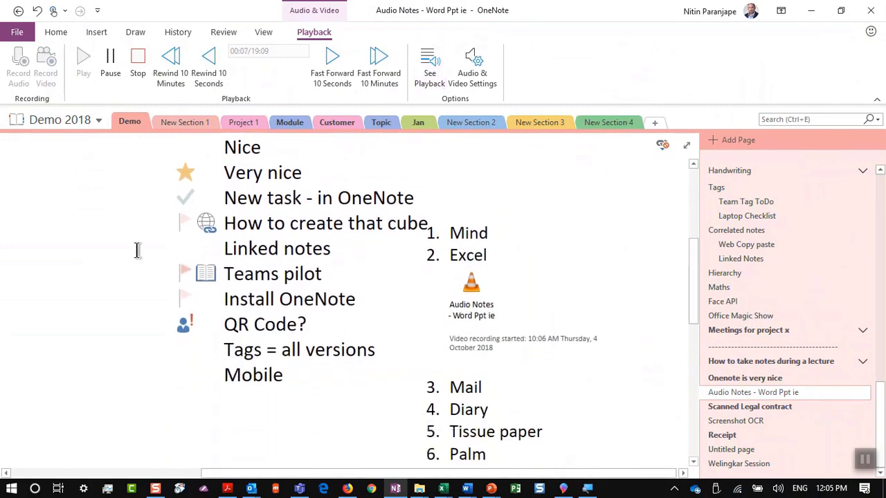
left_click(138, 57)
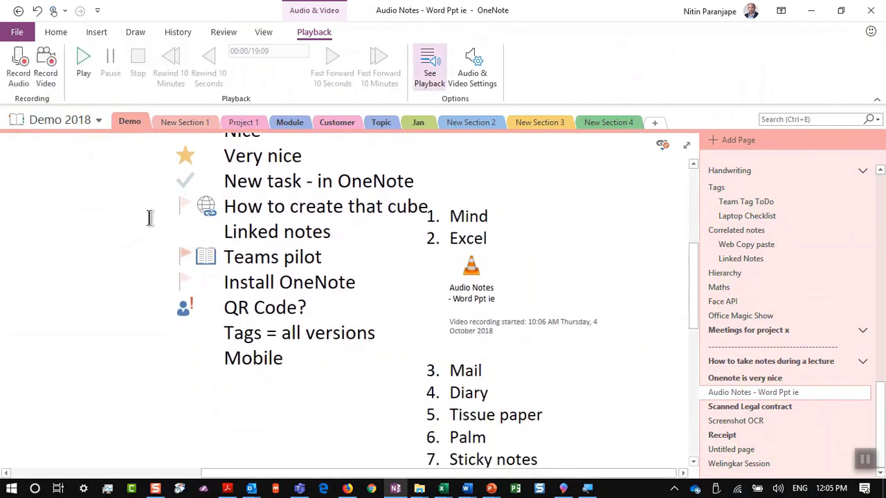
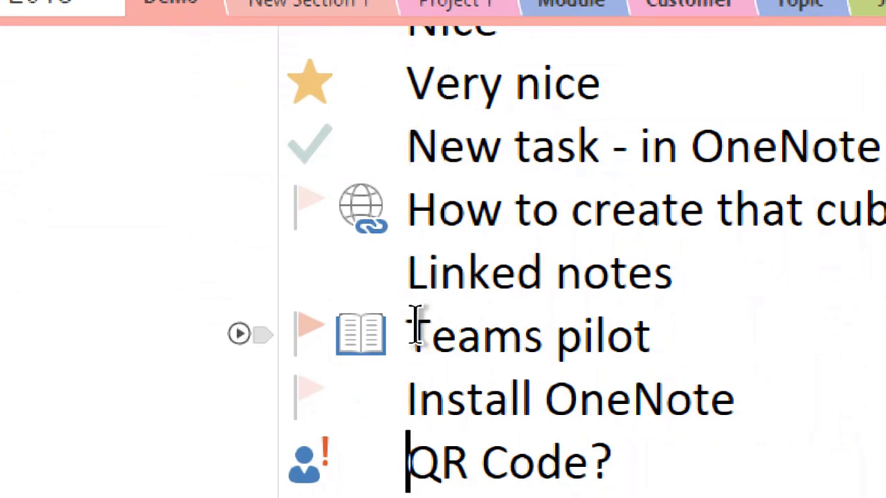
Play the audio recorded at the 'Teams pilot' note, then stop it
left_click(415, 331)
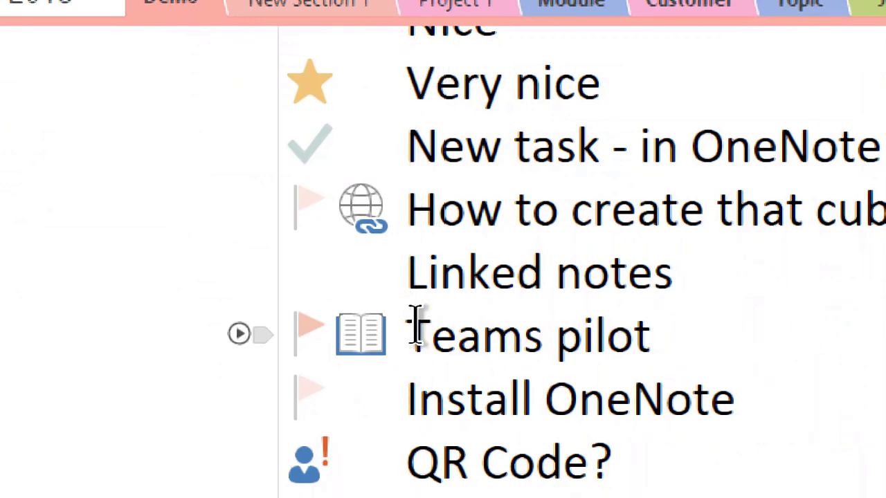
left_click(240, 333)
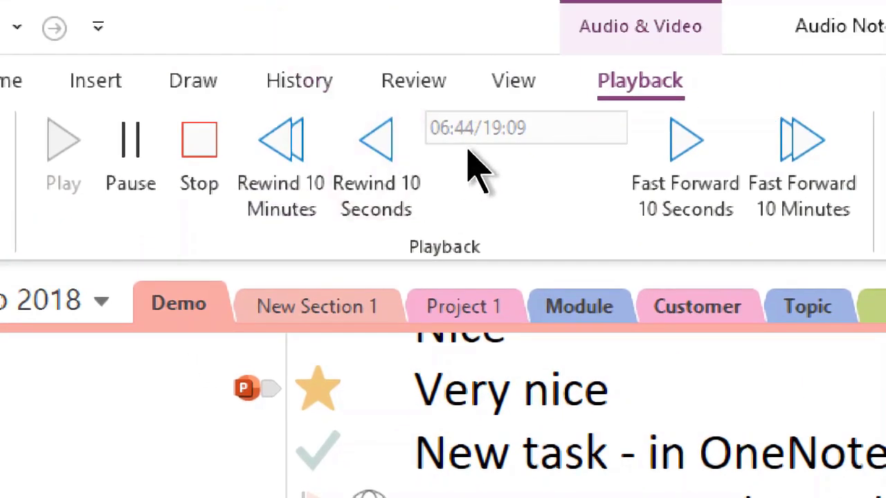
left_click(206, 145)
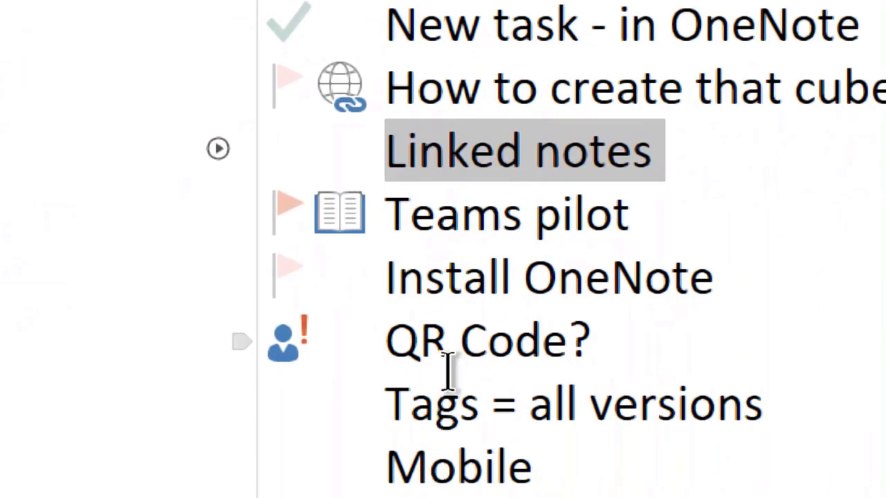
Play the audio recorded at the 'Install OneNote' note, then stop it
left_click(471, 271)
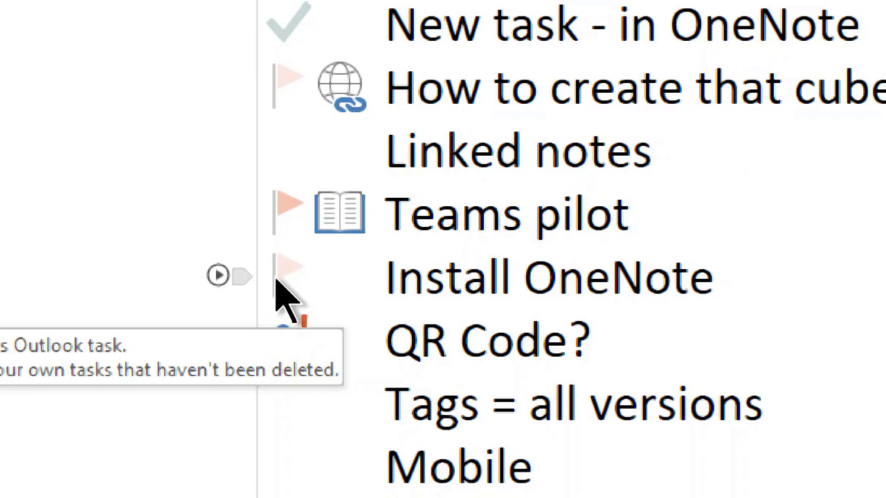
left_click(220, 275)
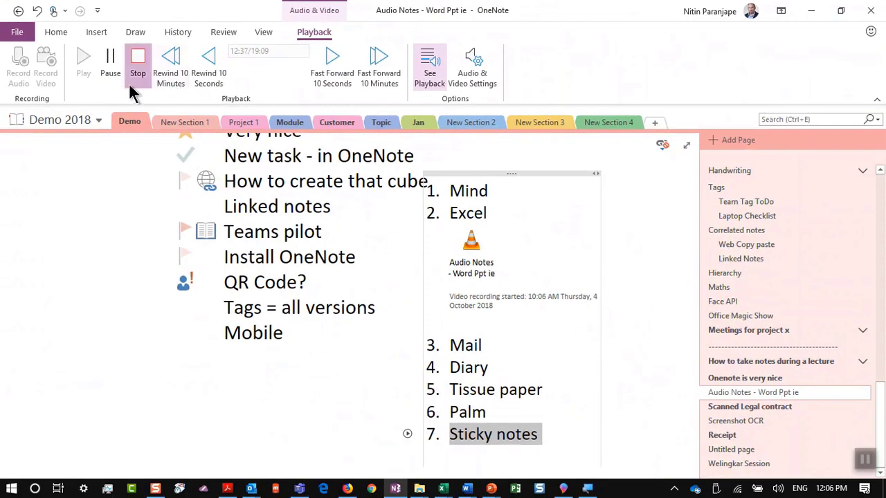
left_click(123, 145)
Show slide 50 in PowerPoint, then return to the OneNote audio notes page
key("alt+Tab")
key("alt+Tab")
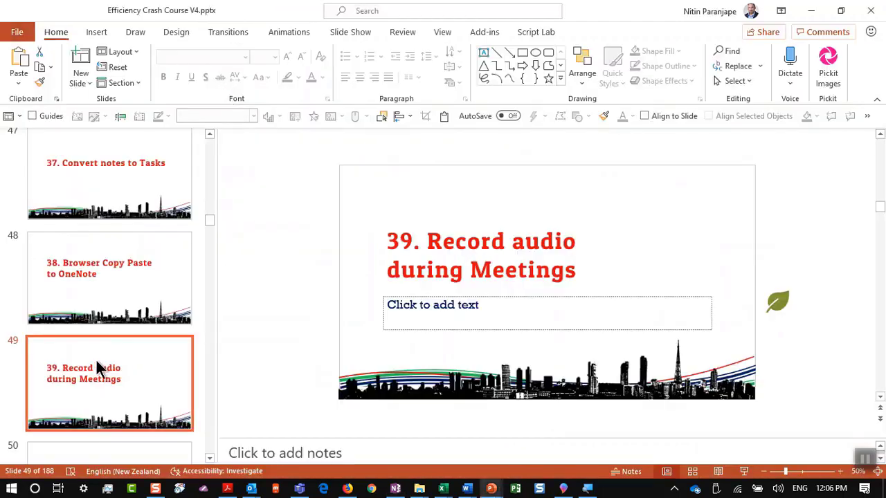
scroll(96, 360, "down", 3)
left_click(121, 327)
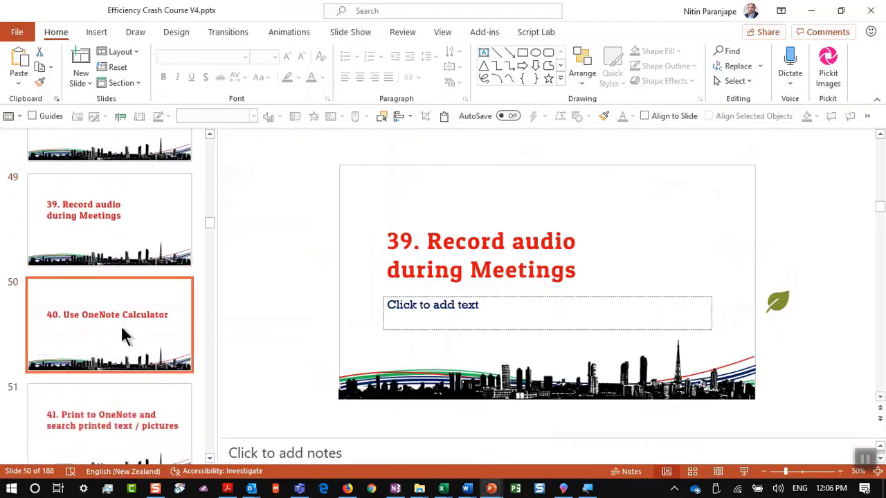
key("alt+Tab")
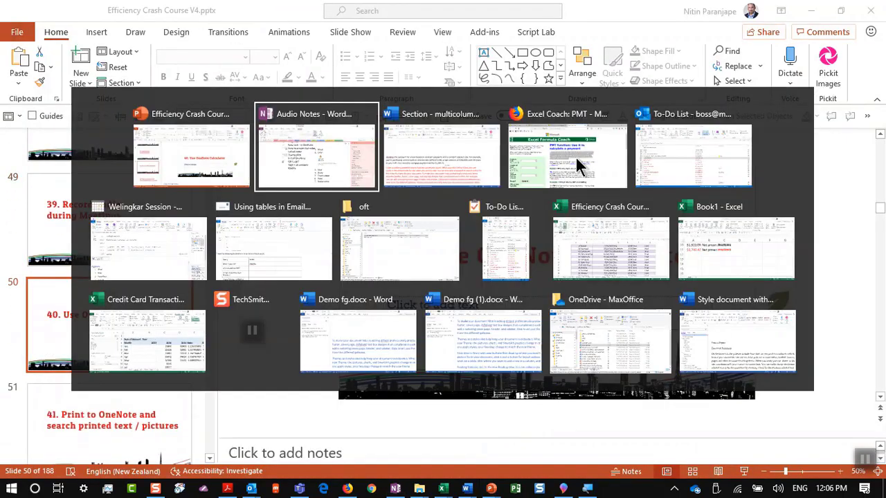
scroll(376, 316, "down", 3)
scroll(364, 333, "down", 3)
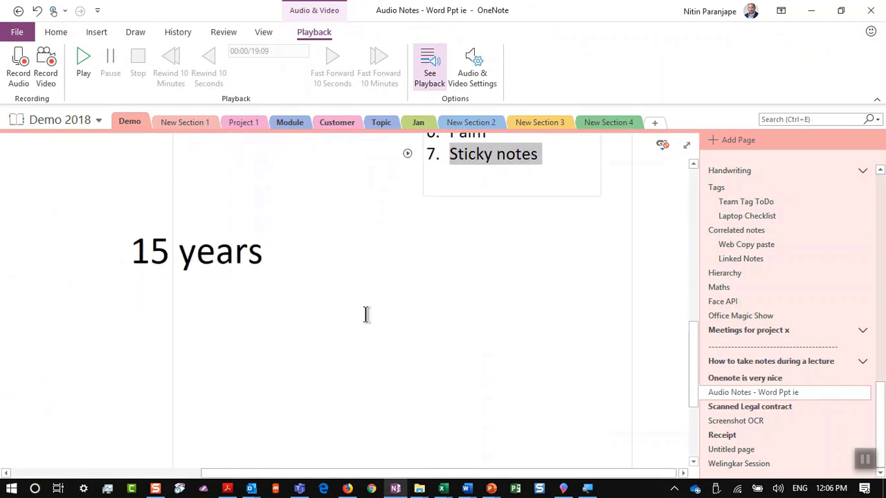
Add a new page and evaluate 413*7*187= on it
left_click(338, 300)
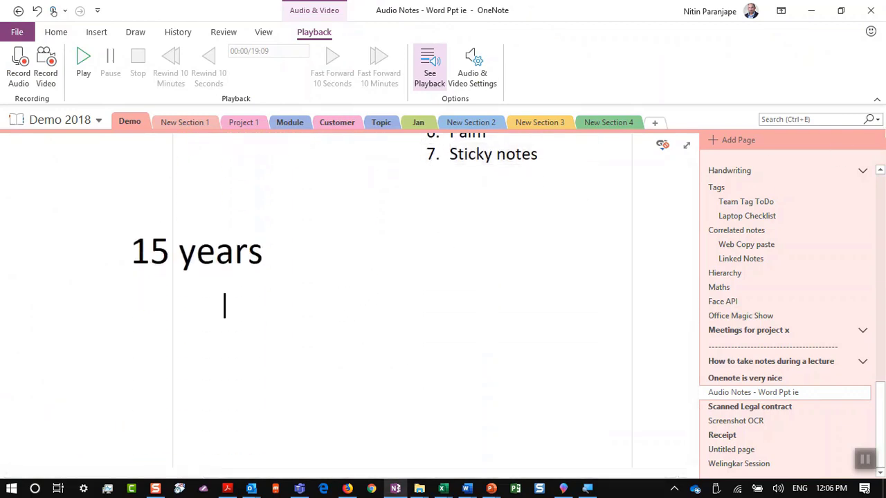
left_click(811, 140)
key("Return")
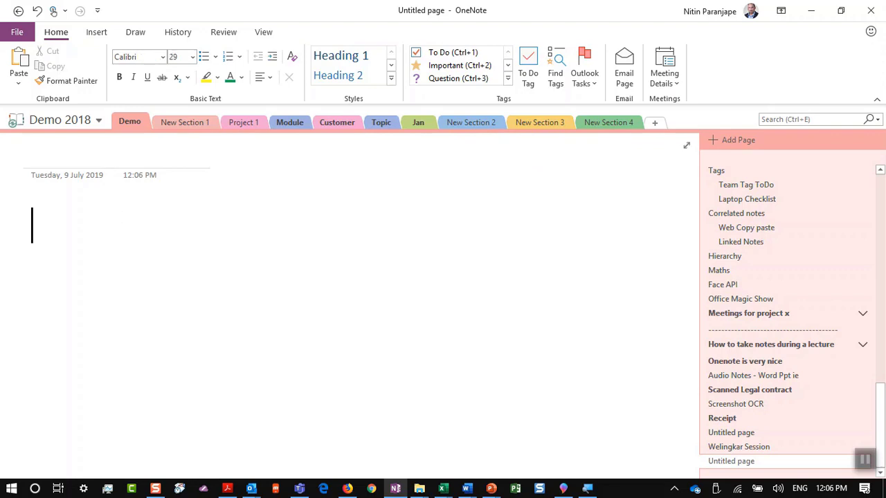
type("413")
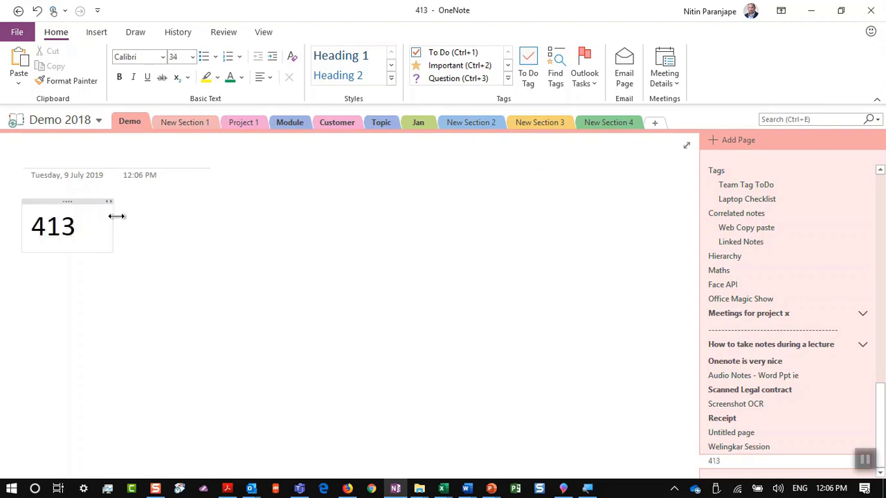
type("*7")
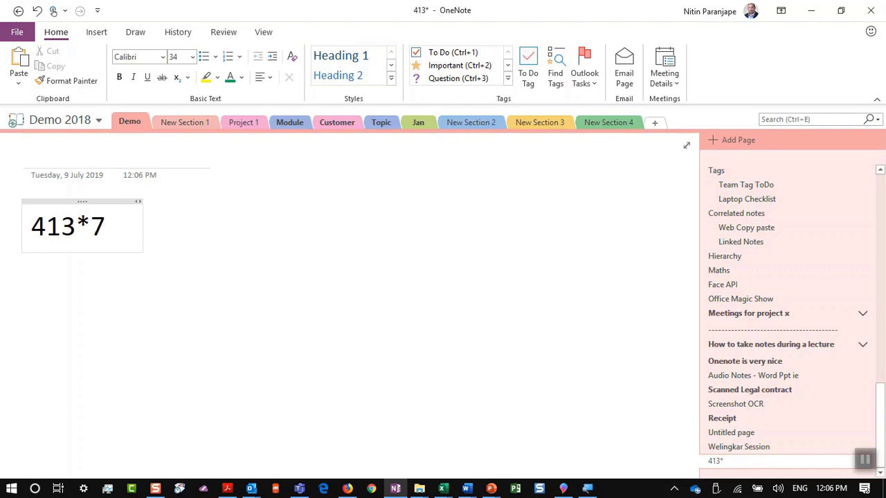
type("*")
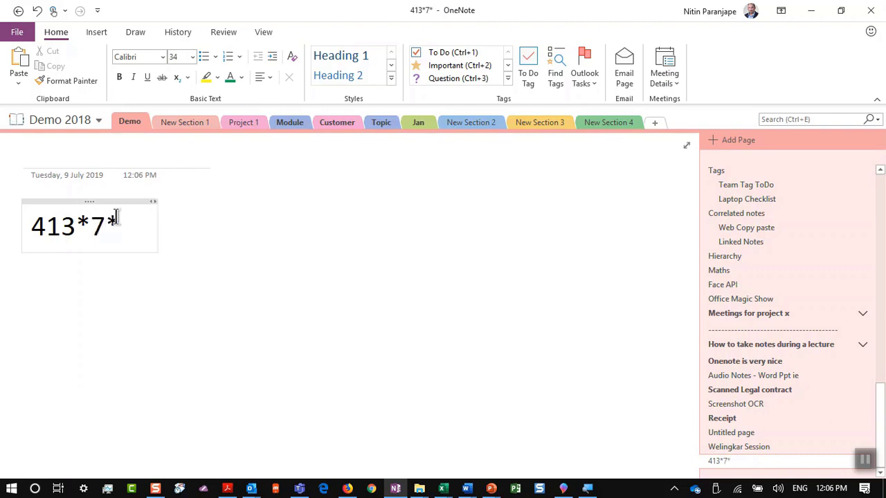
type("187")
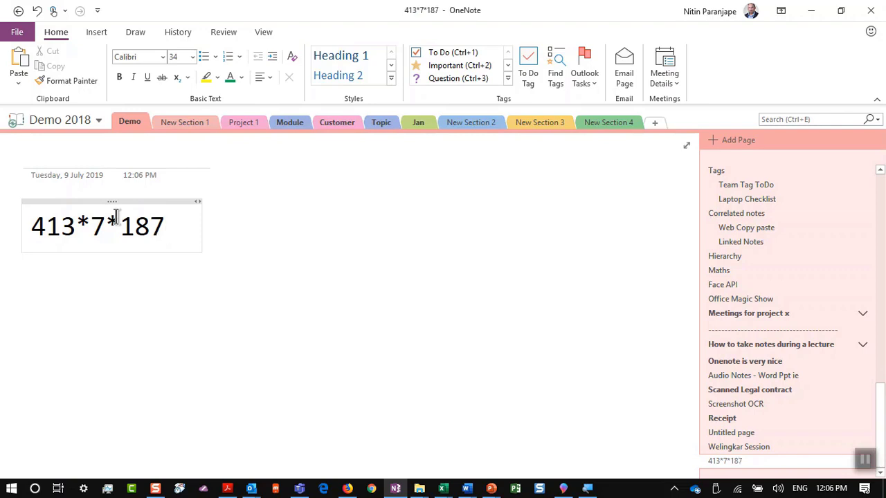
type("=")
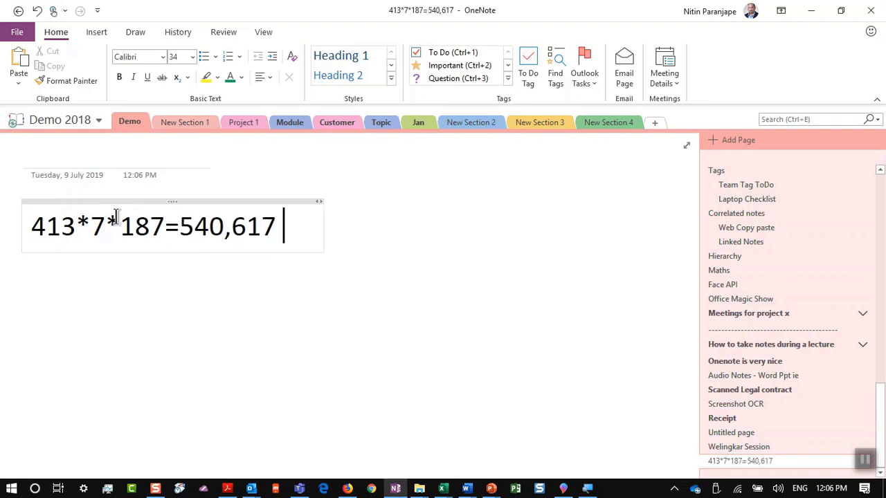
Evaluate sin(3)=, pi= and 1349 mod 27= on new lines, then bring PowerPoint back
key("Return")
type("sin")
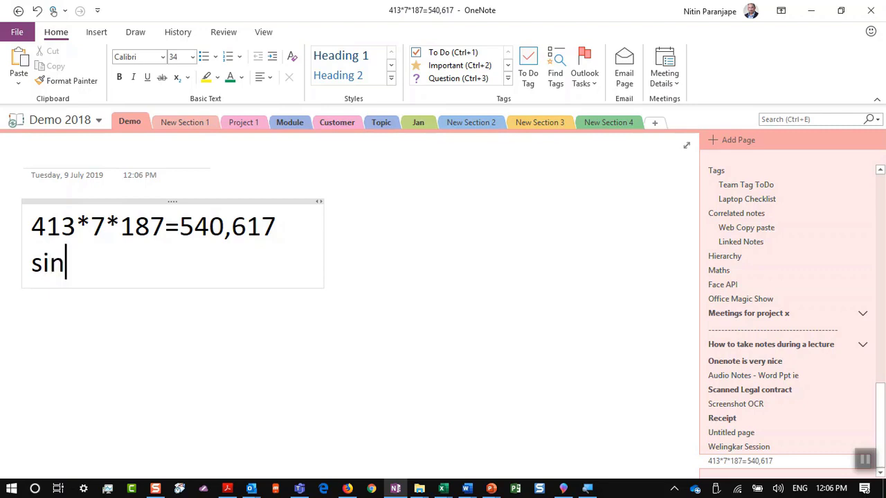
type("(3)=")
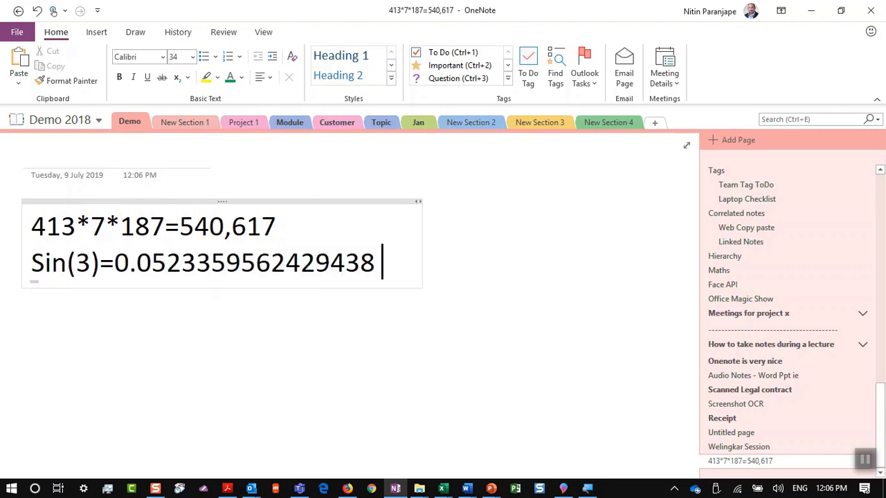
key("Return")
type("pi=")
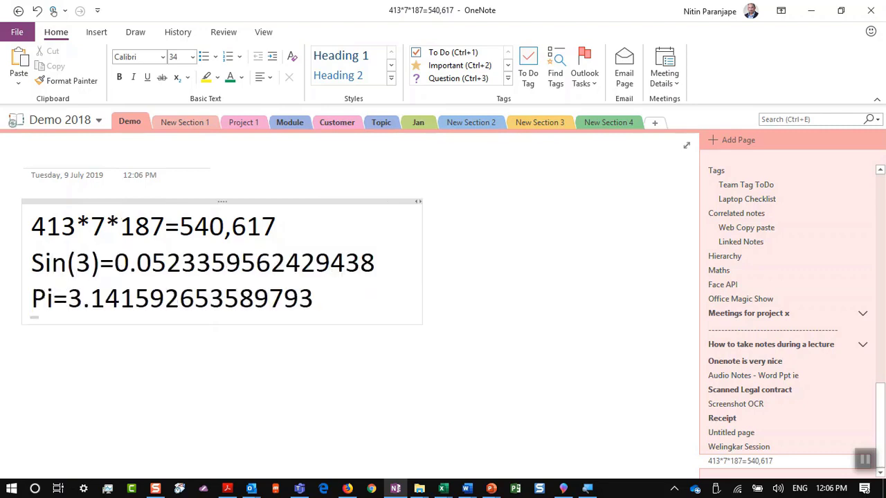
key("Return")
type("13e2")
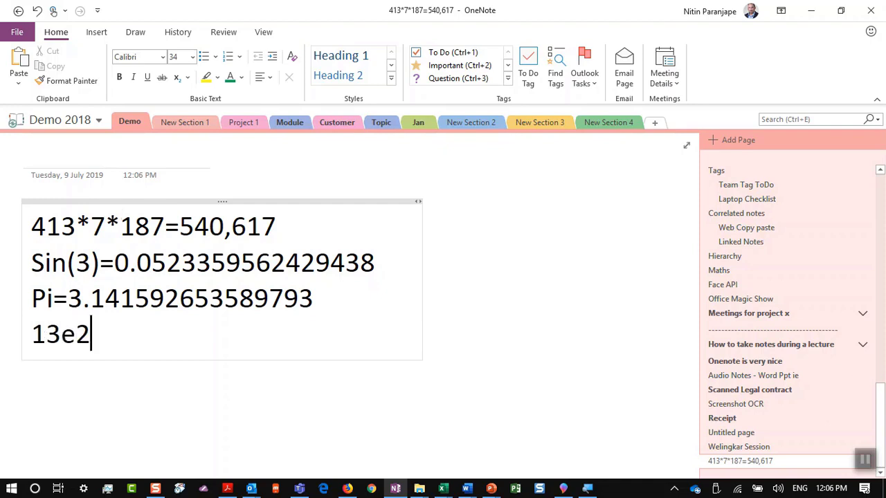
key("BackSpace")
key("BackSpace")
type("9 ")
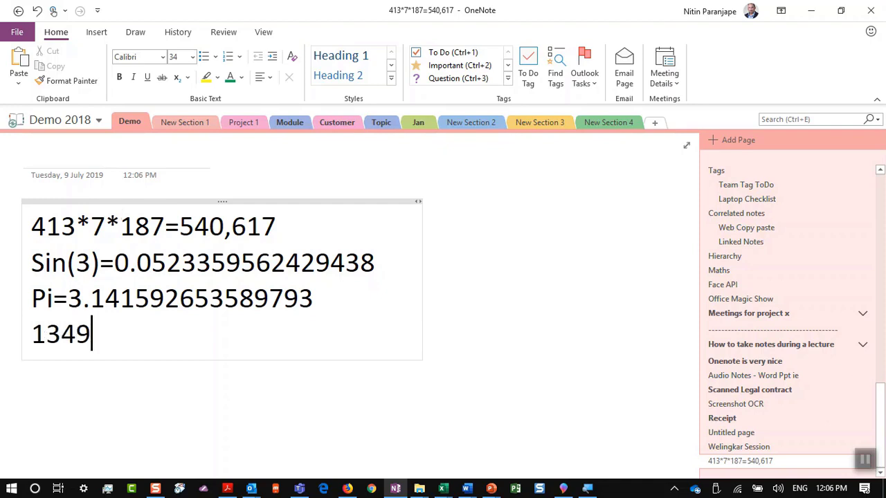
type("mod 27=")
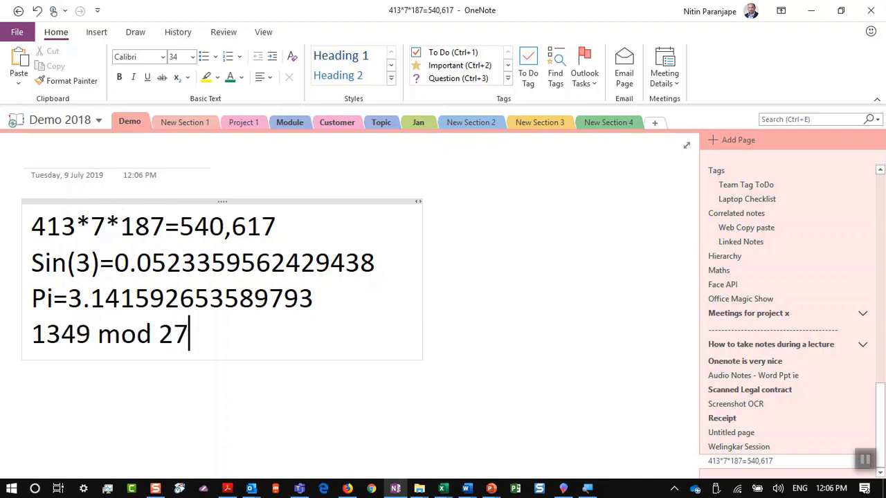
key("Return")
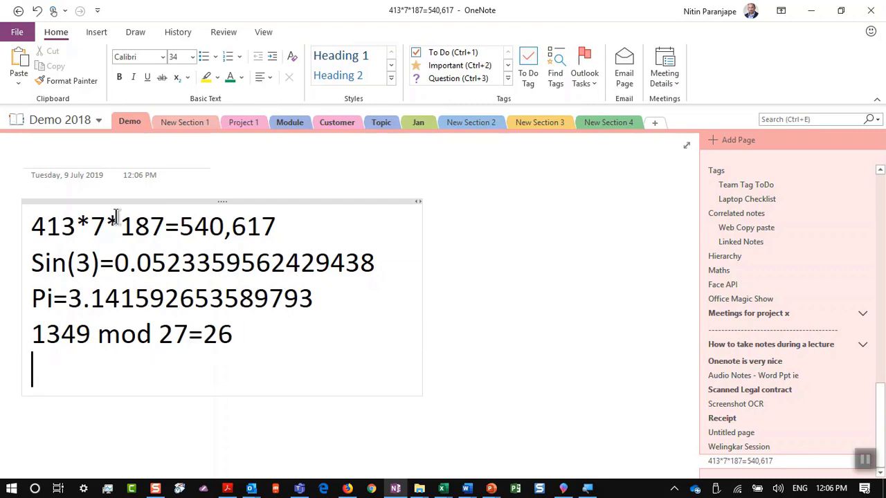
key("alt+Tab")
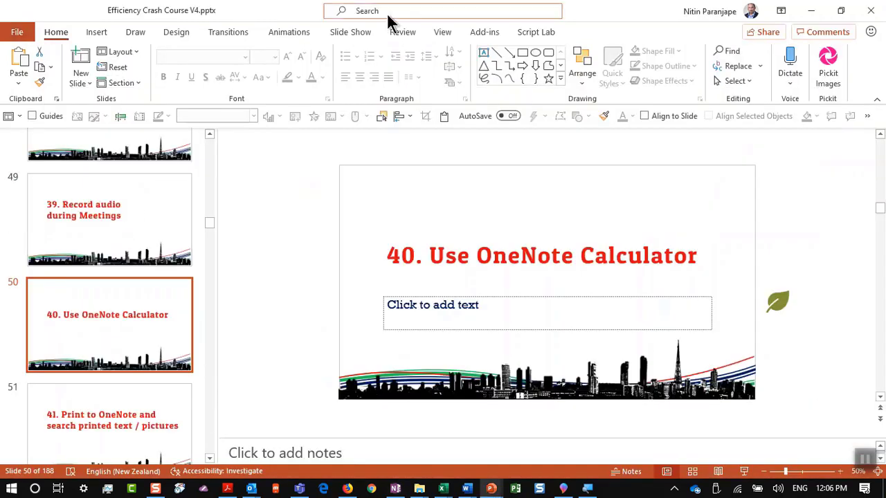
Advance to slide 51 and open the pinned 'scanned legal agreement copy' PDF in Acrobat Reader
left_click(139, 425)
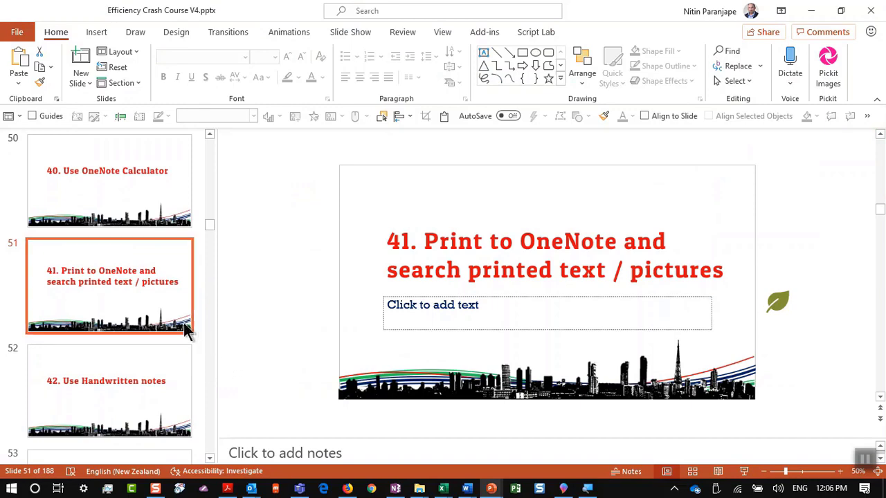
left_click(228, 489)
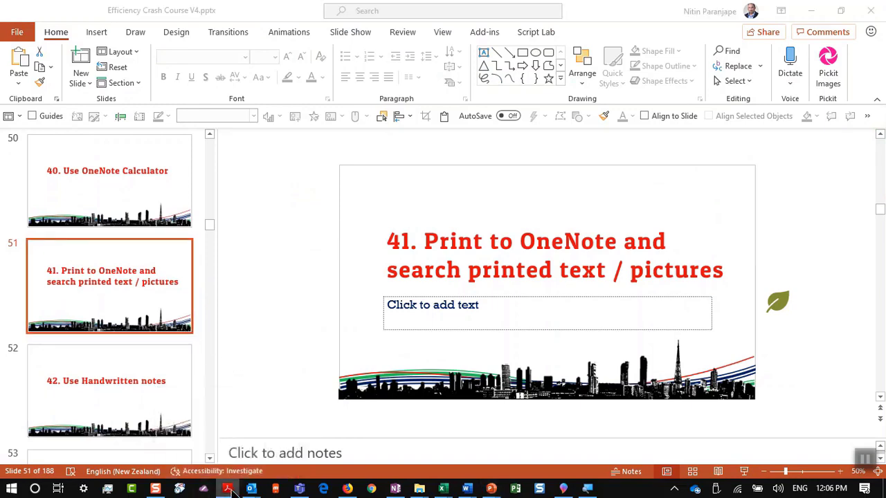
right_click(229, 490)
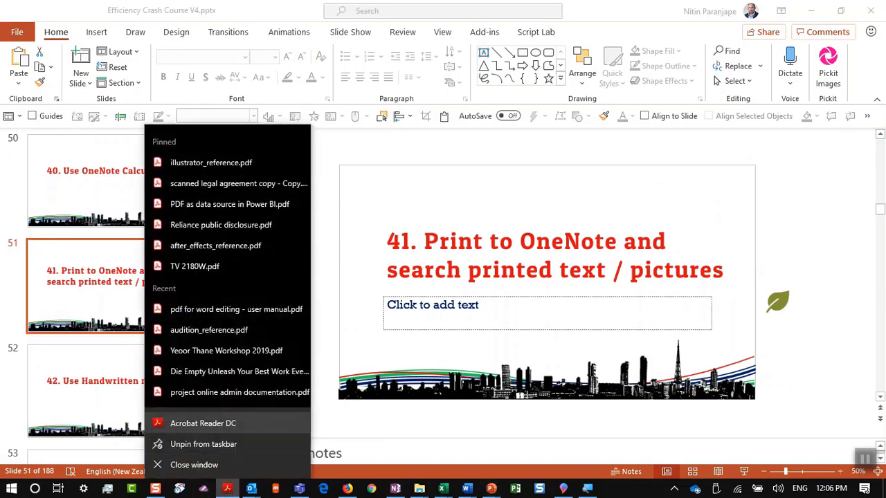
left_click(240, 189)
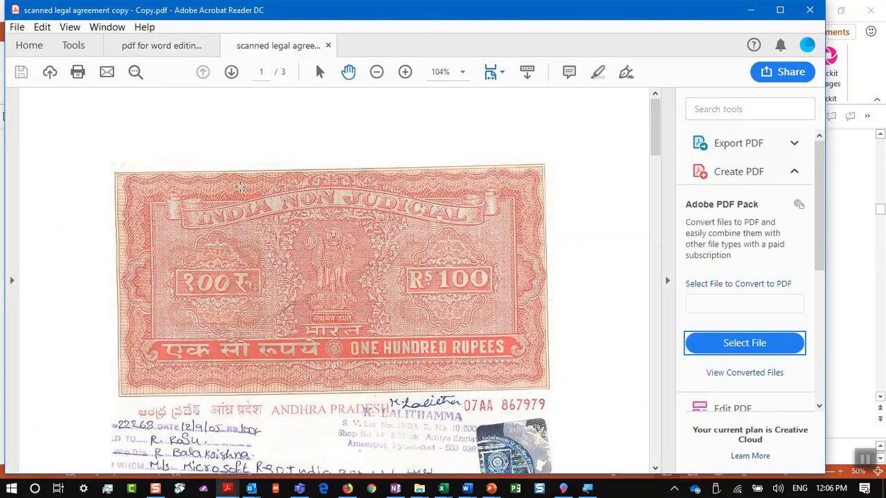
Open the agreement's Print dialog, view the Send To OneNote 2016 printer, then cancel printing
scroll(240, 187, "down", 8)
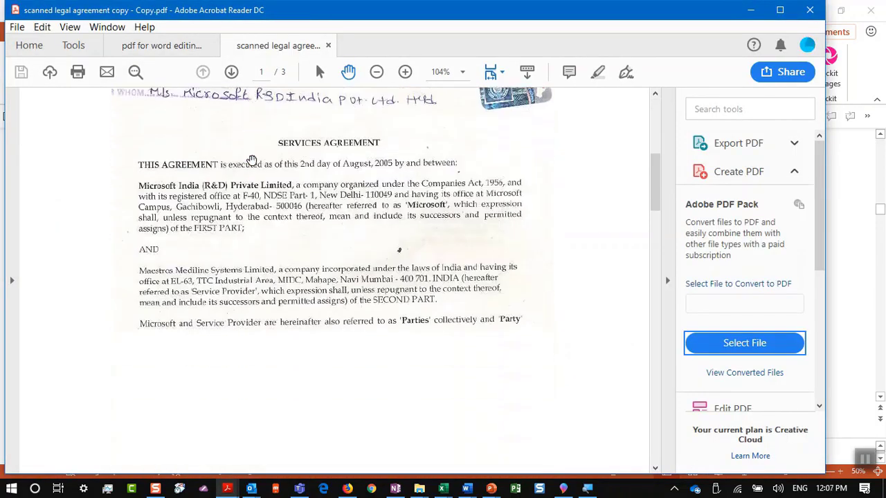
scroll(252, 160, "up", 4)
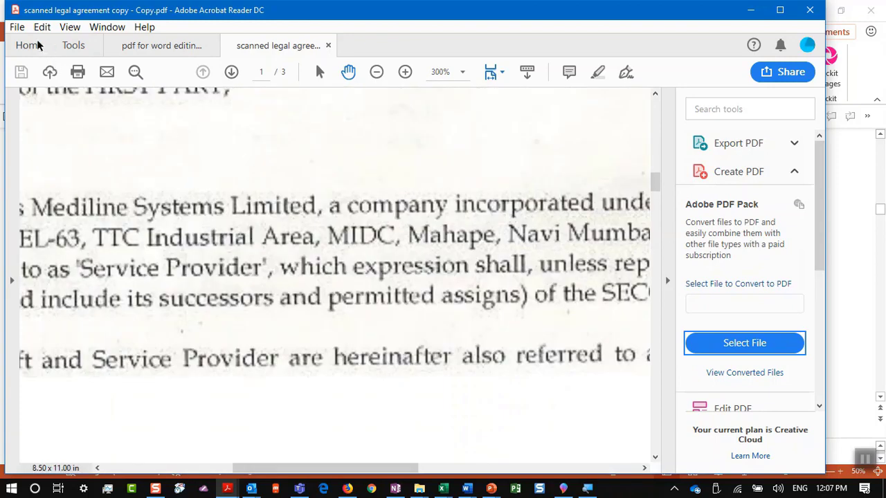
left_click(18, 27)
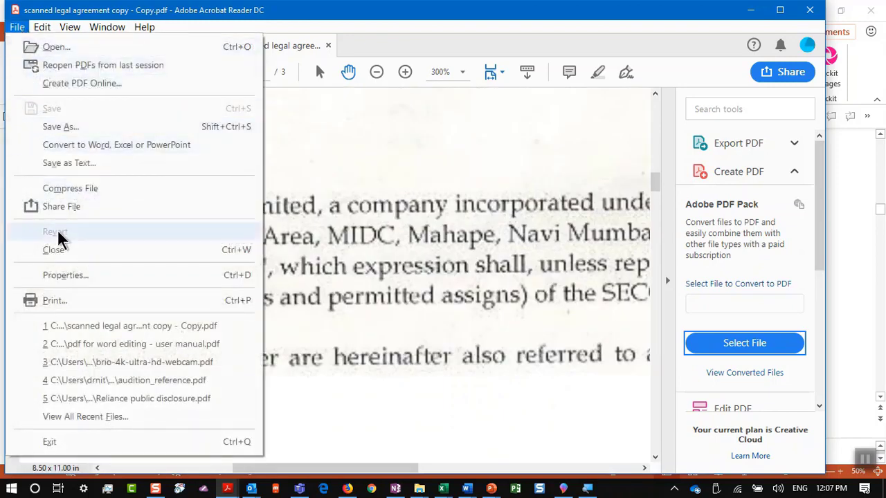
key("Escape")
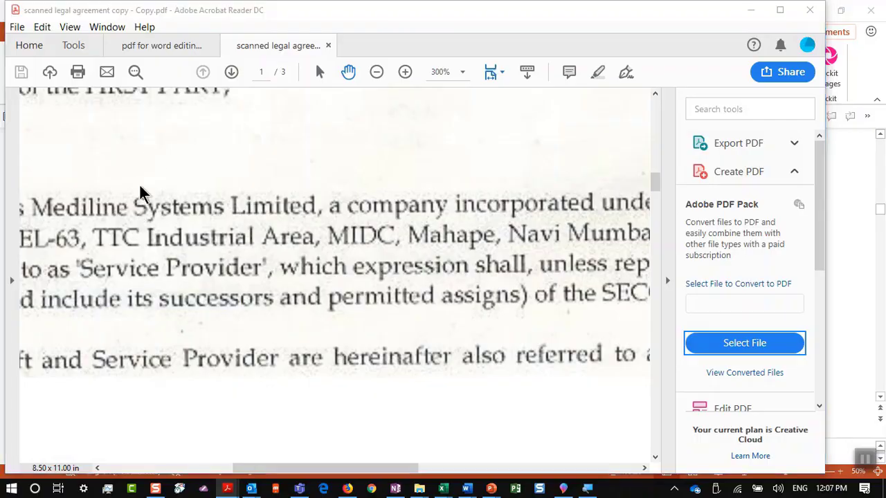
key("ctrl+p")
left_click(261, 55)
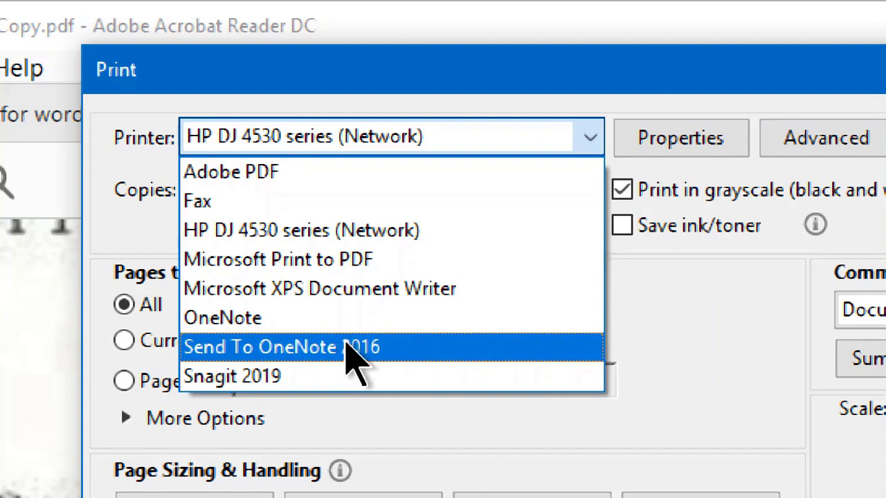
key("Escape")
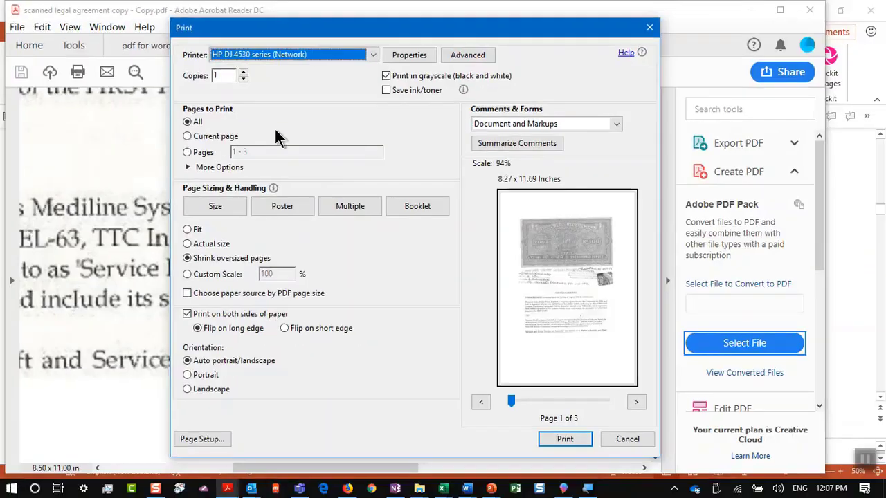
key("Escape")
key("super+Tab")
Switch to OneNote and view the scanned services agreement on the Scanned Legal contract page
key("Right")
key("Right")
key("Return")
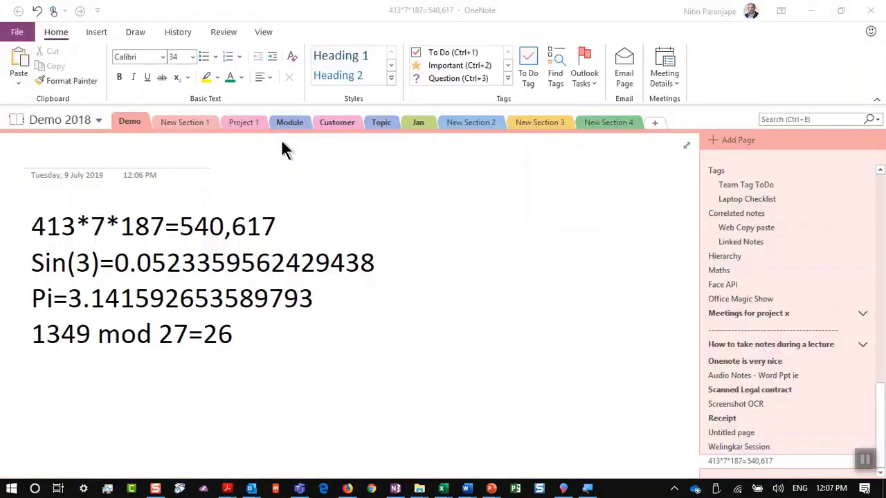
scroll(840, 281, "up", 3)
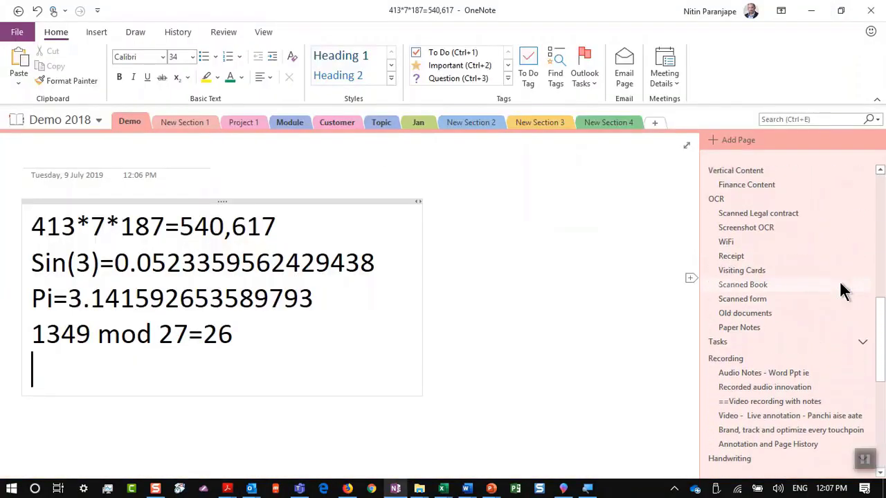
left_click(803, 215)
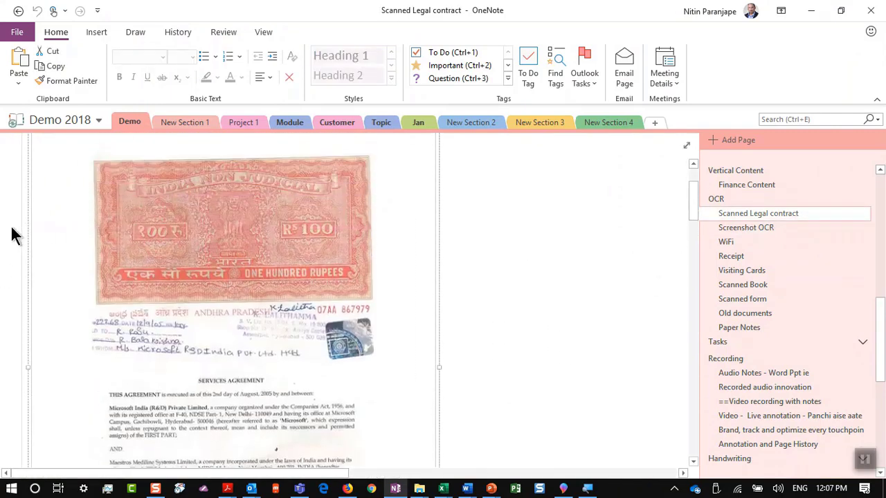
scroll(24, 215, "up", 5)
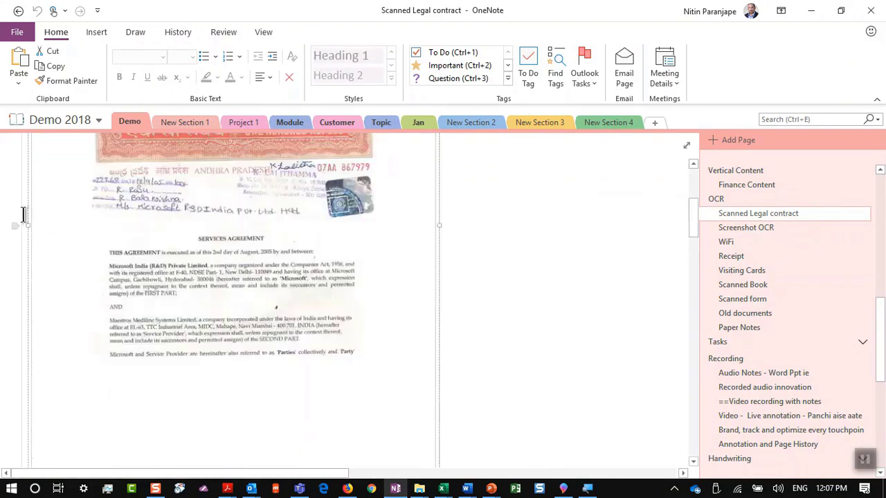
scroll(81, 217, "down", 5)
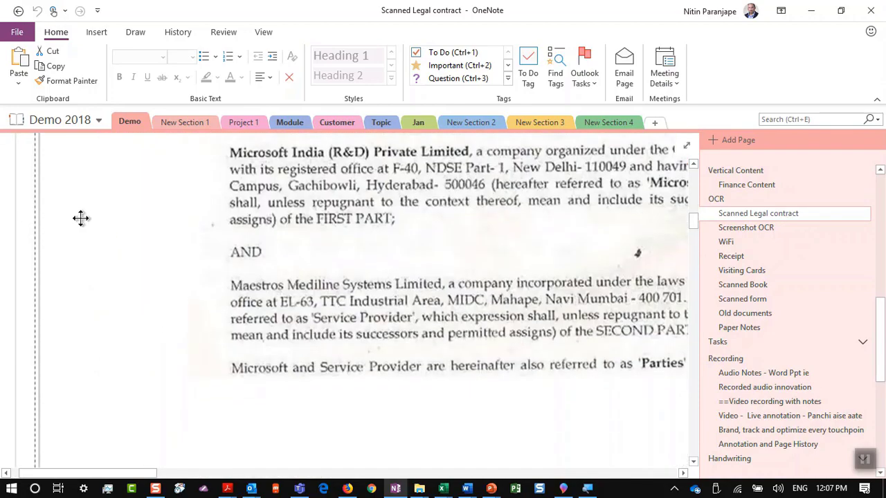
scroll(81, 217, "right", 5)
scroll(81, 218, "left", 5)
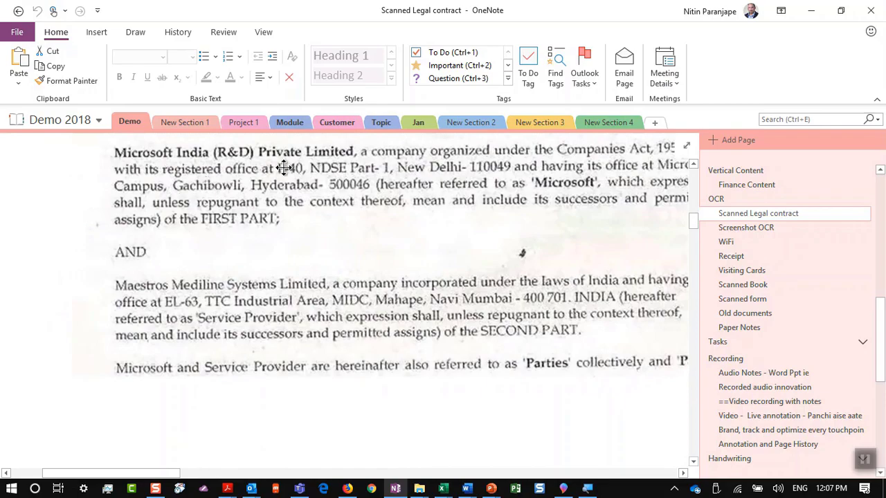
Search the scanned contract for 'act' and step through its matches
key("ctrl+f")
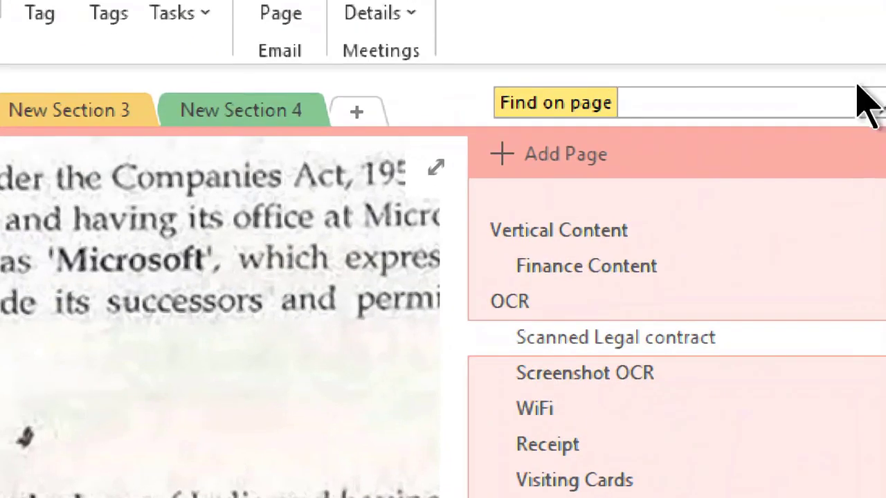
type("a")
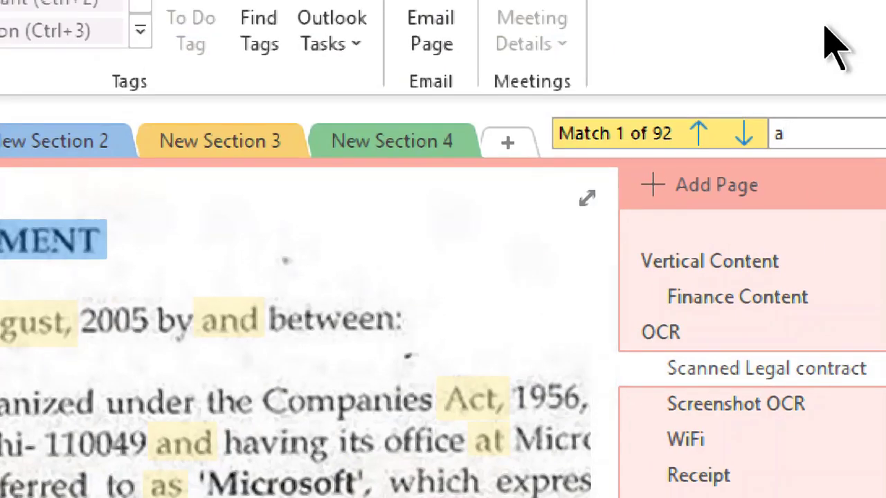
type("c")
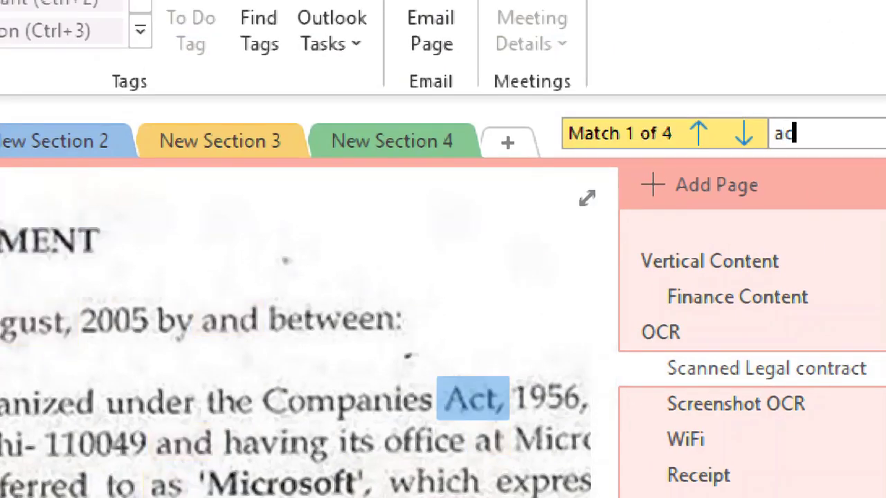
type("t")
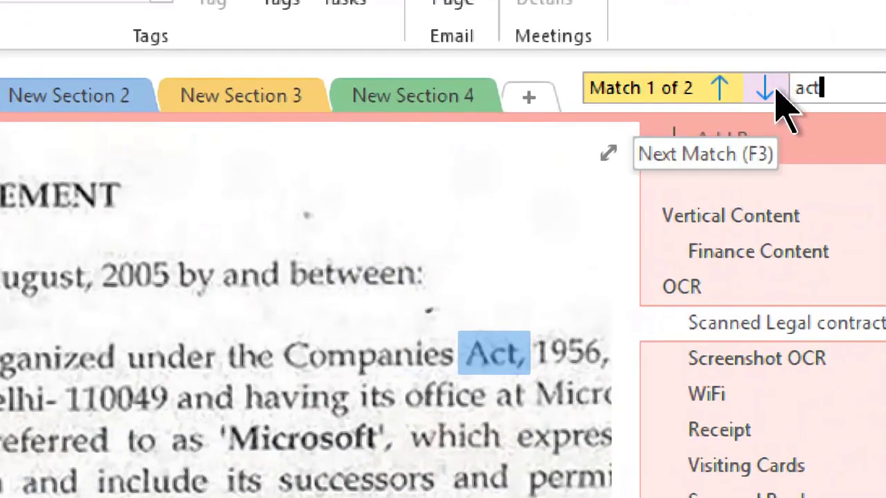
left_click(752, 121)
left_click(775, 90)
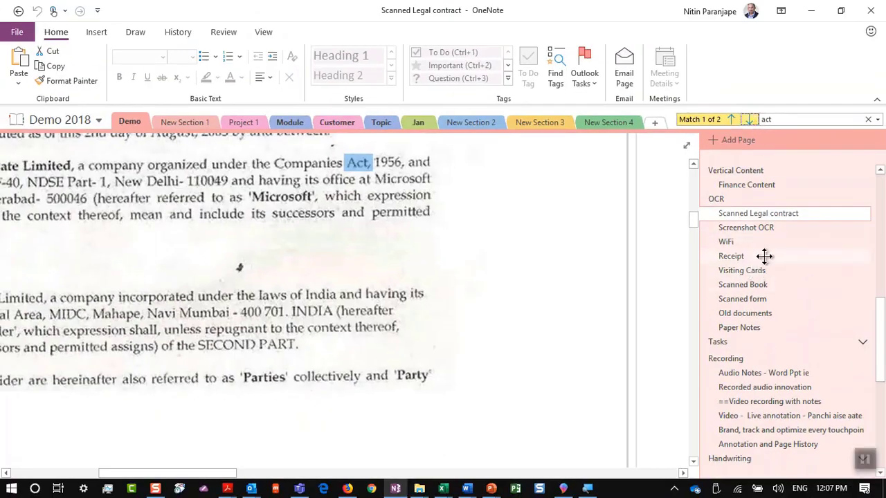
Open the Receipt page and select its recognised OCR text
left_click(761, 257)
scroll(260, 250, "up", 5)
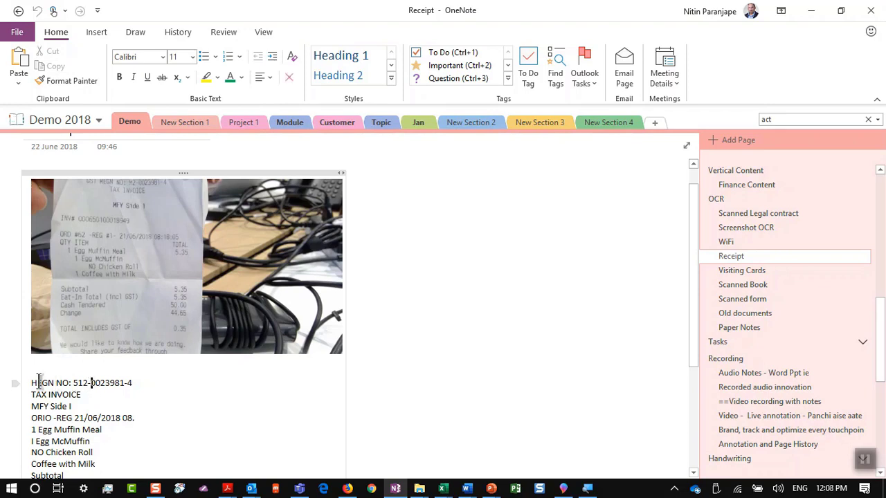
left_click_drag(30, 374, 122, 455)
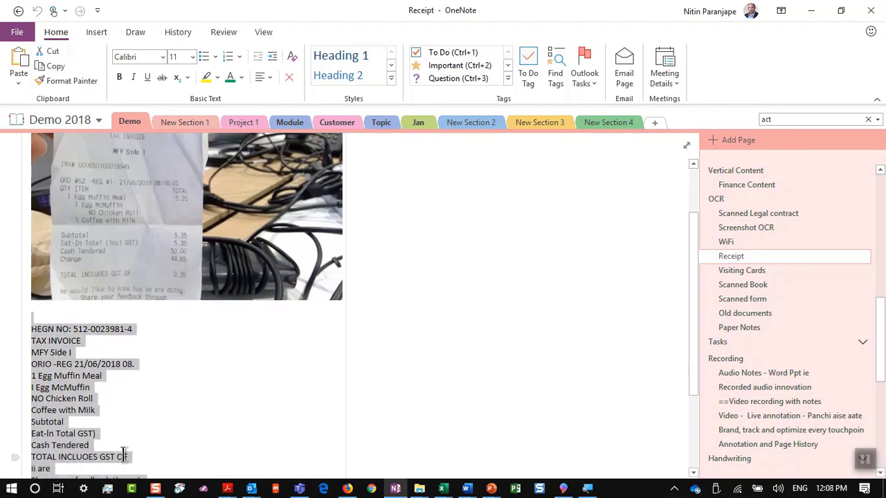
Delete the Receipt page's OCR text lines, leaving only the receipt photo
key("Delete")
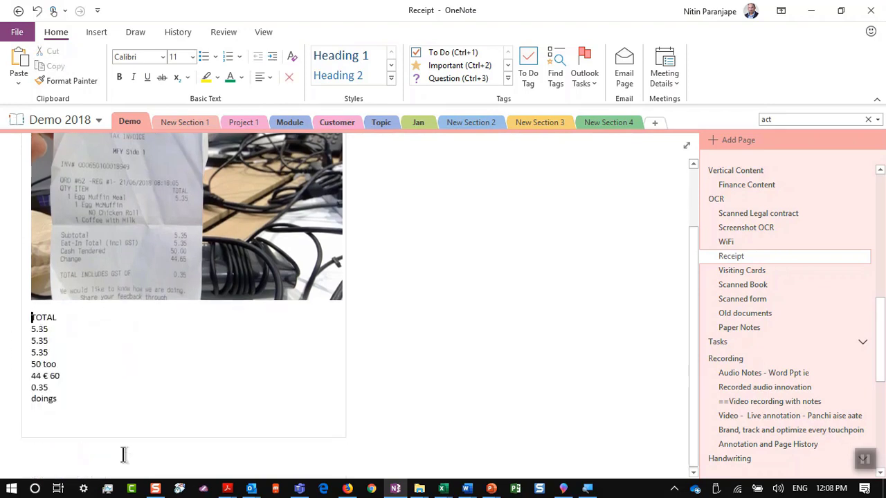
key("shift+Down")
key("shift+Down")
key("shift+Down")
key("shift+Down")
key("shift+Down")
key("shift+Down")
key("shift+Down")
key("shift+Down")
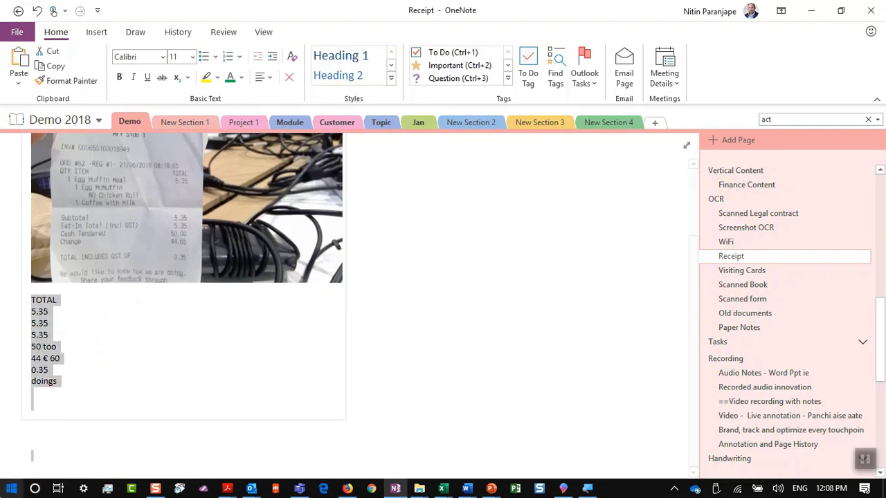
key("Delete")
left_click(109, 237)
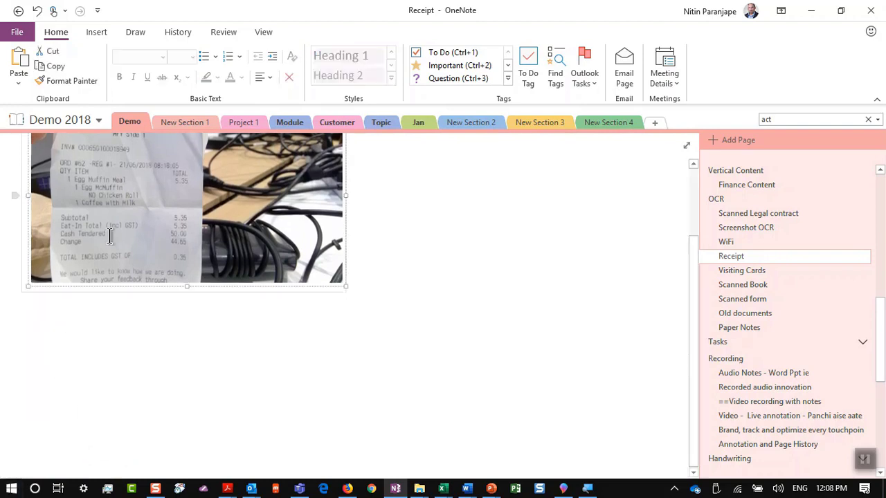
Copy the contract printout's text from all pages and paste it into a new Word document
left_click(768, 215)
right_click(279, 174)
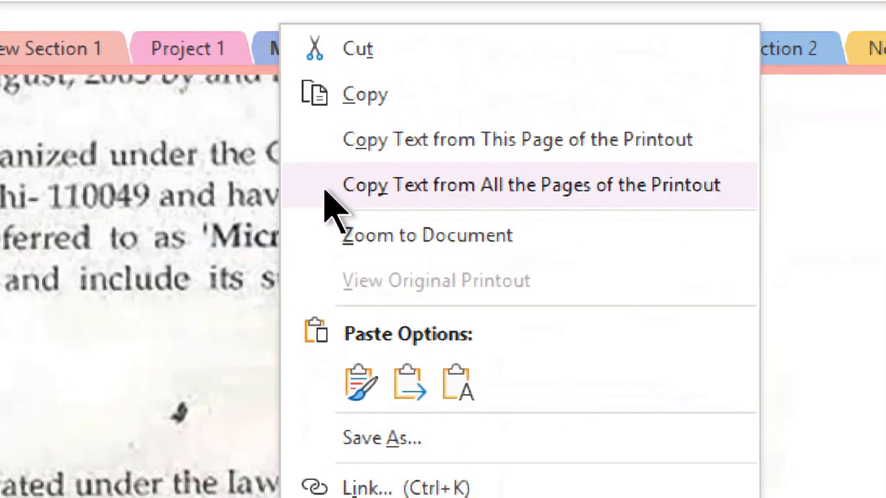
left_click(325, 193)
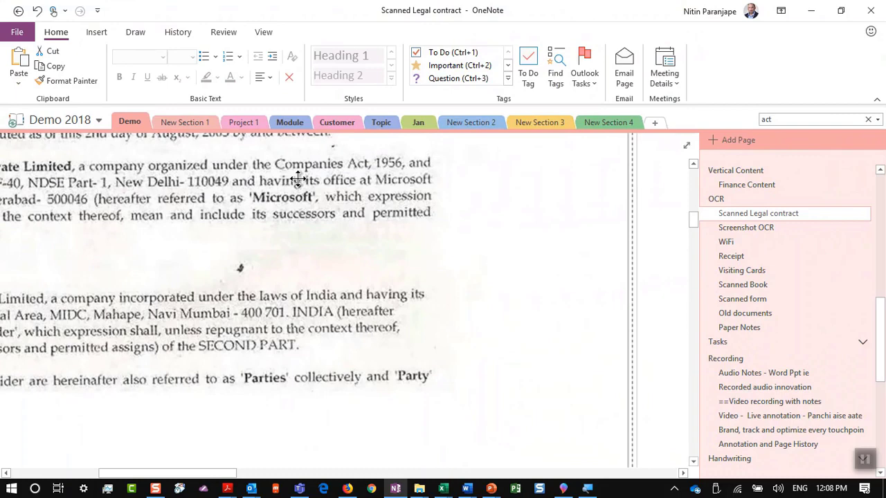
key("alt+Tab")
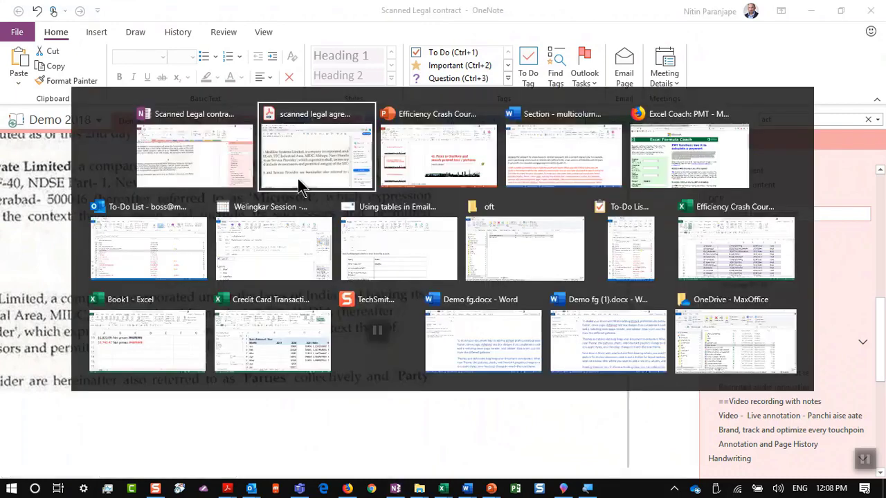
key("Tab")
key("Tab")
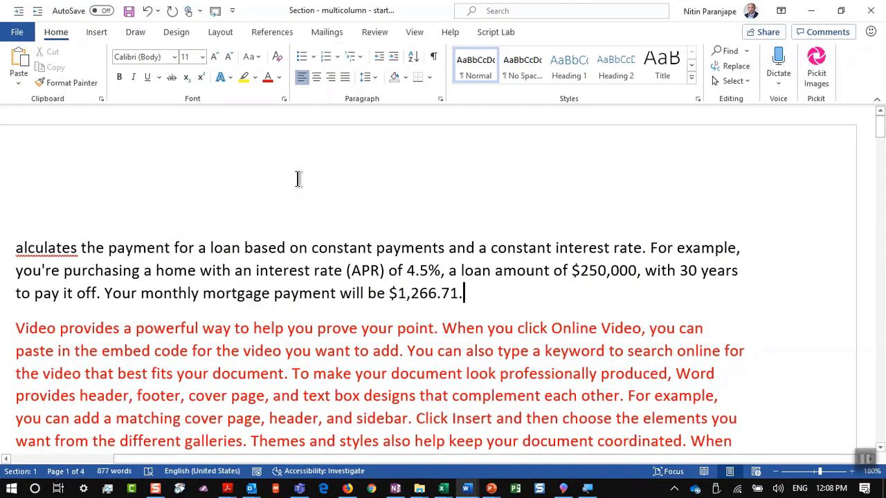
key("alt+w")
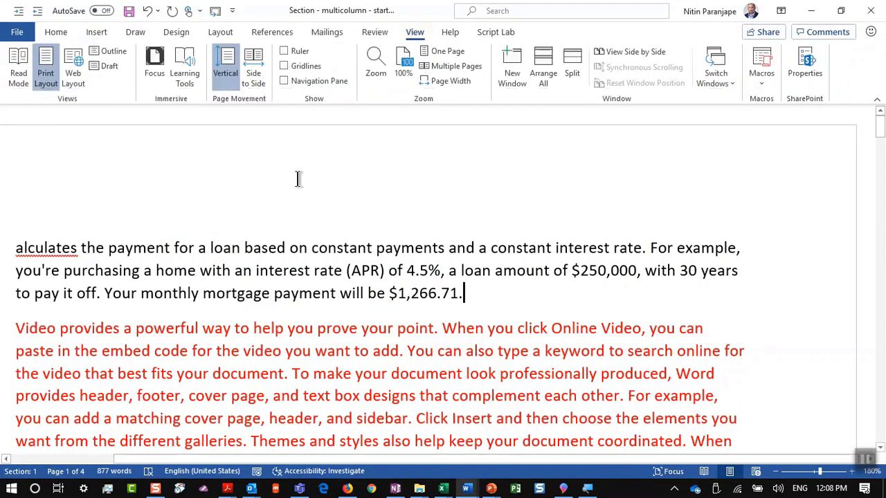
key("ctrl+n")
key("ctrl+v")
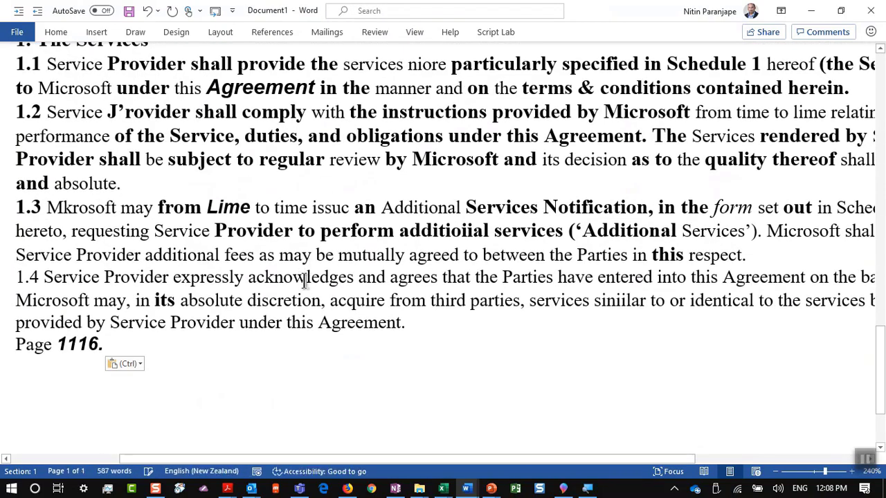
key("alt+Tab")
key("alt+Tab")
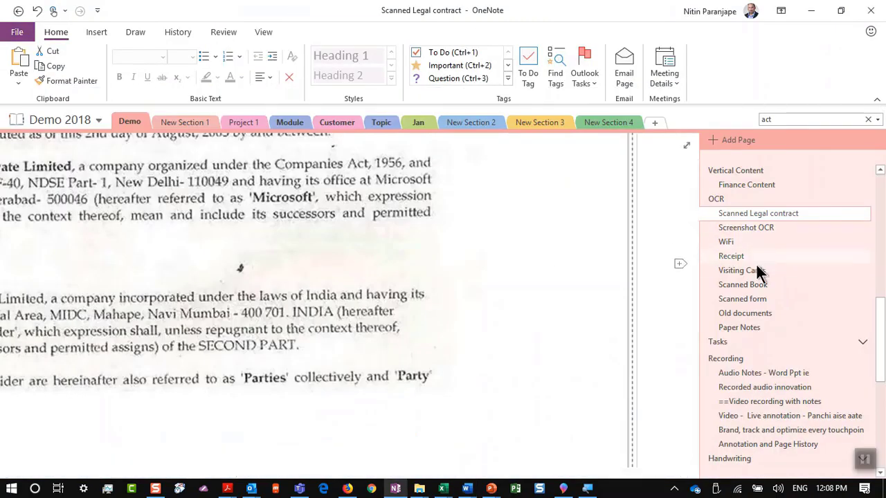
Copy the text recognised in the Receipt page's picture
left_click(754, 256)
scroll(90, 263, "up", 5)
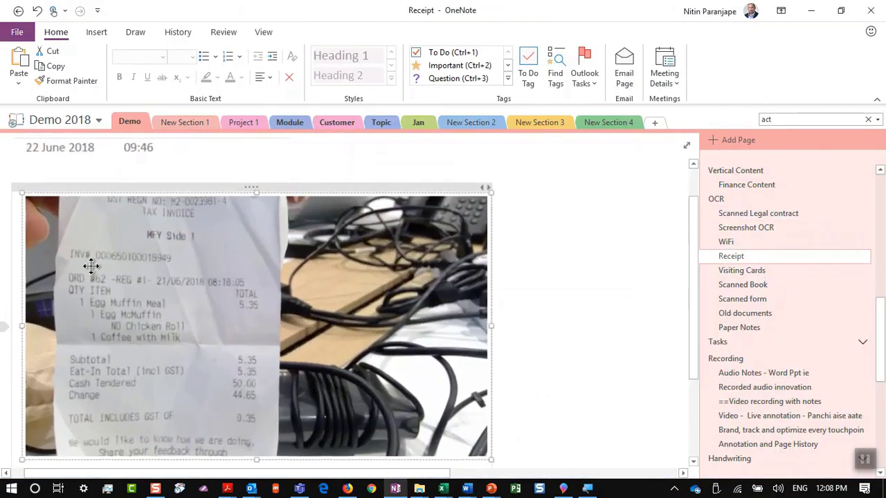
scroll(118, 284, "down", 5)
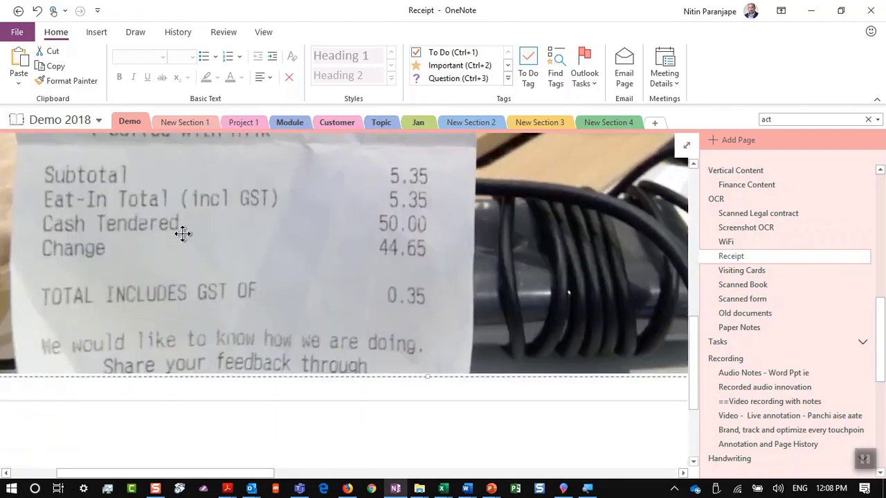
right_click(183, 236)
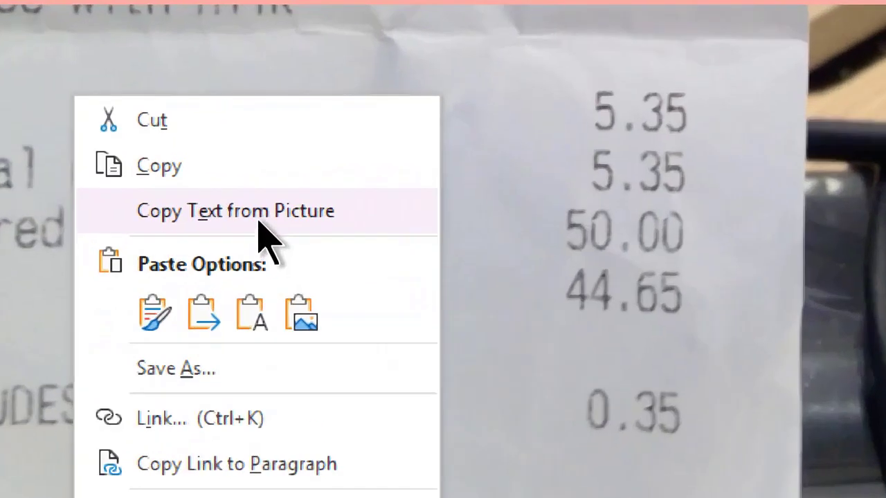
left_click(264, 215)
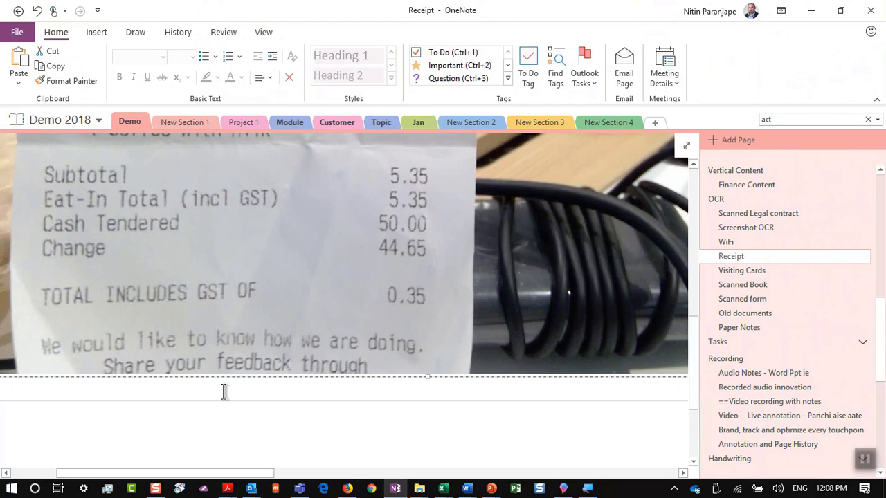
Paste the receipt text, TAX INVOICE to 0.35, beneath the photo, then return to PowerPoint
scroll(224, 387, "up", 1)
scroll(211, 360, "down", 5)
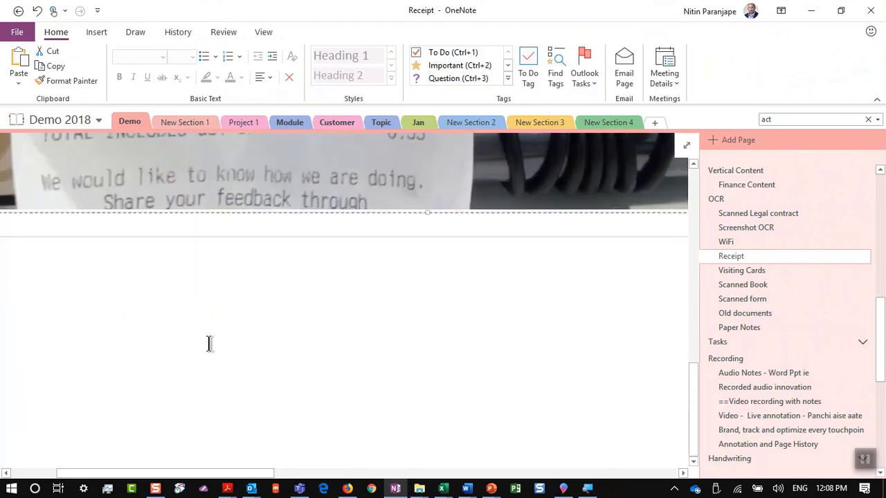
scroll(166, 325, "up", 3)
left_click(141, 417)
key("ctrl+v")
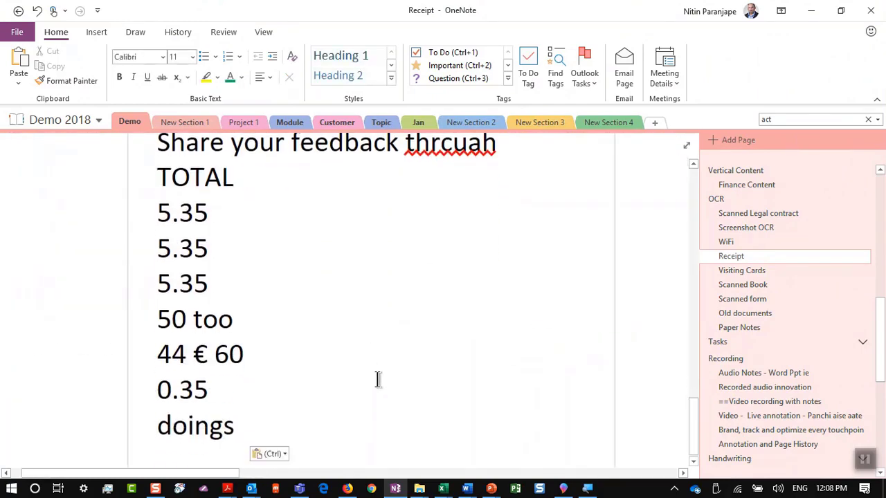
scroll(380, 355, "up", 8)
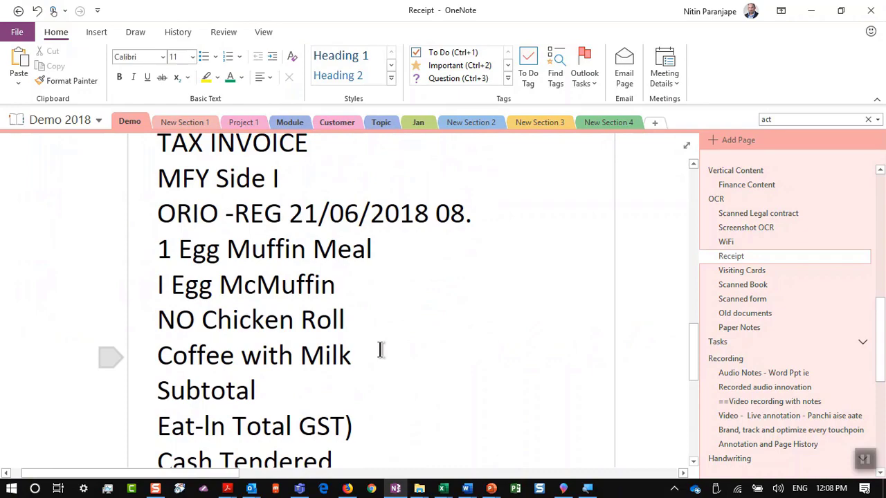
key("alt+Tab")
key("alt+Tab")
key("alt+Tab")
key("alt+Tab")
key("alt+Tab")
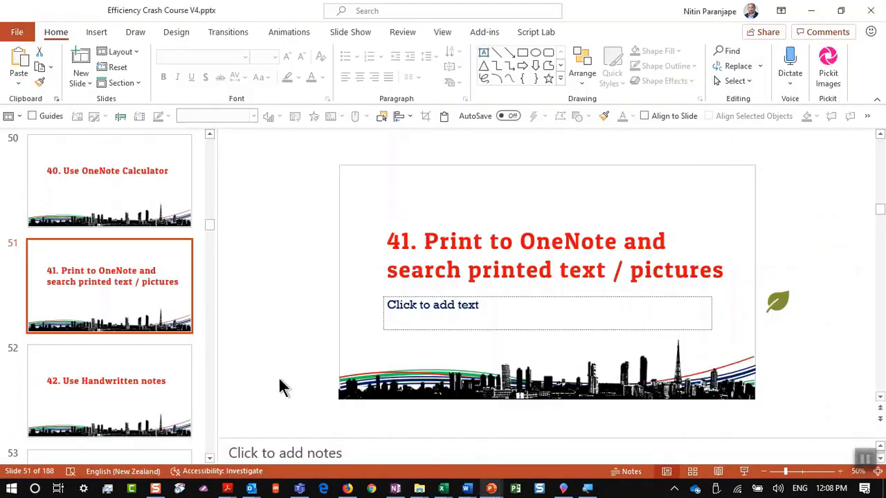
Show slide 52, then open OneNote's 'Onenote is very nice' handwritten-notes page
left_click(145, 390)
key("alt+Tab")
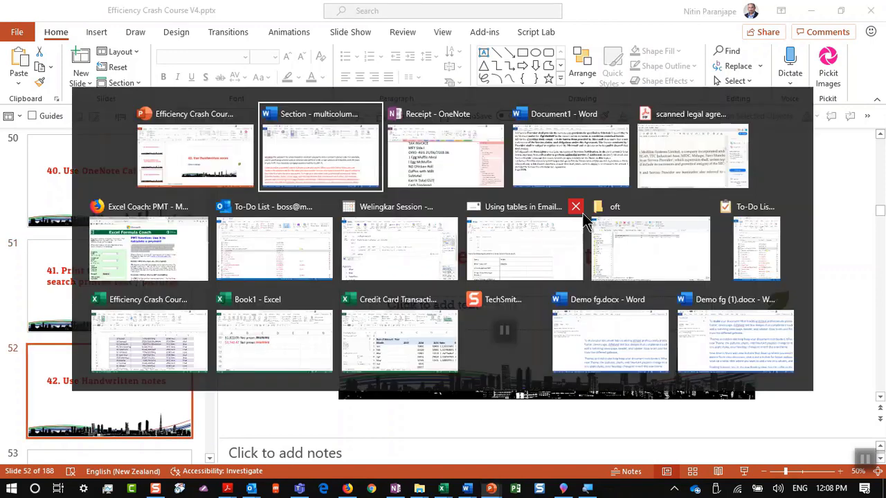
key("alt+Tab")
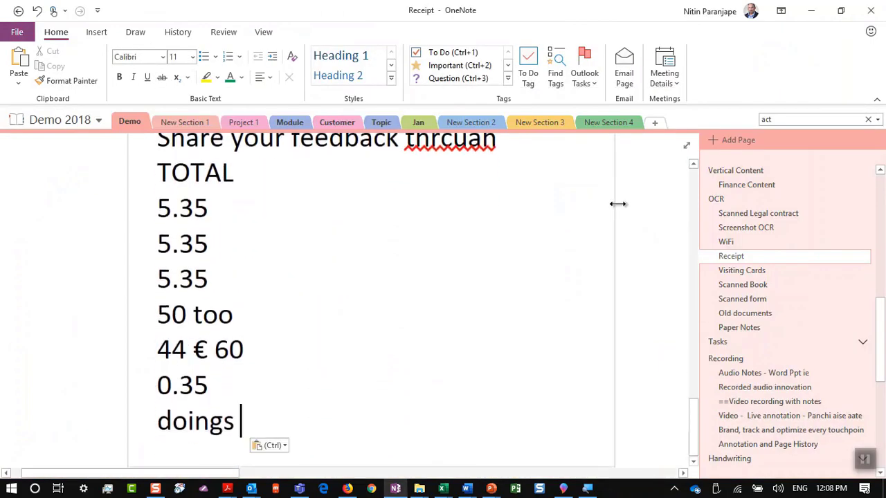
scroll(733, 270, "down", 3)
scroll(739, 285, "down", 2)
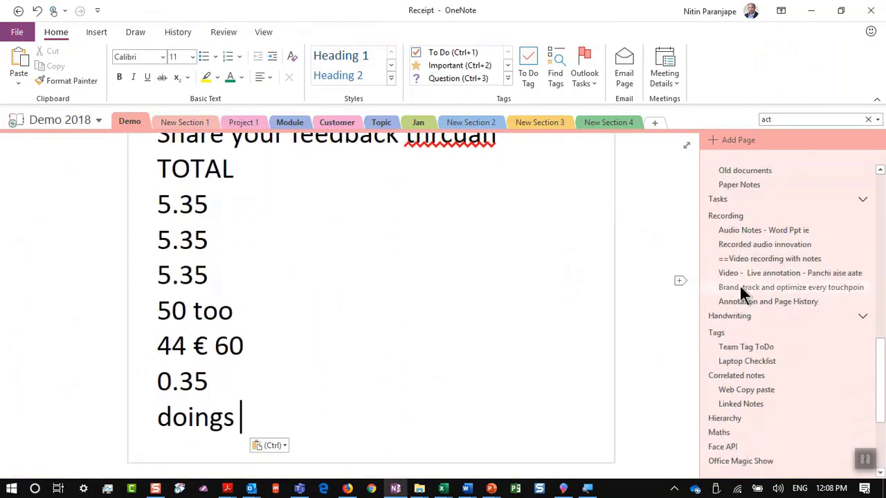
scroll(739, 285, "down", 4)
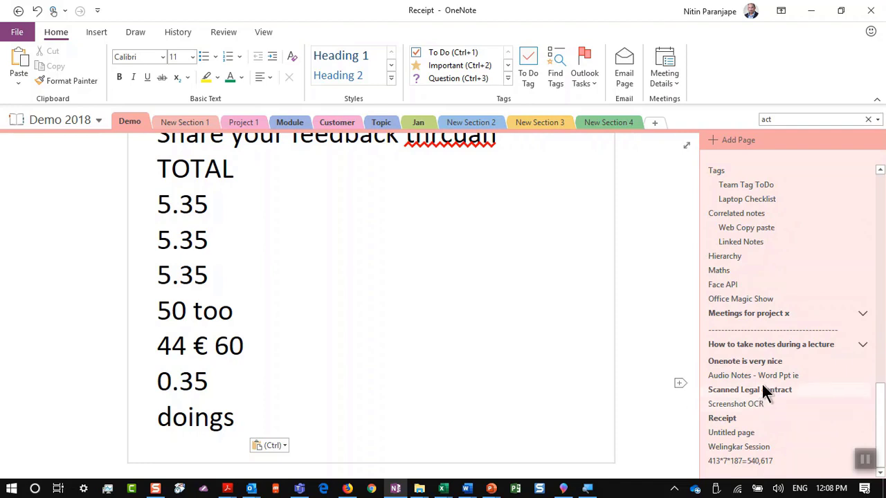
left_click(761, 361)
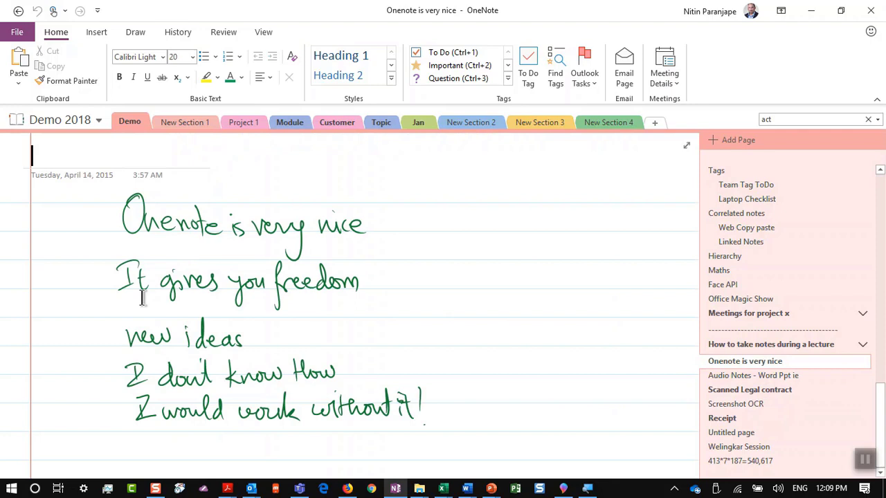
Handwrite 'like this' in red ink on the page, then undo the strokes
mouse_move(488, 175)
left_mouse_down()
mouse_move(485, 266)
mouse_move(516, 228)
left_mouse_up()
left_click(521, 181)
left_click_drag(569, 161, 573, 274)
left_click(626, 241)
mouse_move(623, 225)
left_mouse_down()
mouse_move(602, 273)
mouse_move(633, 280)
left_mouse_up()
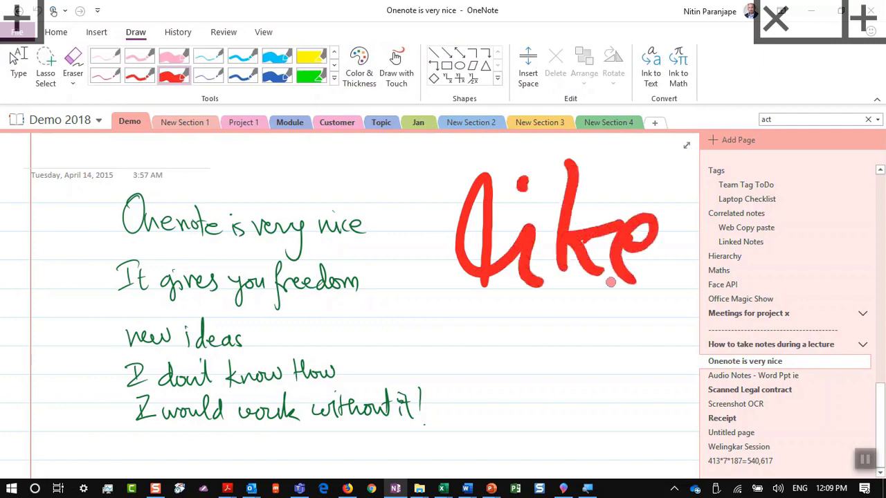
left_click_drag(479, 311, 472, 408)
mouse_move(433, 377)
left_mouse_down()
mouse_move(546, 305)
mouse_move(564, 400)
left_mouse_up()
left_click_drag(581, 346, 602, 398)
left_click(588, 329)
left_click_drag(654, 318, 619, 398)
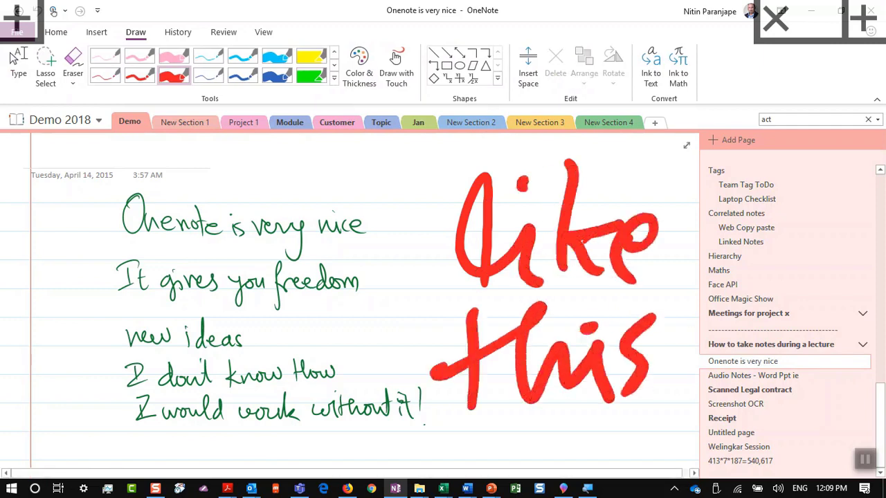
key("ctrl+z")
key("ctrl+z")
key("ctrl+z")
key("ctrl+z")
key("ctrl+z")
key("ctrl+z")
key("ctrl+z")
key("ctrl+z")
key("ctrl+z")
key("ctrl+z")
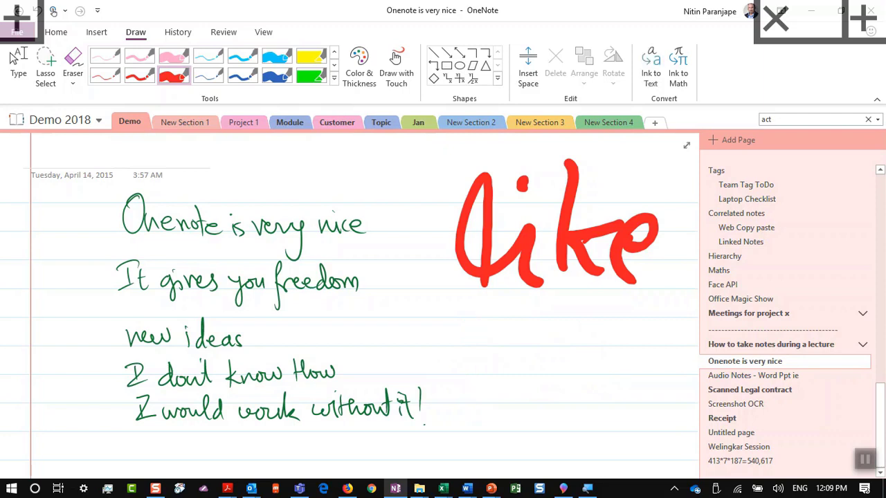
key("ctrl+z")
key("ctrl+z")
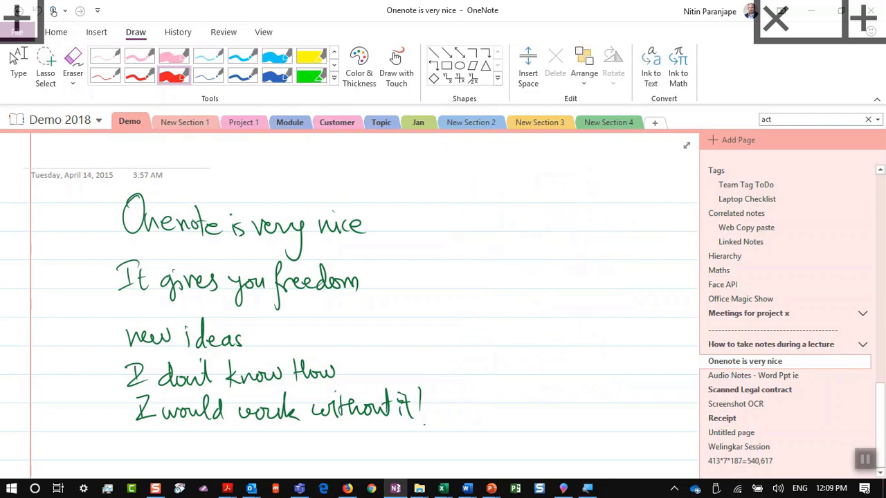
Search the page for 'you', convert the handwritten notes to typed text, and return to PowerPoint
key("ctrl+f")
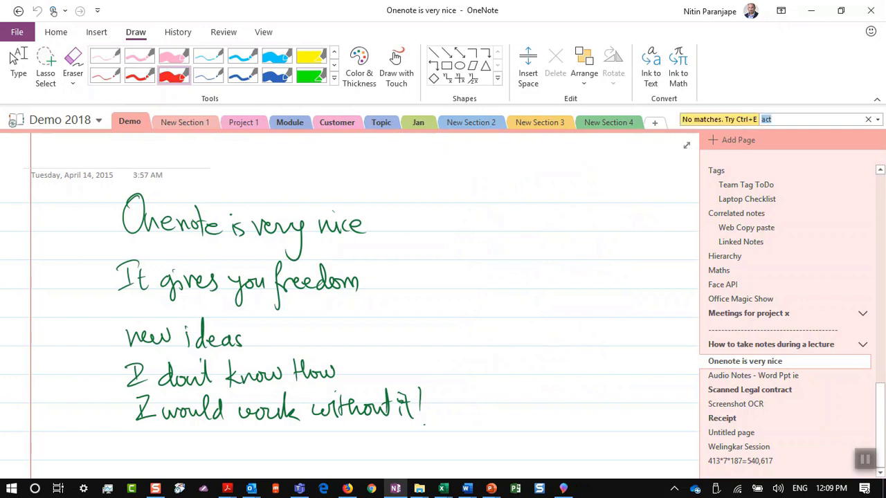
left_click(12, 57)
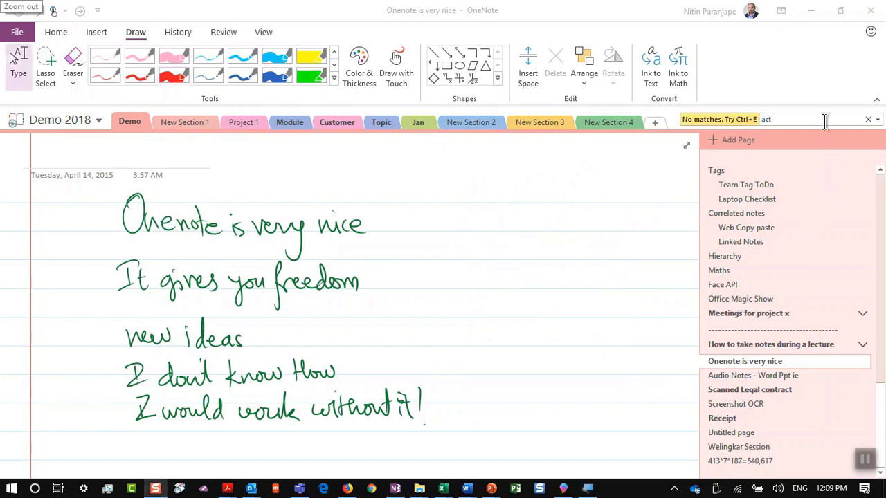
left_click(868, 119)
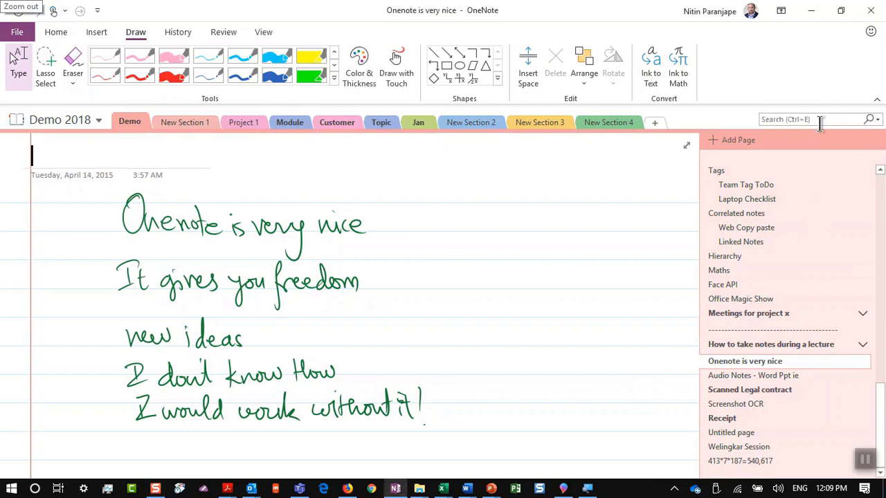
key("ctrl+f")
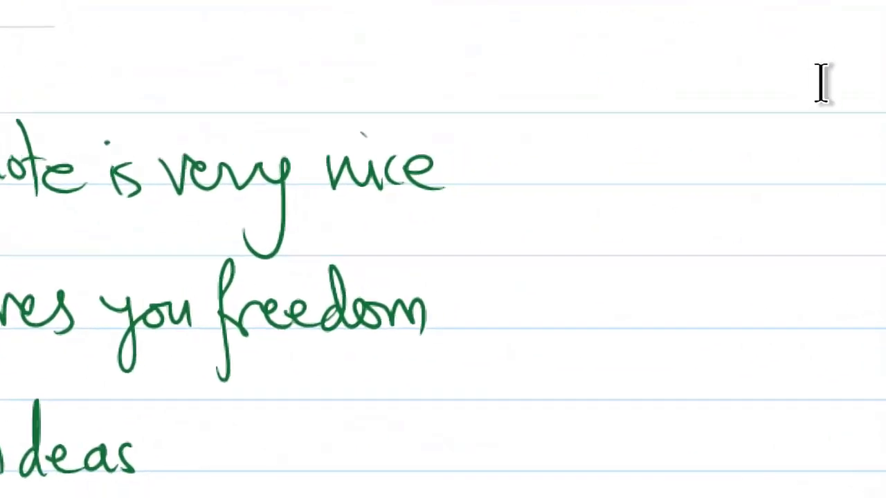
type("you")
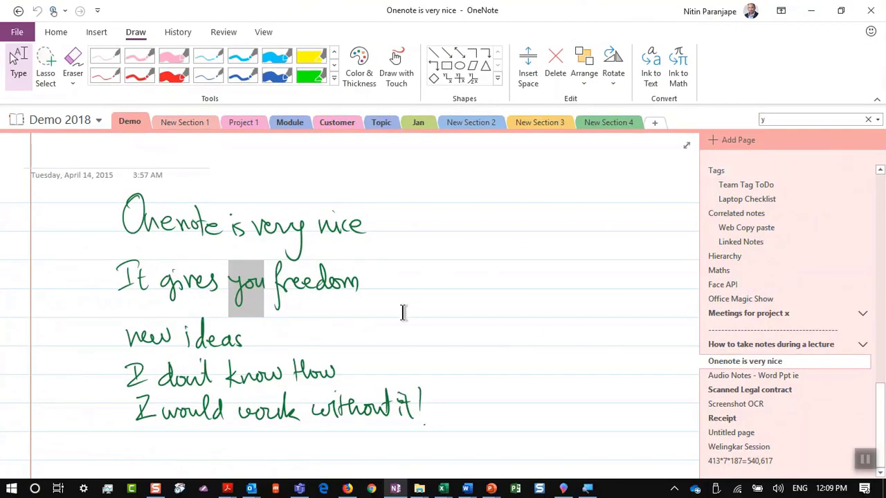
left_click(404, 311)
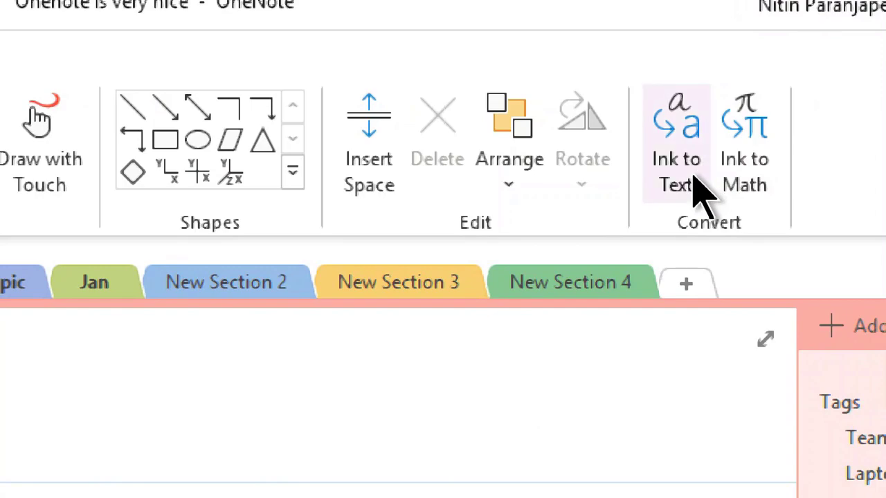
left_click(697, 190)
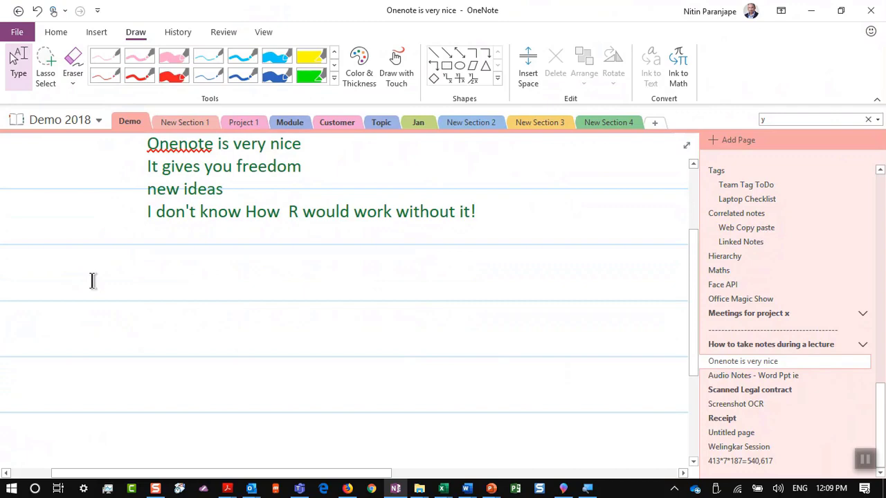
key("alt+Tab")
key("alt+Tab")
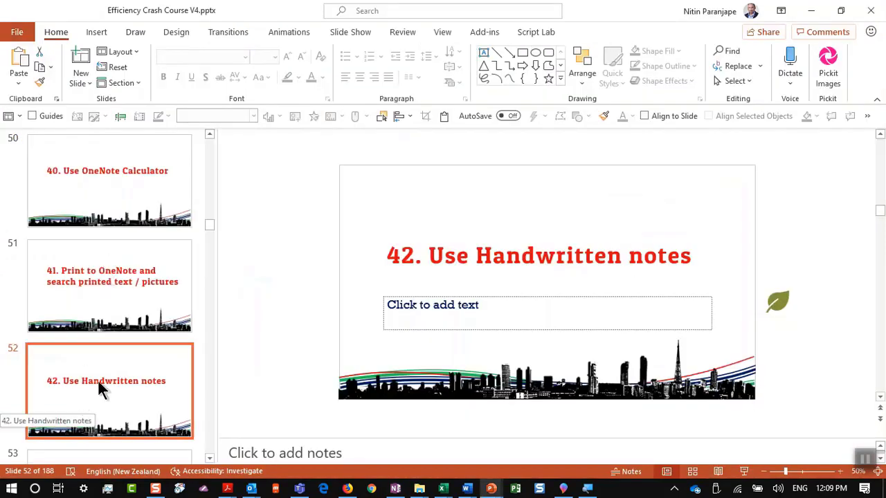
Select slide 53, start the slide show from it, and advance to the next slide
scroll(129, 378, "down", 2)
left_click(131, 386)
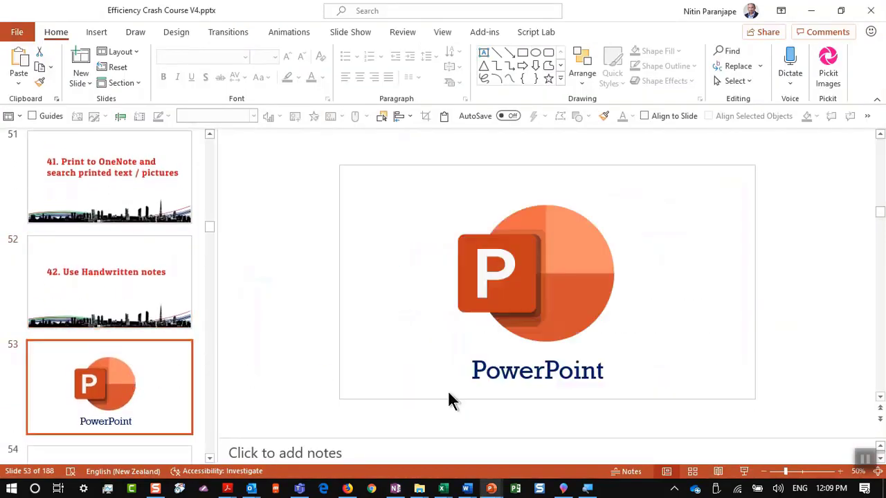
left_click(744, 471)
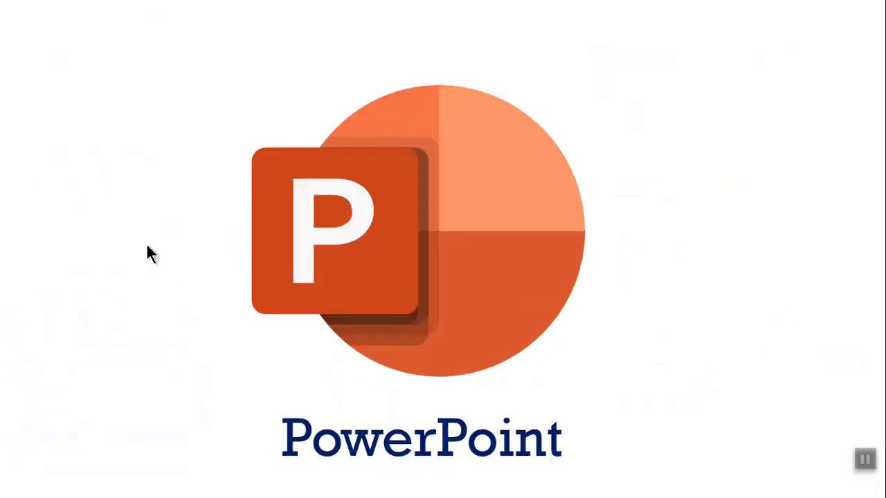
left_click(100, 372)
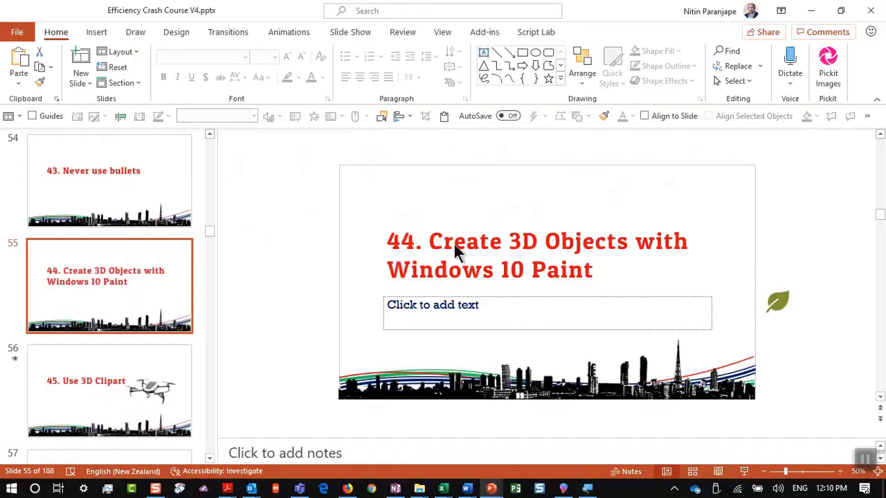
Switch to Slide Sorter view, then briefly run the slide show from the current slide and exit
key("alt+v")
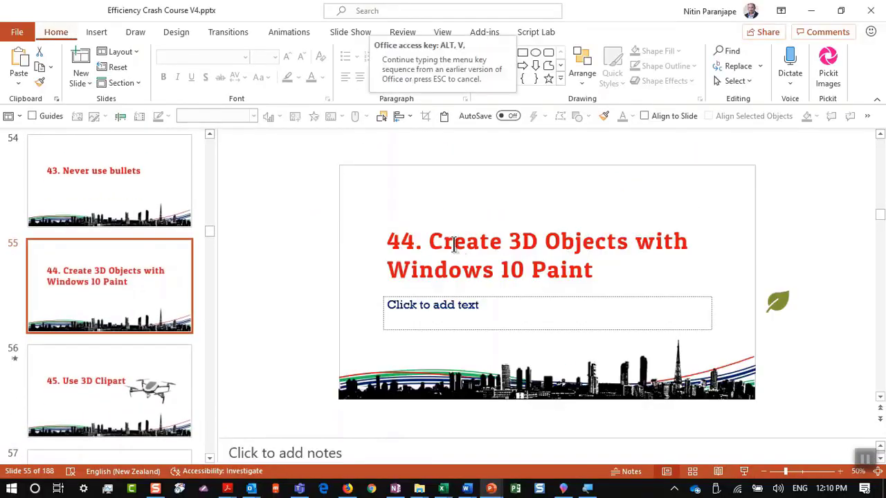
key("d")
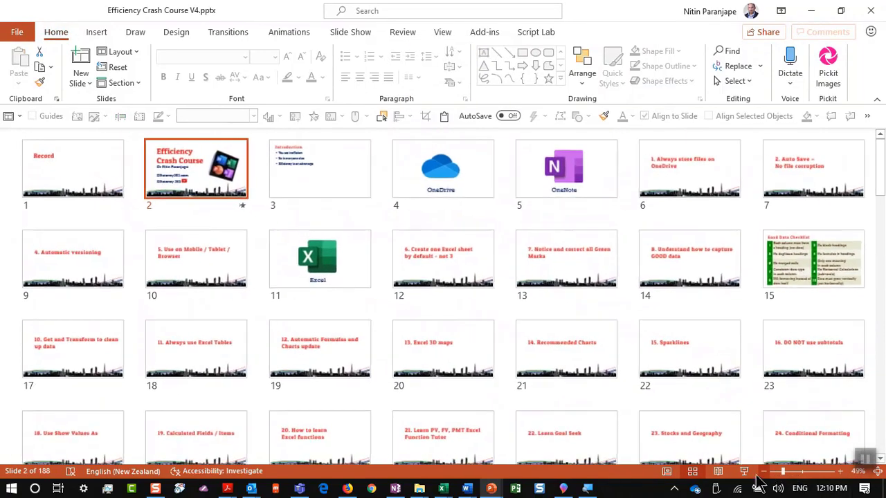
key("shift+F5")
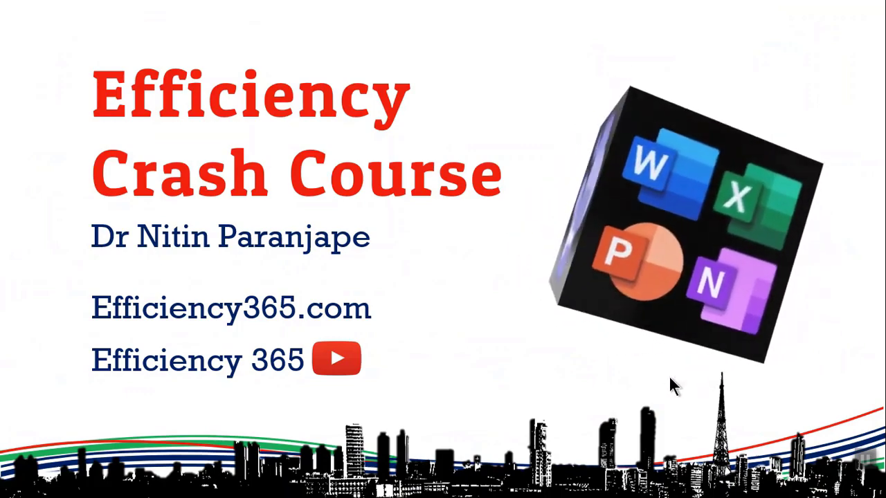
key("Escape")
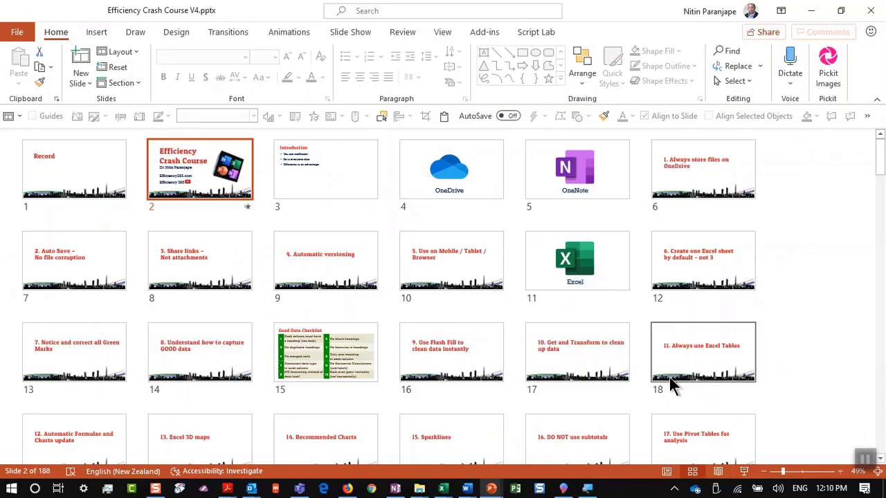
In Slide Sorter, open slide 55 '44. Create 3D Objects with Windows 10 Paint' in Normal view
key("super")
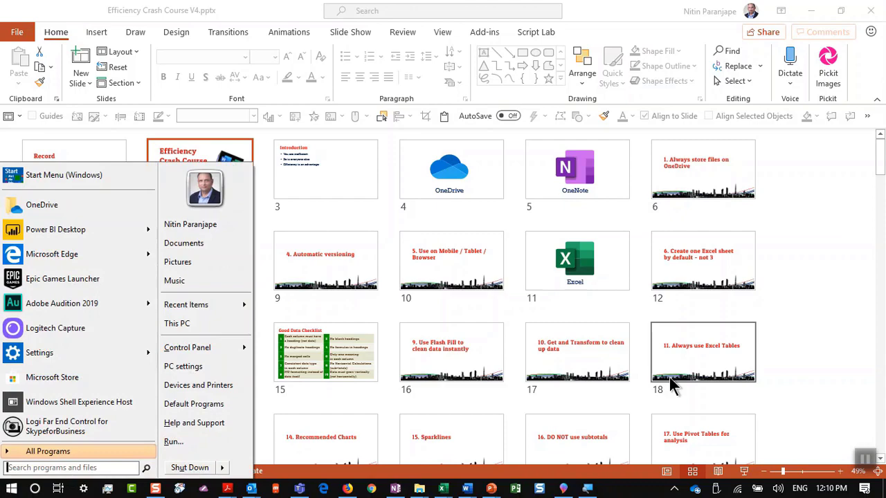
key("Escape")
scroll(591, 346, "down", 5)
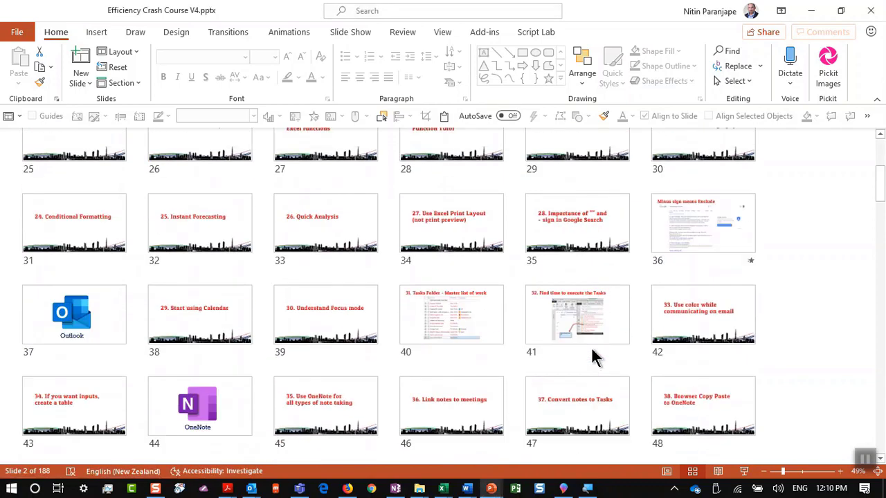
scroll(592, 348, "down", 7)
scroll(592, 348, "up", 5)
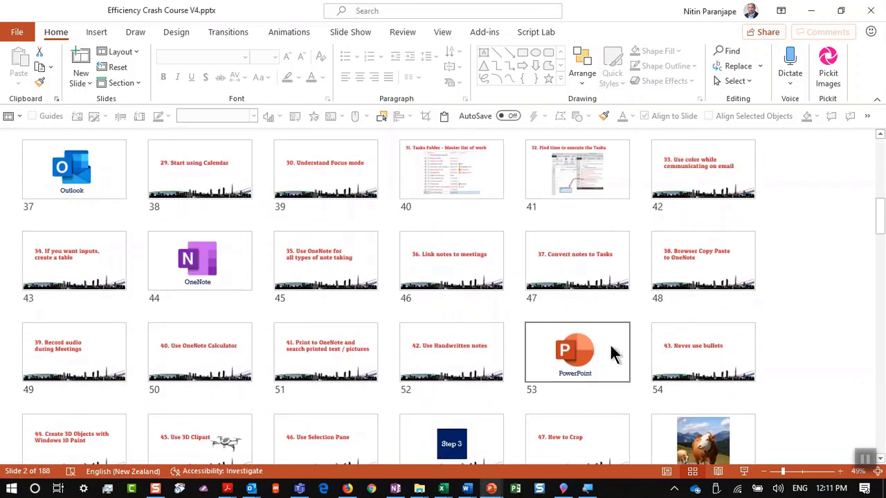
left_click(650, 356)
left_click(116, 429)
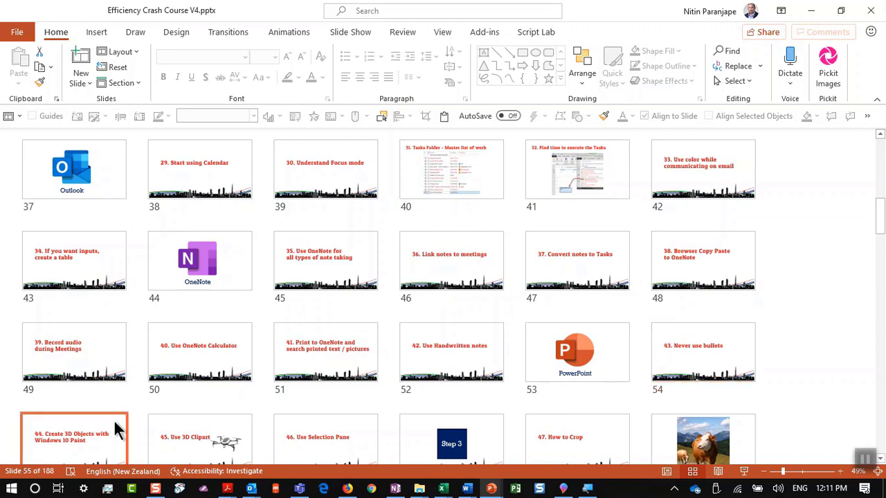
double_click(117, 429)
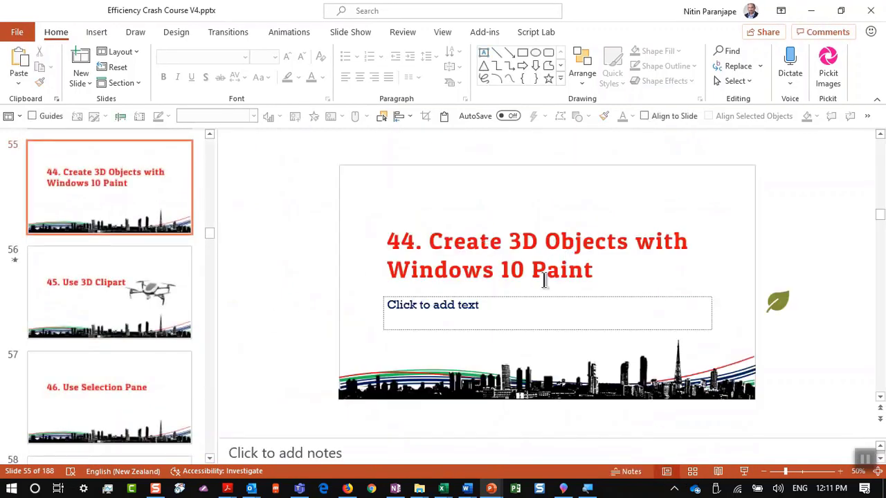
Change the title to end 'Windows 10 3D Paint', then draw a purple stroke on the Paint 3D cube
left_click(531, 276)
type("3")
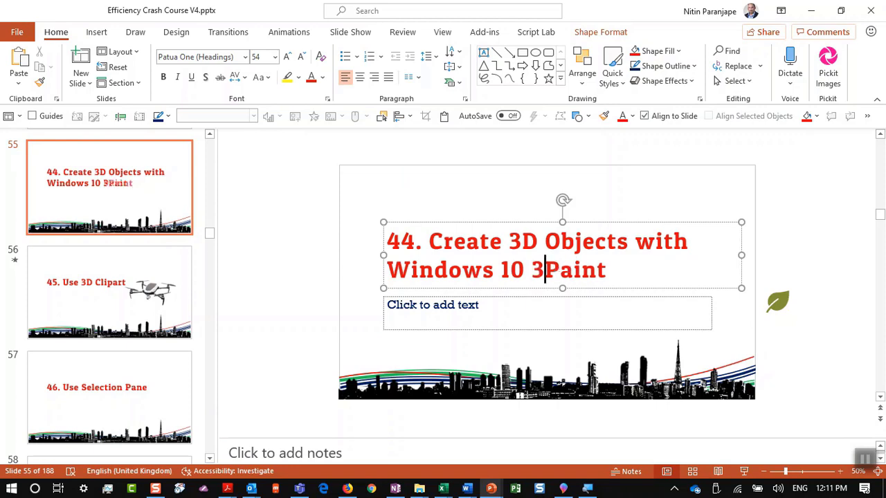
type("D")
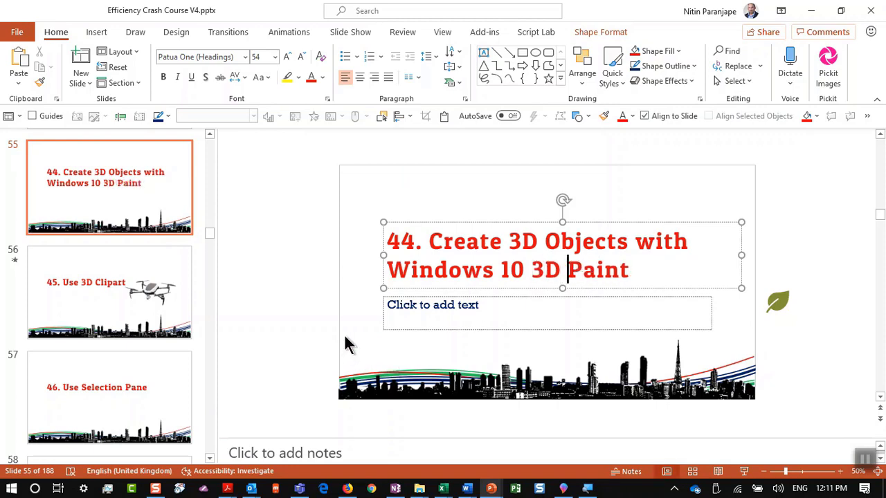
key("super")
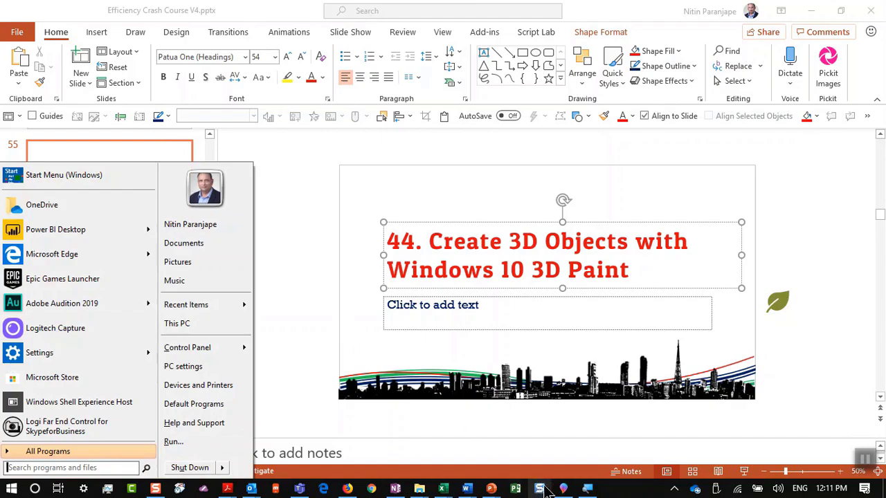
left_click(565, 489)
left_click_drag(333, 184, 247, 261)
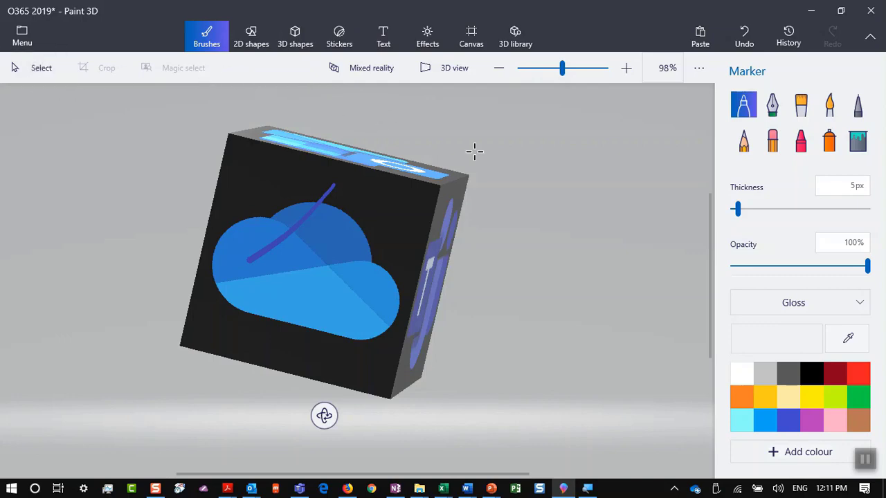
Save the Paint 3D cube project, then select and delete the old cube
key("ctrl+s")
key("ctrl+a")
key("Delete")
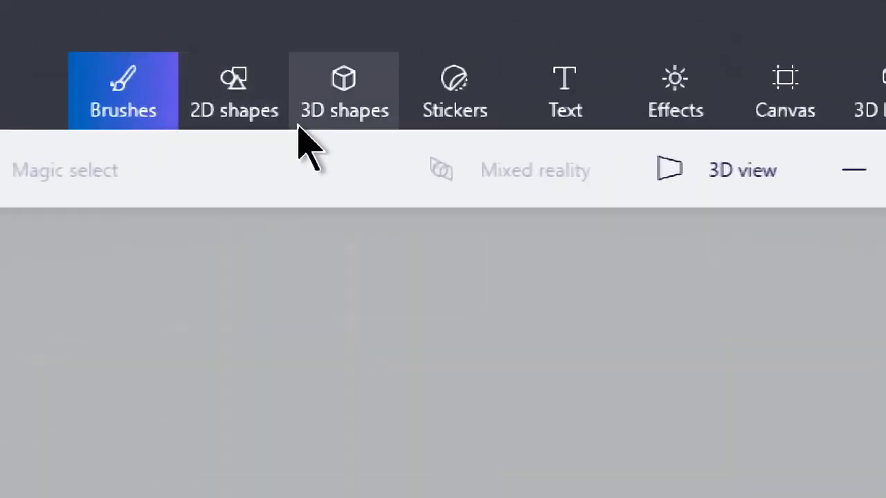
Draw a new blue 3D cube and rotate it to reveal its top face
left_click(283, 41)
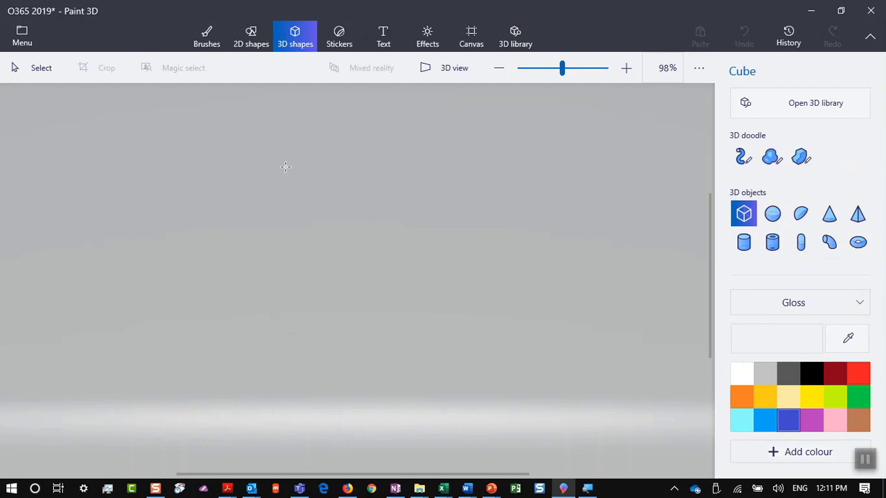
mouse_move(285, 165)
left_mouse_down()
mouse_move(394, 320)
mouse_move(486, 365)
left_mouse_up()
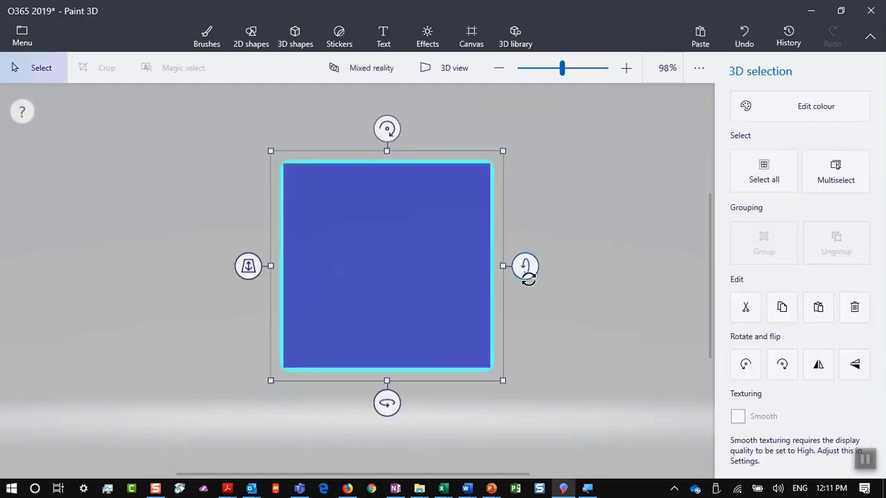
left_click(524, 286)
left_click(487, 273)
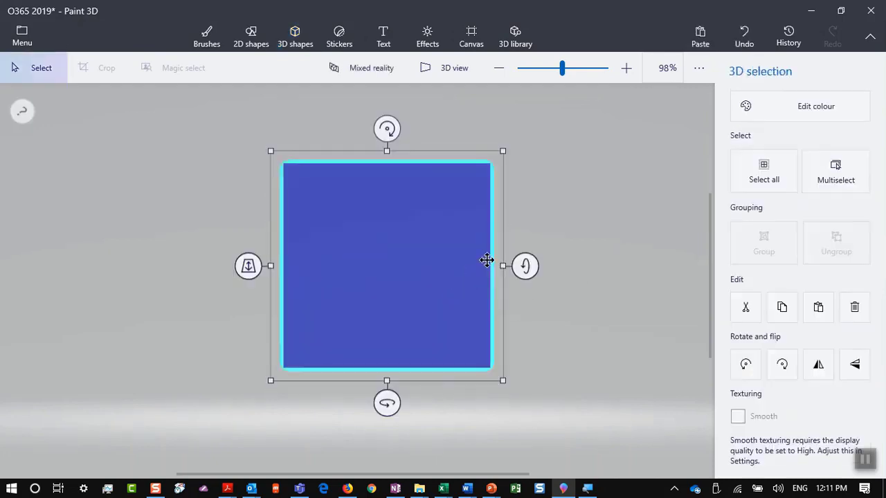
left_click_drag(389, 128, 456, 213)
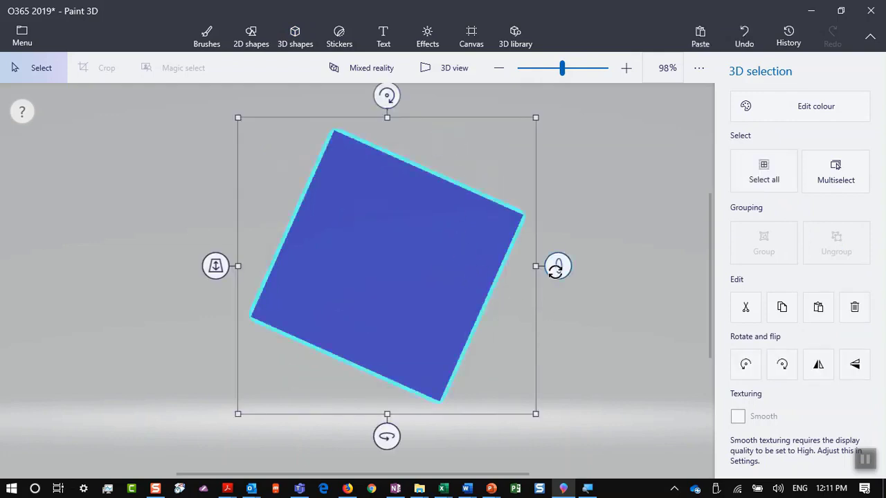
left_click_drag(555, 270, 559, 317)
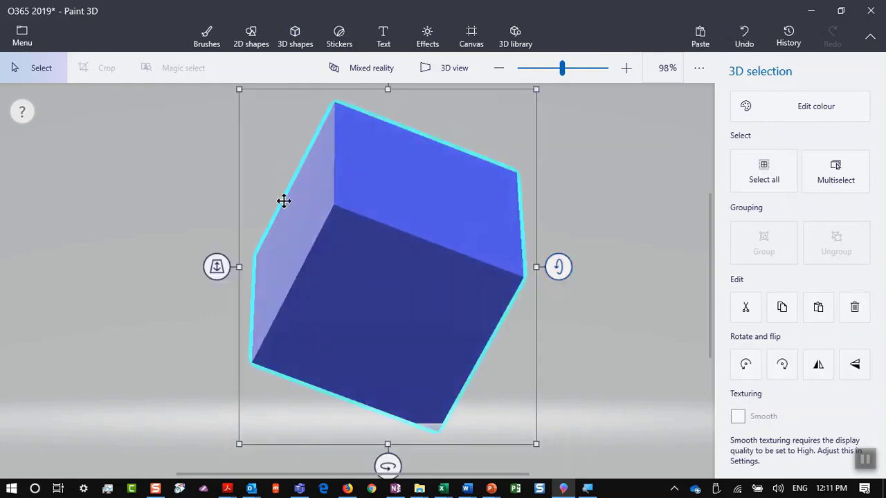
left_click(369, 172)
left_click(15, 44)
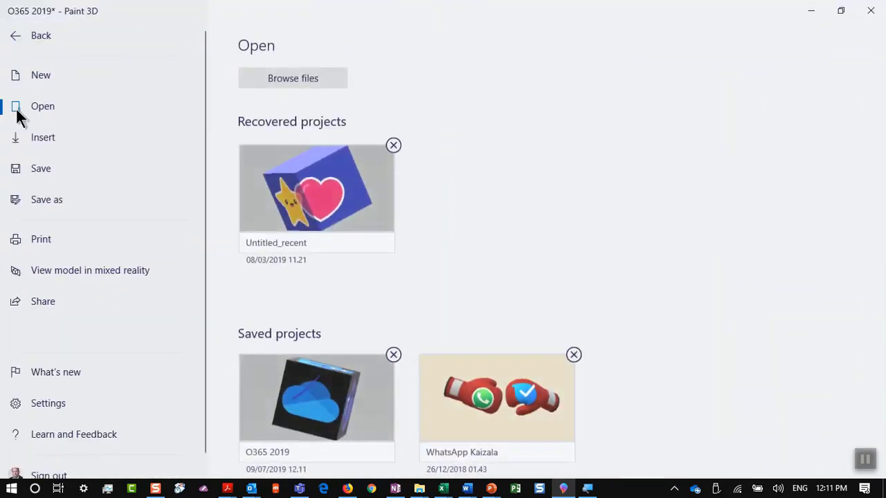
Start saving a copy of the project as a PNG image
left_click(18, 198)
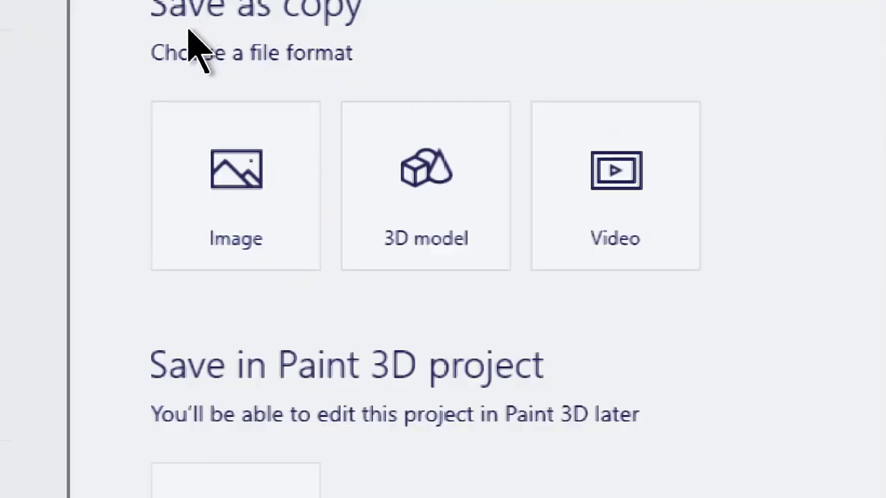
left_click(194, 168)
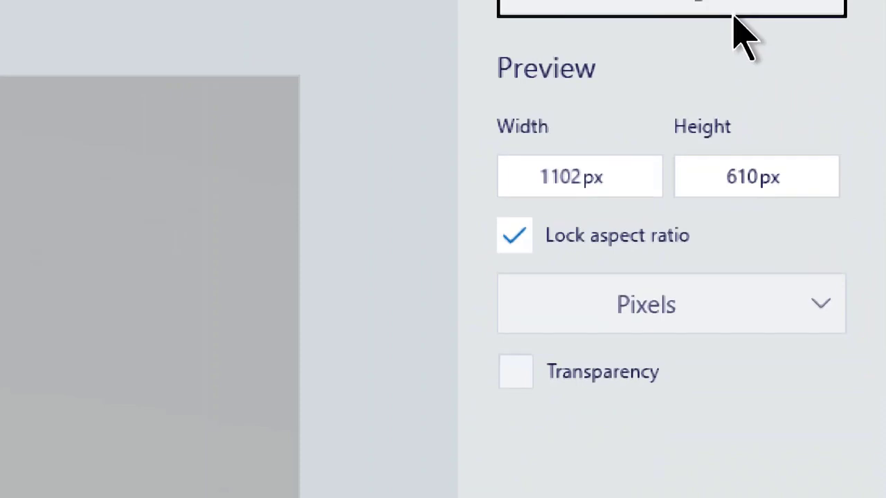
left_click(731, 24)
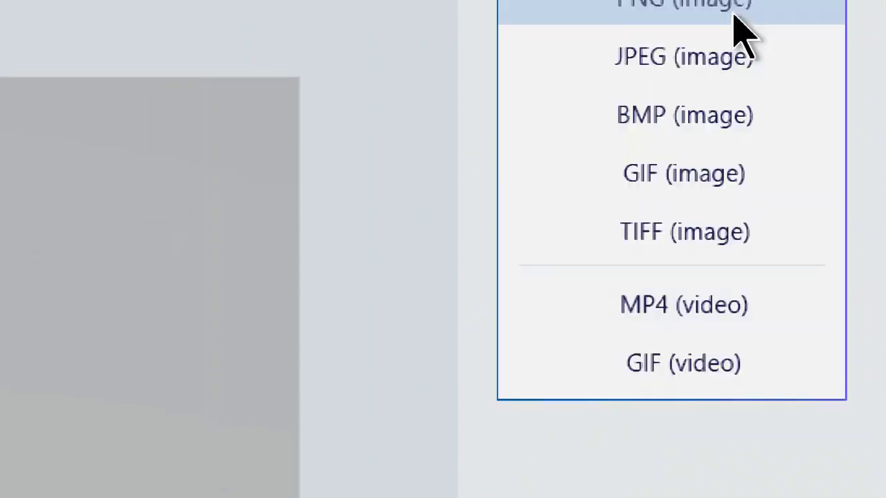
left_click(734, 16)
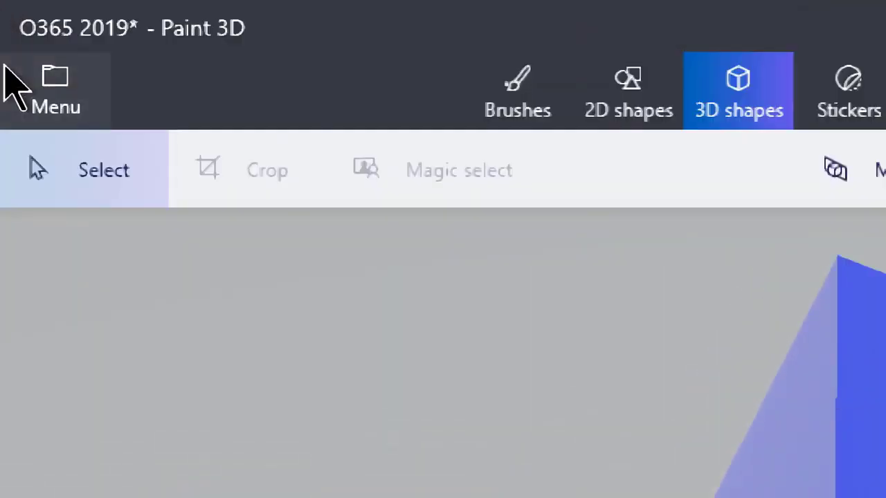
Save a copy instead as the 3D model file O365 2019.glb
left_click(20, 83)
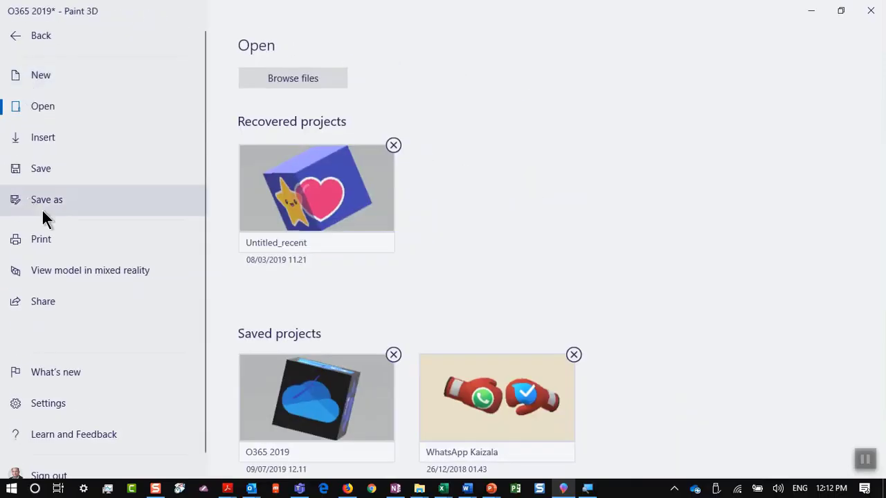
left_click(115, 494)
left_click(361, 111)
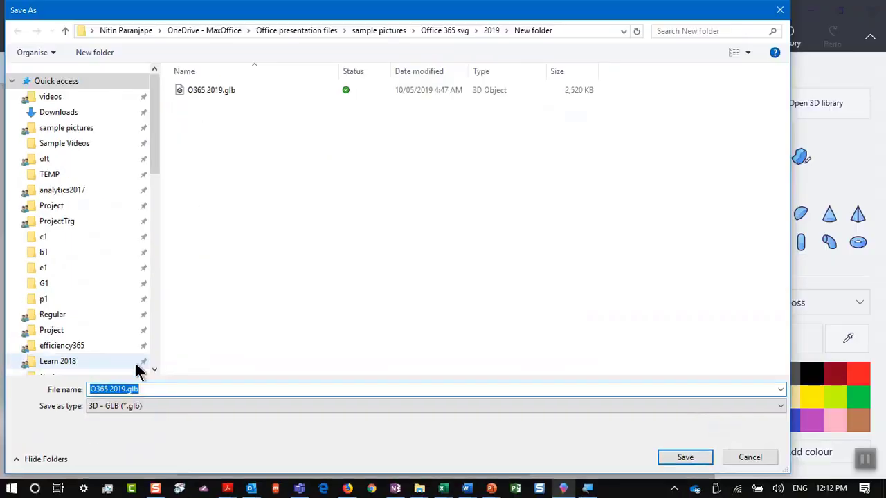
key("Return")
key("alt+Tab")
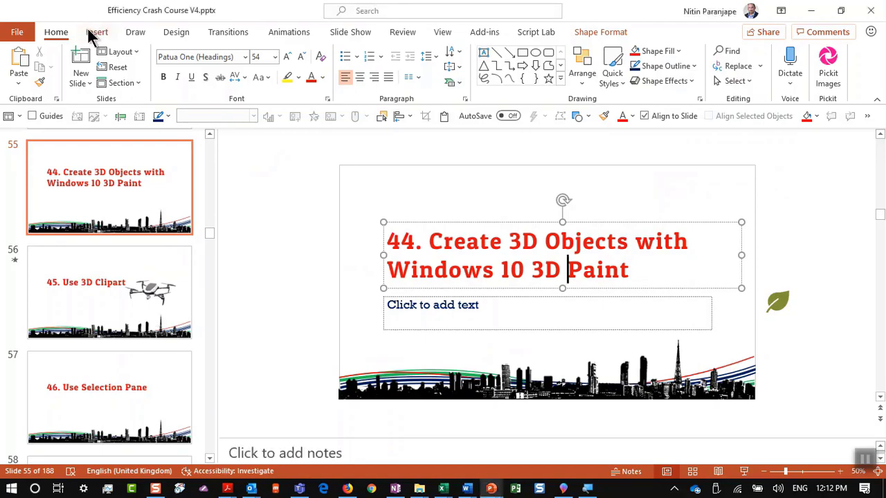
Back in PowerPoint, look at the Insert tab's 3D Models options, then dismiss them
left_click(93, 33)
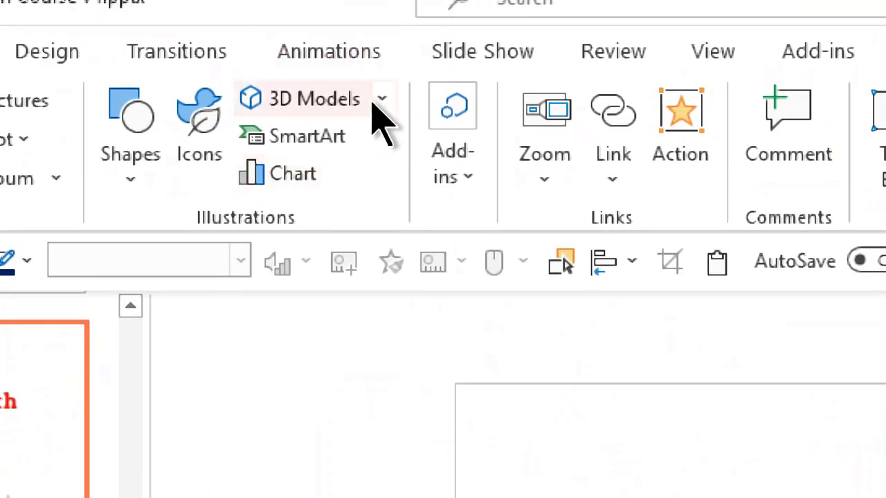
left_click(385, 104)
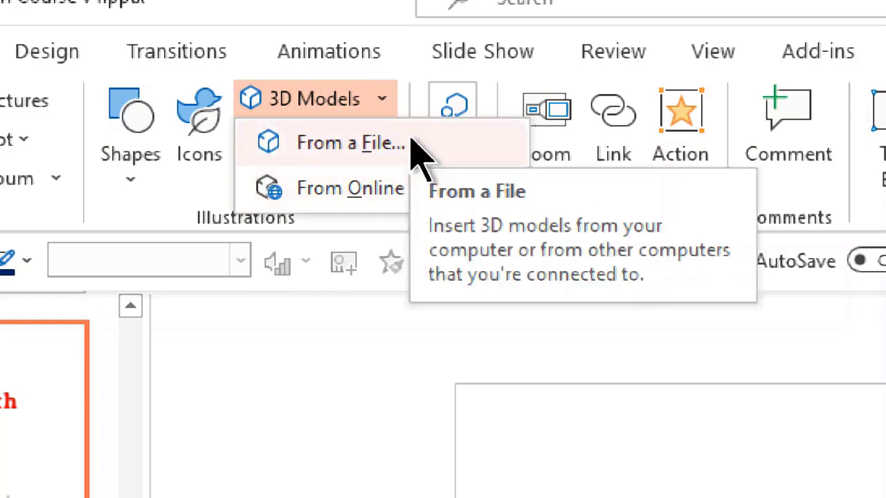
left_click(390, 401)
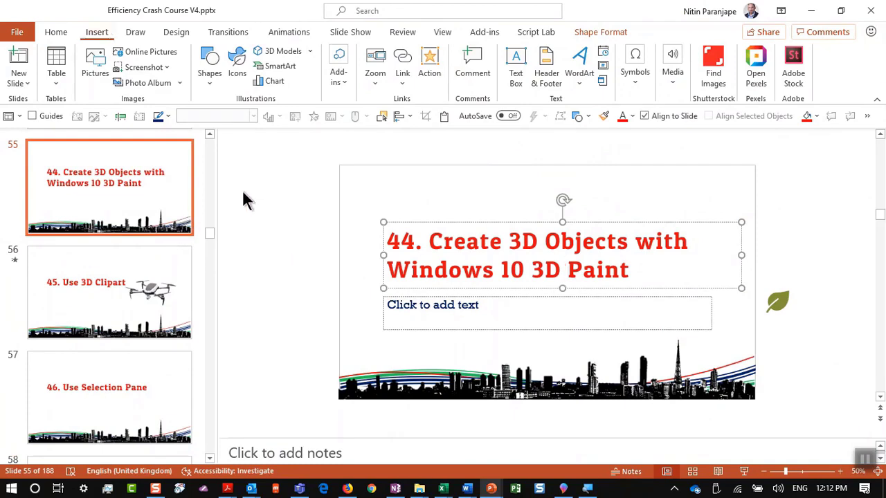
Switch to Slide Sorter view, then double-click a slide to return to Normal view
key("alt+w")
key("i")
scroll(280, 191, "up", 10)
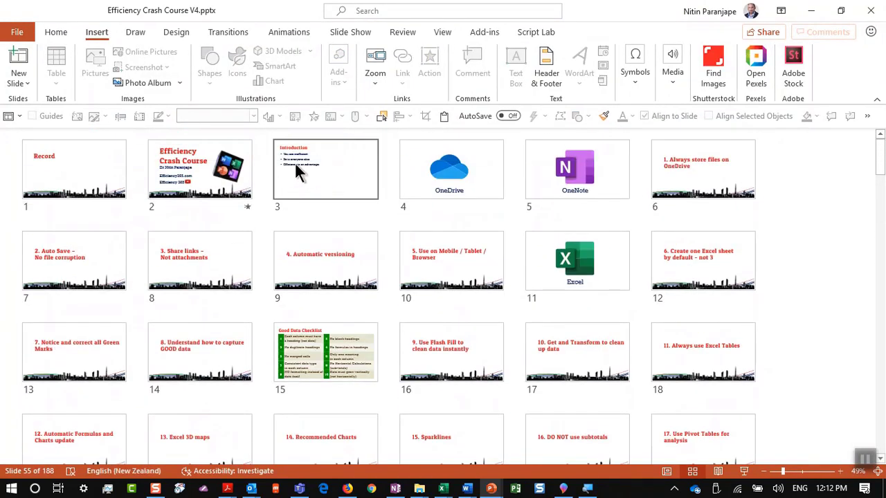
double_click(260, 170)
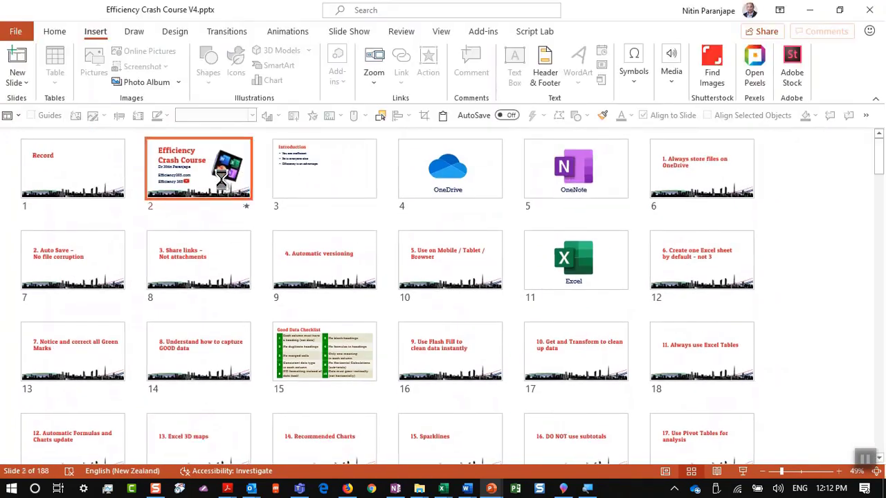
Open the Efficiency Crash Course title slide and tilt the 3D Office cube to a new angle
left_click(17, 288)
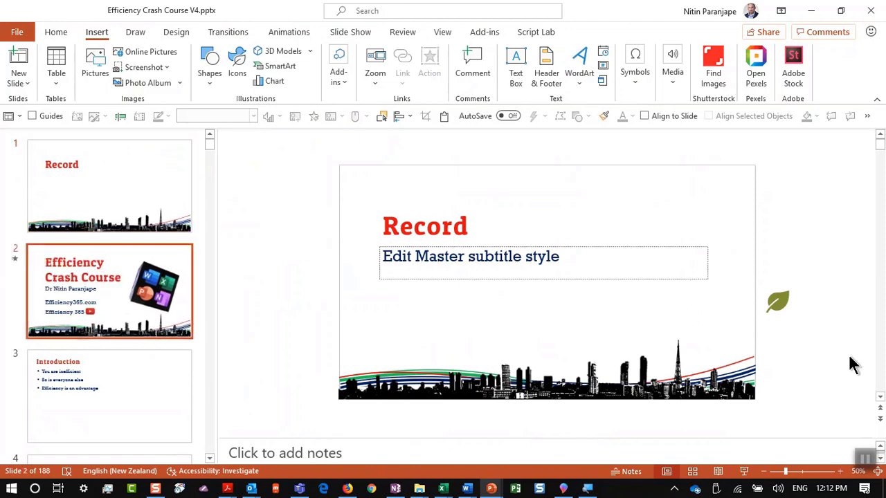
left_click(706, 271)
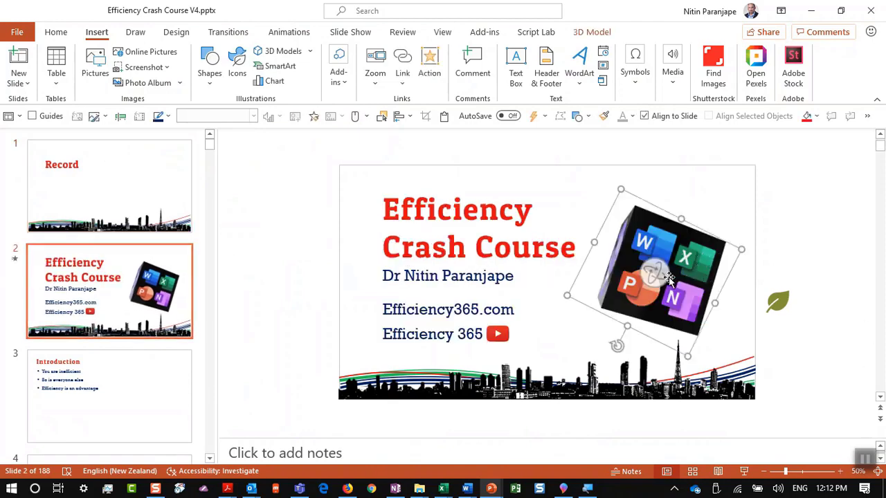
scroll(669, 278, "up", 5)
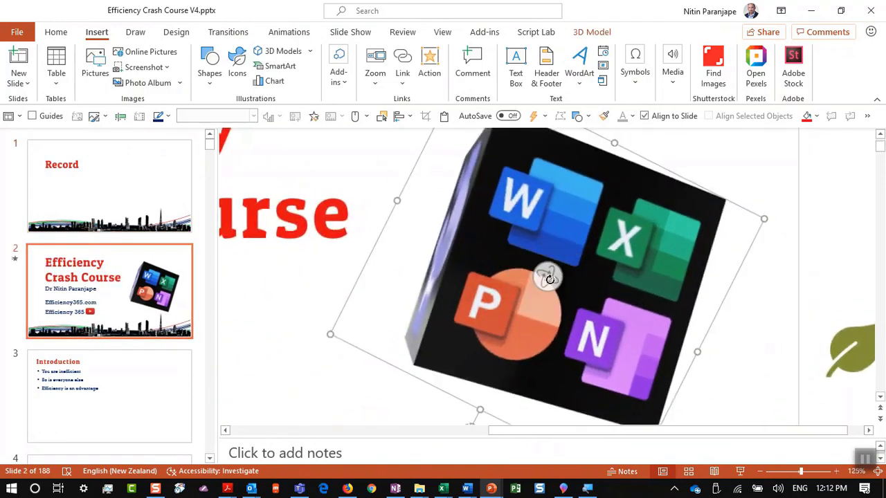
left_click_drag(549, 278, 550, 302)
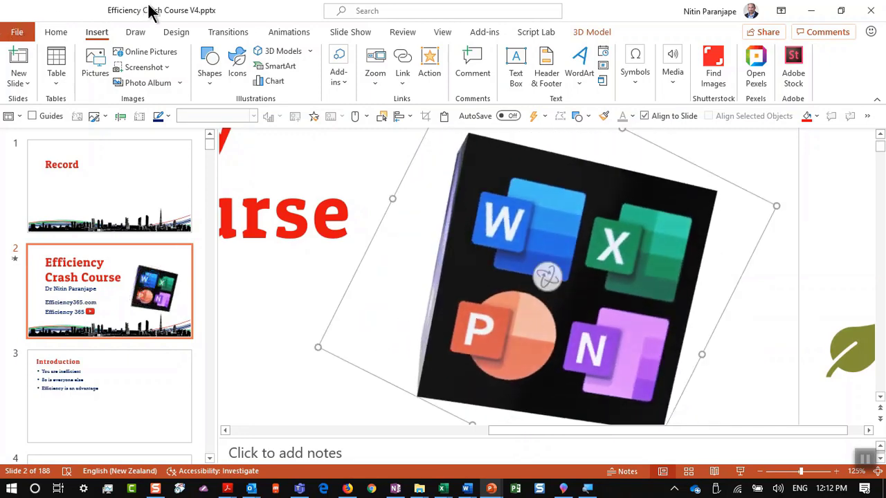
Check the cube's Turntable animation by running the title slide as a slide show
left_click(289, 31)
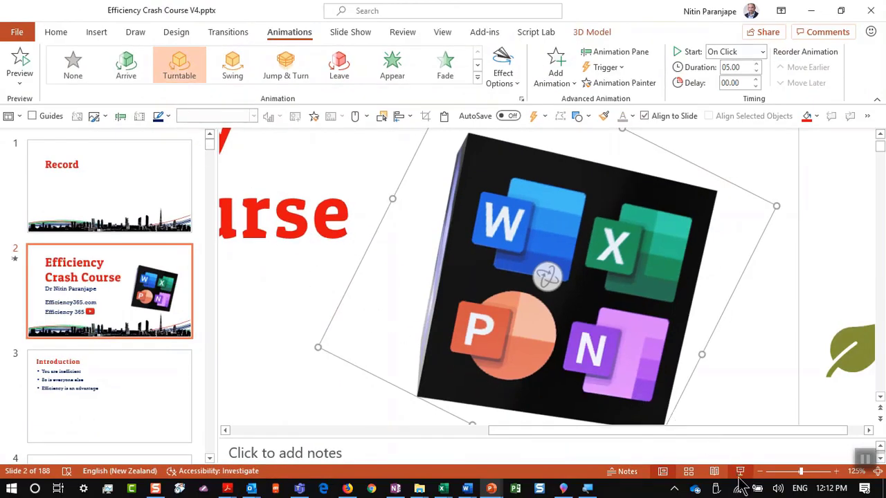
left_click(740, 462)
left_click(740, 471)
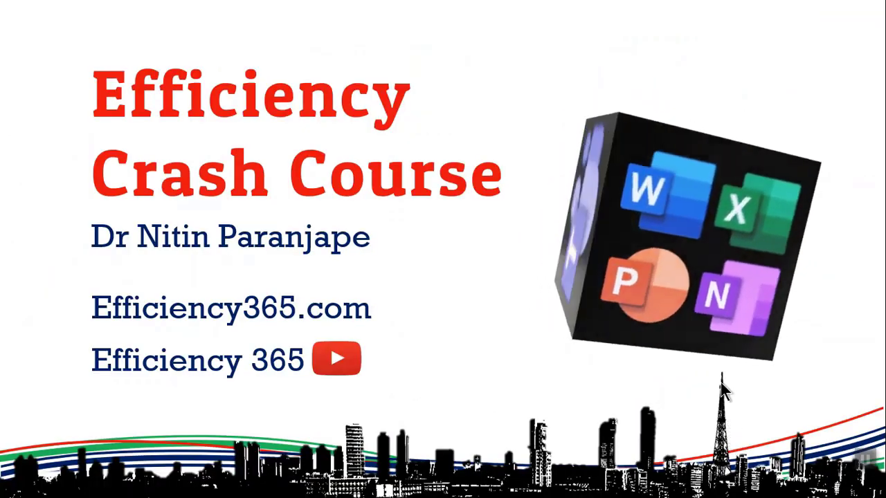
key("Escape")
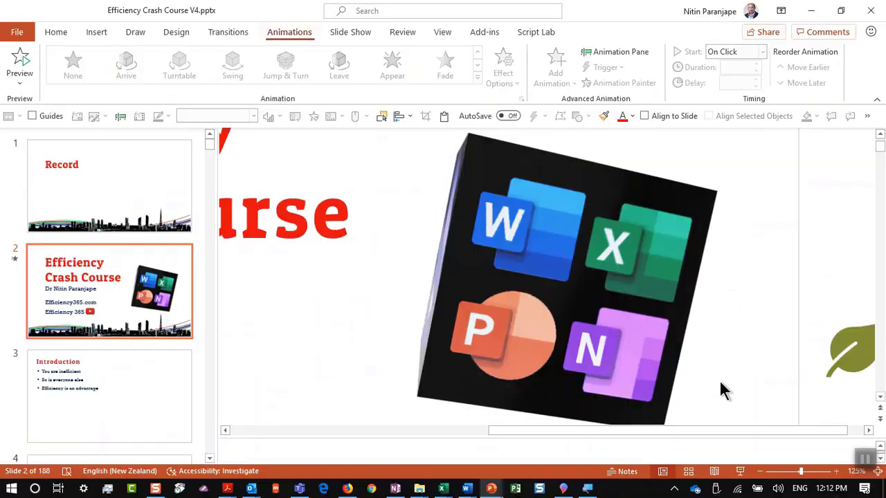
key("alt+v")
In Slide Sorter view, open slide 56 '45. Use 3D Clipart' for editing
key("d")
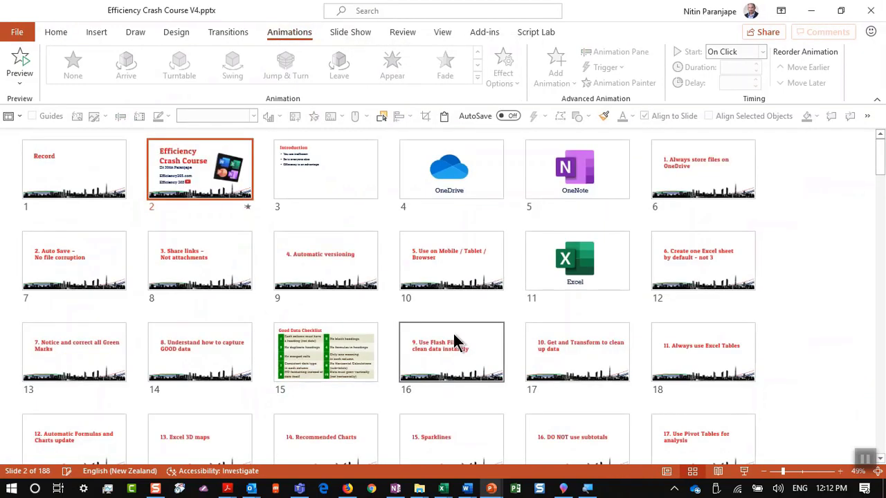
scroll(453, 333, "down", 10)
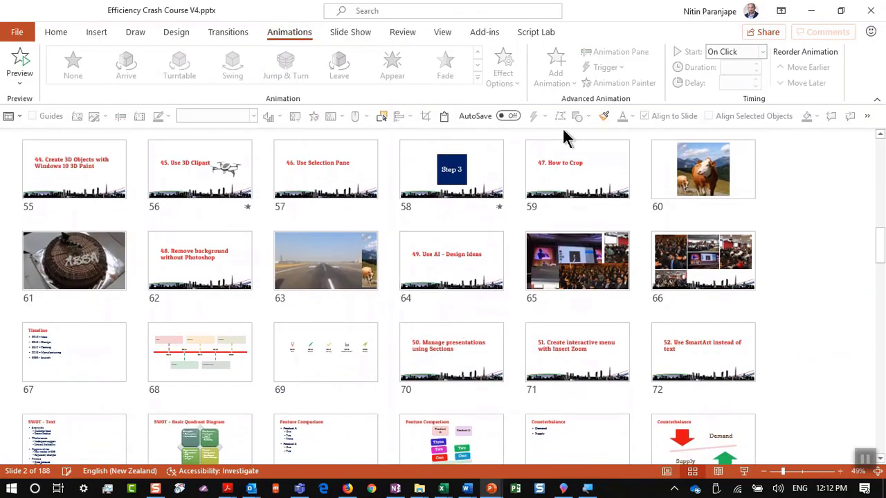
scroll(231, 181, "up", 2)
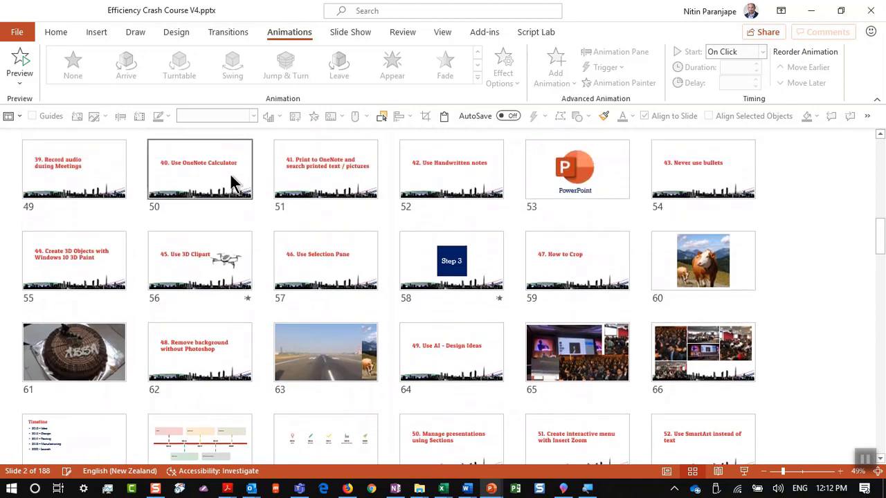
left_click(110, 265)
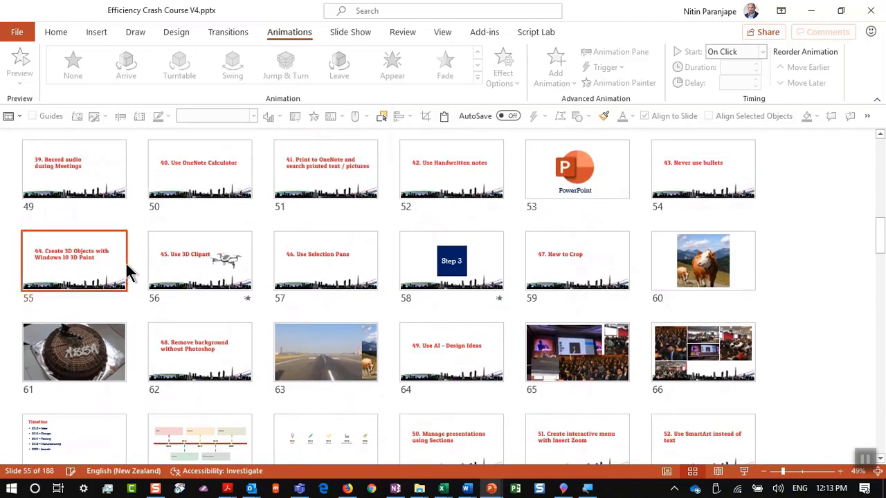
left_click(194, 276)
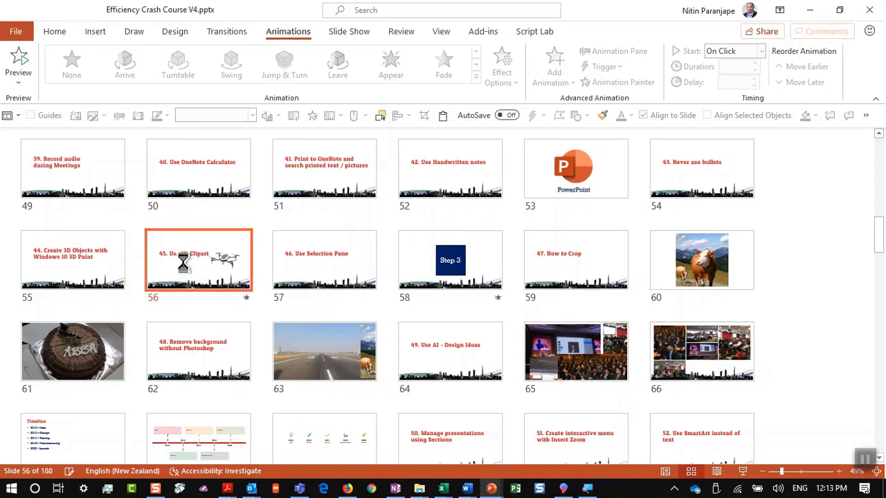
double_click(183, 270)
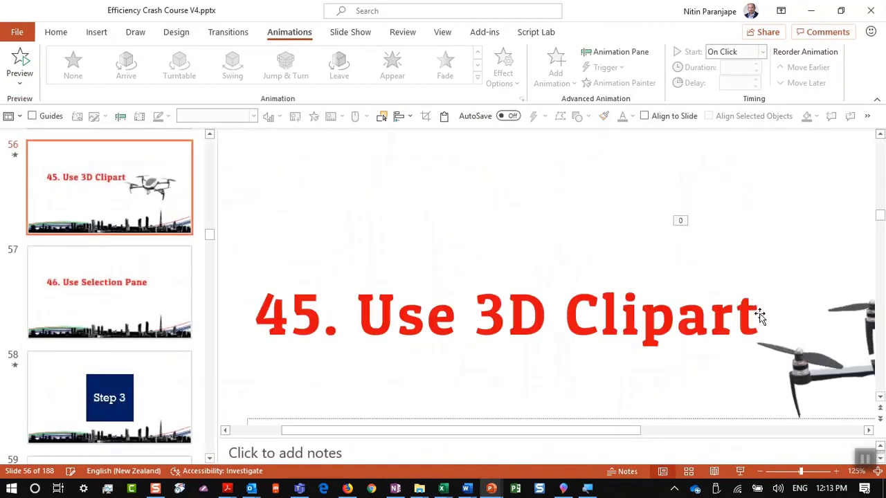
Browse the 3D Models From Online Sources library, then close it
left_click(91, 33)
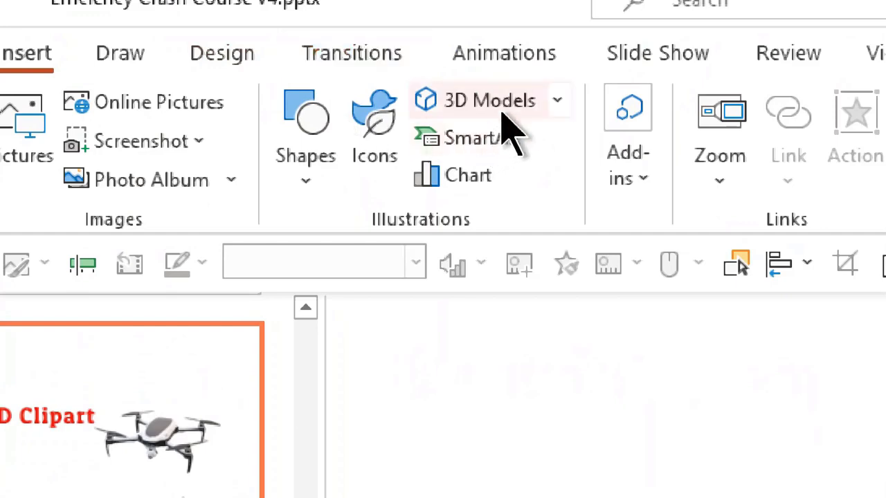
left_click(559, 109)
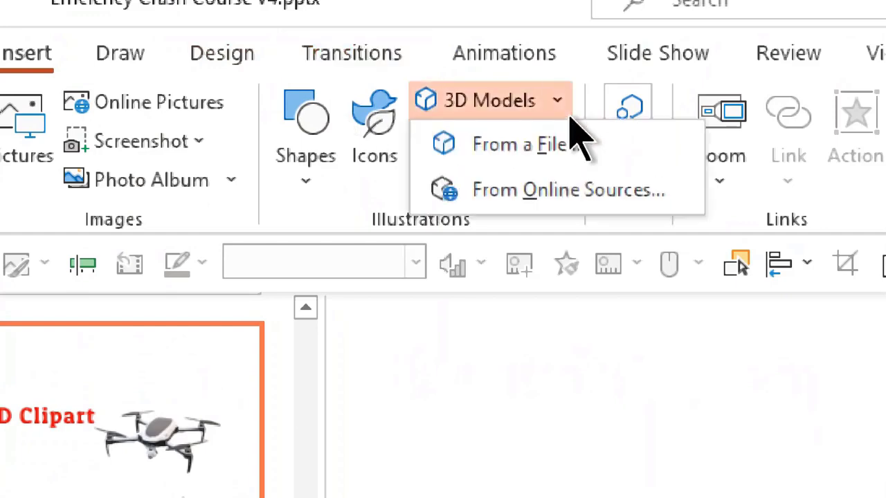
left_click(562, 192)
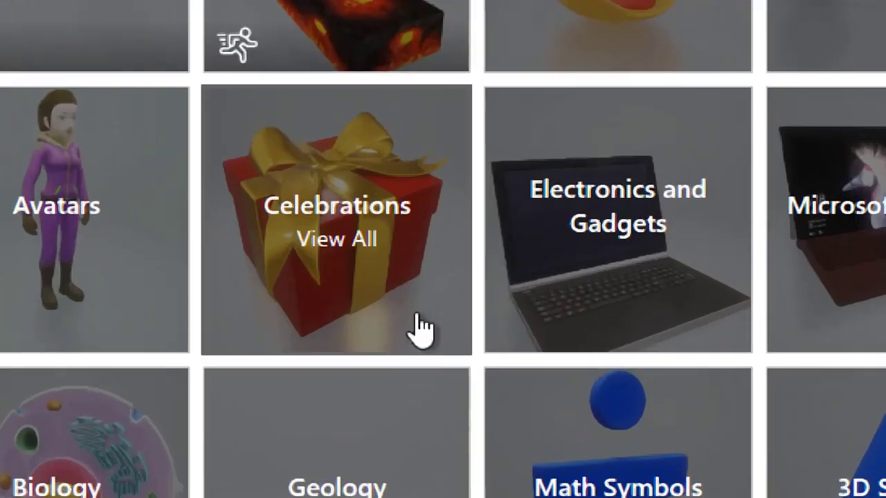
scroll(419, 329, "down", 5)
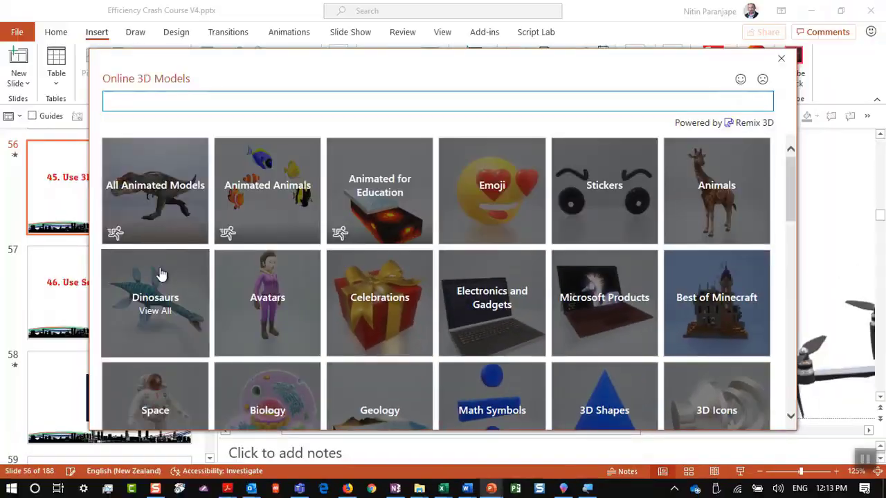
key("Escape")
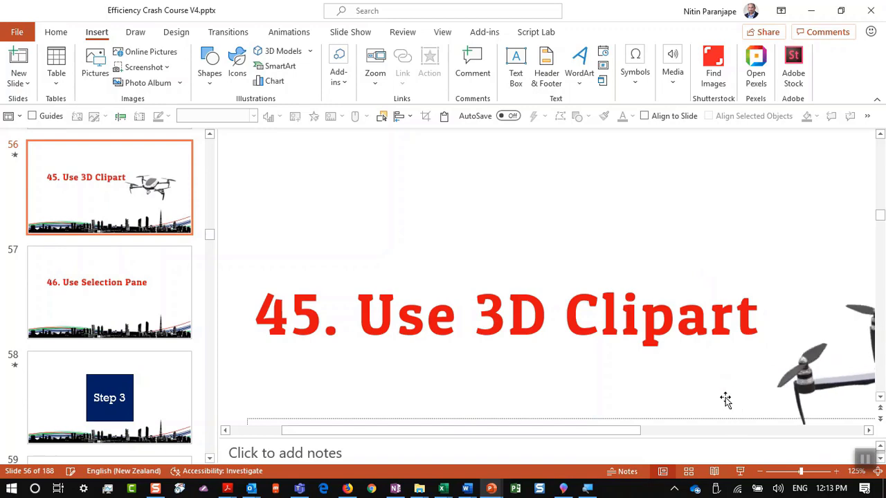
Preview the drone slide as a slide show, then end it
scroll(725, 400, "down", 5, "ctrl")
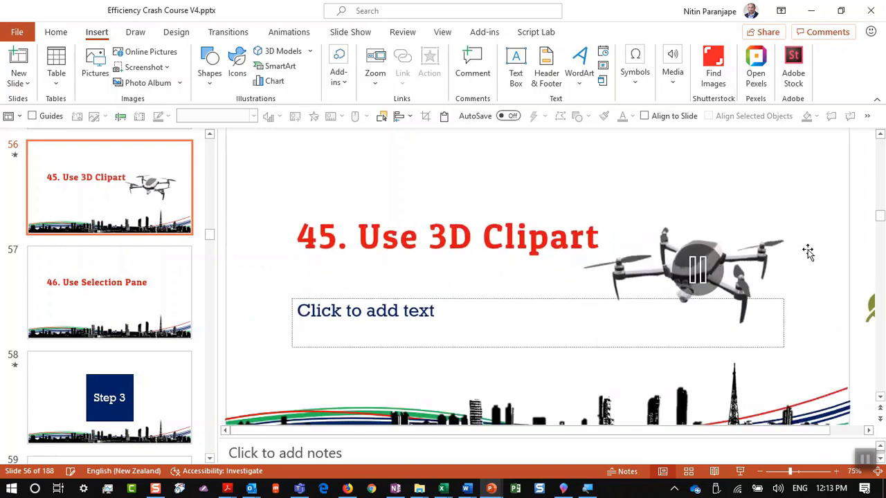
scroll(798, 262, "up", 5, "ctrl")
scroll(793, 273, "up", 1, "ctrl")
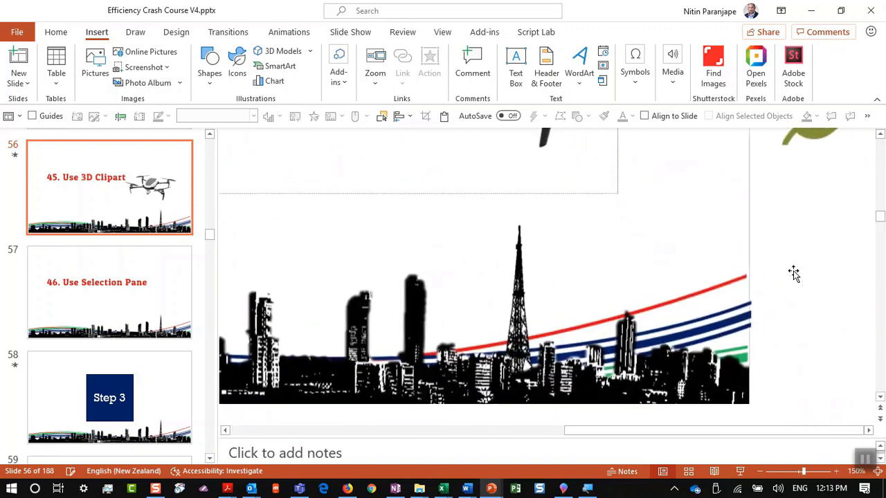
left_click(735, 473)
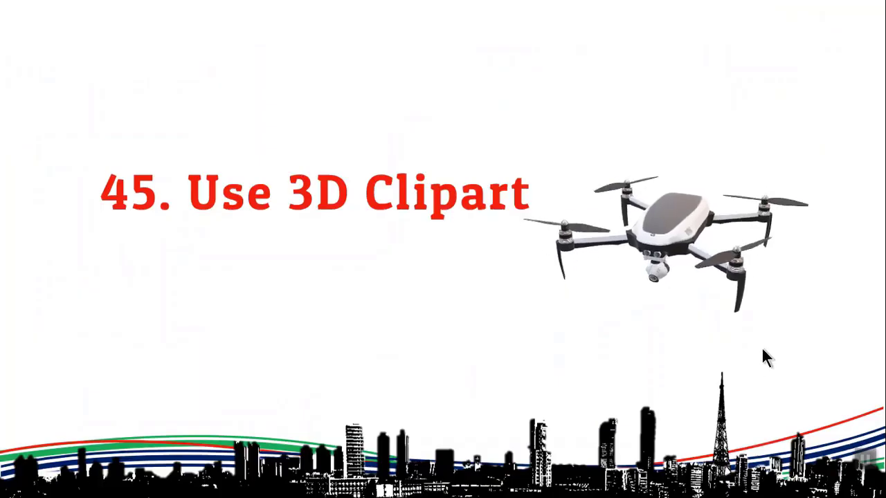
key("Escape")
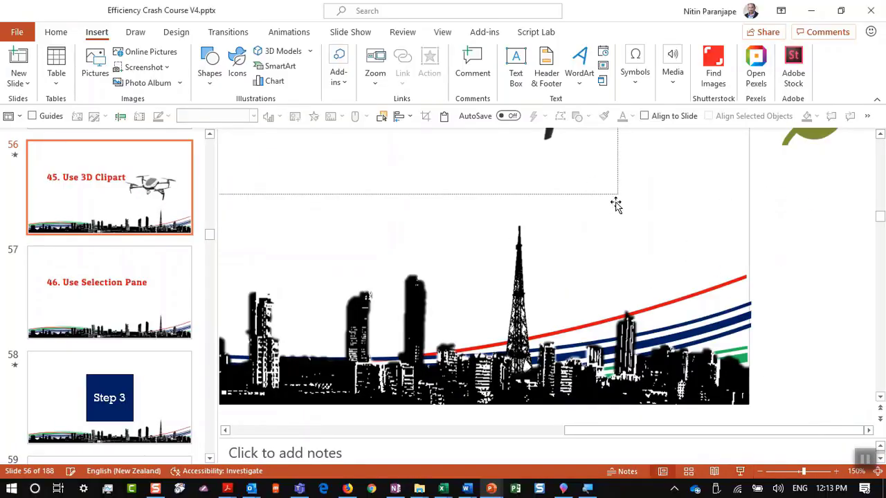
Move the 3D drone model lower and to the right on the slide
left_click(623, 205)
scroll(633, 252, "up", 3)
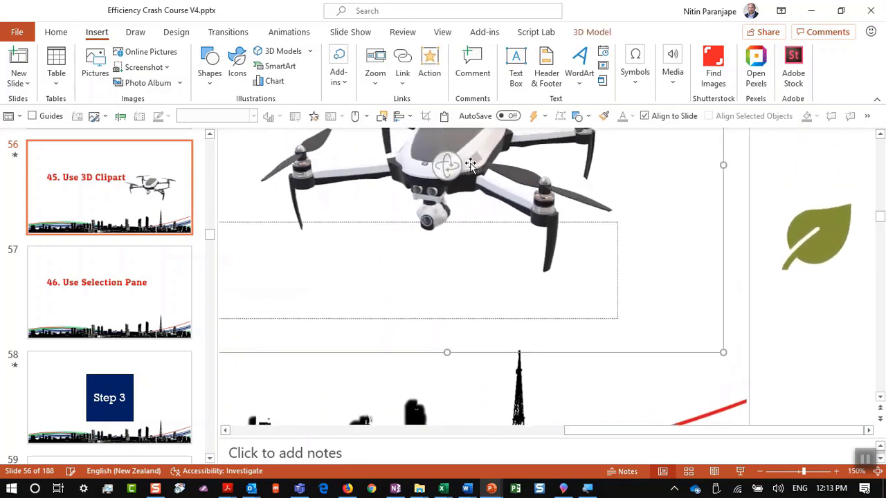
left_click_drag(443, 208, 463, 264)
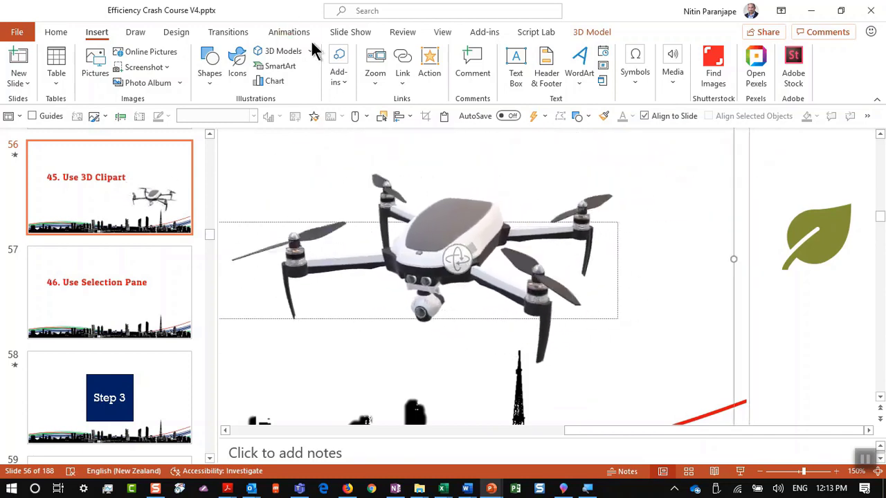
left_click(589, 34)
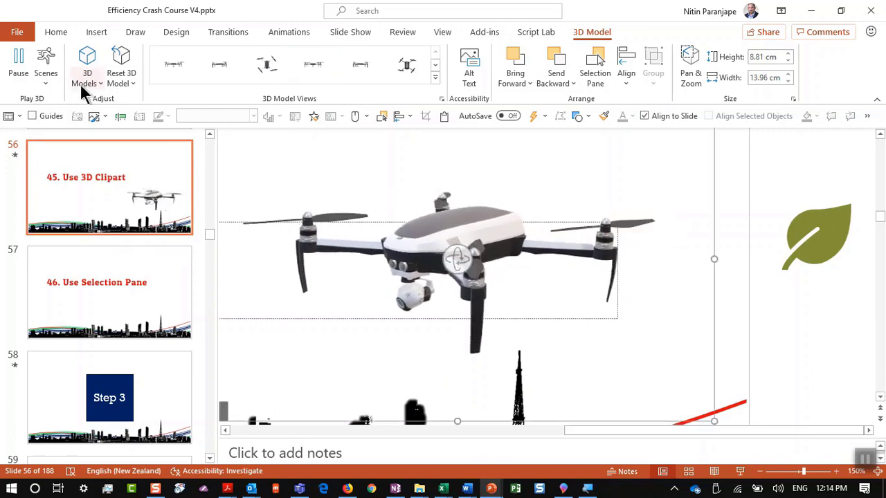
Try the drone's Scene 2 and Scene 3 animations, then present slide 57 '46. Use Selection Pane'
left_click(278, 36)
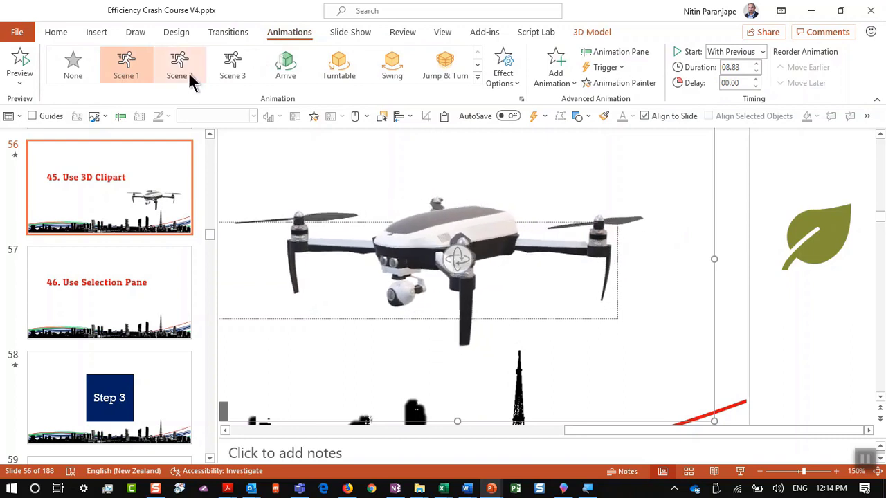
left_click(189, 75)
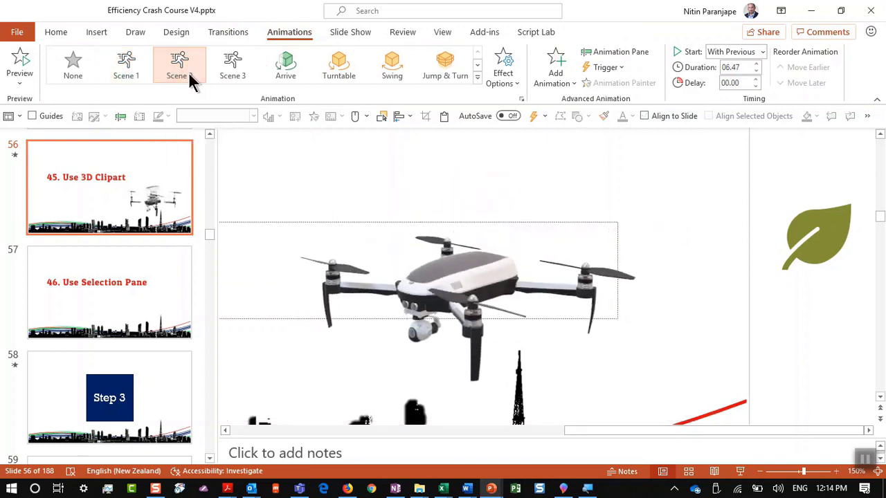
left_click(191, 81)
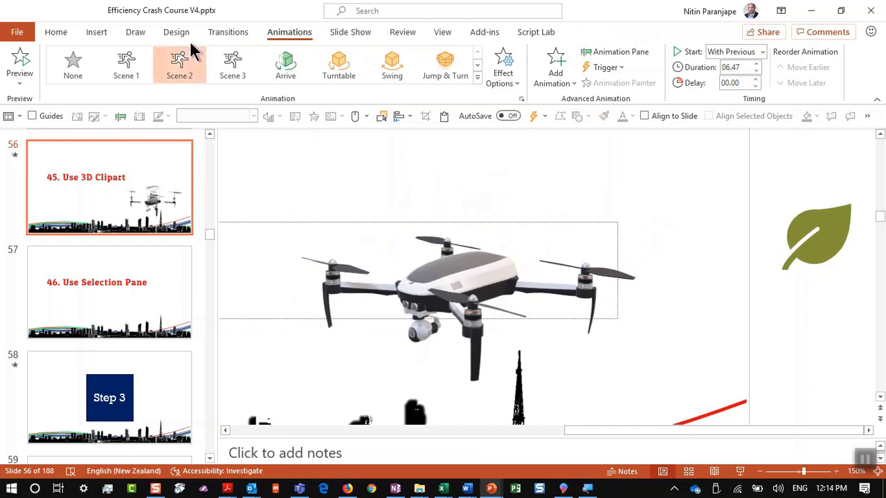
left_click(222, 69)
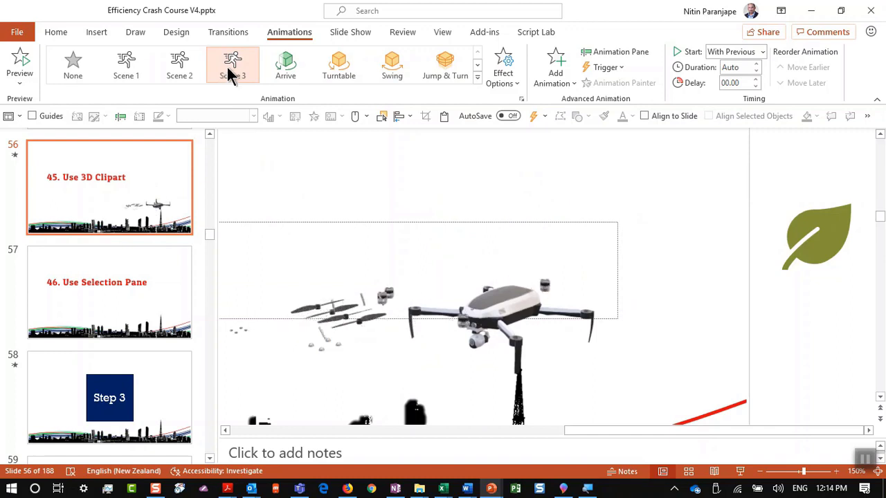
left_click(133, 274)
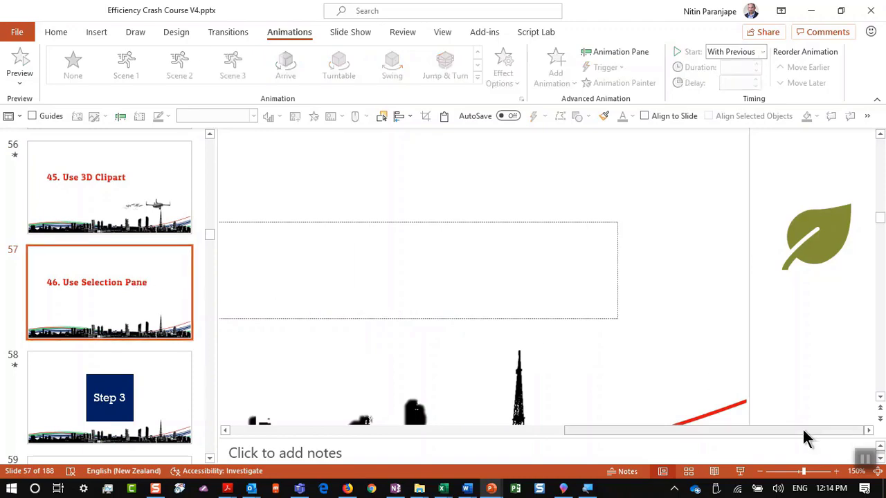
left_click(740, 471)
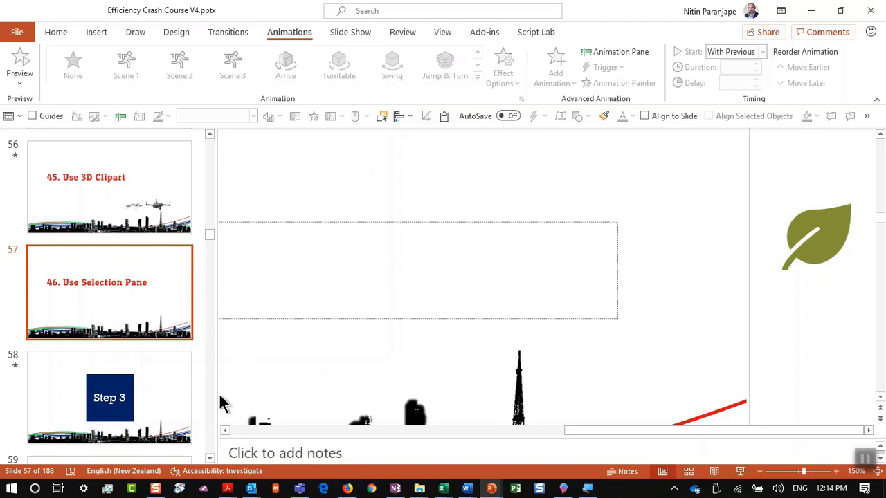
Open slide 58 and preview it briefly as a slide show
left_click(173, 425)
scroll(396, 293, "down", 8)
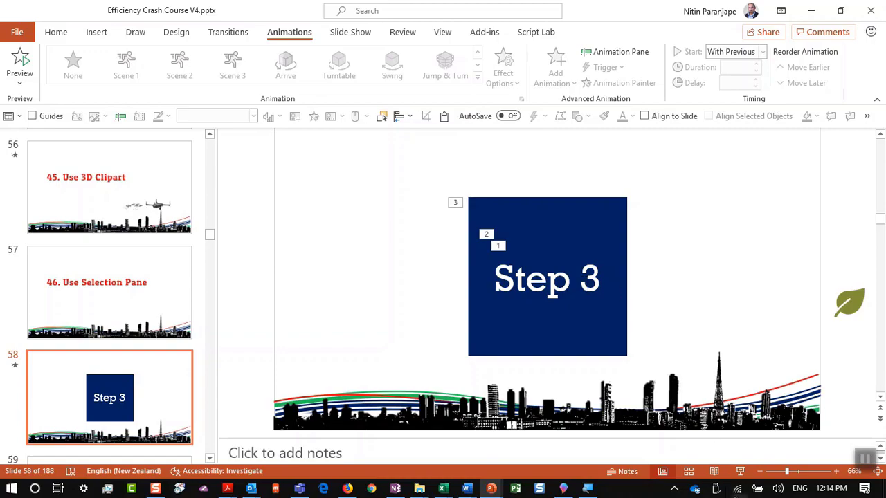
left_click(740, 471)
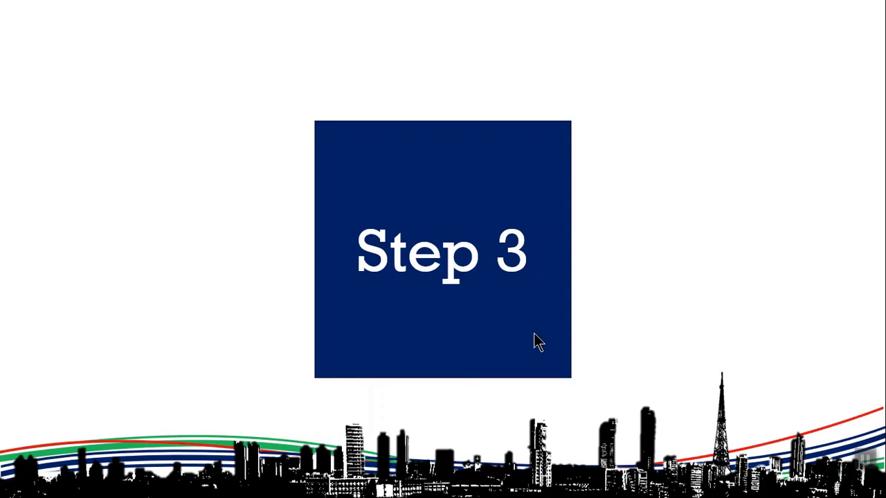
key("Escape")
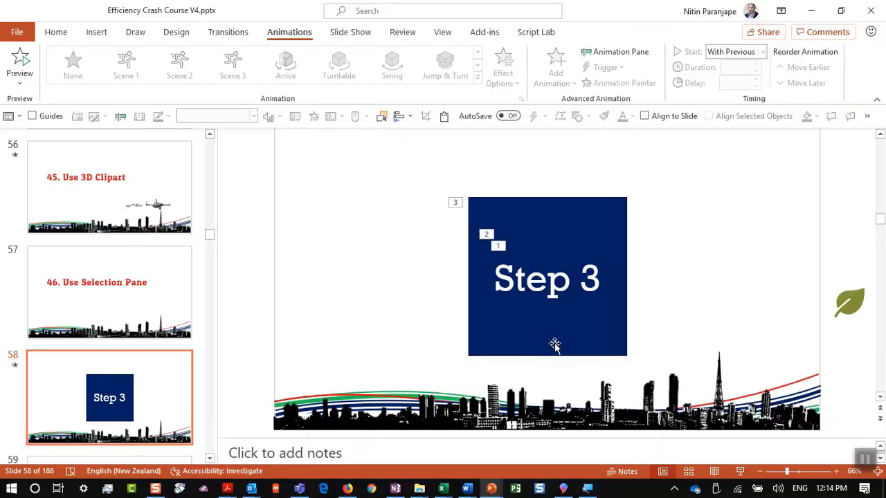
Drag the Step 3 box aside to expose Step 2, then undo so Step 3 covers it again
left_click(562, 330)
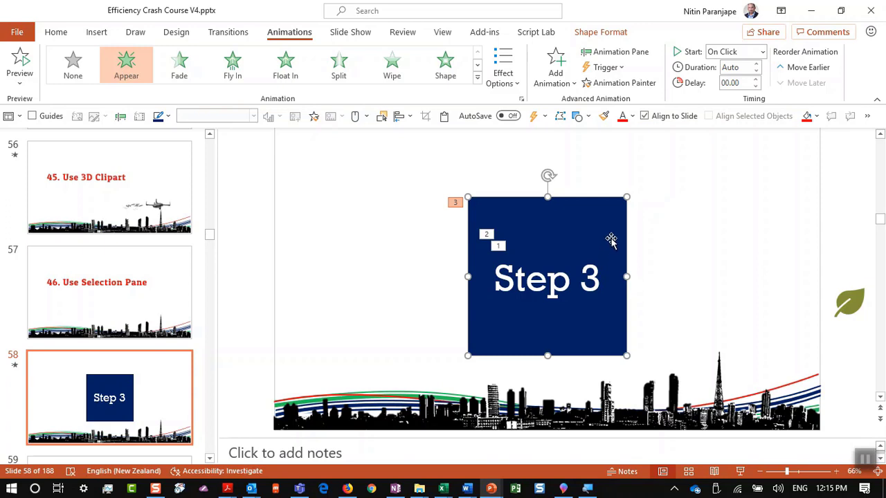
right_click(611, 240)
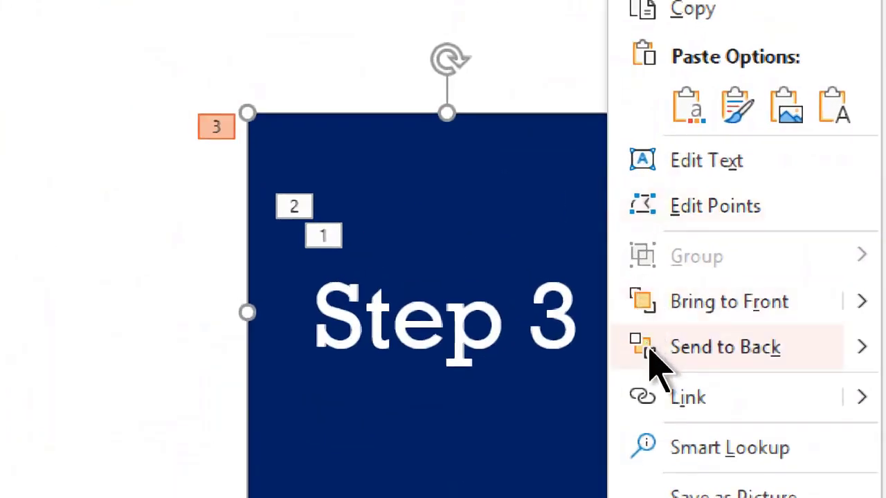
left_click(597, 284)
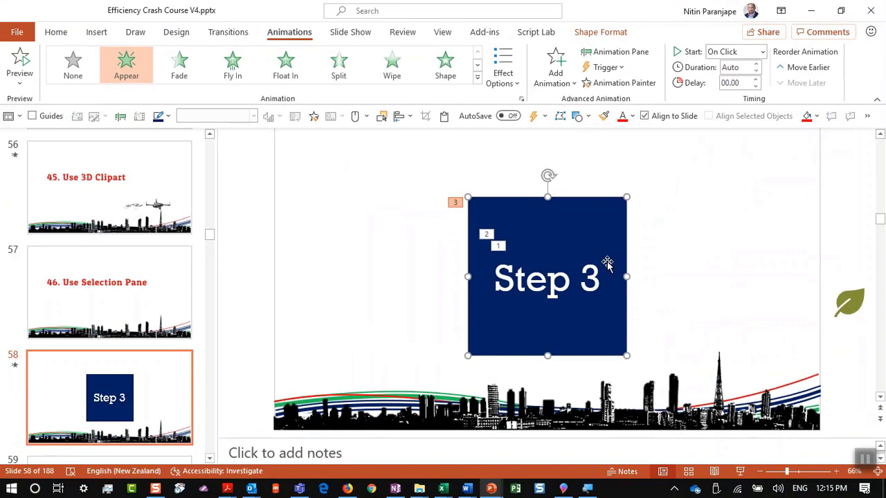
left_click_drag(597, 285, 152, 313)
left_click(523, 275)
left_click_drag(524, 275, 691, 281)
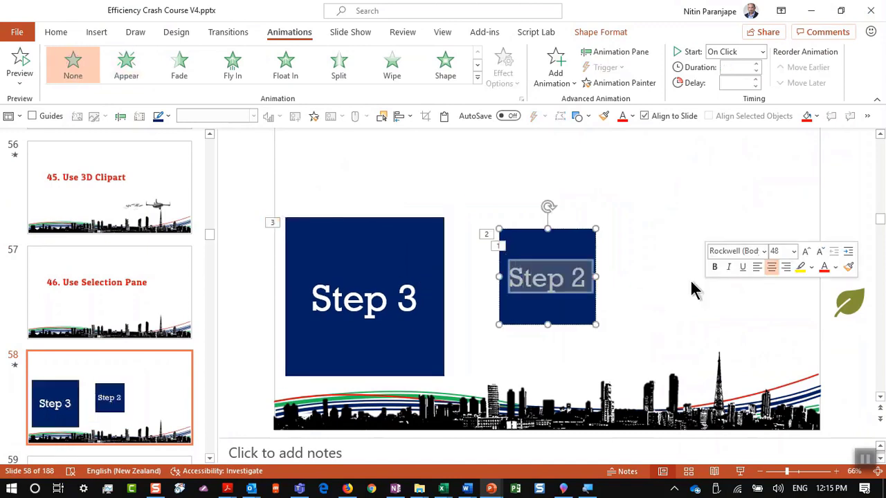
key("Escape")
key("ctrl+z")
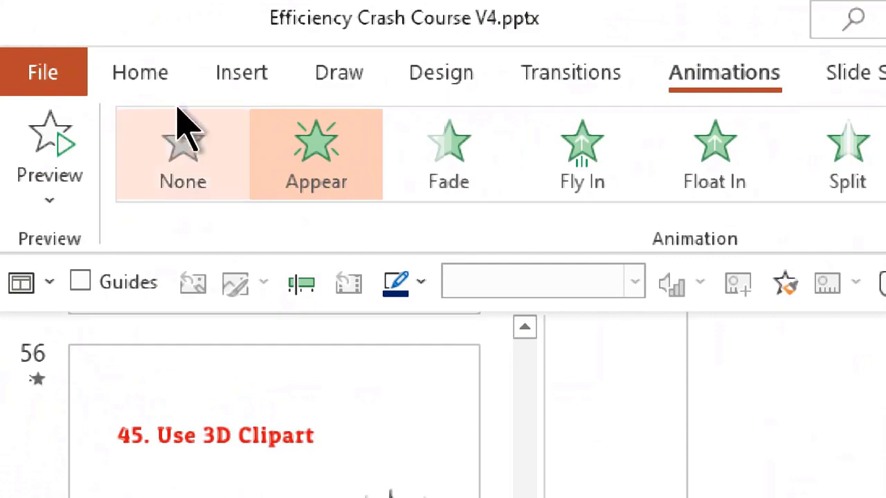
Show the Selection Pane listing Rectangle 10, Rectangle 9 and Rectangle 1, and select Rectangle 1
left_click(54, 35)
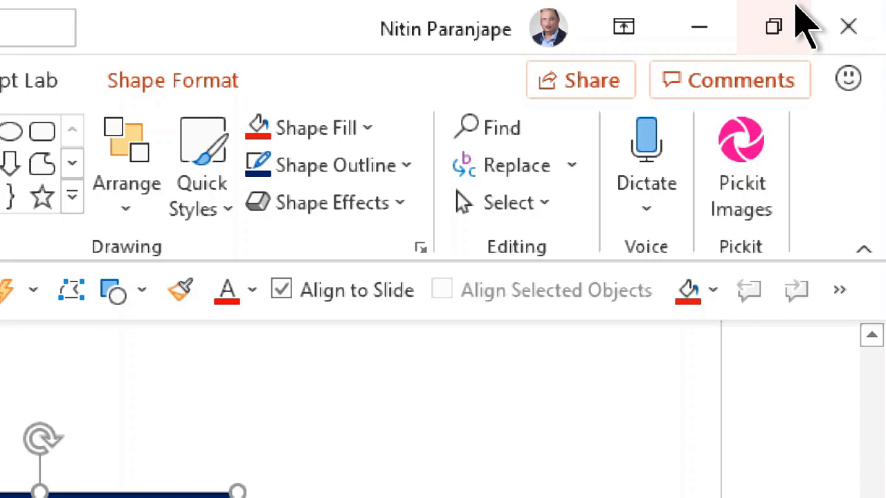
left_click(511, 207)
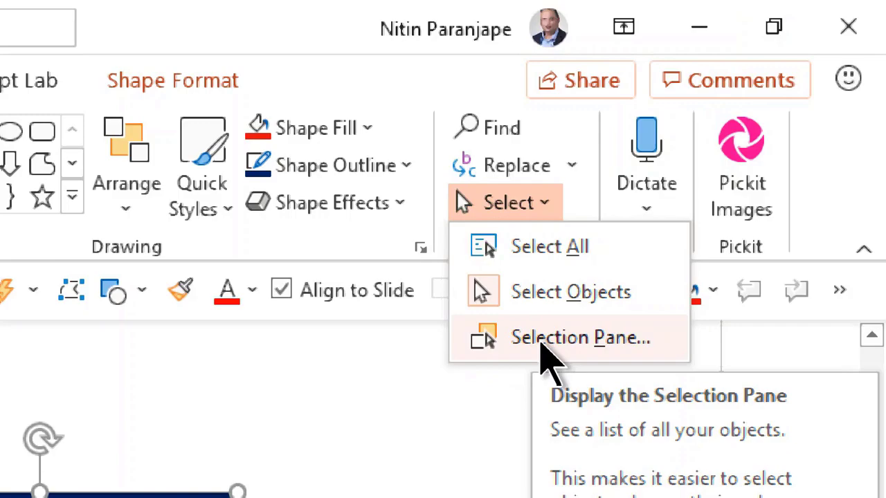
left_click(541, 345)
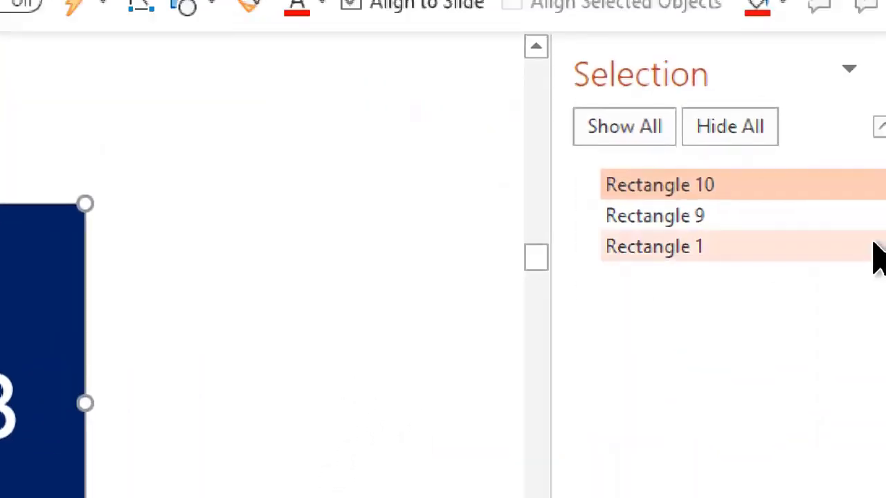
left_click(874, 246)
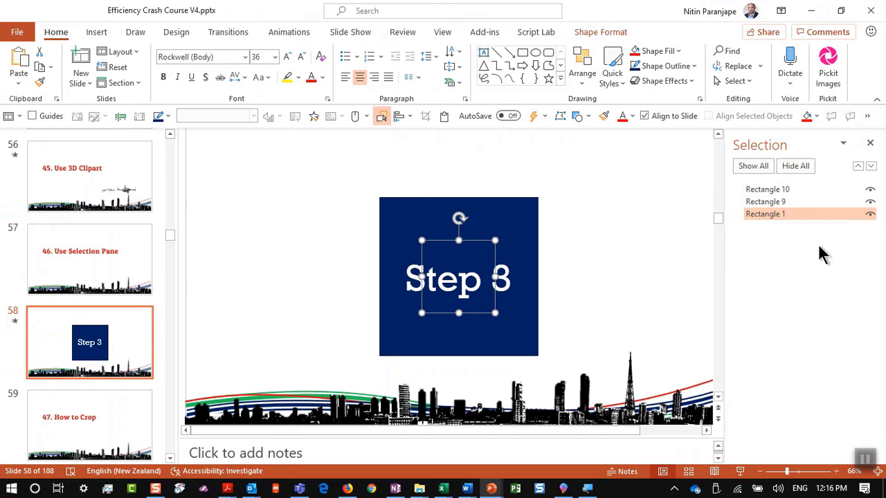
Select Rectangle 9 in the Selection Pane and apply the green filled shape style
left_click(598, 32)
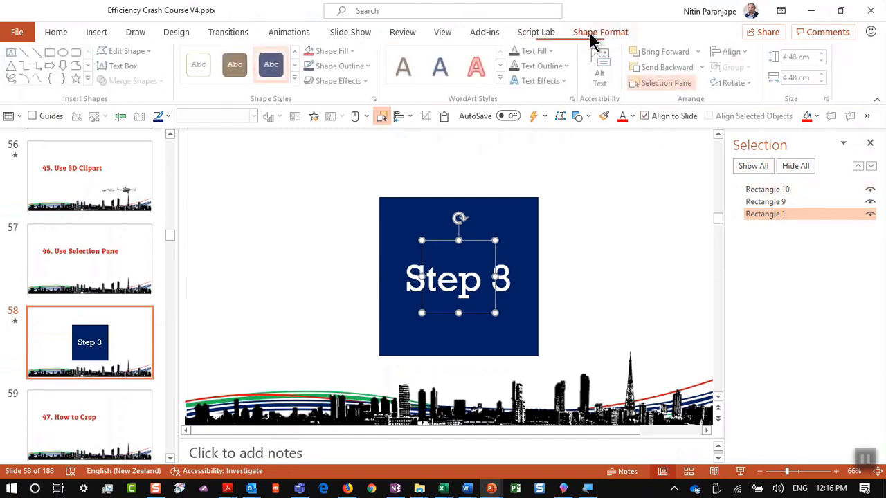
left_click(297, 77)
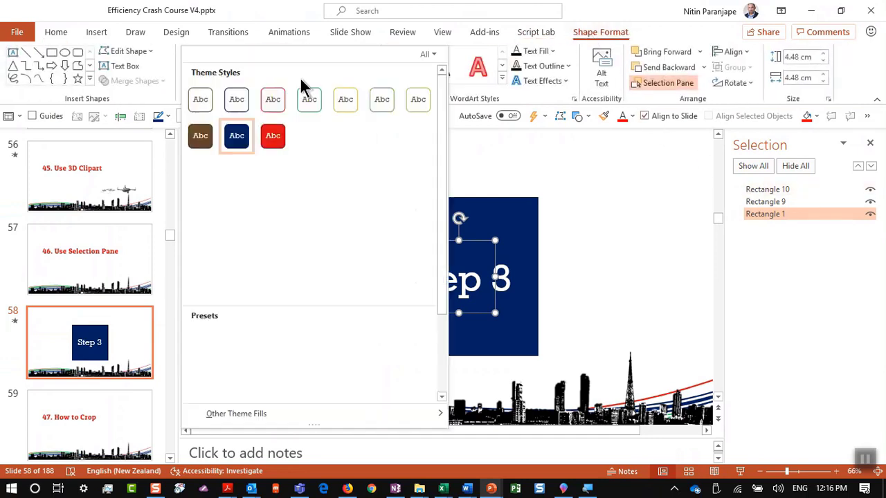
key("Escape")
left_click(763, 200, "ctrl")
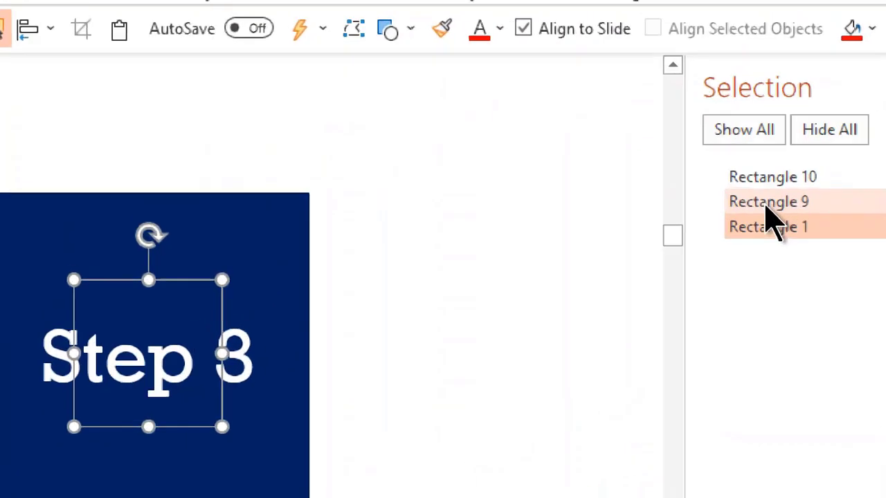
left_click(778, 229)
left_click(795, 208, "ctrl")
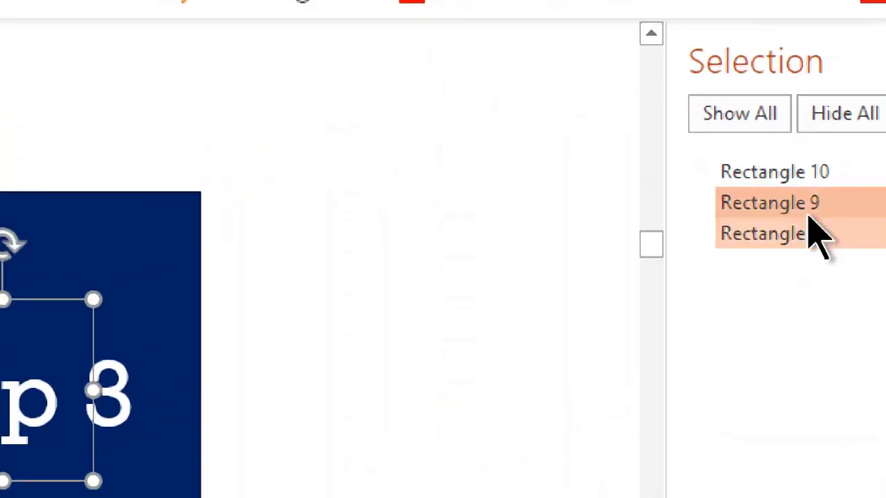
left_click(775, 201)
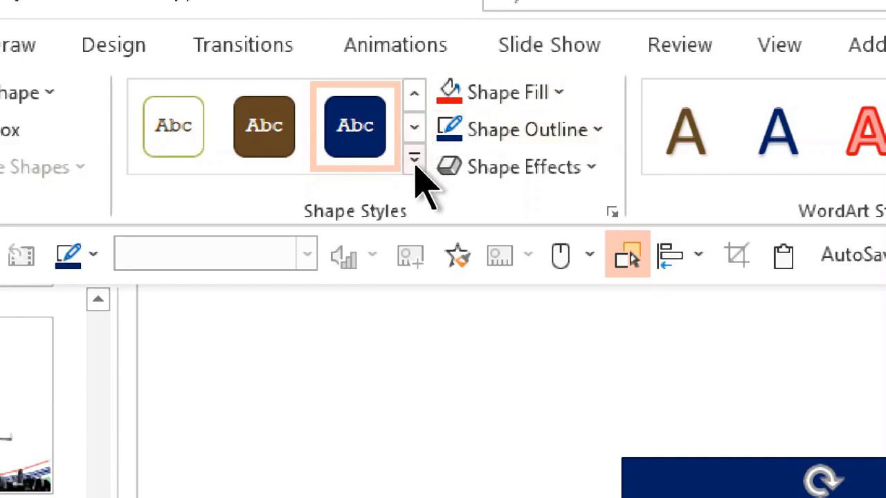
left_click(415, 158)
left_click(449, 308)
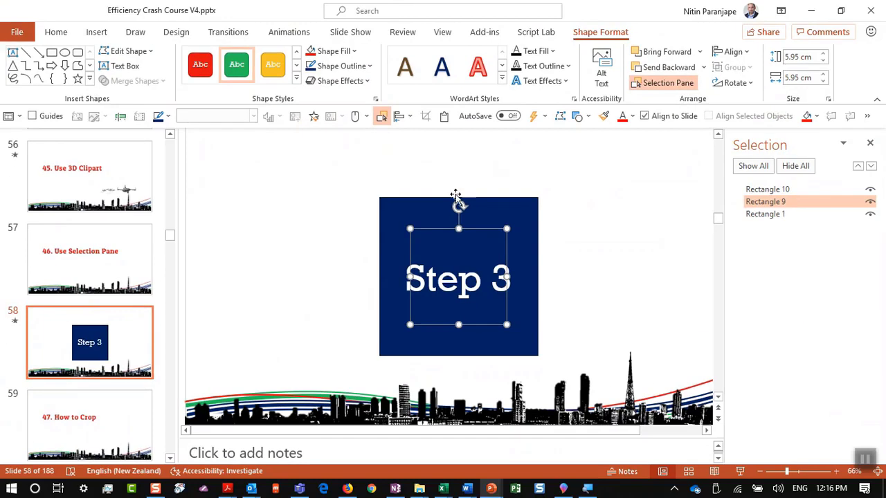
Preview slide 58 full screen, then open slide 59, '47. How to Crop'
left_click(740, 471)
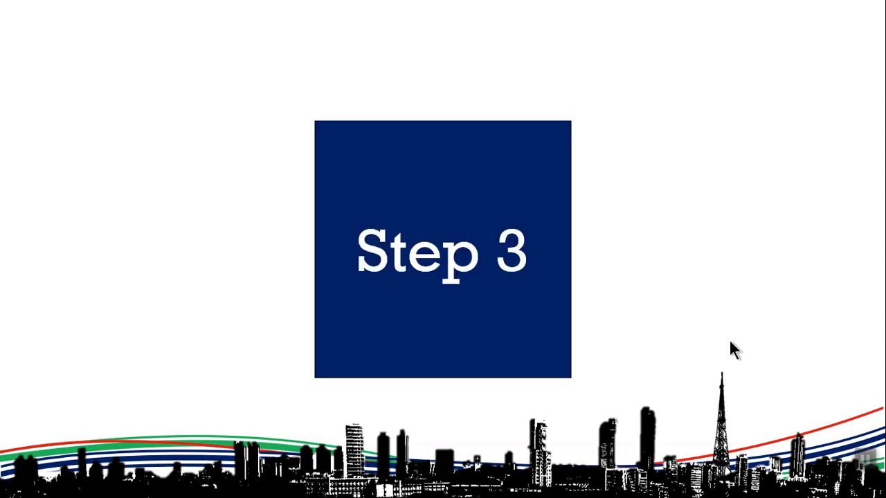
key("Escape")
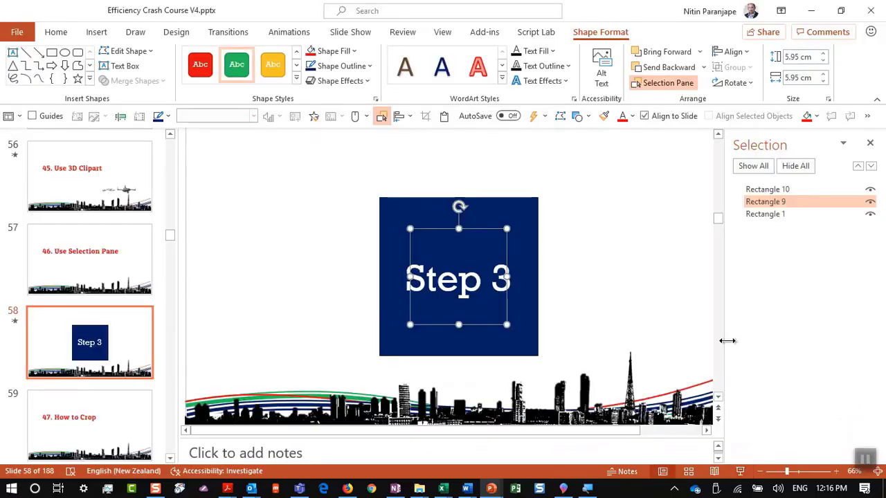
left_click(118, 434)
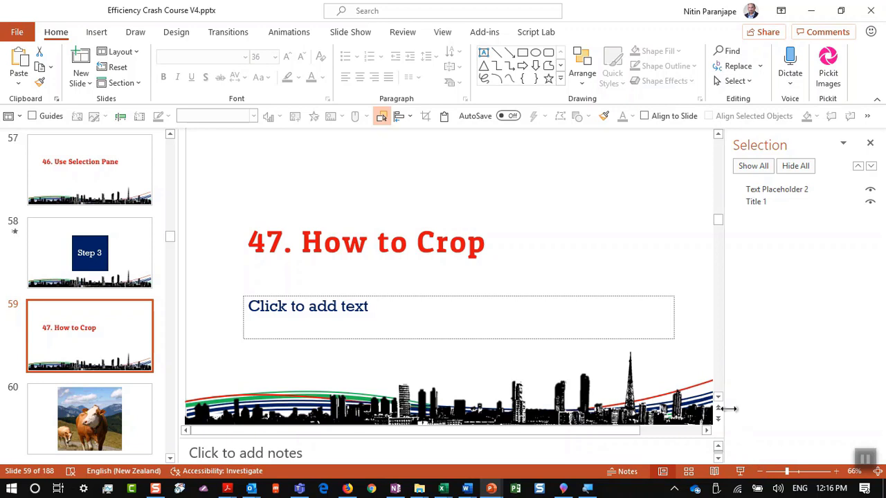
On slide 60, select the cow picture and enter Crop mode
left_click(118, 408)
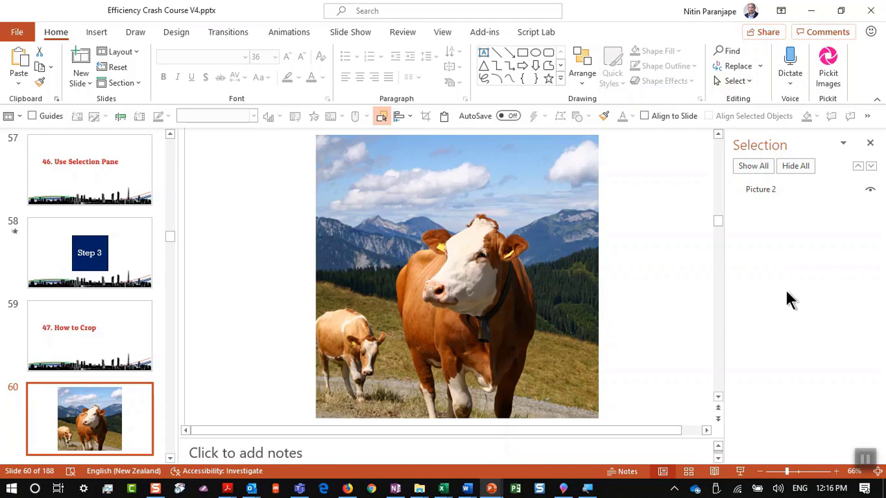
left_click(395, 253)
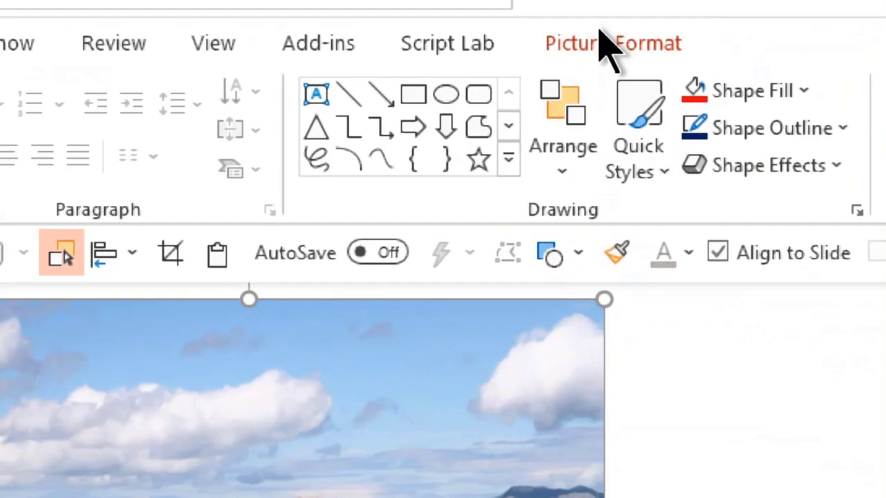
left_click(597, 28)
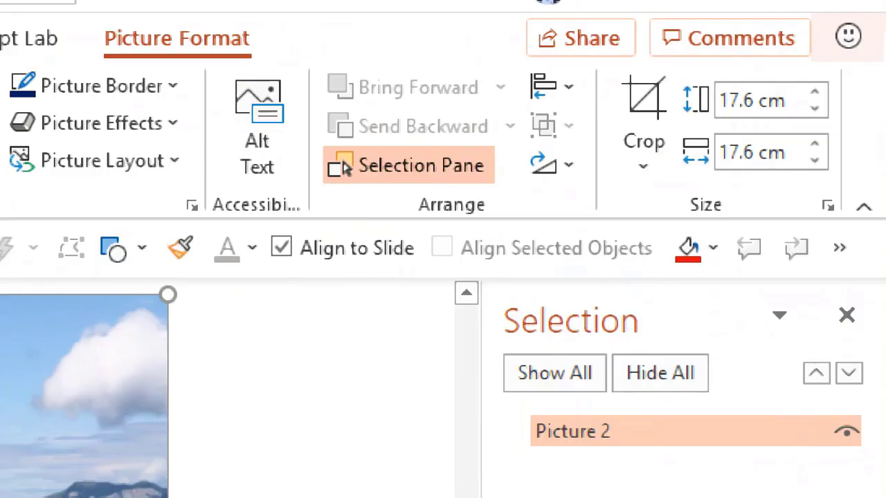
left_click(654, 100)
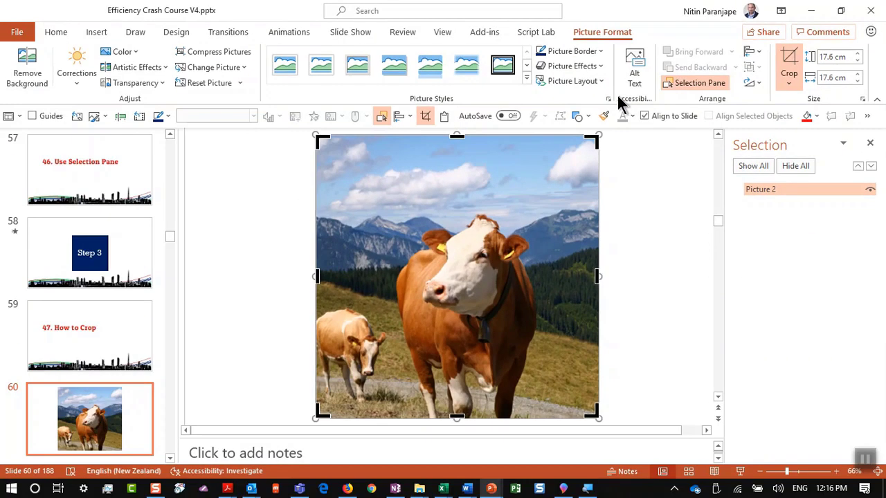
Drag the crop handles inward and shift the picture so the frame centres on the cow's head
left_click_drag(591, 414, 534, 353)
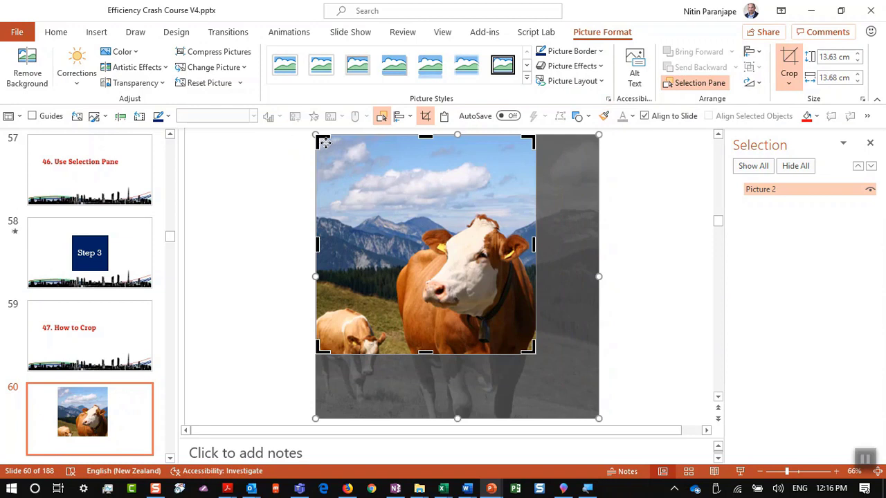
left_click_drag(321, 139, 375, 192)
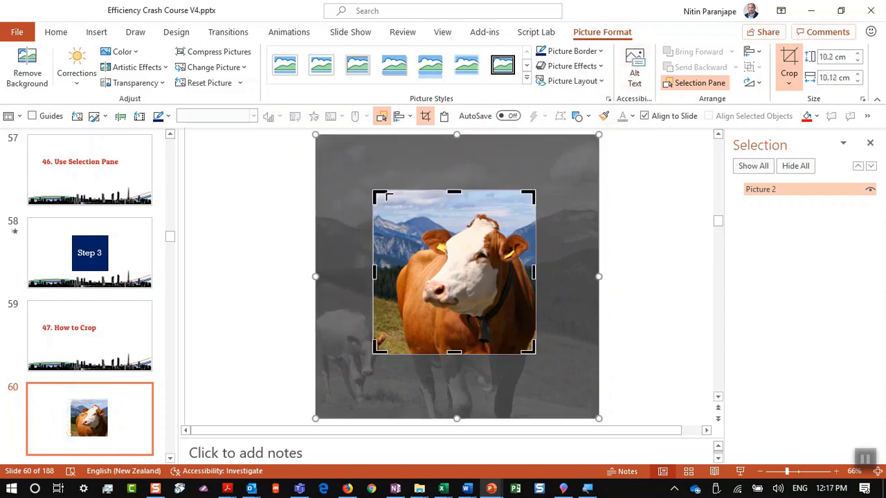
left_click_drag(385, 197, 404, 206)
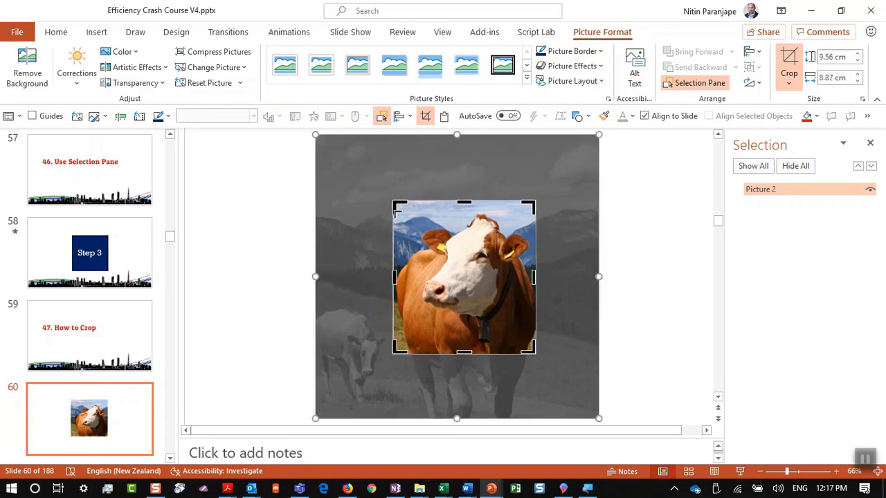
left_click_drag(398, 350, 411, 335)
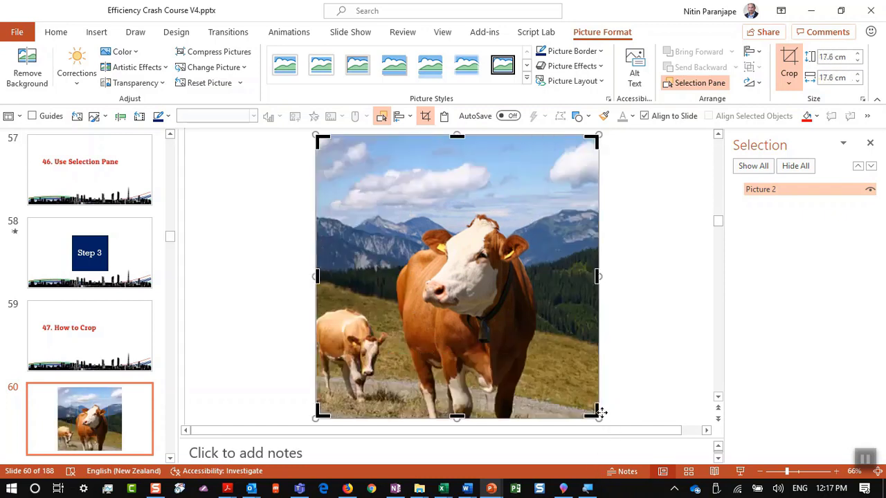
left_click_drag(592, 411, 457, 251)
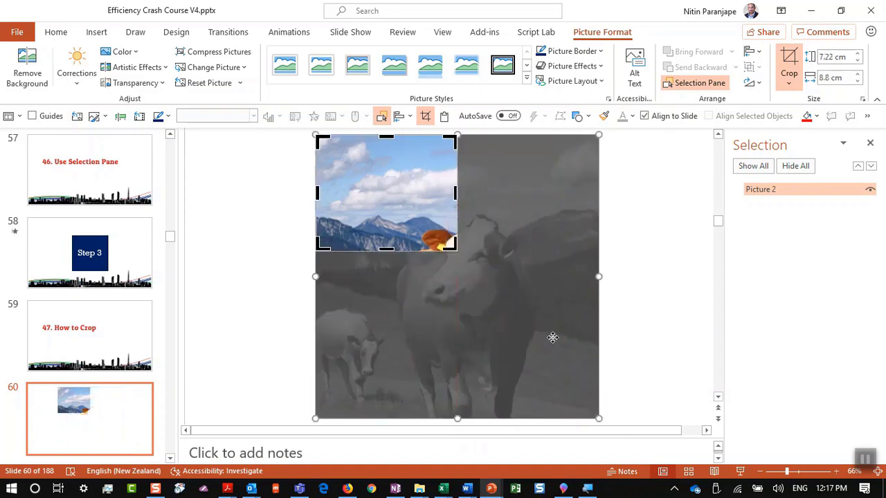
left_click_drag(552, 337, 470, 263)
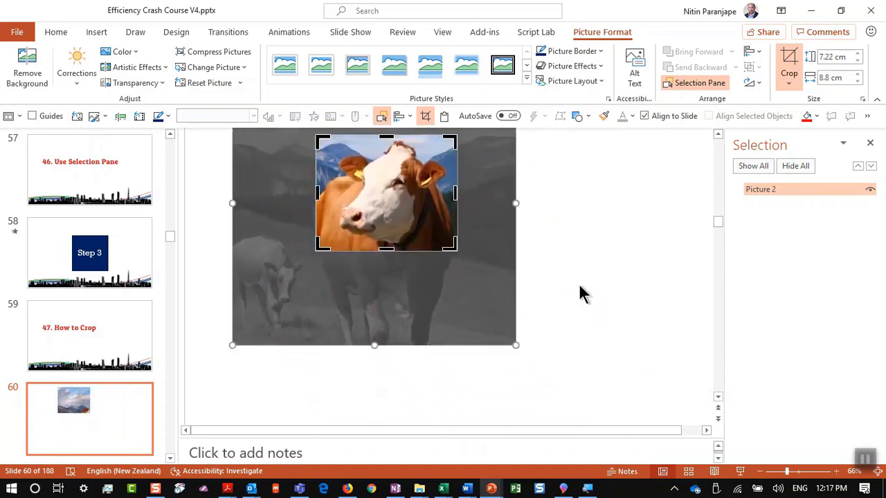
left_click(558, 299)
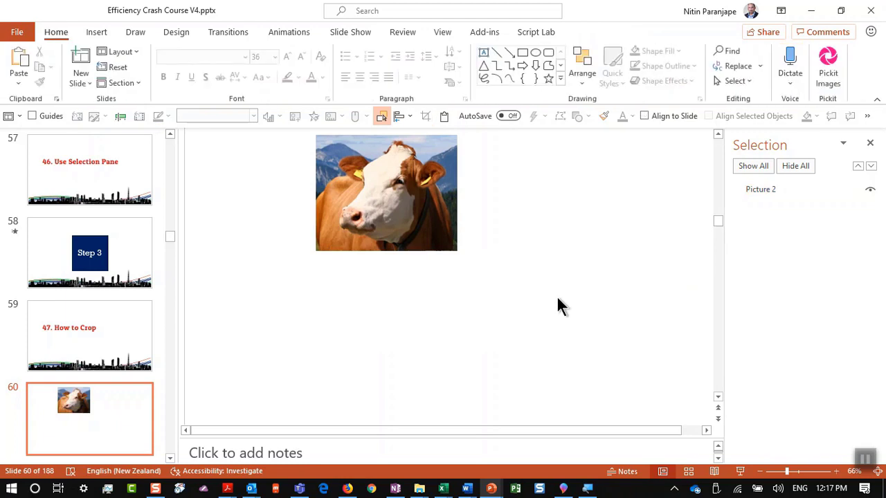
Reselect the cow picture and undo the crop to restore it in full
scroll(48, 293, "down", 1)
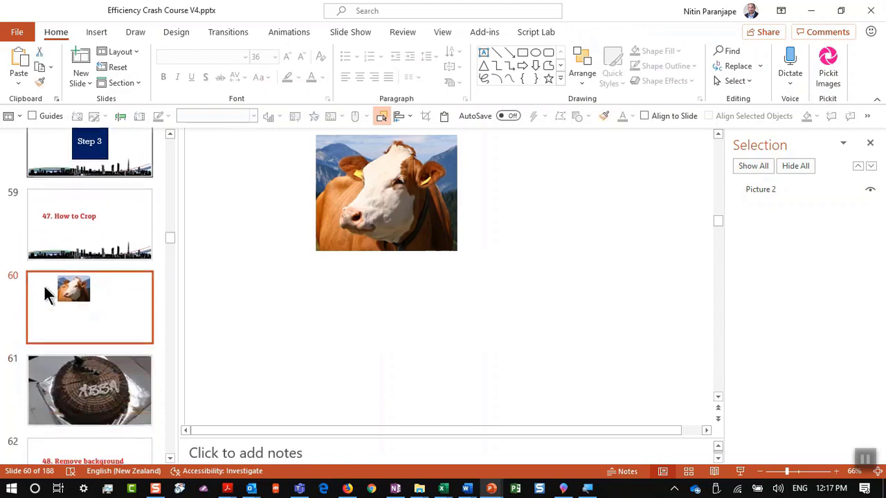
left_click(436, 219)
key("ctrl+z")
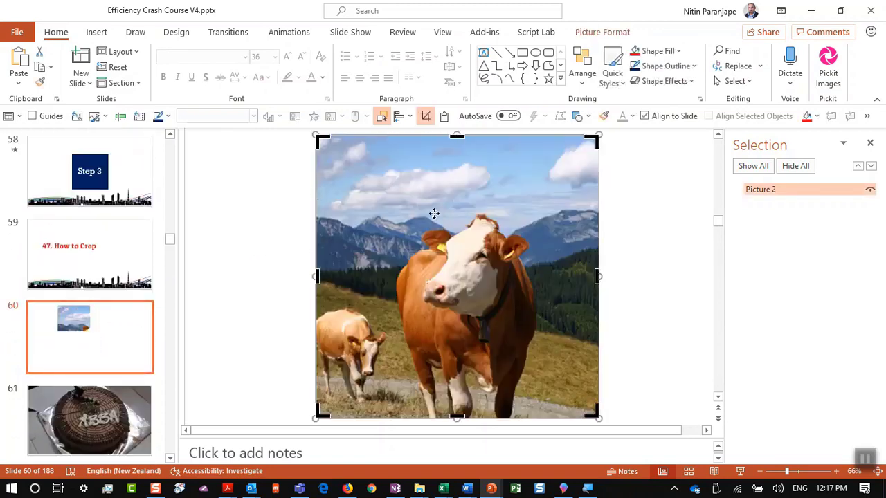
Open slide 61 and select the cake picture with the Picture Format tools showing
left_click(35, 360)
left_click(72, 413)
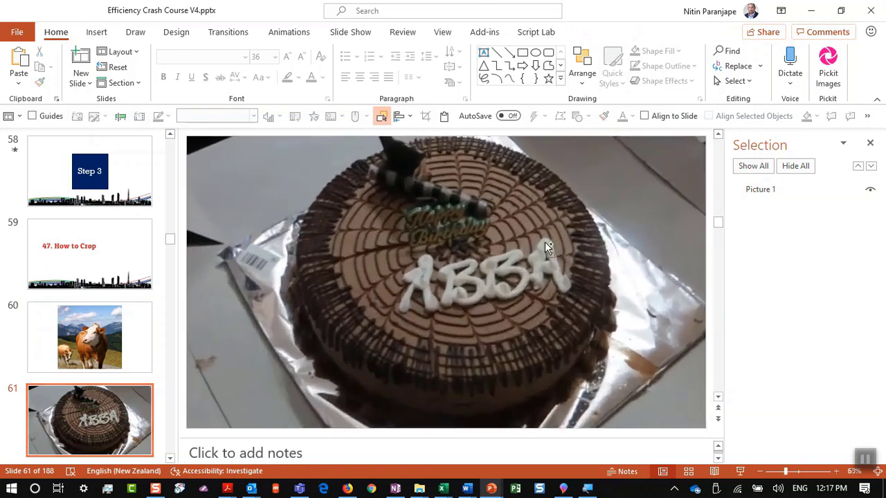
scroll(547, 248, "down", 2)
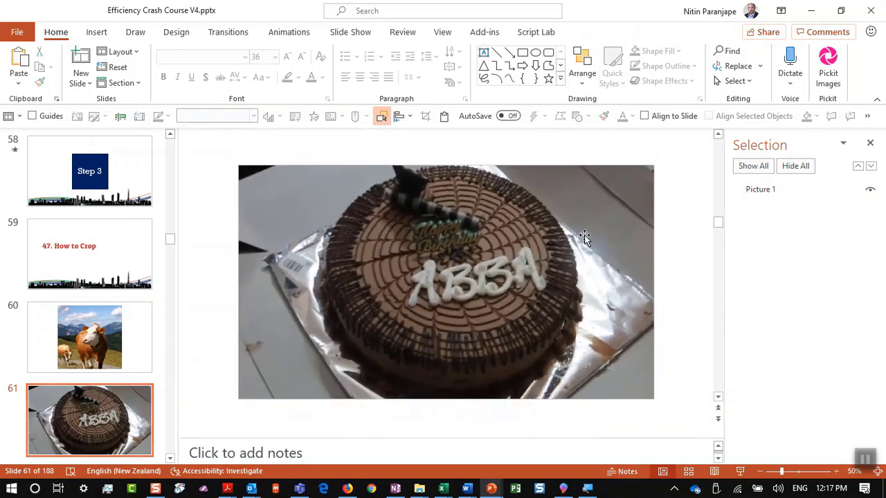
left_click_drag(585, 237, 585, 246)
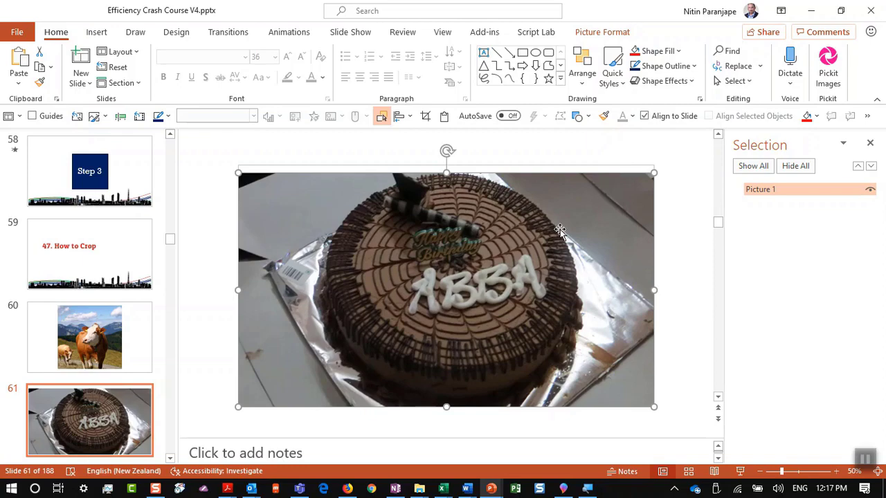
left_click(585, 32)
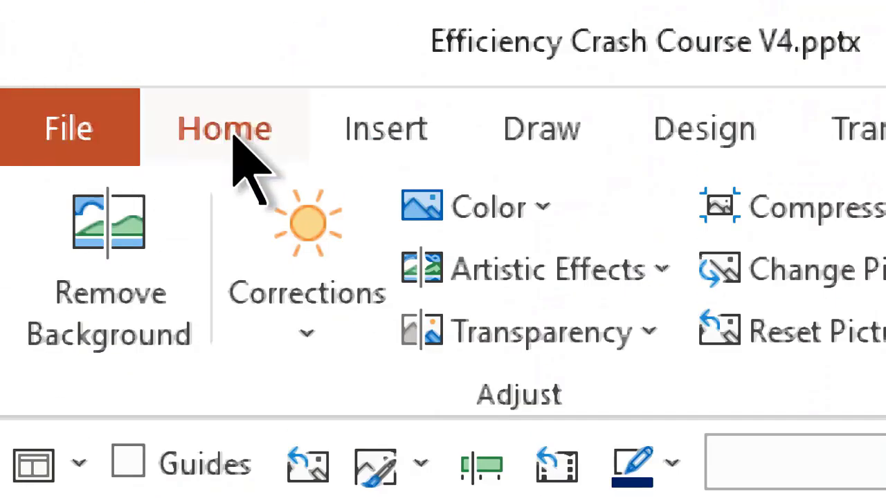
left_click(234, 136)
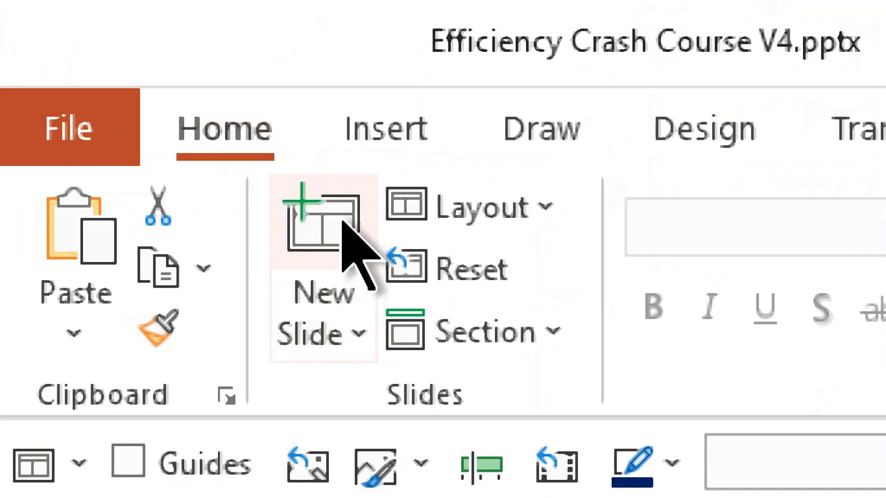
left_click(349, 304)
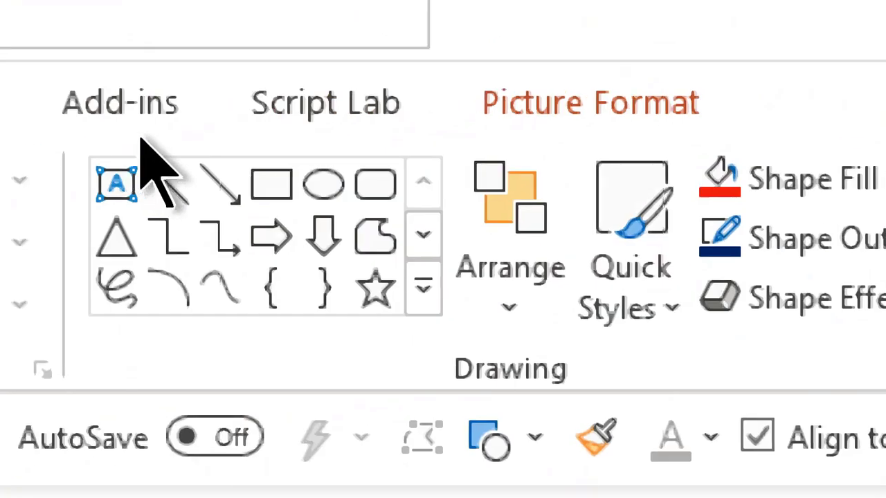
left_click(623, 112)
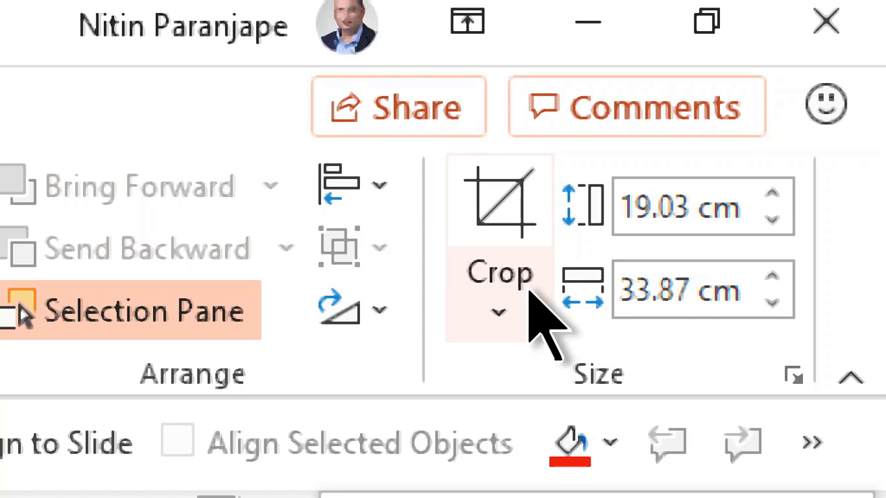
Crop the cake picture to an Oval shape and narrow the crop into a circle
left_click(531, 293)
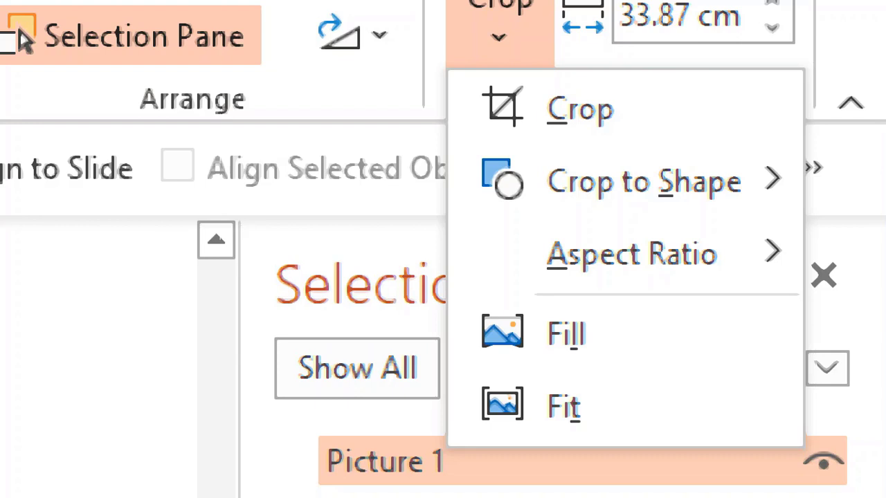
mouse_move(800, 184)
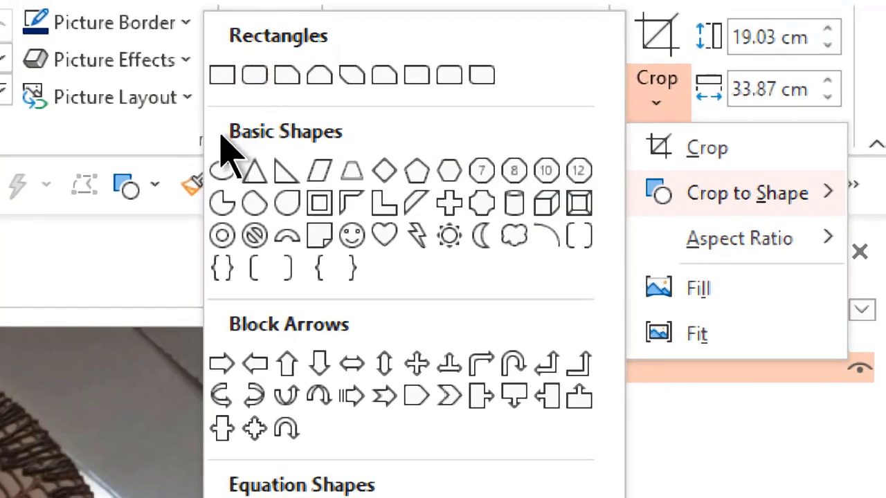
left_click(218, 174)
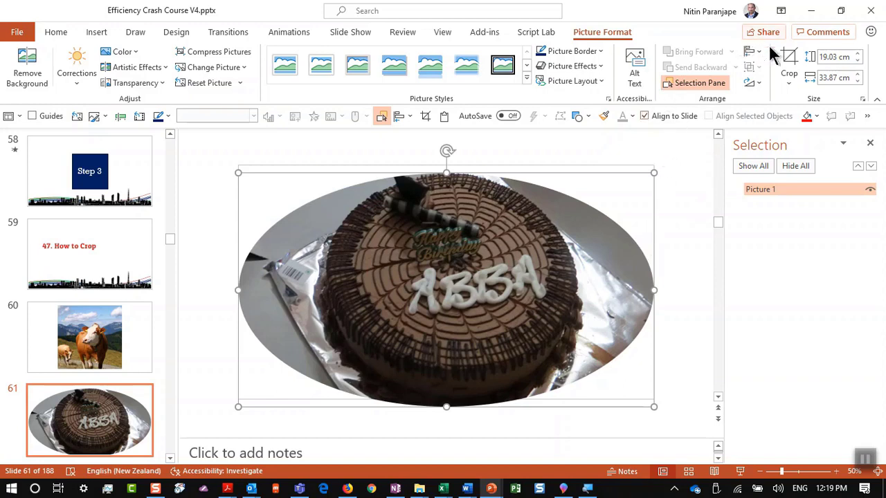
left_click(788, 61)
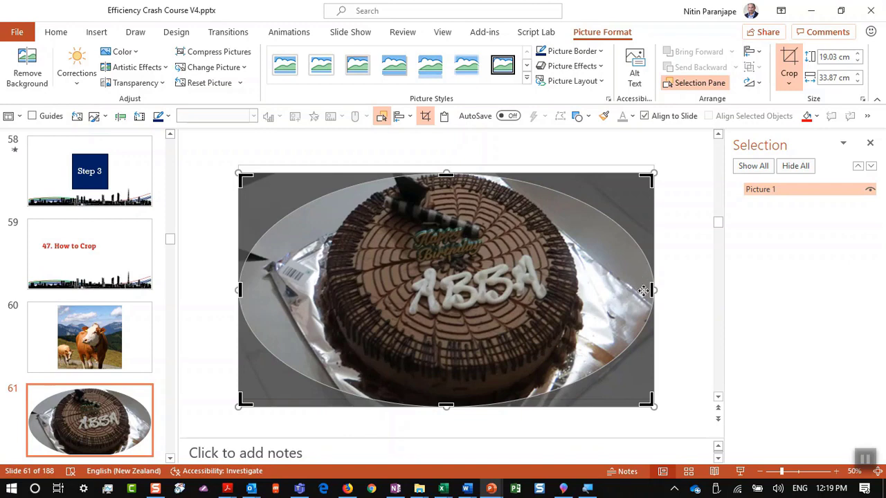
left_click_drag(652, 290, 557, 309)
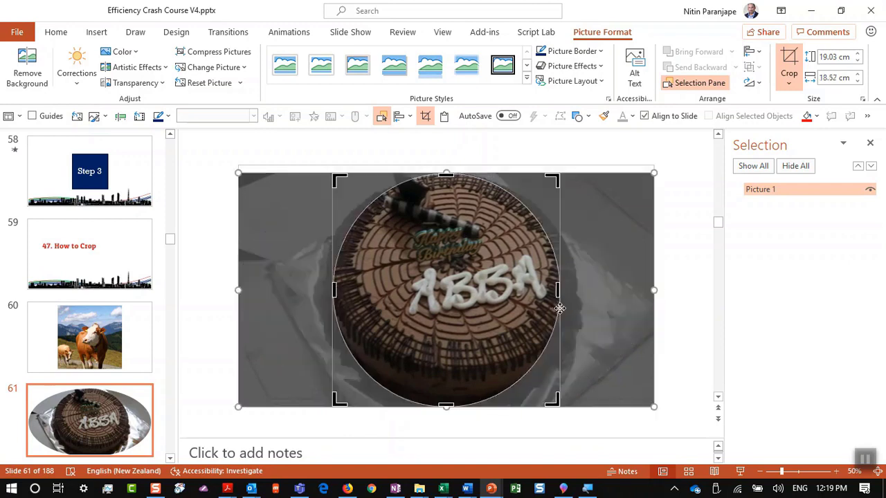
left_click(676, 289)
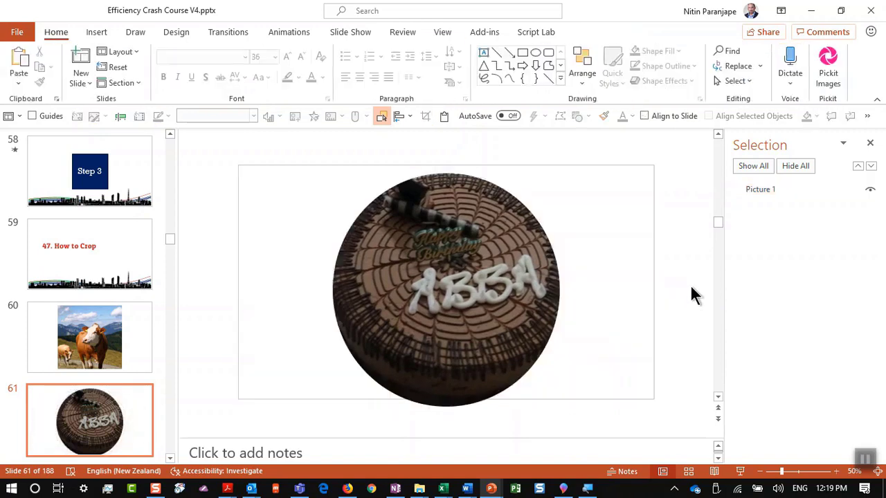
left_click(62, 317)
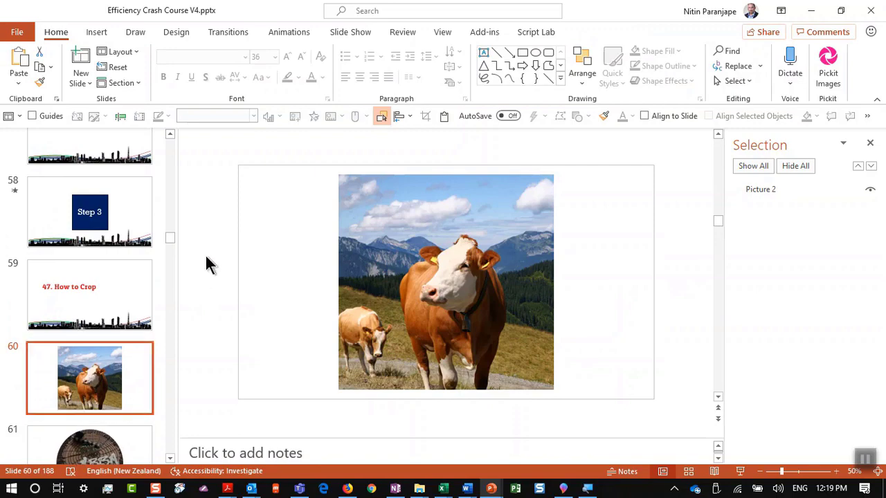
From Slide Sorter, present slide 62 briefly, then open slide 63 with the runway and cow pictures
key("alt+v")
key("d")
scroll(363, 349, "down", 3)
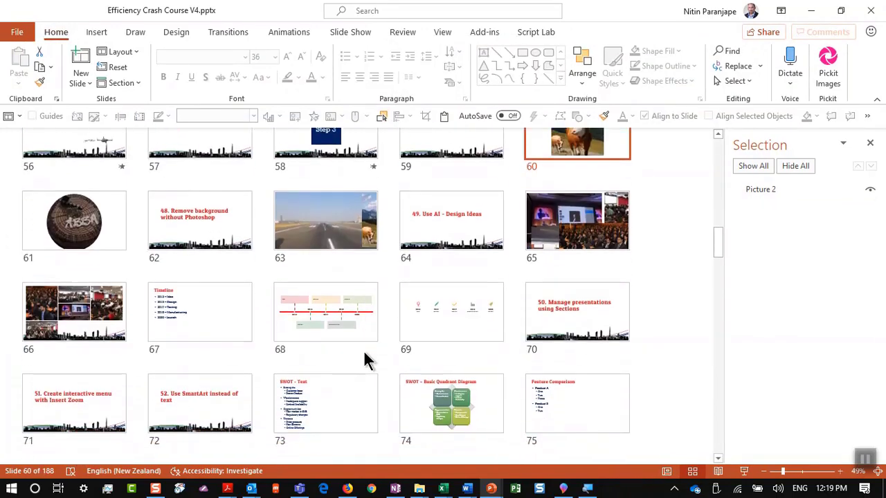
scroll(332, 322, "up", 1)
left_click(239, 308)
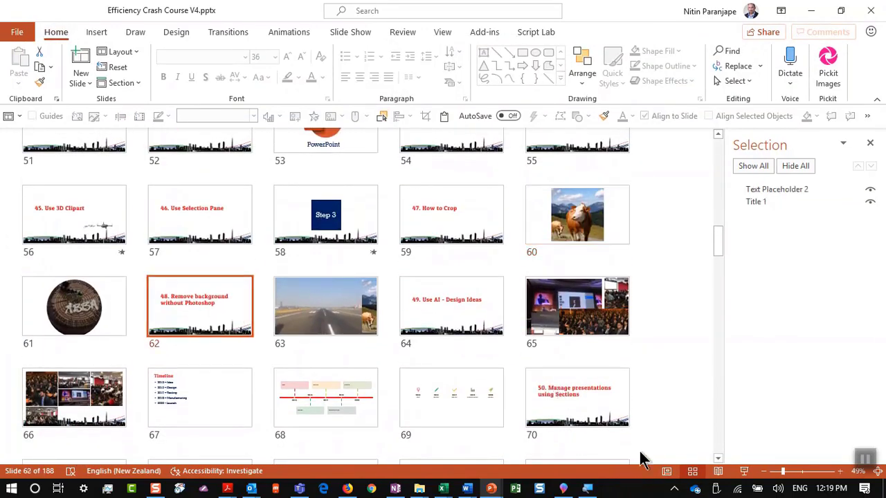
left_click(743, 473)
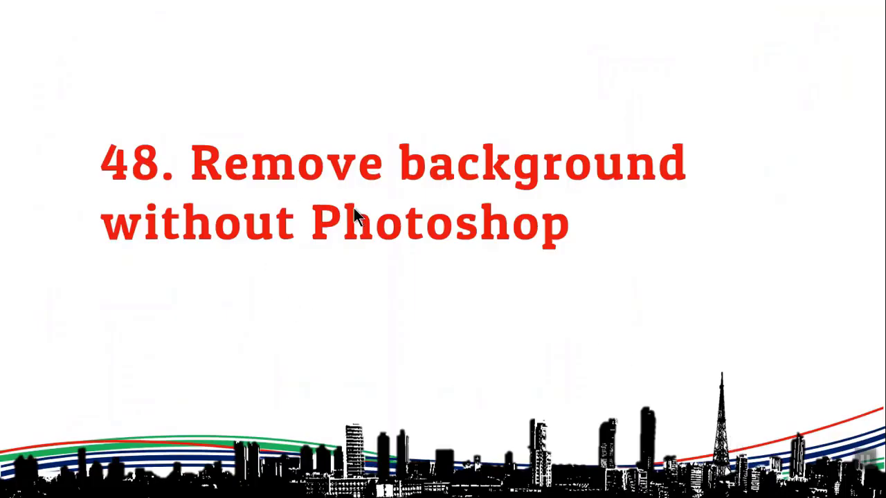
key("Escape")
left_click(350, 294)
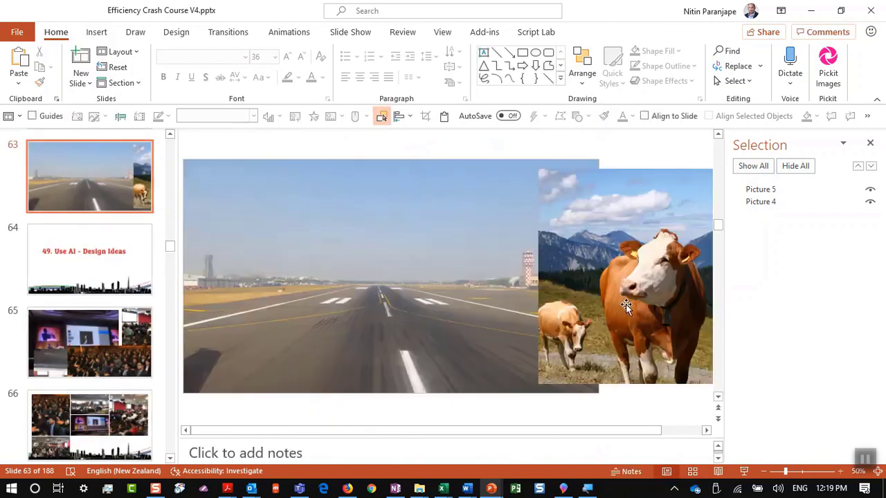
Move the cow photo onto the middle of the runway, nudging it slightly higher
left_click_drag(625, 305, 415, 294)
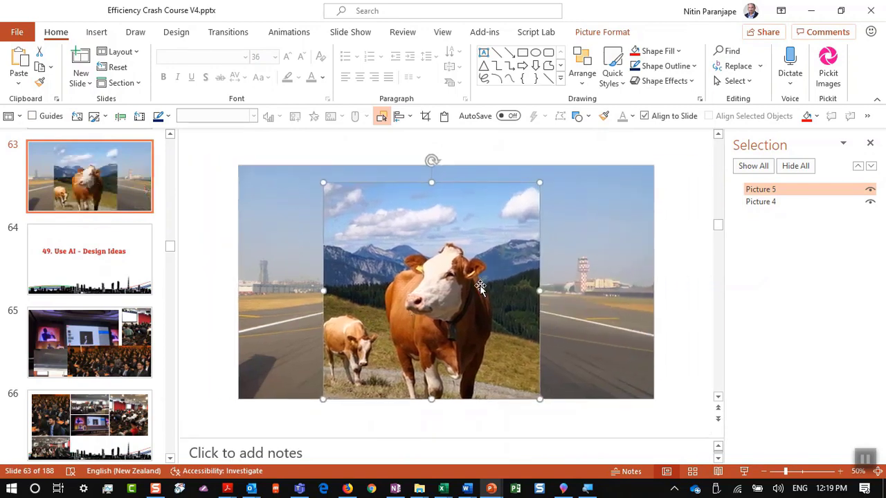
left_click_drag(469, 277, 504, 283)
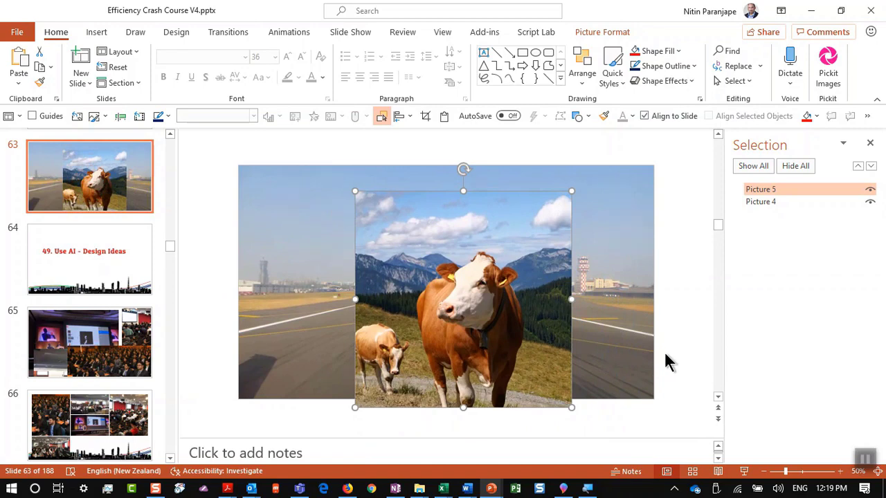
left_click_drag(554, 336, 585, 295)
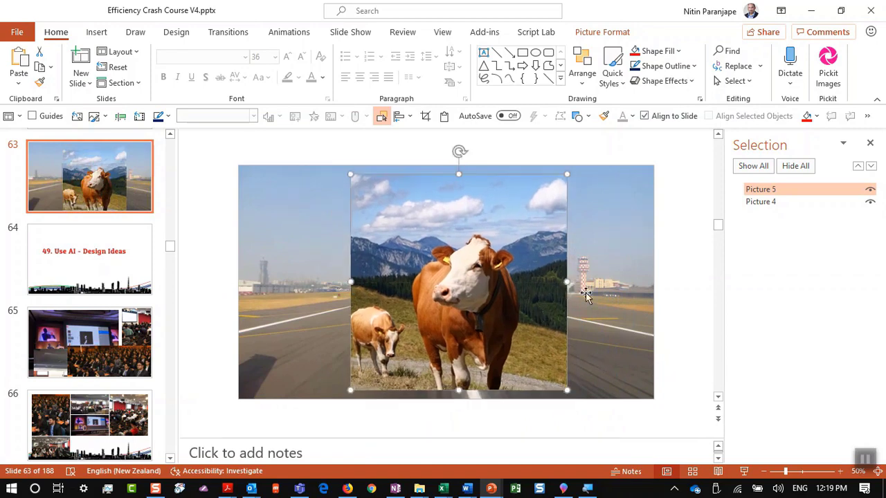
Close the Selection Pane, reselect the cow photo on slide 63 and show Picture Format
left_click(869, 143)
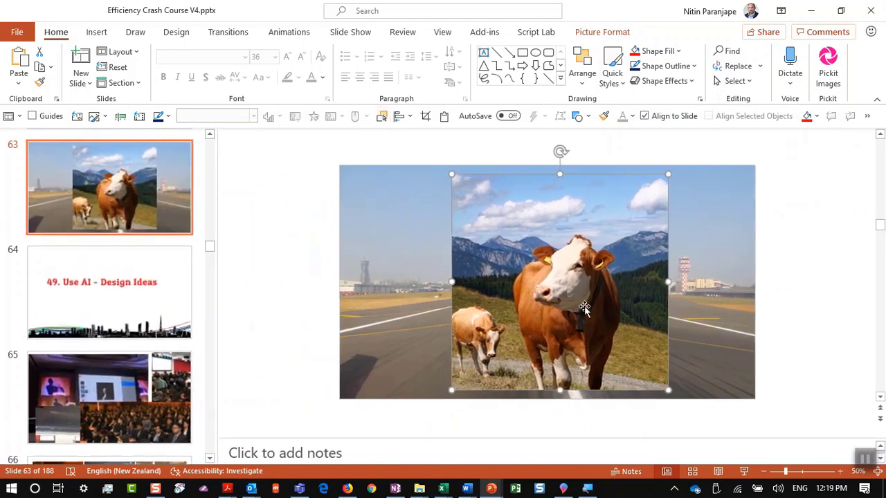
scroll(586, 305, "up", 1)
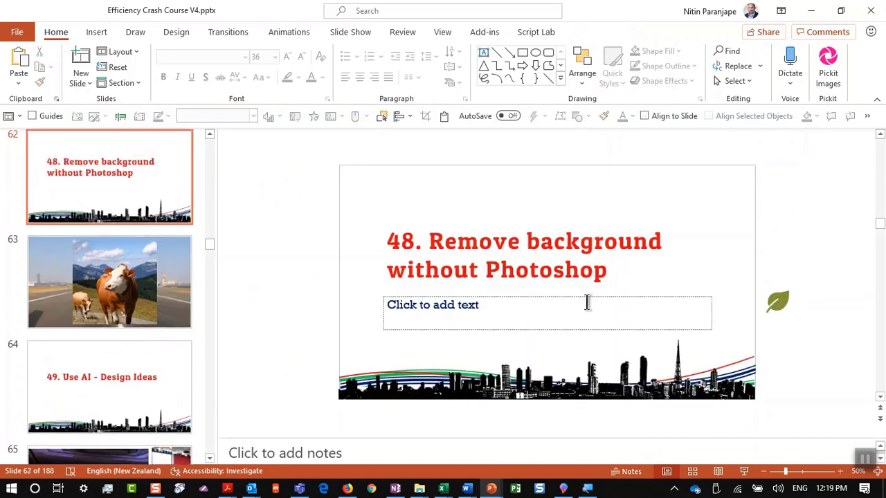
left_click(111, 320)
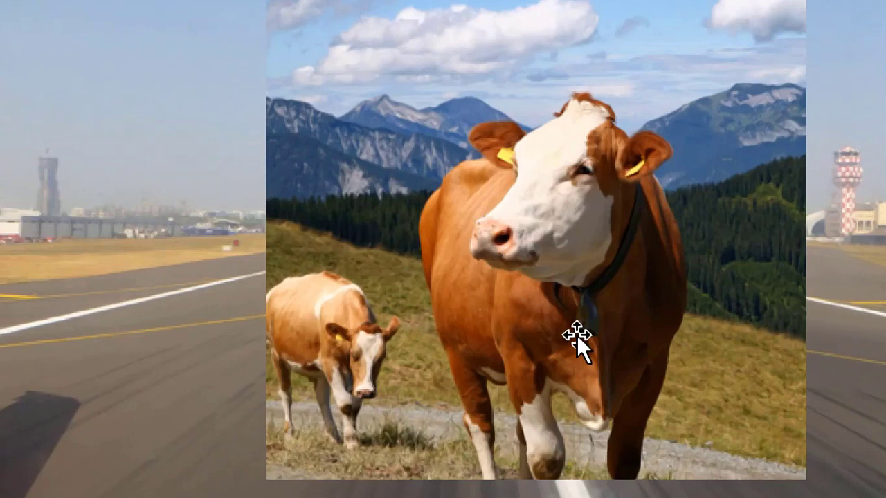
left_click(578, 338)
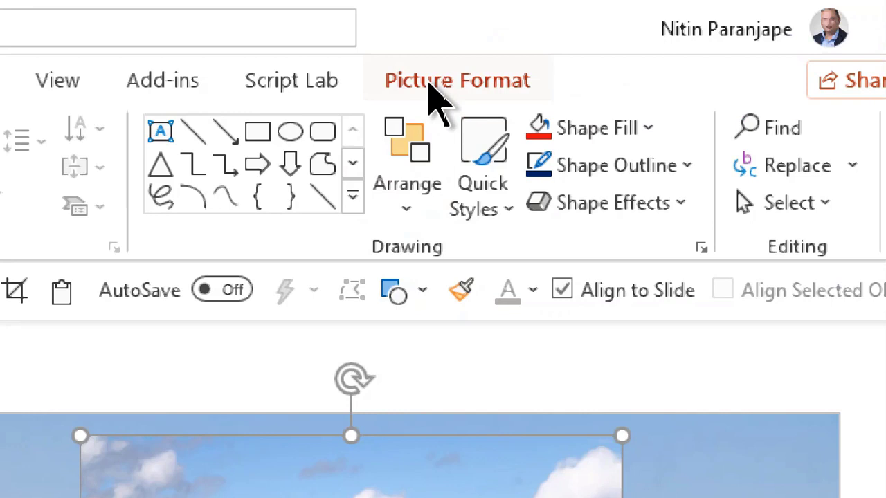
left_click(428, 82)
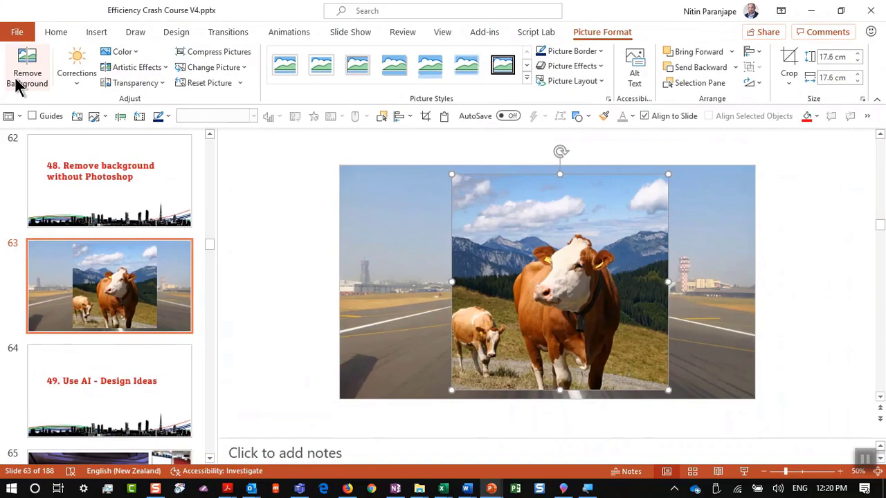
Start Remove Background on the cow photo, mark its white leg to keep, and reopen removal
left_click(18, 83)
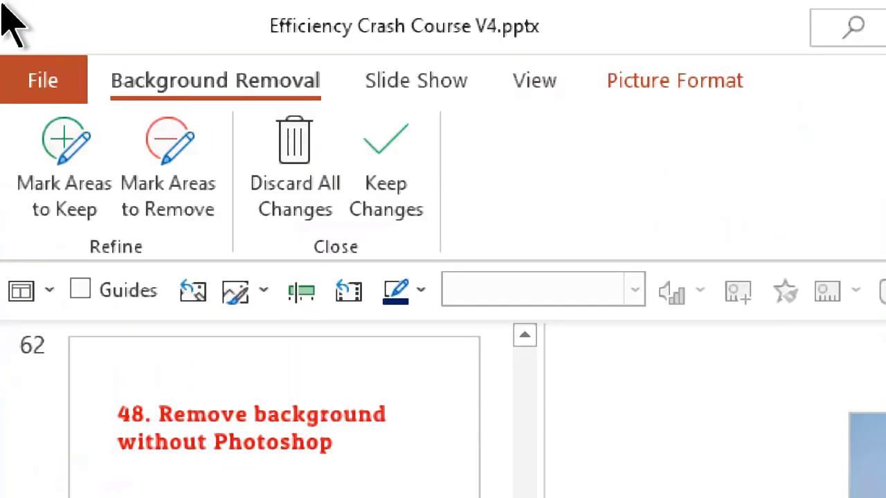
left_click(63, 216)
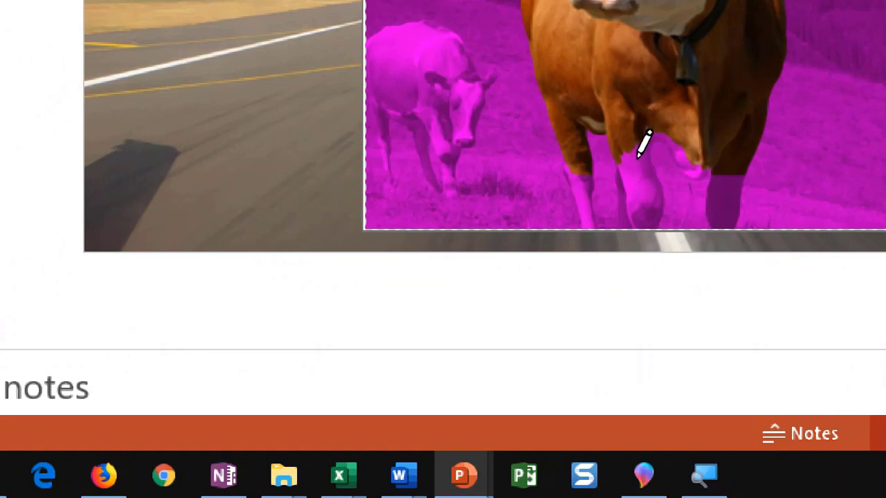
mouse_move(634, 142)
left_mouse_down()
mouse_move(643, 232)
mouse_move(629, 182)
mouse_move(646, 155)
mouse_move(650, 187)
left_mouse_up()
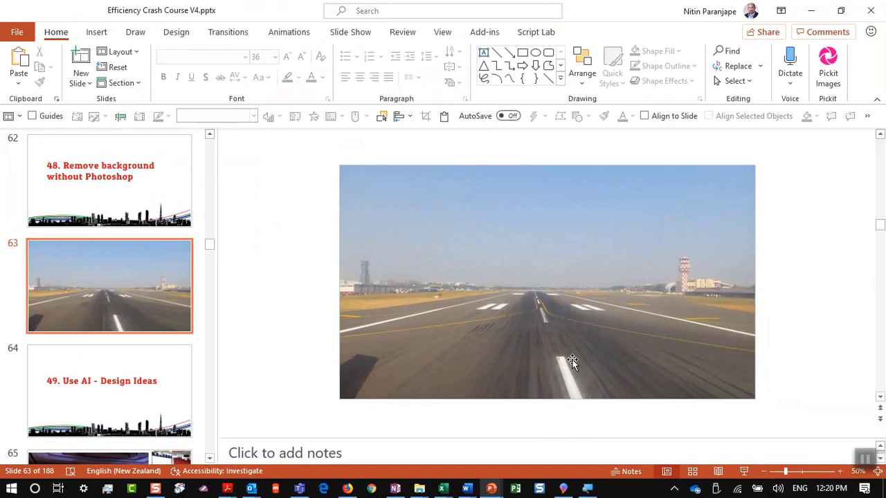
left_click(575, 351)
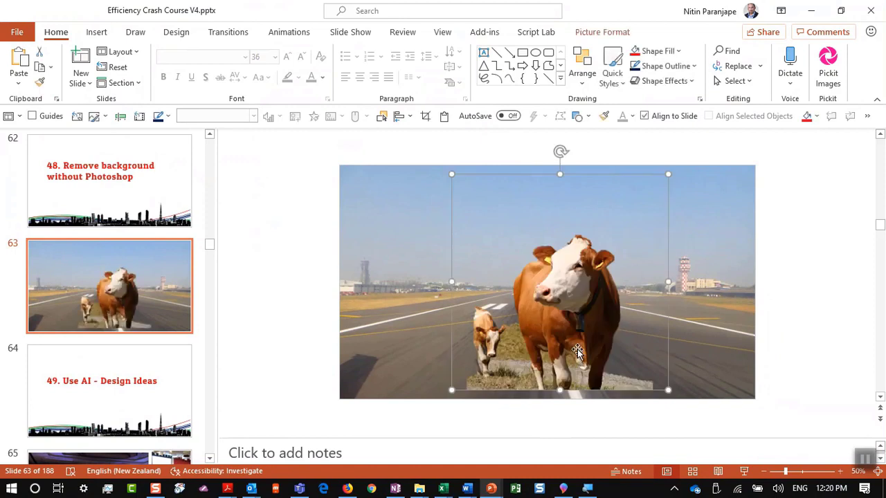
key("alt+j")
key("p")
key("e")
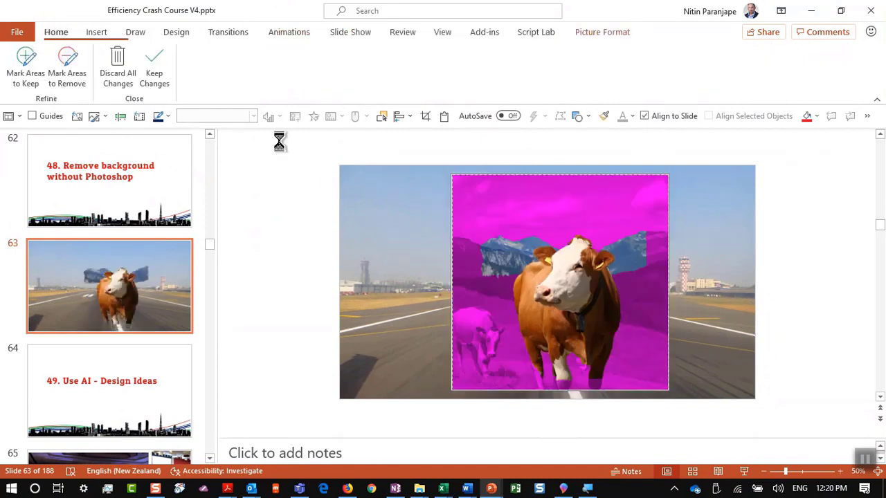
Mark the cow's front and back legs as areas to keep, undoing the mark that kept ground
left_click(15, 76)
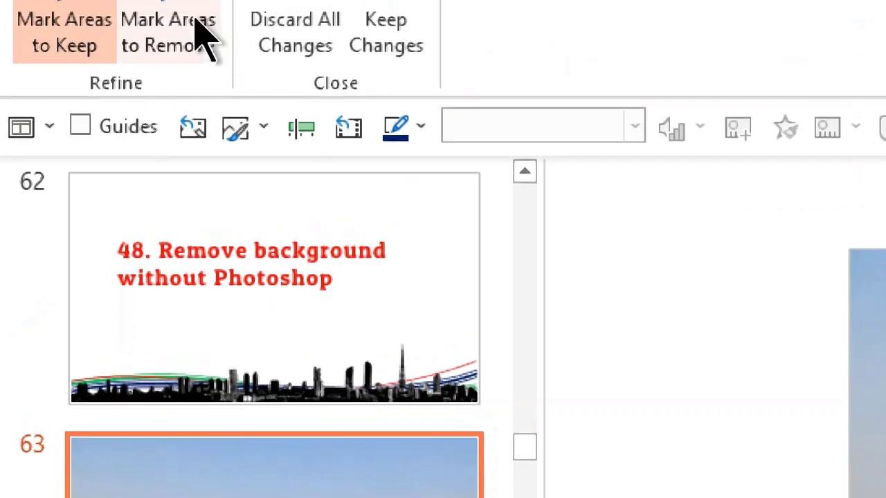
left_click(195, 22)
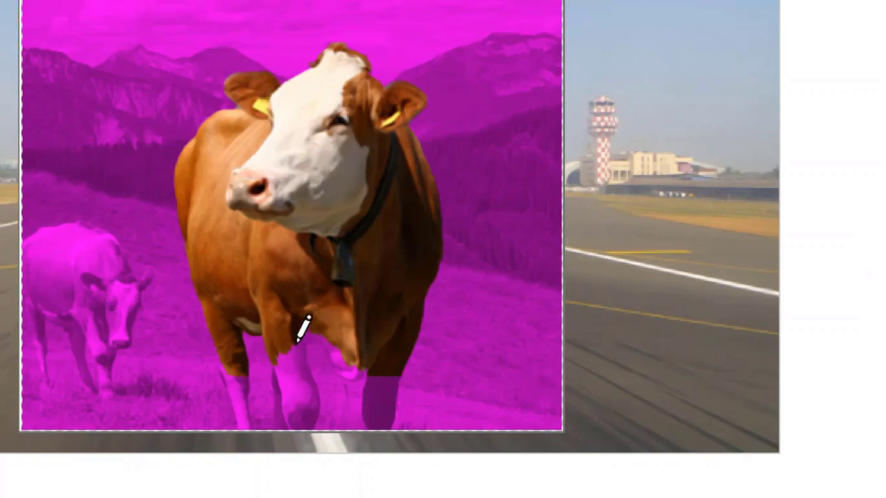
left_click_drag(302, 330, 293, 419)
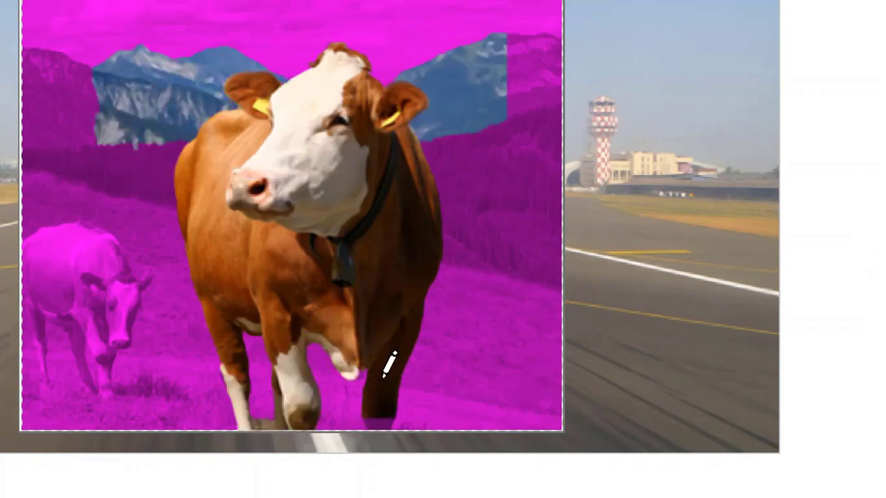
left_click_drag(386, 375, 382, 428)
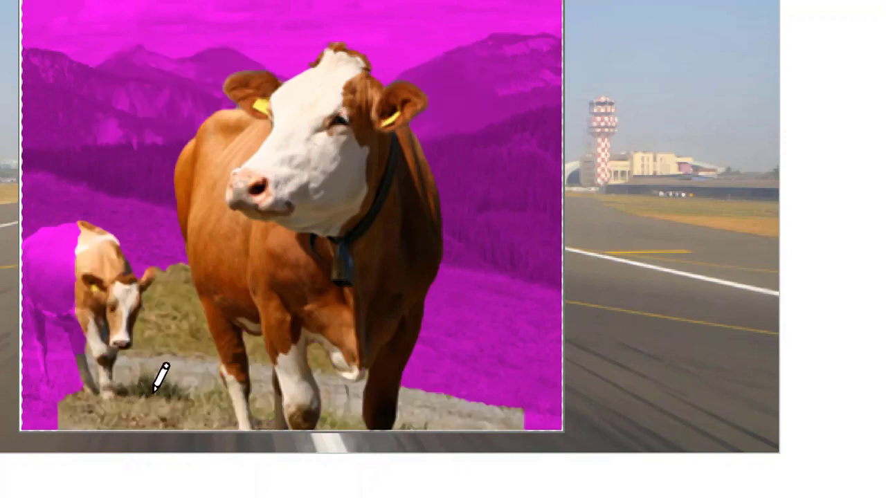
key("ctrl+z")
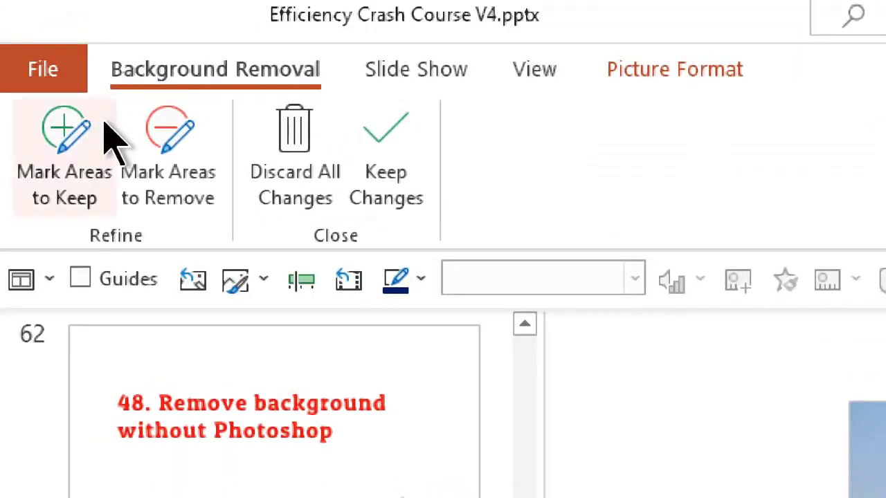
Mark the left mountains and the mountain behind the cow for removal, then keep changes
left_click(104, 124)
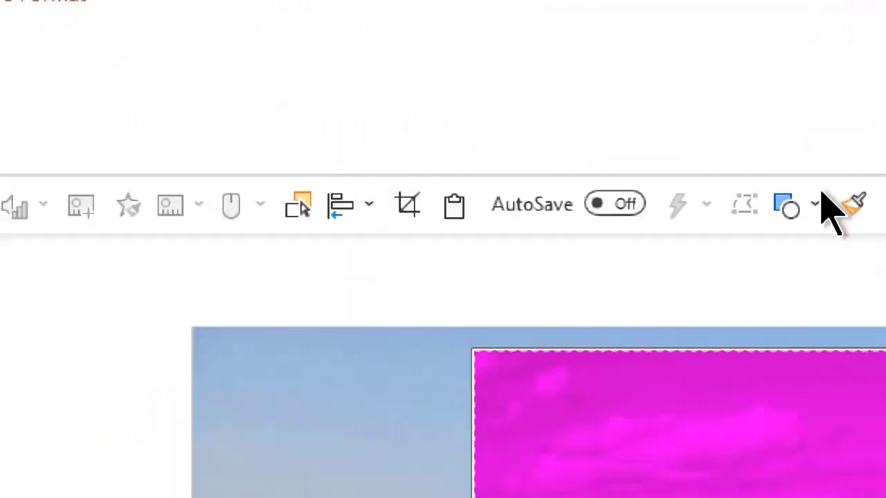
left_click_drag(107, 273, 184, 214)
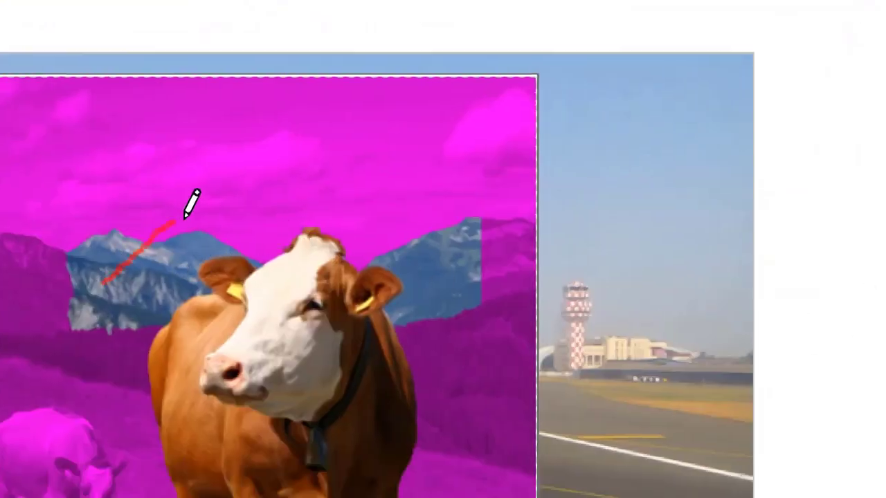
left_click_drag(478, 290, 459, 202)
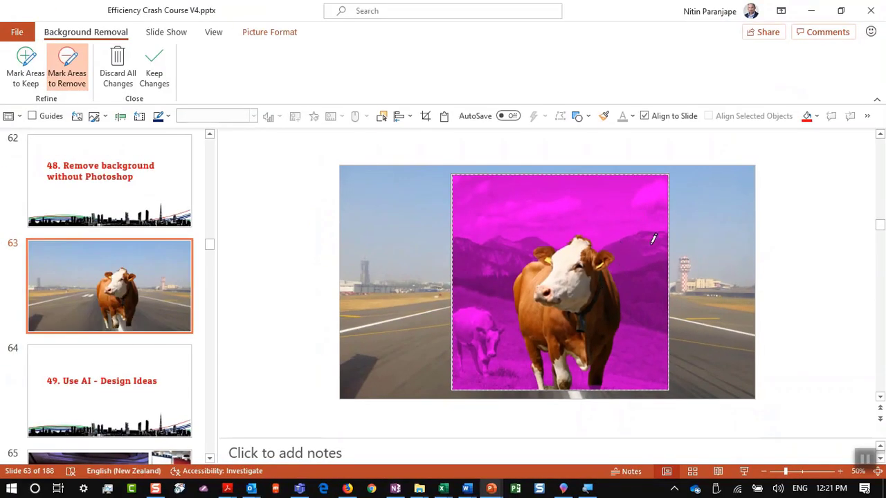
left_click(694, 259)
Preview the cut-out cow-on-runway slide full screen
left_click(637, 320)
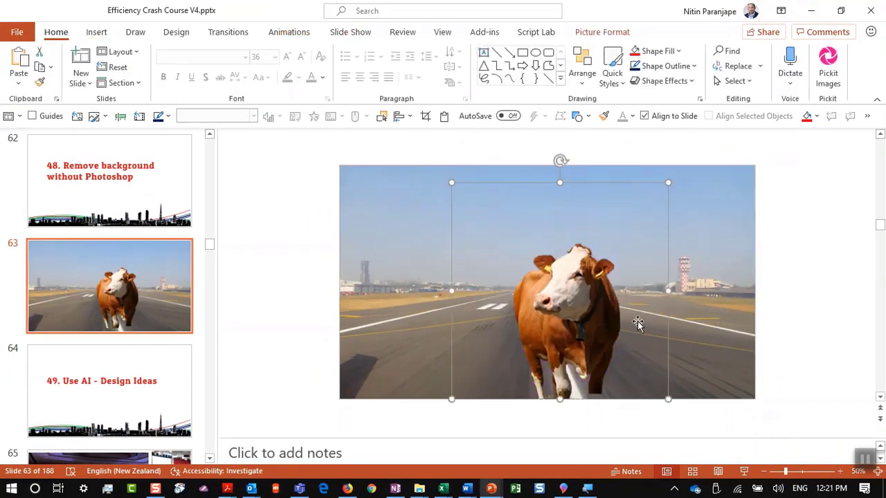
left_click(744, 471)
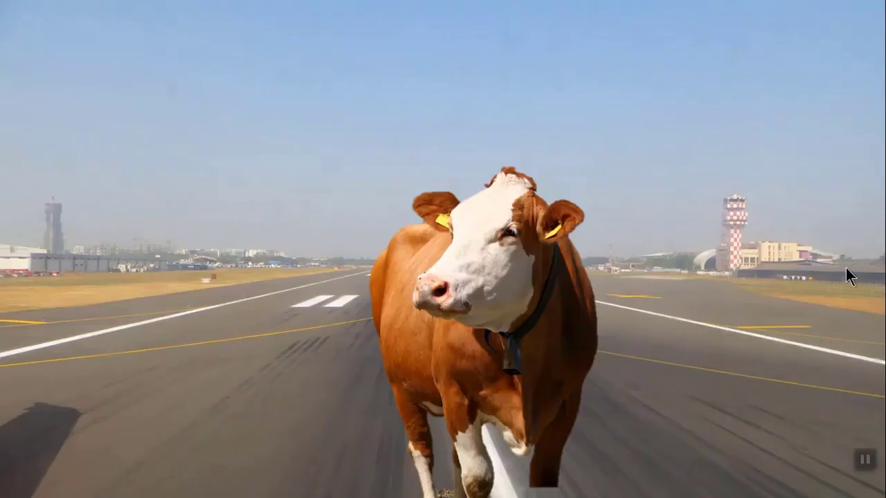
key("Escape")
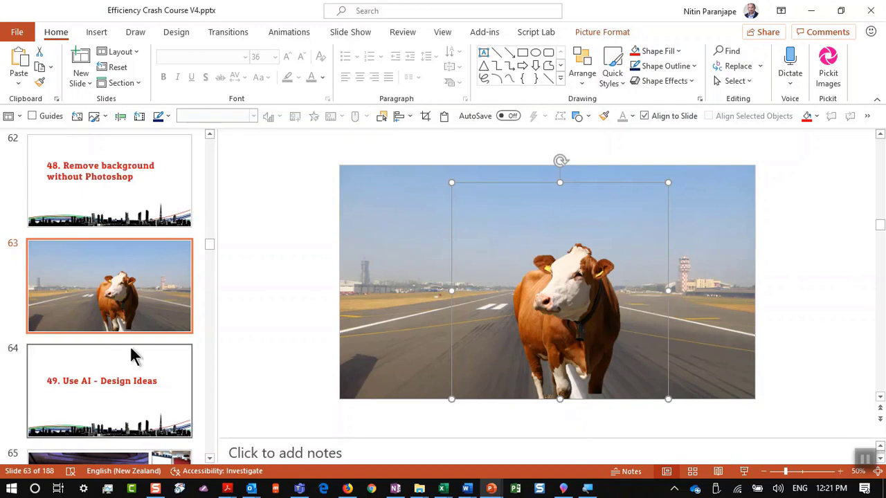
Present slide 64, '49. Use AI - Design Ideas', full screen and exit
left_click(134, 355)
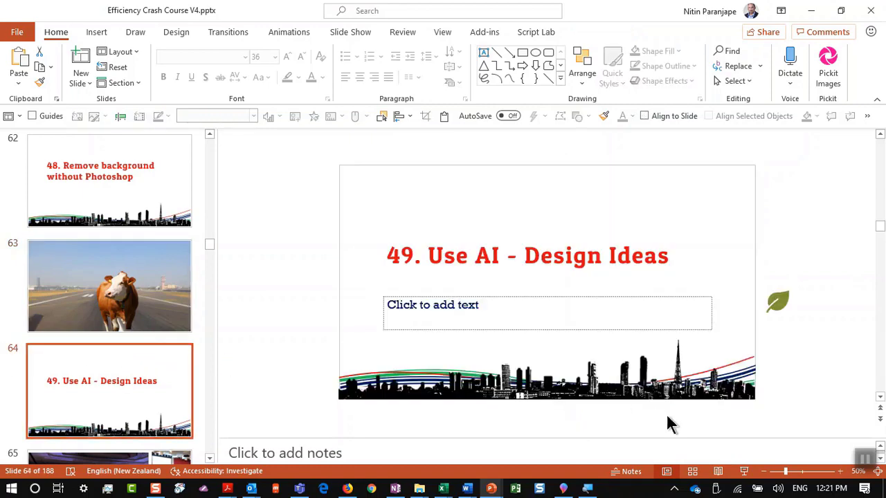
left_click(744, 471)
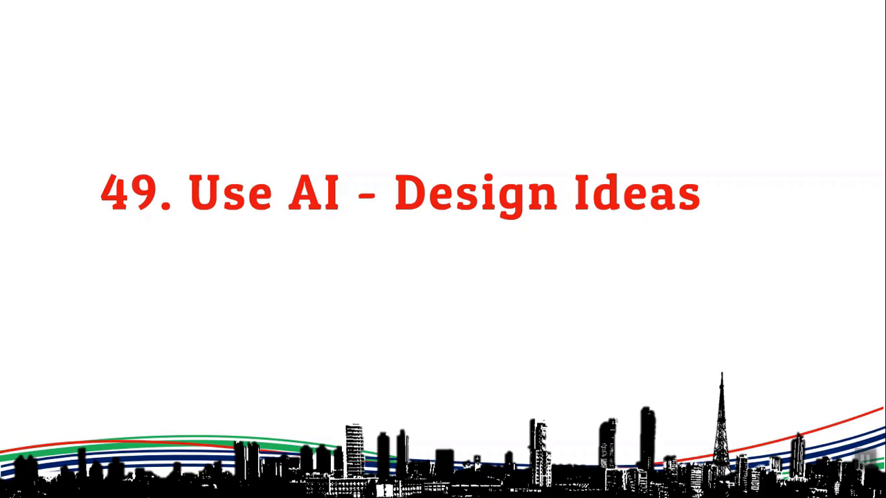
key("Escape")
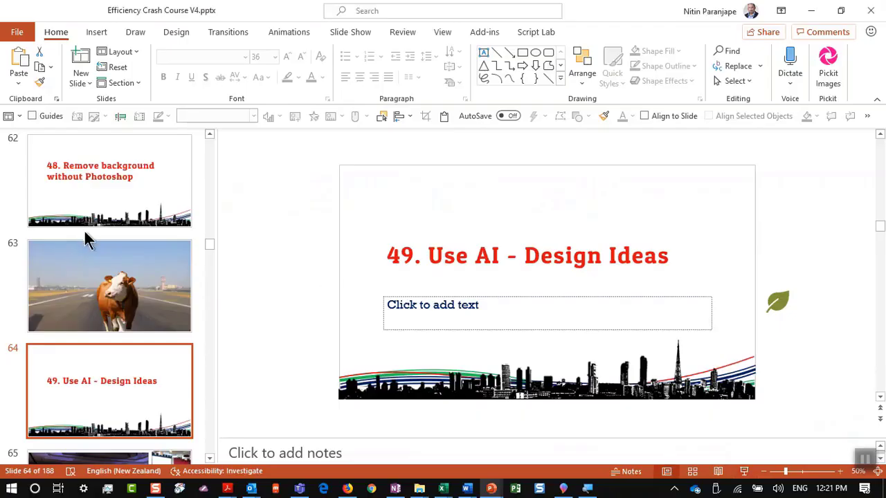
On slide 65, reposition the orange and grey audience photos, then show the Design themes
scroll(102, 380, "down", 2)
left_click(132, 349)
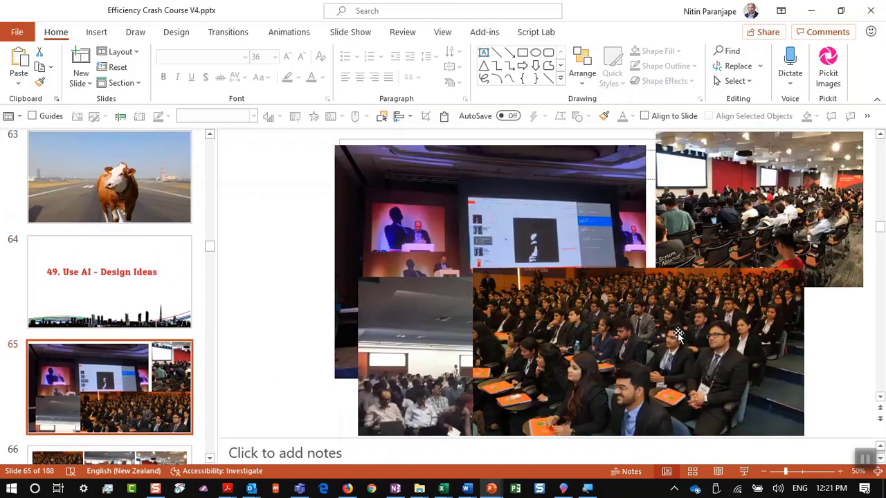
left_click_drag(677, 335, 517, 207)
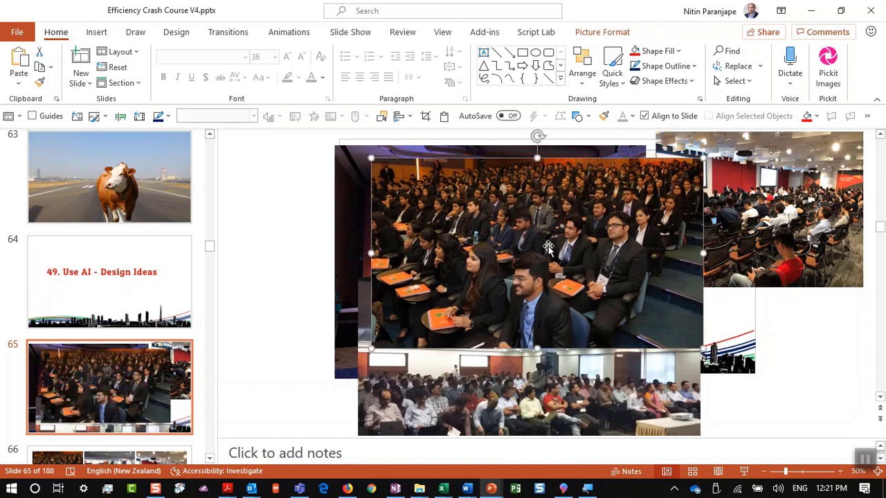
left_click_drag(547, 247, 447, 317)
left_click_drag(356, 400, 257, 291)
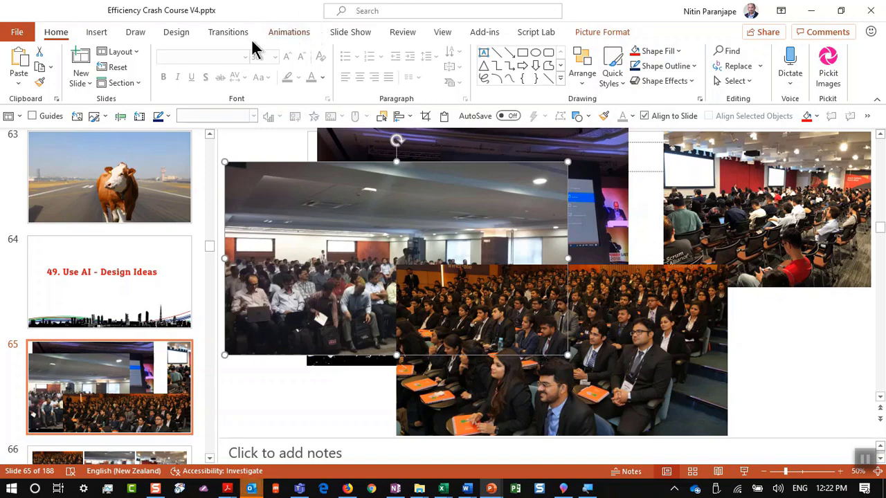
left_click(173, 34)
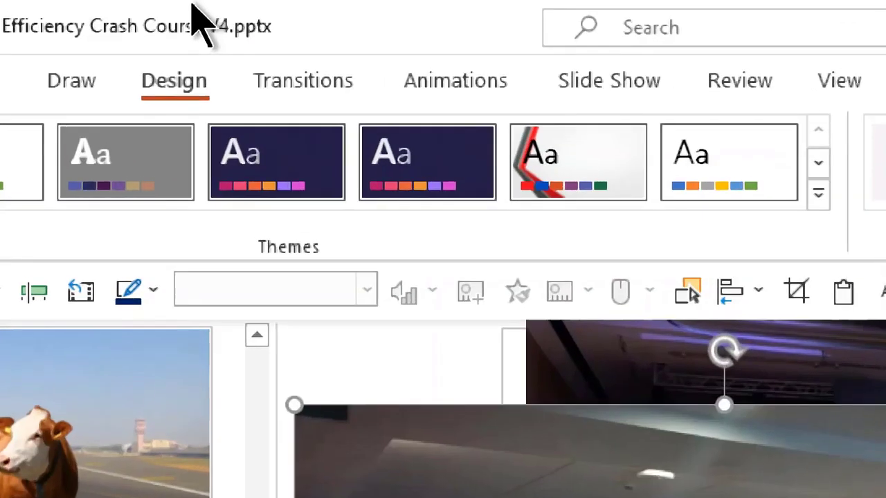
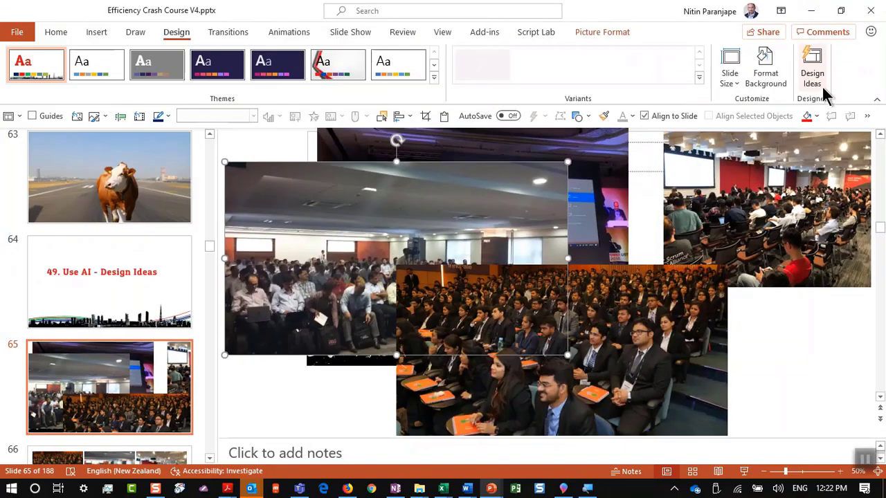
Check Design Ideas for photo slide 65, then start a new blank presentation
left_click(718, 214)
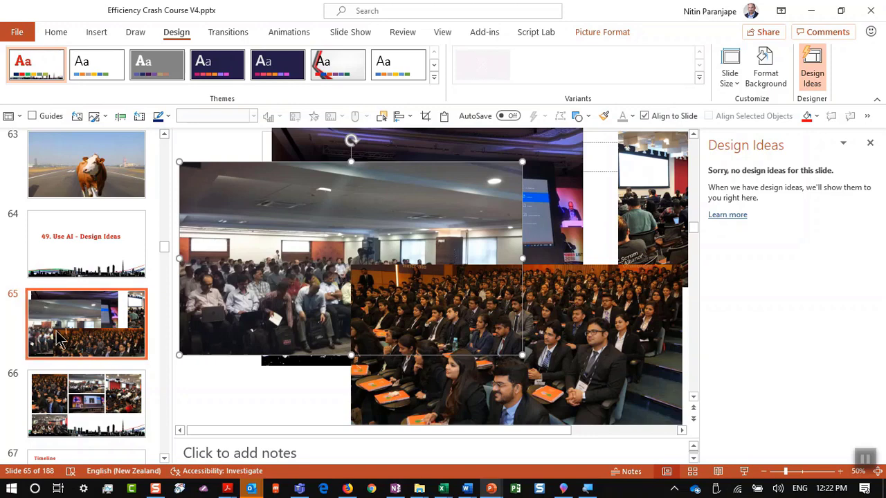
left_click(73, 314)
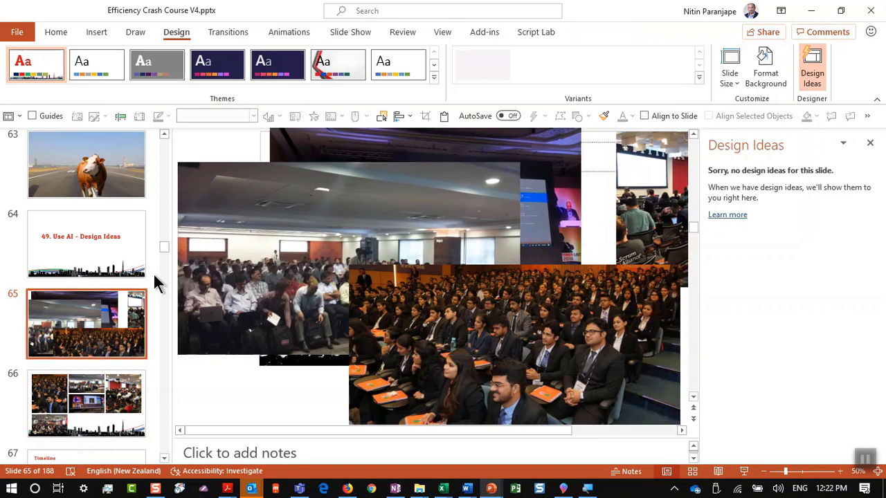
key("ctrl+n")
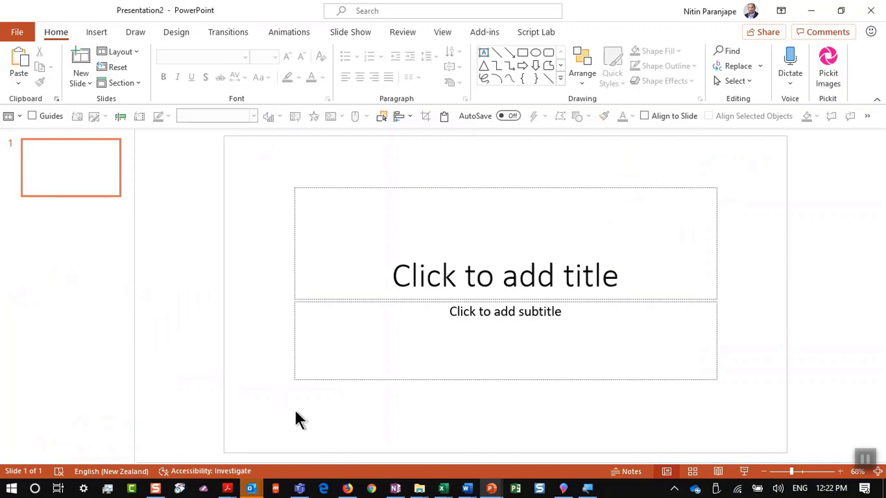
Switch the new slide to Title and Content and paste the event photos into it
left_click(119, 53)
left_click(182, 100)
left_click(302, 330)
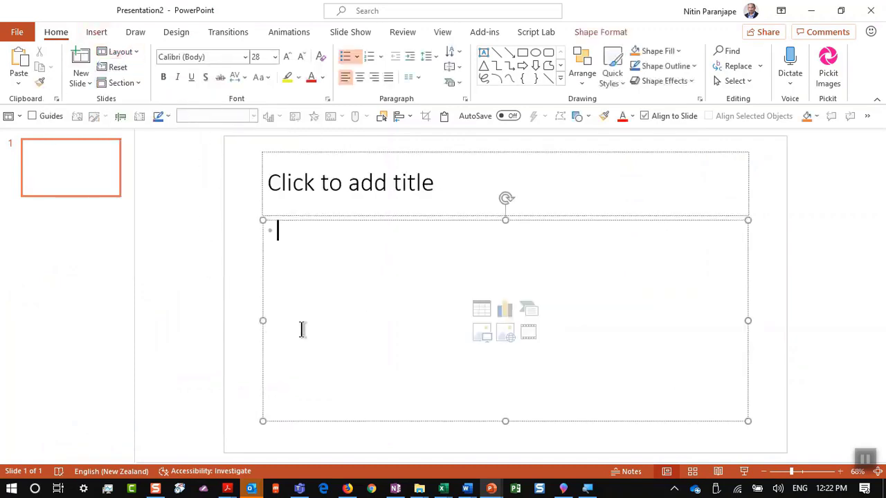
key("ctrl+v")
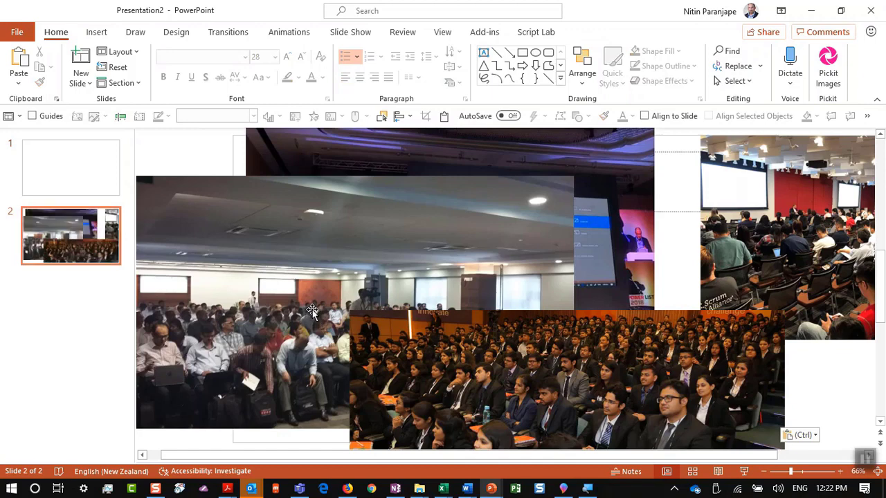
Try the photo grid, circle-framed and diagonal-strip Design Ideas on the photo slide
left_click(179, 32)
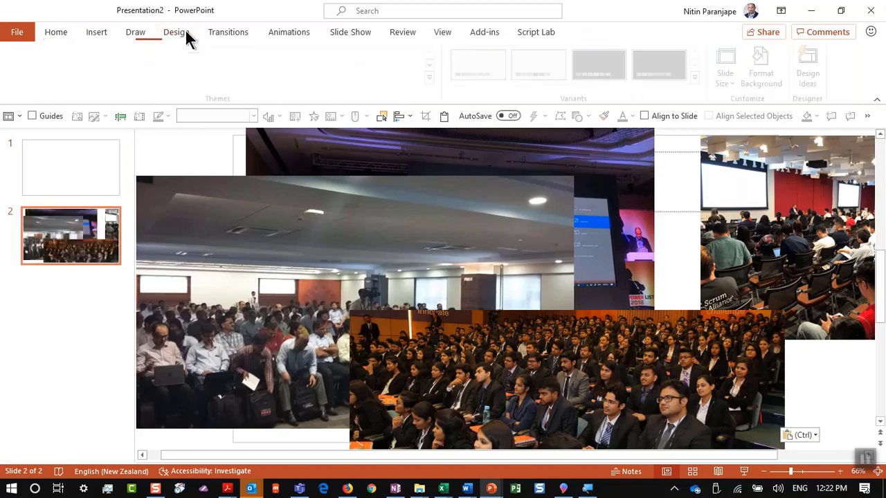
left_click(818, 61)
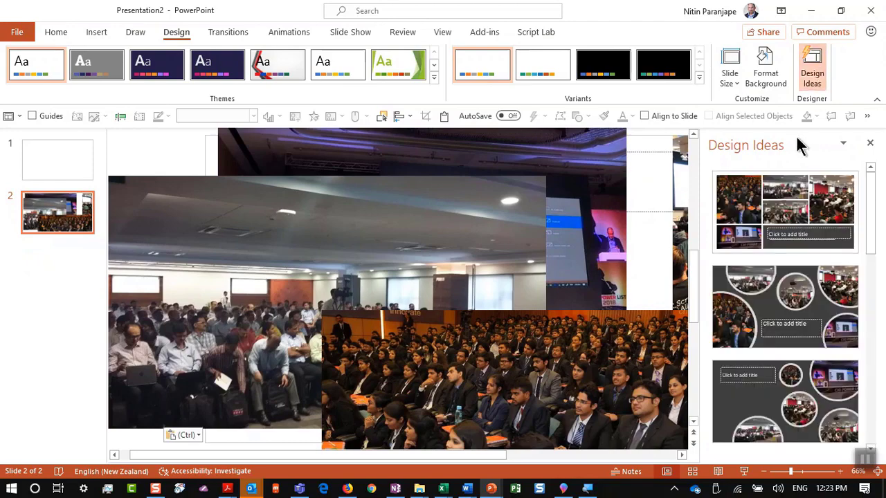
left_click(785, 207)
left_click(769, 295)
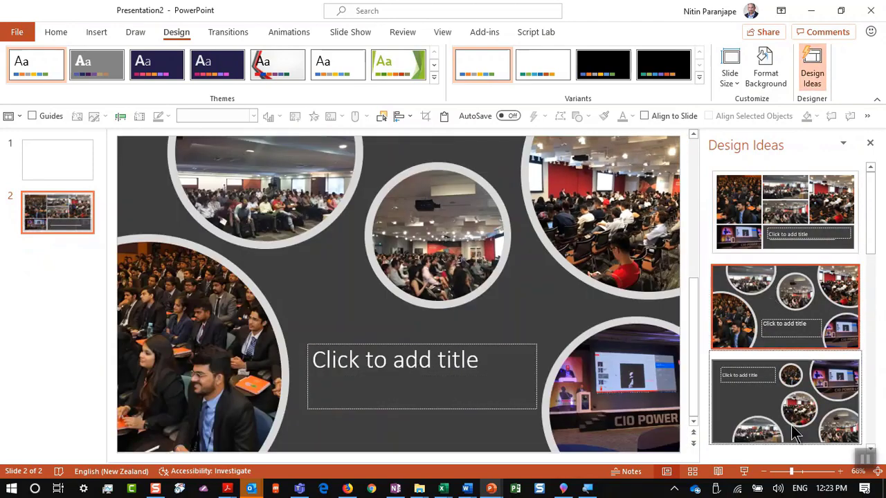
left_click(818, 388)
scroll(820, 384, "down", 2)
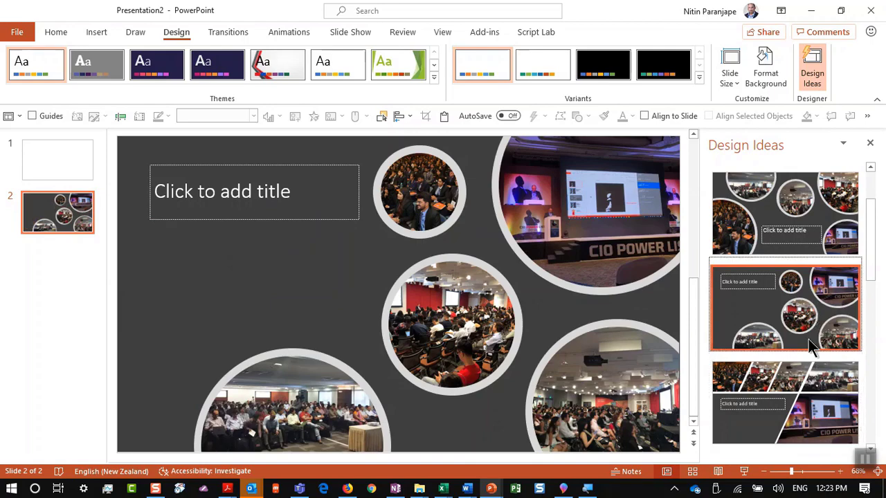
left_click(806, 374)
scroll(800, 388, "down", 1)
left_click(793, 368)
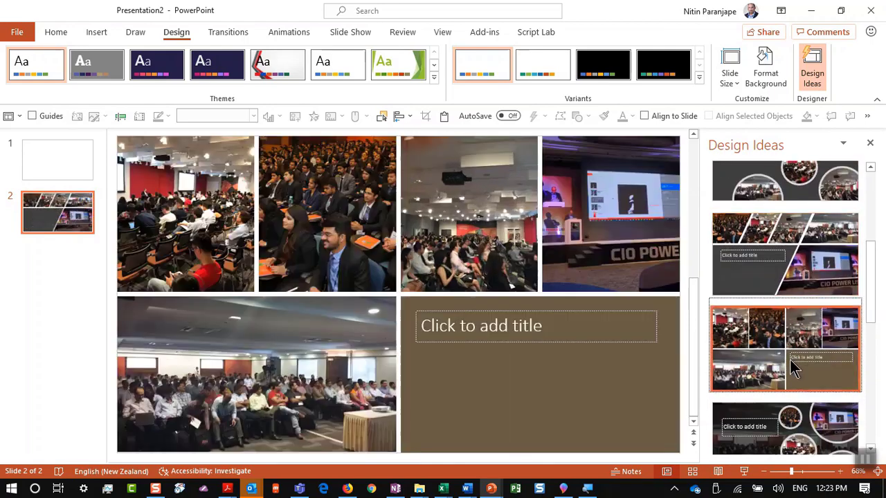
Try further grid layouts and settle on the dark left-panel Design Idea
scroll(794, 368, "down", 1)
left_click(794, 368)
scroll(794, 369, "down", 1)
left_click(793, 368)
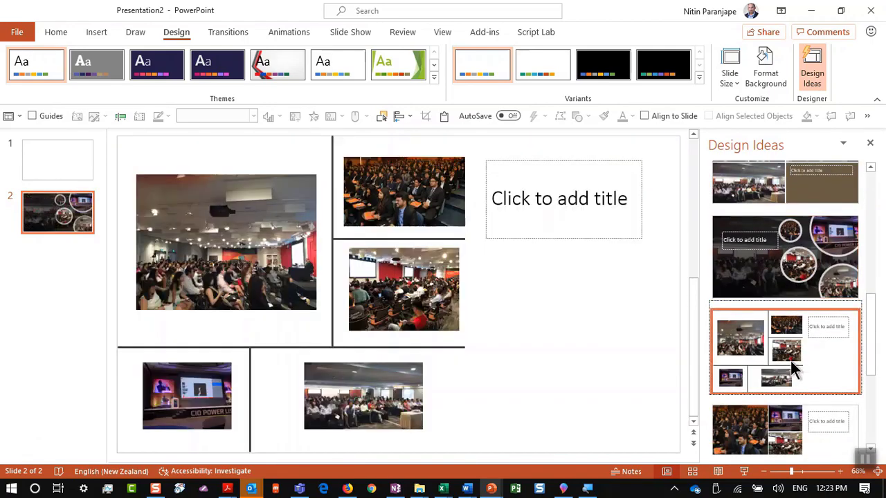
scroll(791, 374, "down", 1)
left_click(782, 395)
scroll(782, 396, "down", 1)
left_click(782, 350)
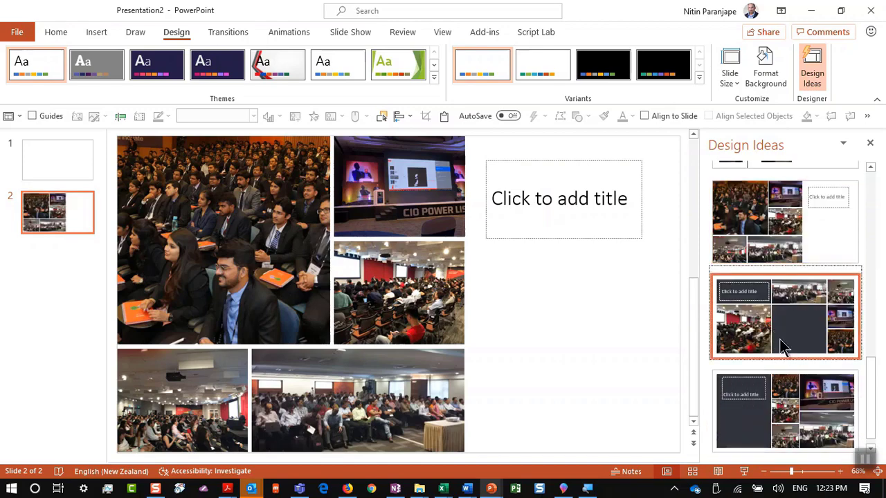
left_click(771, 391)
scroll(778, 384, "down", 1)
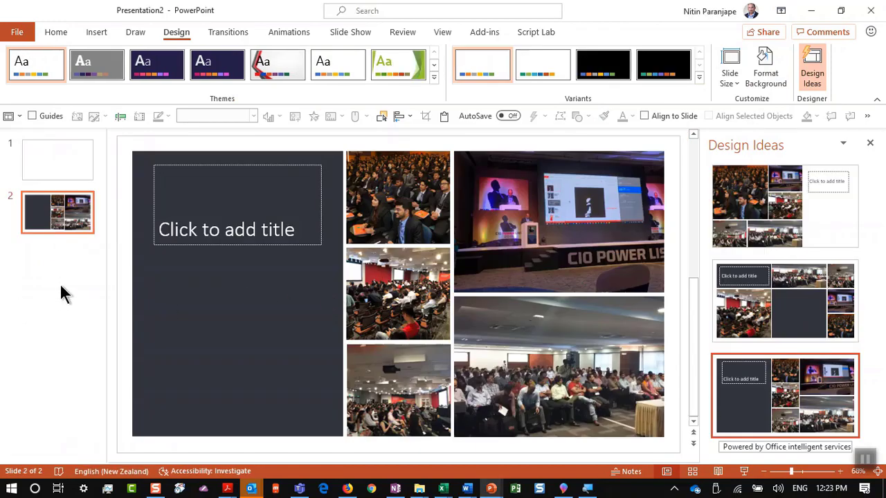
Insert a new slide 3 with the Title and Content layout
left_click(64, 275)
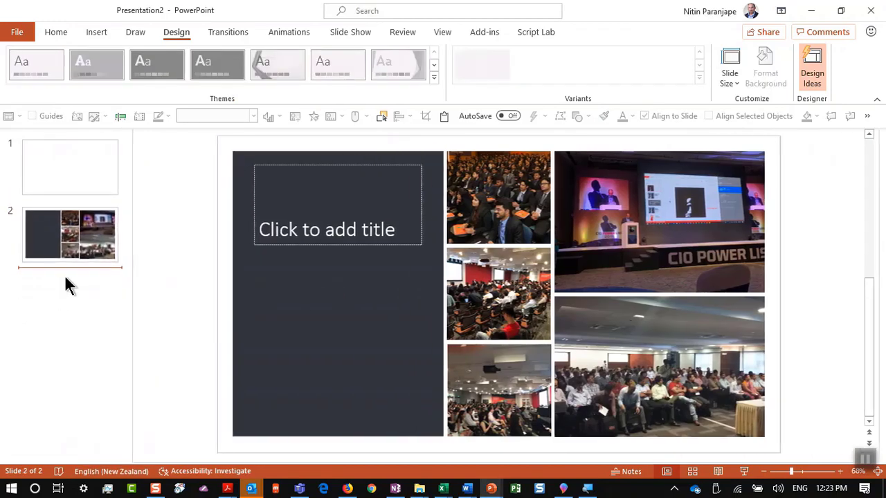
key("Return")
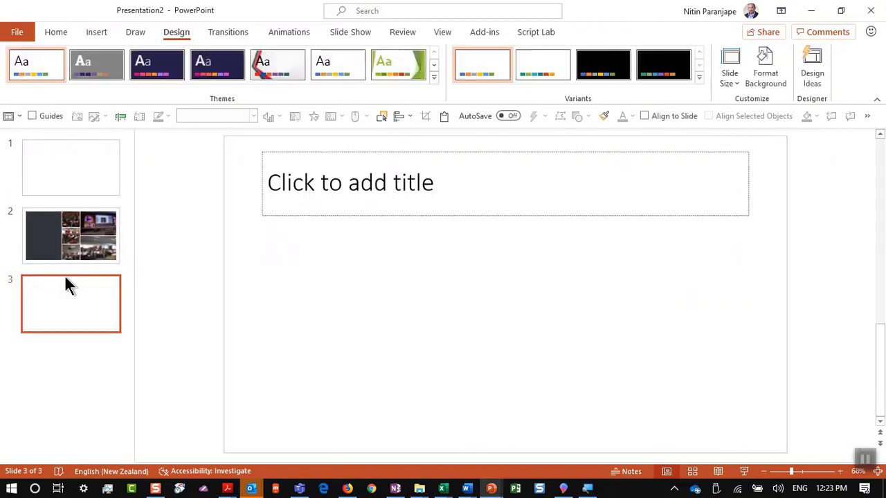
left_click(55, 32)
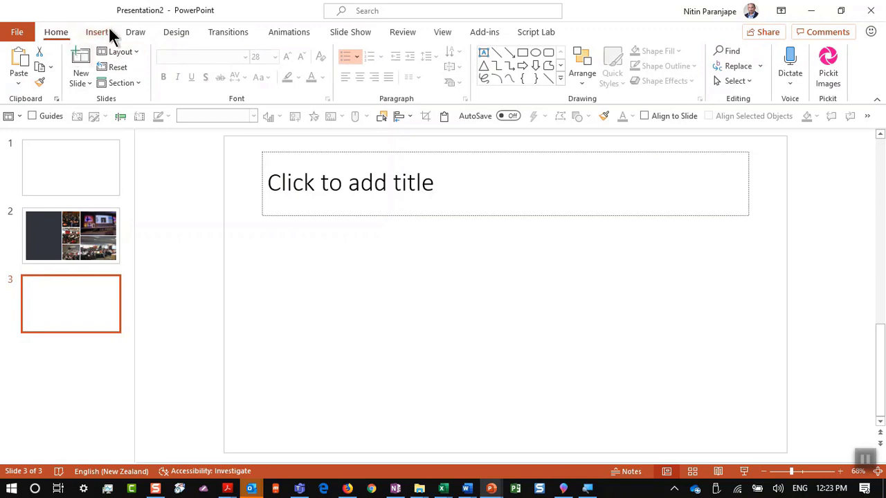
left_click(107, 31)
left_click(61, 35)
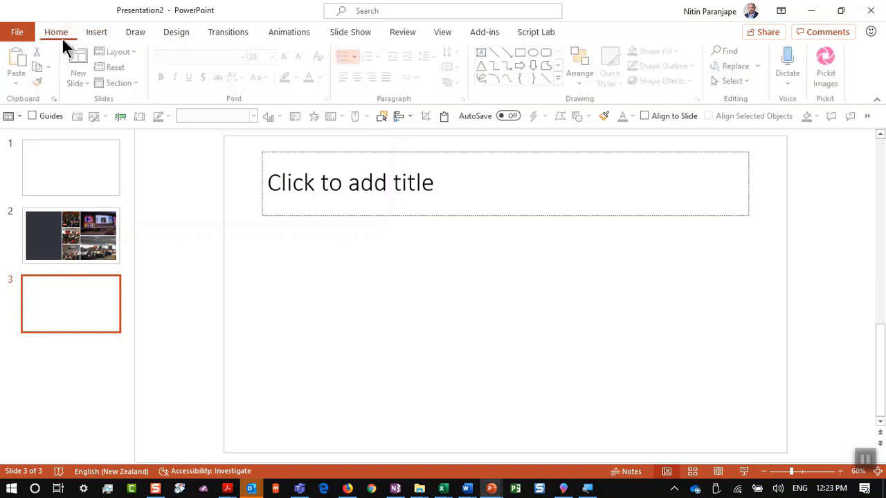
left_click(135, 54)
left_click(183, 109)
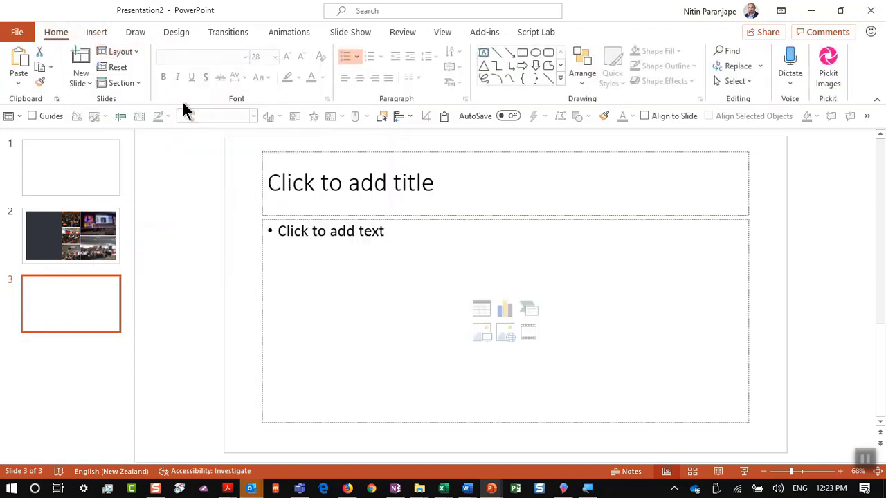
Title slide 3 'The history' and switch back to the Efficiency Crash Course deck
left_click(308, 199)
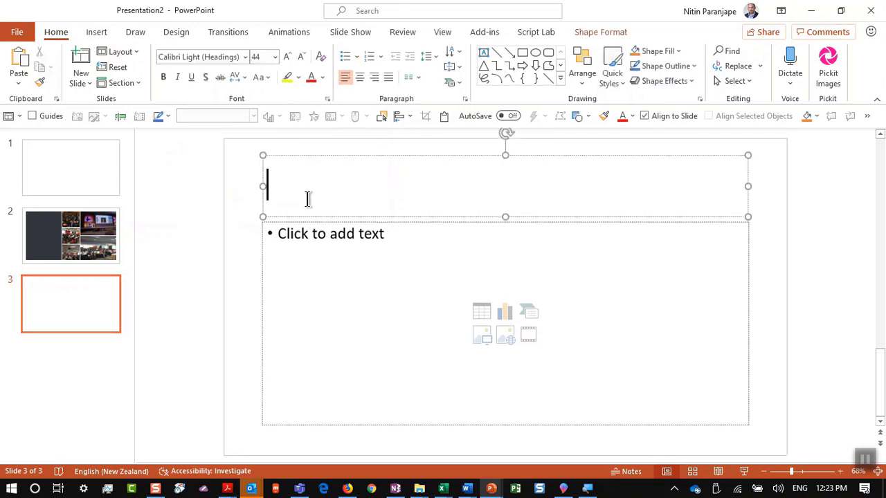
type("The history")
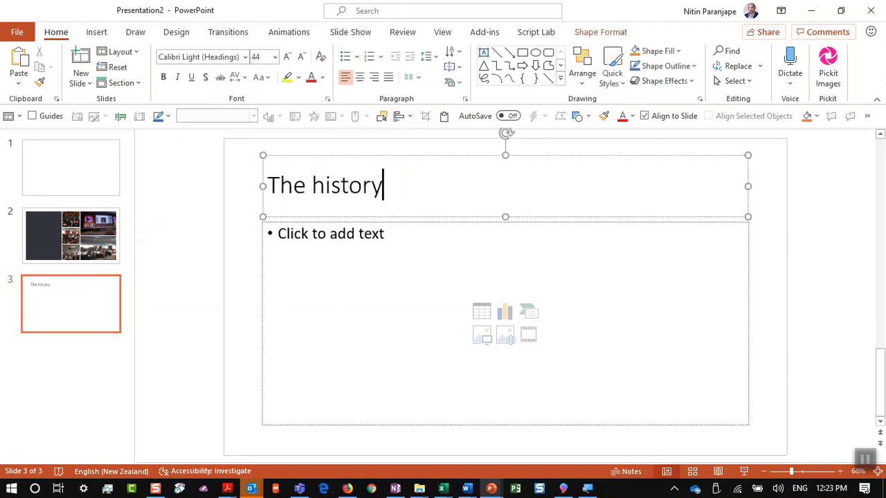
left_click(300, 232)
key("alt+Tab")
key("alt+Tab")
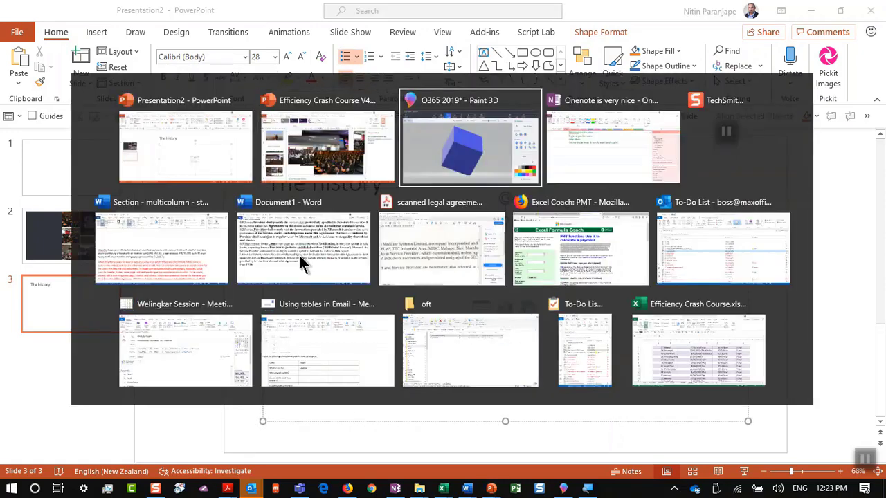
key("alt+shift+Tab")
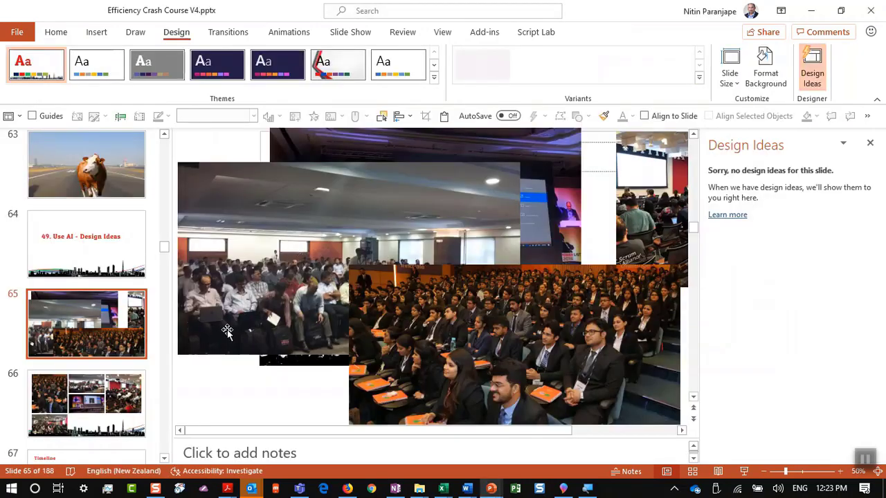
Copy the five bullets from Timeline slide 67 into The history slide's content placeholder
left_click(137, 403)
left_click(135, 391)
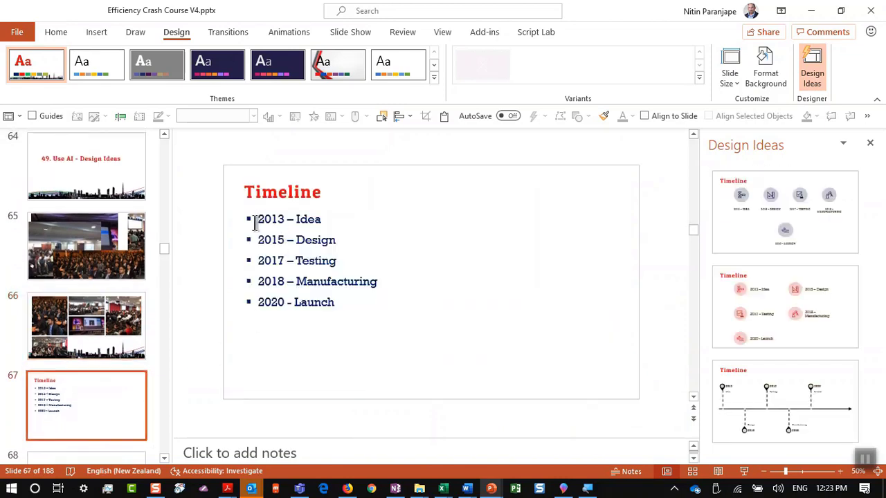
left_click_drag(257, 219, 383, 320)
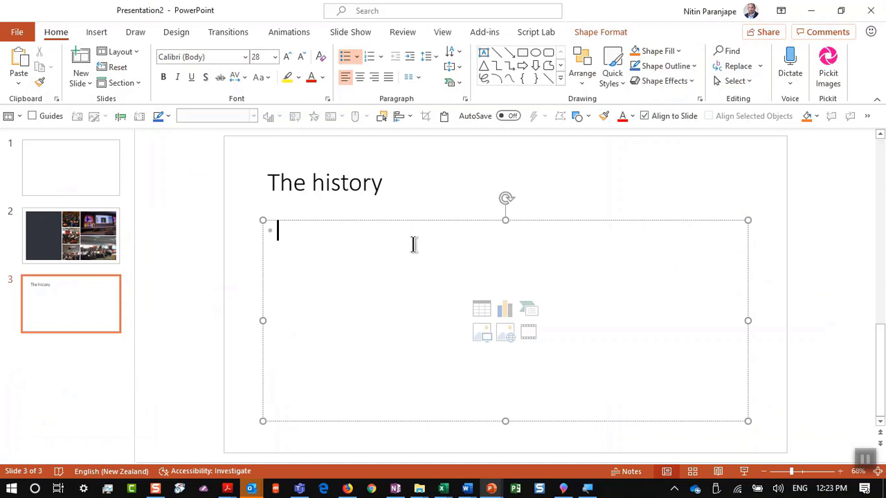
type("2013 – Idea 2015 – Design 2017 – Testing 2018 – Manufacturing 2020 - Launch")
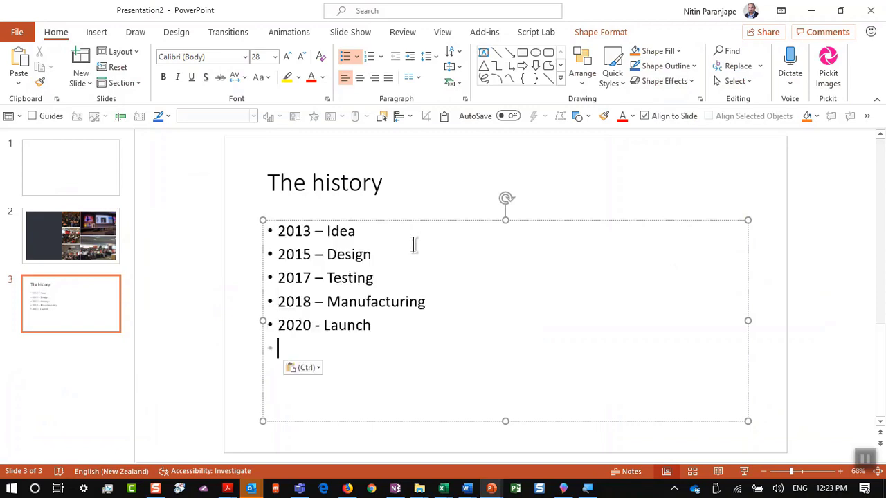
key("Escape")
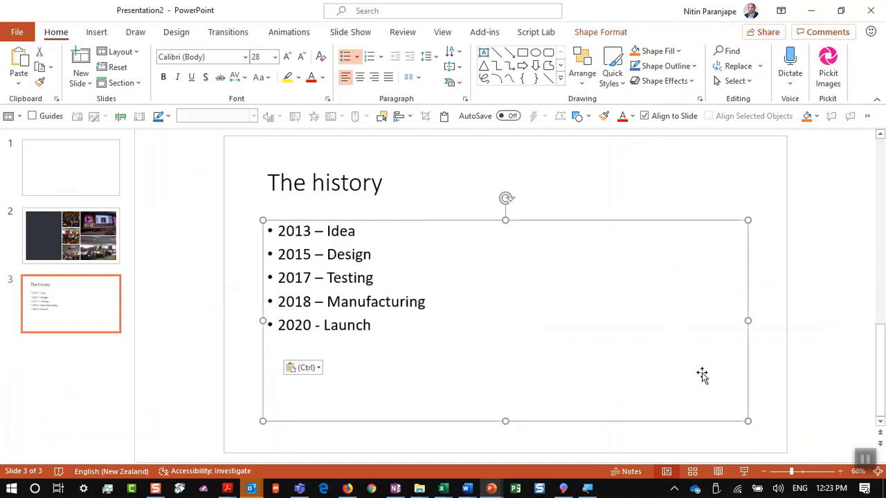
Preview The history slide as a slide show and return to editing
key("shift+F5")
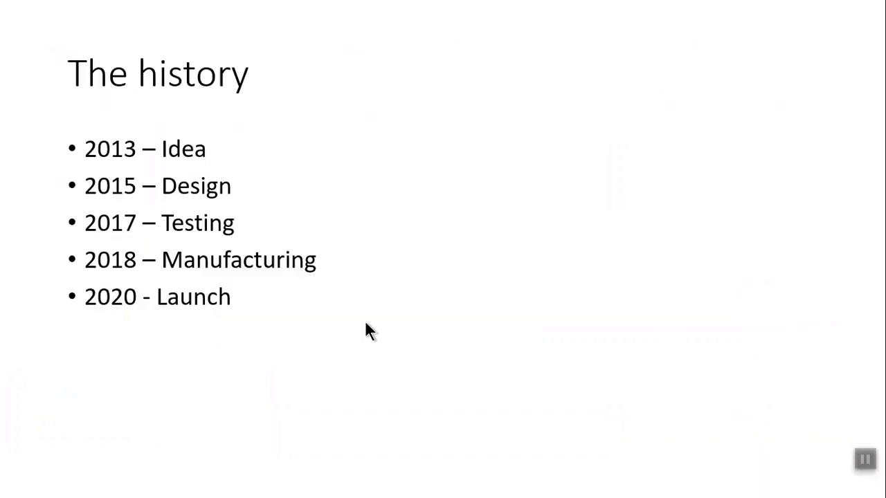
key("Escape")
left_click(395, 278)
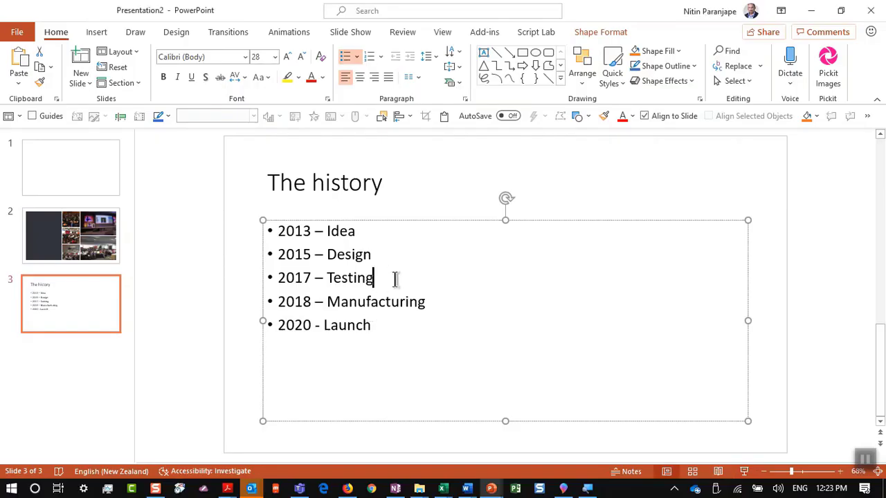
left_click(160, 38)
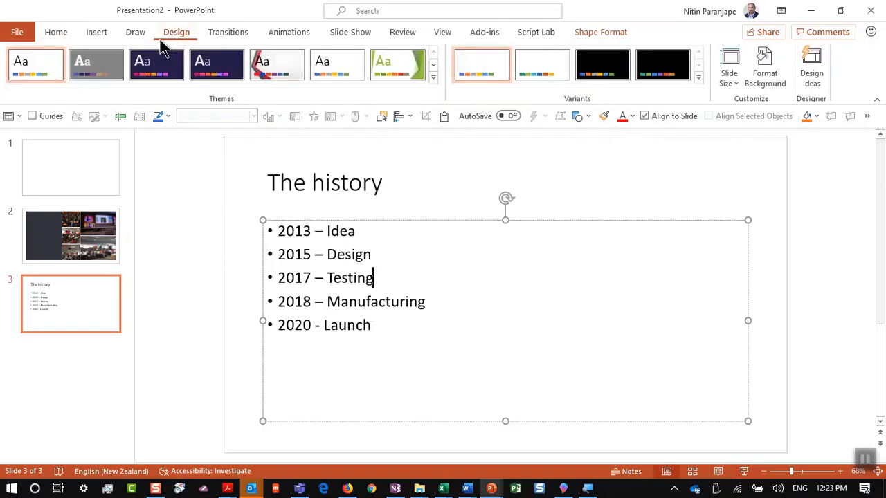
Try the dark-panel, grey bulleted, horizontal bar and black arrow timeline Design Ideas
left_click(811, 75)
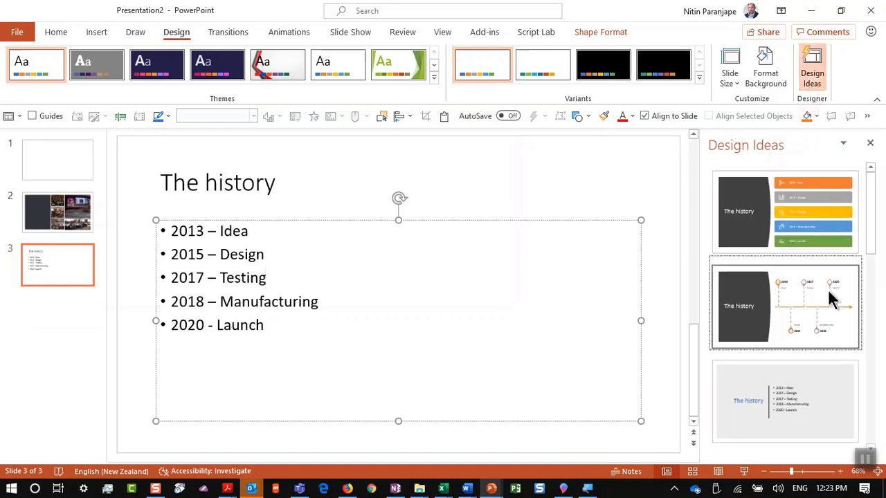
left_click(830, 298)
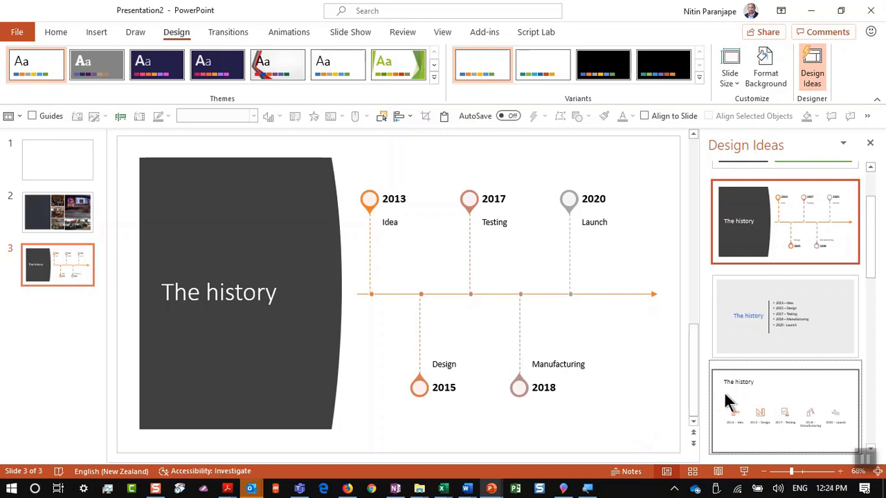
left_click(768, 315)
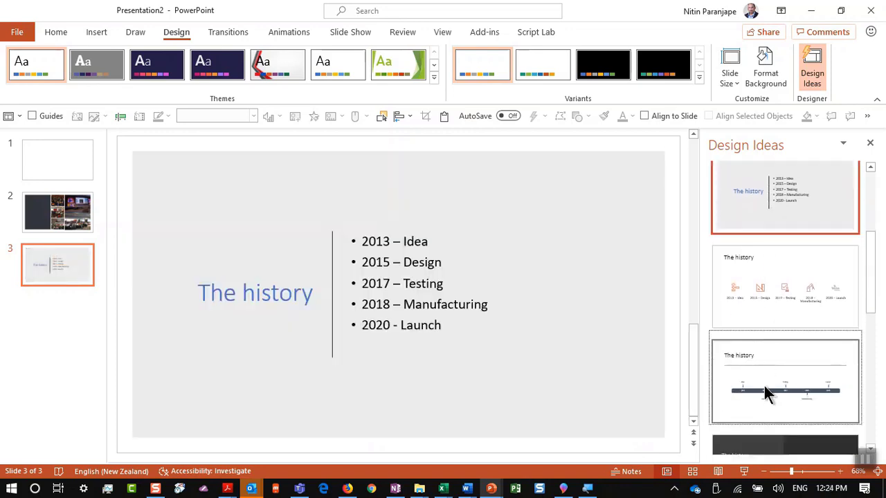
left_click(765, 388)
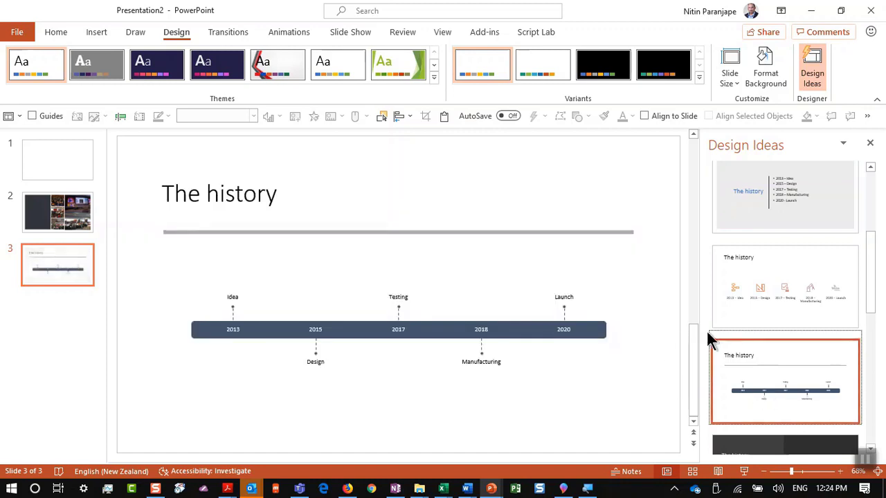
scroll(758, 388, "down", 2)
scroll(759, 381, "down", 1)
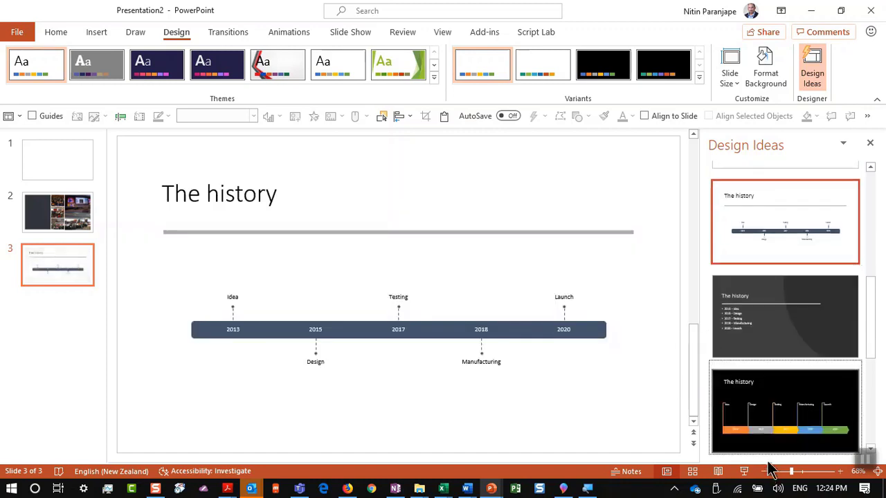
left_click(775, 422)
Pass the brush-header and coloured-box timelines, pick the white icon milestone layout, and preview it
scroll(778, 427, "down", 3)
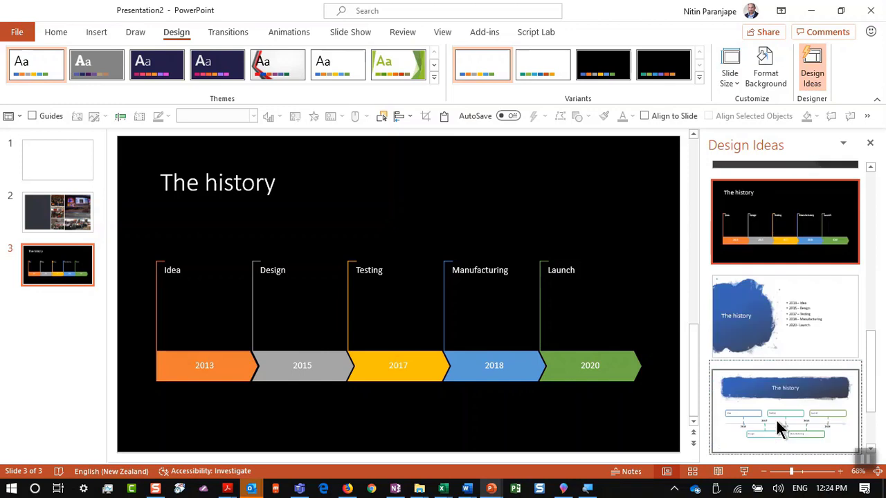
scroll(779, 426, "down", 2)
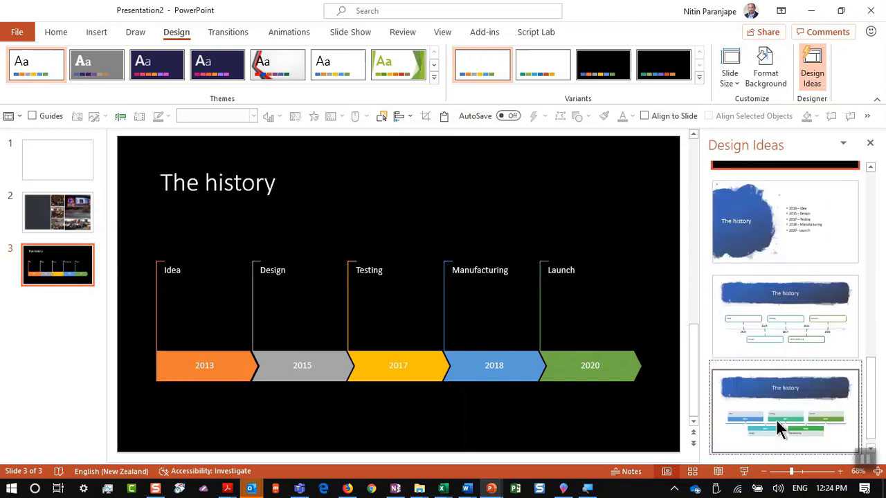
left_click(782, 339)
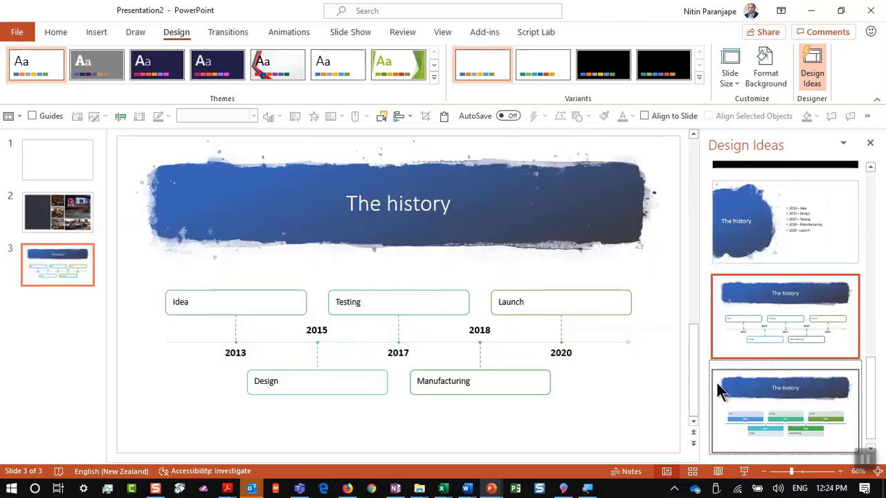
left_click(764, 398)
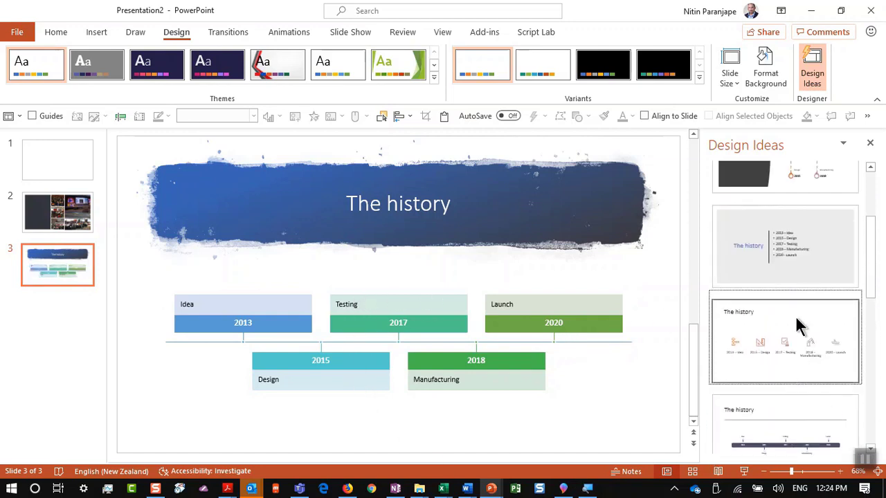
left_click(792, 358)
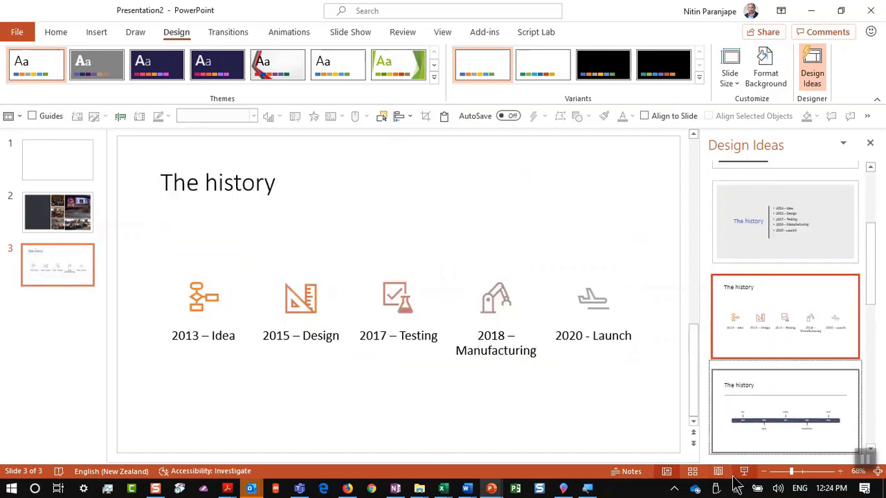
left_click(744, 471)
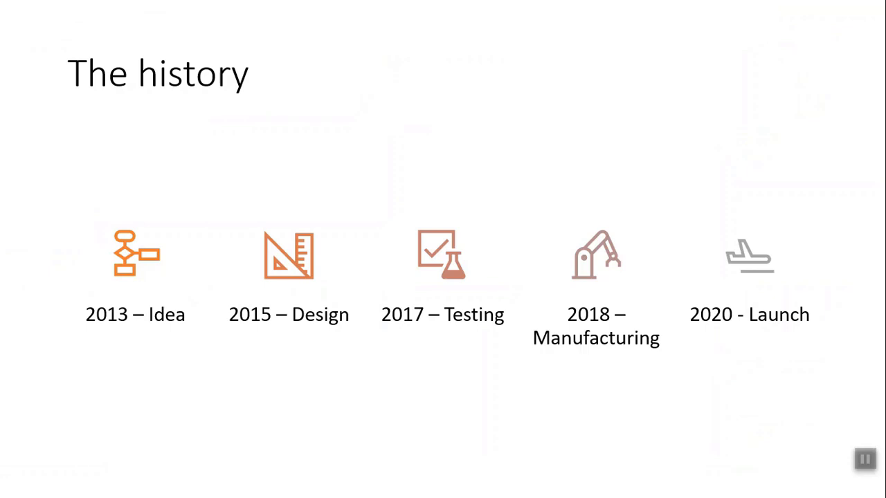
End the show and select slide 70 on managing sections in Efficiency Crash Course V4
key("Escape")
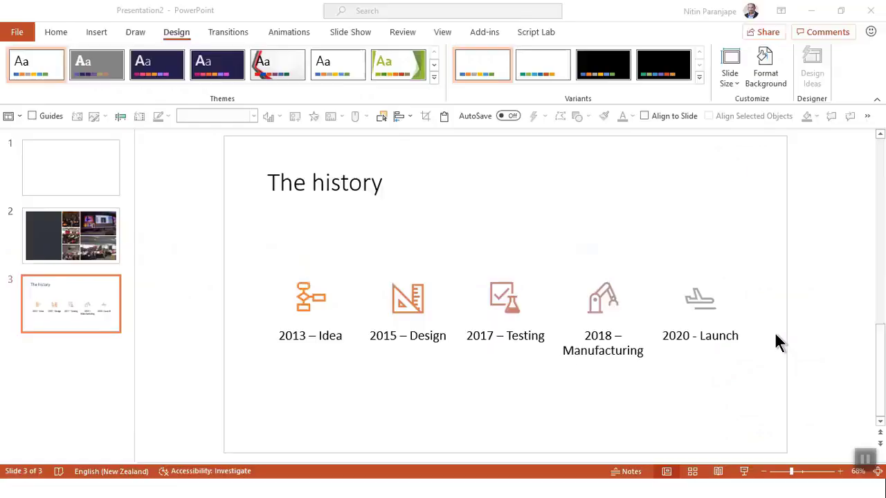
key("alt+Tab")
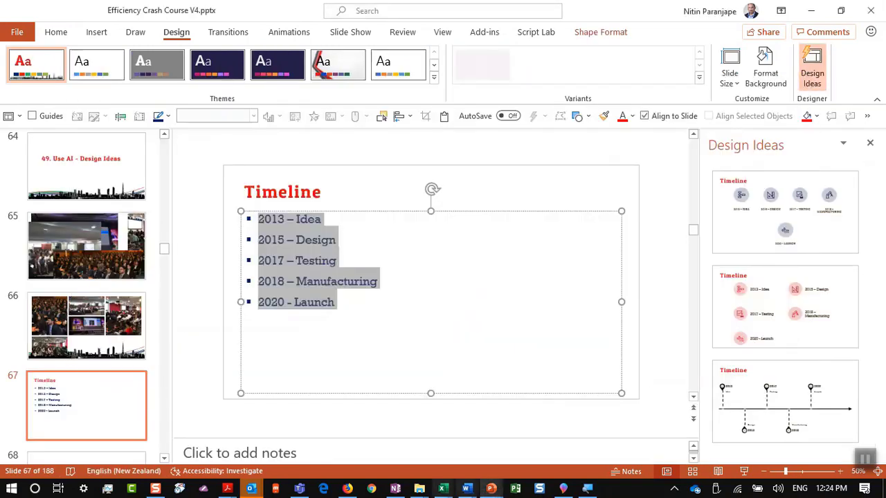
left_click(118, 402)
scroll(117, 400, "down", 5)
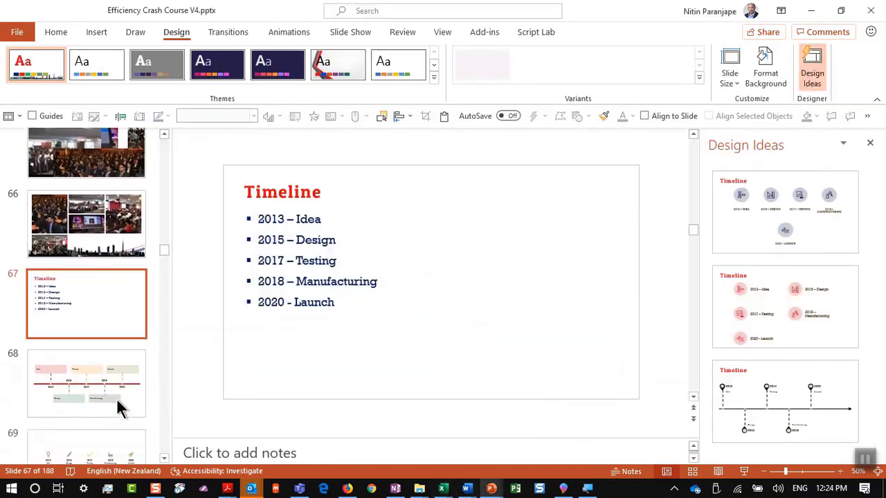
left_click(123, 343)
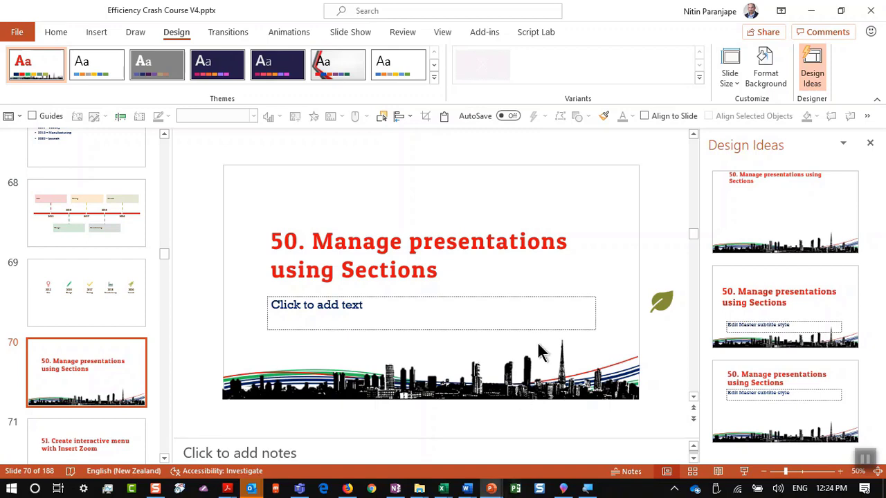
Switch to the Sections Demo 2018.pptx window via View > Switch Windows
key("alt+w")
key("w")
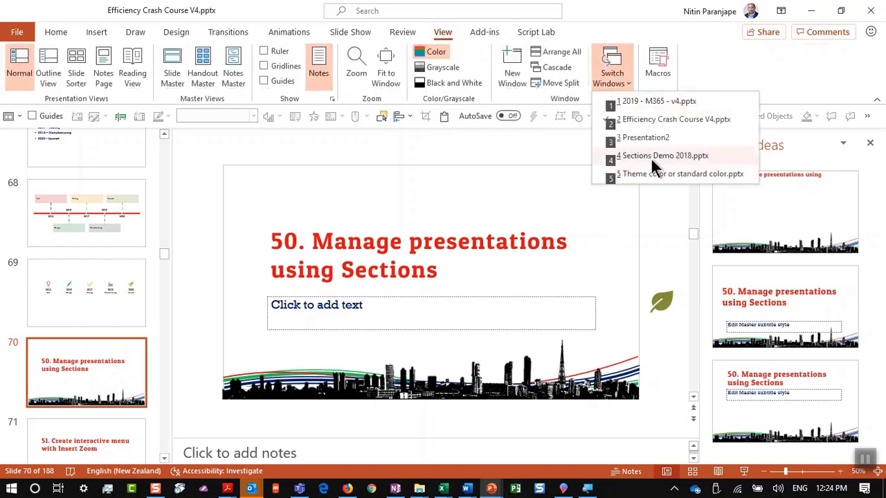
left_click(652, 155)
scroll(289, 272, "down", 3)
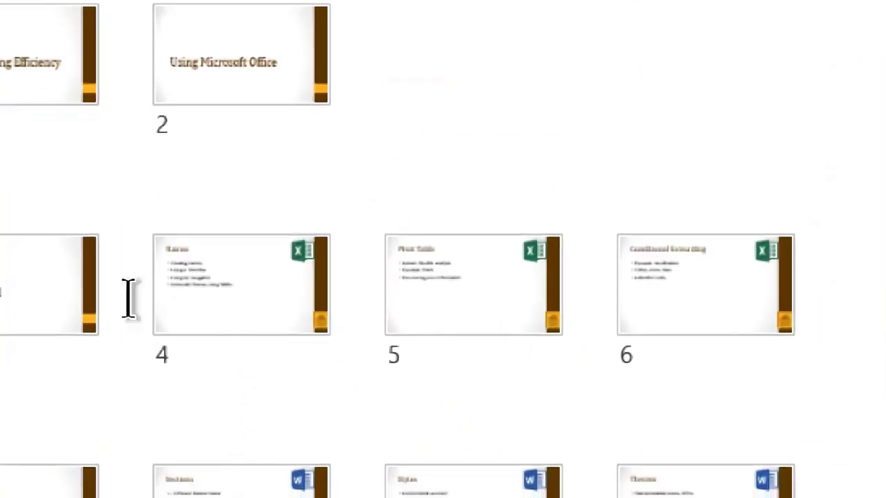
left_click(129, 297)
right_click(132, 306)
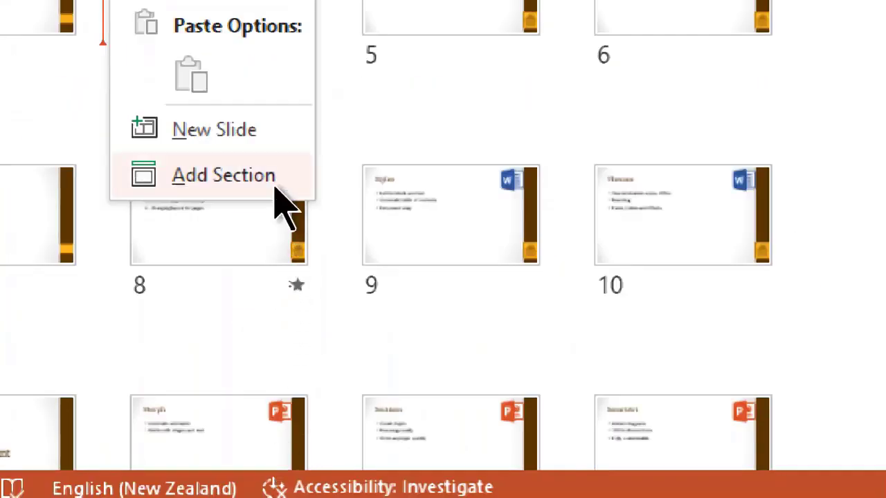
left_click(273, 185)
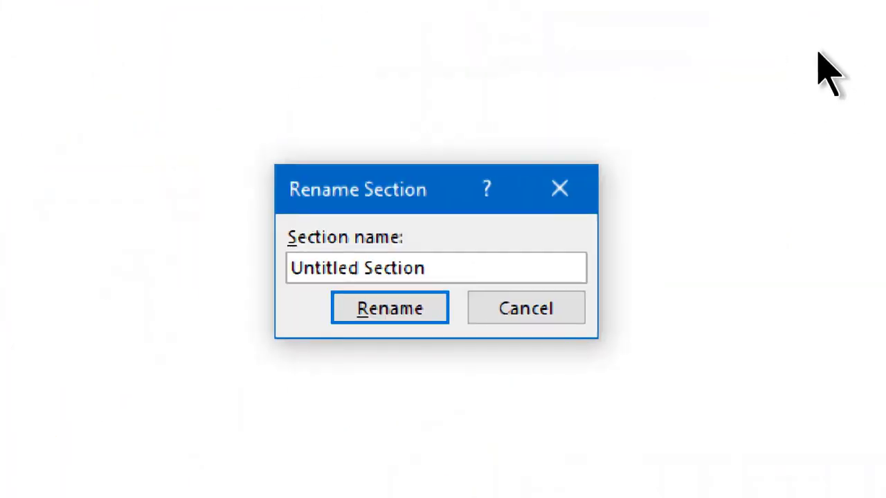
key("Return")
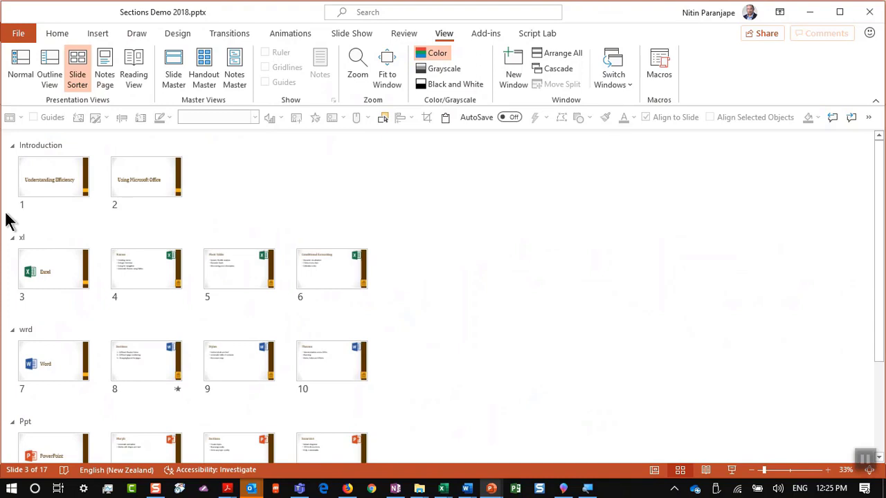
Preview the show from slide 3 through Pivot Table, then present from slide 4, Names
left_click(48, 181)
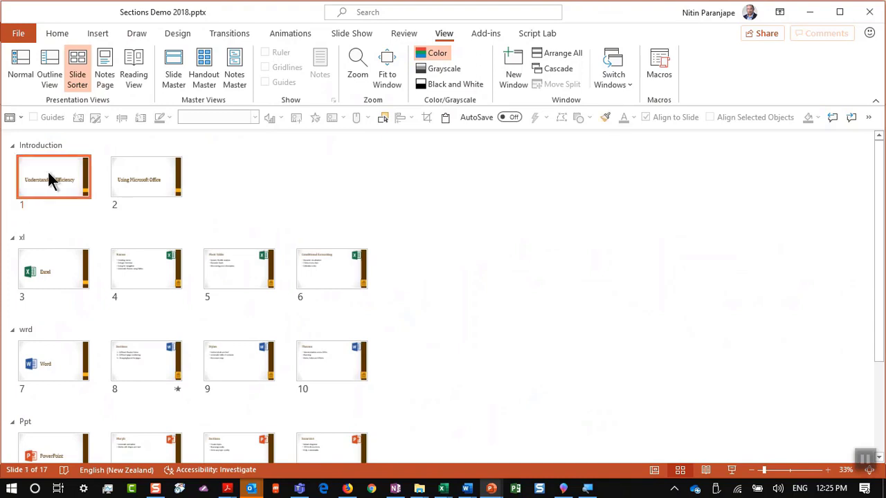
left_click(163, 184)
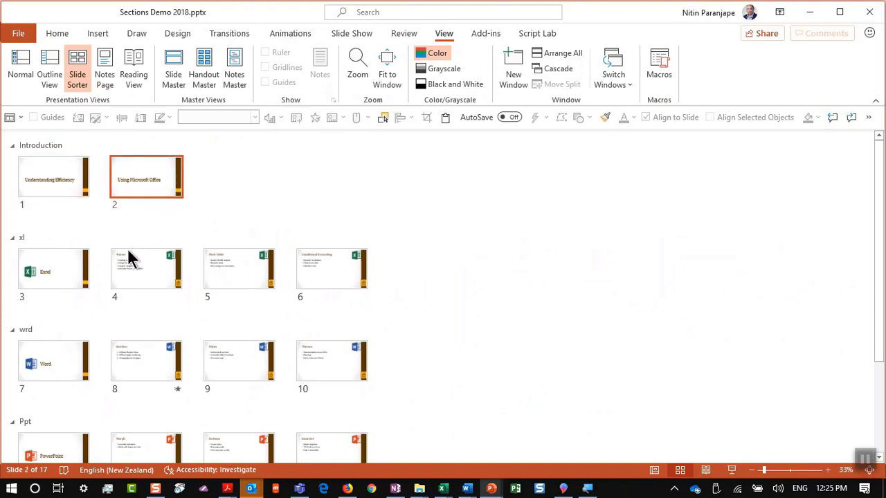
left_click(86, 277)
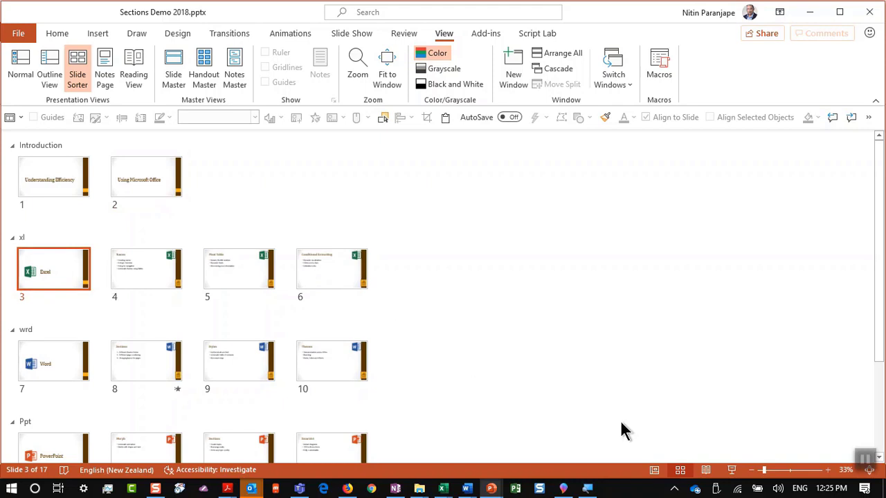
left_click(733, 470)
left_click(716, 340)
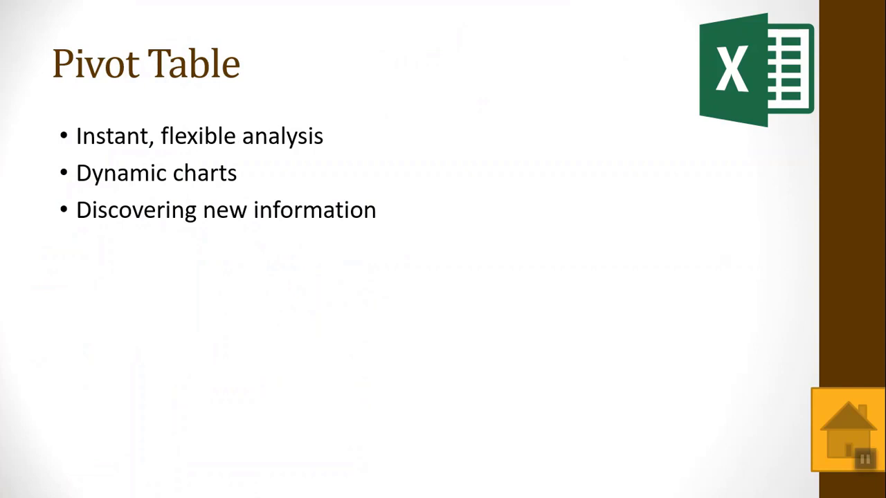
key("Right")
key("Right")
key("Right")
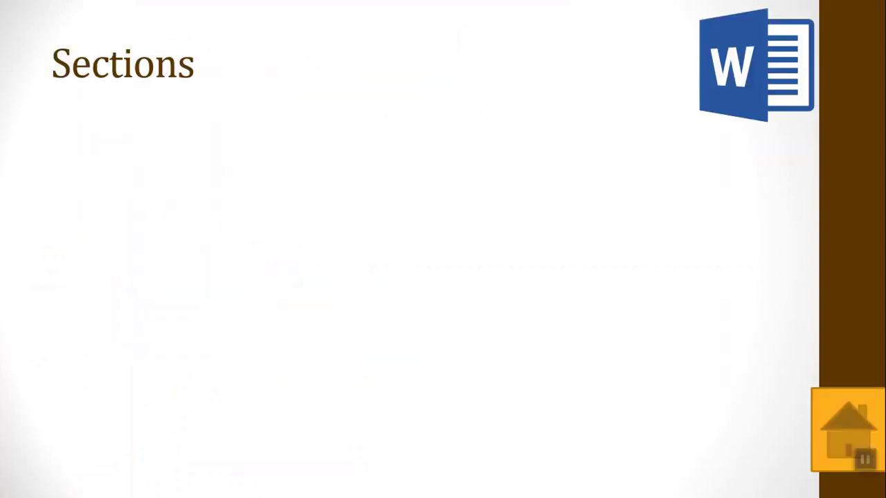
key("Escape")
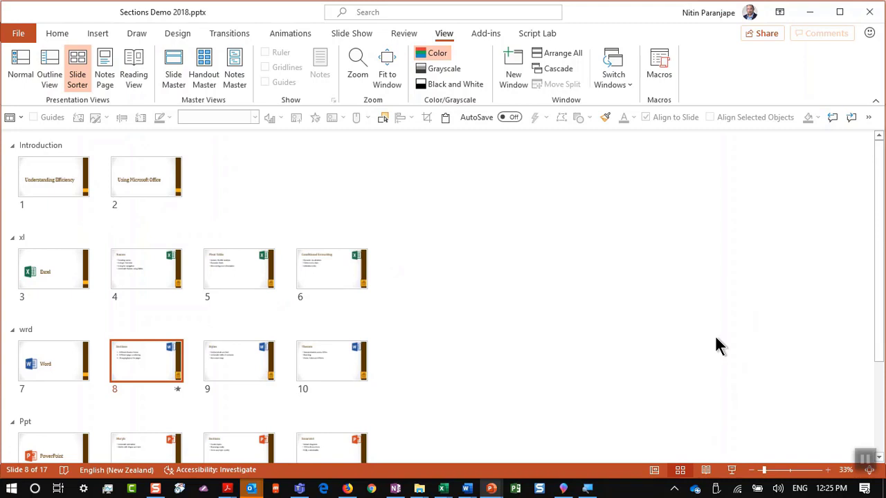
left_click(170, 258)
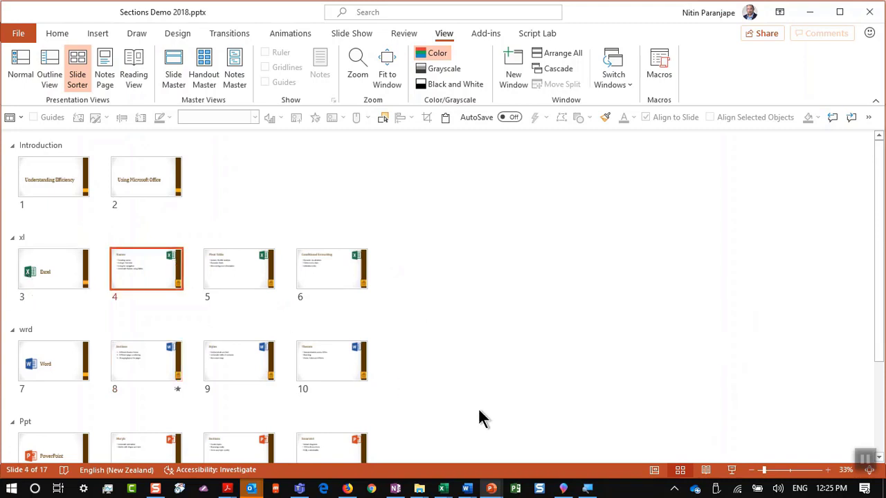
left_click(728, 469)
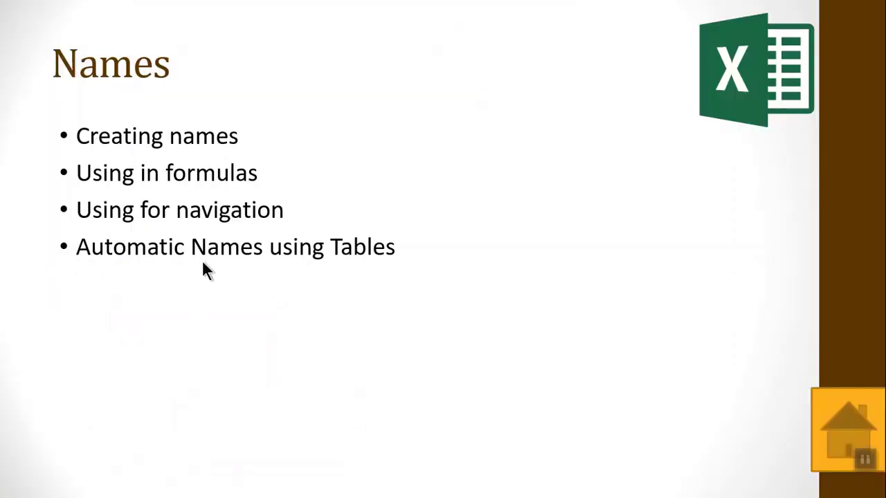
Use See All Slides to jump to the Ppt section's PowerPoint title slide, then end the show
right_click(281, 165)
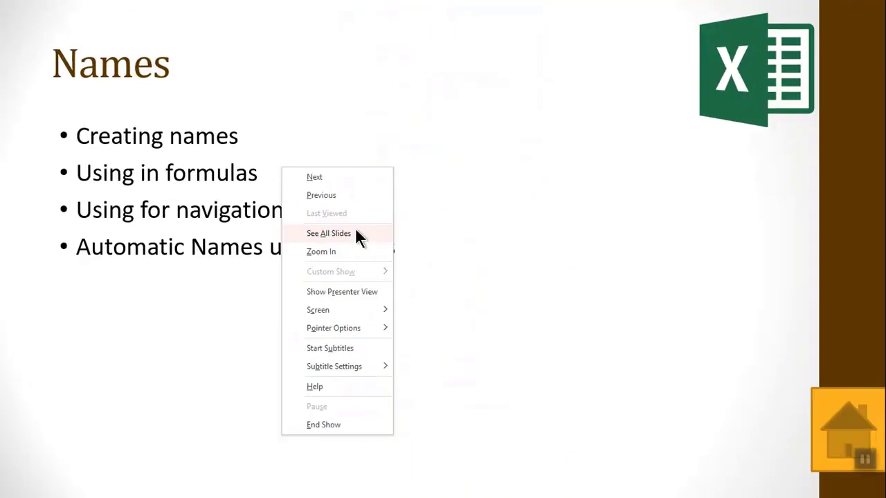
left_click(356, 234)
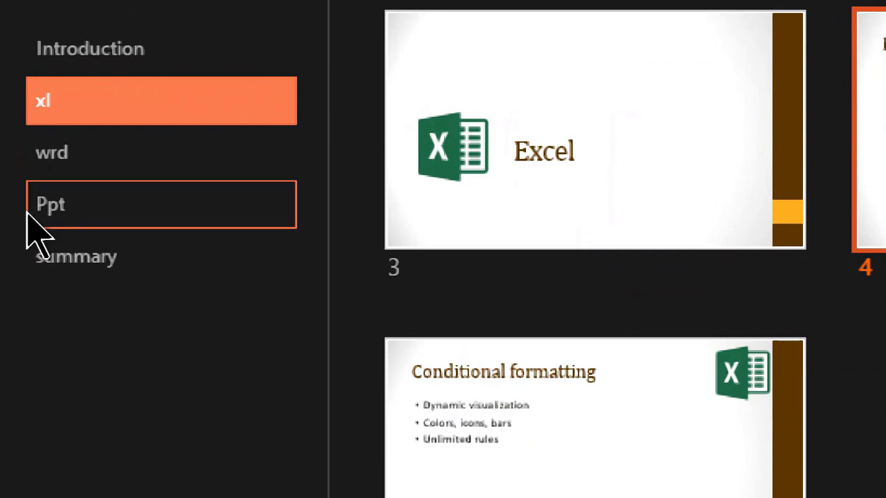
left_click(20, 181)
left_click(548, 190)
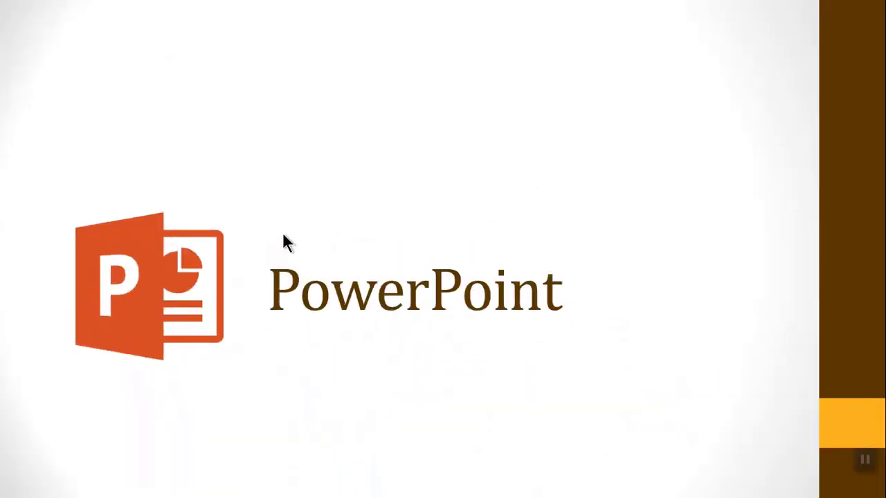
key("Escape")
Collapse all sections and drag them into the order Introduction, Ppt, wrd, xl, summary
scroll(293, 221, "down", 2)
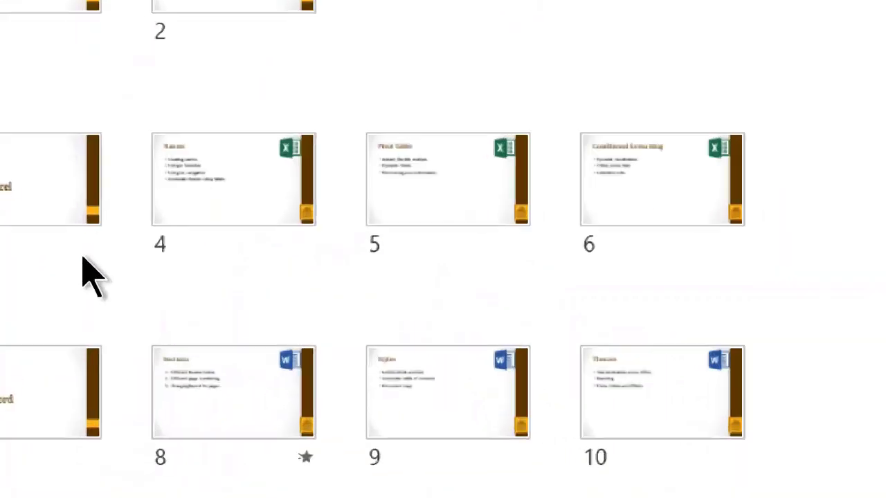
scroll(10, 415, "up", 2)
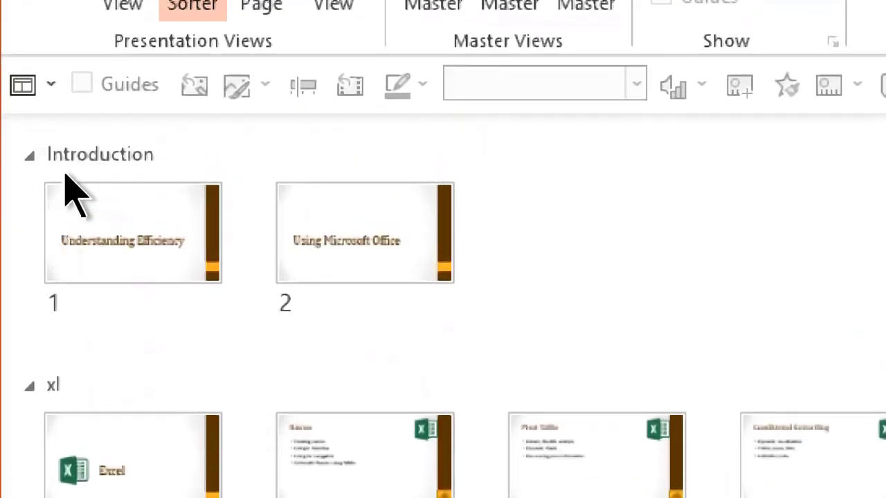
right_click(83, 156)
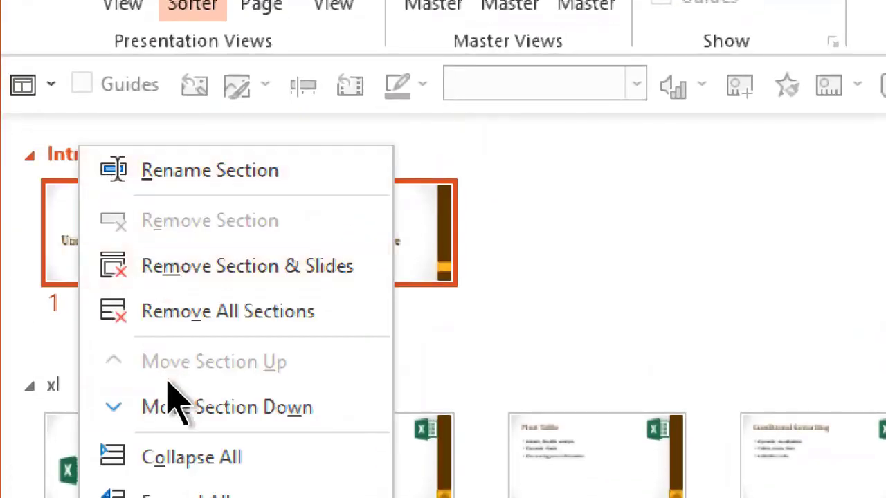
left_click(173, 459)
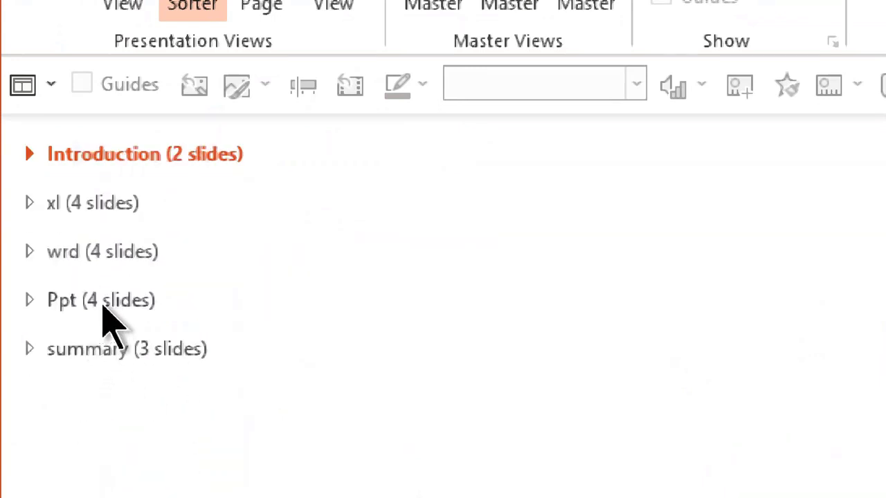
left_click_drag(104, 302, 106, 322)
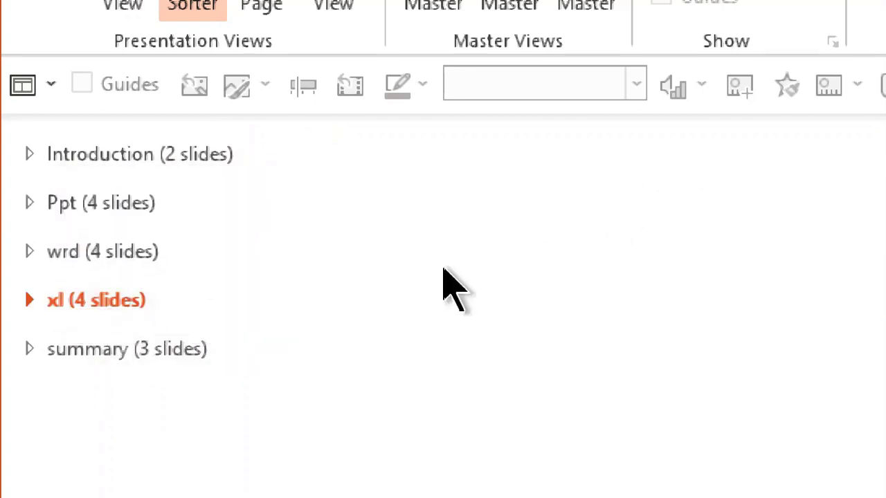
left_click(100, 256)
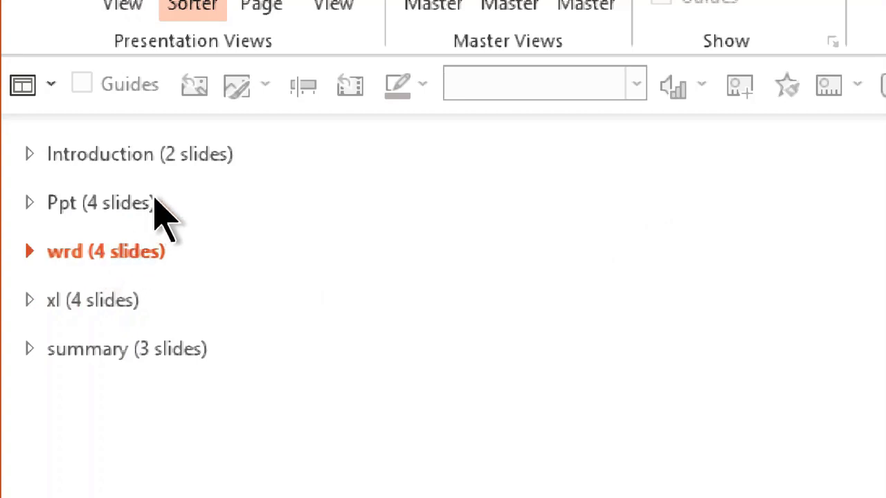
mouse_move(222, 194)
left_mouse_down()
mouse_move(221, 181)
mouse_move(208, 174)
mouse_move(16, 172)
mouse_move(23, 177)
mouse_move(26, 159)
mouse_move(43, 406)
mouse_move(178, 320)
left_mouse_up()
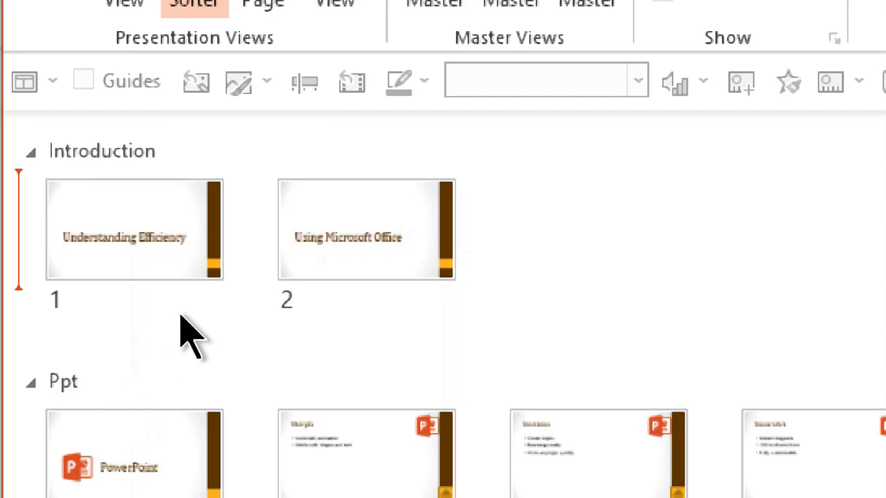
Insert a new slide after slide 2 in the Introduction section and open it
left_click(179, 320)
mouse_move(476, 243)
left_mouse_down()
mouse_move(535, 223)
mouse_move(559, 199)
left_mouse_up()
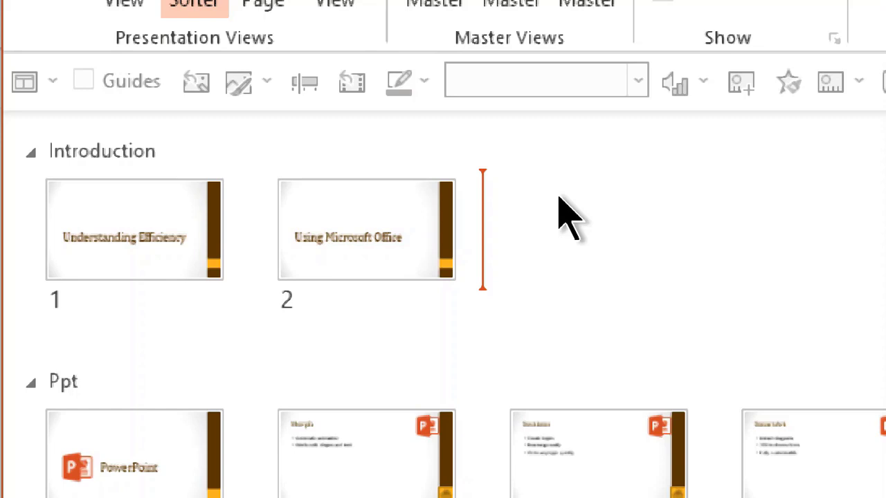
mouse_move(559, 198)
left_mouse_down()
mouse_move(500, 231)
mouse_move(454, 240)
mouse_move(487, 198)
mouse_move(494, 212)
left_mouse_up()
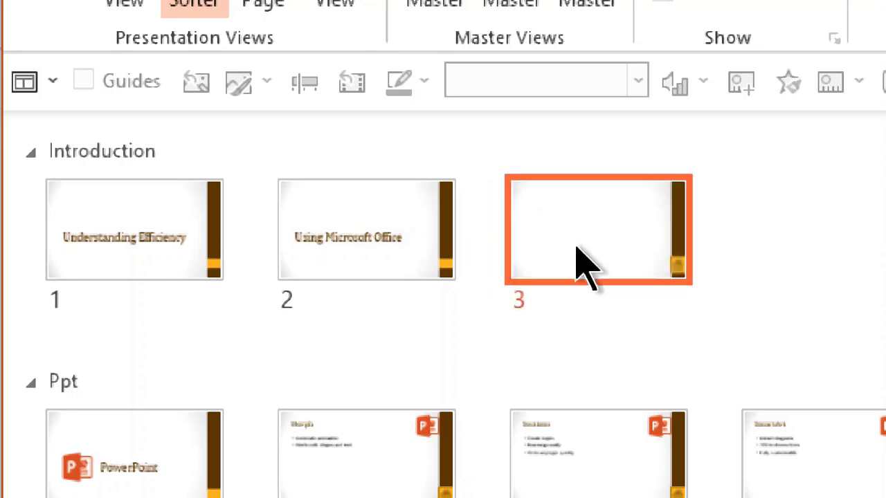
double_click(587, 280)
Add 'Word' and 'Excel' bullets, then select Excel and open Insert Hyperlink with Ctrl+K
left_click(879, 406)
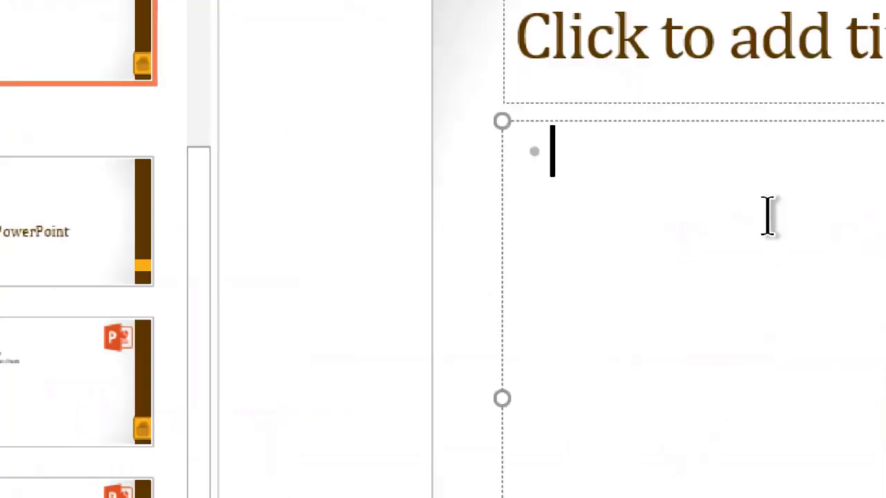
type("Word")
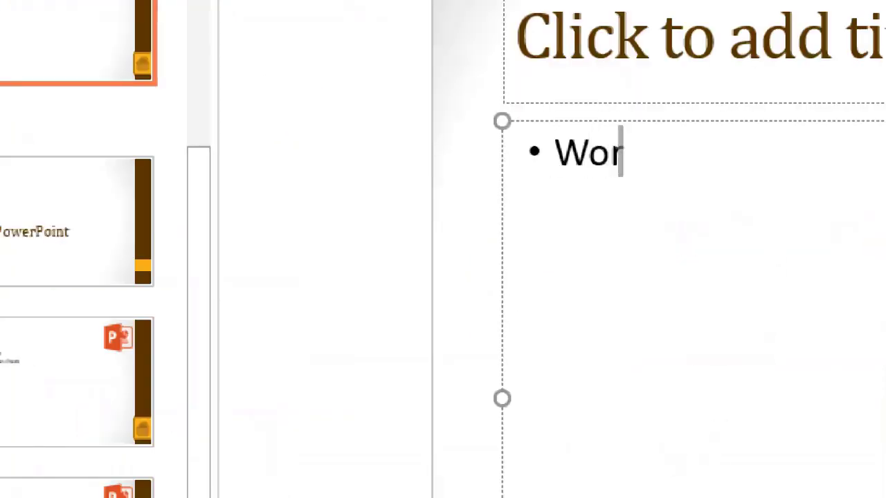
key("Return")
type("Excel")
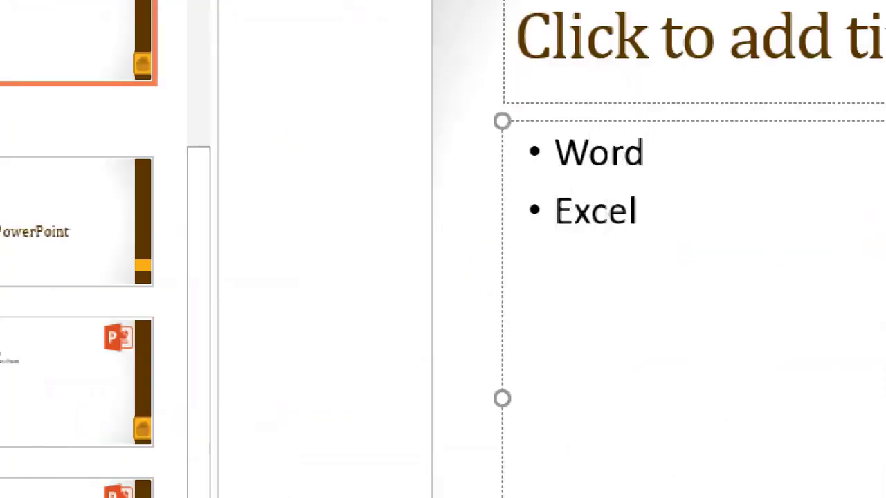
key("shift+Left")
key("shift+Left")
key("shift+Left")
key("shift+Left")
key("shift+Left")
key("ctrl+k")
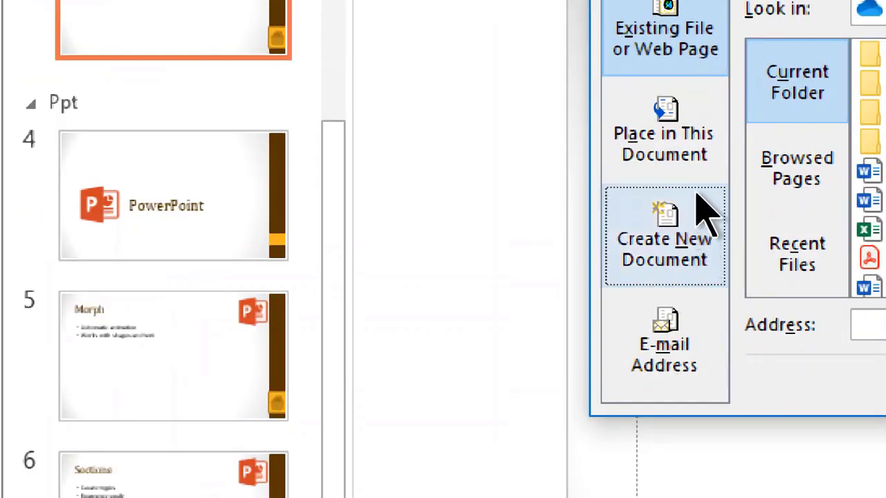
Link the Excel bullet to slide 12, Excel, as a place in this document
left_click(692, 170)
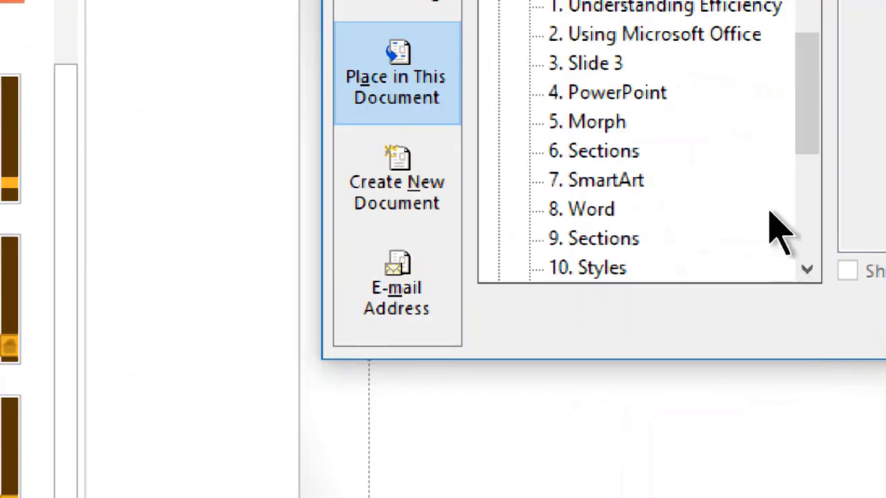
left_click(803, 237)
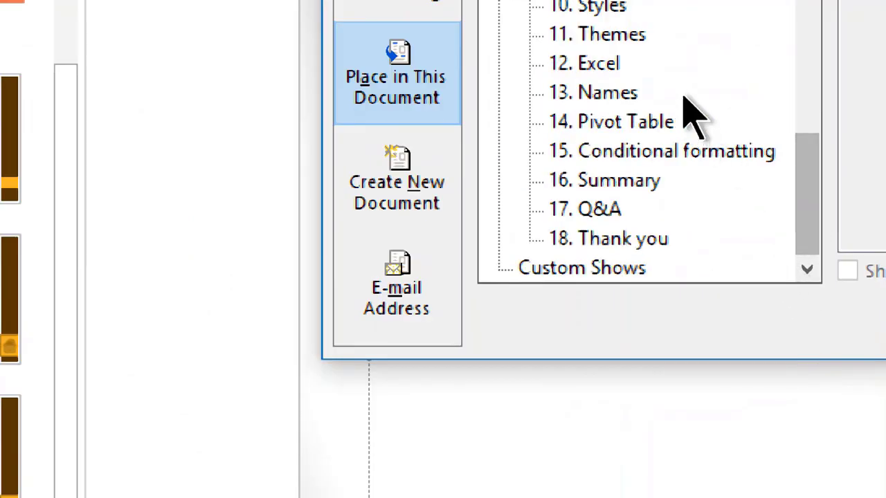
left_click(620, 64)
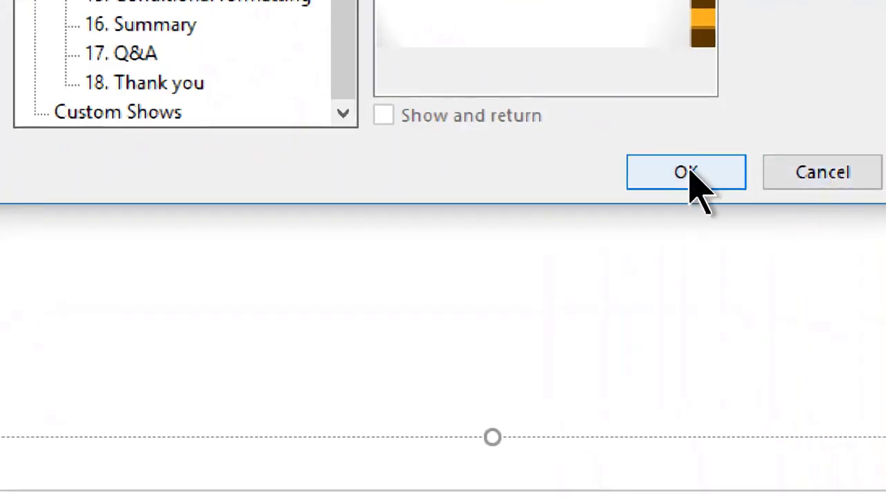
left_click(687, 172)
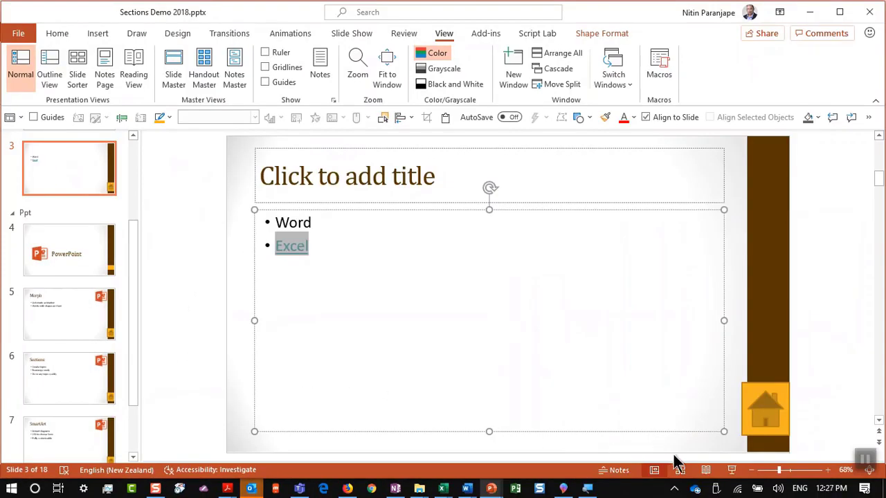
From slide 3, follow the Excel link and step through Names, Pivot Table and Conditional formatting to Summary
left_click(731, 470)
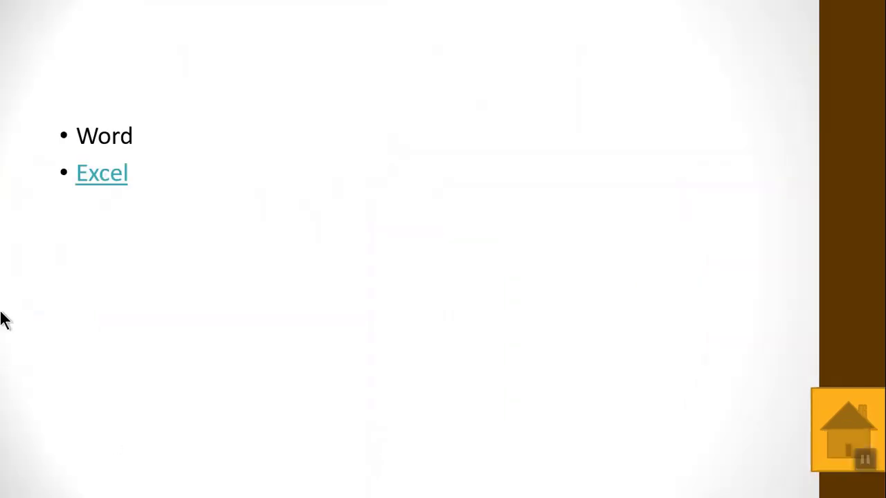
left_click(114, 181)
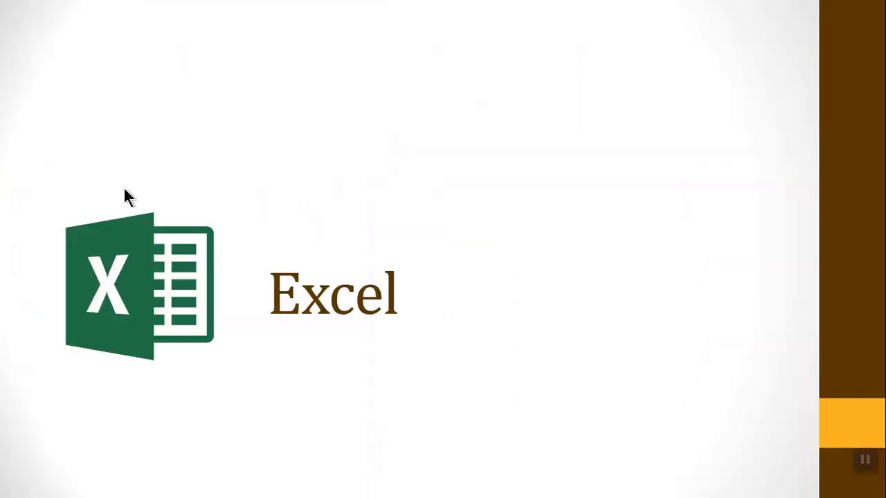
left_click(198, 251)
left_click(198, 254)
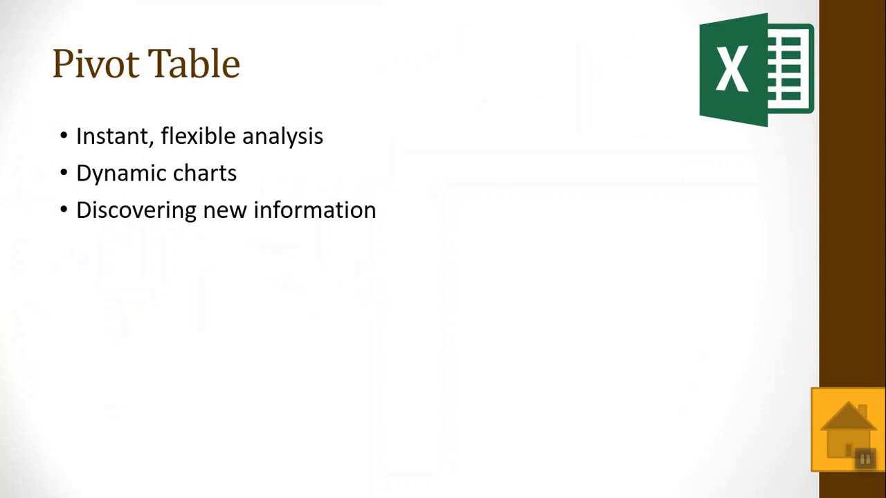
left_click(374, 231)
left_click(391, 230)
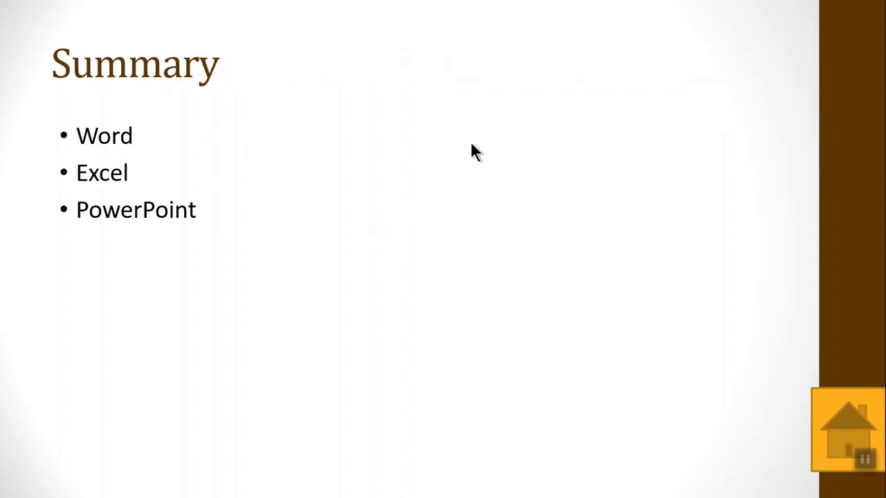
key("Escape")
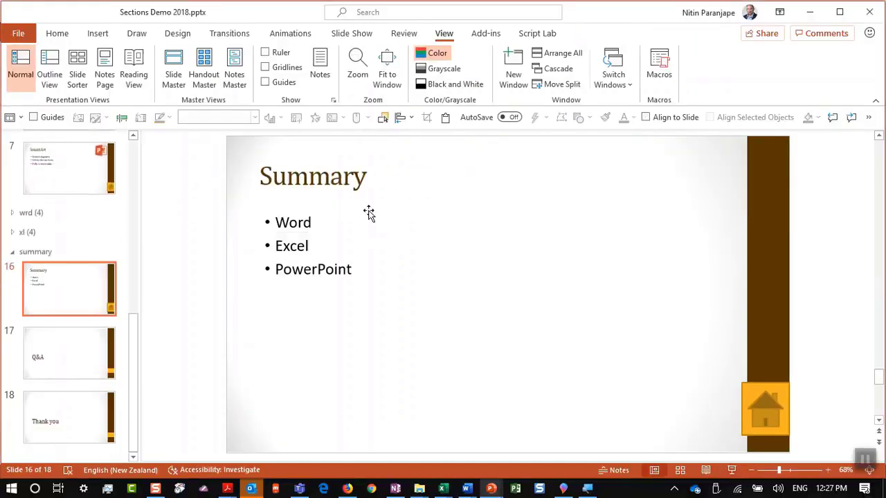
Expand the xl section and select the Conditional formatting slide
left_click(13, 233)
scroll(259, 249, "down", 2)
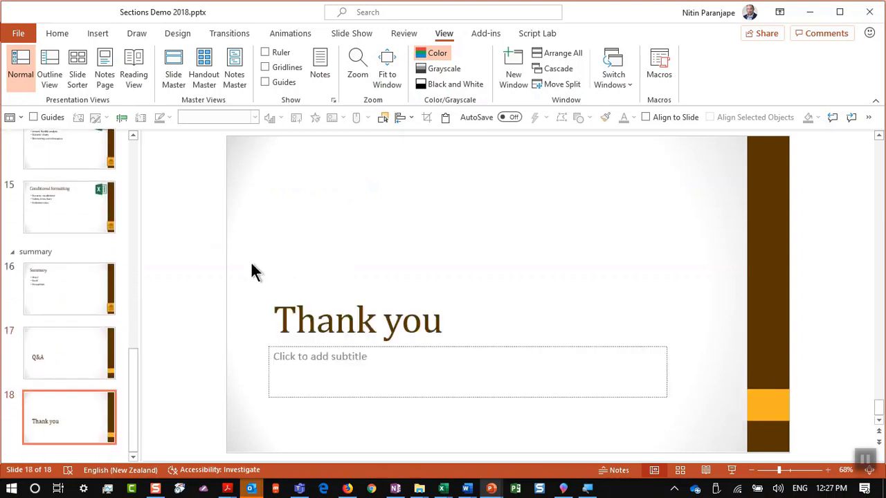
scroll(251, 271, "up", 1)
left_click(86, 212)
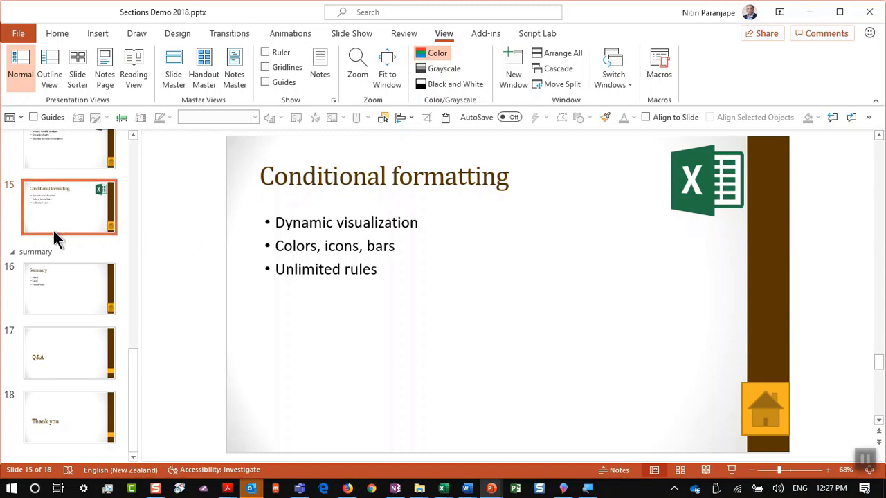
Show the whole deck in Slide Sorter view
scroll(52, 229, "up", 3)
key("alt+w")
key("i")
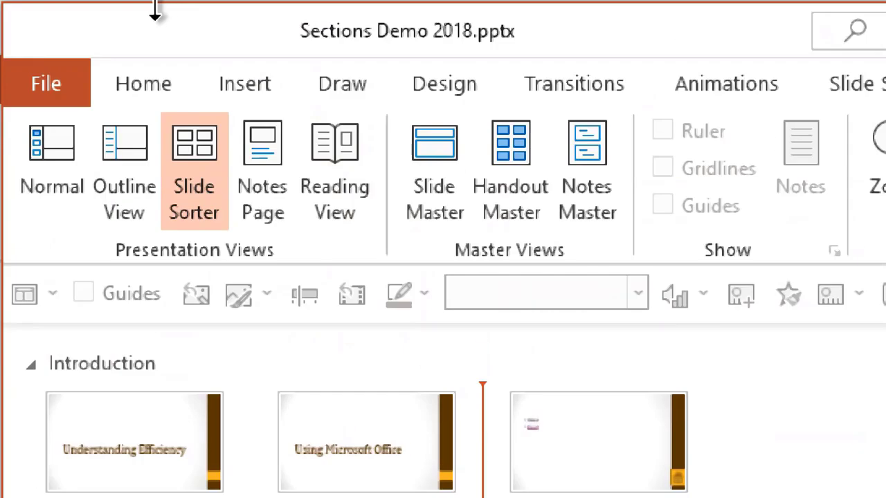
Insert a Summary Zoom slide for the PowerPoint, Word and Excel sections, then delete old slide 3
left_click(237, 89)
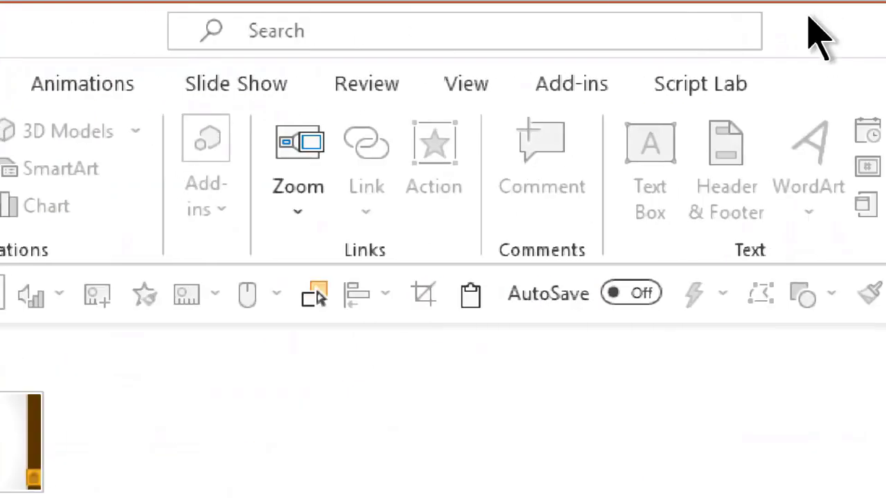
left_click(312, 184)
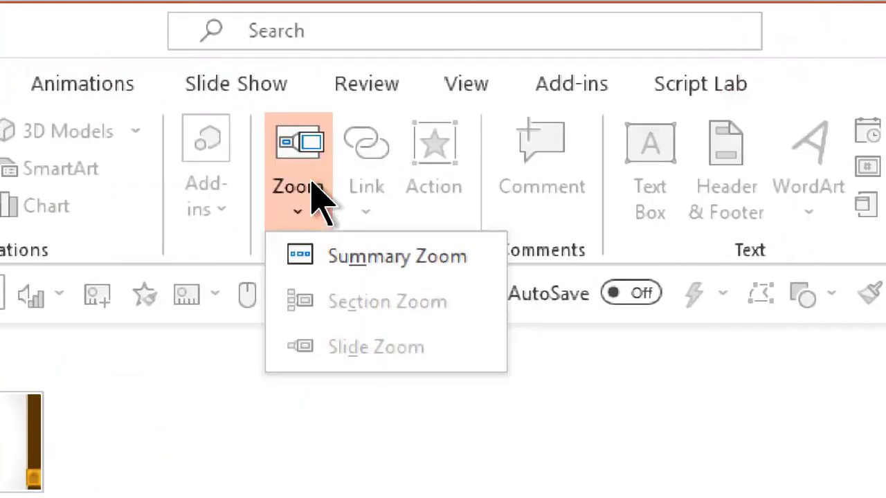
left_click(309, 270)
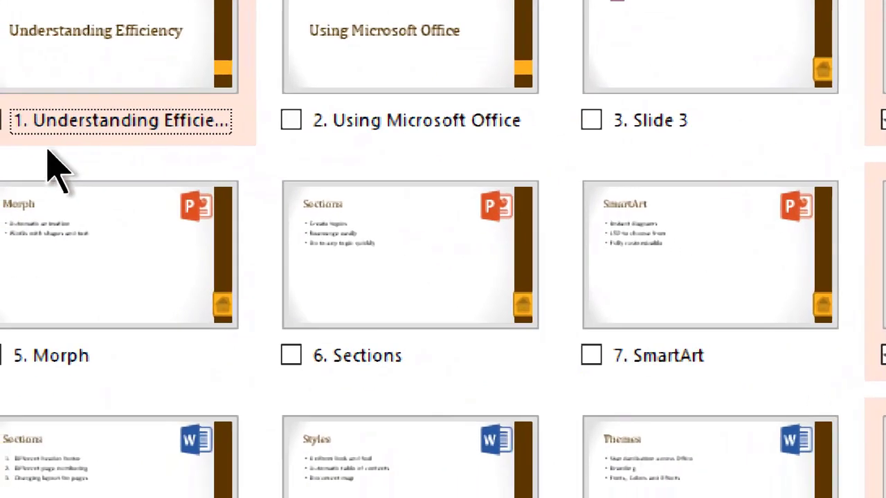
left_click(27, 135)
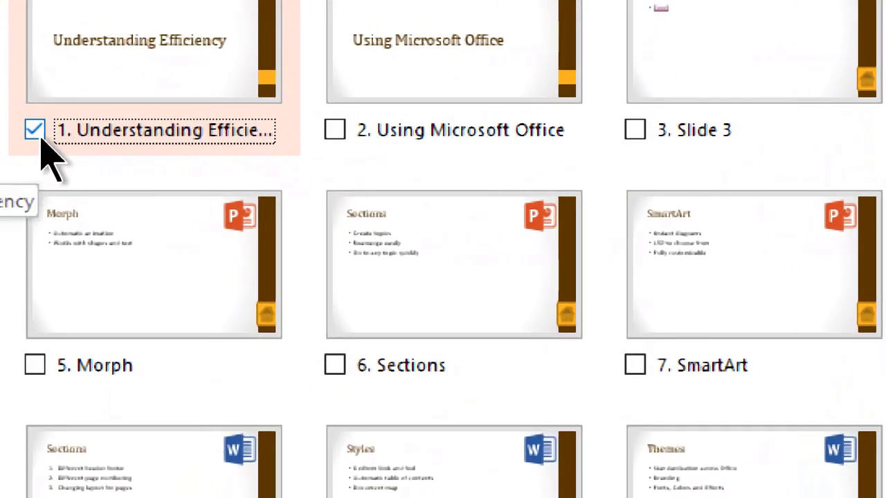
left_click(34, 132)
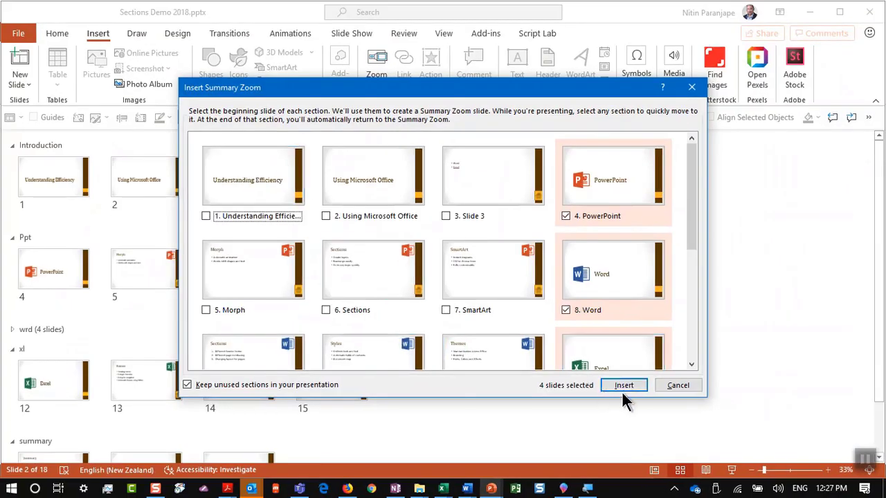
left_click(631, 385)
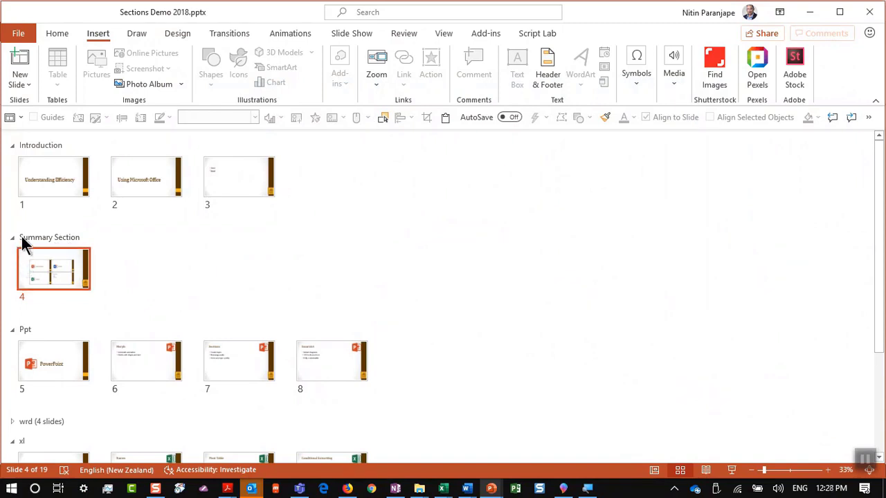
left_click(247, 187)
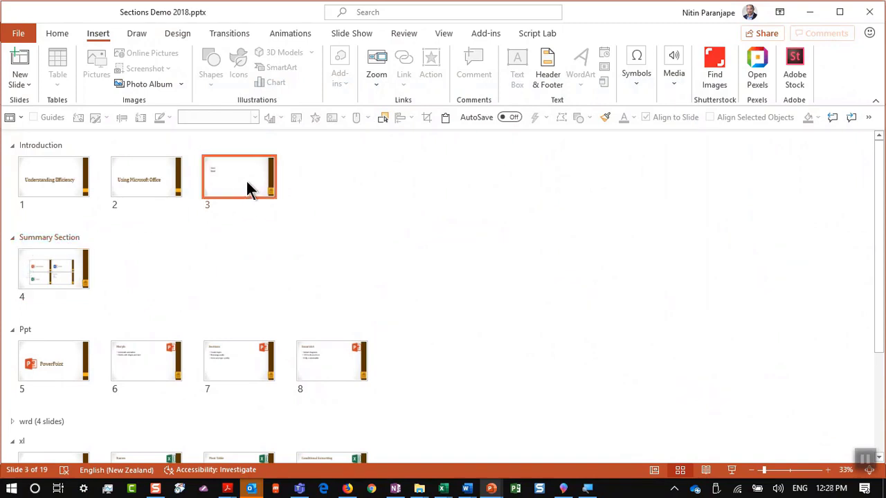
key("Delete")
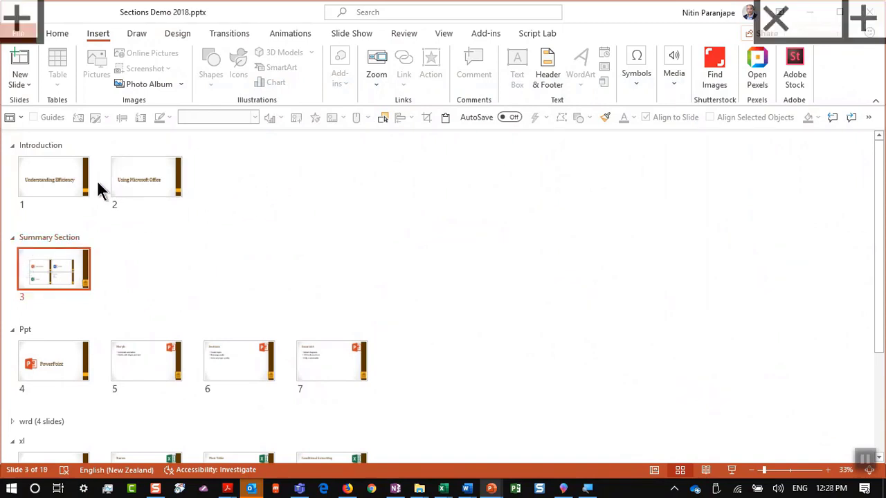
left_click(58, 180)
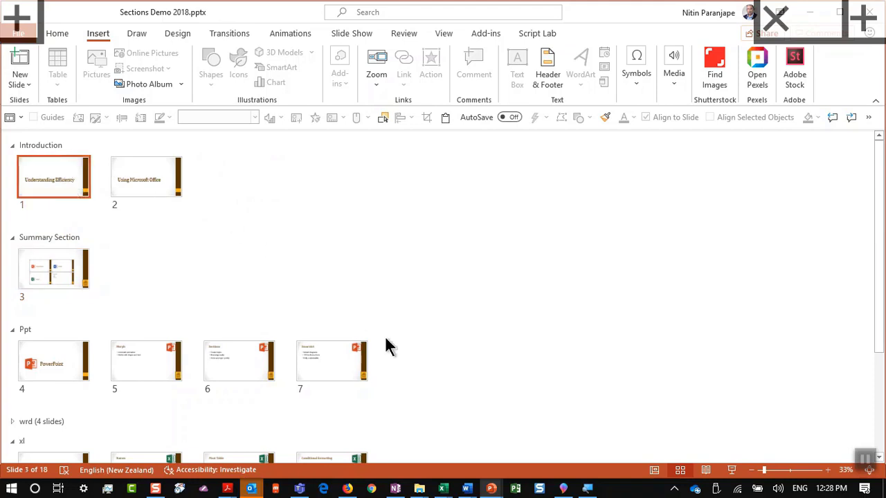
left_click(732, 470)
left_click(651, 261)
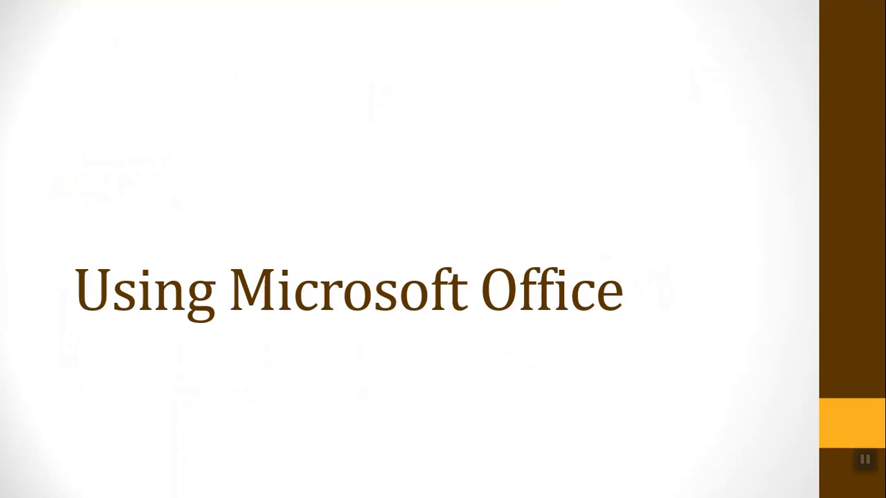
left_click(741, 64)
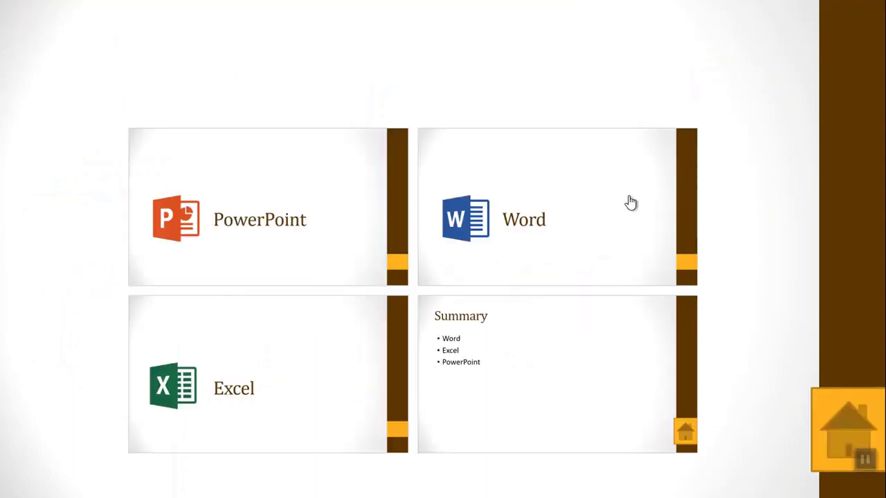
left_click(587, 227)
key("Escape")
Enlarge the logo on the PowerPoint section slide to about twice its size
scroll(249, 286, "down", 4)
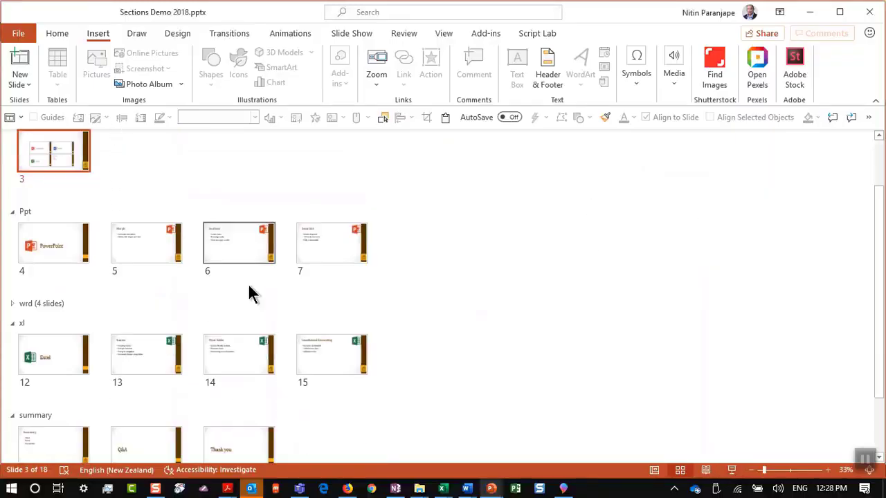
double_click(50, 220)
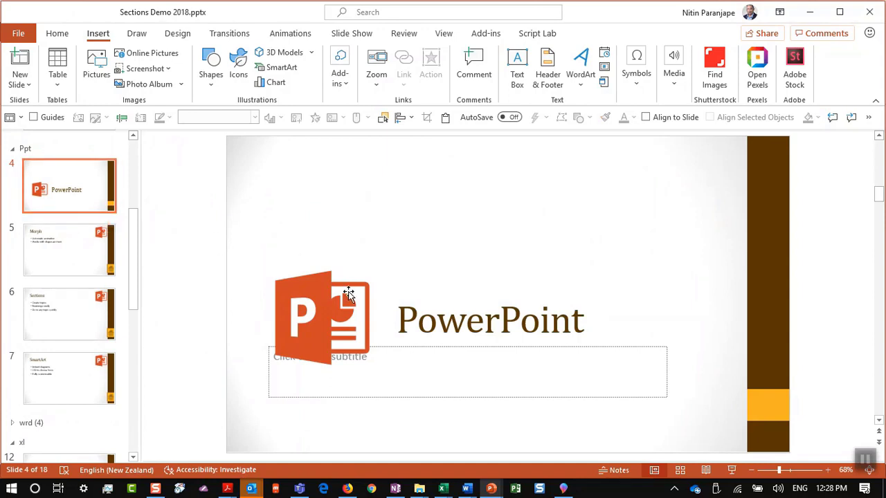
left_click(356, 315)
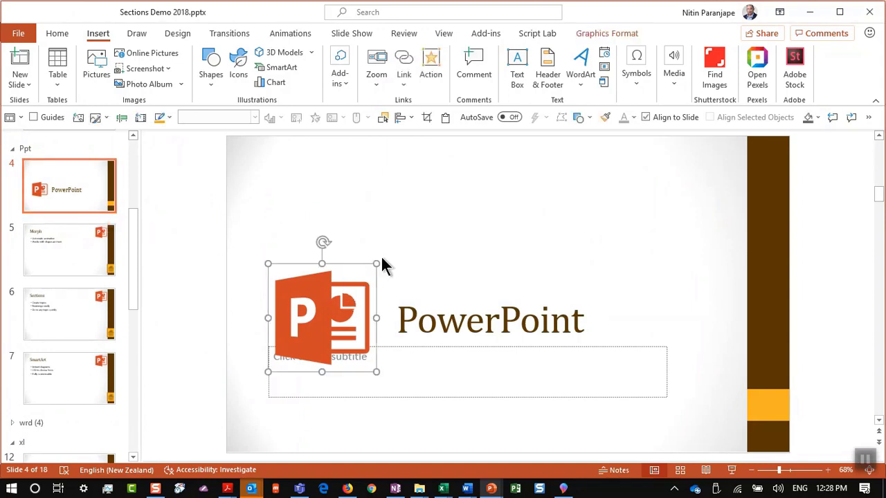
left_click_drag(378, 261, 437, 203)
Increase the PowerPoint title's font size and check the updated Summary Zoom tile
left_click(477, 312)
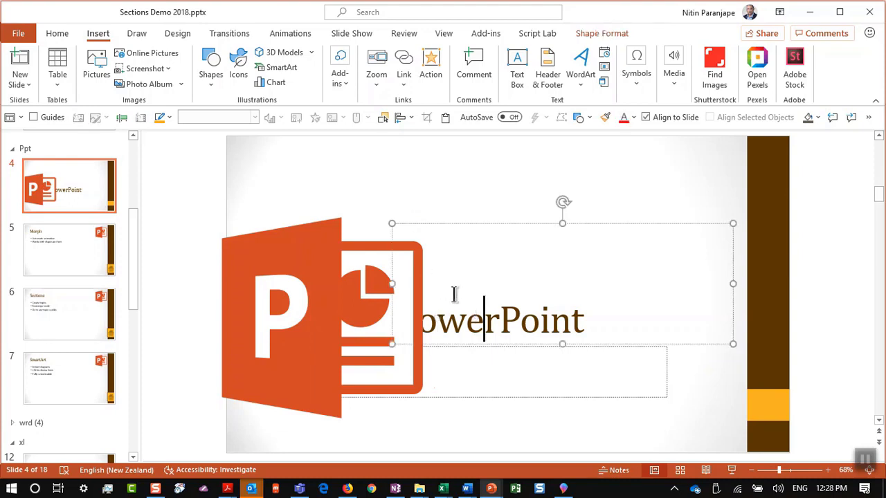
key("ctrl+shift+period")
key("ctrl+shift+period")
key("ctrl+shift+period")
key("ctrl+shift+period")
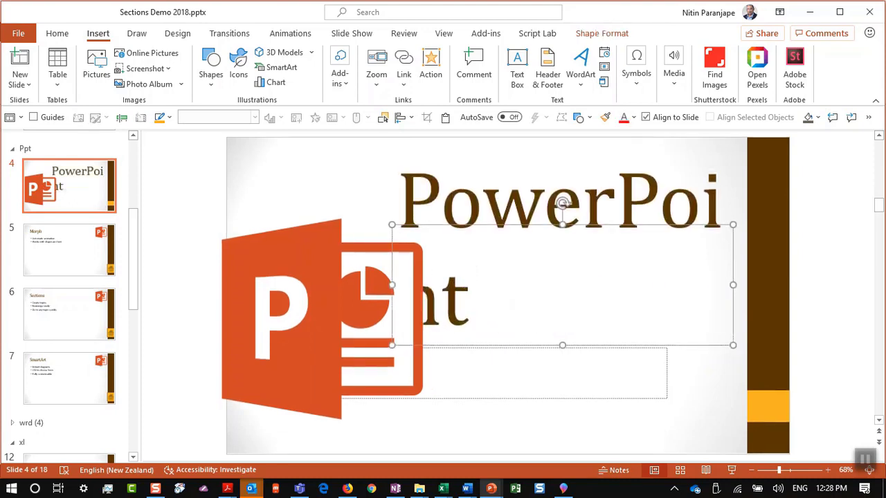
scroll(73, 316, "up", 3)
left_click(81, 207)
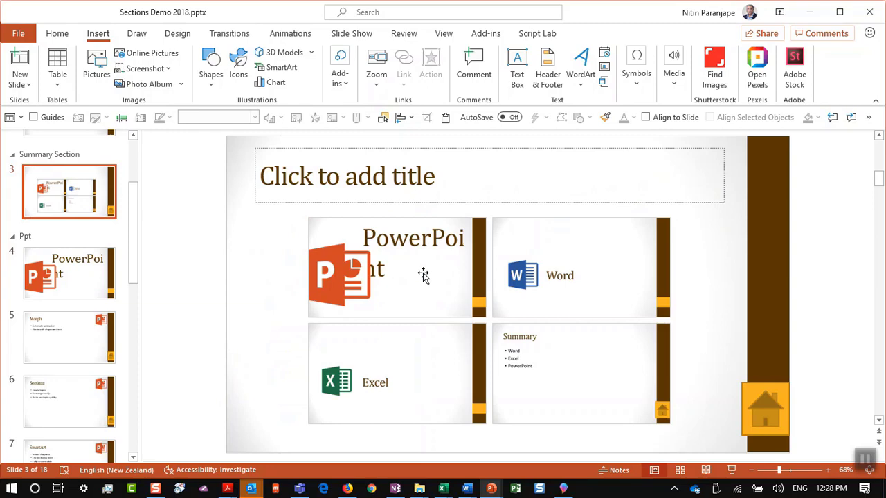
Switch to Efficiency Crash Course V4.pptx and go to slide 72, Use SmartArt instead of text
key("alt+Tab")
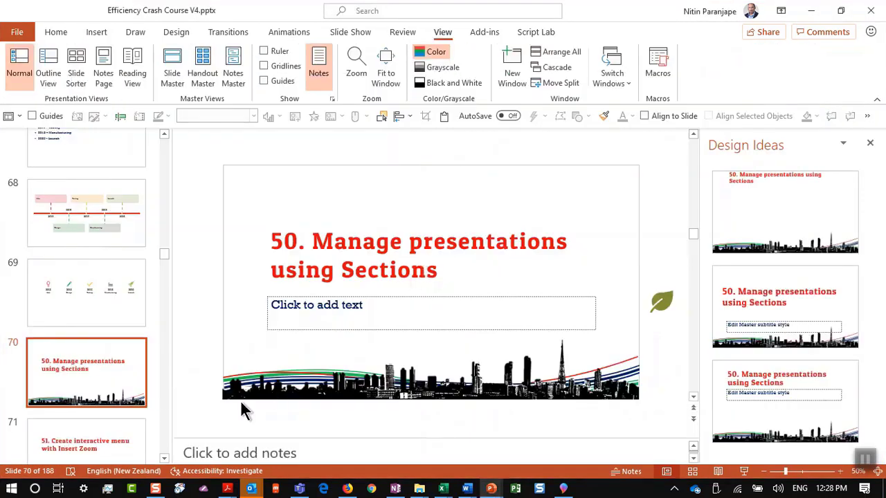
scroll(53, 385, "down", 1)
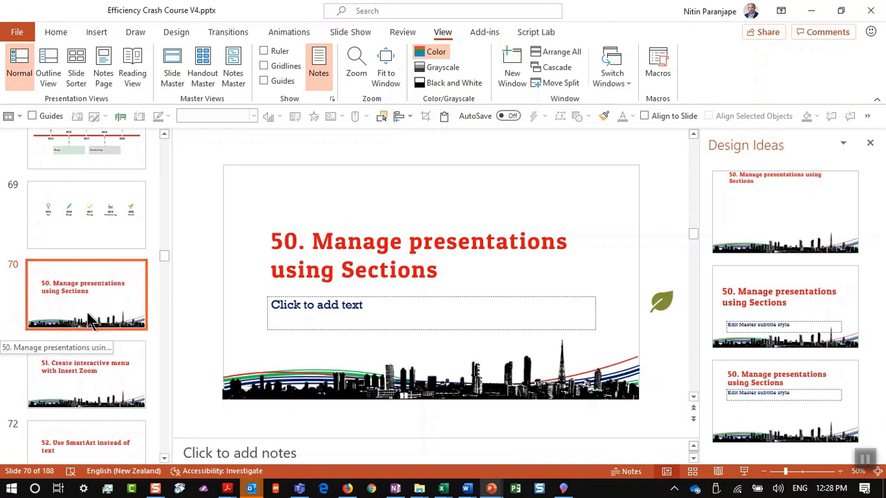
left_click(98, 354)
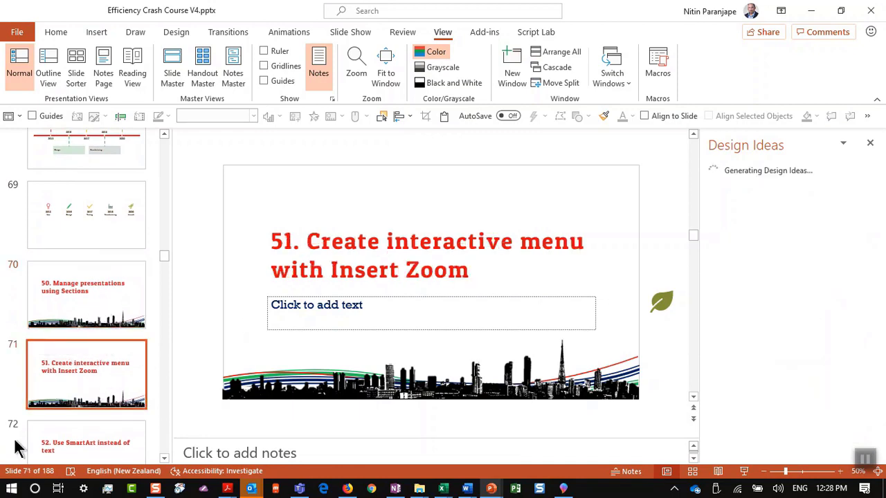
key("Down")
key("Down")
key("Down")
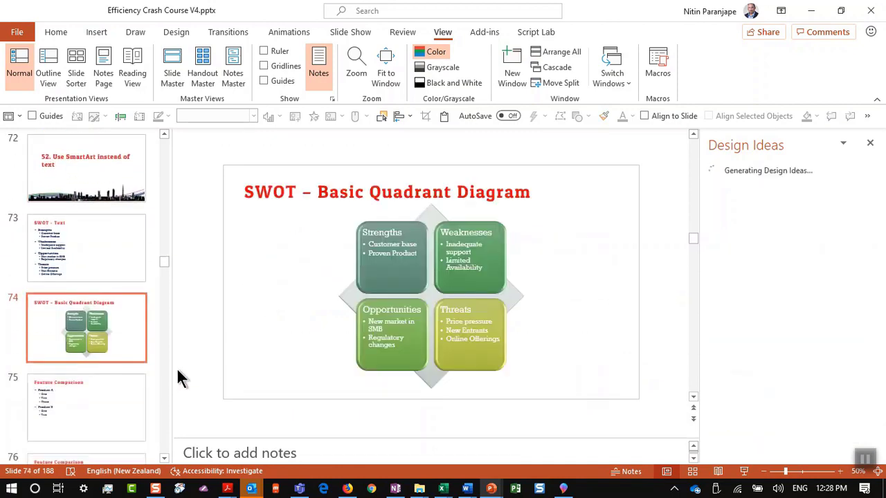
key("Up")
left_click(90, 197)
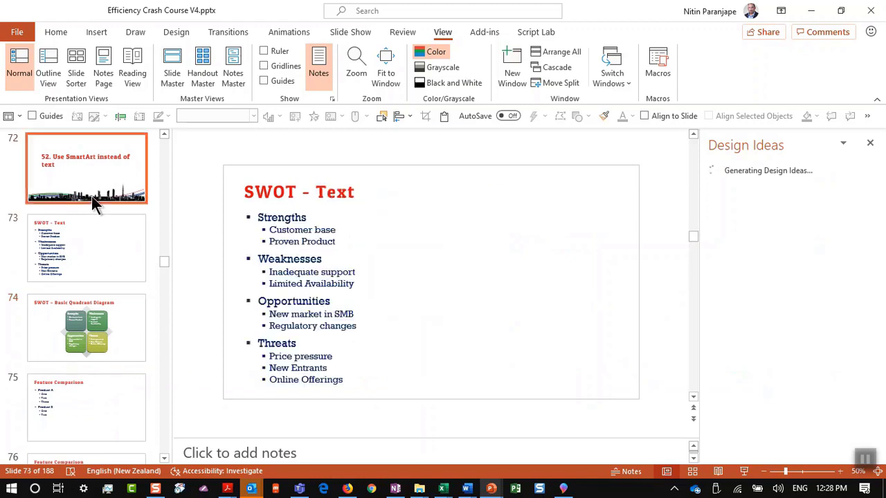
scroll(91, 196, "up", 2)
left_click(79, 241)
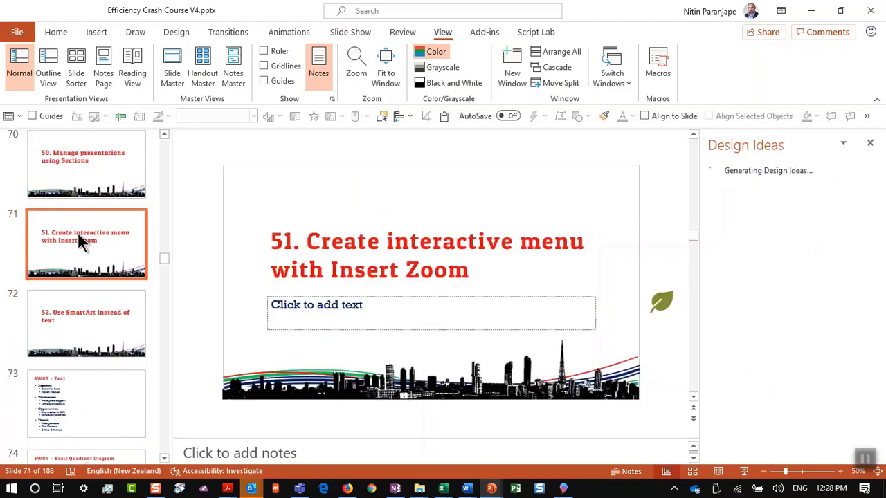
left_click(88, 299)
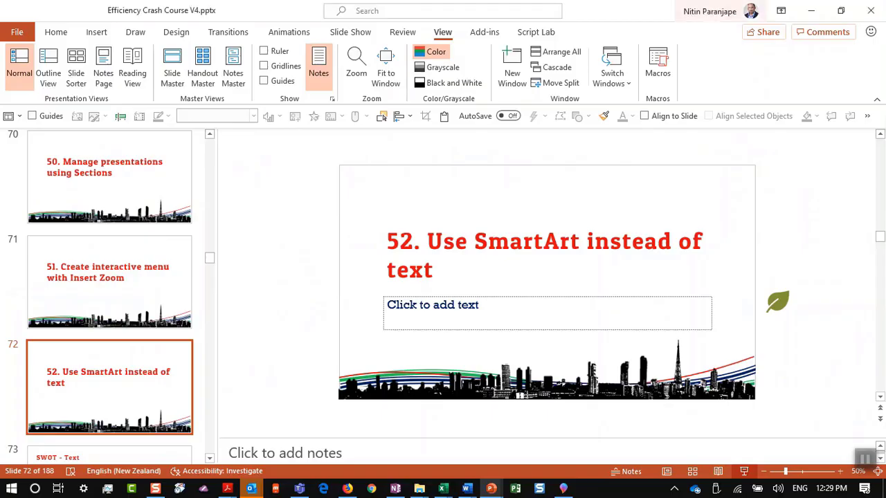
scroll(166, 367, "down", 2)
Convert the SWOT - Text bullets into a Basic Matrix SmartArt diagram
left_click(153, 374)
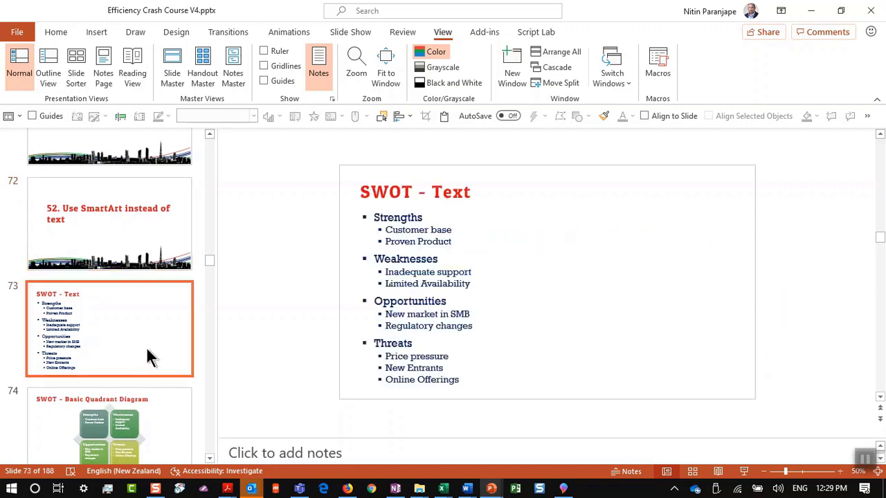
right_click(414, 241)
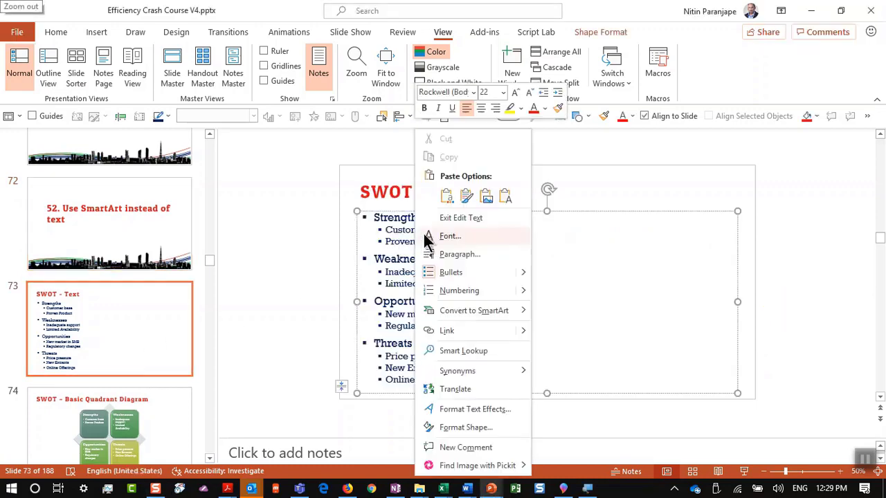
mouse_move(587, 346)
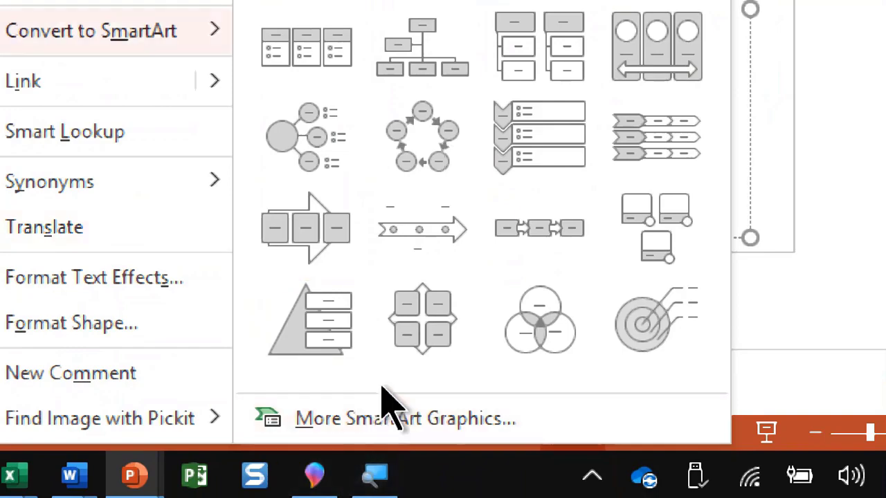
left_click(387, 494)
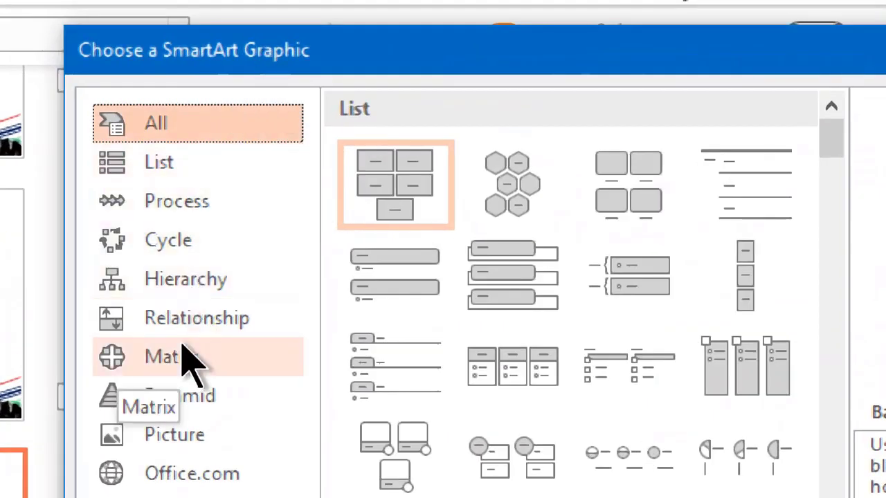
left_click(201, 318)
scroll(675, 319, "down", 5)
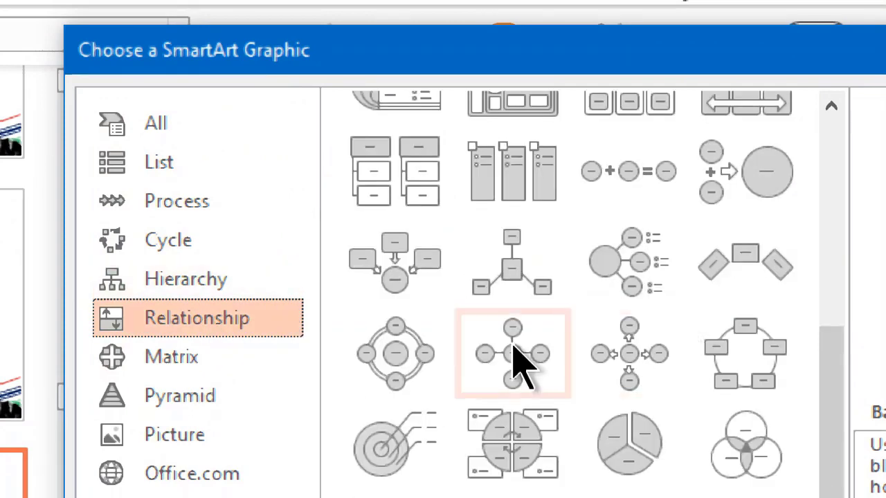
left_click(219, 360)
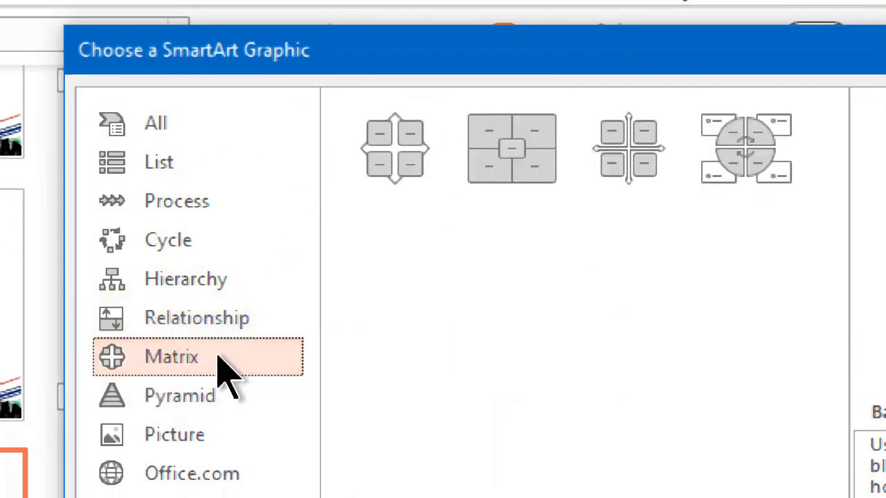
left_click(539, 176)
left_click(435, 166)
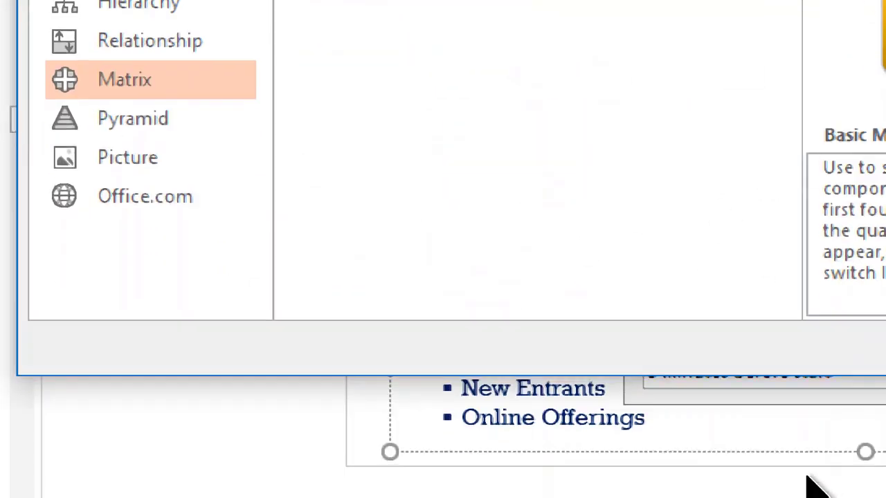
left_click(692, 339)
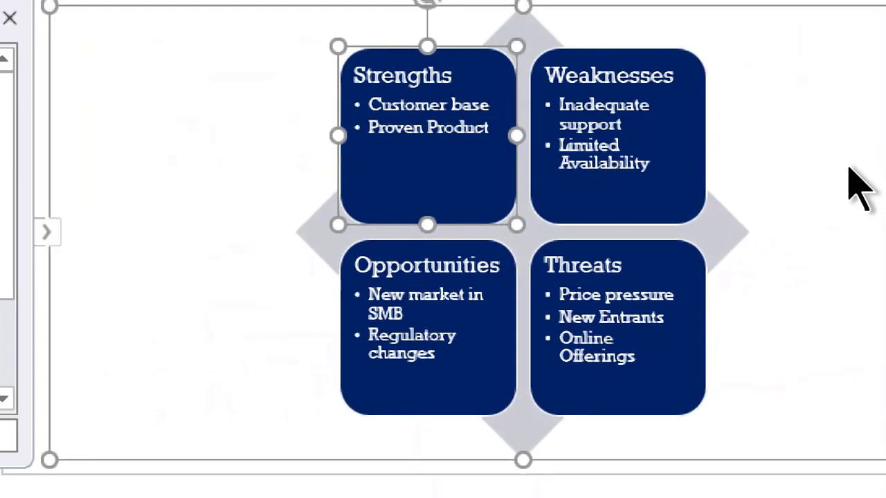
Apply a Colorful scheme to the SWOT boxes and preview the slide full screen
left_click(630, 83)
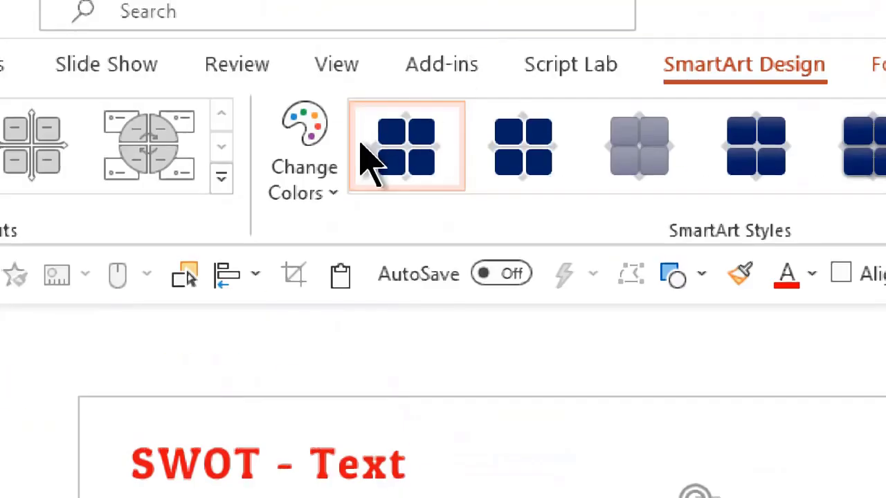
left_click(332, 173)
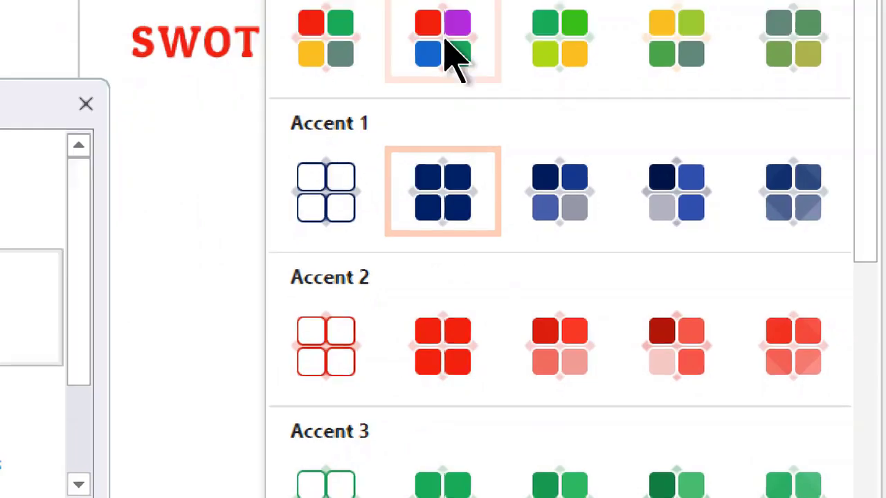
left_click(443, 55)
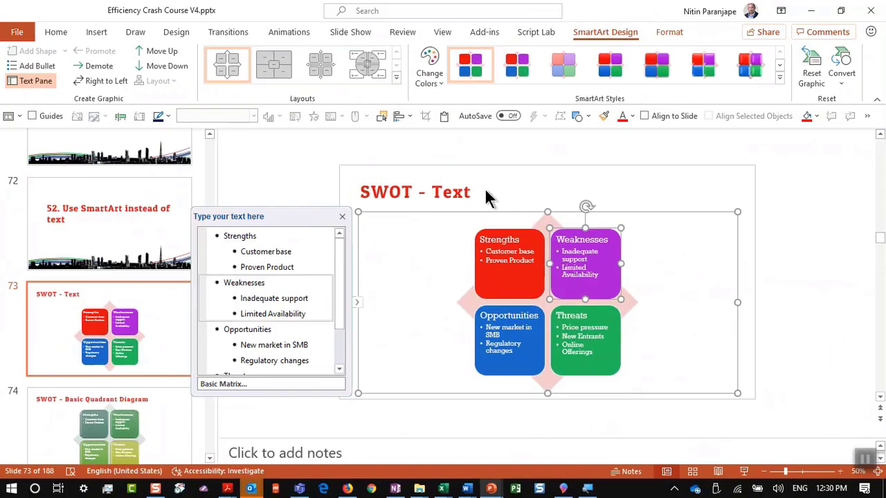
left_click(744, 471)
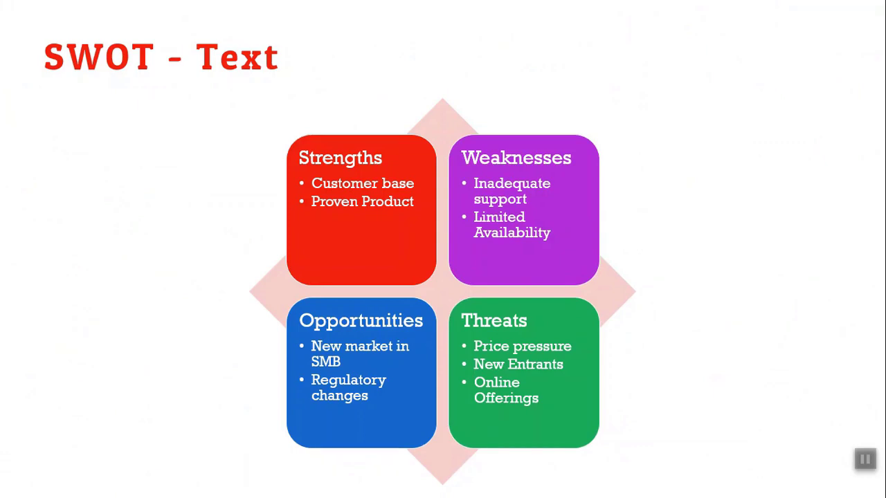
Exit the slide show and return to slide 73, SWOT - Text
key("Escape")
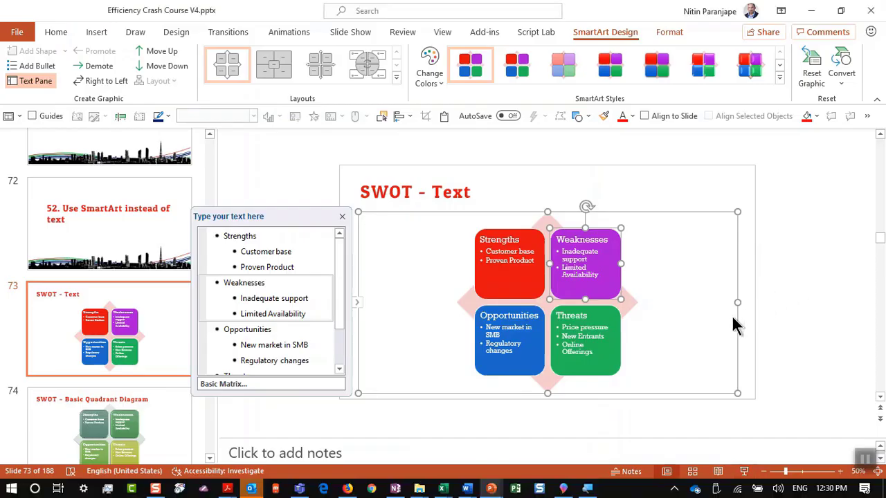
left_click(740, 352)
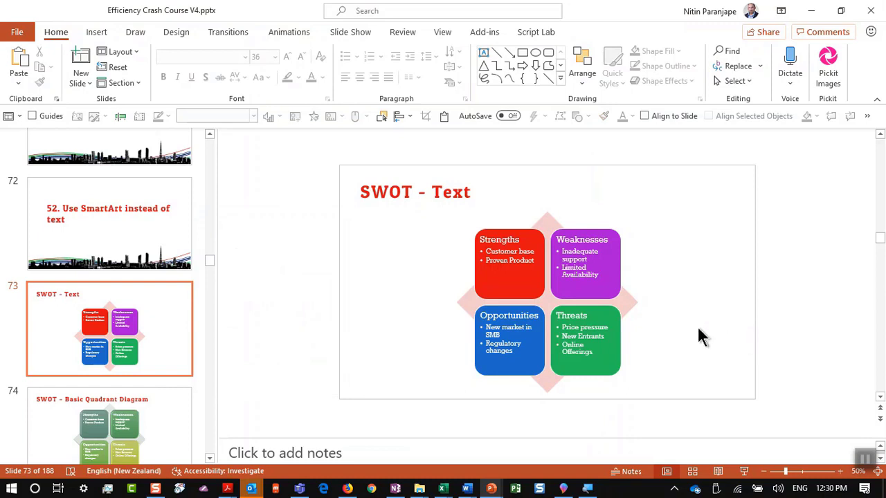
left_click(91, 313)
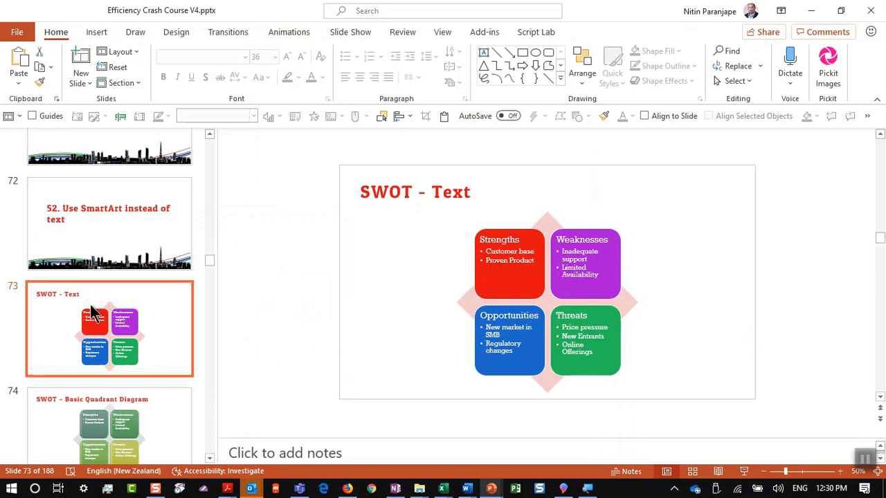
scroll(96, 313, "down", 1)
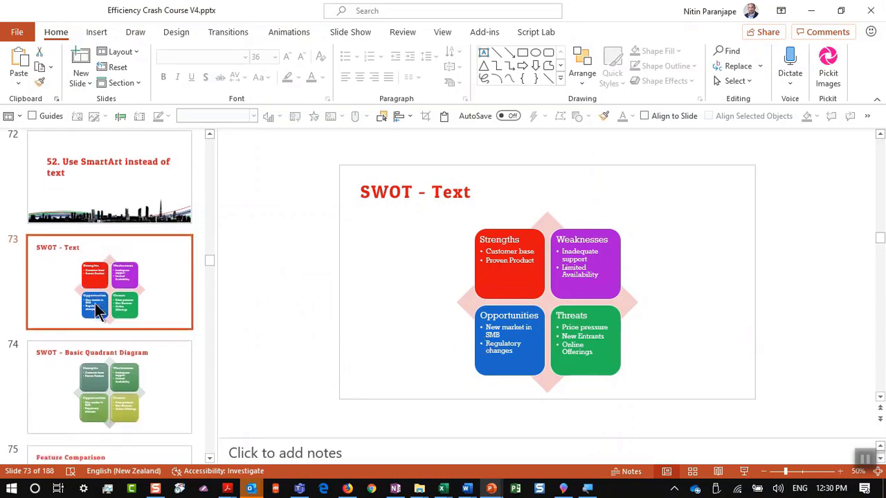
left_click(108, 346)
left_click(141, 302)
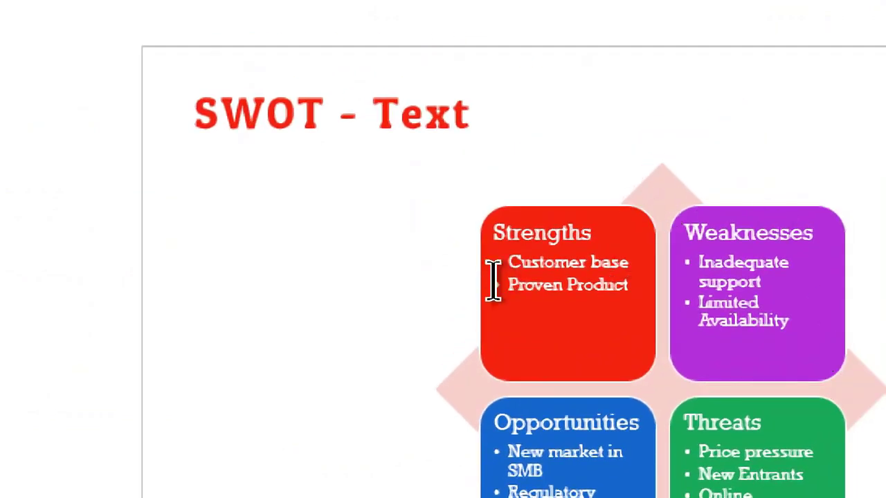
In the text pane, move Regulatory changes above New market in SMB, then go to slide 75
left_click(461, 335)
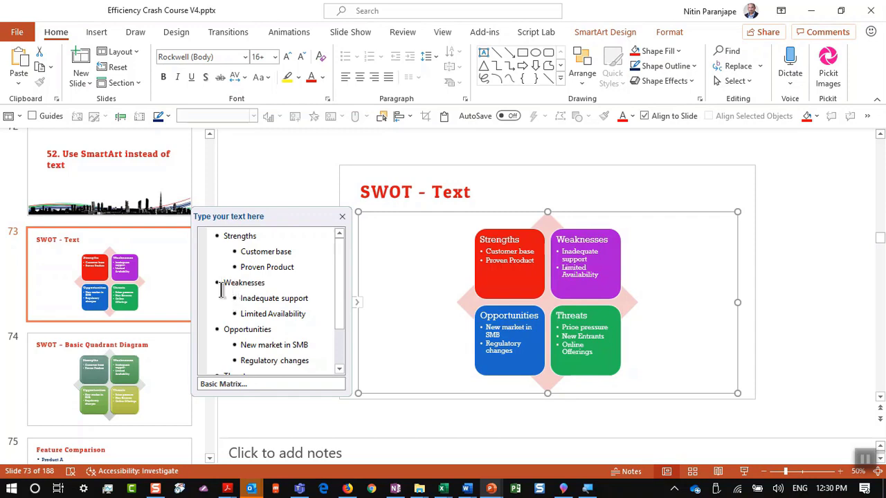
left_click_drag(219, 329, 309, 409)
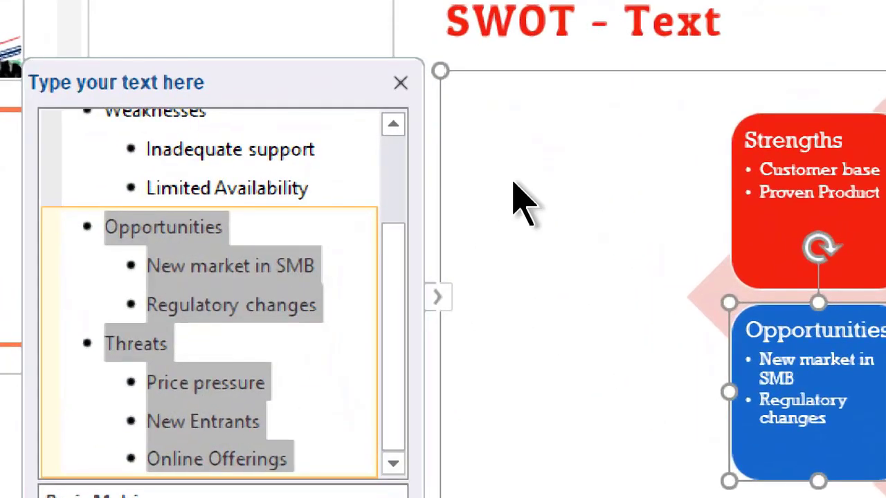
key("Right")
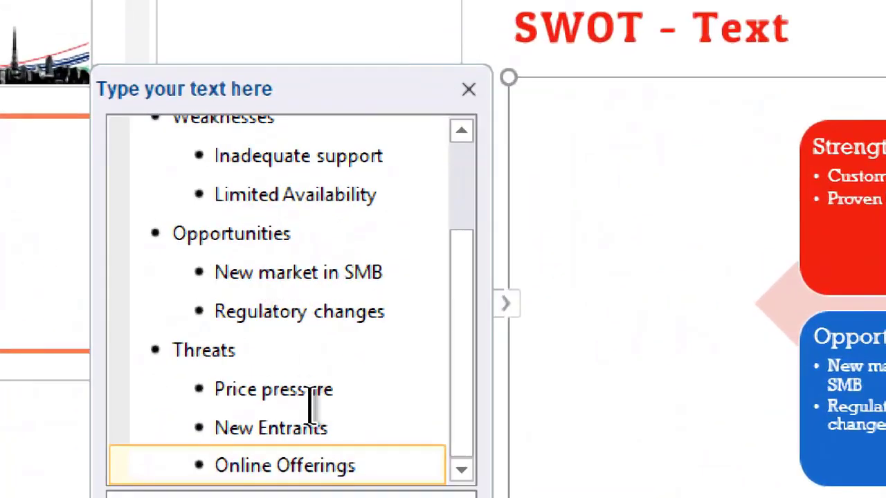
left_click(332, 311)
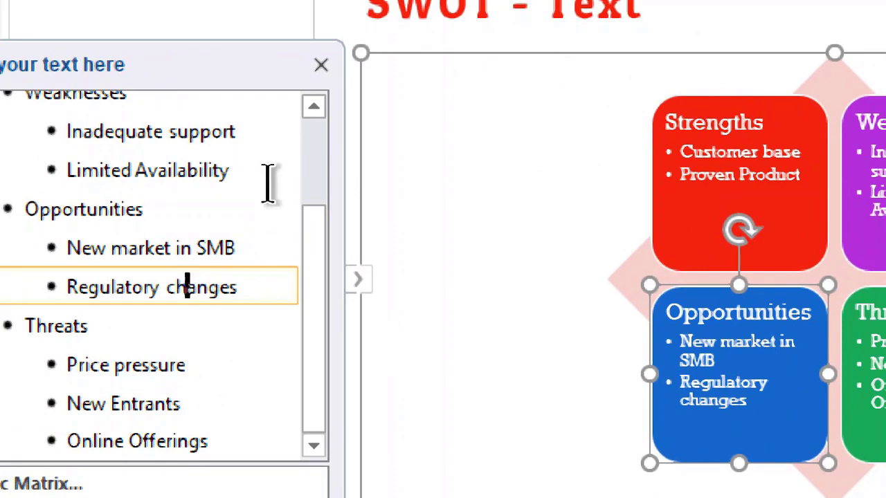
key("alt+shift+Up")
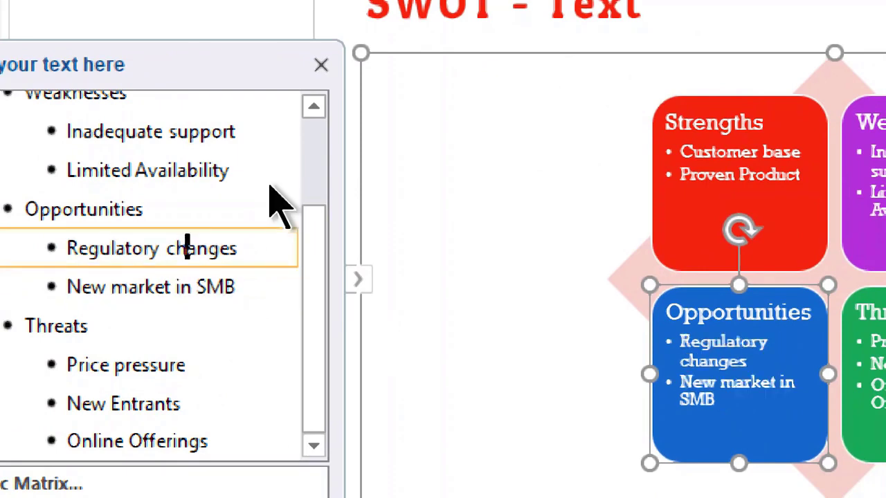
key("alt+shift+Down")
key("alt+shift+Up")
key("Escape")
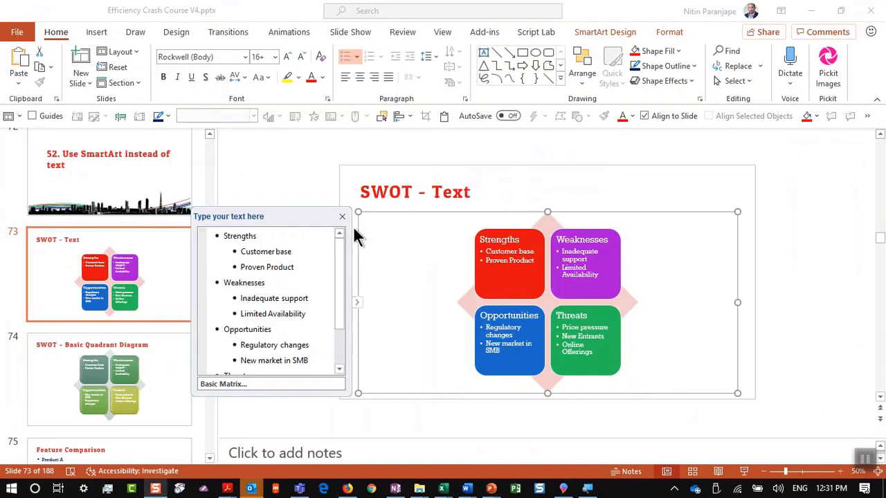
left_click(117, 297)
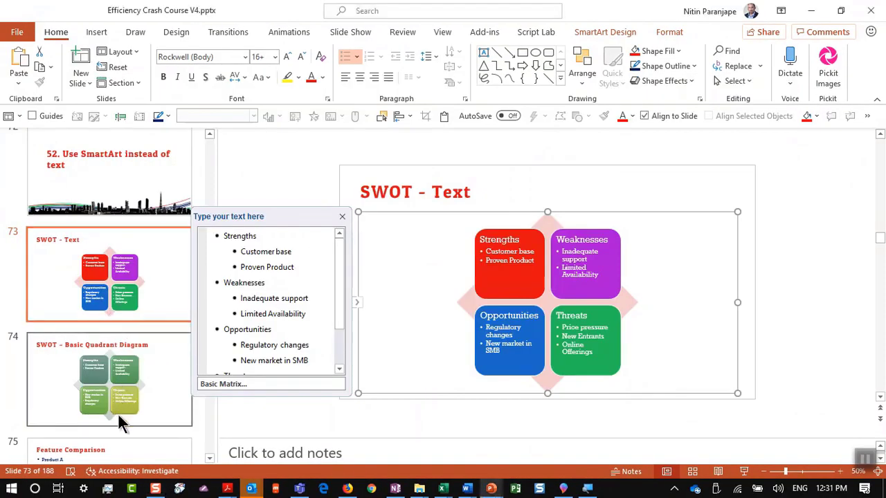
left_click(136, 457)
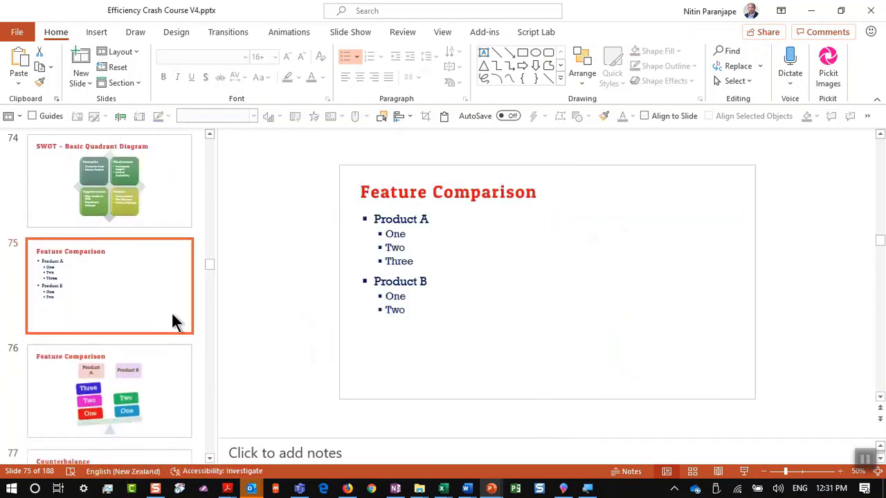
Preview the Feature Comparison slide full screen and return to editing
left_click(744, 471)
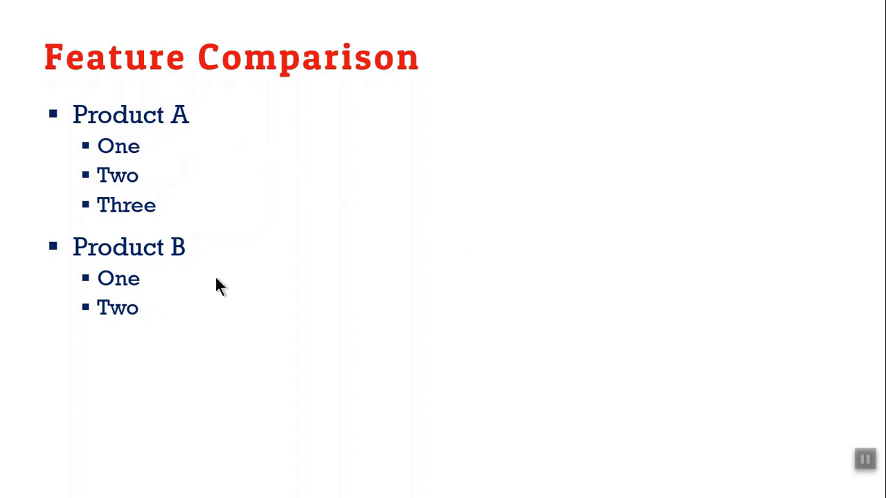
key("Escape")
right_click(124, 279)
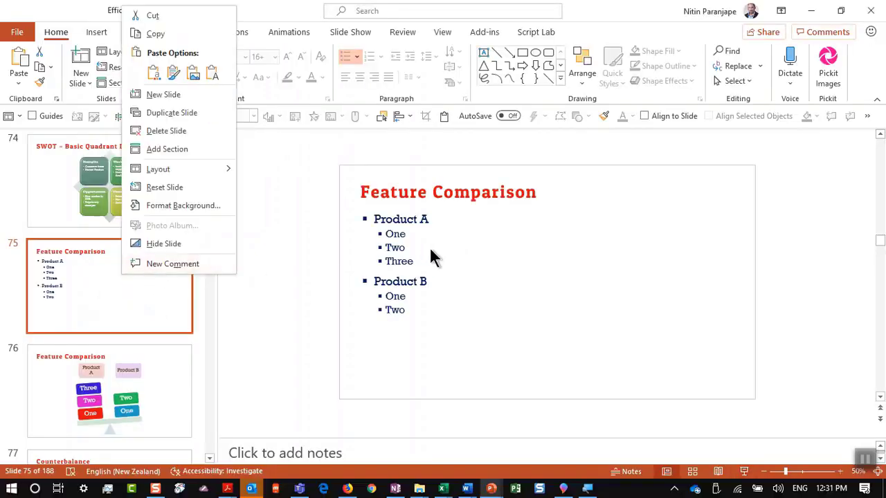
key("Escape")
For the bullet text, pick the Balance layout from the Relationship SmartArt graphics
right_click(413, 245)
mouse_move(522, 314)
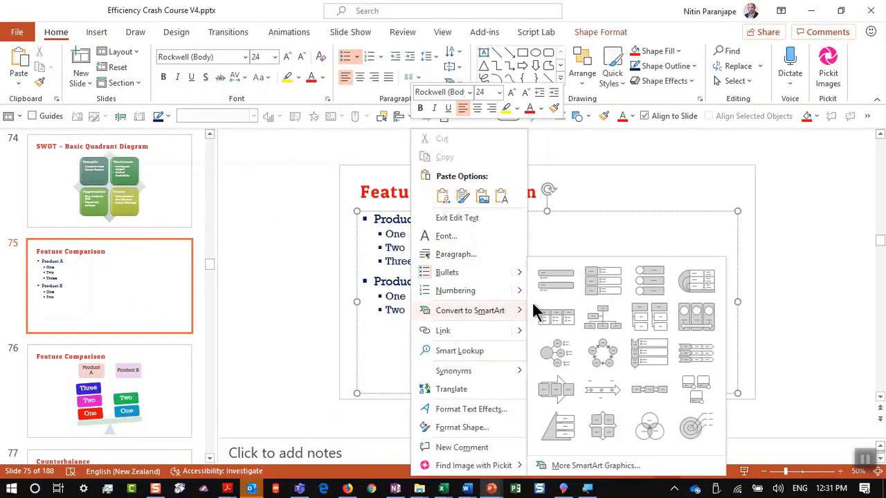
left_click(581, 465)
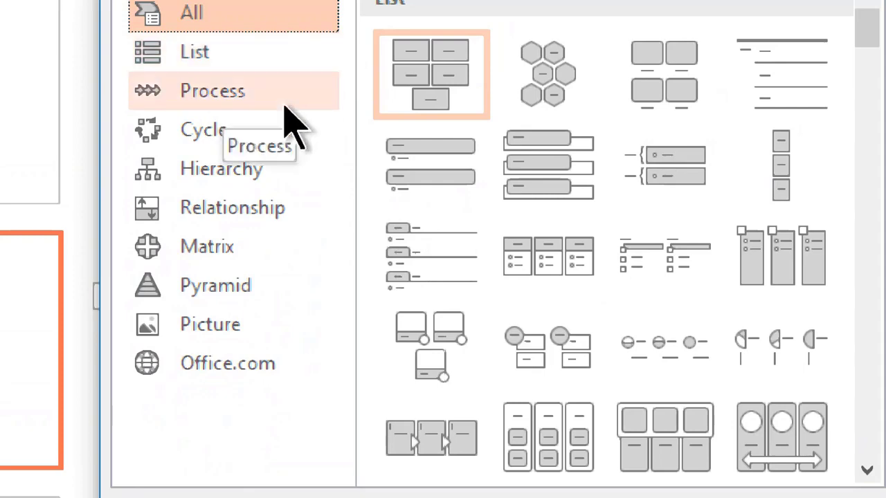
left_click(251, 209)
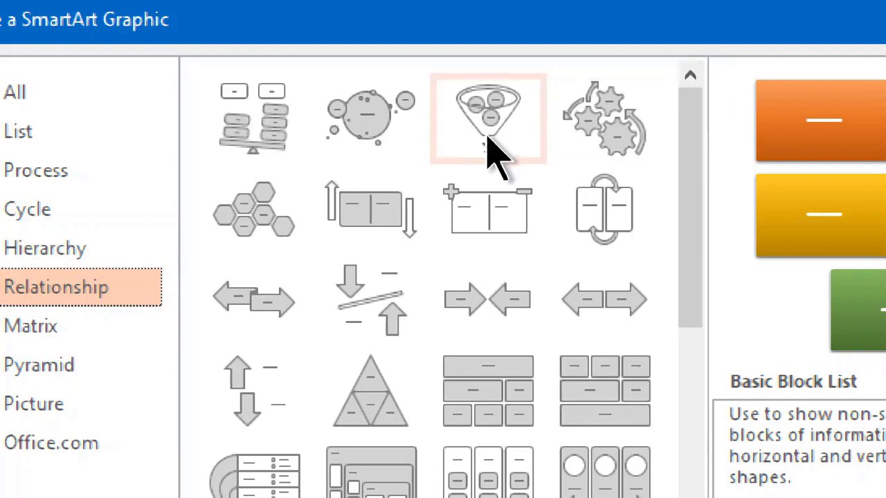
left_click(275, 135)
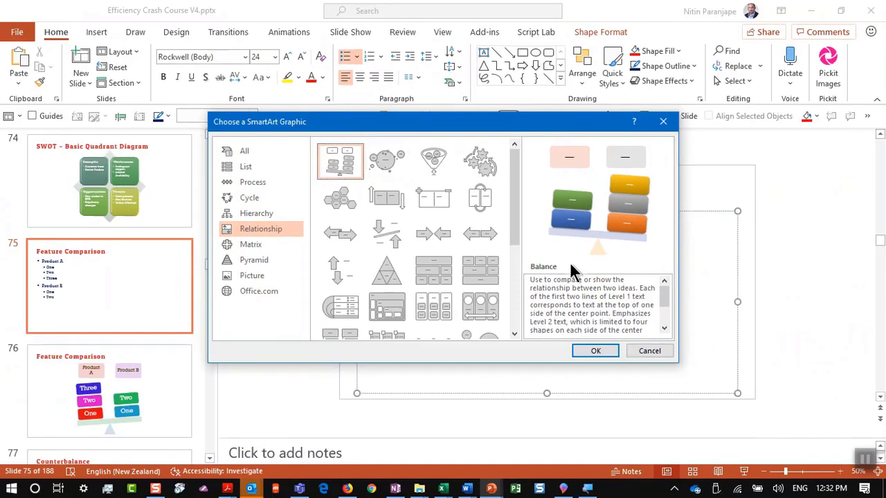
Apply the Balance SmartArt and add items 'Three' and 'Four' under Product B
left_click(593, 352)
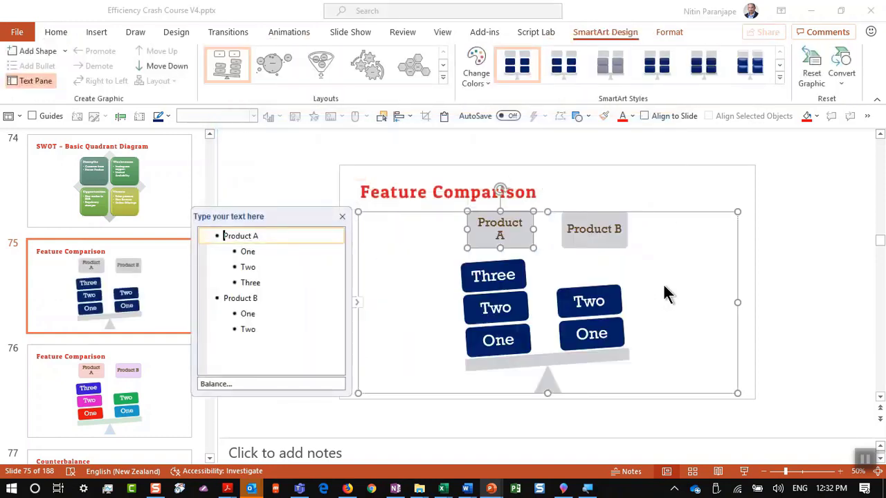
scroll(675, 273, "up", 2)
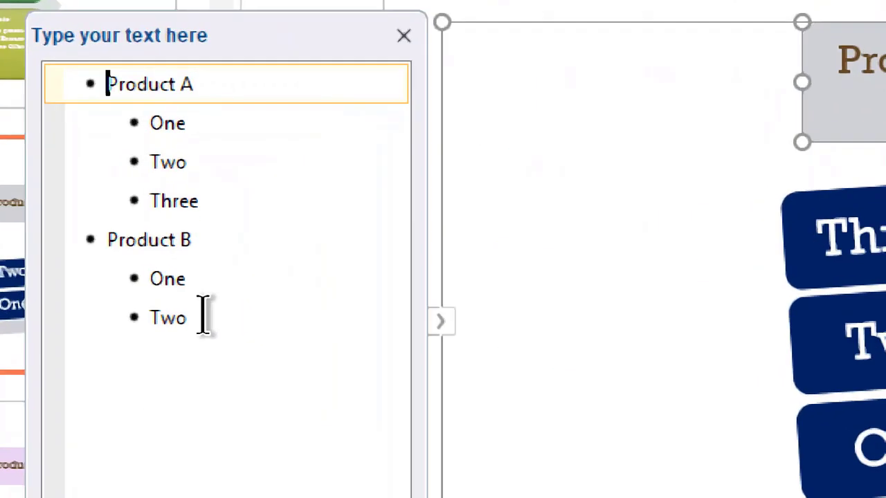
left_click(203, 311)
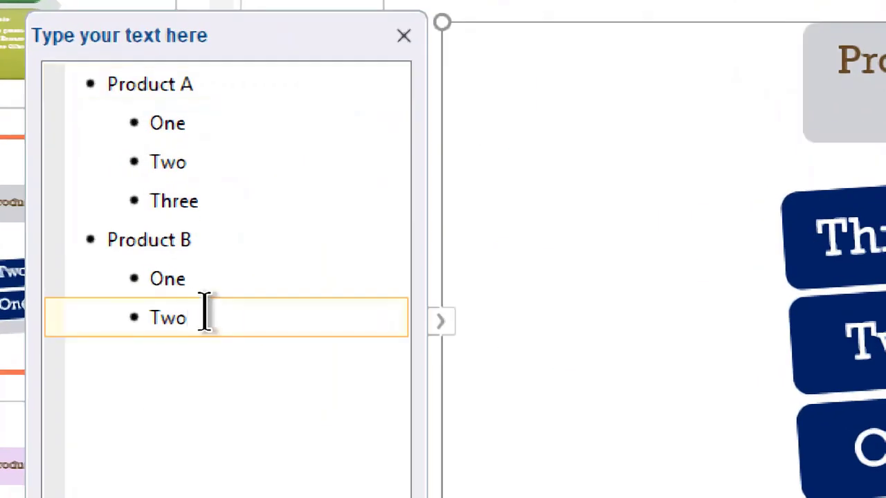
key("Return")
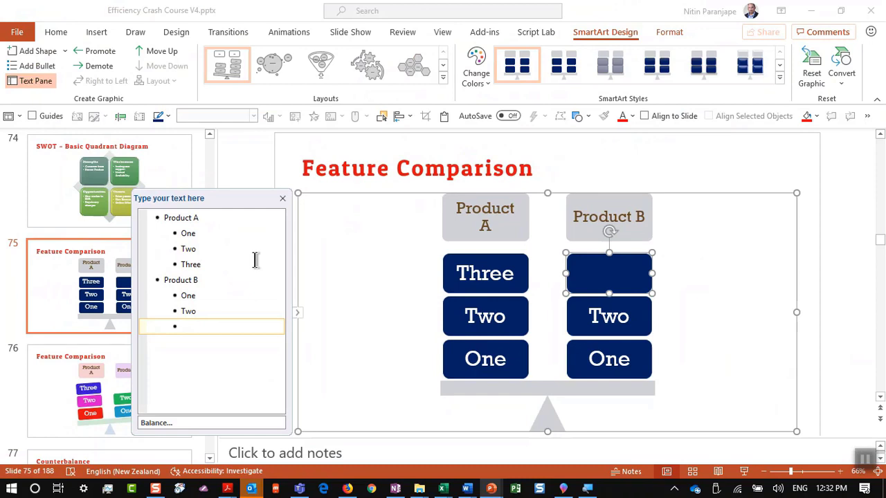
key("BackSpace")
key("Return")
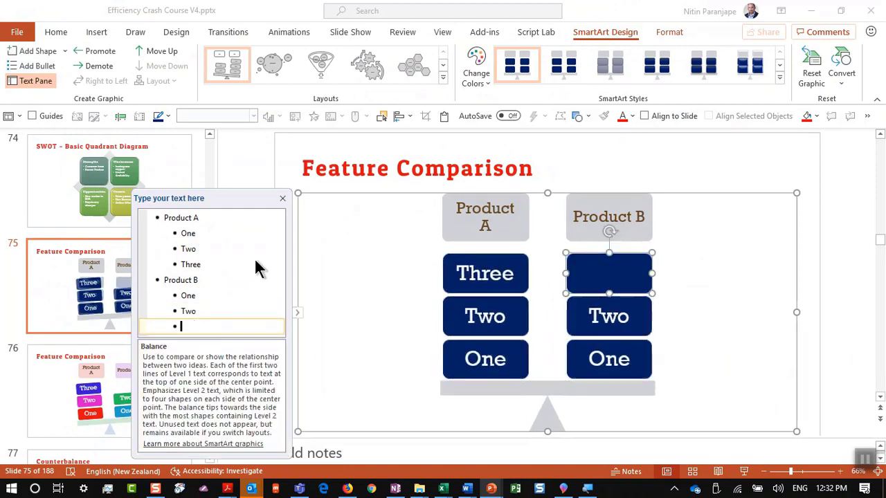
type("Three")
key("Return")
type("Four")
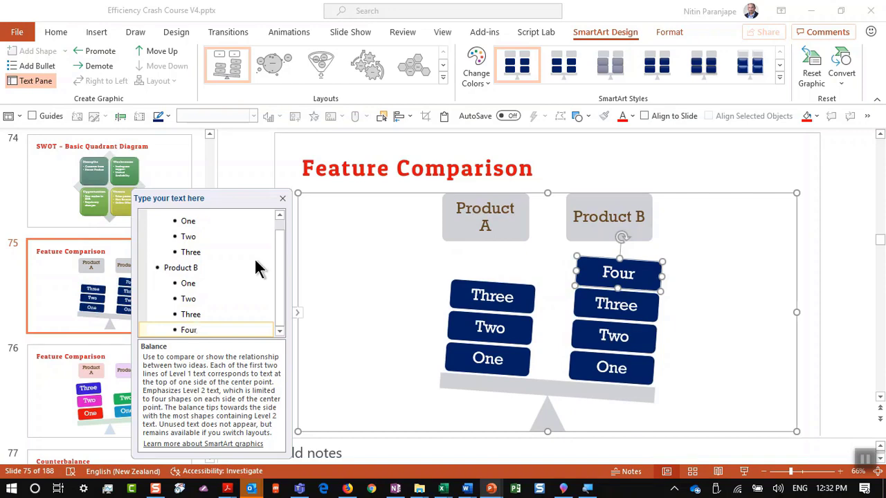
left_click(101, 270)
scroll(94, 291, "down", 3)
Present from slide 77 through both Counterbalance slides to '53. Learn all SmartArt diagrams', then exit the show
left_click(106, 263)
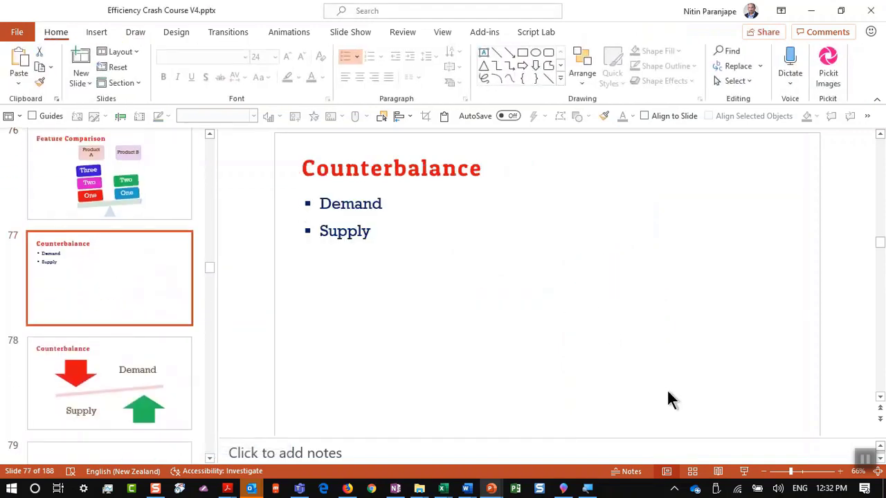
left_click(744, 471)
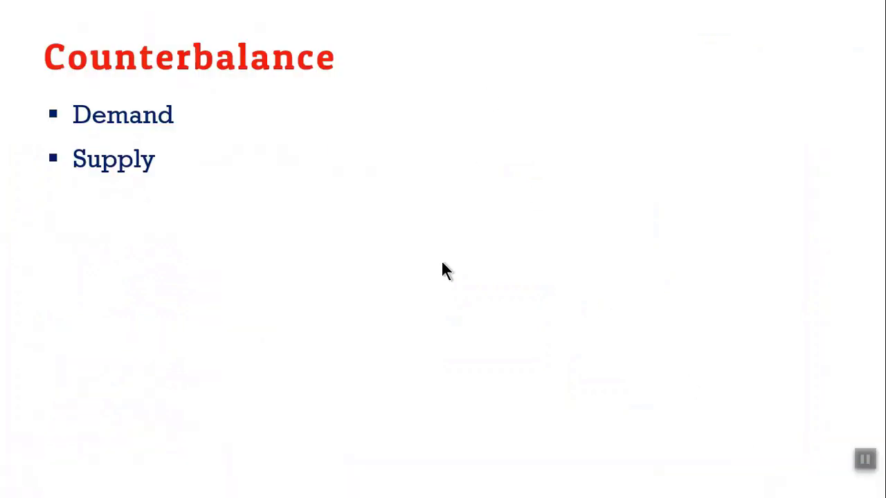
left_click(178, 136)
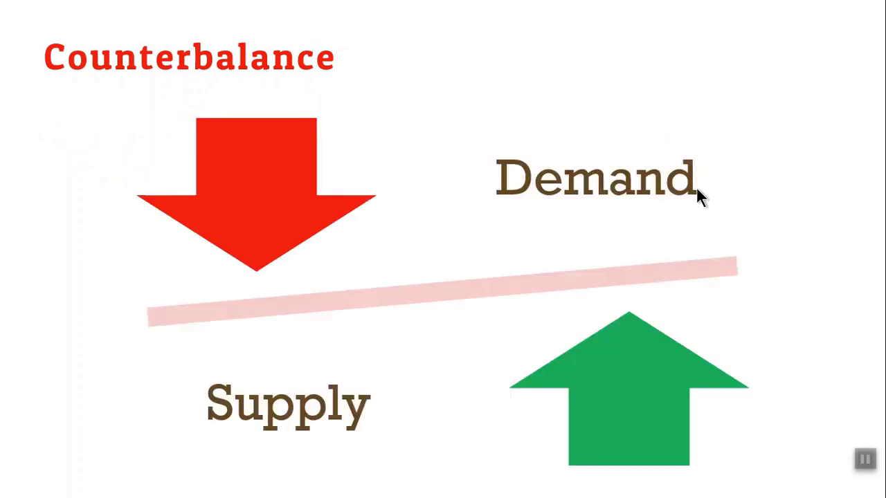
left_click(696, 187)
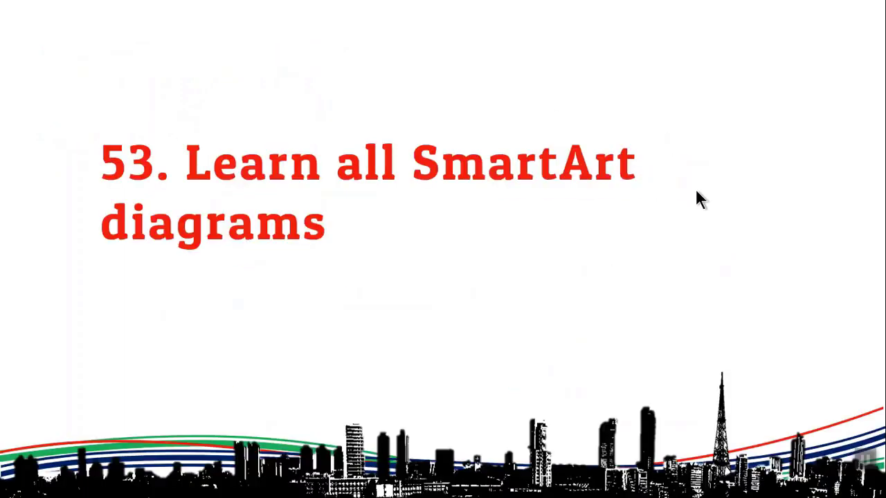
key("Escape")
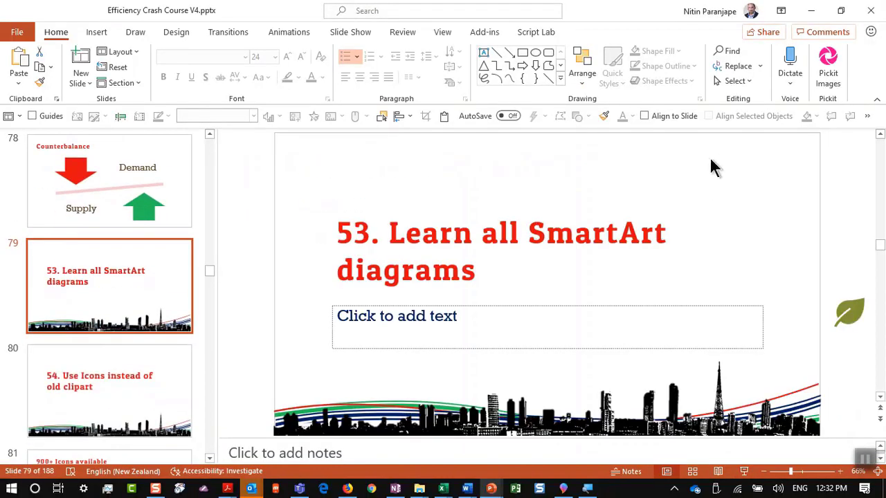
left_click(108, 32)
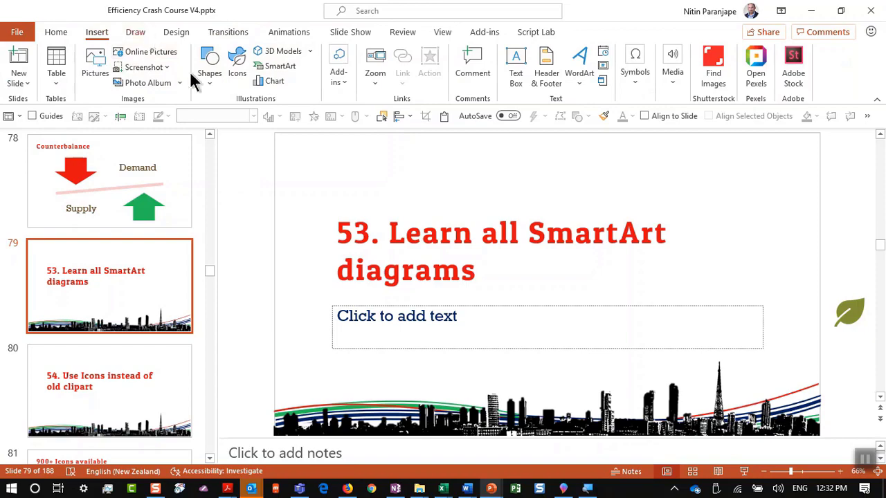
left_click(269, 71)
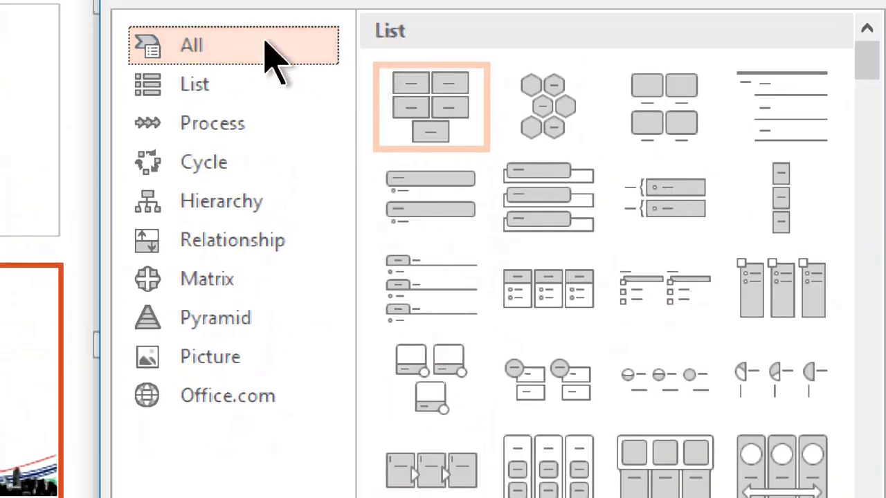
left_click(253, 82)
left_click(443, 117)
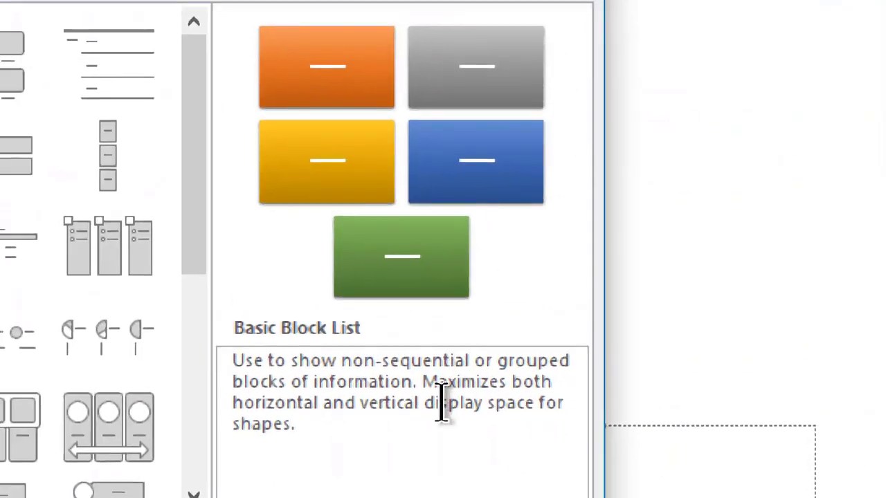
left_click_drag(421, 382, 166, 339)
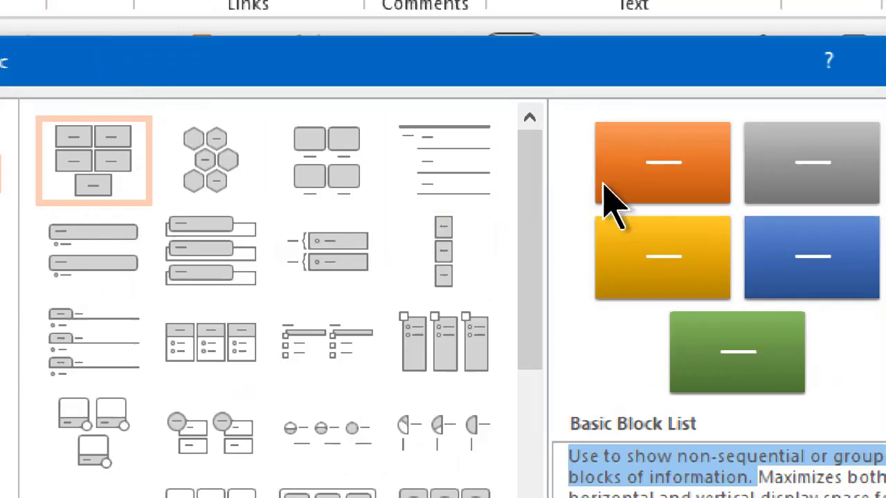
left_click(211, 251)
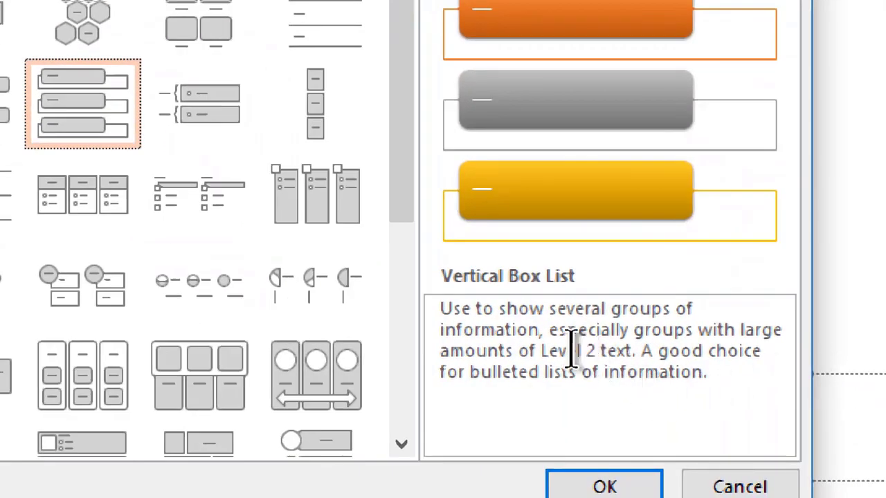
left_click_drag(530, 340, 644, 356)
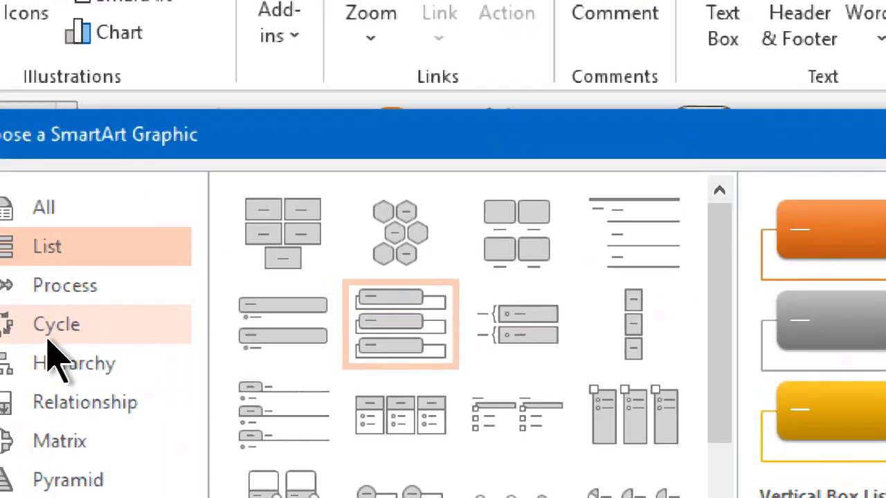
left_click(287, 267)
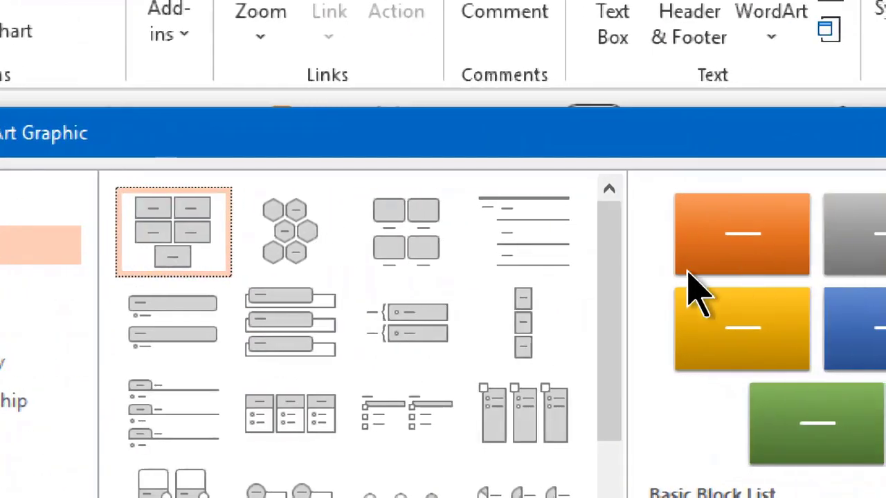
left_click(313, 349)
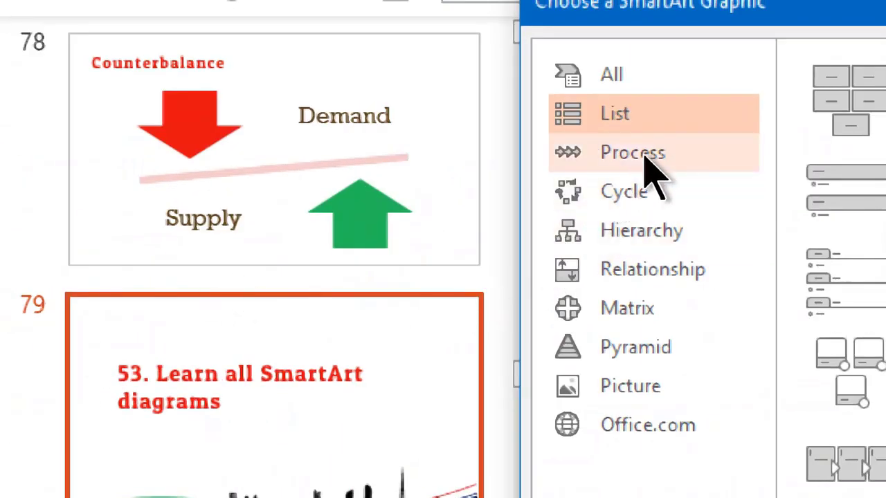
left_click(645, 158)
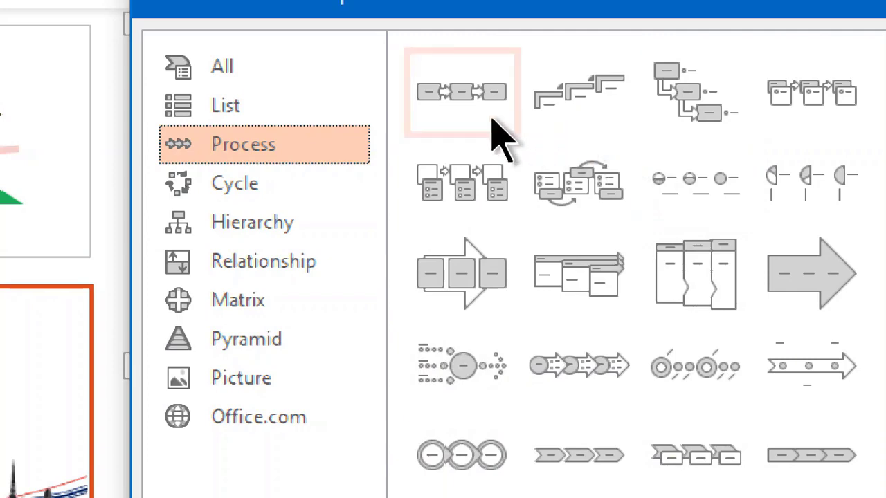
left_click(495, 131)
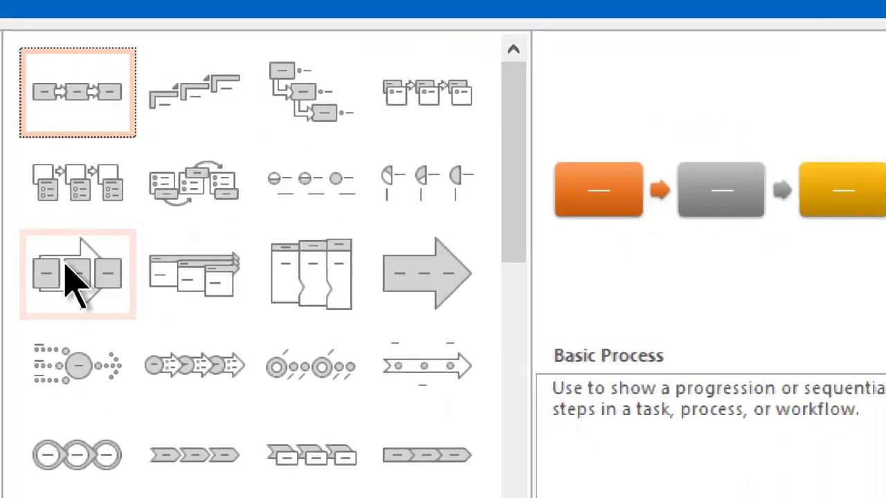
left_click(13, 312)
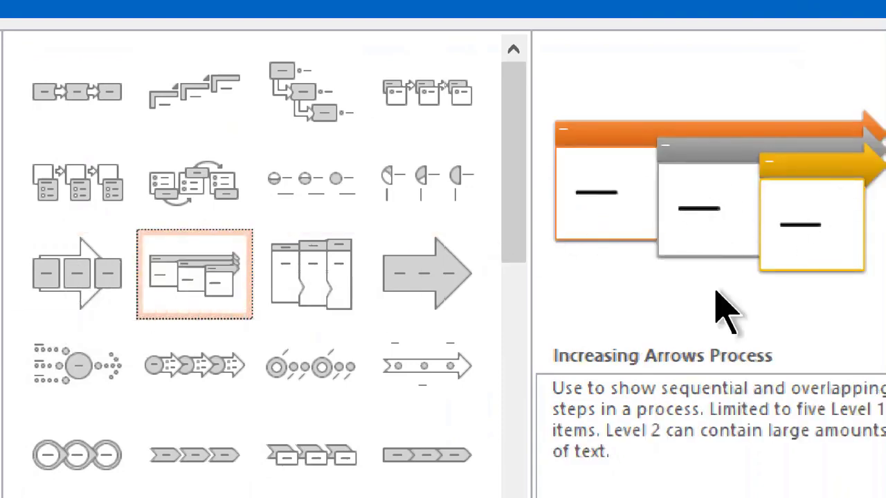
left_click(353, 364)
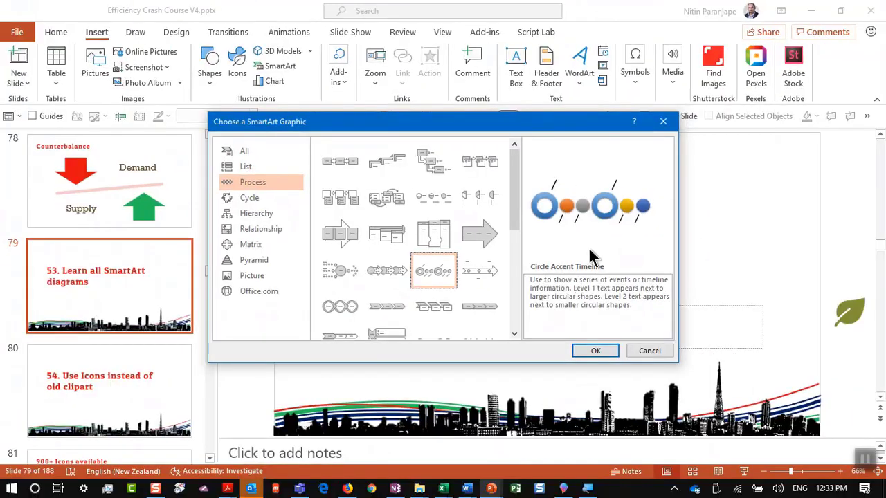
key("Escape")
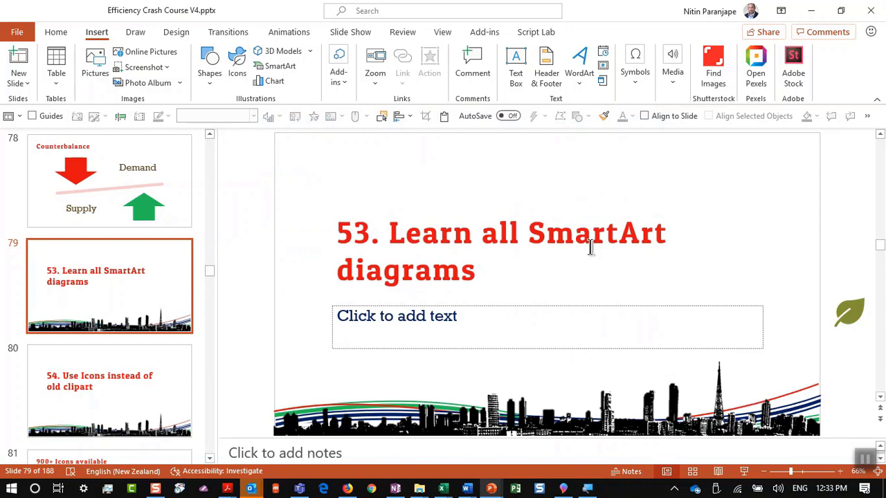
Show slide 80, 'Use Icons instead of old clipart', in Slide Show and exit
left_click(79, 372)
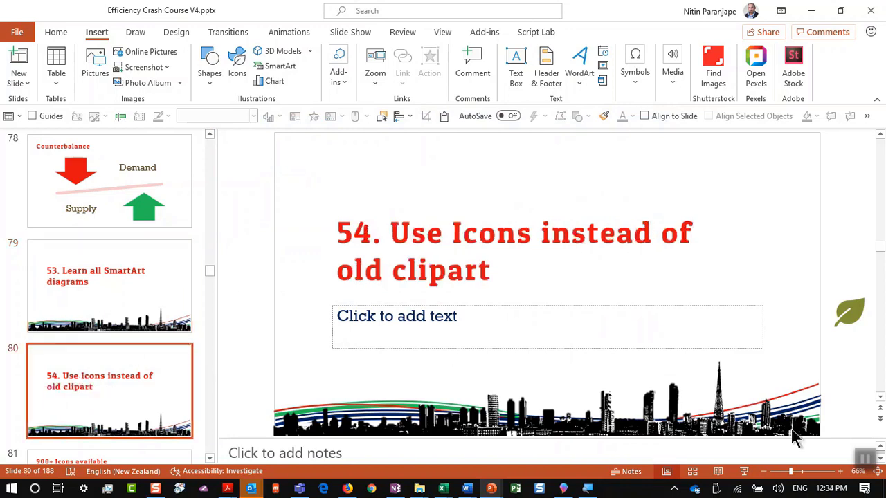
left_click(744, 472)
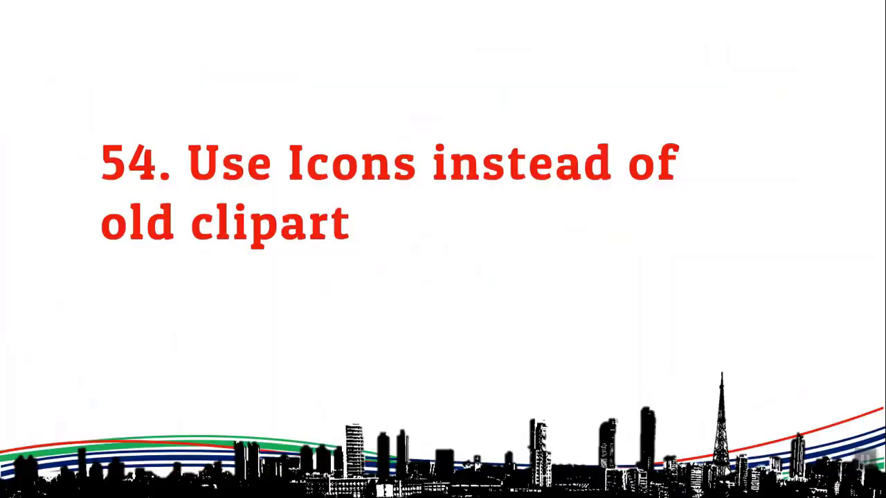
key("Escape")
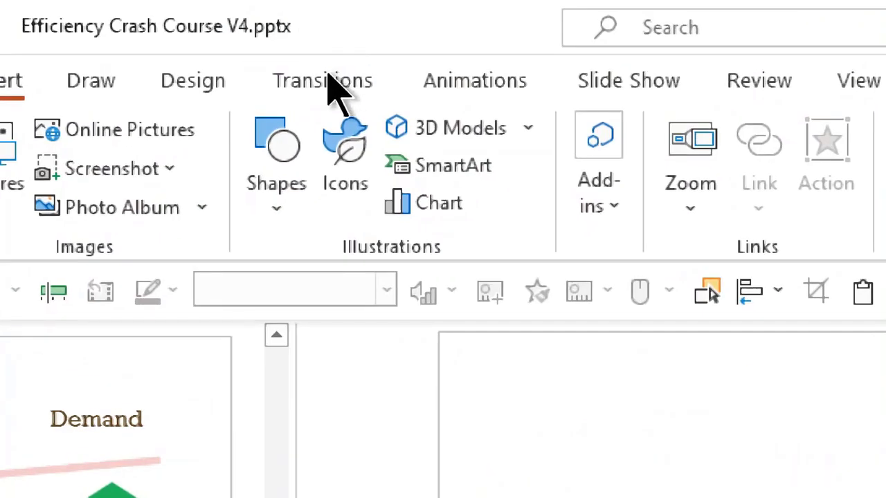
Browse the Icons library and close it without inserting anything
left_click(343, 173)
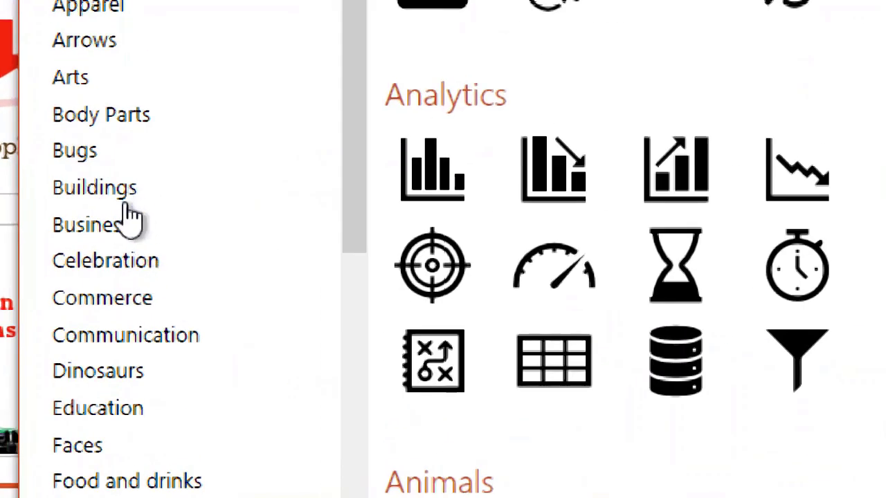
scroll(131, 239, "down", 5)
scroll(115, 237, "up", 5)
key("Escape")
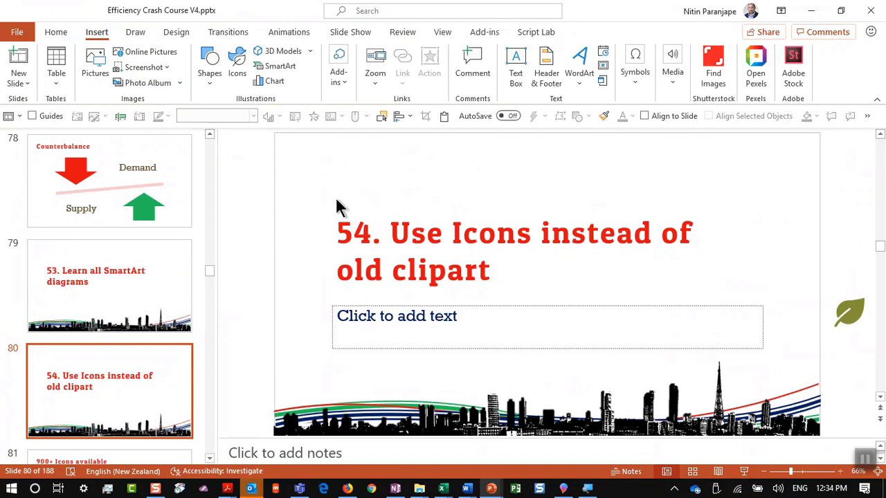
Move through slide 81 '900+ Icons available' to slide 82 '55. Use and Customize Slide Layouts'
scroll(132, 332, "down", 2)
left_click(132, 340)
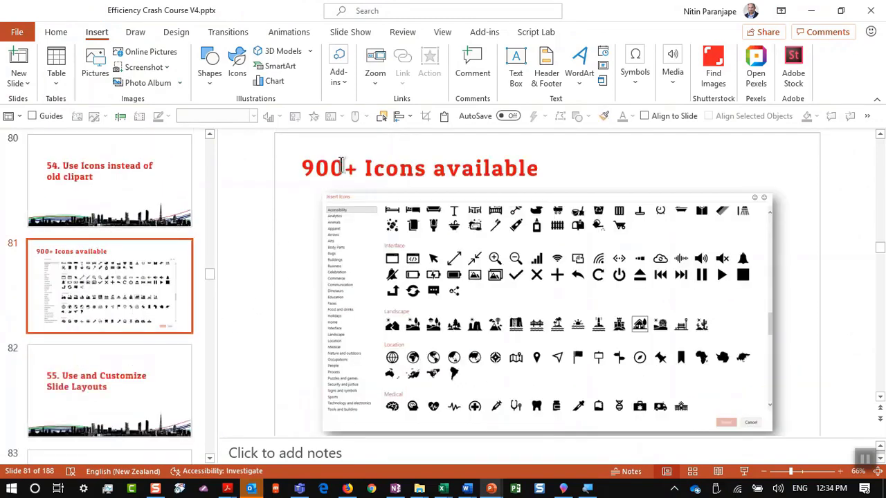
left_click(78, 399)
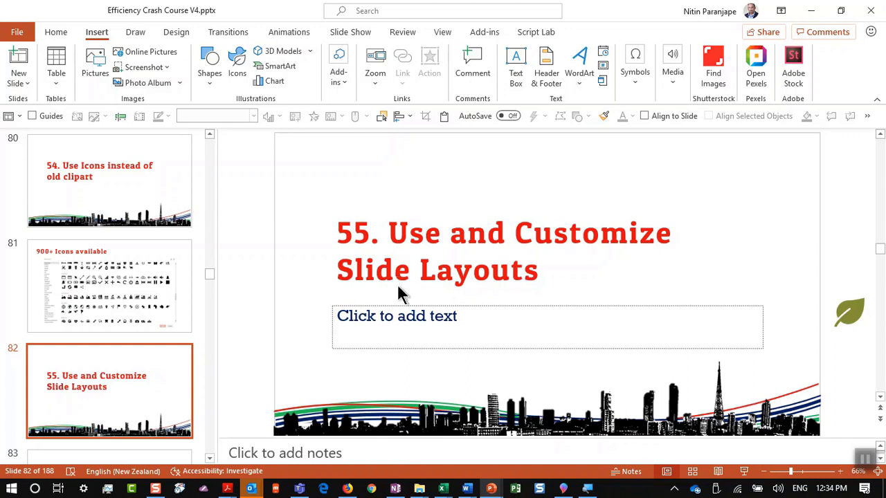
Create a new presentation with a Title and Content slide, deleting then restoring its content placeholder
key("ctrl+n")
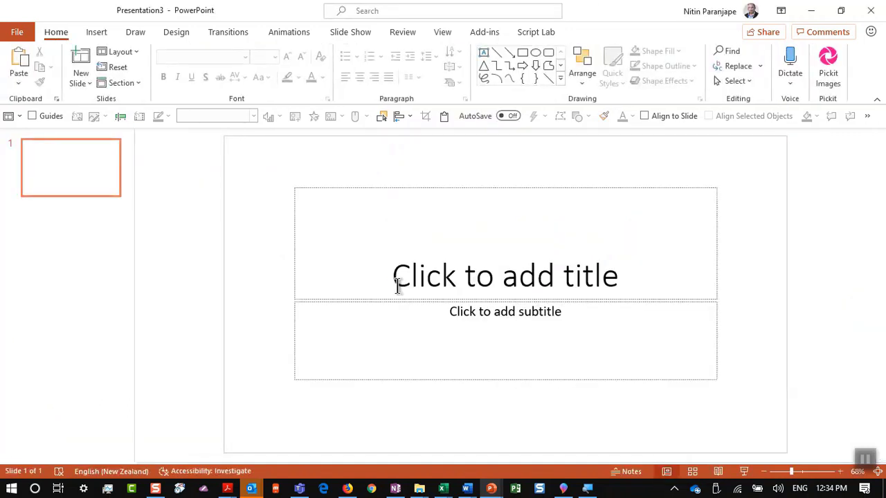
key("ctrl+m")
left_click(398, 286)
key("Escape")
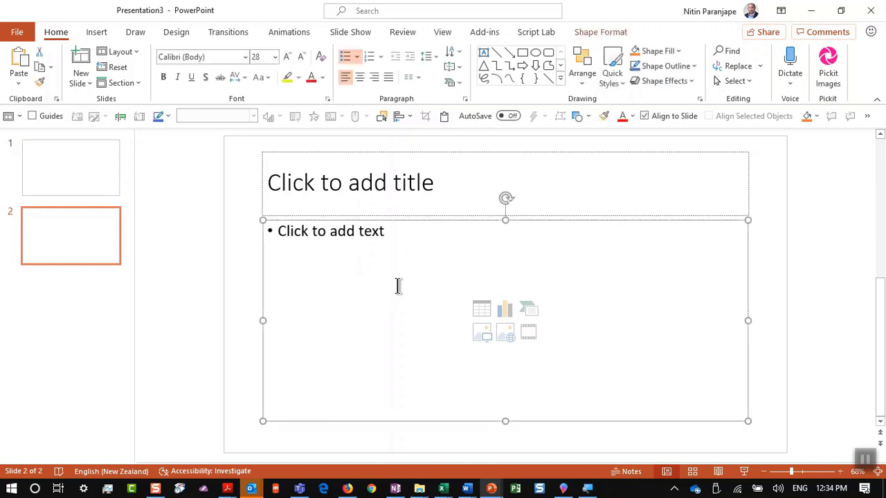
key("Delete")
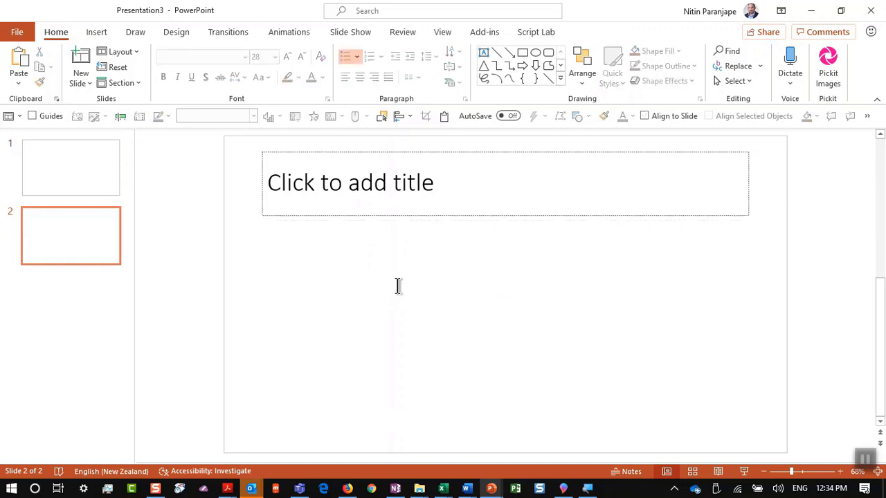
key("ctrl+z")
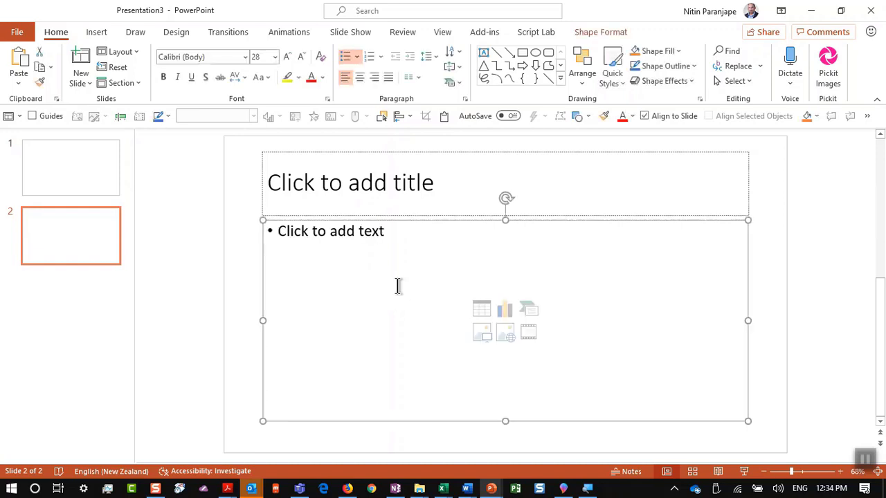
Title slide 2 'Comap' and apply the Two Content layout
left_click(393, 182)
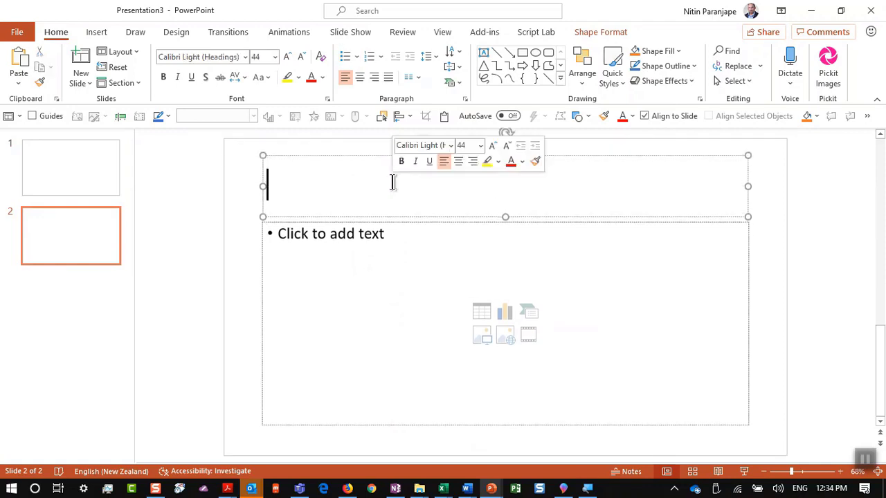
type("Comap")
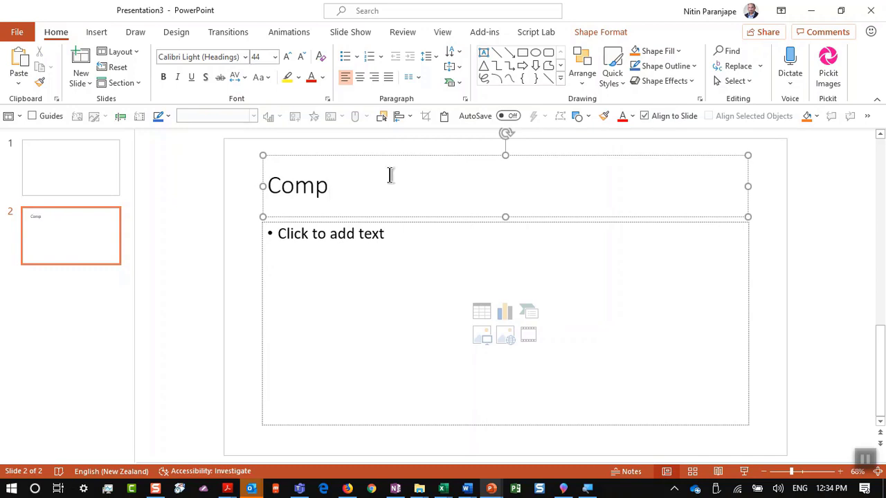
left_click(374, 278)
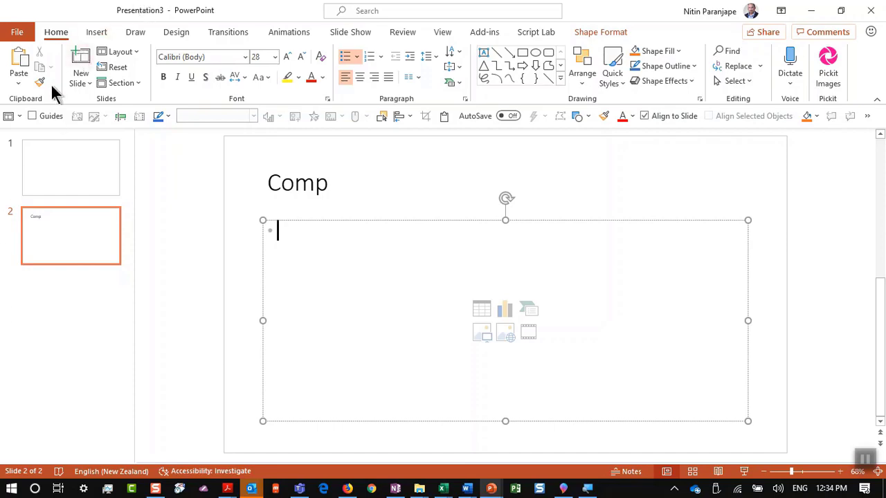
left_click(115, 53)
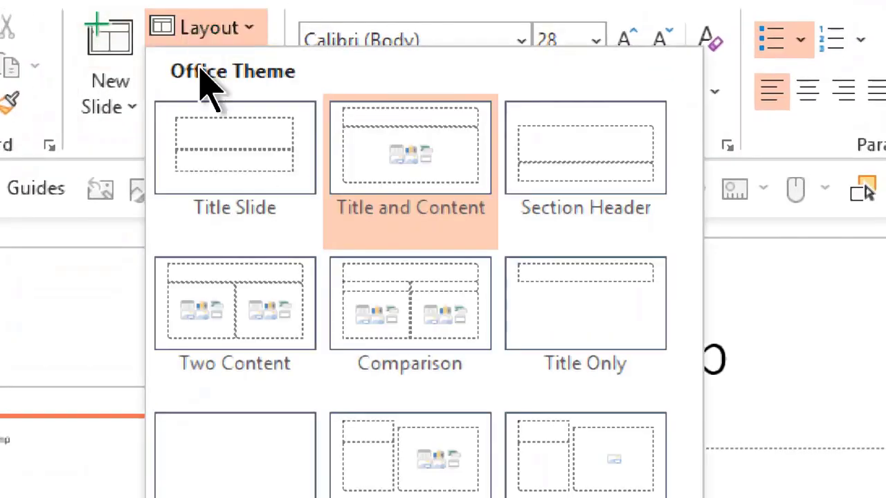
left_click(255, 322)
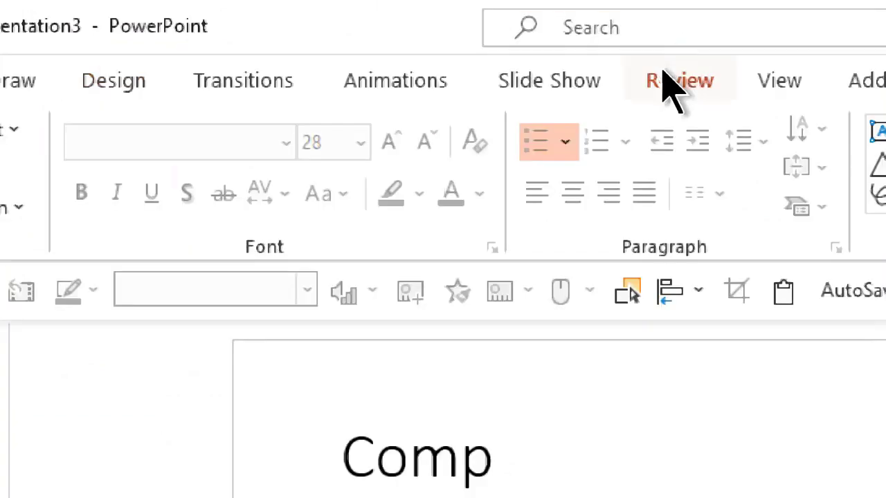
In Slide Master view, duplicate the Two Content layout
left_click(779, 80)
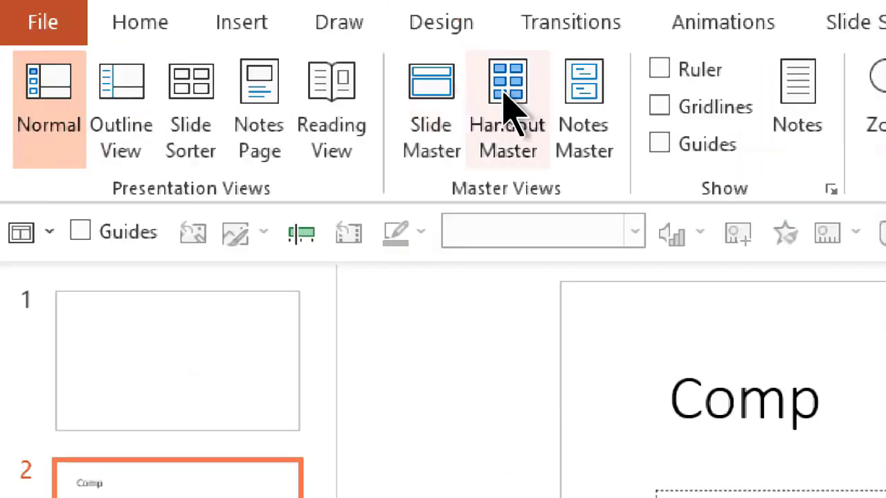
left_click(100, 207)
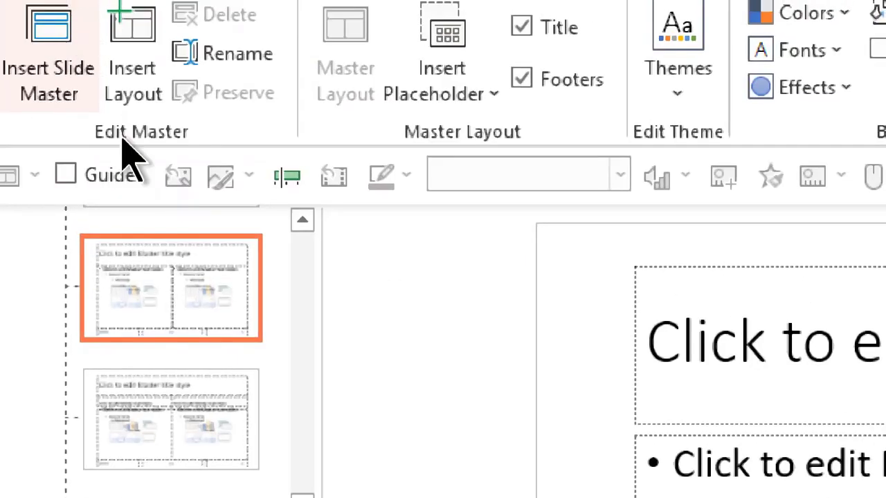
right_click(211, 321)
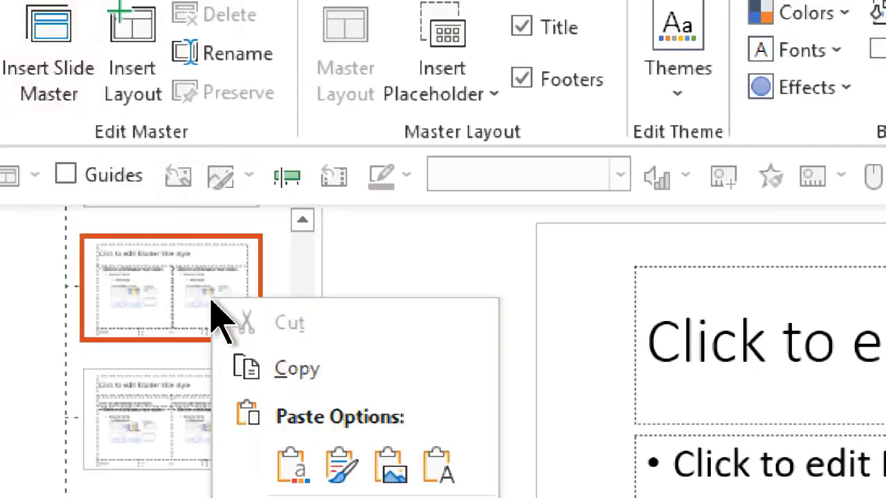
left_click(297, 360)
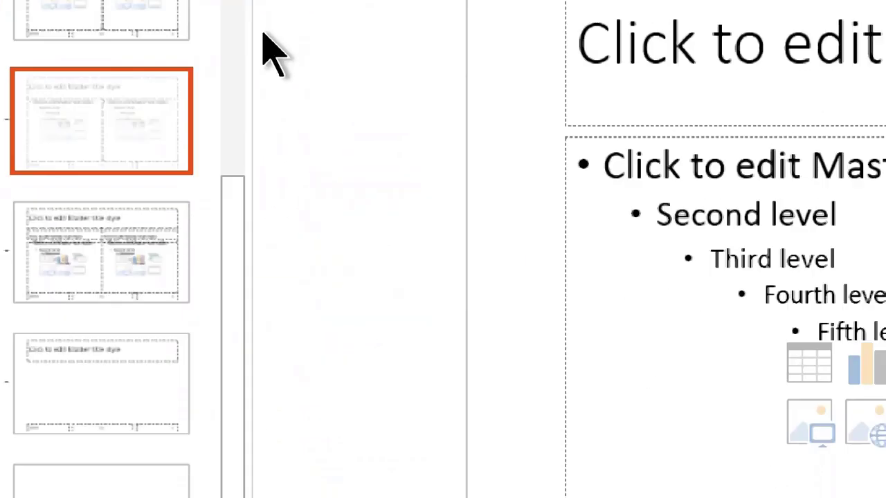
right_click(129, 321)
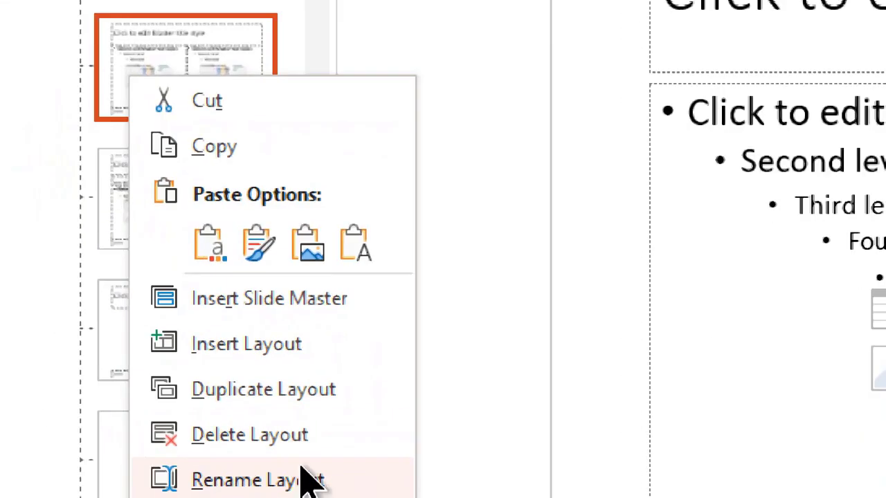
left_click(231, 55)
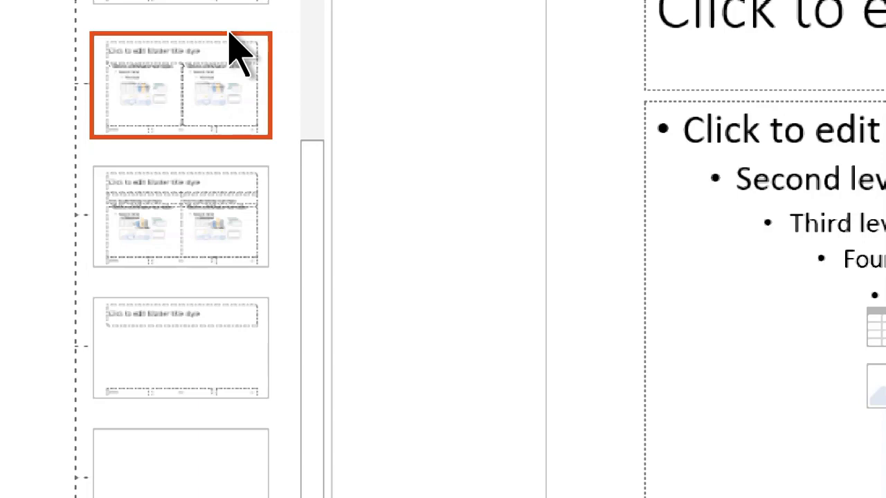
Return to Efficiency Crash Course V4.pptx and open slide 83, '56. Learn All Animations'
key("alt+Tab")
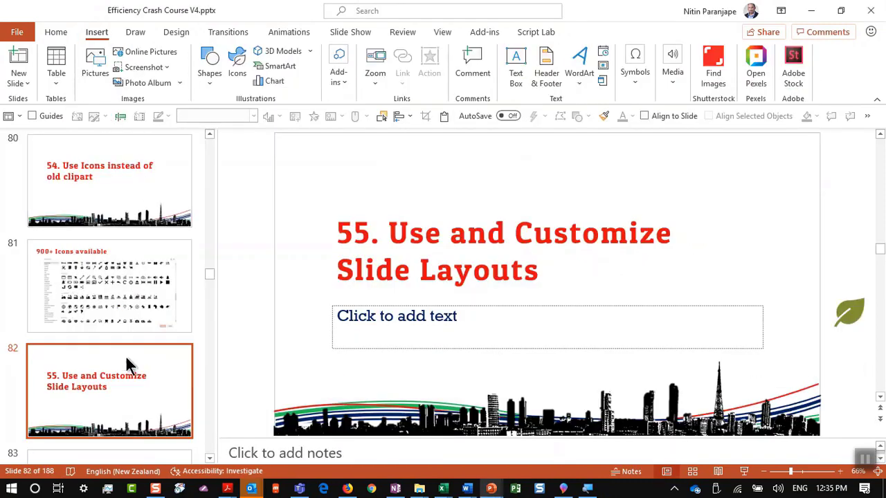
scroll(83, 365, "down", 3)
left_click(83, 365)
scroll(84, 367, "up", 3)
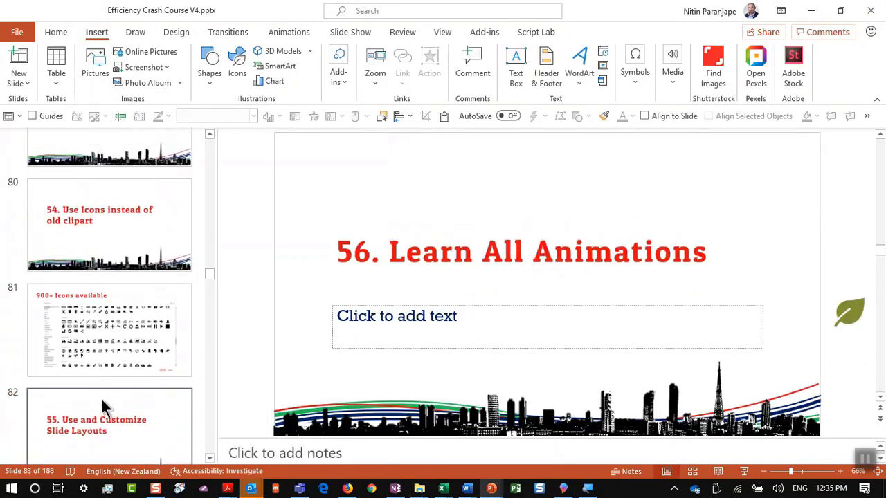
scroll(100, 397, "down", 3)
scroll(118, 380, "up", 1)
scroll(132, 369, "down", 1)
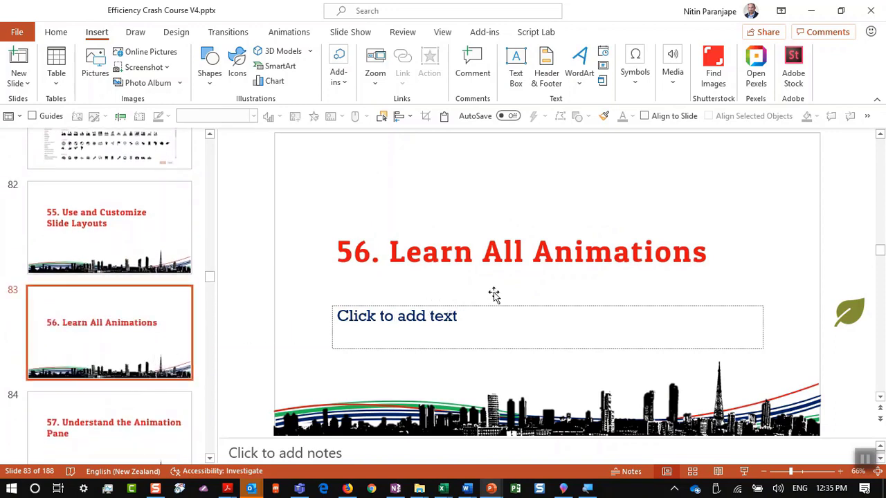
Select the '56. Learn All Animations' title and open More Entrance Effects from Add Animation
left_click(502, 255)
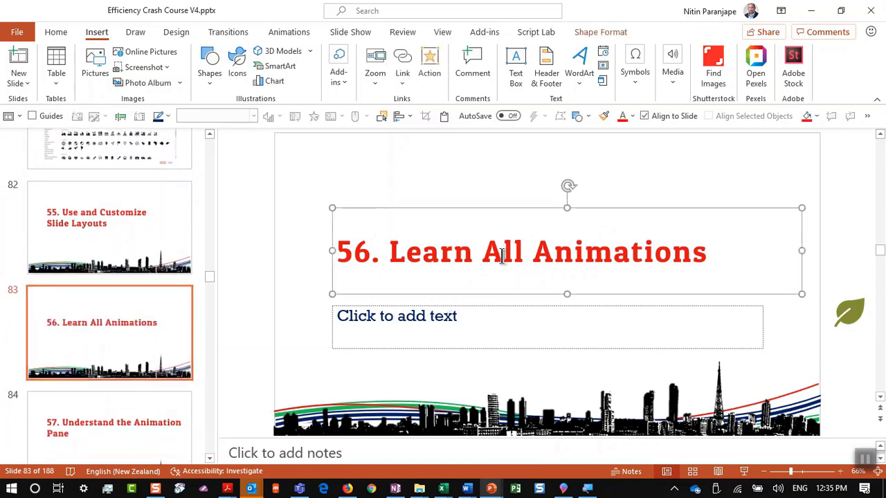
left_click(285, 33)
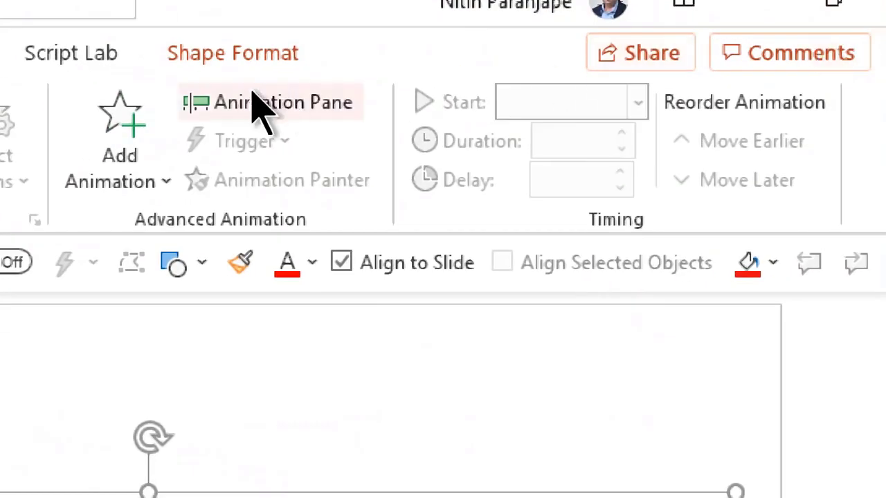
left_click(138, 152)
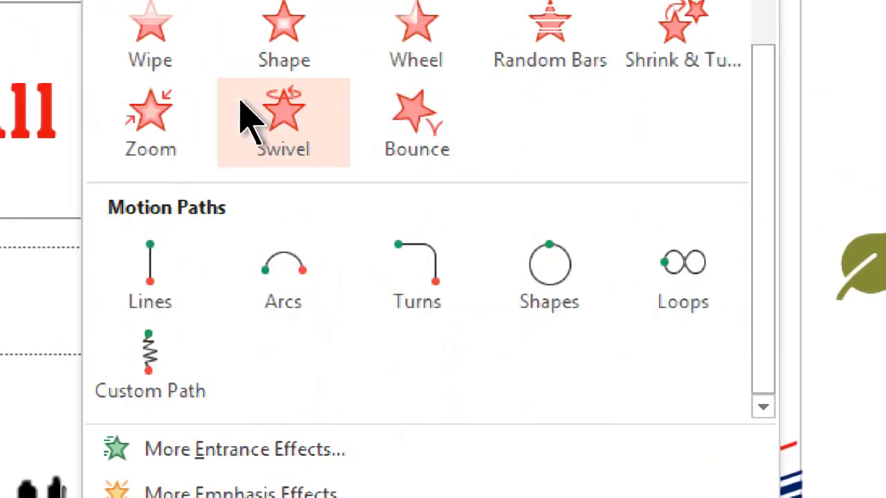
scroll(240, 100, "up", 3)
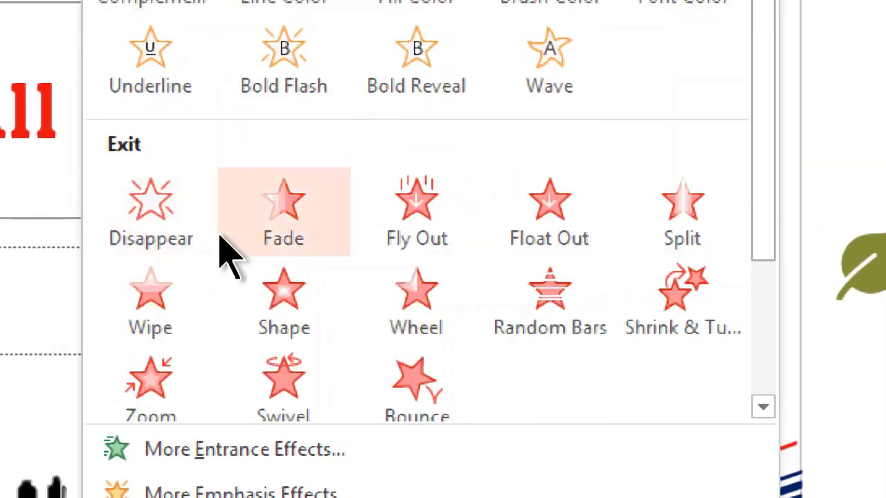
scroll(228, 256, "down", 3)
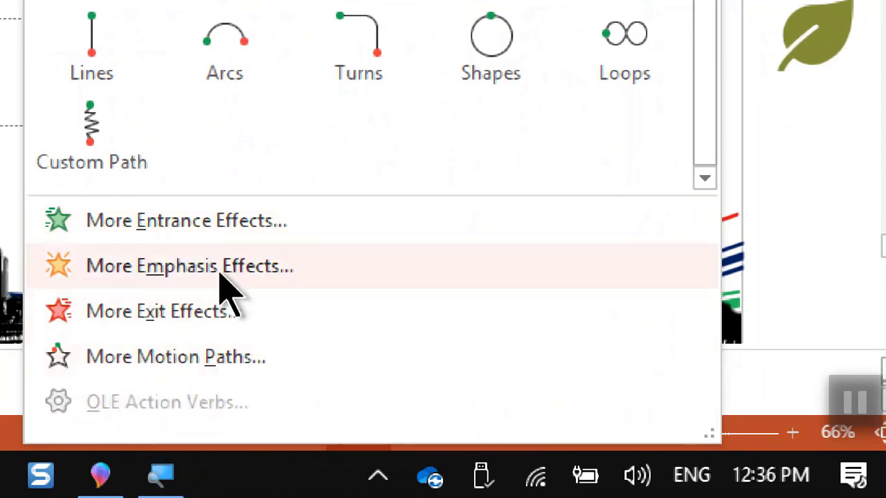
left_click(240, 263)
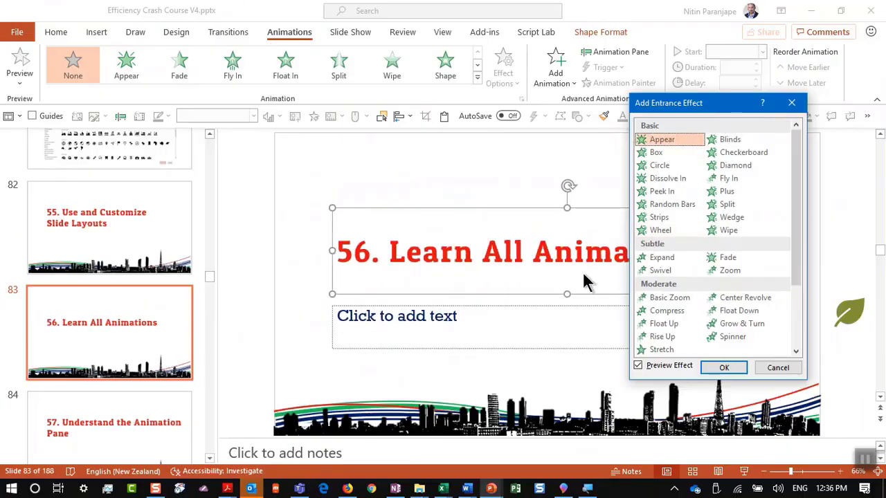
Preview Box, Circle, Dissolve In, Random Bars and Strips effects, then cancel without adding any
left_click(656, 148)
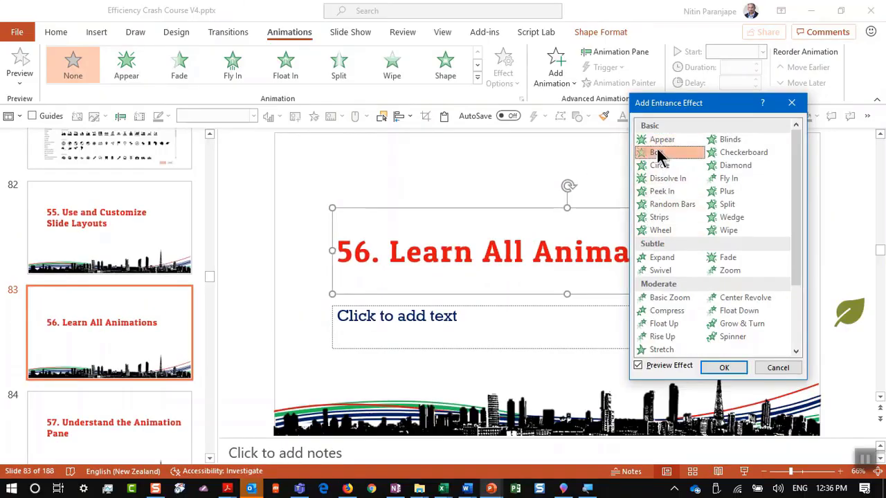
left_click(655, 164)
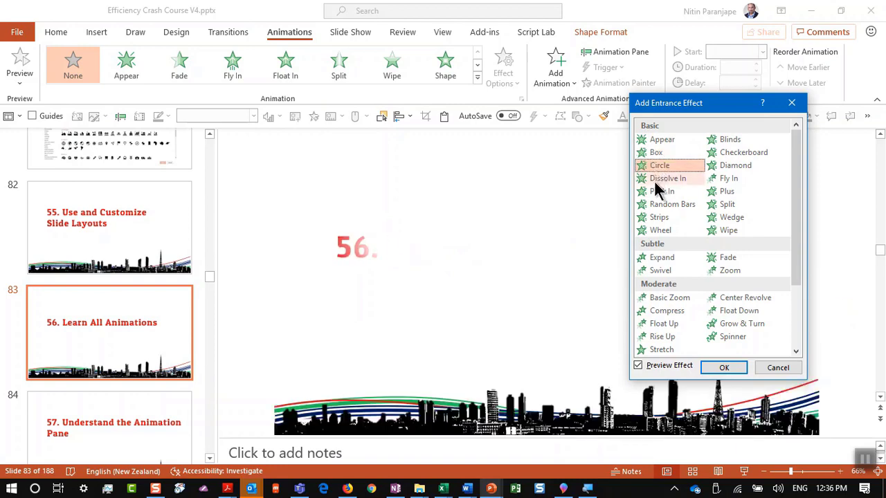
left_click(654, 178)
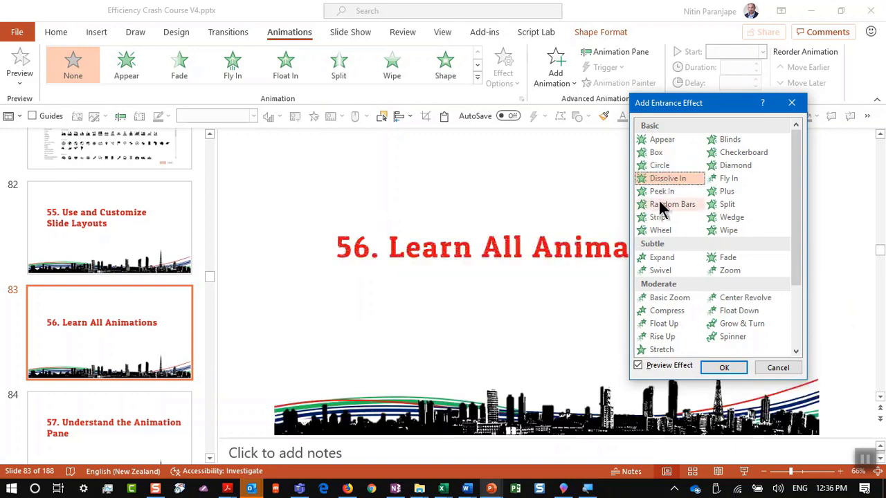
left_click(661, 205)
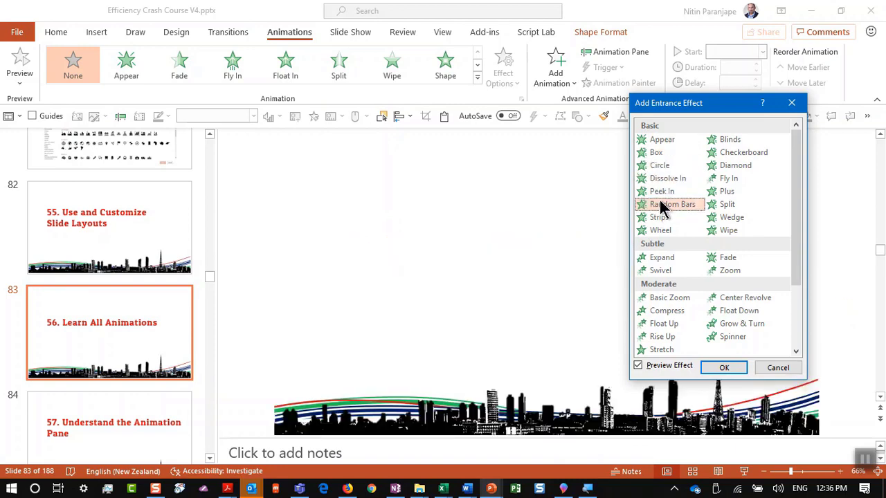
left_click(658, 217)
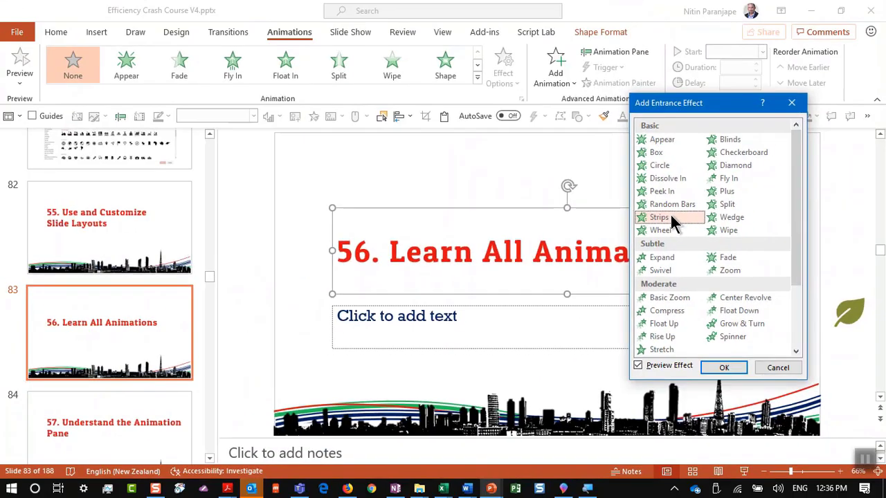
scroll(693, 310, "down", 3)
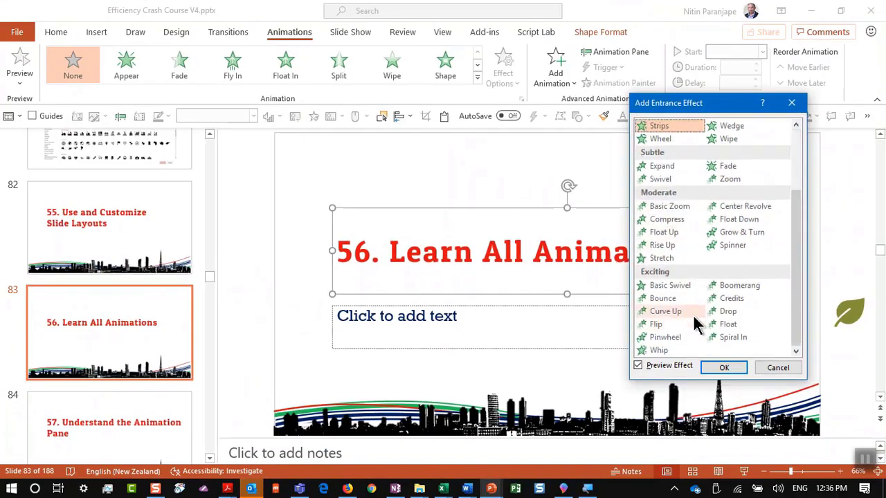
left_click(760, 366)
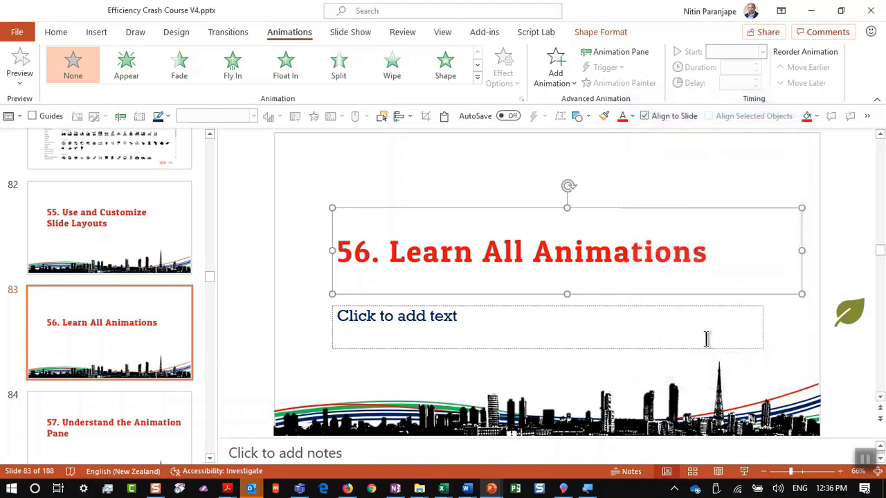
Reselect the slide 83 title, open the Animation Pane, and apply the Appear entrance effect
left_click(284, 336)
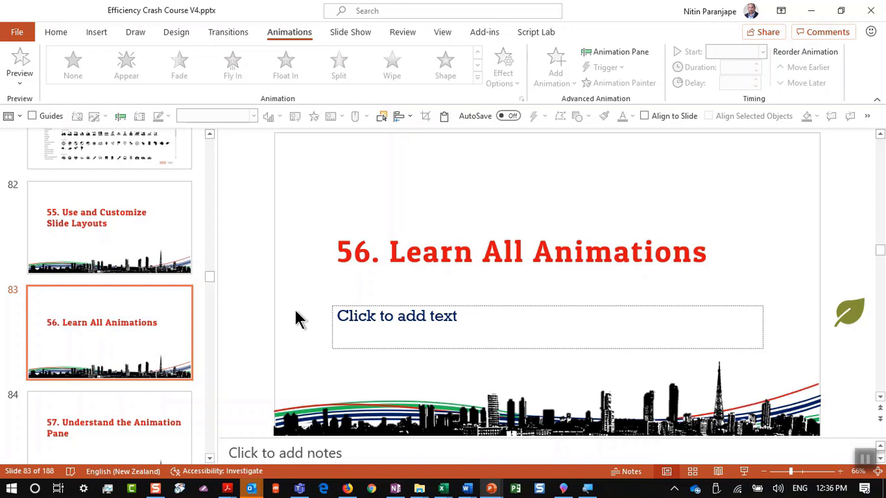
left_click(163, 434)
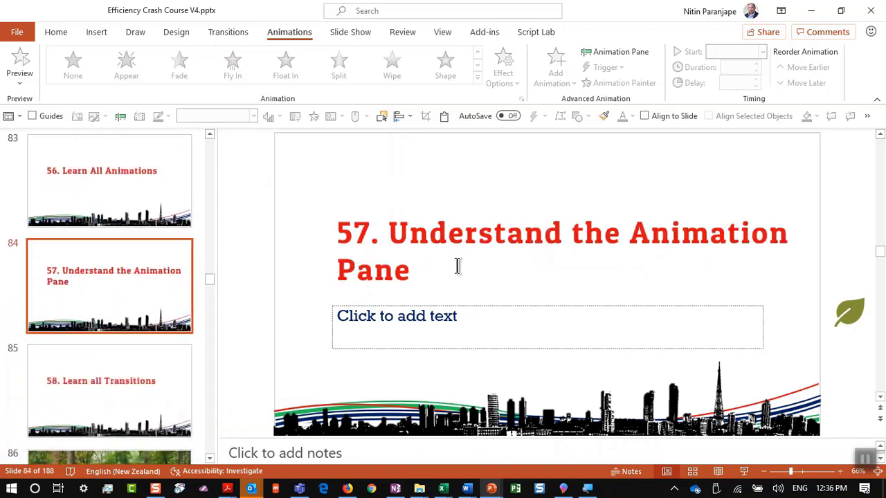
left_click(105, 182)
left_click(482, 251)
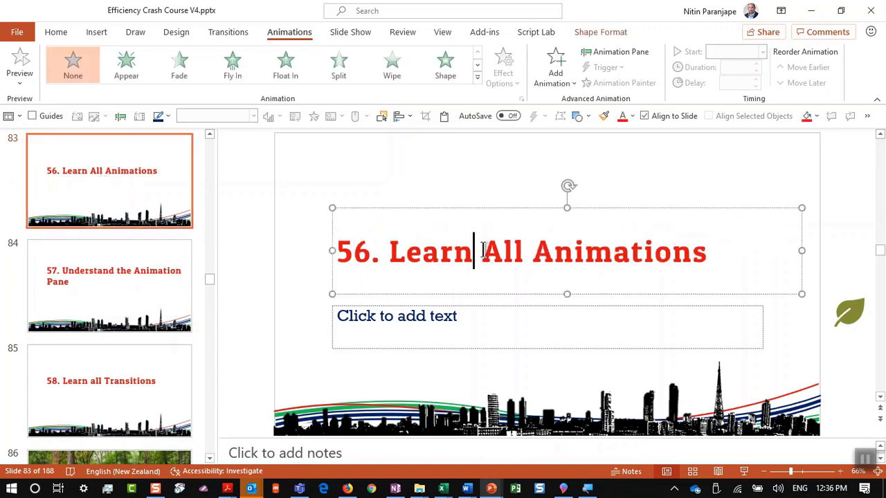
left_click(615, 54)
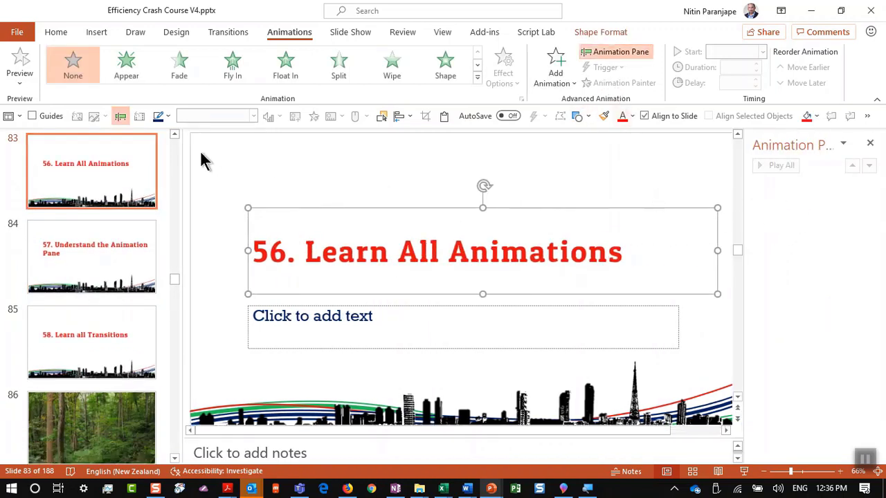
left_click(128, 73)
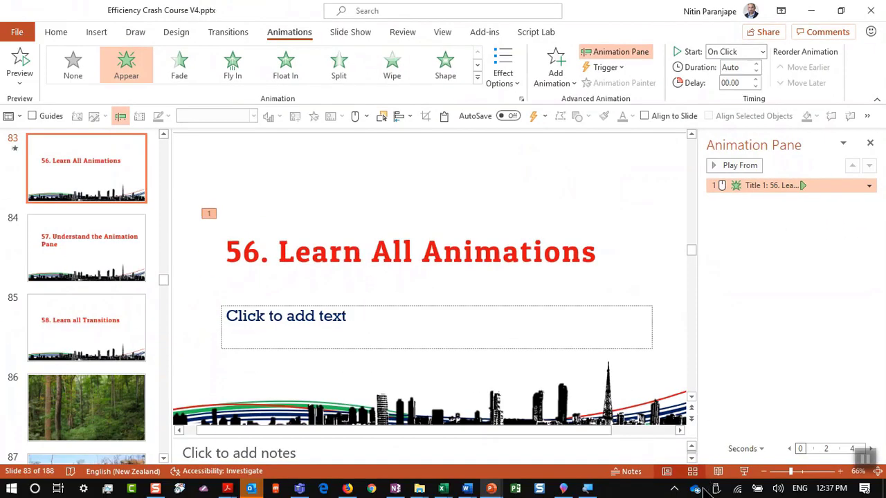
Preview the title's Appear animation in Slide Show, then exit
left_click(744, 471)
left_click(601, 374)
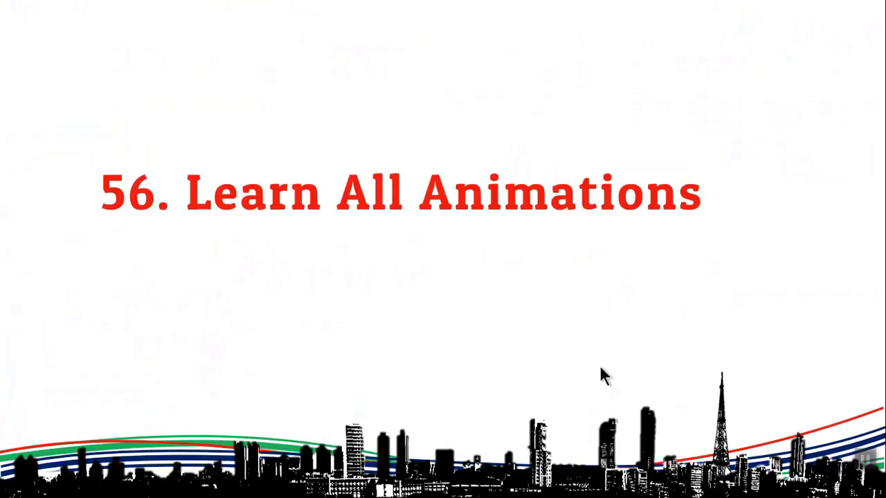
key("Escape")
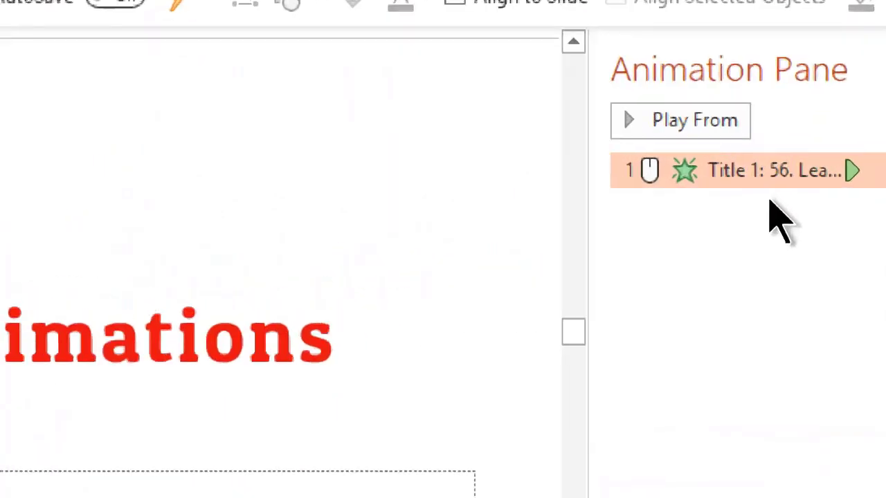
Set the title animation's Animate text option to By word in its effect options
left_click(770, 199)
double_click(775, 173)
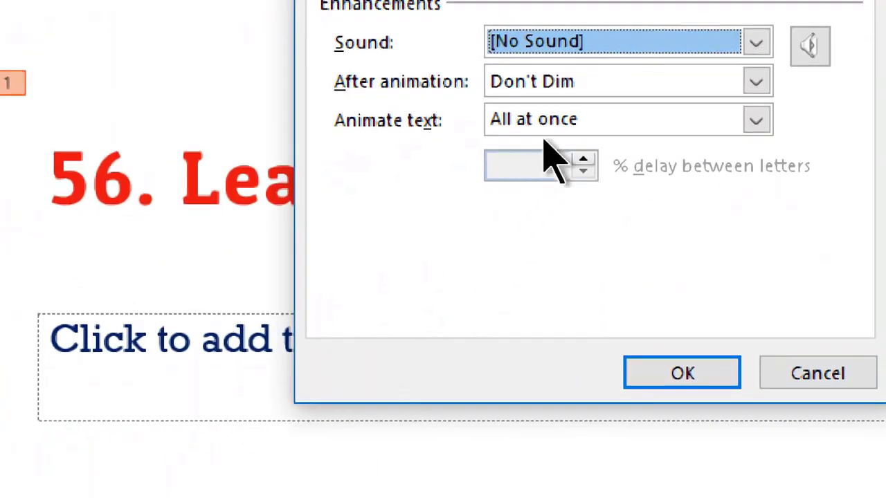
left_click(555, 126)
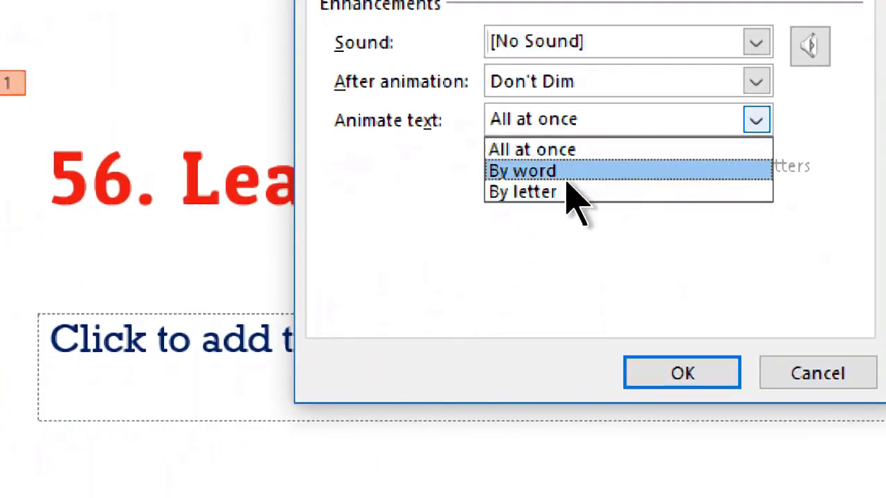
left_click(566, 172)
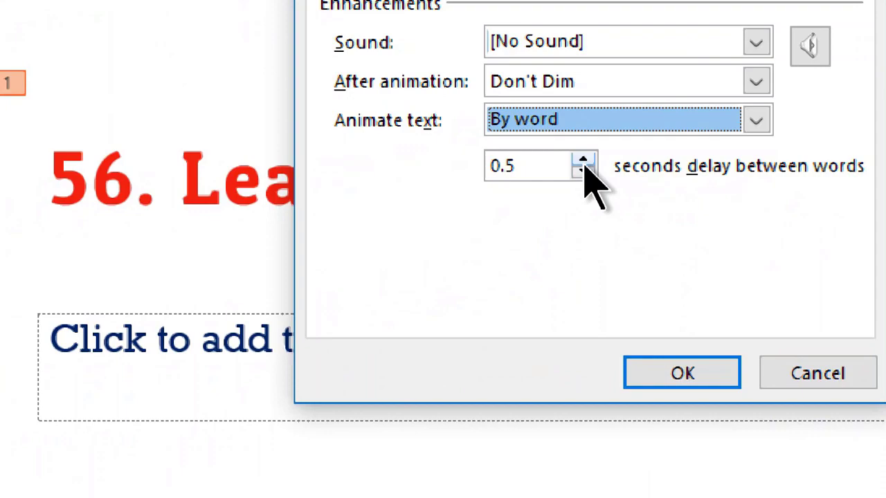
left_click(640, 367)
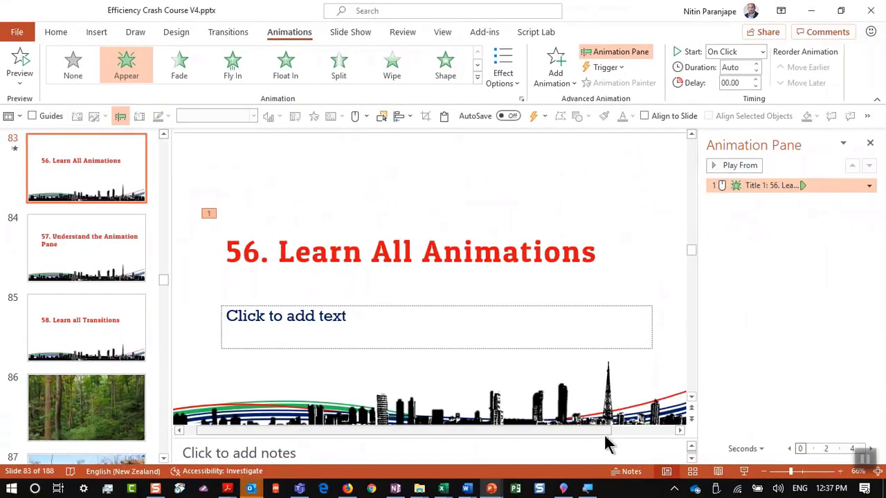
Preview the by-word animation, then go to slide 85, '58. Learn all Transitions'
left_click(742, 471)
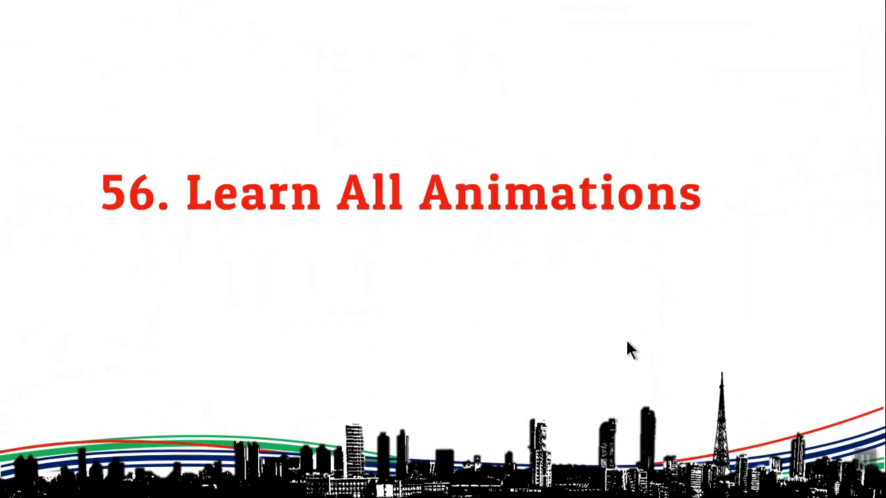
key("Escape")
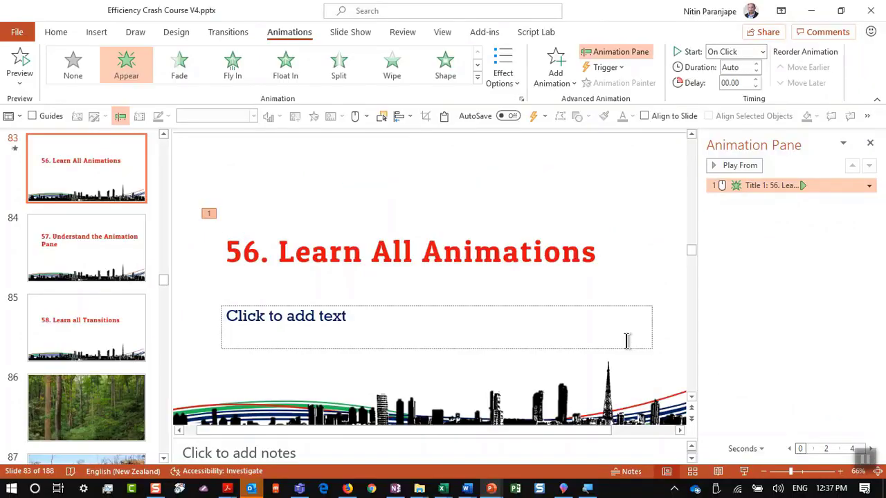
left_click(81, 269)
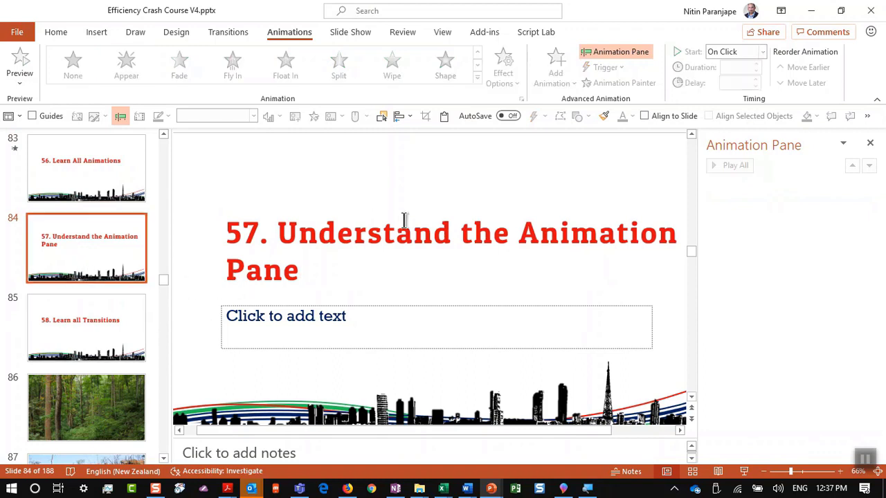
left_click(112, 331)
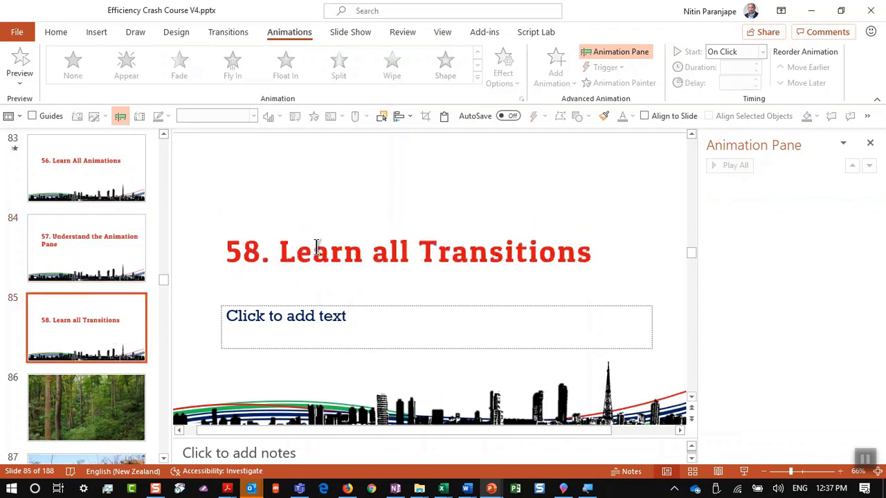
Show the Transitions tab and open slide 86's forest photo, then slide 87's brush photo
left_click(234, 36)
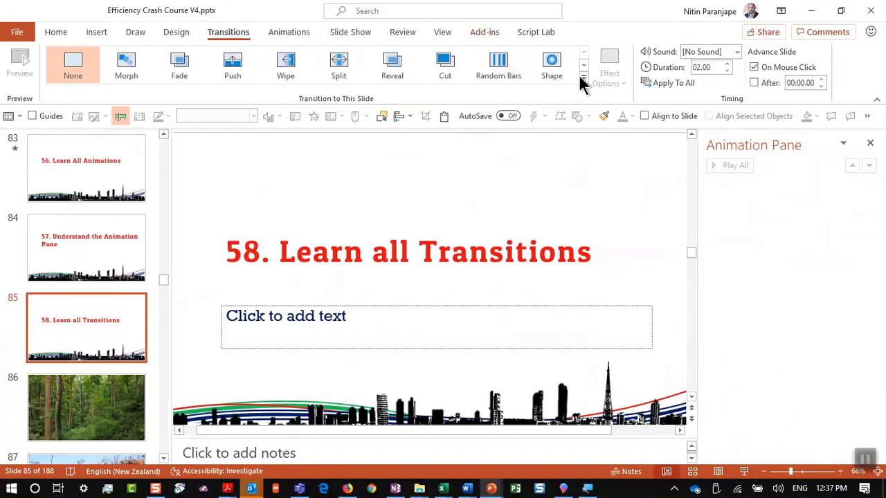
scroll(336, 251, "down", 1)
scroll(119, 388, "down", 3)
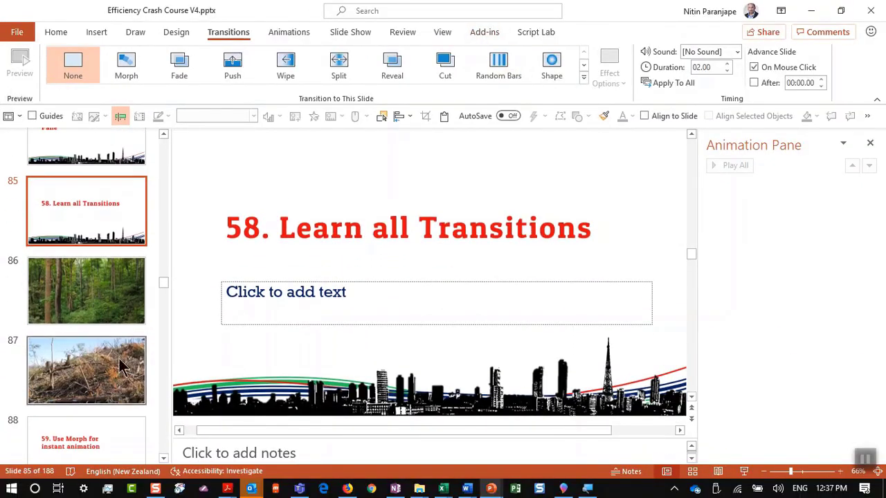
left_click(124, 289)
left_click(61, 400)
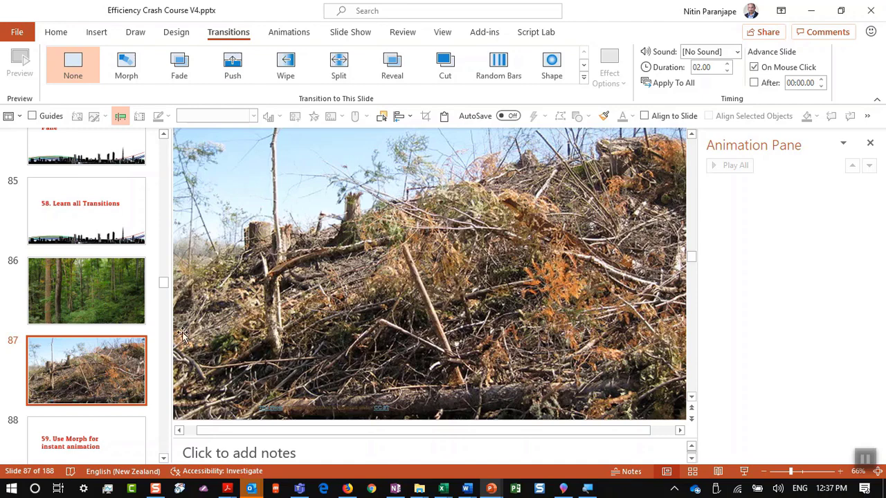
Move between the photo slides 86 and 87, then select the photo on slide 87
left_click(94, 308)
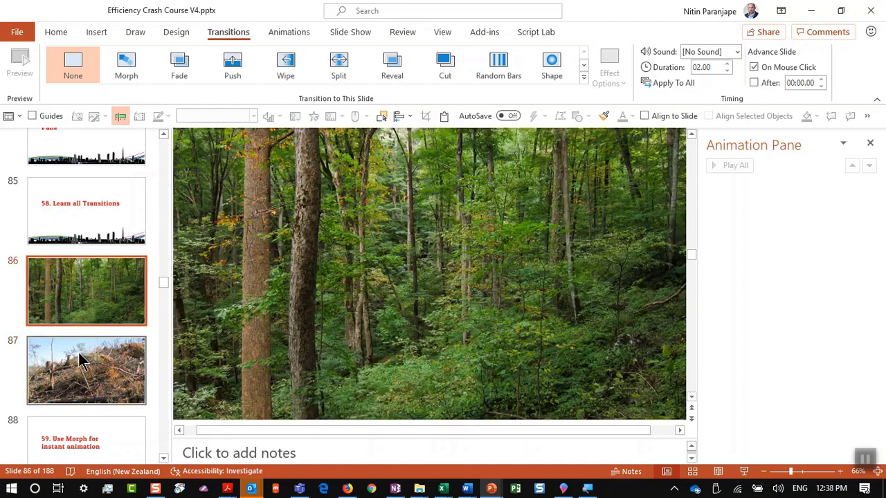
left_click(104, 346)
left_click(96, 308)
left_click(90, 356)
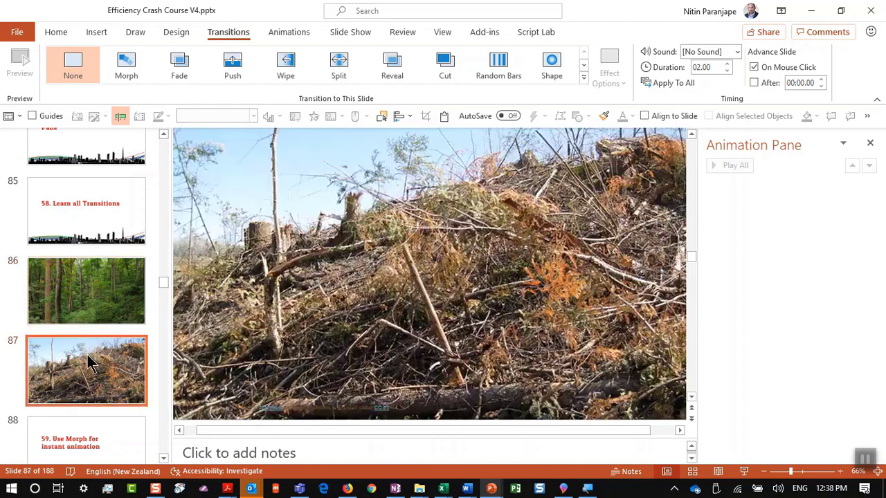
left_click(507, 249)
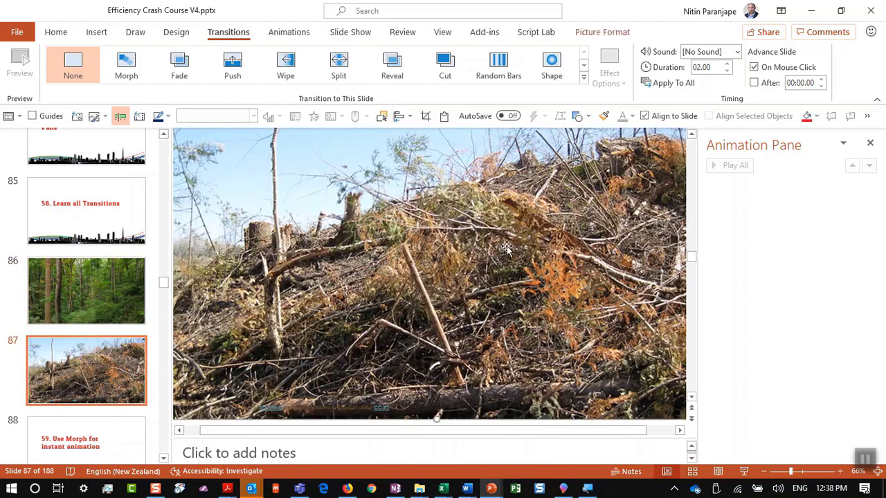
Try Fade and then Push transitions on slide 87, previewing each
left_click(181, 77)
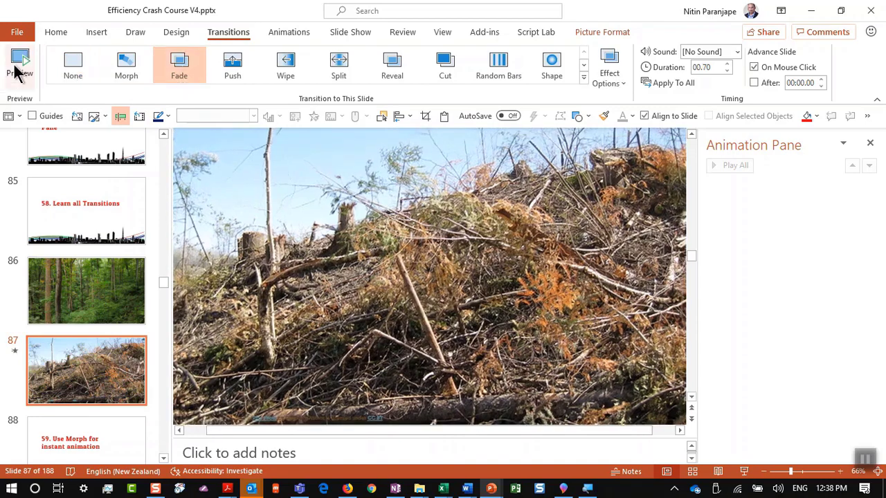
left_click(18, 68)
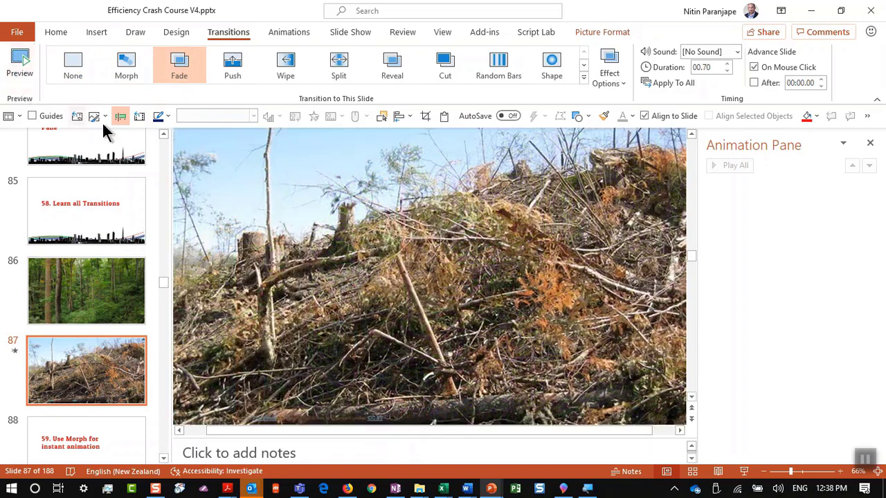
left_click(228, 75)
left_click(19, 69)
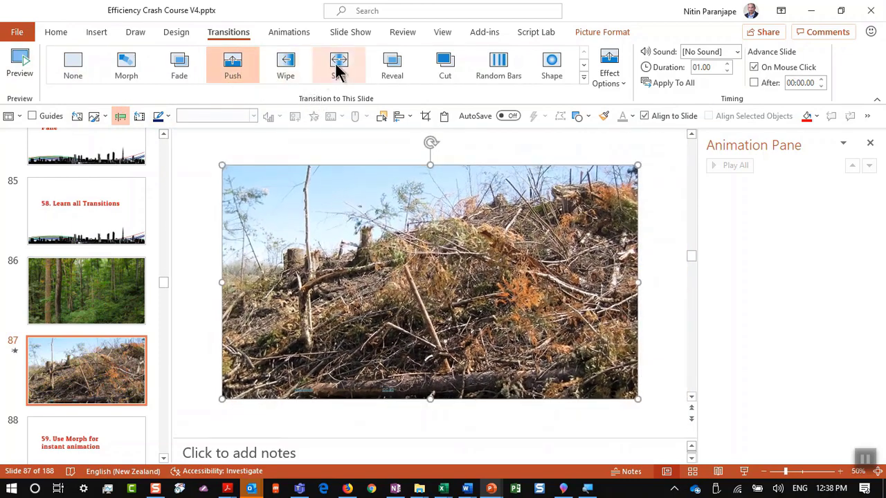
Switch slide 87 to Random Bars, preview it, and expand the full transitions gallery
left_click(509, 65)
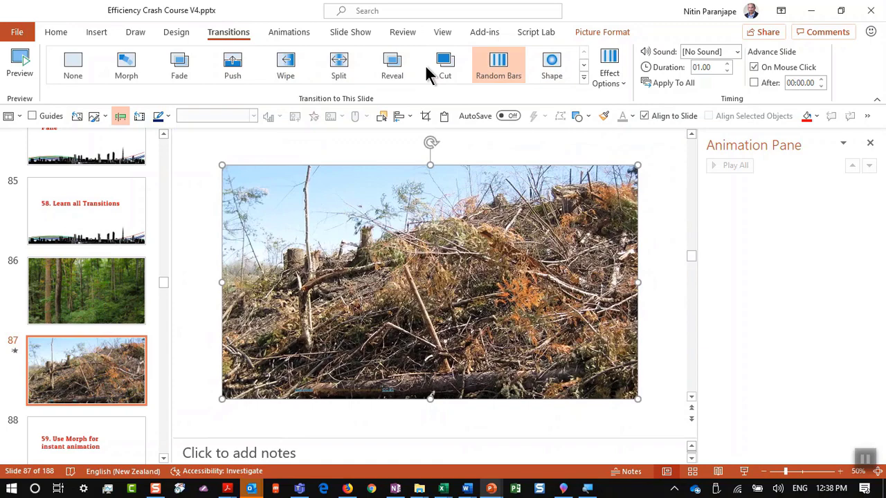
left_click(14, 80)
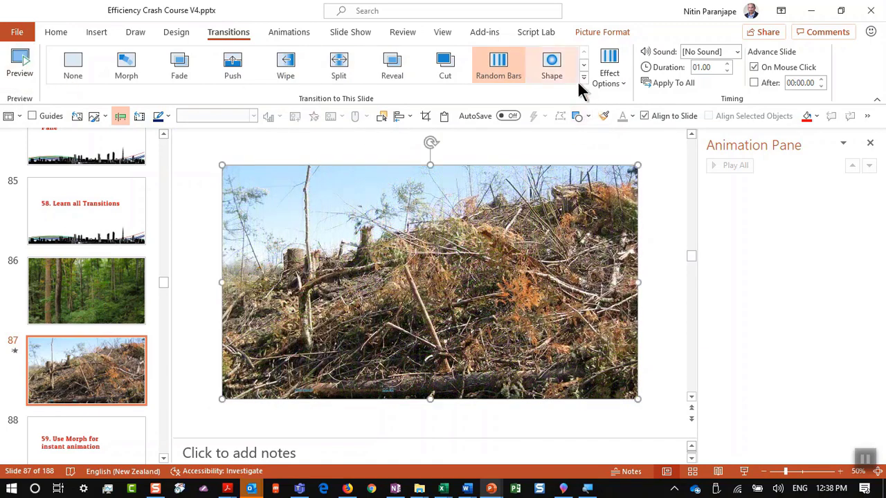
left_click(583, 77)
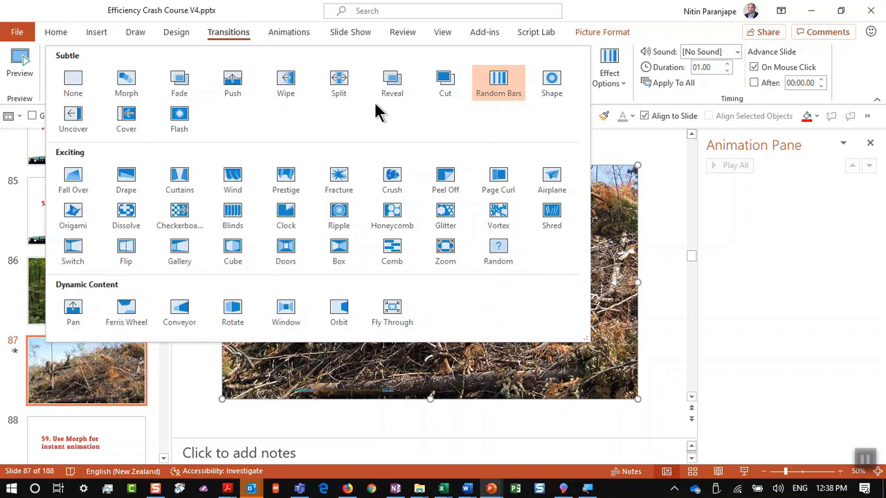
Give slide 87 the Curtains transition and preview it in a slide show from slide 86
left_click(178, 183)
left_click(129, 297)
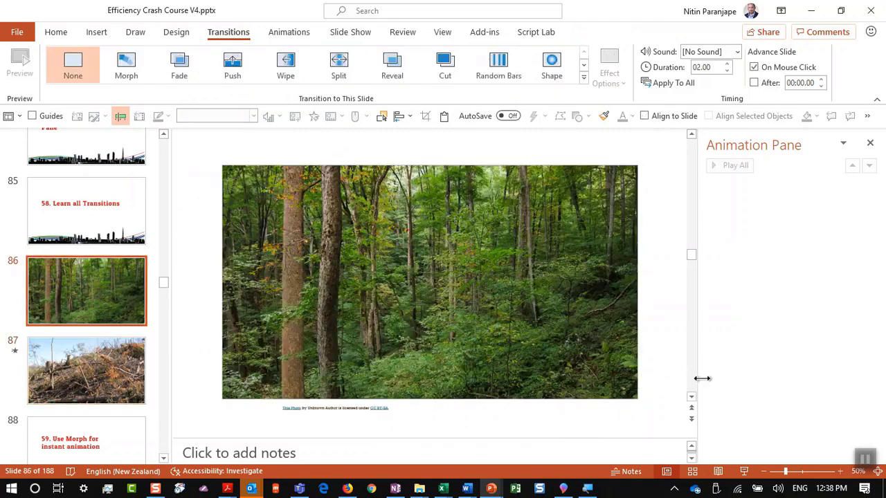
left_click(744, 470)
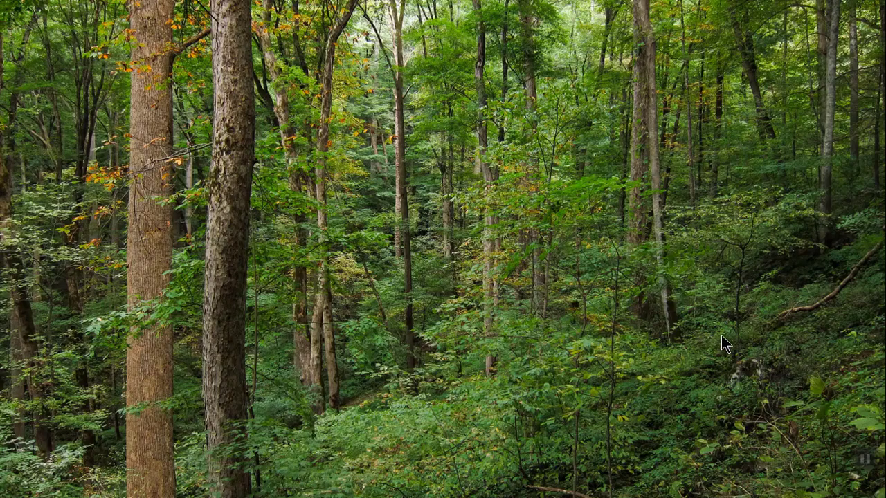
left_click(721, 344)
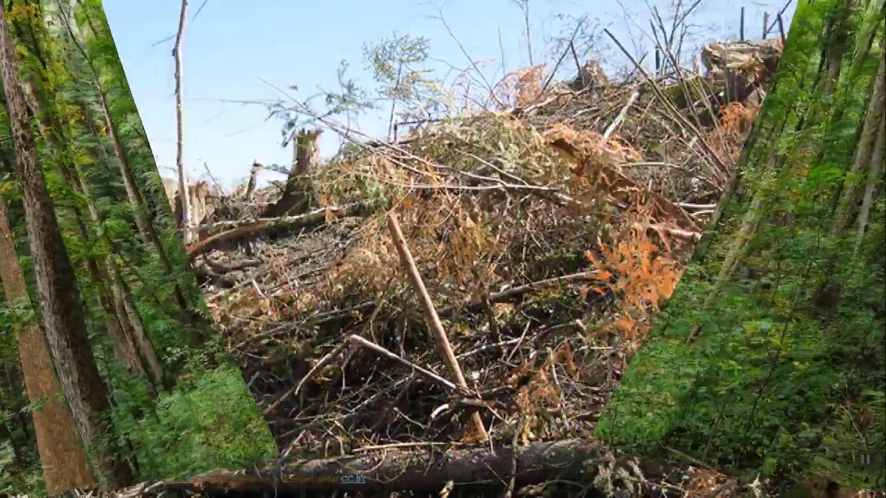
key("Escape")
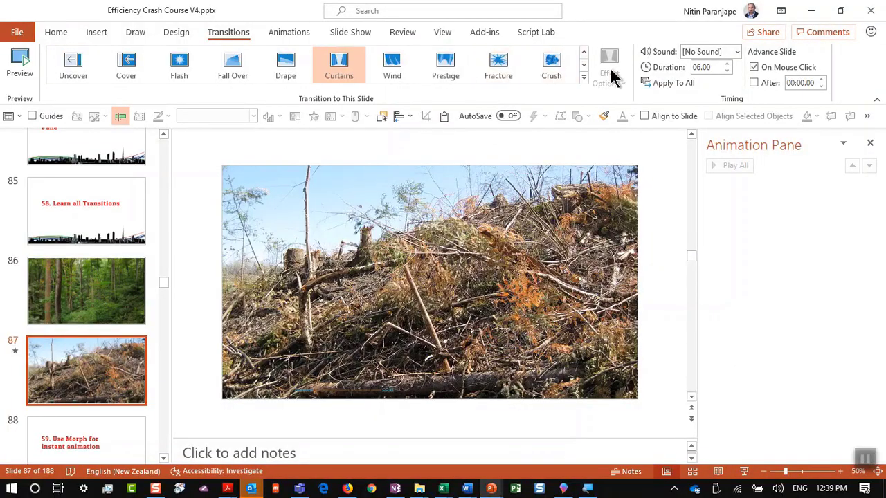
Switch slide 87 to Fall Over, preview it from slide 86, then open slide 88
left_click(232, 65)
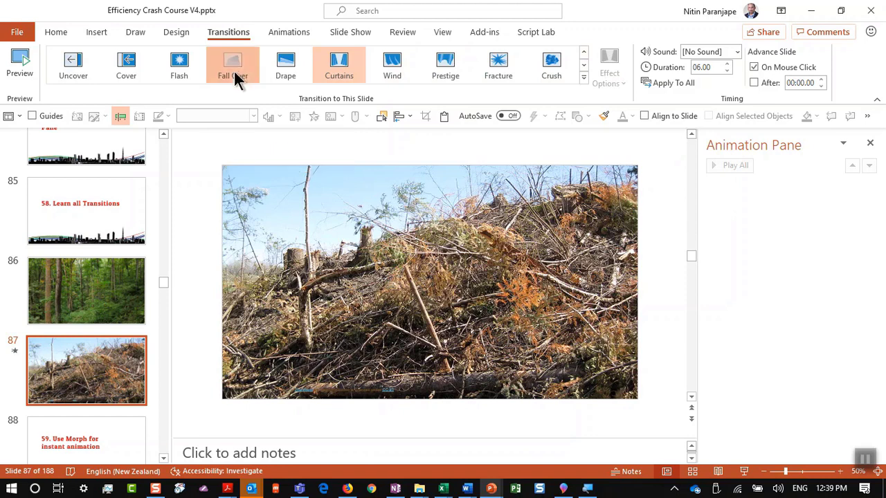
left_click(112, 284)
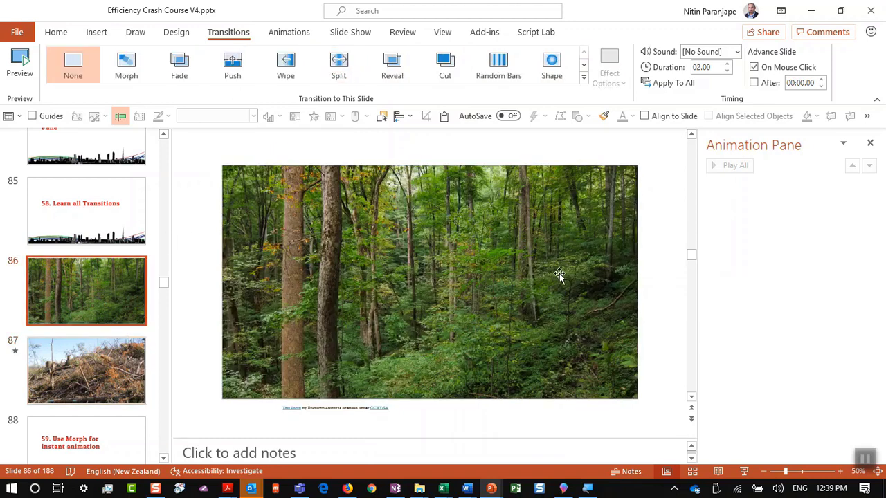
left_click(744, 471)
left_click(747, 338)
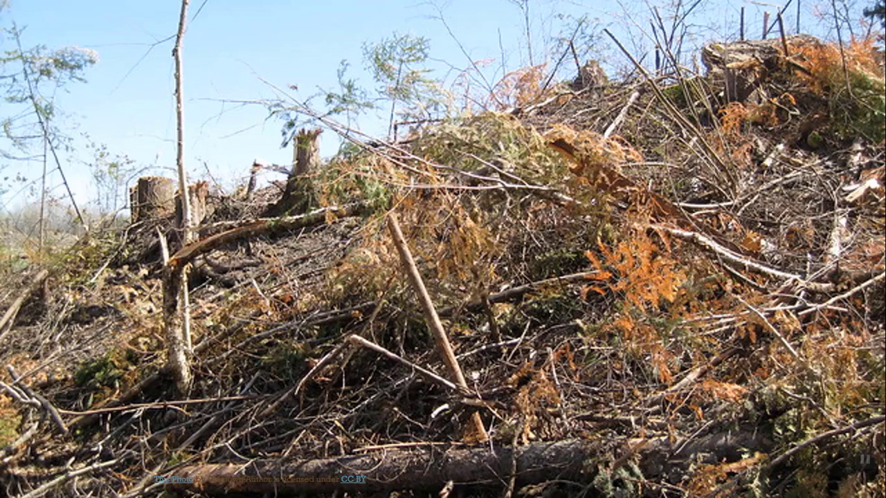
key("Escape")
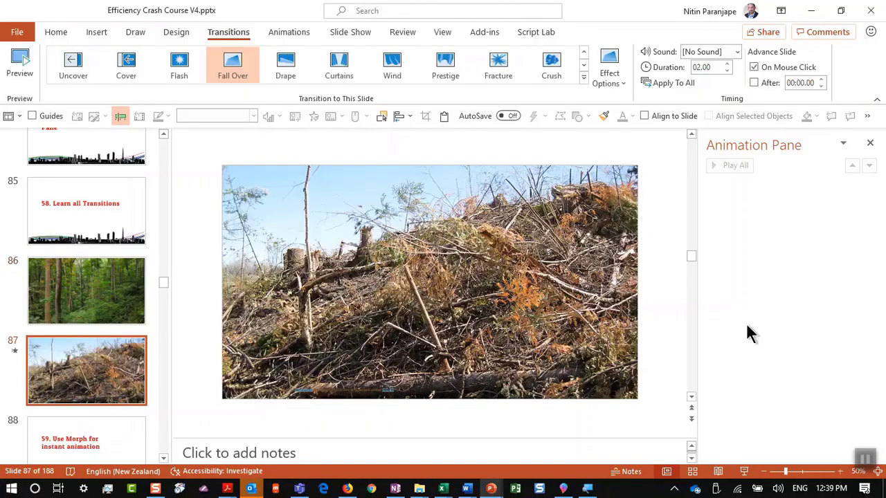
left_click(132, 427)
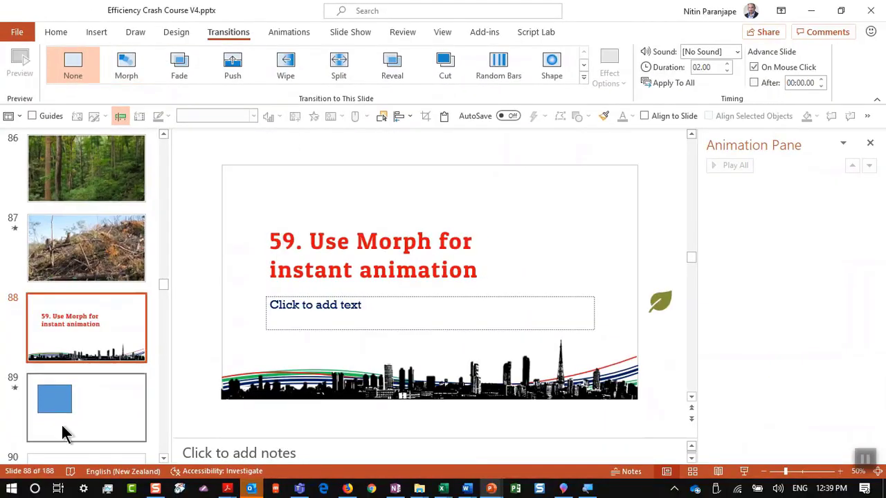
Play slide 89's rectangle motion-path animation in a slide show
left_click(105, 384)
left_click(352, 214)
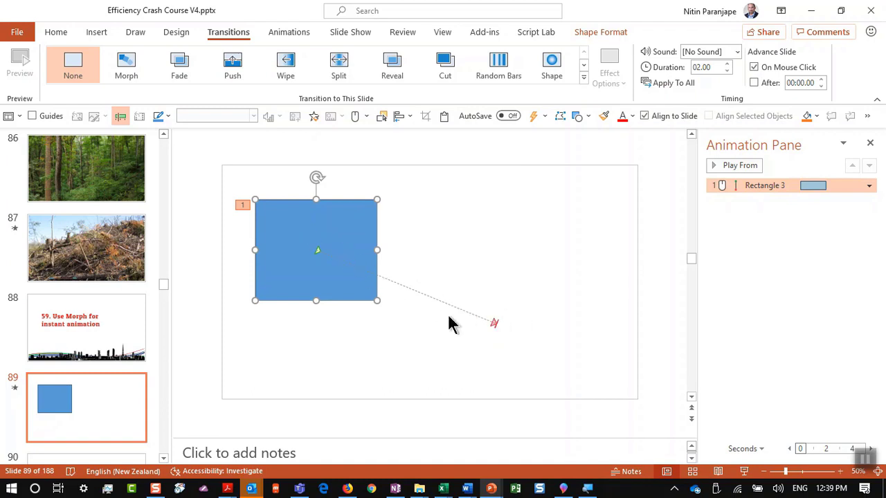
left_click(743, 471)
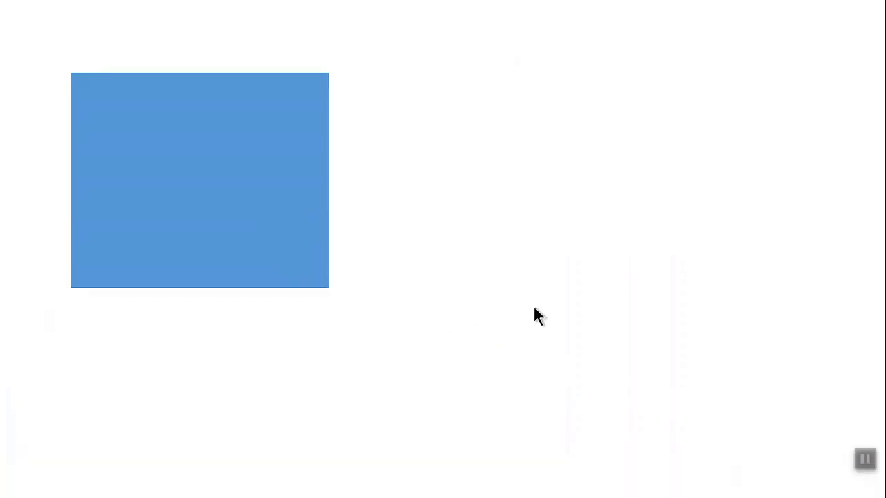
left_click(477, 257)
key("Escape")
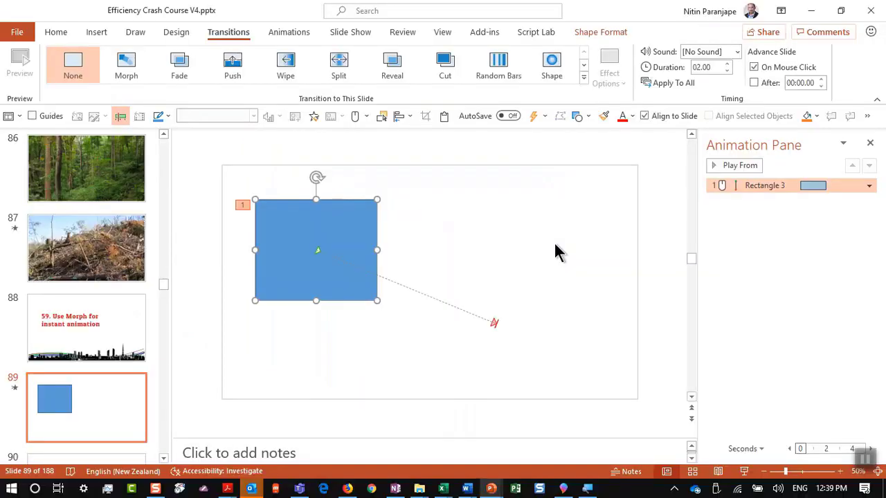
Browse slides 89–91 and settle on slide 90 with its plain blue rectangle
left_click(134, 360)
scroll(135, 359, "down", 2)
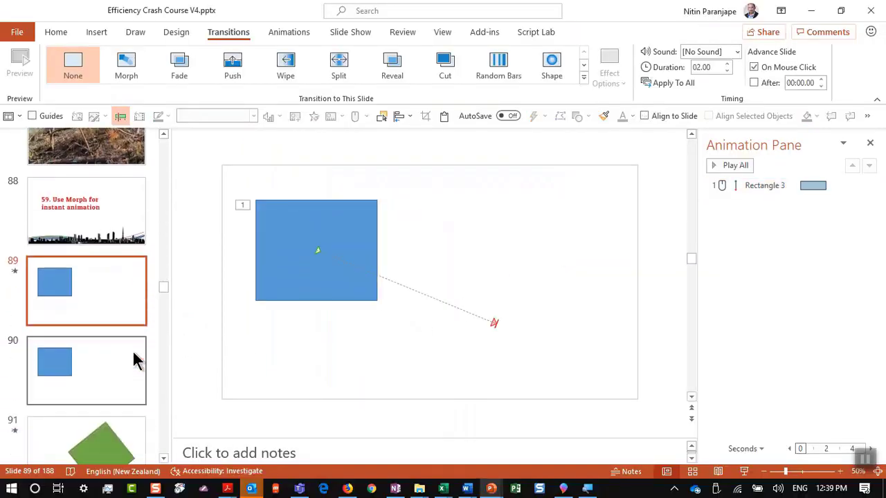
left_click(136, 360)
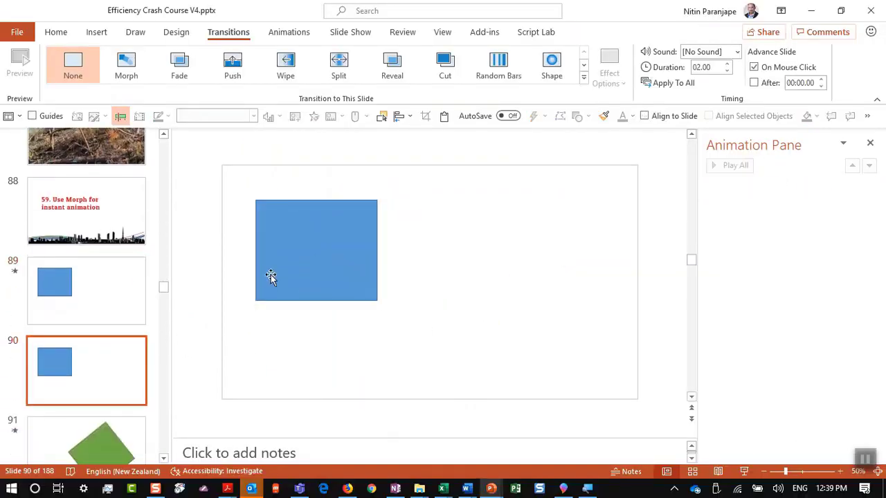
key("Down")
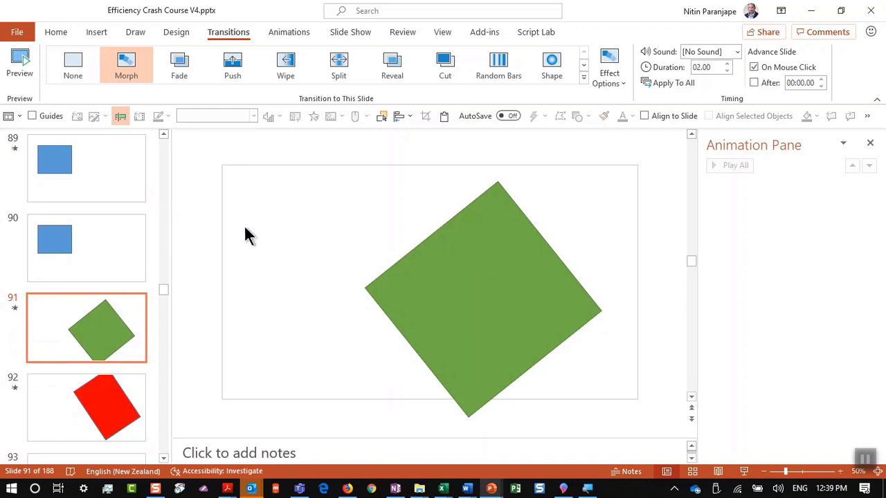
scroll(122, 248, "up", 2)
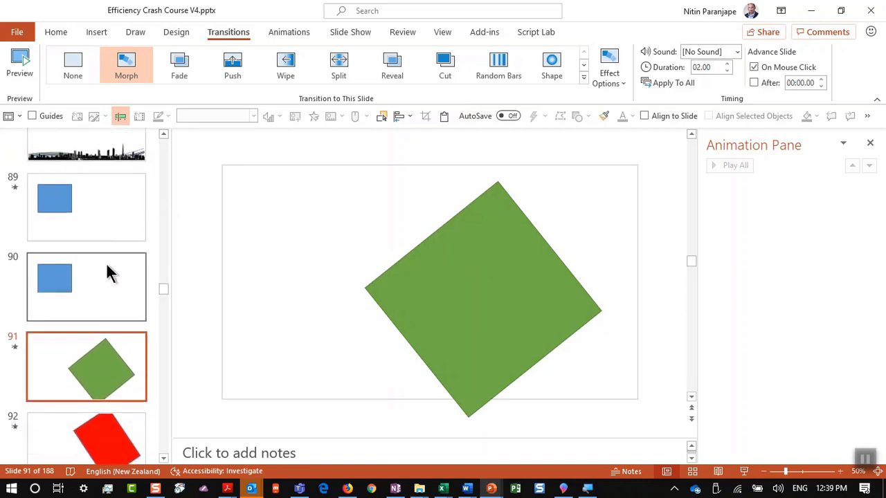
left_click(111, 274)
key("Up")
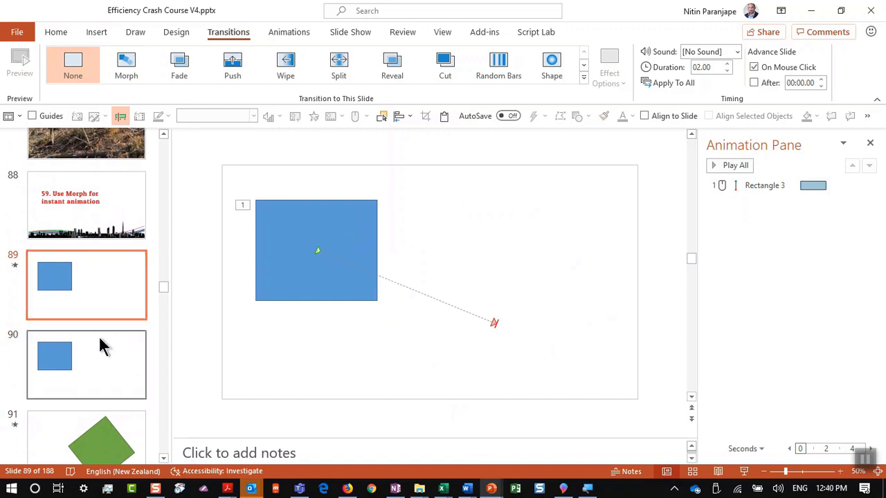
left_click(99, 339)
left_click(367, 237)
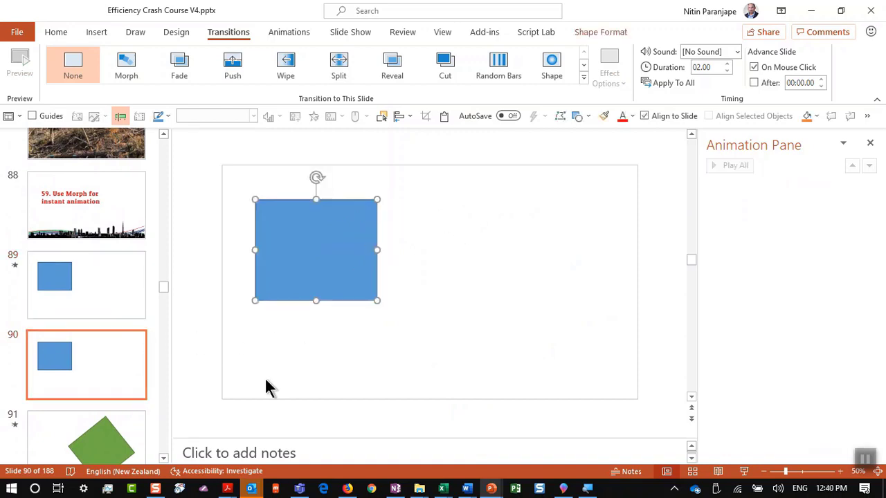
left_click(94, 389)
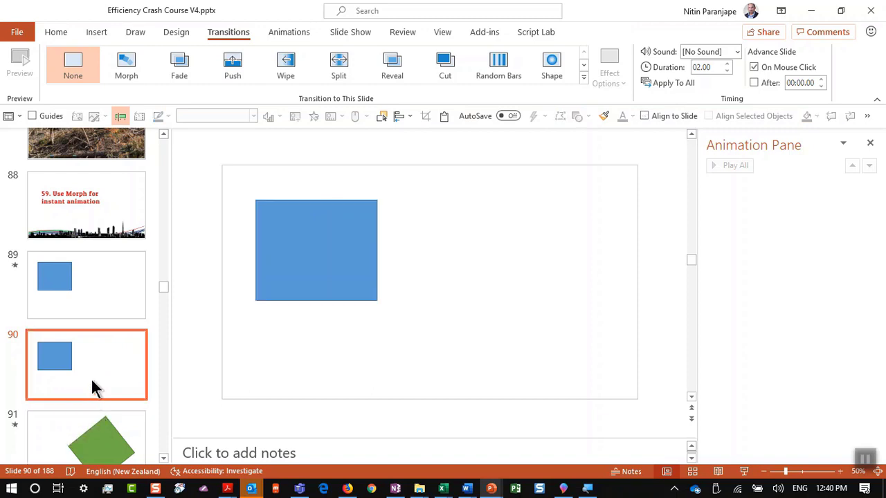
Duplicate slide 90 and move, rotate, enlarge and fill the copied rectangle orange
key("ctrl+d")
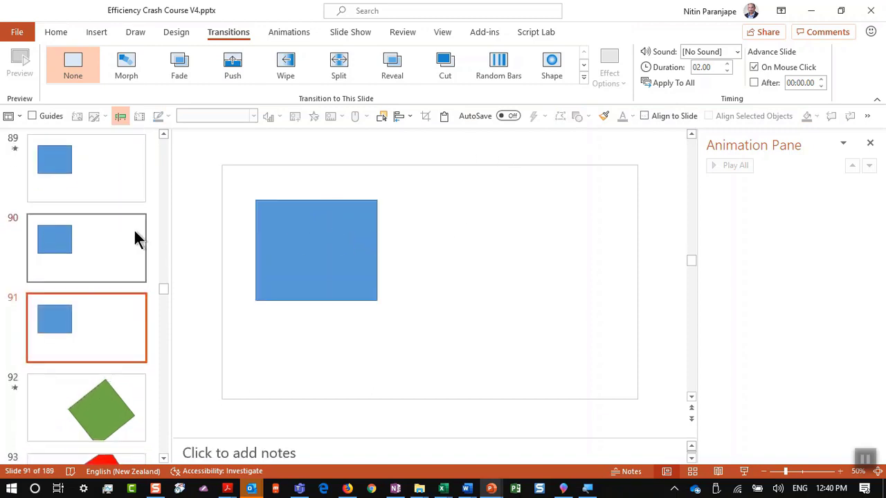
left_click_drag(352, 222, 530, 239)
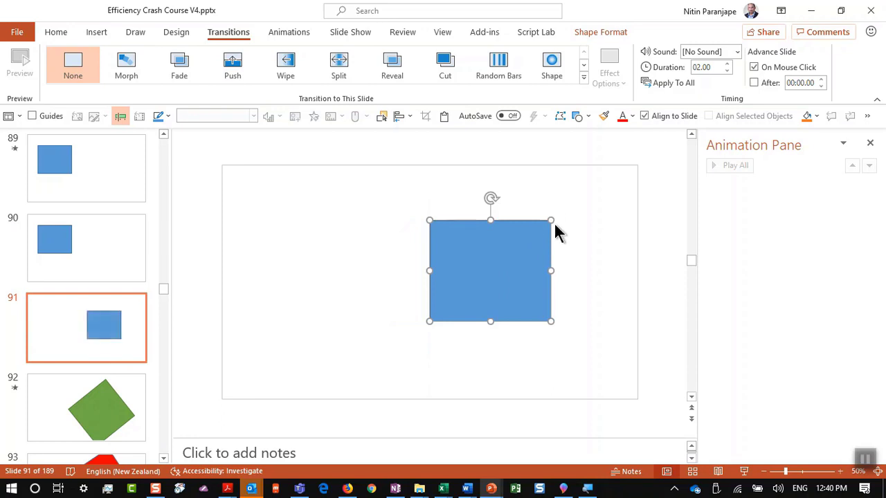
left_click_drag(490, 197, 530, 209)
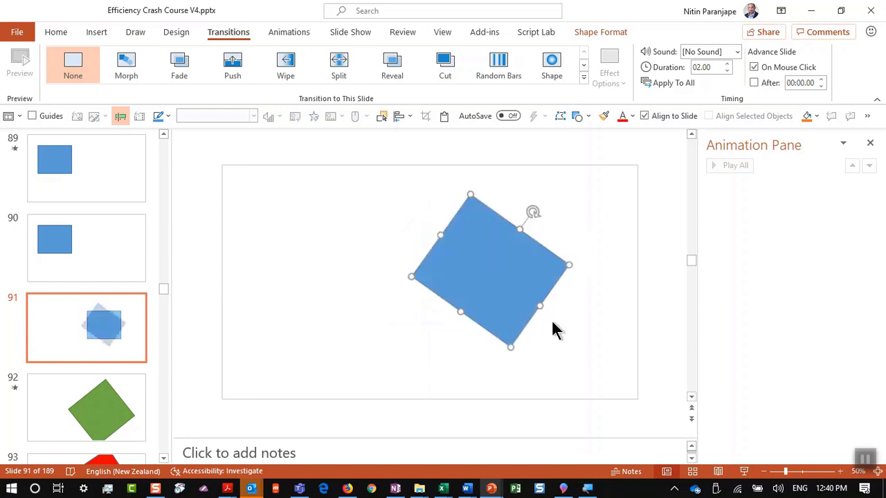
left_click_drag(510, 348, 508, 399)
left_click(577, 34)
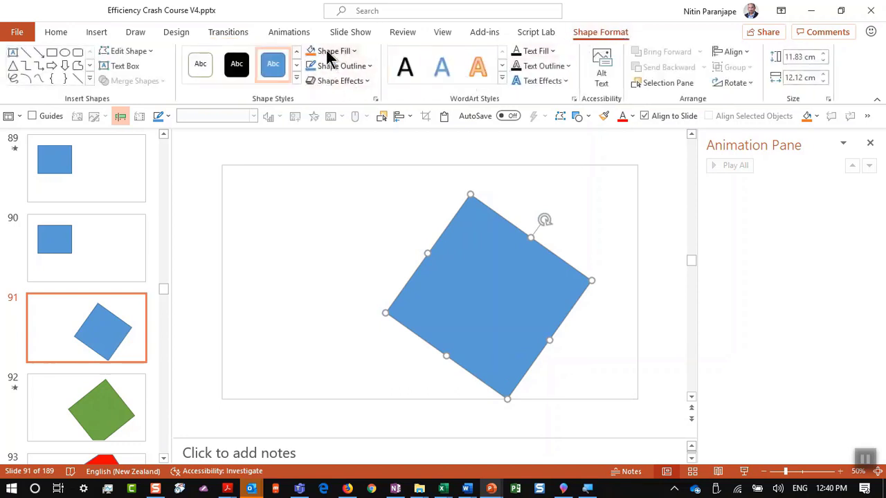
left_click(313, 51)
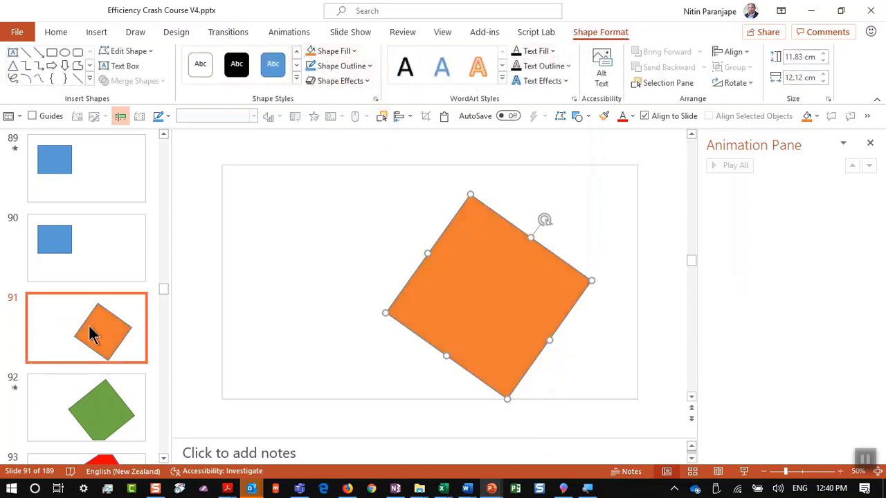
Preview the change from slide 90 to the orange shape slide without a transition
left_click(83, 263)
left_click(144, 327)
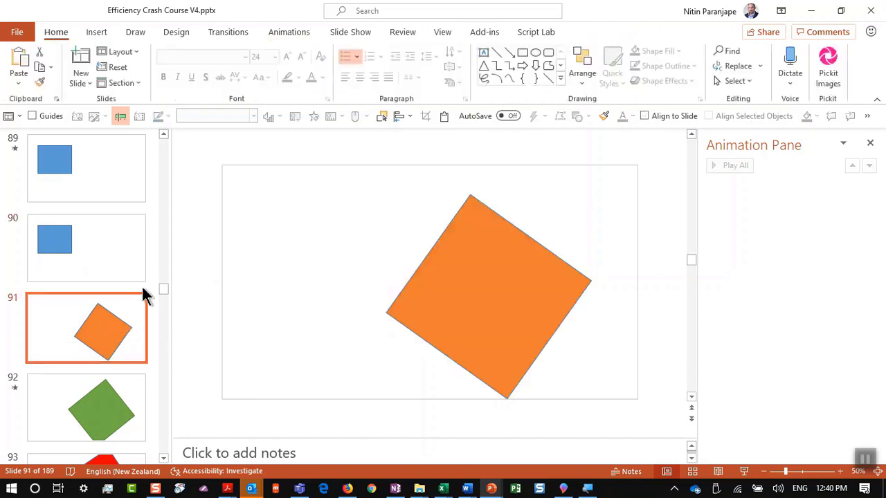
left_click(244, 35)
left_click(113, 239)
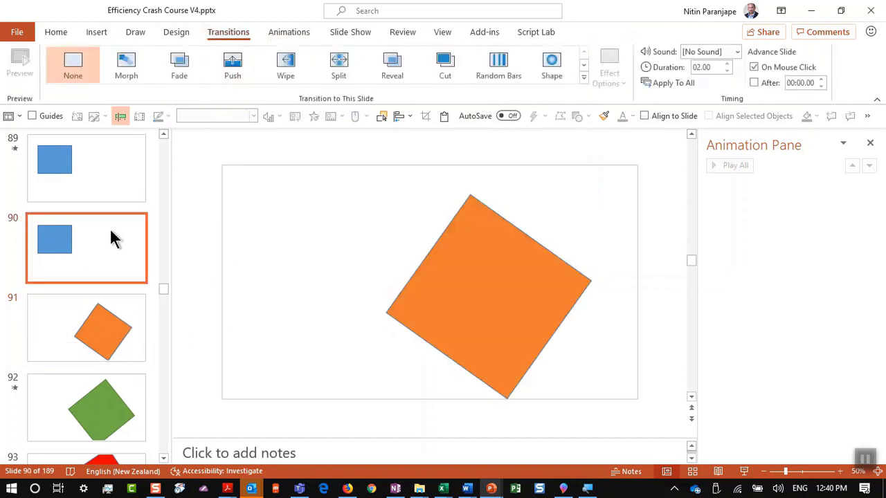
left_click(743, 471)
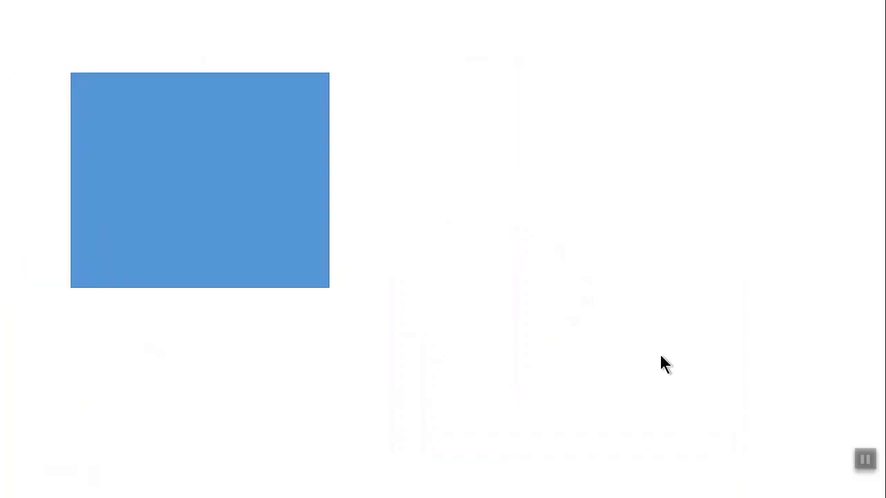
left_click(664, 364)
key("Escape")
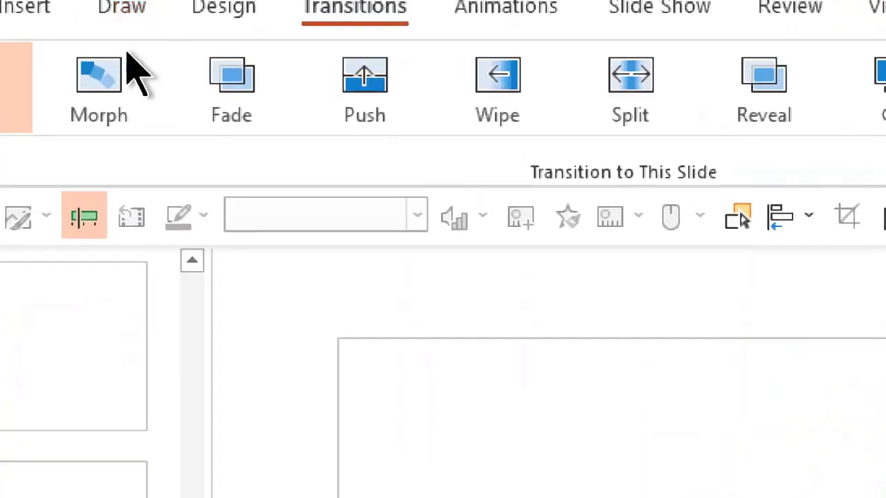
Give slide 91 the Morph transition and watch the rectangle morph into the orange square
left_click(113, 89)
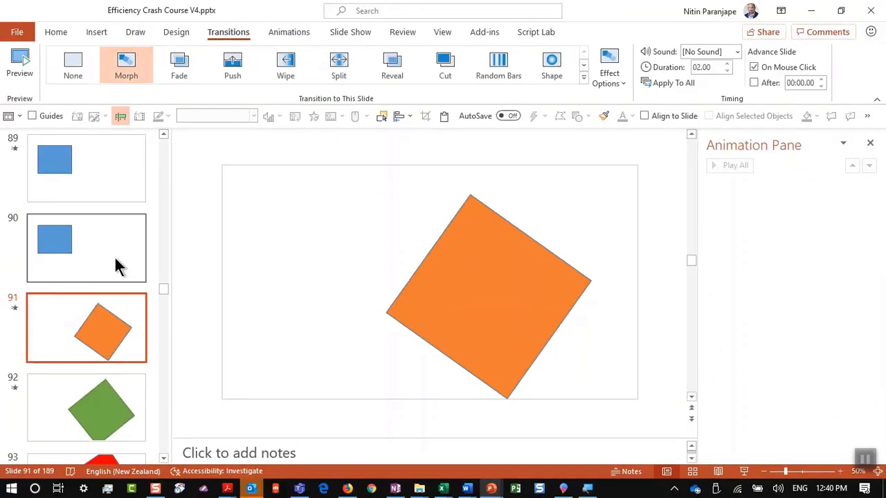
left_click(117, 266)
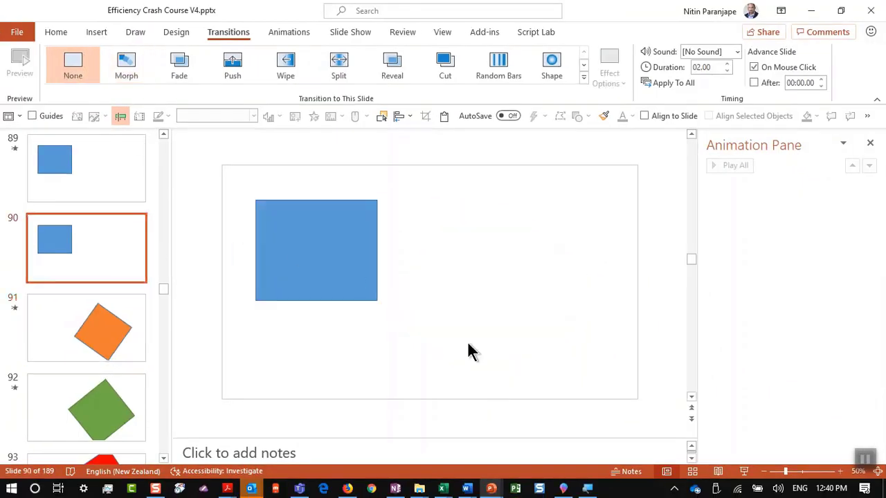
left_click(744, 471)
left_click(678, 293)
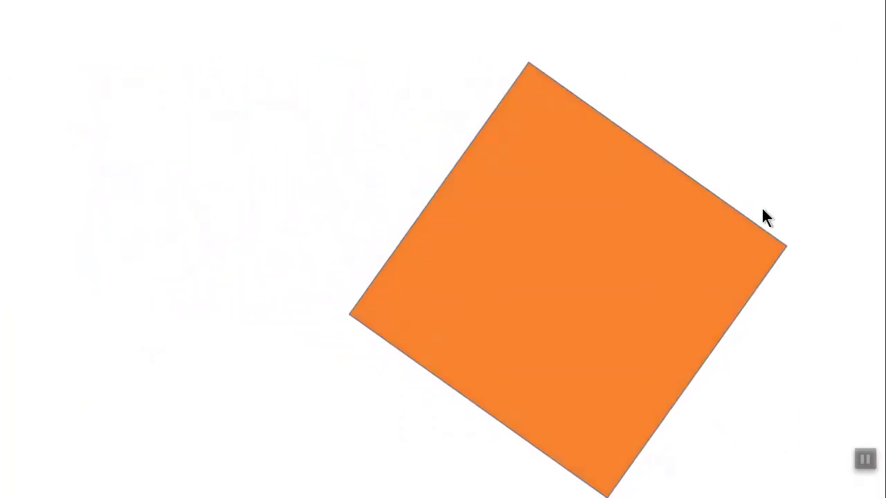
key("Escape")
scroll(23, 350, "down", 2)
scroll(159, 228, "down", 1)
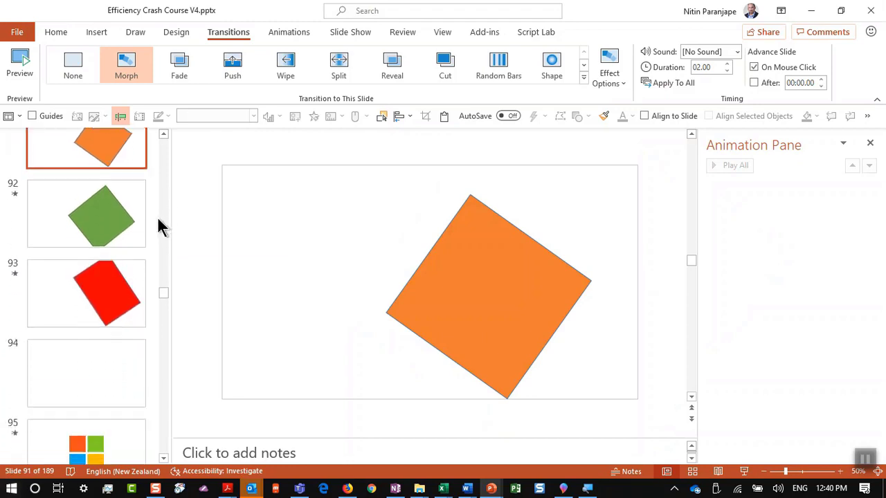
scroll(131, 251, "down", 2)
Present from slide 94 so the scattered shapes form slide 95's four-square logo, then open slide 101
left_click(97, 331)
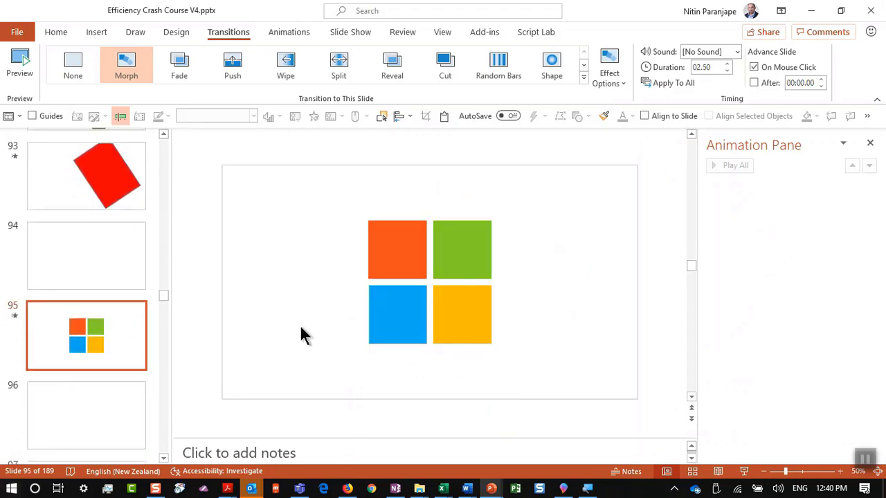
left_click(128, 257)
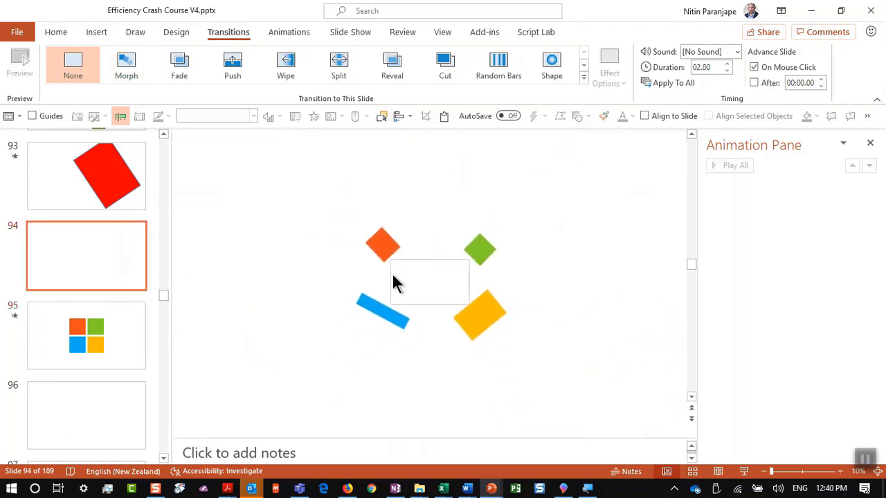
left_click(103, 267)
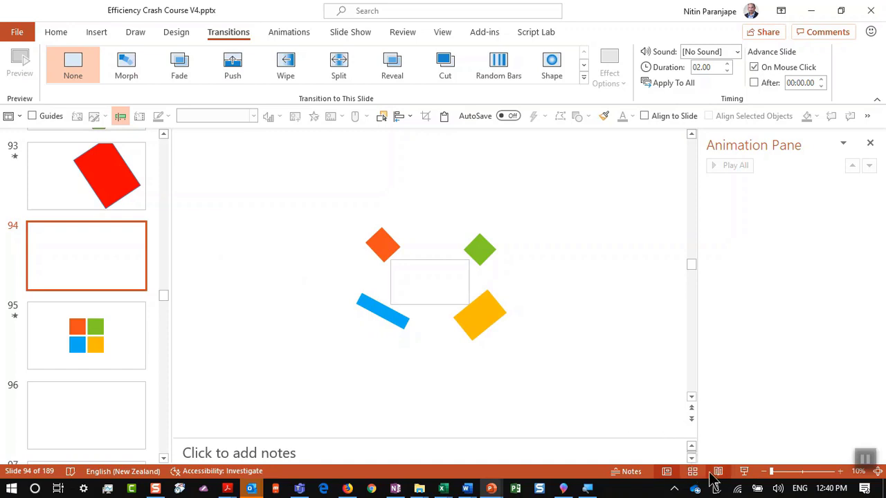
left_click(743, 471)
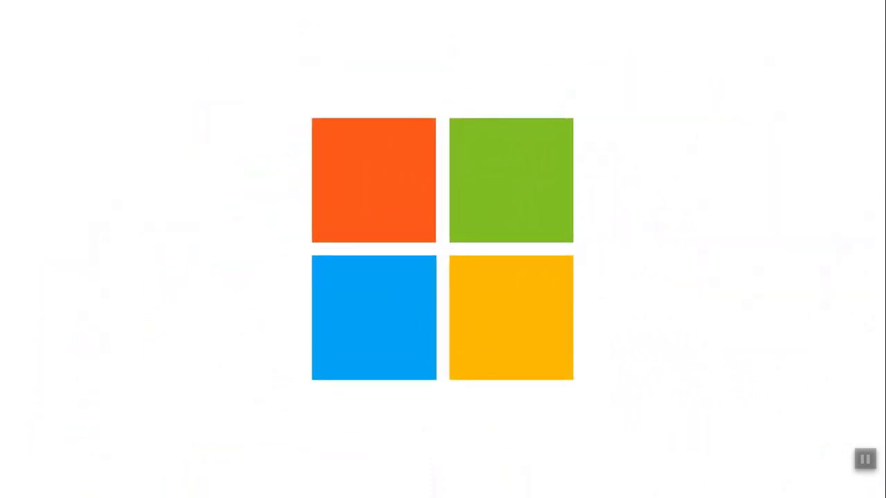
key("Escape")
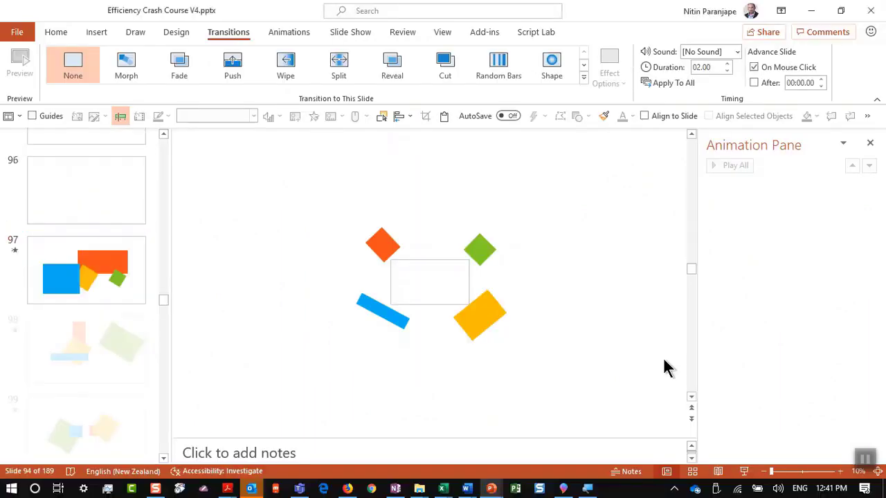
left_click(108, 417)
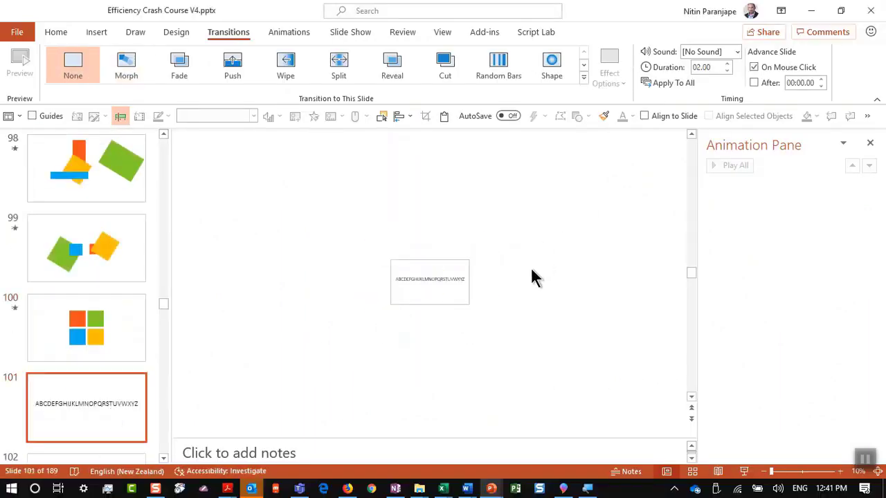
scroll(15, 419, "down", 1)
Set slide 102's Morph effect option to Characters
left_click(86, 431)
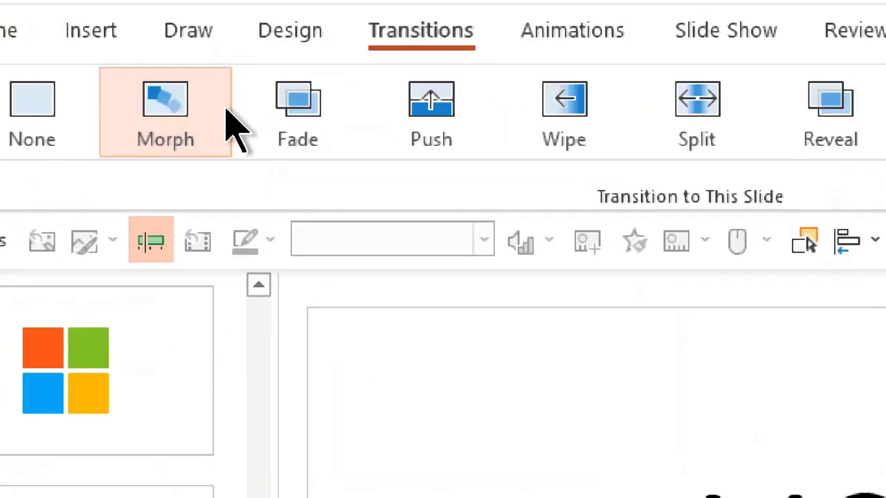
left_click(283, 203)
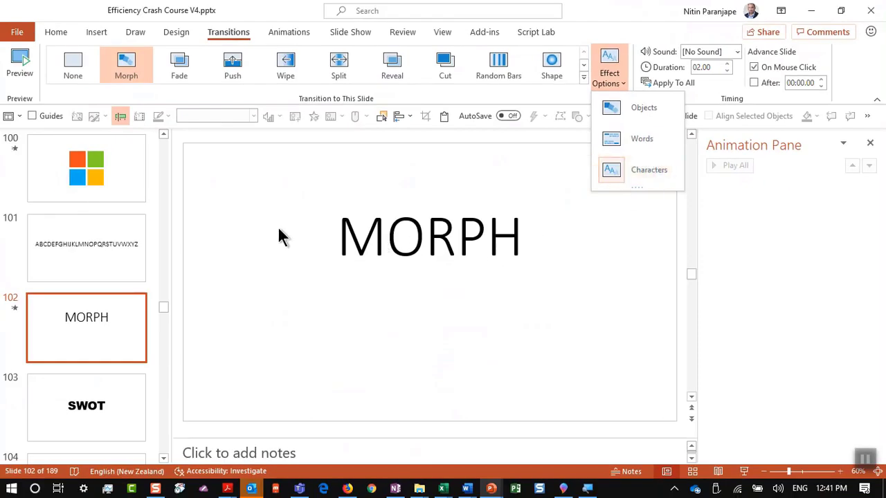
left_click(280, 236)
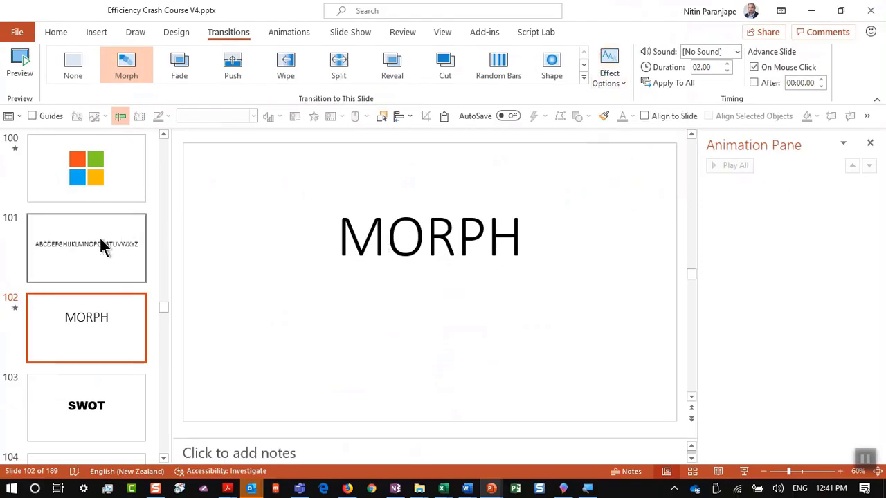
left_click(744, 471)
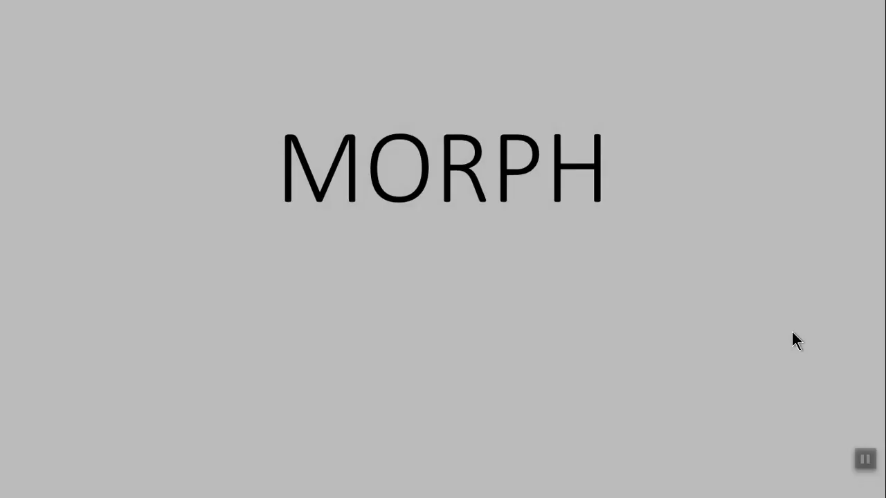
key("Escape")
Preview the alphabet on slide 101 morphing into MORPH, then open slide 103
left_click(134, 274)
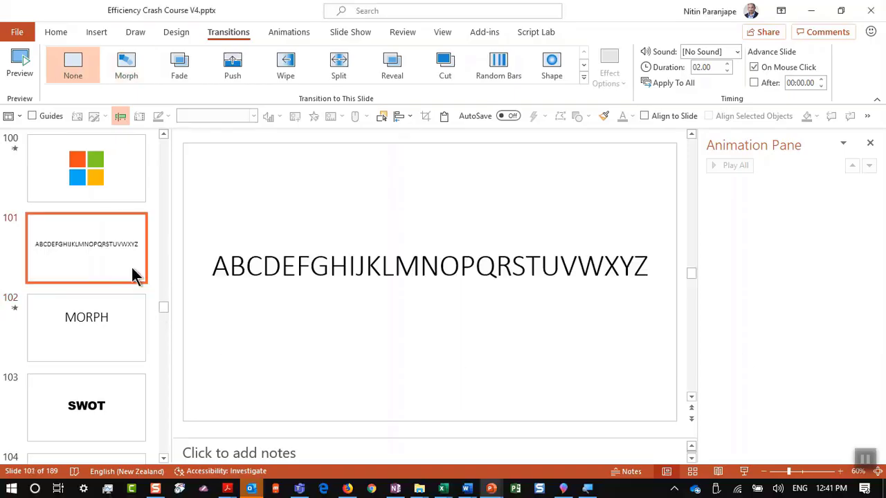
left_click(742, 474)
left_click(708, 383)
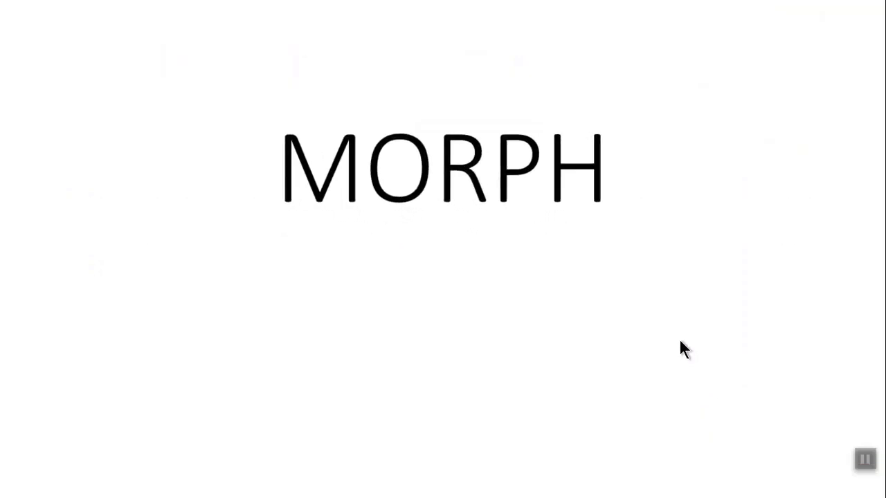
key("Escape")
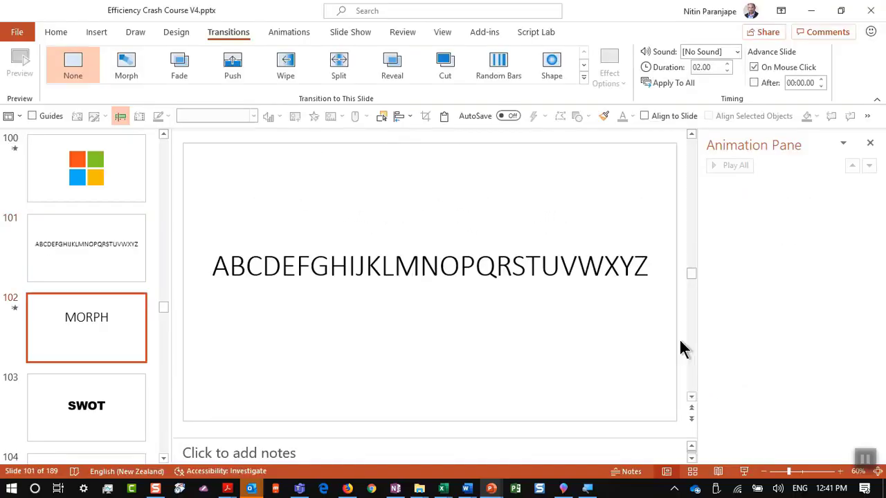
left_click(88, 399)
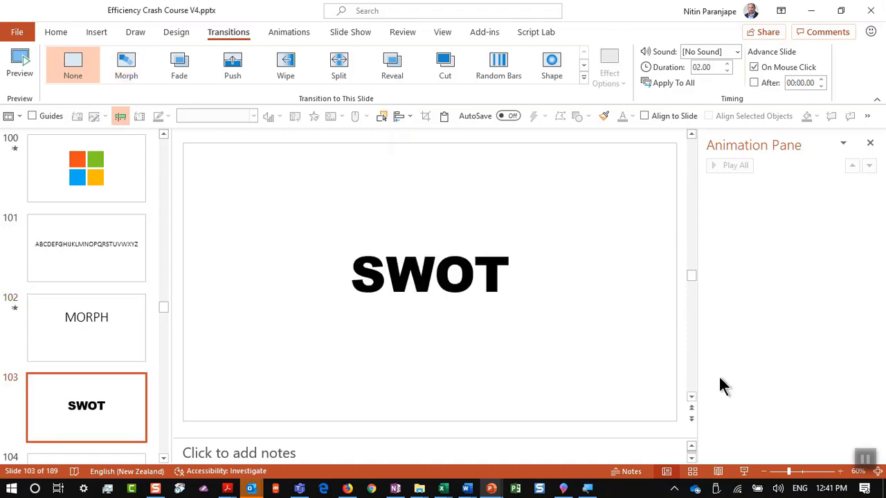
Present the SWOT slide morphing into its four words
left_click(744, 472)
left_click(753, 296)
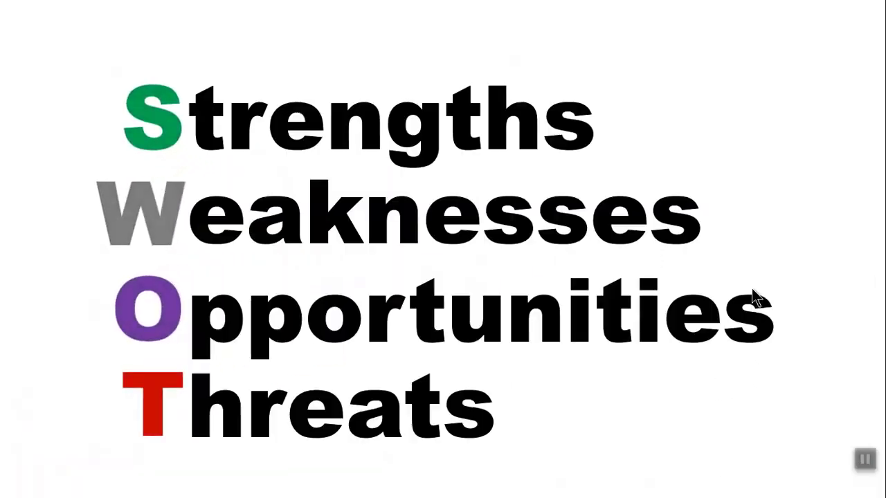
key("Escape")
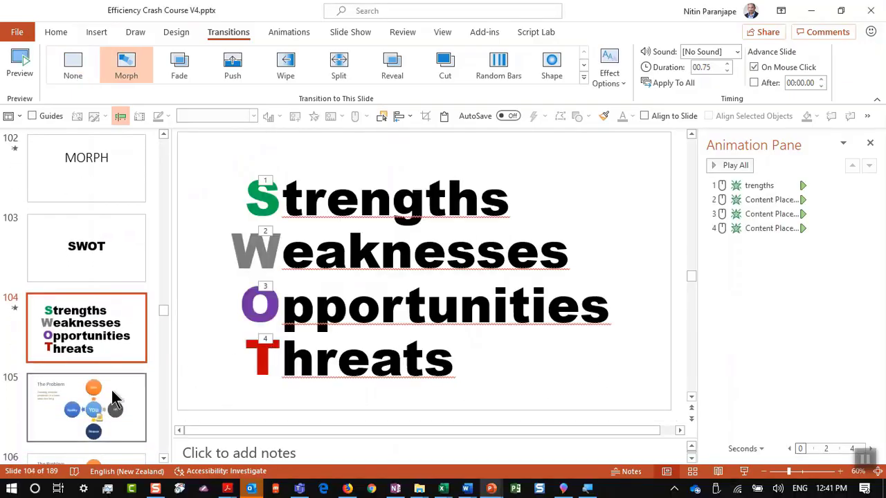
Present The Problem morph sequence from slide 105 through to TEAMWORK !
left_click(111, 391)
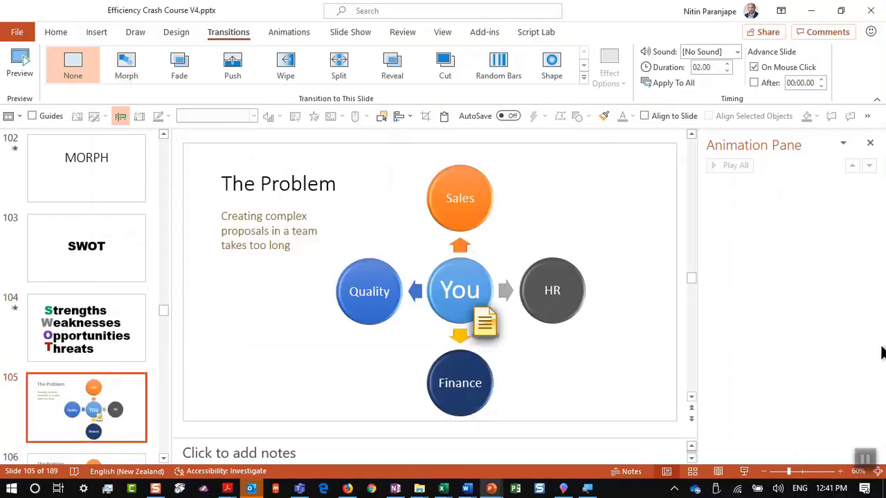
left_click(744, 472)
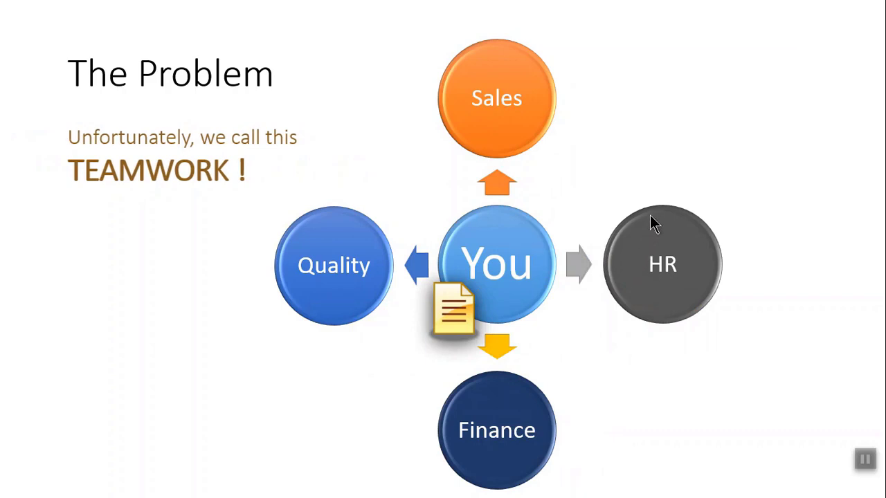
key("Escape")
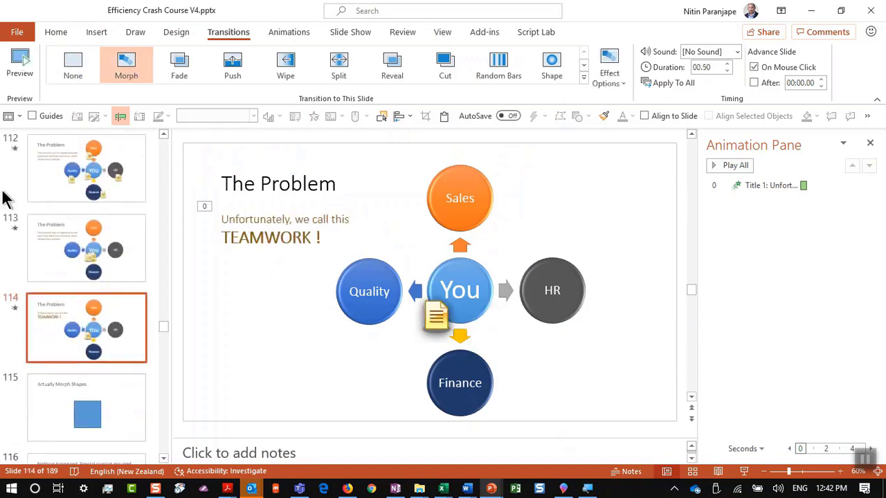
scroll(39, 270, "down", 3)
Inspect slides 115–116 in the Selection Pane and preview the square morphing into the starburst
left_click(95, 303)
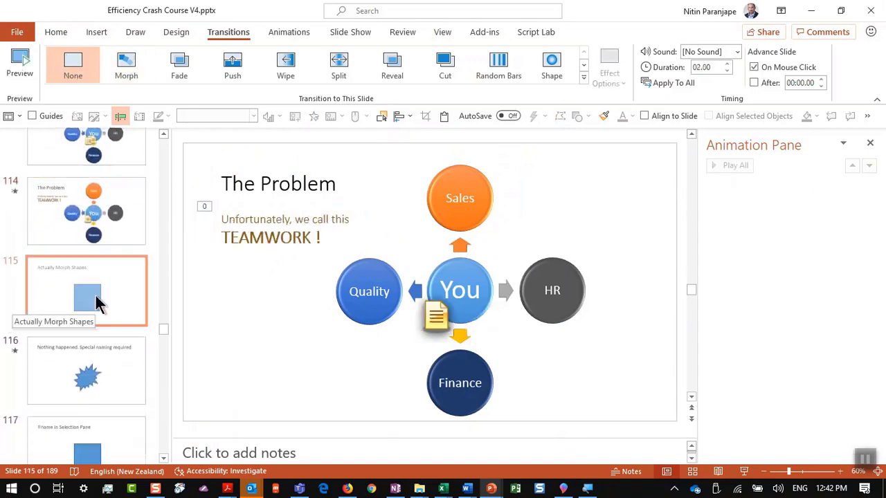
key("alt+Tab")
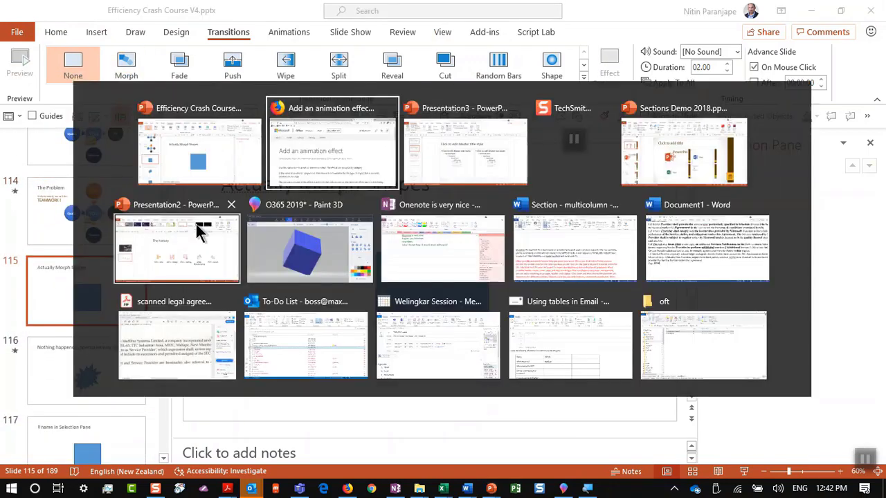
key("alt+Tab")
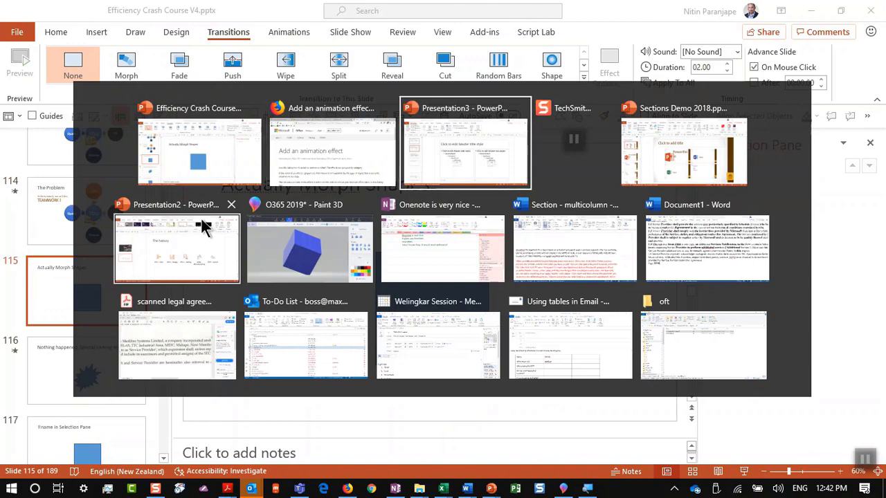
key("alt+shift+Tab")
key("alt+shift+Tab")
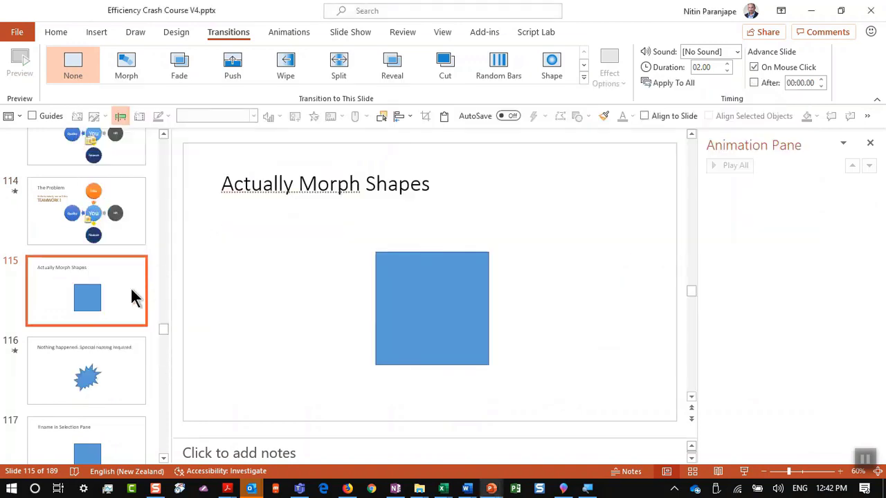
left_click(98, 380)
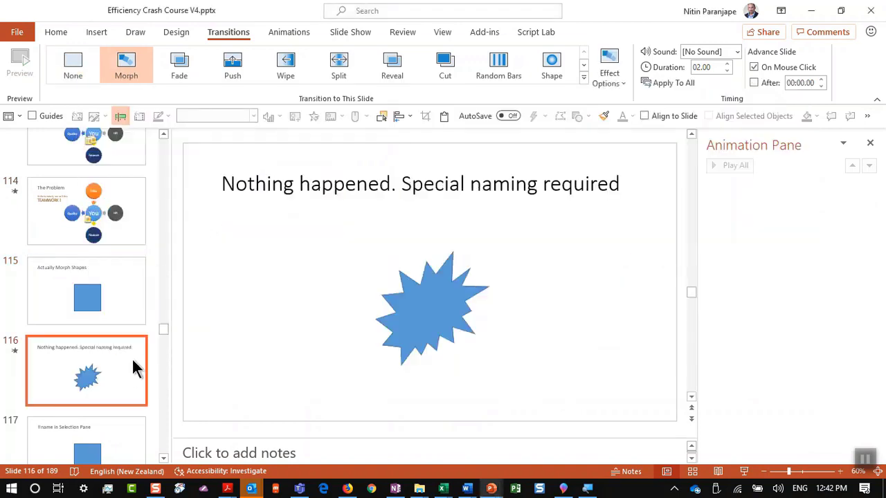
left_click(111, 314)
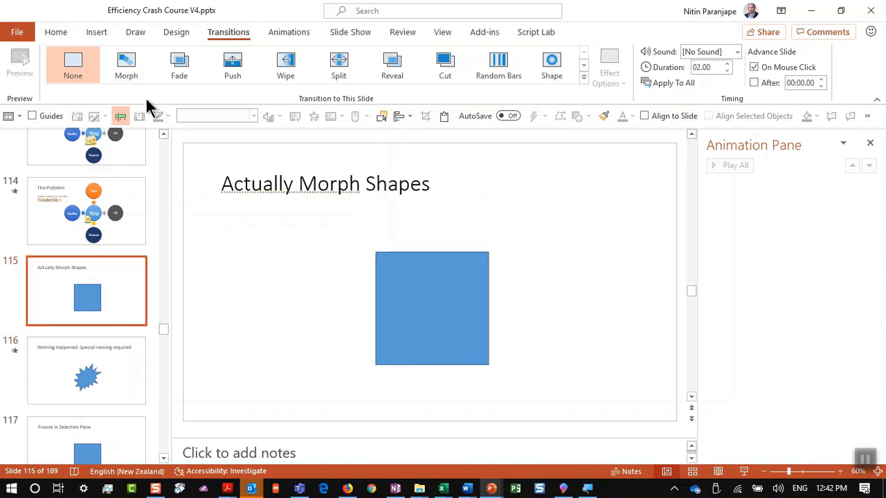
left_click(383, 117)
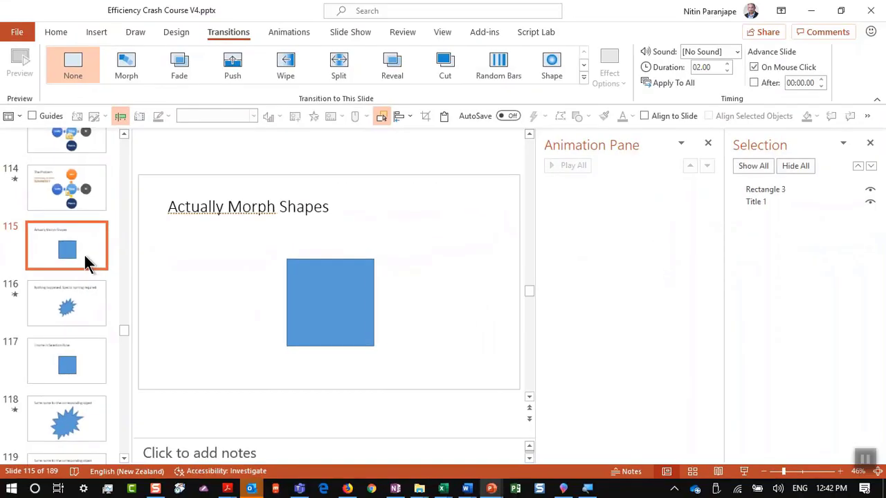
left_click(744, 472)
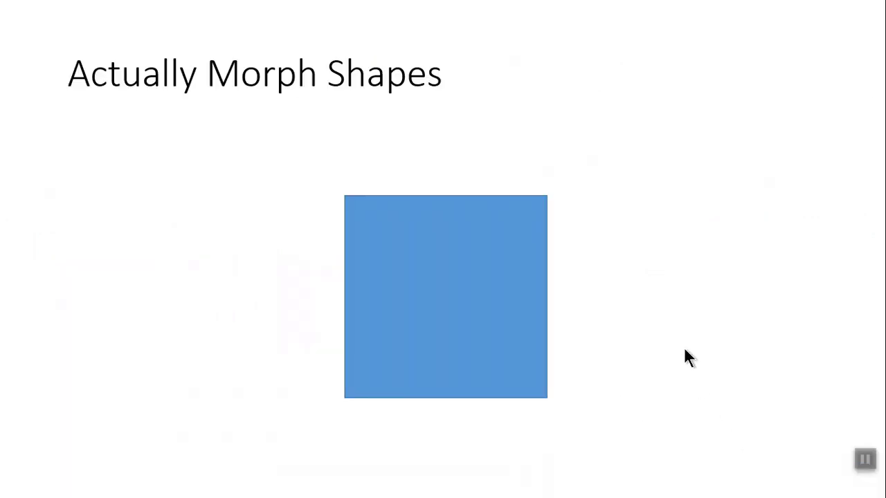
left_click(682, 348)
key("Escape")
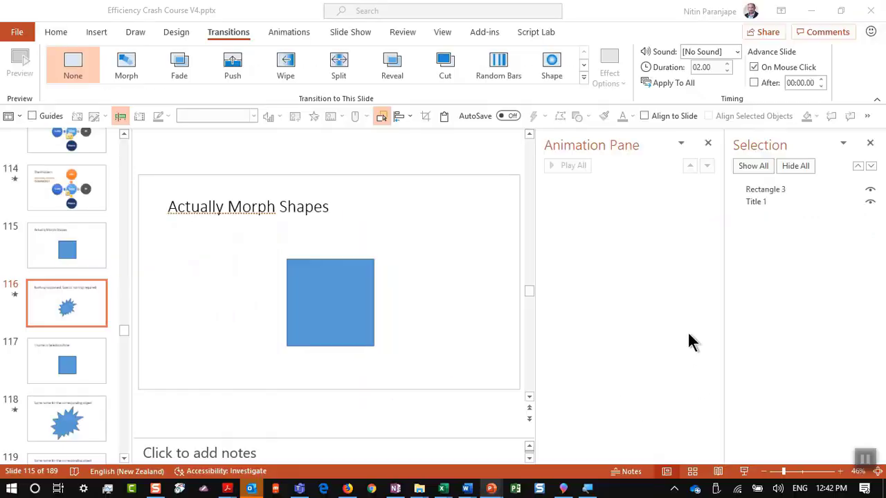
Rename slide 117's shape to !!a and compare it with slide 118's starburst
left_click(78, 369)
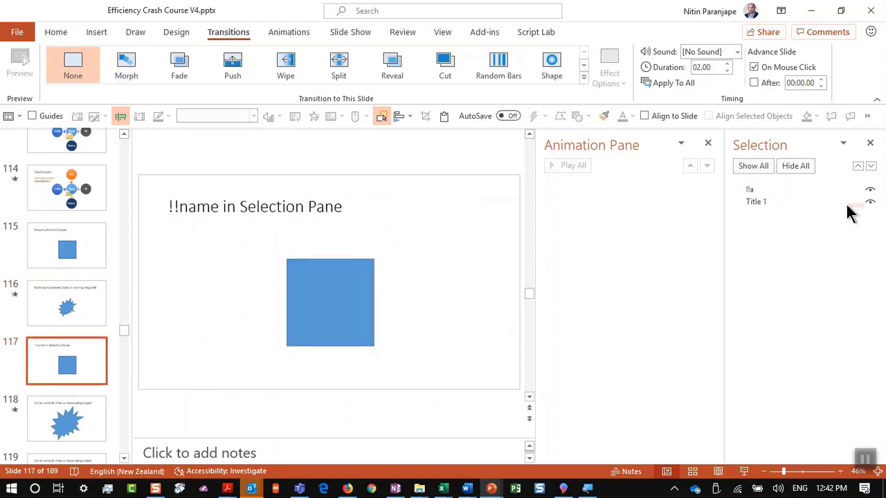
left_click(778, 190)
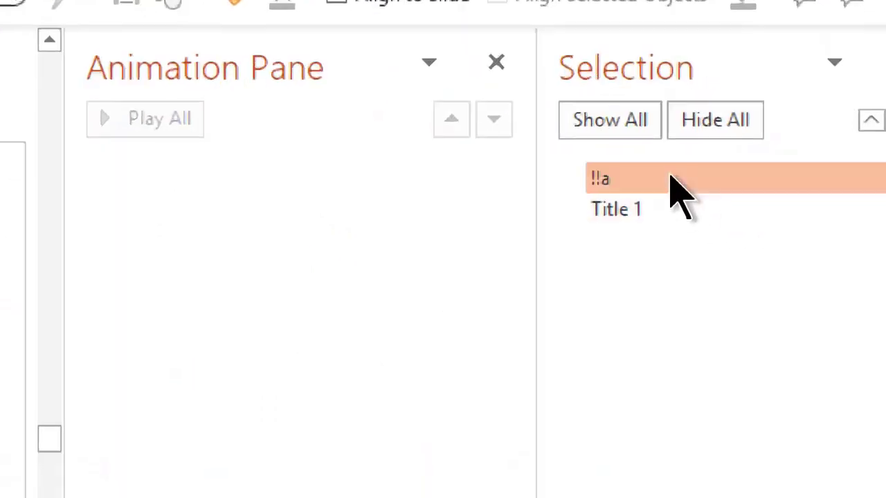
left_click(662, 182)
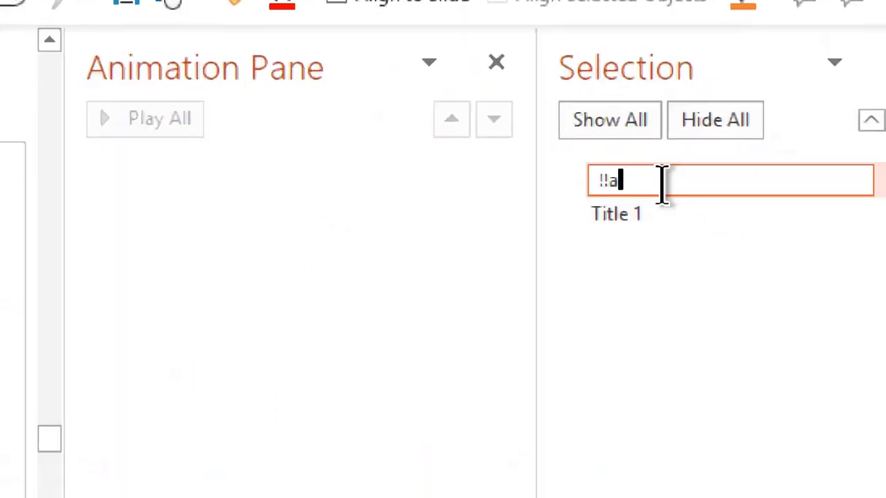
key("Return")
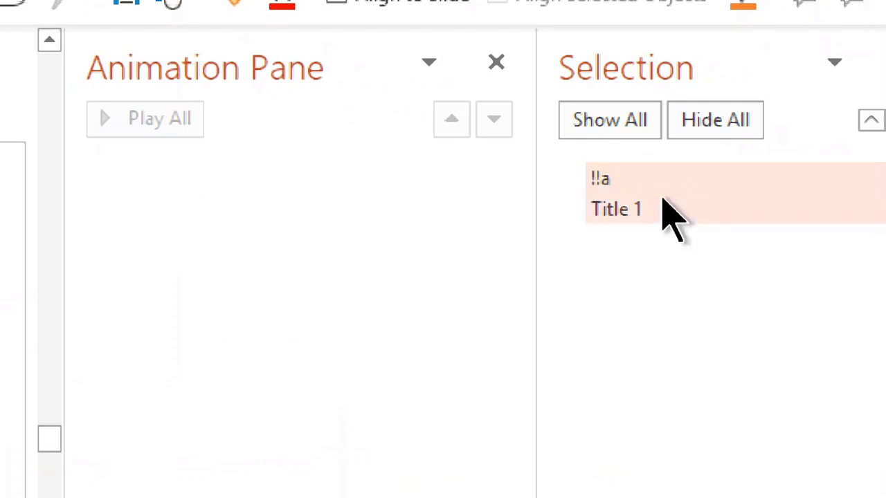
left_click(179, 359)
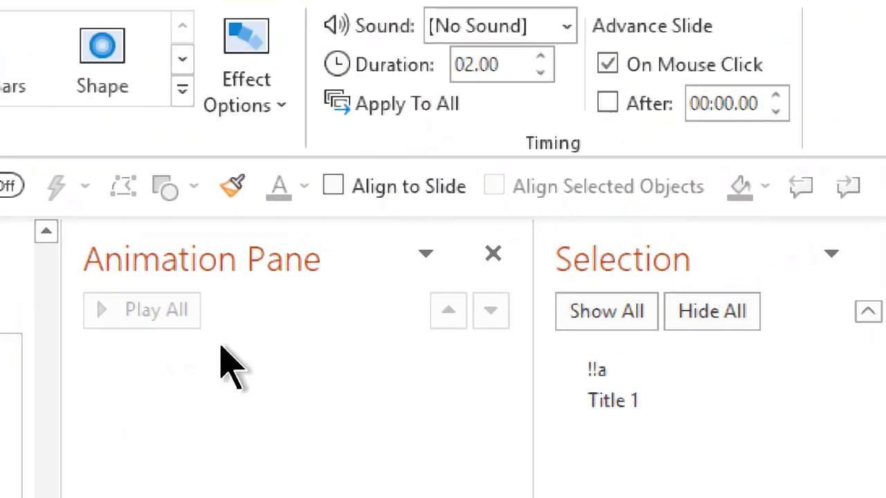
left_click(754, 110)
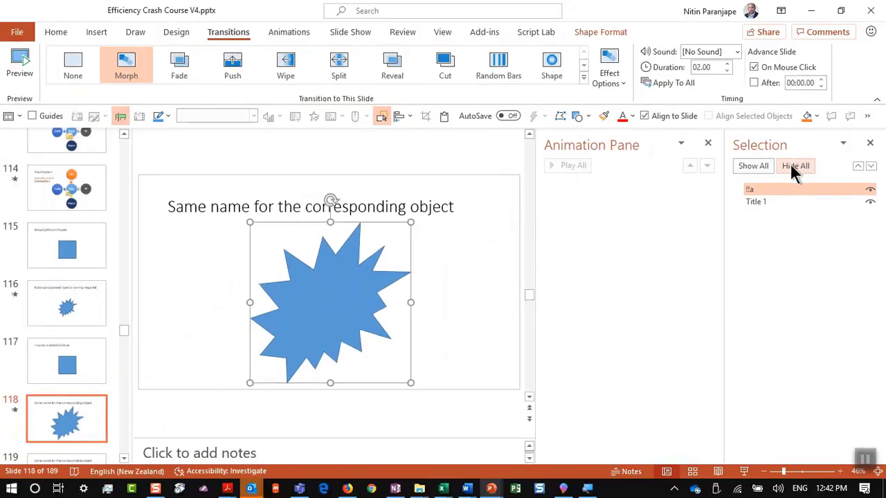
key("Escape")
left_click(40, 351)
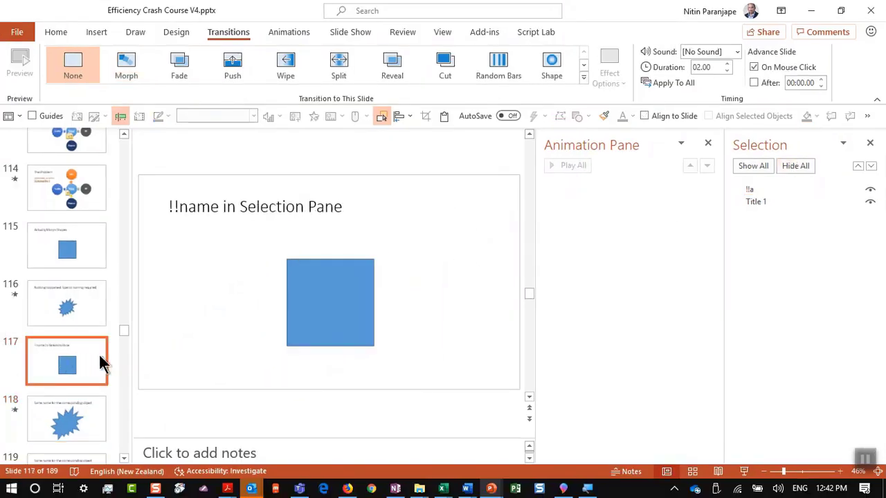
left_click(79, 422)
left_click(103, 364)
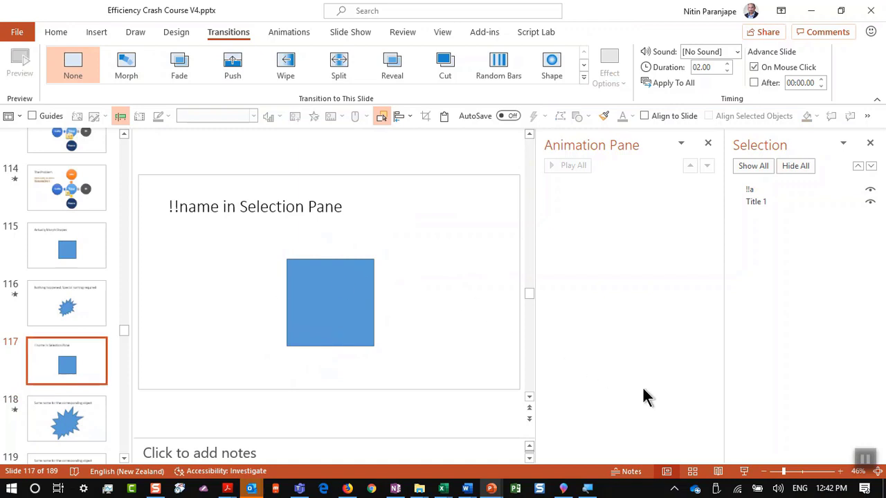
Present from slide 117 through square, starburst, X and starburst, then open slide 121
left_click(745, 473)
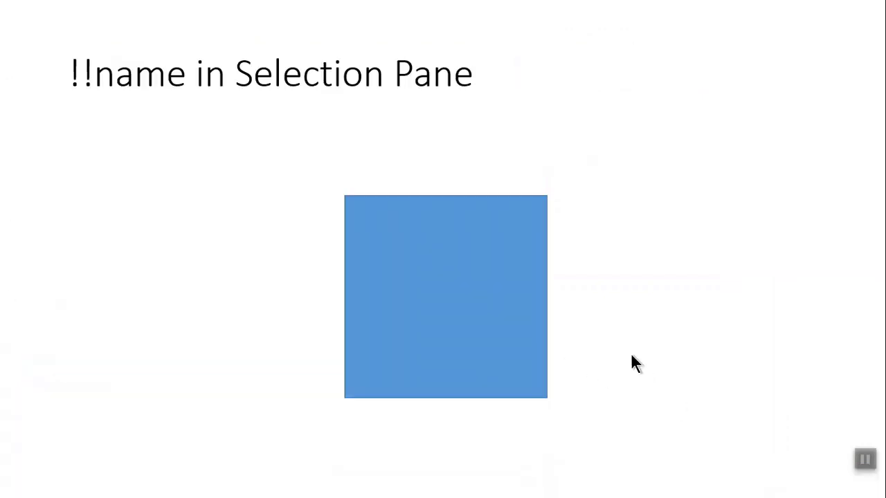
left_click(643, 305)
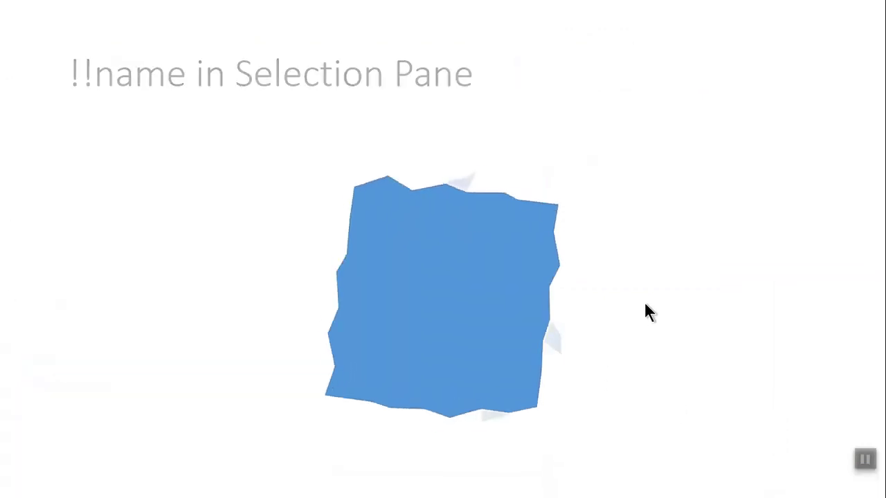
left_click(665, 269)
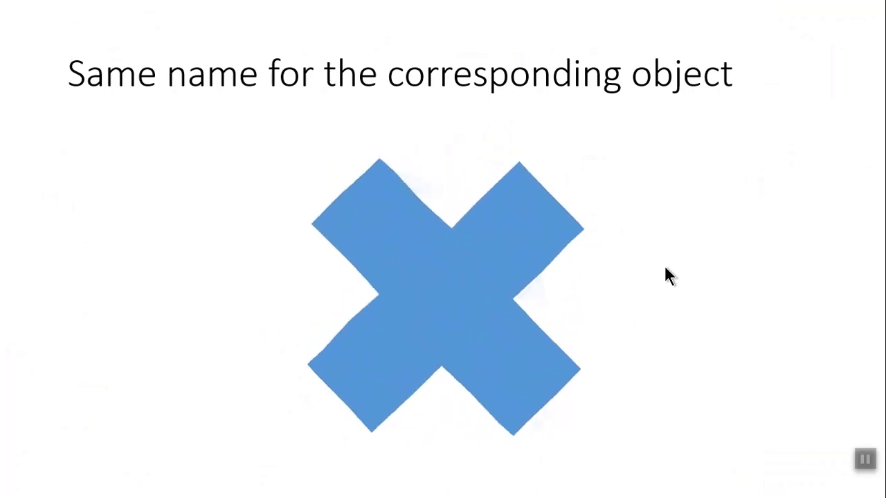
left_click(665, 267)
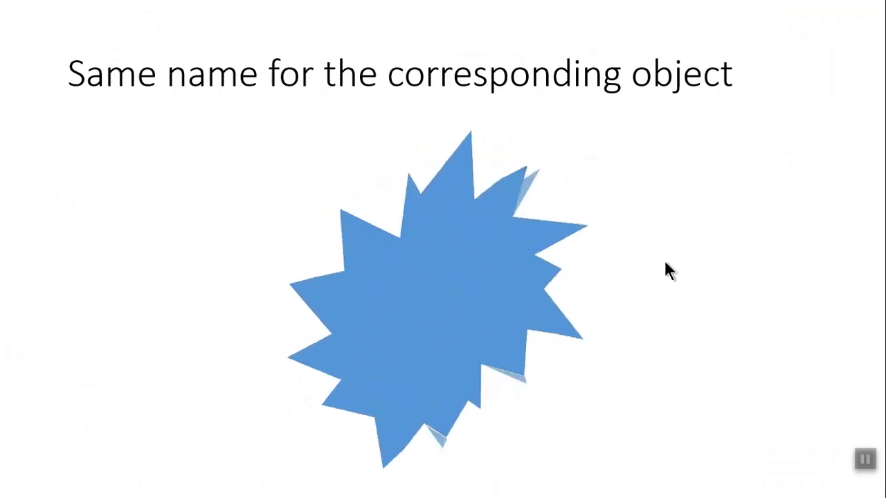
key("Escape")
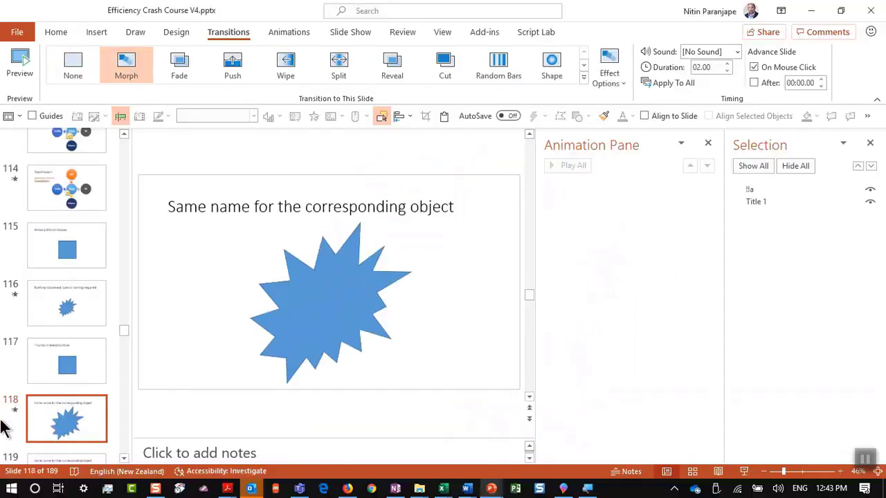
scroll(28, 381, "down", 5)
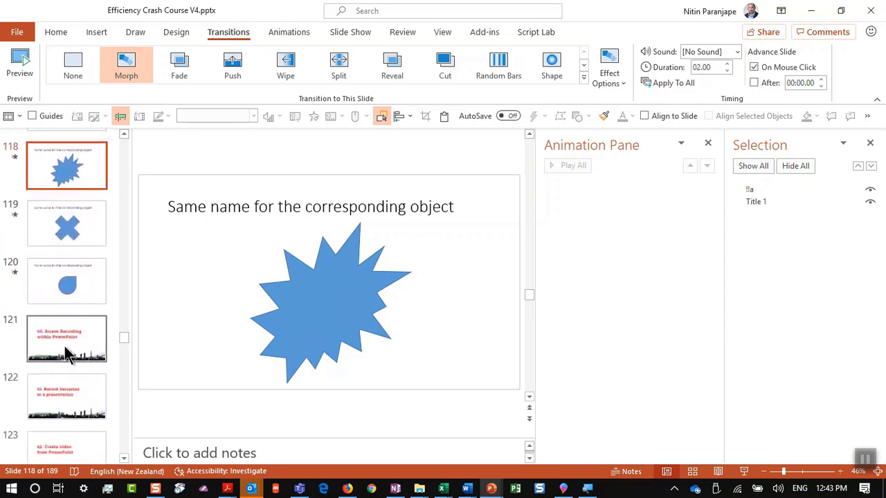
left_click(64, 353)
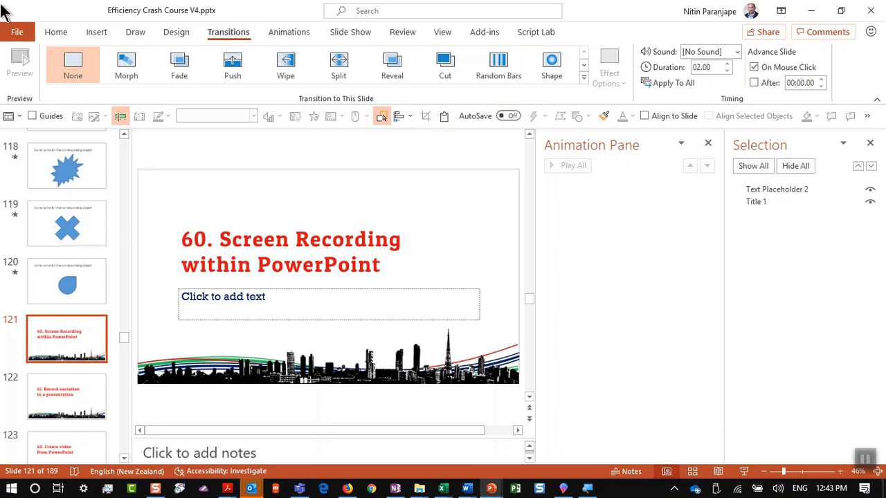
Show the Screen Recording option under Insert > Media
left_click(97, 32)
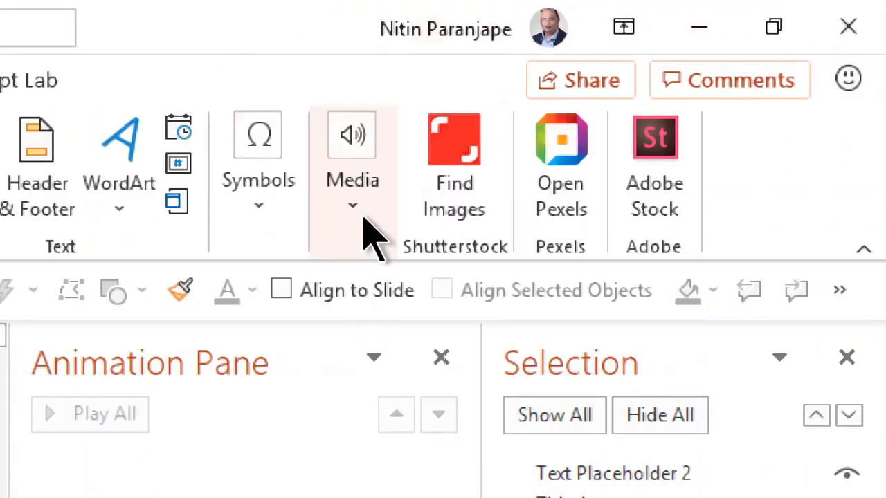
left_click(364, 223)
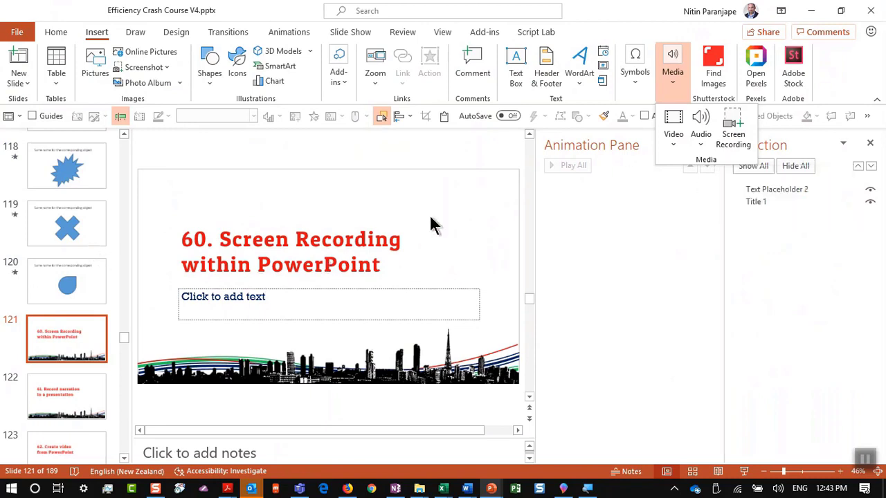
left_click(430, 218)
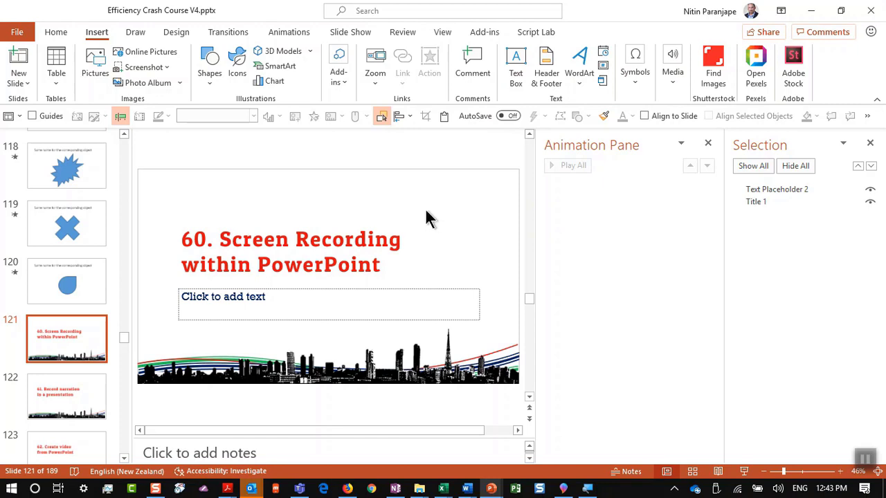
On slide 122, show Record Slide Show on the Slide Show tab
left_click(38, 412)
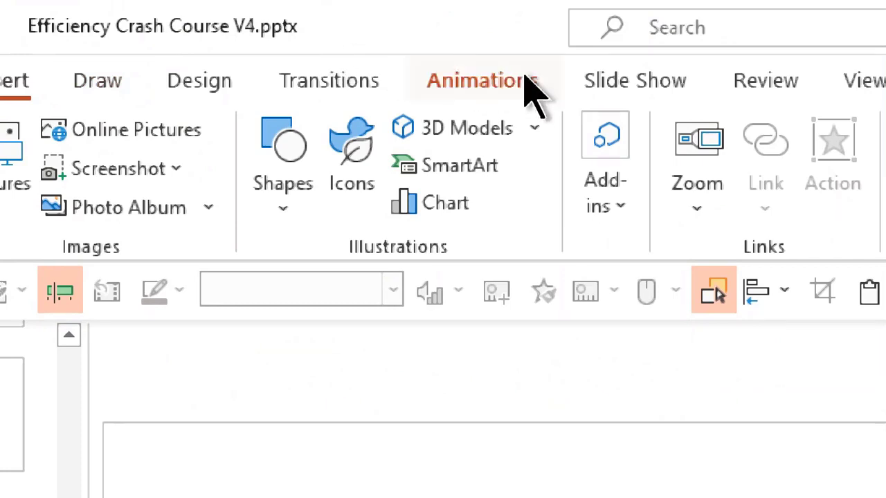
left_click(647, 72)
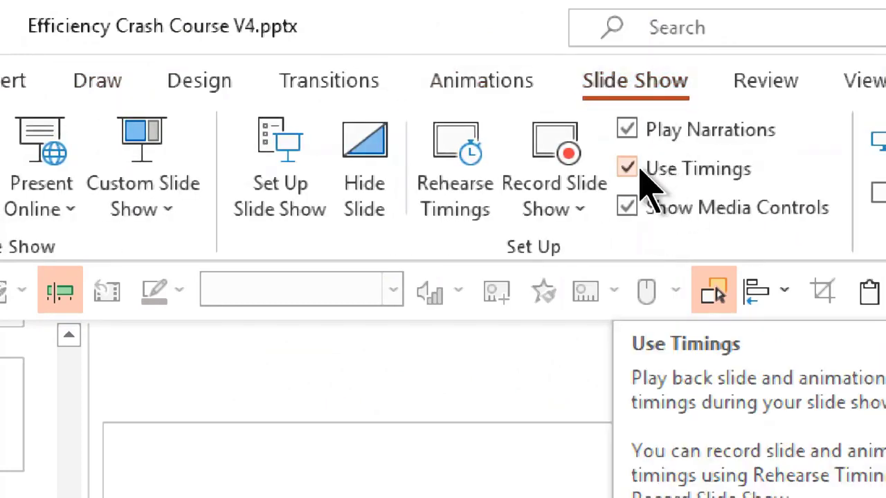
left_click(551, 142)
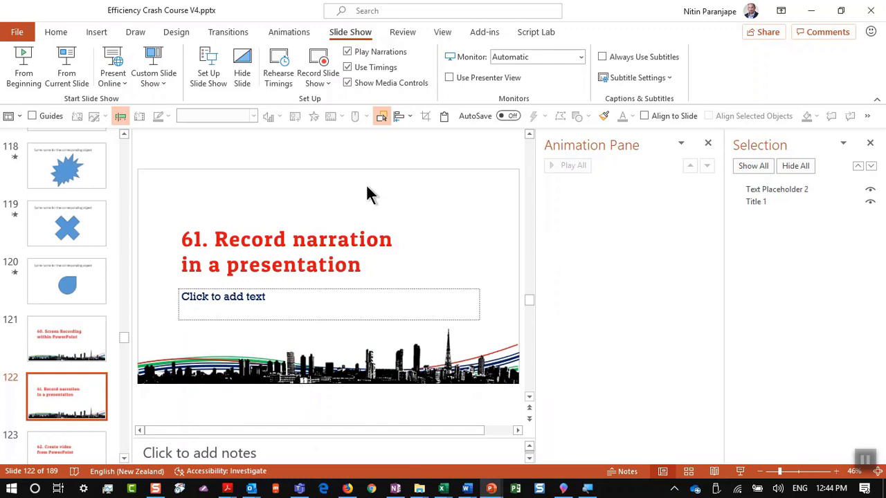
scroll(141, 374, "down", 1)
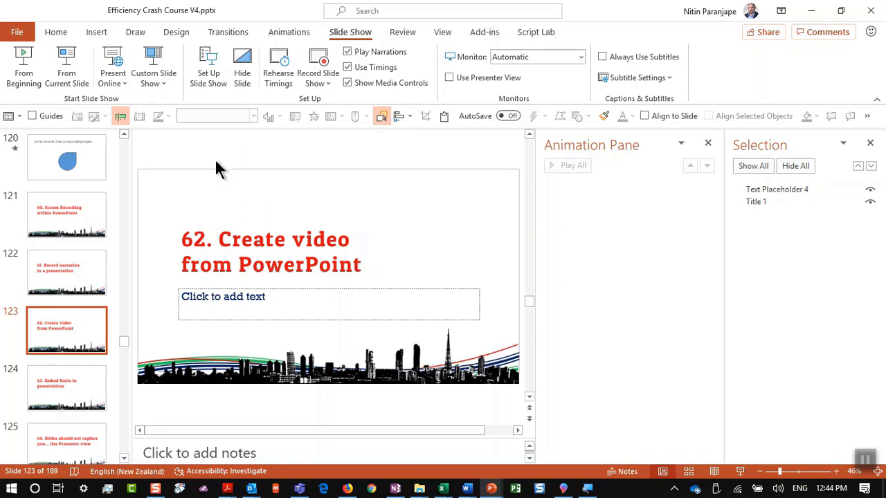
key("alt+f")
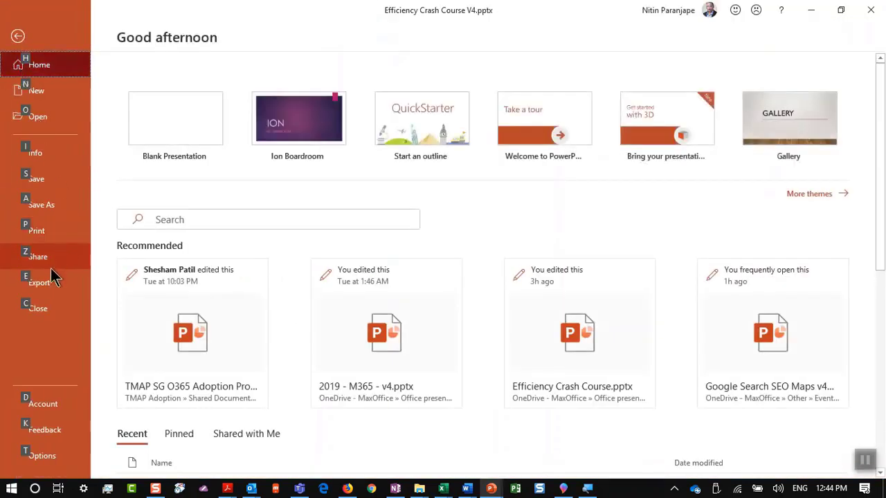
left_click(48, 284)
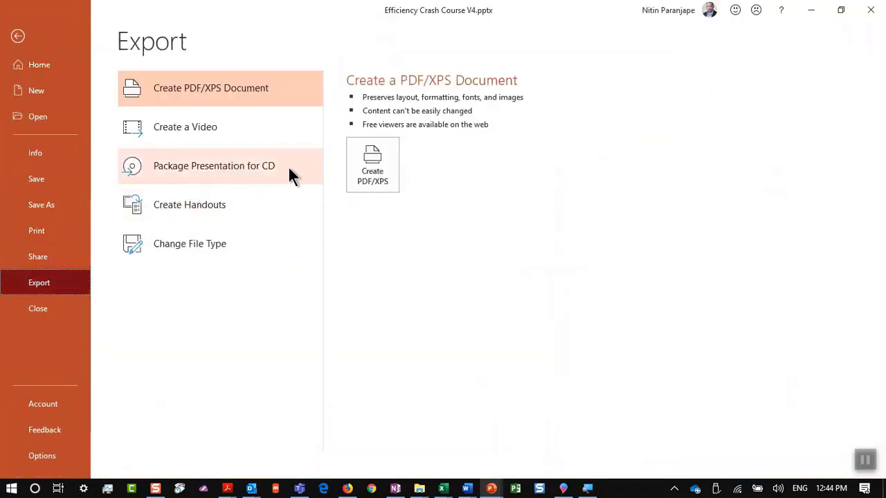
left_click(182, 132)
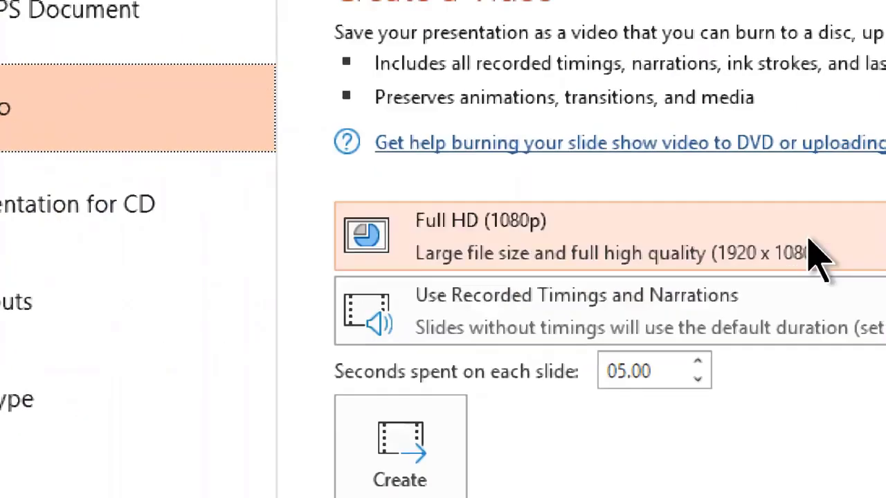
left_click(796, 186)
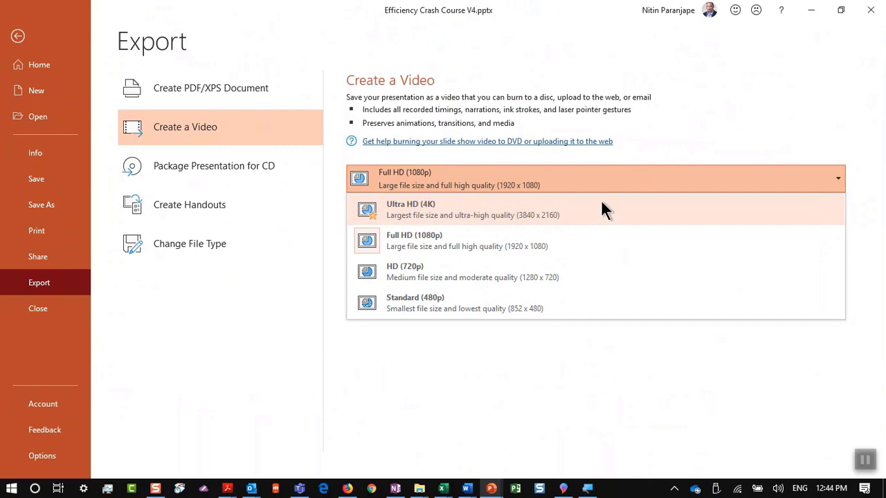
key("Escape")
key("Escape")
Open slide 124 about embedding fonts
left_click(100, 389)
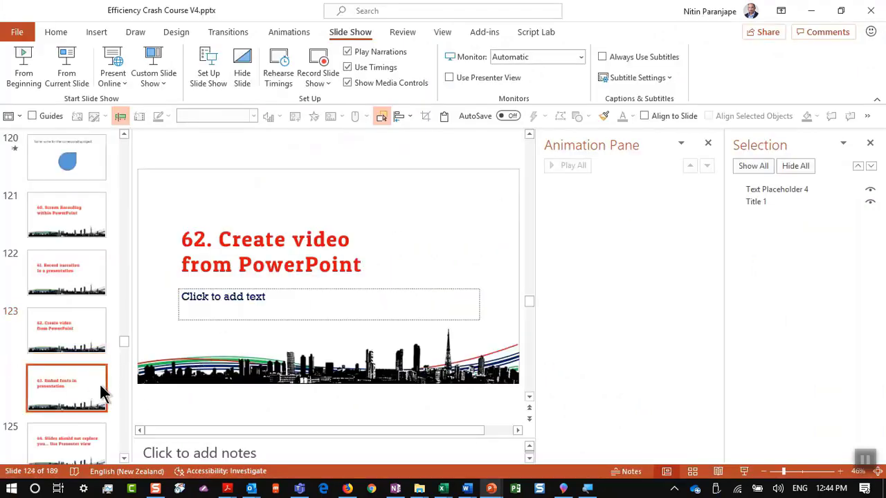
scroll(88, 381, "down", 1)
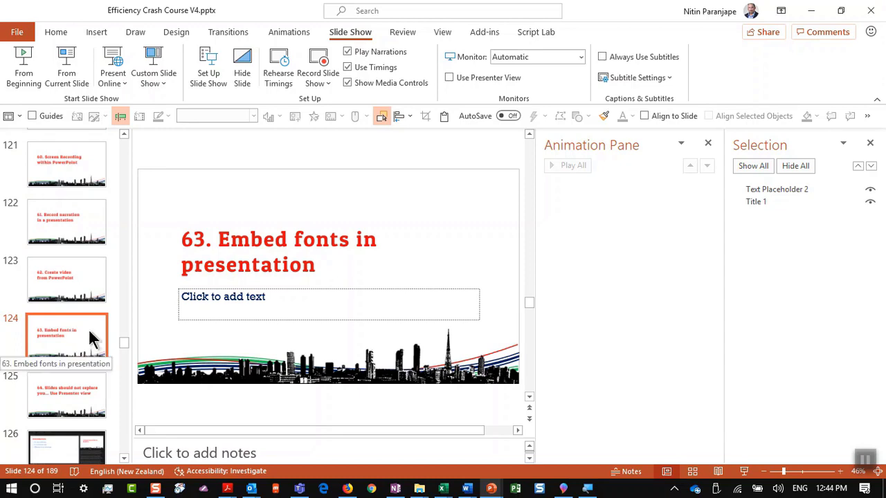
left_click(345, 296)
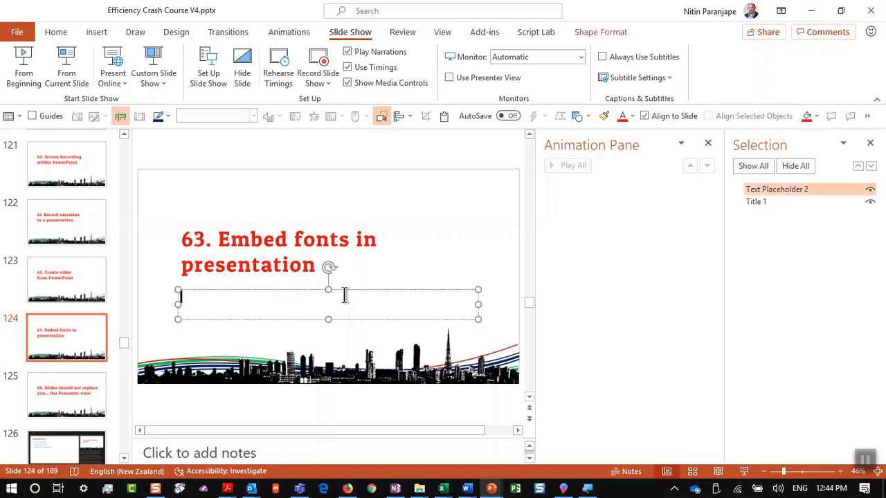
key("Escape")
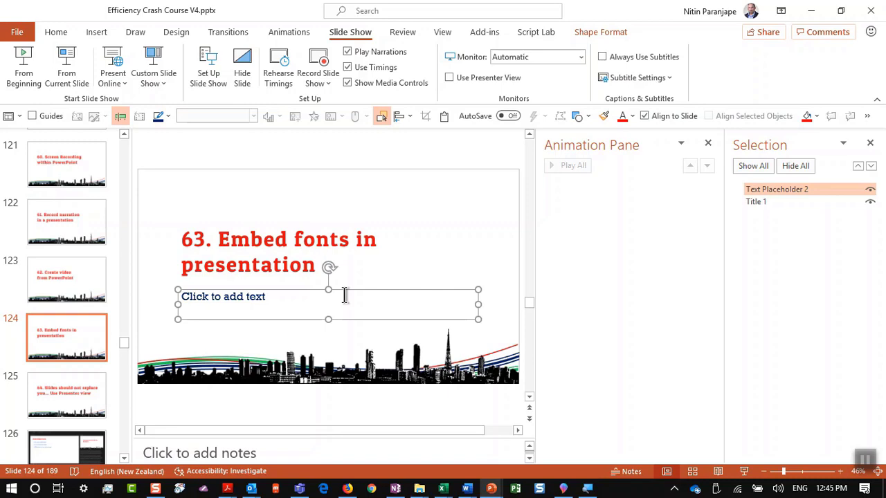
In PowerPoint Options > Save, turn on Embed fonts in the file with all characters
key("alt+f")
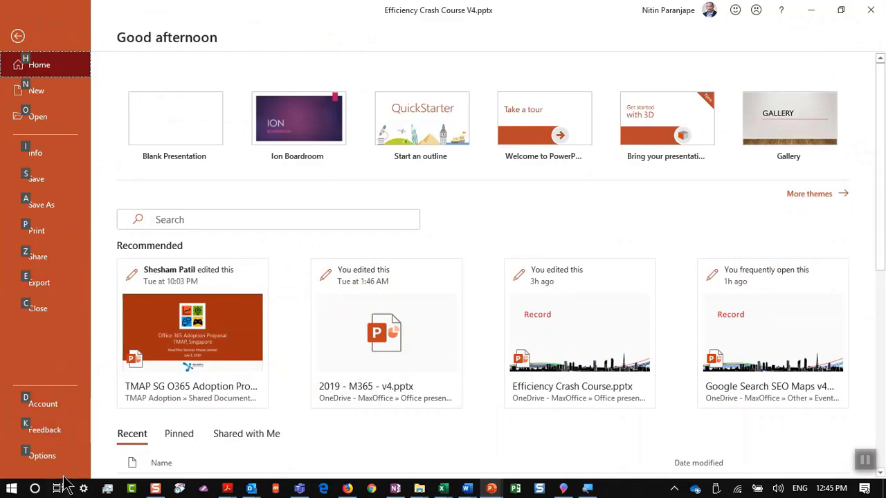
left_click(52, 458)
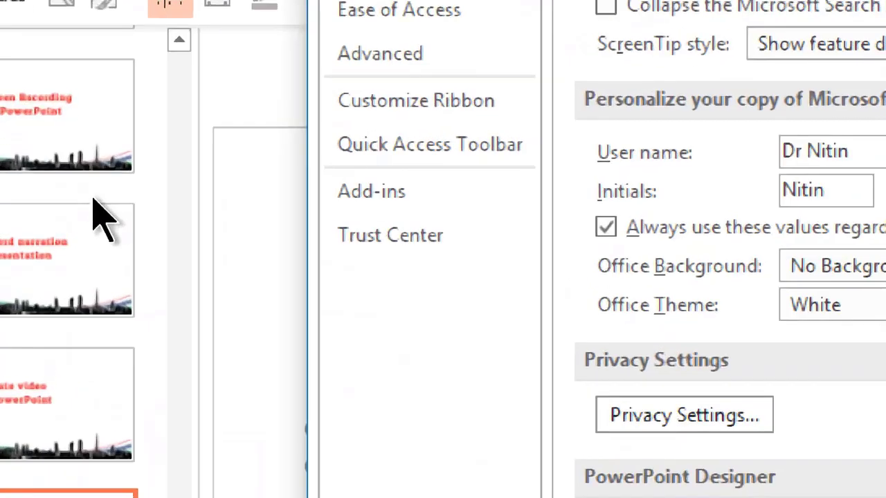
left_click(197, 219)
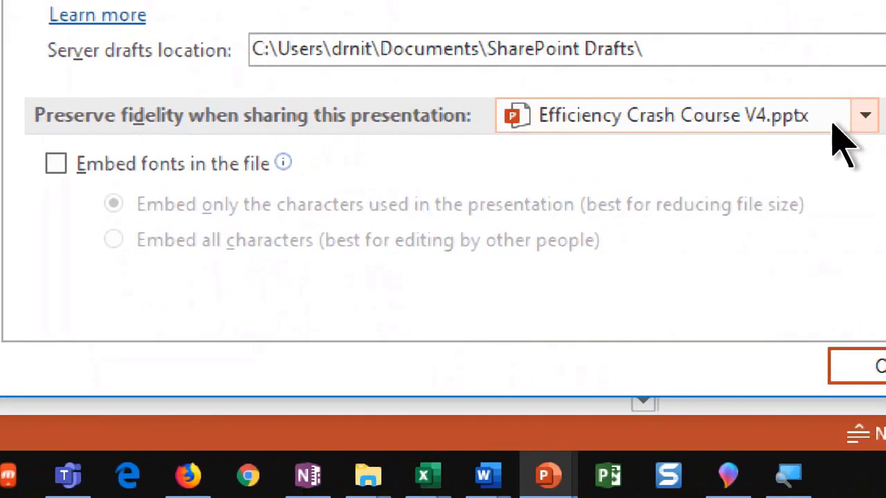
left_click(170, 166)
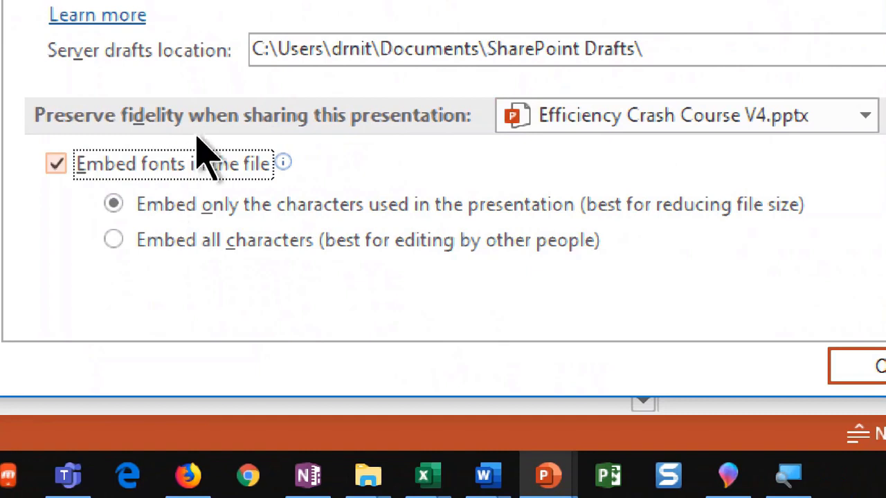
left_click(184, 238)
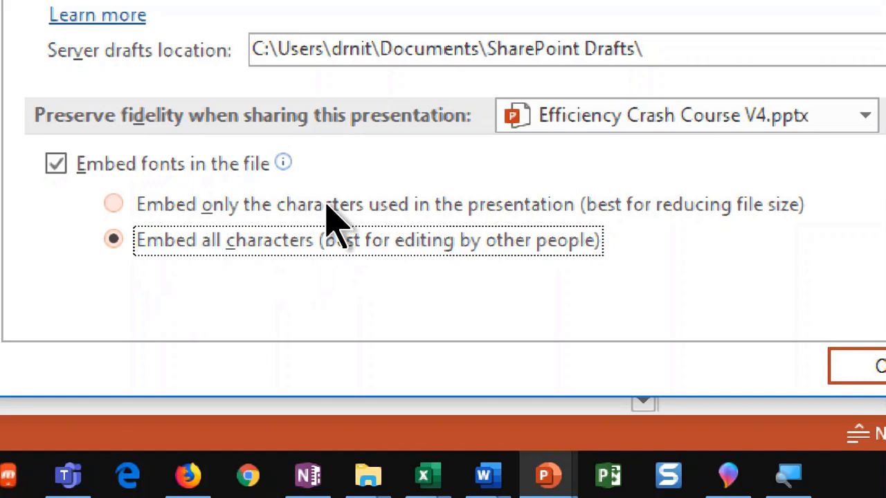
key("Return")
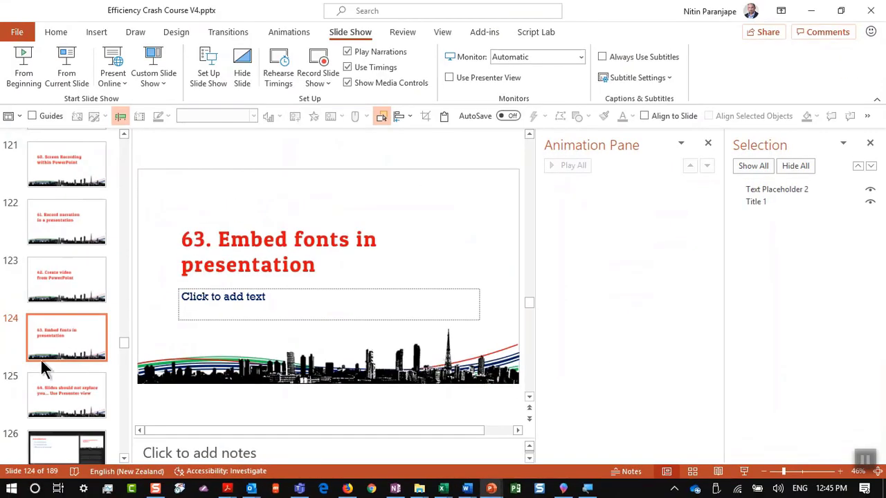
Present slide 125 in a slide show and return to editing
left_click(52, 379)
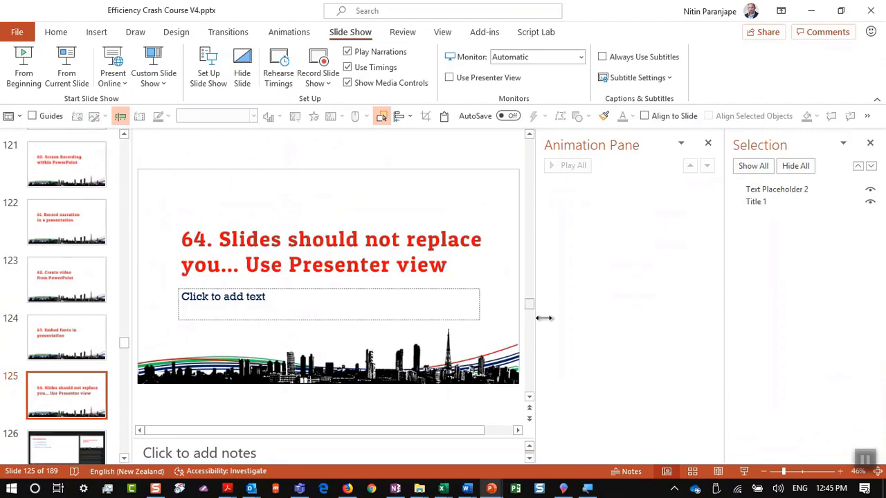
left_click(745, 471)
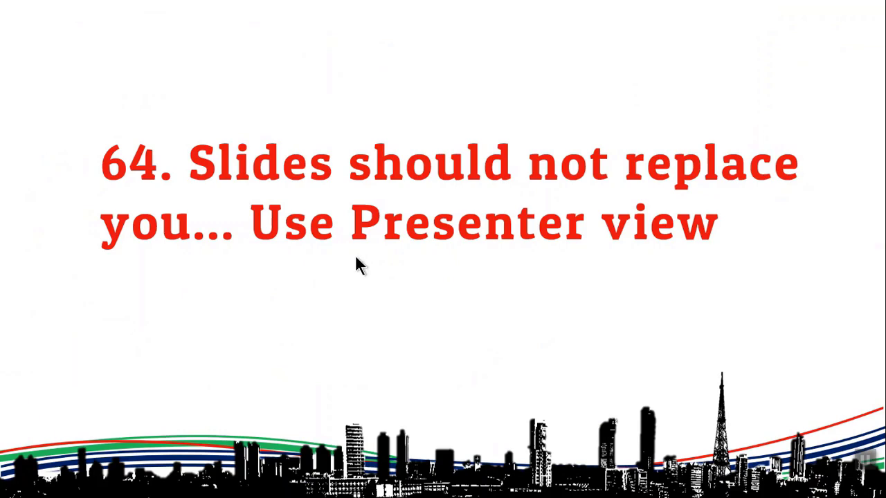
key("Escape")
Restart the slide show from slide 125 and switch it to Presenter View
left_click(362, 227)
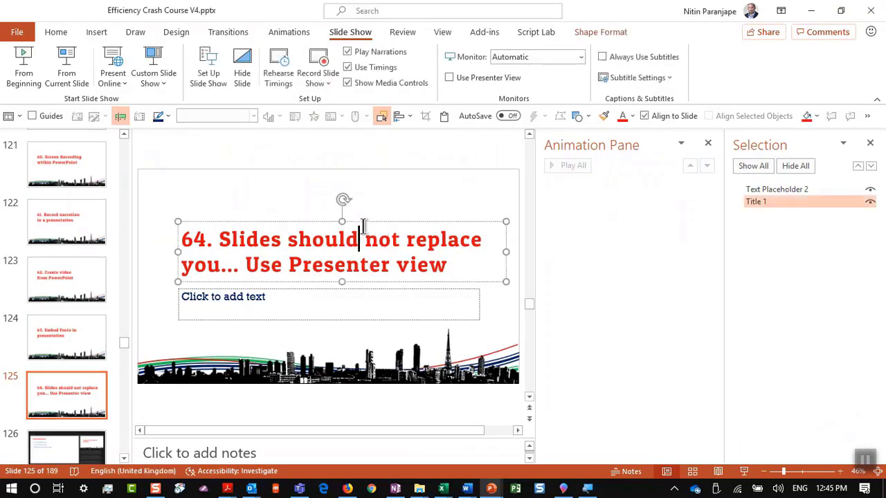
left_click(744, 471)
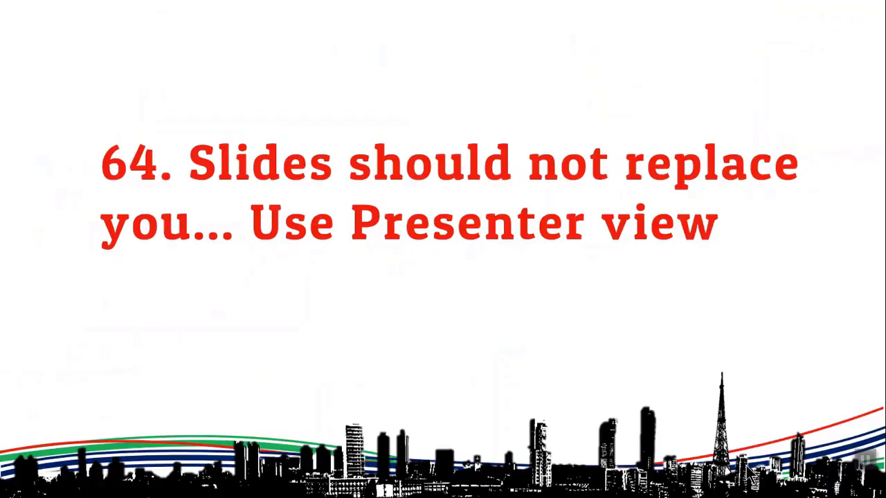
right_click(420, 182)
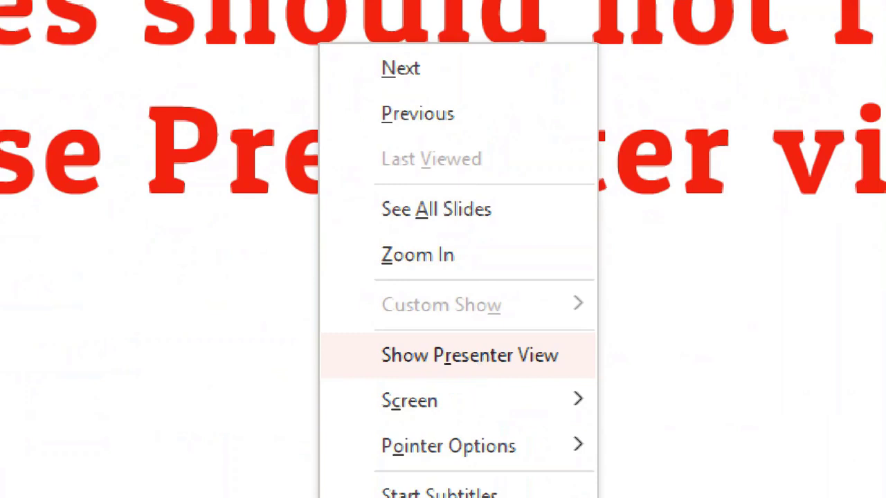
left_click(469, 355)
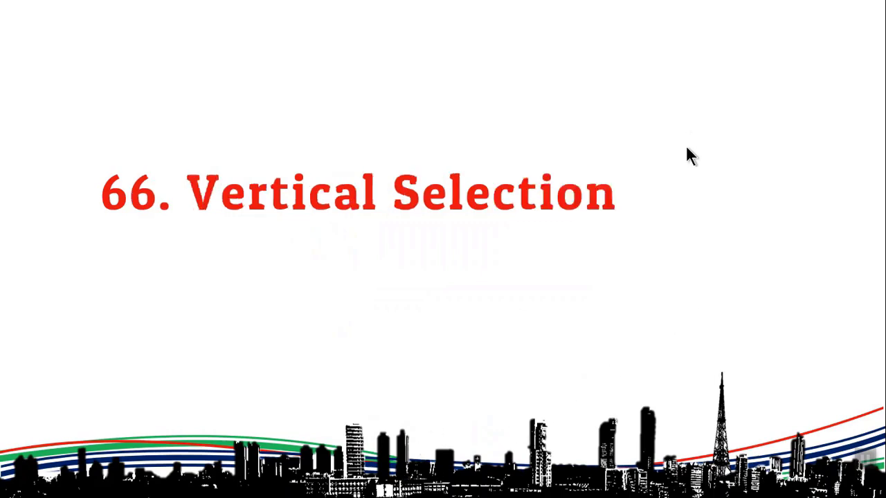
End the slide show and delete all existing text in Word's Document1
key("Escape")
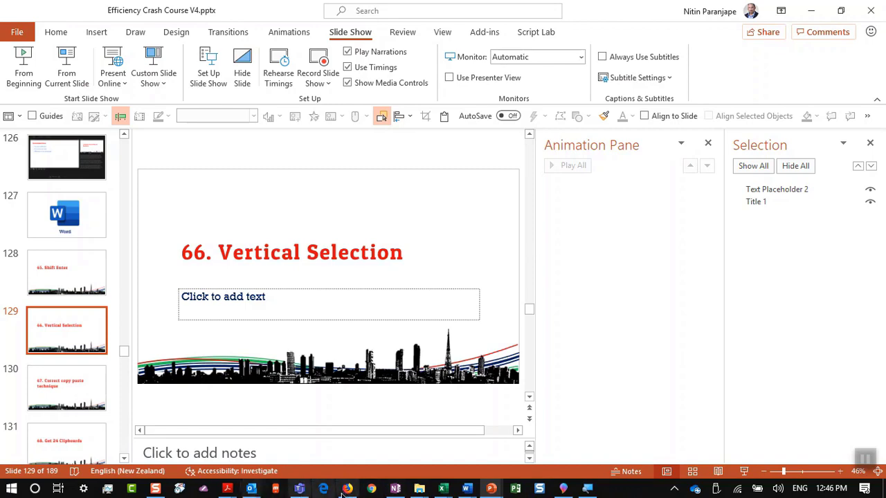
left_click(466, 489)
left_click(358, 439)
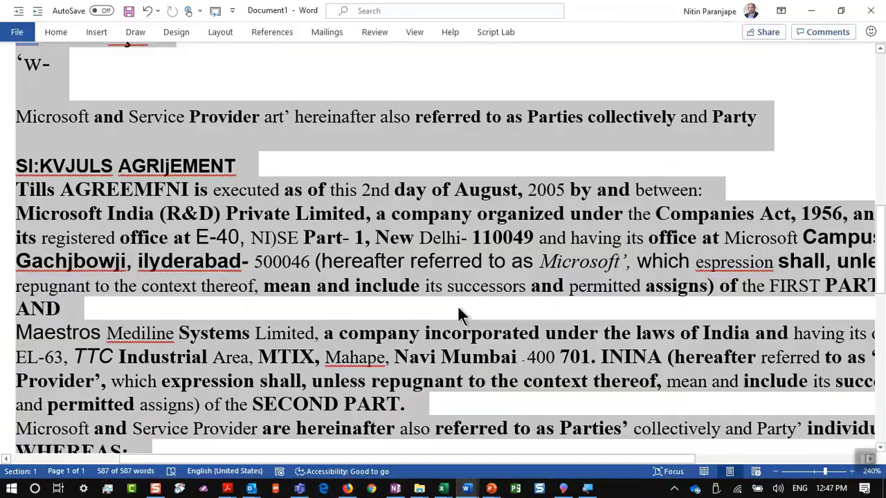
key("Delete")
Type an automatic numbered list with items 'This is good' and 'This is also good'
type("1. ")
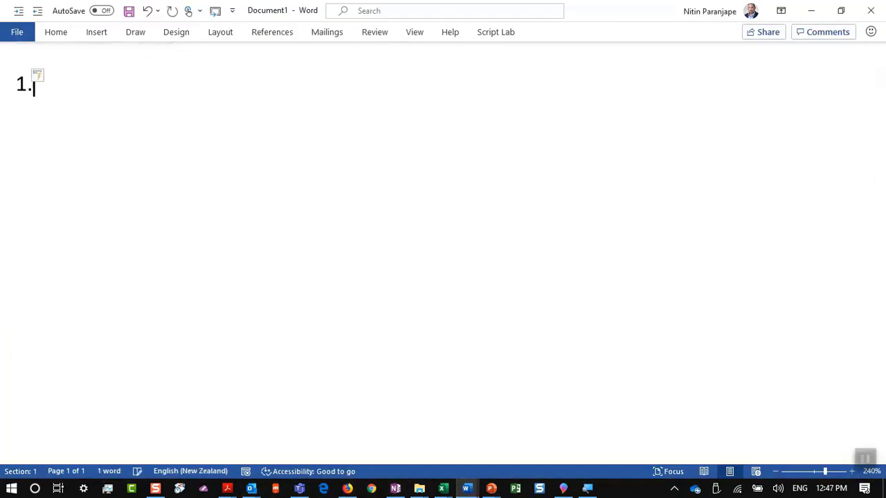
type("Rhi")
key("BackSpace")
key("BackSpace")
key("BackSpace")
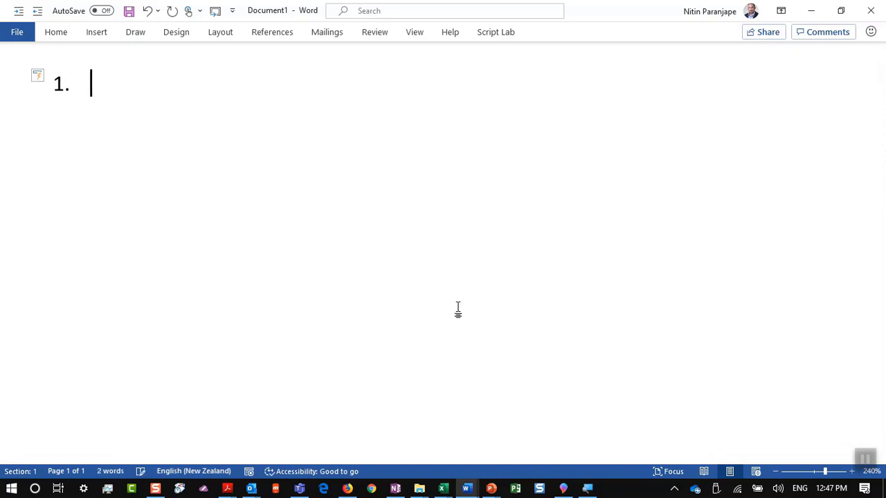
type("This is good")
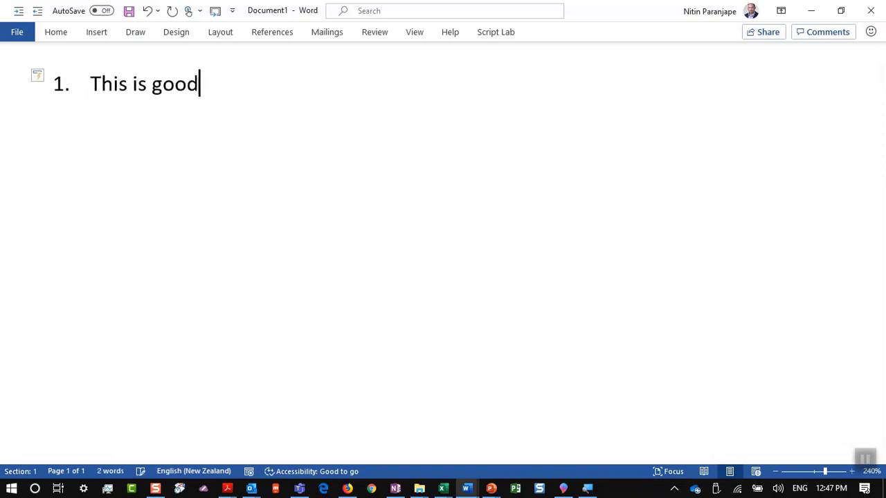
key("Return")
type("THis is also ")
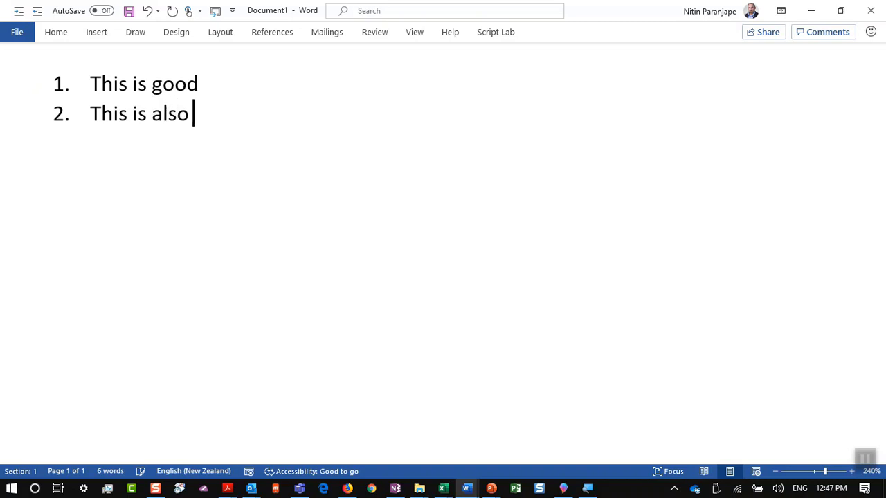
type("good")
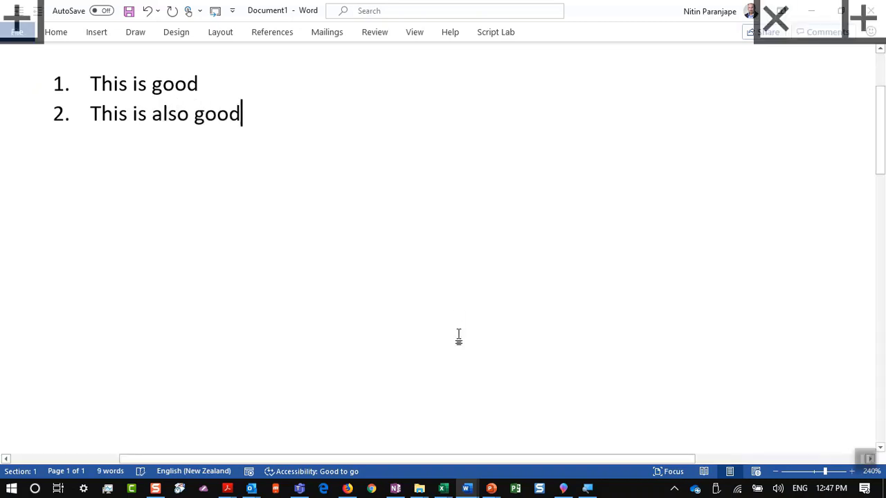
Add the unnumbered line 'This is called efficiency.' beneath list item 1
key("Up")
key("Return")
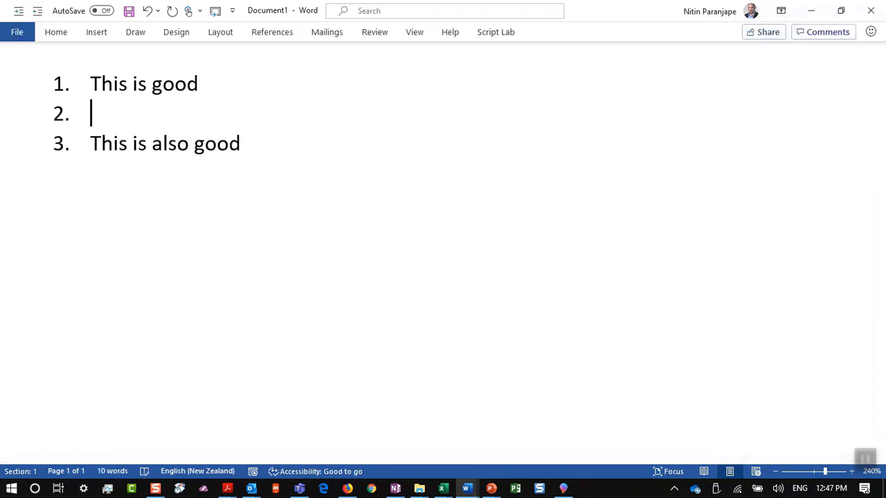
type("fsdafasd")
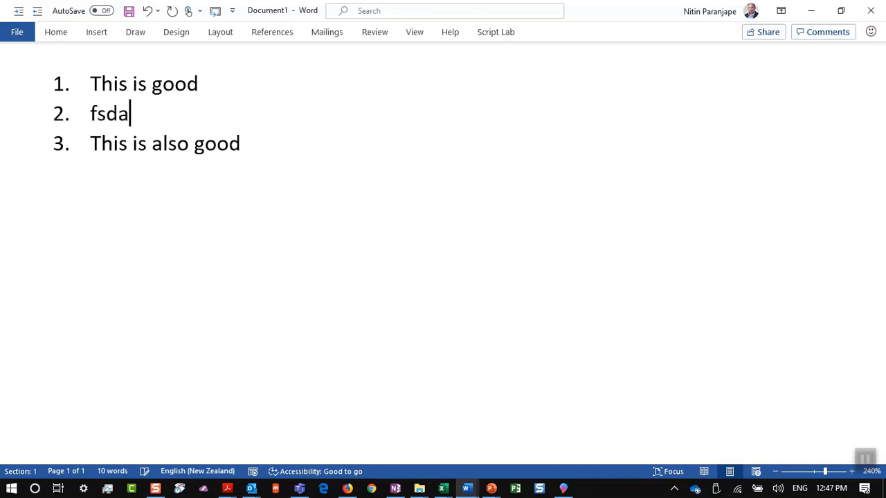
key("BackSpace")
key("BackSpace")
key("BackSpace")
key("BackSpace")
key("BackSpace")
key("BackSpace")
key("BackSpace")
key("BackSpace")
key("BackSpace")
key("BackSpace")
key("BackSpace")
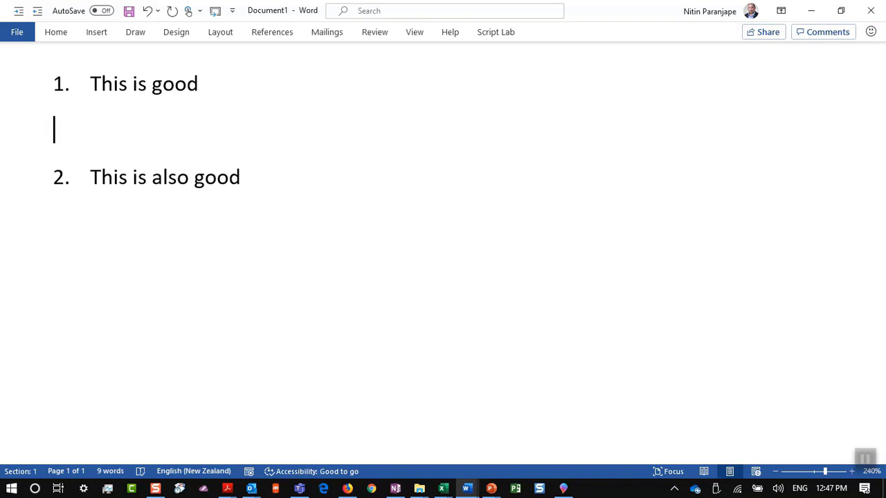
key("BackSpace")
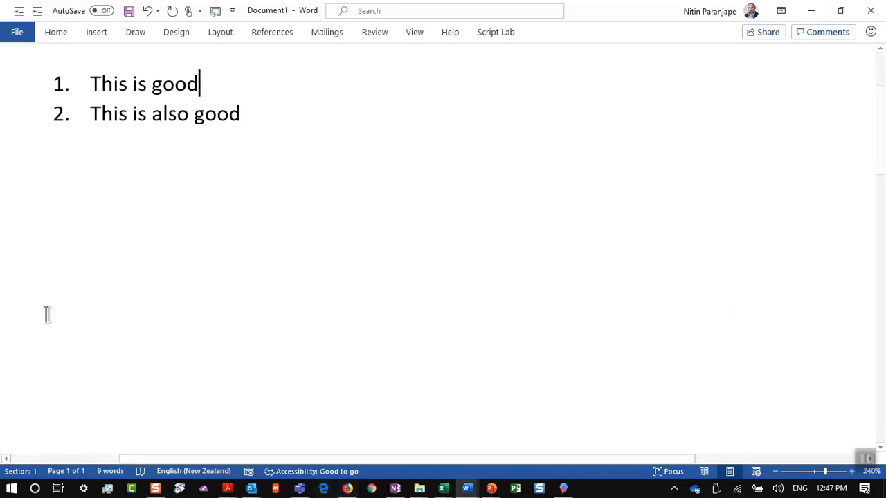
key("shift+Return")
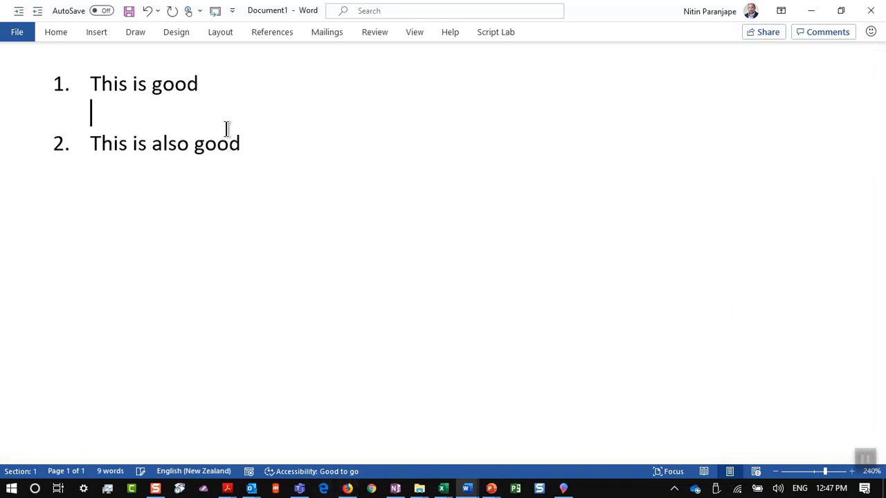
type("This is called effic")
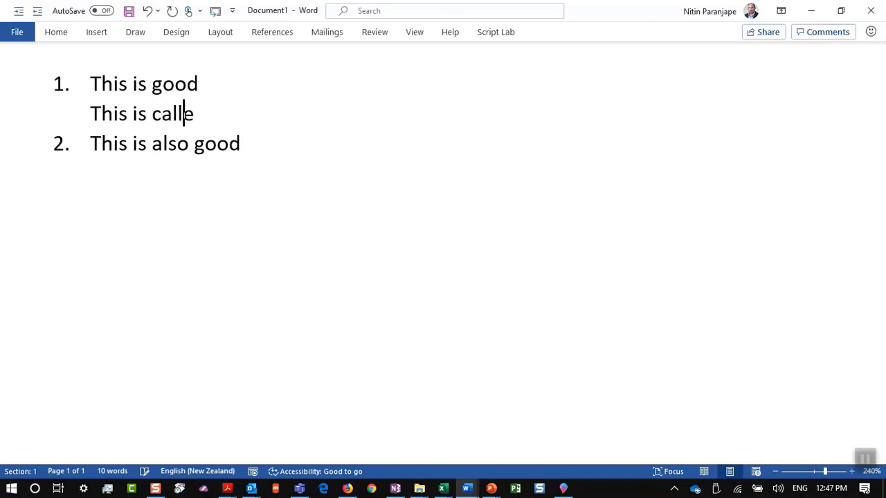
type(".")
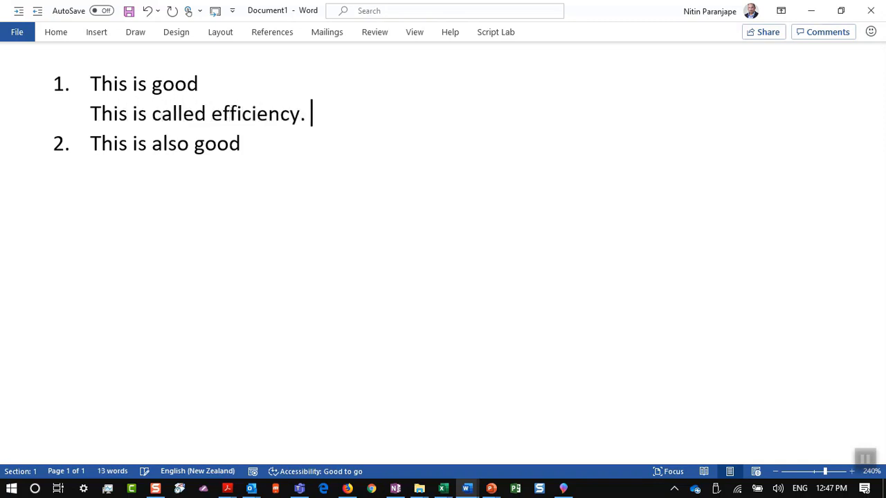
key("alt+Tab")
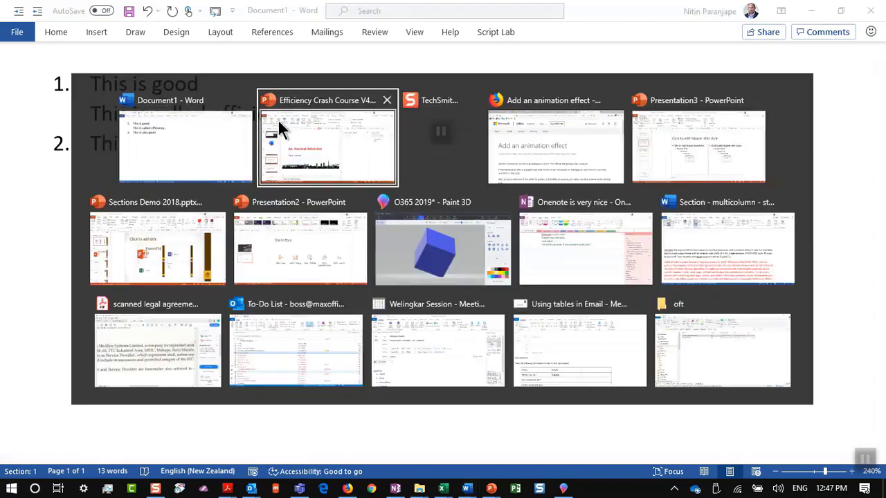
Show slide 130, Correct copy paste technique, in the Efficiency Crash Course deck
left_click(279, 129)
left_click(65, 379)
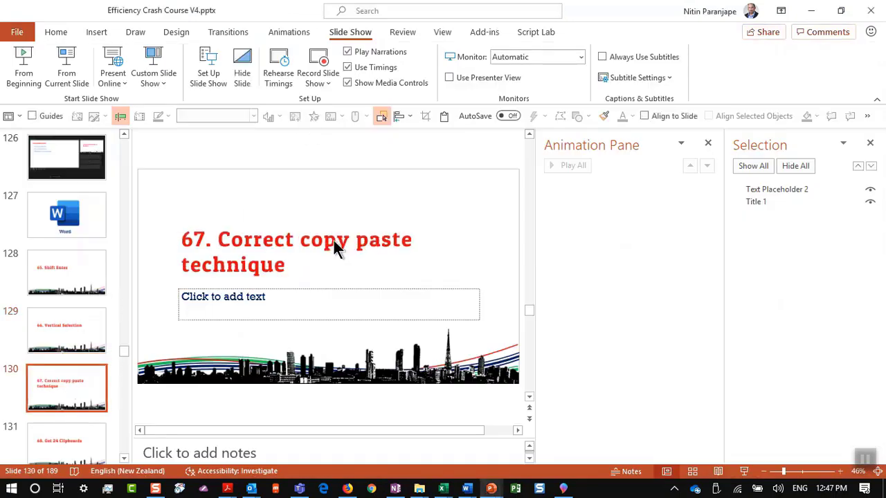
key("alt+Tab")
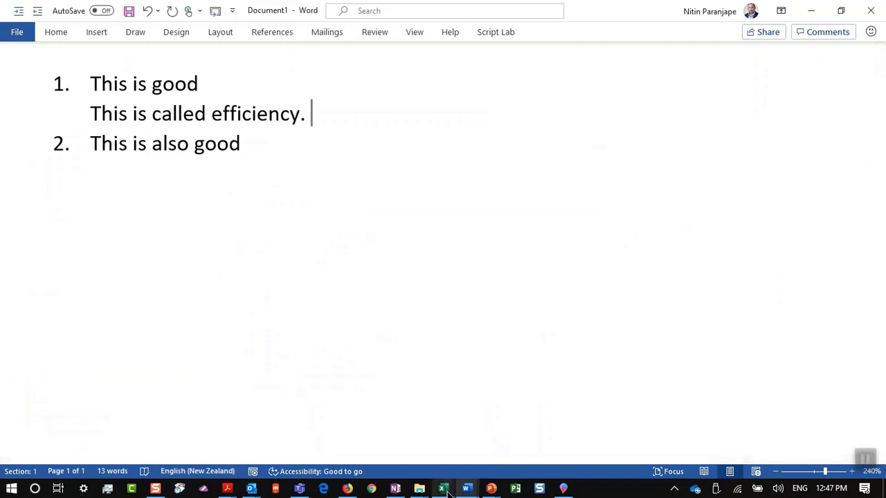
Copy cells A5:A9 (Jan to May) from the Credit Card Transactions pivot table and switch to Presentation3
mouse_move(442, 486)
mouse_move(359, 411)
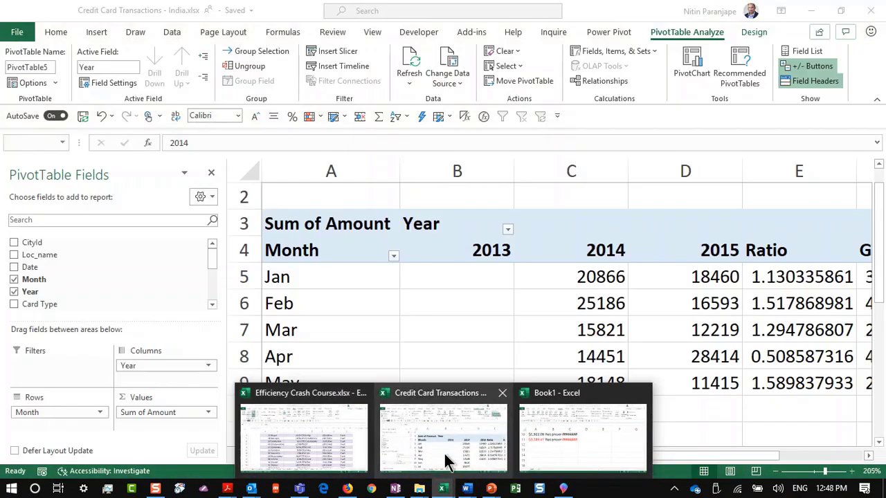
left_click(445, 443)
left_click(331, 284)
left_click_drag(331, 283, 342, 372)
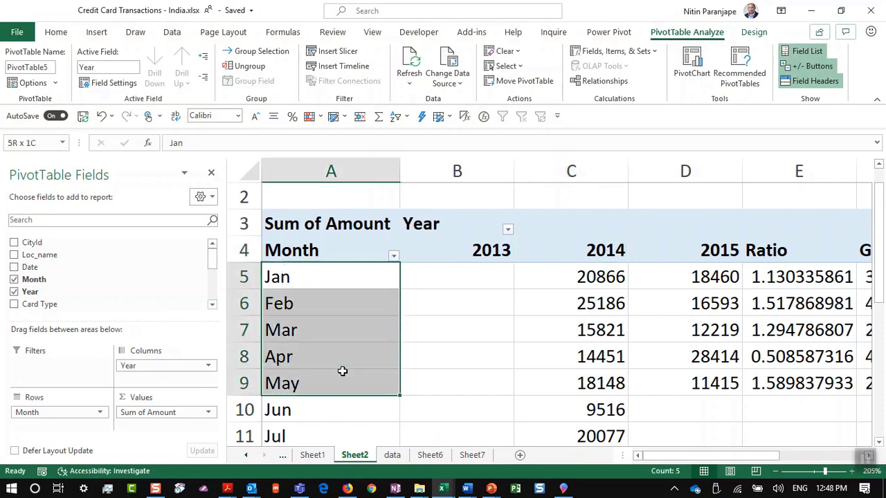
key("ctrl+c")
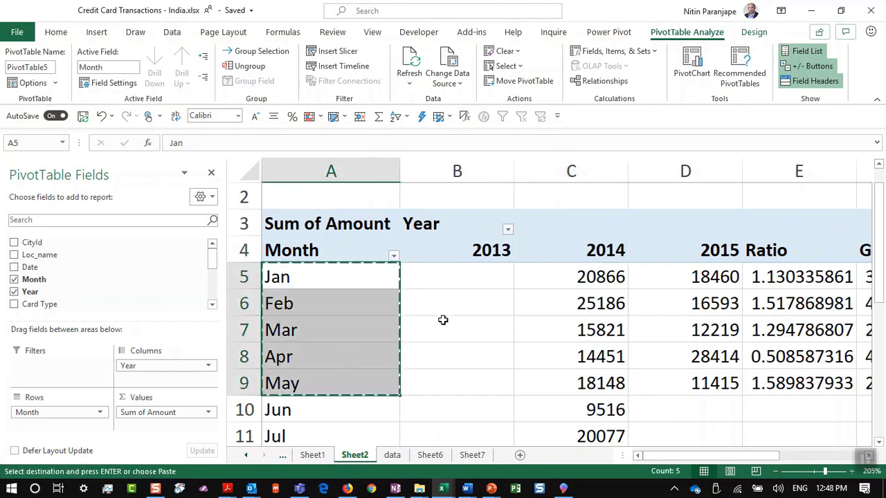
key("alt+Tab")
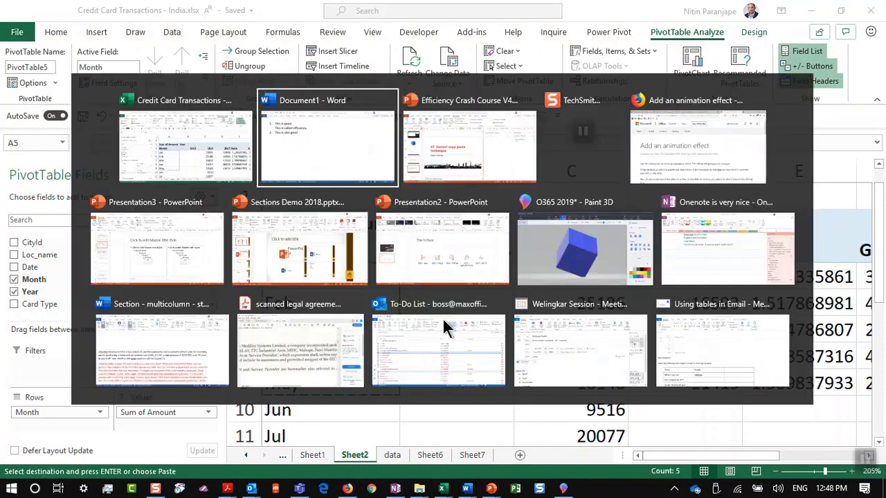
key("Tab")
key("Tab")
key("Tab")
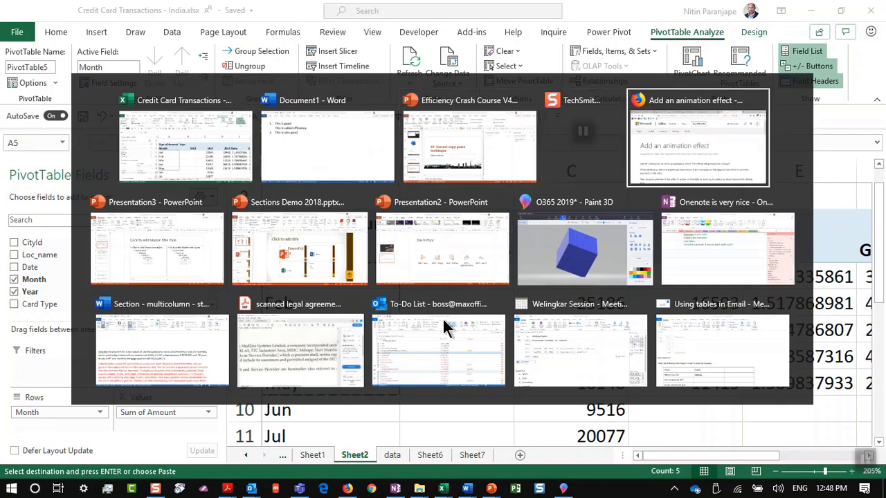
key("Tab")
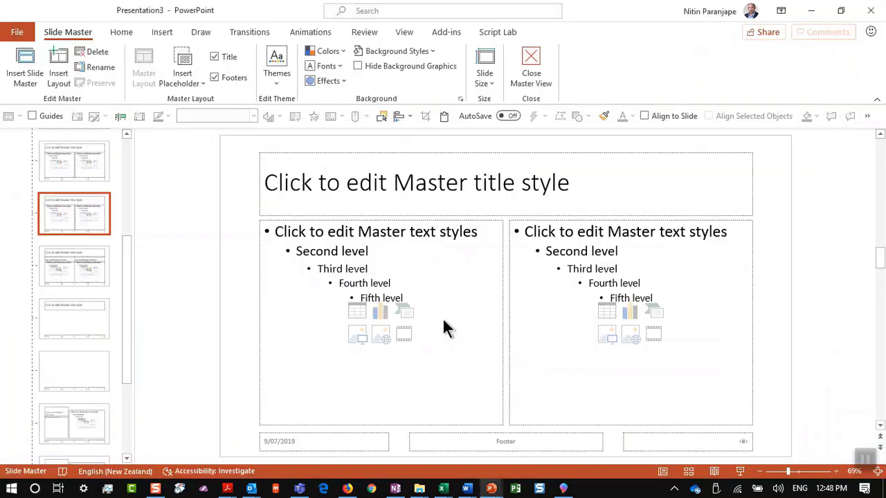
Leave Slide Master view and add a new Title and Content slide
key("alt+v")
key("n")
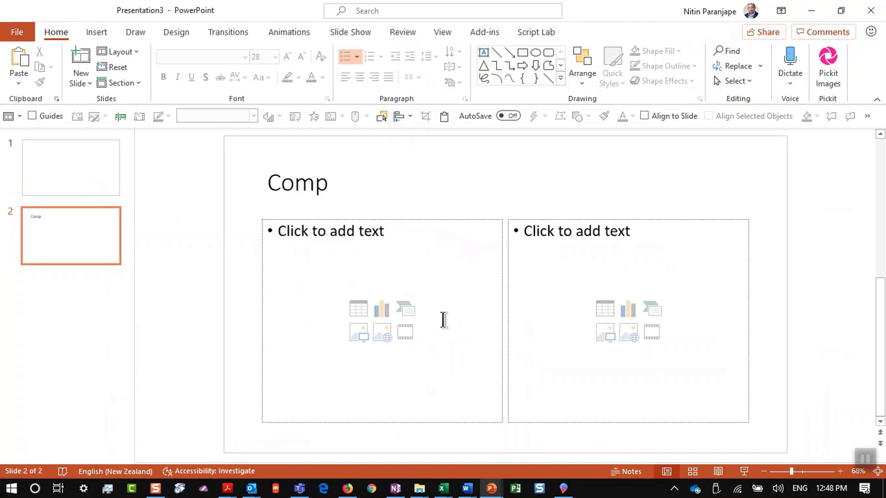
left_click(87, 87)
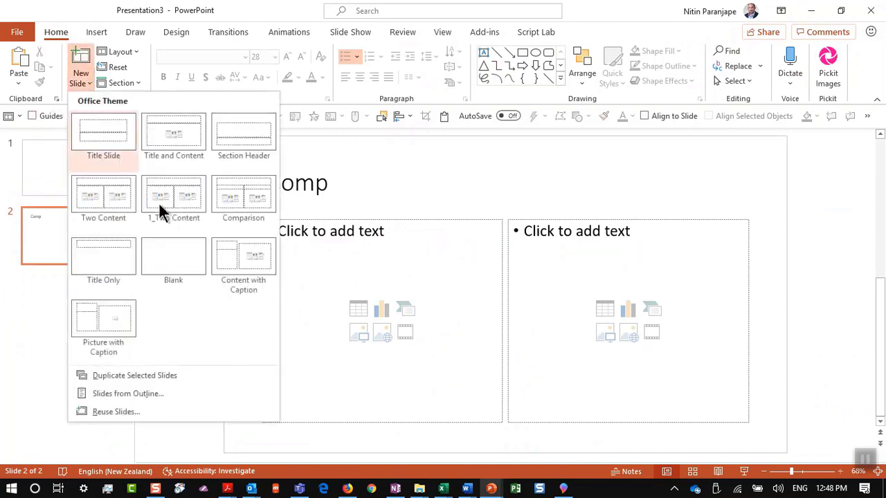
left_click(174, 147)
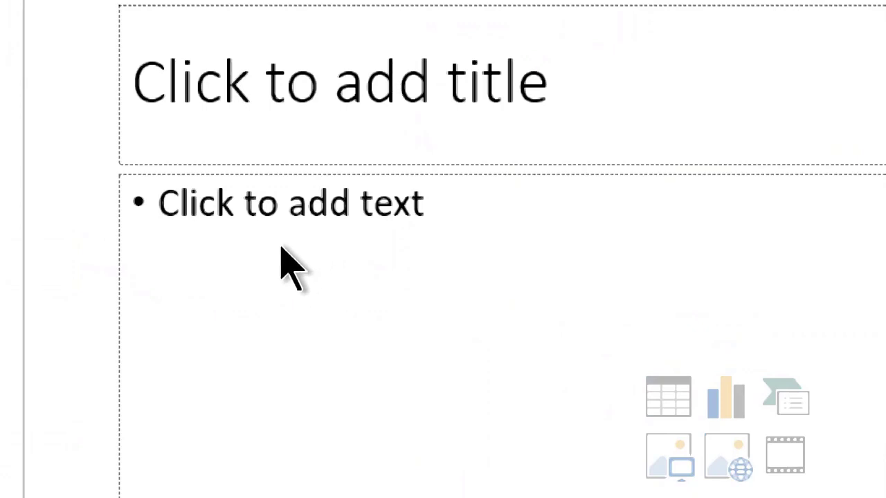
Paste the Jan–May labels into the content placeholder using Keep Text Only
left_click(233, 272)
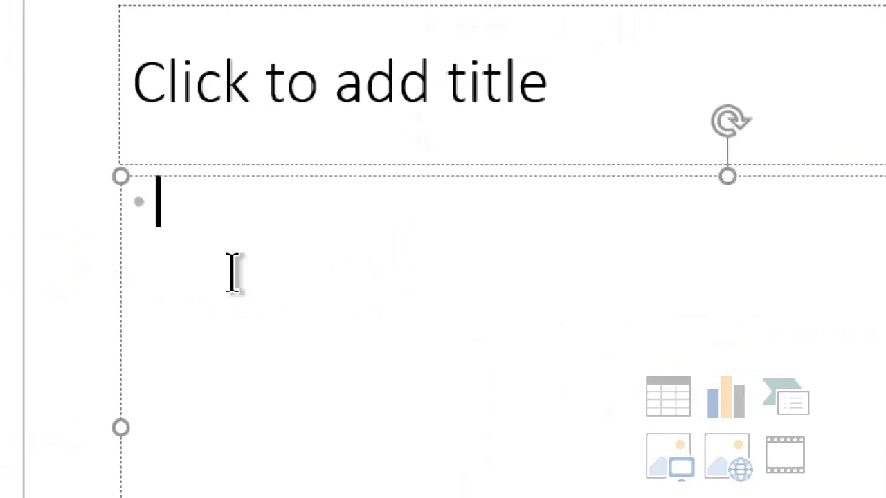
right_click(233, 239)
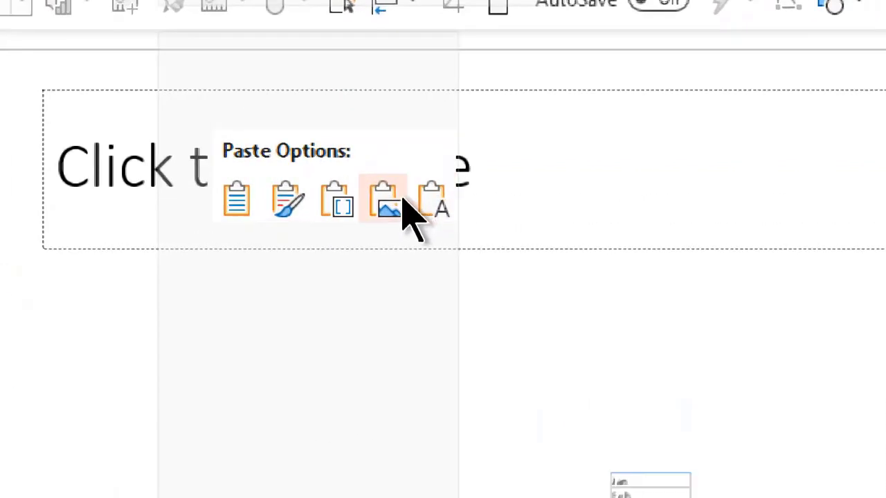
left_click(418, 216)
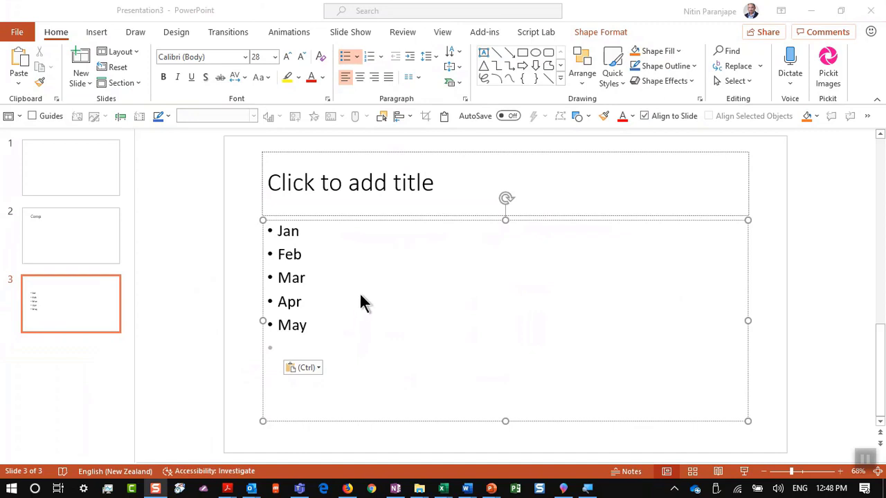
Switch to the Efficiency Crash Course presentation
key("ctrl+alt+Tab")
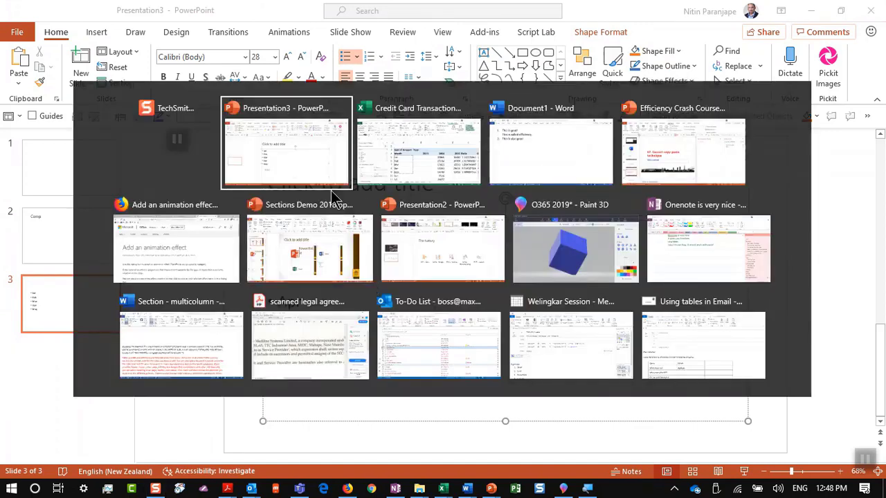
key("Right")
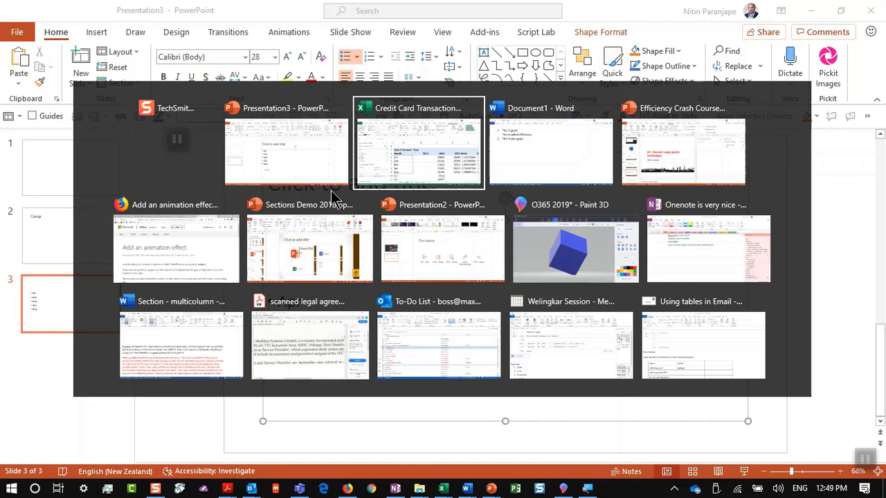
key("Right")
key("Right")
key("Return")
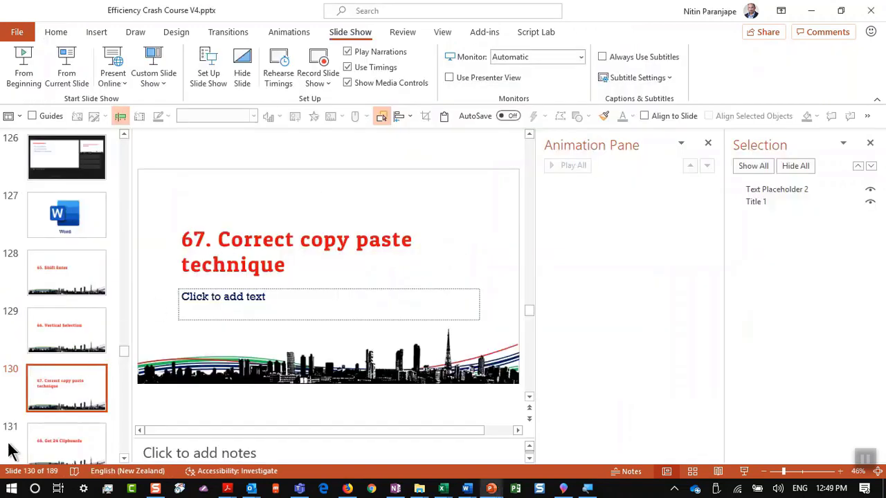
Open the Office Clipboard pane while on slide 131, 68. Get 24 Clipboards
left_click(34, 453)
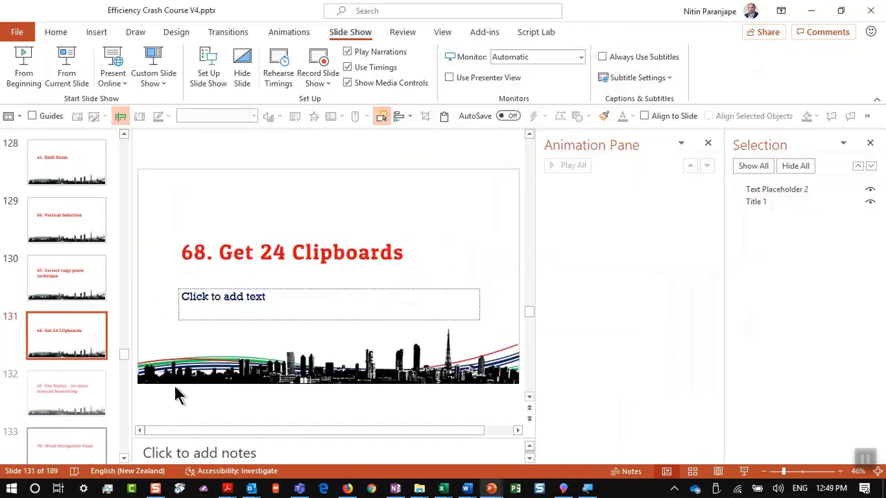
left_click(301, 252)
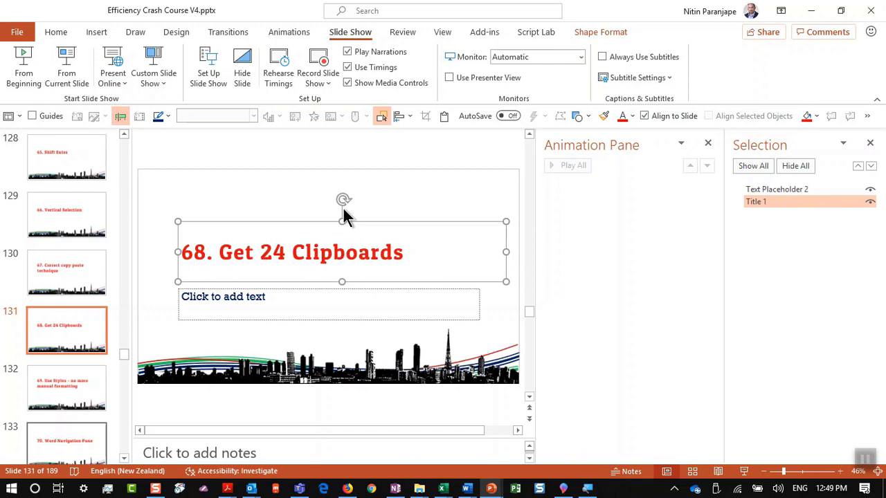
left_click(58, 33)
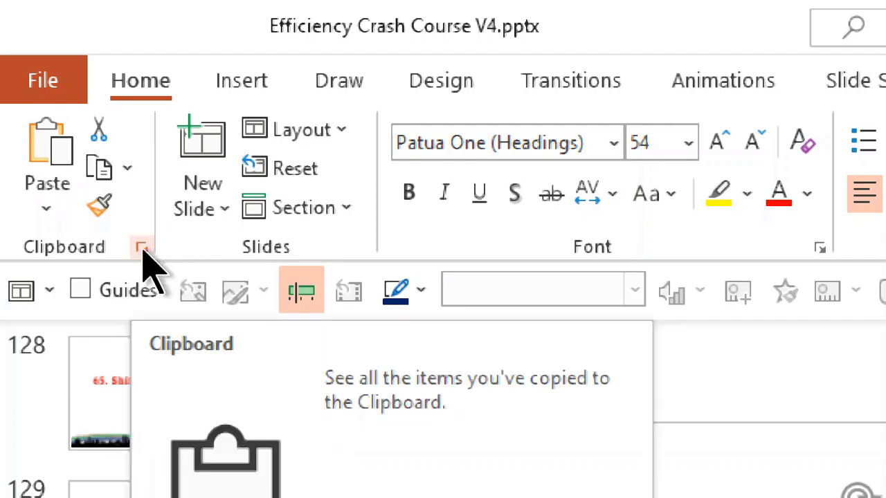
left_click(141, 248)
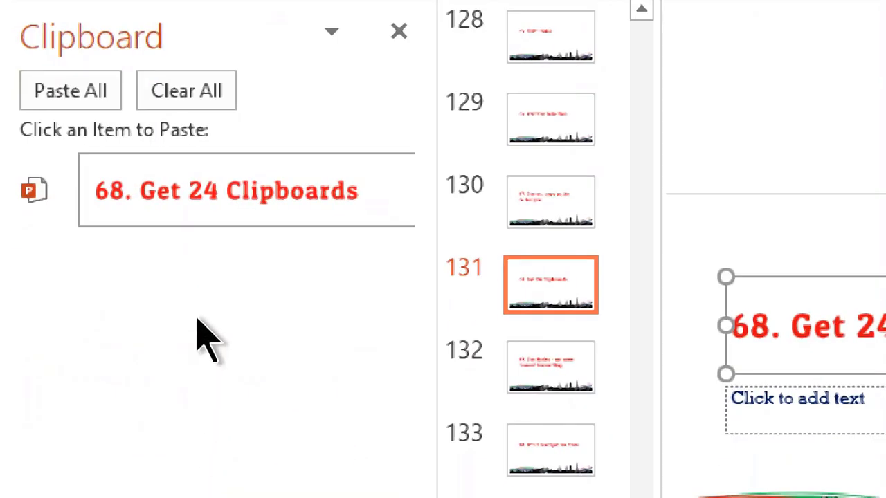
Copy slide 133, 70. Word Navigation Pane, into the clipboard collection
left_click(553, 390)
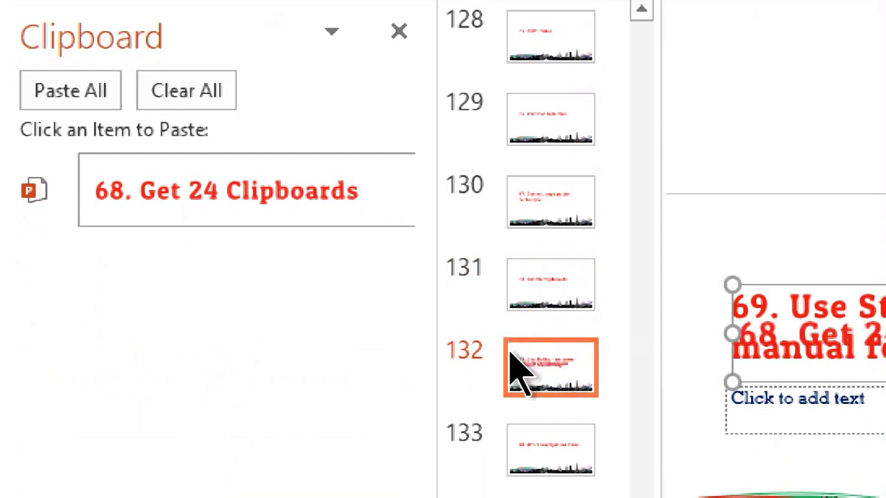
left_click(516, 456)
key("ctrl+c")
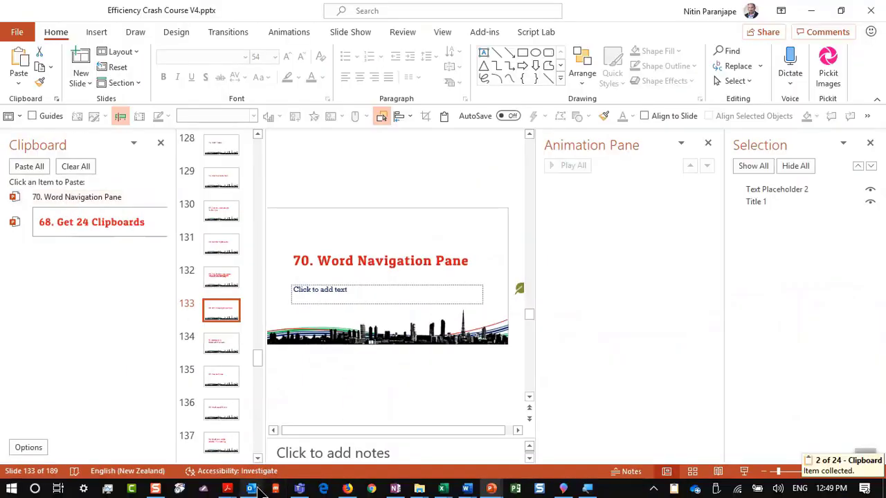
Copy the red 'Video provides a powerful way' paragraph in Section - multicolumn, then return to PowerPoint
mouse_move(466, 489)
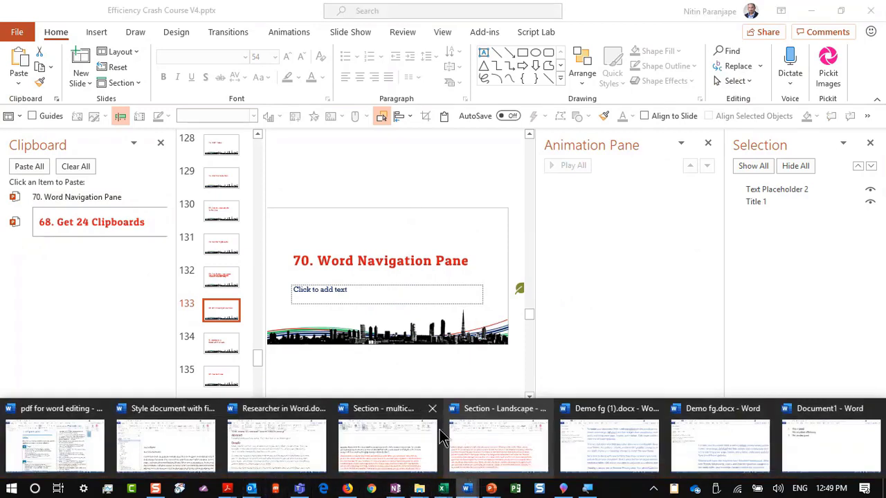
left_click(391, 443)
triple_click(349, 362)
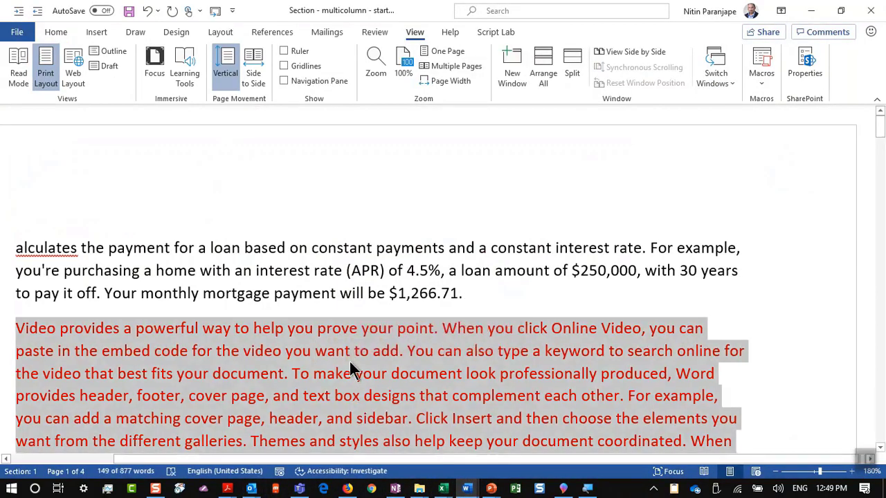
key("ctrl+c")
key("alt+Tab")
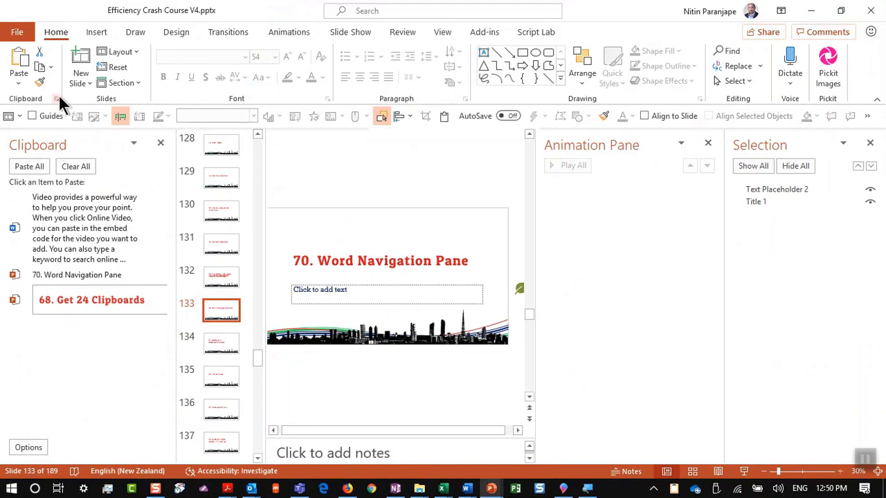
Close the Clipboard pane, view slides 131 and 132, then return to Word
left_click(56, 98)
left_click(75, 315)
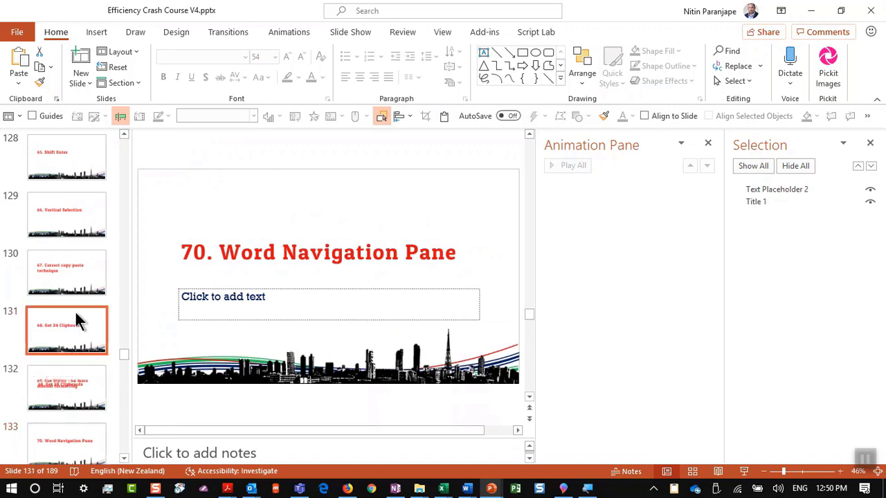
left_click(84, 384)
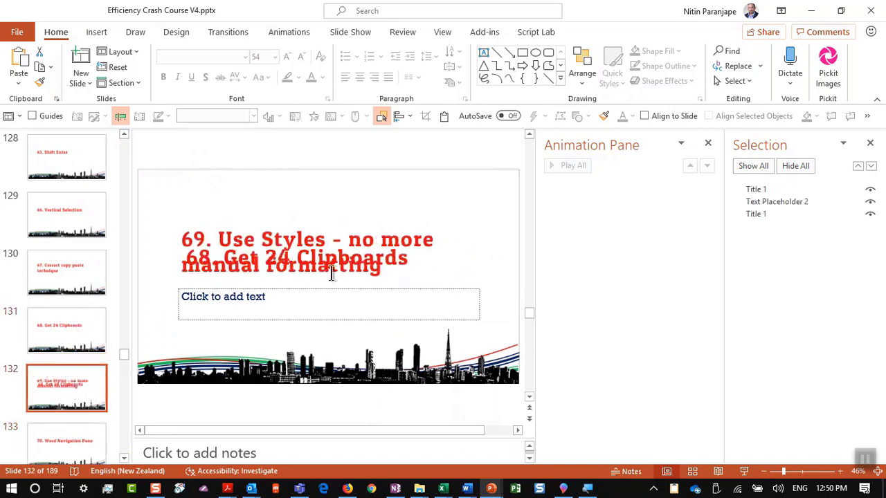
key("alt+Tab")
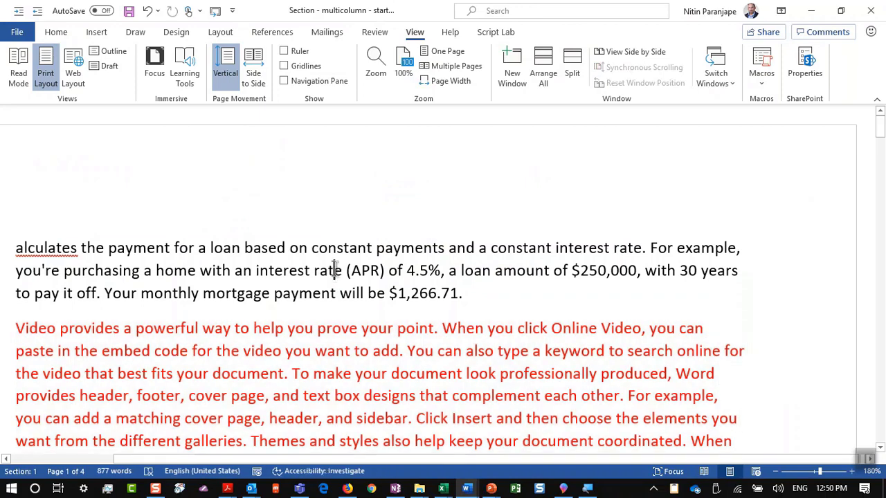
Switch to Style document with find 2019.docx and close its headings outline
key("alt+w")
key("w")
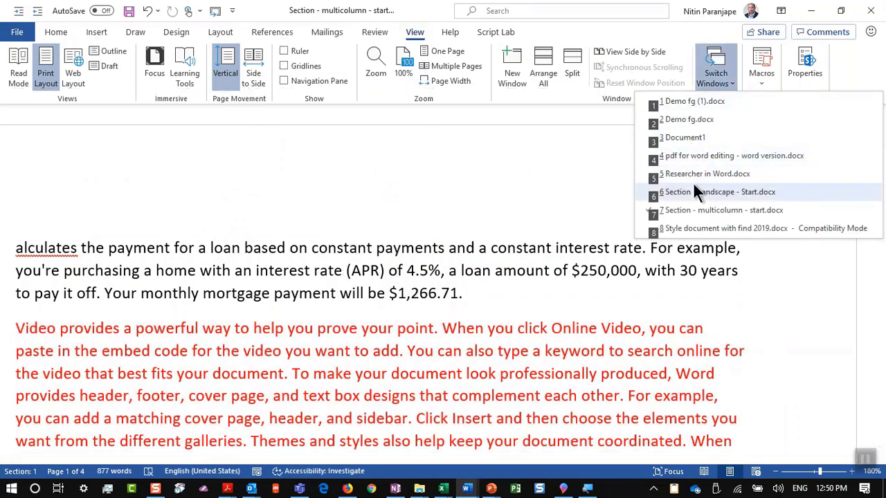
left_click(692, 228)
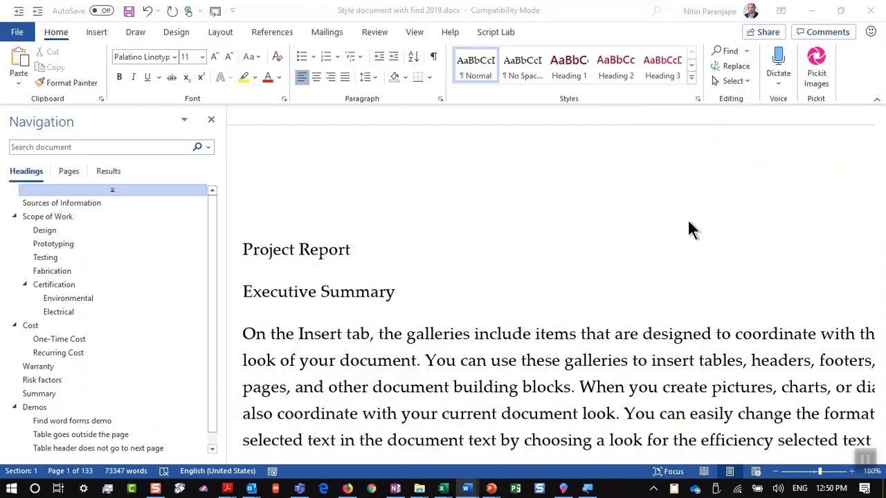
scroll(385, 275, "up", 4, "ctrl")
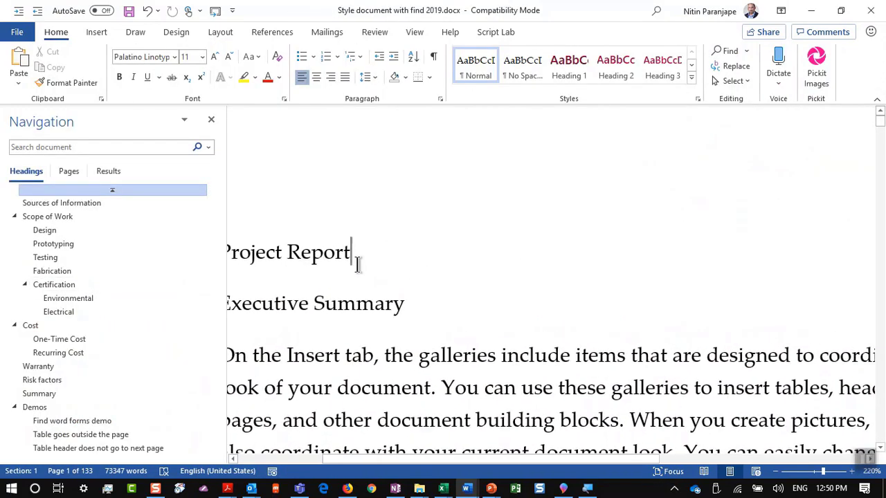
left_click(211, 120)
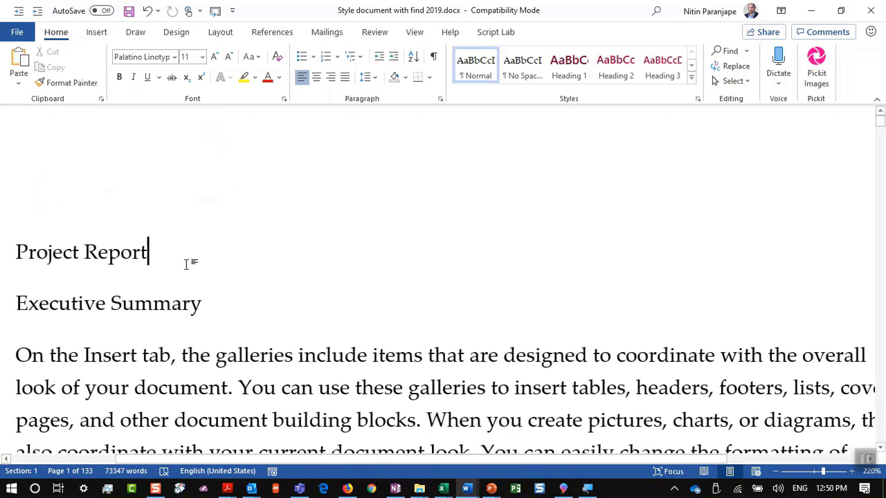
Apply the Title style to the Project Report line
left_click(6, 271)
key("ctrl+shift+period")
key("ctrl+shift+period")
key("ctrl+shift+period")
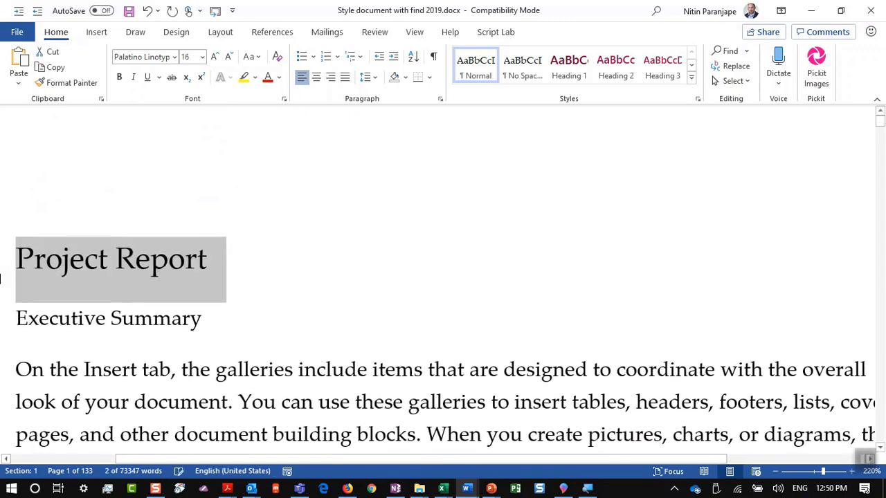
key("ctrl+shift+comma")
key("ctrl+shift+comma")
key("ctrl+shift+comma")
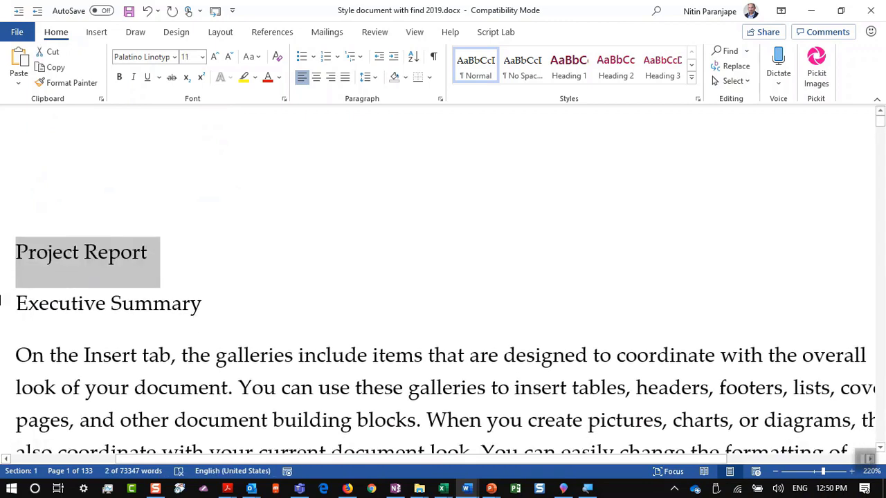
left_click(81, 250)
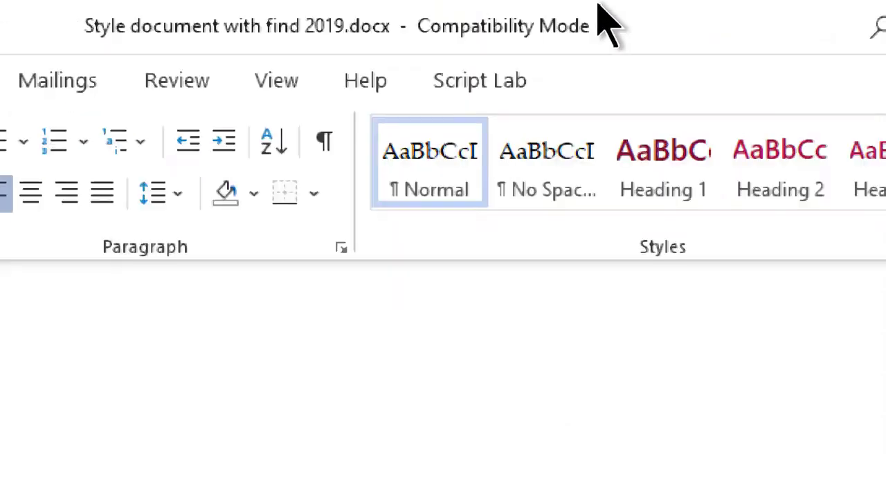
left_click(609, 176)
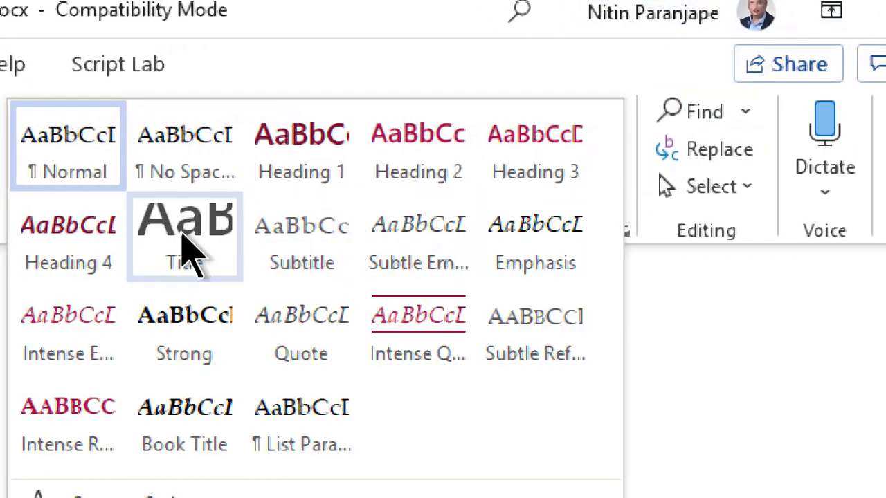
left_click(185, 253)
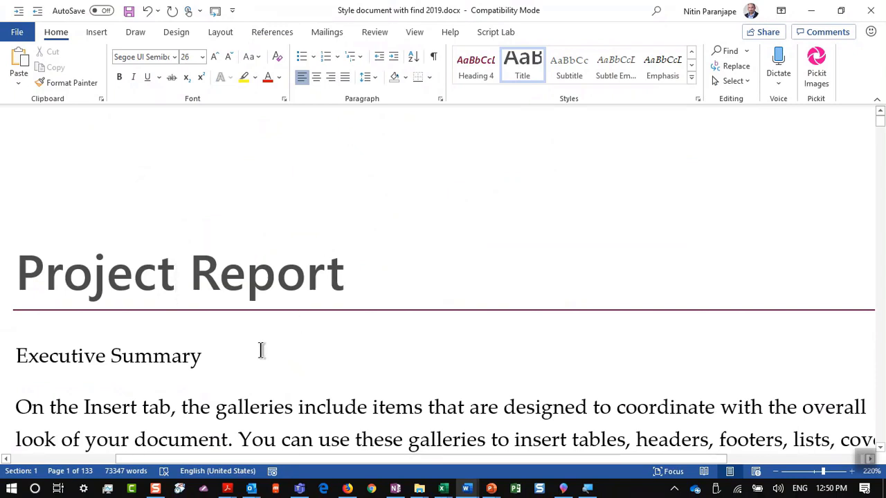
Apply Heading 1 to Executive Summary and Sources of information
left_click(211, 361)
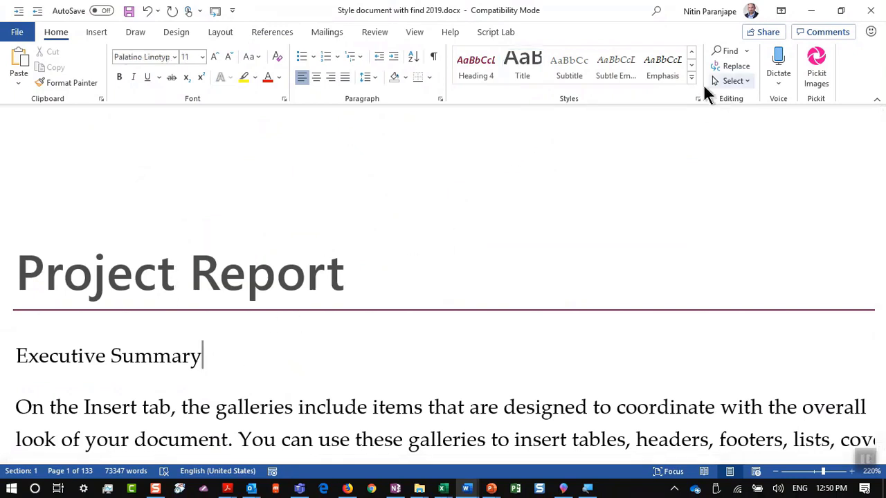
left_click(692, 77)
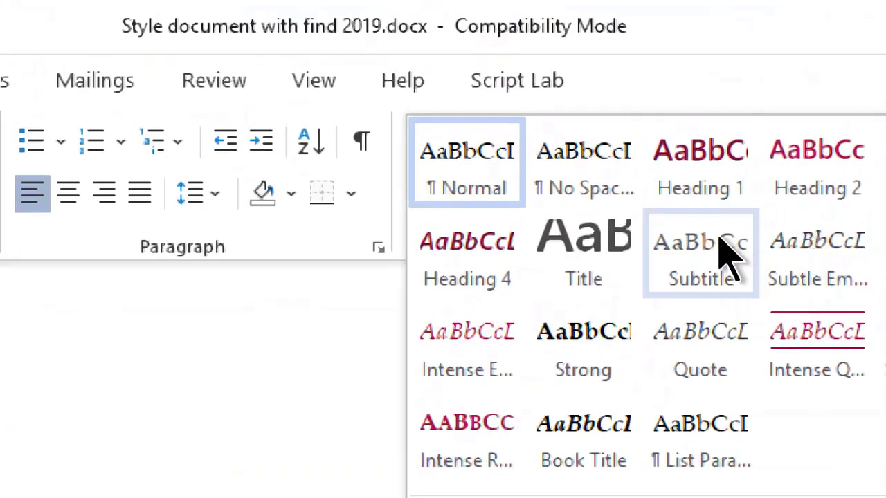
left_click(569, 73)
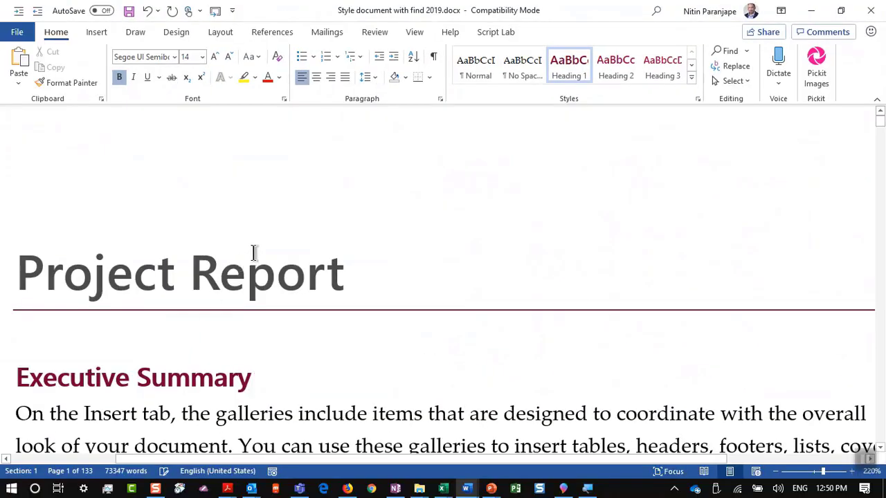
scroll(243, 270, "down", 5)
left_click(240, 276)
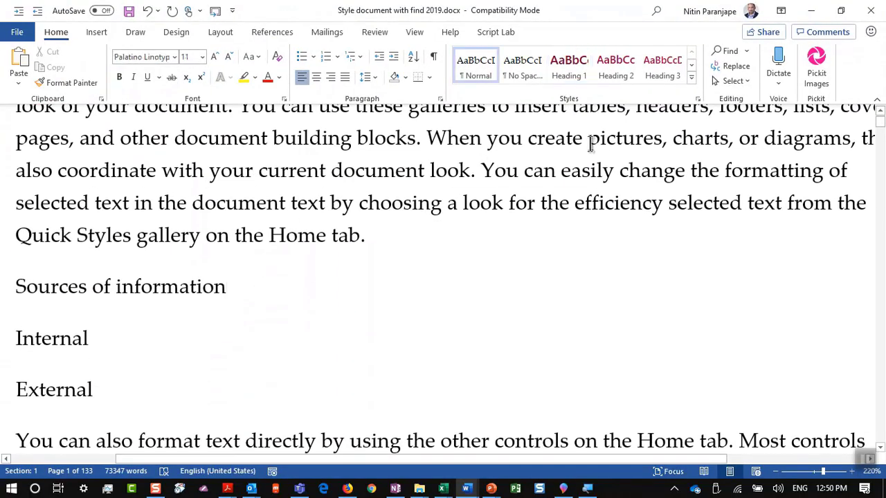
left_click(571, 69)
Apply Heading 2 to Internal and Heading 3 to External, then return to the document top
left_click(133, 360)
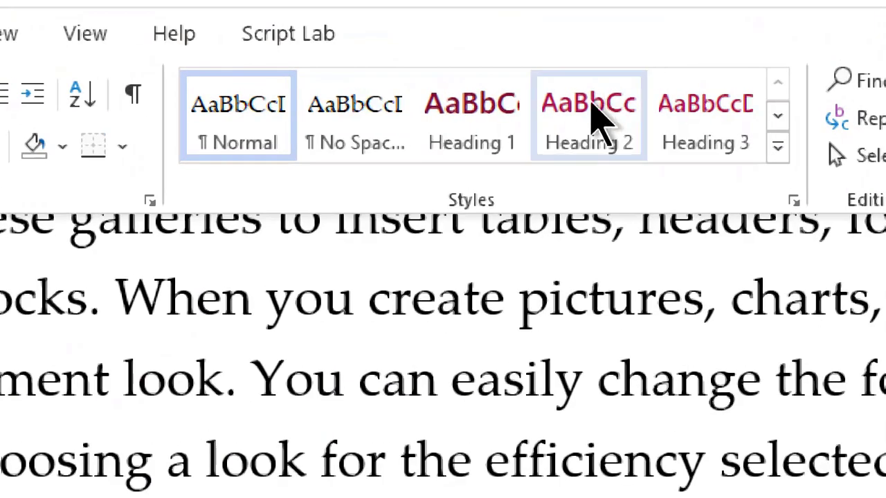
left_click(597, 119)
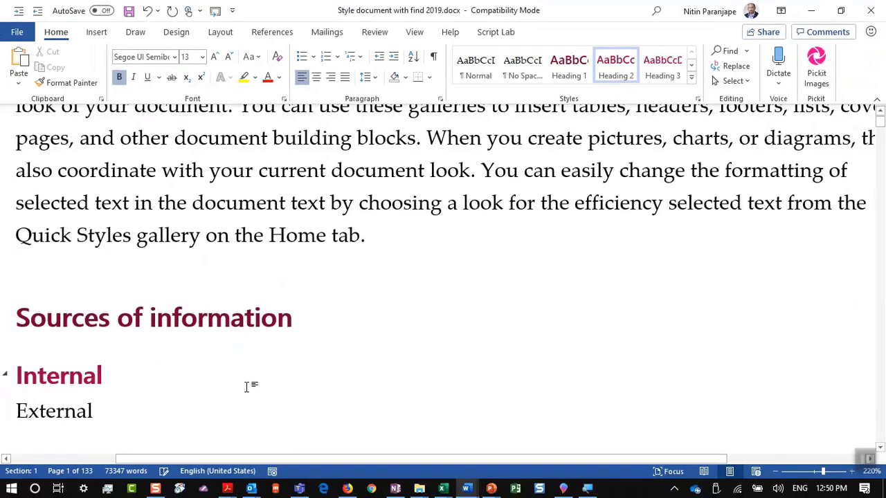
left_click(176, 411)
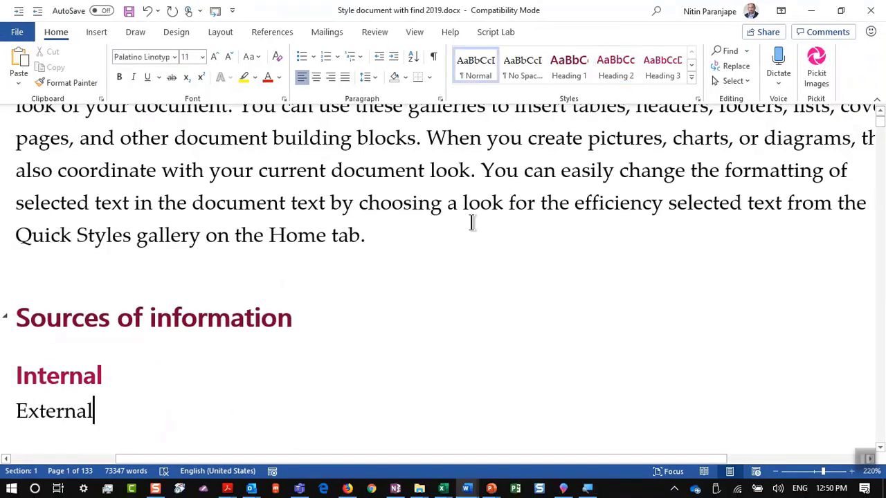
left_click(662, 67)
left_click(349, 236)
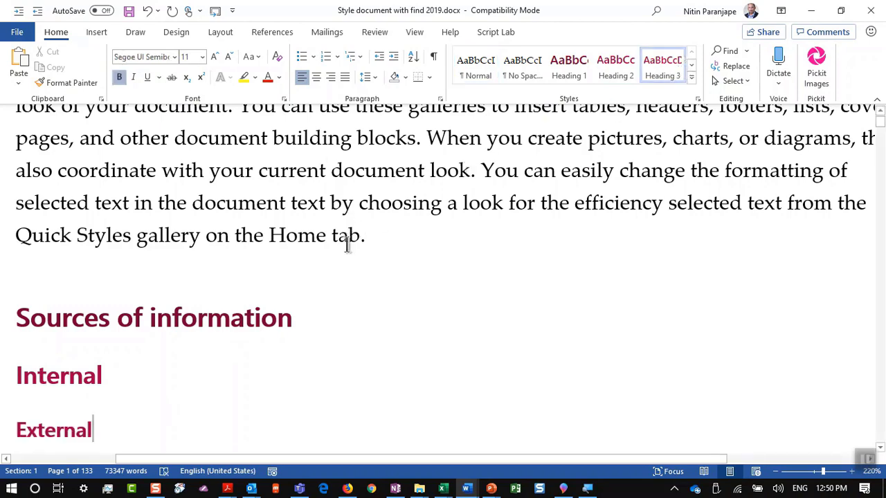
key("ctrl+Home")
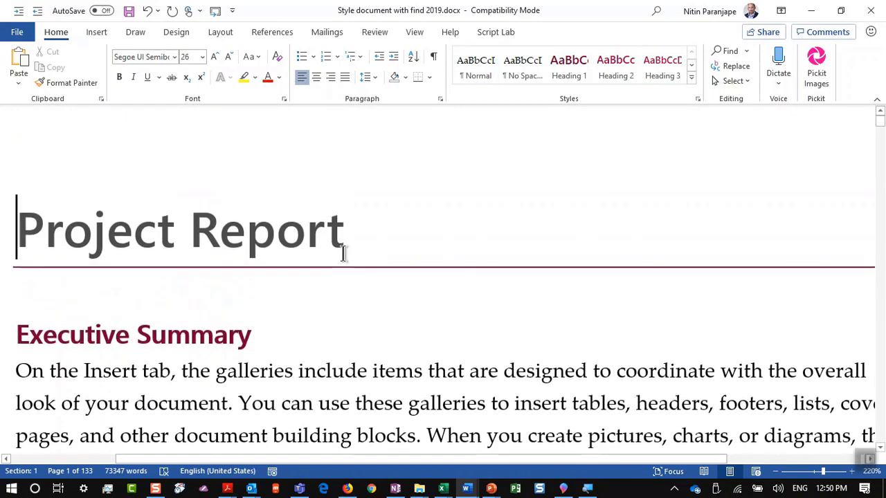
scroll(386, 217, "down", 5)
Turn on the Navigation Pane, collapse Cost, and jump to Cost and then Fabrication
scroll(394, 206, "down", 4, "ctrl")
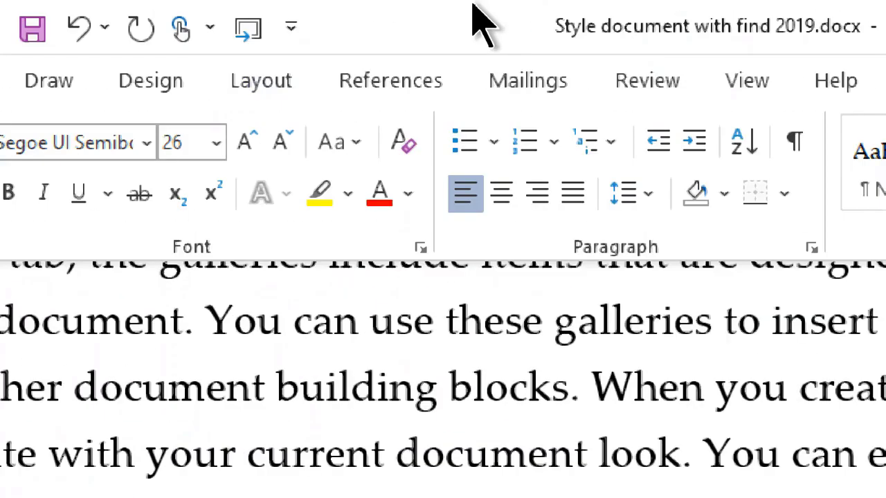
left_click(752, 80)
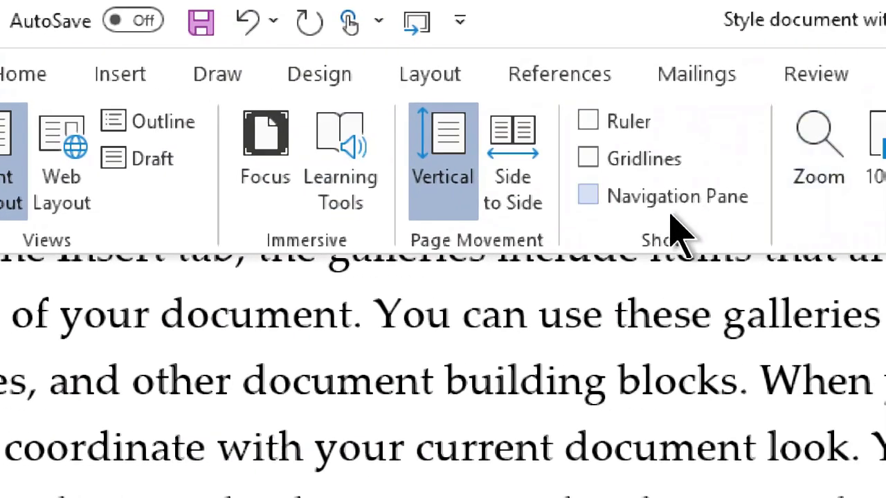
left_click(645, 206)
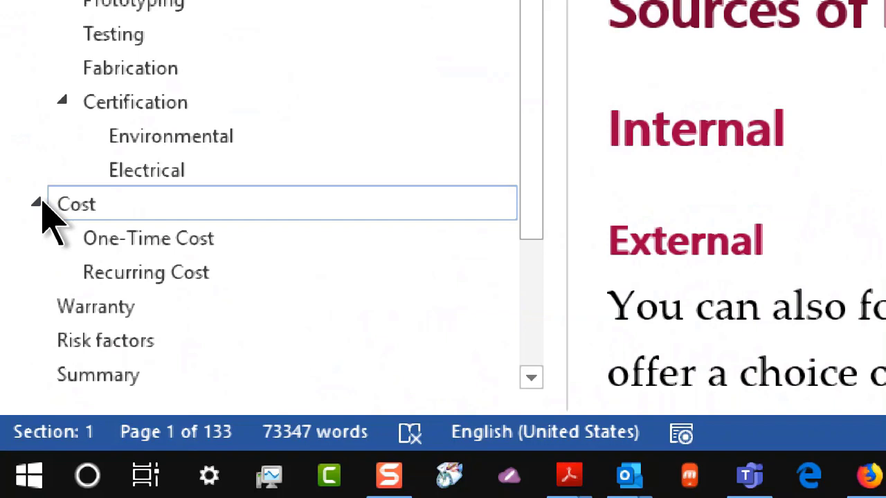
left_click(38, 202)
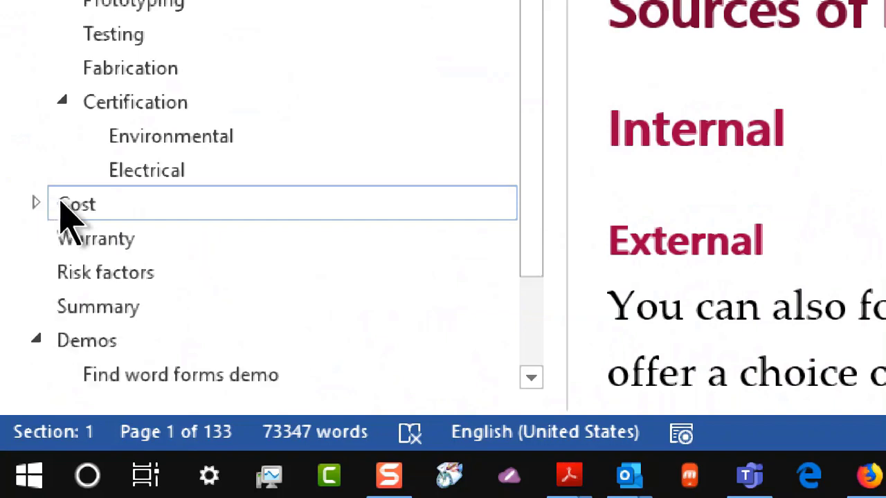
left_click(69, 205)
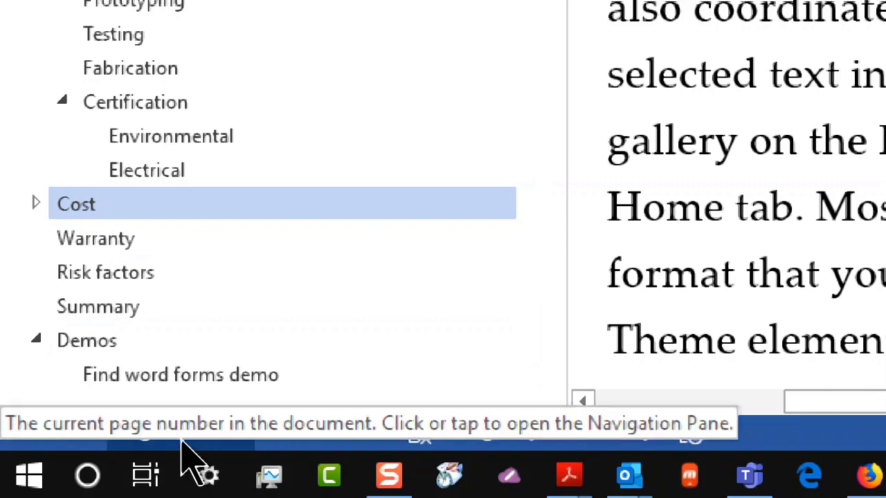
left_click(139, 86)
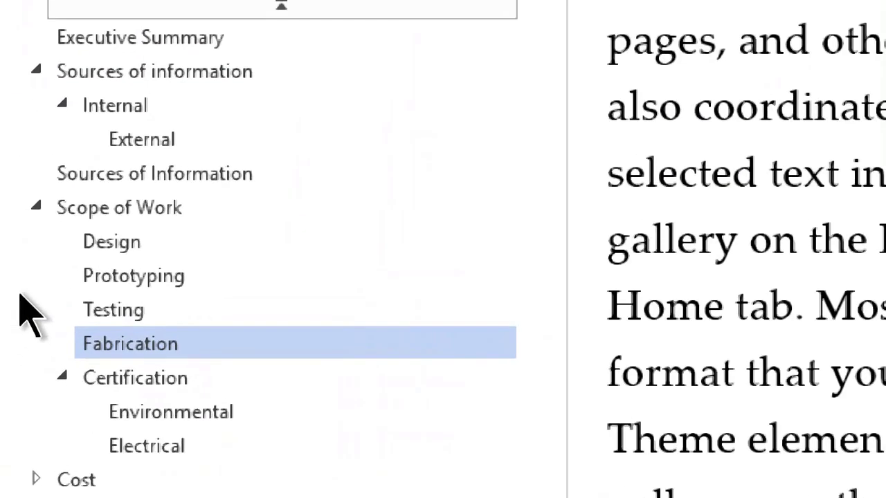
Show only Heading 1 levels in the pane and drag Demos between Cost and Warranty
right_click(149, 74)
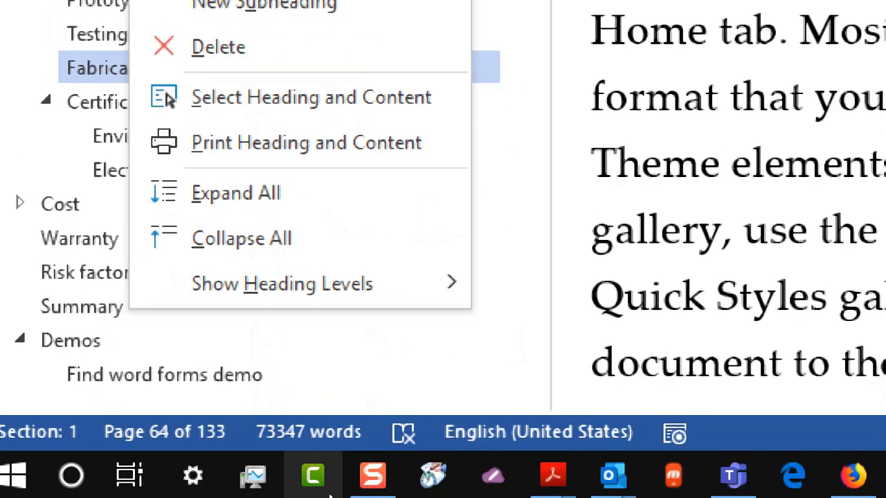
mouse_move(338, 292)
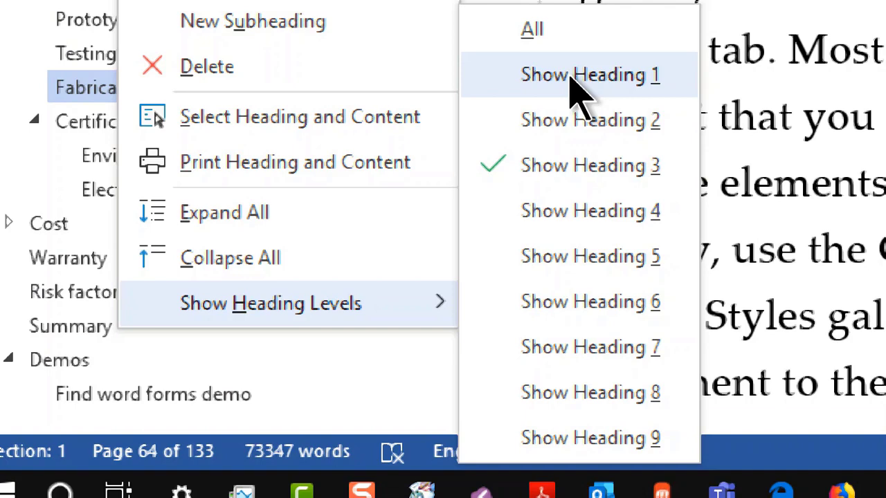
left_click(573, 77)
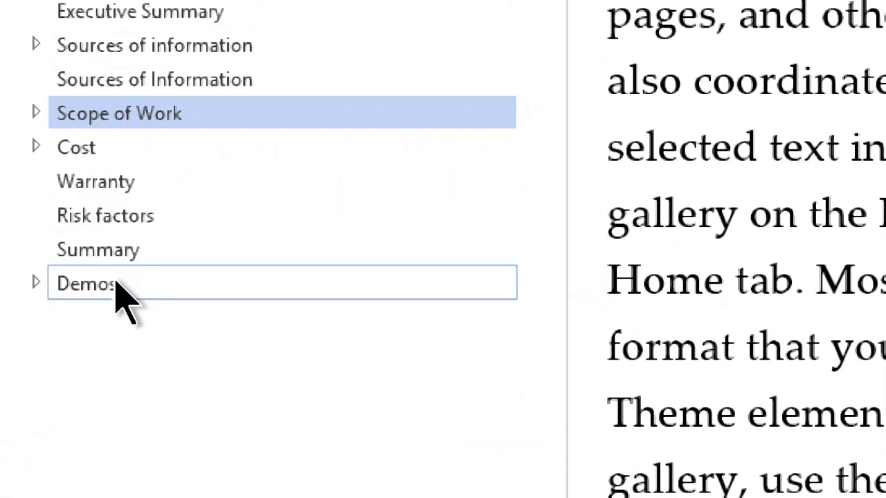
left_click_drag(119, 291, 129, 176)
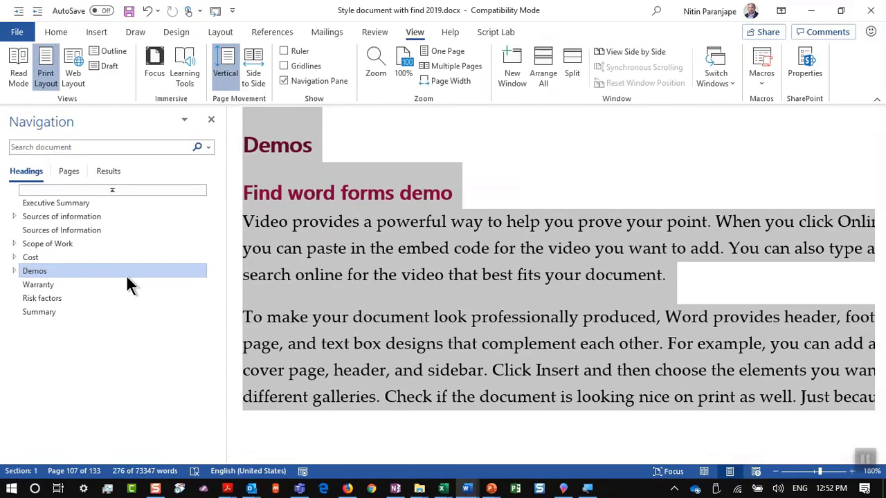
View slides 133 and 134 in the training deck, then return to Word
key("alt+Tab")
key("Tab")
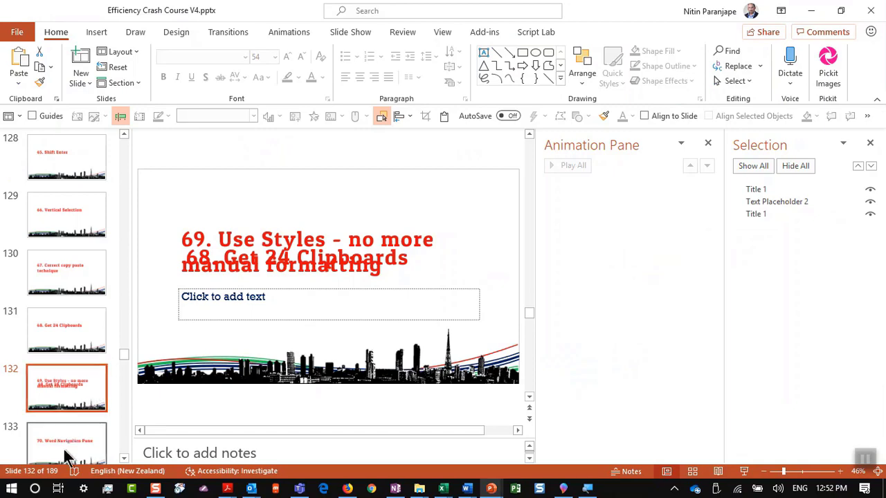
left_click(66, 446)
left_click(105, 406)
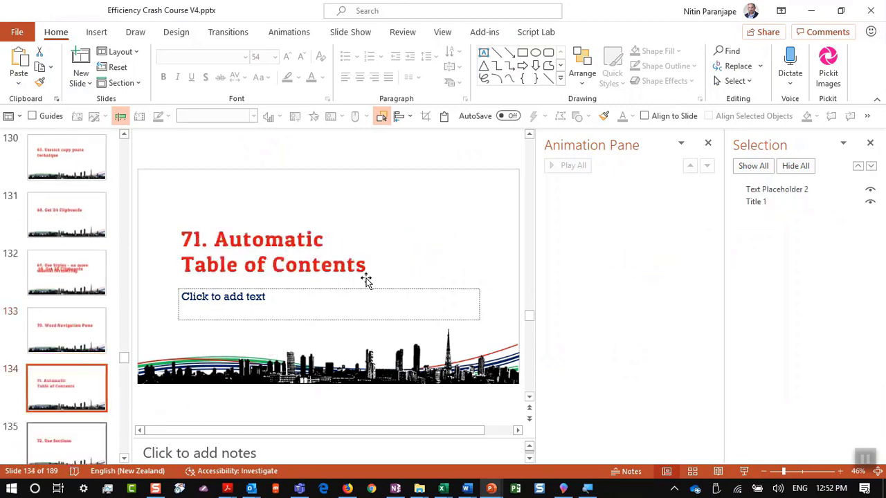
key("alt+Tab")
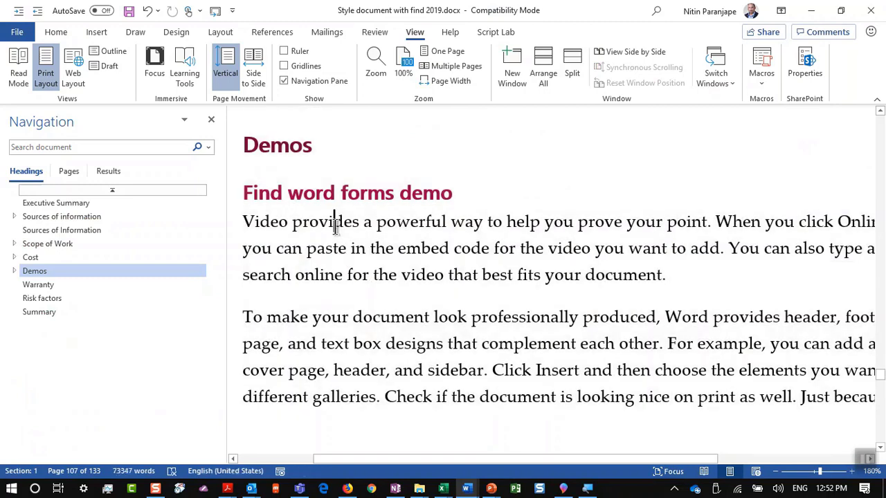
Insert an empty paragraph above Executive Summary at the top of the document
key("ctrl+Home")
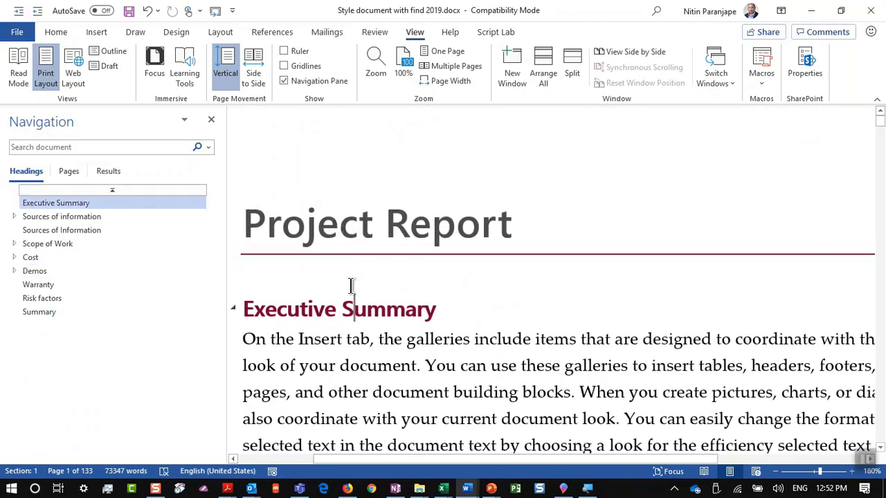
key("Home")
key("Return")
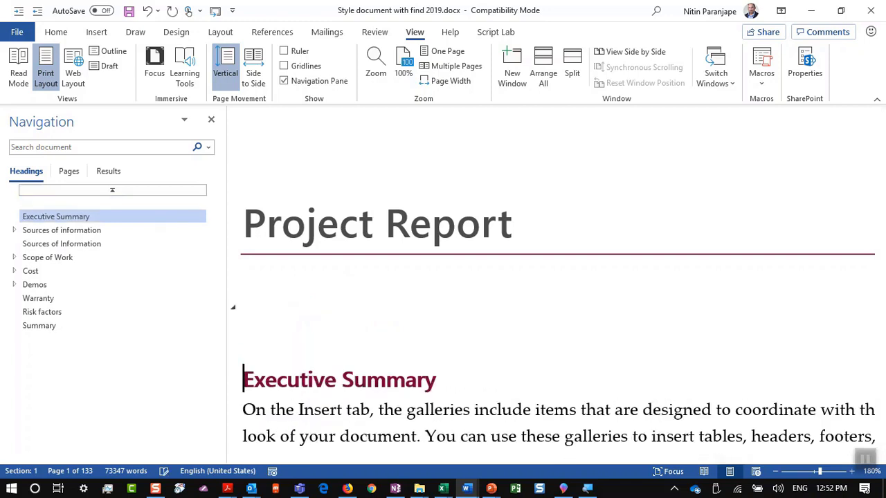
key("Up")
key("ctrl+shift+n")
Insert an Automatic Table 1 table of contents on the empty line below the title
right_click(317, 208)
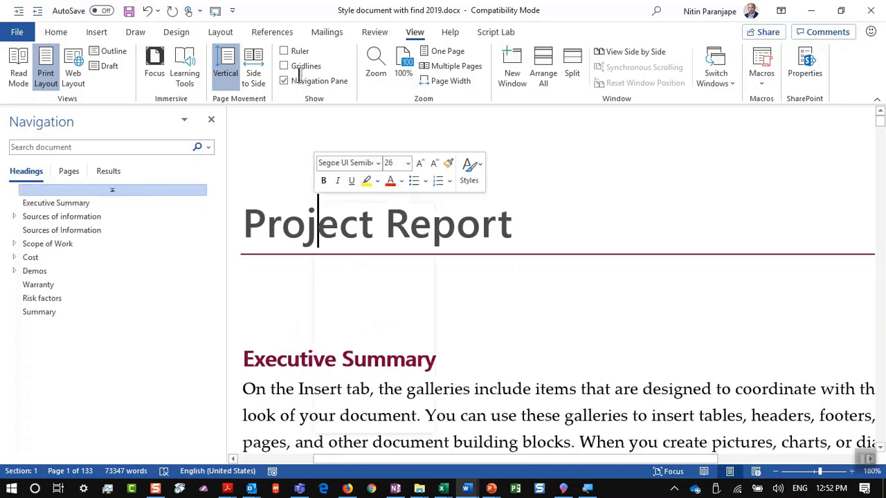
left_click(272, 32)
left_click(18, 80)
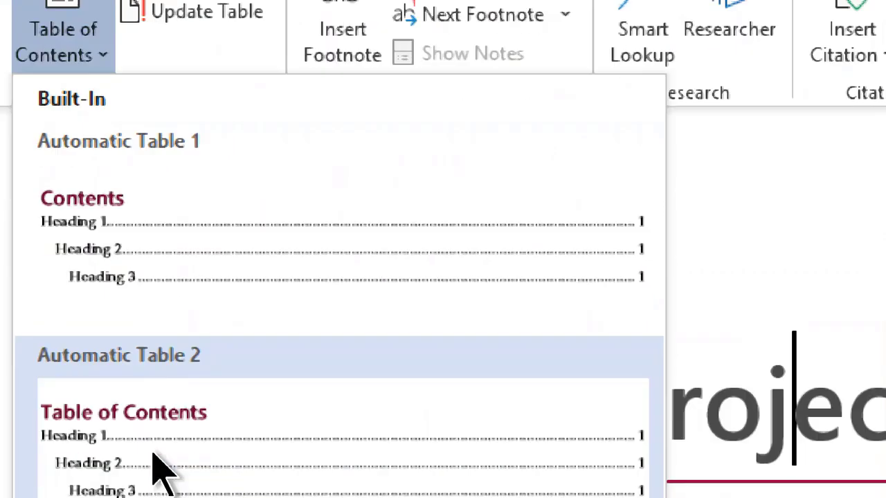
left_click(160, 470)
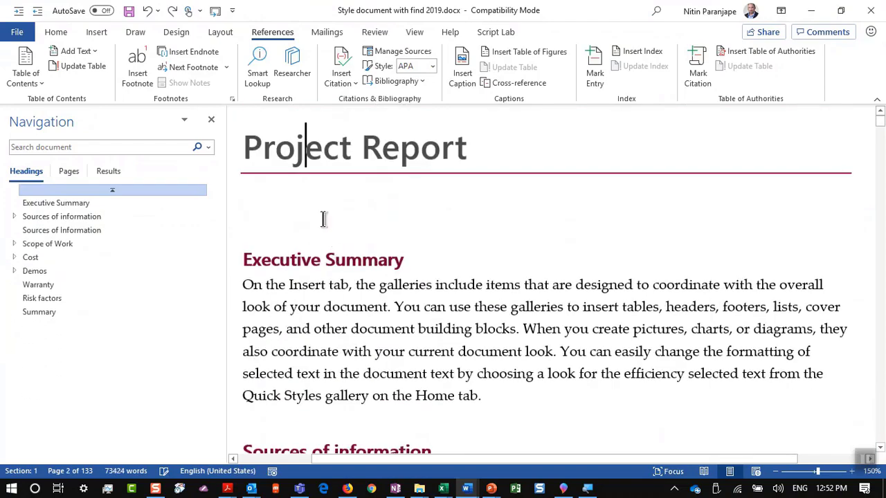
left_click(323, 219)
left_click(25, 81)
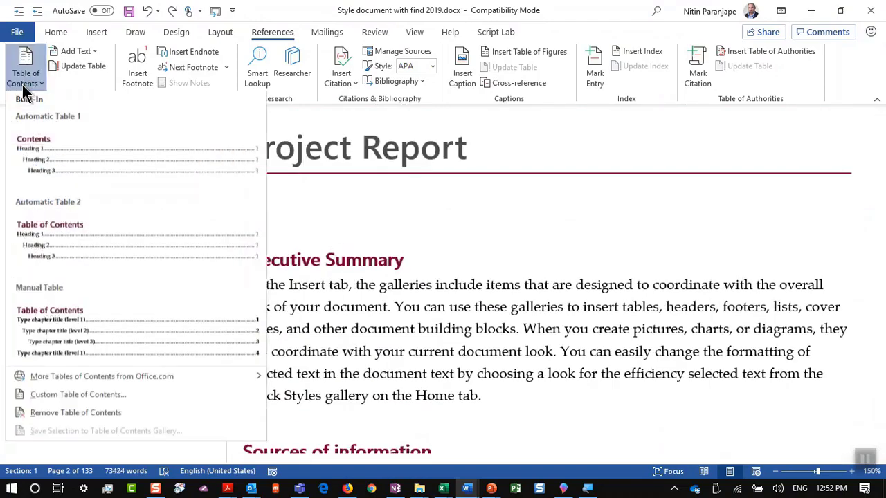
left_click(38, 156)
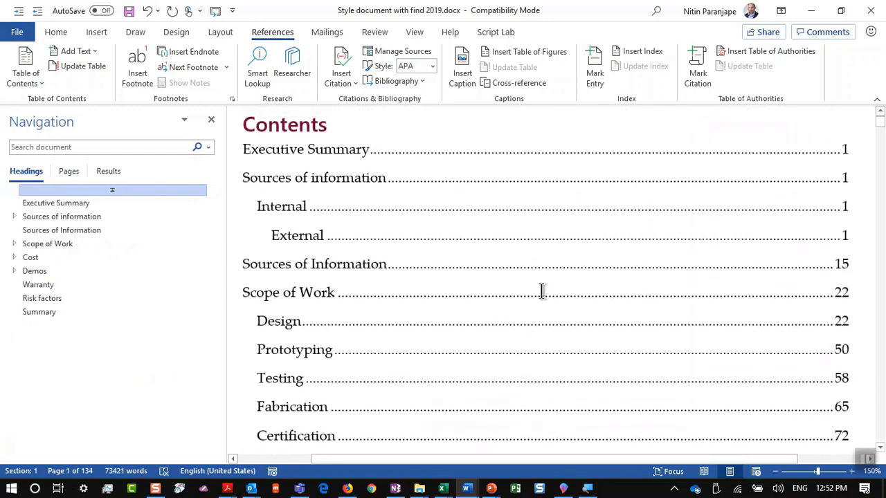
Update the table of contents field choosing Update entire table, then switch windows
left_click(514, 233)
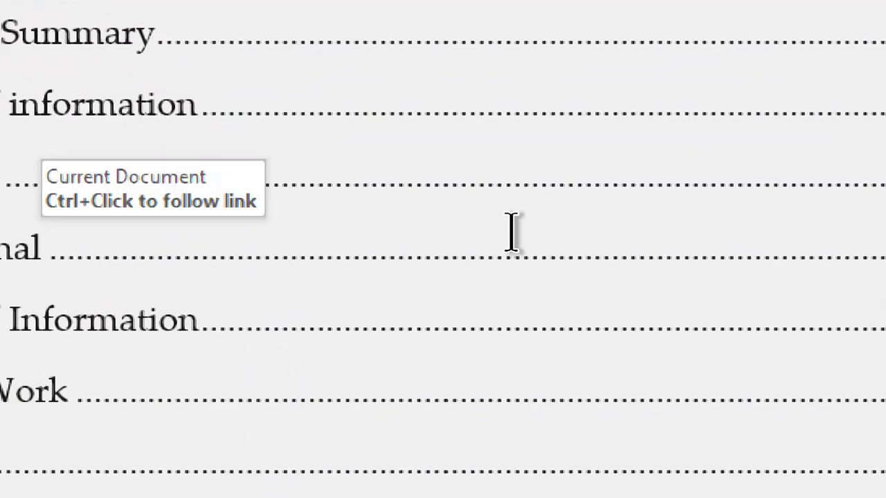
right_click(476, 254)
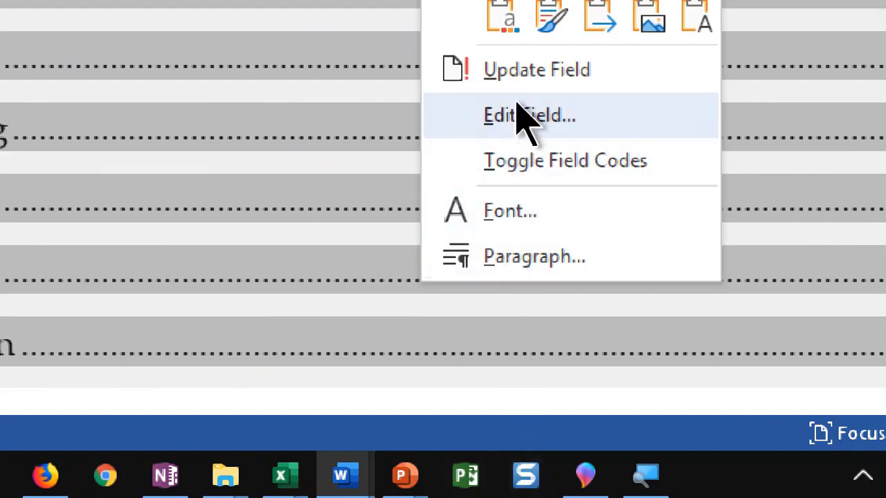
left_click(527, 89)
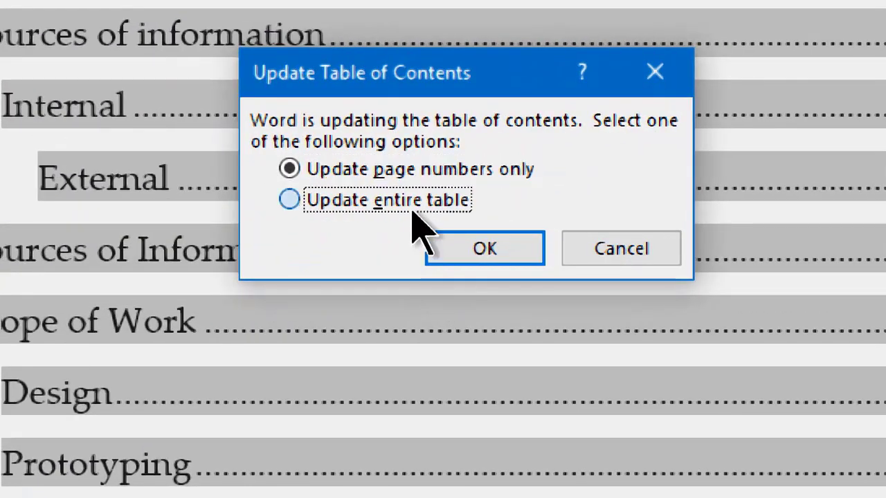
left_click(419, 245)
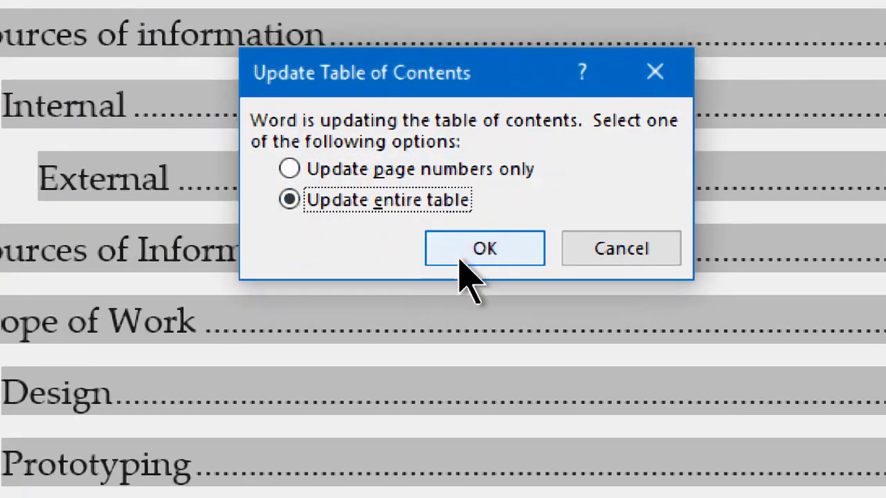
left_click(460, 262)
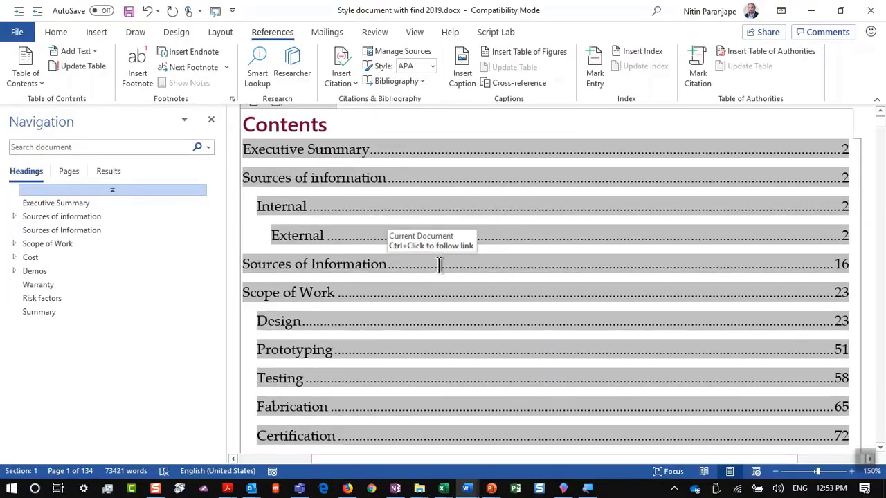
key("alt+Tab")
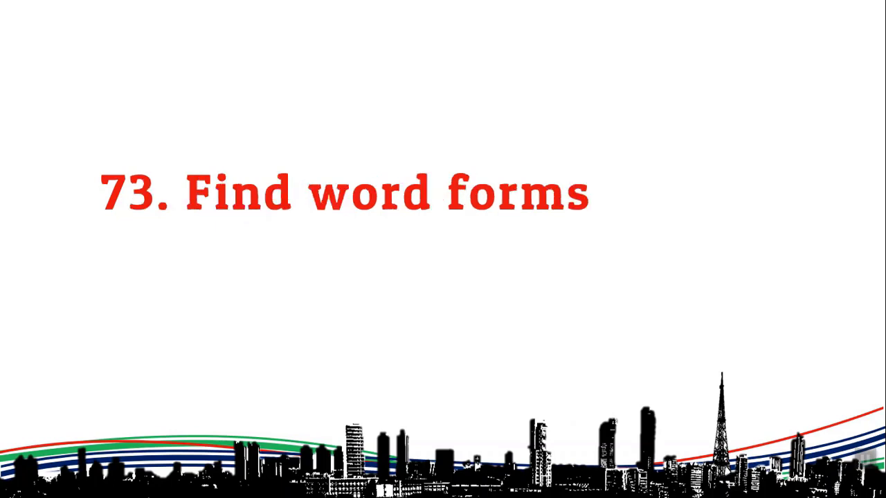
Exit the slideshow and switch to the 'Section - Landscape - Start' Word document
key("Escape")
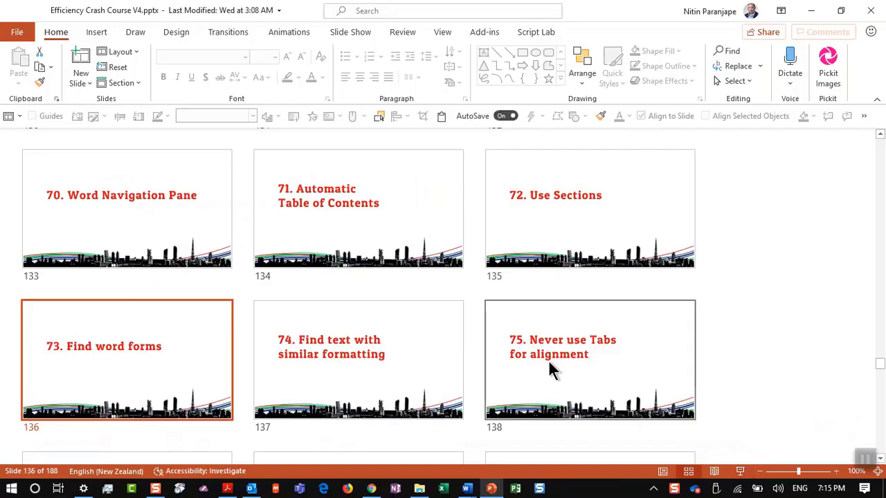
key("alt+Tab")
key("alt+Tab")
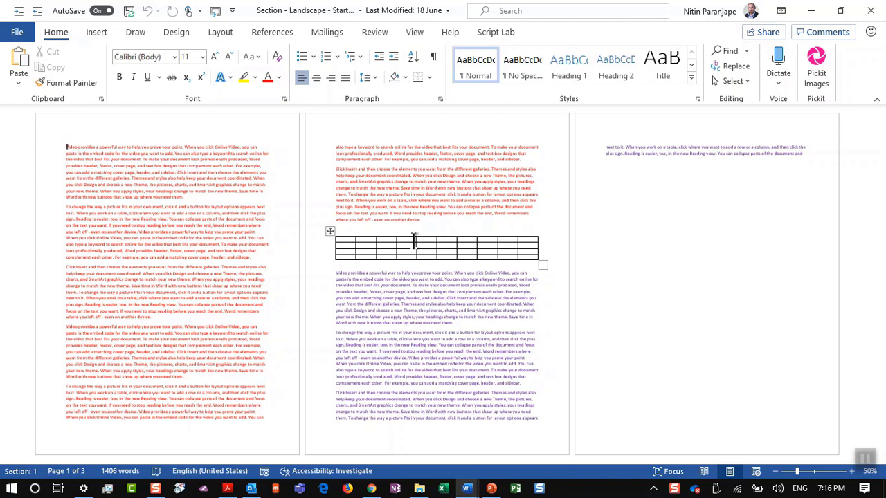
Try Landscape orientation for the document, then undo it to keep the pages portrait
left_click(413, 241)
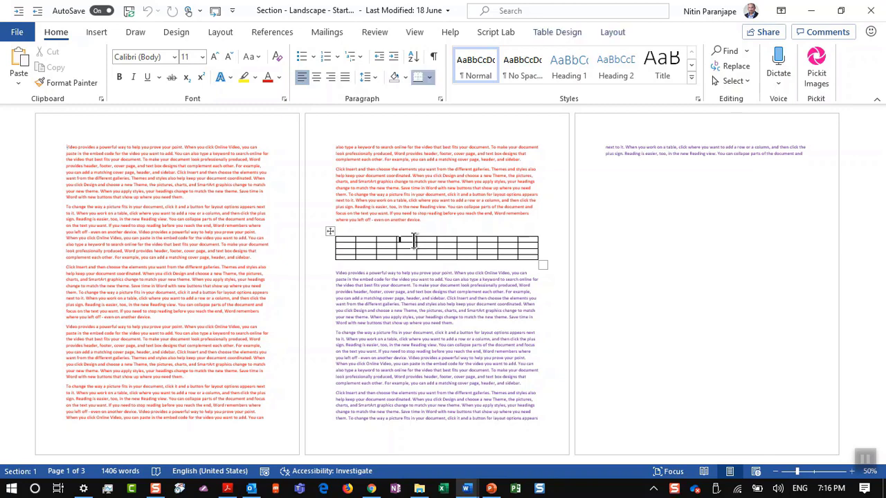
left_click(236, 31)
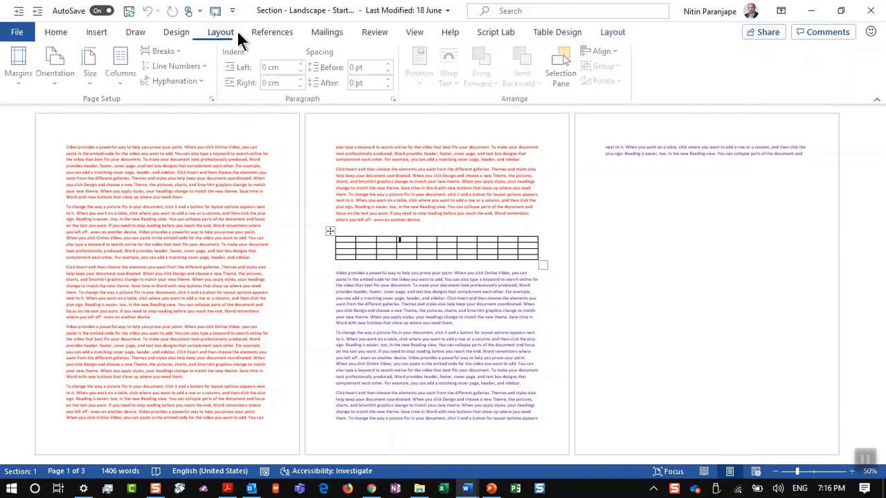
left_click(66, 69)
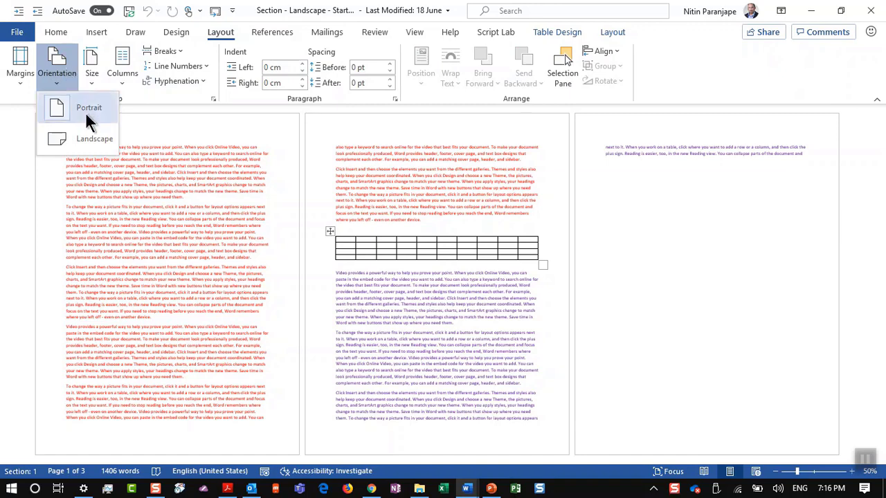
left_click(88, 142)
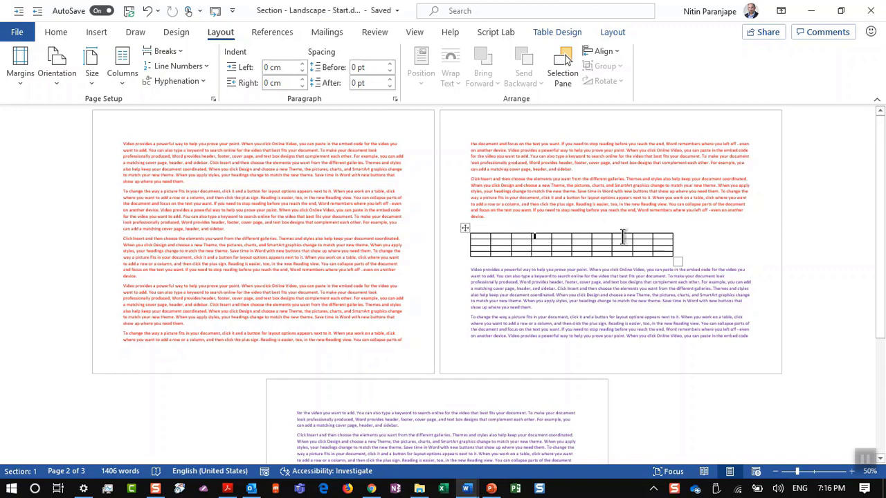
key("ctrl+z")
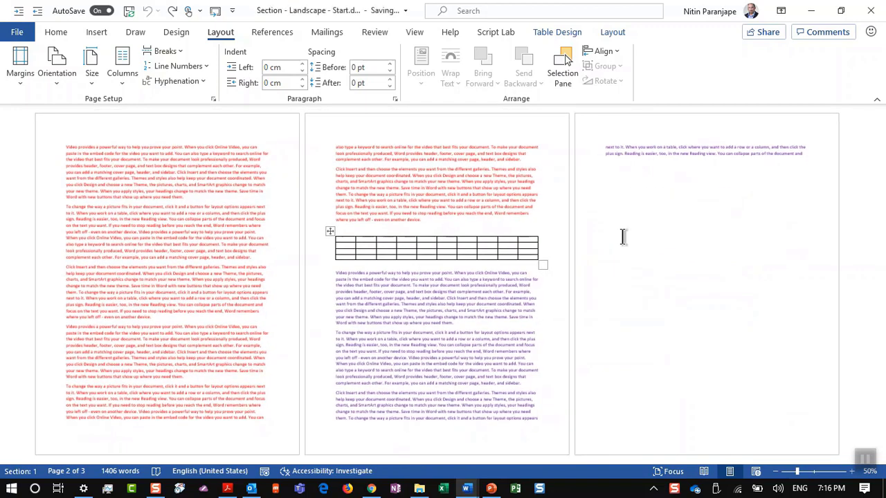
Insert page breaks before and after the table so it sits alone on page 3
left_click(424, 220)
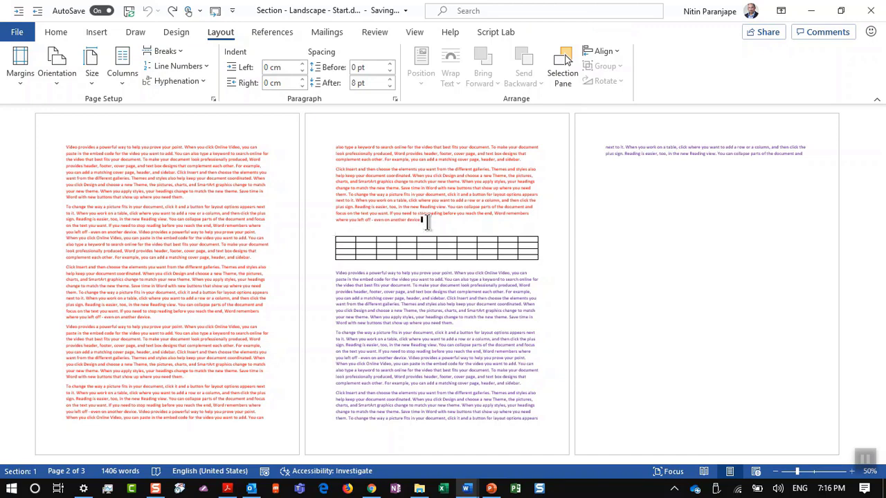
key("ctrl+Return")
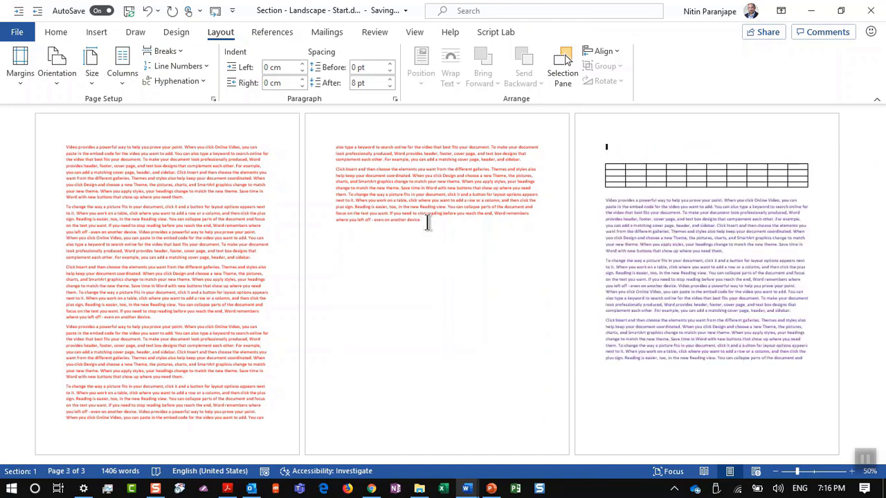
key("Delete")
left_click(427, 222)
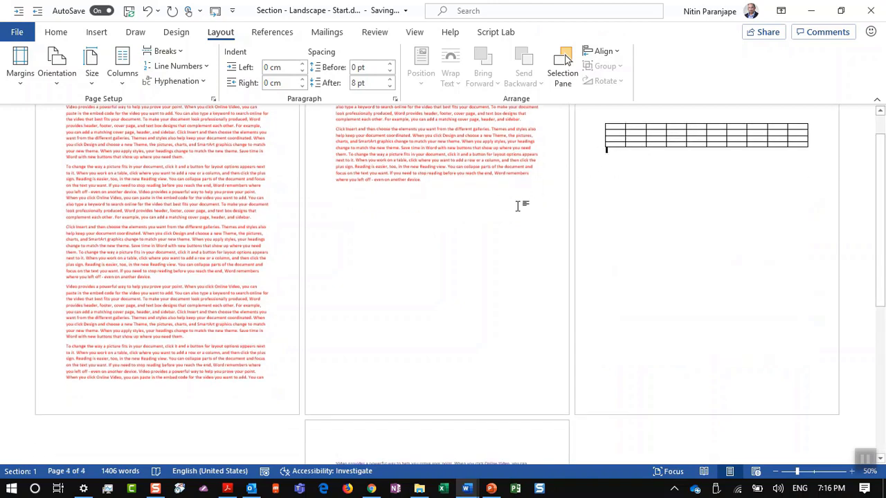
left_click(67, 78)
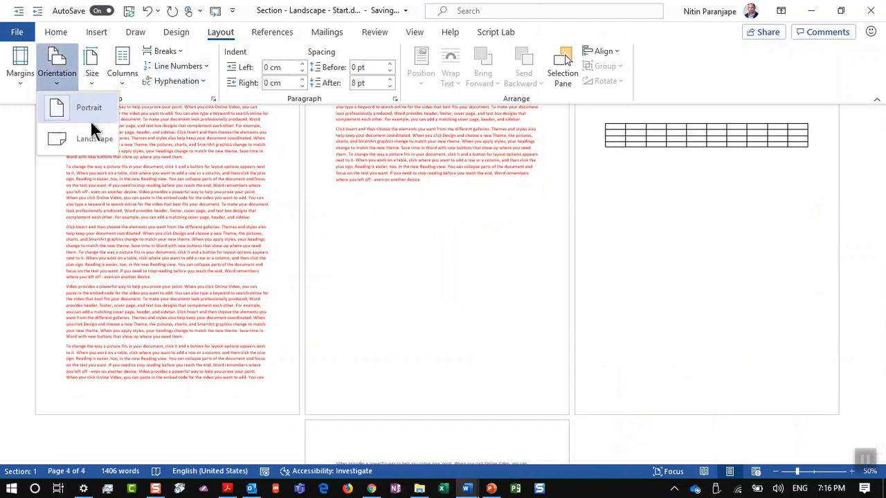
left_click(92, 143)
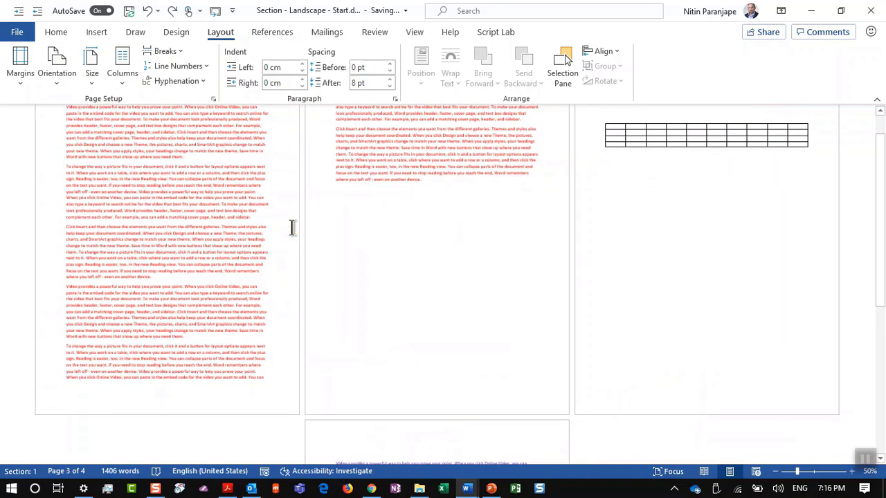
left_click(213, 99)
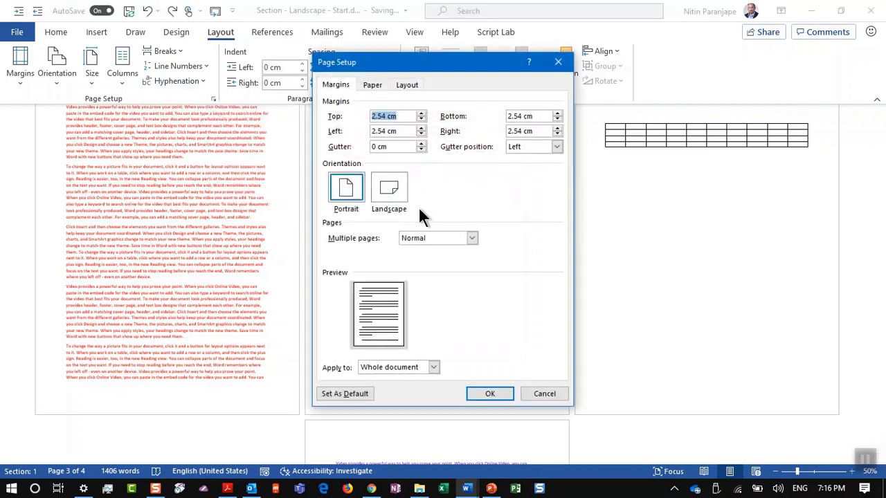
left_click(393, 194)
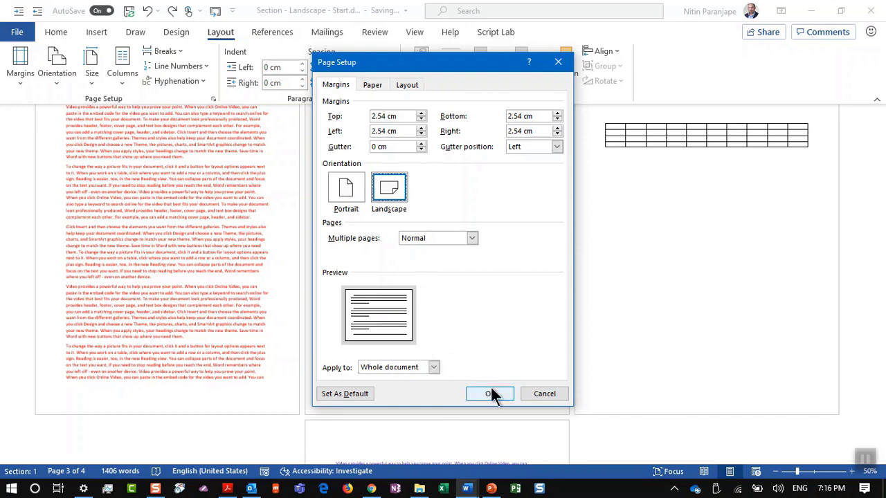
left_click(529, 392)
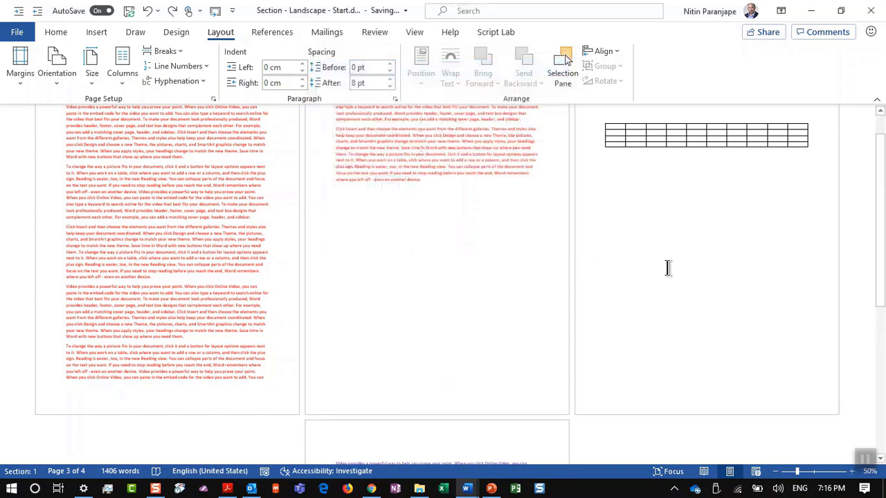
Undo the page breaks so the table returns to page 2; inspect Breaks and status bar options
key("ctrl+z")
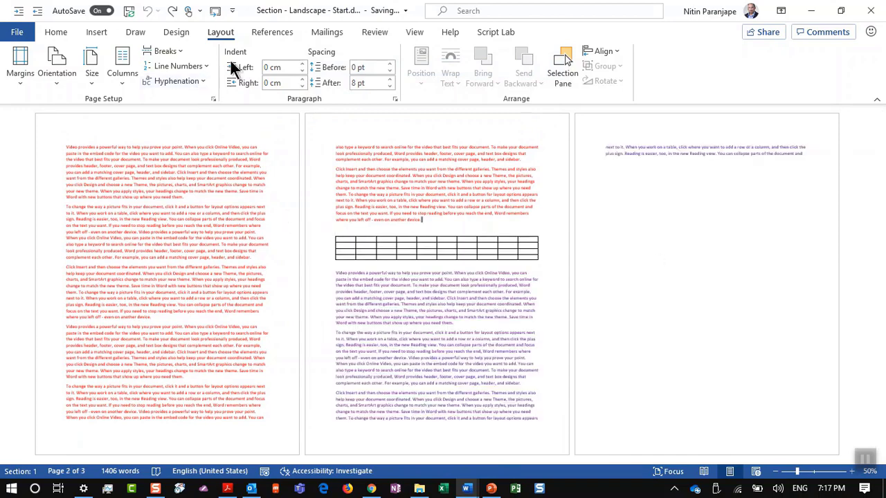
left_click(164, 51)
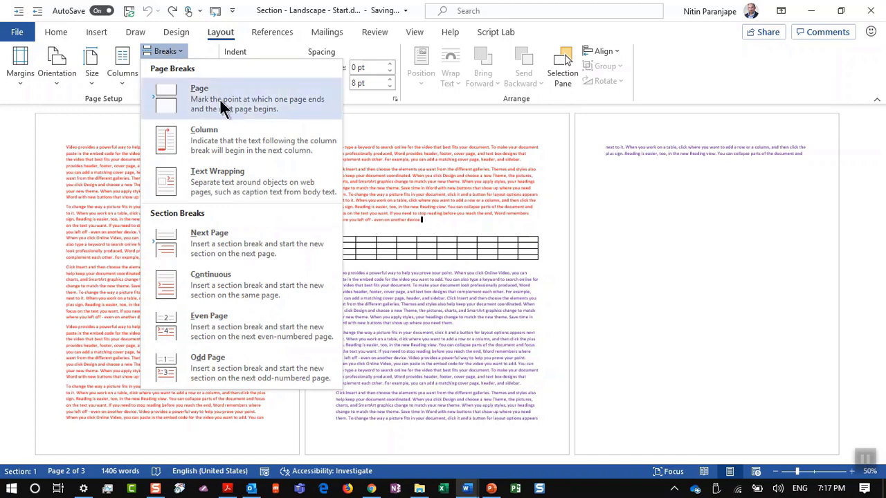
left_click(218, 233)
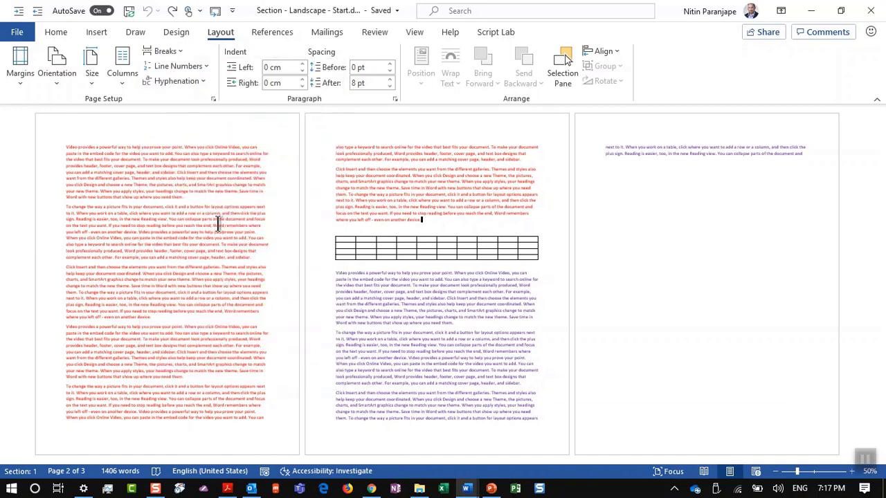
right_click(86, 477)
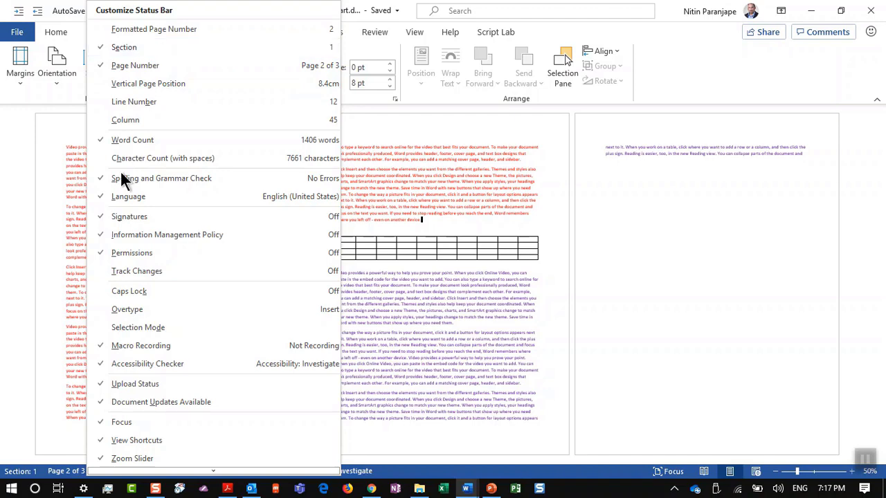
left_click(38, 324)
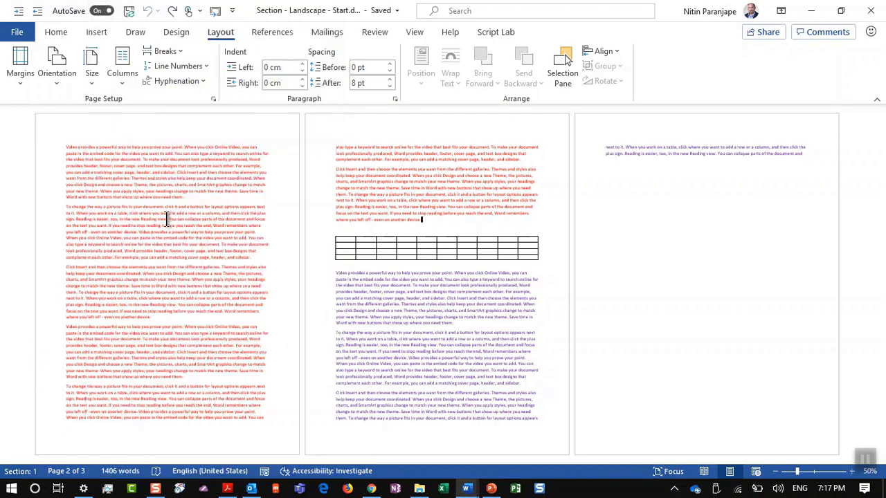
left_click(632, 188)
left_click(213, 99)
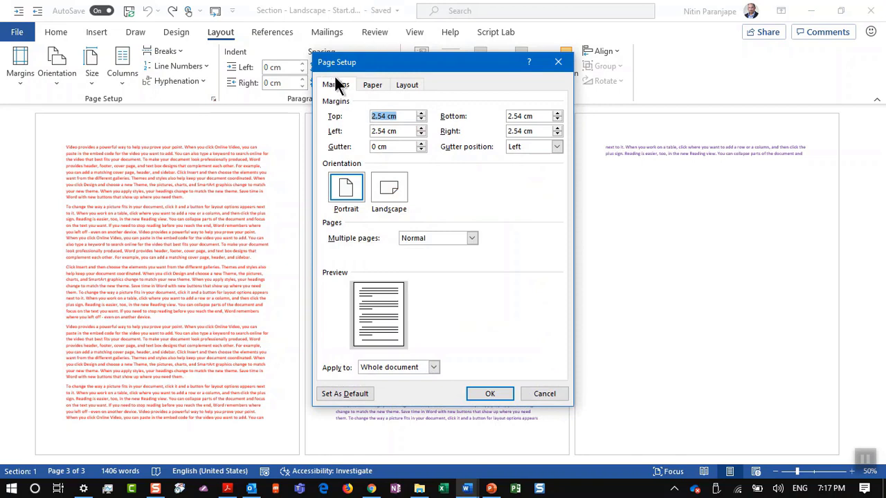
key("Return")
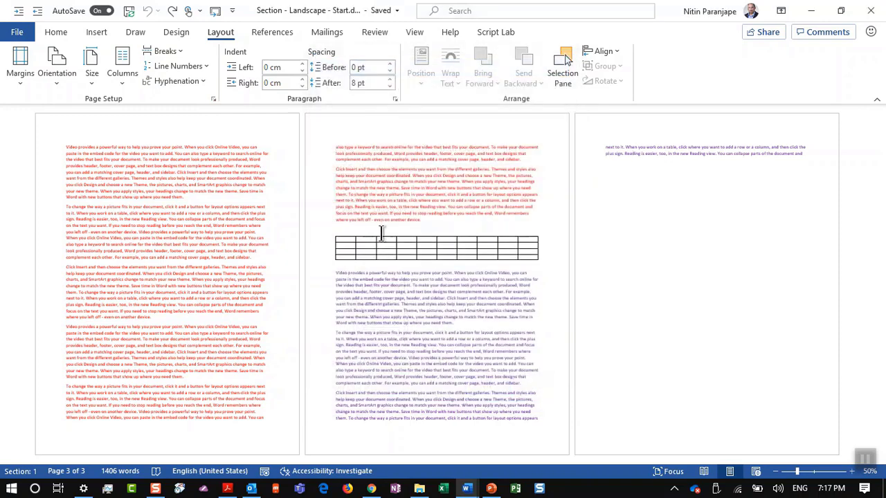
left_click(429, 223)
Insert Next Page section breaks before and after the table, isolating it on page 3
left_click(166, 52)
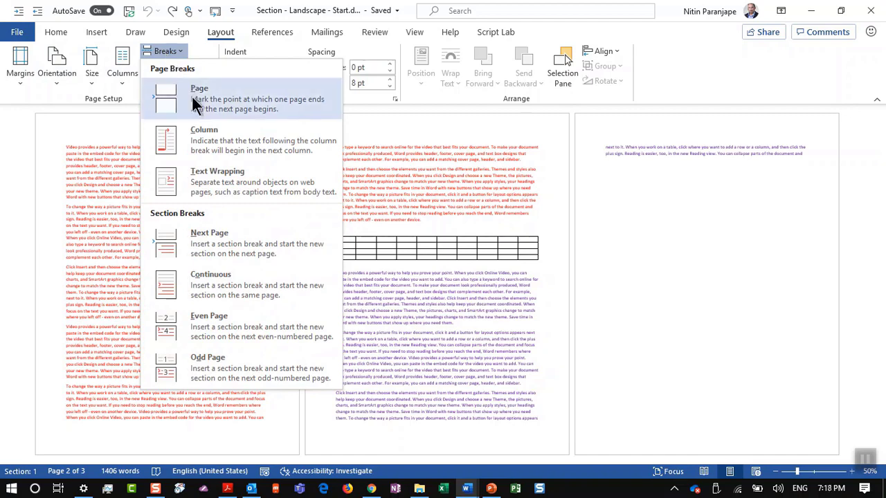
left_click(210, 239)
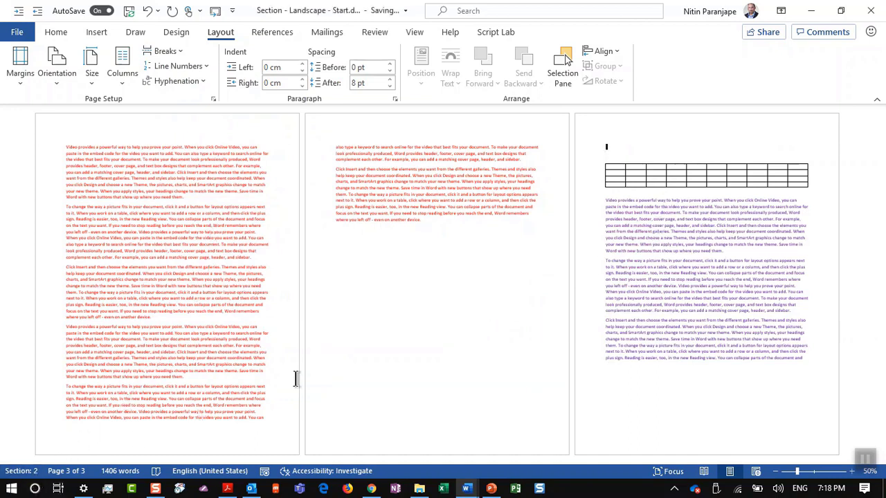
left_click(165, 53)
left_click(205, 249)
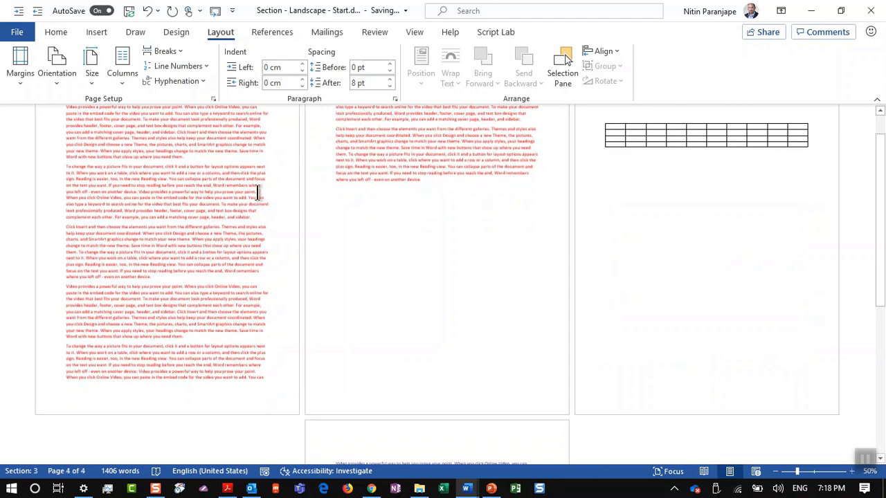
left_click(258, 193)
scroll(640, 184, "down", 3)
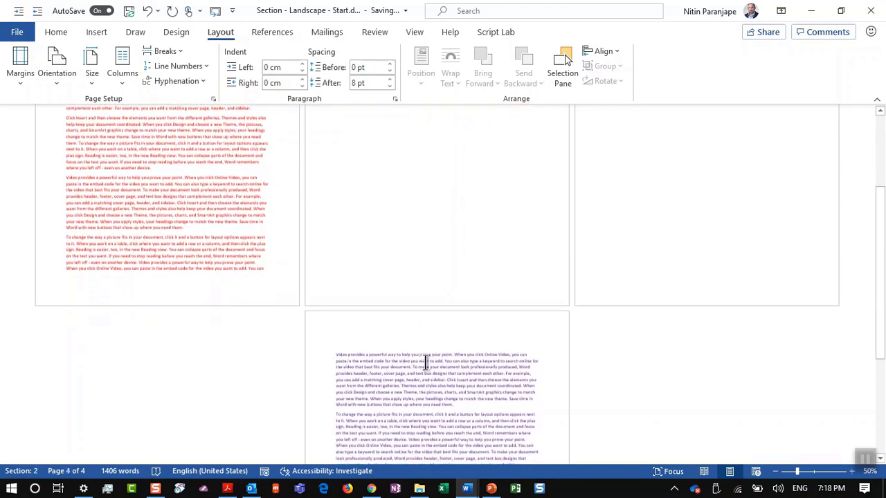
scroll(427, 362, "up", 5)
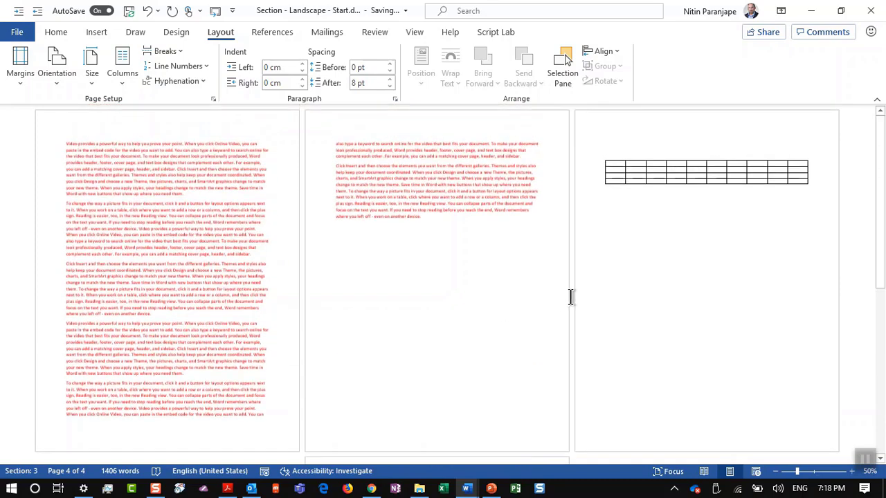
scroll(653, 240, "down", 2, "ctrl")
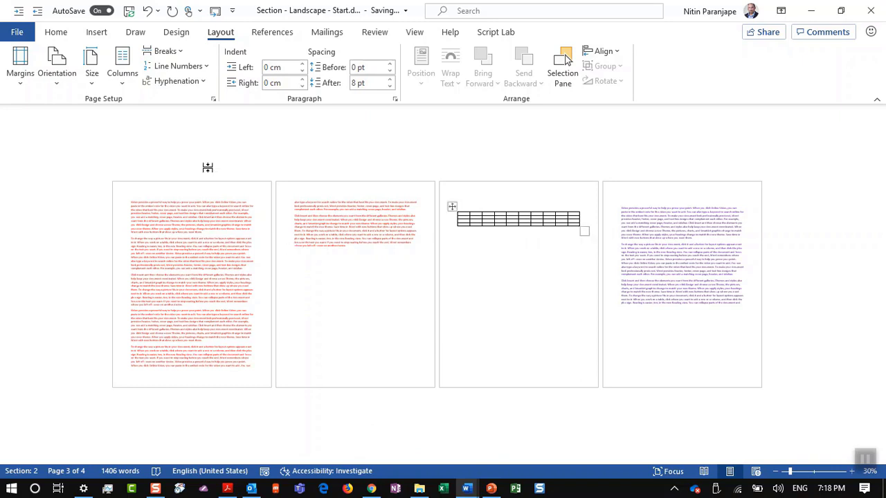
Make the table's section Landscape and drag the table's corner to enlarge it
left_click(68, 69)
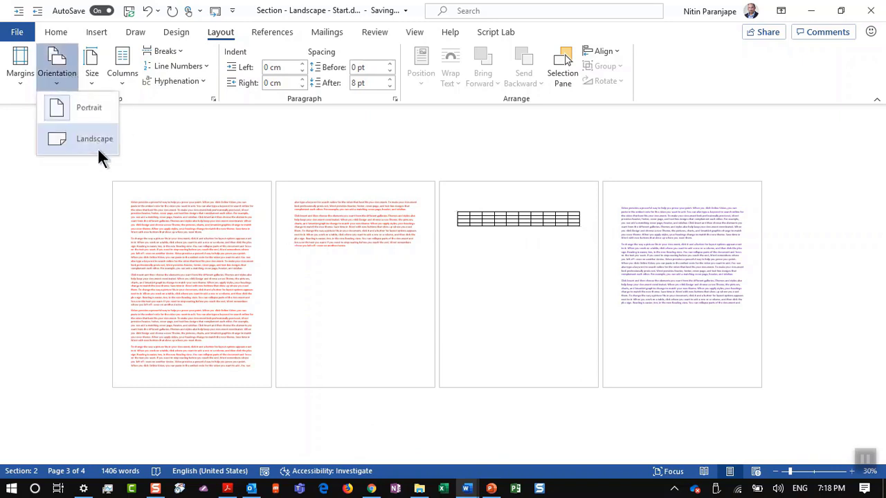
left_click(97, 148)
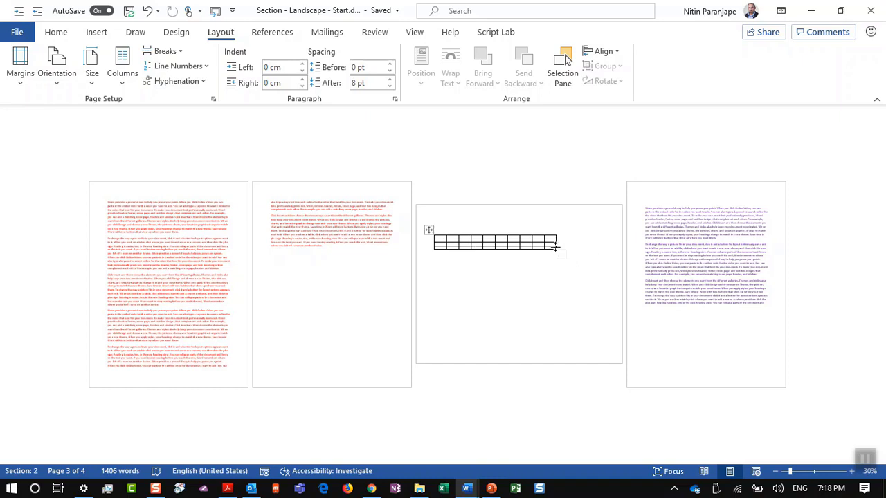
left_click_drag(565, 254, 575, 445)
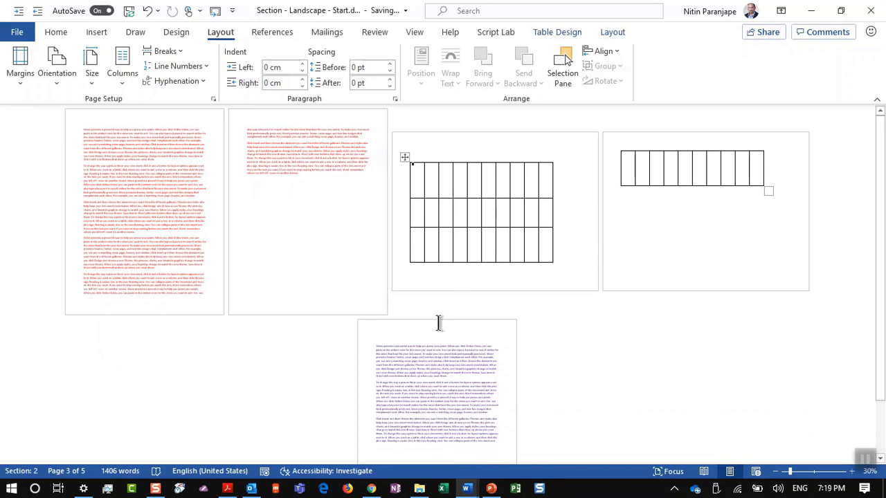
Switch to the 'Section - multicolumn - start' document and scroll through it
key("alt+w")
key("w")
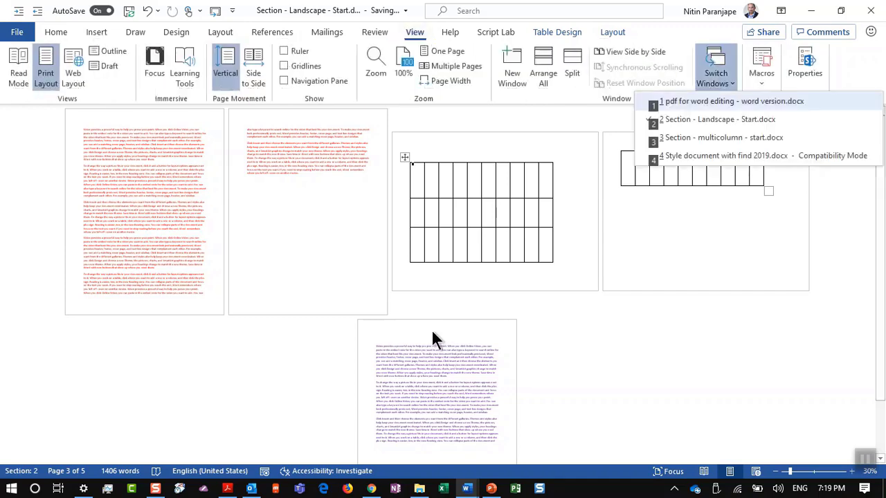
left_click(719, 138)
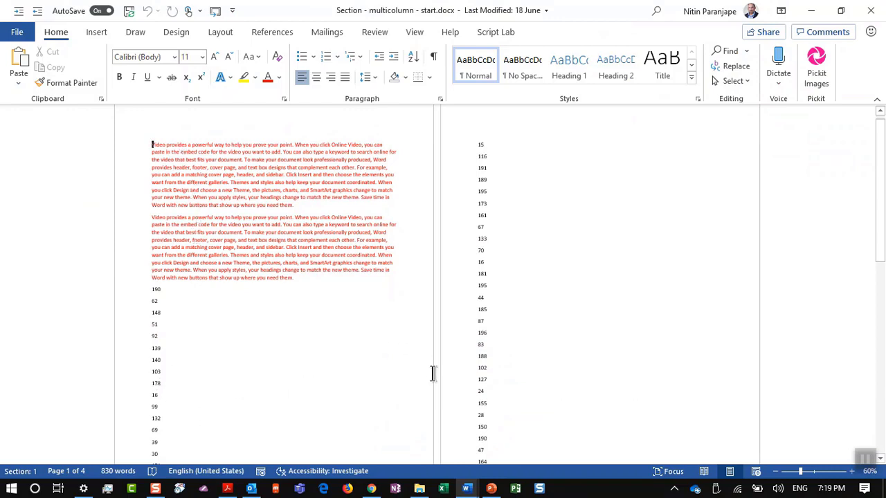
scroll(509, 331, "down", 8)
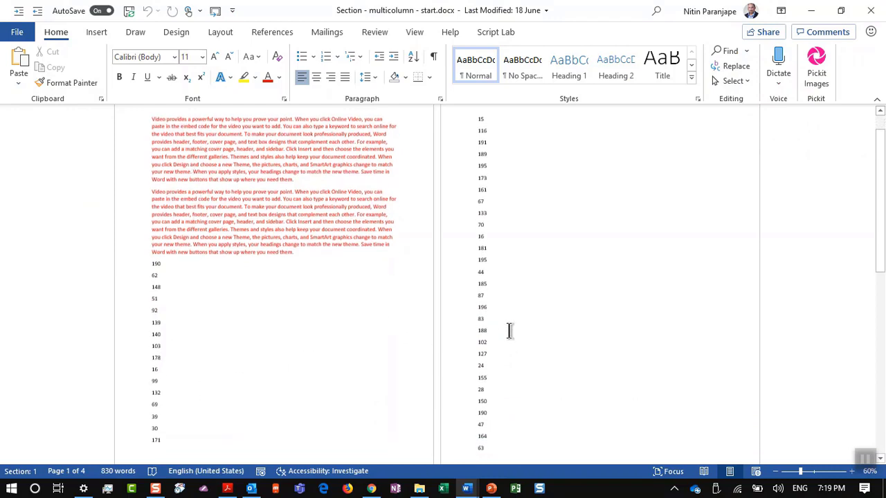
scroll(509, 331, "down", 2)
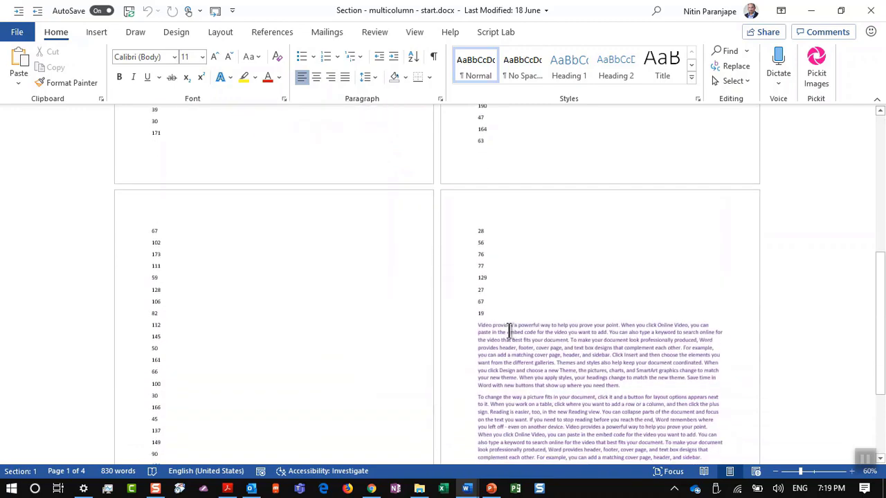
scroll(509, 331, "up", 8)
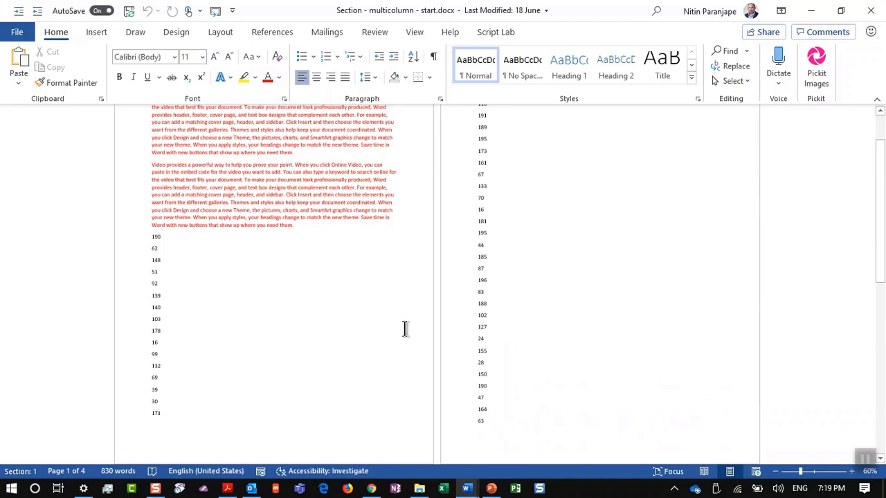
Apply a Three-column layout to the number list, then undo it
left_click(264, 317)
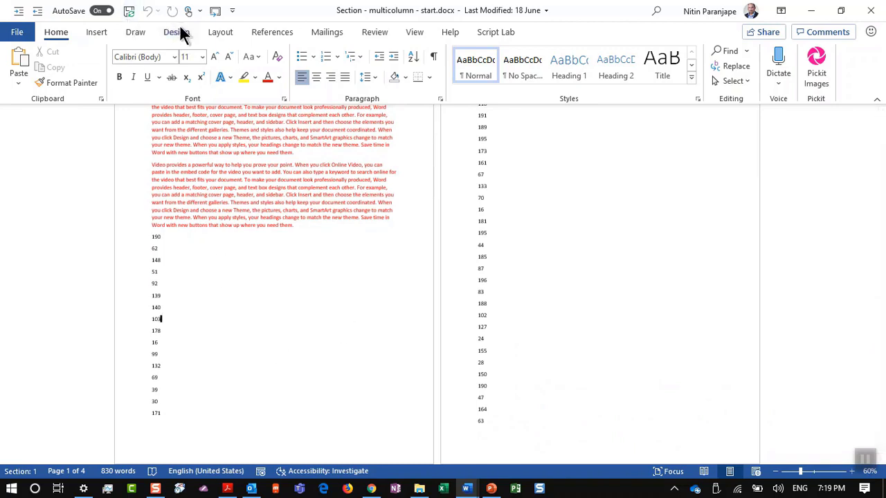
left_click(211, 32)
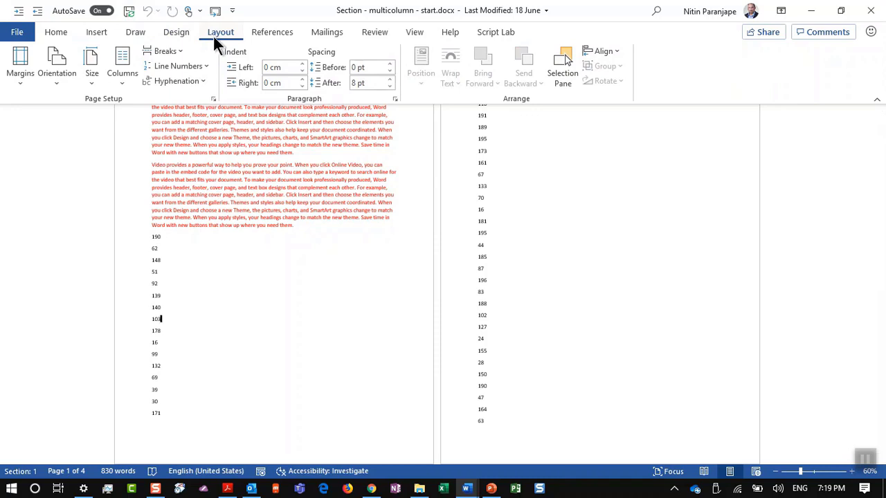
left_click(131, 77)
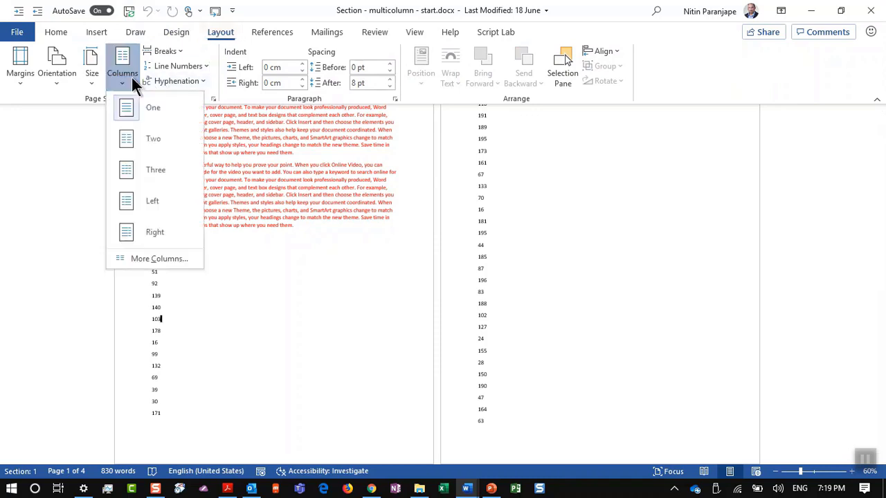
left_click(157, 171)
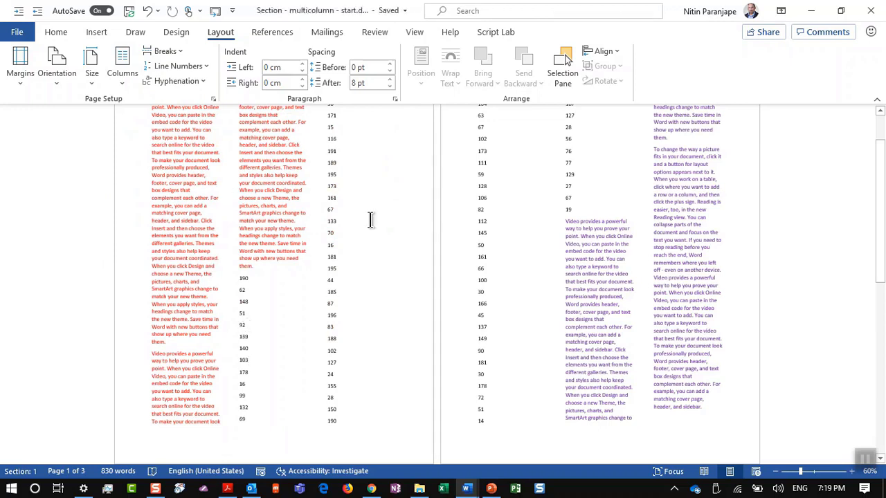
key("ctrl+z")
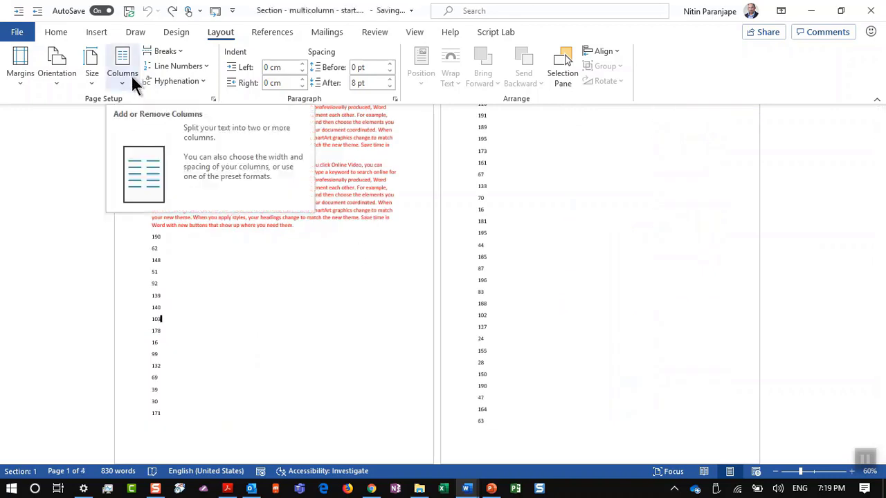
Insert a Continuous section break before 190, replacing an accidental Next Page break
left_click(151, 237)
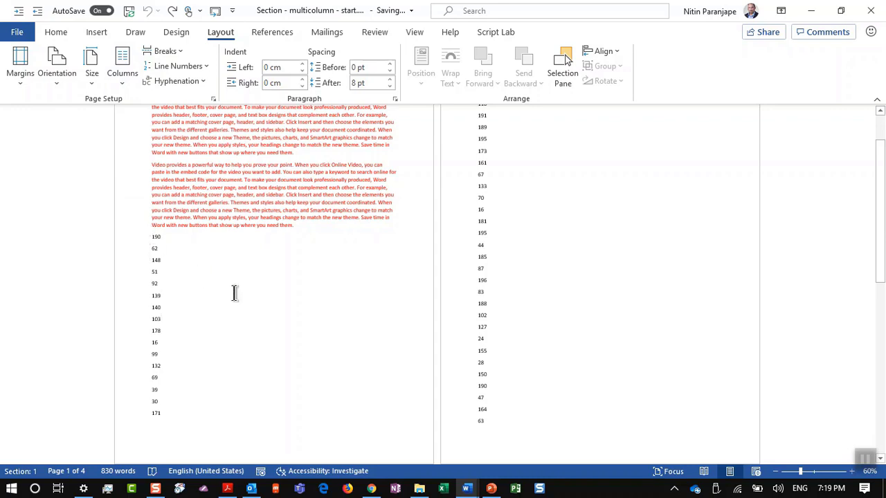
left_click(163, 50)
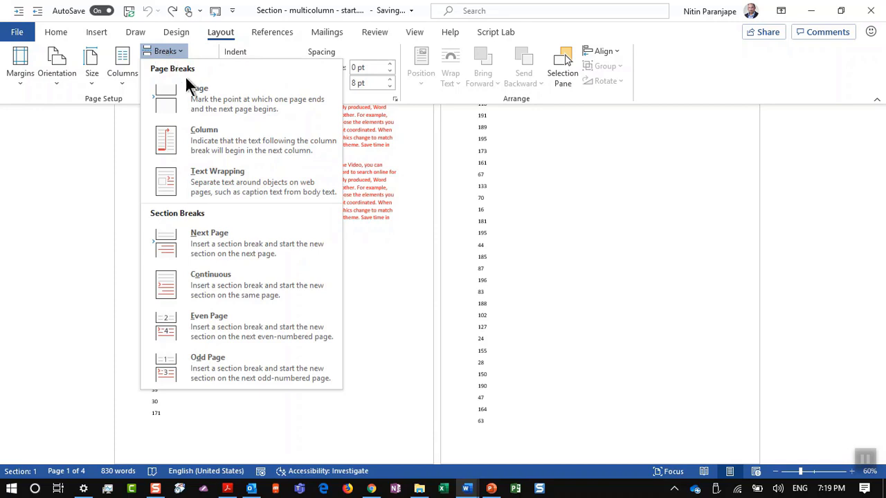
left_click(223, 244)
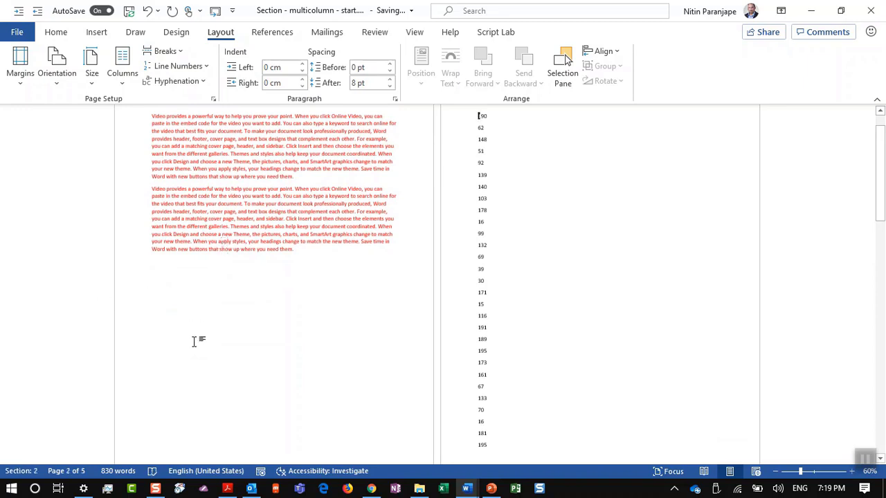
key("ctrl+z")
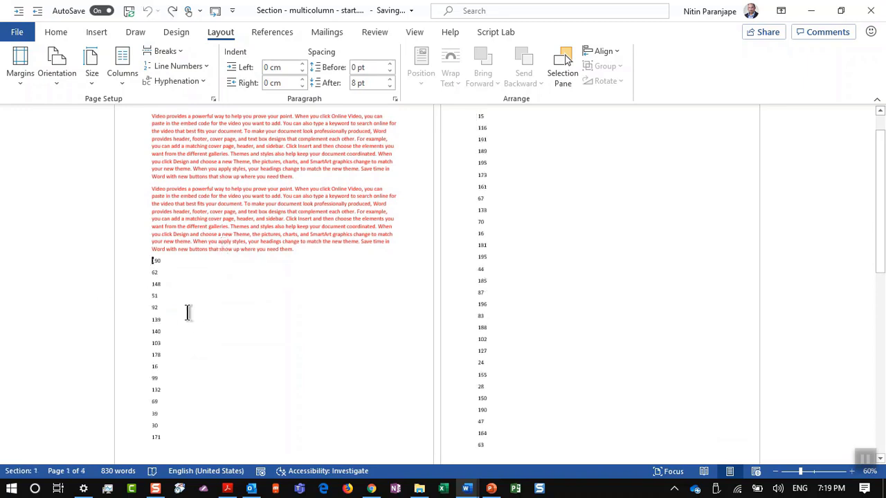
left_click(154, 262)
left_click(175, 50)
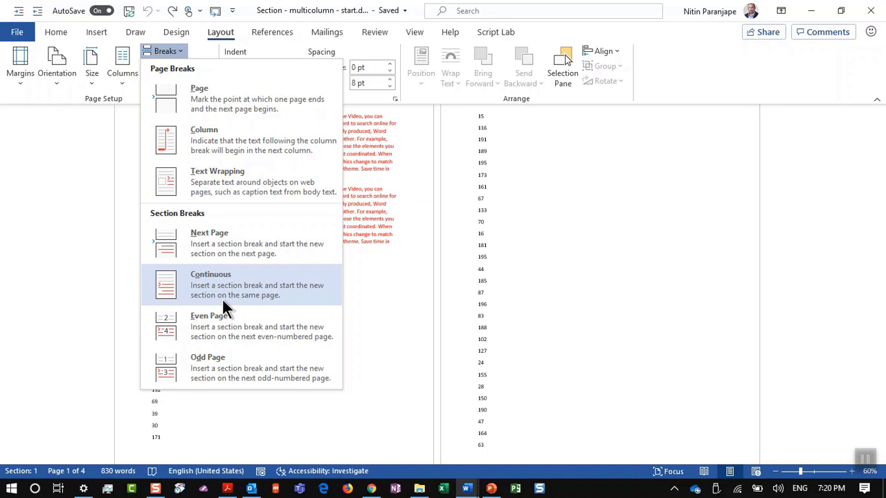
left_click(226, 298)
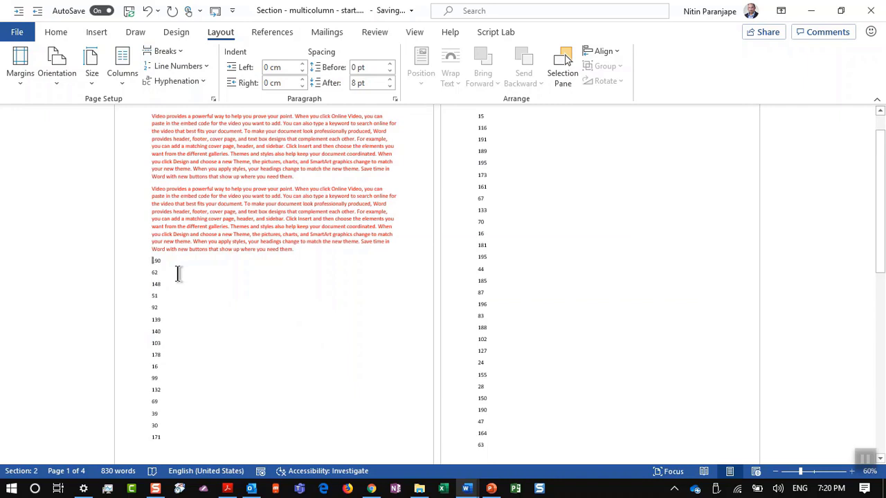
Insert a Continuous section break after 19 to close off the number section
left_click(181, 219)
left_click(208, 131)
left_click(211, 192)
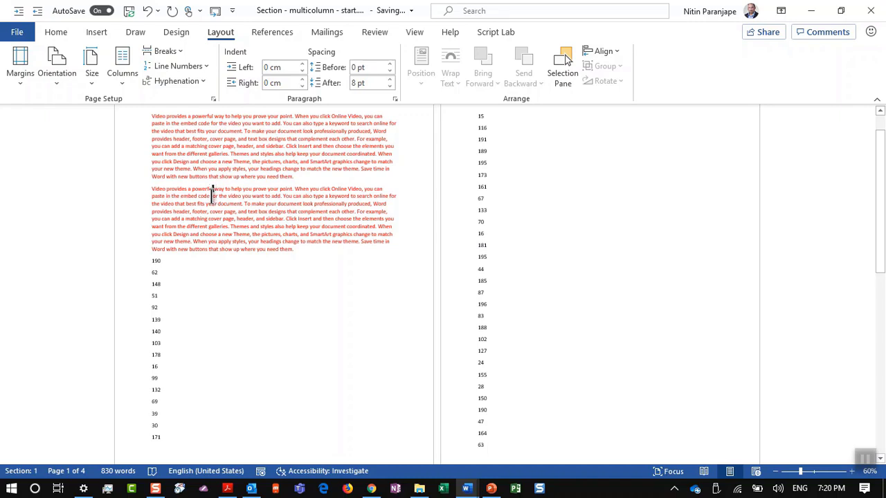
left_click(194, 289)
scroll(544, 326, "down", 5)
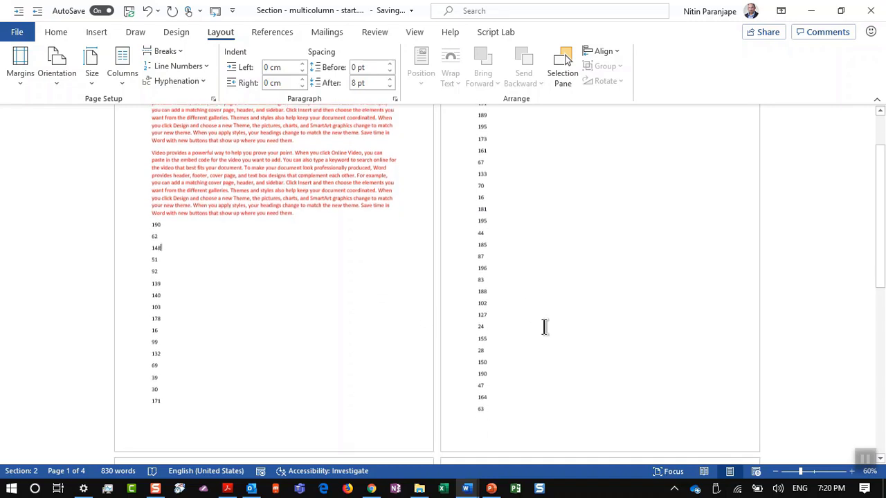
scroll(544, 326, "down", 1)
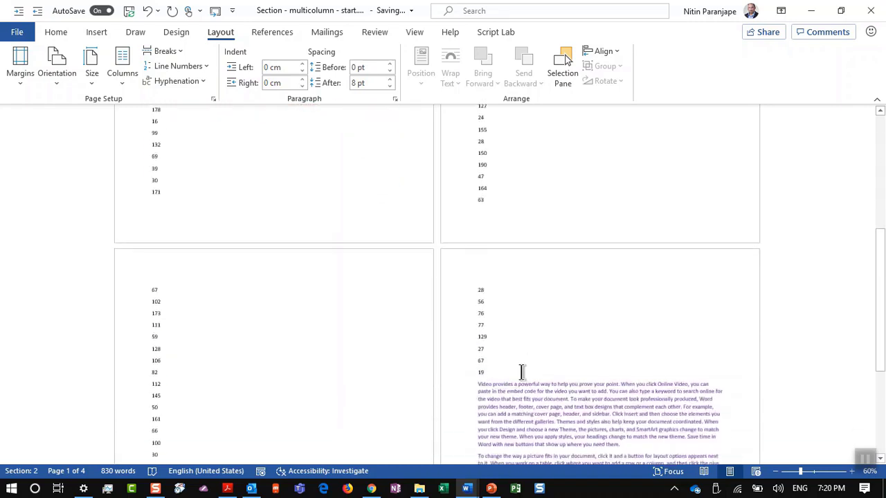
left_click(161, 51)
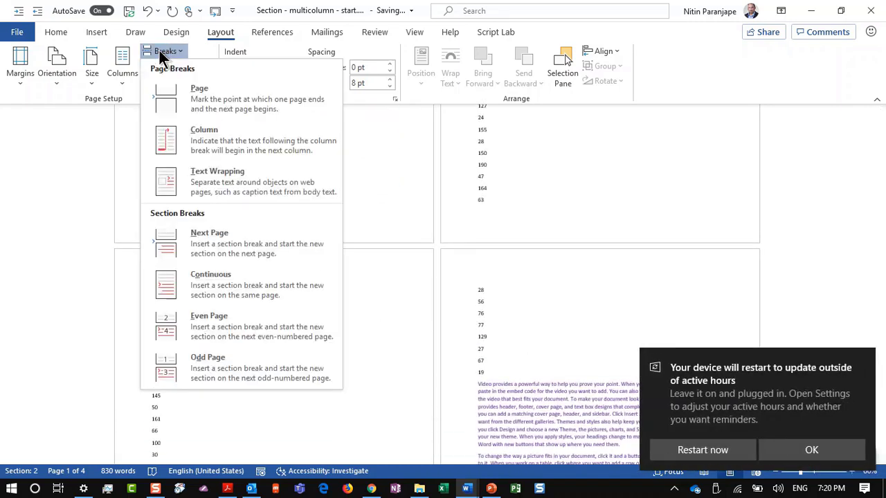
left_click(229, 282)
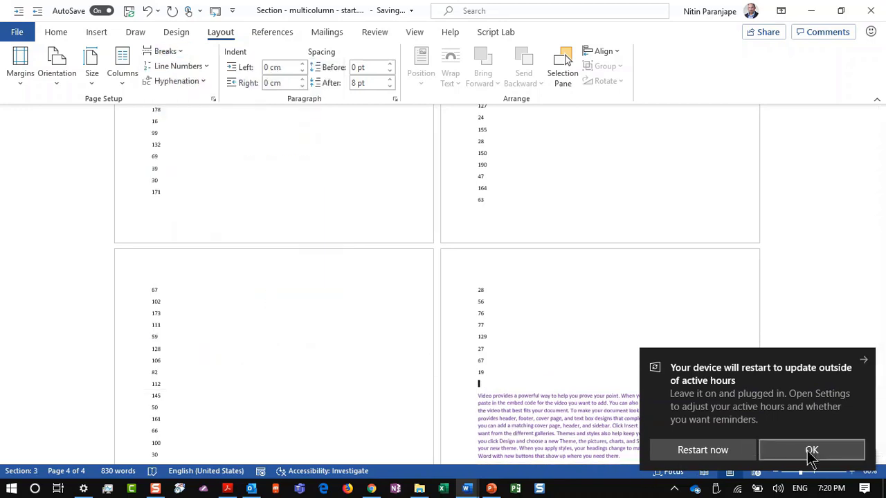
left_click(862, 362)
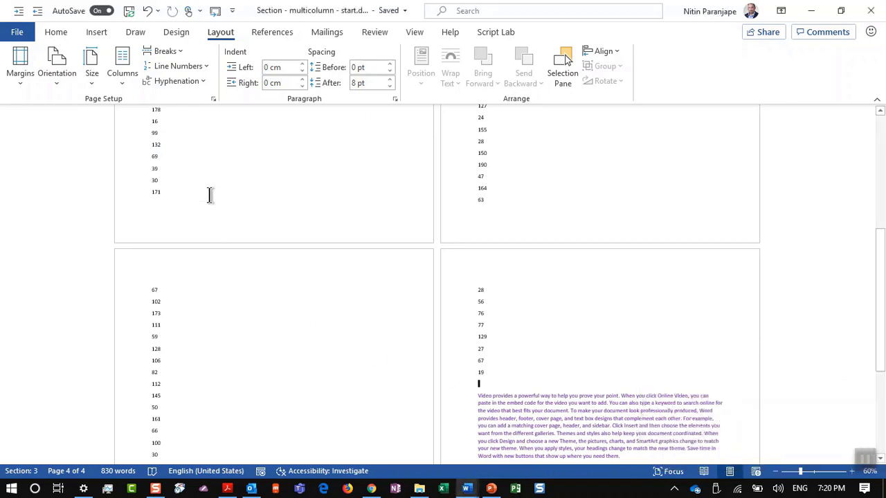
key("ctrl+z")
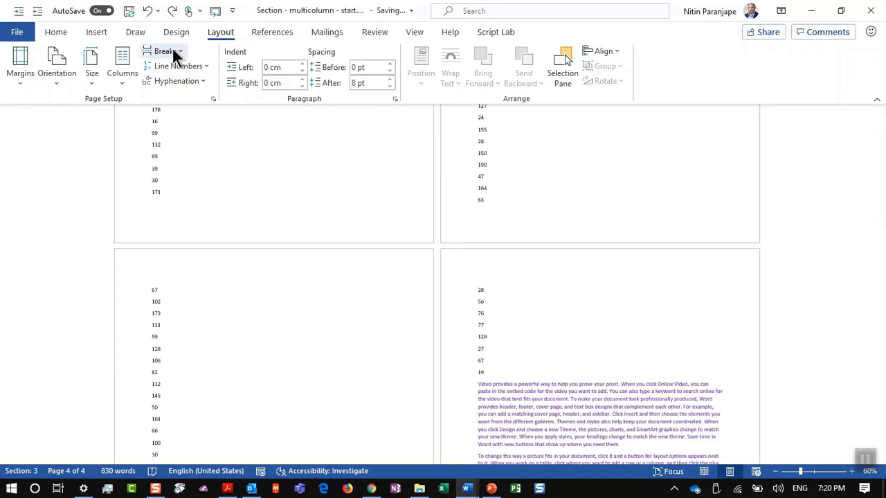
left_click(172, 50)
left_click(229, 285)
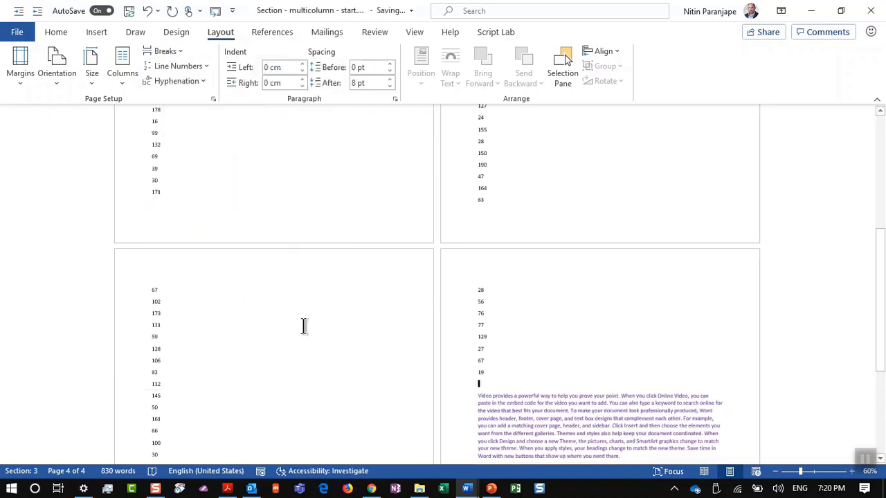
left_click(520, 154)
scroll(362, 211, "up", 3)
Set the number section to 5 columns via More Columns, then return to the PowerPoint deck
scroll(362, 211, "up", 5)
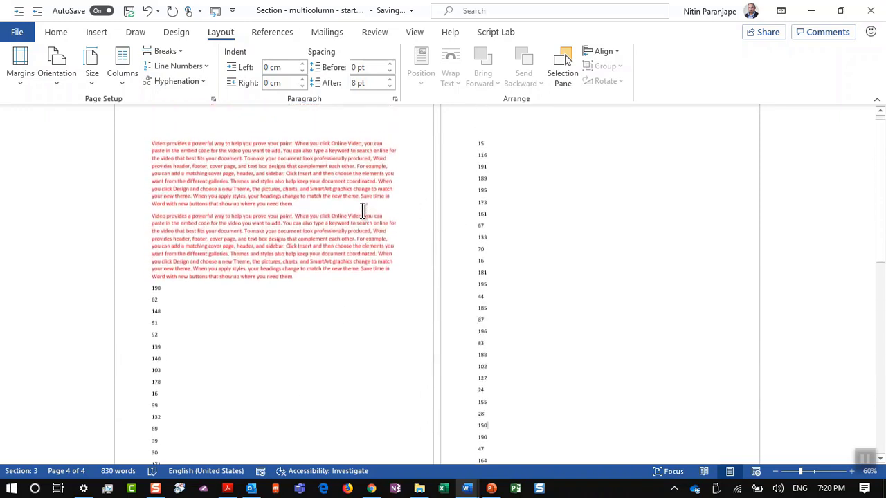
left_click(232, 377)
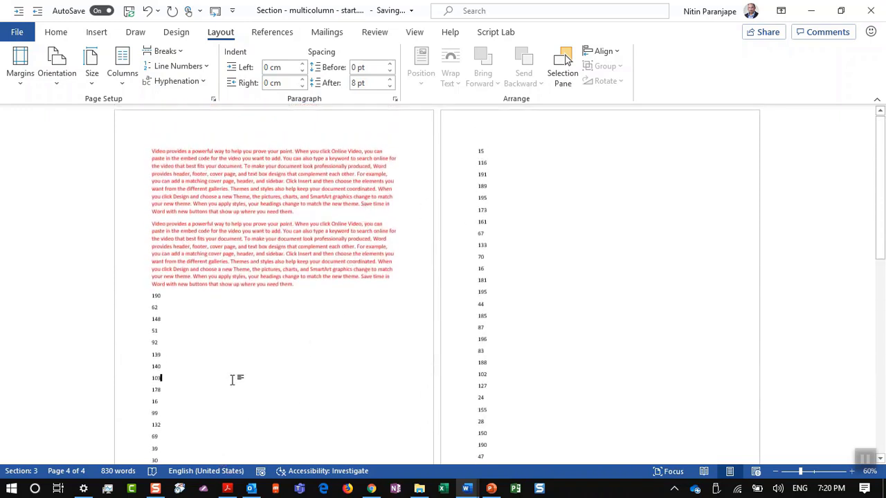
left_click(130, 70)
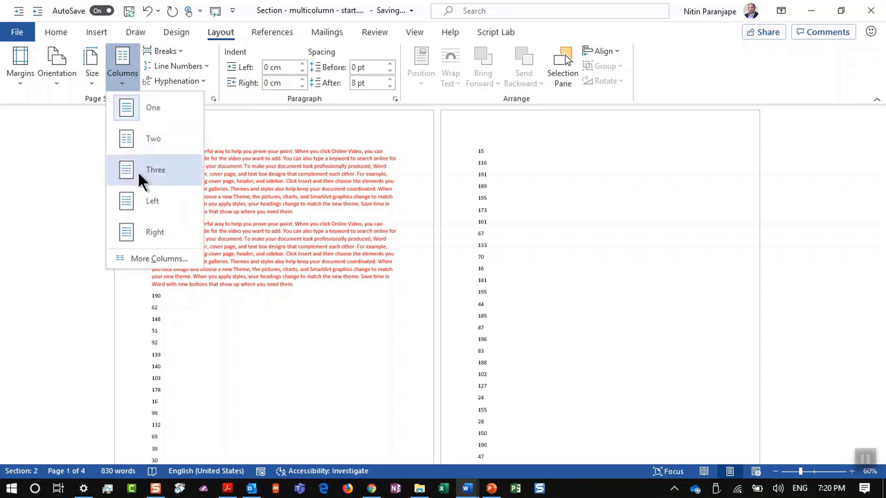
left_click(147, 257)
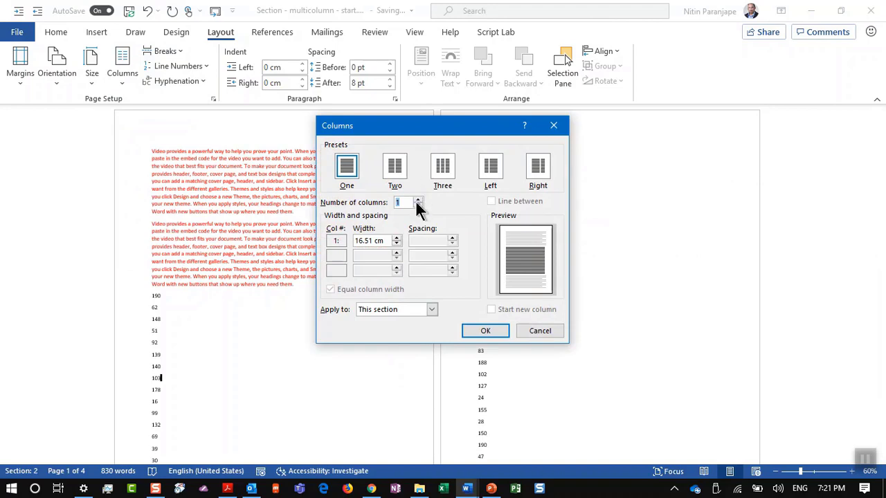
type("5")
left_click(465, 331)
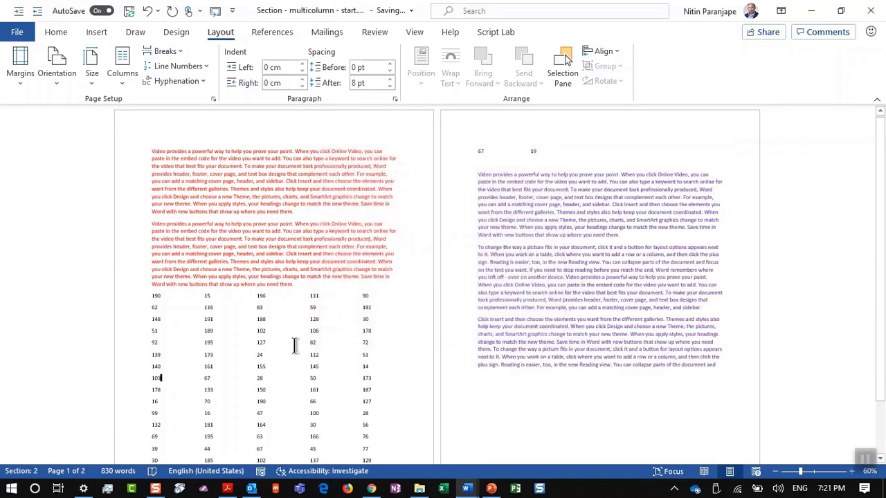
scroll(294, 346, "down", 3)
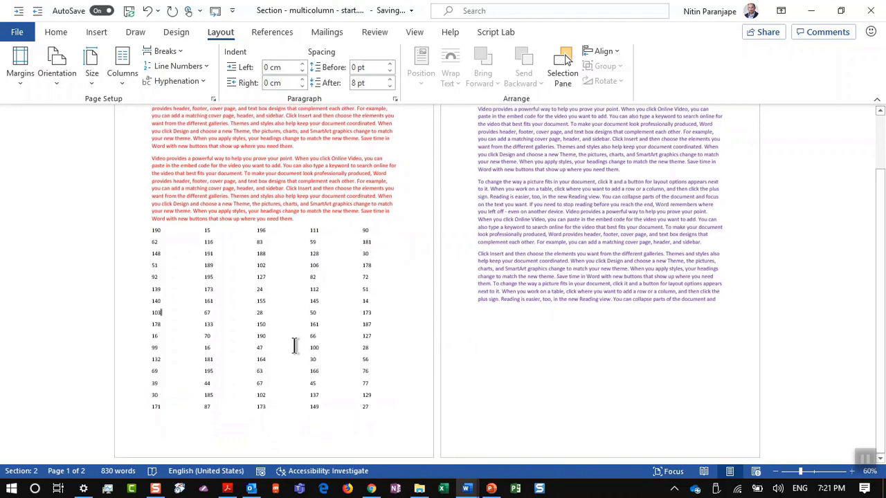
scroll(294, 346, "up", 3)
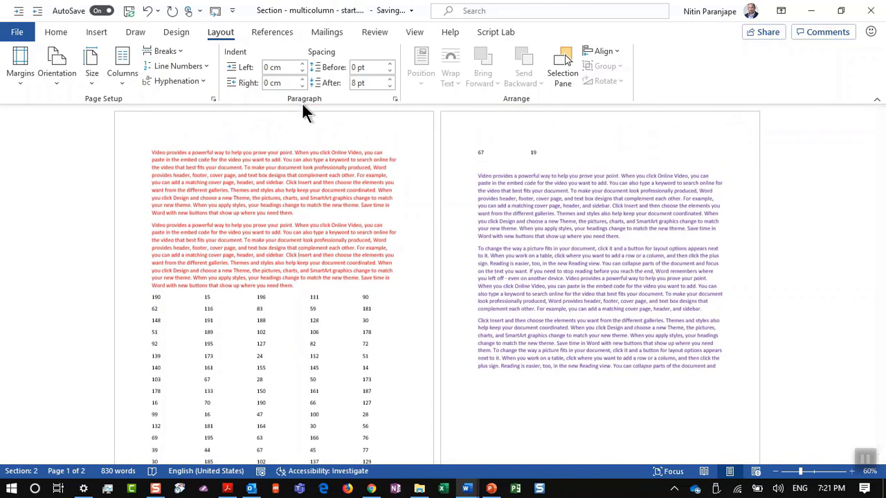
key("alt+g")
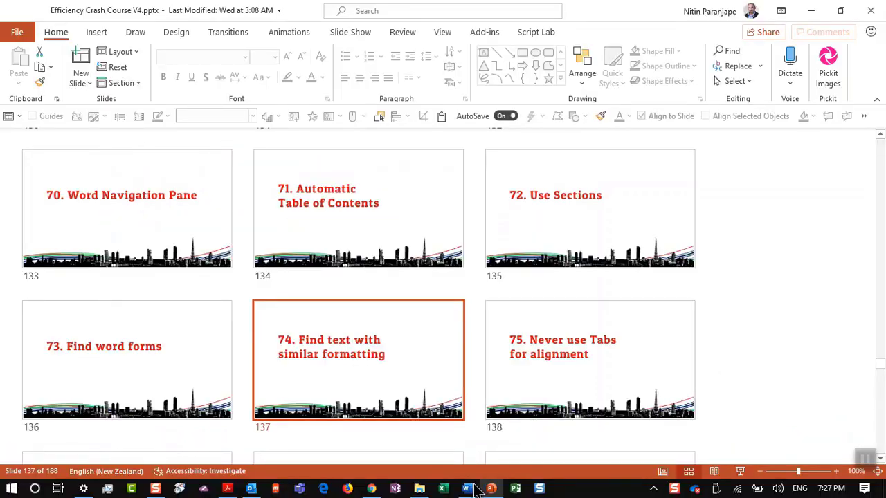
In the word forms demo, use Advanced Find to select exact matches of 'look'
mouse_move(467, 490)
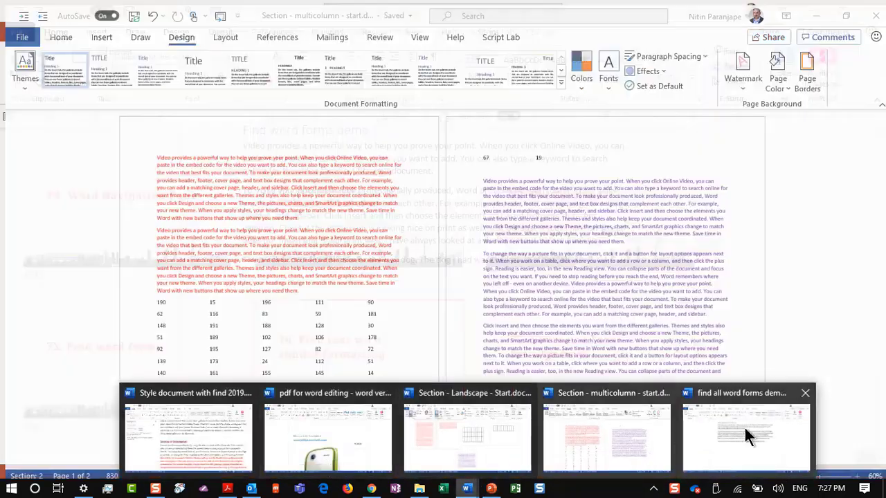
left_click(769, 426)
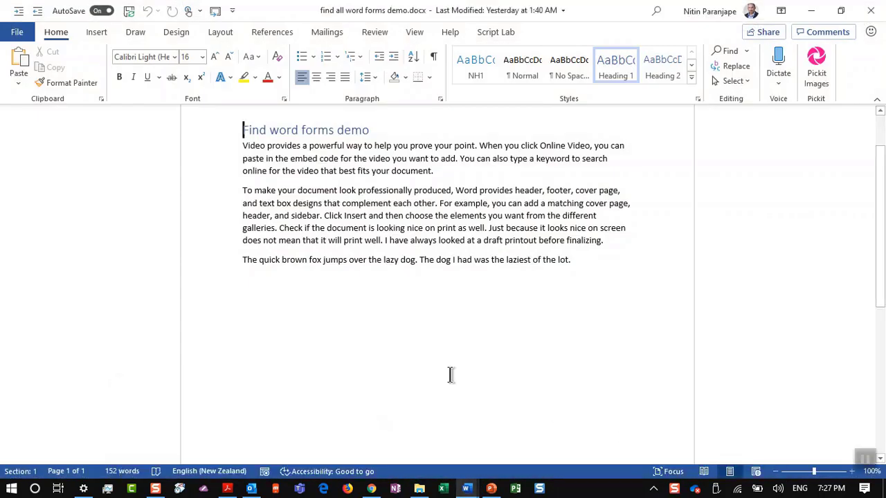
double_click(351, 194)
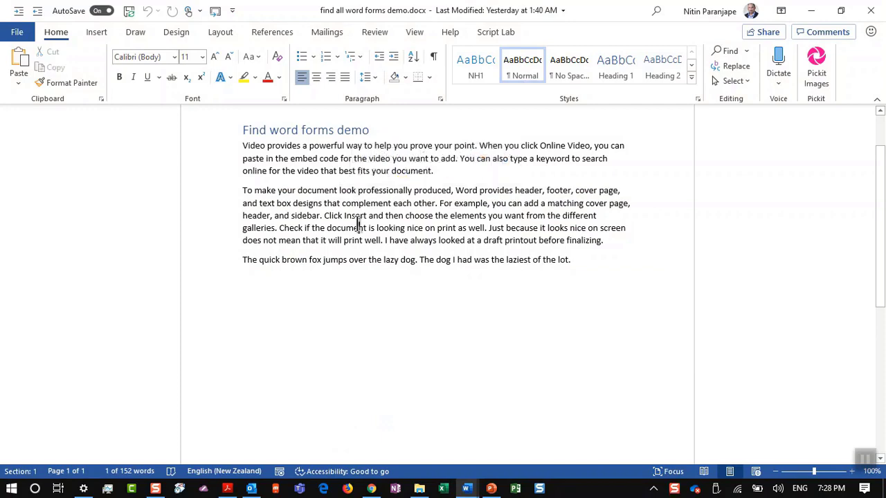
left_click(357, 227)
key("ctrl+f")
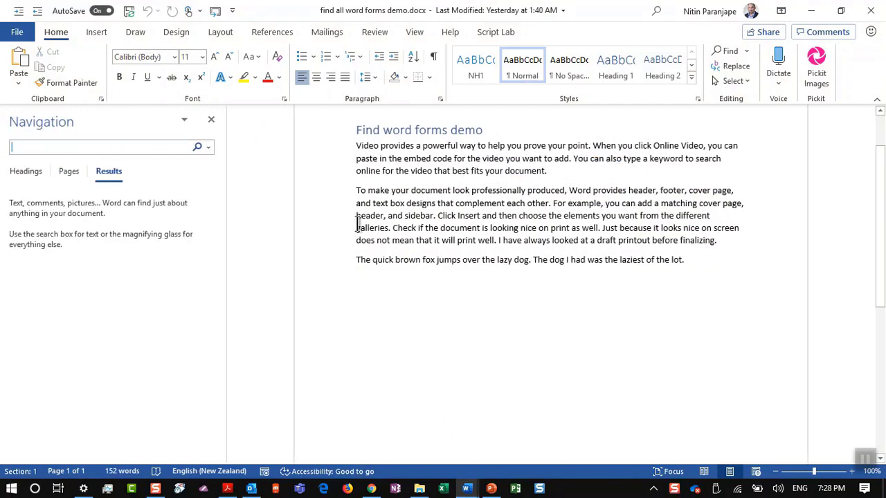
left_click(208, 147)
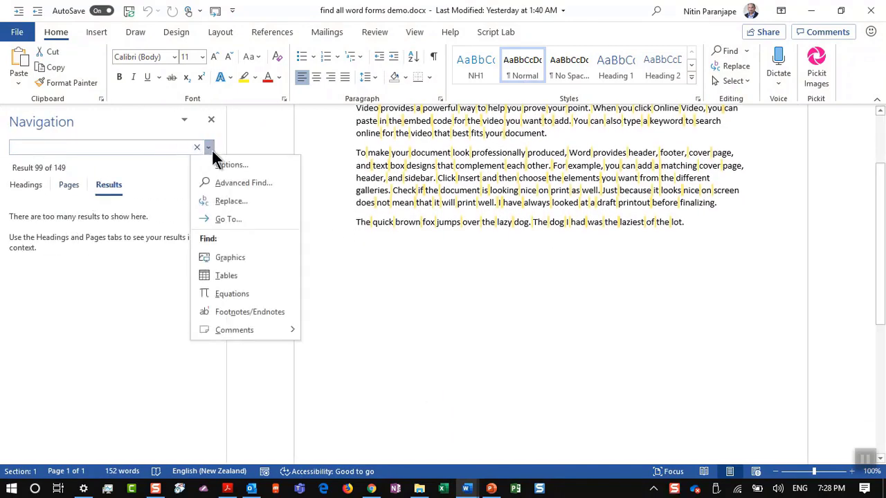
left_click(229, 184)
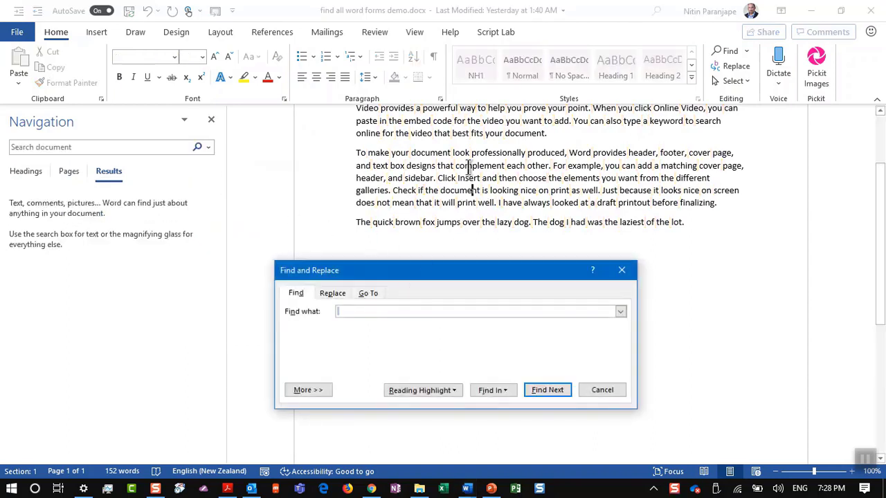
type("look")
left_click(495, 392)
left_click(491, 404)
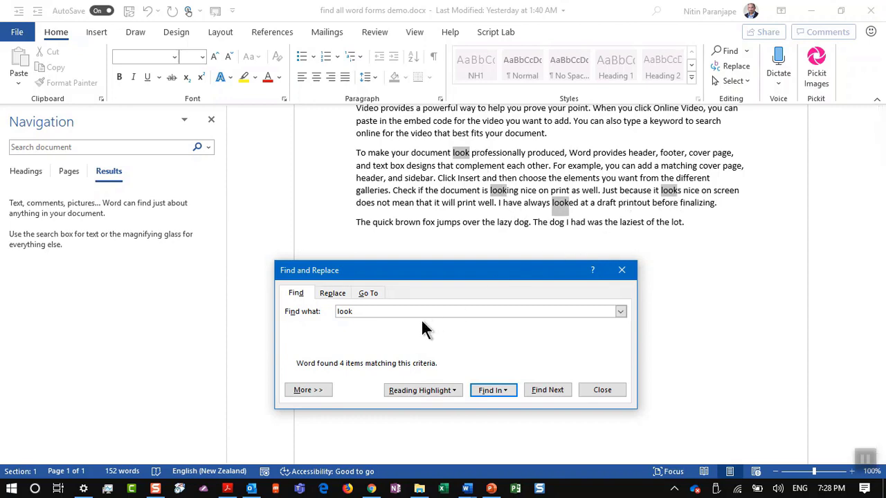
Turn on Find all word forms to select look, looking, looks, looked, then return to PowerPoint
left_click_drag(423, 267, 456, 233)
left_click(366, 355)
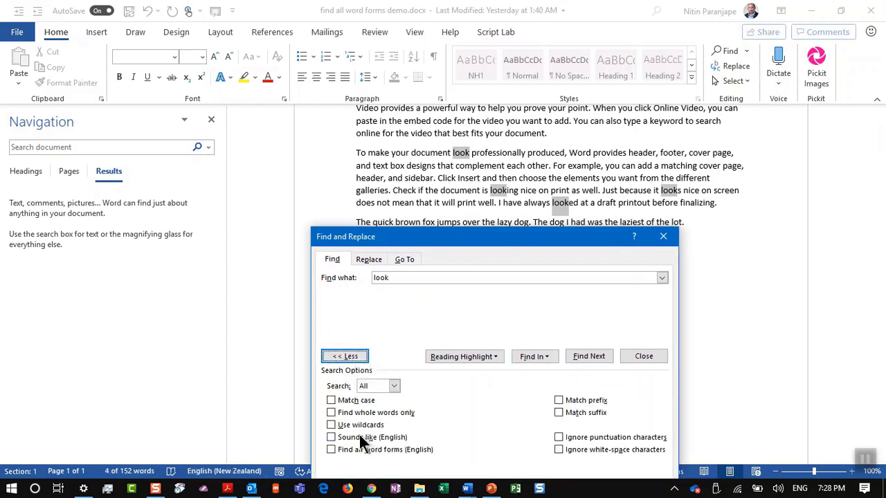
left_click(369, 449)
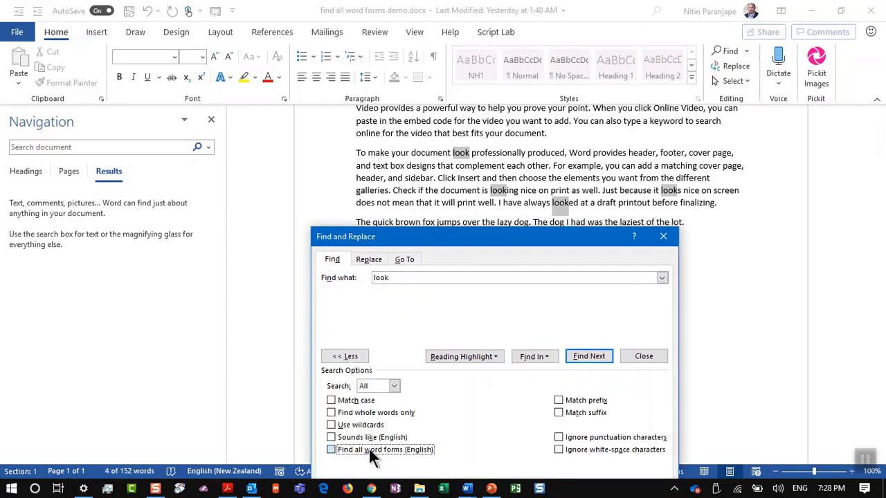
left_click(531, 356)
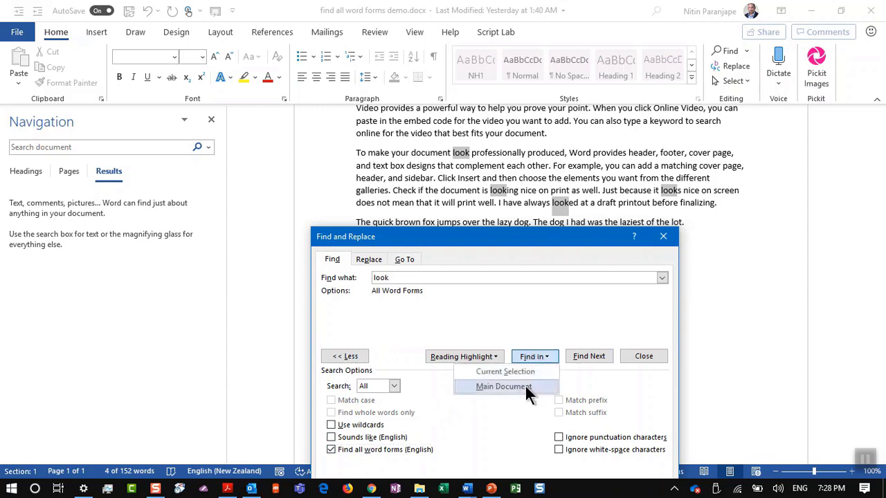
left_click(526, 386)
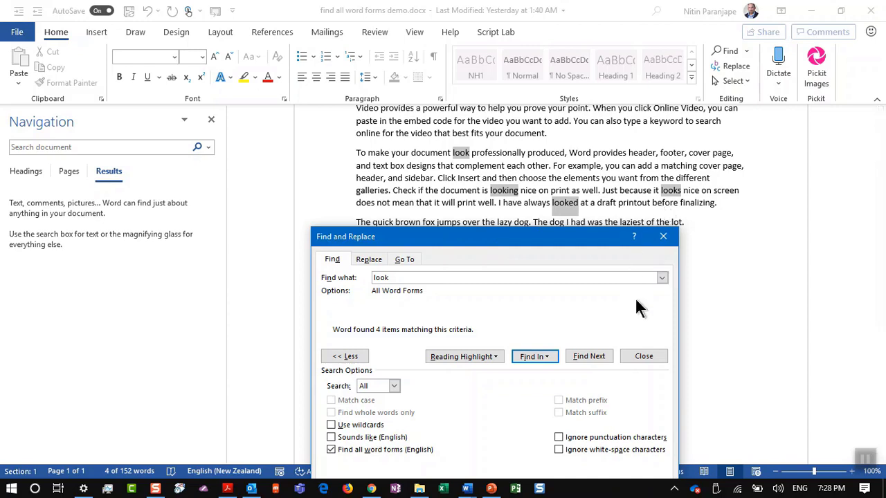
left_click(639, 365)
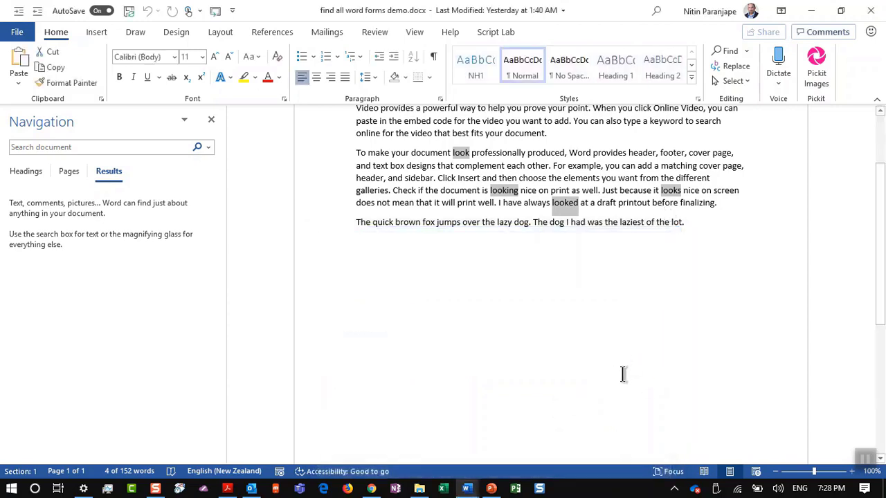
key("alt+Tab")
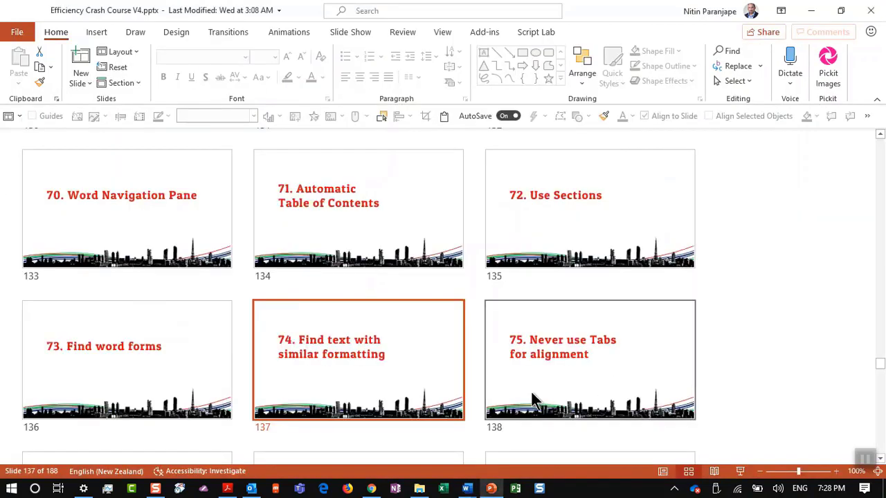
Switch to 'Style document with find 2019', scroll to page 2 and click inside its red bold text
key("alt+Tab")
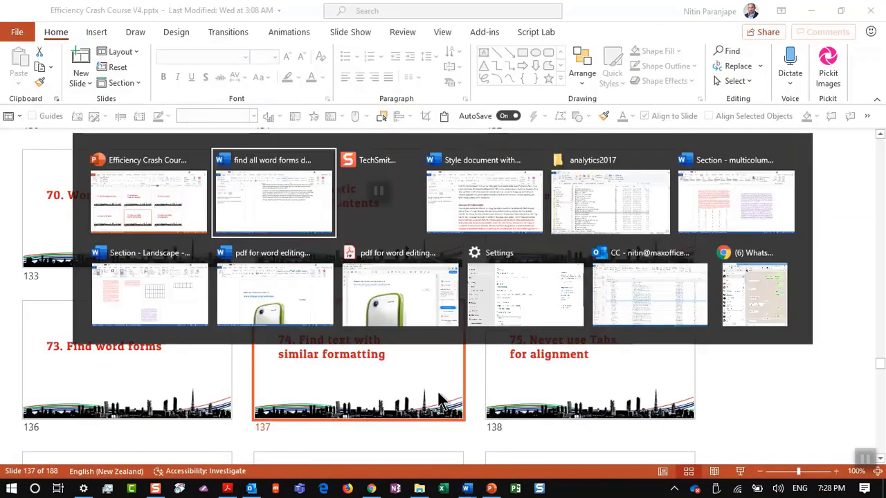
key("alt+Tab")
key("alt+Tab")
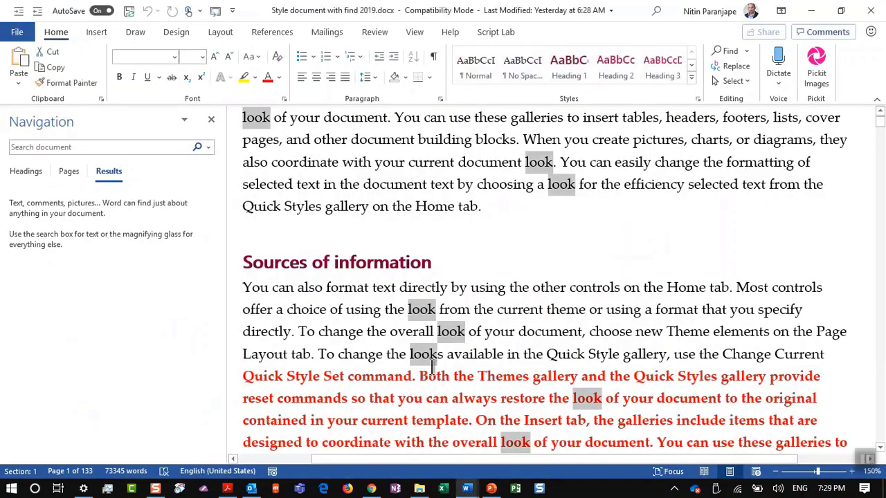
left_click(603, 265)
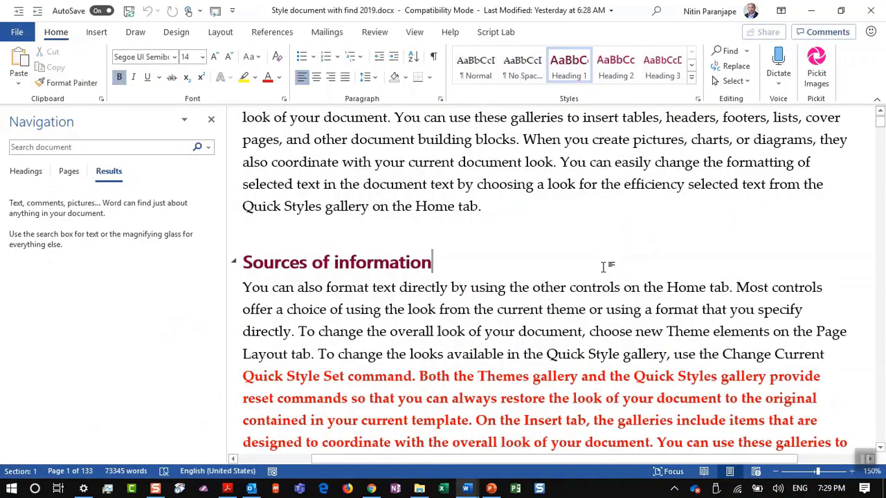
scroll(604, 264, "down", 1)
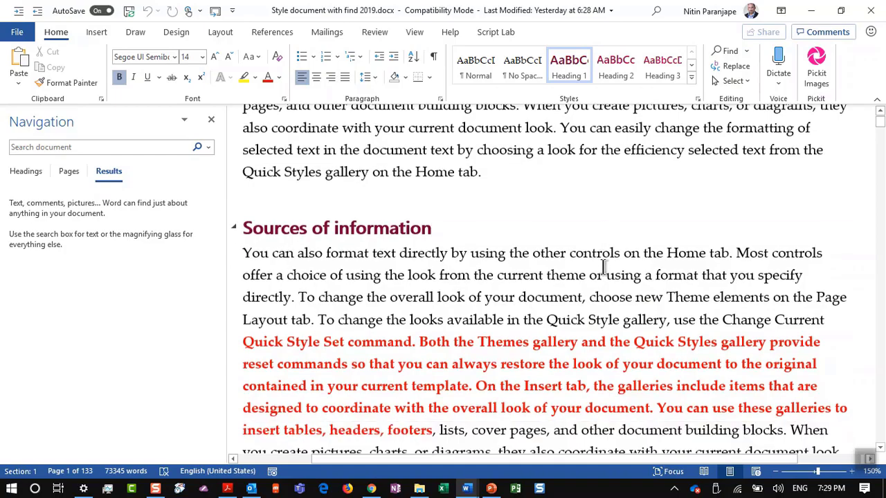
scroll(603, 266, "down", 5, "ctrl")
scroll(603, 266, "down", 10)
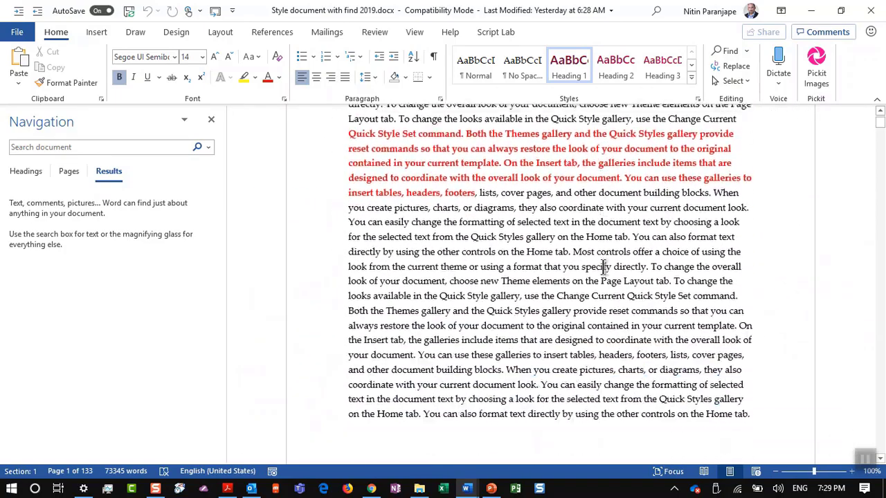
scroll(603, 267, "down", 6)
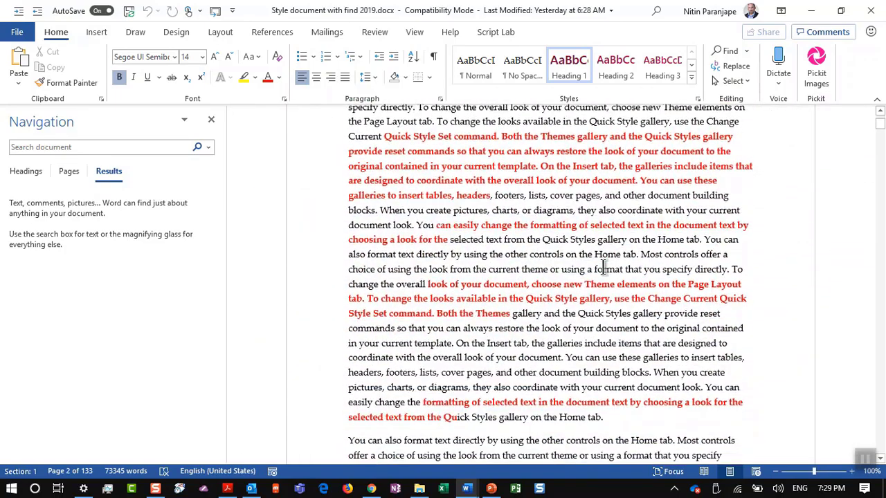
scroll(603, 268, "down", 6)
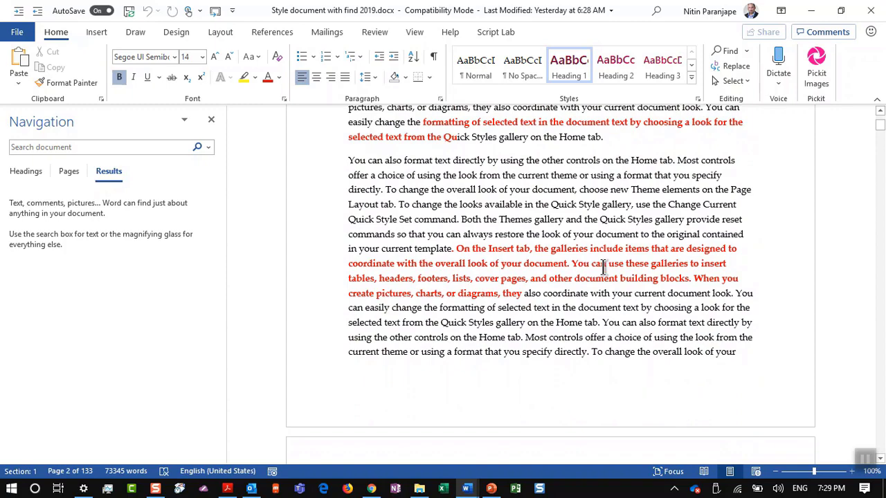
scroll(604, 268, "up", 8)
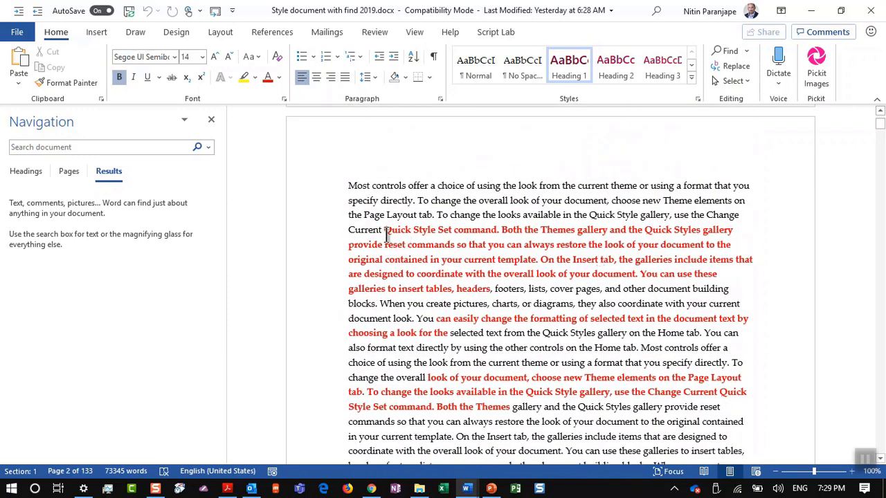
left_click_drag(386, 236, 492, 290)
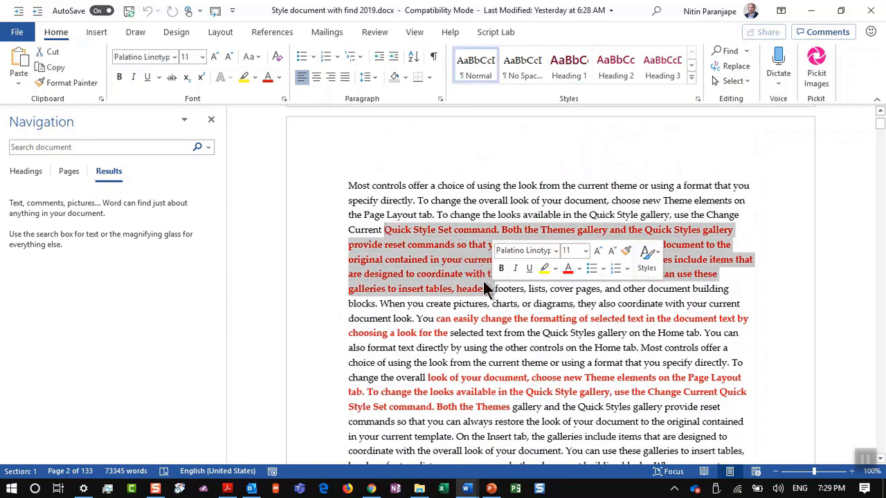
left_click(436, 220)
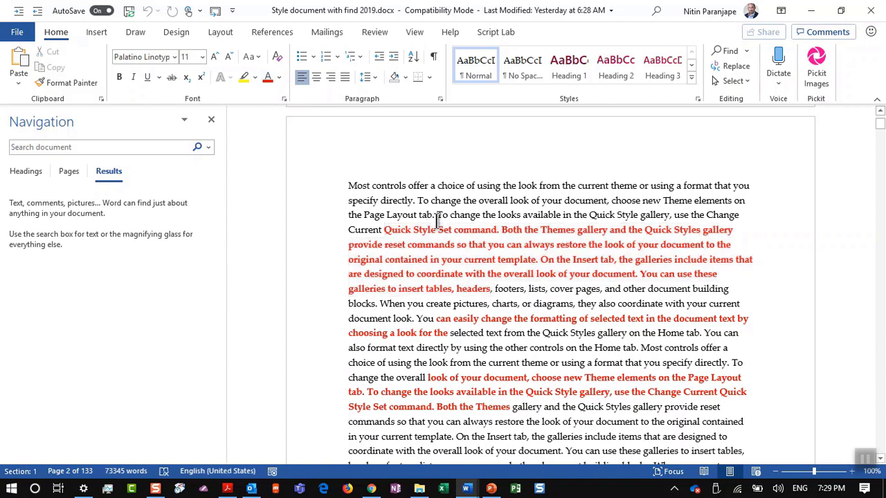
left_click(440, 245)
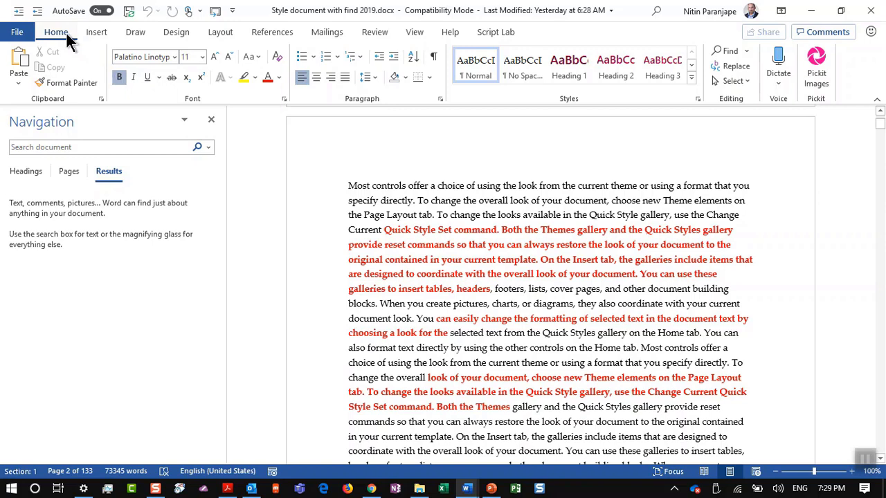
Select all text formatted like the bold red passages with Select All Text With Similar Formatting
left_click(76, 82)
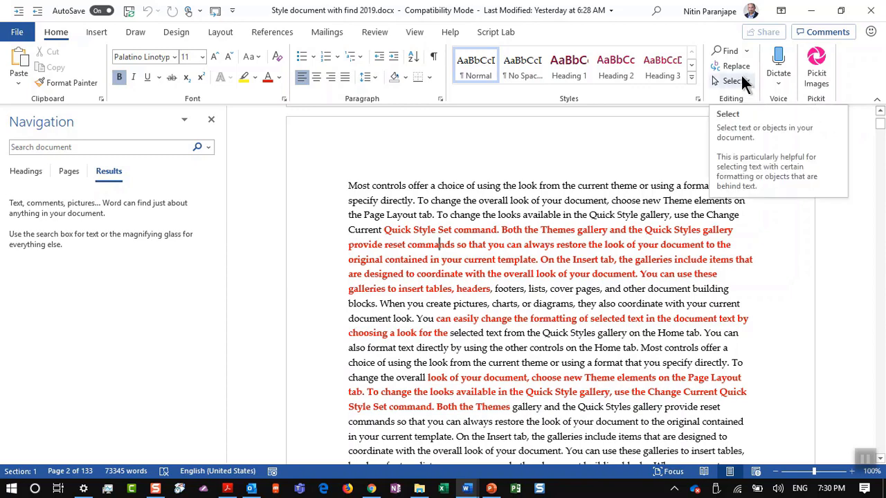
left_click(732, 81)
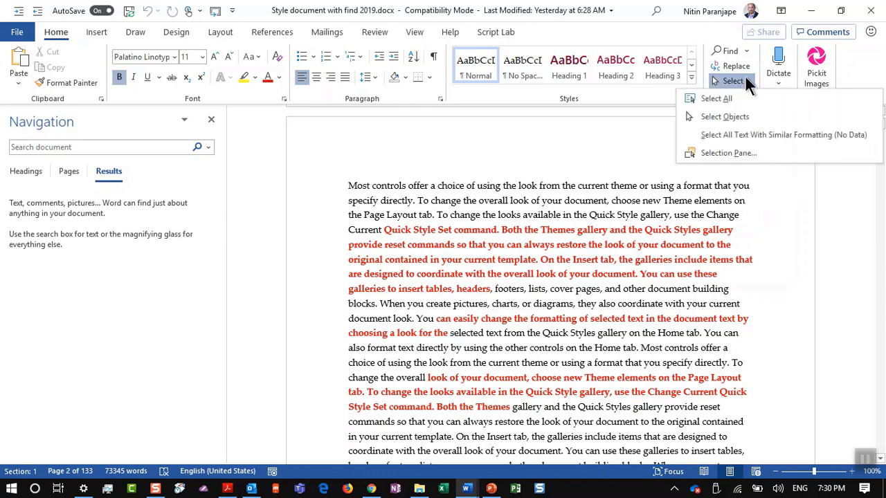
left_click(785, 140)
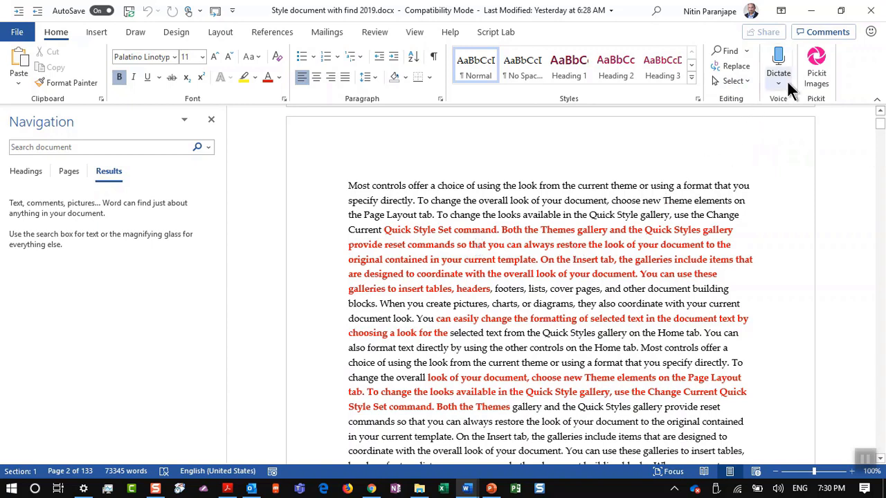
left_click(733, 81)
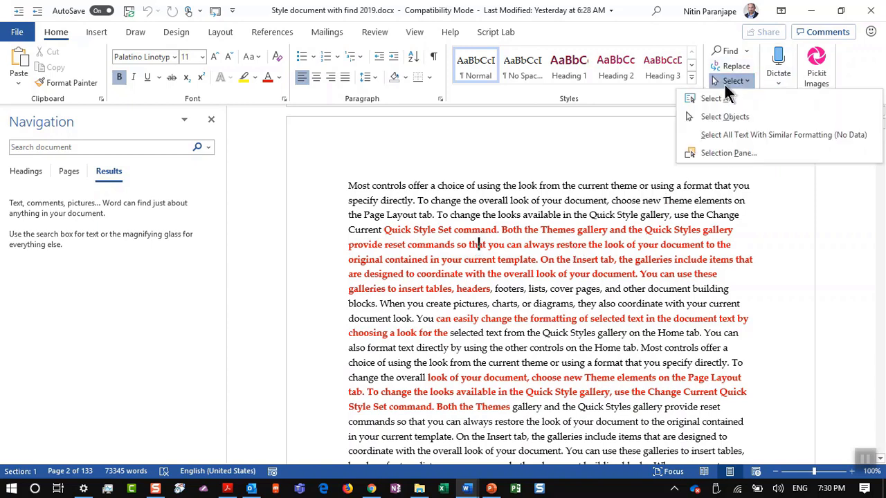
left_click(751, 135)
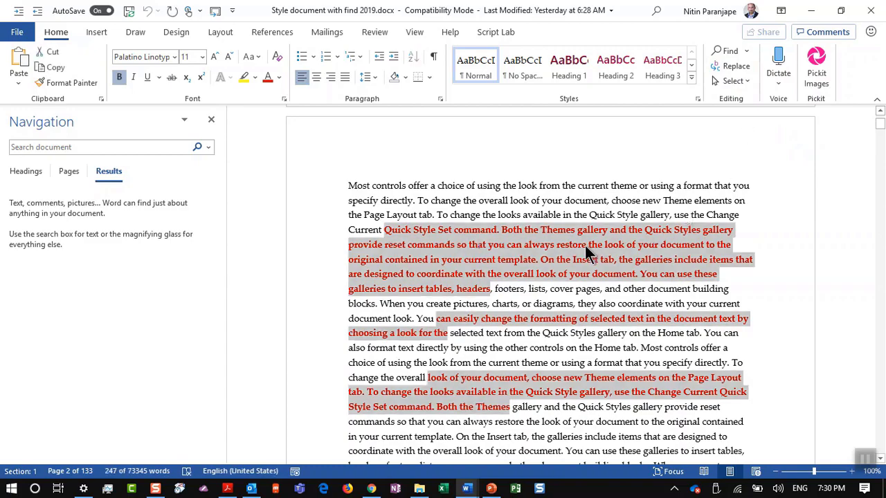
scroll(585, 246, "down", 10)
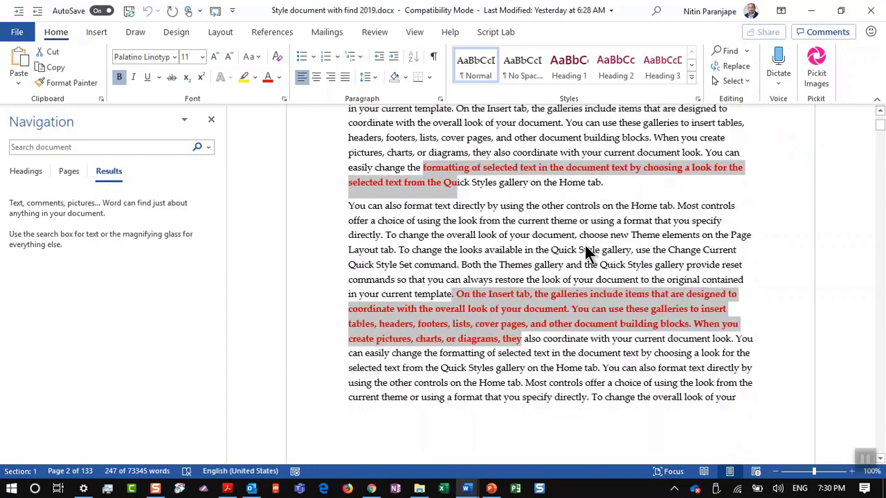
scroll(585, 253, "up", 4)
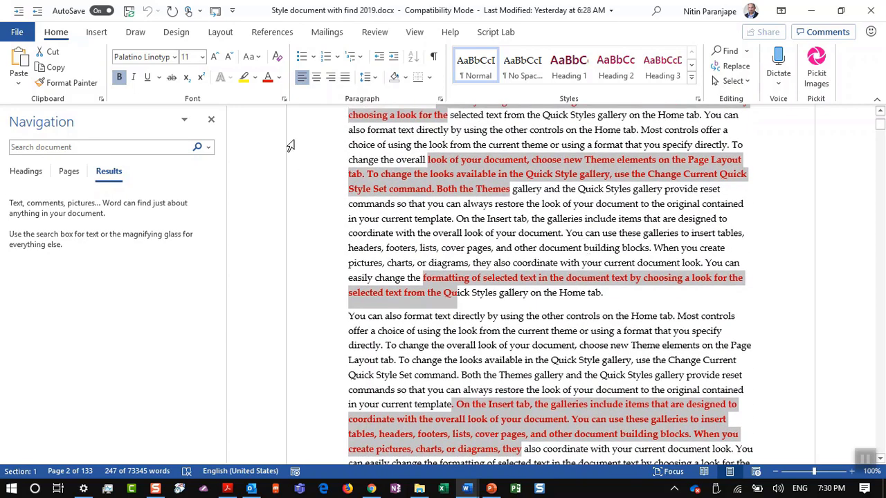
Change the selected text's font colour to blue, then switch to the PowerPoint deck
left_click(279, 76)
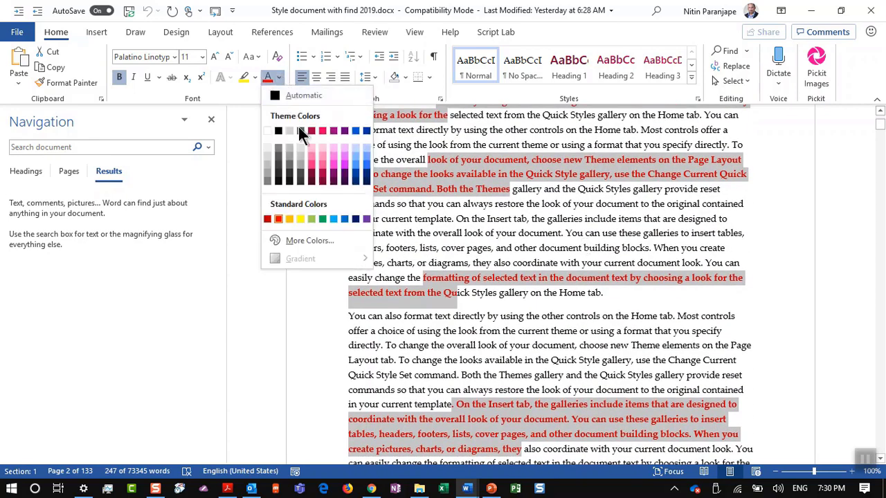
left_click(356, 132)
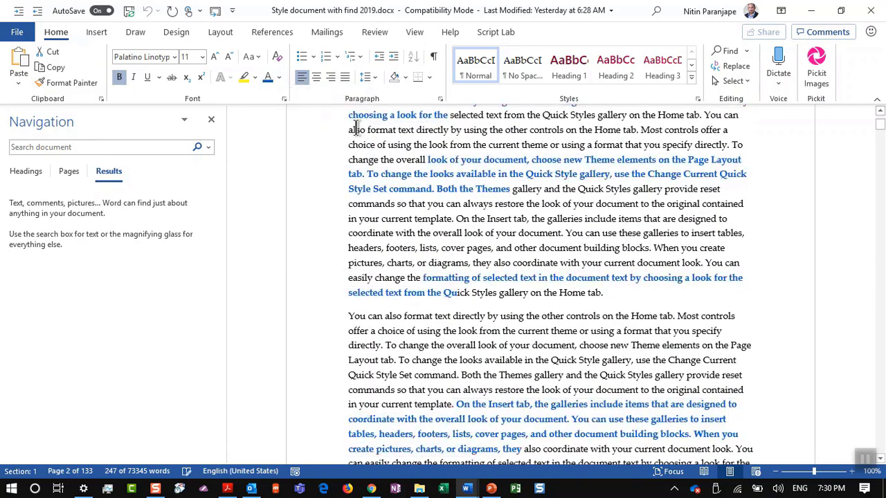
left_click(447, 232)
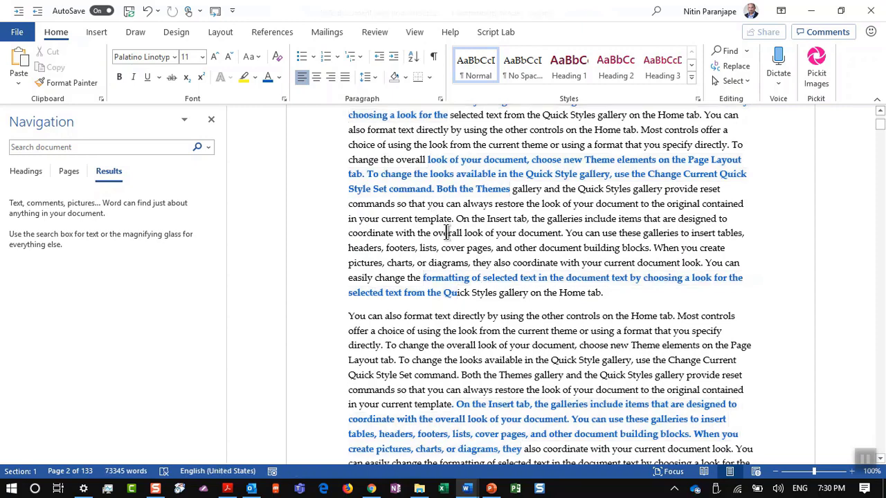
key("alt+Tab")
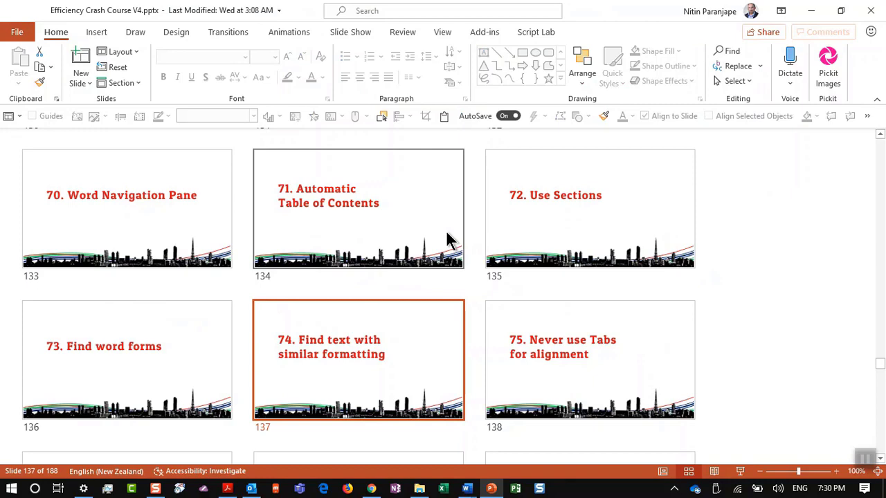
Select slide 138, return to the Word style document and create a new blank document
left_click(534, 337)
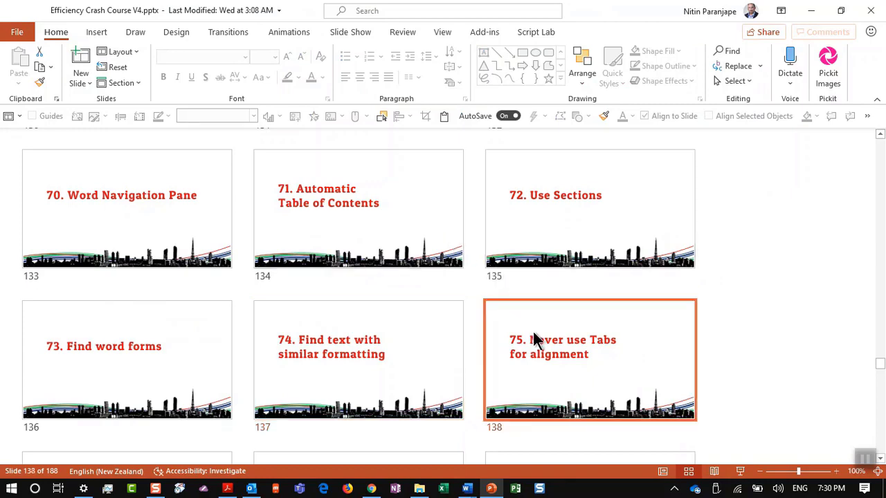
left_click(463, 492)
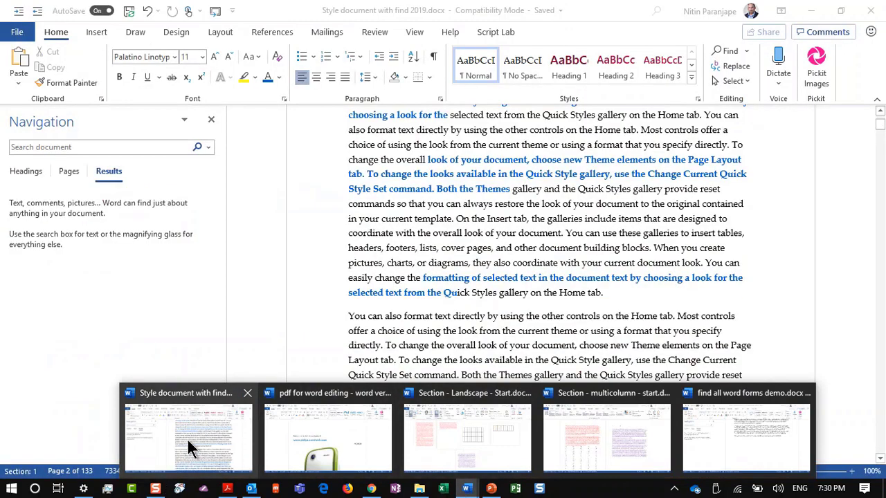
left_click(188, 437)
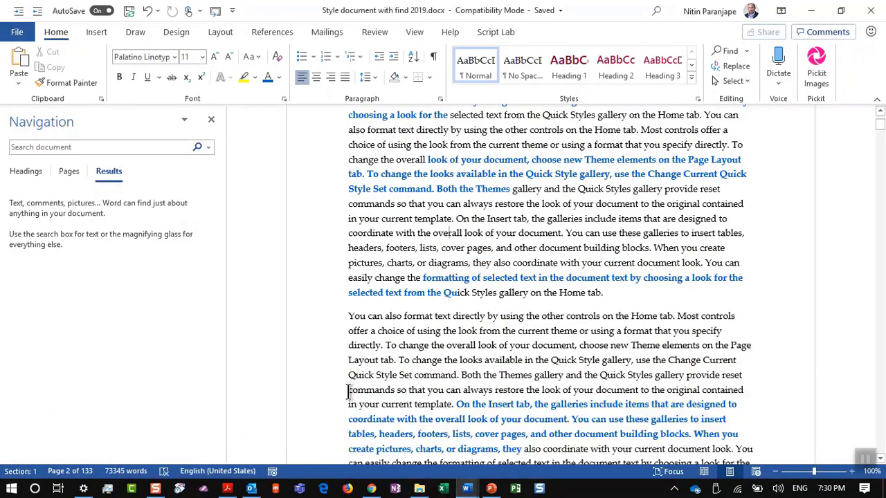
key("ctrl+n")
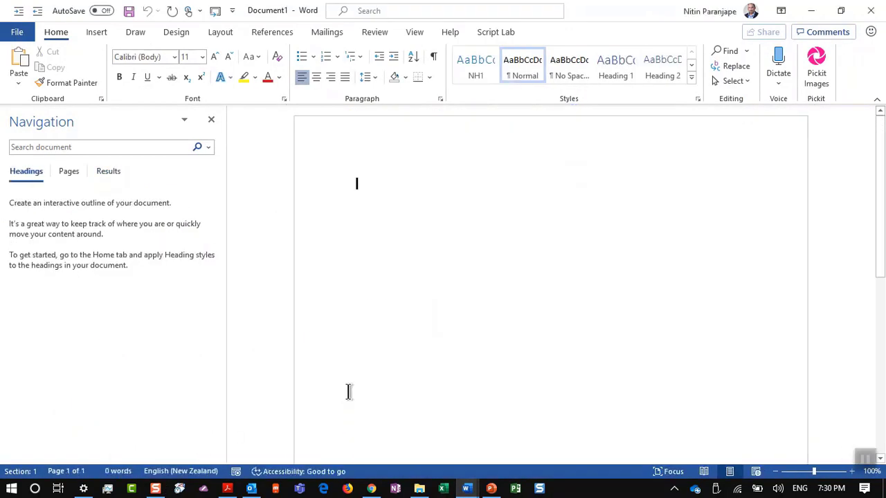
Type a Name line with a sample name and a Date of Birth line, aligning both colons with Tab
type("Name")
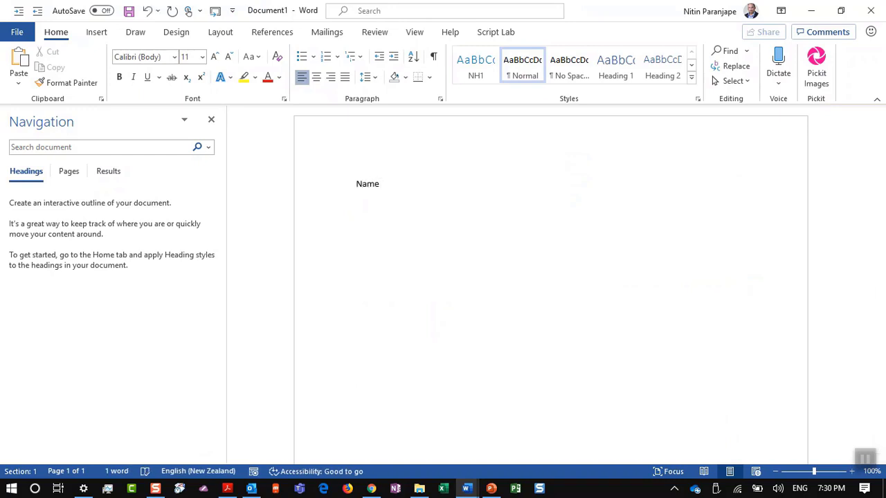
key("Tab")
type(": N")
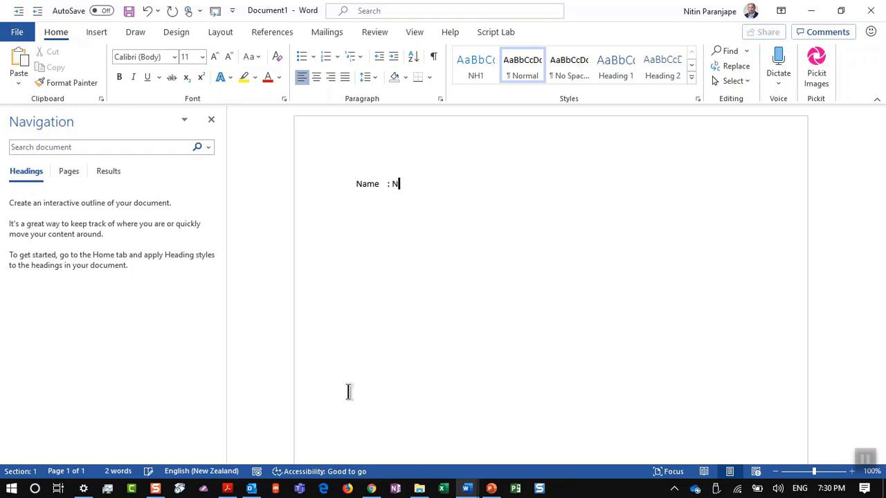
type("itin")
key("Return")
type("Date of Bir")
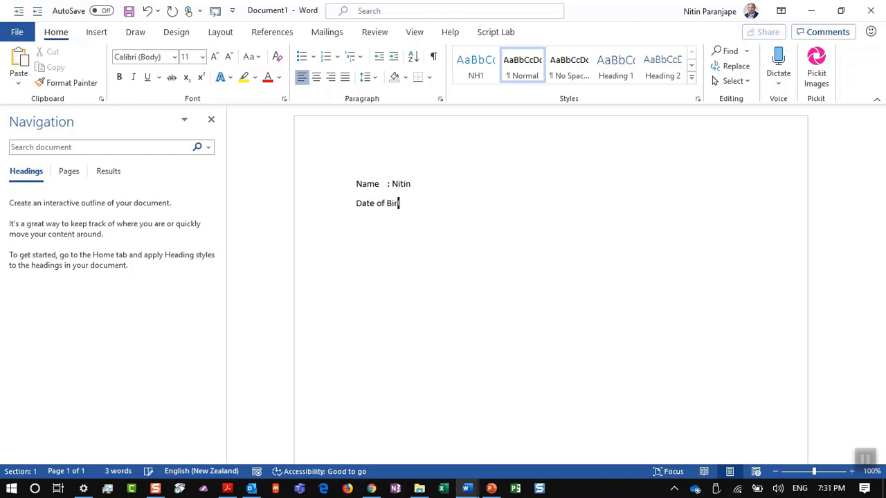
type("th:")
key("BackSpace")
key("Tab")
type(":")
key("Up")
key("ctrl+Left")
key("ctrl+Left")
key("Tab")
Delete all the sample text and switch back to the PowerPoint deck
key("ctrl+a")
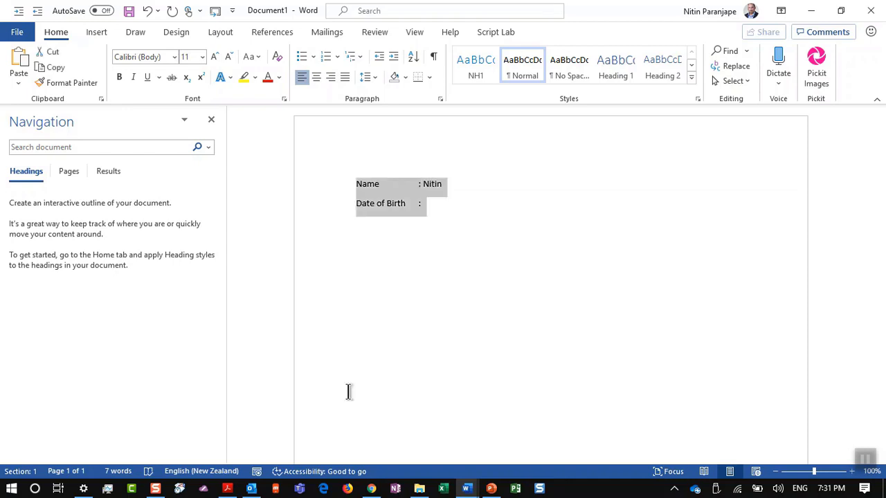
key("Delete")
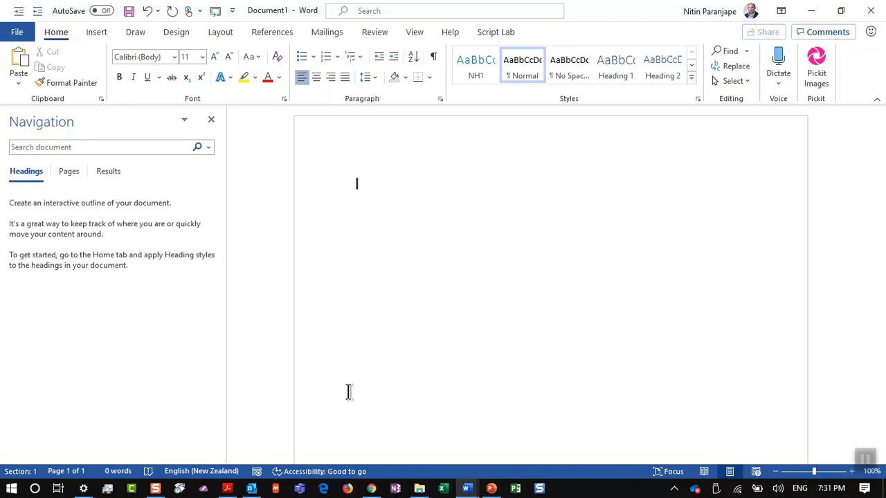
key("alt+Tab")
key("alt+Tab")
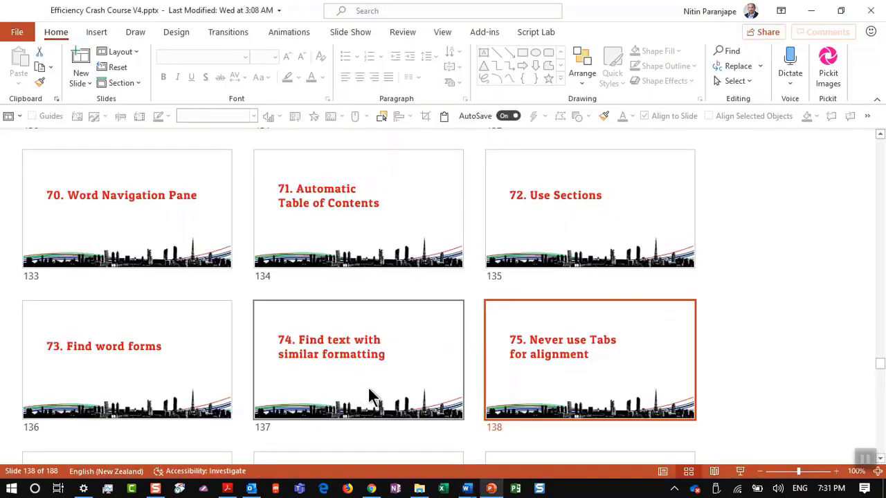
Open slide 139, Create / Draw Tables, then bring blank Word Document1 to the front
double_click(522, 373)
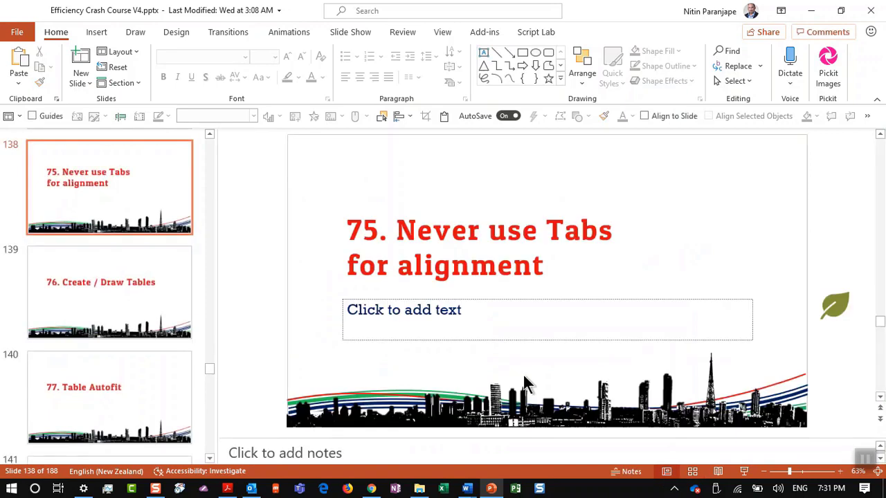
left_click(151, 283)
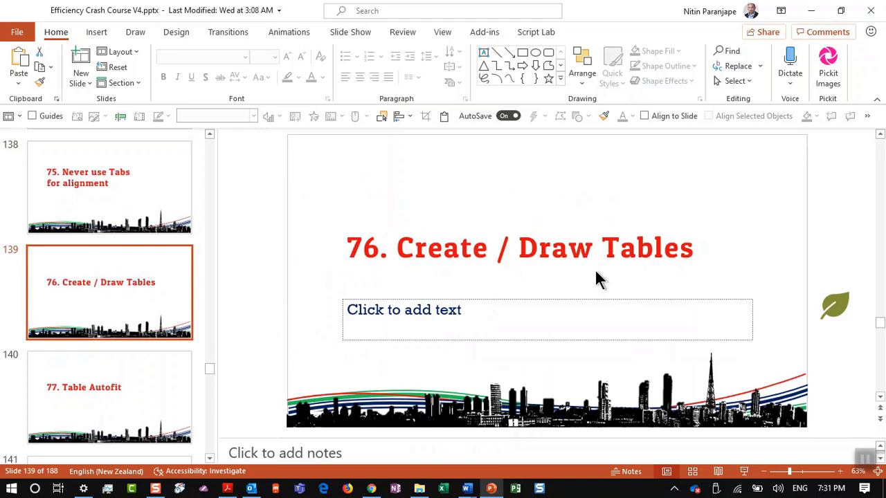
left_click(466, 488)
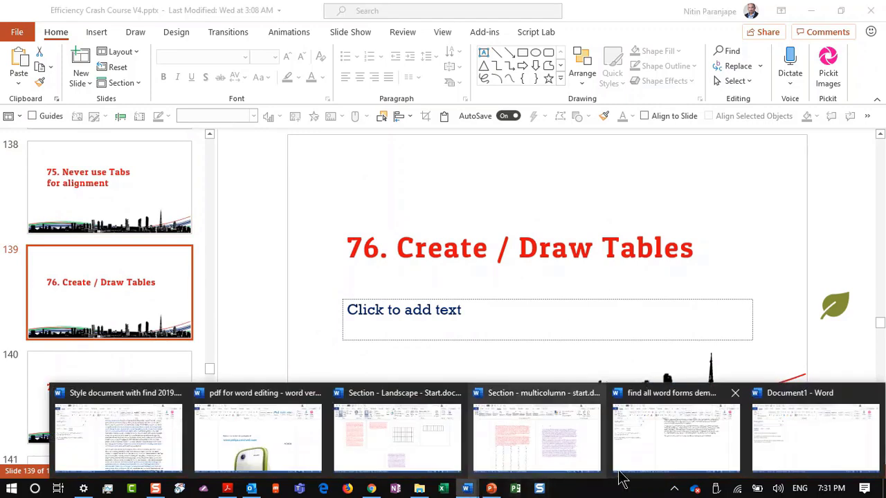
left_click(787, 437)
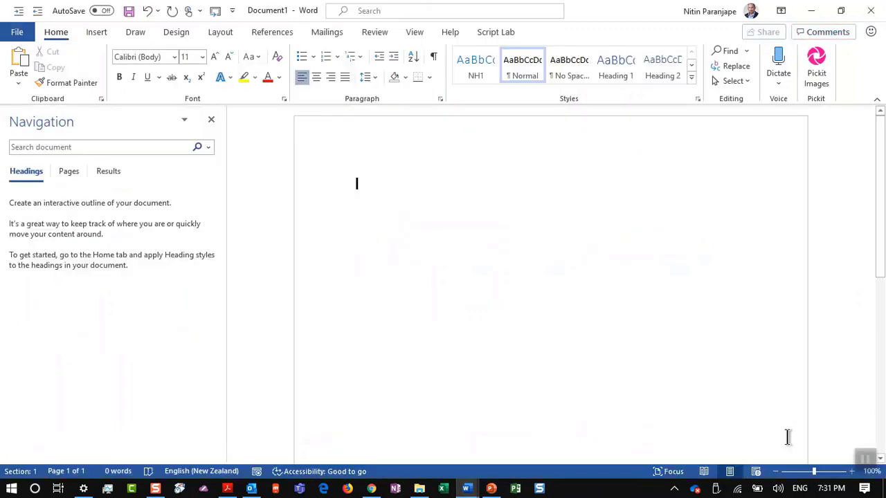
Close the navigation pane and insert a 3-column, 4-row table
left_click(211, 119)
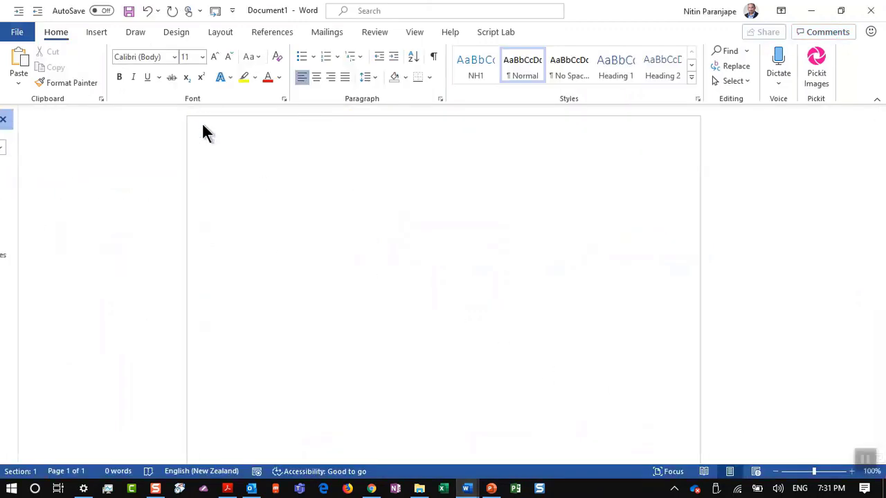
left_click(105, 30)
left_click(94, 83)
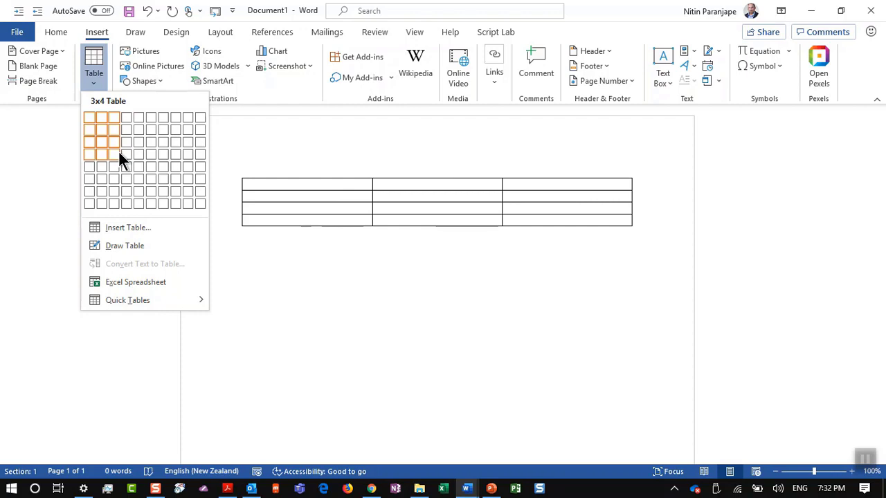
left_click(118, 150)
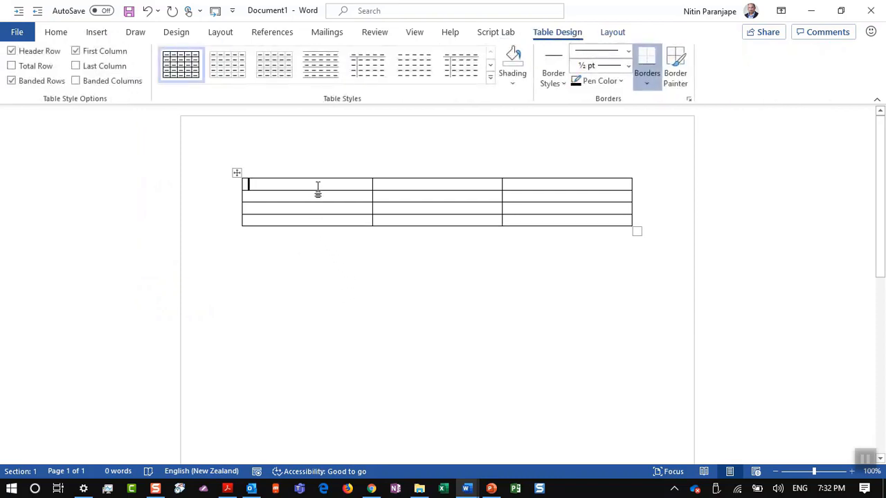
Type Name and Address in column one and a colon in column two's first cell
type("Name")
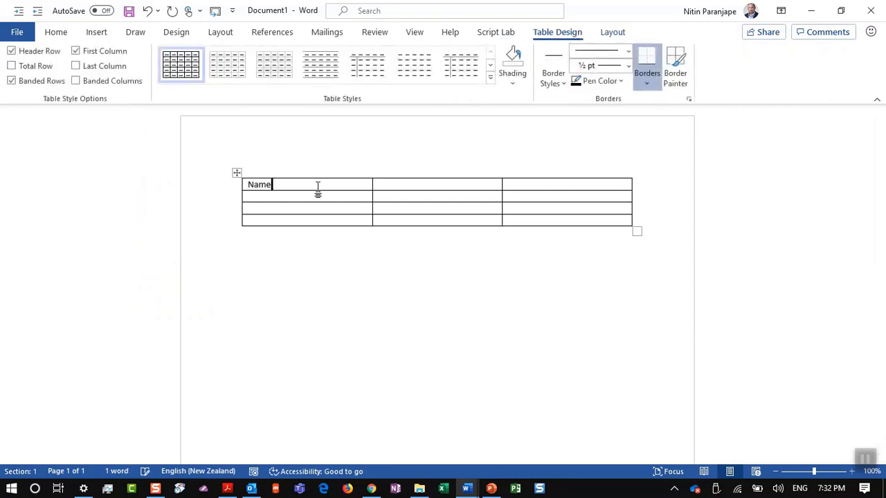
key("Down")
type("Address")
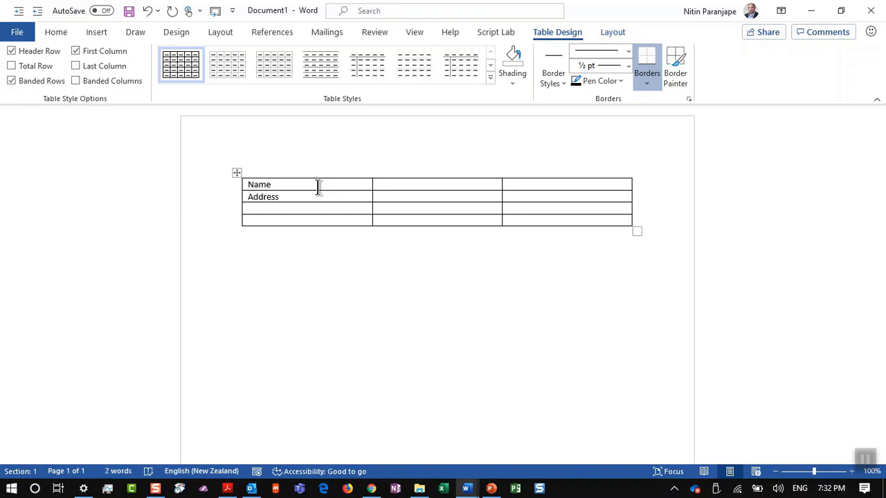
key("Up")
key("Tab")
type(":")
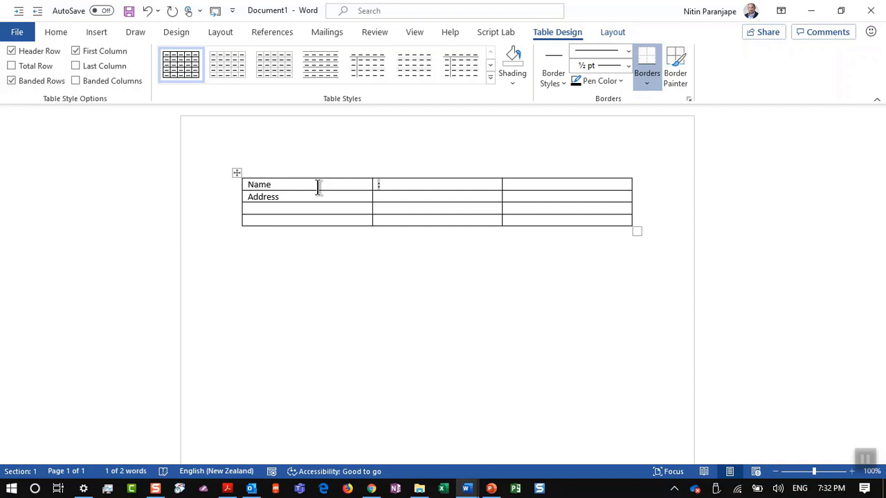
Paste the colon into the remaining three cells of the second column
key("Down")
key("Down")
key("Tab")
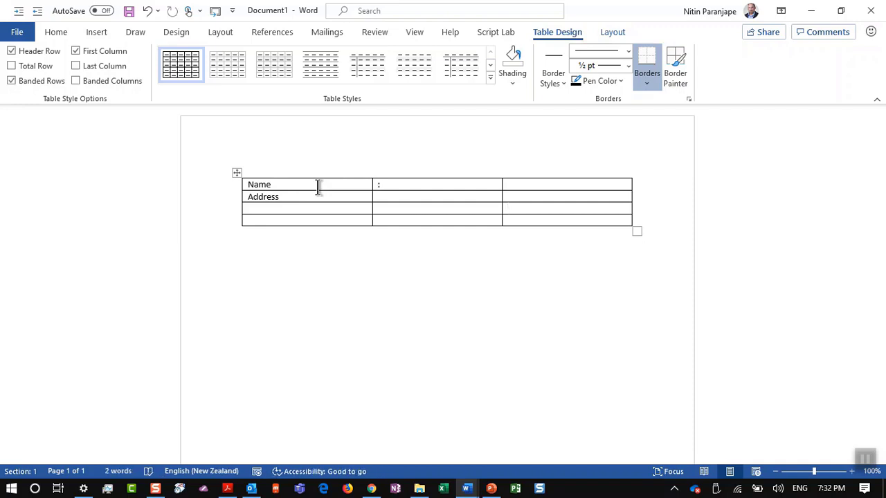
key("Left")
key("Up")
key("Right")
key("Right")
key("Right")
key("Right")
key("Right")
key("Right")
key("Right")
key("Right")
key("shift+Down")
key("shift+Down")
type(": : :")
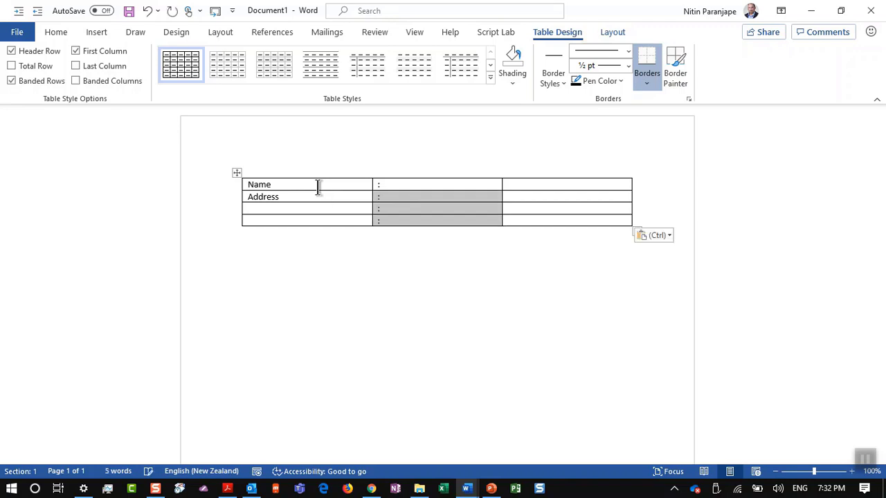
key("Escape")
key("Left")
key("Left")
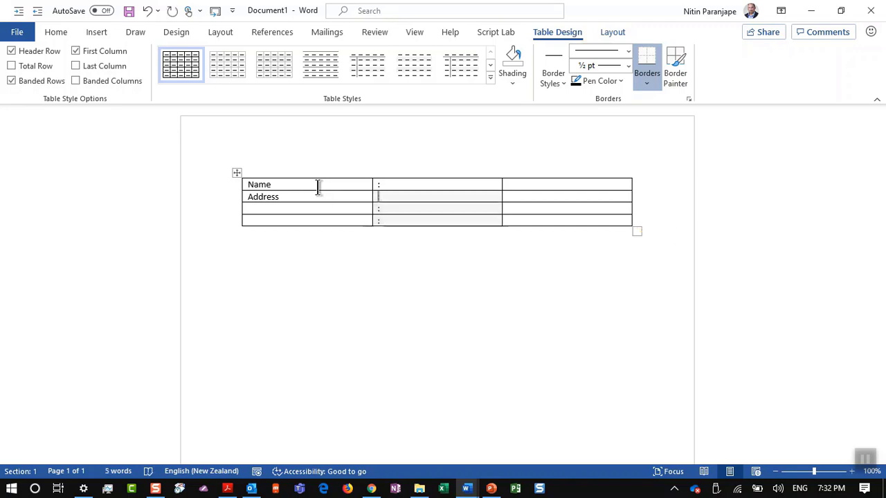
key("Down")
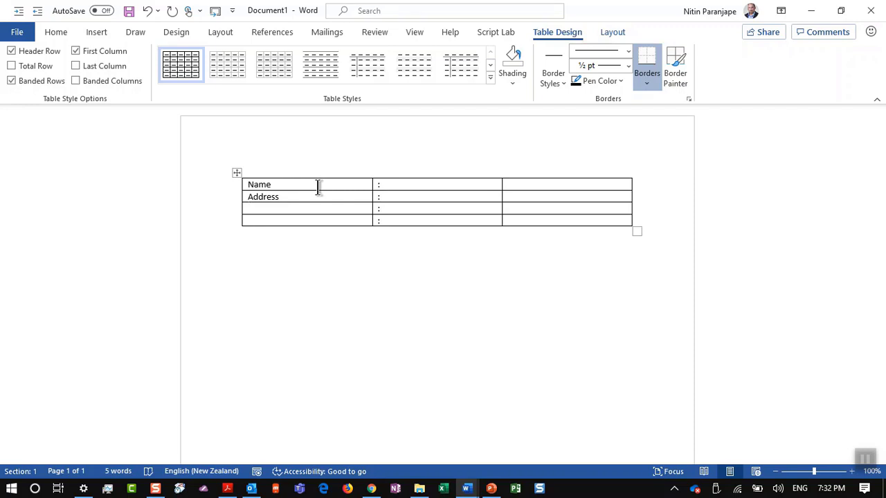
Add the Date of birth label and enter the person's name in the third column
type("Date of birth")
key("Up")
key("Up")
key("Tab")
key("Tab")
type("Nitin")
key("Tab")
key("Tab")
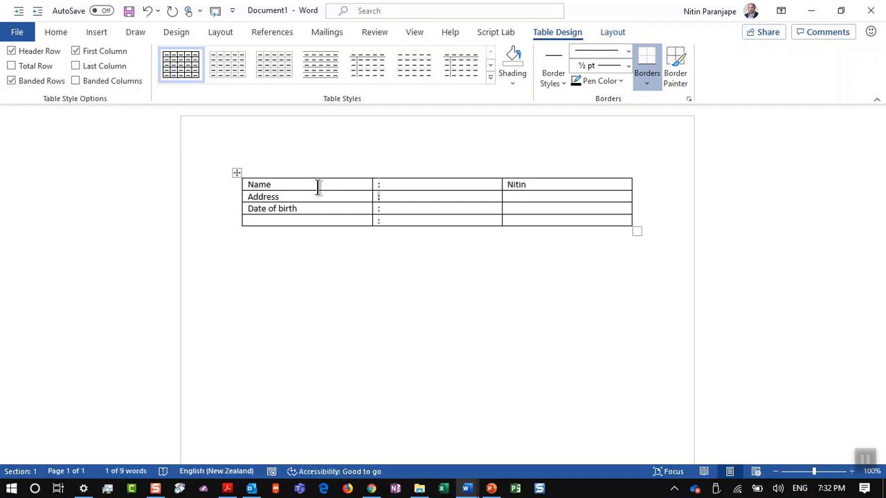
key("Tab")
Enter the city in the Address row and move the 10 Apr date to the Date of birth row
type("10 Ap")
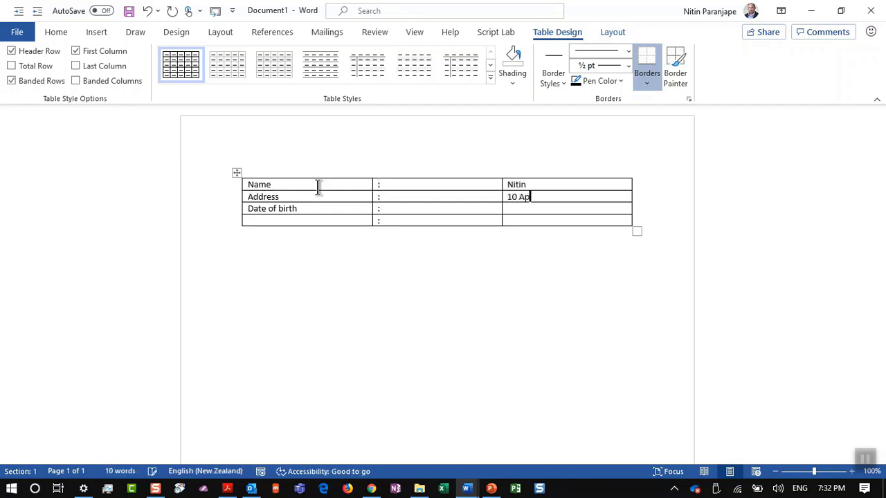
type("r")
key("Tab")
key("shift+Tab")
key("ctrl+c")
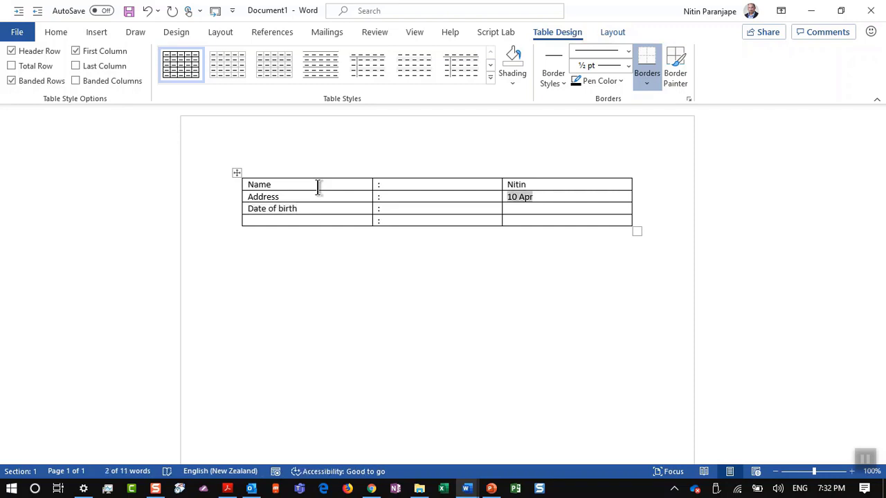
key("Delete")
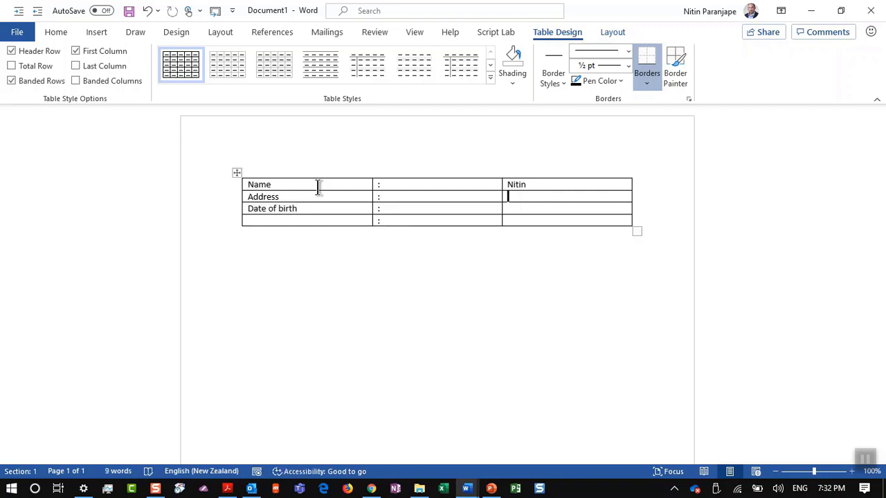
type("Mumbai")
key("Tab")
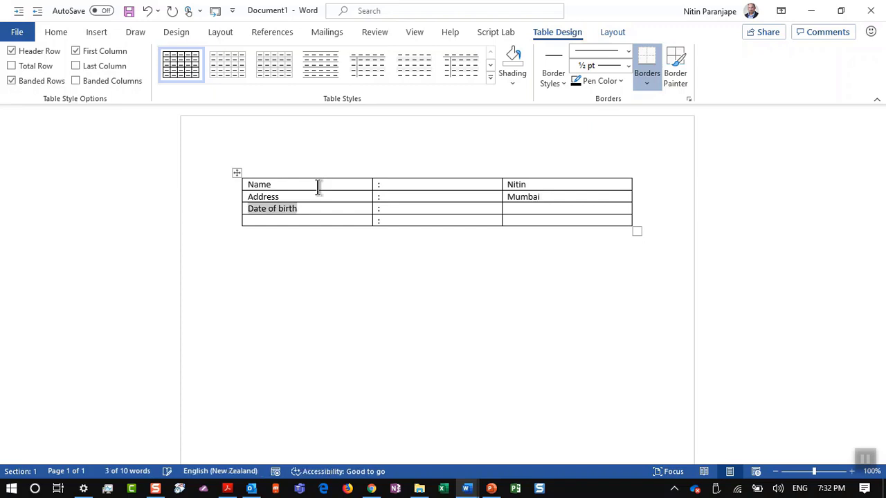
key("Tab")
key("Tab")
key("ctrl+v")
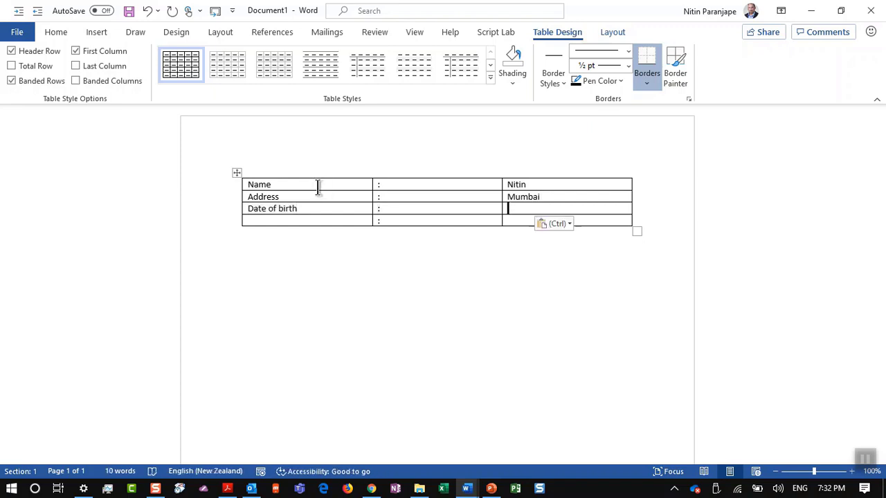
Add the postal code and country as extra lines in the address cell
key("Up")
key("End")
key("Return")
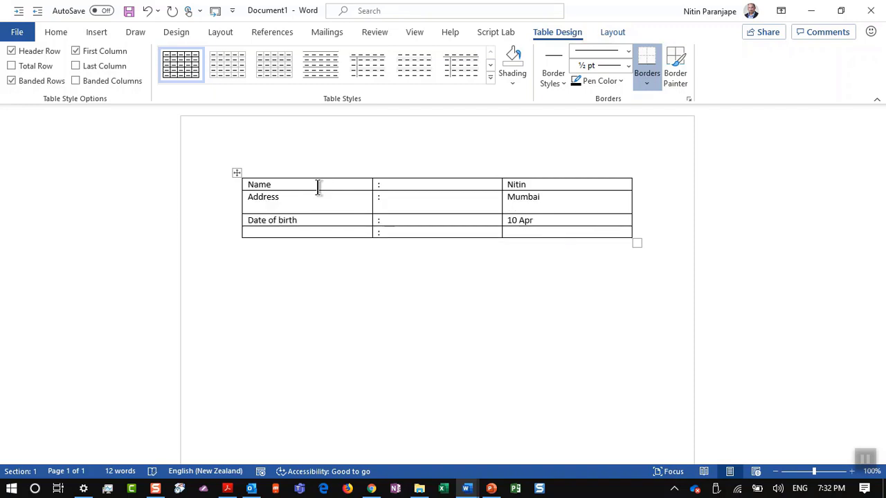
type("400001")
key("Return")
type("India")
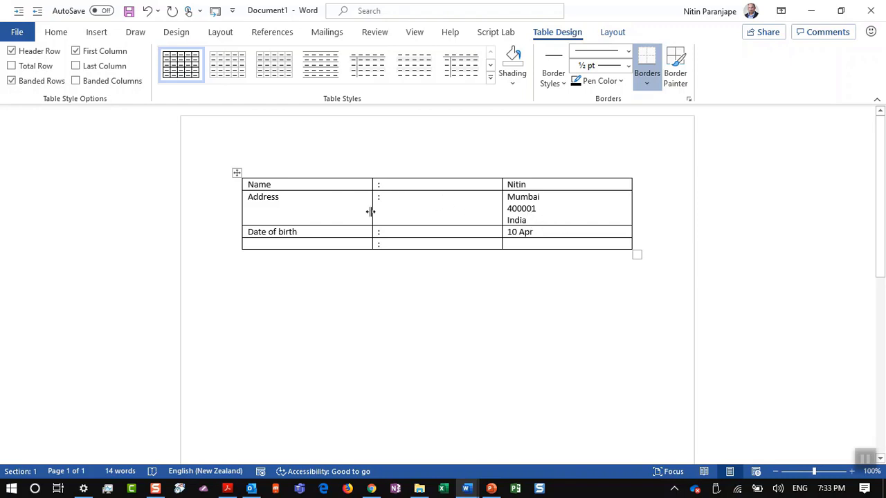
Apply AutoFit Contents to the table and drag the value column wider
left_click(421, 207)
left_click(614, 33)
left_click(405, 78)
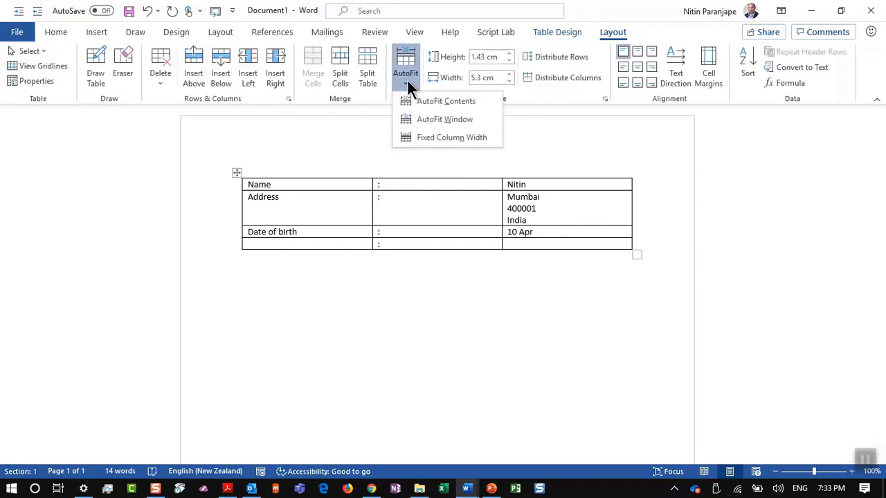
left_click(438, 105)
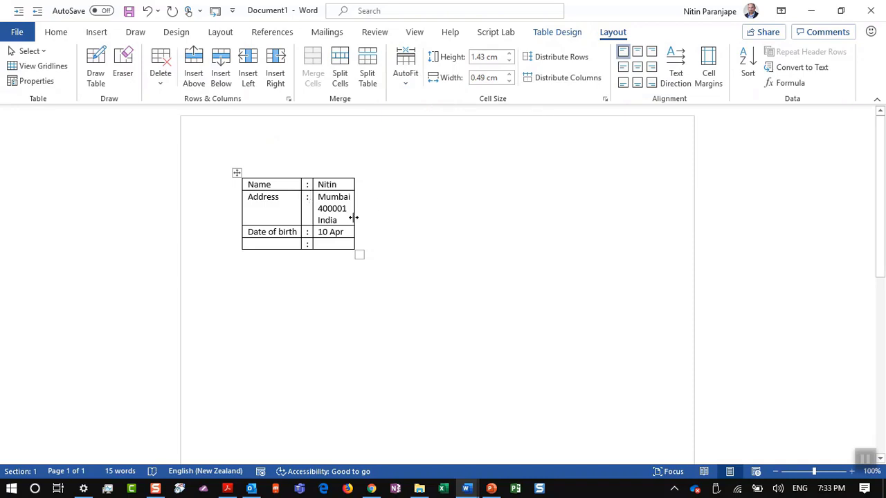
left_click_drag(354, 218, 443, 230)
left_click_drag(443, 229, 443, 229)
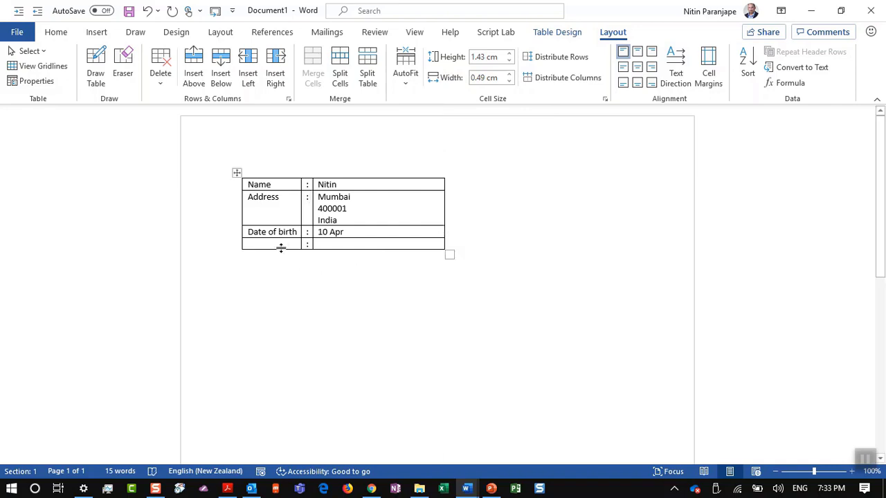
Fill the last row with the label Qualification and the value MD Gyn
left_click(279, 246)
type("Qual")
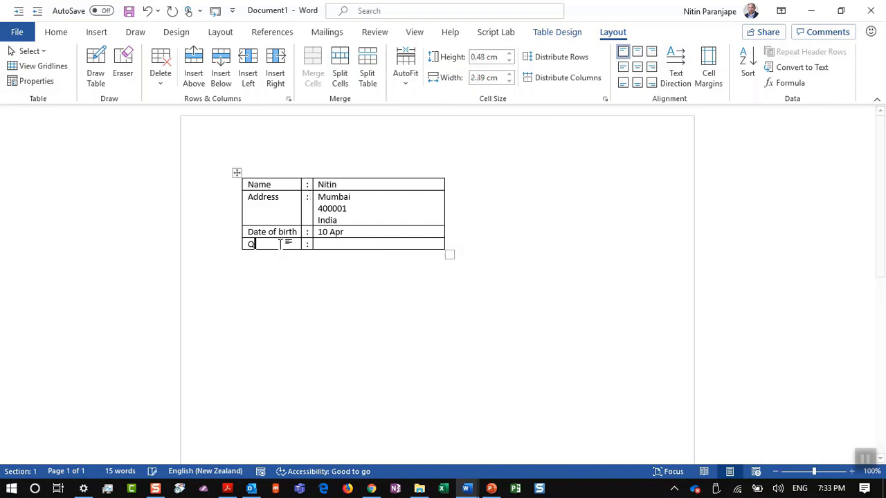
key("BackSpace")
key("BackSpace")
type("alification")
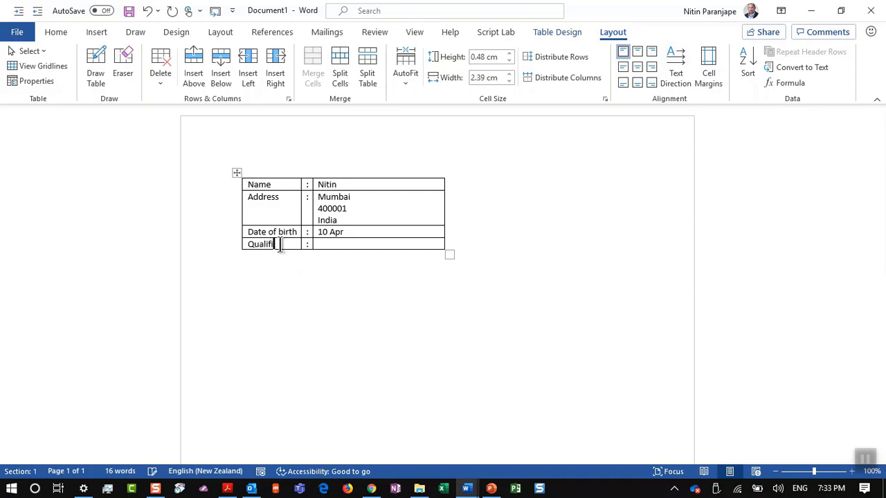
key("Tab")
key("Tab")
type("MD Gyn")
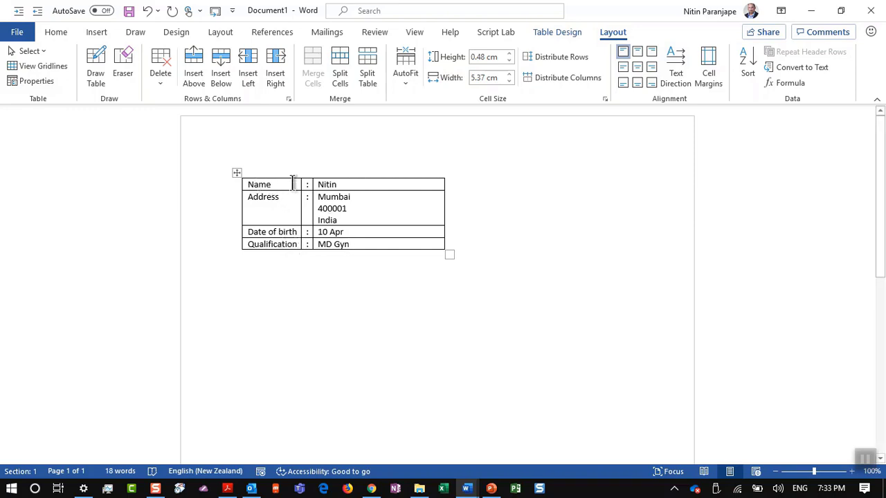
Remove all borders from the personal-details table
left_click(237, 173)
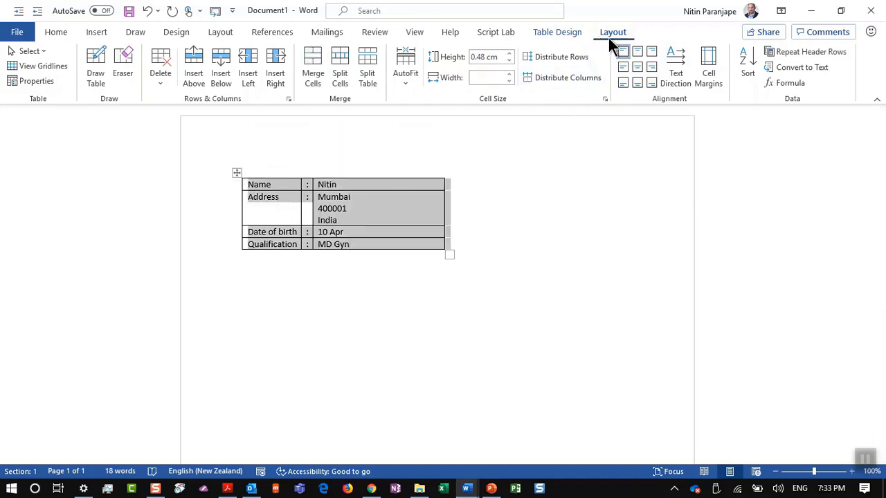
left_click(570, 36)
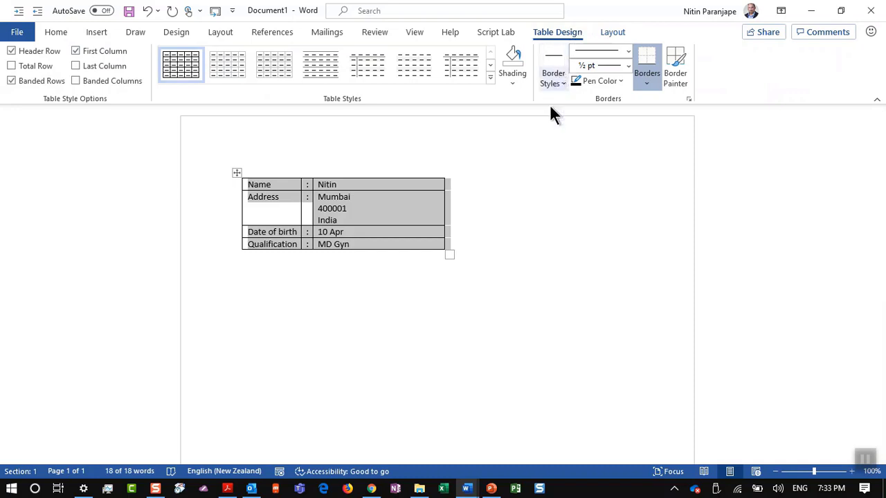
left_click(643, 90)
left_click(670, 176)
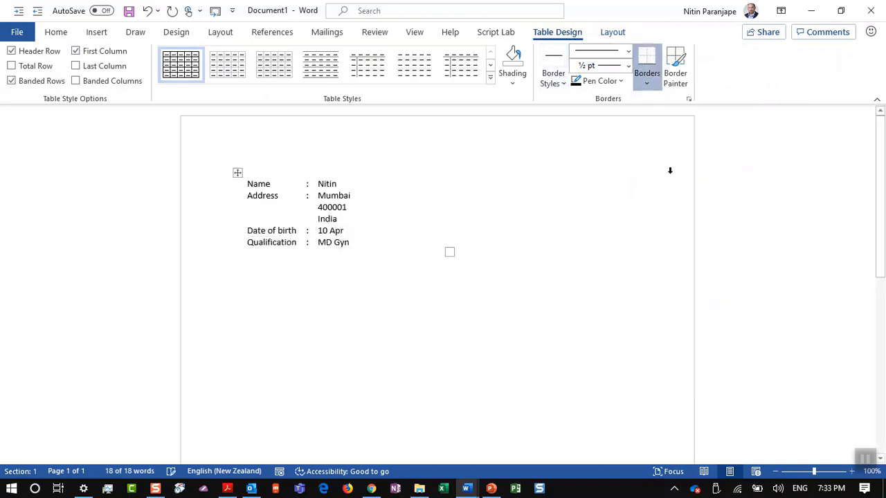
left_click(408, 286)
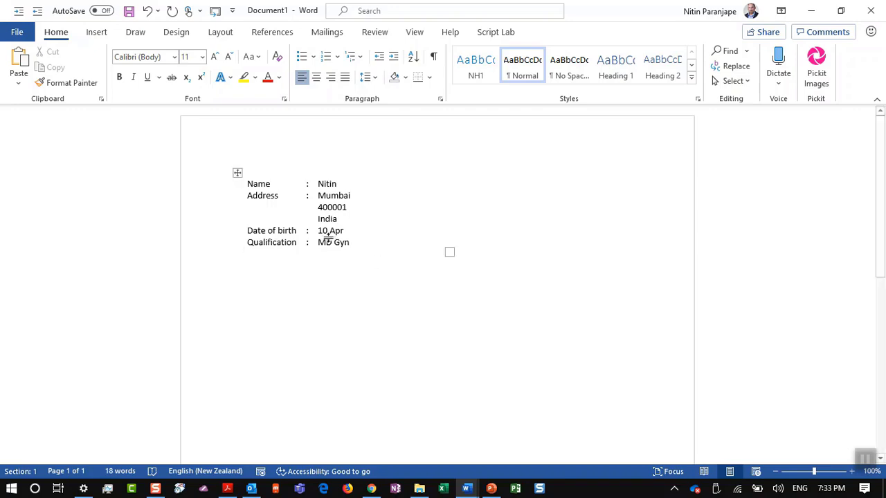
Show then hide the table gridlines, and add an empty paragraph below the table
left_click(298, 234)
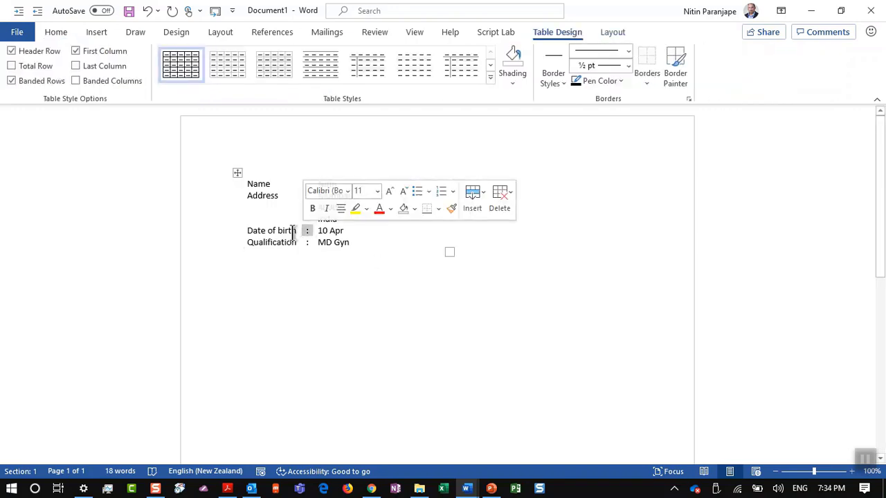
left_click(292, 231)
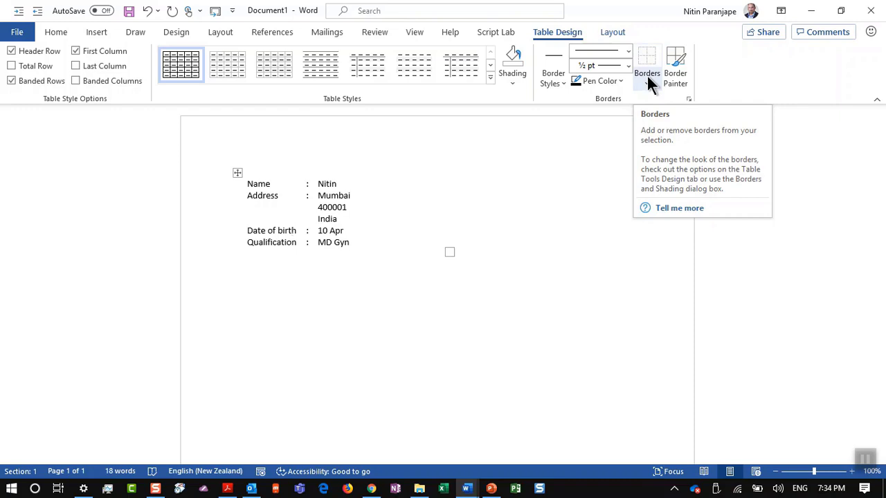
left_click(610, 32)
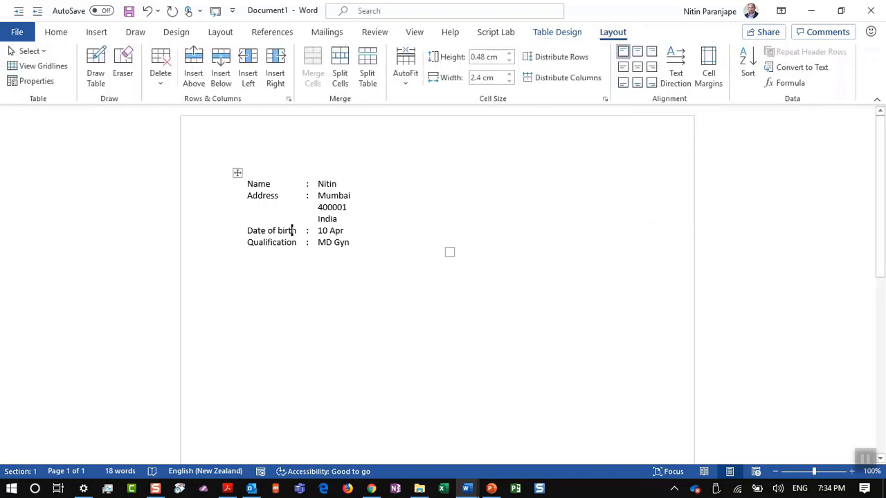
left_click(43, 66)
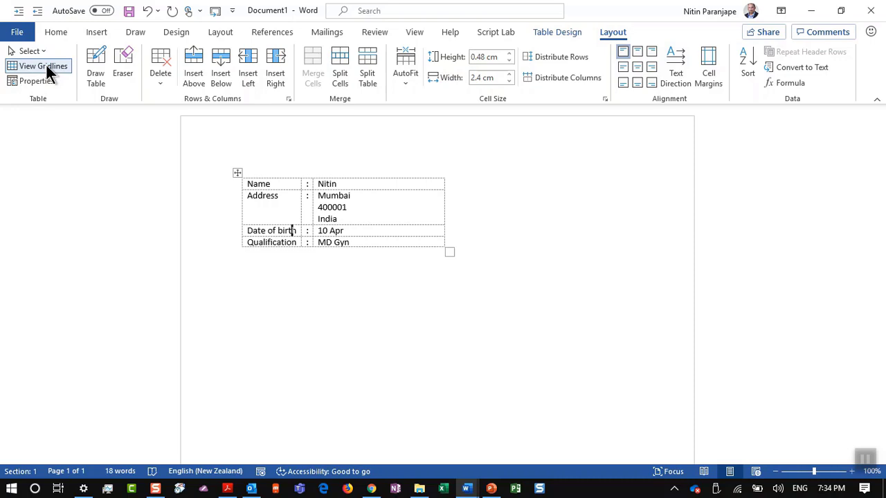
left_click(43, 66)
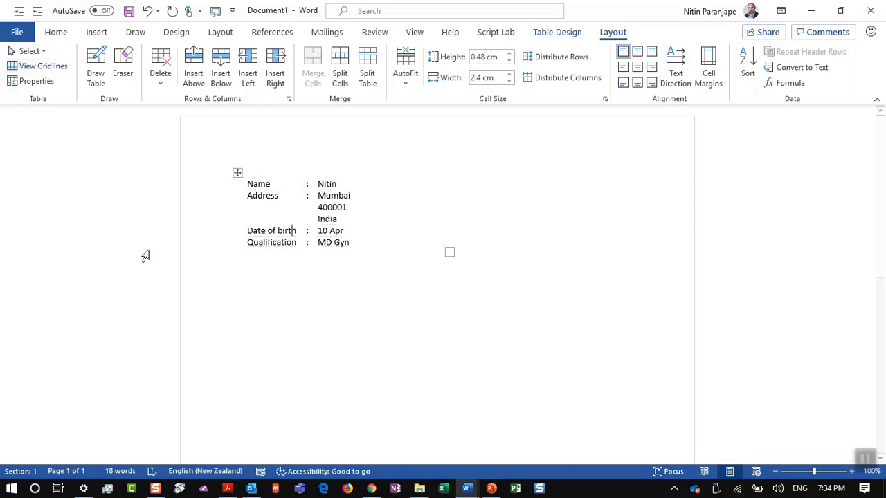
left_click(290, 280)
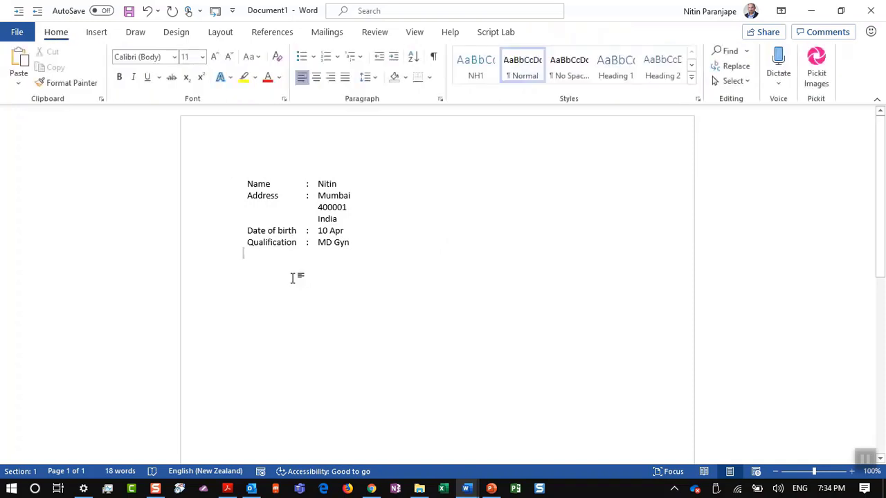
key("Return")
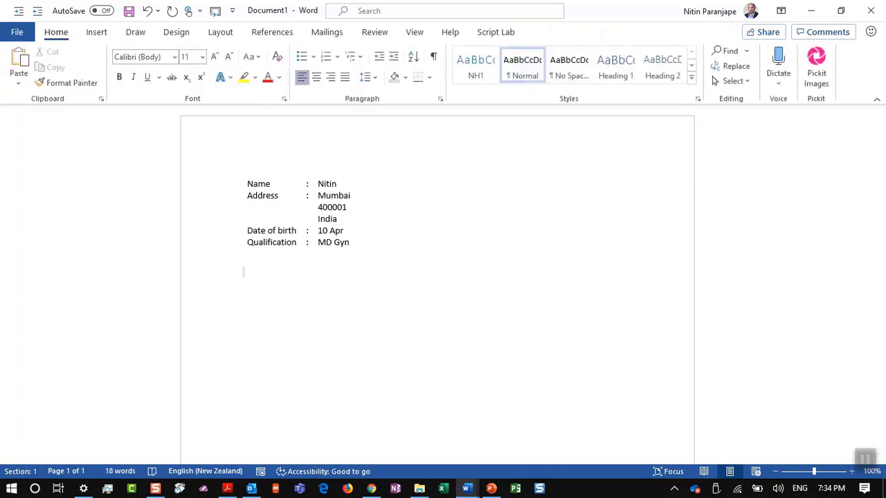
Insert a 6-column, 4-row table below the personal details
left_click(97, 31)
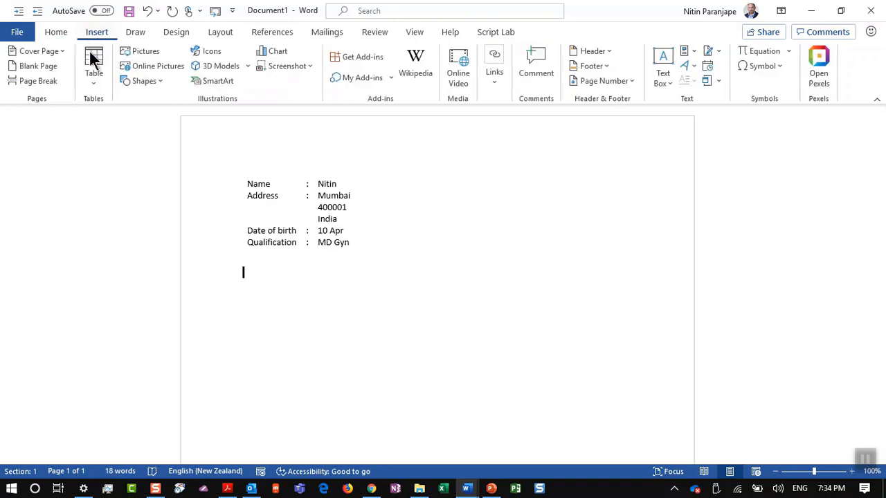
left_click(93, 67)
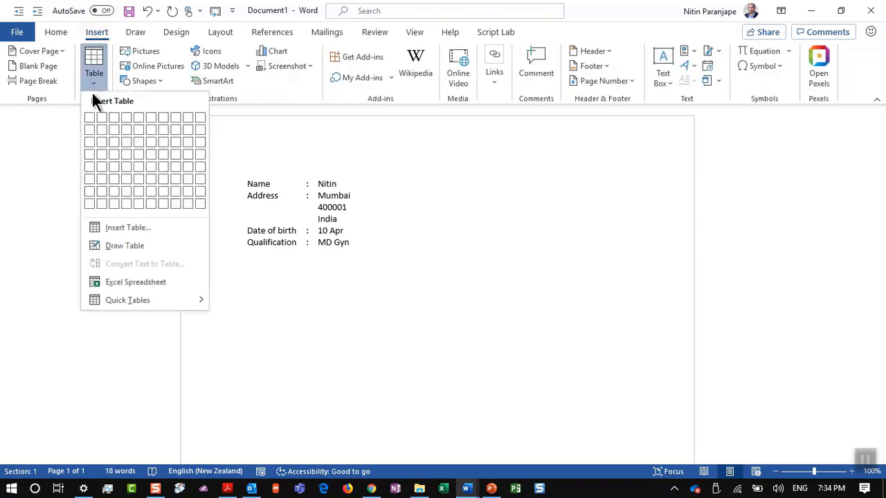
left_click(147, 156)
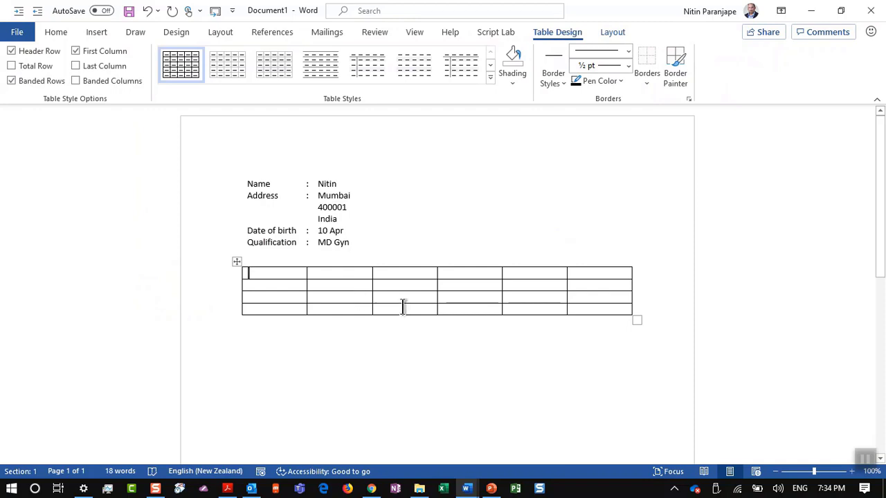
Try typing Address and merging cells, then undo the merges and the text
left_click(297, 287)
type("Address")
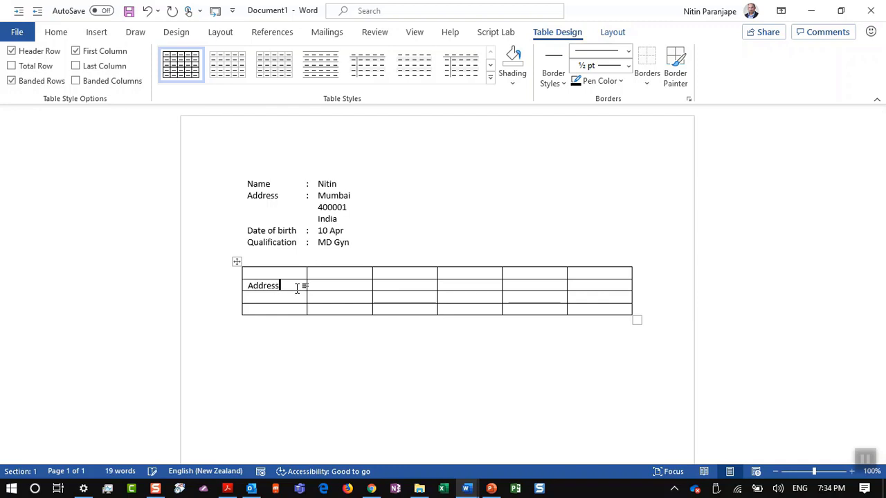
key("Tab")
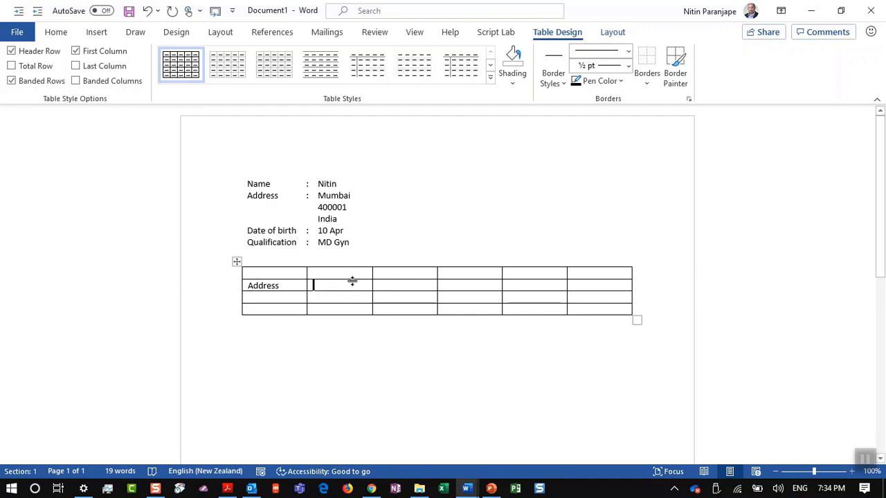
left_click_drag(353, 286, 462, 298)
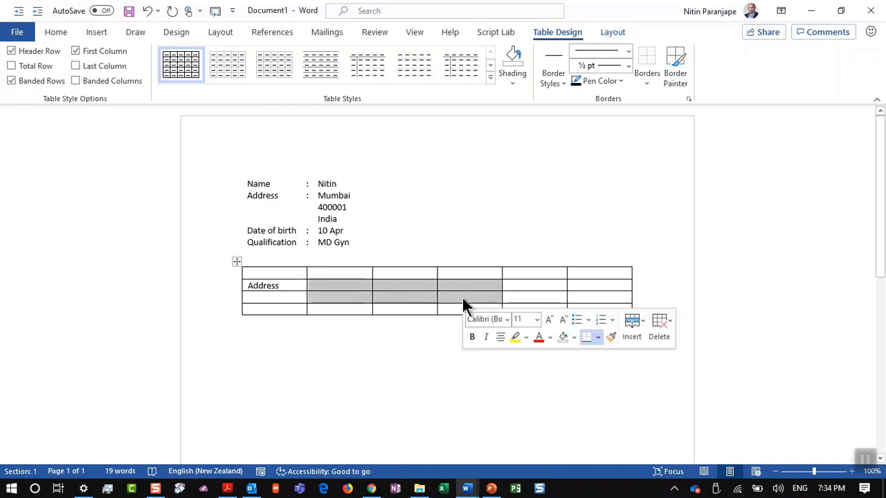
right_click(462, 298)
left_click(492, 210)
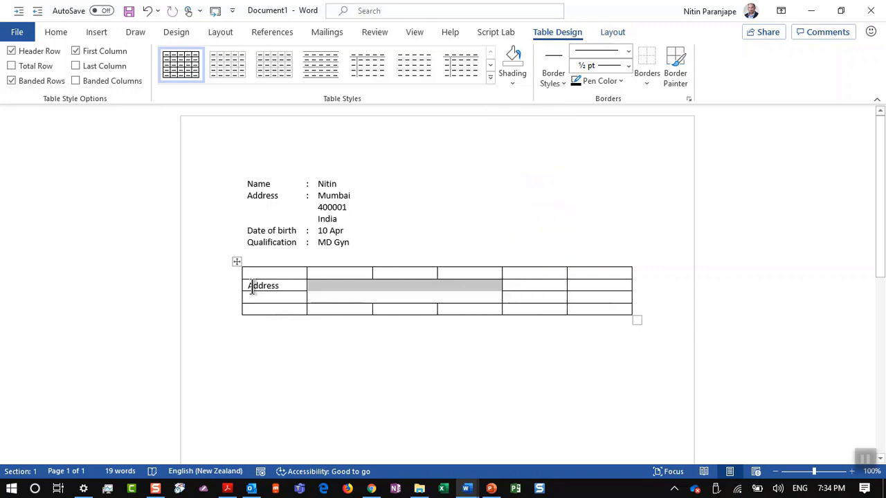
left_click_drag(253, 289, 268, 296)
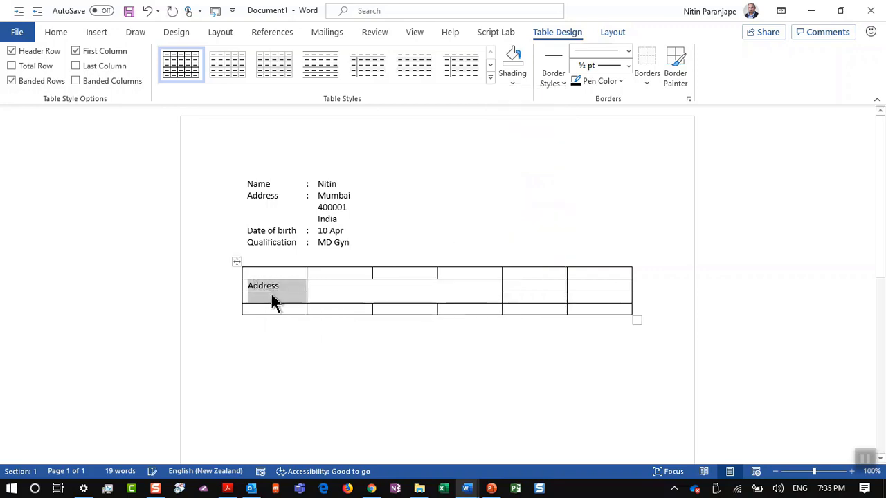
right_click(271, 295)
left_click(334, 209)
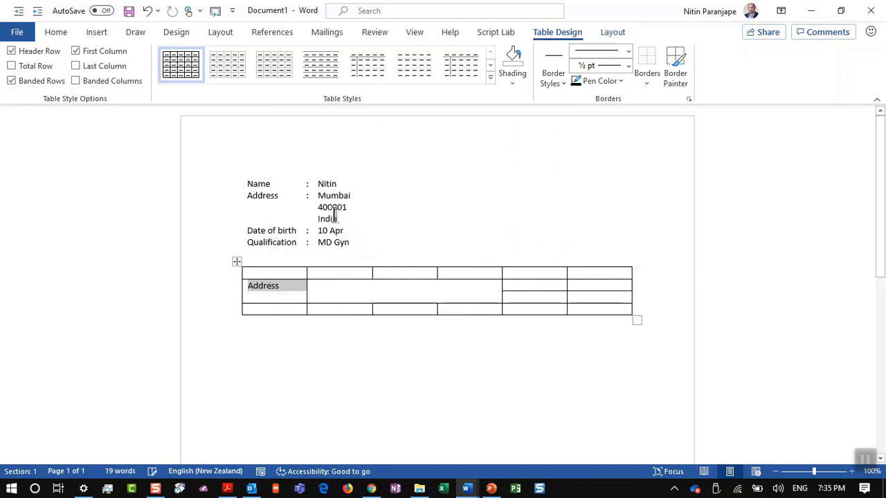
left_click(337, 297)
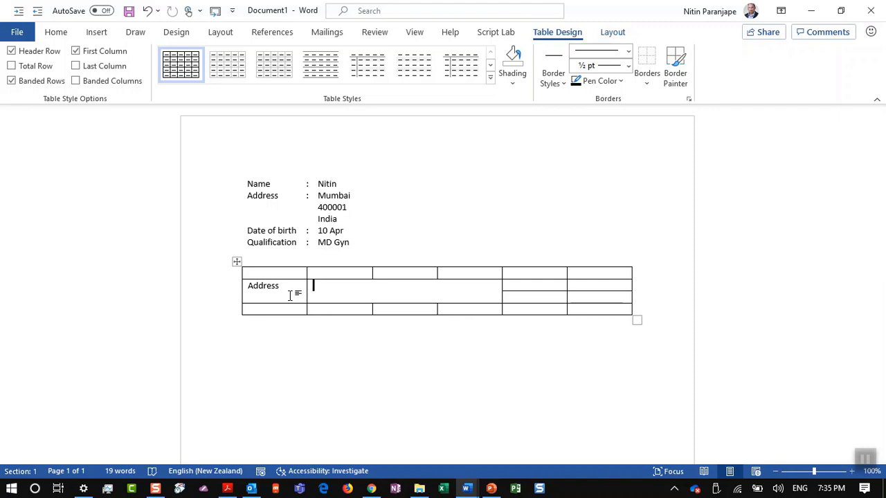
key("ctrl+z")
key("ctrl+z")
key("ctrl+z")
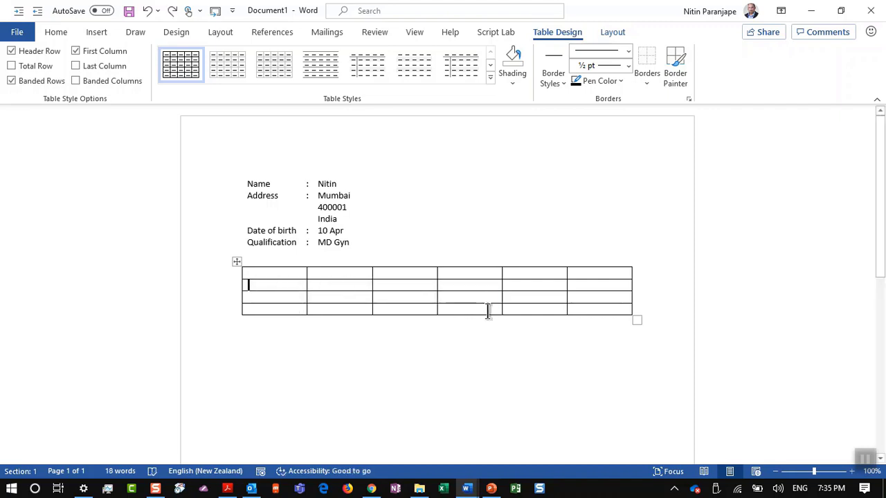
Erase inner borders across columns one to five with the Table Layout Eraser
left_click(606, 39)
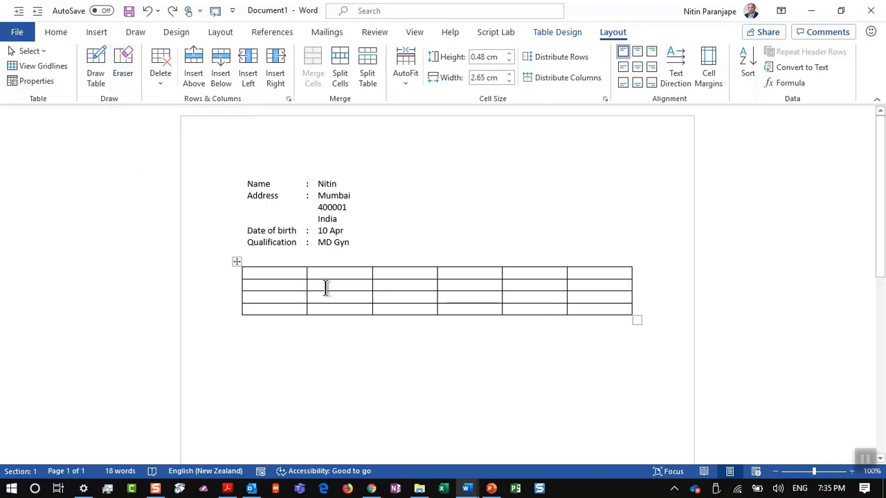
left_click_drag(325, 287, 330, 303)
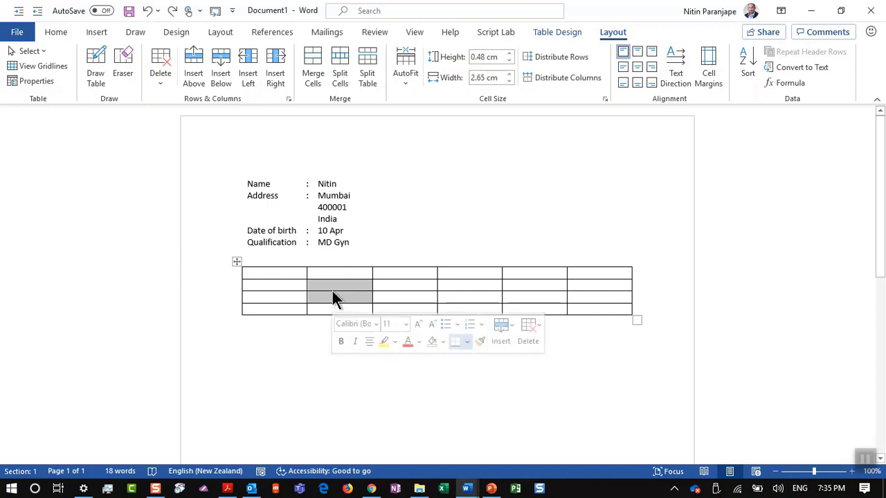
left_click(265, 287)
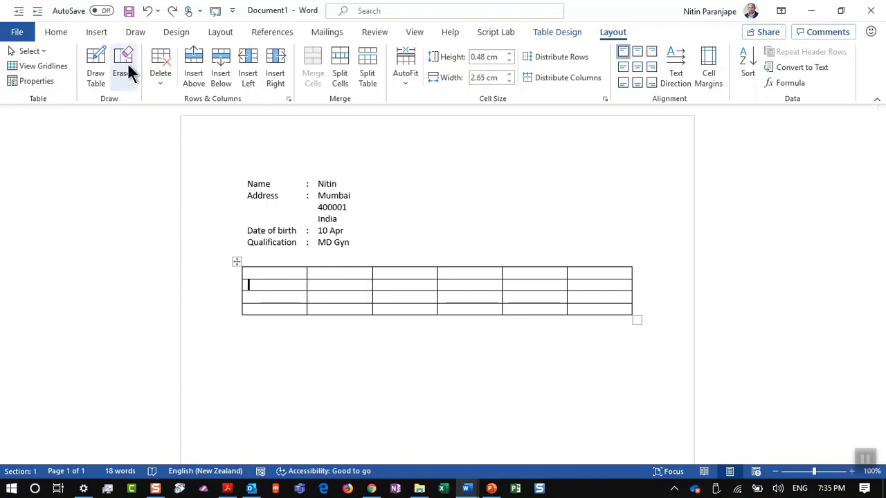
left_click(127, 63)
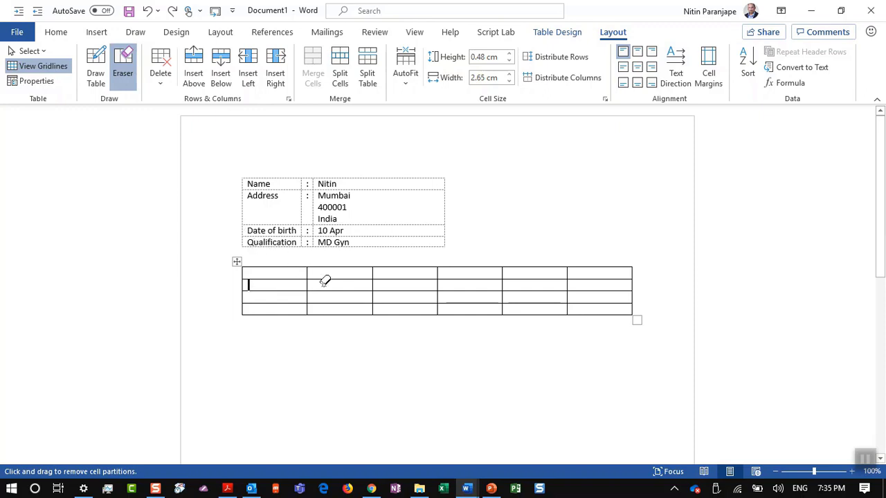
left_click_drag(338, 277, 342, 295)
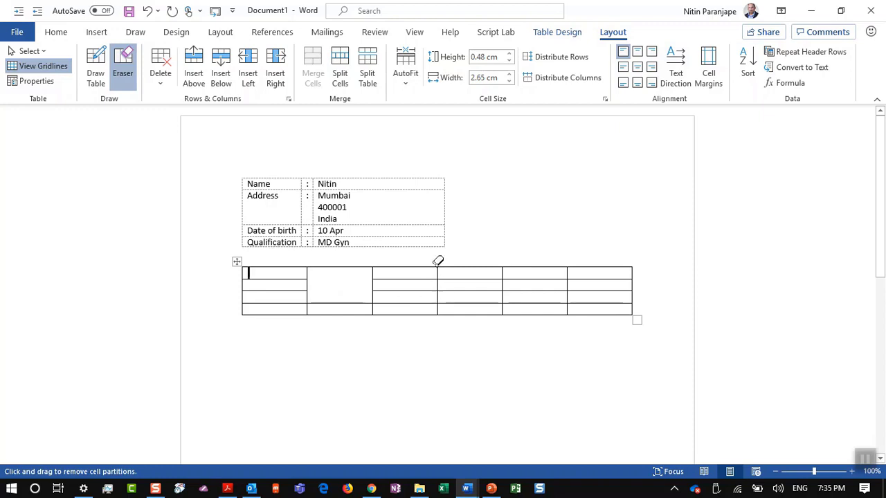
left_click_drag(436, 267, 458, 299)
left_click_drag(534, 281, 573, 281)
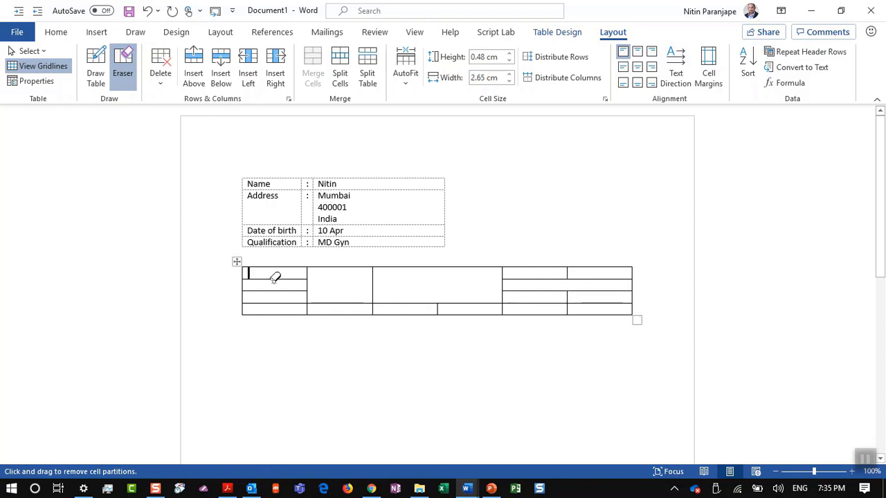
left_click_drag(281, 299, 287, 312)
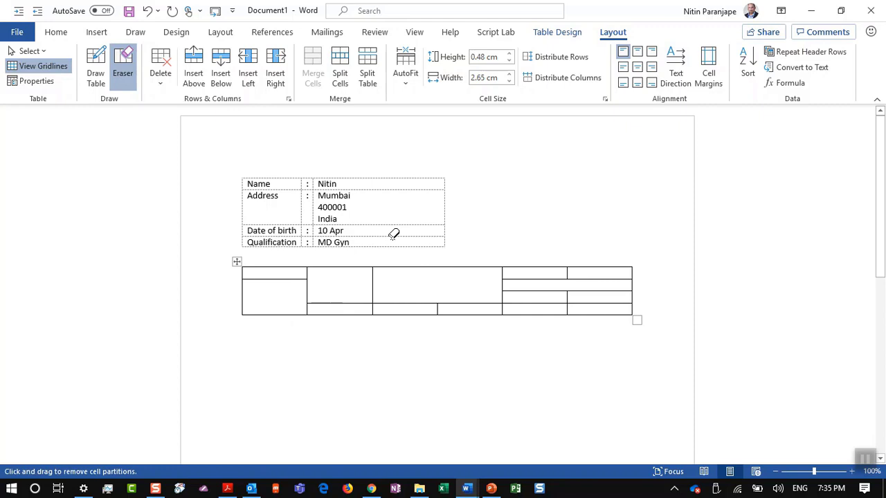
Draw a new vertical line inside the merged block, then switch to the PowerPoint deck
left_click(88, 64)
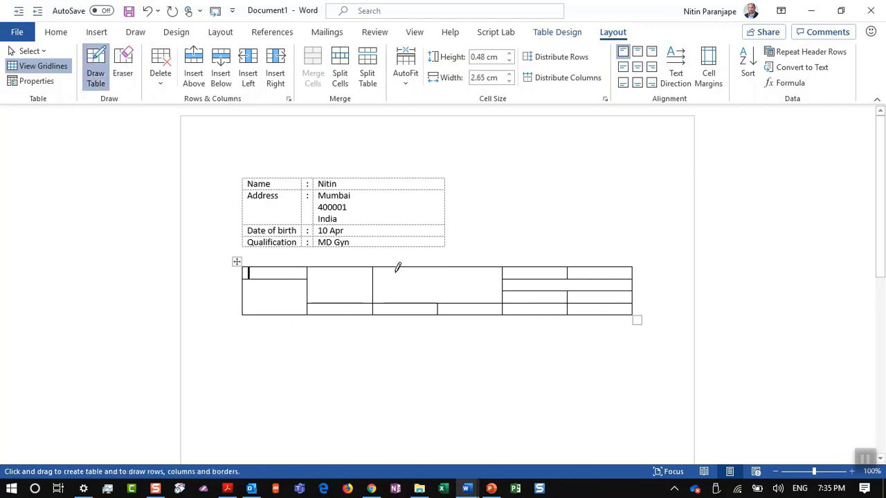
mouse_move(395, 269)
left_mouse_down()
mouse_move(396, 291)
mouse_move(480, 283)
left_mouse_up()
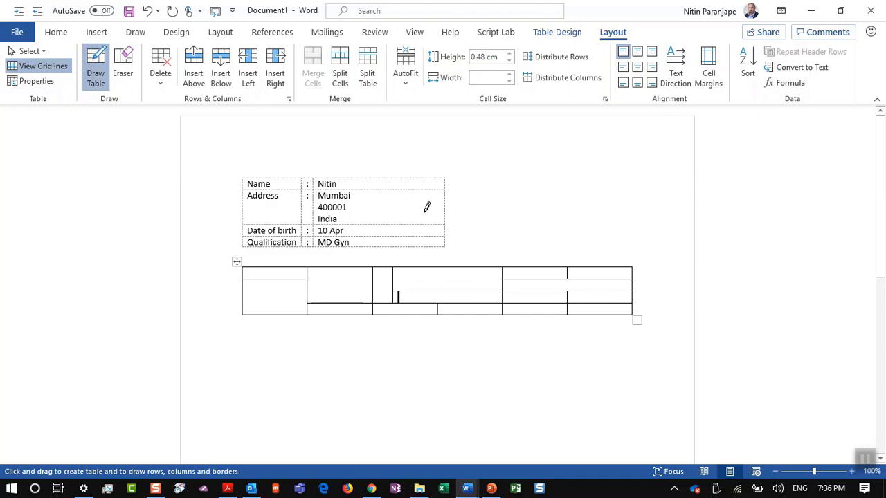
key("alt+Tab")
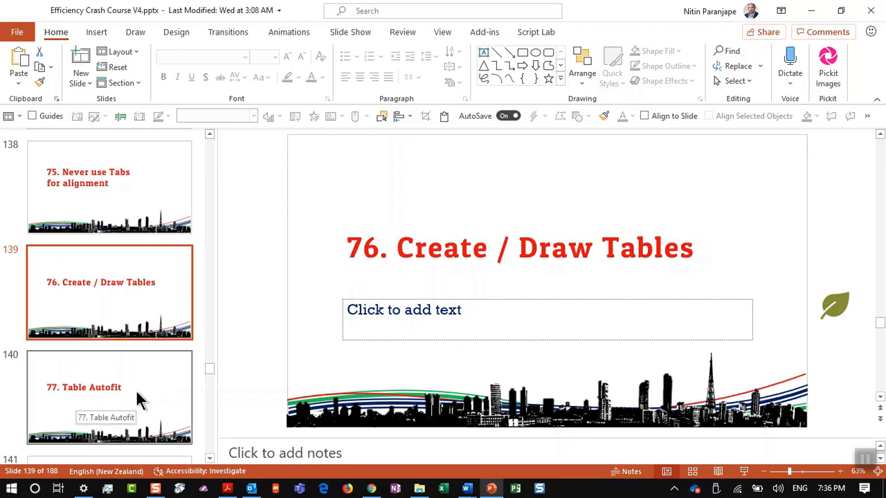
Show slide 140, '77. Table Autofit', in PowerPoint, then return to Word
left_click(136, 397)
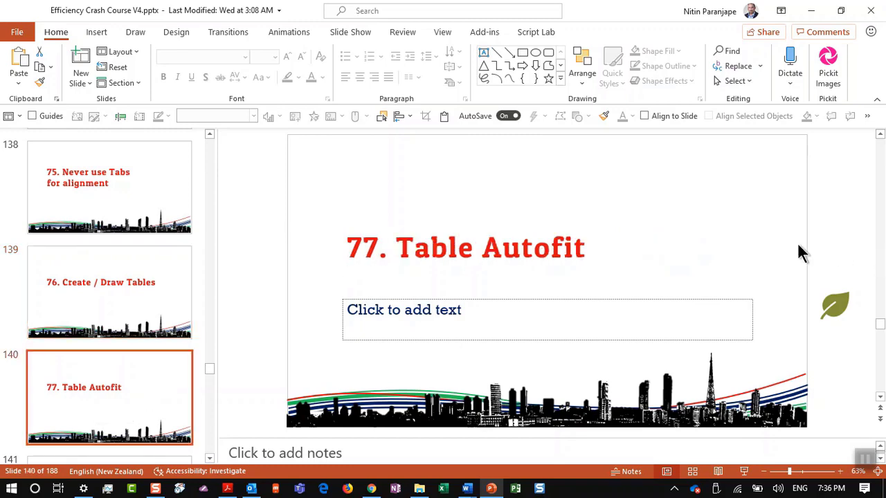
key("alt+Tab")
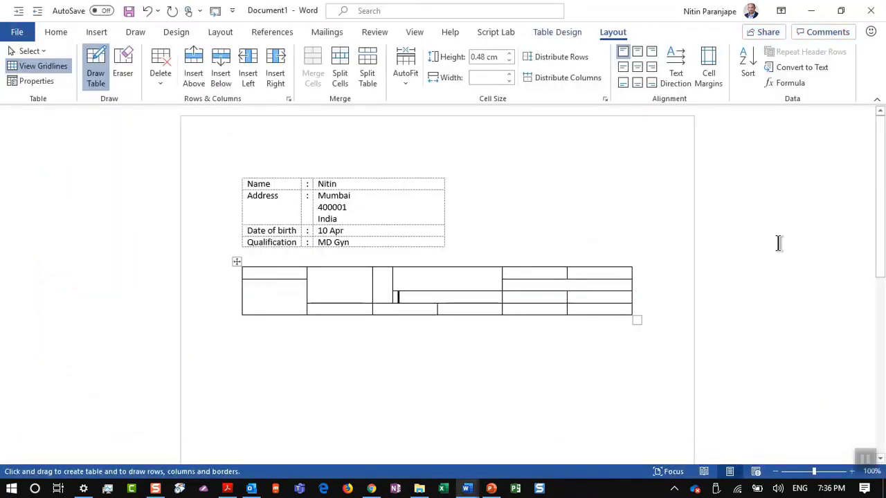
Put the caret in the table overflowing the right margin and open the Layout tab's AutoFit menu
key("alt+Tab")
scroll(531, 205, "up", 2)
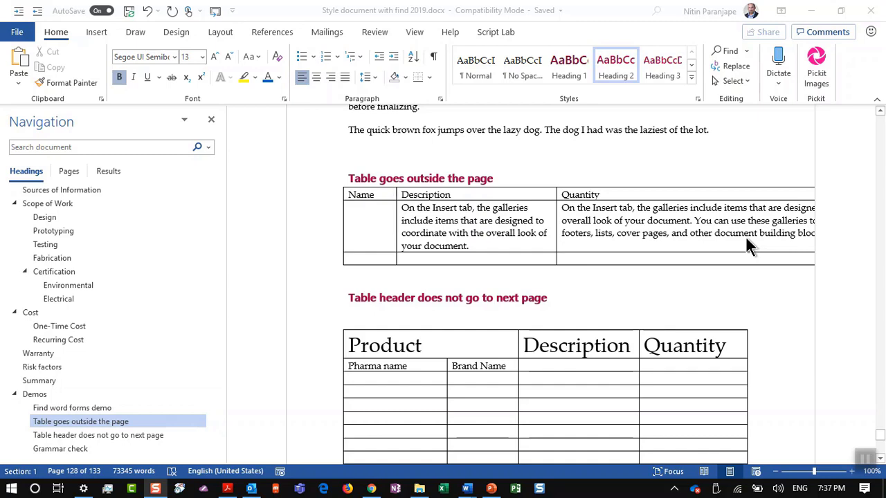
left_click(745, 236)
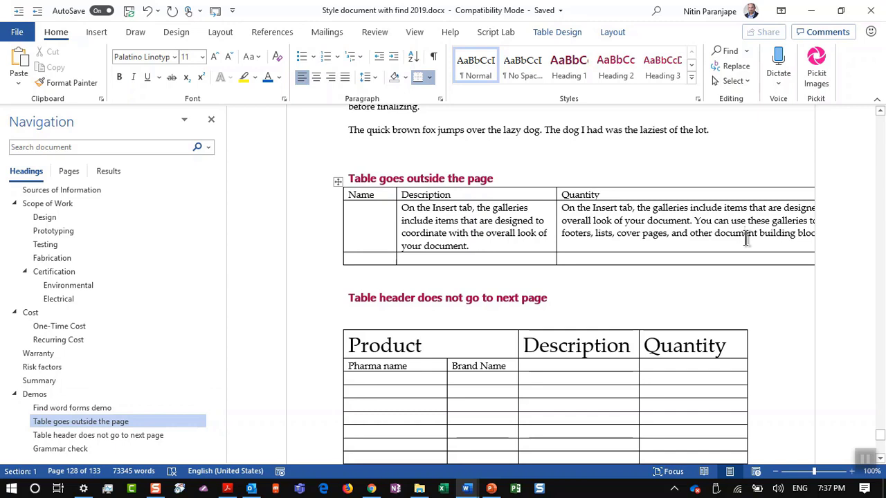
left_click(613, 35)
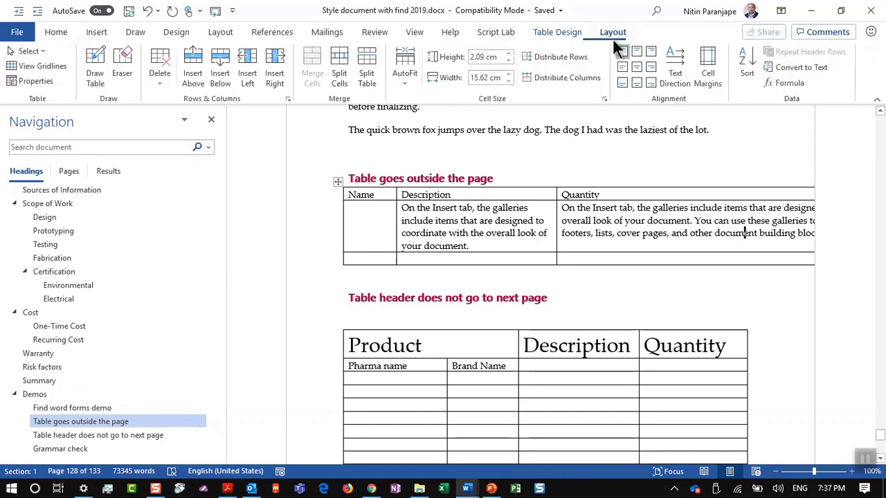
left_click(408, 78)
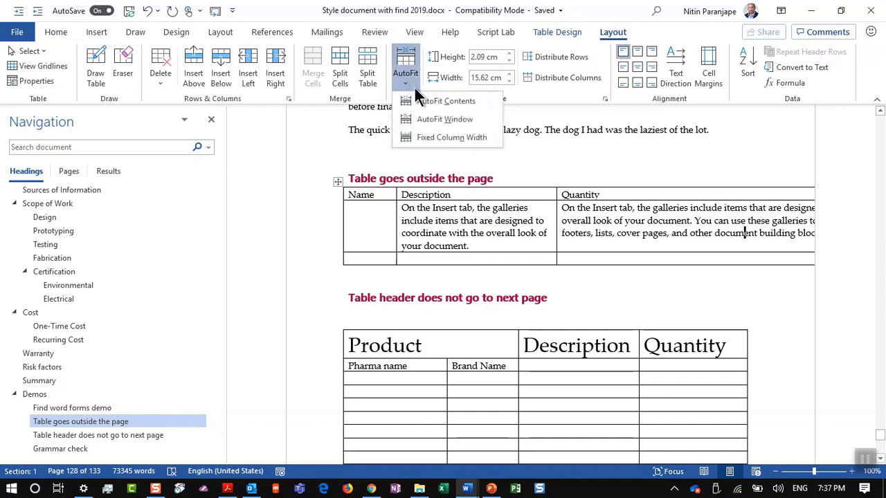
Apply AutoFit Window to the oversized table, then show slide 141 '78. Repeat Header Rows'
left_click(443, 120)
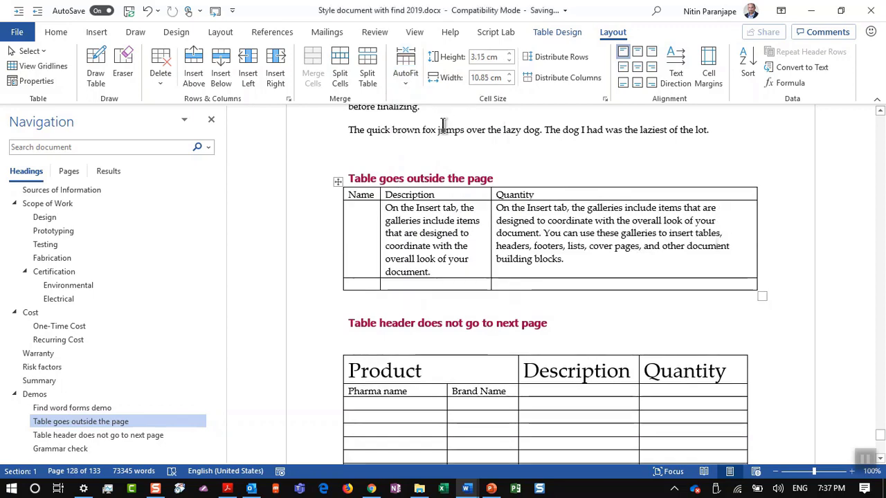
key("alt+Tab")
key("alt+Tab")
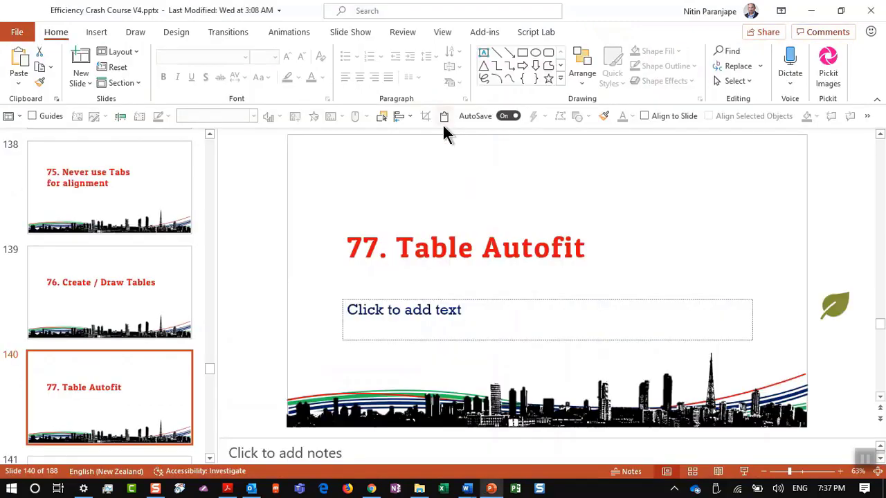
scroll(95, 378, "down", 1)
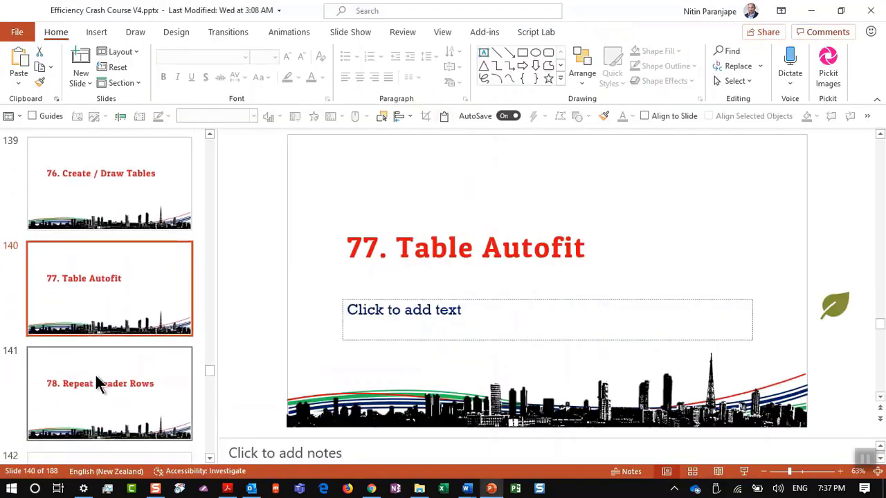
left_click(95, 377)
key("alt+Tab")
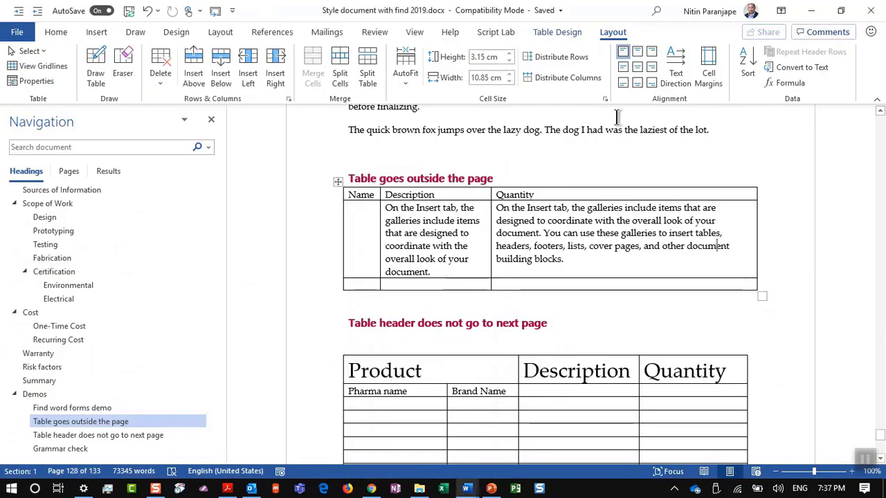
Turn on Repeat Header Rows for the table's Product/Description/Quantity row
scroll(487, 309, "down", 5)
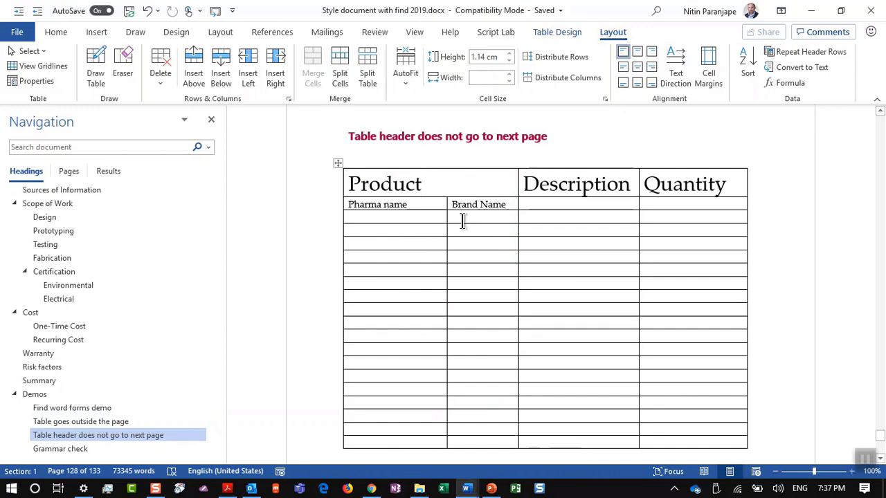
scroll(462, 221, "down", 5)
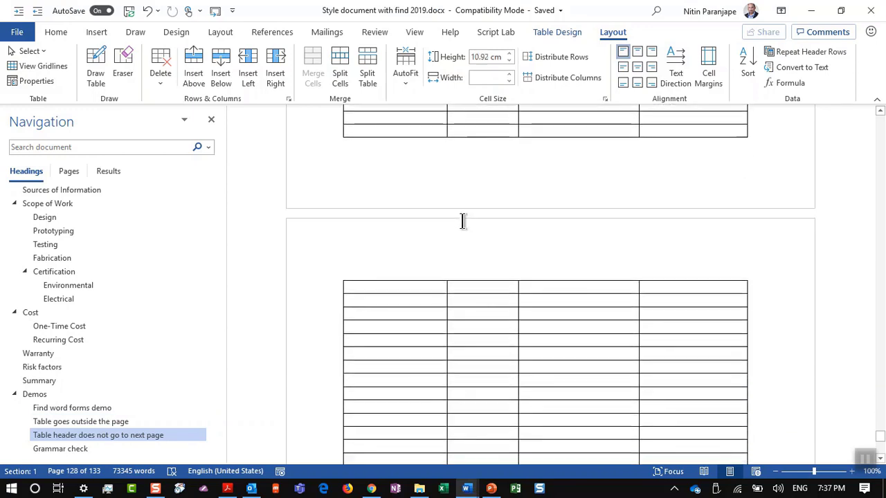
scroll(462, 221, "down", 10)
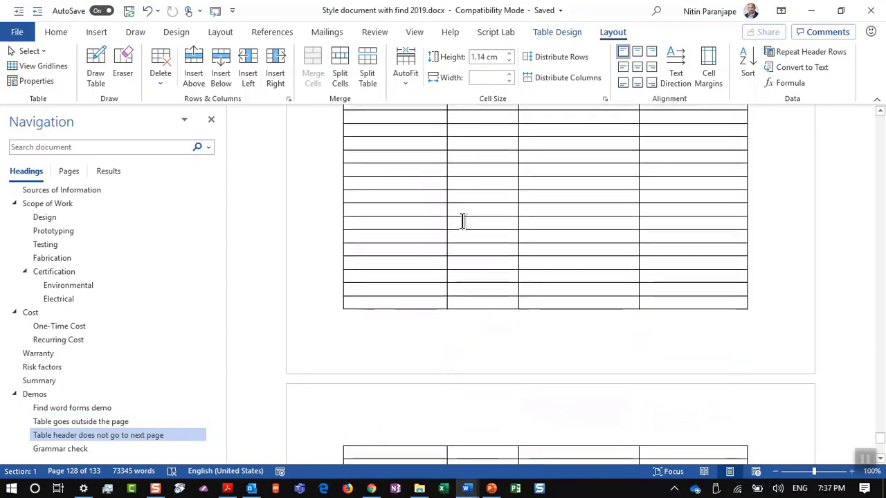
scroll(462, 221, "down", 10)
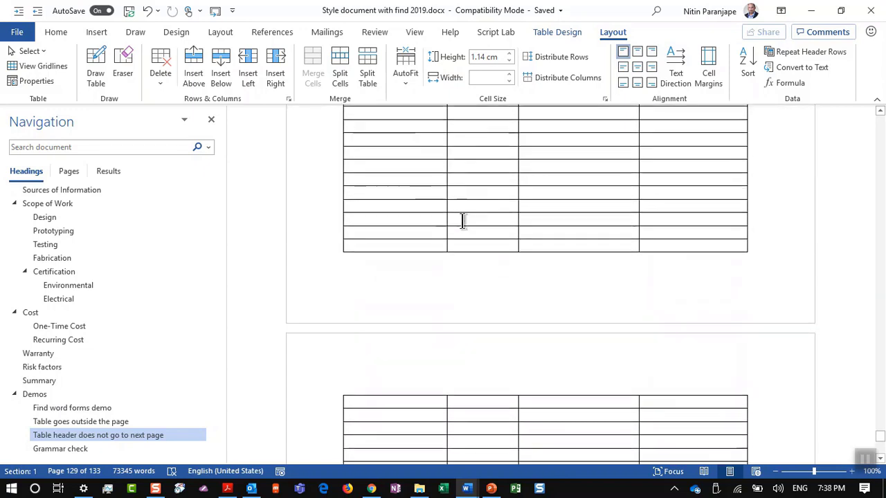
scroll(463, 220, "up", 20)
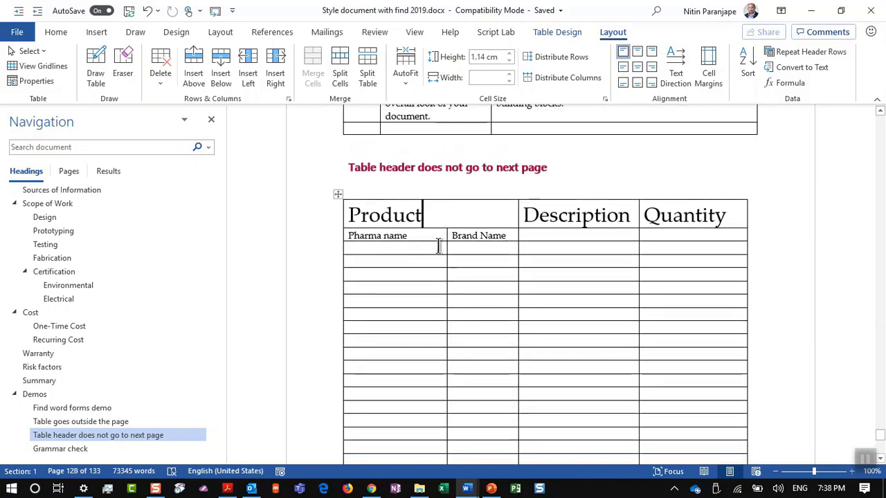
left_click(438, 247)
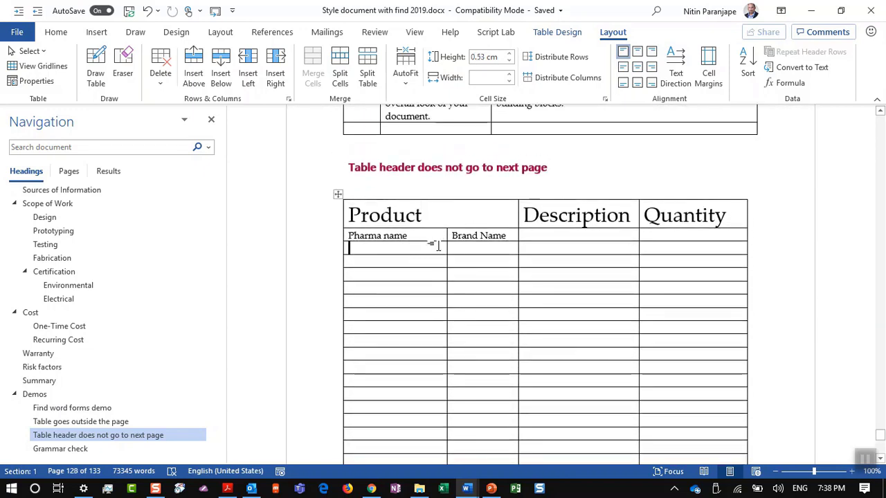
left_click(446, 210)
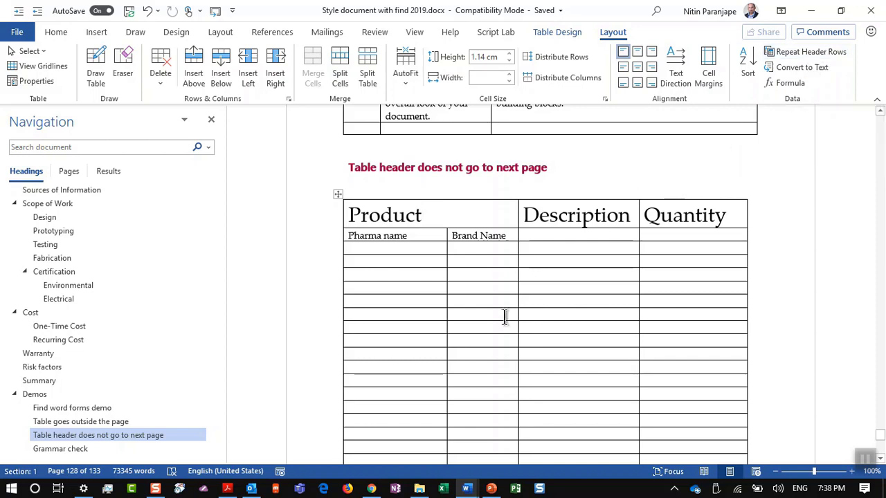
left_click(410, 307)
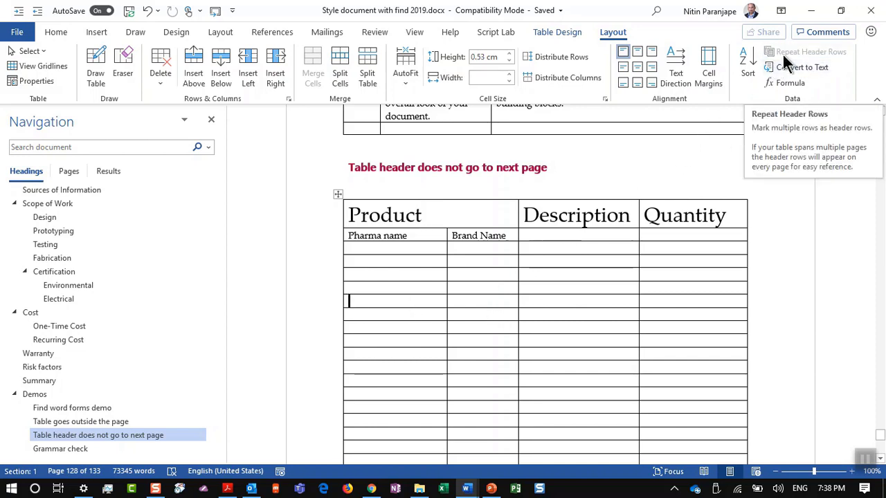
left_click(446, 216)
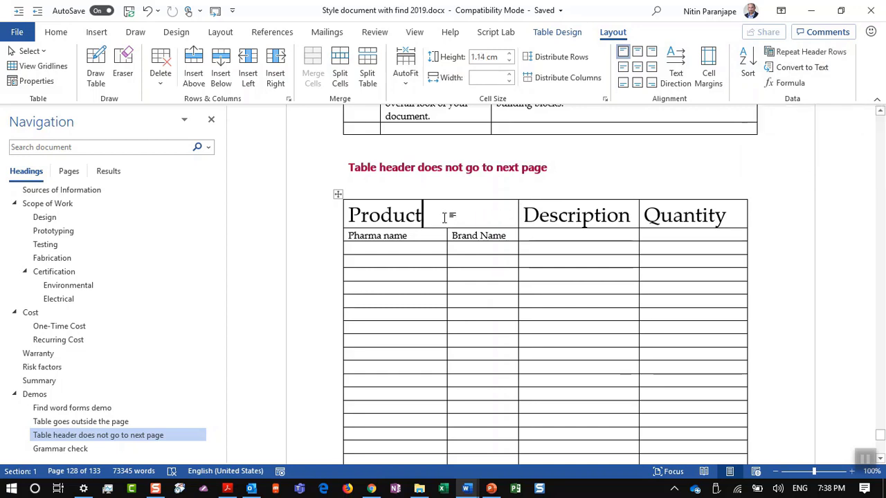
left_click(829, 51)
Check the table's page break and turn off the single repeating header row
scroll(468, 311, "down", 10)
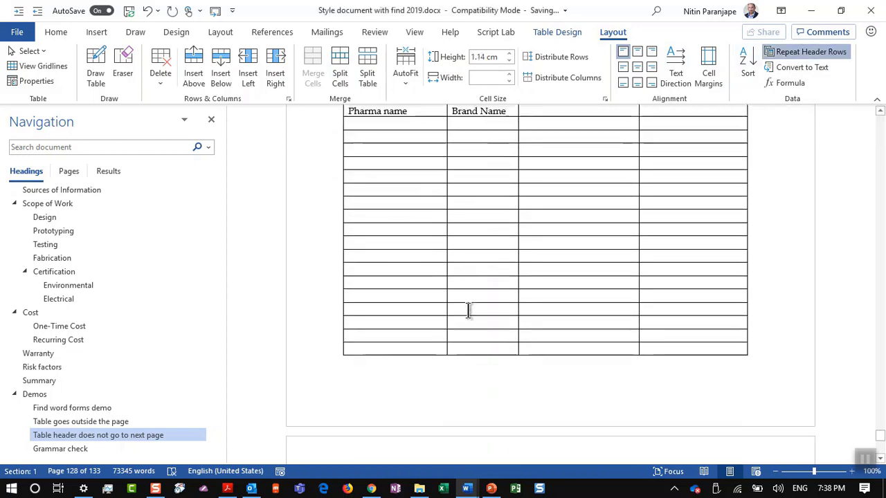
scroll(468, 310, "down", 3)
scroll(469, 310, "up", 5)
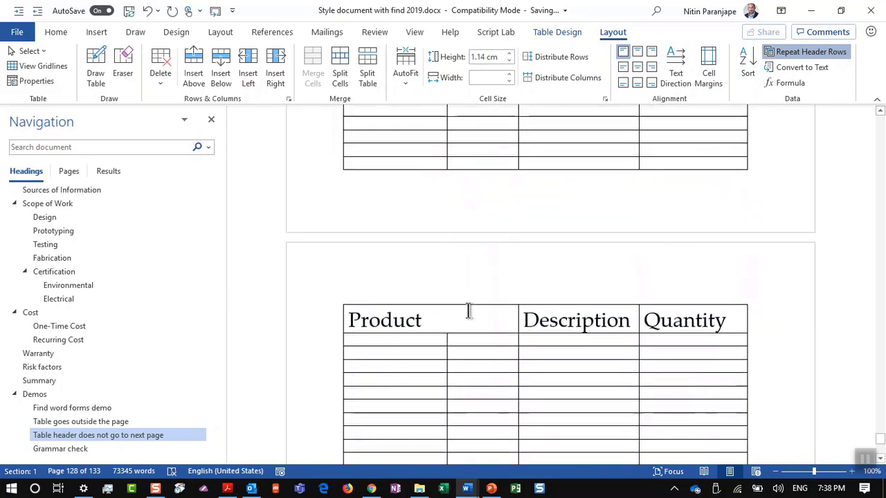
scroll(468, 311, "down", 6)
scroll(469, 311, "down", 3)
scroll(469, 311, "up", 9)
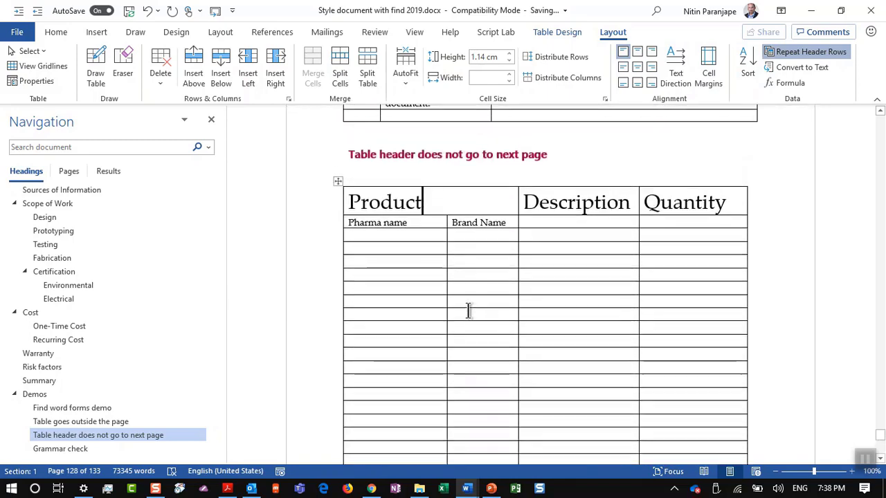
scroll(468, 310, "down", 1)
scroll(469, 310, "down", 2)
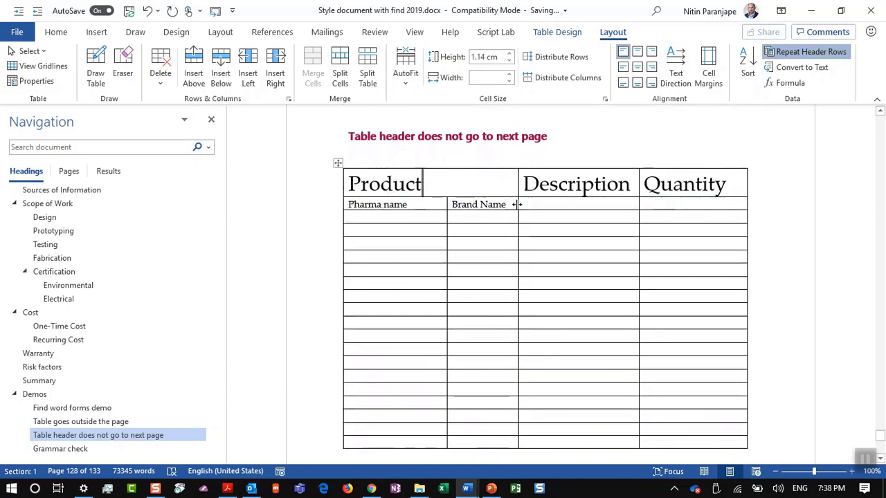
left_click(810, 44)
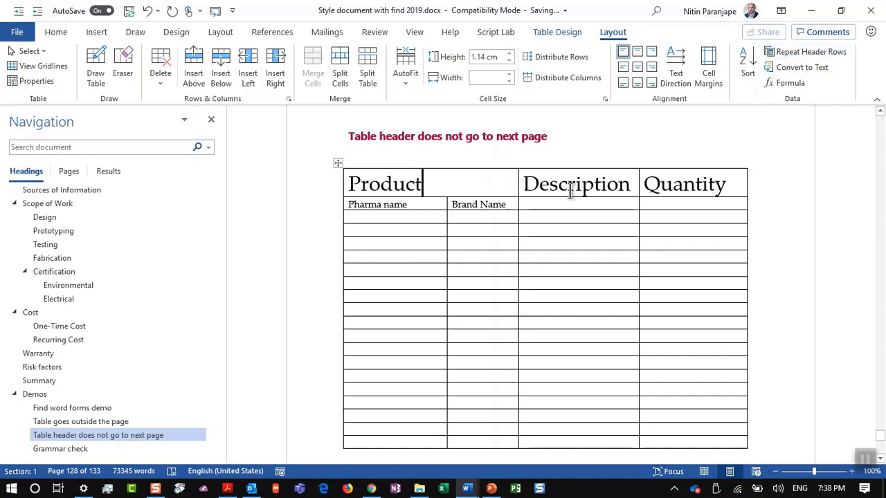
Select the Product and Pharma name/Brand Name rows and set both to repeat as headers
scroll(439, 247, "down", 8)
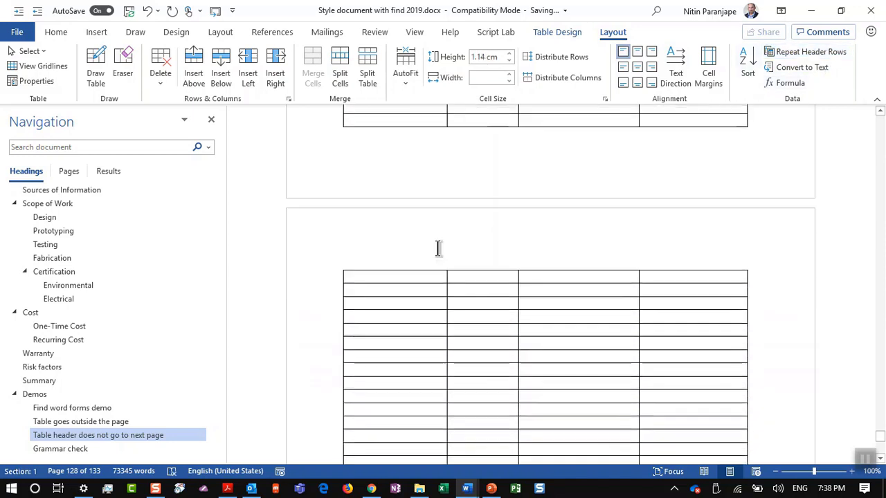
scroll(439, 247, "up", 7)
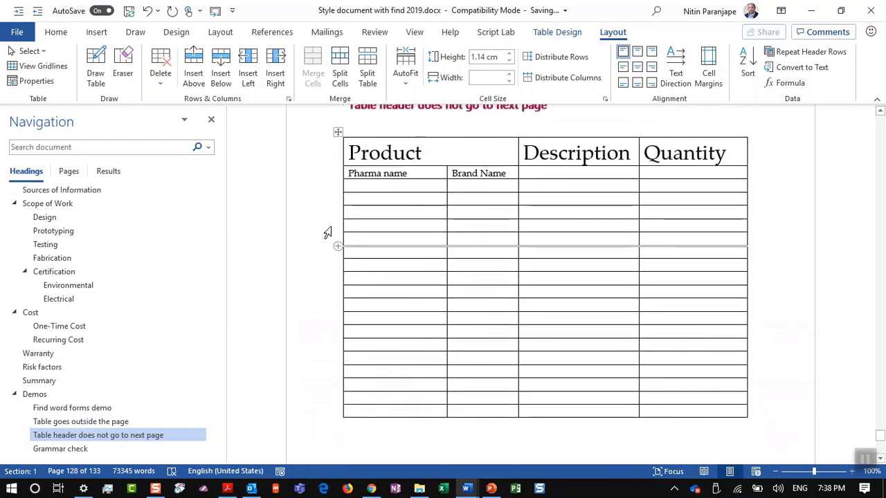
left_click_drag(332, 161, 335, 173)
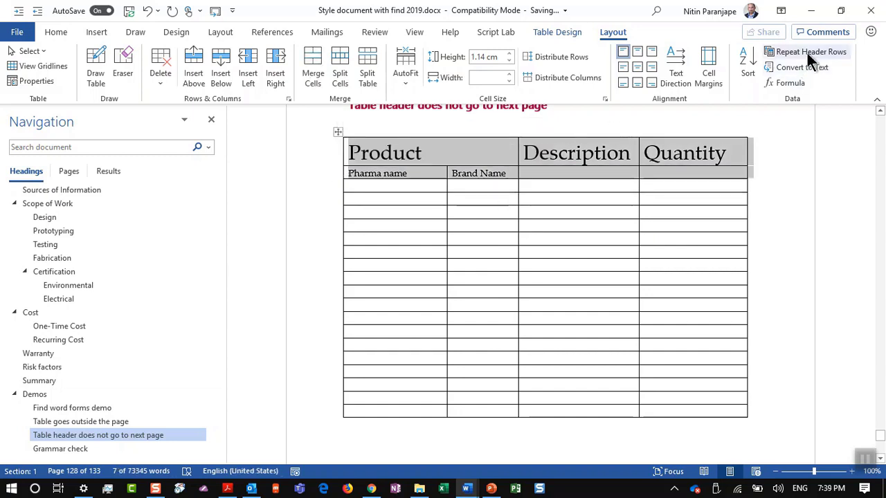
left_click(811, 59)
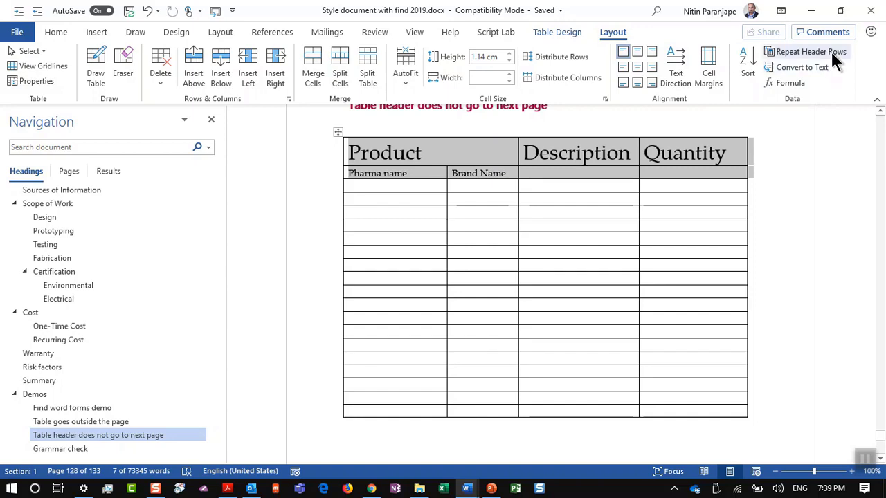
left_click(832, 54)
scroll(633, 263, "down", 10)
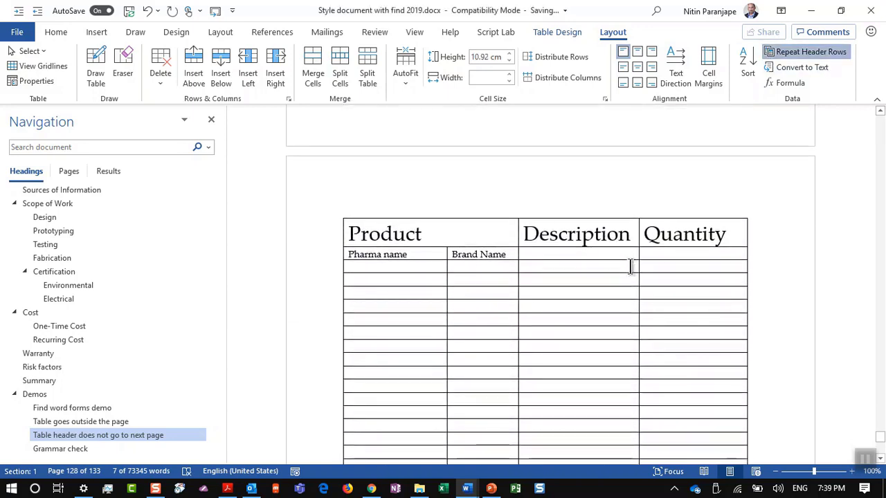
Show slide 142, '79. Images autofit', in PowerPoint and return to Word
key("alt+Tab")
key("alt+Tab")
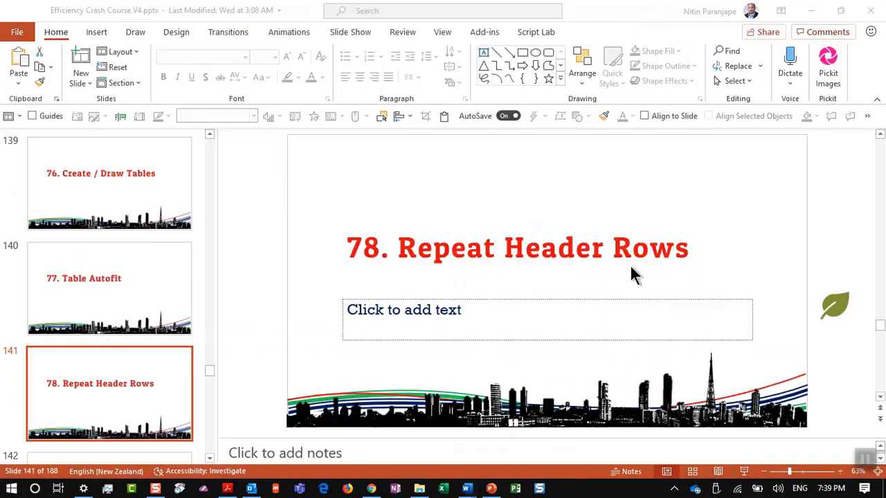
scroll(58, 399, "down", 2)
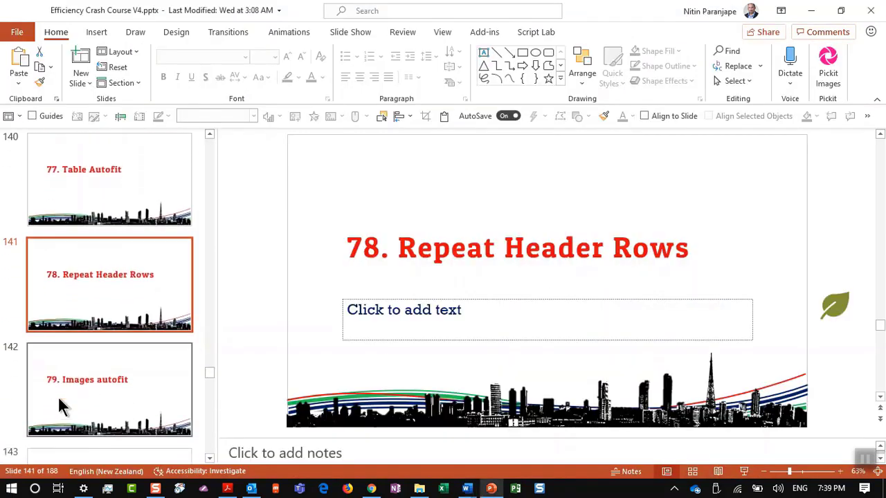
left_click(58, 400)
key("alt+Tab")
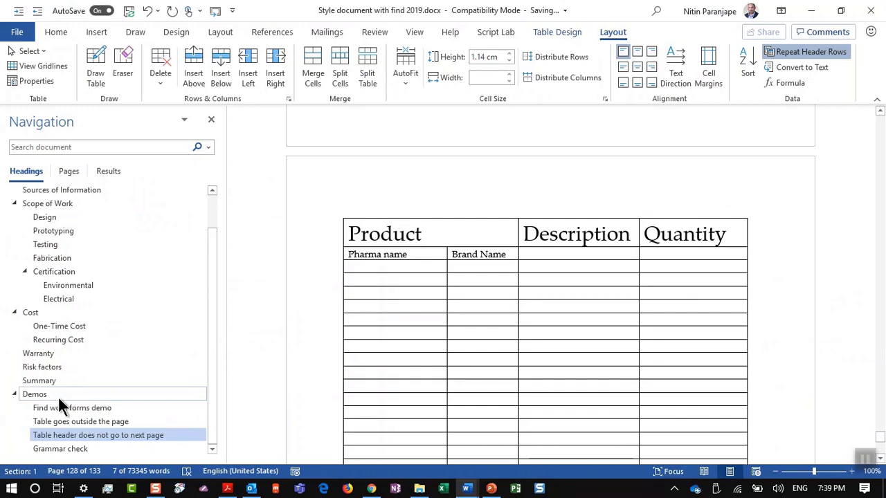
Jump to the Grammar check section, then create a new blank document, Document2
key("Down")
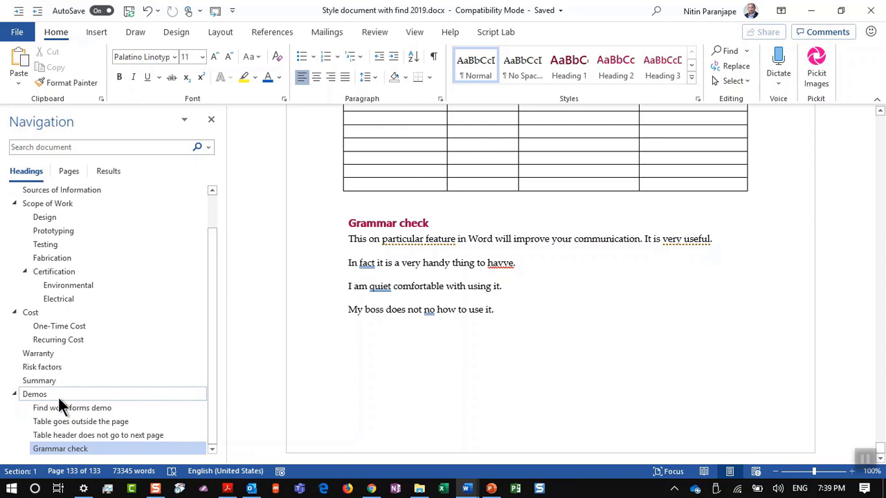
key("ctrl+n")
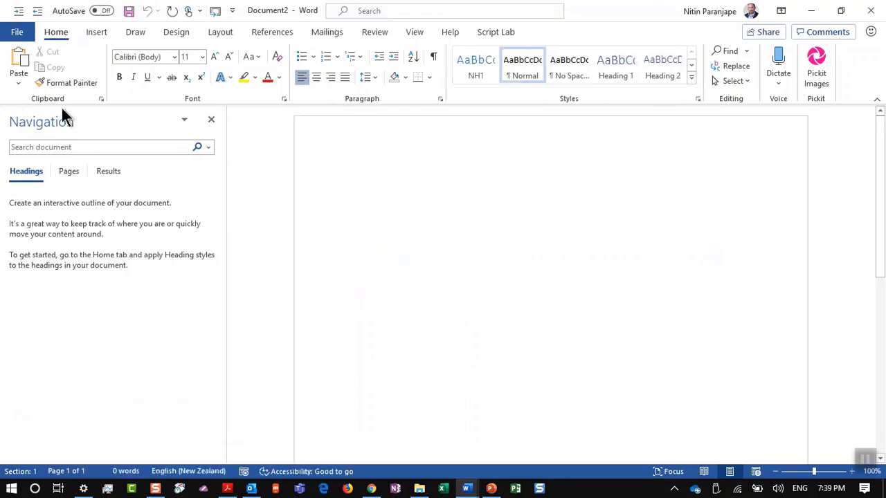
Close the Navigation pane and insert a 3x3 table, placing the caret in the second row's first cell
left_click(211, 119)
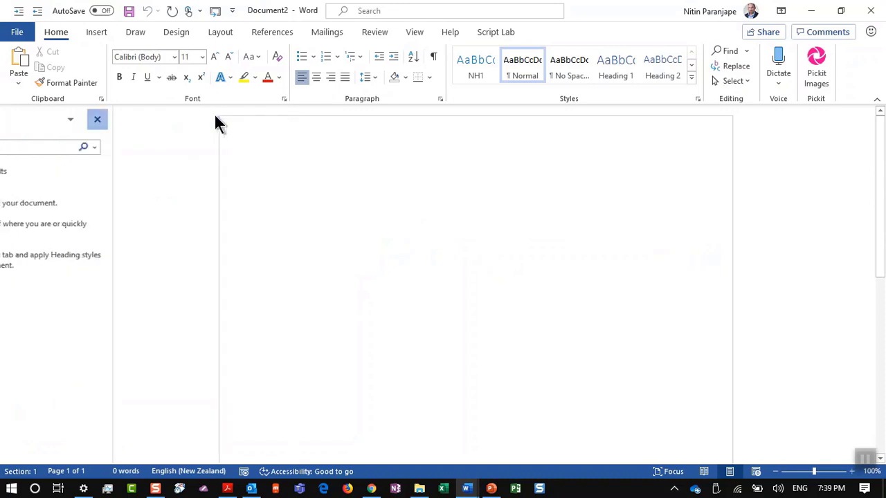
left_click(97, 31)
left_click(93, 72)
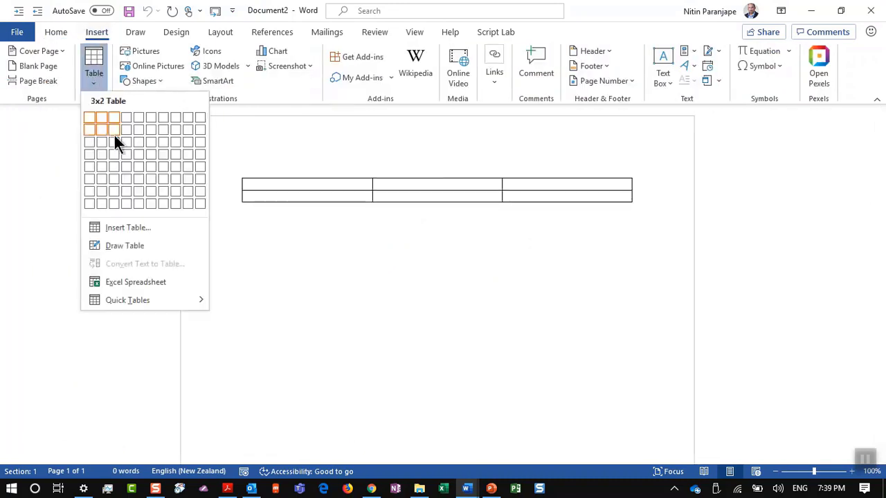
left_click(114, 139)
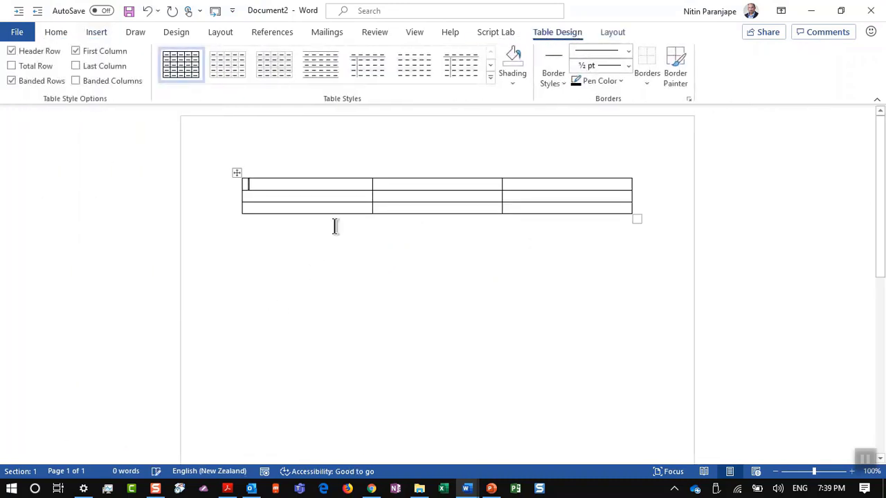
left_click(348, 201)
Insert clouds\sunset closeup.JPG into the cell via Alt+I+P+F and shrink it to about half size
key("alt+i")
key("p")
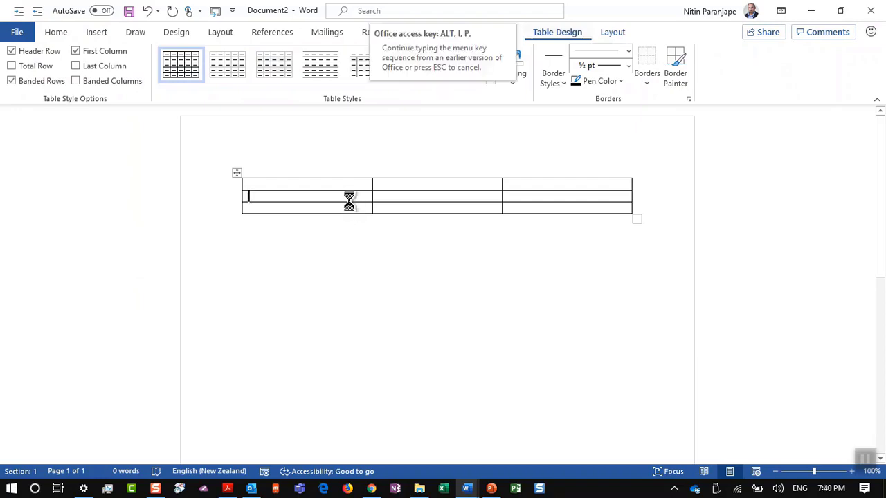
key("f")
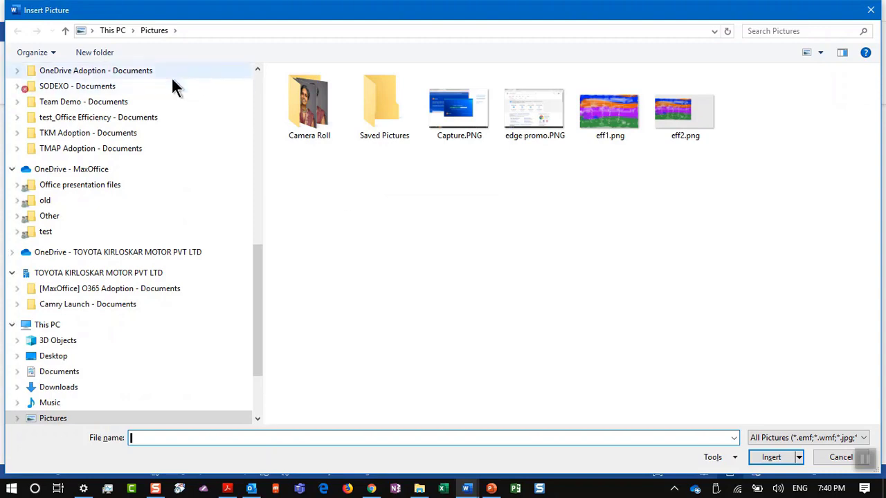
scroll(171, 77, "up", 10)
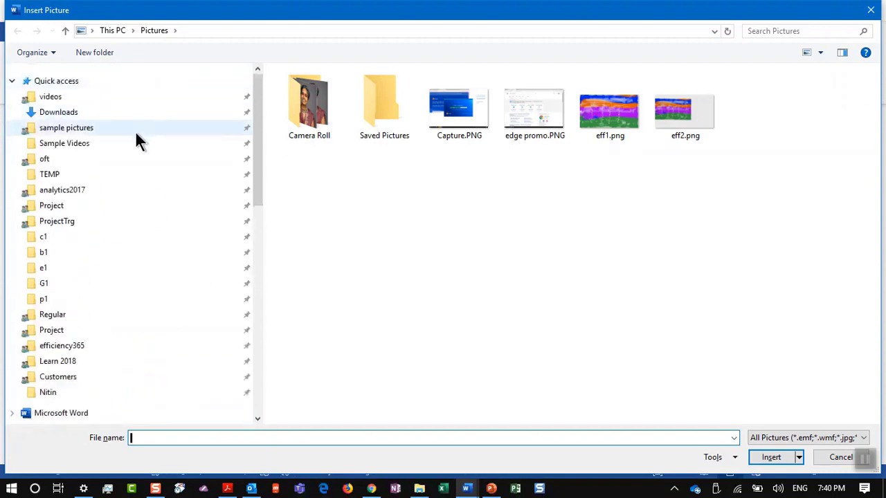
left_click(131, 130)
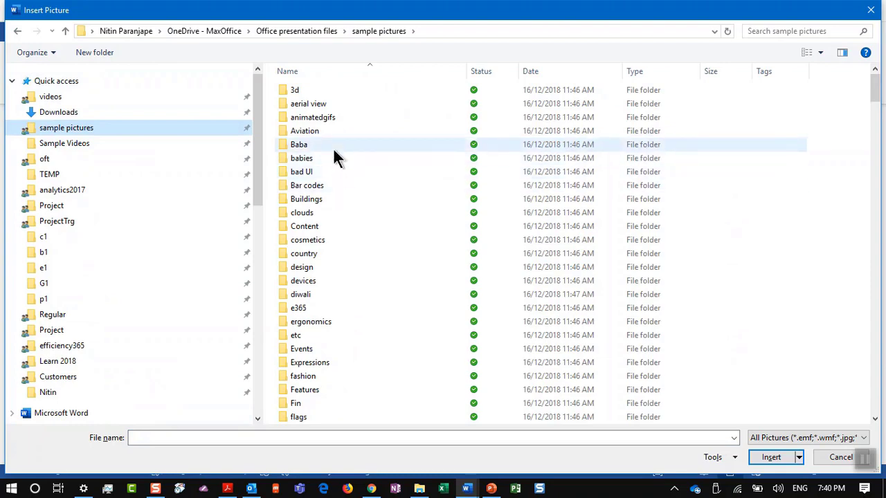
double_click(314, 212)
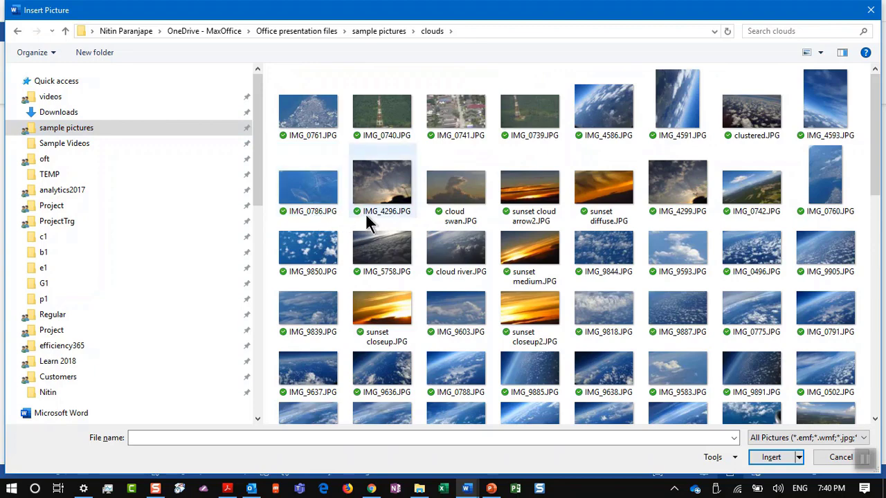
double_click(399, 301)
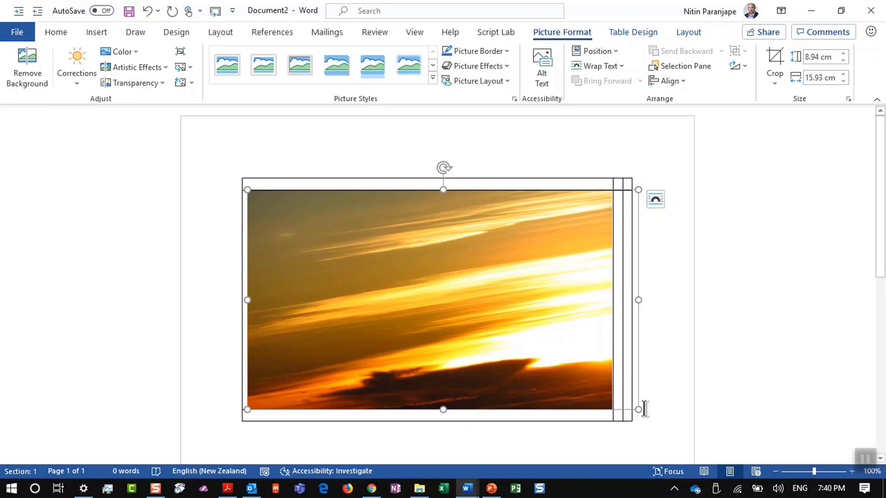
left_click_drag(636, 409, 418, 263)
left_click(481, 255)
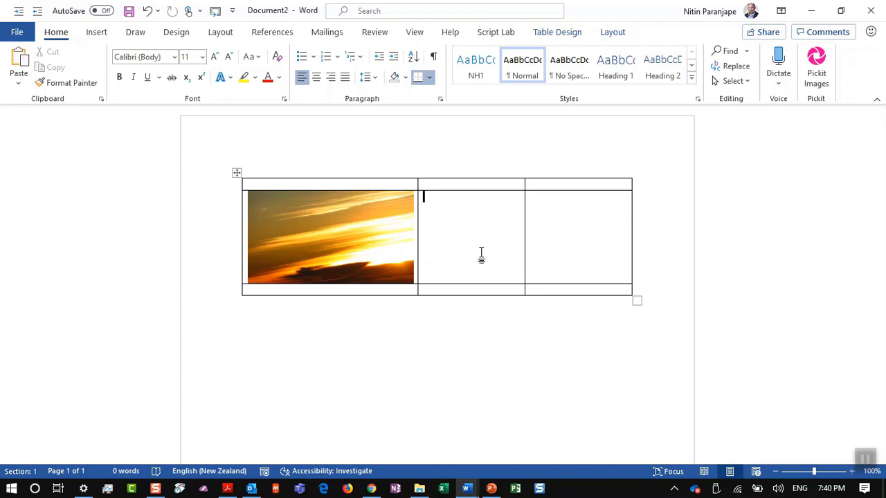
key("alt+Tab")
key("alt+Tab")
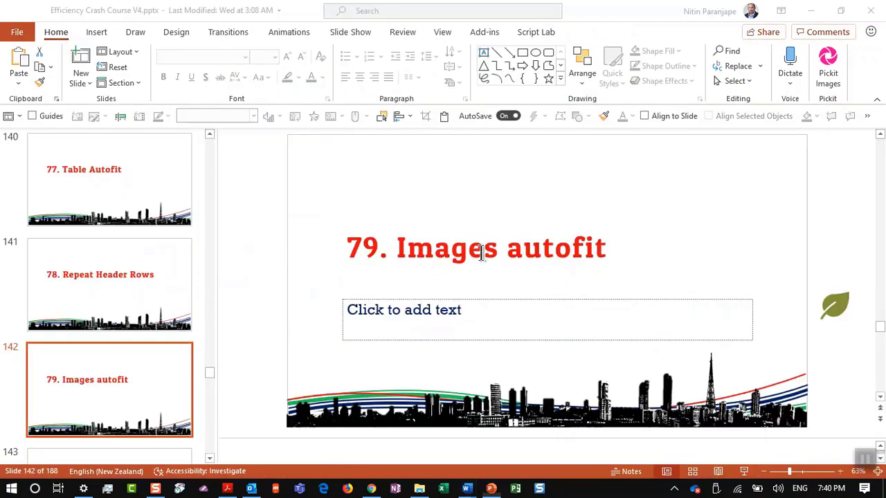
scroll(24, 336, "down", 1)
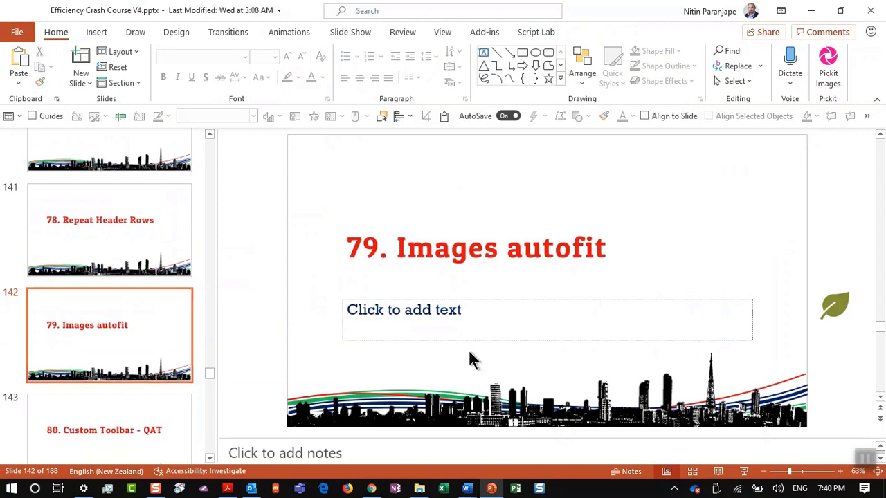
key("alt+Tab")
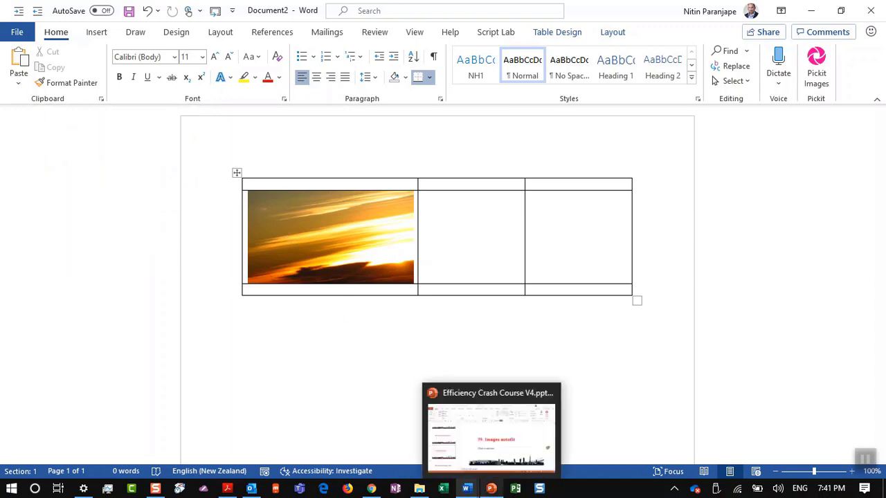
left_click(491, 489)
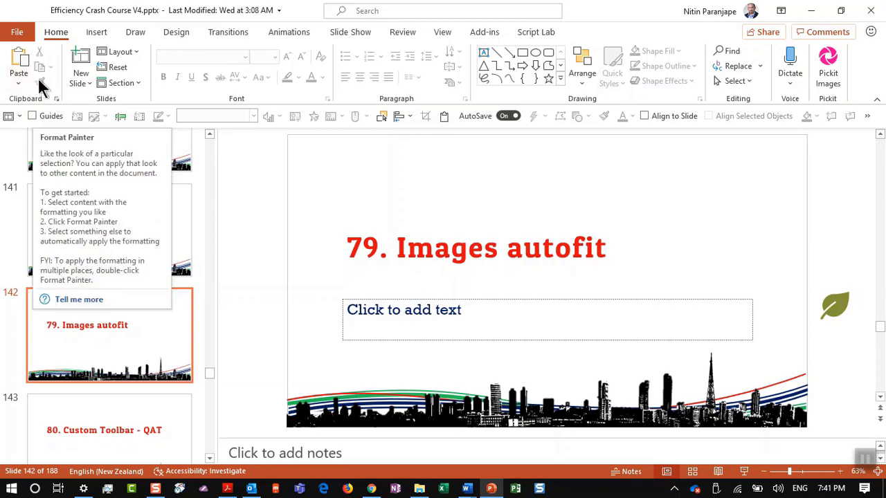
key("alt+Tab")
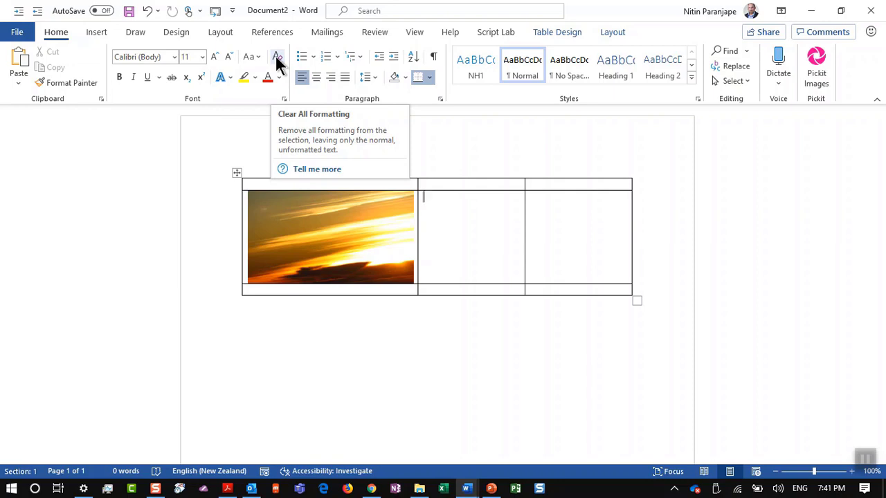
Add Clear All Formatting from the Home tab to the Quick Access Toolbar
left_click(87, 34)
left_click(60, 34)
right_click(275, 61)
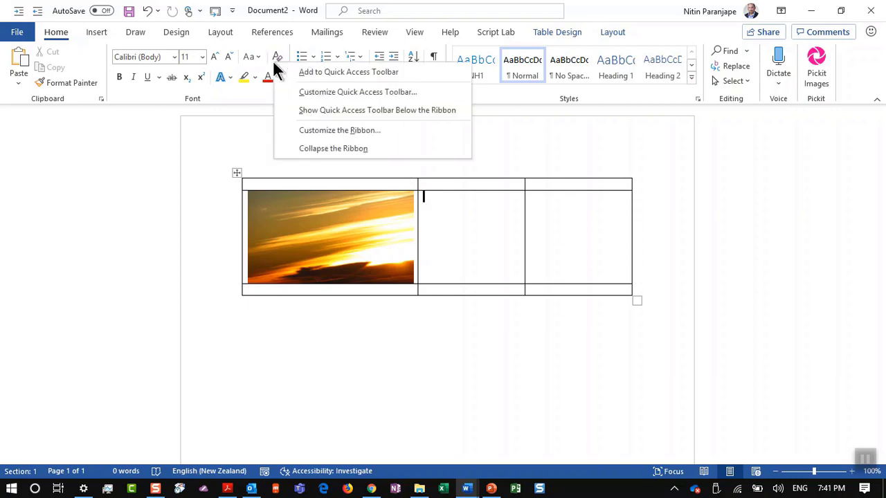
left_click(305, 72)
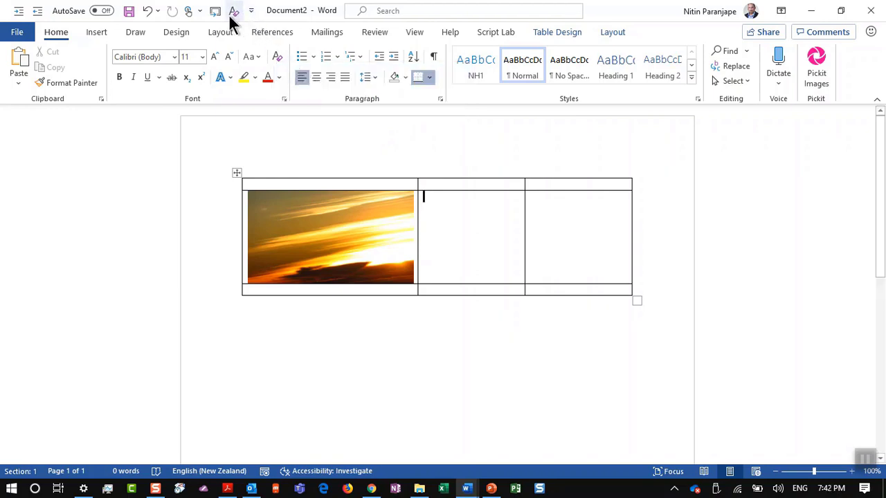
Select the table's first column, look over References and Mailings, and toggle the Alt KeyTips
left_click(293, 132)
left_click(267, 34)
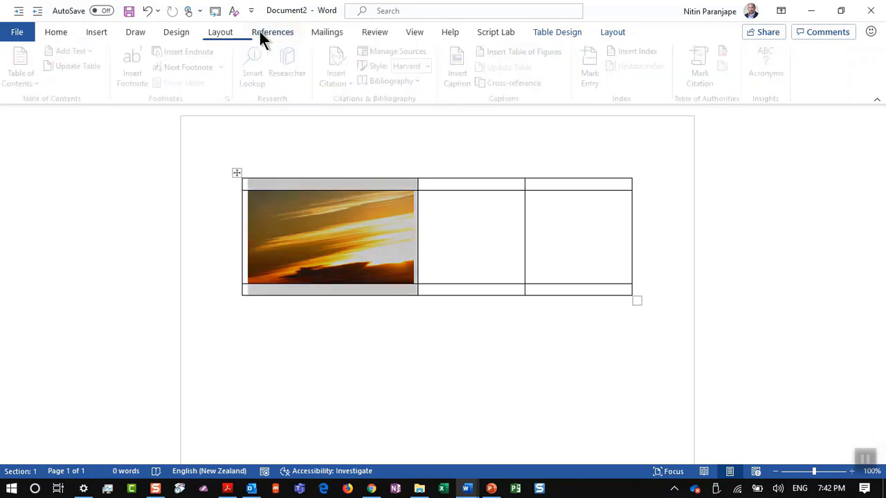
left_click(335, 34)
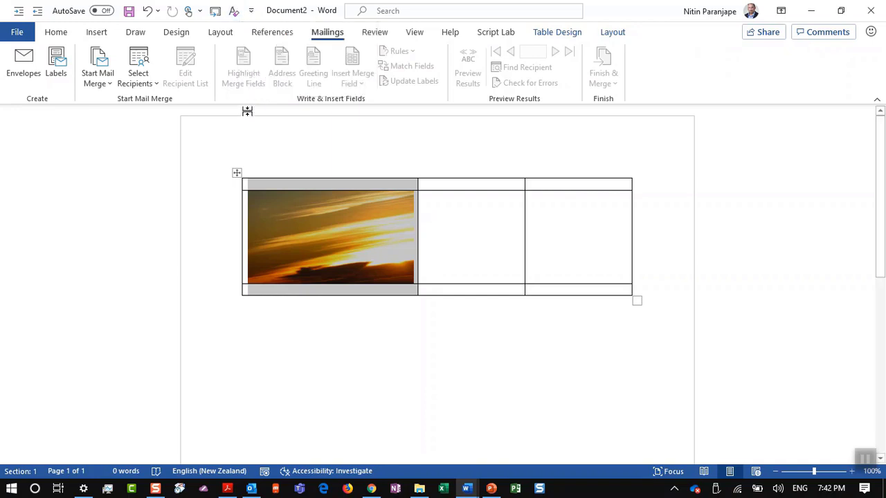
key("alt")
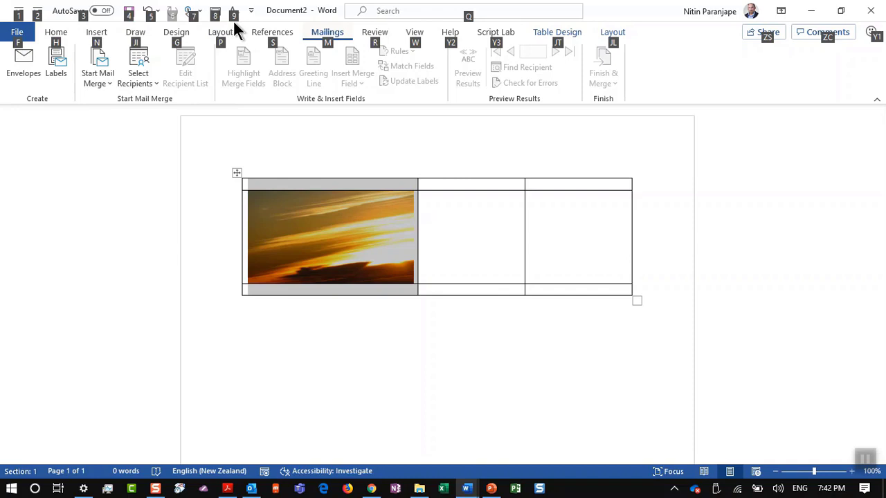
key("alt")
key("alt")
key("alt")
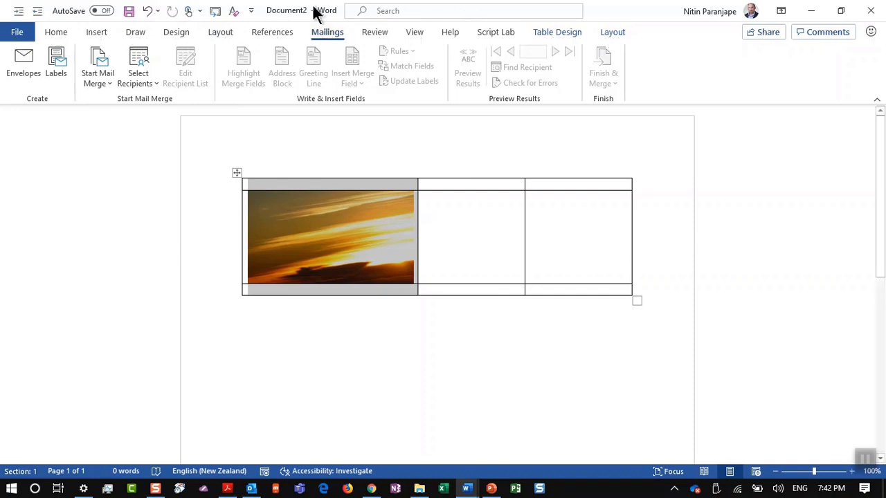
Add Select Recipients to the Quick Access Toolbar, check its KeyTip, then switch to PowerPoint
right_click(145, 64)
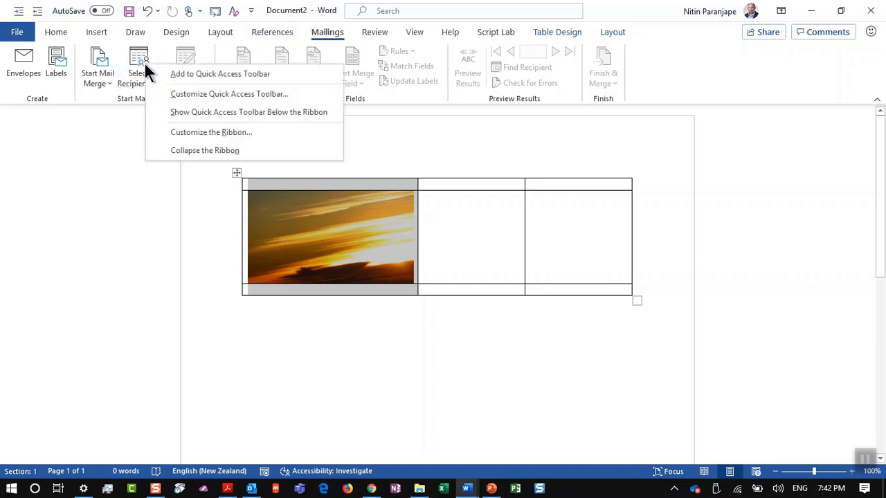
left_click(171, 71)
key("alt")
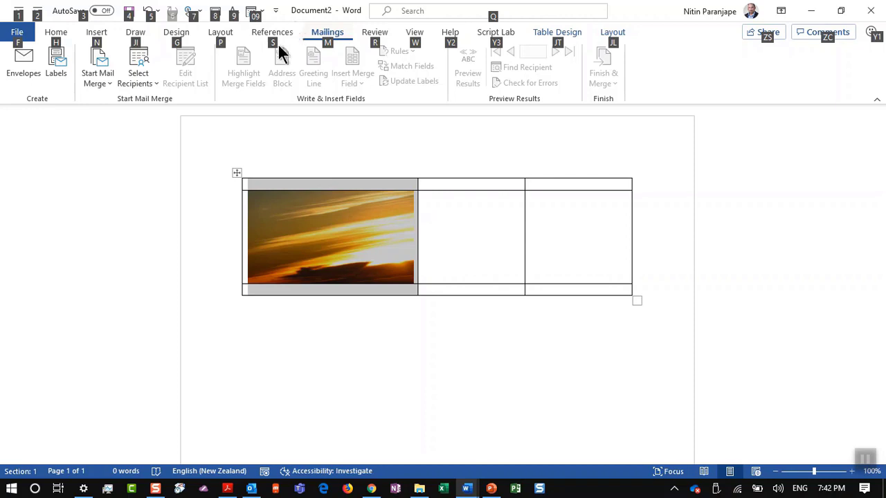
left_click(43, 197)
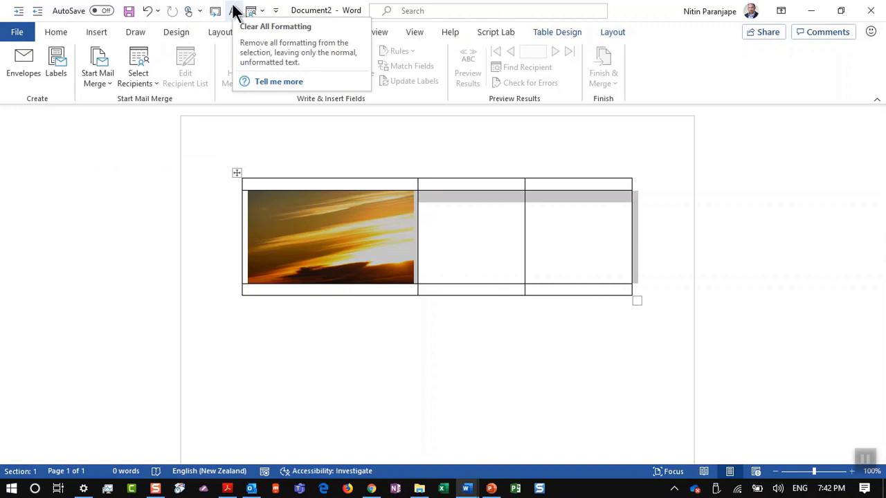
key("alt+Tab")
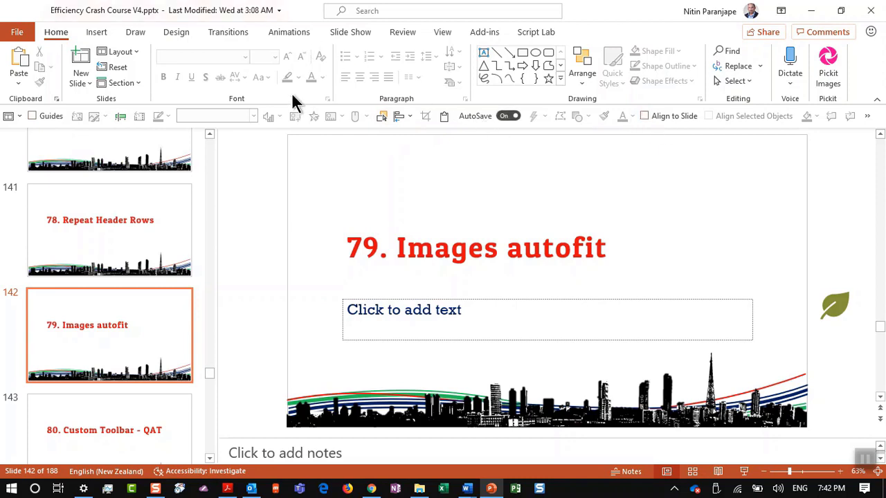
Move PowerPoint's Quick Access Toolbar into the title bar, back below the ribbon, then reopen its options
right_click(286, 114)
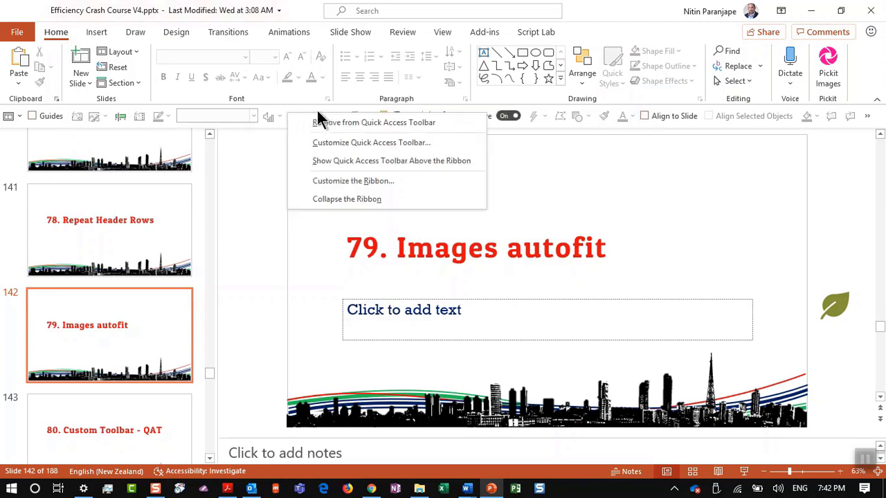
left_click(337, 160)
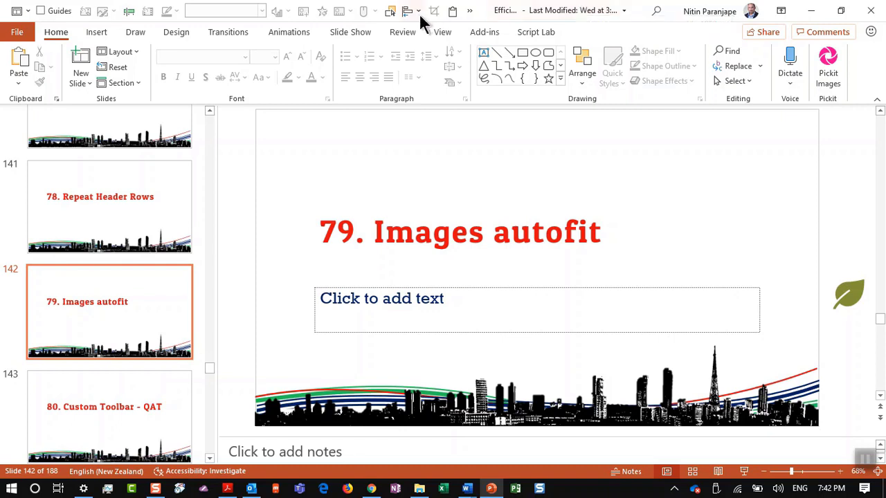
right_click(344, 21)
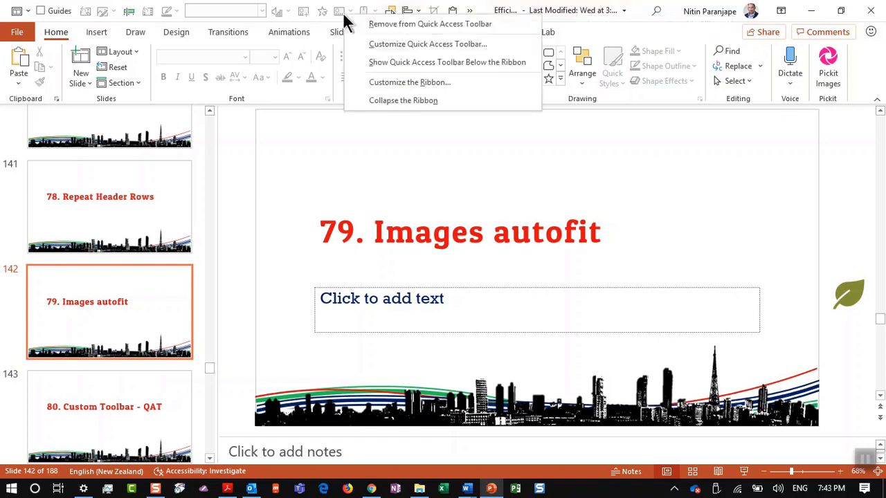
left_click(368, 62)
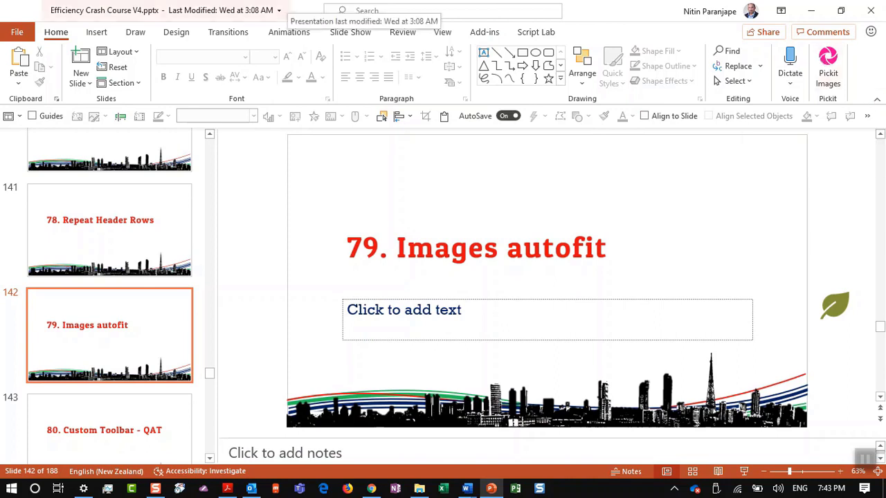
right_click(314, 116)
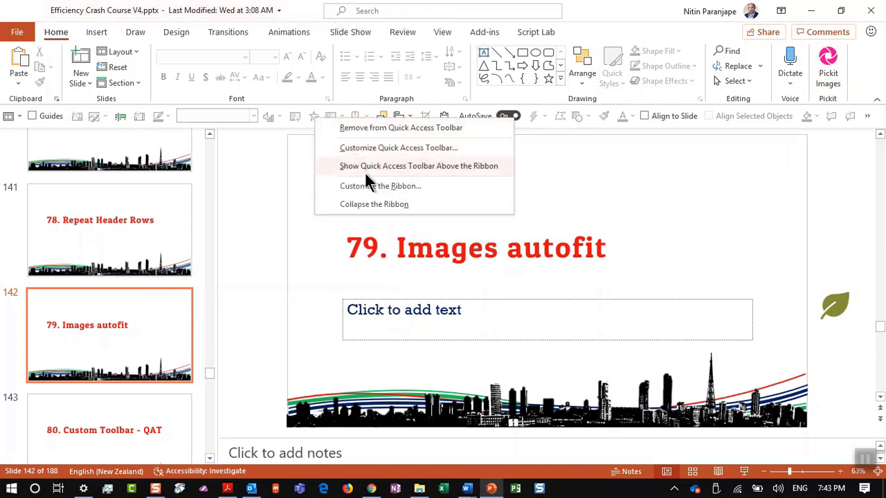
Open the Customize Quick Access Toolbar settings, view the Import/Export choices, and leave without changes
left_click(377, 149)
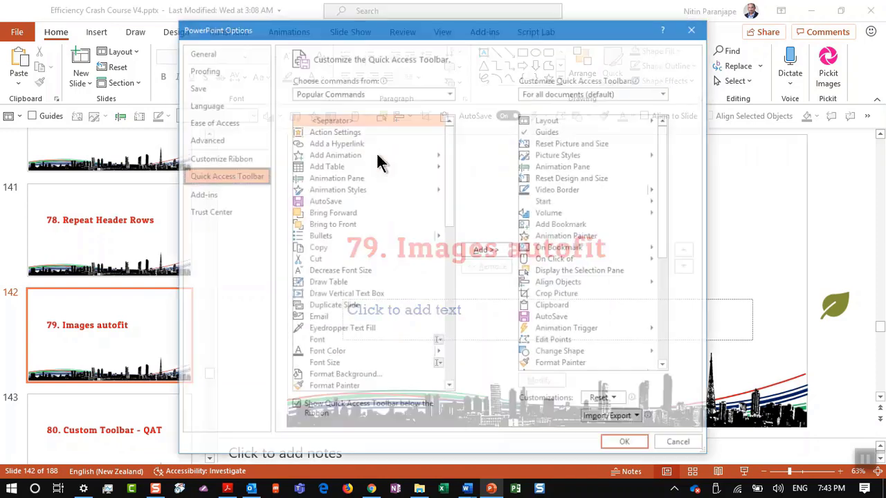
left_click(631, 415)
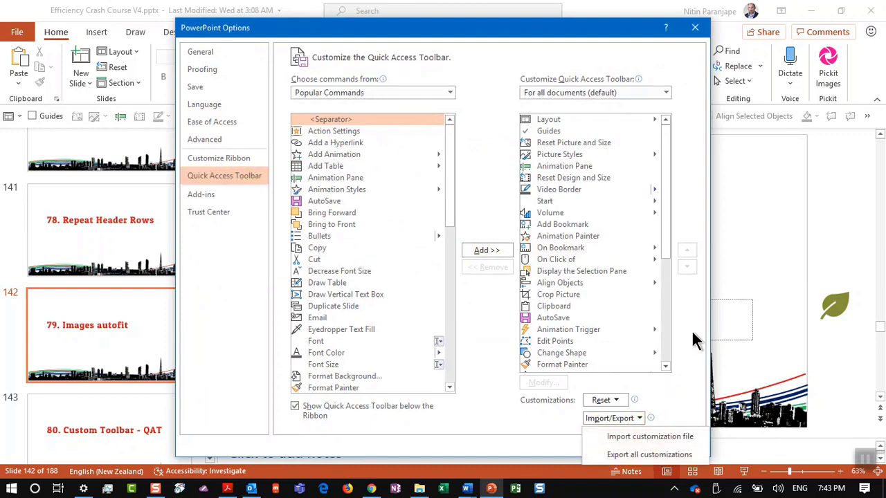
key("Escape")
key("Escape")
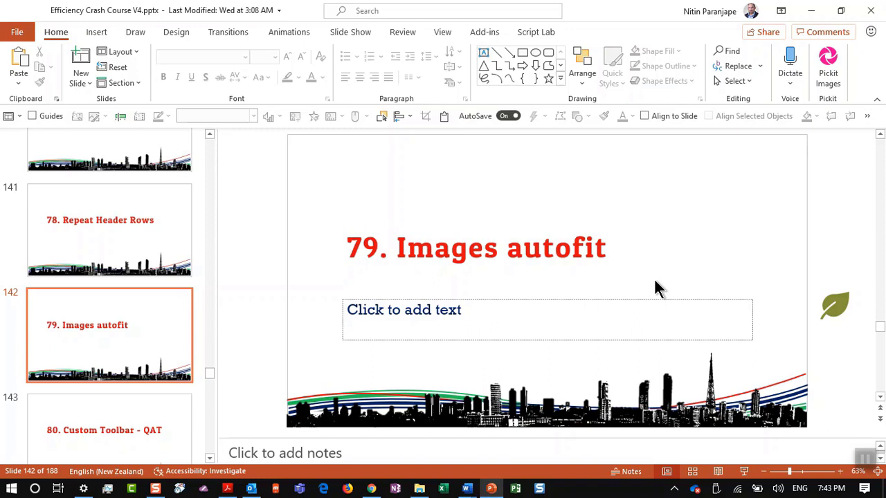
Move through slide 143 to slide 145, 82. Word to PowerPoint, and preview the open Word documents
left_click(160, 408)
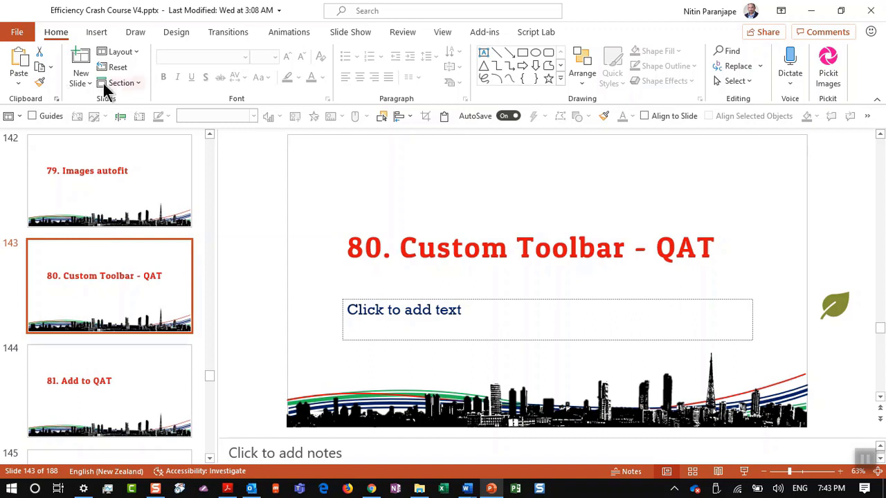
scroll(118, 287, "down", 1)
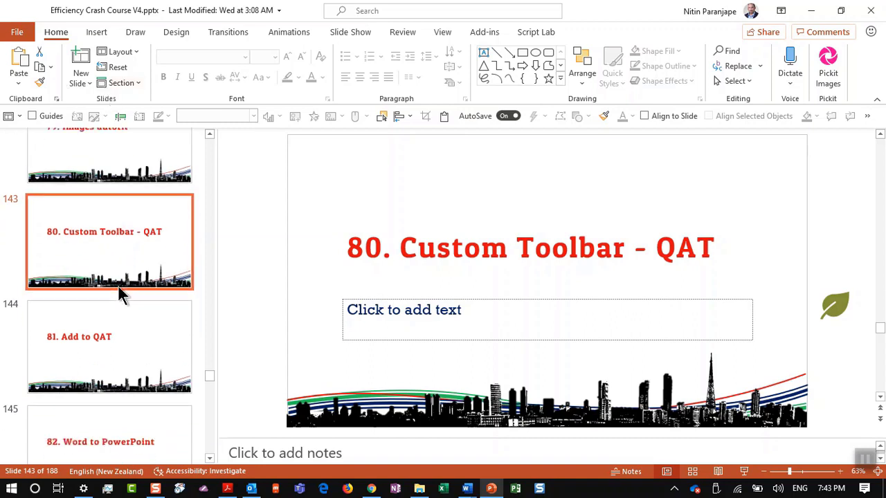
left_click(130, 426)
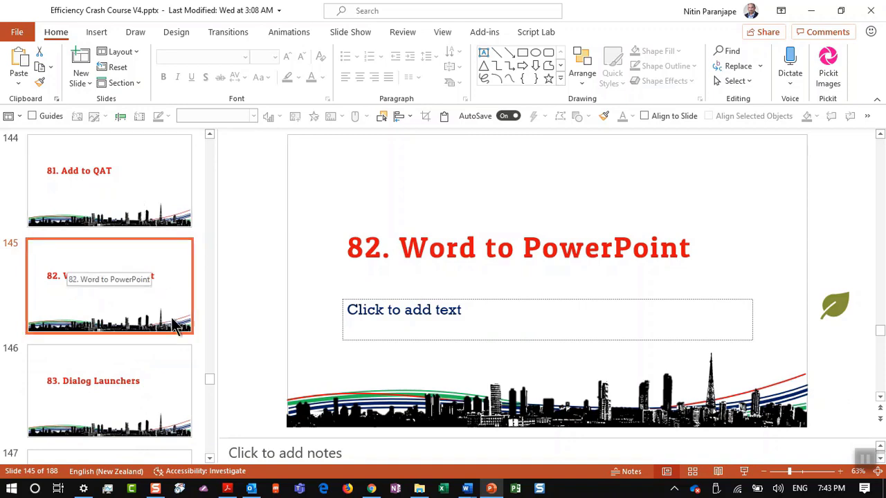
left_click(466, 489)
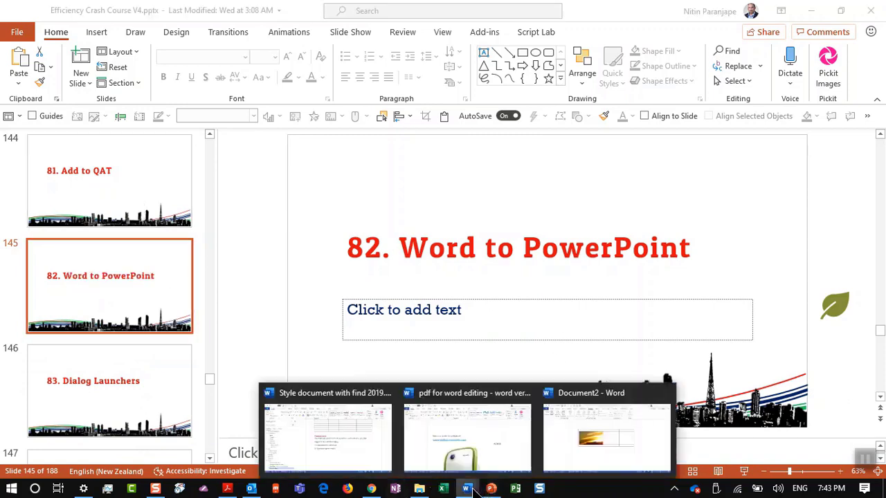
Switch to the Style document with find 2019 report and jump to Sources of Information, Executive Summary and Scope of Work
left_click(360, 427)
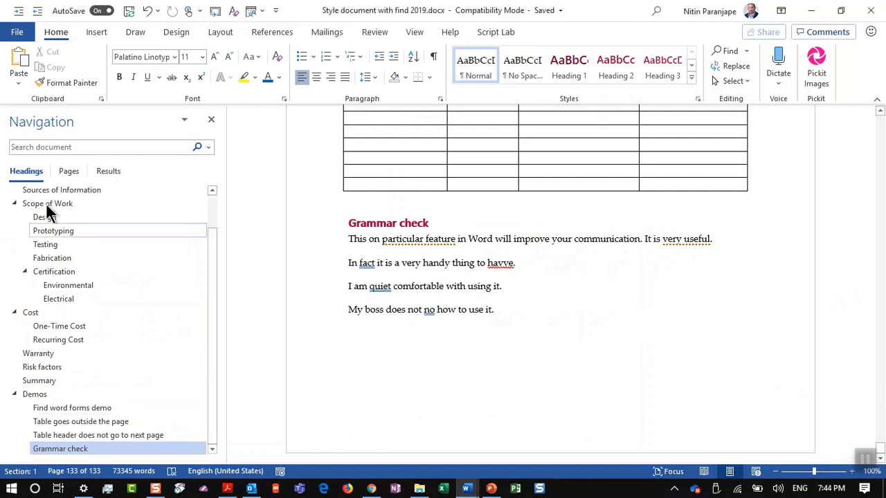
scroll(51, 399, "up", 1)
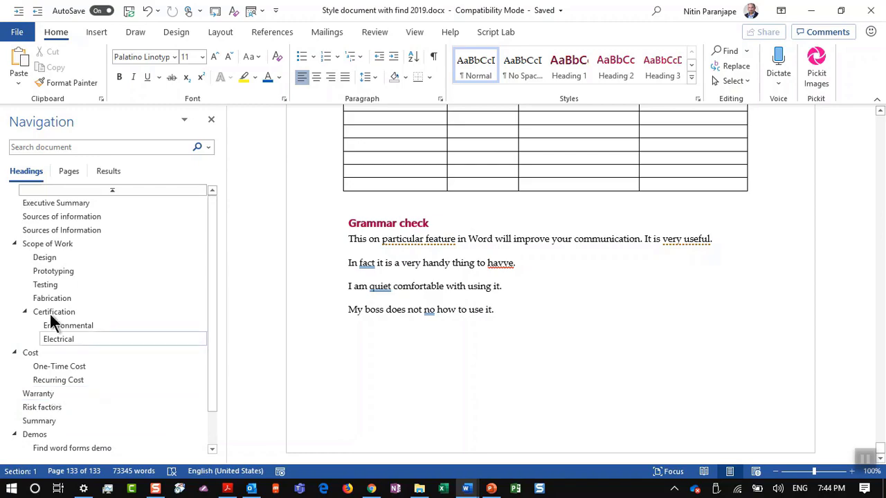
left_click(55, 218)
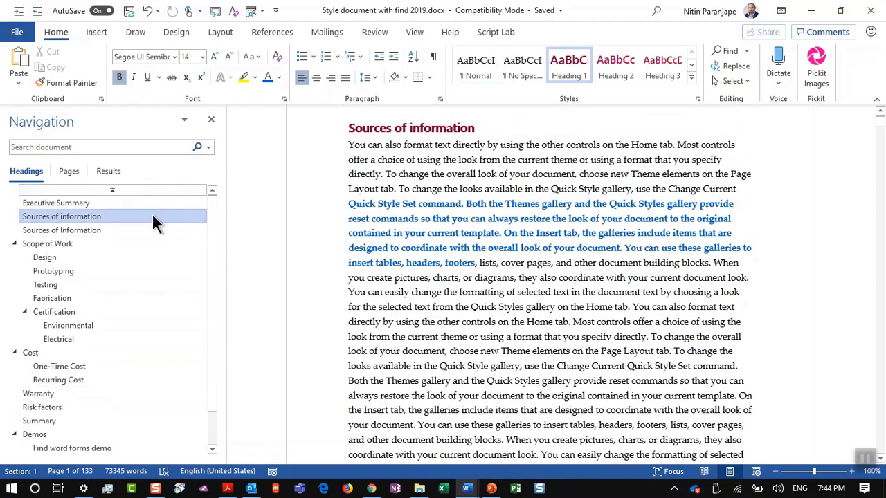
left_click(87, 204)
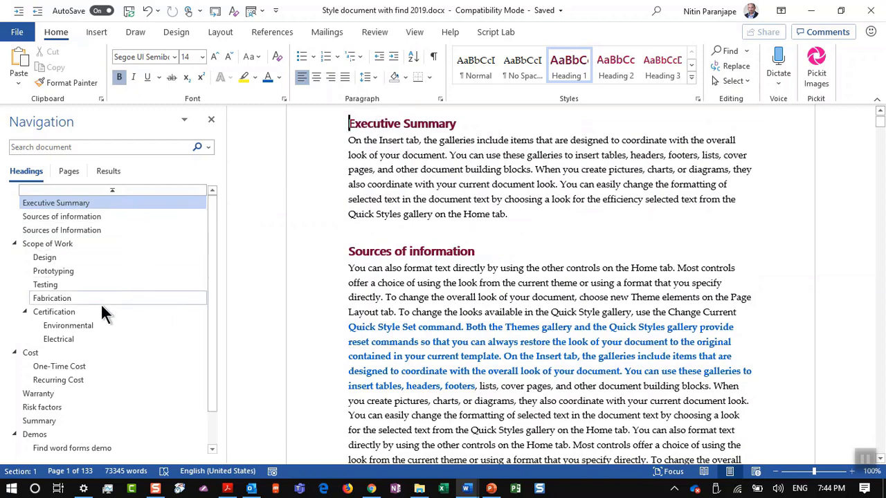
left_click(88, 244)
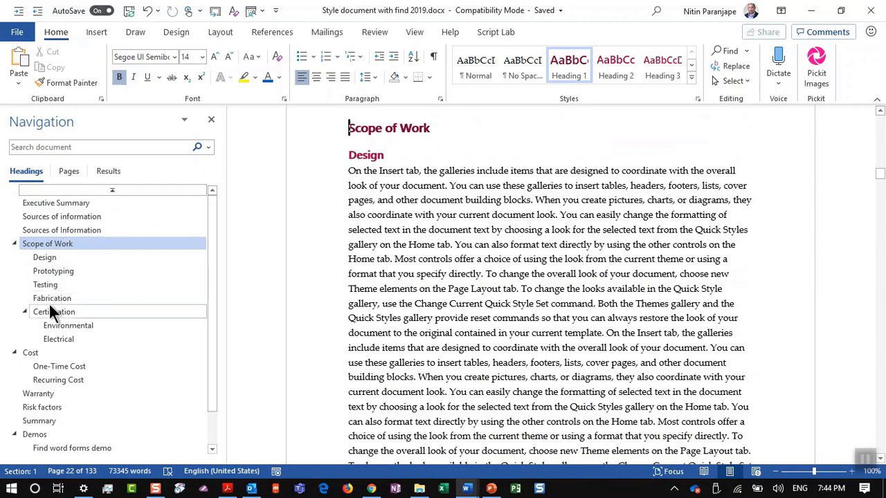
Delete the second Sources of Information heading and its content from the Navigation pane
left_click(76, 232)
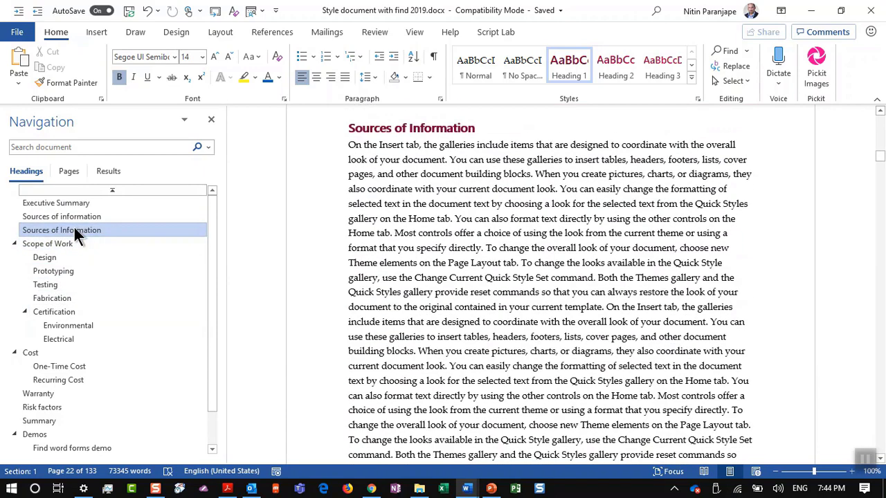
right_click(74, 228)
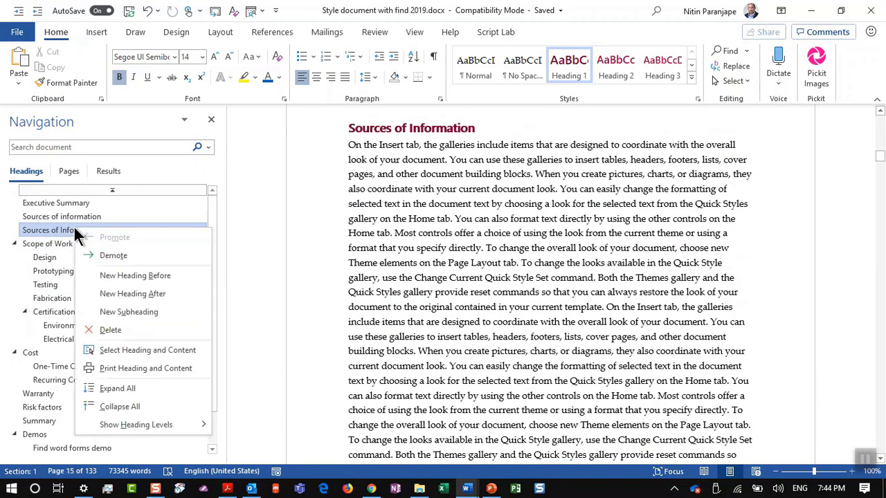
left_click(101, 330)
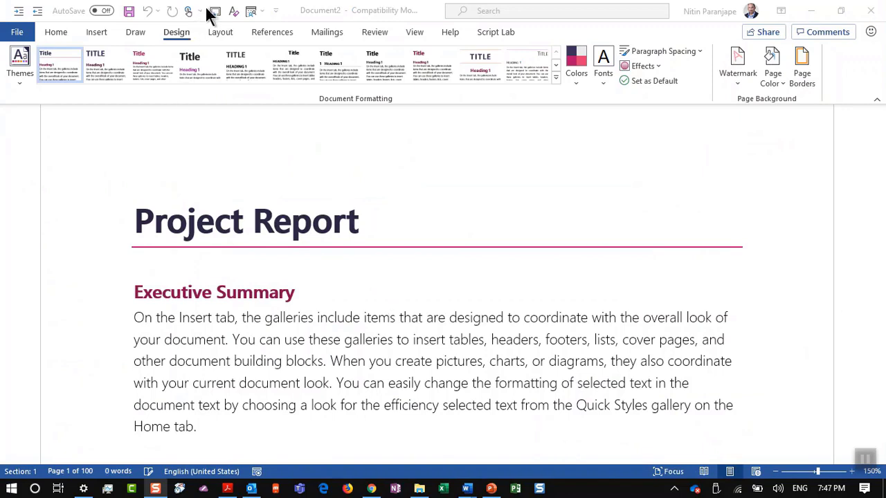
Send the report to PowerPoint, browse slides 2–4, and enable editing of the new presentation
left_click(219, 13)
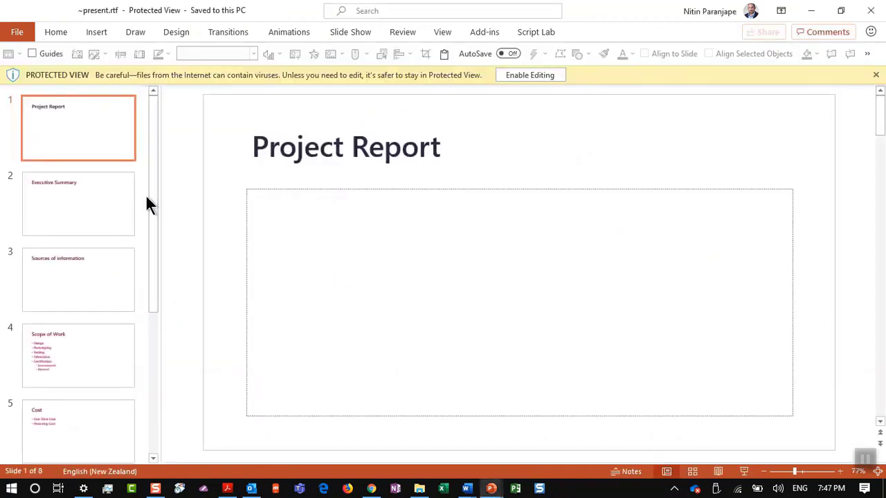
left_click(63, 214)
left_click(61, 283)
left_click(65, 356)
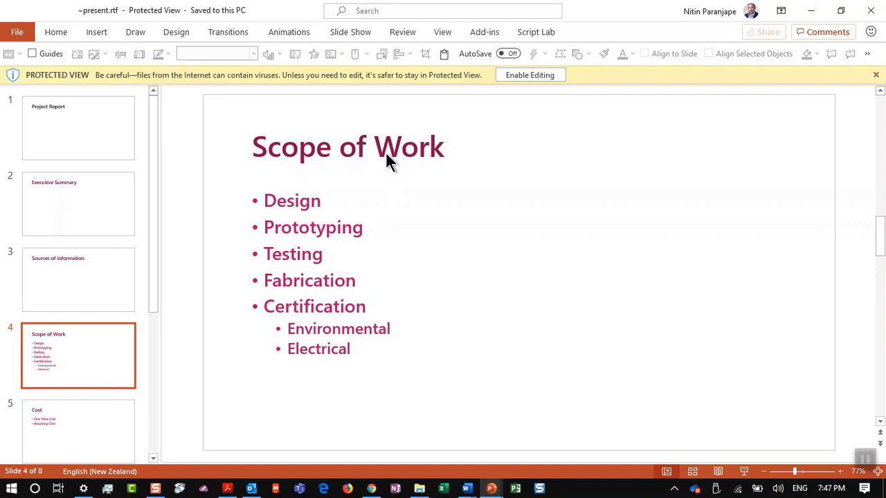
left_click(530, 75)
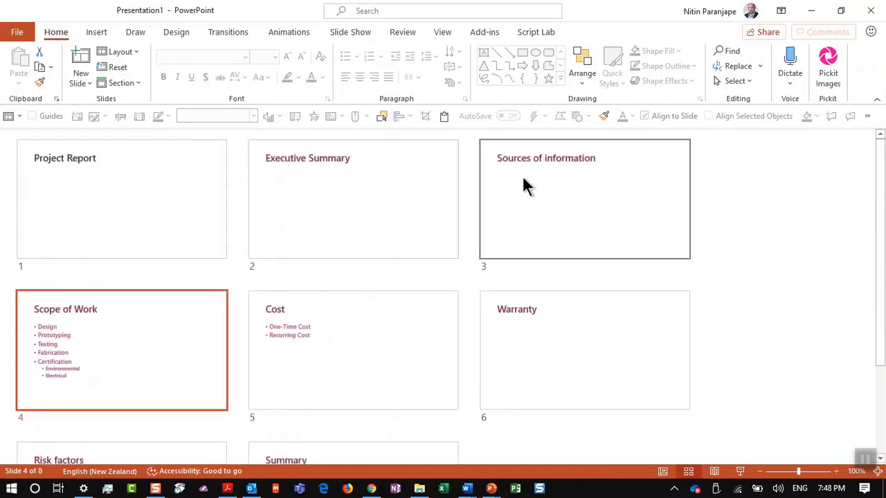
Try the dark purple theme on the slides, then undo it
left_click(366, 353)
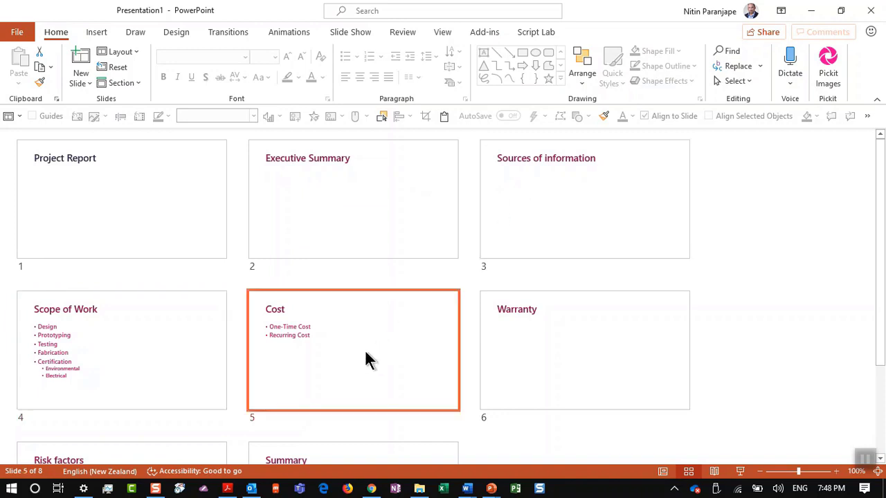
left_click(185, 32)
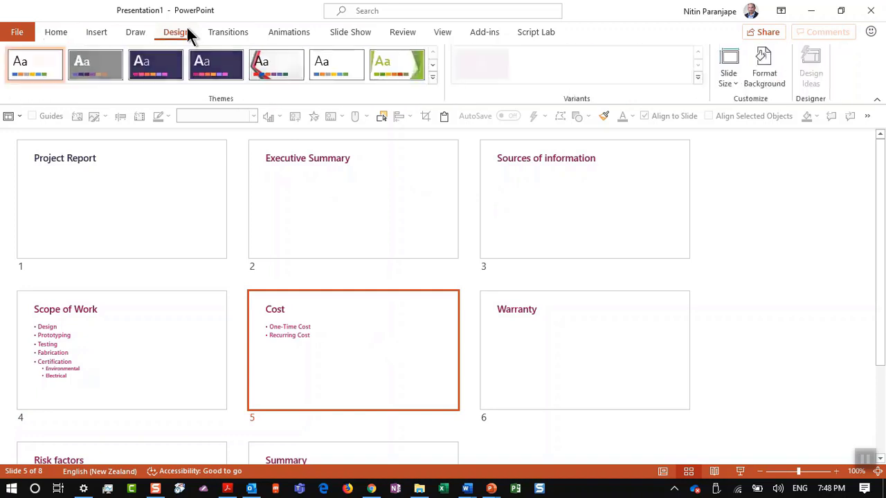
left_click(229, 74)
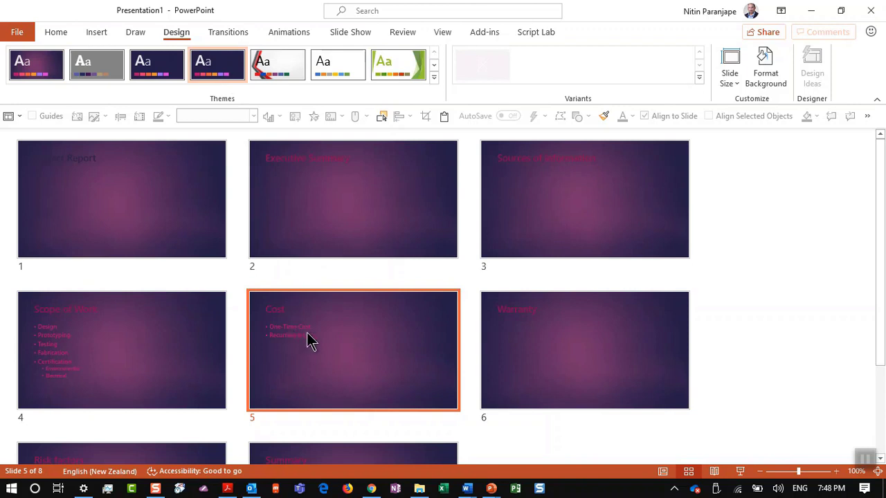
key("ctrl+z")
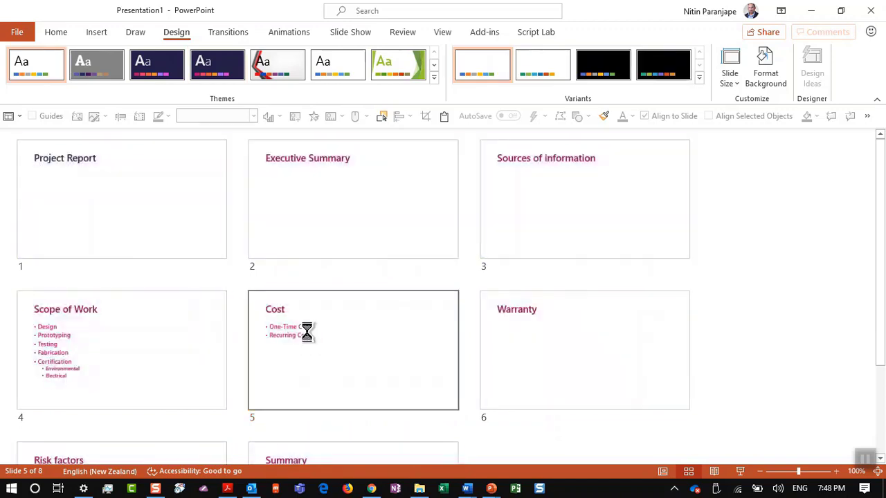
Select all eight slides, reset their layouts, and apply the dark purple theme
key("ctrl+a")
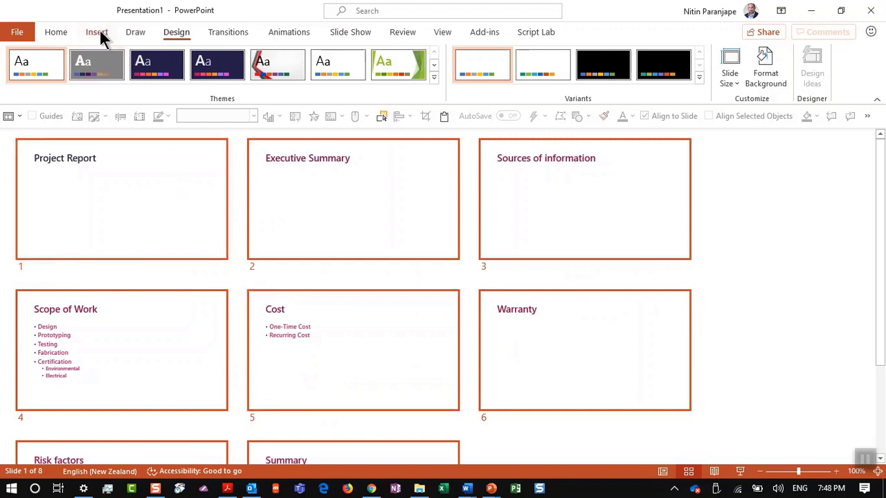
left_click(55, 38)
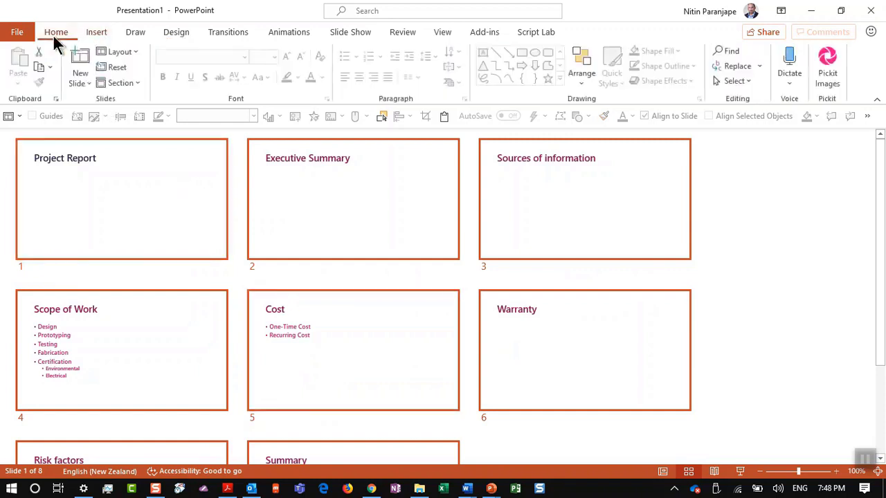
left_click(112, 69)
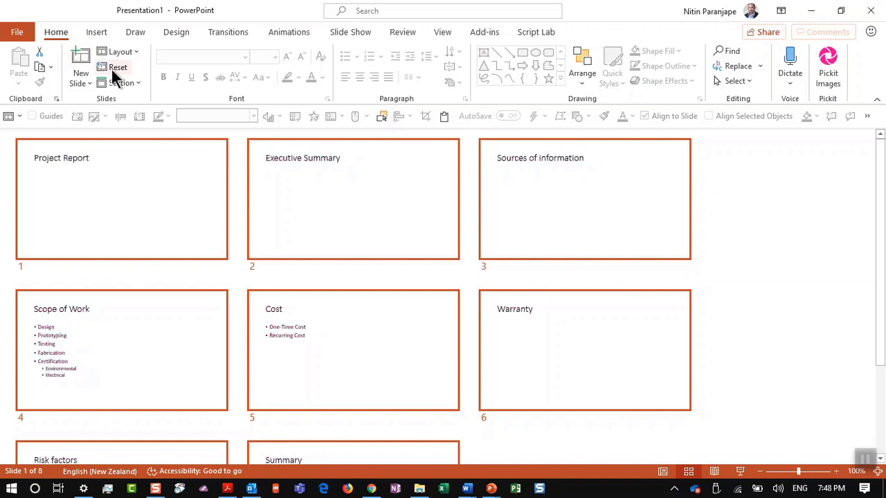
left_click(183, 33)
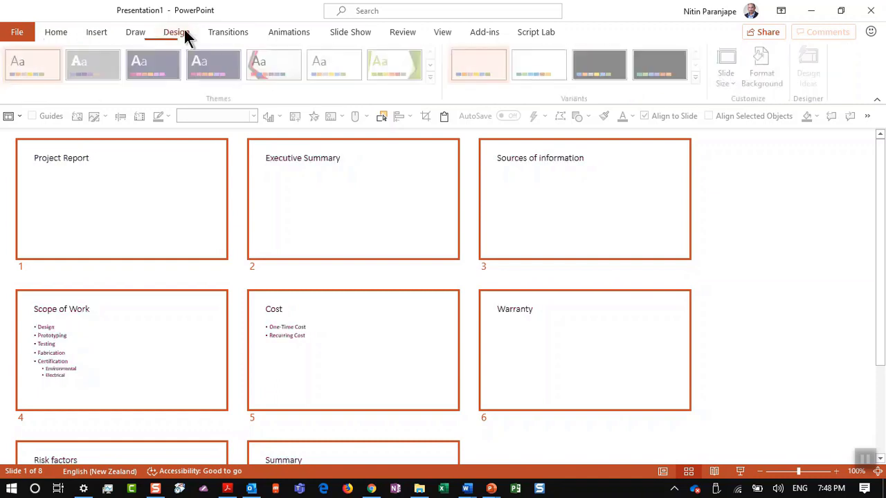
left_click(206, 72)
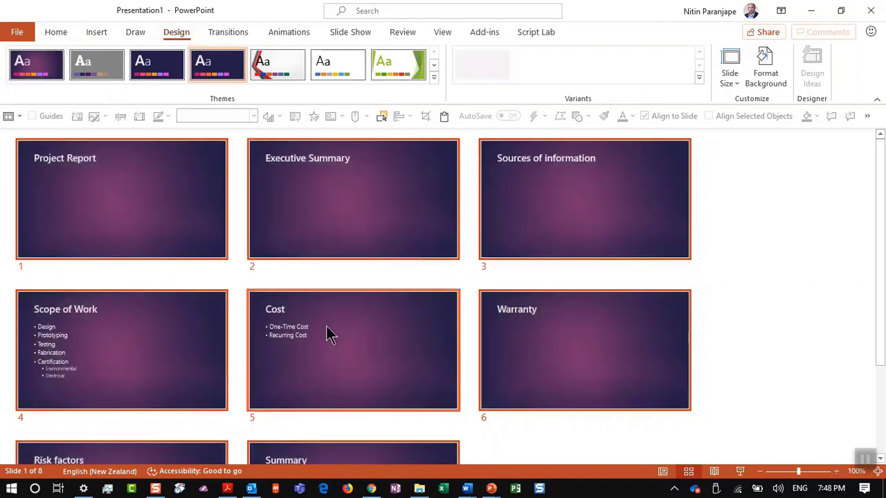
Return to slide 144, 81. Add to QAT, then switch back to the Word Project Report document
key("alt+f")
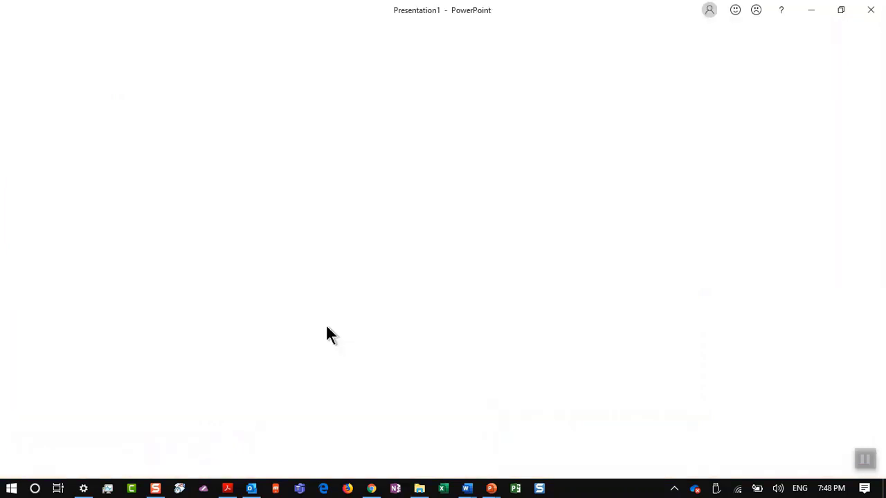
key("alt+Tab")
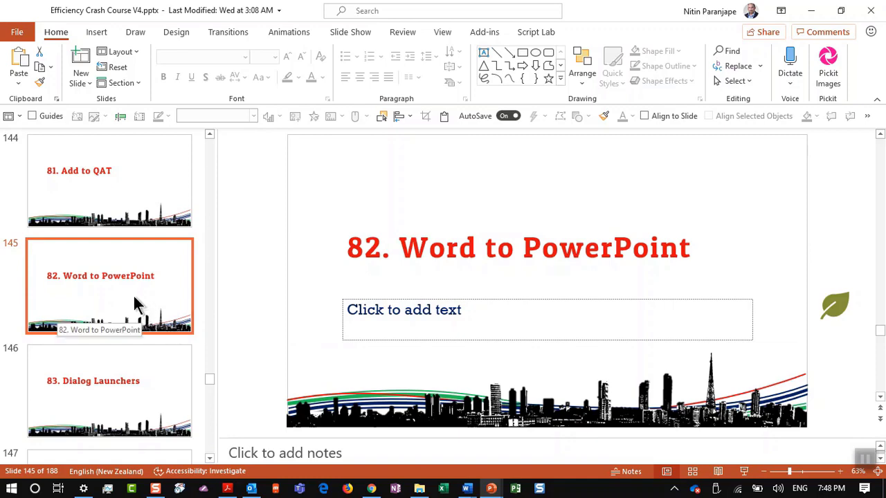
left_click(124, 176)
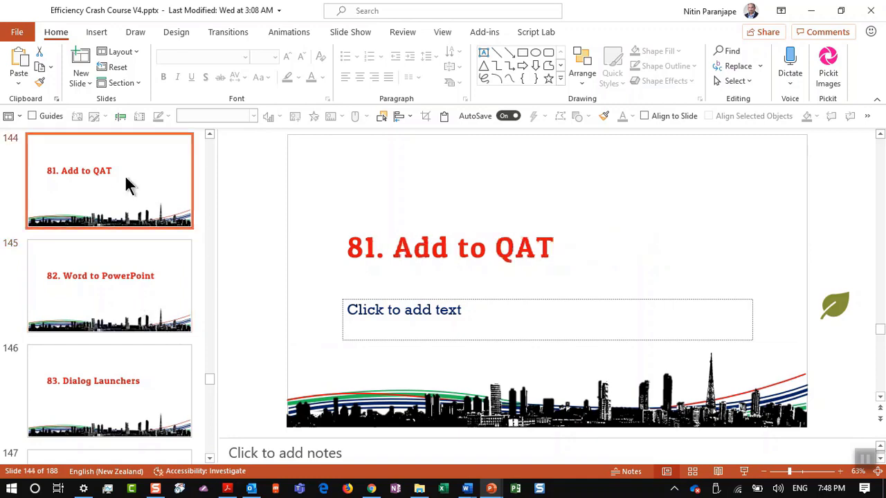
key("alt+Tab")
key("alt+Tab")
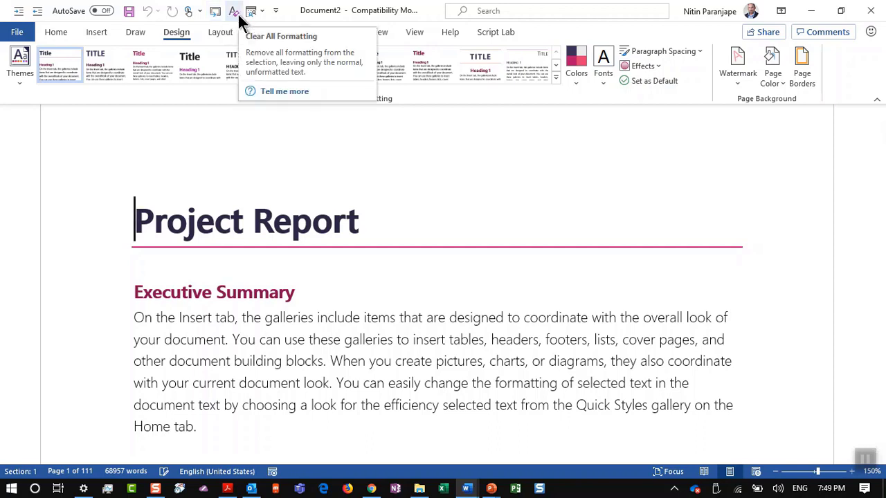
On Word's Home tab, bring up the Quick Access Toolbar context menu for a ribbon command
left_click(46, 32)
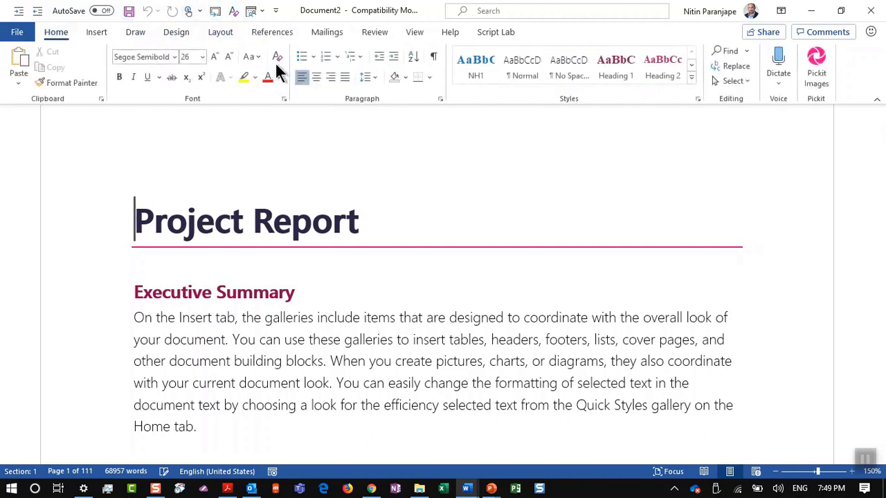
right_click(274, 59)
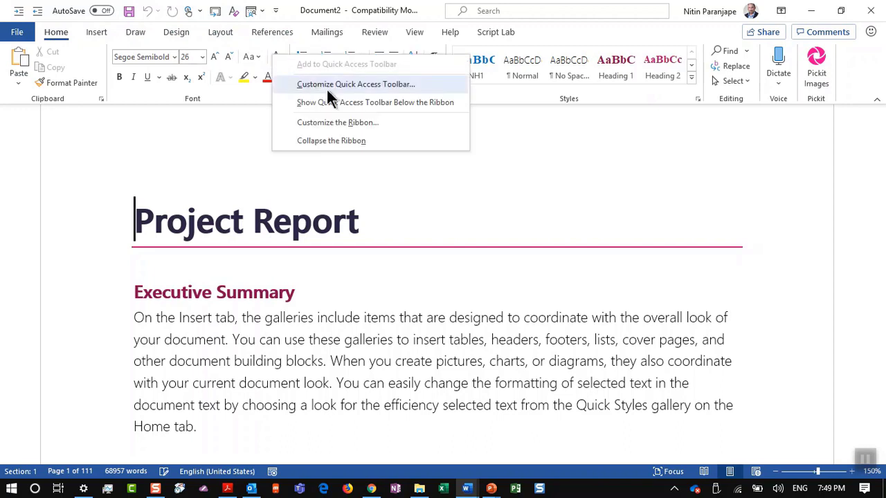
left_click(211, 138)
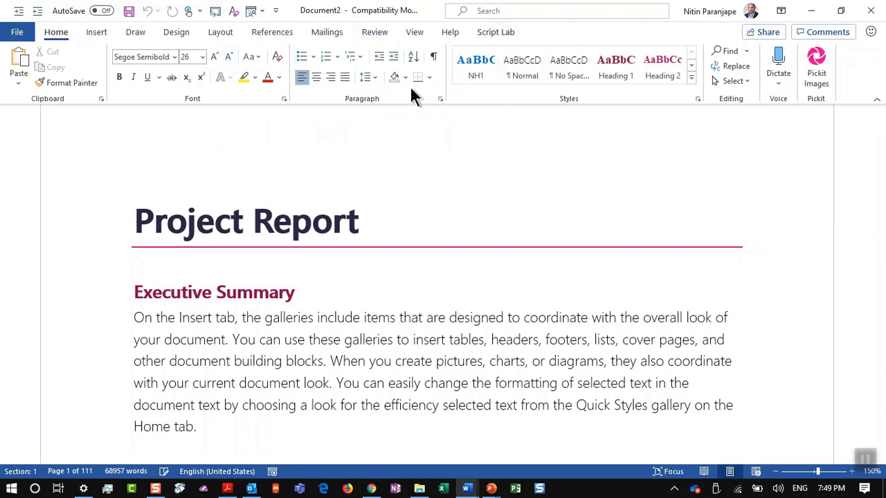
right_click(243, 87)
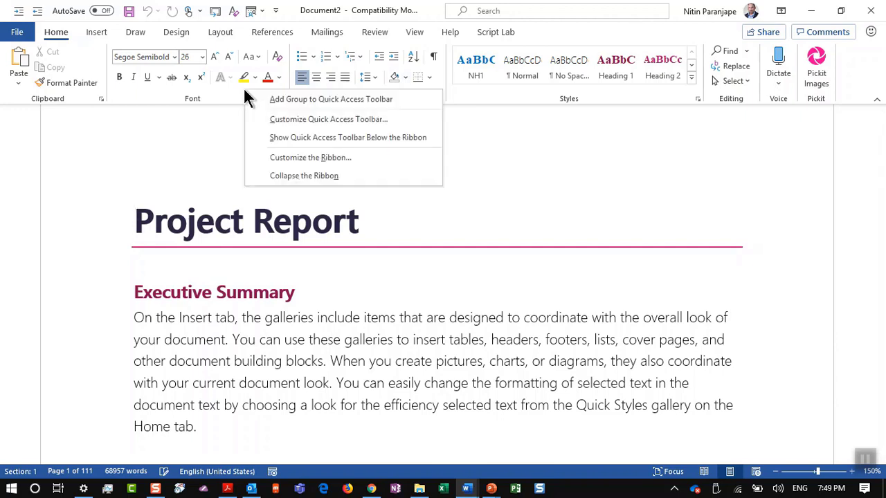
Open Word's Quick Access Toolbar settings and switch the command list to All Commands
left_click(325, 120)
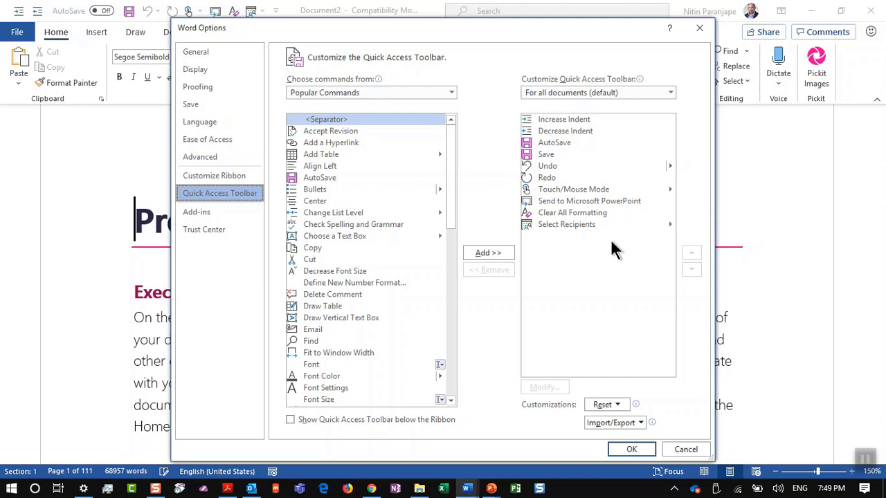
left_click(561, 214)
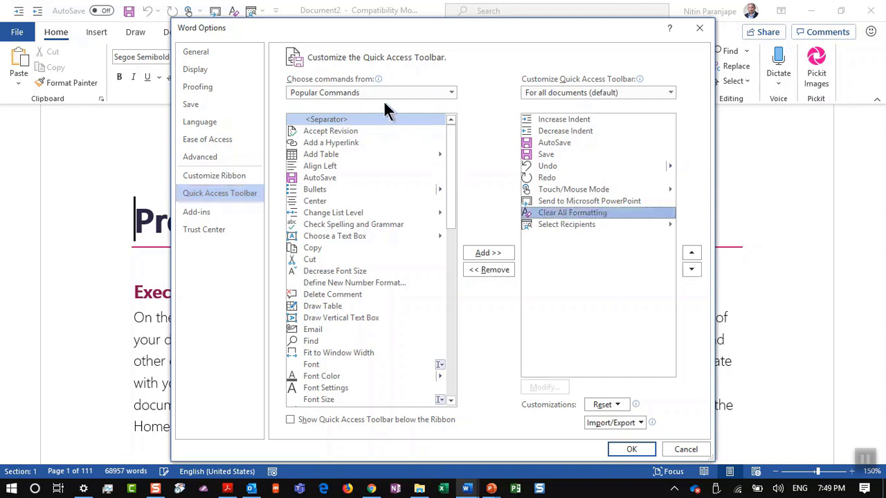
left_click(337, 95)
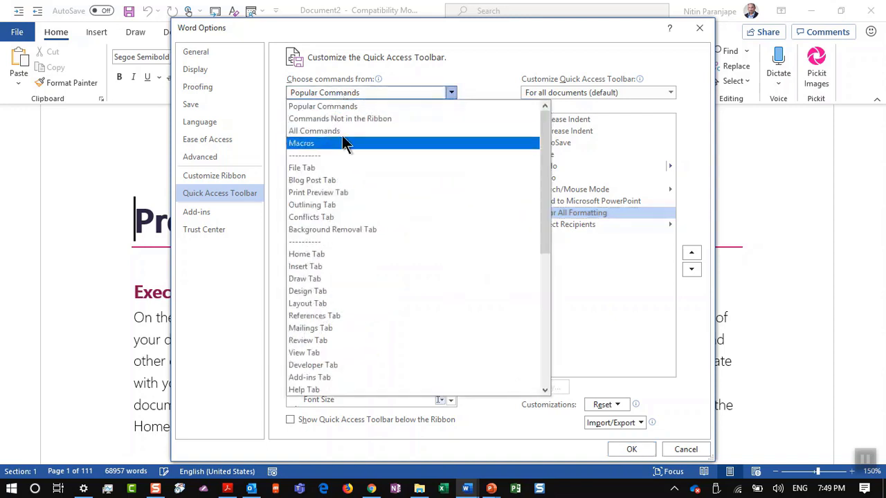
key("Escape")
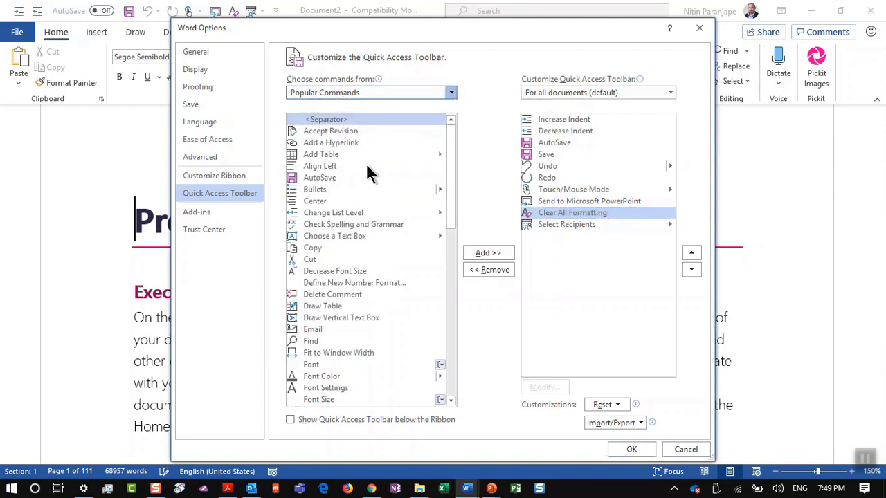
key("Down")
key("Down")
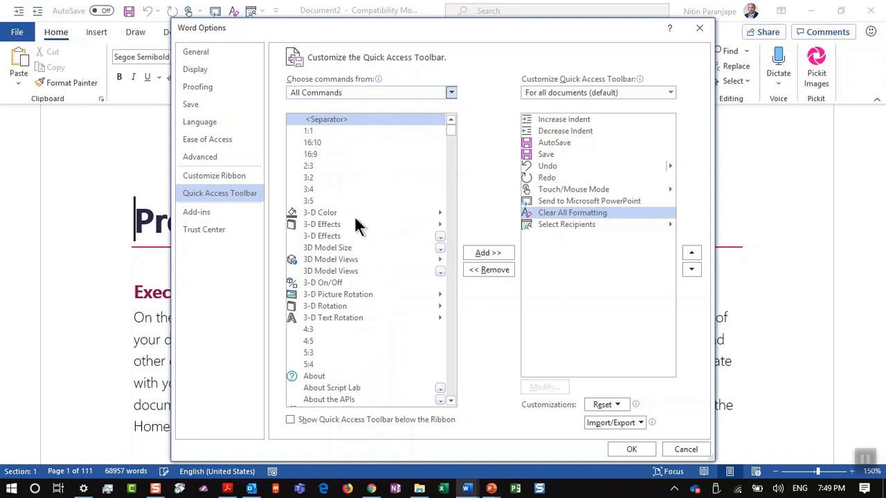
left_click(354, 216)
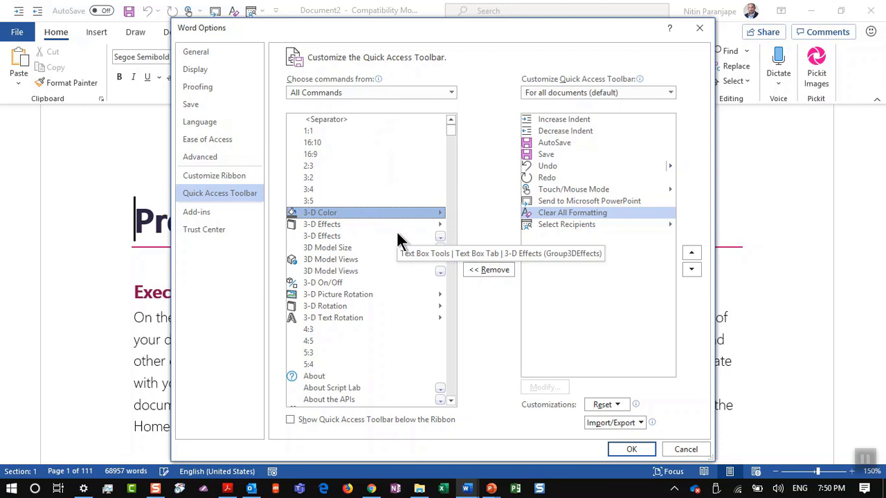
Locate Send to Microsoft PowerPoint by typing 'send', then cancel and return to PowerPoint
type("send")
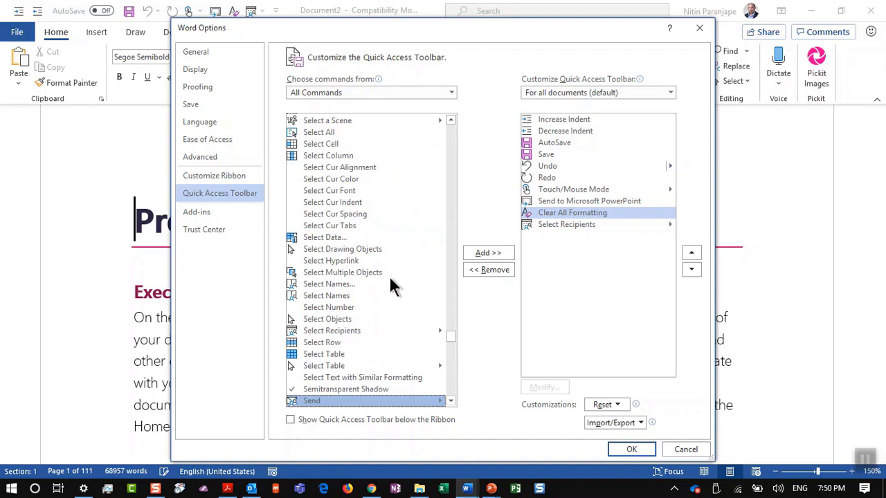
scroll(374, 400, "down", 4)
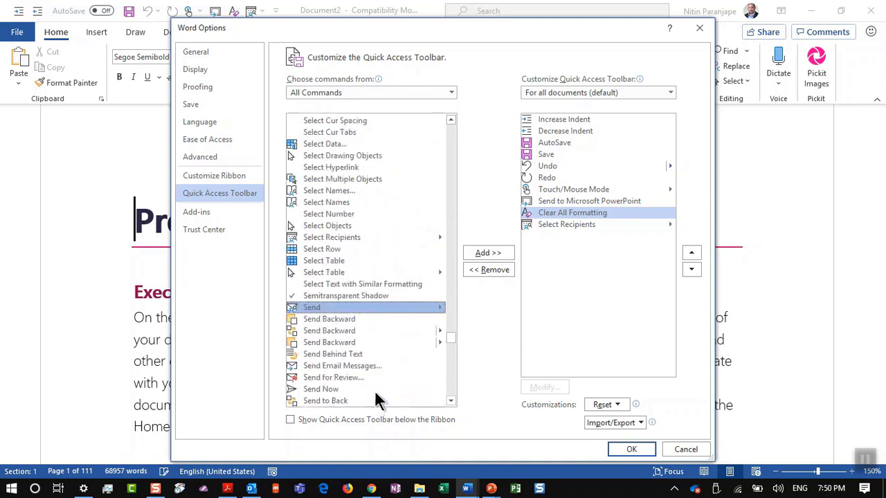
scroll(375, 392, "down", 4)
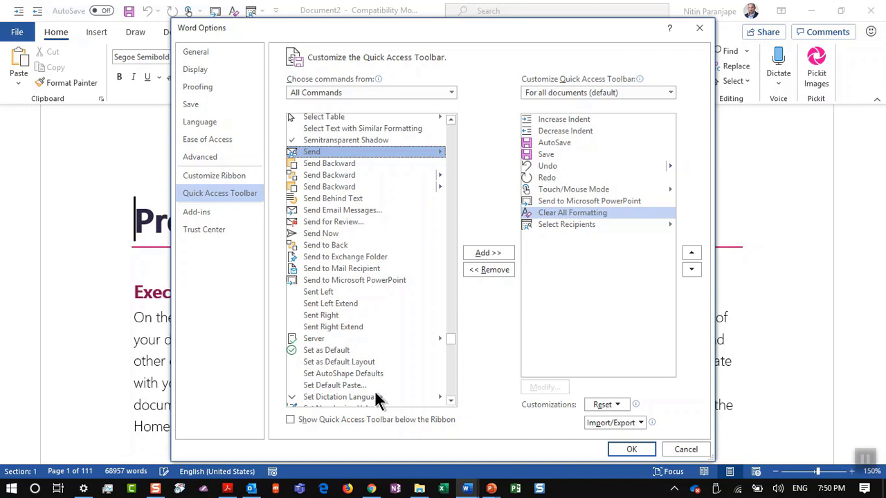
left_click(392, 280)
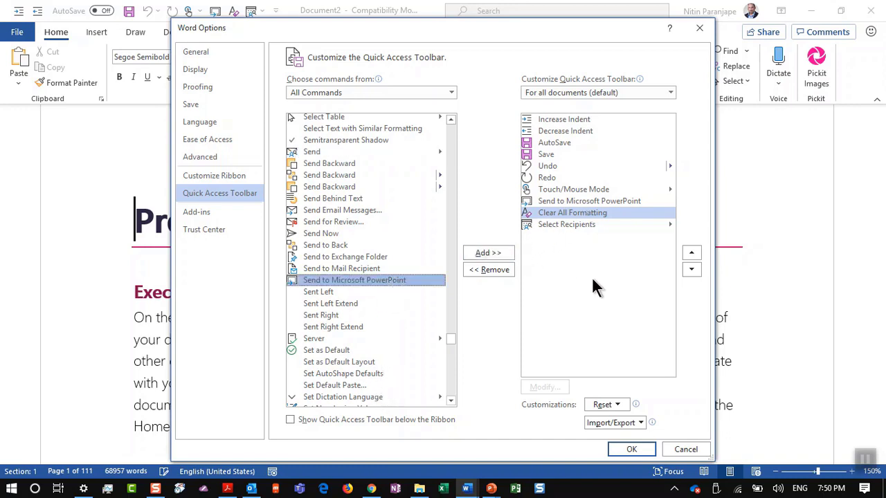
left_click(684, 450)
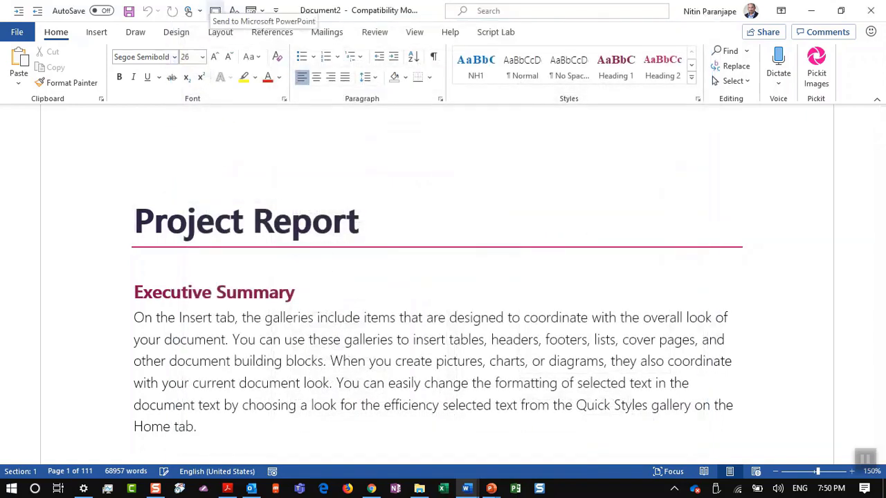
key("alt+Tab")
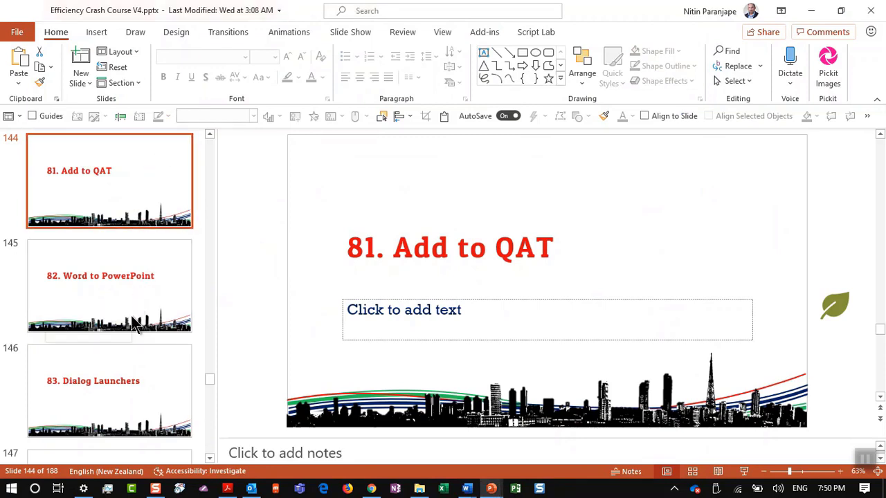
Go to slide 146, 83. Dialog Launchers, then return to the Word Project Report
left_click(131, 367)
key("alt+Tab")
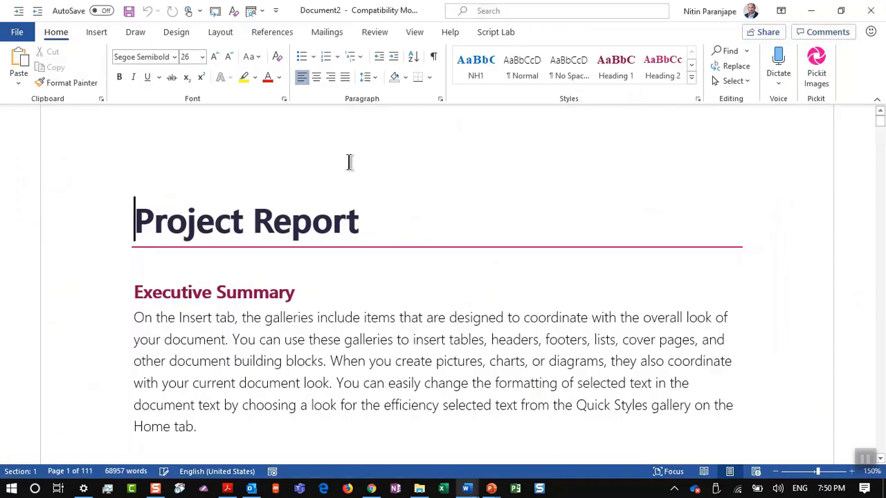
Open the Navigation pane listing the Project Report's headings
right_click(339, 315)
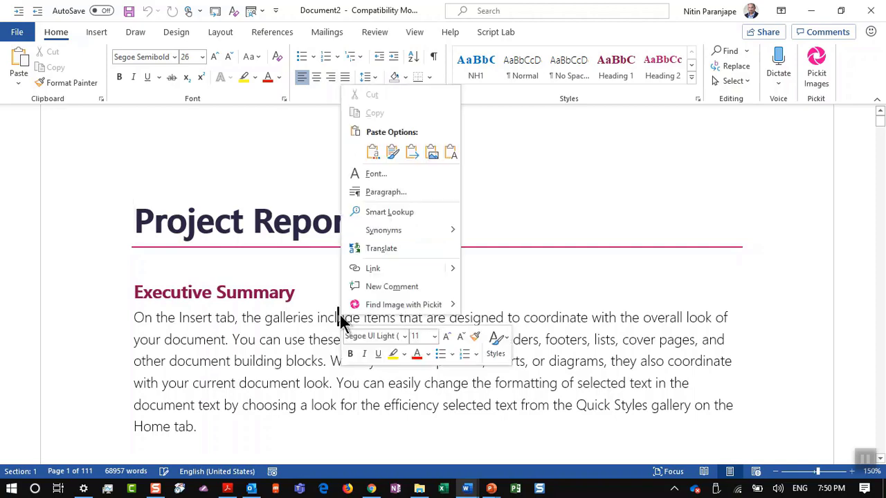
key("Escape")
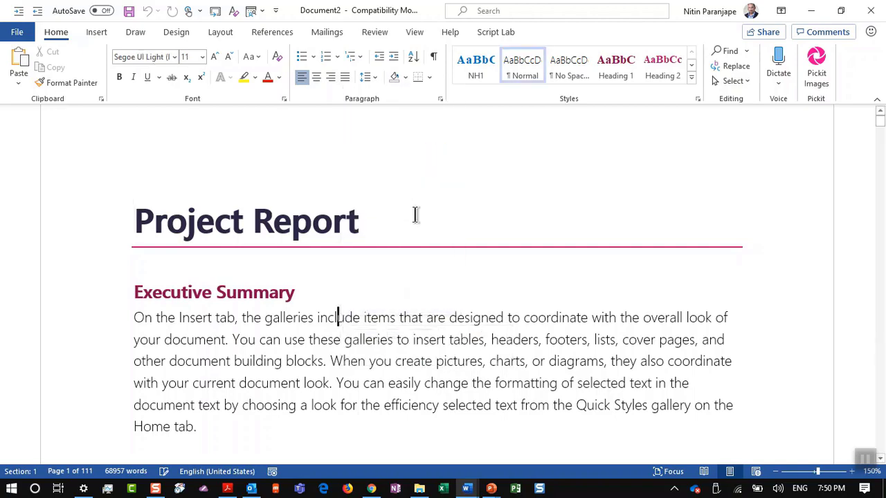
key("ctrl+End")
scroll(429, 252, "up", 10)
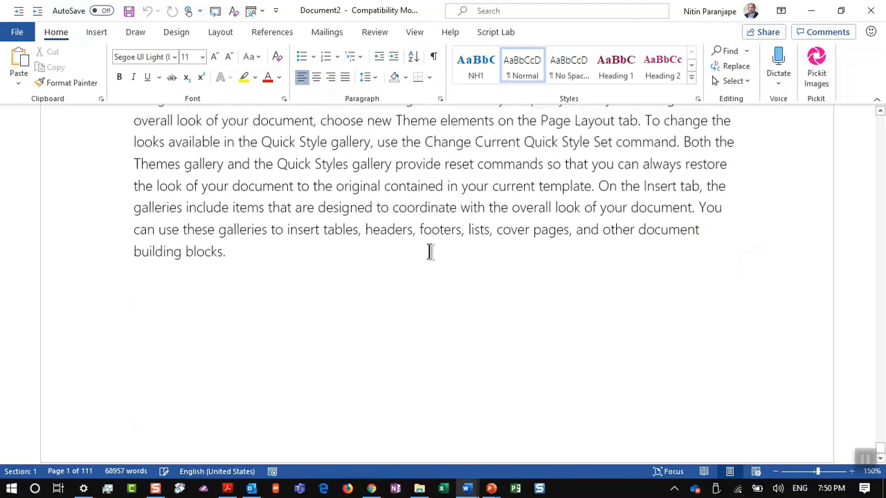
key("alt+v")
key("d")
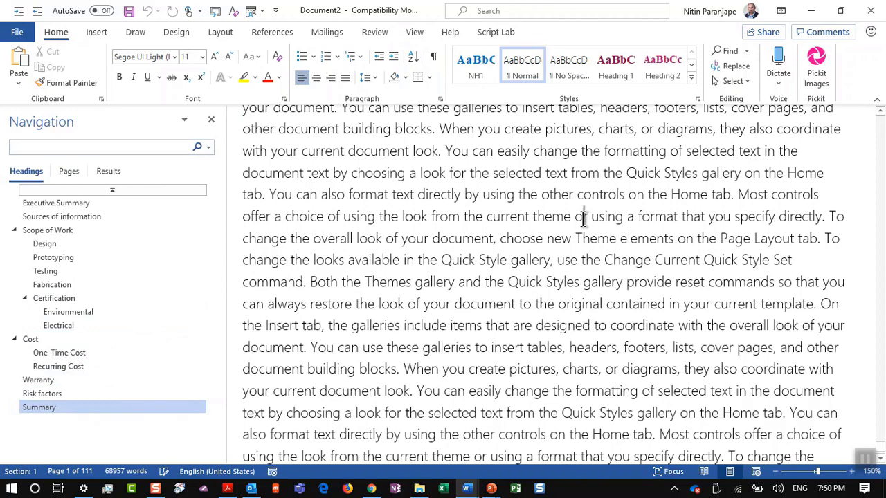
Insert an empty heading line above the Executive Summary heading
key("ctrl+Home")
key("Down")
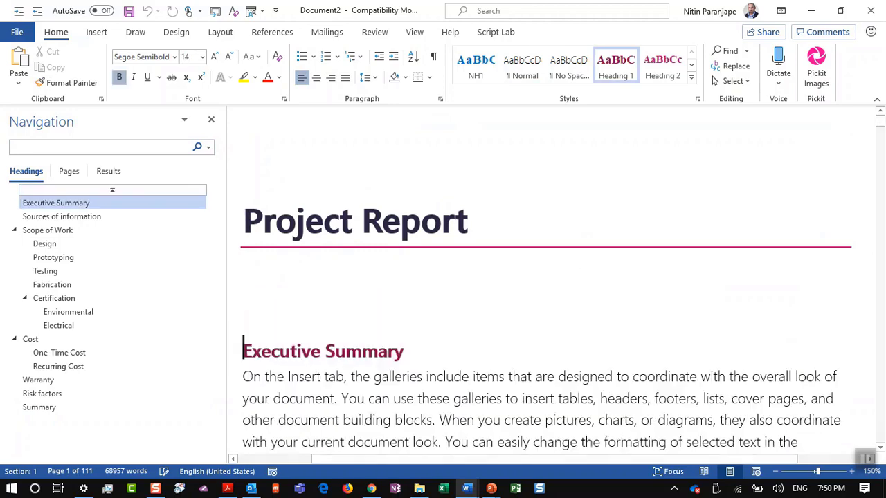
key("Return")
key("Up")
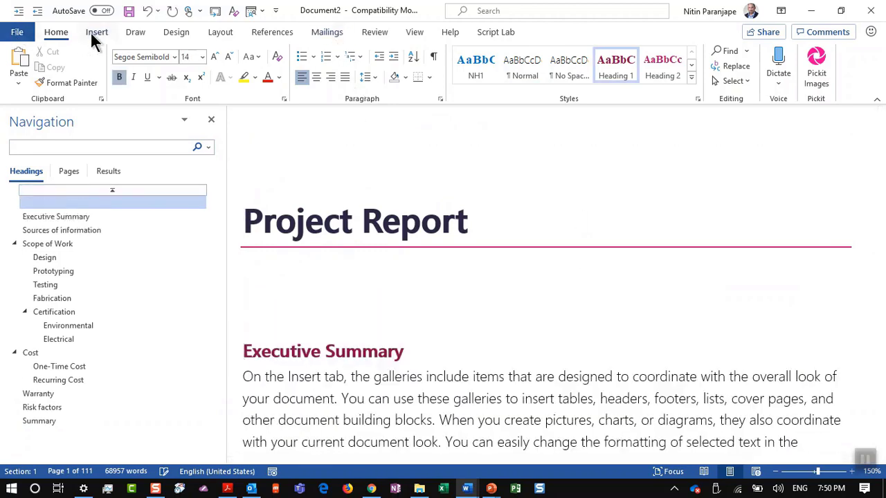
Insert a four-column, two-row table and type Demo in its first cell as normal text
left_click(97, 32)
left_click(94, 72)
left_click(125, 135)
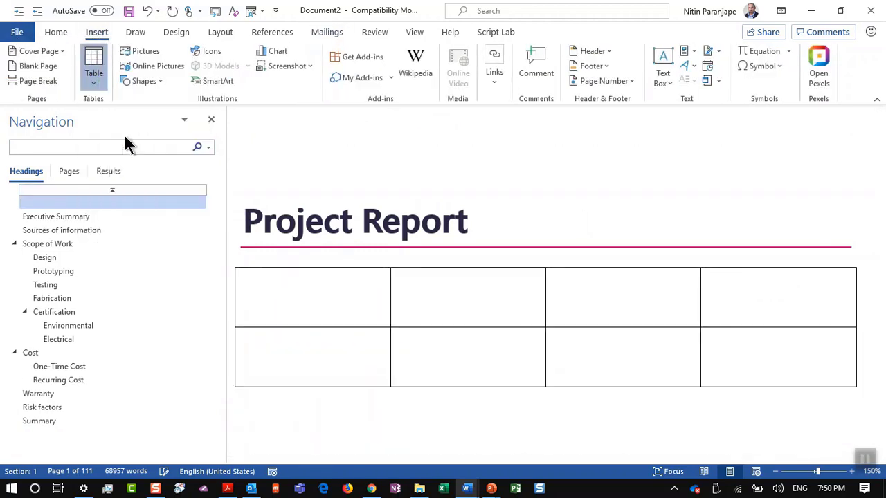
type("Demo")
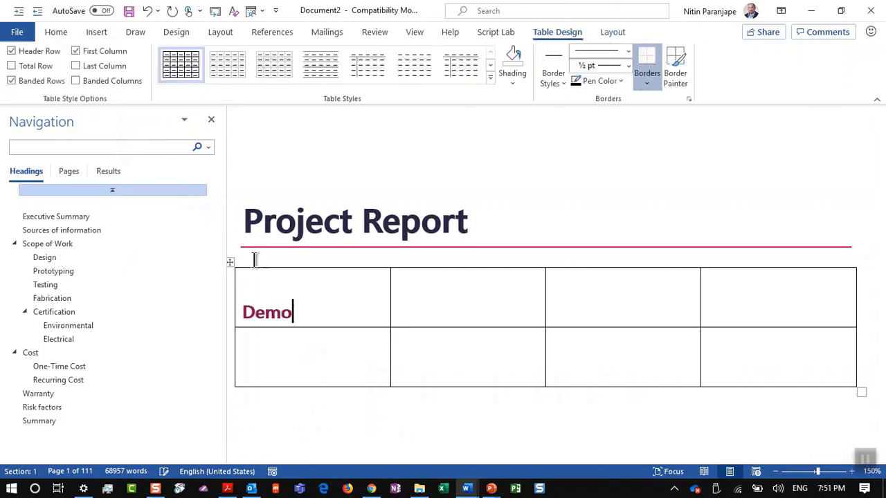
key("ctrl+shift+n")
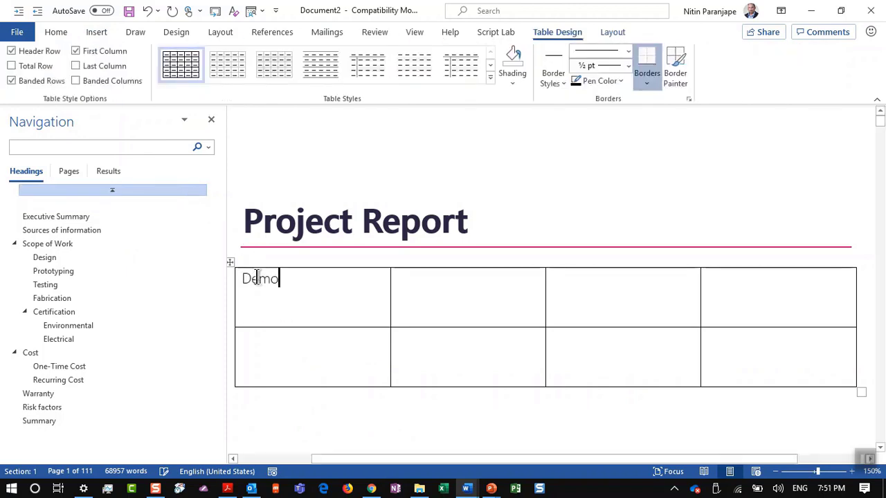
Check the Demo cell's context options, then bring up the Home tab formatting commands
right_click(261, 286)
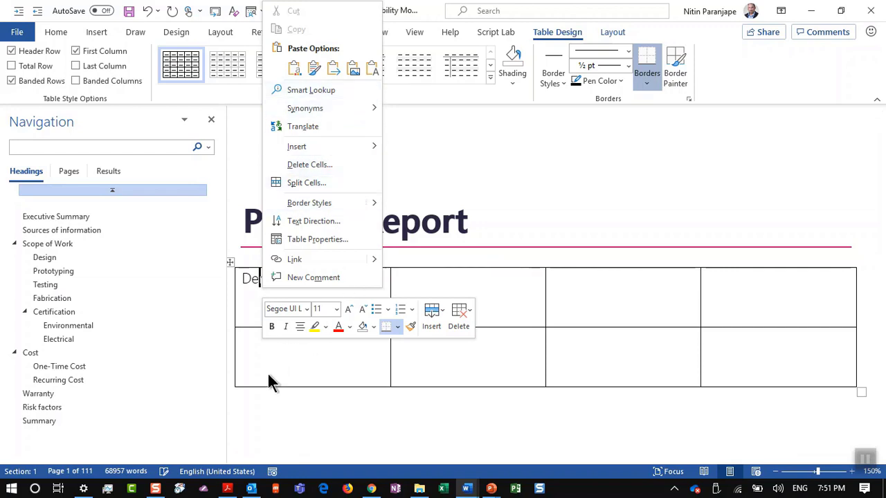
key("Escape")
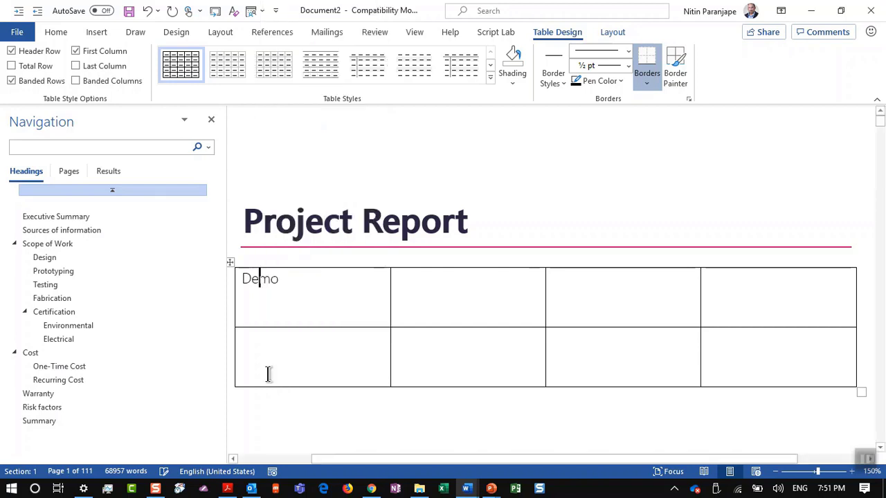
left_click(55, 32)
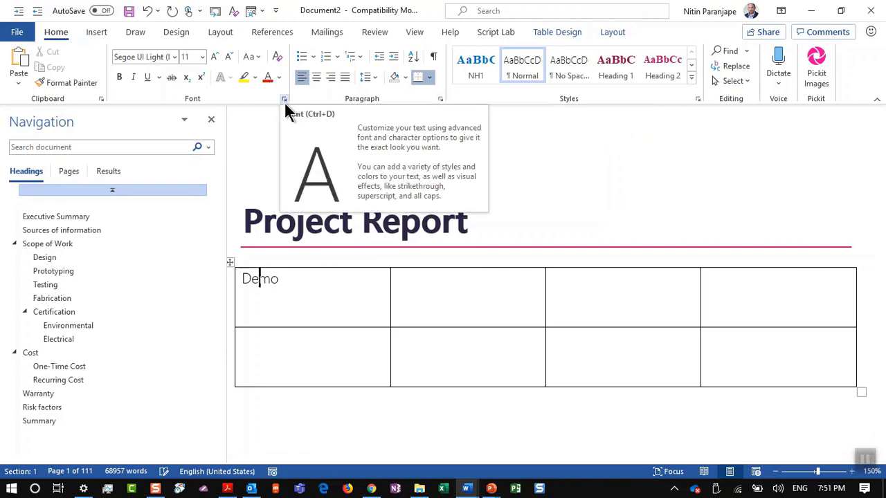
Preview the Paragraph dialog, then add Paragraph Settings to the Quick Access Toolbar
left_click(440, 99)
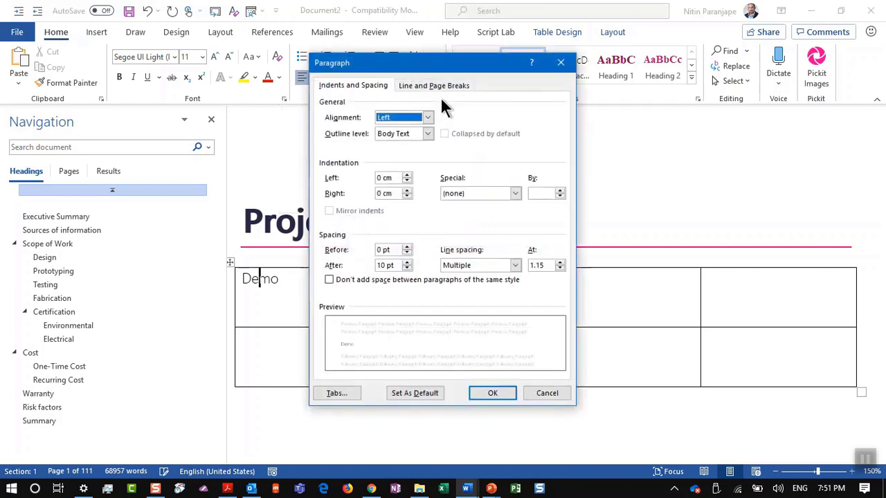
key("Escape")
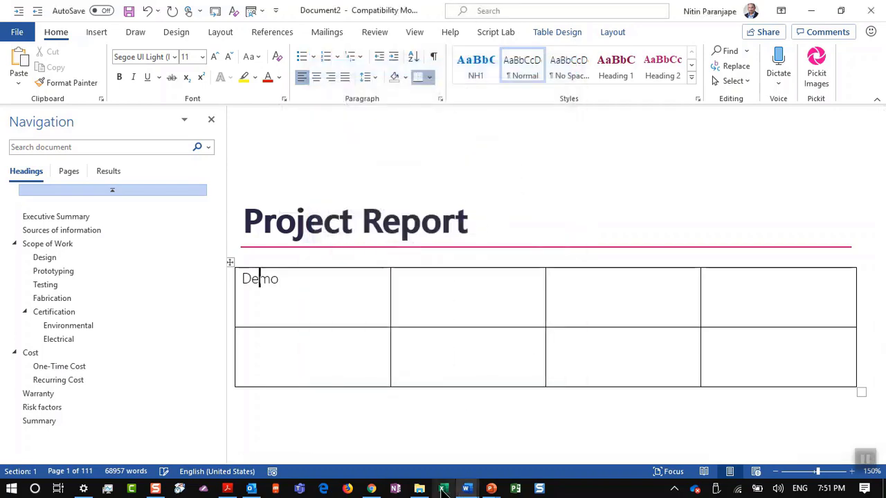
left_click(443, 488)
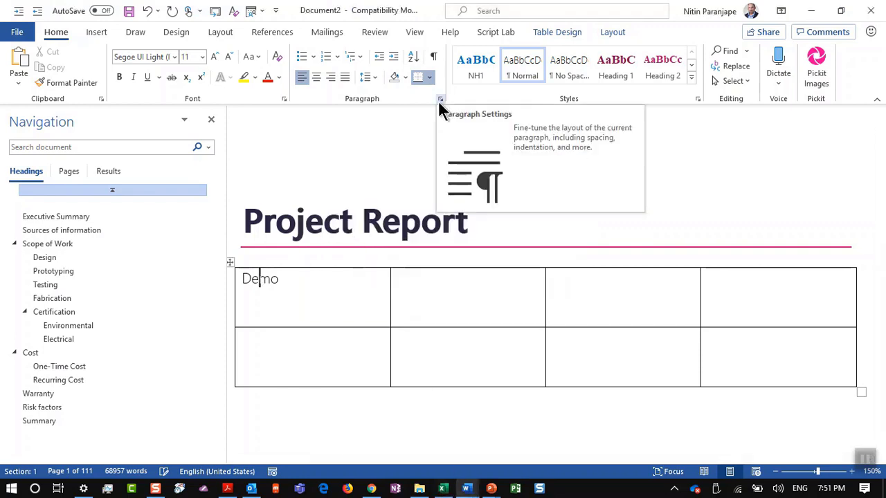
right_click(440, 101)
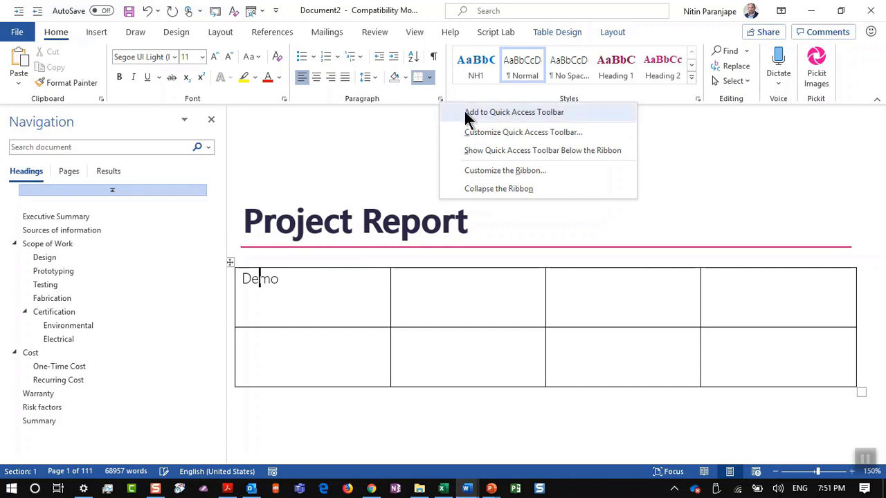
left_click(465, 113)
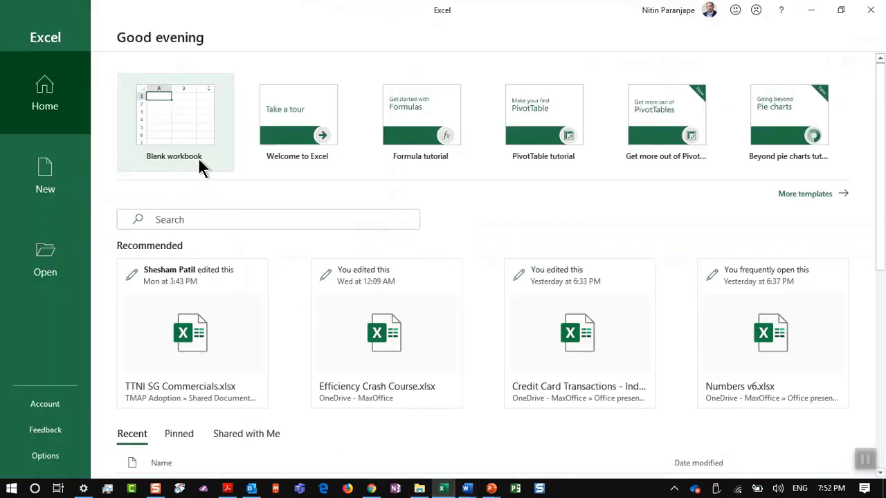
Start a blank Excel workbook and discard the recovered files
left_click(198, 159)
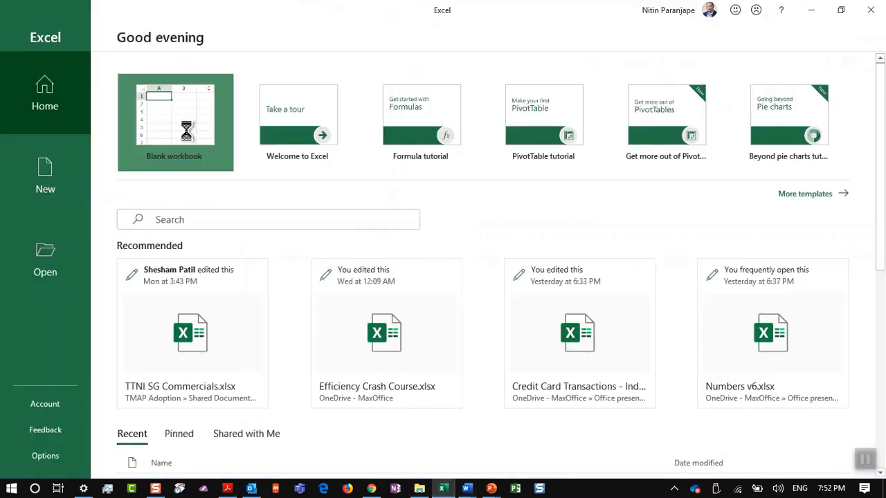
left_click(151, 447)
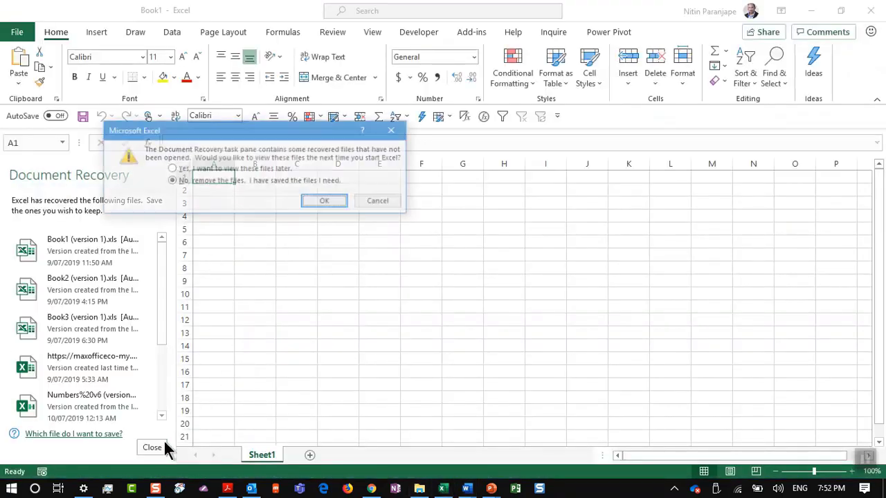
left_click(318, 204)
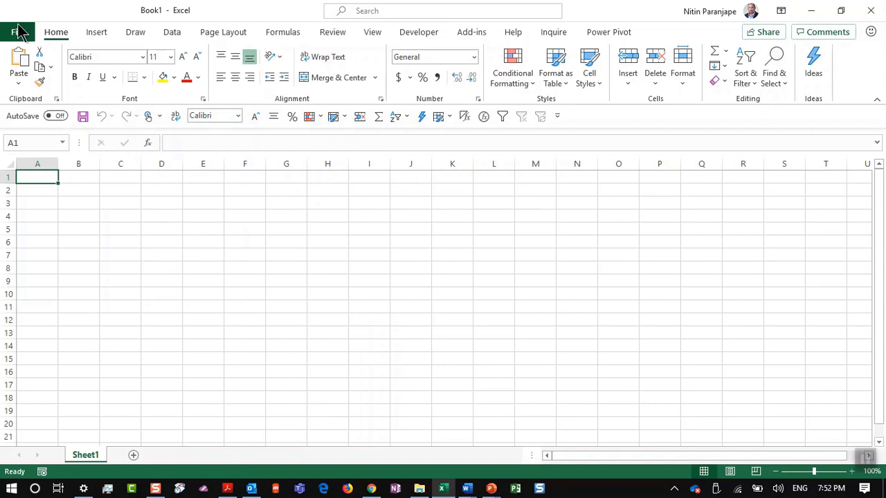
Add Page Setup from the Page Layout tab to the Quick Access Toolbar and test it
left_click(218, 36)
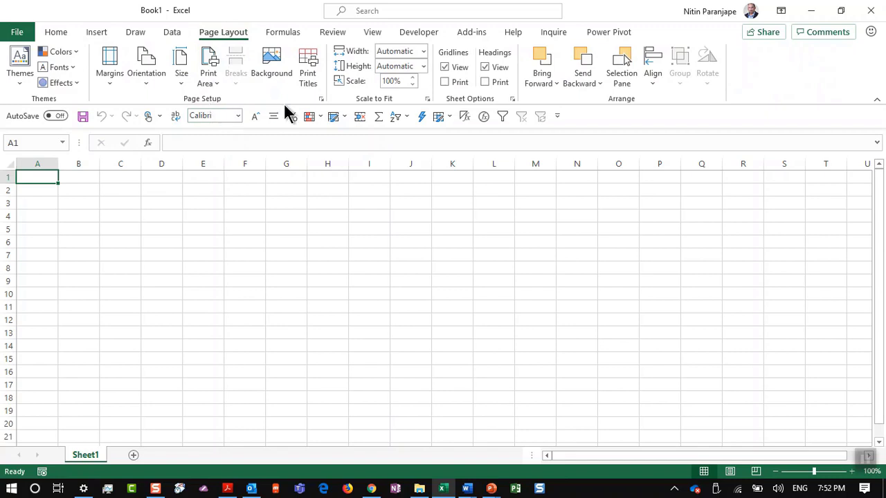
right_click(321, 102)
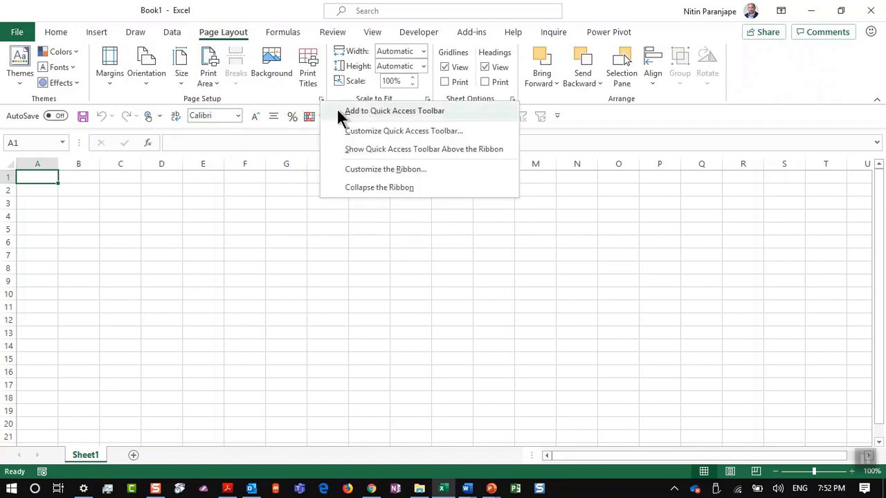
left_click(336, 111)
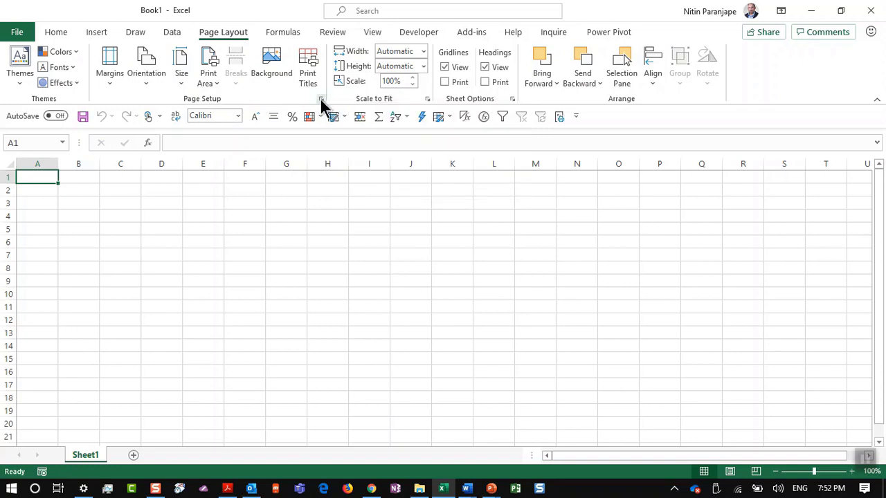
left_click(321, 101)
left_click_drag(274, 195, 336, 141)
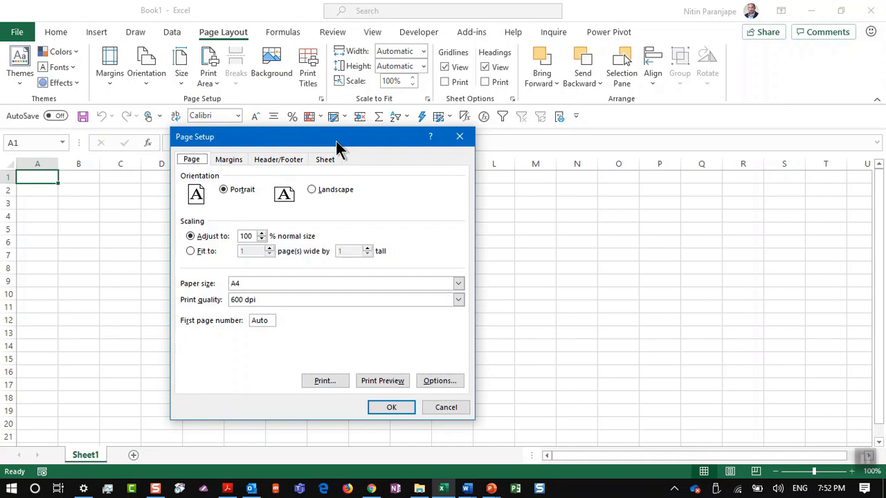
key("Escape")
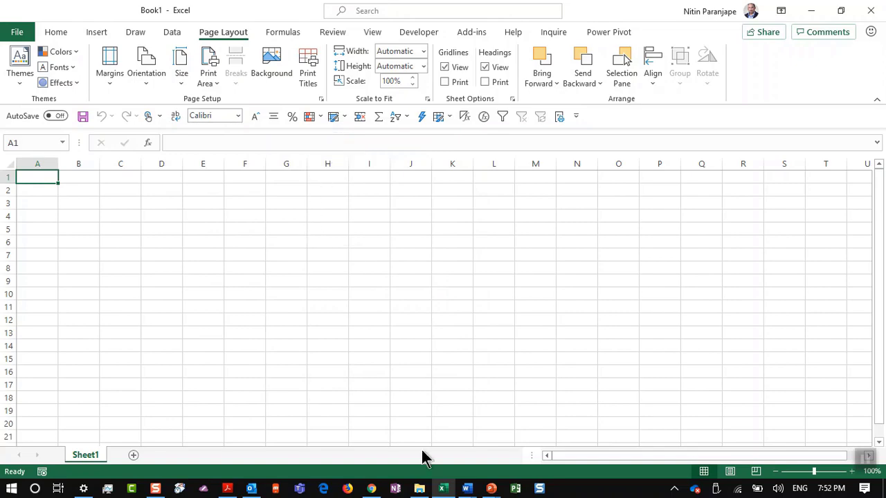
In the Efficiency Crash Course deck, select the slide 146 title box and show Shape Format
mouse_move(491, 487)
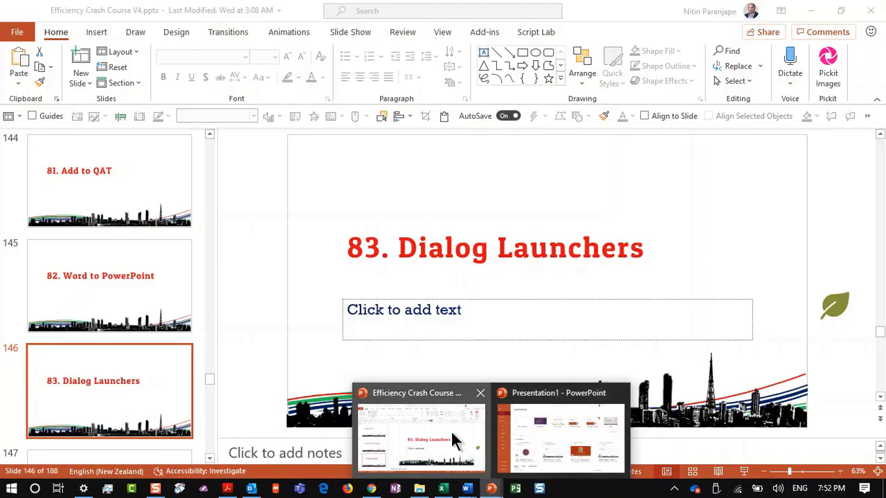
left_click(453, 440)
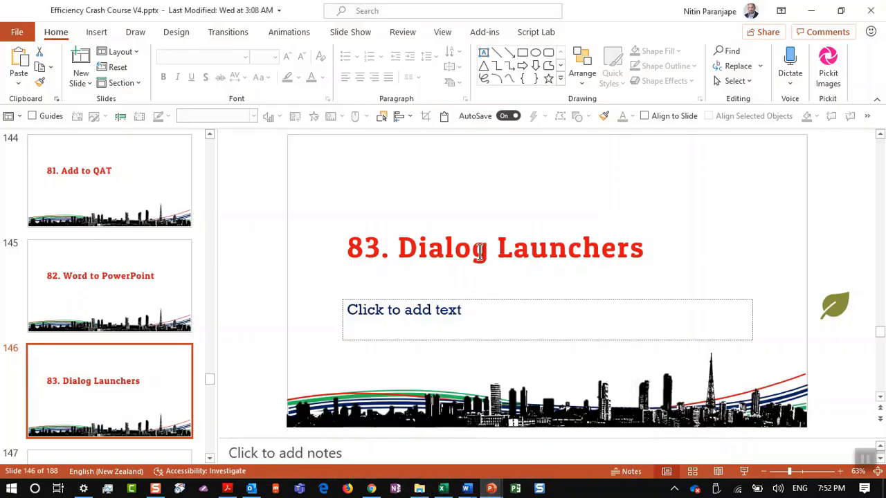
left_click(476, 250)
key("Escape")
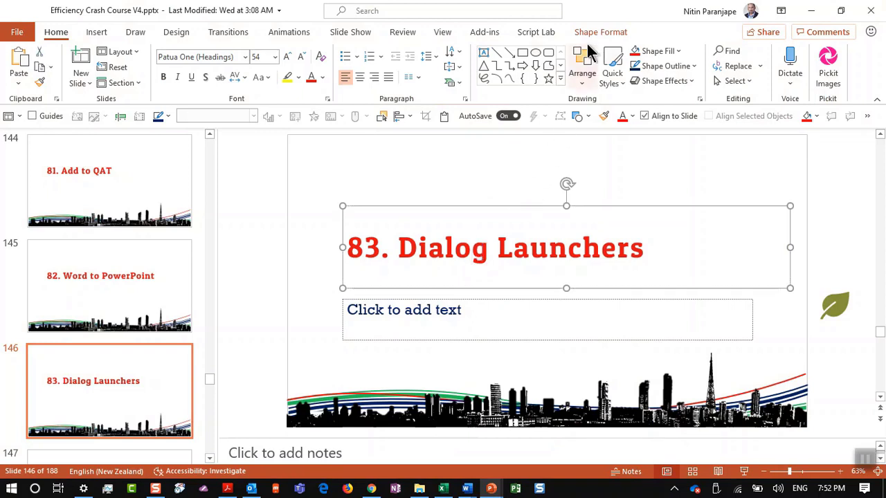
left_click(594, 35)
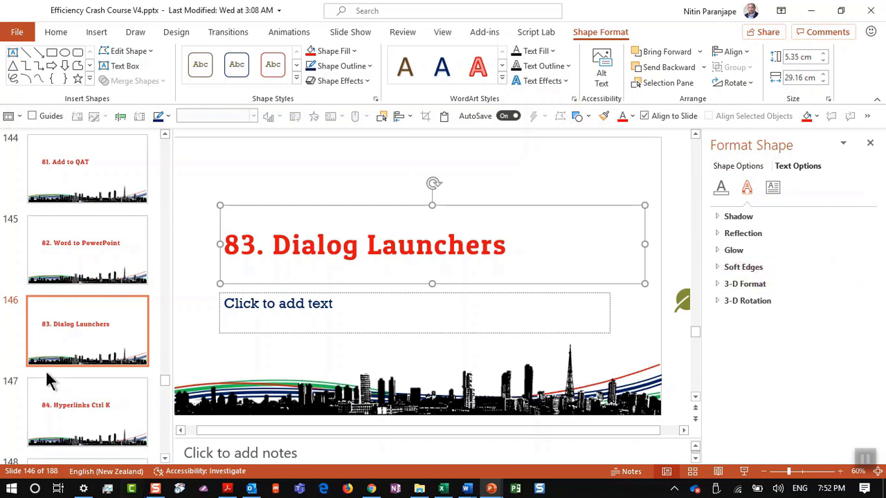
On slide 147, select the title word Hyperlinks, try Ctrl+K Place in This Document, then cancel
left_click(71, 413)
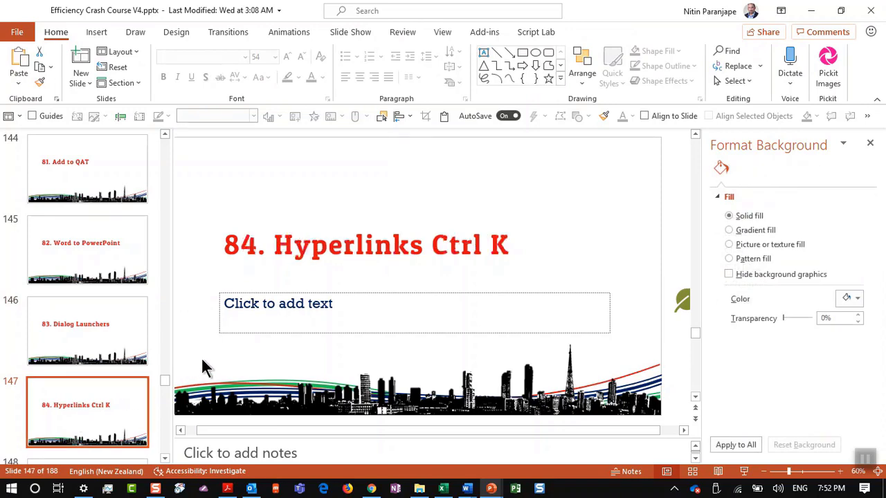
double_click(362, 243)
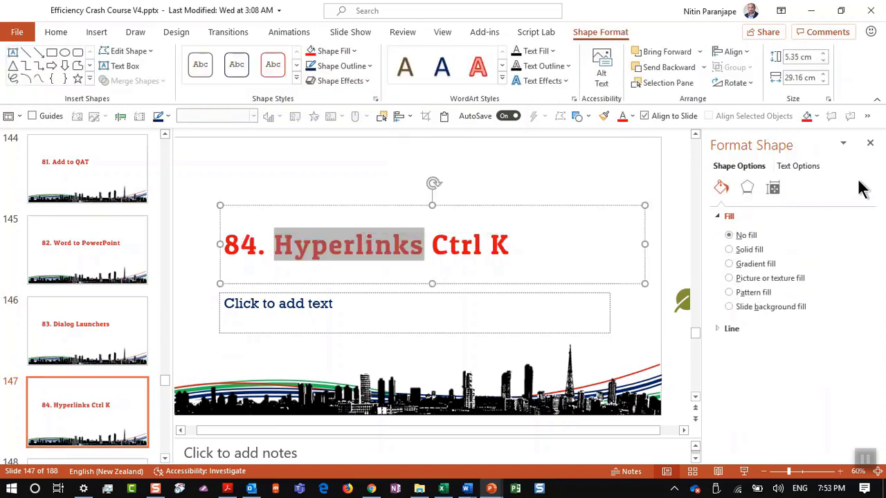
key("ctrl+k")
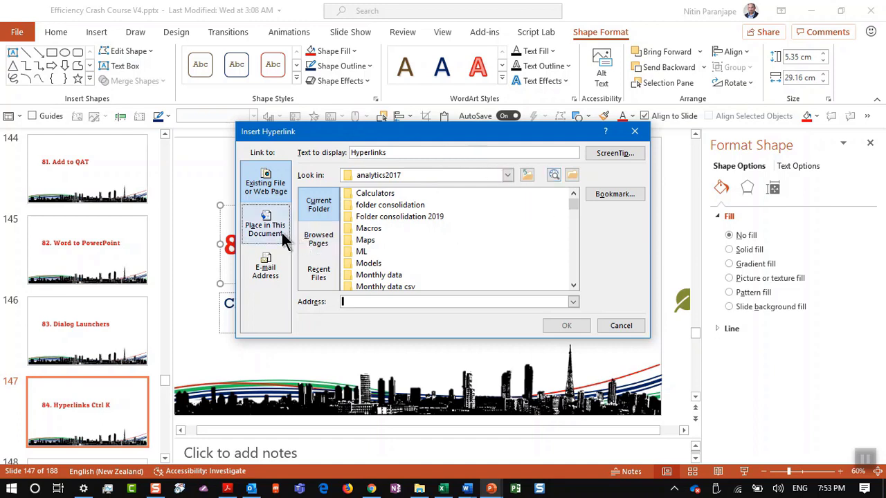
left_click(263, 224)
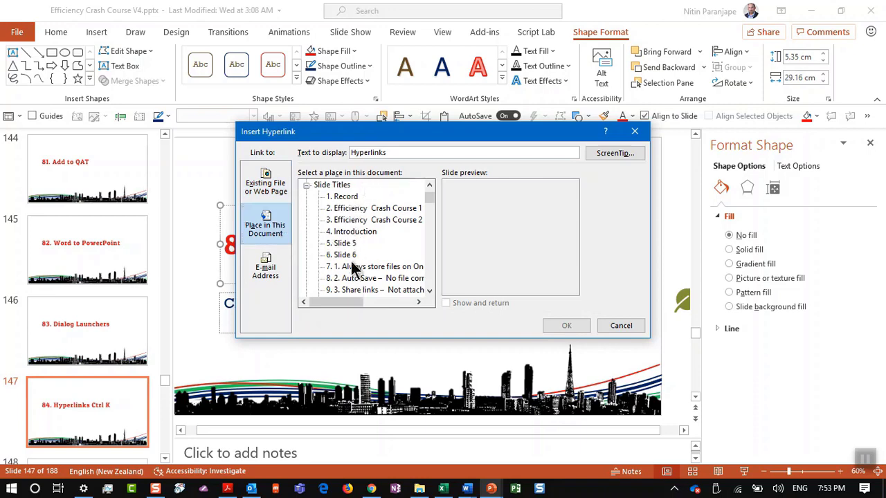
key("Escape")
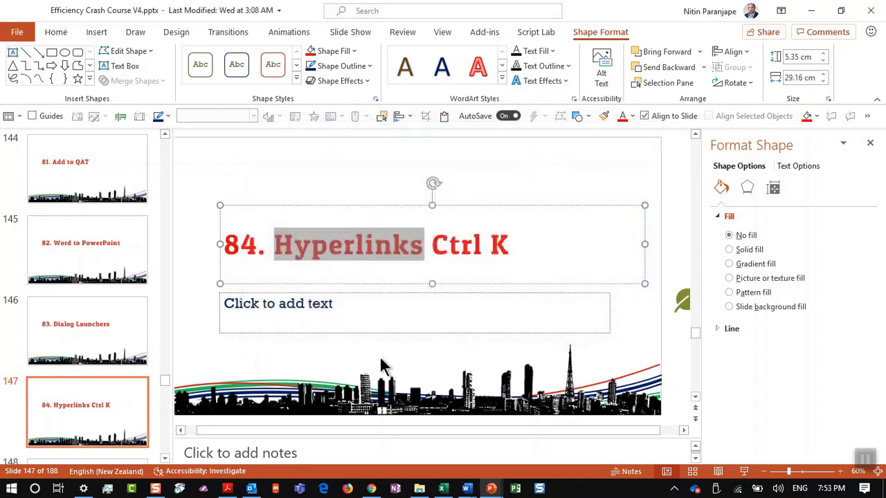
In the Style document with find 2019, add 'Total cost is x amt.' at the paragraph's end
mouse_move(466, 488)
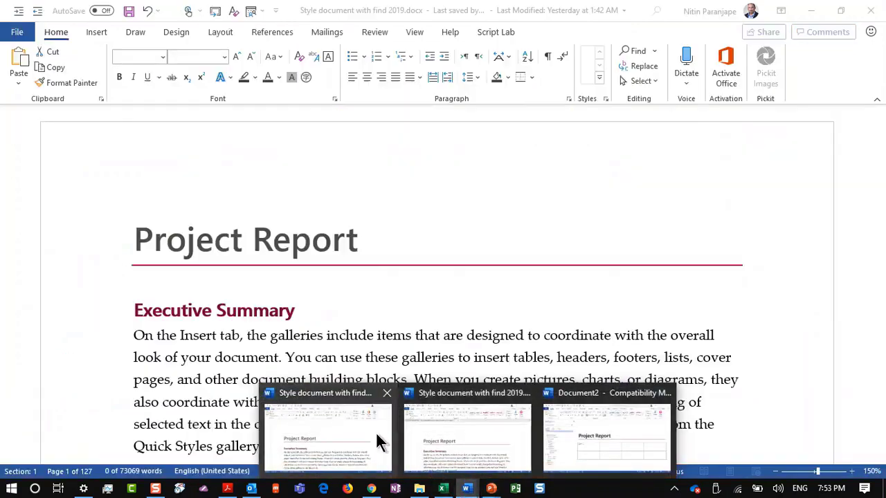
left_click(375, 431)
scroll(282, 346, "down", 1)
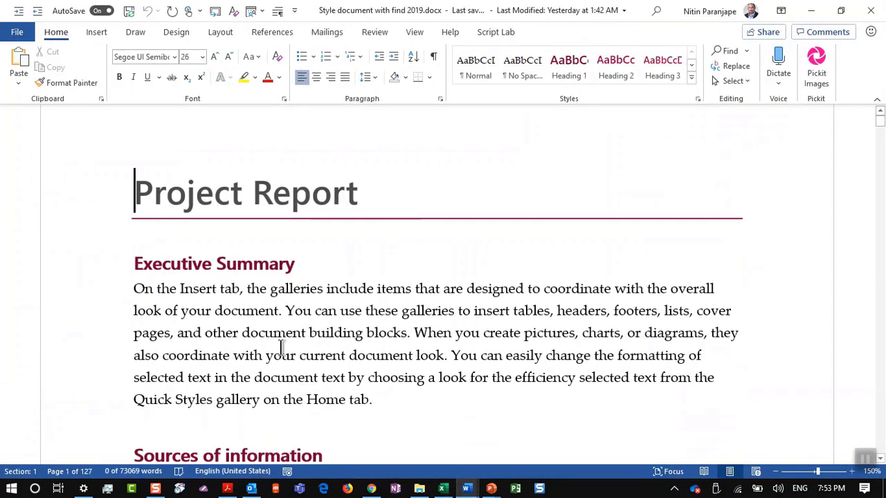
left_click_drag(306, 335, 392, 337)
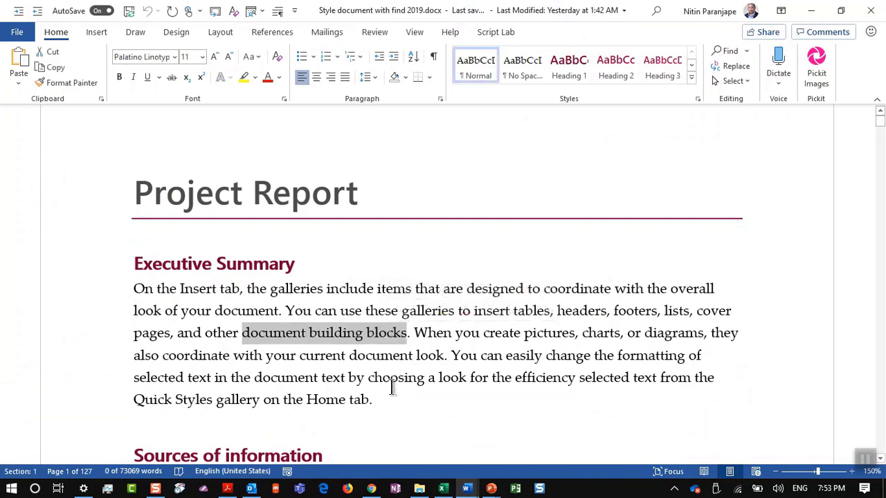
left_click(395, 403)
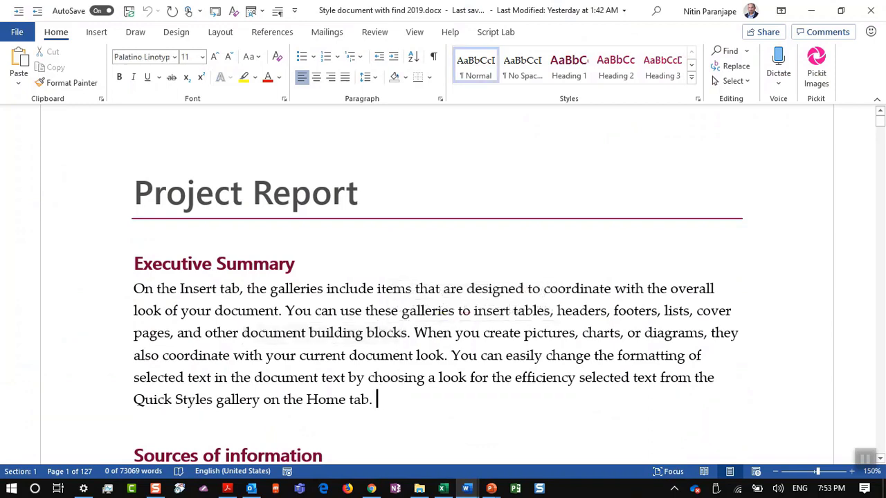
type("Total cost i")
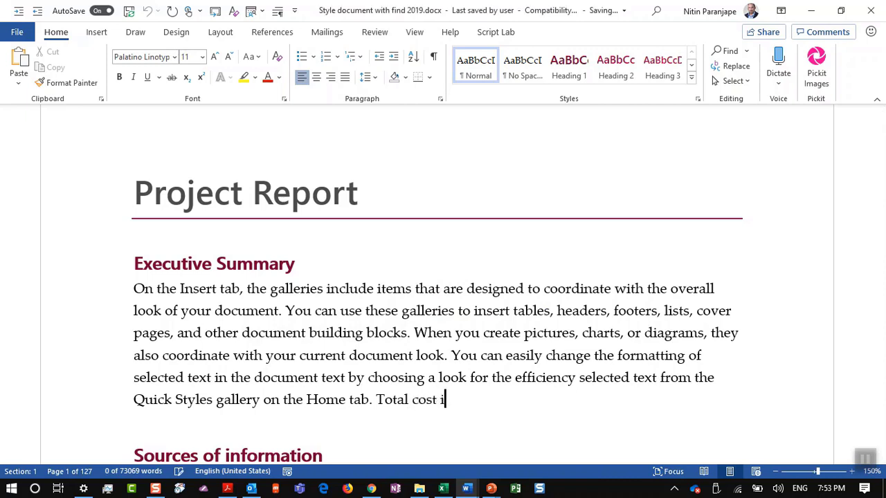
type("s x amt.")
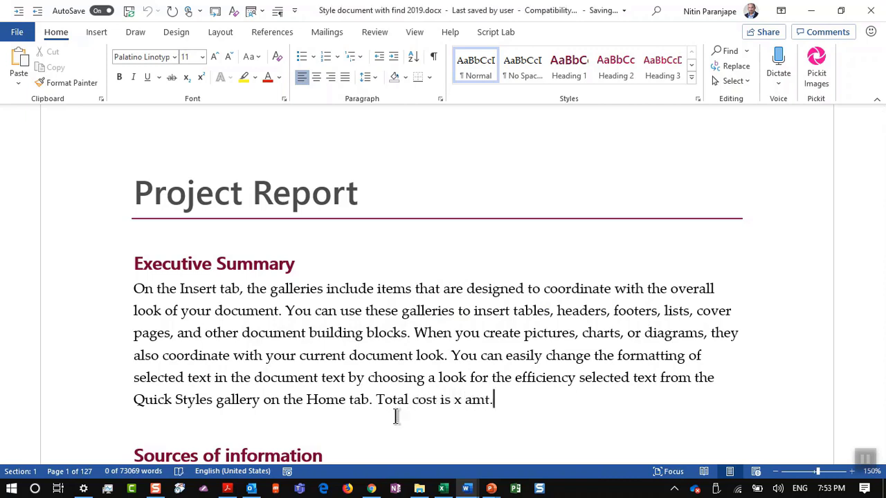
Link 'cost is x' to the document's Cost heading, then switch to PowerPoint
left_click_drag(413, 400, 466, 409)
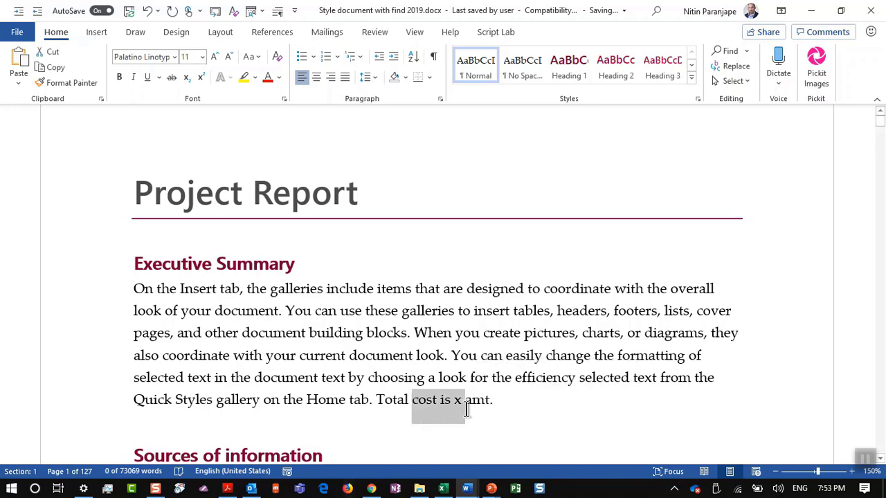
key("ctrl+k")
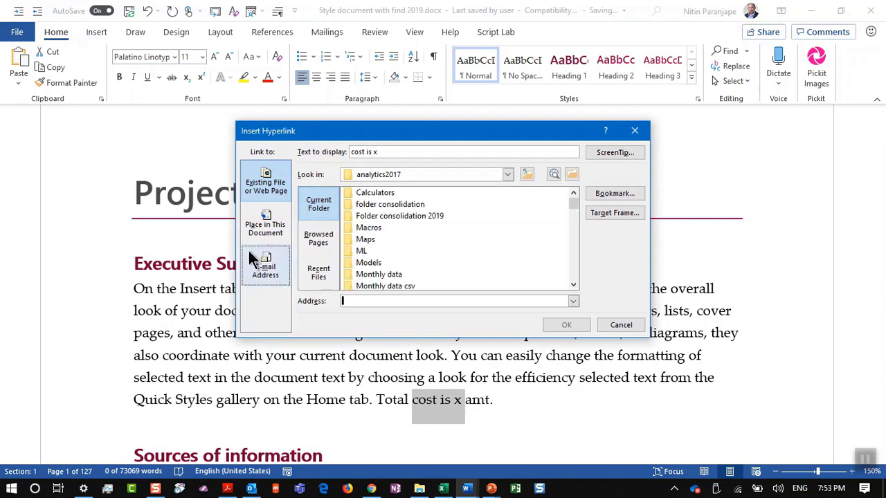
left_click(256, 229)
scroll(415, 218, "down", 1)
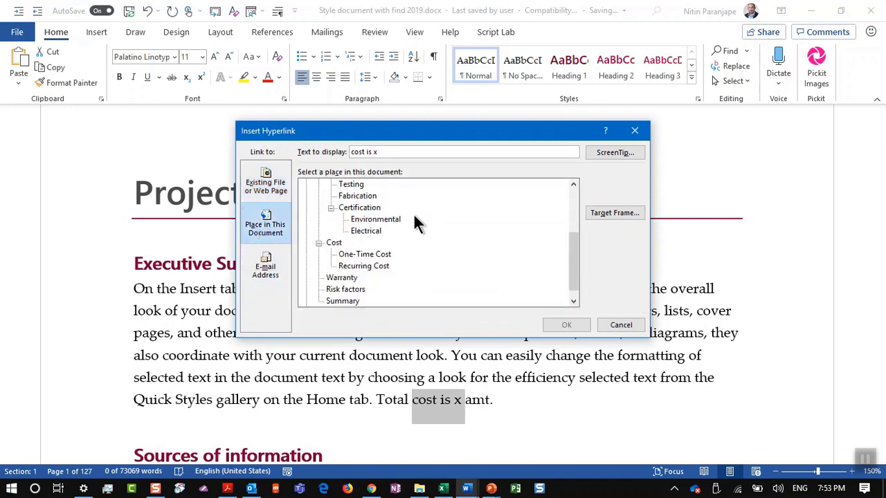
scroll(415, 219, "up", 1)
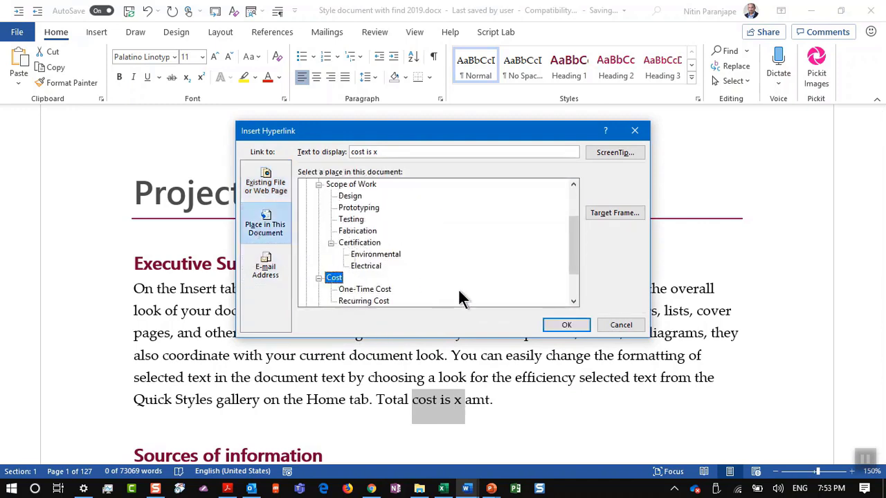
left_click(566, 325)
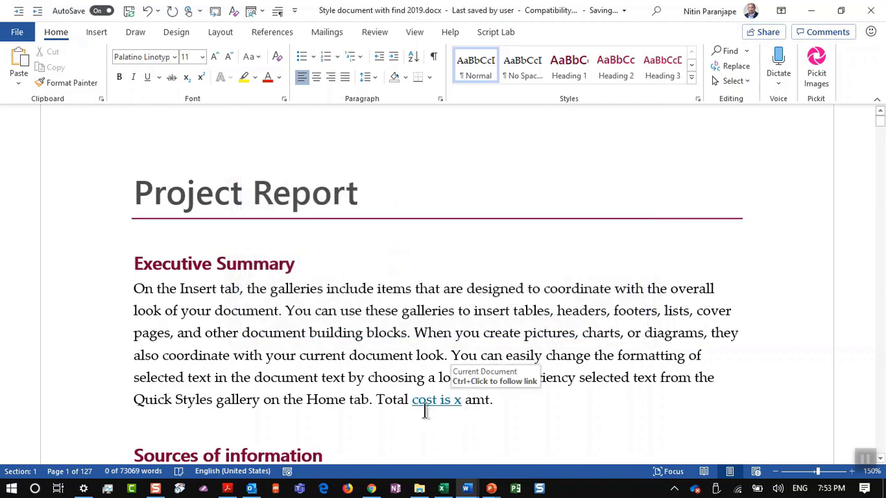
left_click(380, 310)
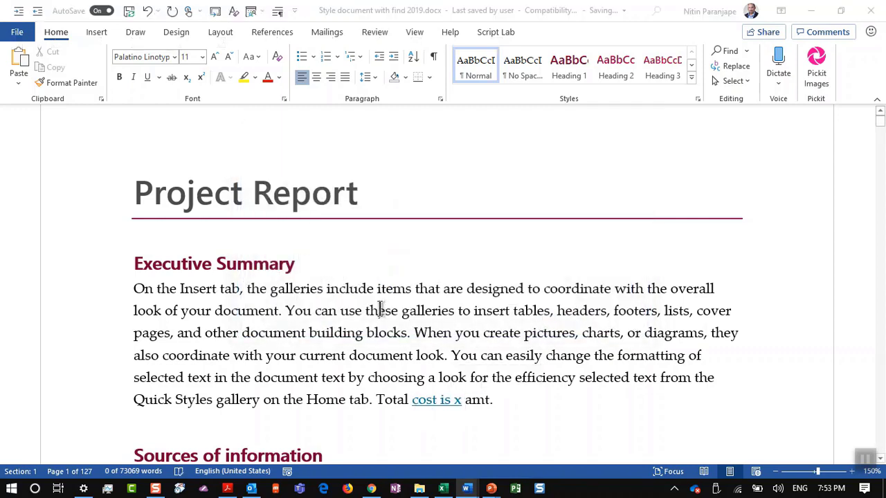
key("alt+Tab")
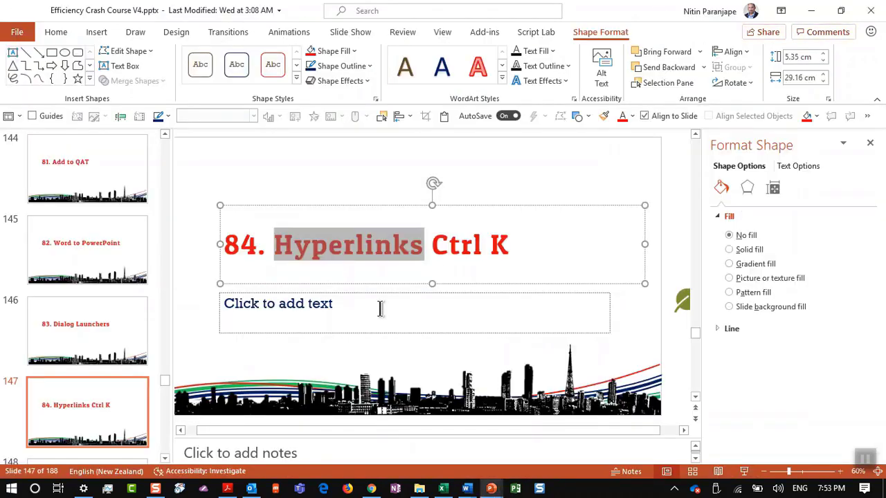
Open link settings for the slide 147 title word Hyperlinks and dismiss them unchanged
left_click(85, 405)
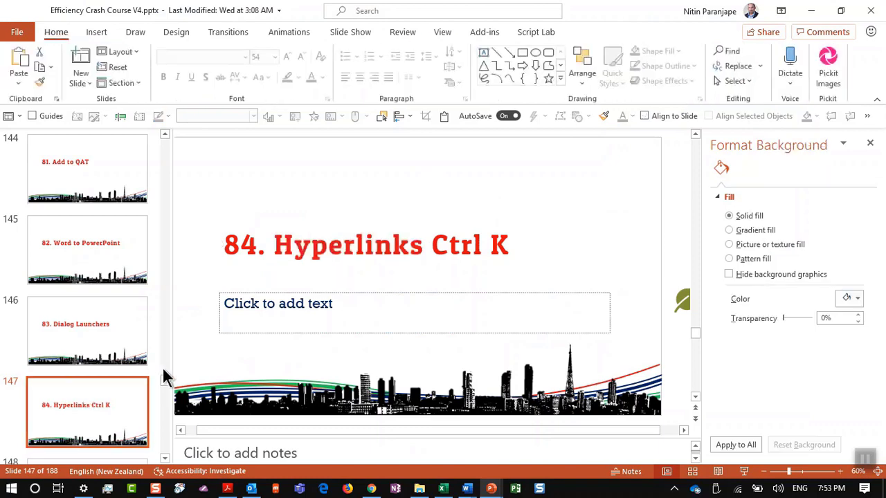
left_click(325, 242)
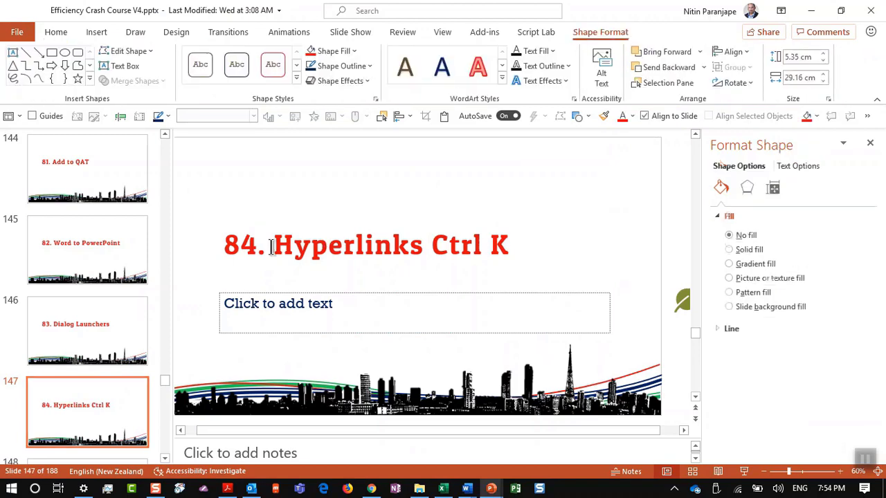
key("ctrl+k")
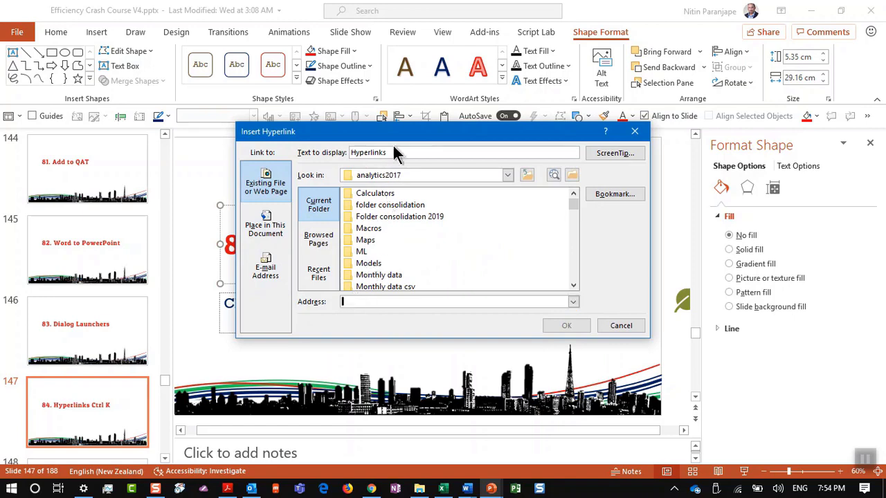
key("Escape")
Type an e-mail address into the text placeholder as plain text, undoing its automatic link
left_click(389, 289)
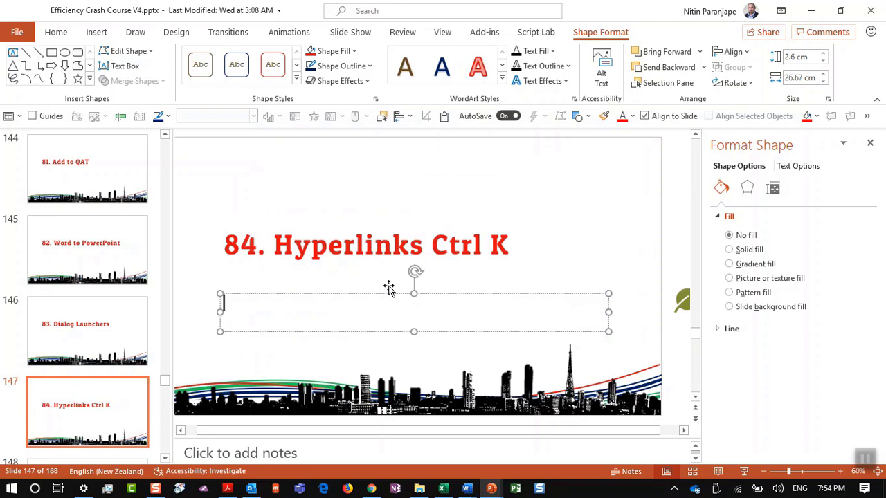
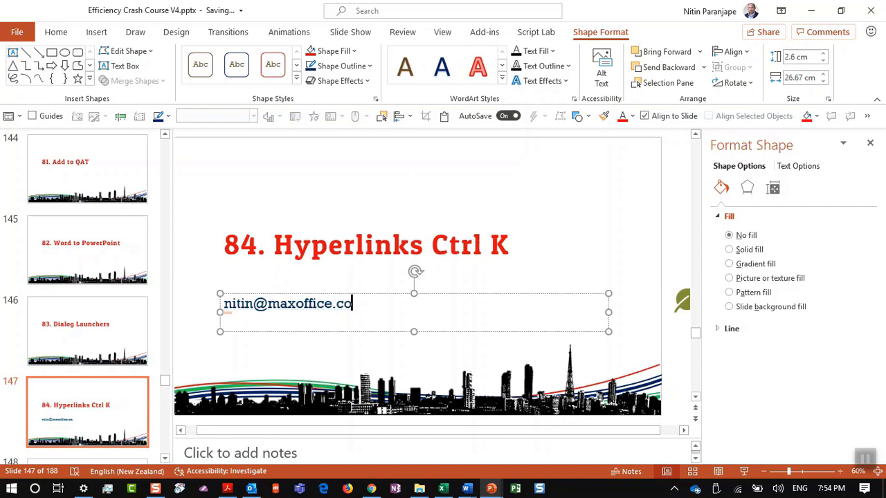
type("o")
key("ctrl+z")
Move to slide 148, 85. Cross reference, and return to the Word report
left_click(139, 368)
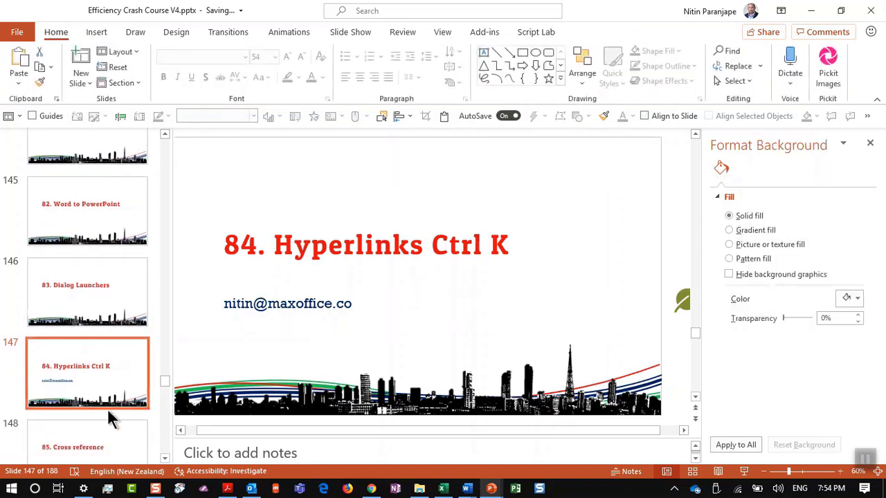
left_click(99, 446)
key("alt+Tab")
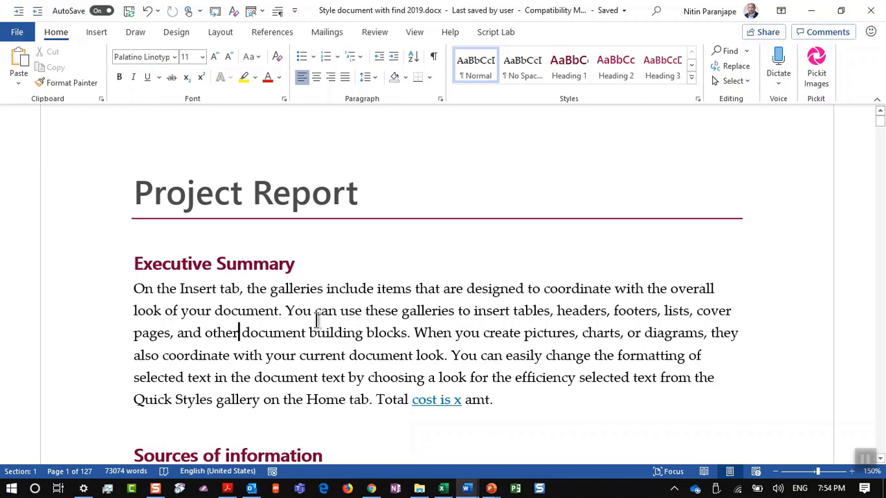
Inspect the Cross-reference dialog's Numbered item and Page number options, closing it without inserting
left_click(279, 35)
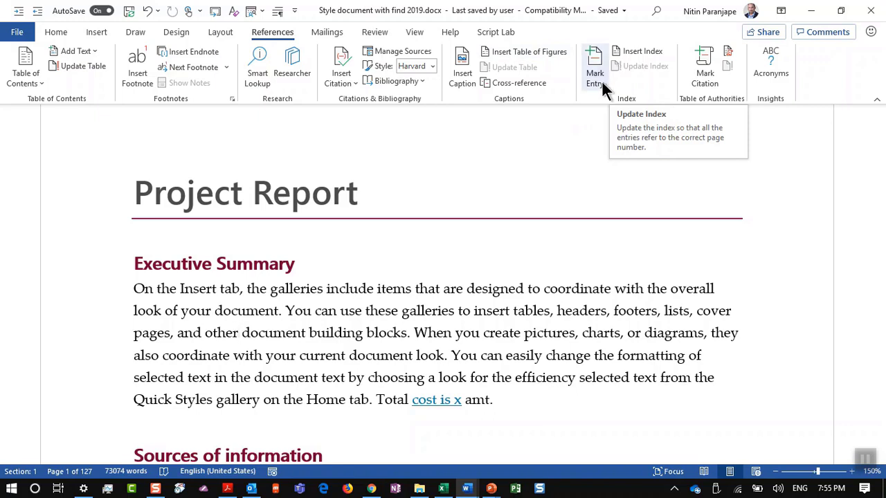
left_click(501, 85)
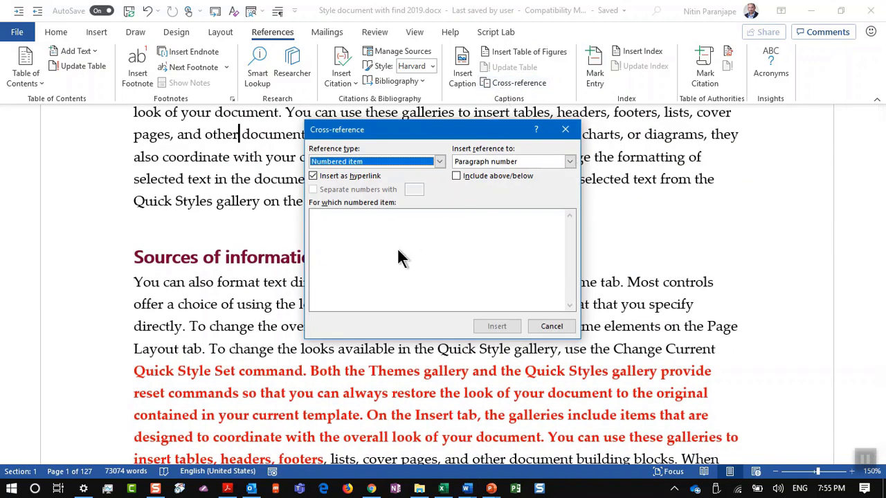
left_click(439, 163)
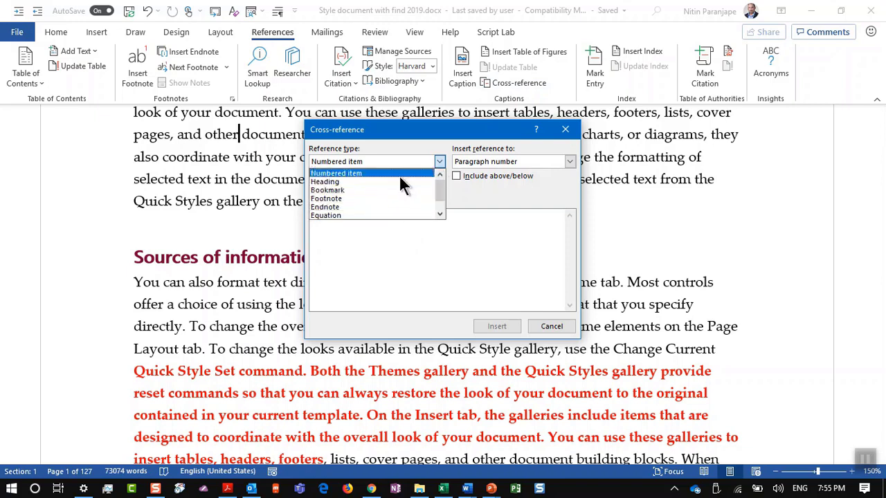
left_click(532, 163)
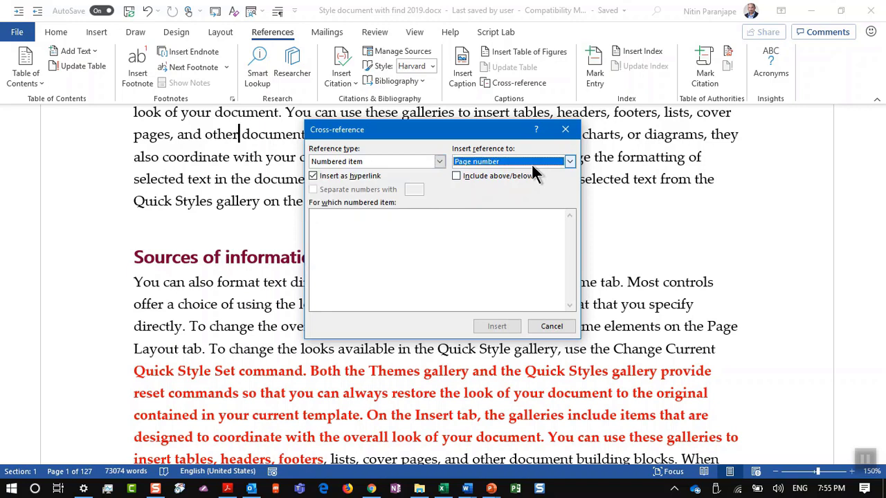
left_click(533, 165)
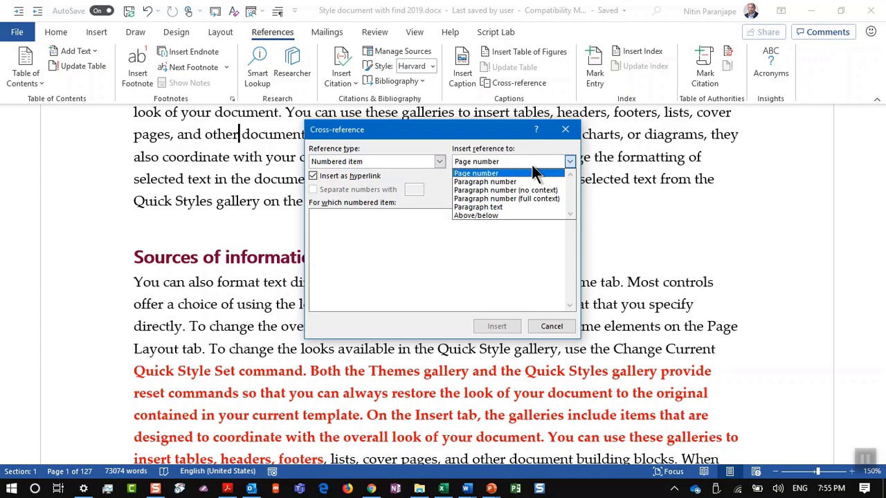
left_click(537, 173)
key("Escape")
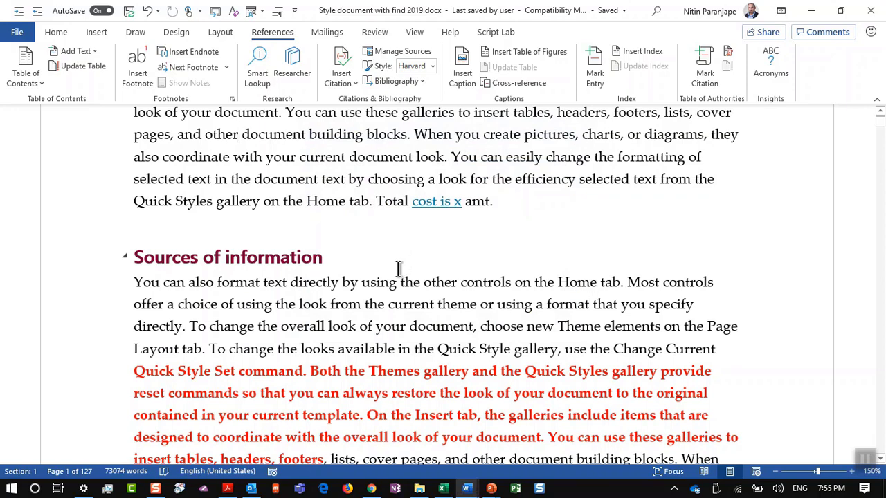
key("alt+Tab")
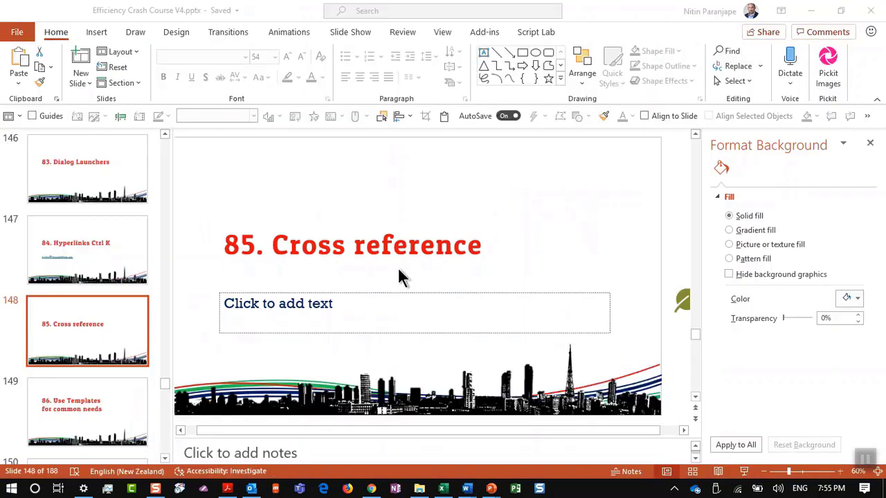
Go to PowerPoint slide 149, '86. Use Templates for common needs', then return to the Word report
left_click(121, 410)
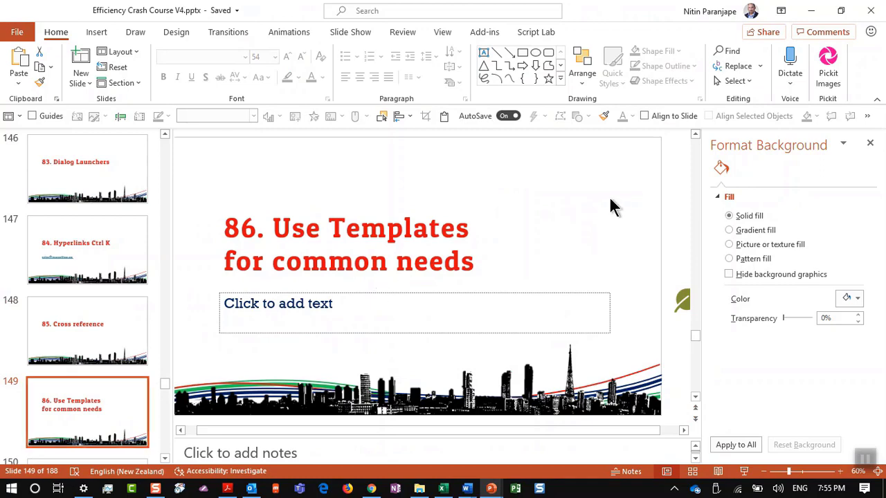
key("alt+Tab")
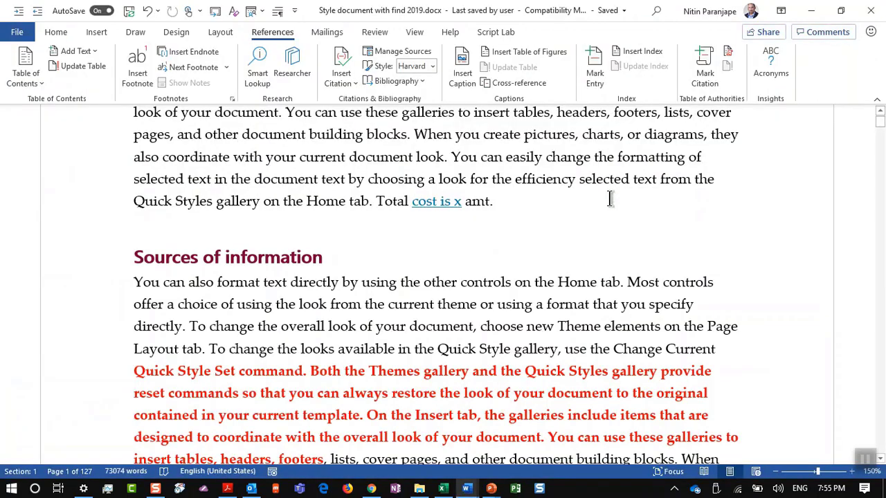
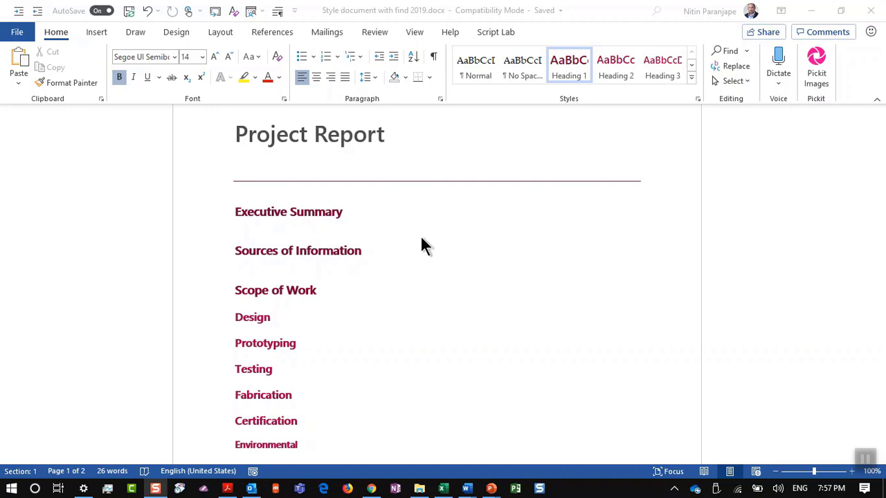
Save a copy of Project Report as the template 'Proposal 2019.dotx' in Custom Office Templates, accepting the format upgrade
left_click(335, 247)
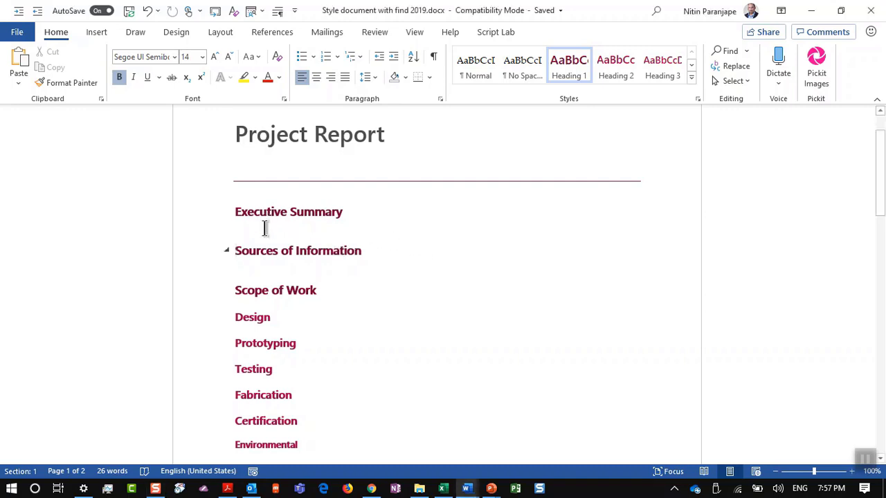
left_click(265, 228)
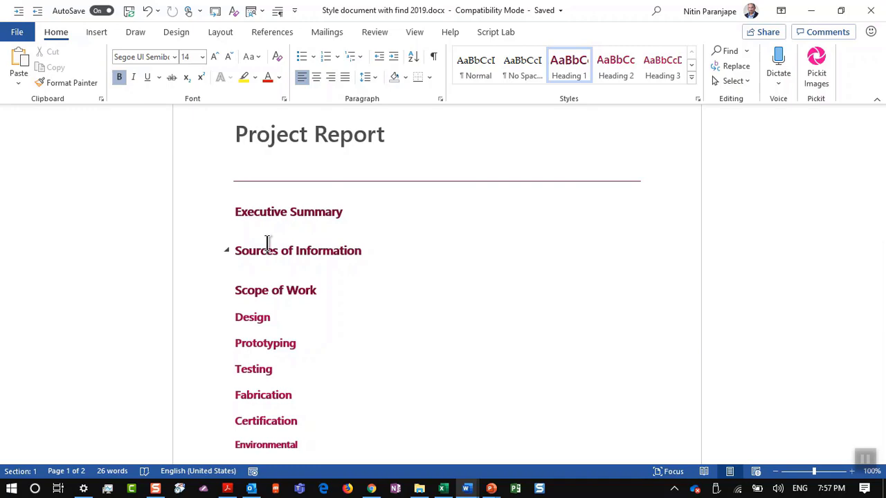
key("alt+f")
key("a")
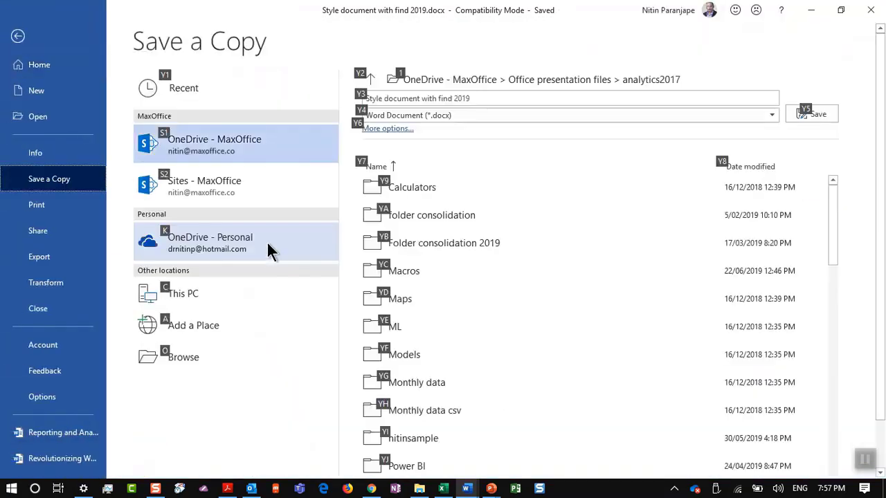
left_click(437, 116)
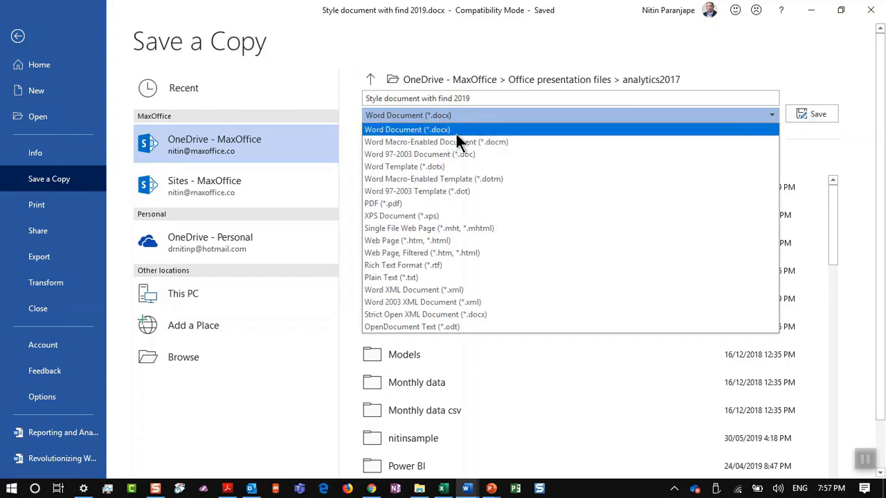
left_click(443, 166)
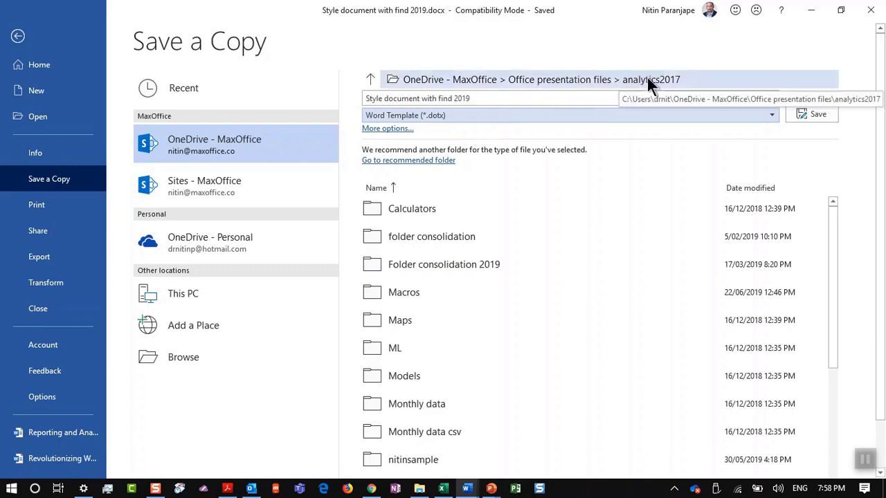
left_click(450, 164)
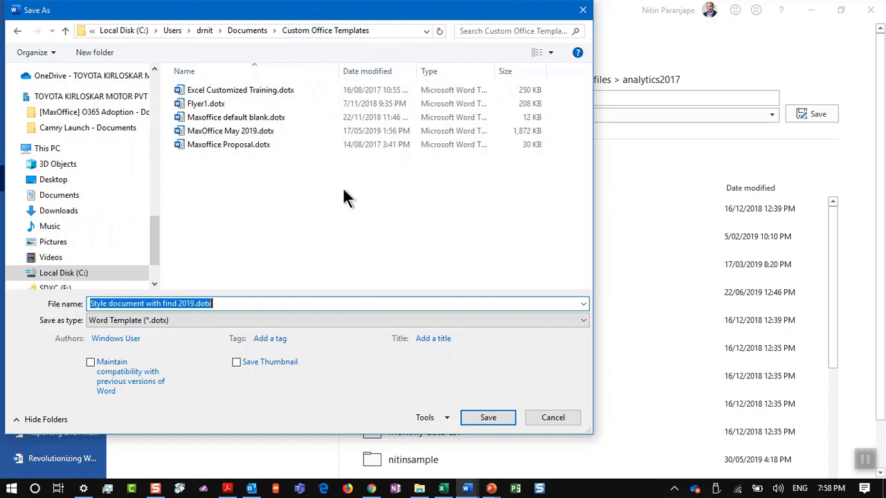
type("Prop")
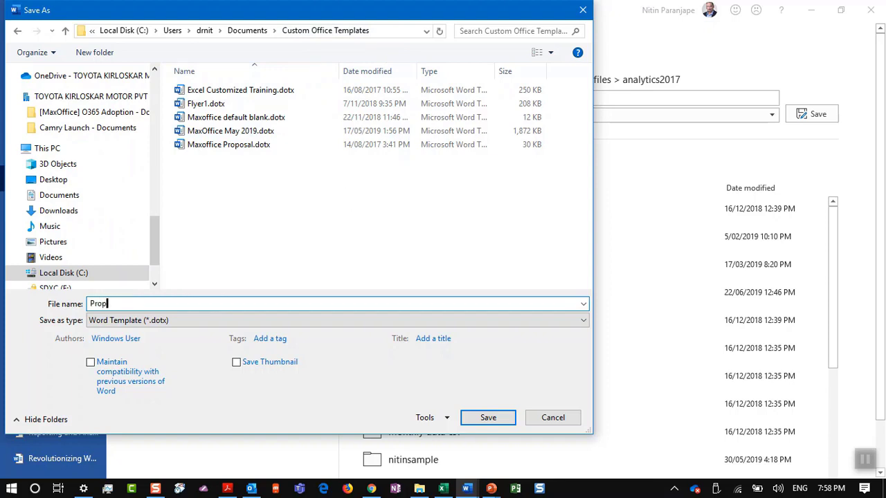
type("osal 2019")
key("Return")
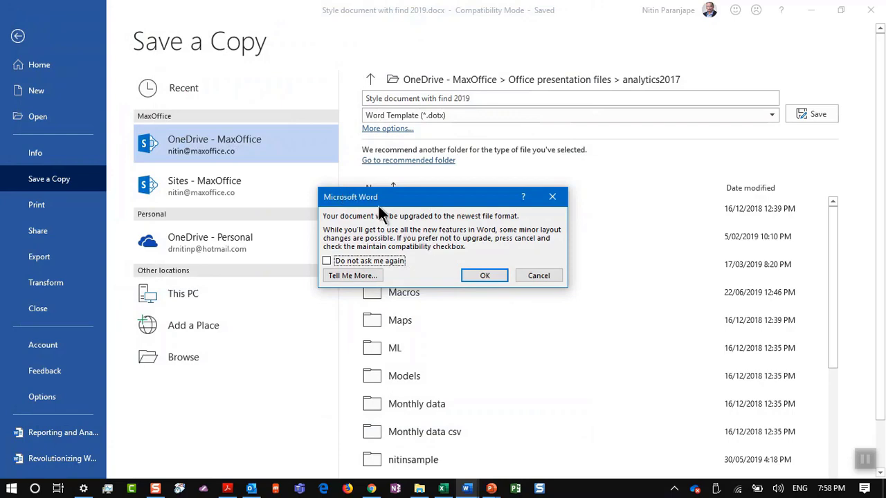
left_click(470, 273)
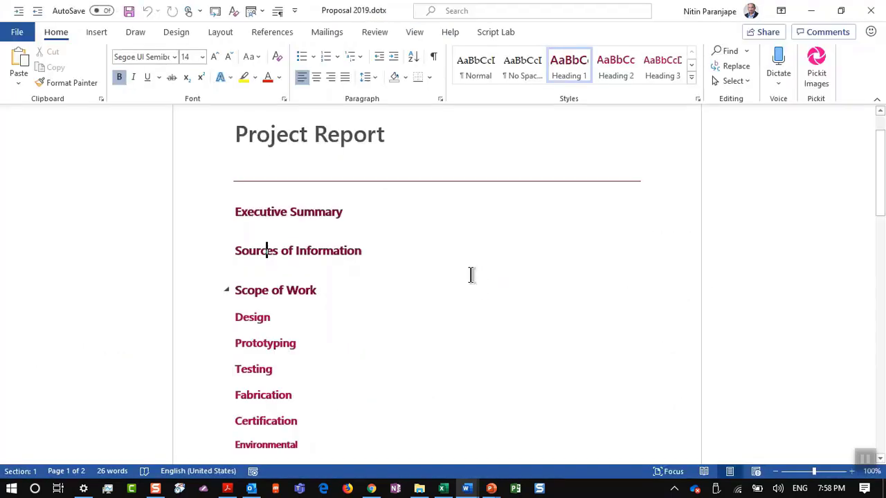
From the Style document, create Document3 from the personal Proposal 2019 template, then return to PowerPoint
key("alt+f")
key("alt+Tab")
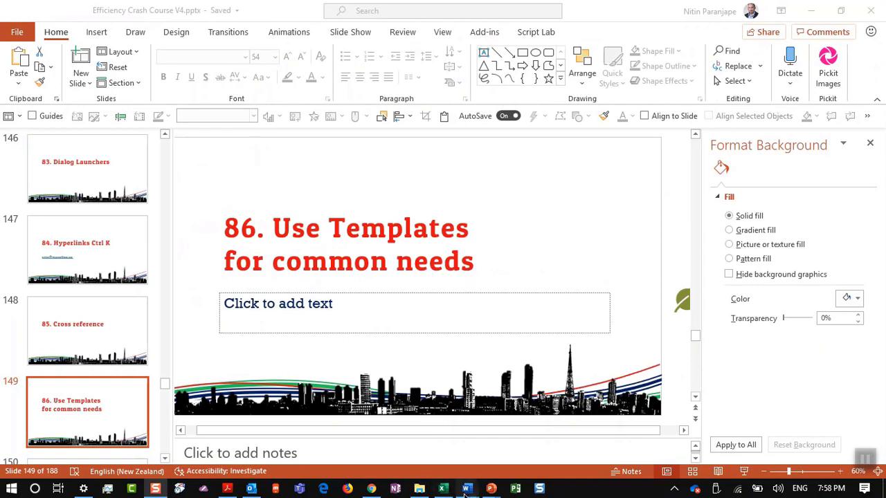
mouse_move(466, 489)
left_click(407, 440)
left_click(16, 34)
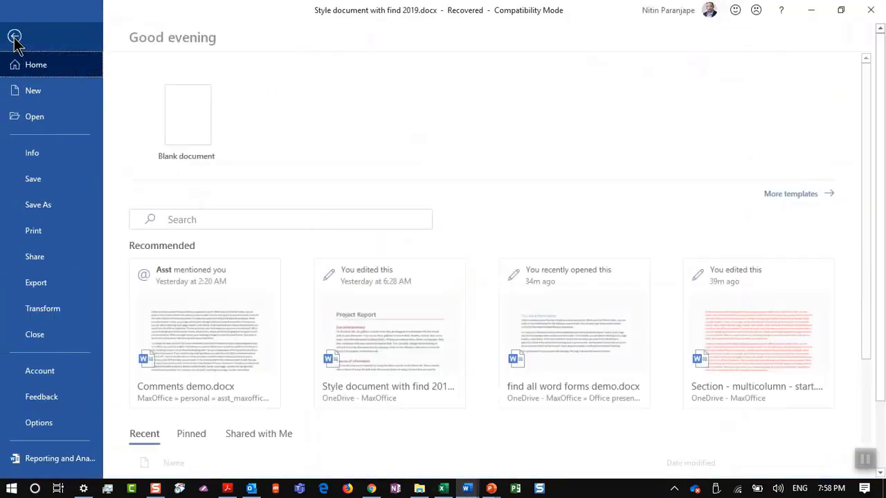
left_click(65, 99)
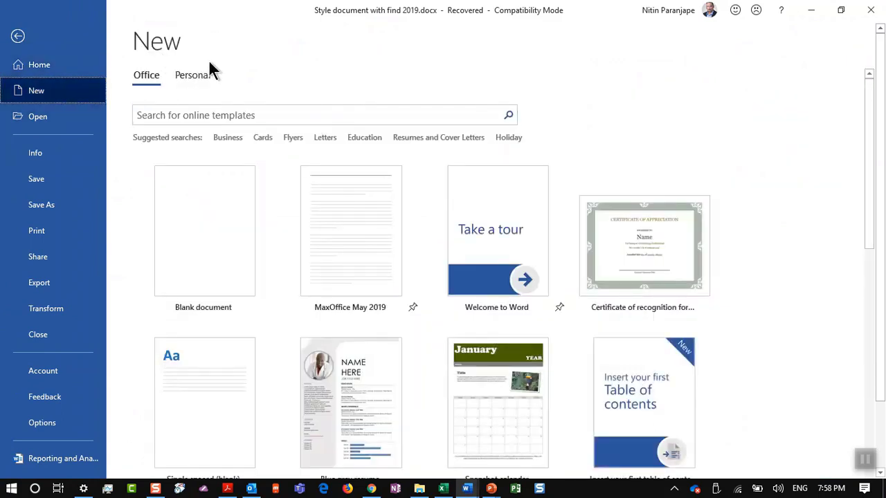
left_click(190, 76)
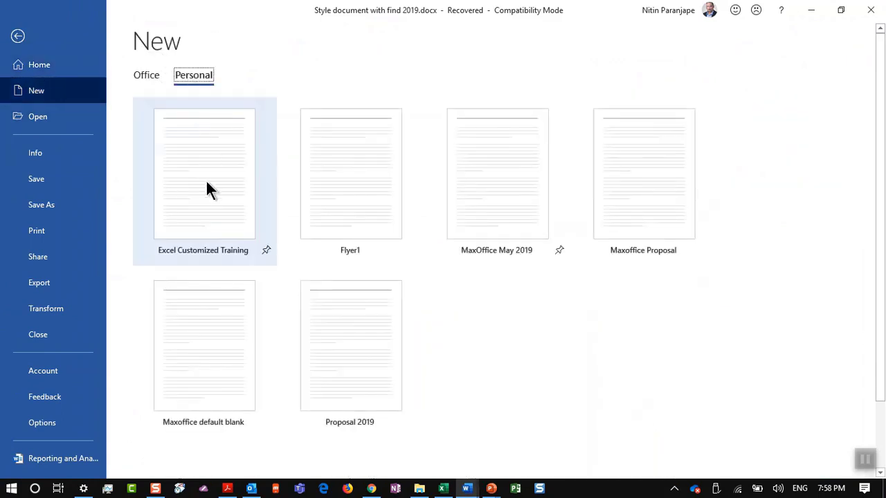
left_click(348, 403)
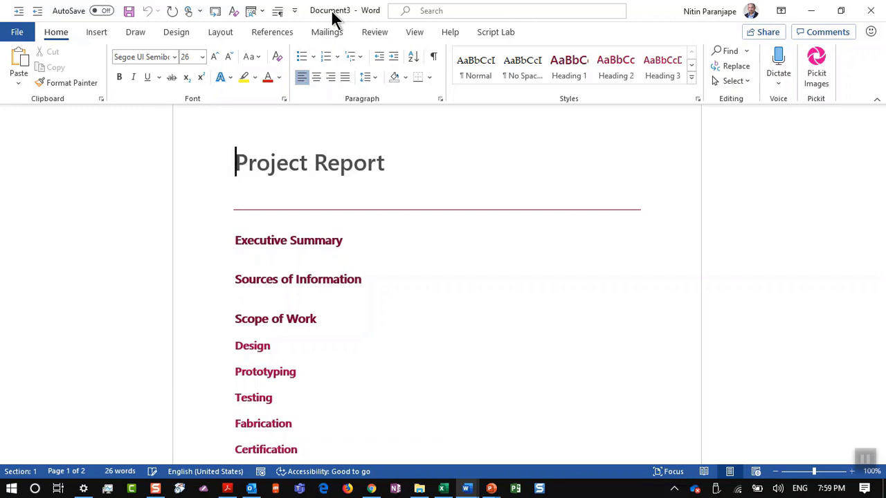
key("alt+Tab")
key("Tab")
key("Tab")
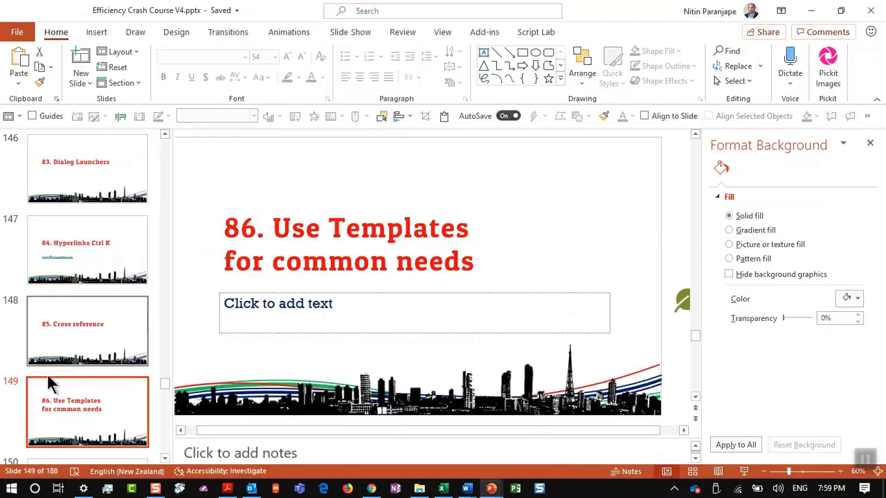
Go to slide 150, '87. Quick Parts in Word', then switch to the Compatibility Mode Project Report document
scroll(49, 384, "down", 2)
left_click(48, 391)
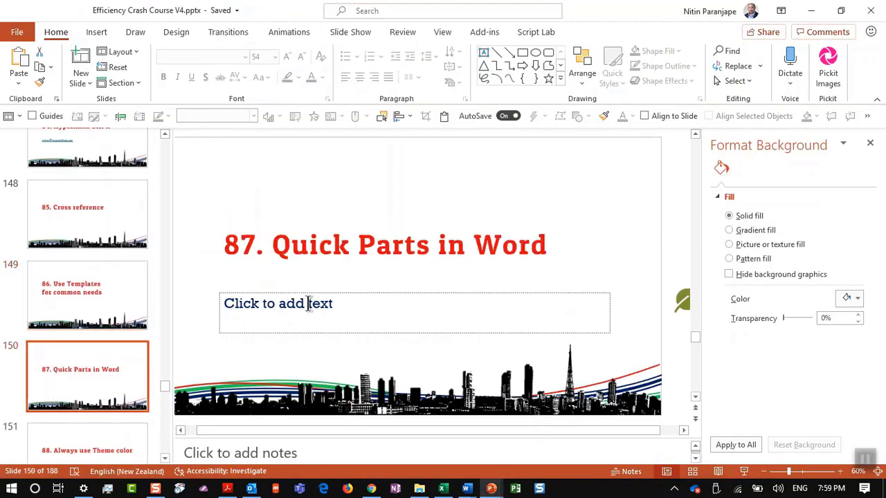
key("alt+Tab")
key("alt+Tab")
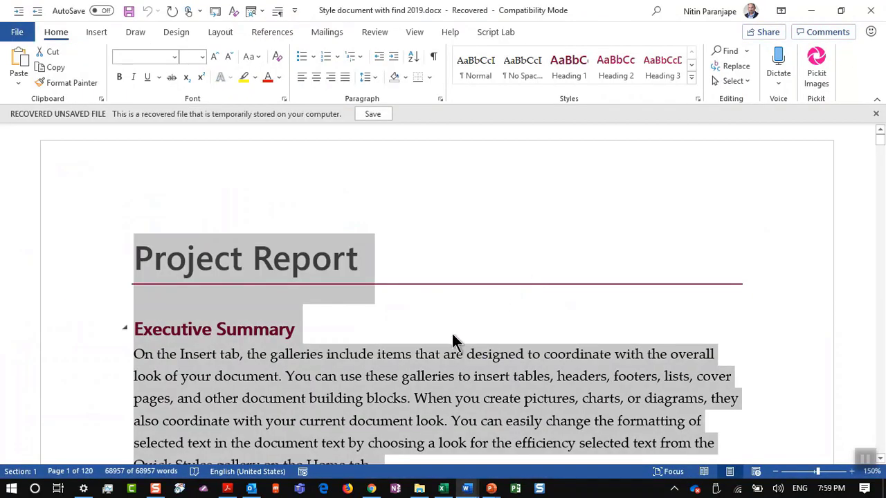
key("alt+Tab")
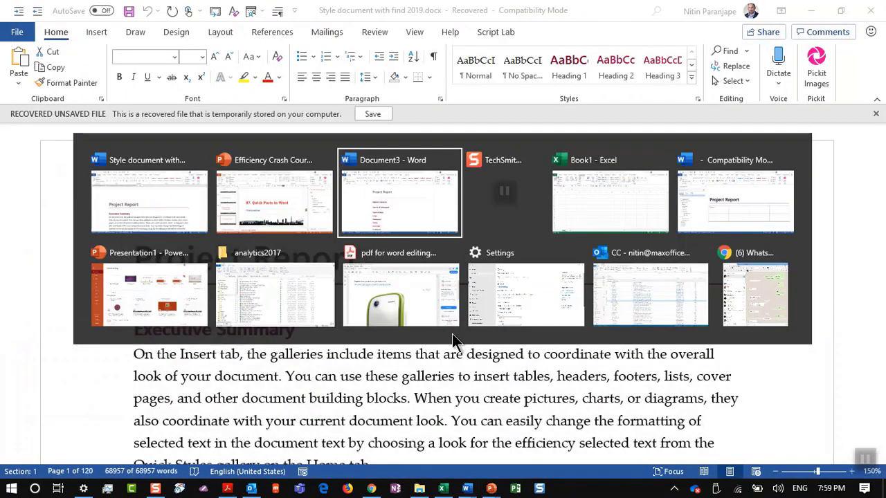
key("alt+Tab")
key("alt+Tab")
key("alt+Tab")
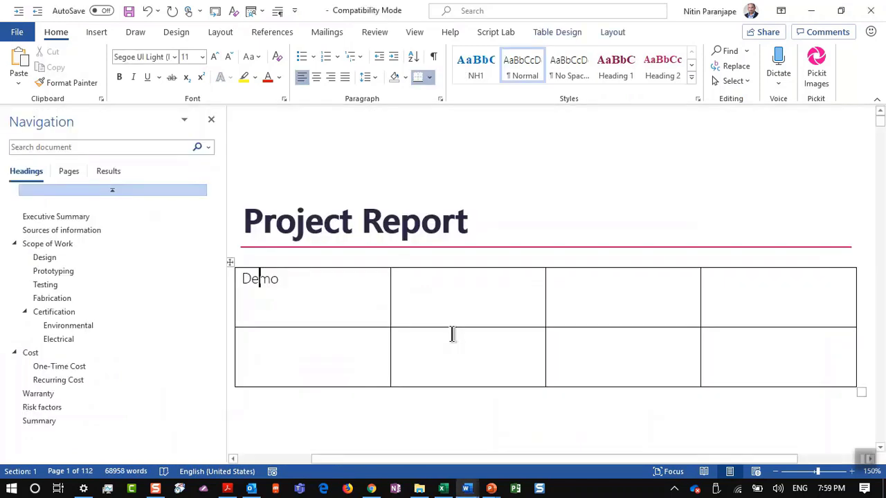
Above Risk factors, add a 'Terms and conditions' heading with a 'Demo' line beneath it, and select both
scroll(452, 334, "down", 2)
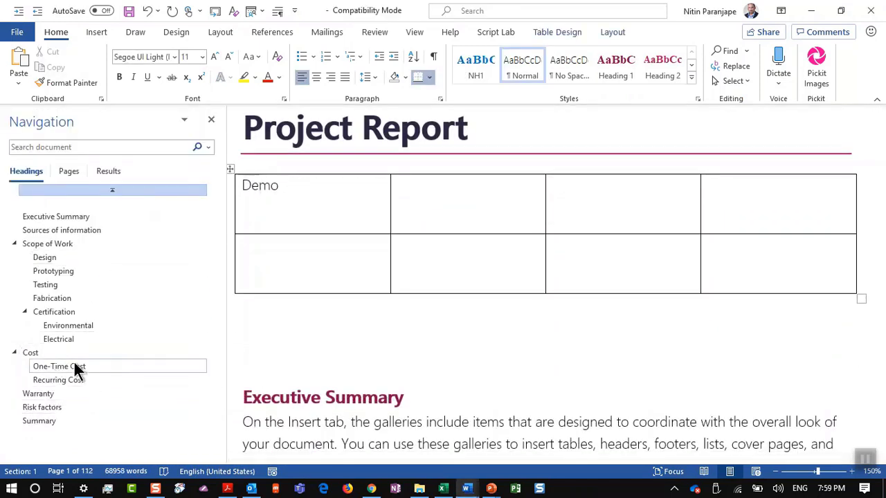
left_click(54, 409)
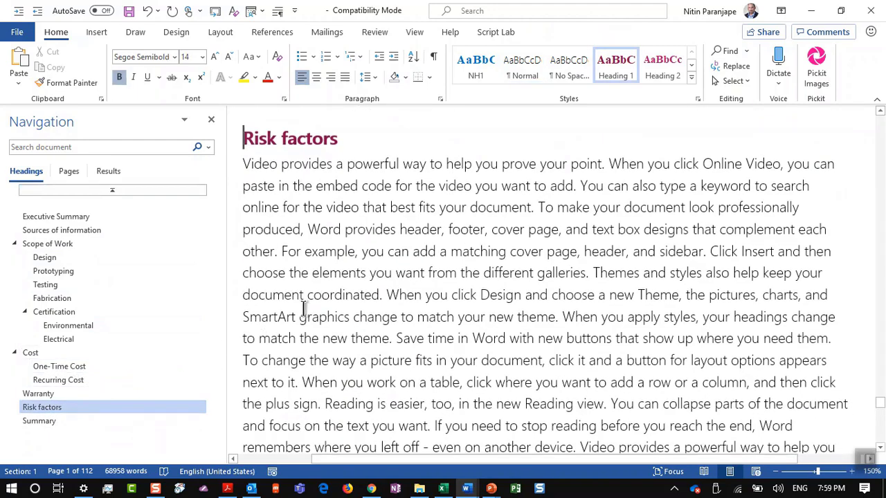
key("Return")
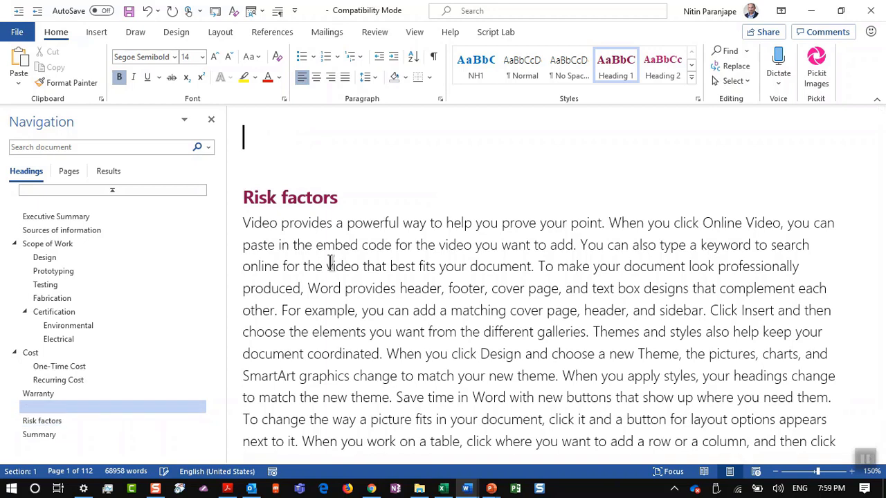
type("Terms and")
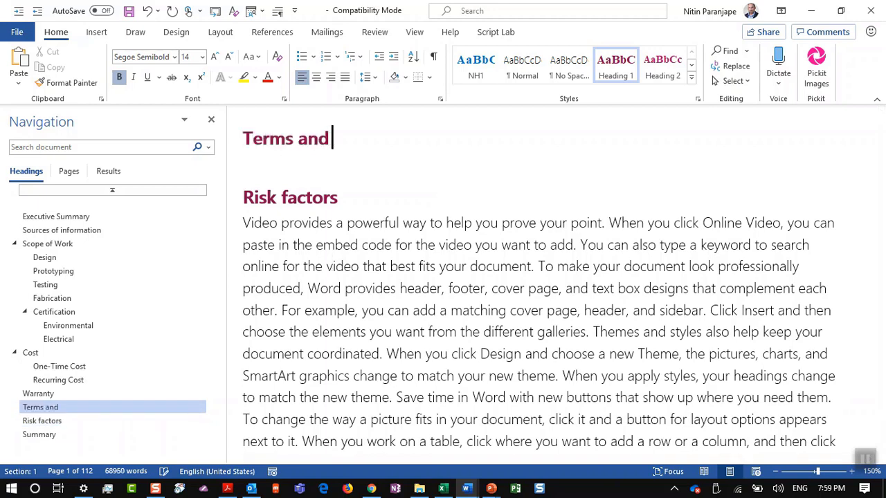
type(" conditions")
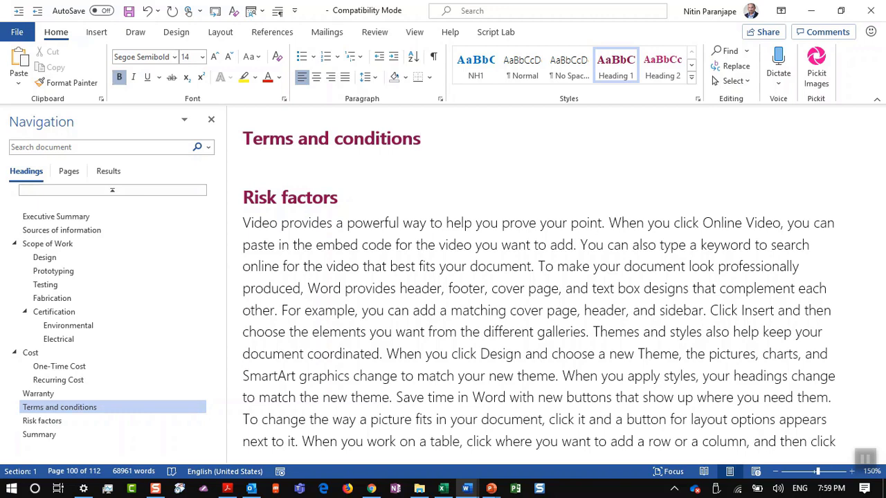
key("Return")
type("Demo")
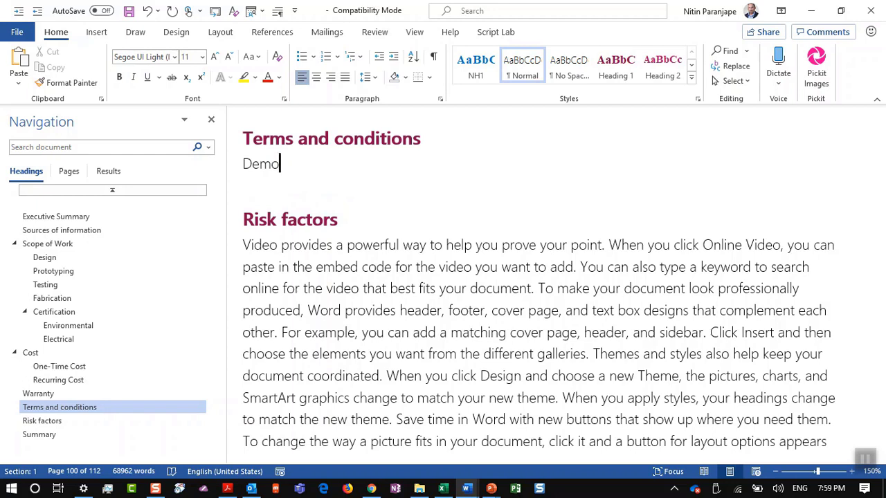
key("ctrl+shift+Up")
key("ctrl+shift+Up")
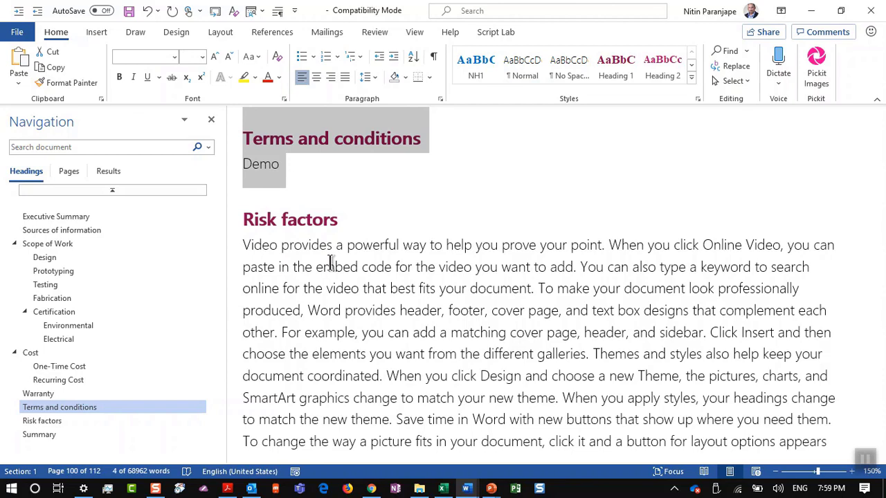
Save the selected heading and Demo line to the Quick Parts gallery under the name 'Terms and conditions'
left_click(96, 33)
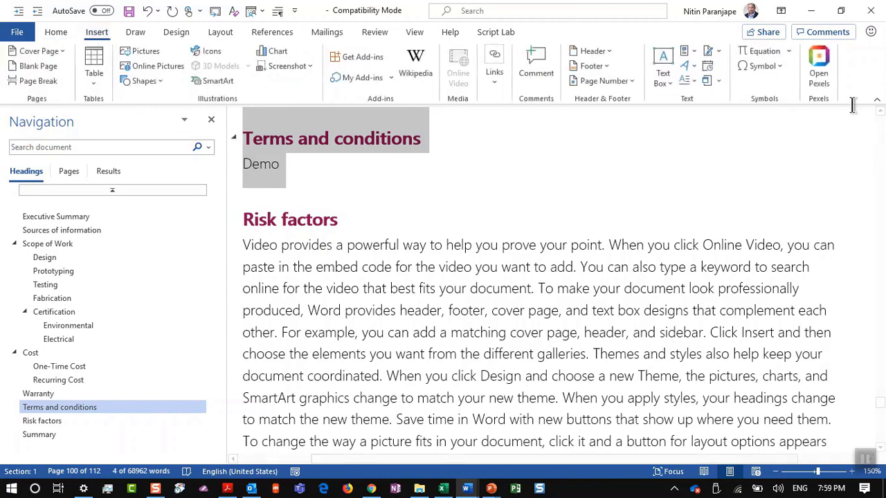
left_click(685, 49)
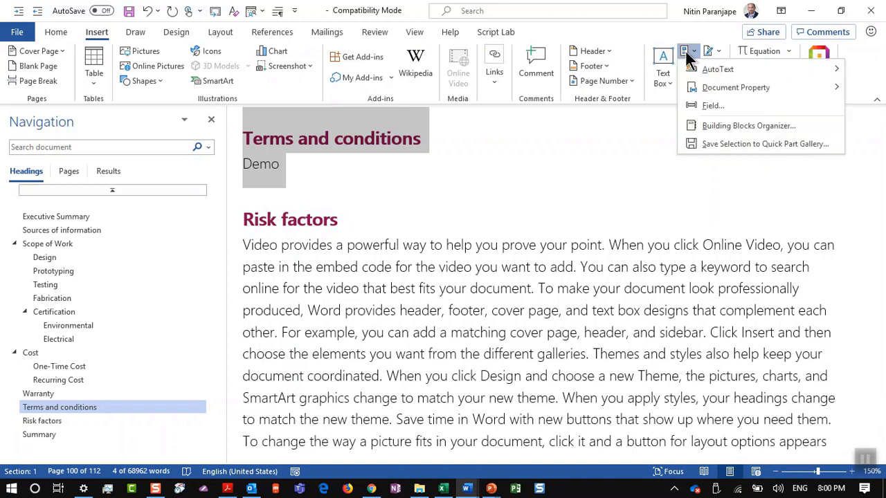
left_click(709, 145)
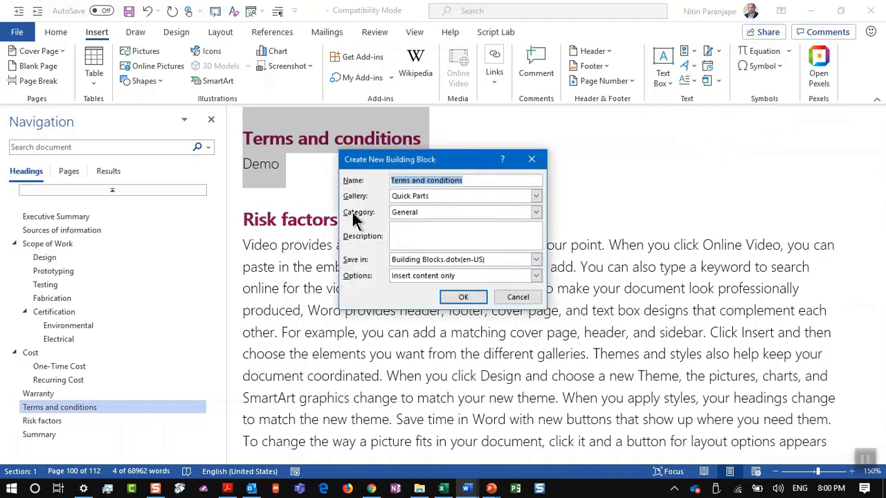
left_click(455, 298)
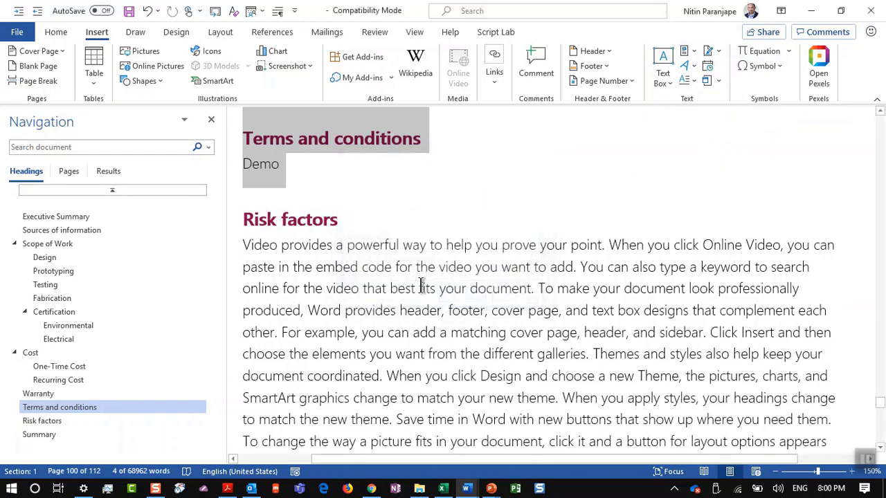
left_click(376, 270)
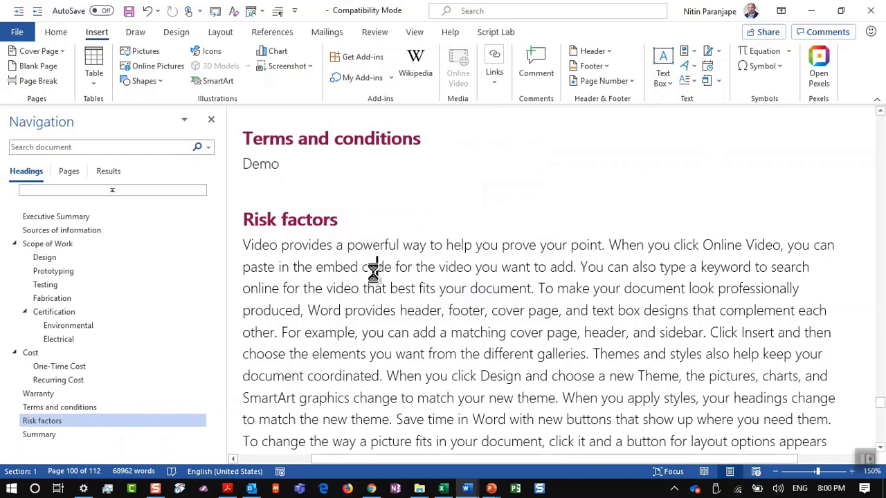
Open new blank Document4 and insert the 'Terms and conditions' Quick Part into it
key("ctrl+n")
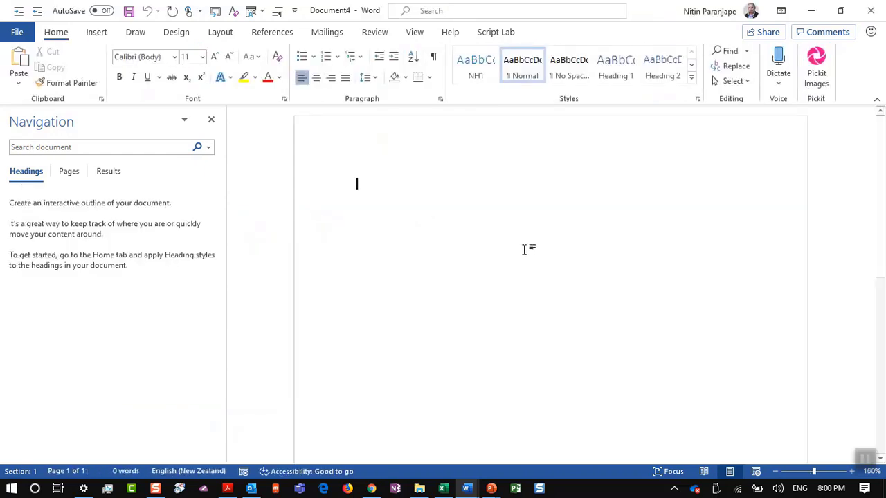
left_click(103, 32)
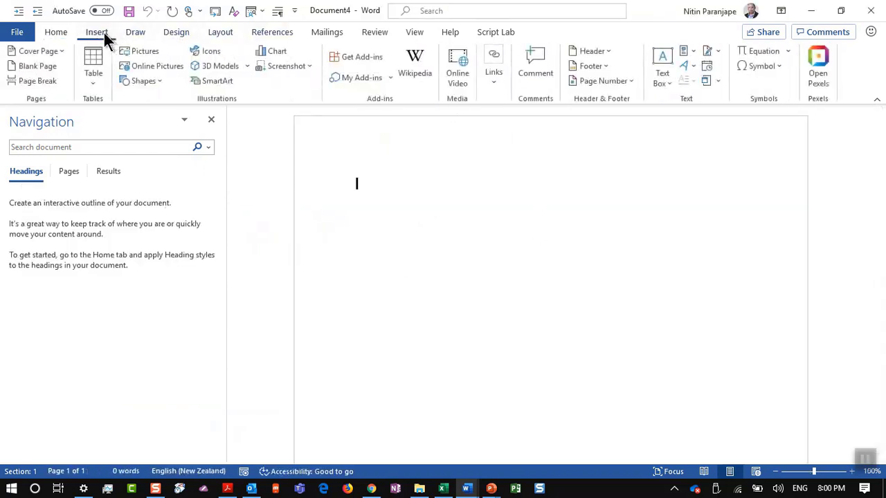
left_click(687, 52)
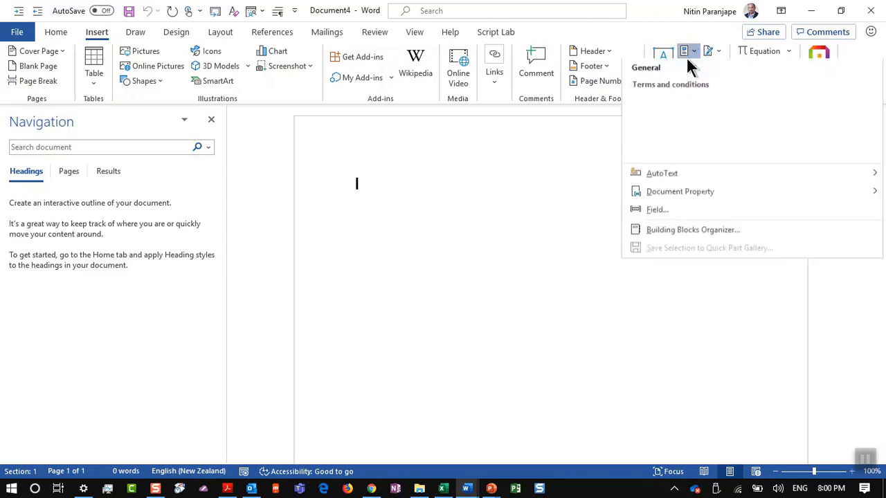
left_click(689, 141)
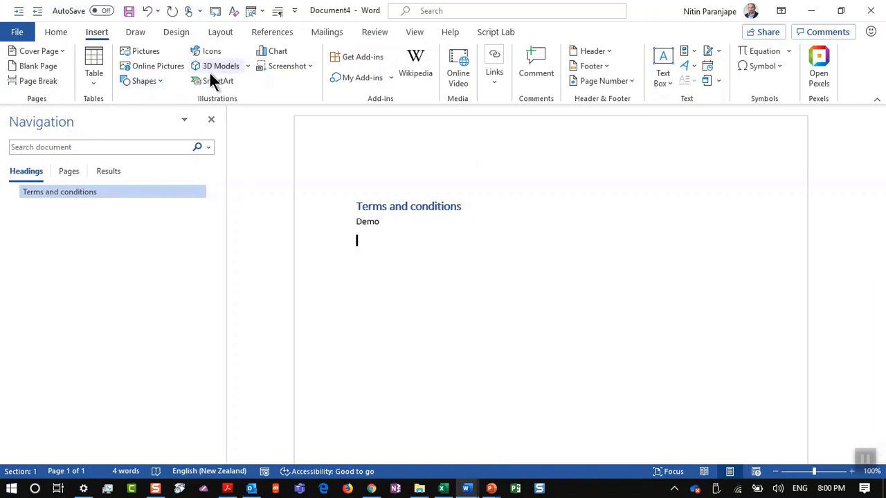
left_click(96, 86)
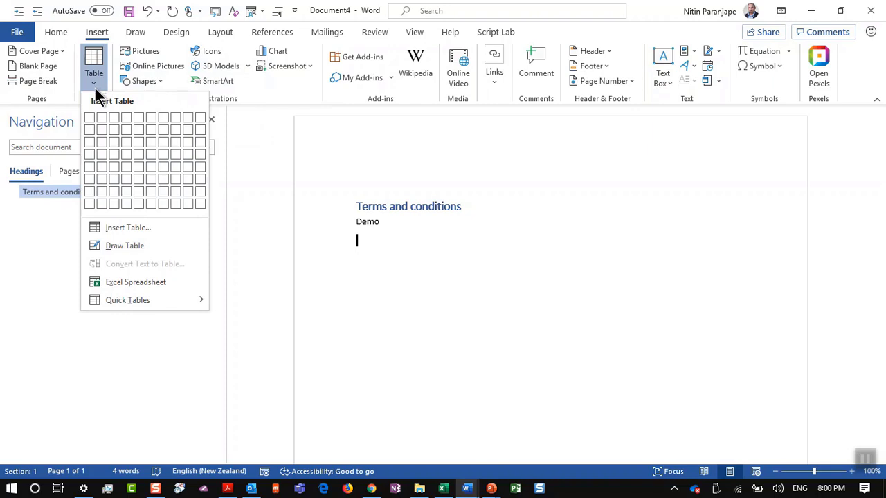
mouse_move(150, 305)
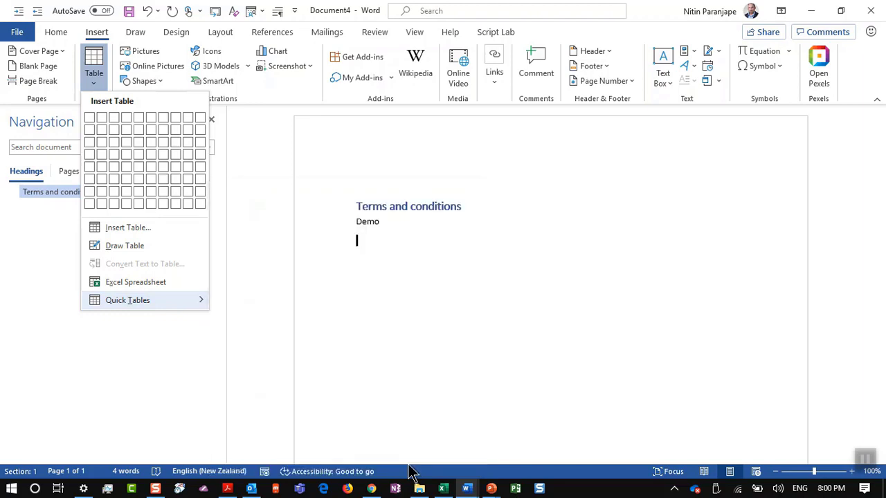
left_click(97, 35)
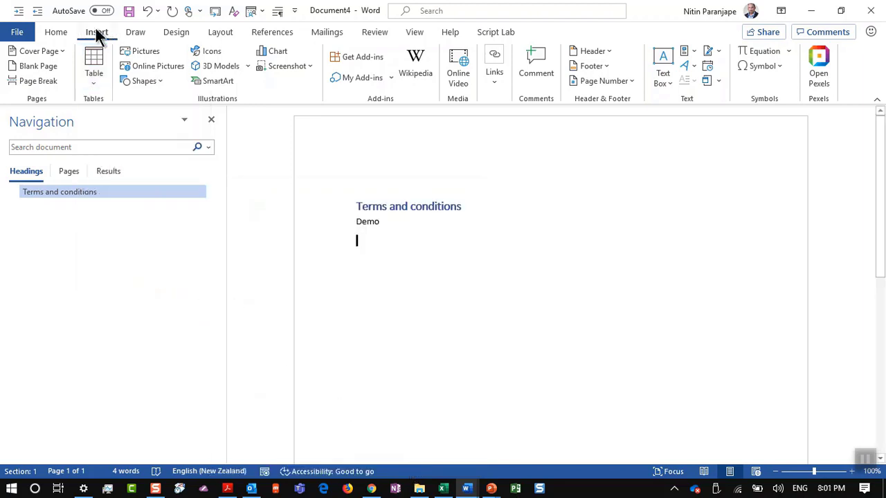
double_click(97, 35)
left_click(97, 34)
double_click(97, 32)
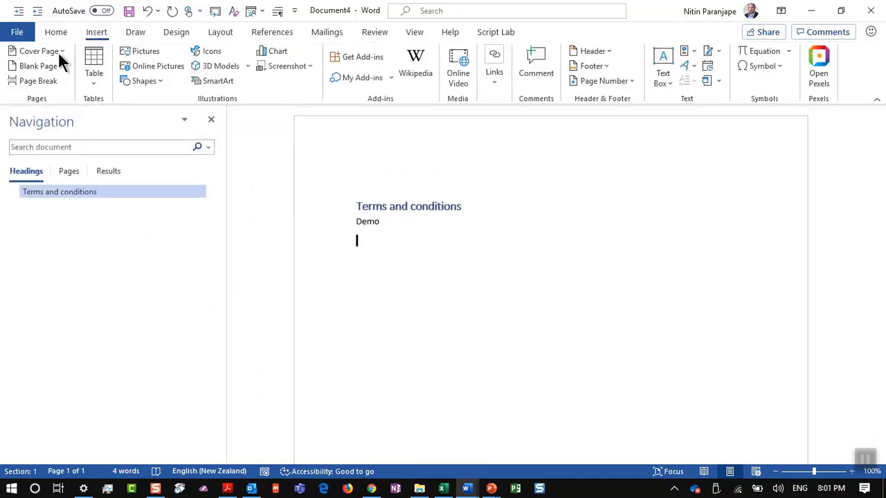
left_click(55, 52)
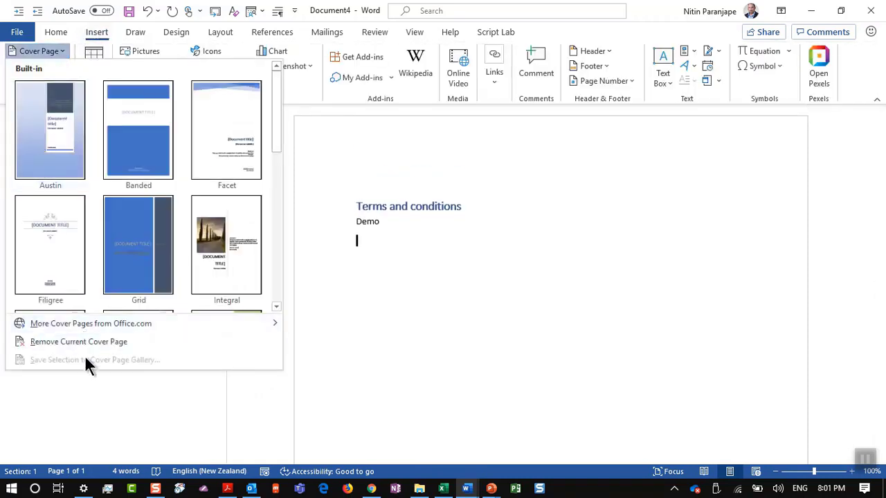
left_click(547, 341)
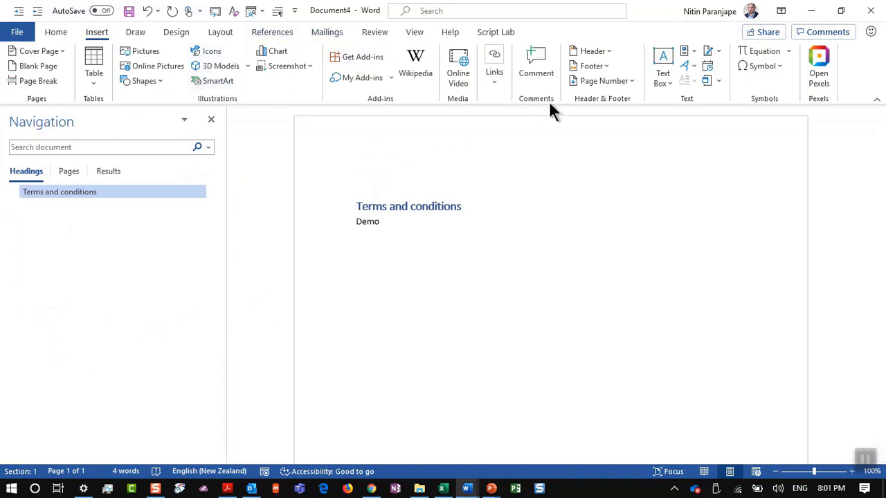
left_click(612, 55)
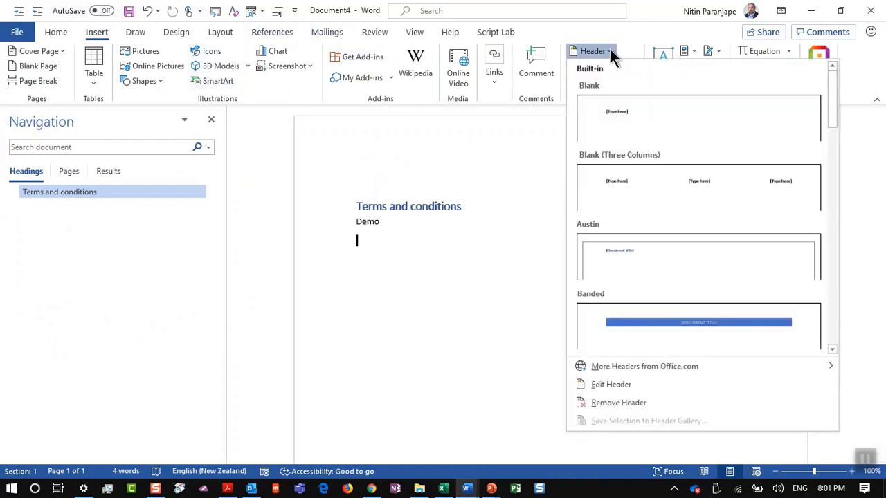
left_click(557, 351)
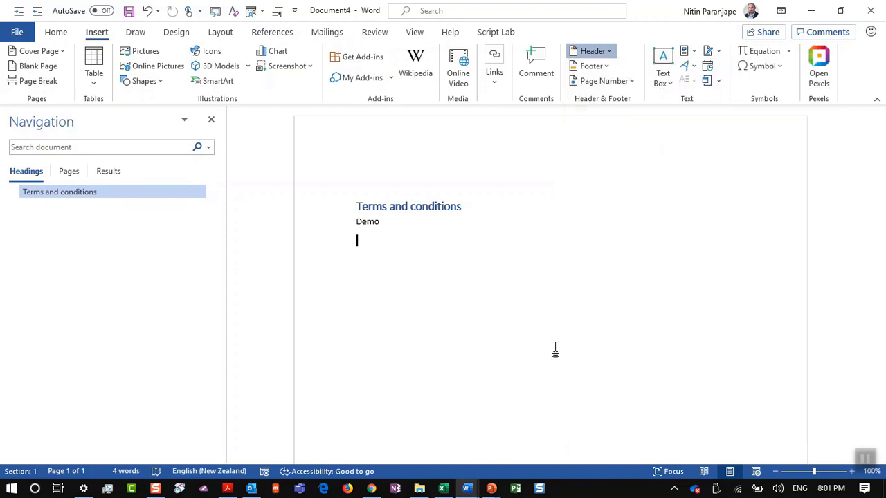
left_click(666, 83)
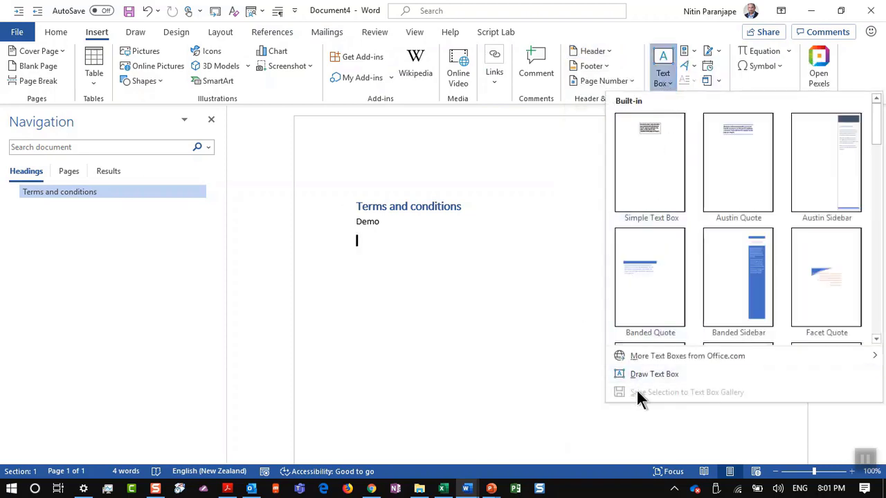
left_click(548, 393)
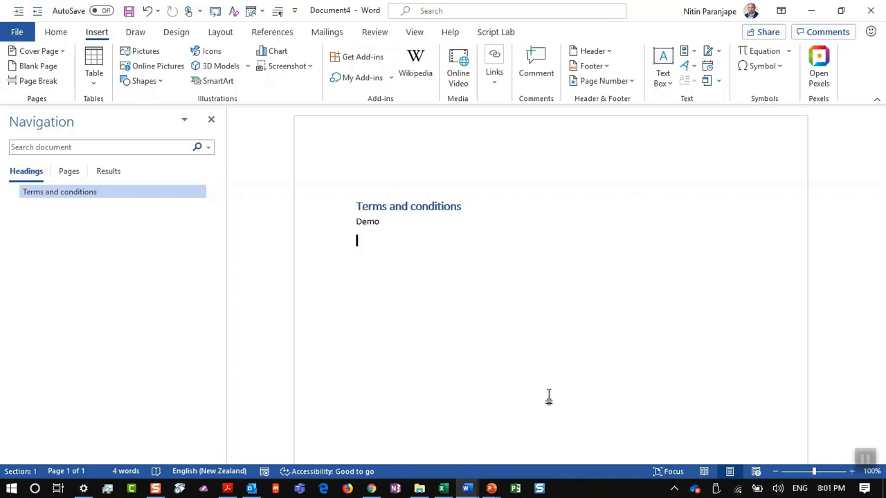
key("alt+Tab")
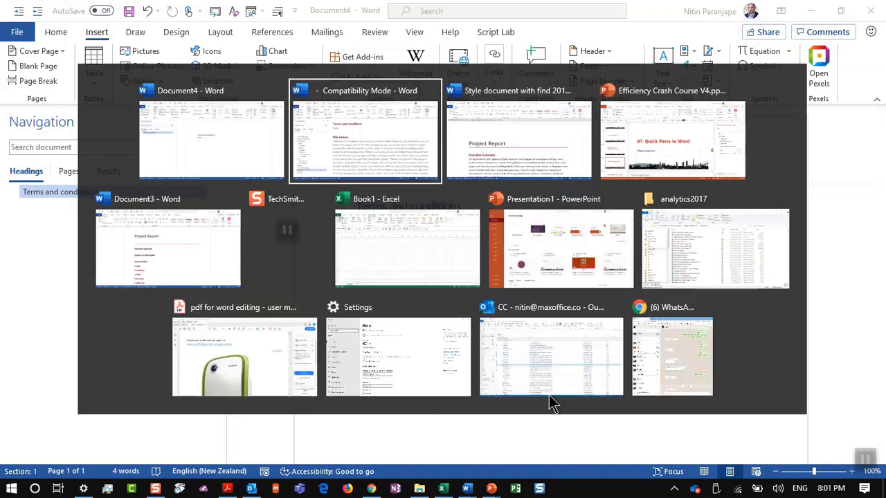
Go to slide 151, 'Always use Theme color', view the title's font colours, then switch to the analytics2017 folder
key("Tab")
key("Tab")
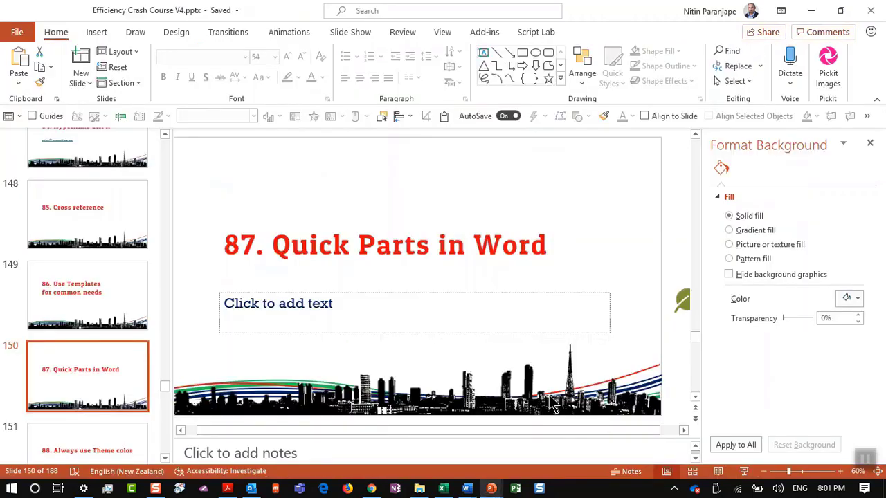
left_click(108, 450)
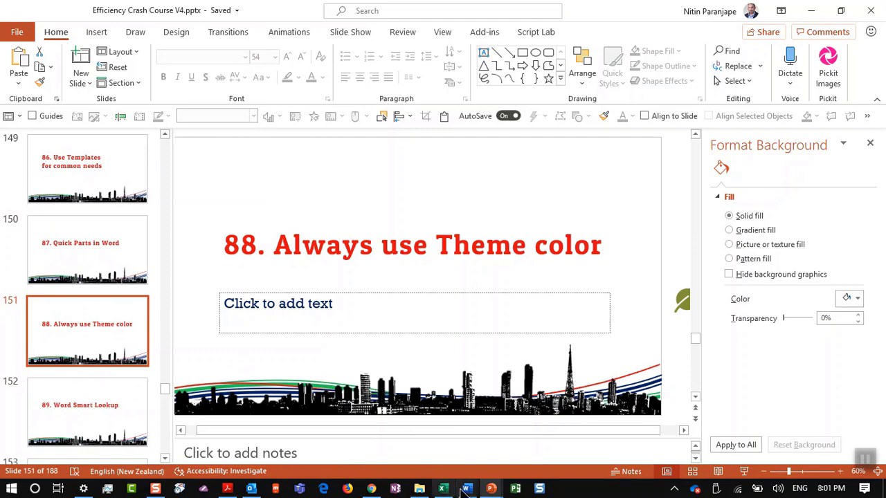
mouse_move(467, 488)
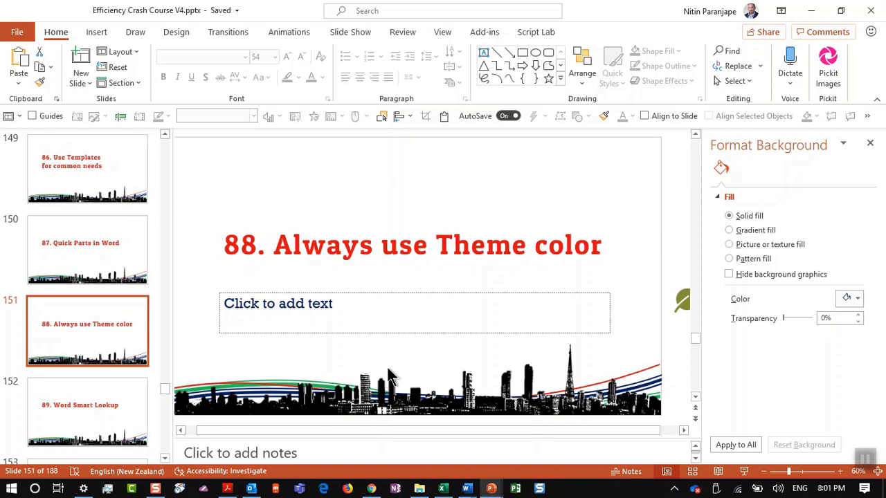
left_click(451, 258)
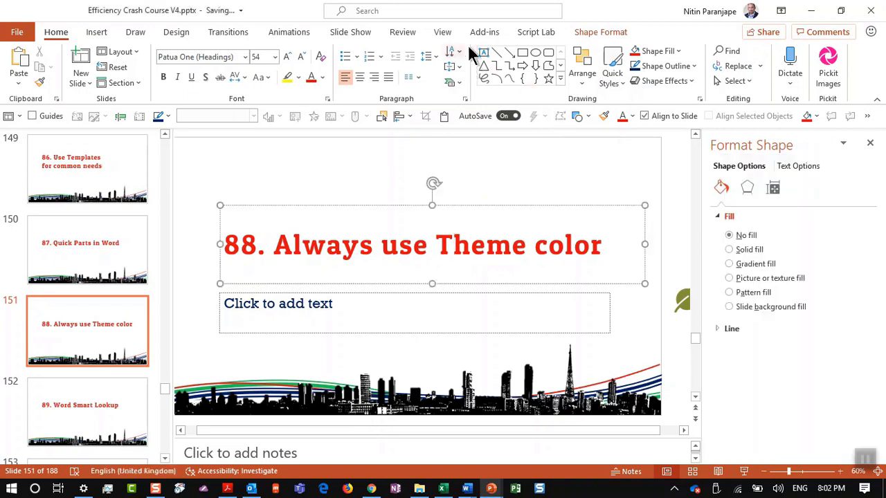
left_click(322, 77)
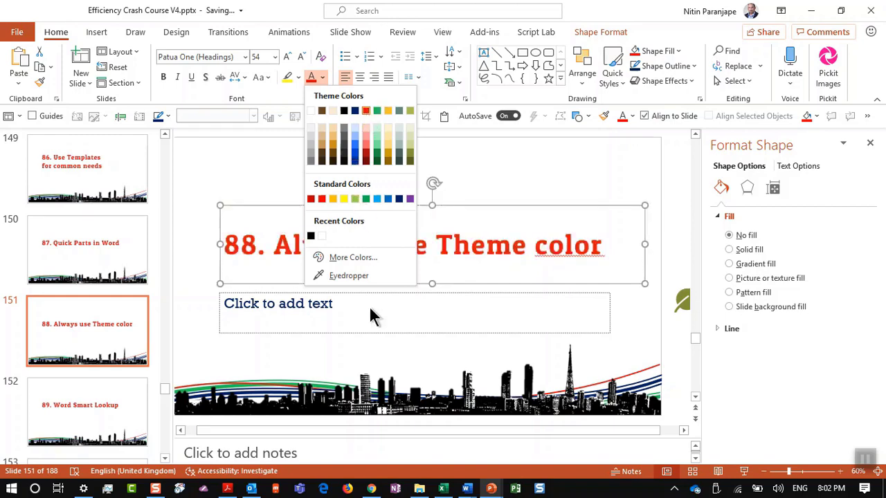
left_click(419, 488)
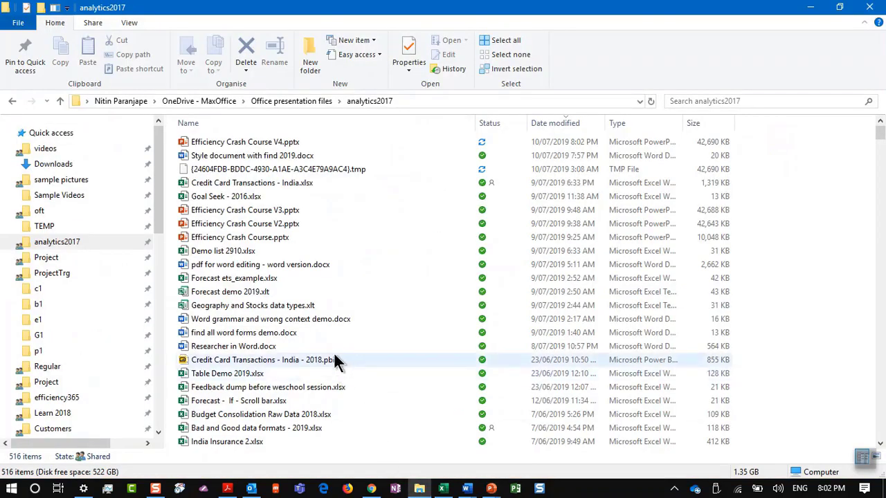
Open 'Theme color or standard color.pptx' from the OneDrive - MaxOffice folder
scroll(329, 305, "down", 1)
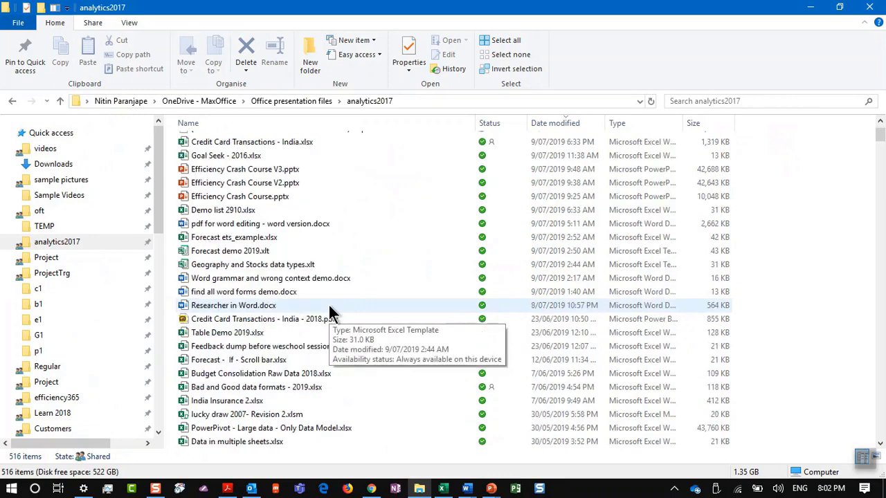
scroll(20, 415, "down", 2)
scroll(28, 415, "down", 4)
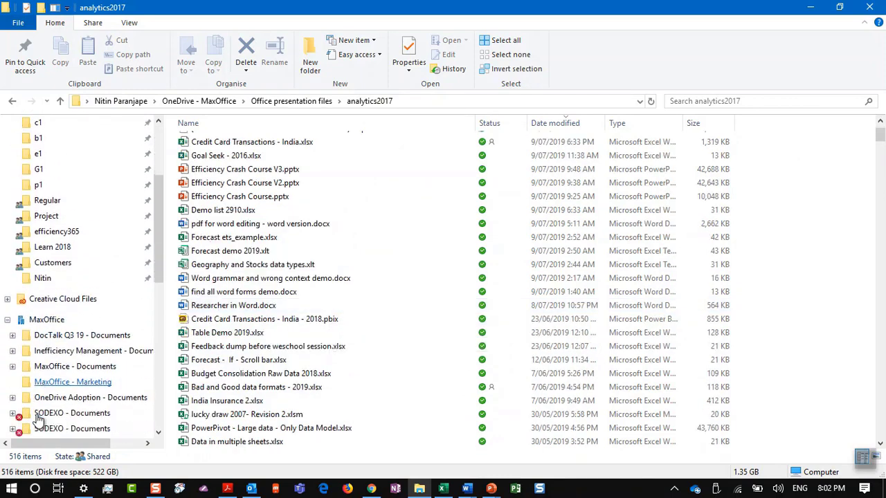
scroll(39, 420, "down", 1)
left_click(38, 420)
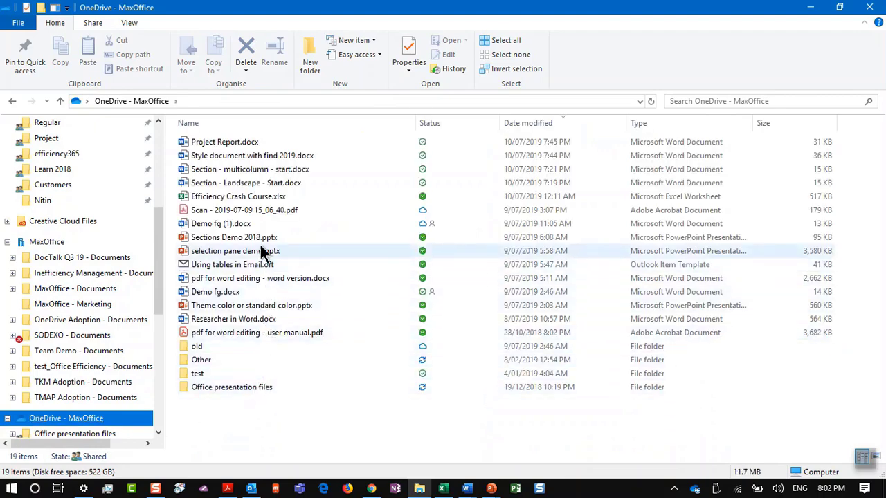
left_click(256, 306)
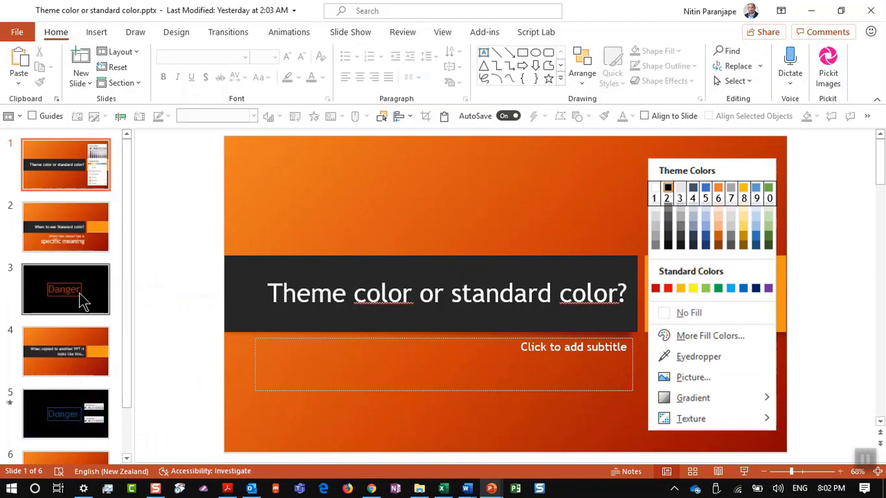
Browse the title slide and 'When to use Standard color?', ending on slide 3 with red 'Danger' text
left_click(79, 231)
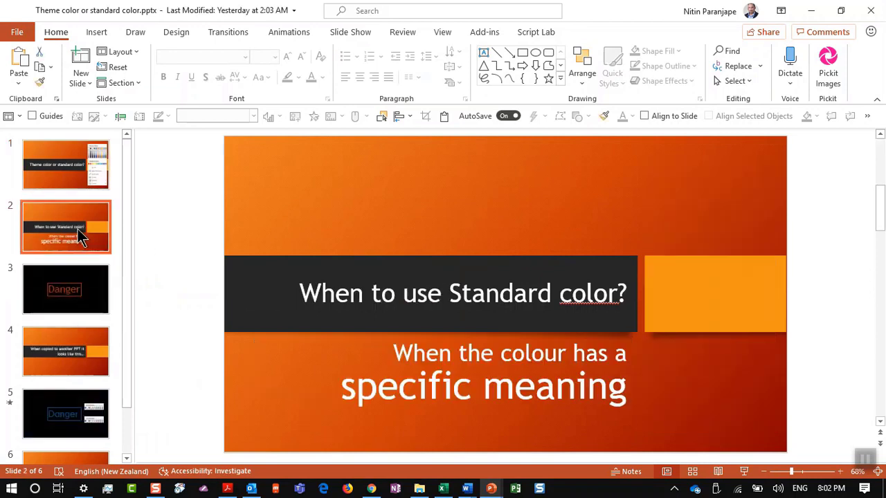
left_click(86, 176)
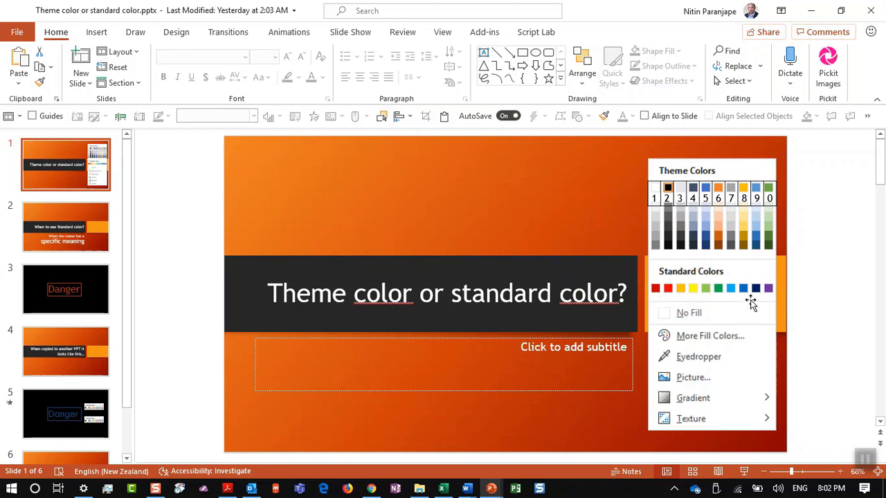
left_click(86, 228)
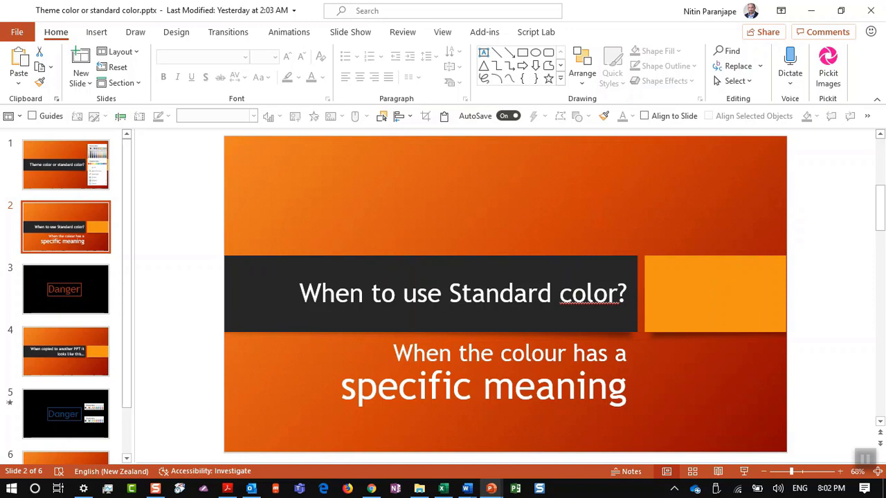
left_click(53, 289)
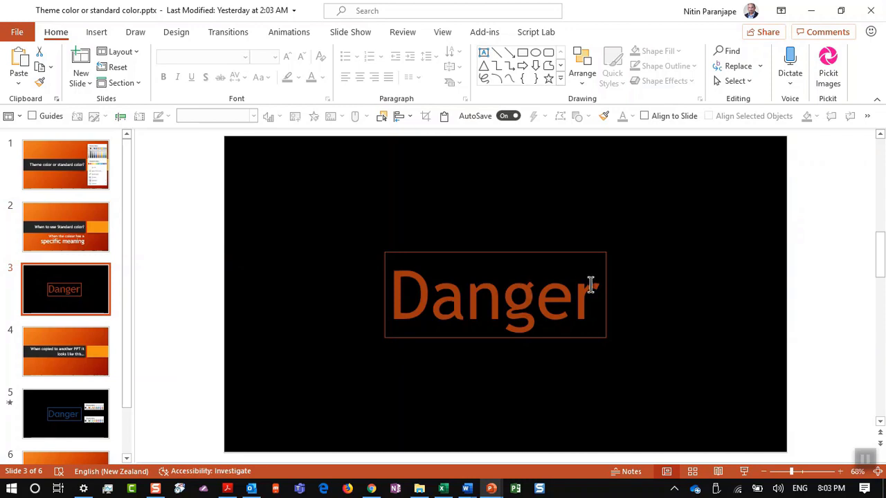
Check the Danger text's font colour without changing it, then show the Design themes and variants
left_click(591, 286)
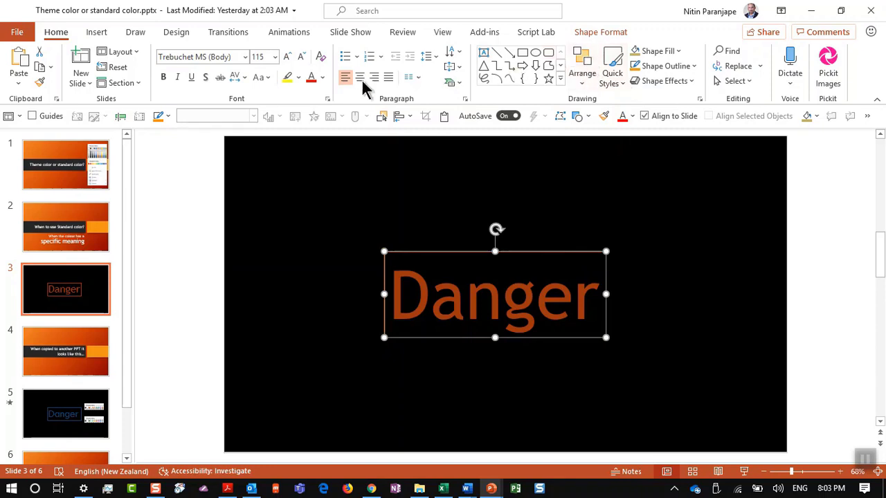
left_click(323, 77)
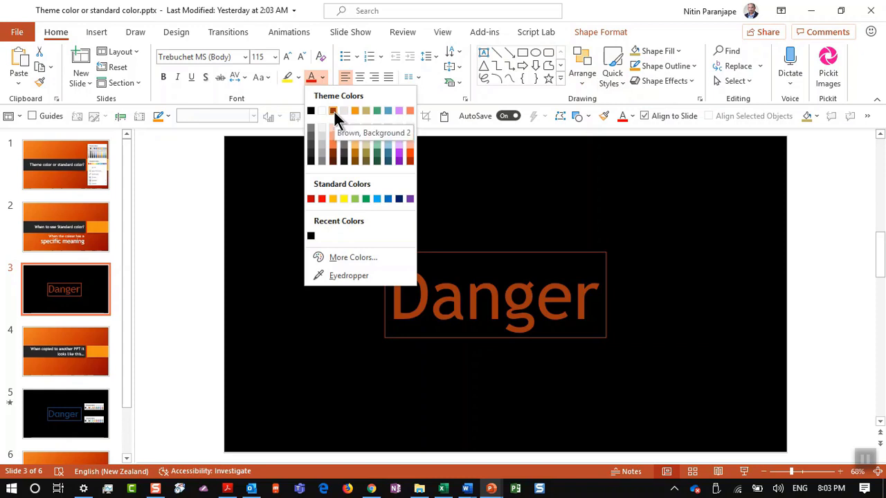
left_click(339, 365)
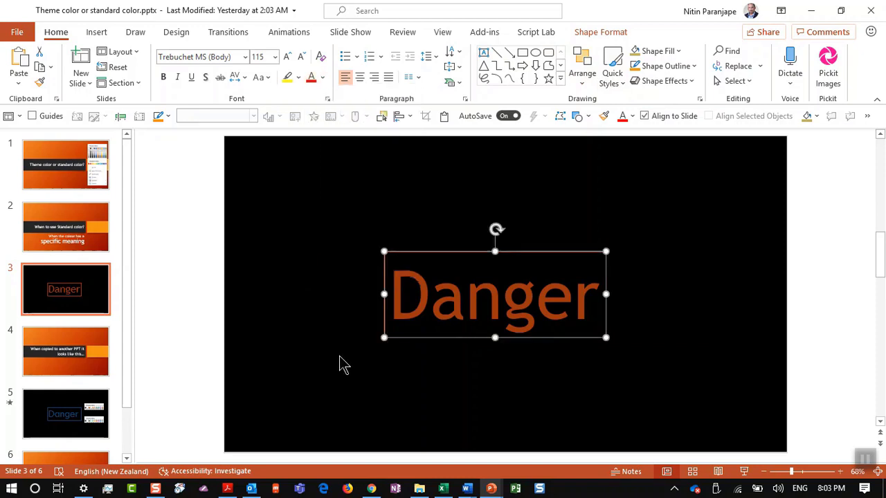
left_click(54, 290)
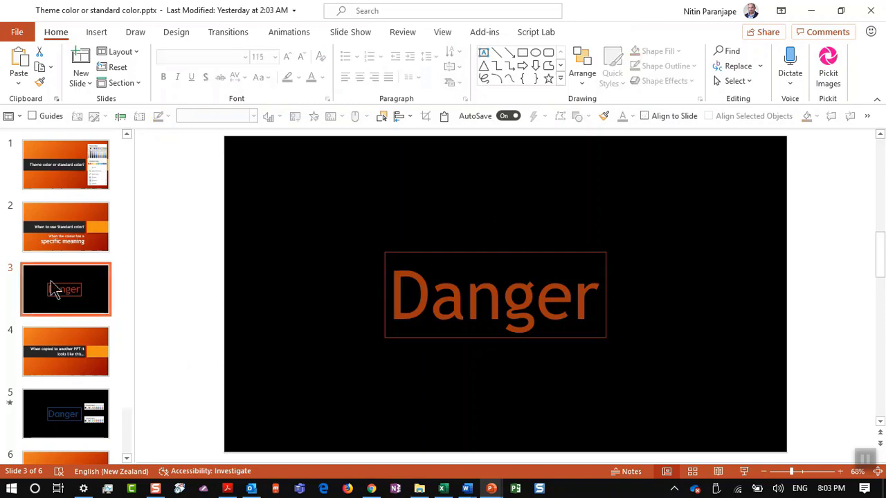
key("alt+Tab")
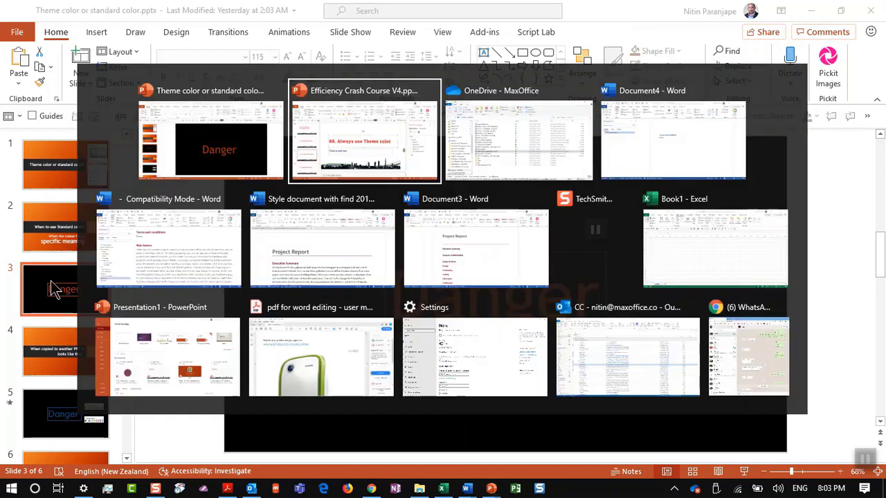
key("alt+shift+Tab")
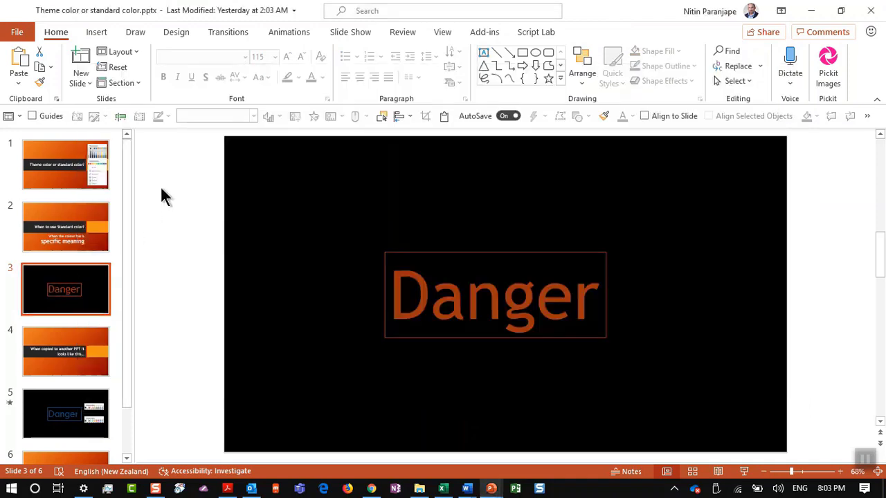
left_click(192, 31)
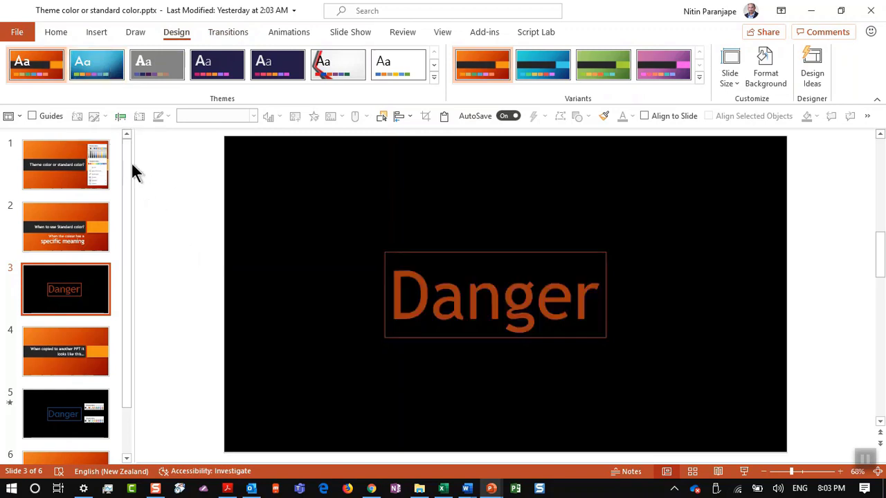
Apply the Circuit theme and browse the font colours for the Danger text box
left_click(110, 72)
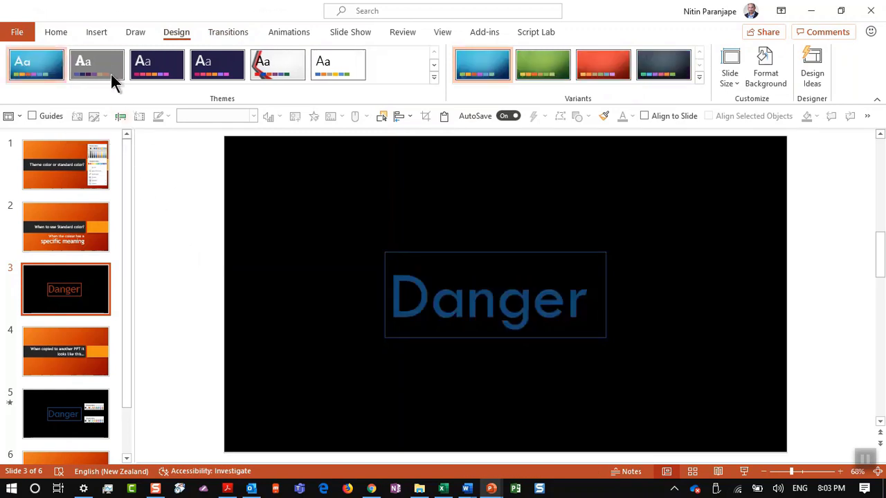
left_click(543, 260)
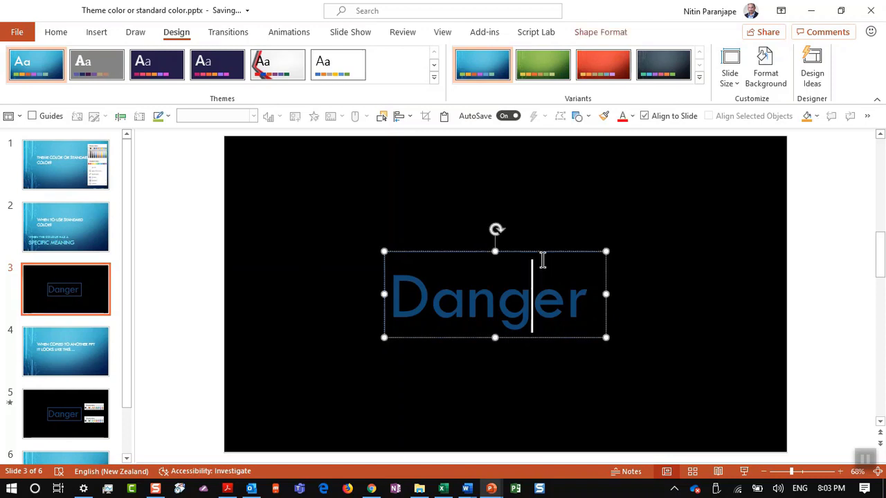
left_click(55, 32)
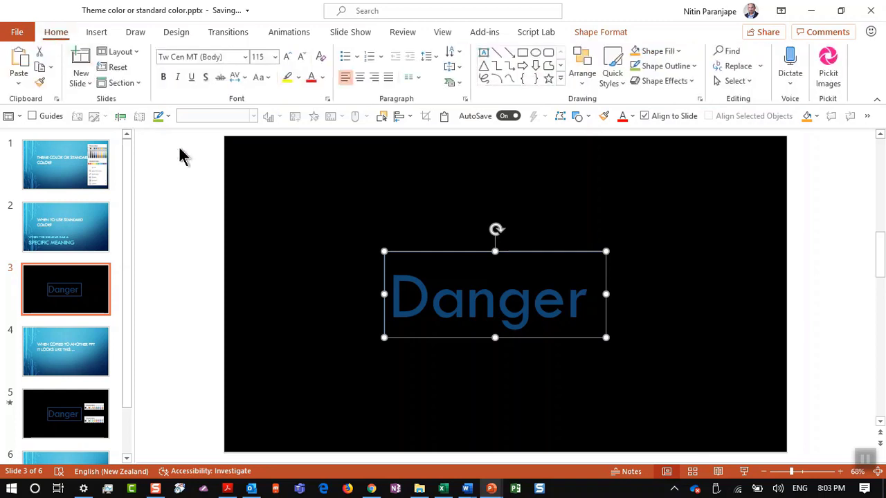
left_click(322, 77)
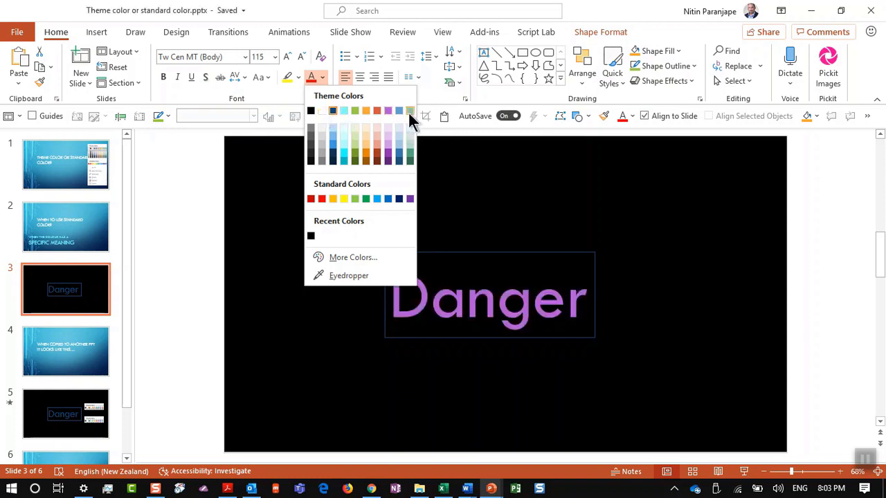
left_click(272, 297)
left_click(318, 255)
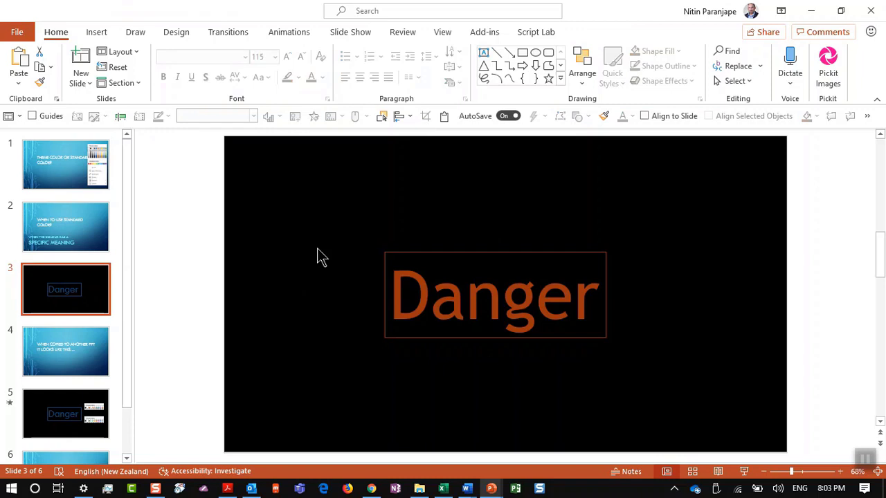
Colour the Danger text the theme's brown, then go to slide 5 comparing both palettes
left_click(468, 276)
left_click(324, 79)
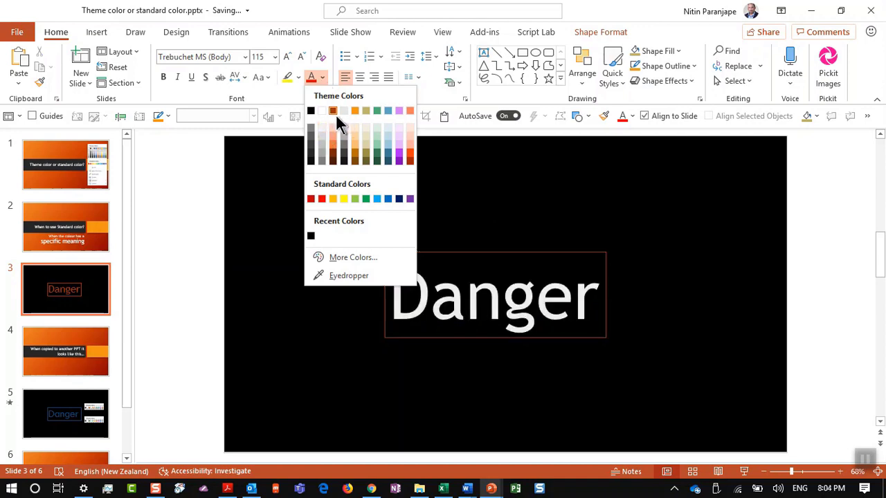
left_click(334, 113)
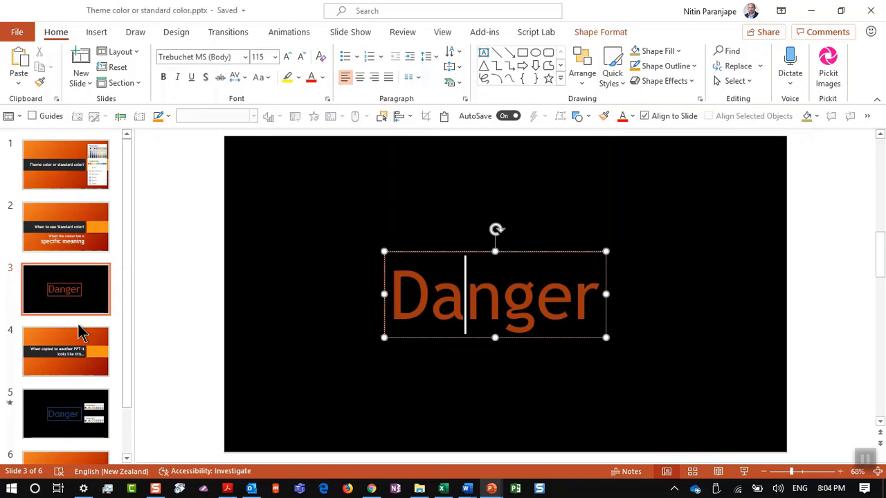
left_click(77, 323)
left_click(79, 355)
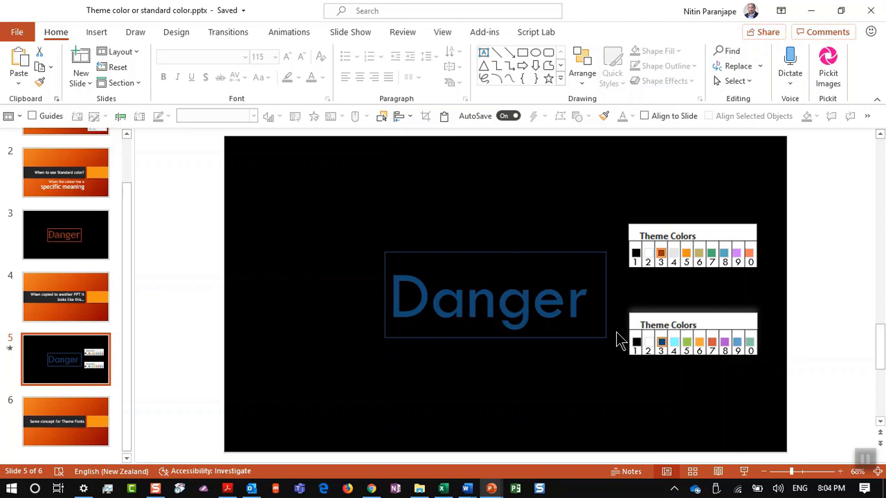
Switch to the Efficiency Crash Course V4 deck and display slide 152, '89. Word Smart Lookup'
key("alt+Tab")
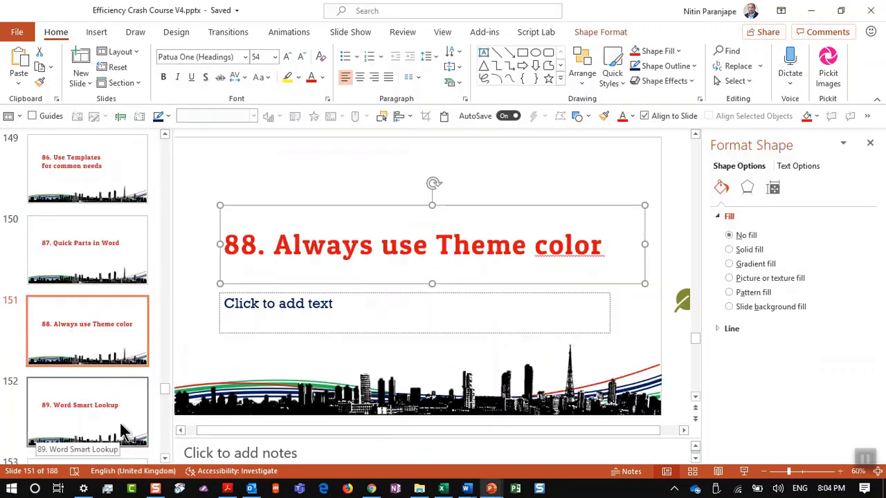
left_click(121, 431)
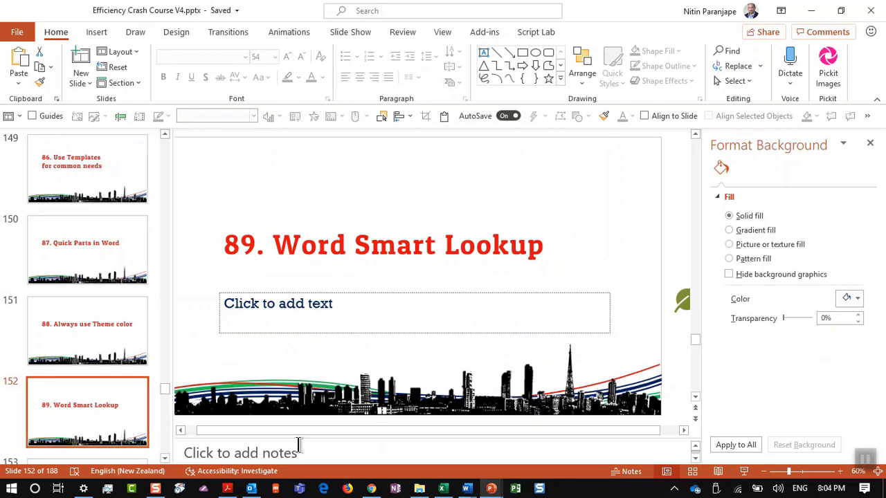
In the Word document, run Smart Lookup on the word 'video' in the Risk factors text
mouse_move(467, 490)
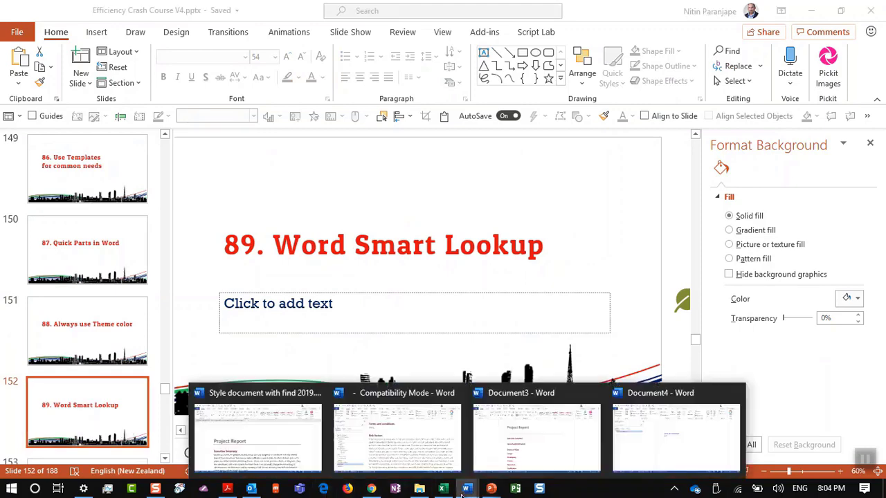
left_click(406, 438)
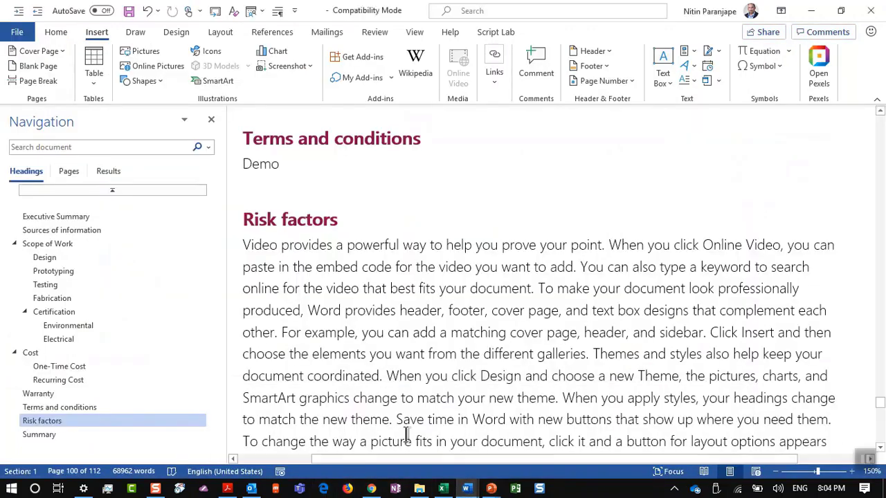
double_click(352, 288)
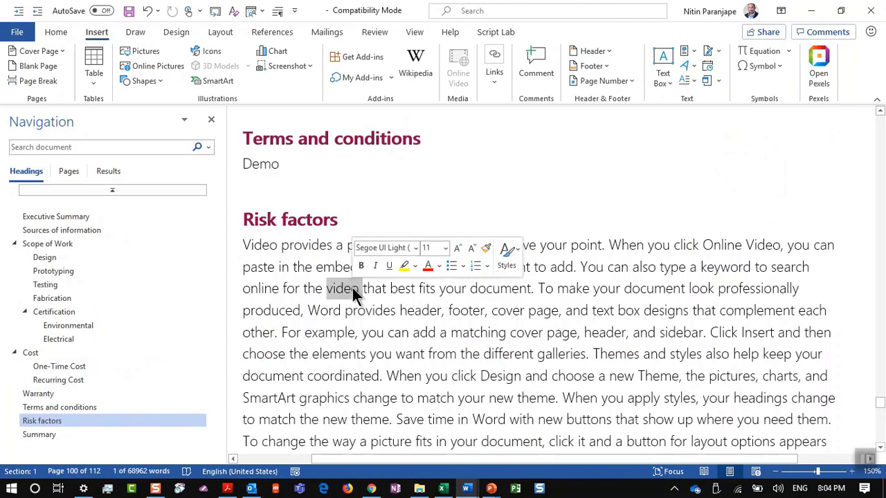
right_click(352, 288)
left_click(403, 184)
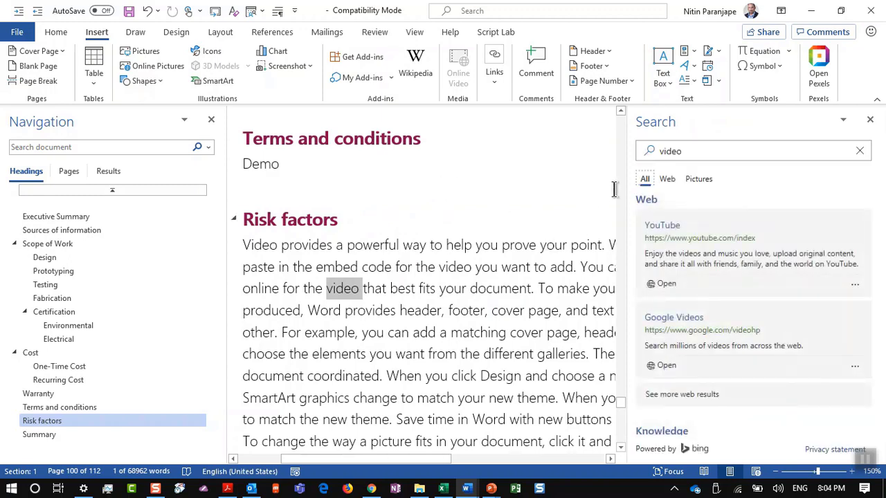
Browse the picture and web results for 'video', then deselect the word
scroll(695, 419, "down", 4)
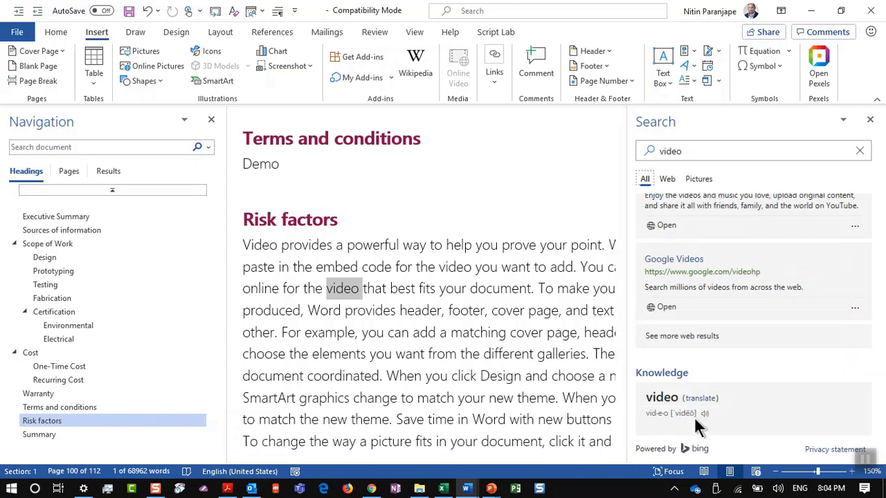
scroll(694, 418, "down", 2)
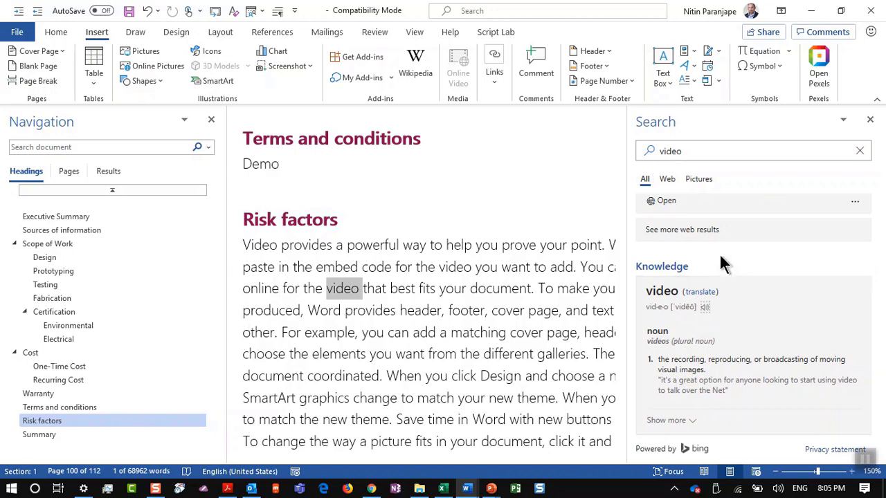
scroll(722, 260, "up", 5)
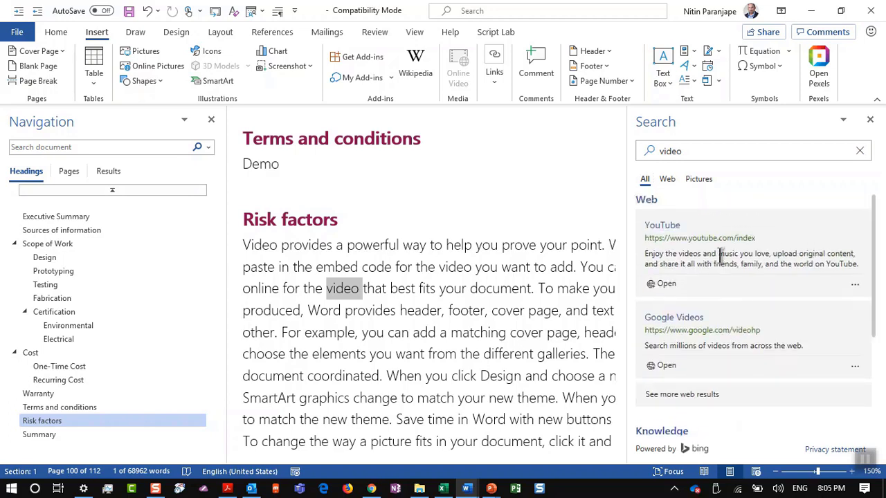
left_click(699, 180)
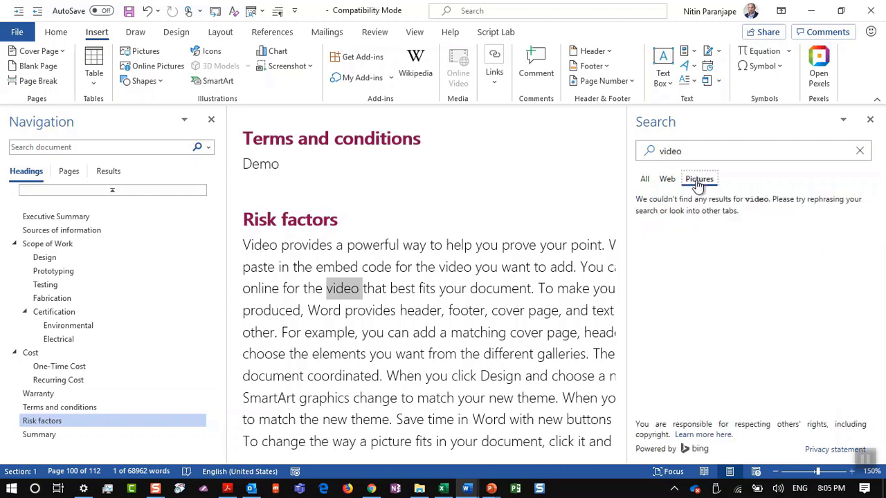
left_click(667, 183)
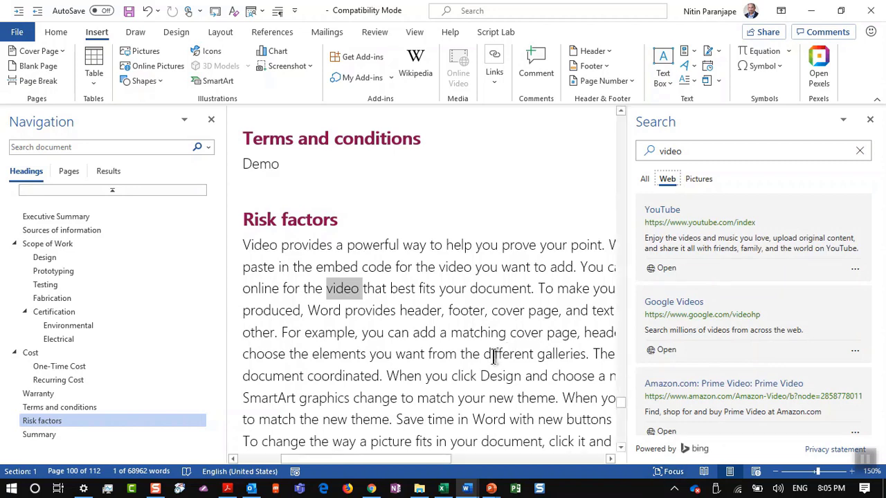
left_click(494, 357)
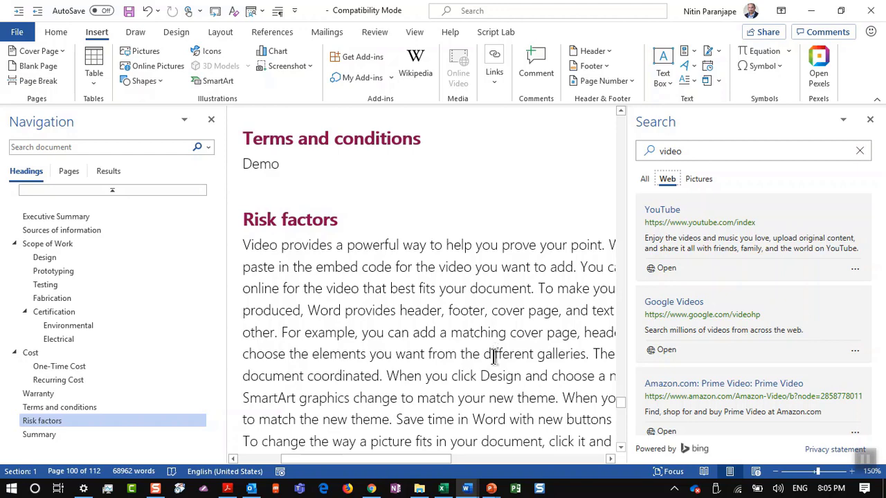
key("alt+Tab")
Advance the deck to slide 153, '90. Shift F7 Thesaurus', and return to Word
scroll(104, 384, "down", 2)
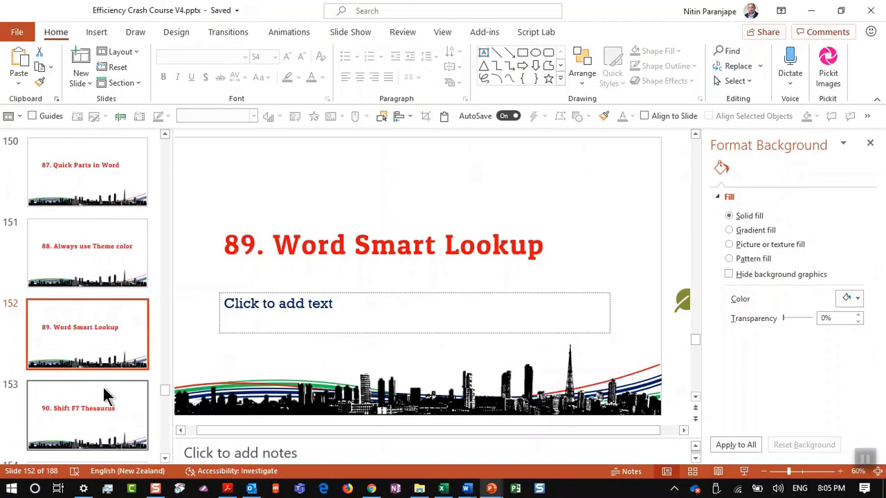
left_click(104, 395)
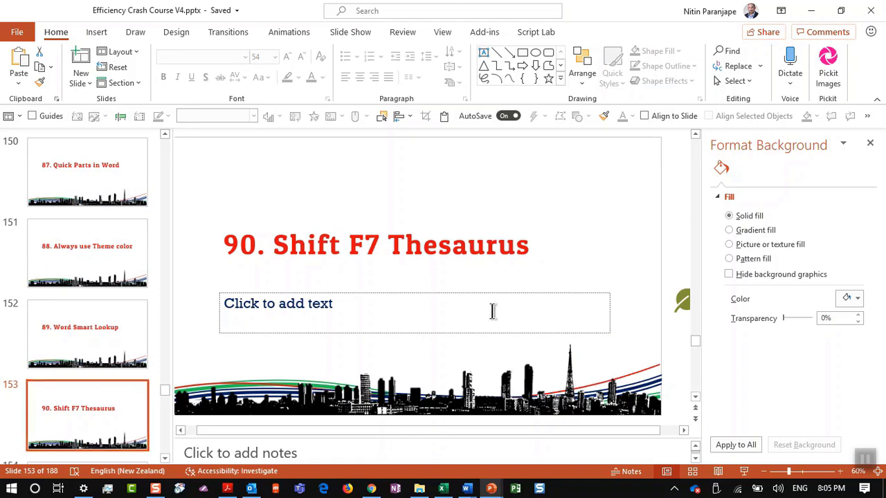
key("alt+Tab")
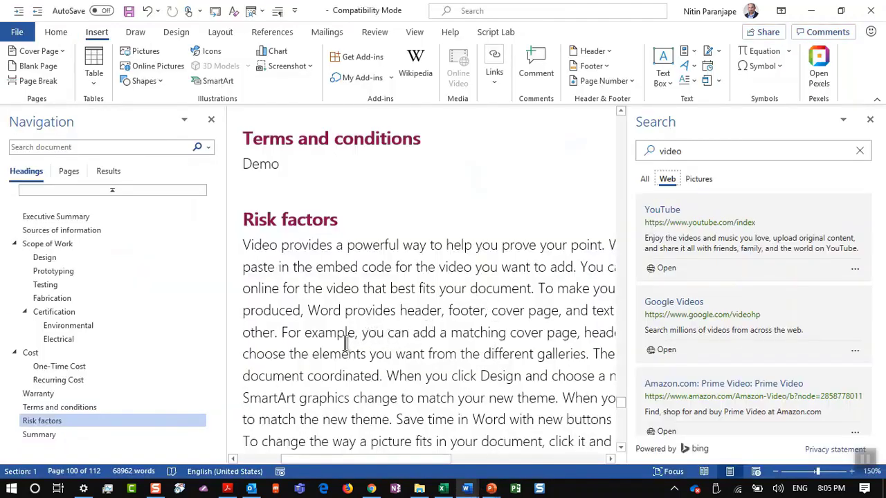
Close the Search pane and open the Thesaurus for the heading word 'Risk' with Shift+F7
left_click(870, 119)
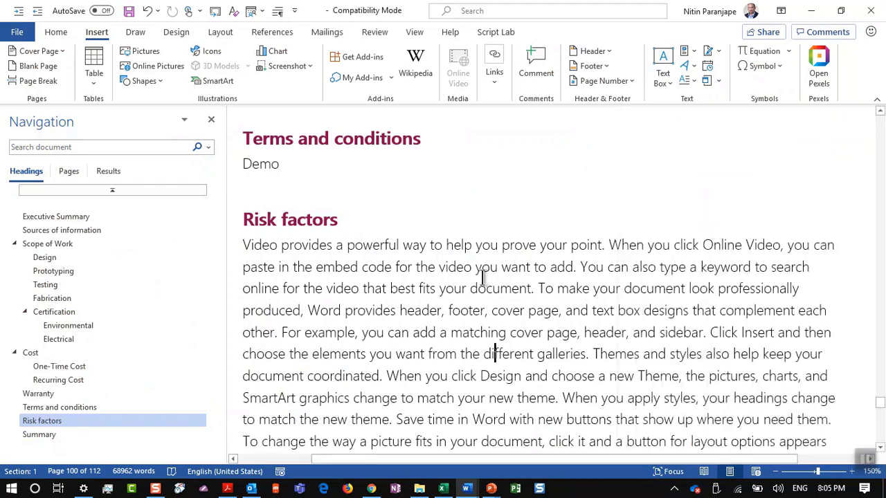
scroll(482, 277, "up", 1)
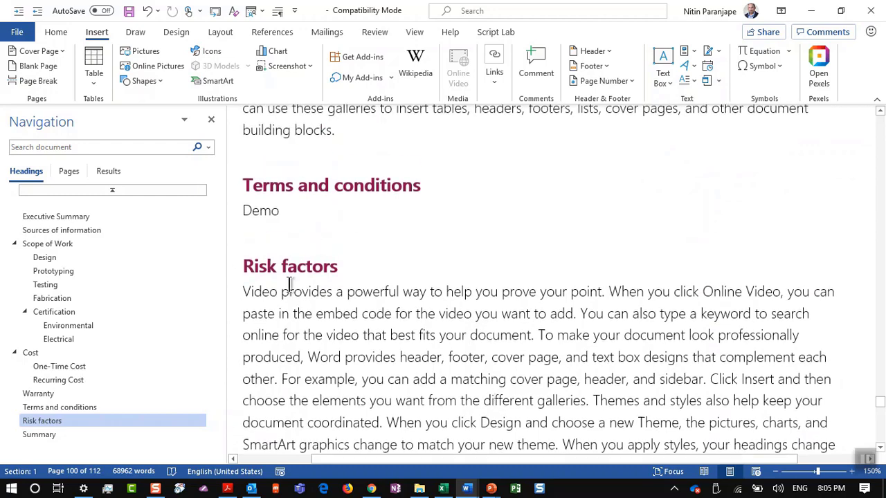
left_click(267, 267)
key("shift+F7")
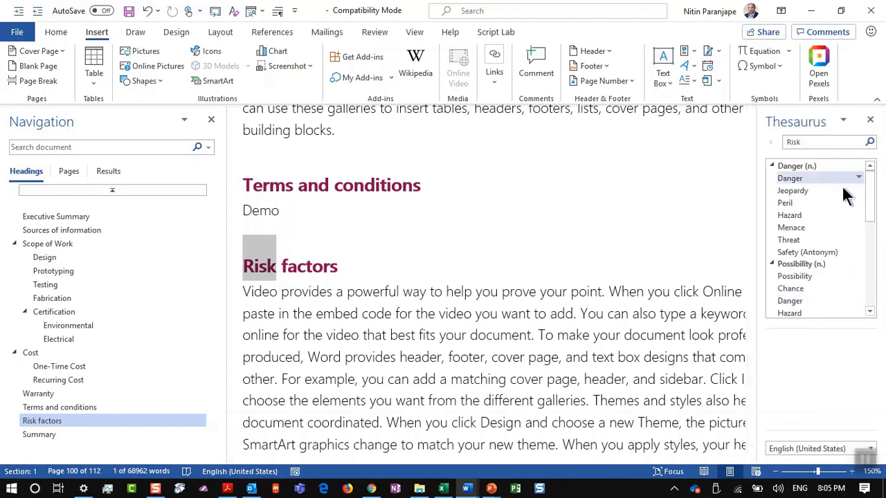
left_click_drag(870, 221, 879, 249)
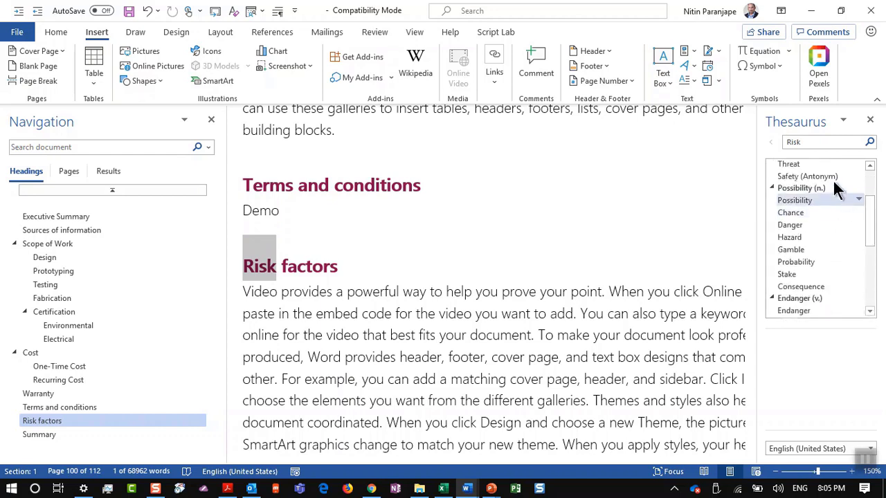
left_click(384, 380)
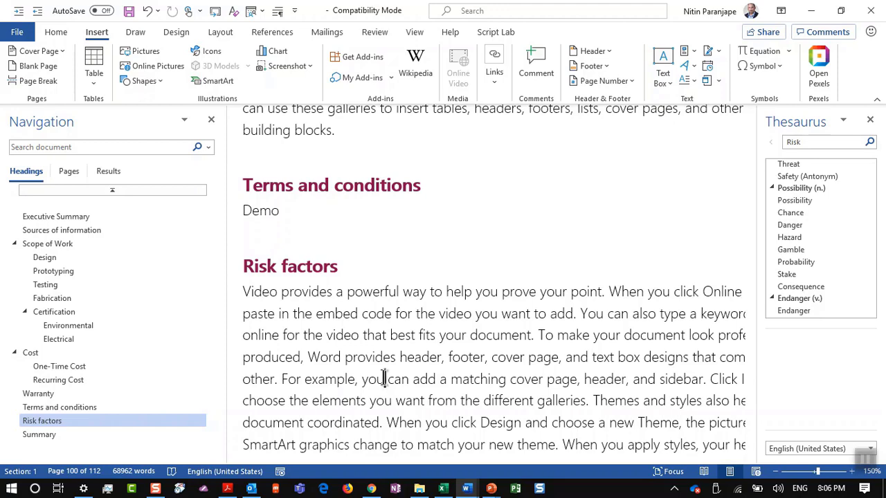
Switch to PowerPoint and show slide 154, '91. Word Grammar Editor'
key("alt+Tab")
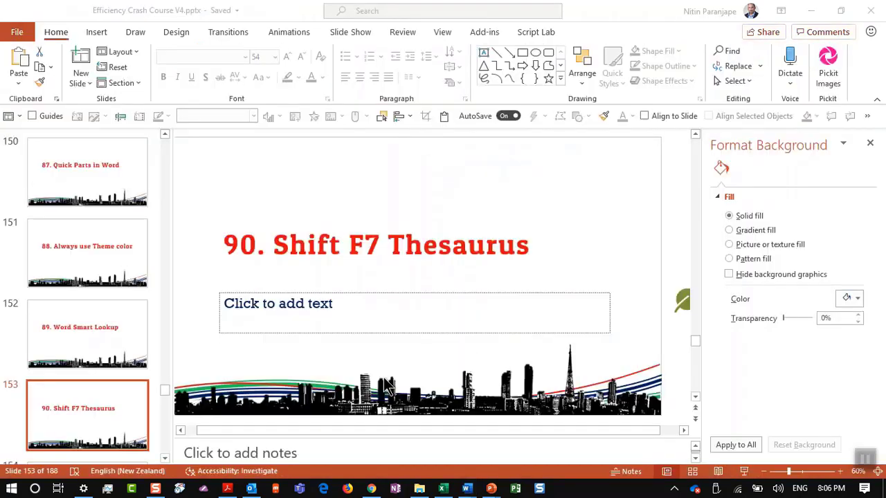
scroll(81, 383, "down", 2)
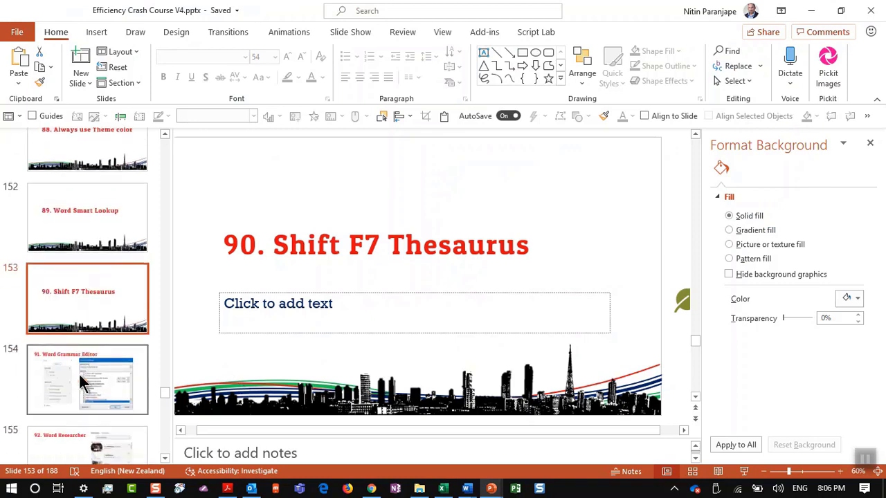
left_click(80, 375)
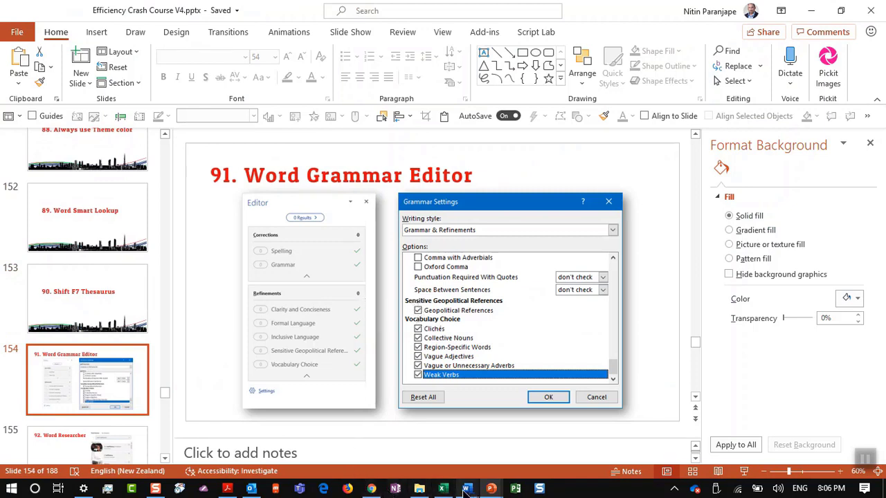
mouse_move(466, 489)
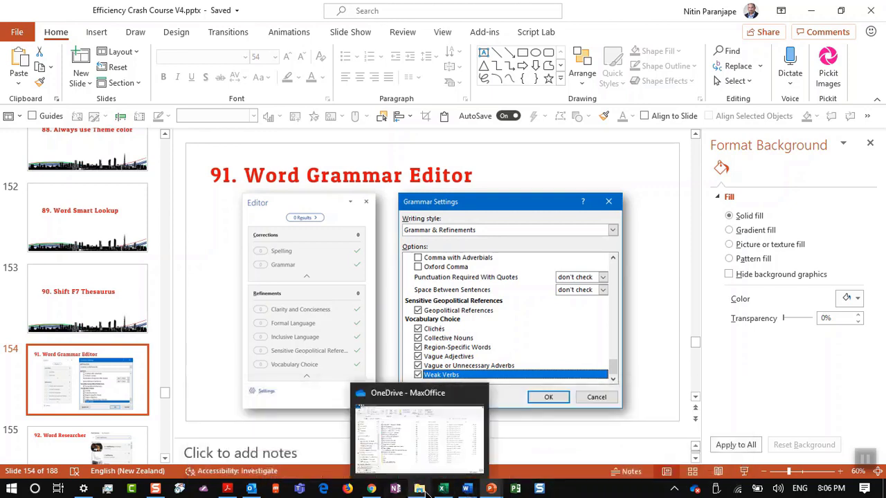
Open 'Word grammar and wrong context demo.docx' from the OneDrive - MaxOffice folder
left_click(419, 488)
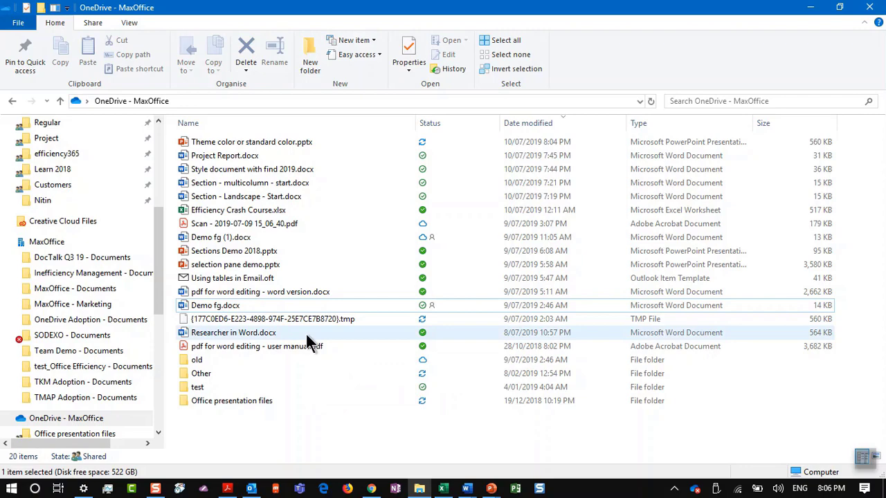
key("alt+Tab")
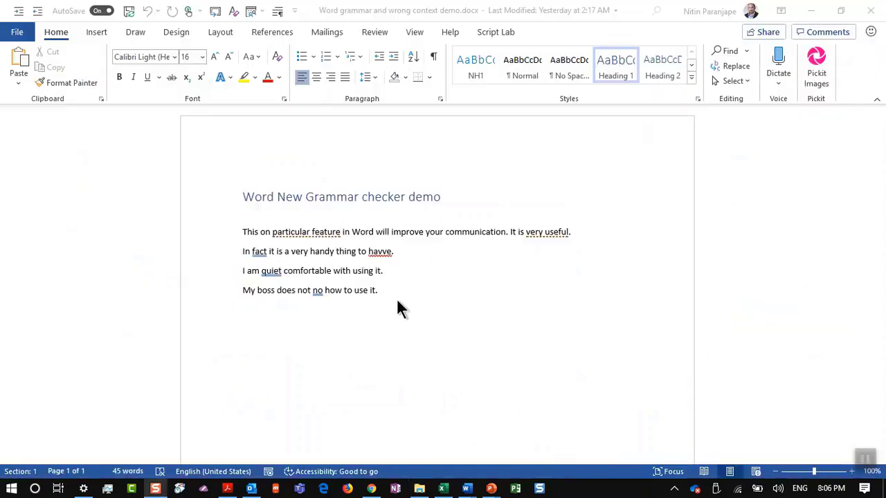
Accept the grammar suggestion 'fact,' to add a comma after 'In fact'
scroll(402, 319, "up", 2, "ctrl")
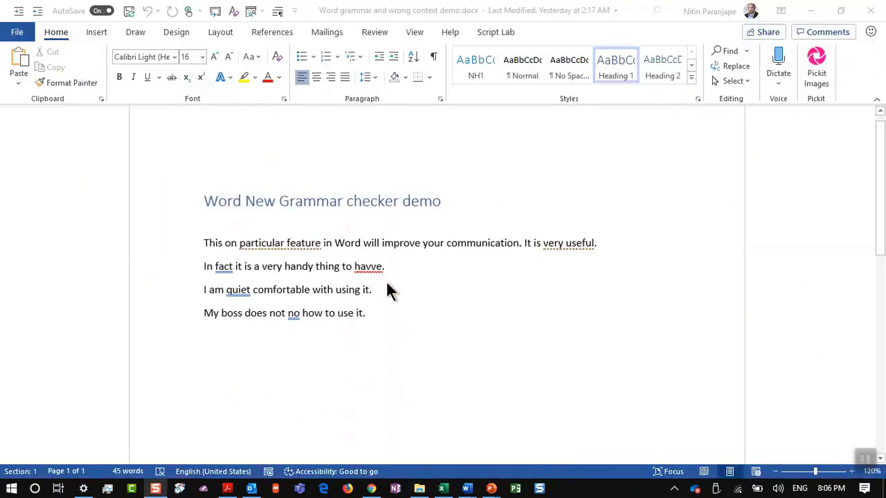
scroll(388, 290, "up", 2, "ctrl")
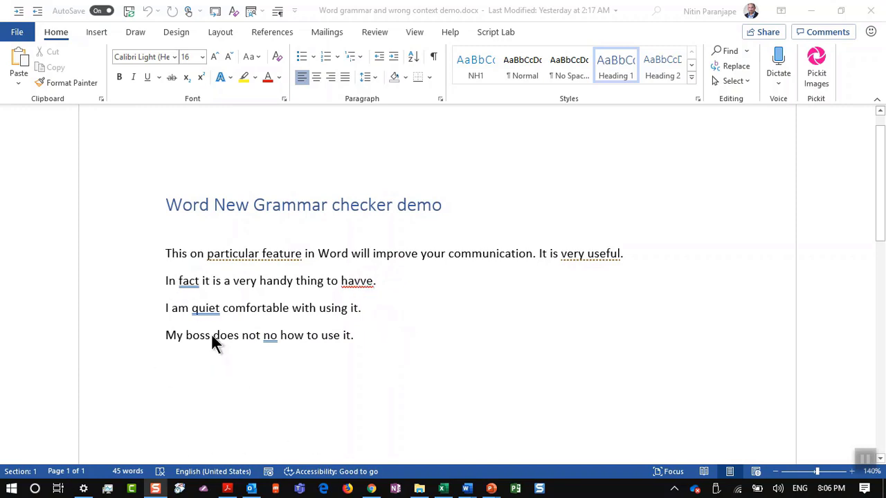
left_click(187, 283)
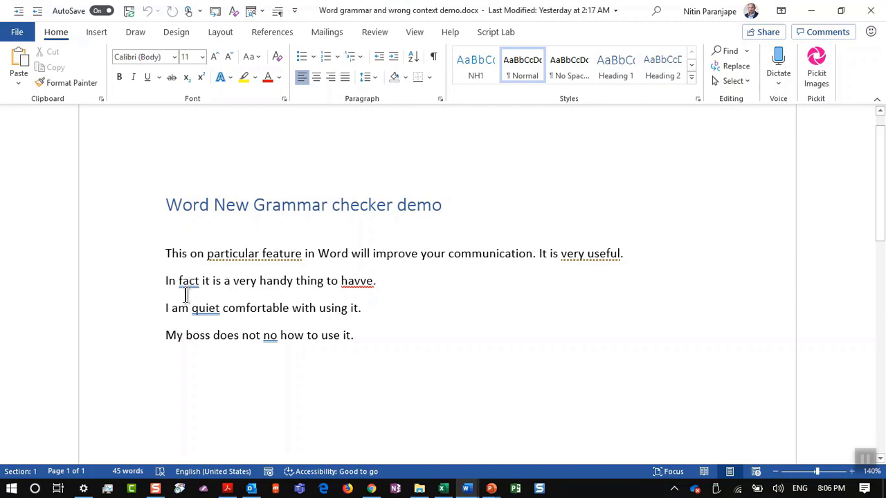
left_click(183, 289)
right_click(195, 287)
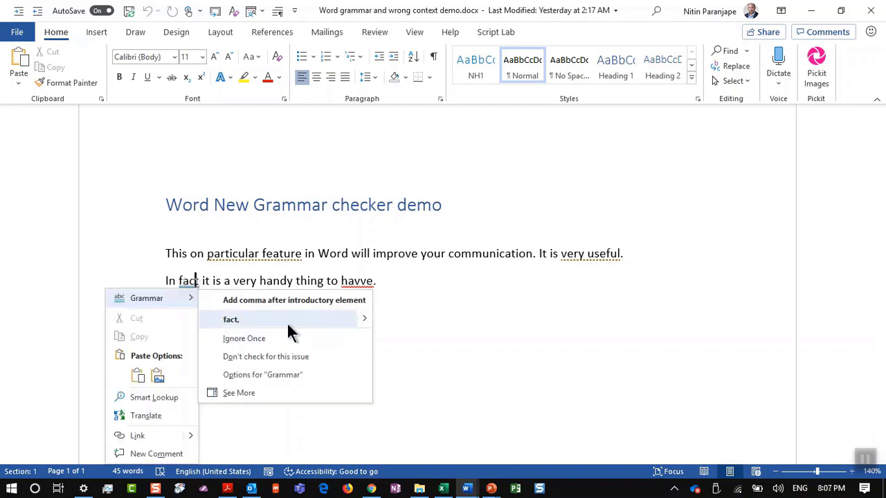
left_click(323, 321)
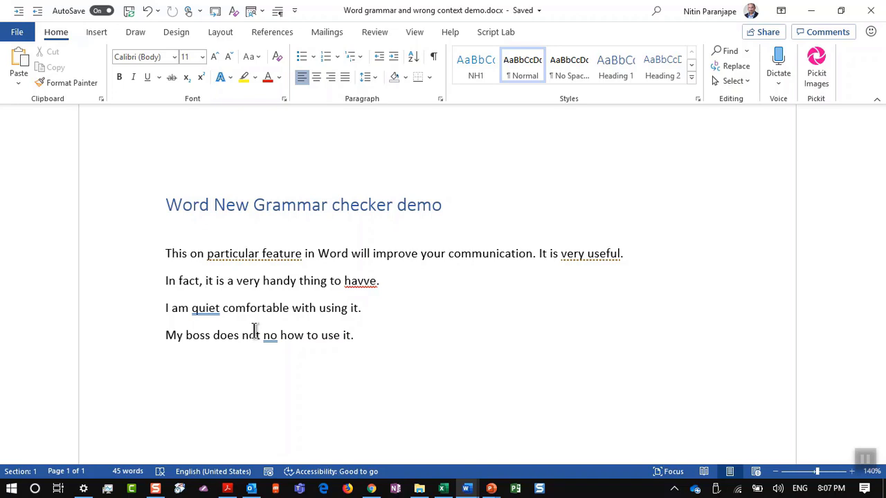
key("alt+f")
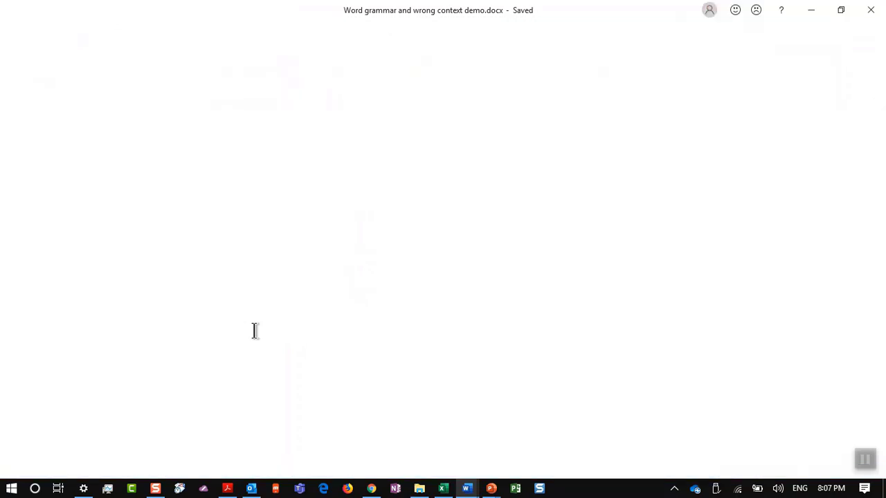
left_click(42, 395)
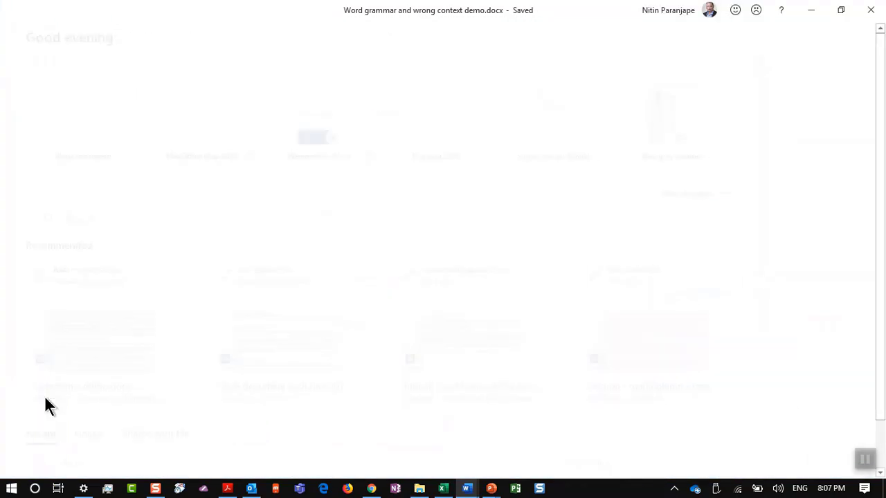
left_click(202, 94)
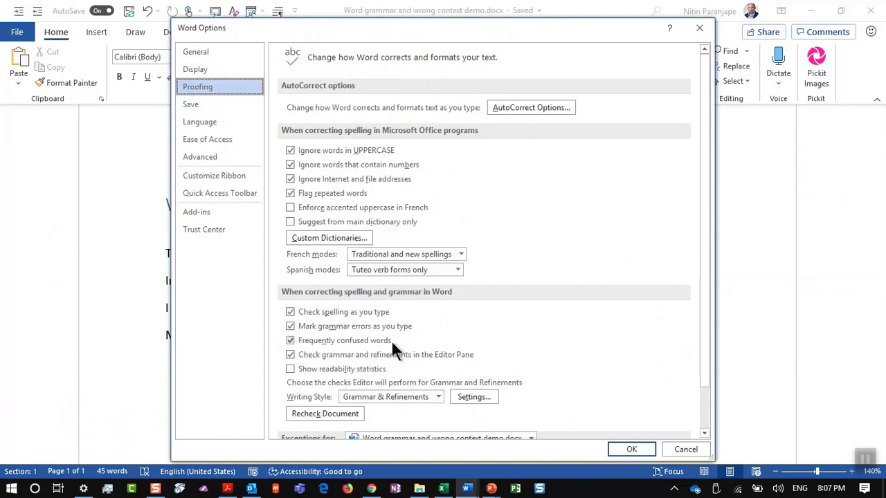
key("Return")
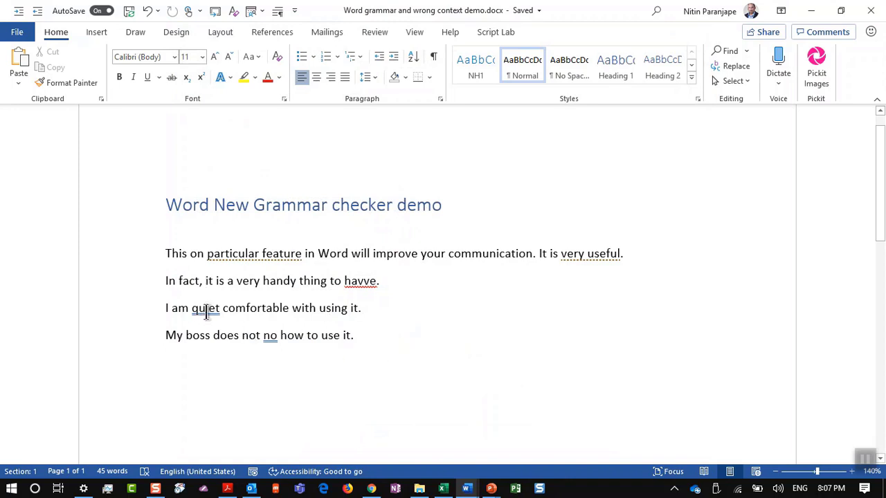
right_click(205, 311)
left_click(296, 157)
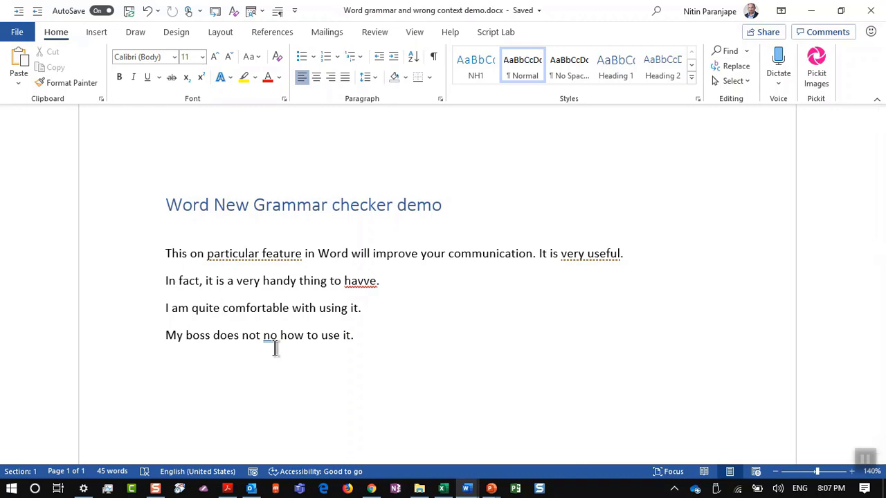
right_click(271, 340)
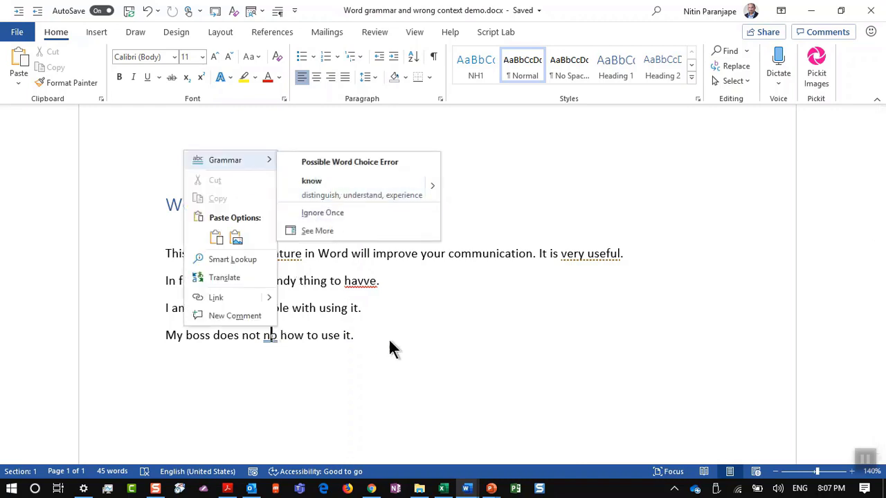
left_click(417, 332)
key("ctrl+z")
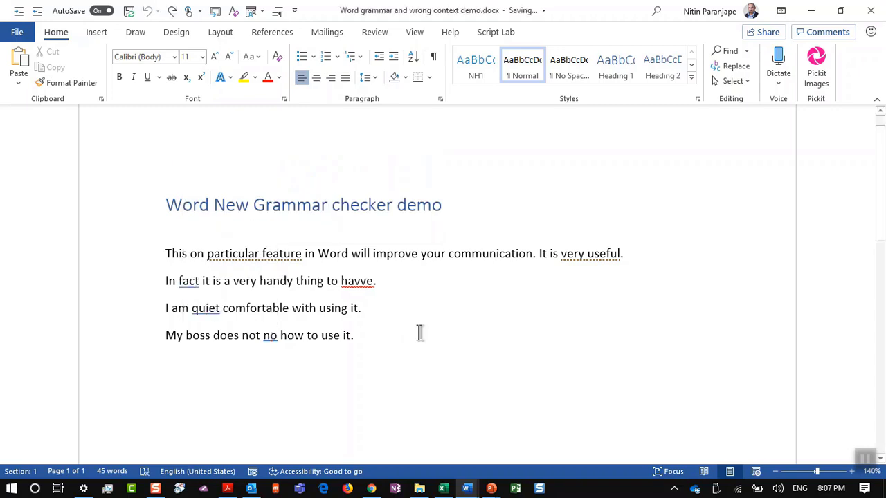
right_click(285, 254)
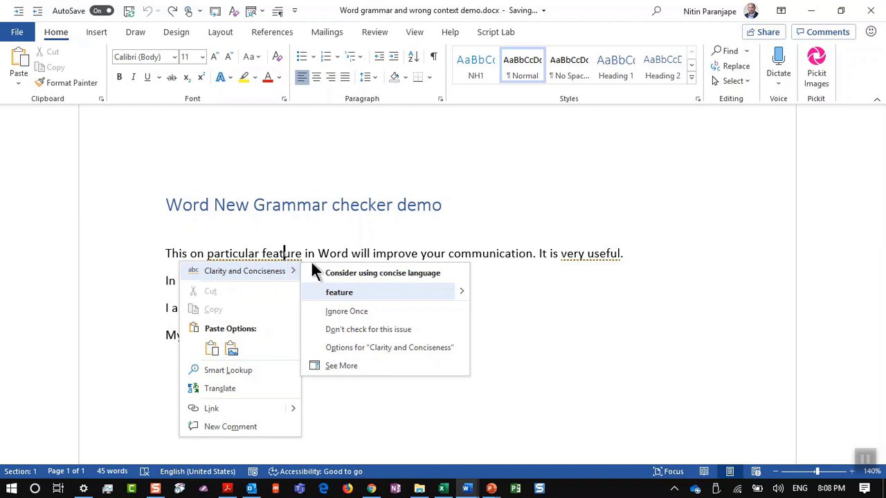
key("Escape")
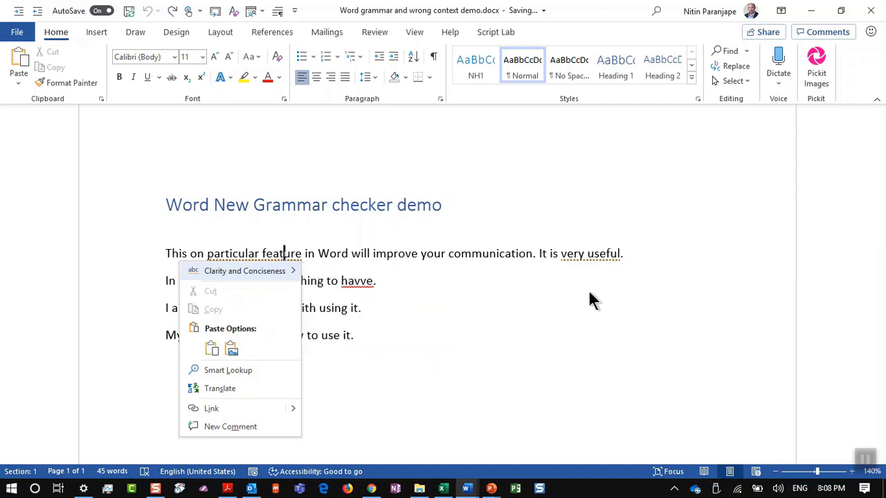
key("Escape")
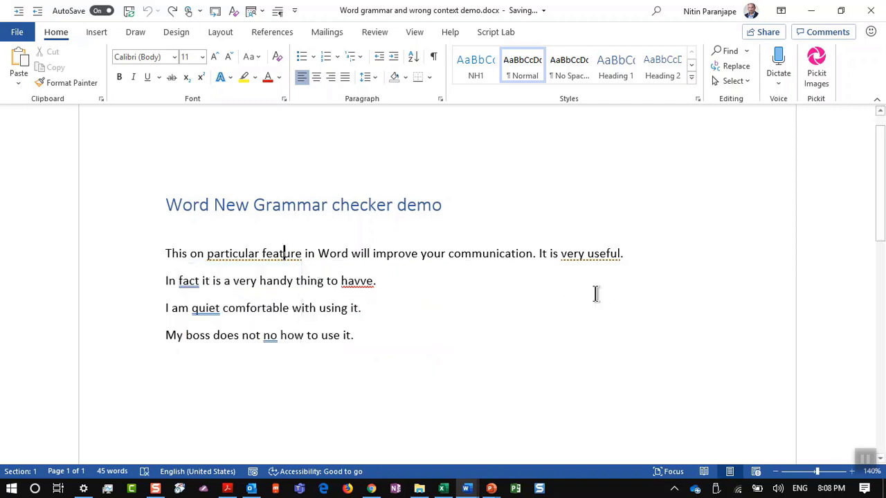
right_click(579, 254)
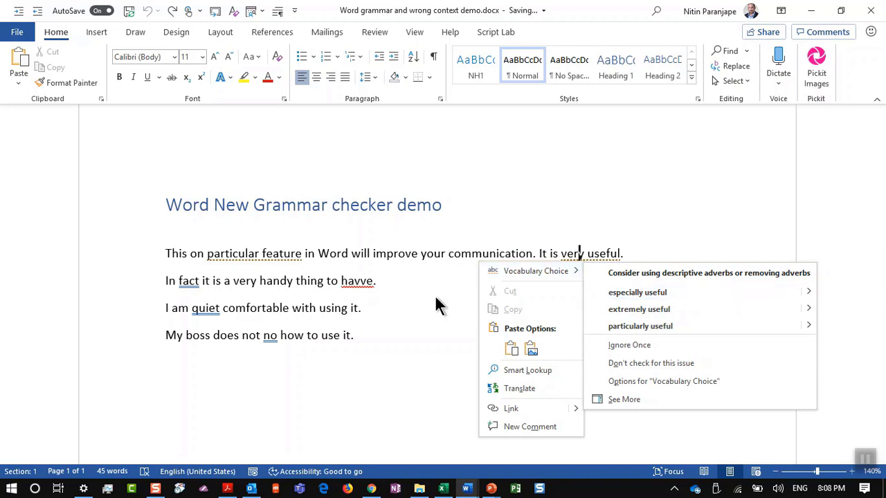
right_click(240, 262)
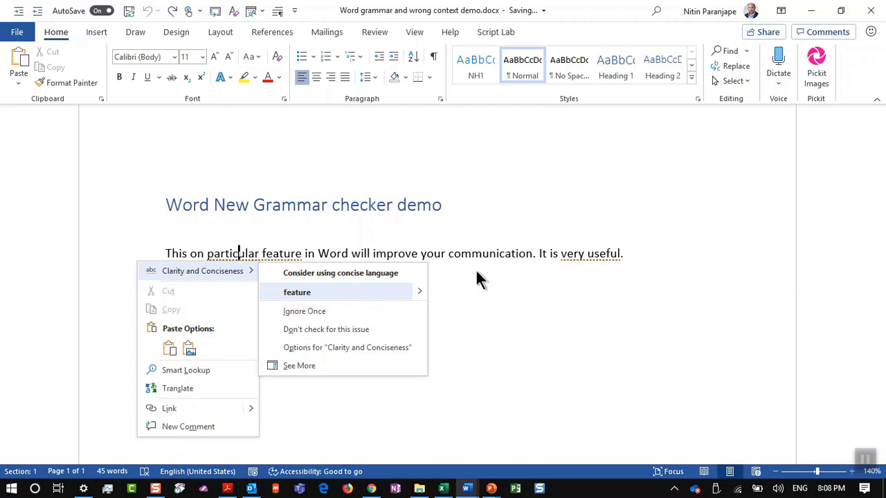
right_click(583, 253)
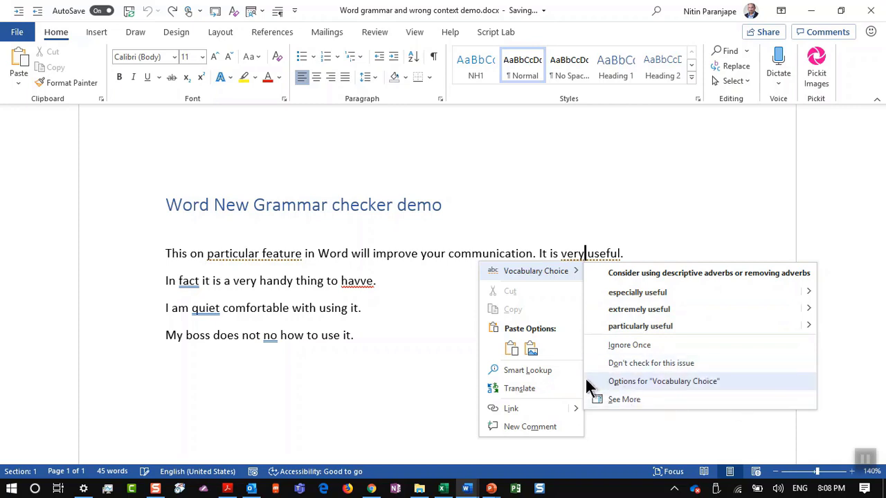
left_click(446, 361)
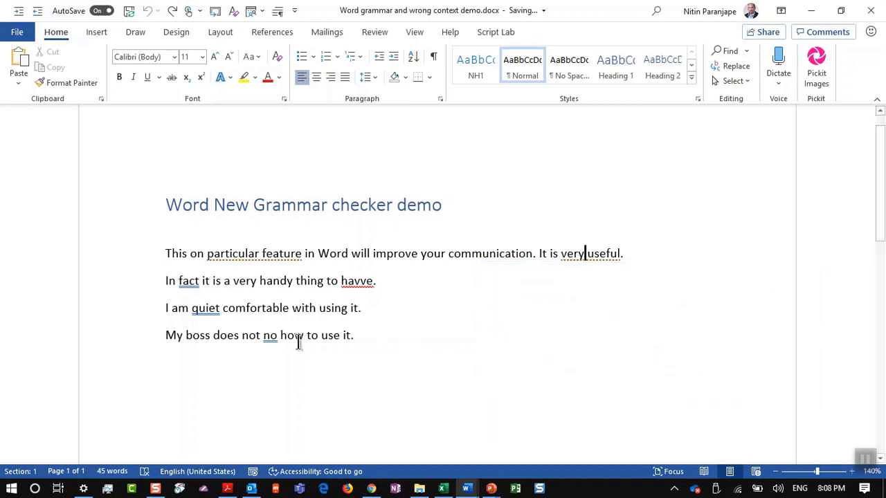
Run Check Document from the Review tab and open the Editor's proofing Settings
left_click(366, 32)
left_click(68, 54)
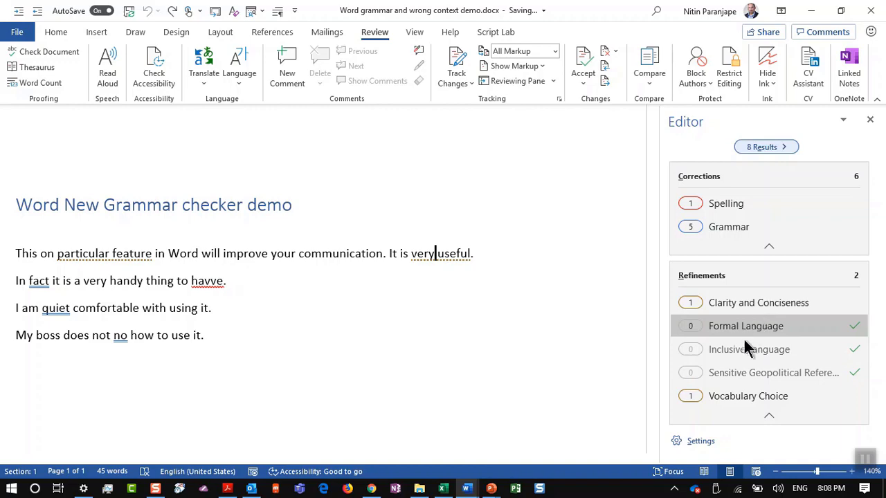
left_click(698, 441)
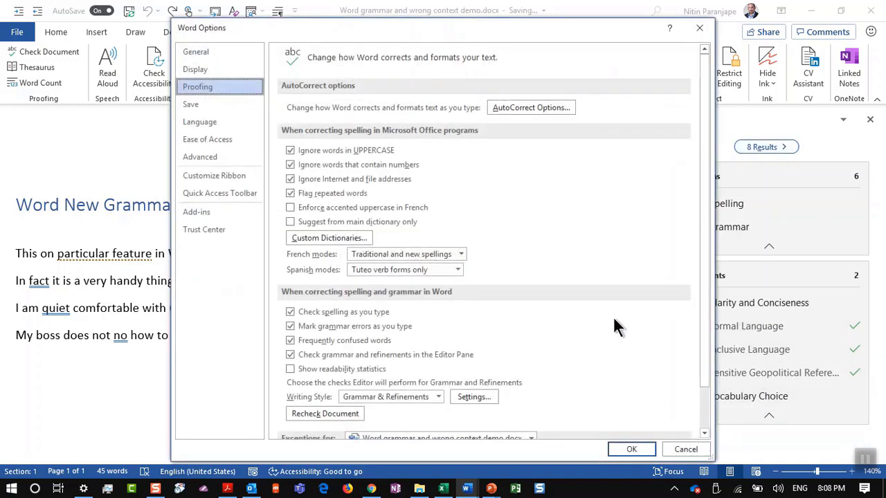
left_click(465, 394)
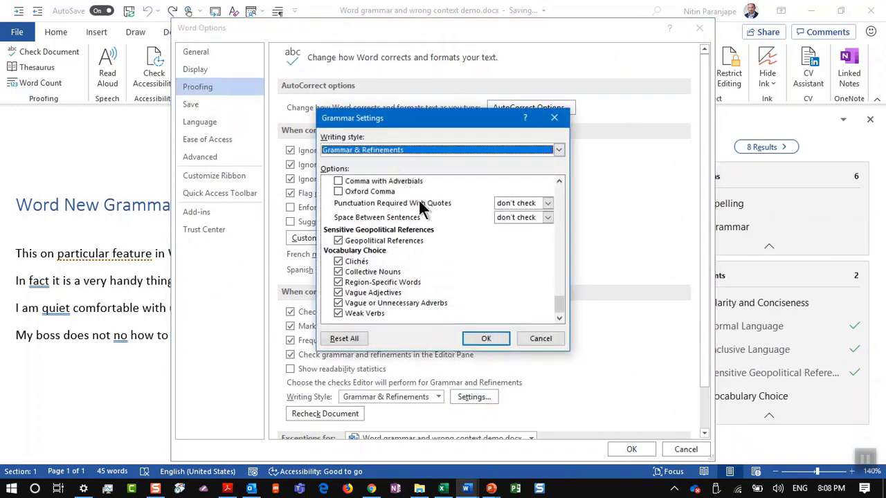
left_click_drag(564, 299, 556, 261)
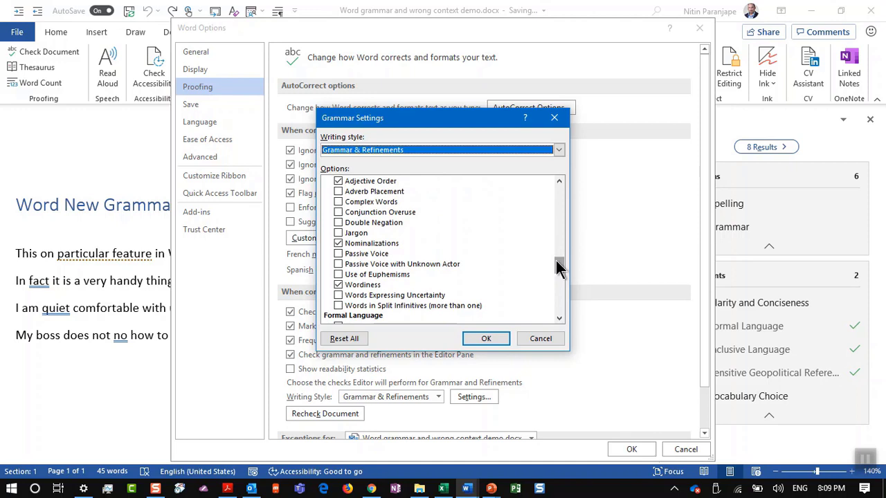
left_click_drag(555, 260, 446, 261)
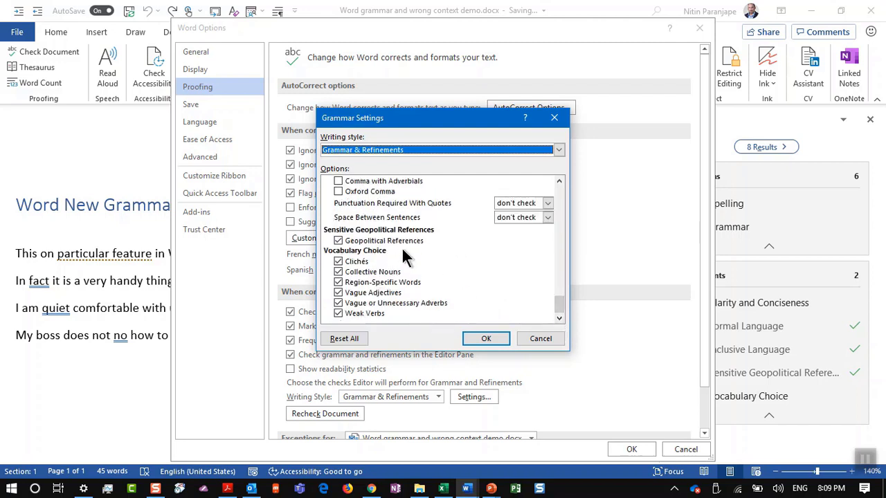
left_click_drag(562, 308, 560, 294)
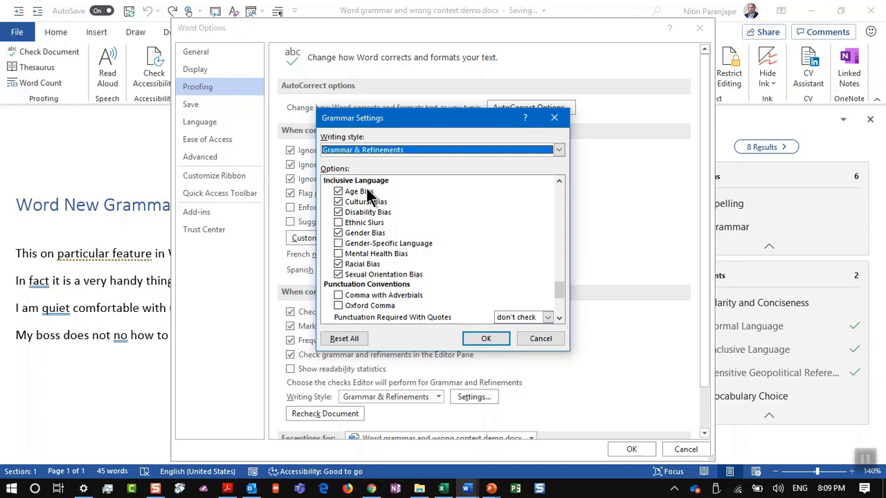
key("Escape")
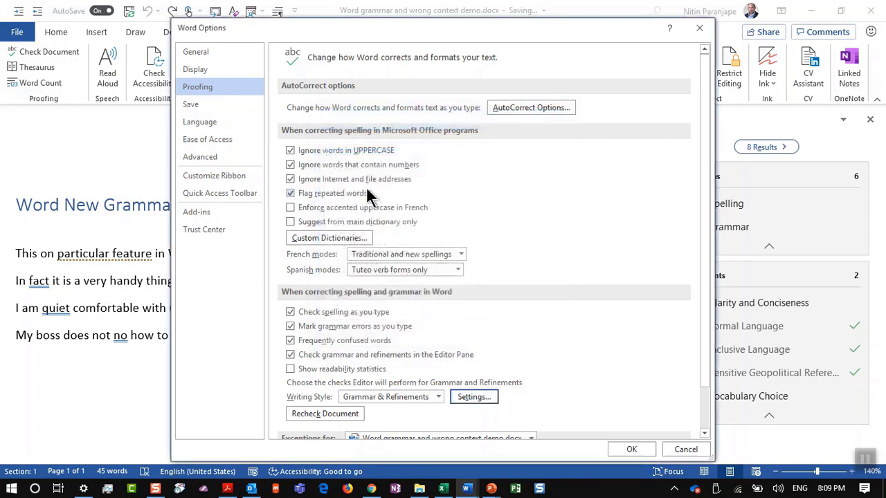
key("alt+Tab")
key("alt+Tab")
key("alt+Tab")
key("alt+Tab")
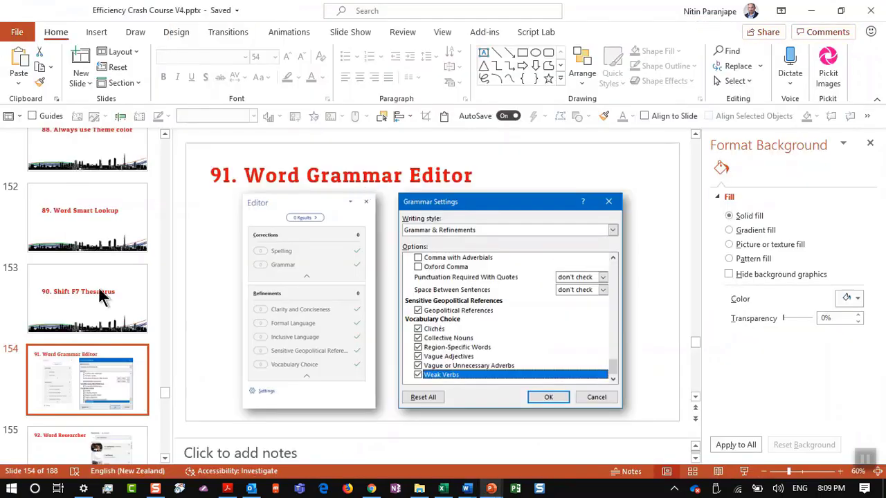
left_click(77, 432)
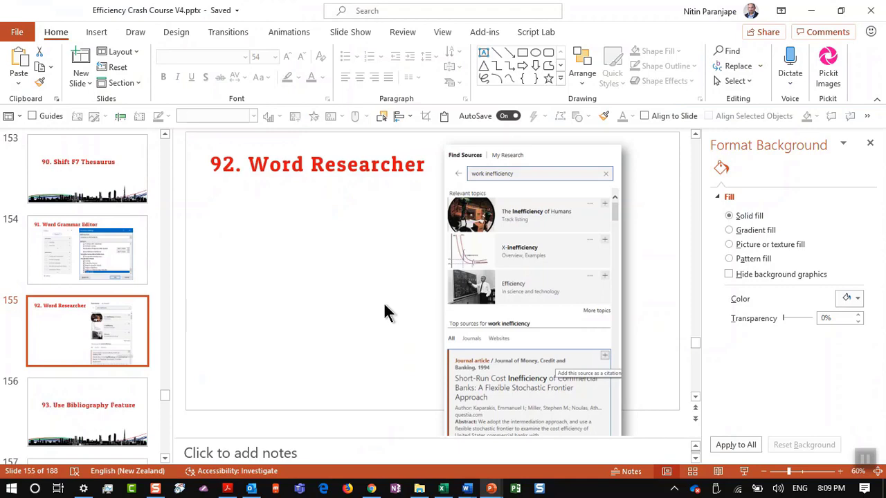
key("alt+Tab")
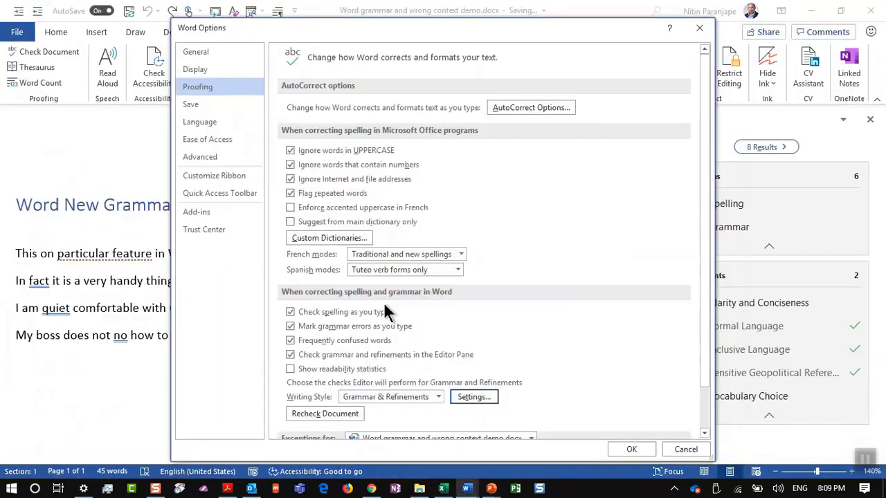
Dismiss Word Options, delete all the document text and close the Editor pane
key("Escape")
key("ctrl+a")
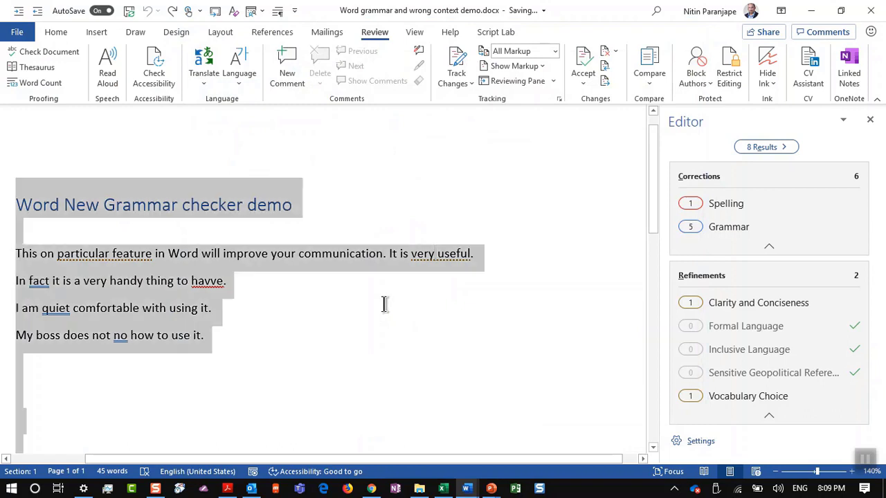
key("Delete")
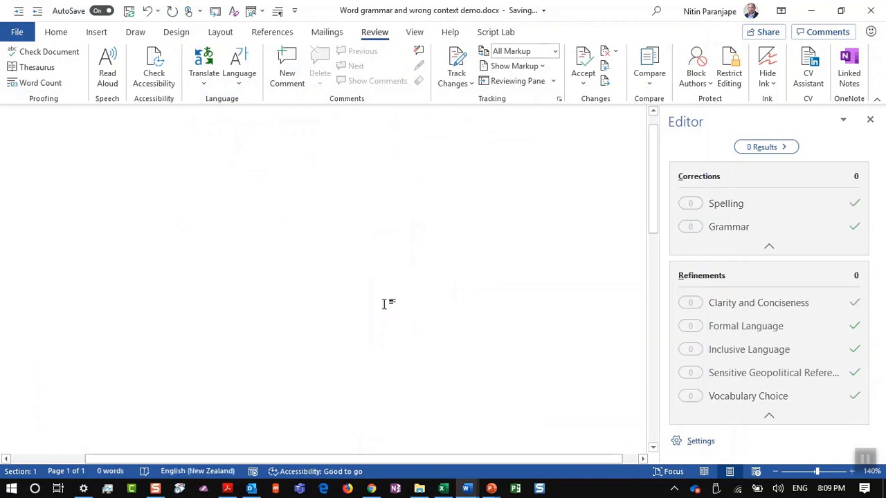
left_click(870, 121)
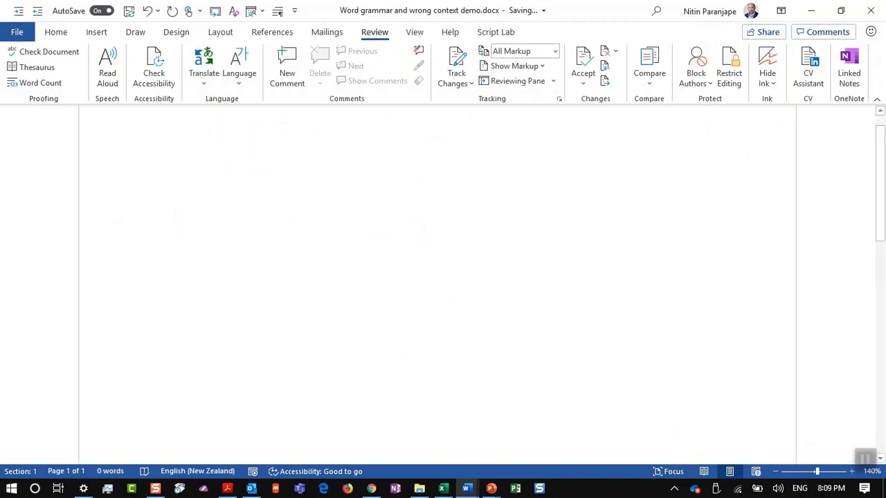
Generate sample paragraphs with =rand() and select the paragraph beginning 'To make your document'
type("=rand()")
key("Return")
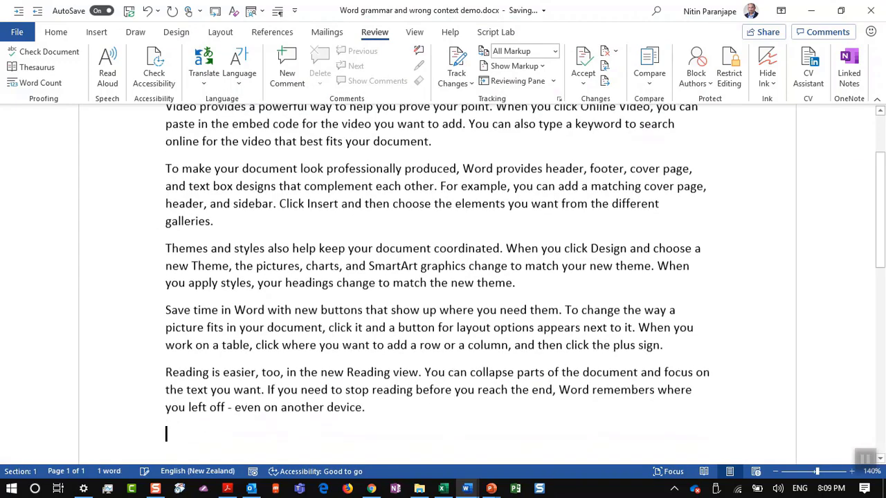
scroll(165, 245, "up", 1)
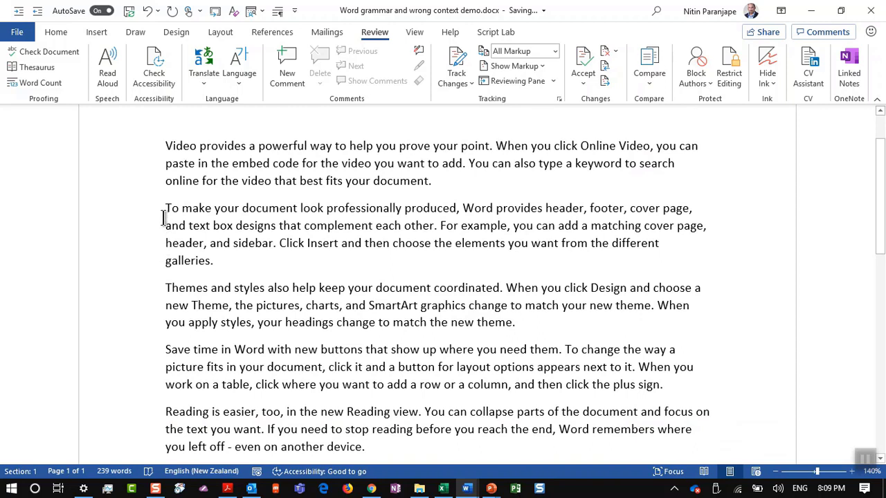
left_click_drag(164, 209, 213, 263)
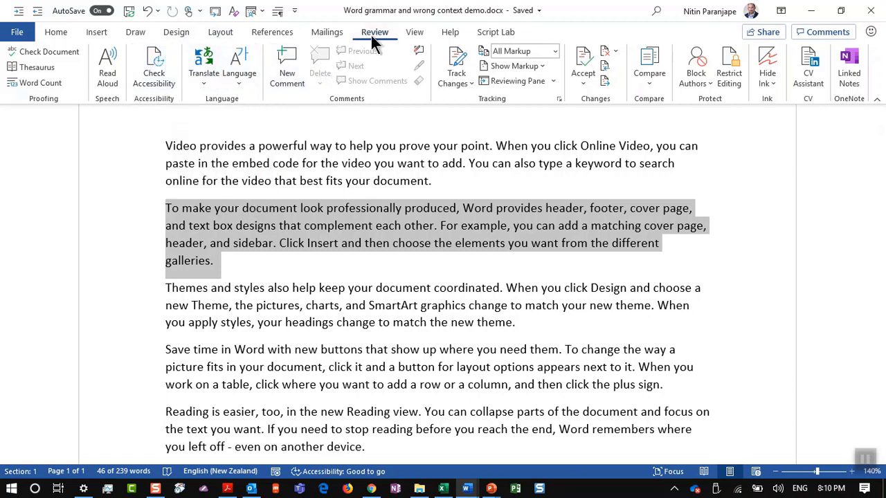
Search Researcher on the References tab for 'office inefficiency'
left_click(289, 33)
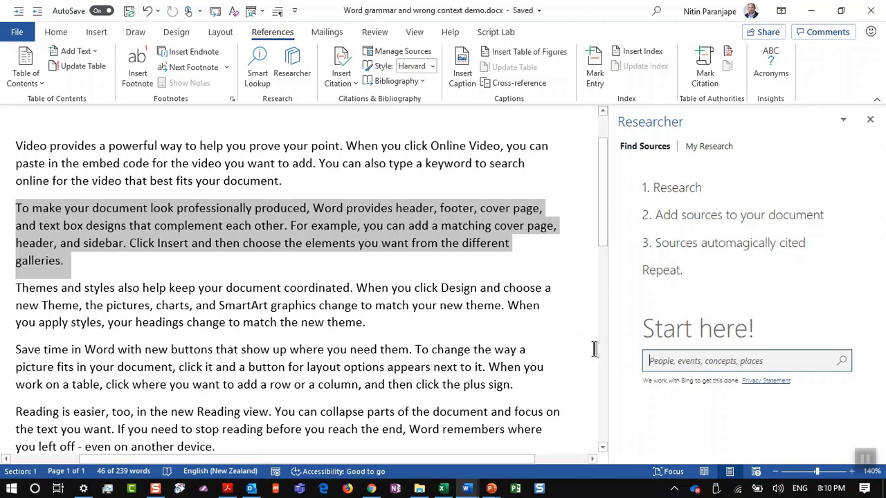
type("office inefficiency")
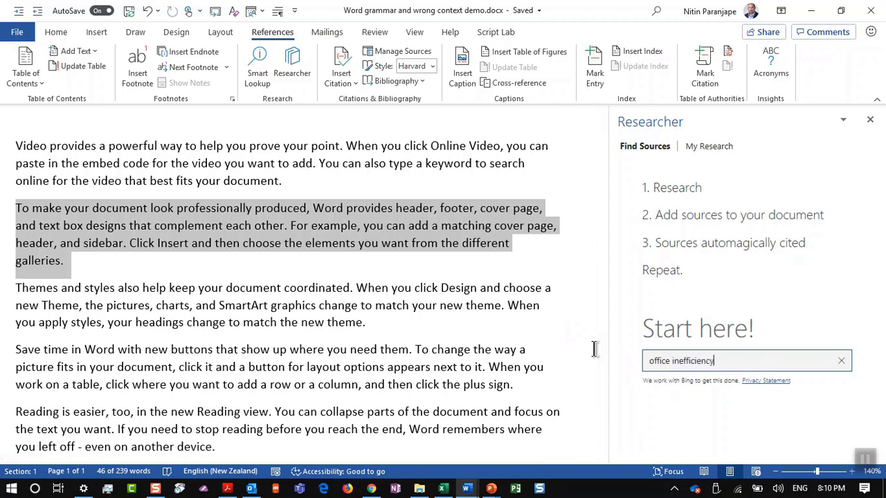
key("Return")
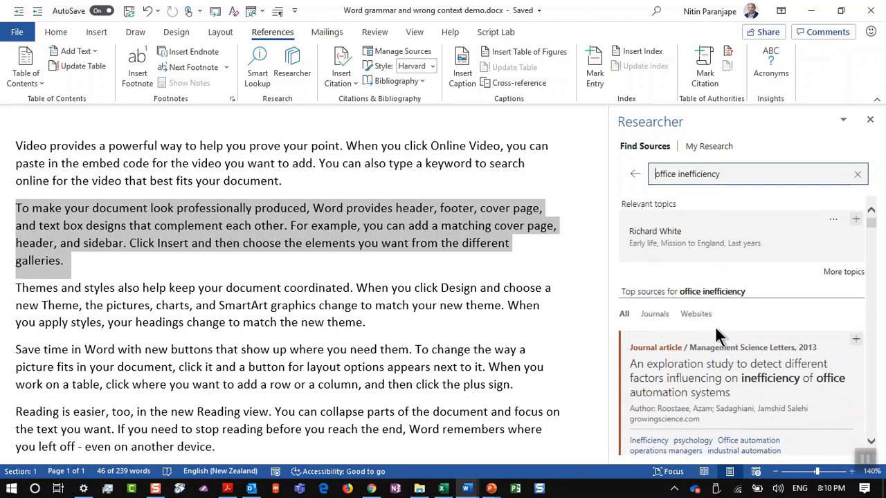
Cite the 1999 Journal of Real Estate Research article on cyclical office oversupply
scroll(719, 332, "down", 2)
scroll(723, 335, "down", 2)
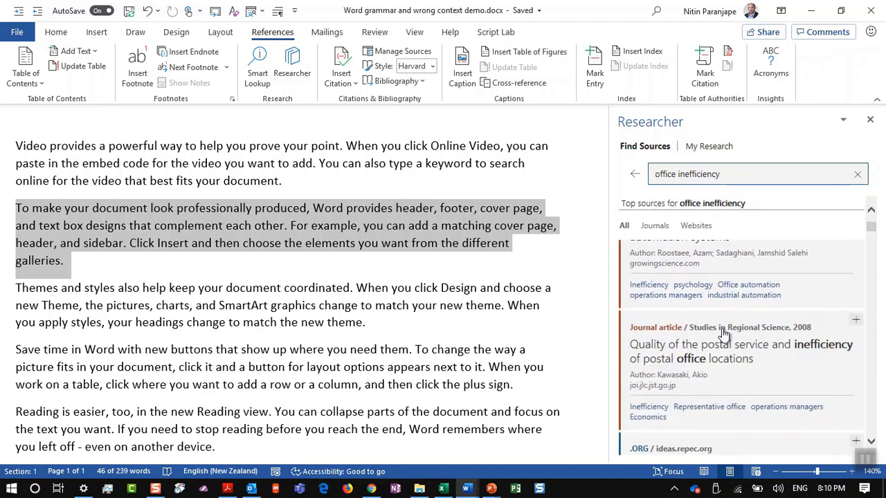
scroll(723, 335, "down", 6)
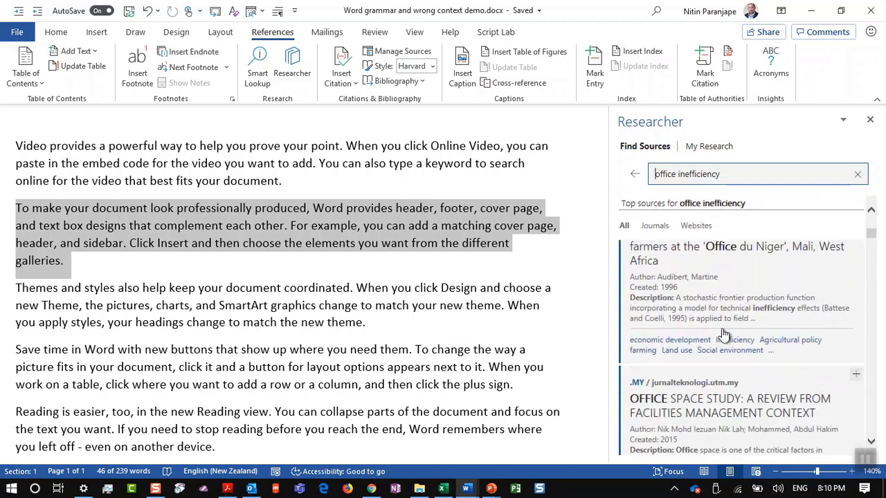
scroll(723, 335, "down", 7)
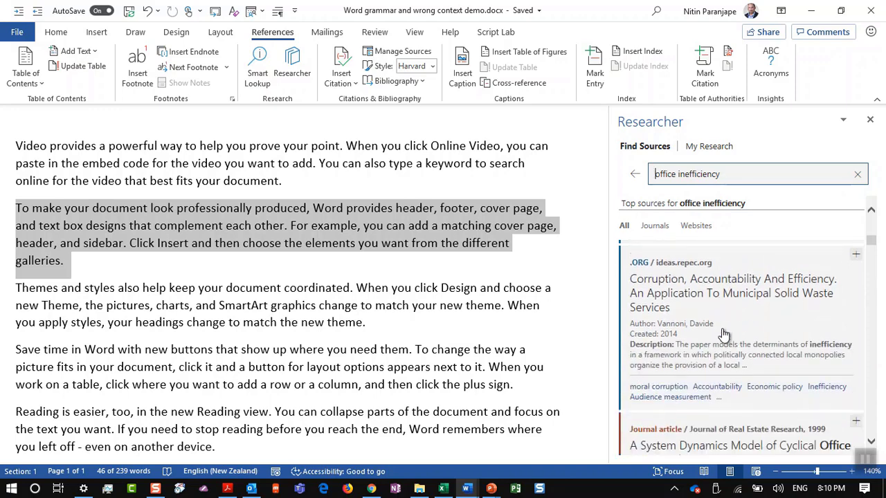
scroll(723, 335, "down", 4)
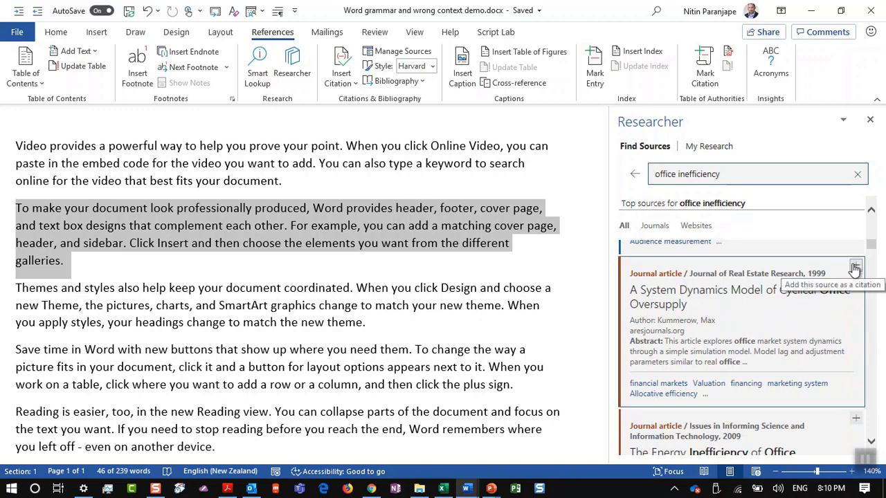
left_click(855, 269)
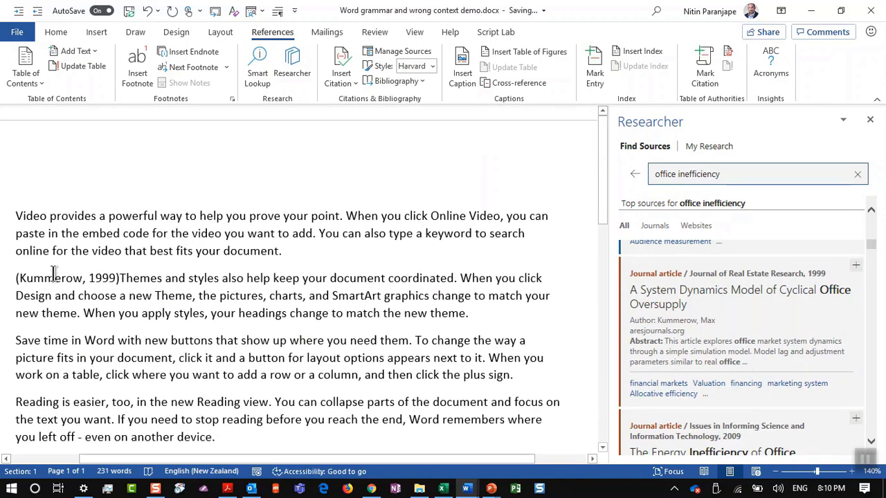
Preview citations in Chicago style, restore Harvard - Anglia, then jump to the document's end
left_click(111, 275)
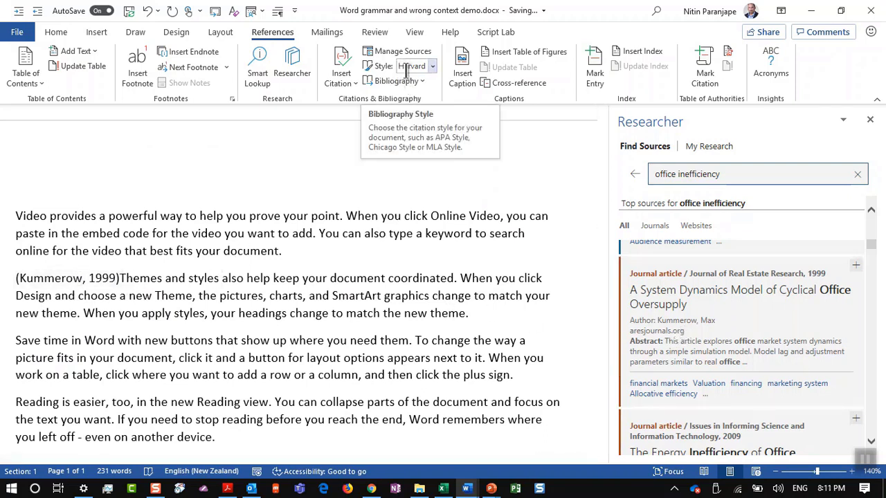
left_click(428, 70)
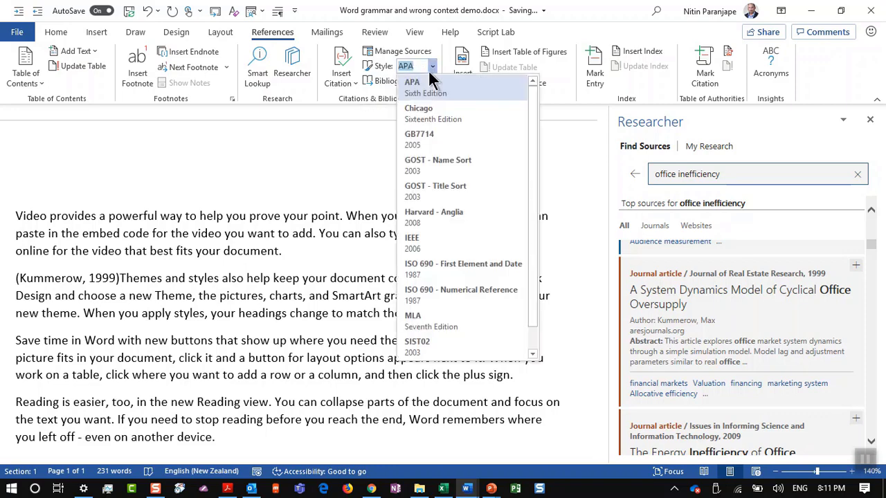
left_click(428, 110)
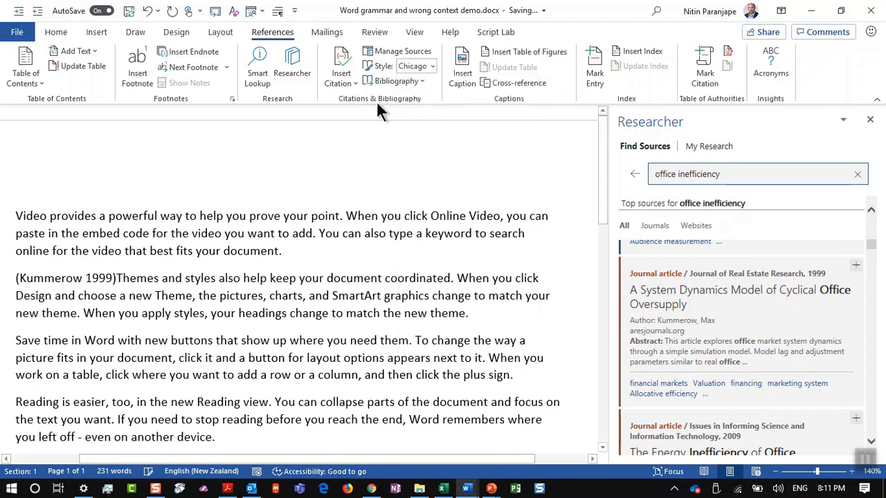
left_click(432, 66)
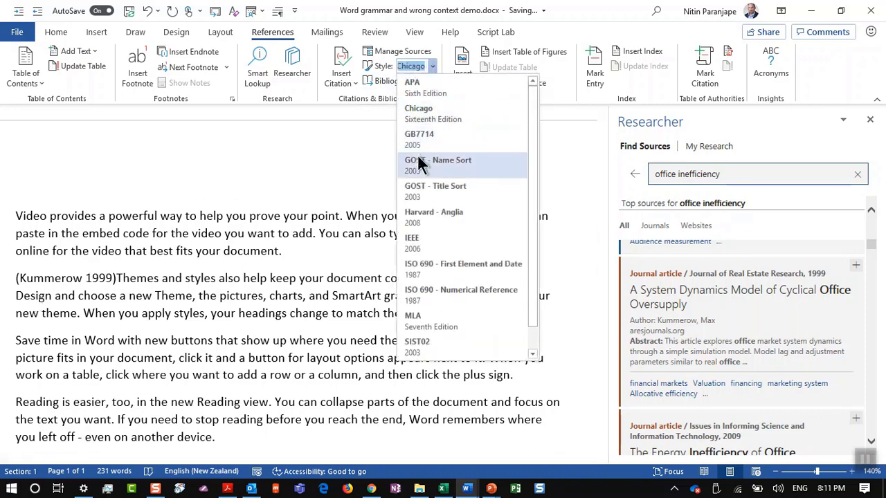
left_click(425, 218)
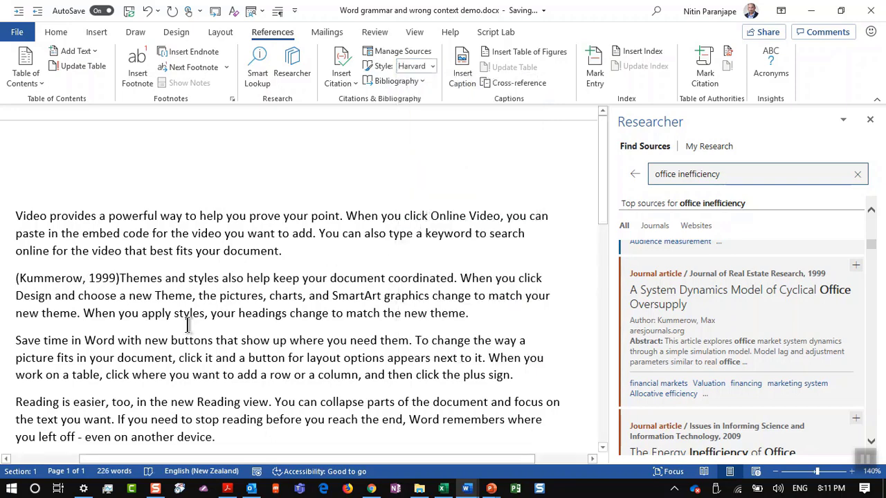
key("ctrl+End")
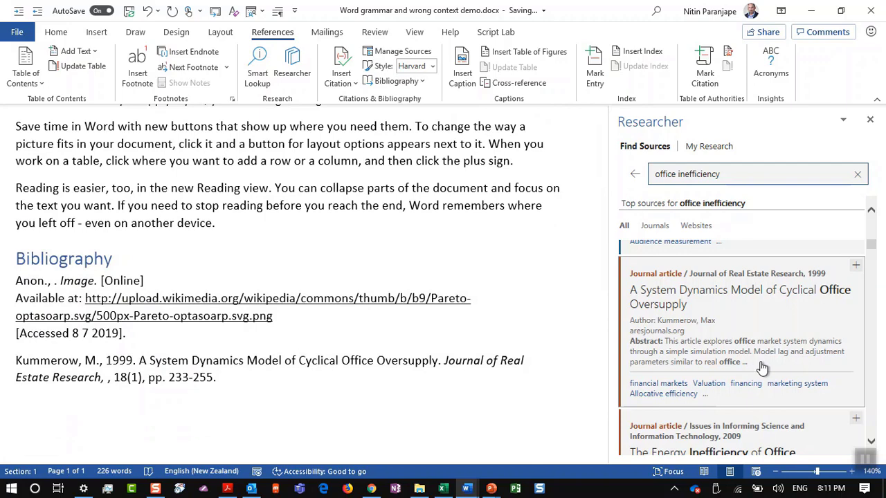
Cite the 2009 energy inefficiency of office computing article after the third paragraph
scroll(194, 412, "up", 4)
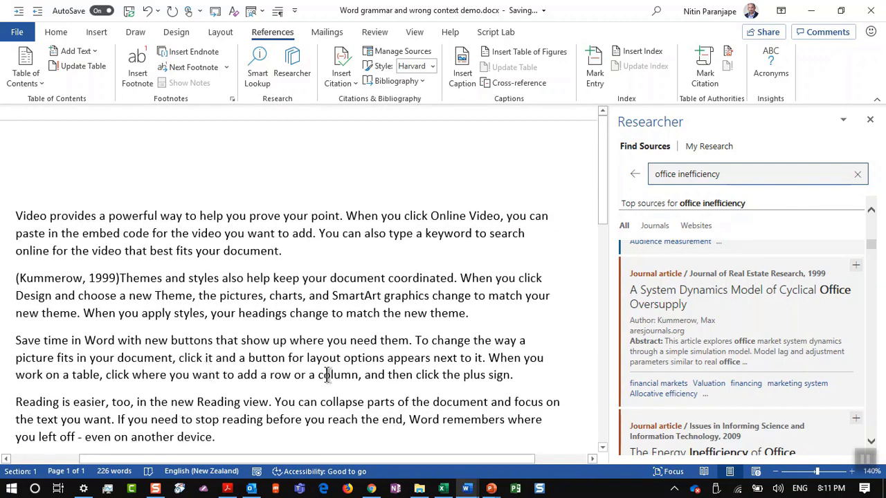
scroll(705, 381, "down", 3)
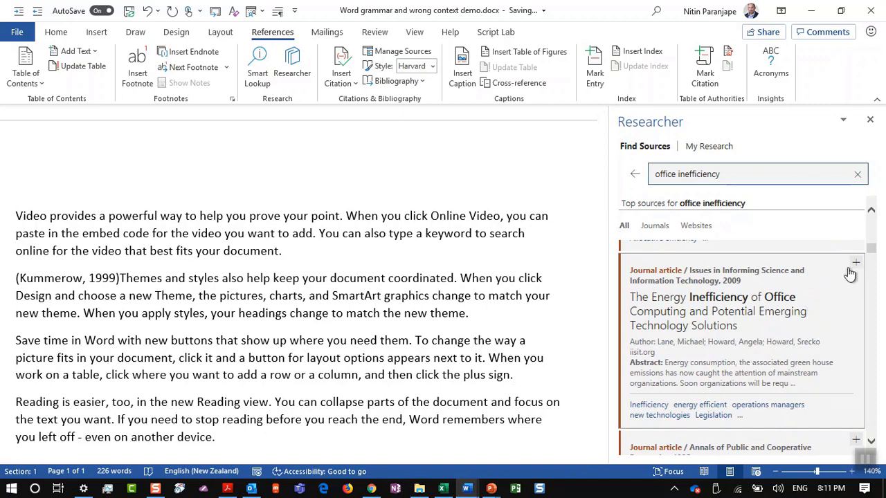
left_click(855, 263)
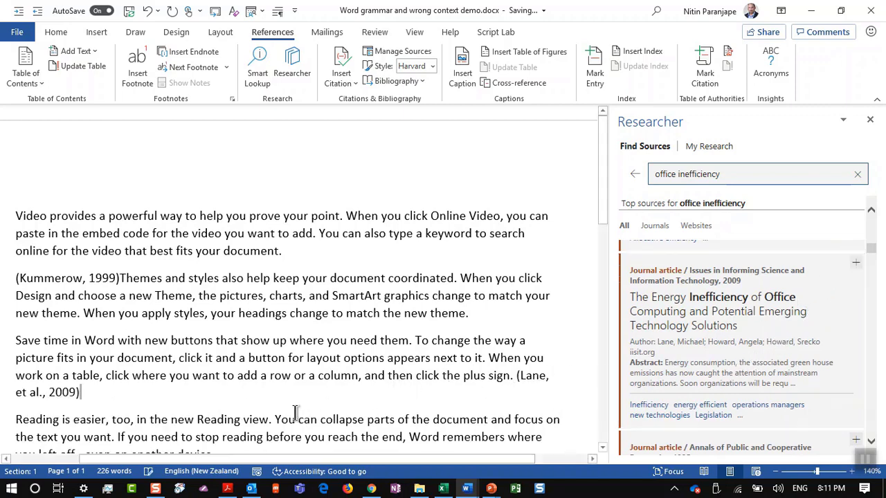
Expand More topics and view the United States Office of Special Counsel topic card
scroll(296, 414, "down", 3)
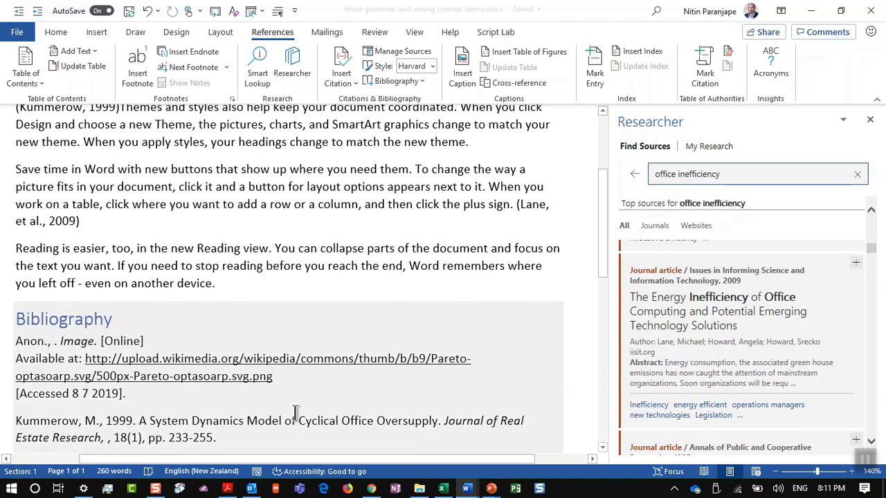
scroll(877, 293, "up", 3)
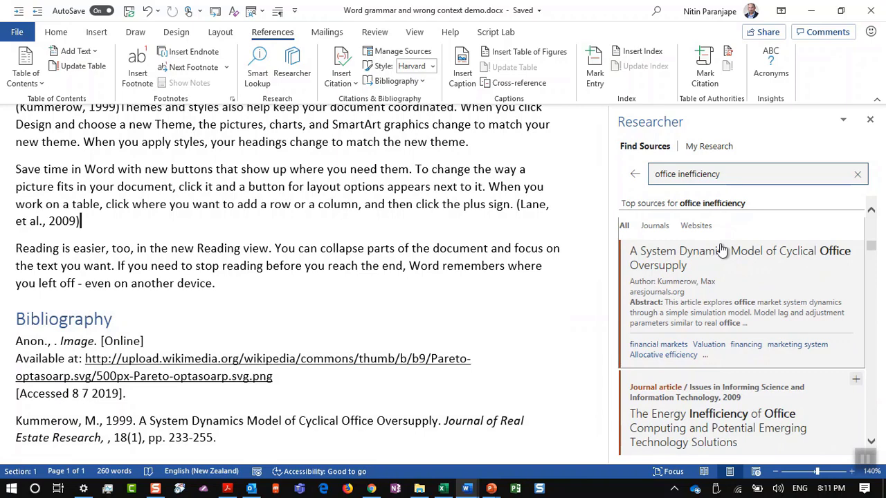
scroll(723, 235, "up", 1)
scroll(727, 241, "up", 5)
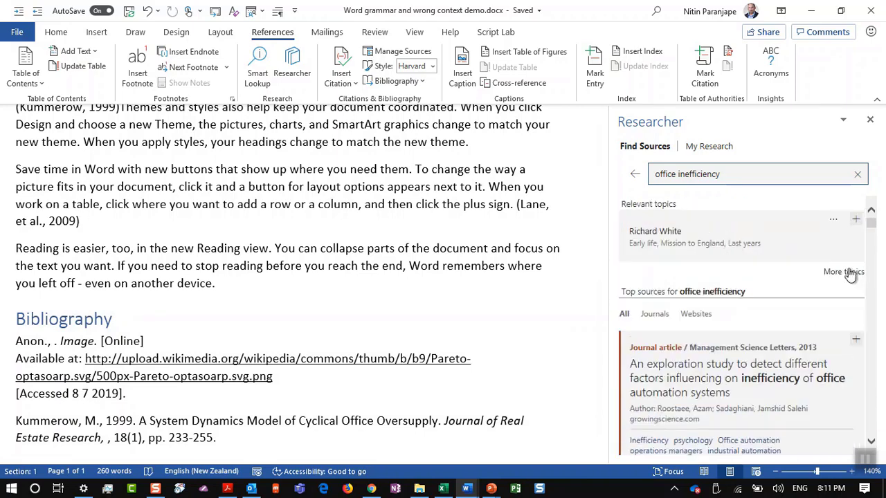
left_click(850, 273)
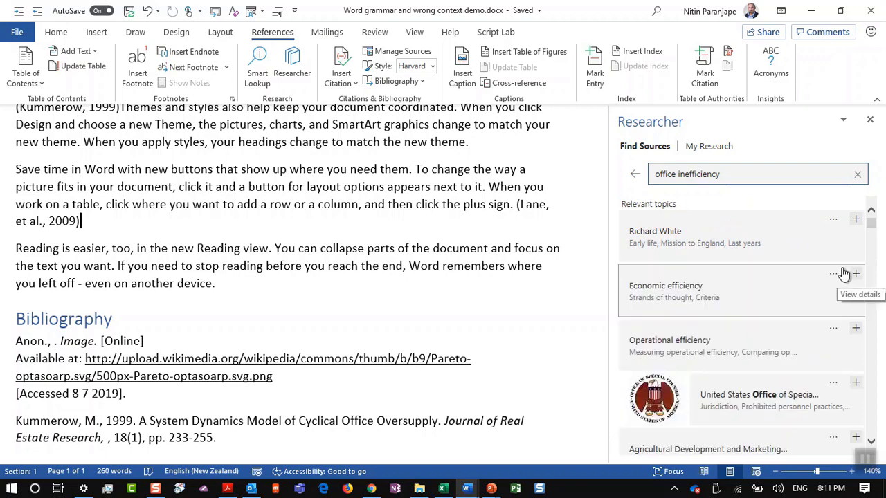
scroll(844, 273, "down", 1)
left_click(746, 339)
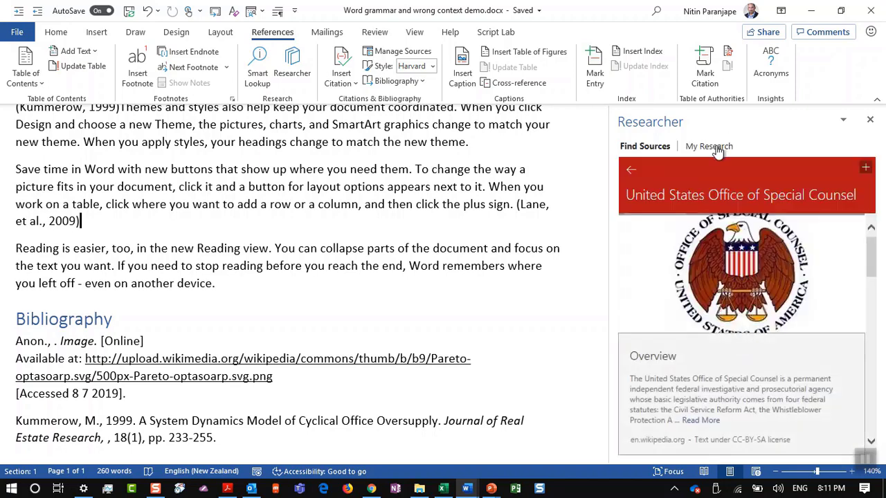
scroll(752, 300, "down", 2)
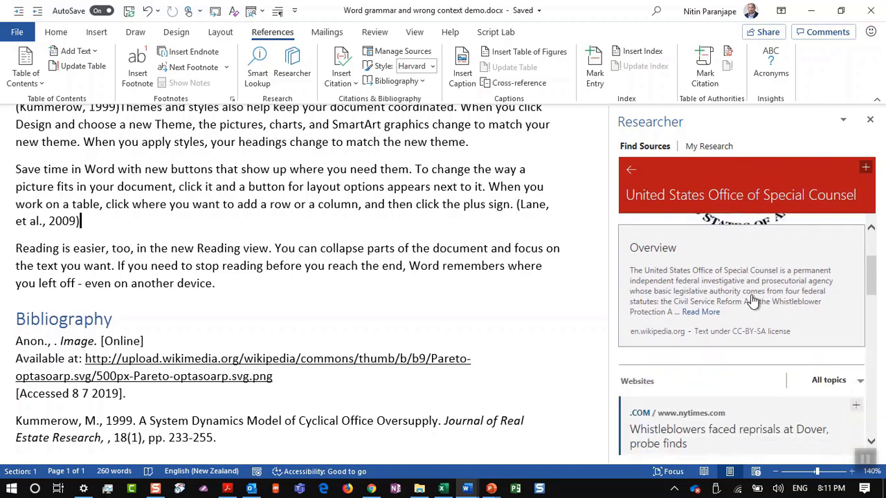
scroll(753, 300, "down", 2)
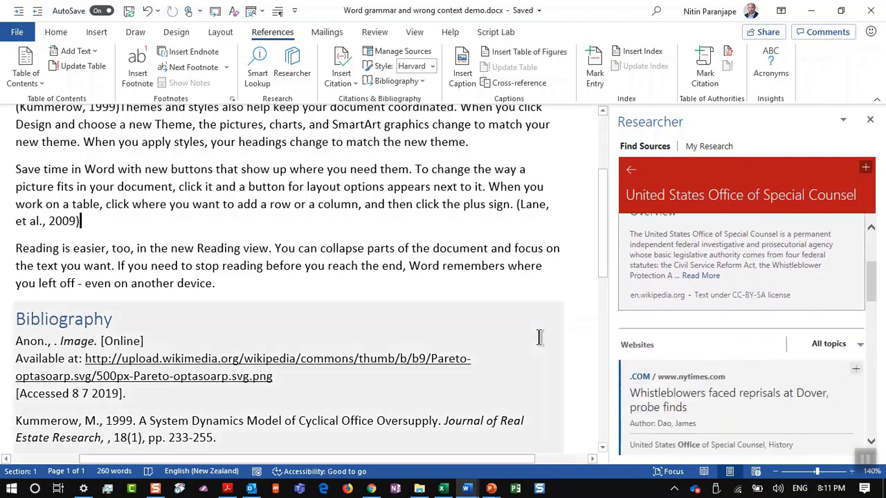
key("alt+Tab")
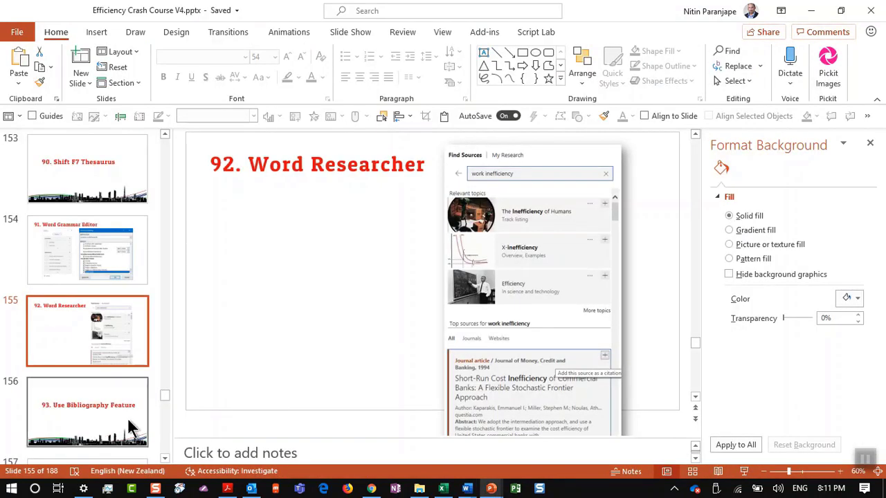
Bring up the Efficiency Crash Course V4 deck at slide 156, '93. Use Bibliography Feature'
left_click(131, 427)
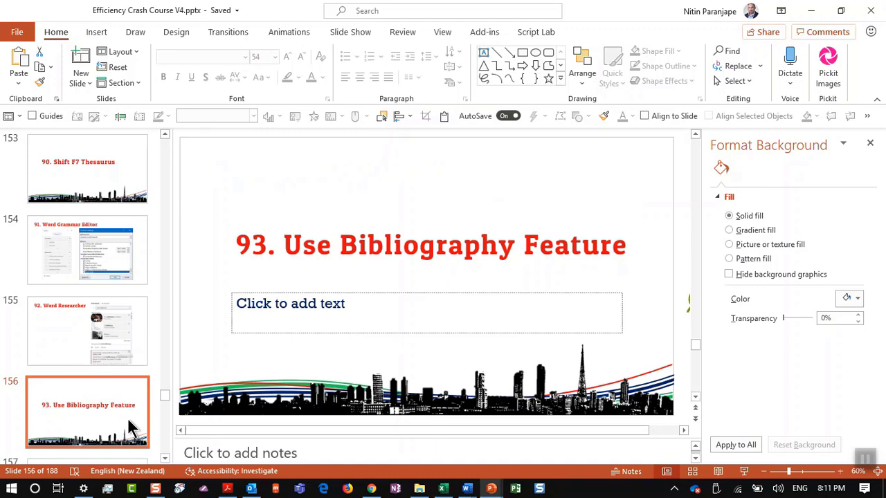
Back in the Word document, close the Researcher pane so the page fills the window
key("alt+Tab")
scroll(308, 263, "up", 3)
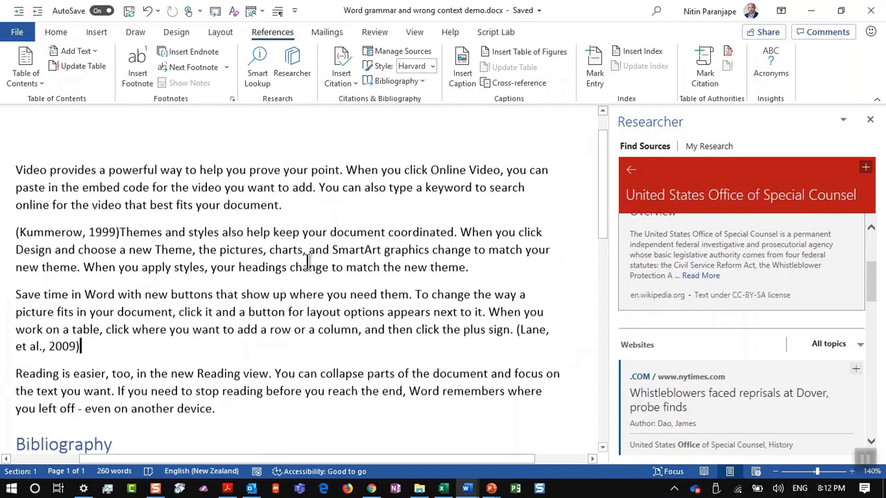
scroll(307, 263, "up", 1)
left_click(308, 260)
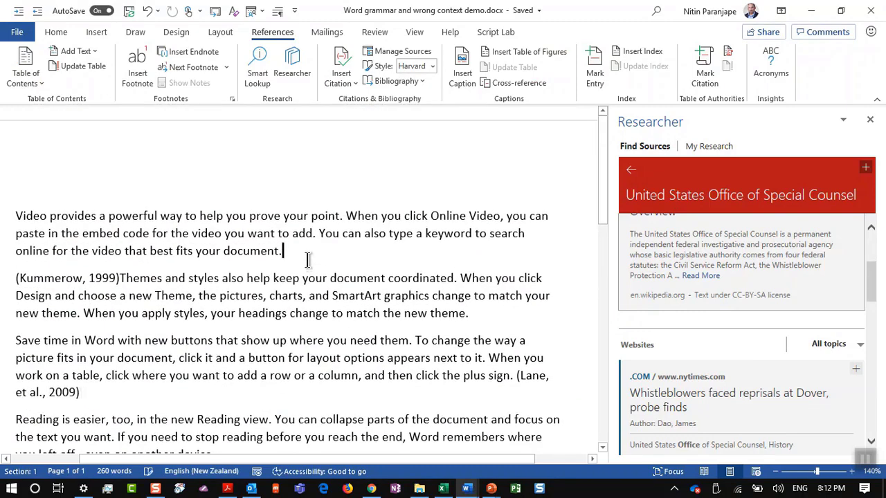
scroll(379, 92, "up", 5)
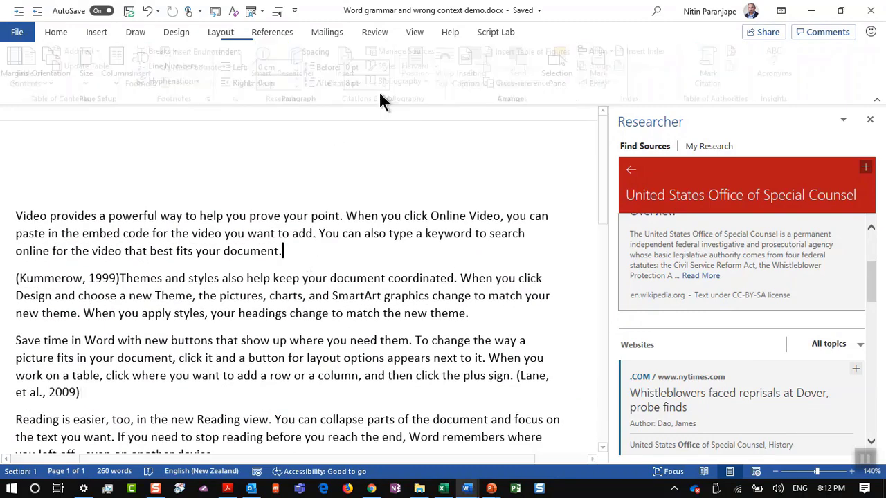
left_click(870, 121)
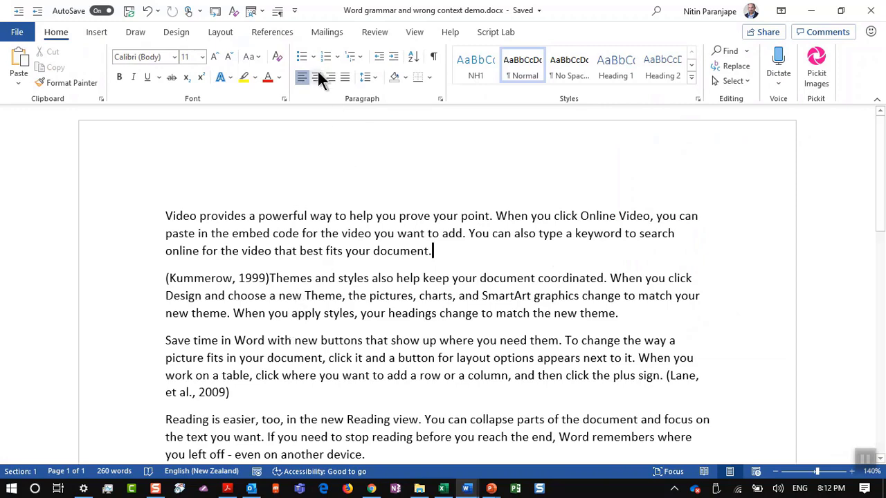
left_click(366, 38)
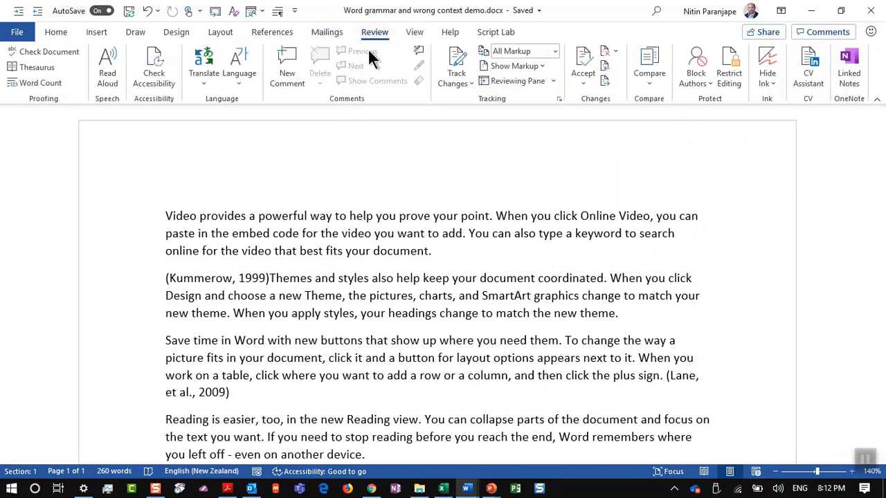
left_click(287, 35)
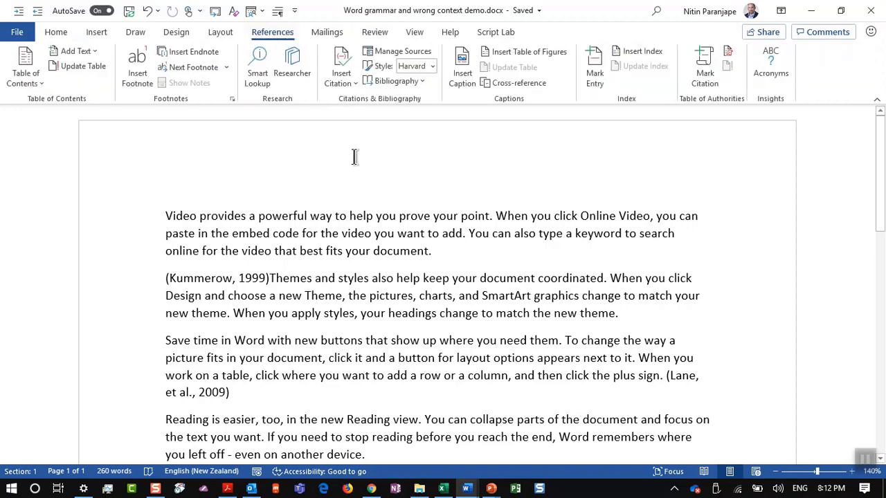
In Source Manager, start a new Web site source, then cancel it and close the manager
left_click(407, 50)
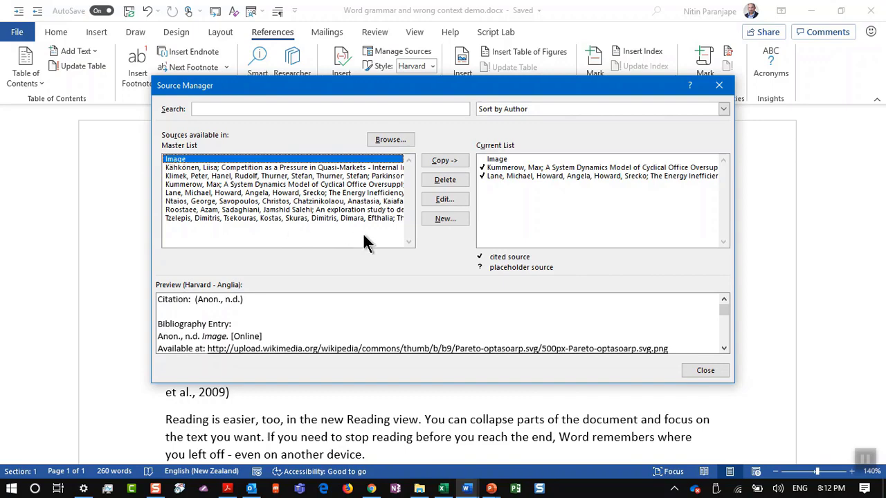
left_click(444, 218)
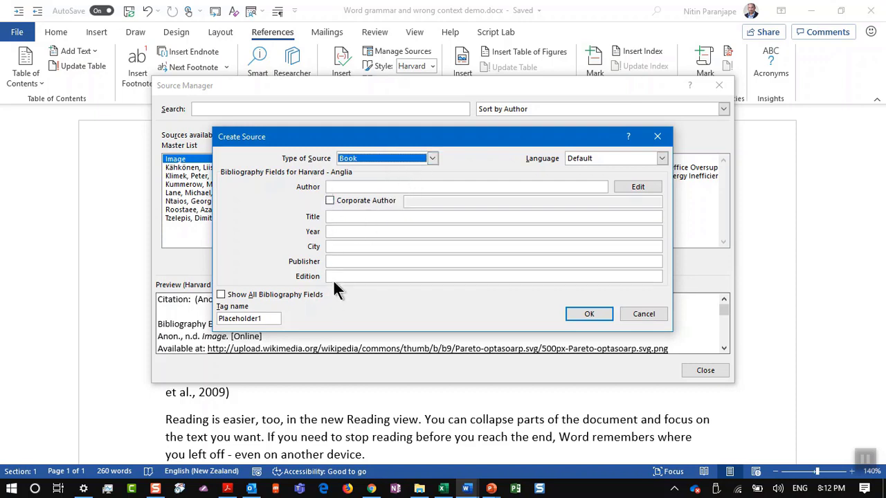
left_click(374, 160)
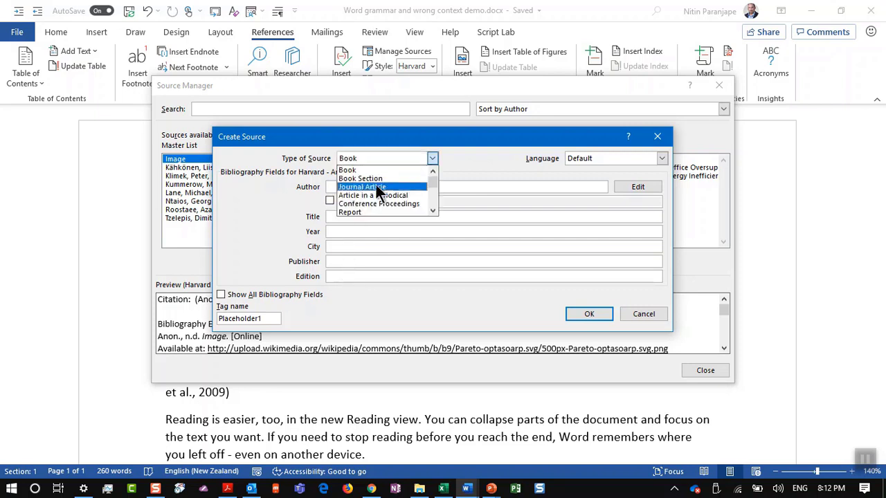
left_click(375, 184)
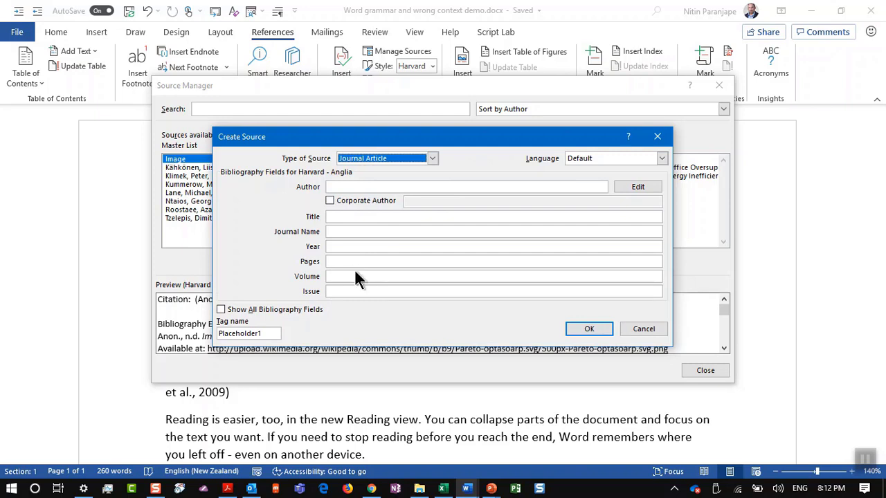
left_click(381, 162)
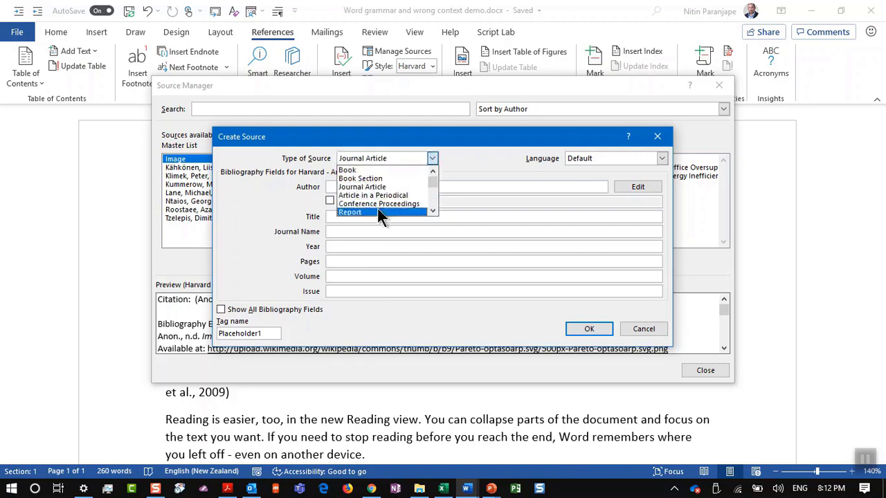
scroll(377, 220, "down", 1)
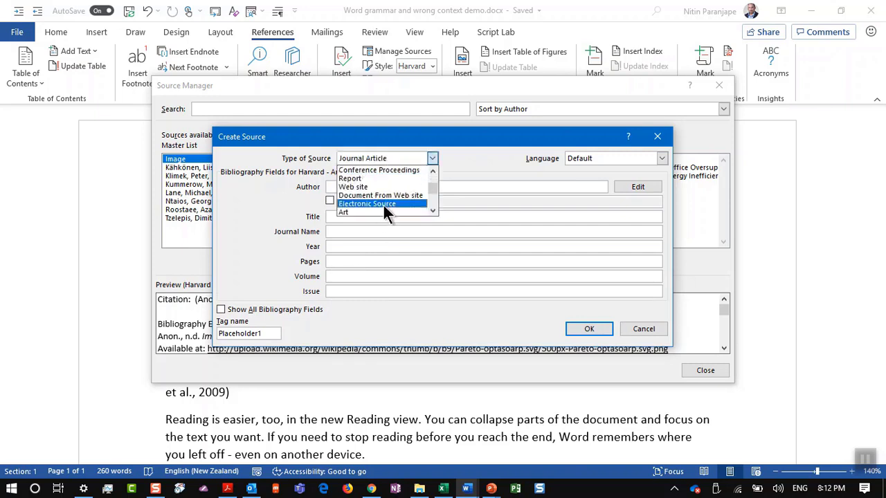
left_click(393, 192)
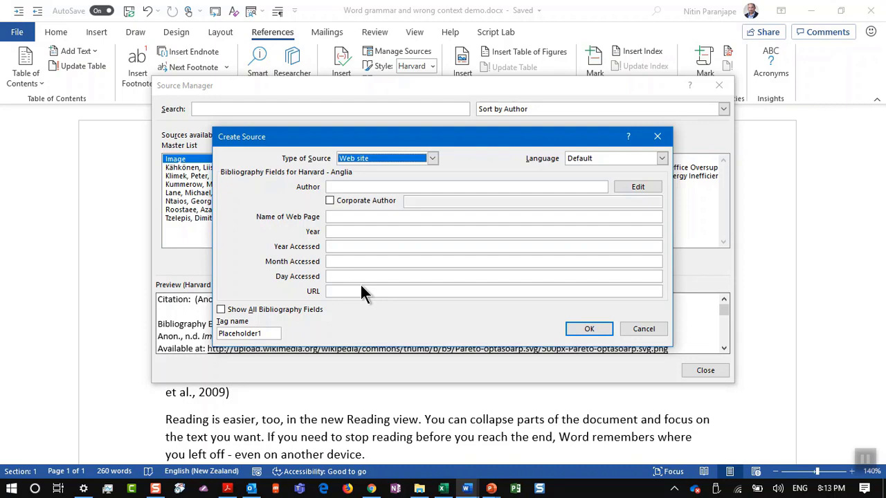
key("Escape")
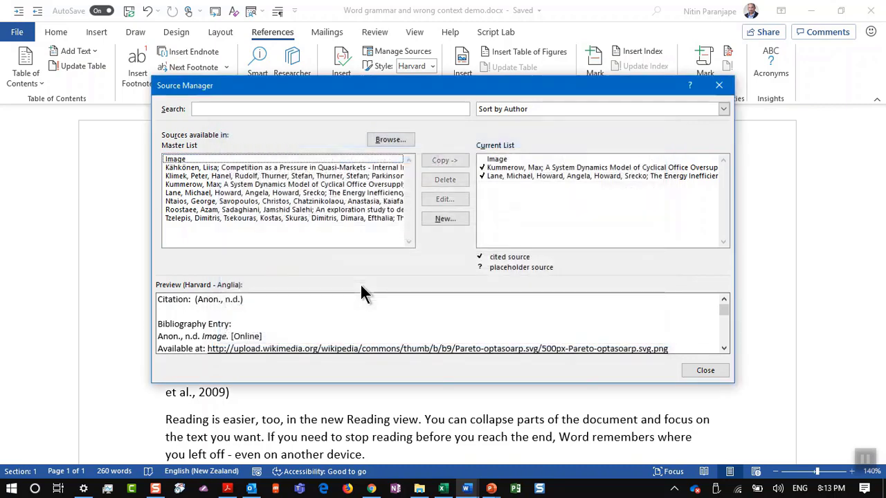
left_click(703, 371)
Copy the Lane source from the master list into the document, overwriting the existing entry
scroll(240, 339, "down", 2)
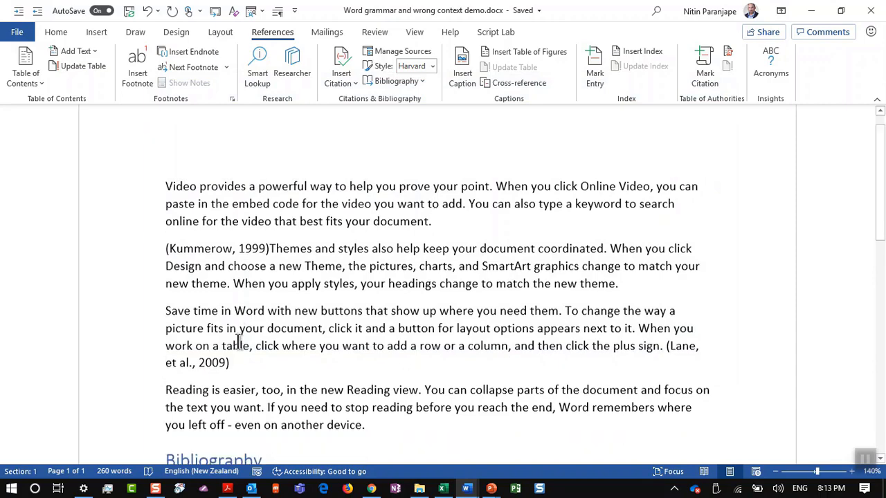
scroll(238, 340, "down", 2)
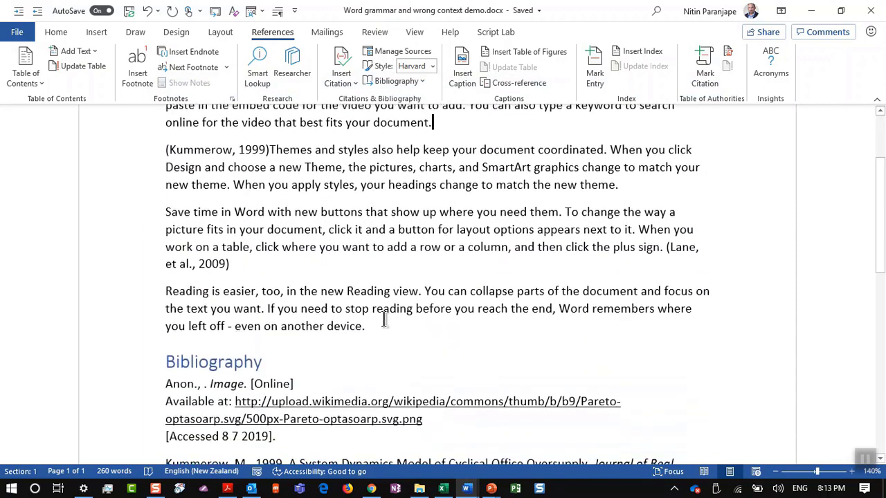
left_click(334, 79)
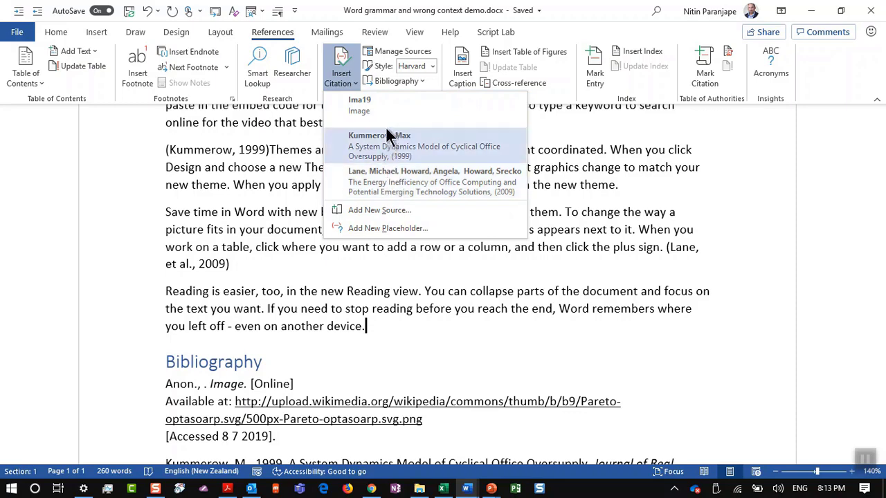
key("Escape")
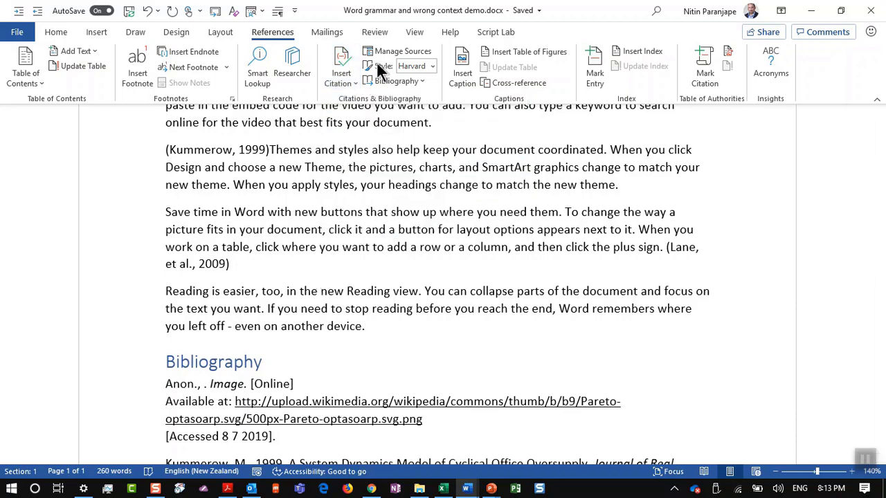
left_click(382, 54)
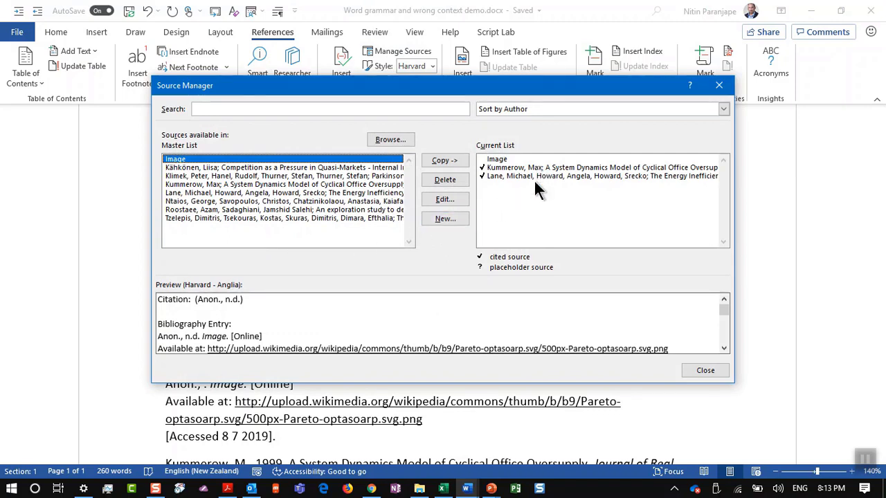
left_click(325, 216, "shift")
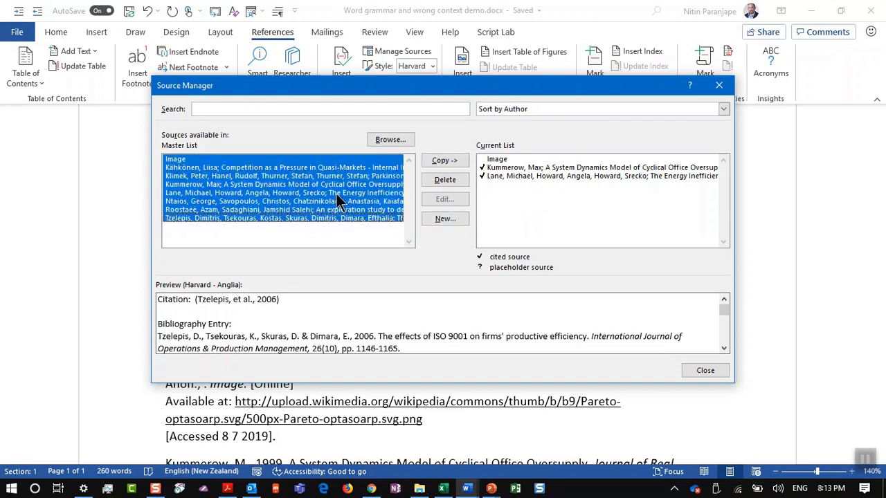
left_click(340, 192)
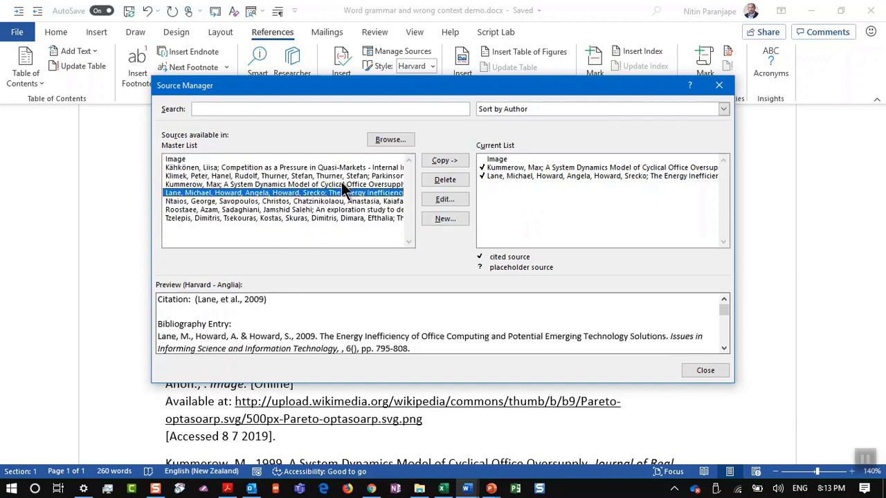
left_click(460, 165)
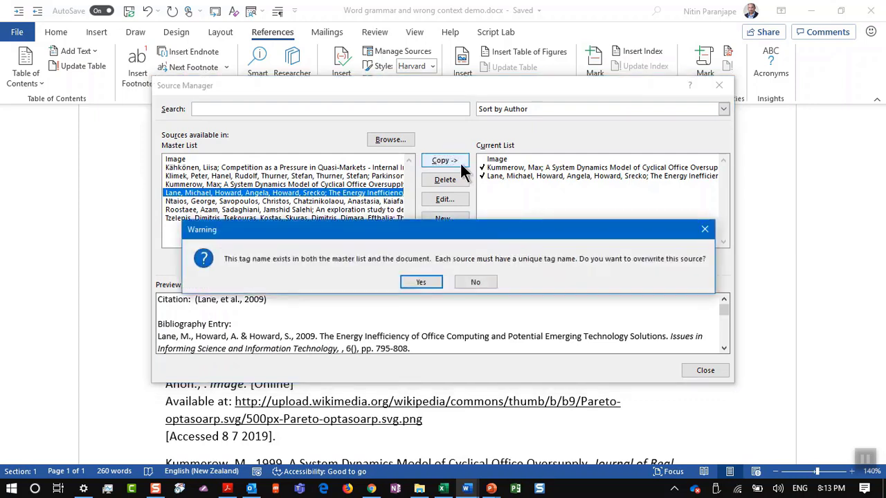
left_click(421, 282)
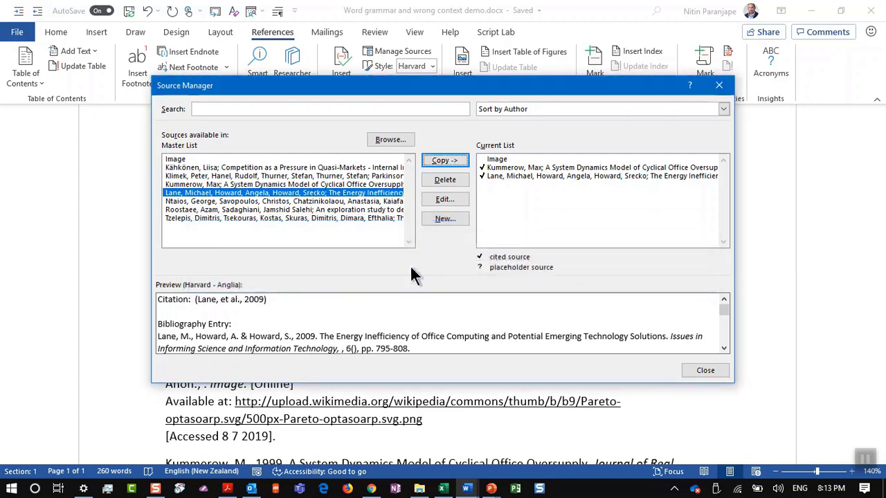
Add the Roostaee & Sadaghiani 2013 source and cite it after 'device.' in the Reading view paragraph
left_click(313, 212)
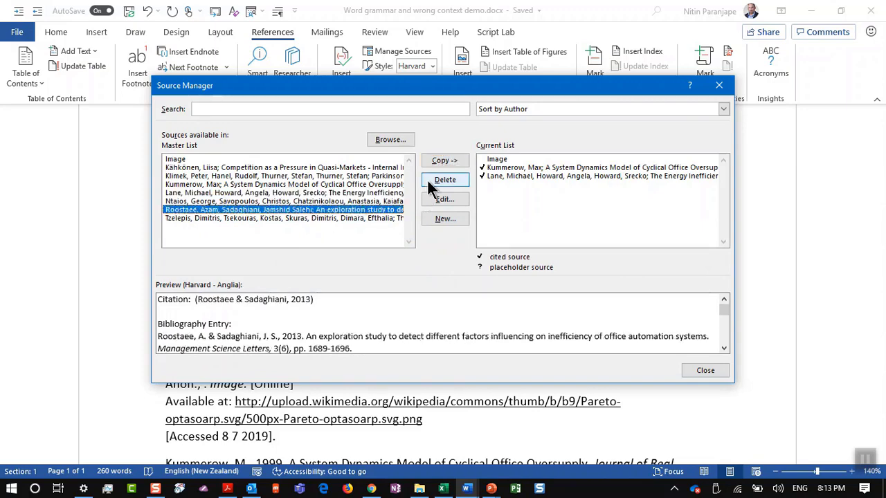
left_click(450, 163)
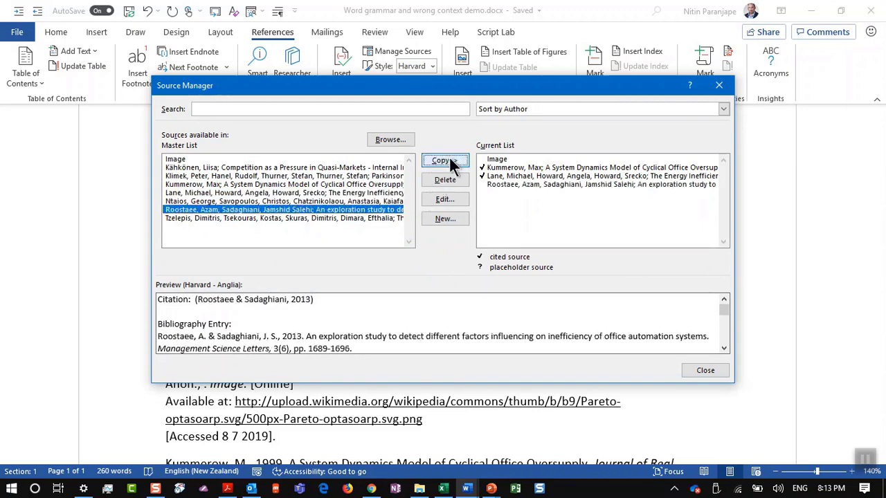
left_click(714, 371)
left_click(353, 77)
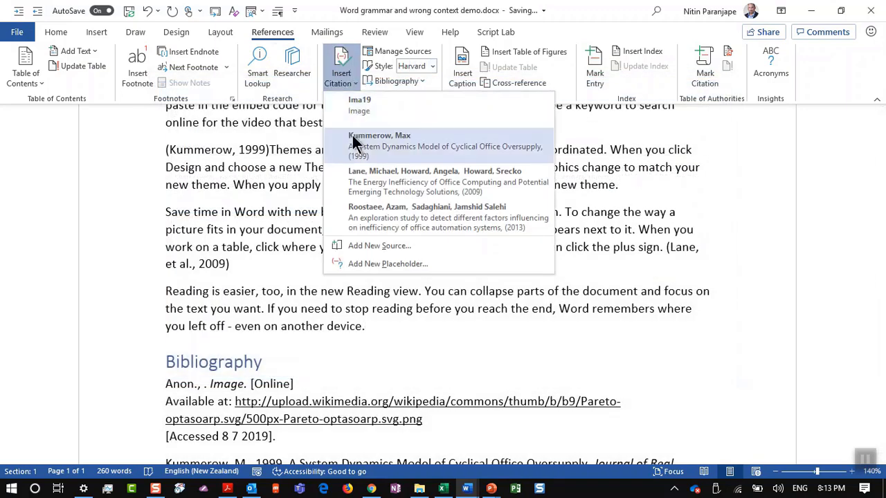
left_click(391, 219)
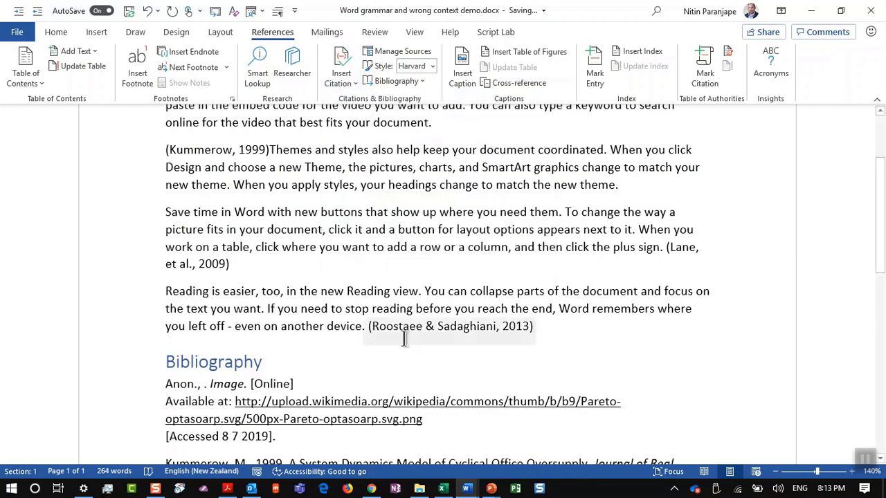
Select and delete the old bibliography at the document's end
left_click(162, 358)
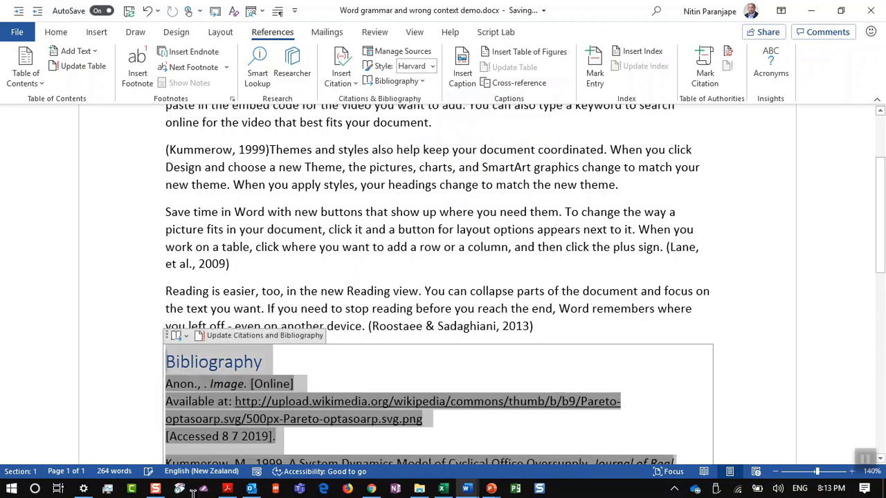
left_click_drag(193, 493, 192, 492)
key("Delete")
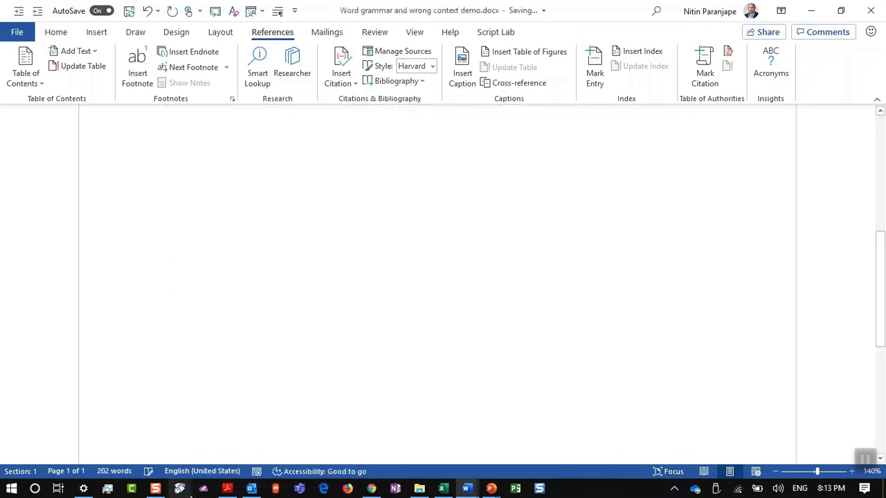
Insert a fresh Bibliography from the References Bibliography gallery, now listing four sources
key("alt+j")
key("i")
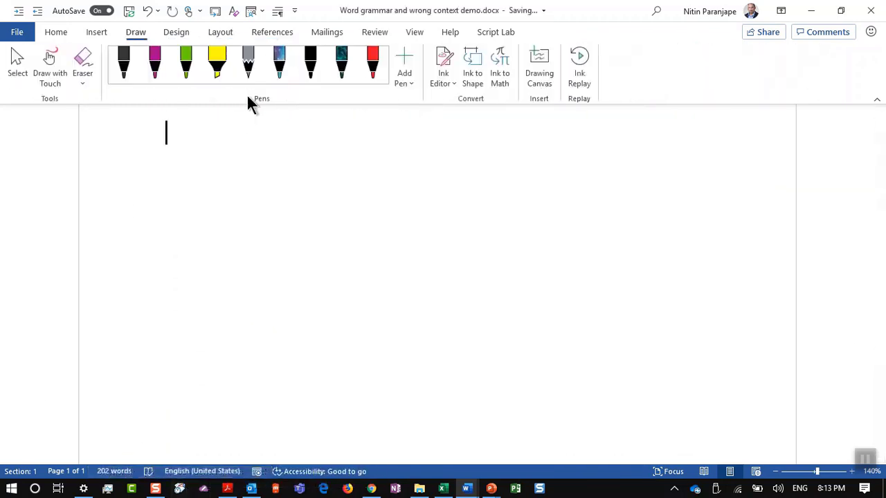
scroll(256, 317, "up", 10)
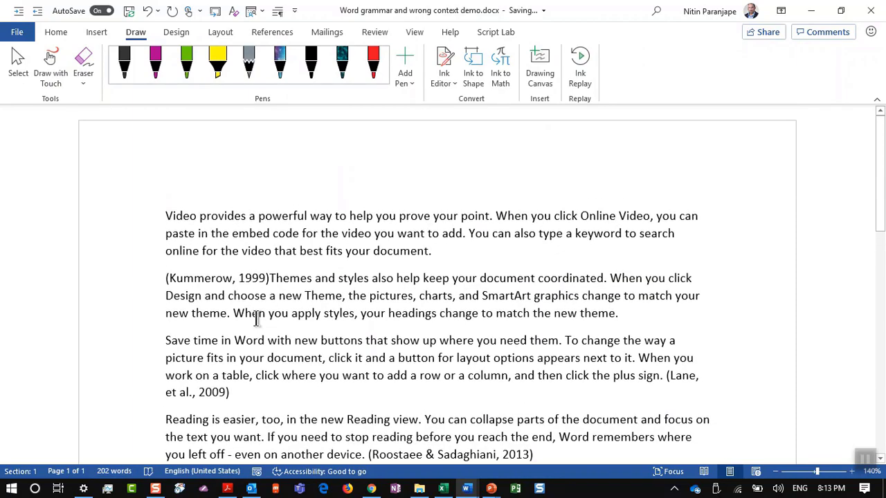
scroll(255, 316, "down", 3)
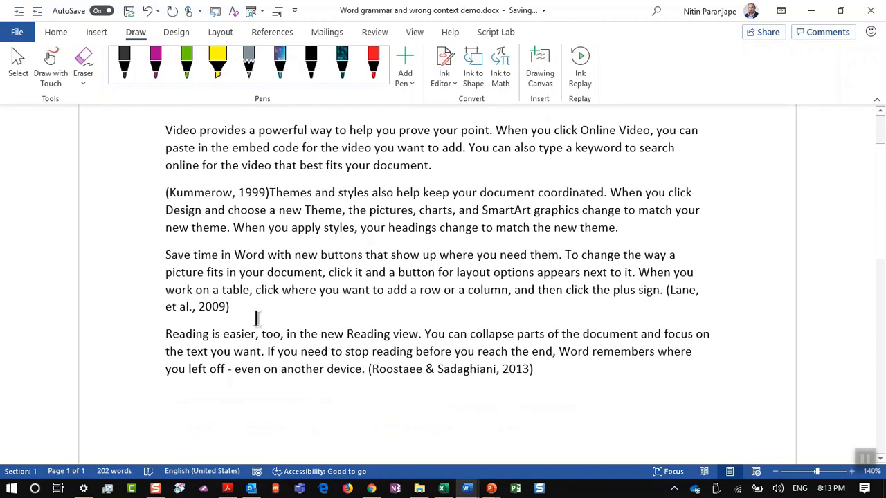
left_click(273, 35)
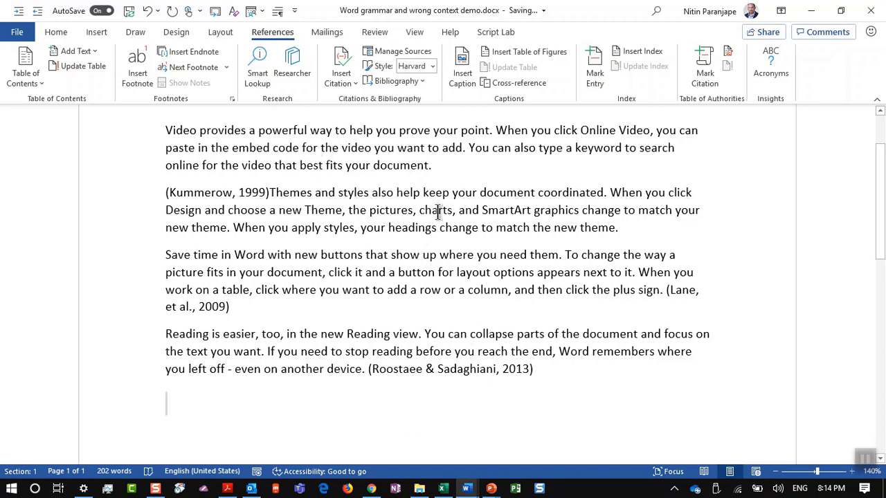
left_click(423, 82)
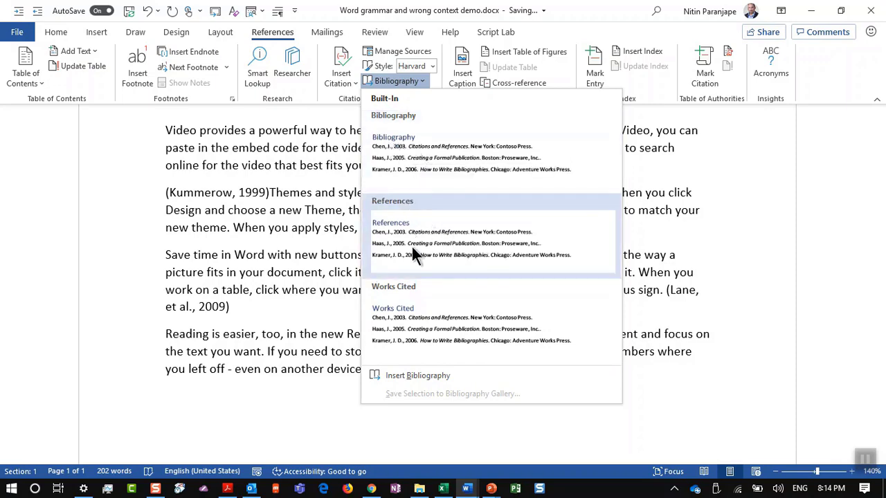
left_click(413, 159)
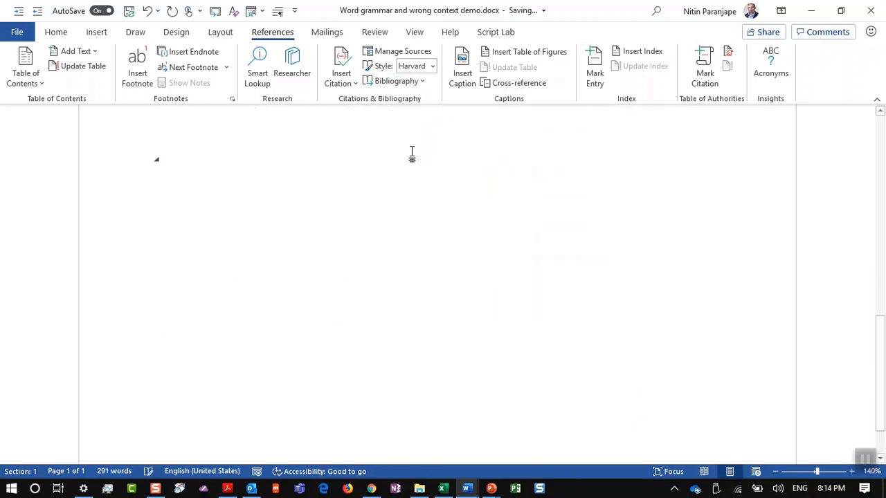
scroll(334, 300, "up", 3)
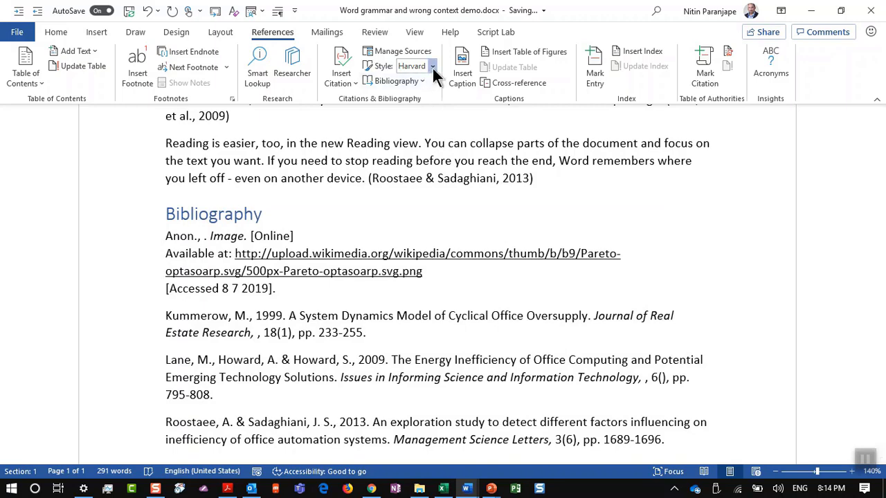
Try APA and Harvard - Anglia citation styles, then settle on numbered IEEE style
left_click(433, 68)
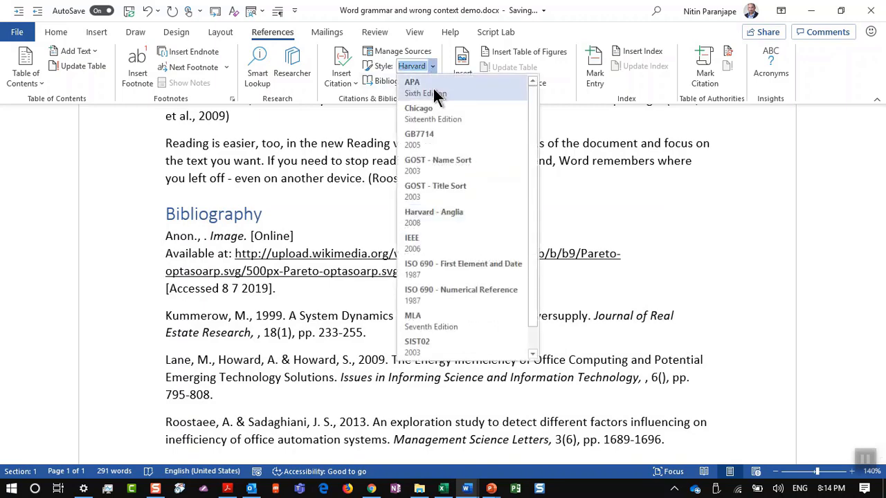
left_click(436, 94)
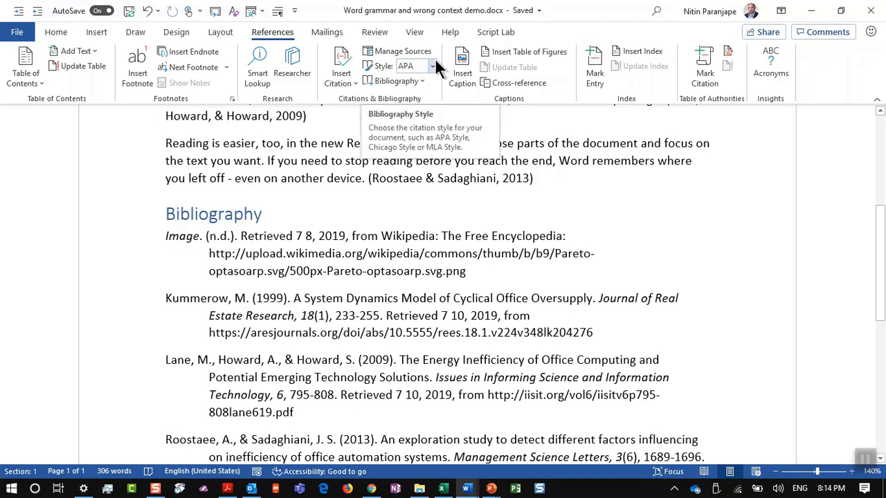
left_click(433, 63)
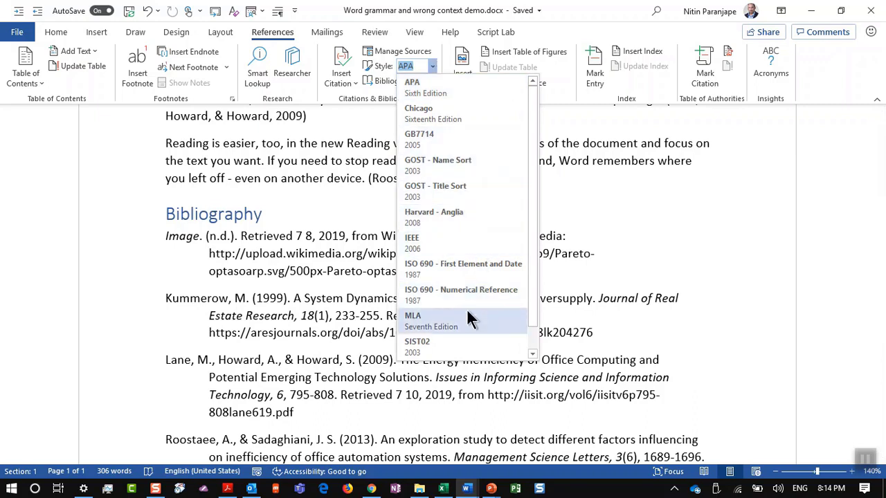
left_click(459, 212)
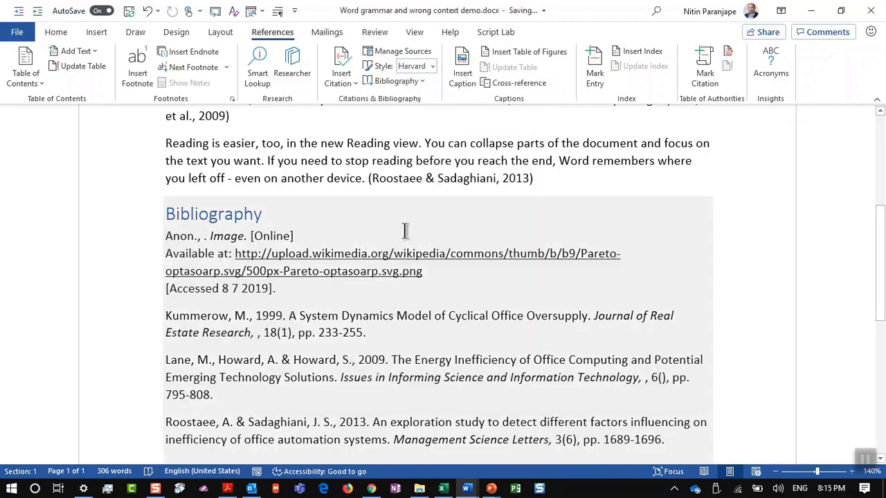
left_click(433, 67)
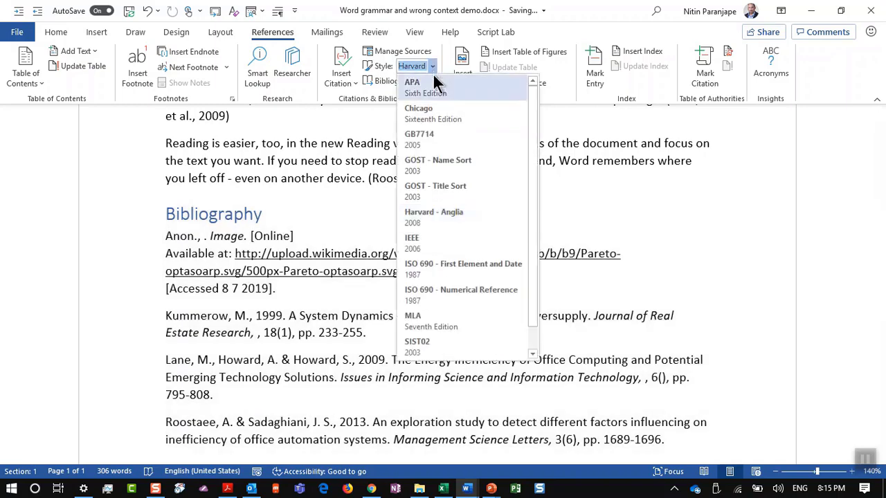
left_click(448, 243)
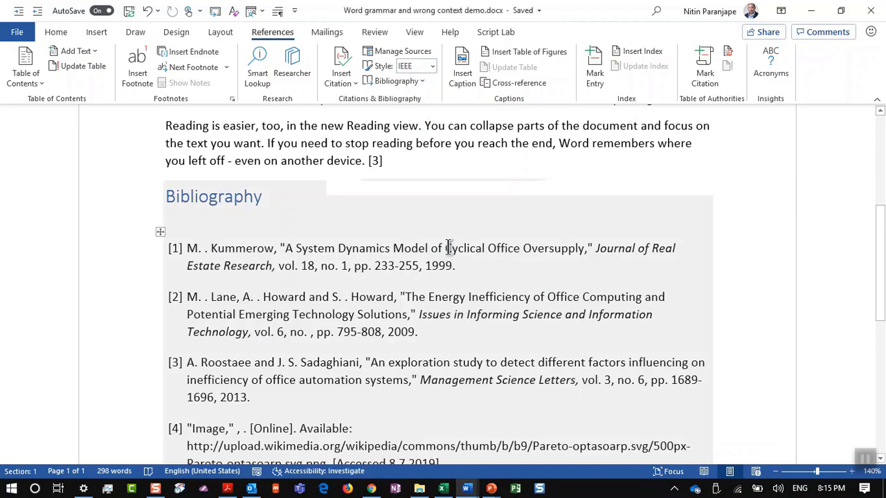
key("alt+Tab")
key("alt+Tab")
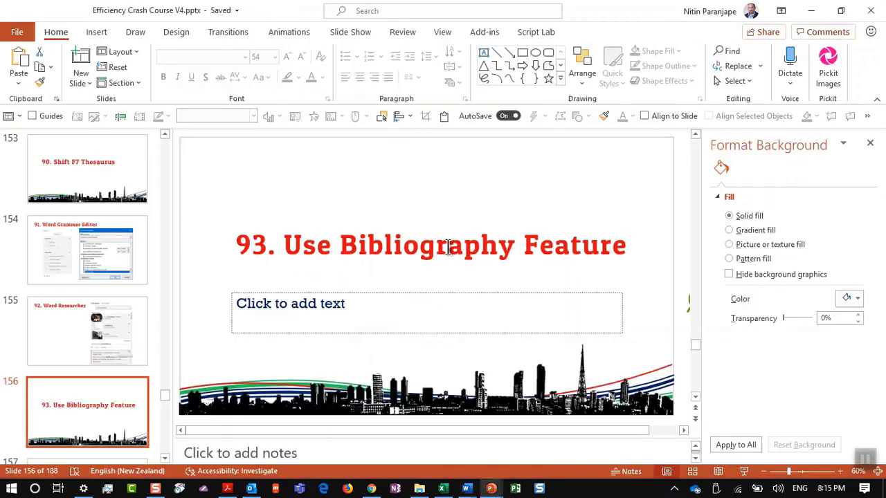
Go to slide 157 on zooming out to multiple pages, then bring up the Project Report document
scroll(110, 332, "down", 2)
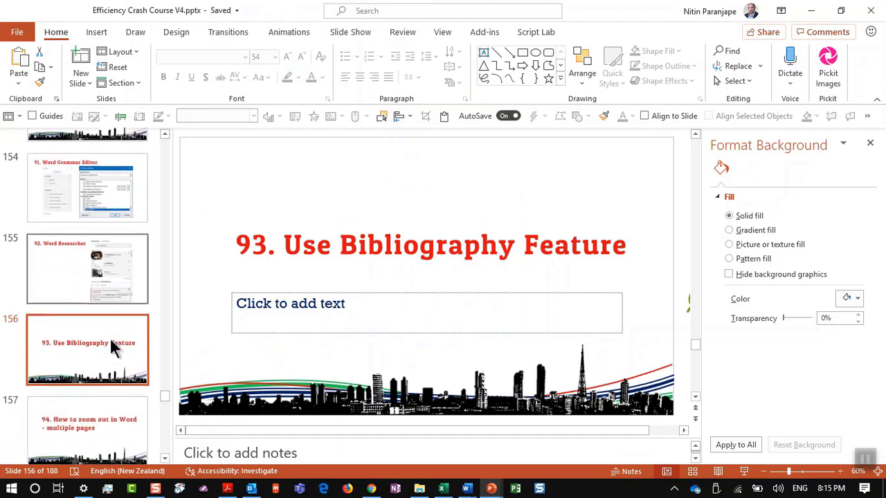
left_click(105, 407)
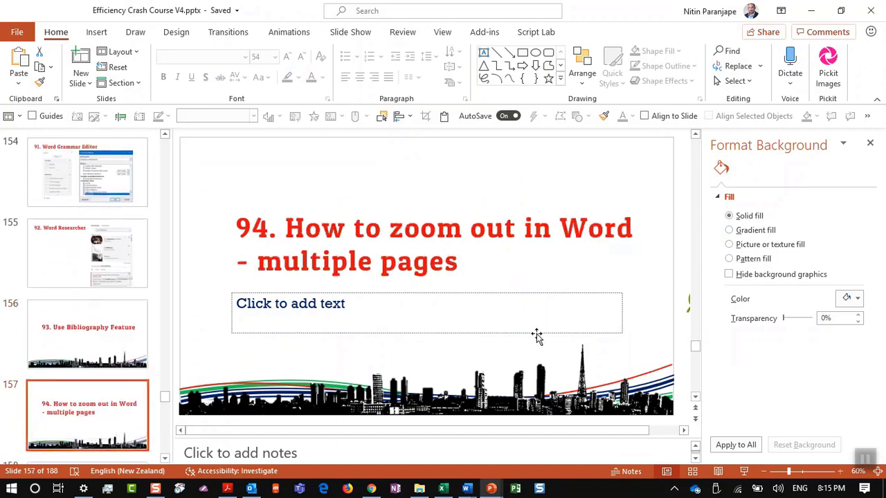
mouse_move(465, 488)
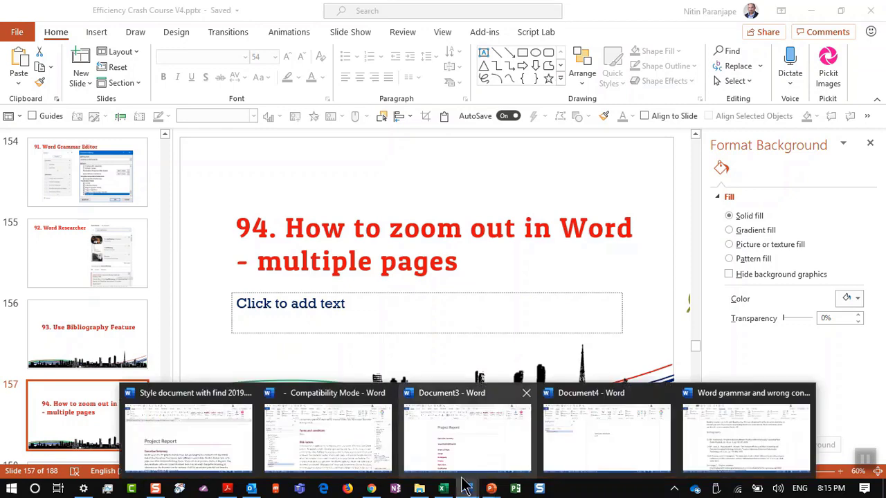
left_click(315, 438)
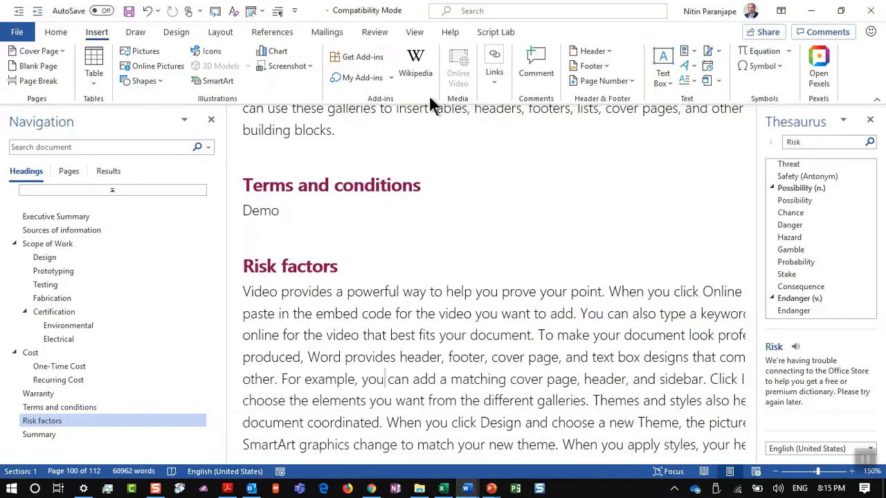
key("alt+Tab")
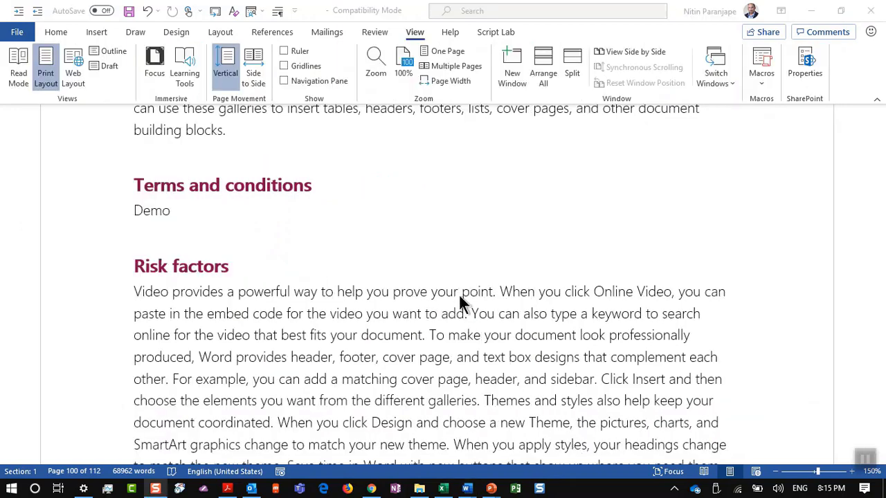
Zoom the 112-page Project Report out and fit one whole page in the window
scroll(458, 293, "down", 10, "ctrl")
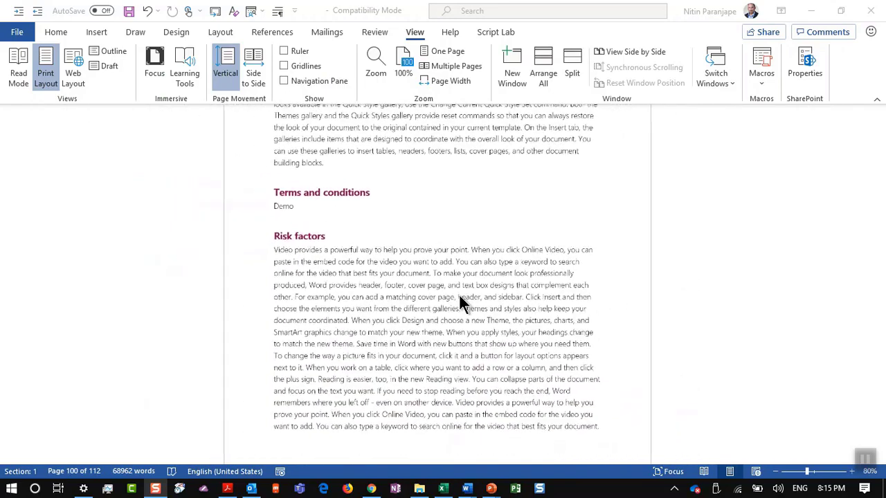
scroll(459, 293, "down", 2, "ctrl")
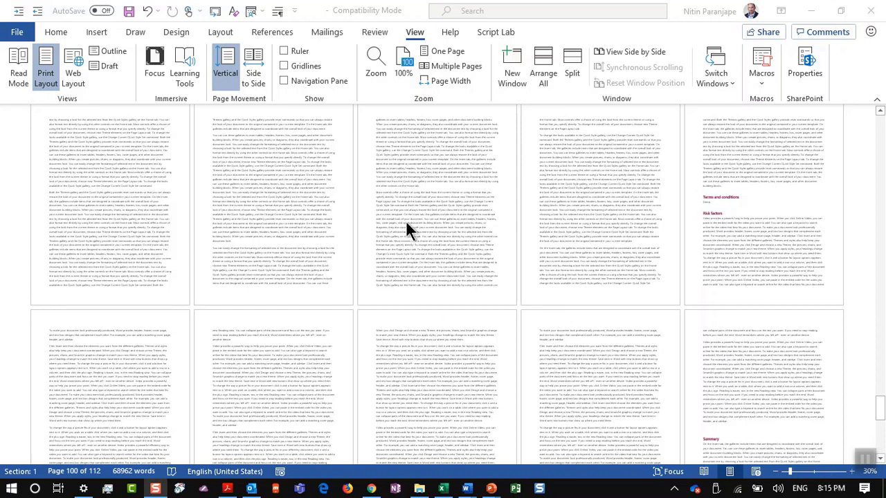
left_click(447, 51)
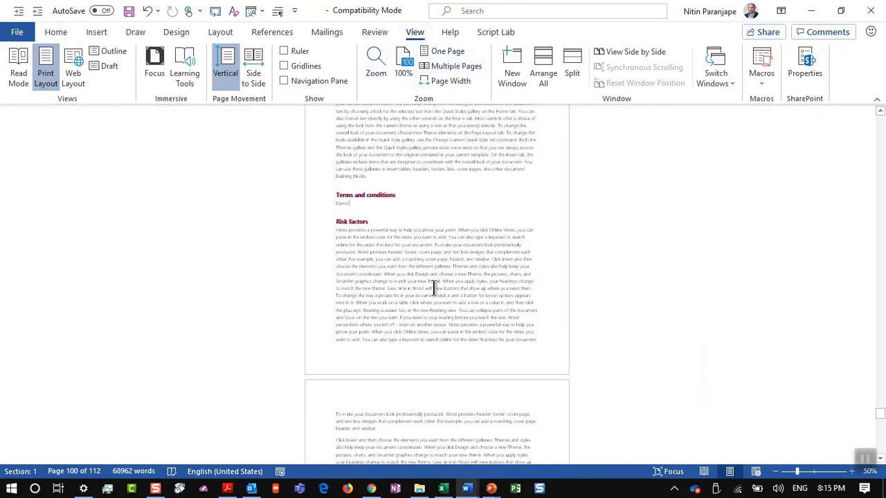
scroll(434, 254, "down", 4, "ctrl")
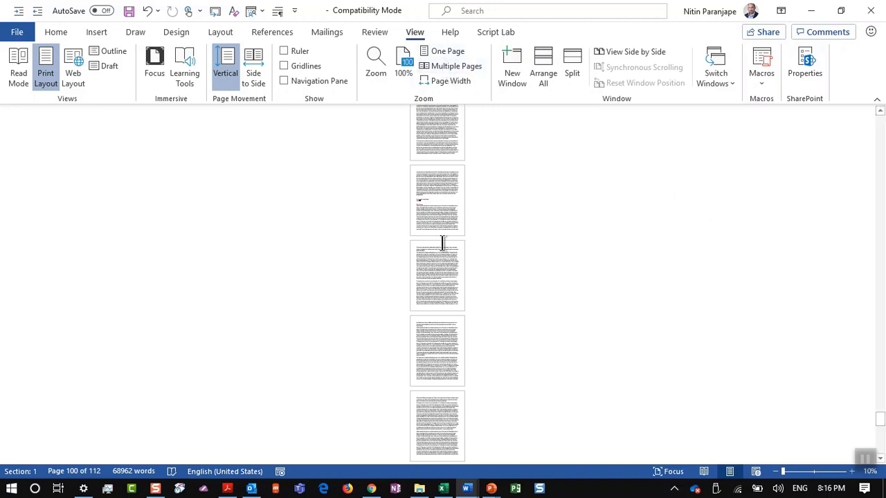
Show multiple pages side by side at 10%, then switch back to PowerPoint
scroll(450, 198, "up", 4)
scroll(450, 197, "down", 3)
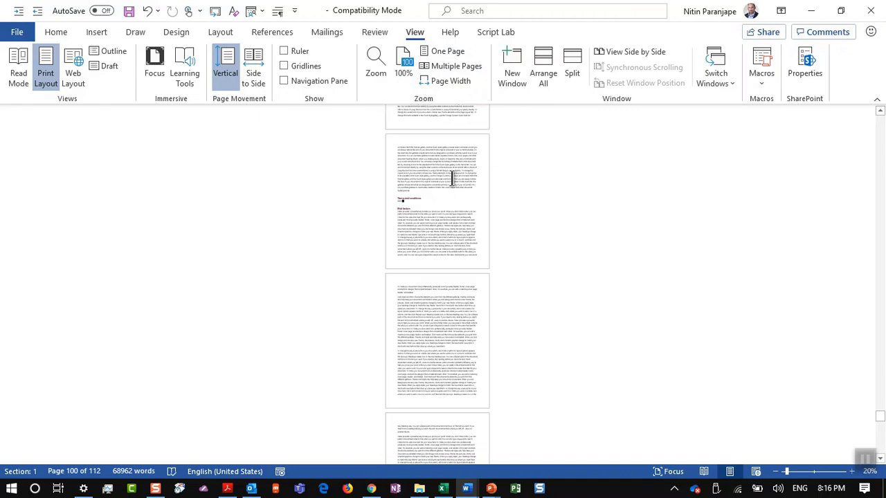
left_click(458, 64)
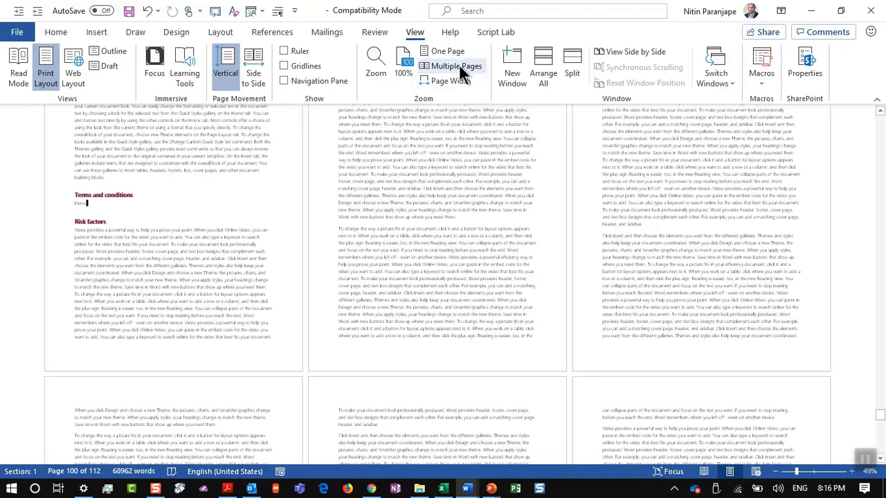
scroll(505, 270, "down", 4)
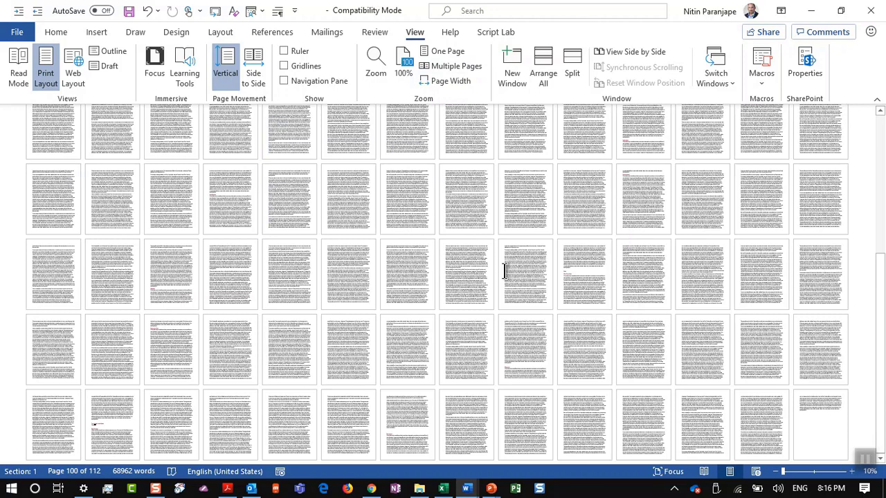
key("alt+Tab")
key("alt+Tab")
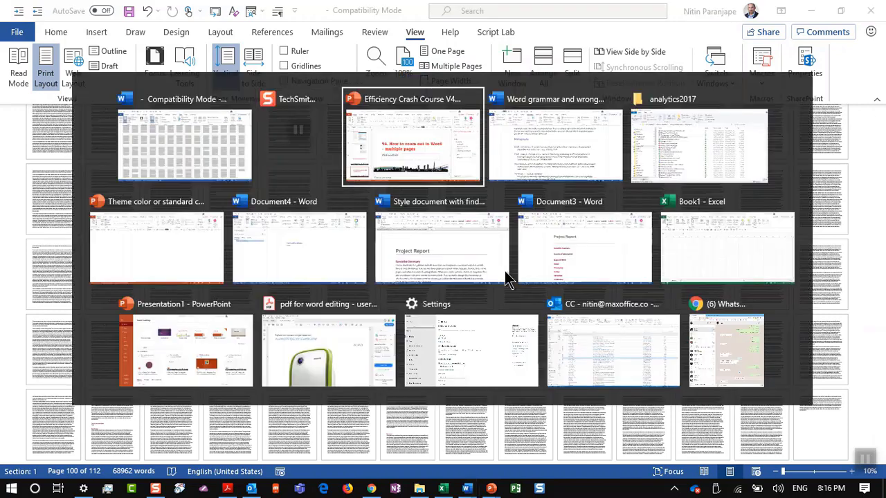
Present slide 158, '95. Ask for inputs in Comments with @', full screen, then return to Word
scroll(121, 298, "down", 2)
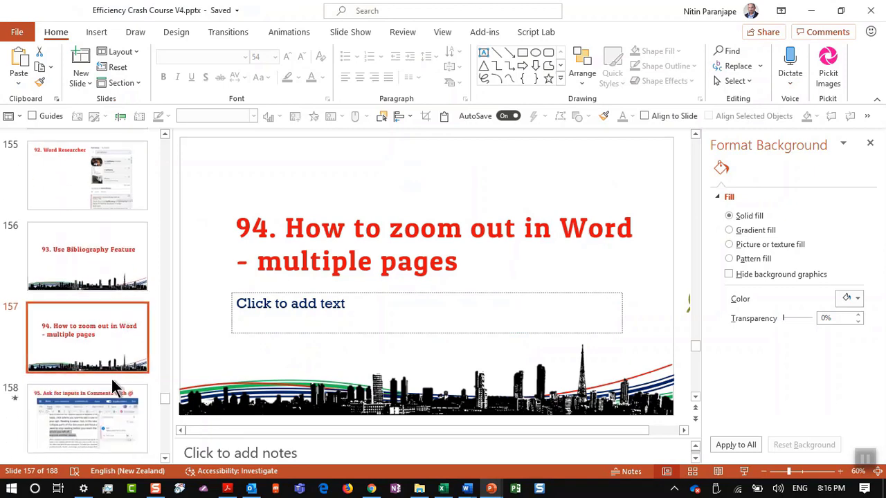
left_click(107, 410)
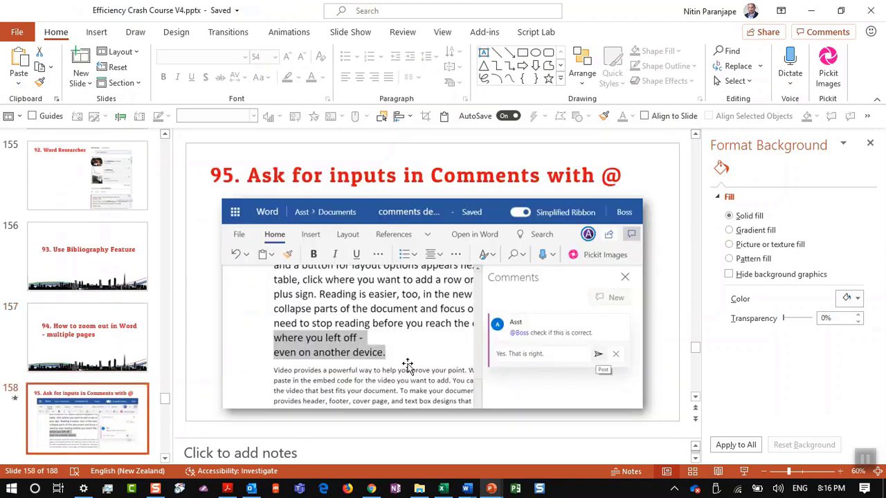
left_click(744, 472)
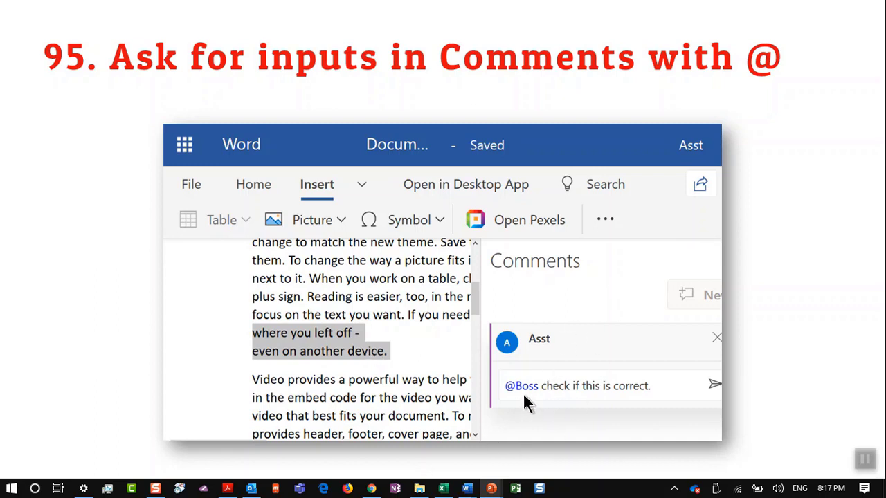
key("alt+Tab")
key("alt+Tab")
key("alt+Tab")
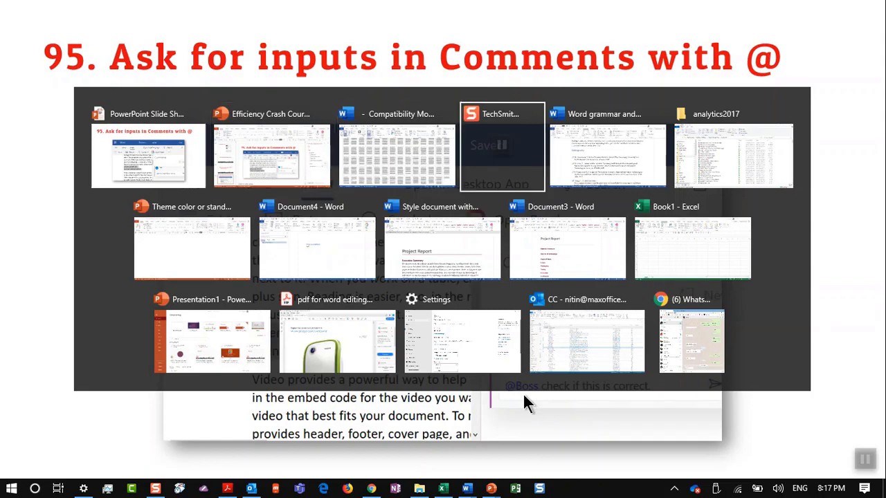
key("alt+Tab")
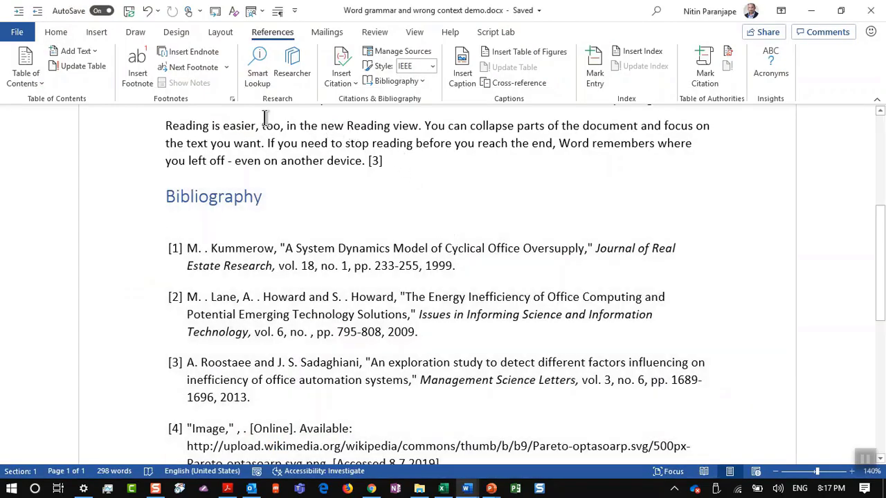
Add a new comment to the paragraph ending with citation [3]
left_click_drag(166, 126, 397, 161)
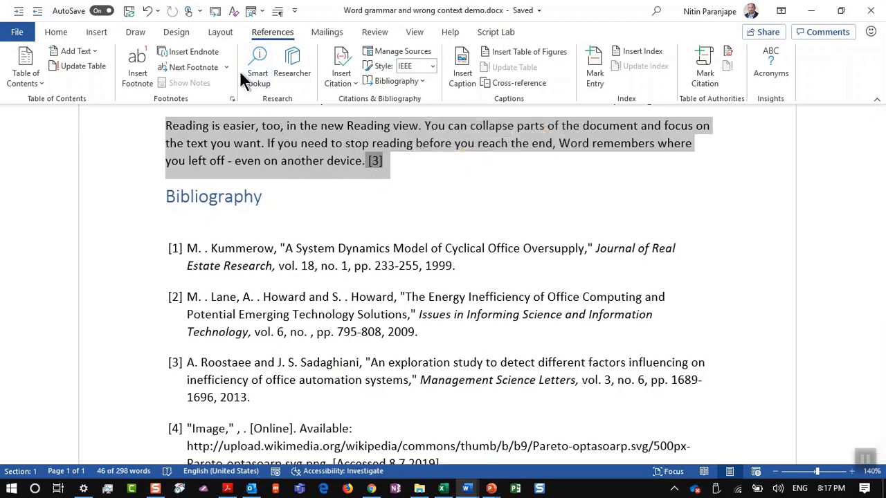
left_click(369, 34)
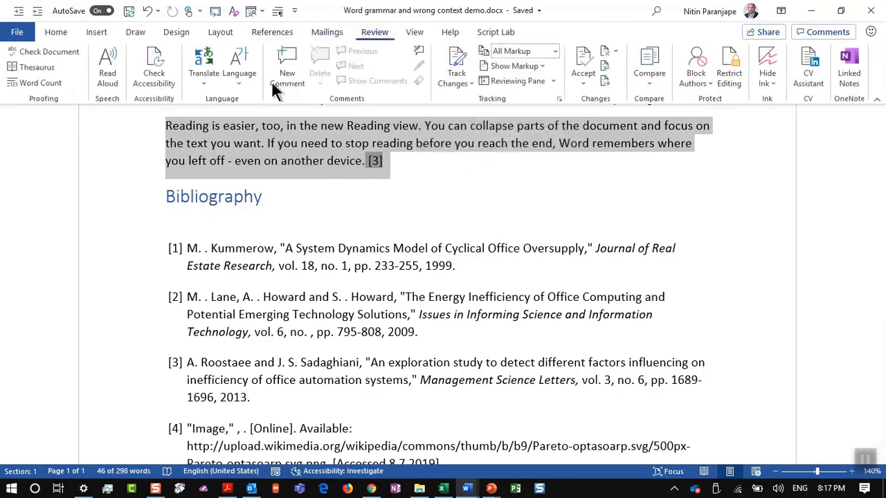
left_click(283, 79)
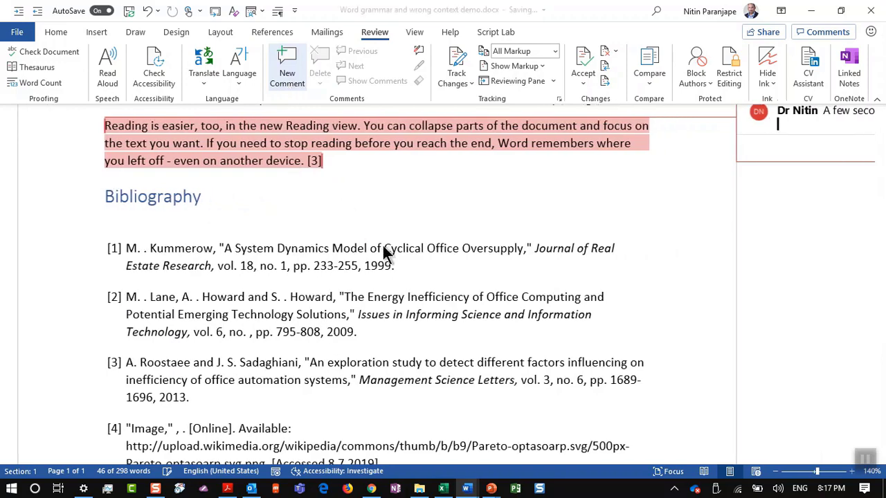
Type @ in the new comment box to begin a mention
scroll(804, 238, "down", 2, "ctrl")
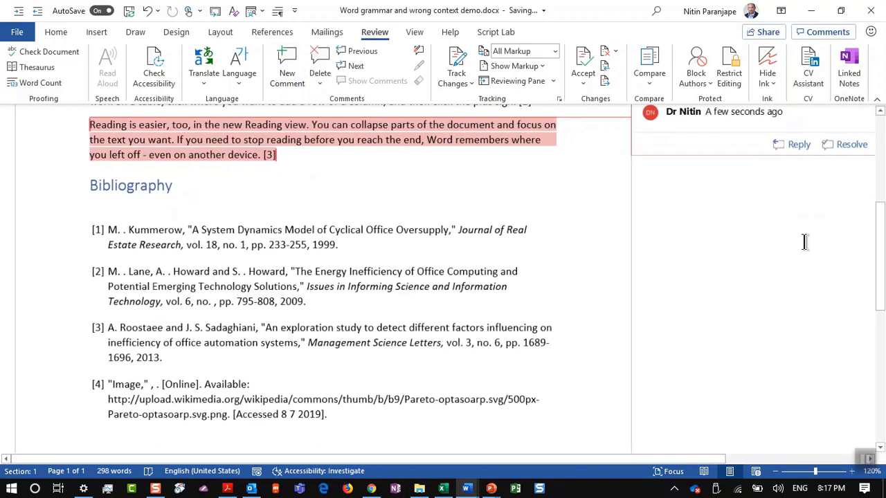
scroll(804, 241, "up", 2)
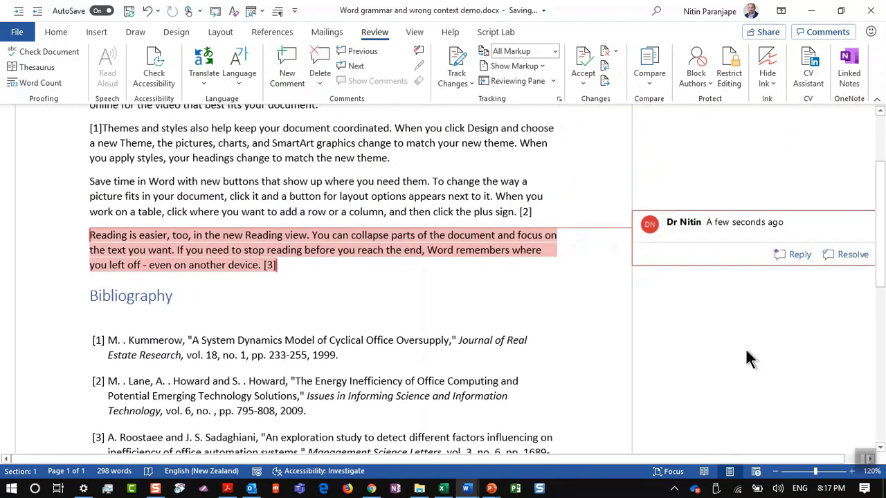
type("fdsfds")
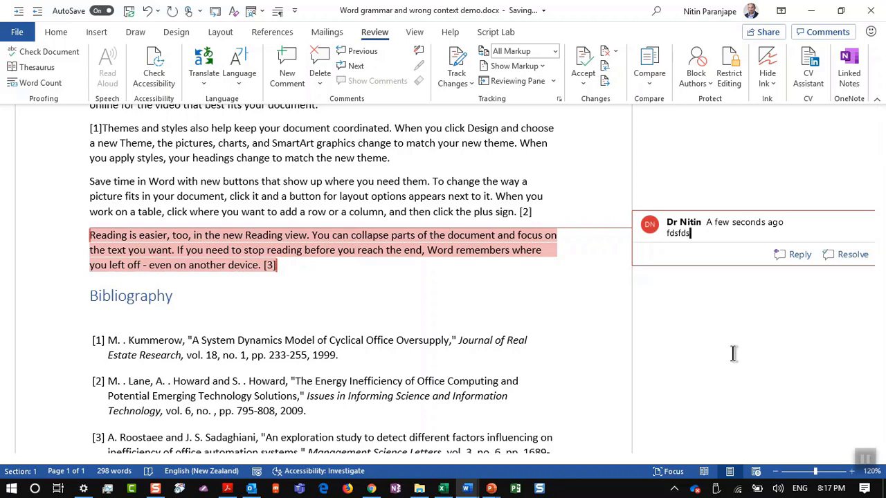
key("BackSpace")
key("BackSpace")
key("BackSpace")
key("BackSpace")
key("BackSpace")
key("BackSpace")
type("@")
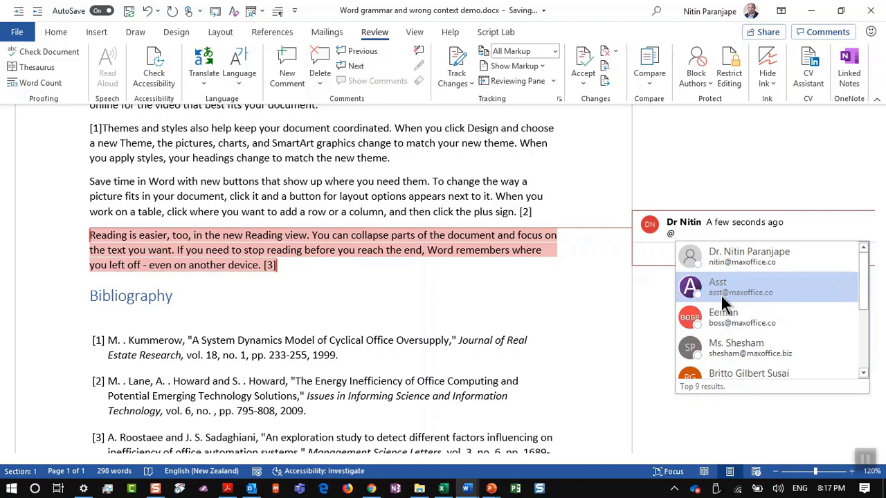
Mention the assistant's account with 'Is this correct?' and share the document with them
left_click(721, 296)
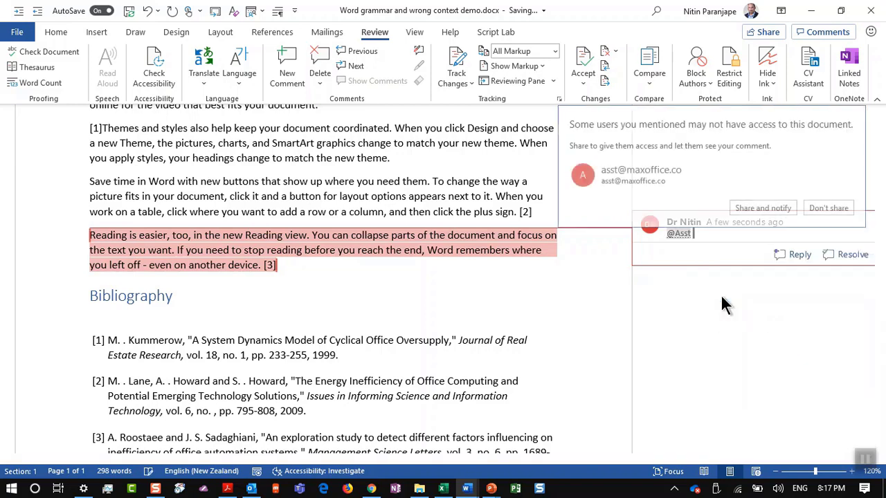
type("Is th")
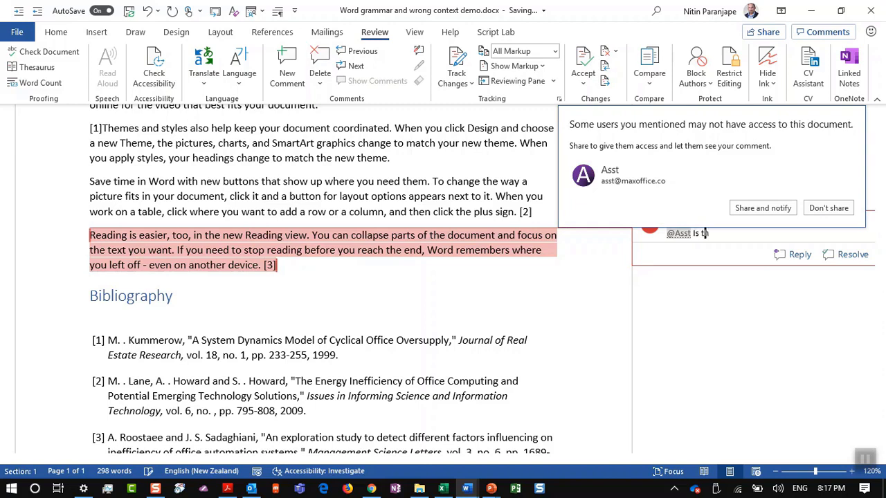
type("is correct?")
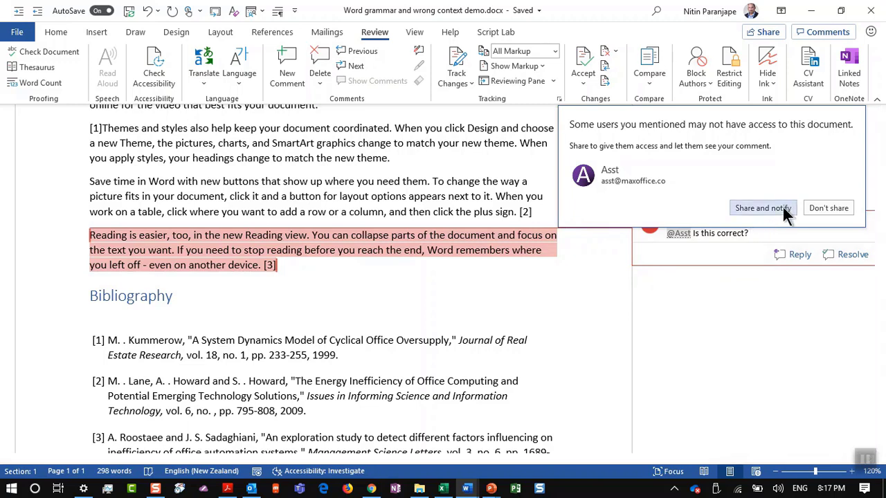
left_click(783, 207)
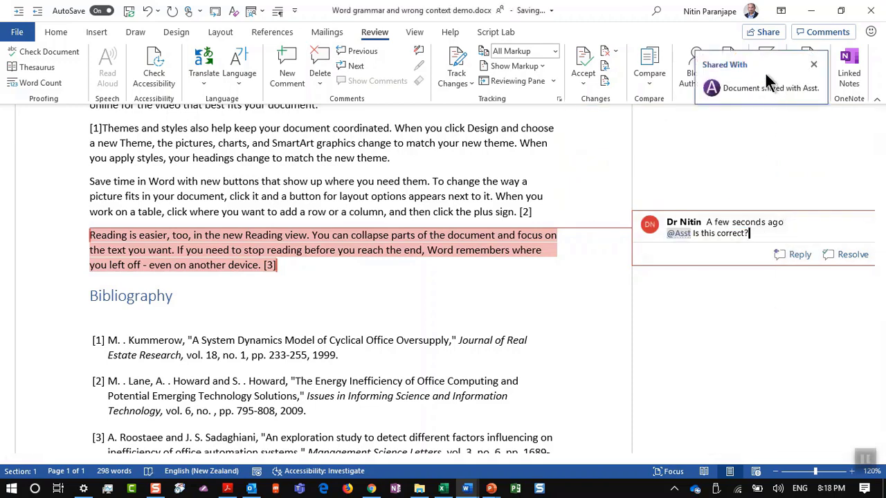
Switch to PowerPoint, then bring up File Explorer from the taskbar
key("alt+Tab")
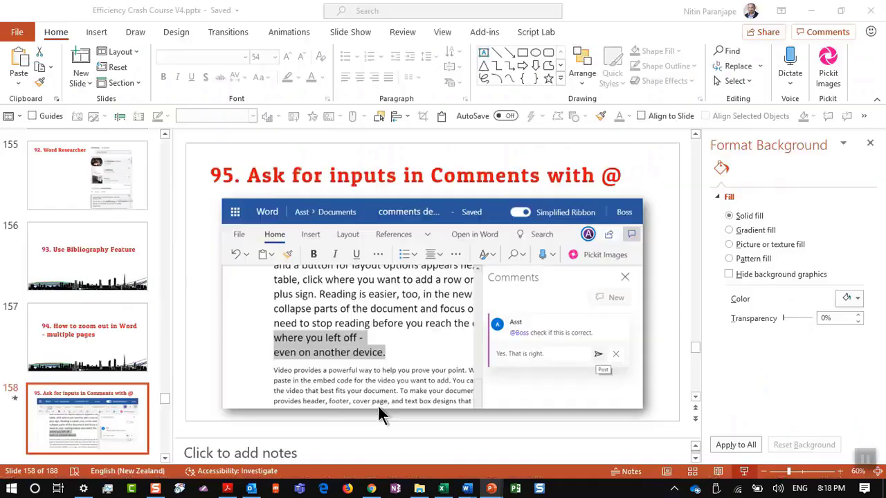
scroll(378, 406, "down", 1)
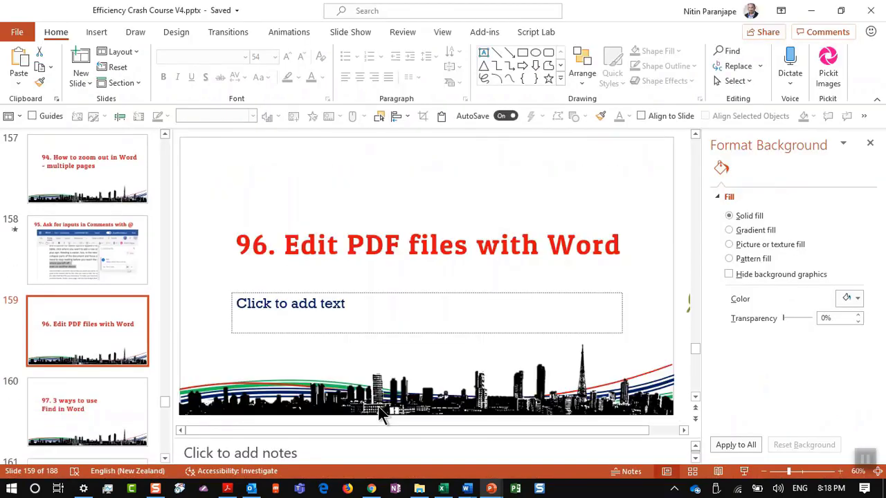
left_click(419, 490)
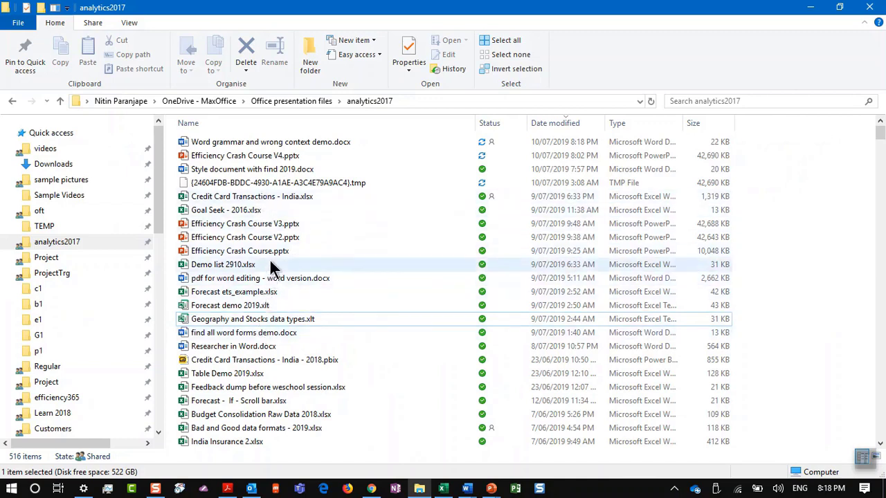
Open 'pdf for word editing - user manual.pdf' from OneDrive - MaxOffice in Acrobat Reader
scroll(110, 432, "down", 2)
scroll(109, 432, "down", 3)
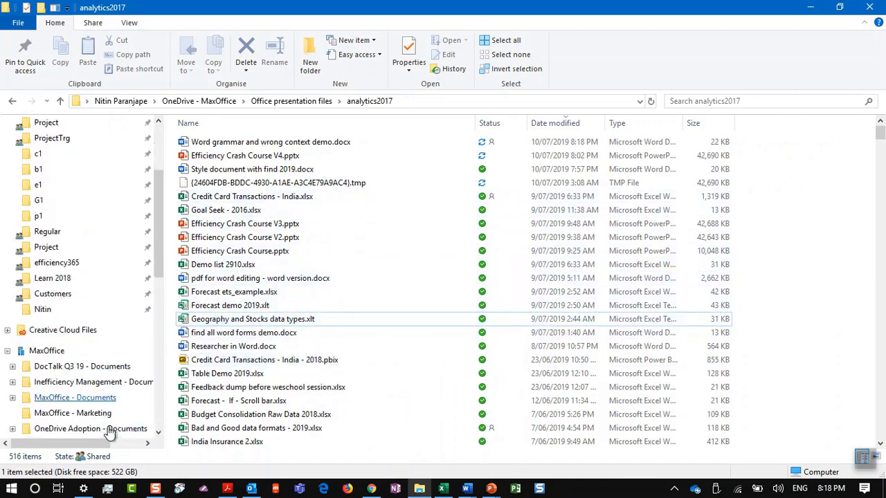
left_click(89, 419)
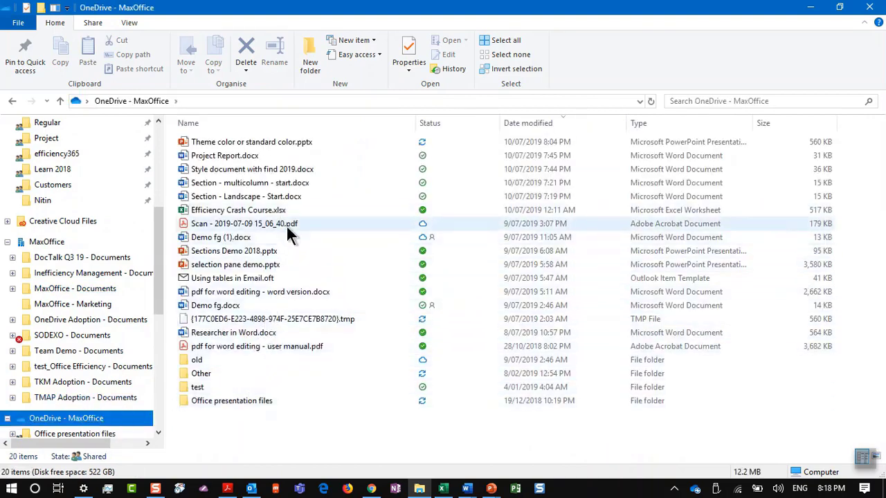
left_click(261, 348)
double_click(259, 343)
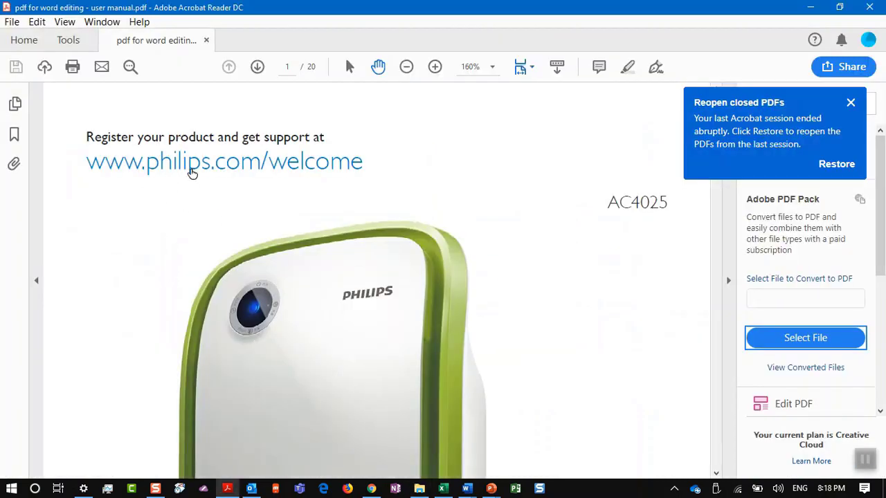
Scroll the user manual PDF from its cover to the Contents page, then return to File Explorer
key("alt+Tab")
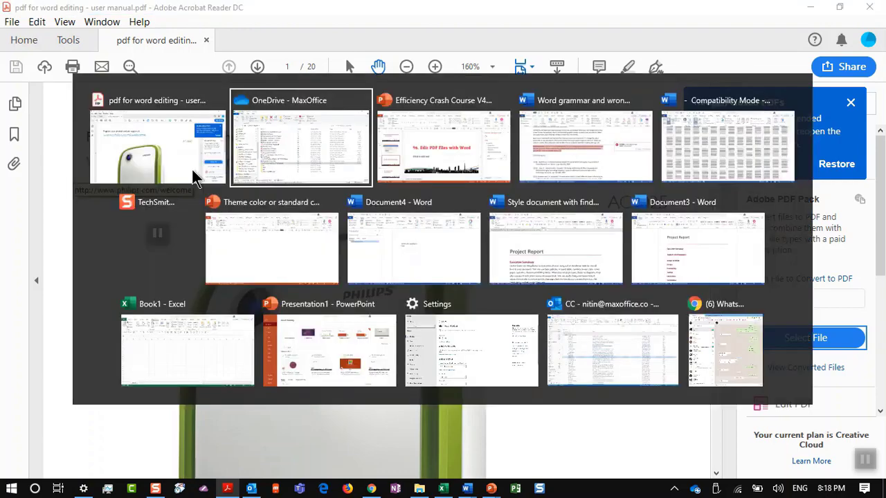
key("Escape")
scroll(193, 174, "down", 10)
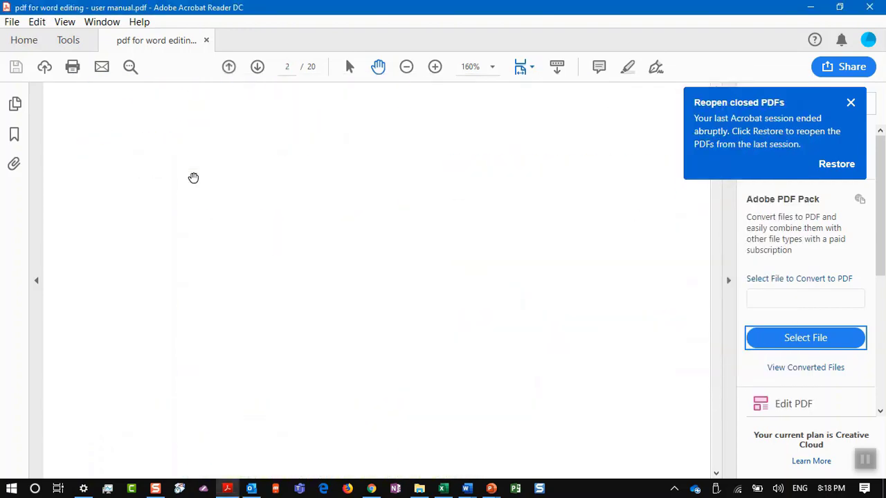
scroll(193, 178, "down", 5)
scroll(193, 178, "up", 1)
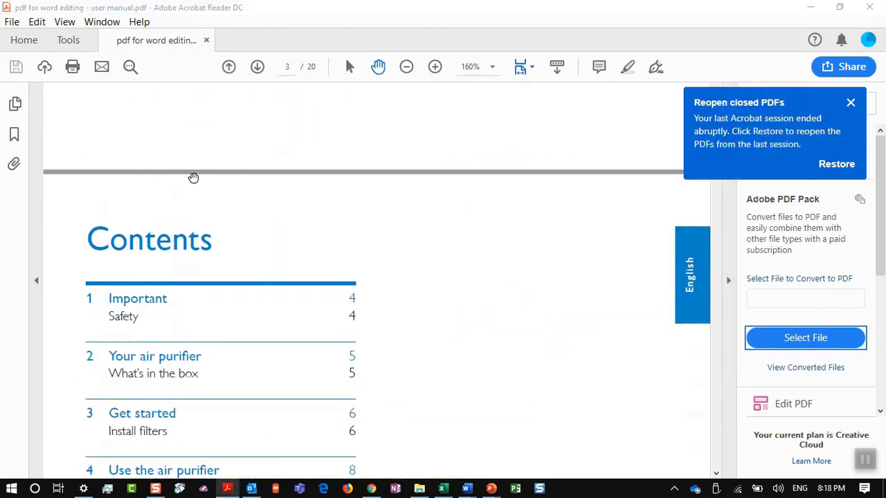
key("alt+Tab")
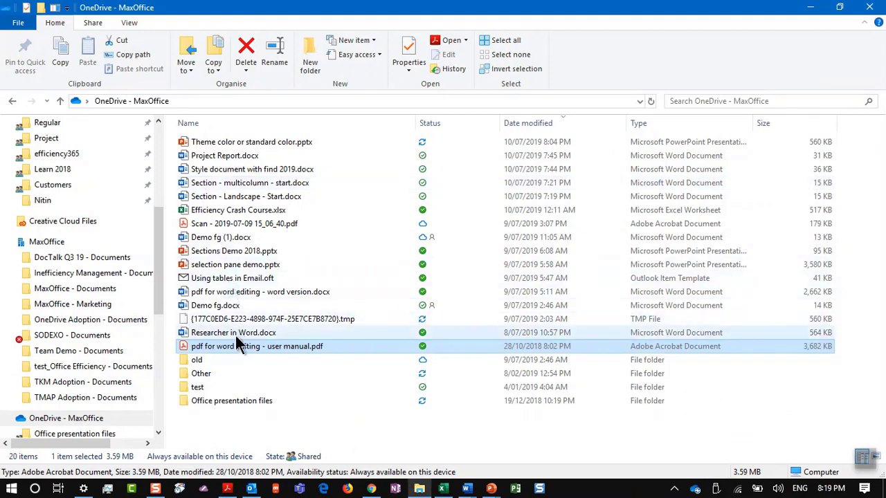
Choose Open with > Choose another app for the user manual PDF
right_click(239, 353)
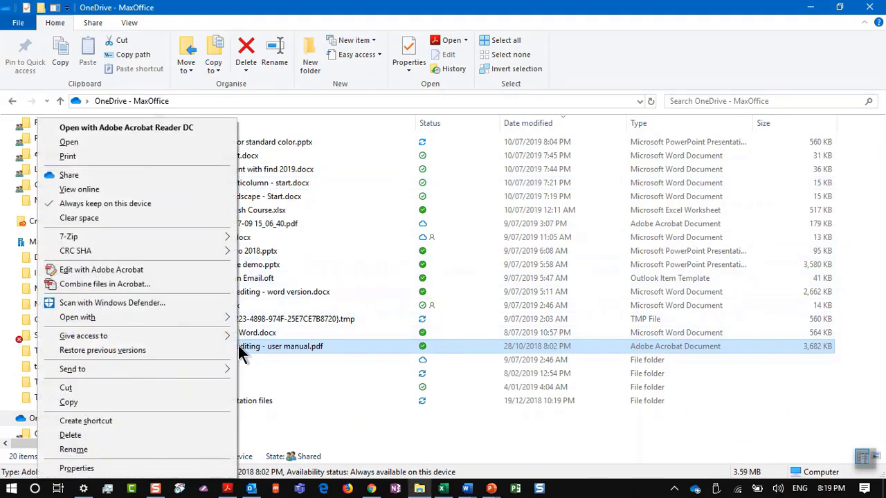
mouse_move(233, 319)
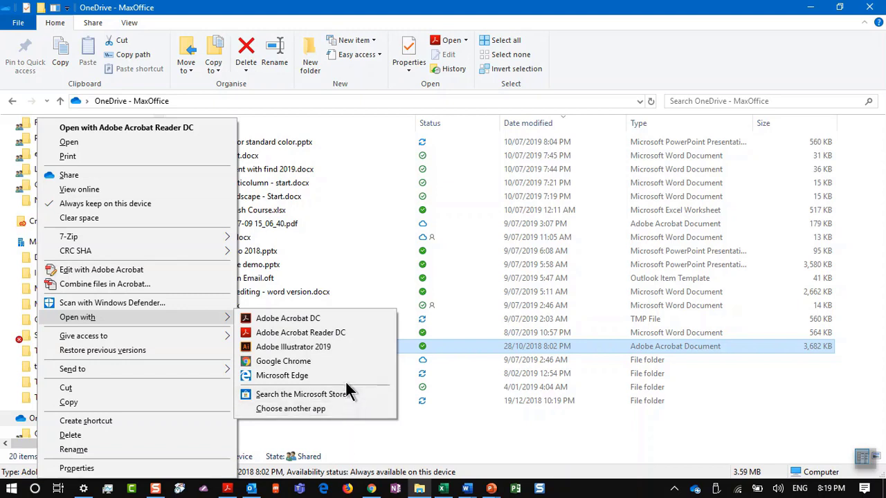
key("Escape")
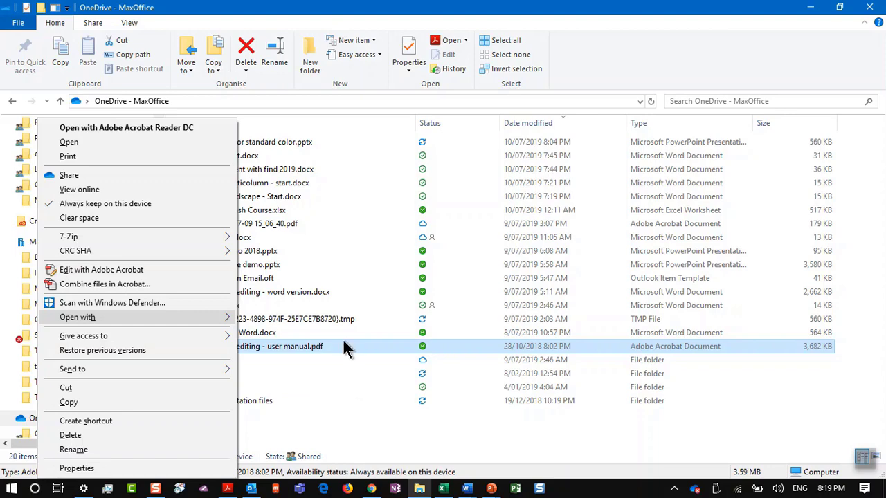
right_click(339, 345)
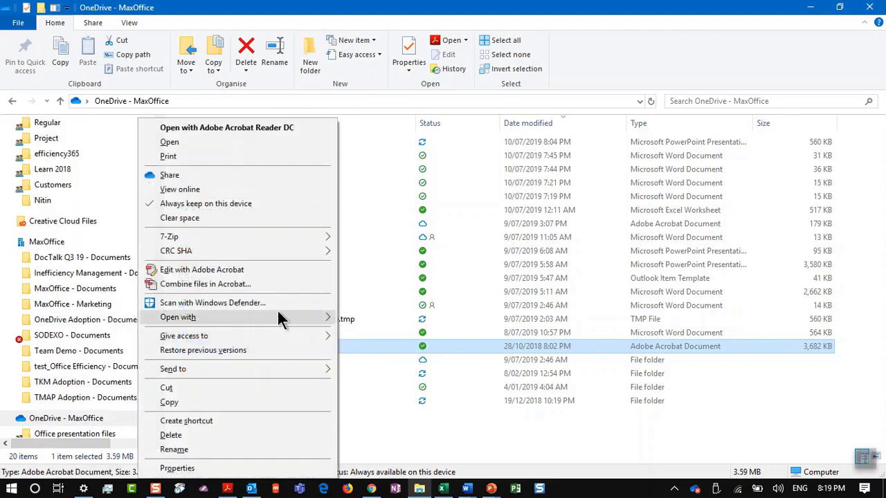
mouse_move(279, 318)
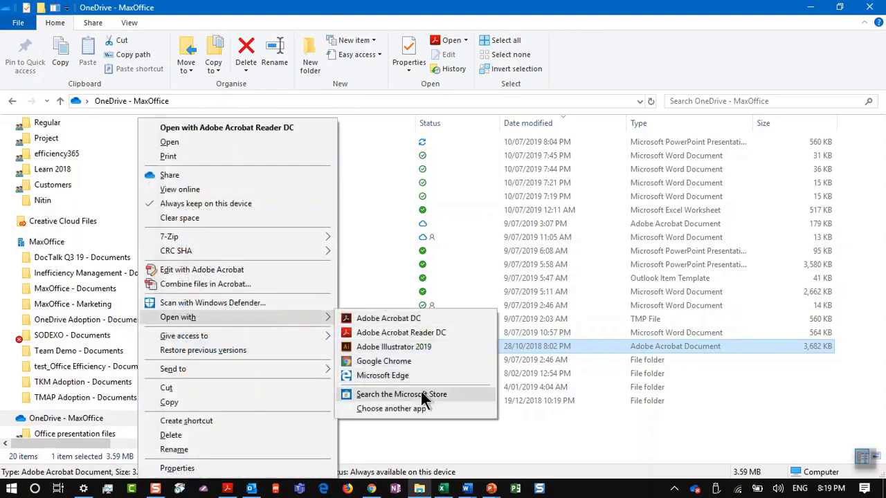
left_click(410, 410)
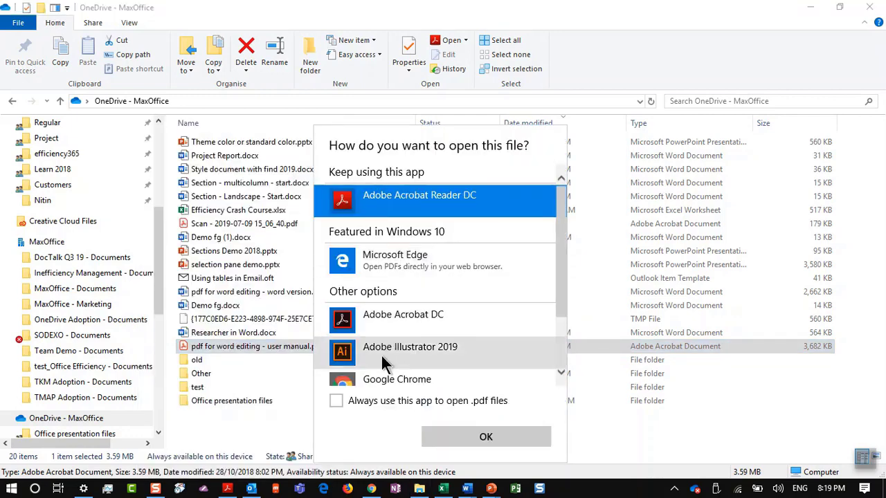
Open the PDF with Word and accept its conversion to an editable document
scroll(385, 362, "down", 3)
scroll(386, 369, "up", 3)
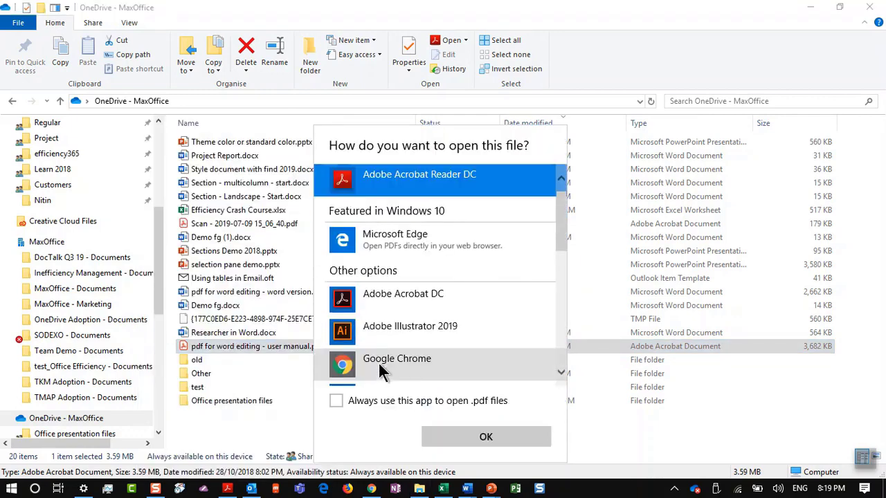
scroll(433, 329, "down", 8)
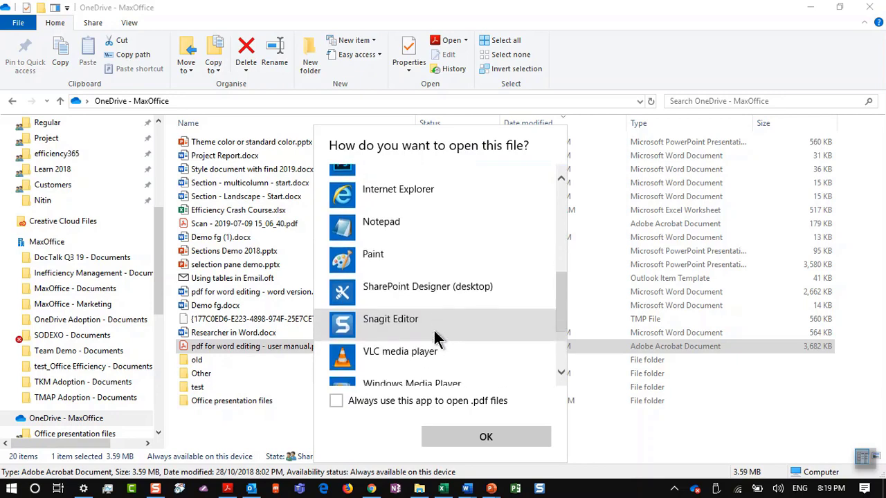
scroll(436, 339, "down", 4)
left_click(441, 309)
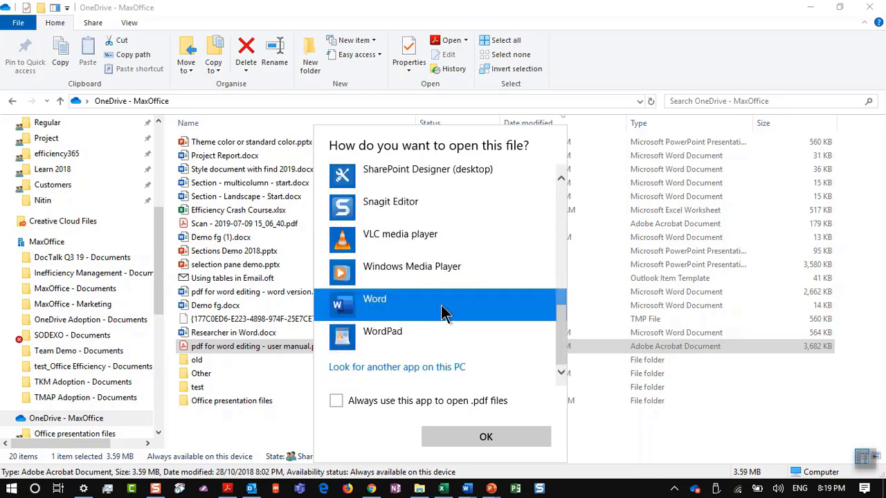
left_click(471, 433)
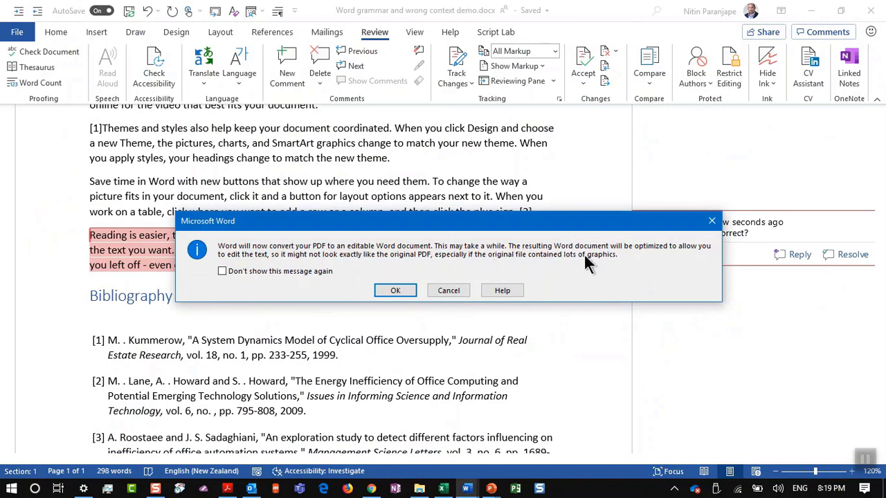
left_click(396, 290)
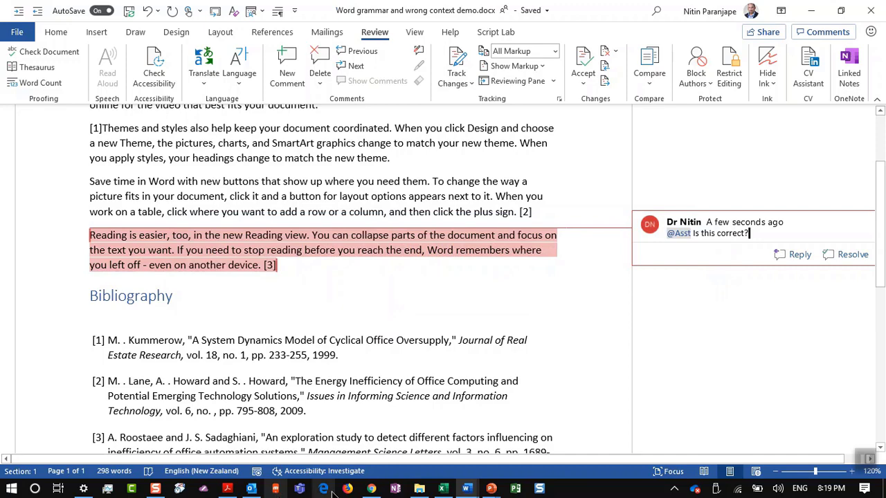
Type 'fdsafds' after 'Install filters' in the converted manual's Contents table
mouse_move(462, 489)
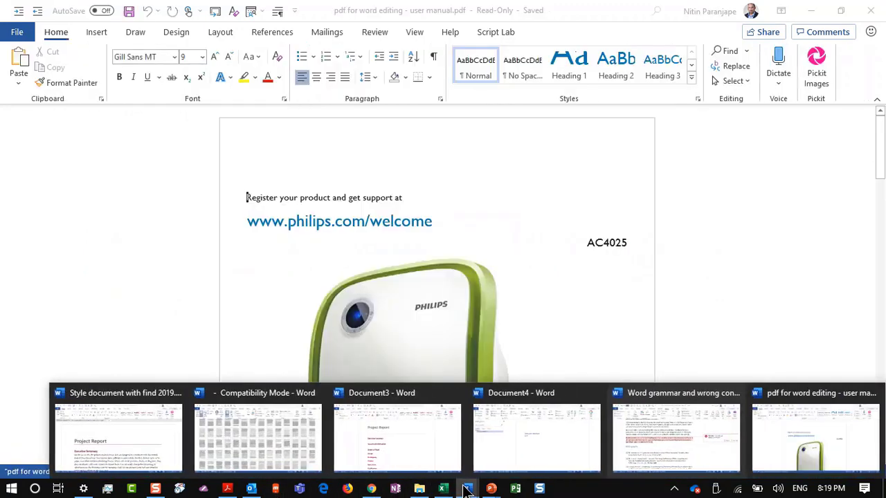
left_click(779, 414)
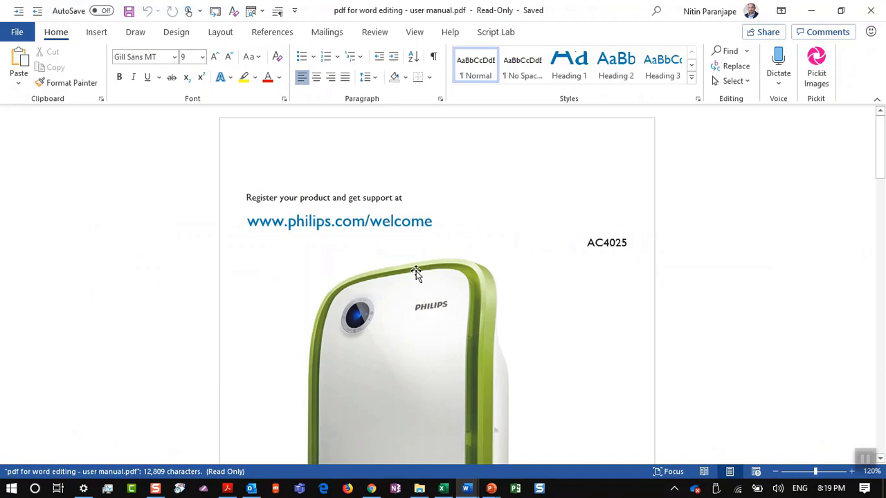
scroll(415, 271, "down", 10)
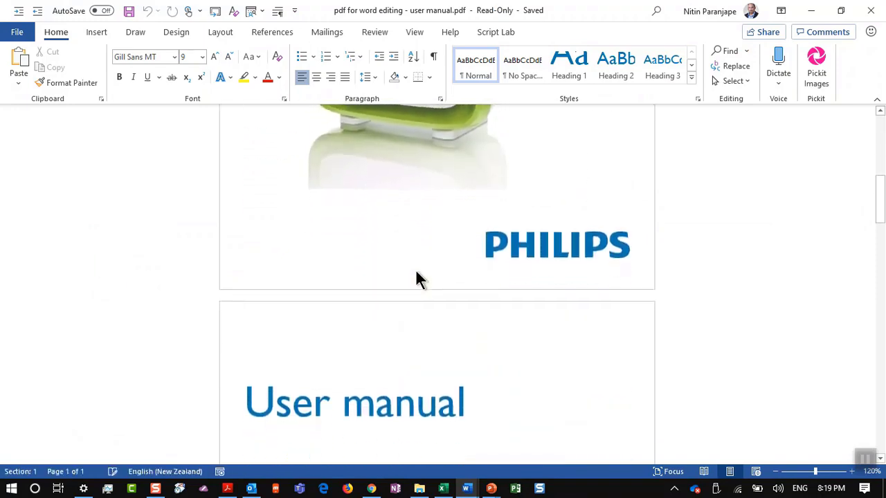
scroll(415, 271, "down", 15)
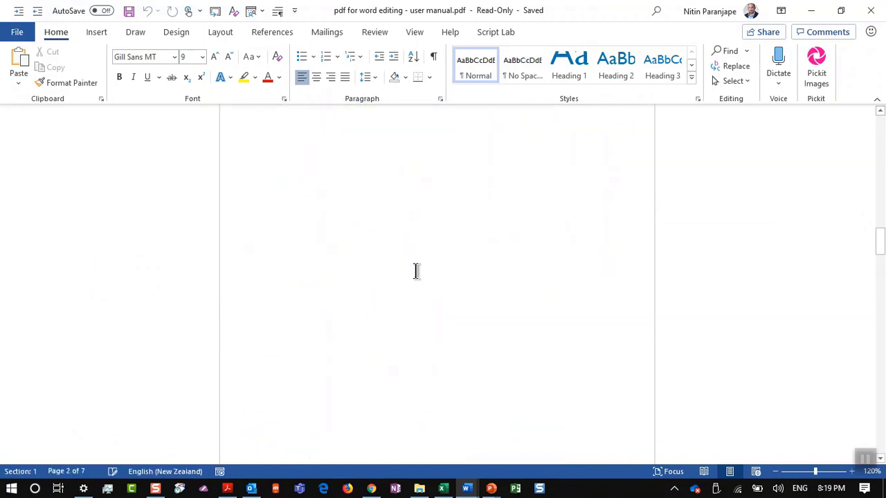
scroll(415, 270, "down", 8)
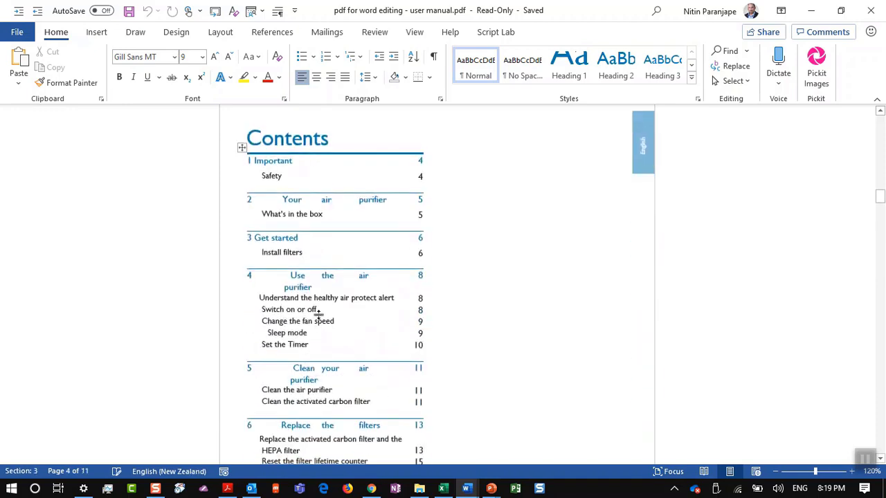
left_click(329, 261)
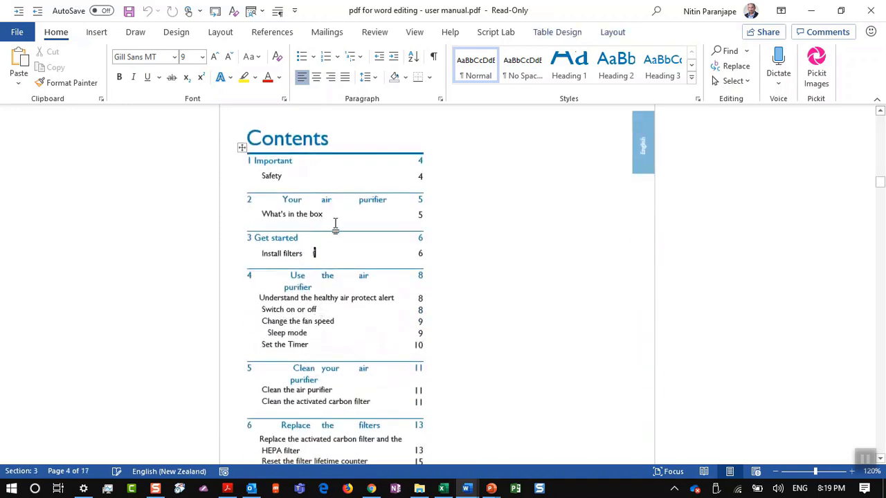
type("fdsafds")
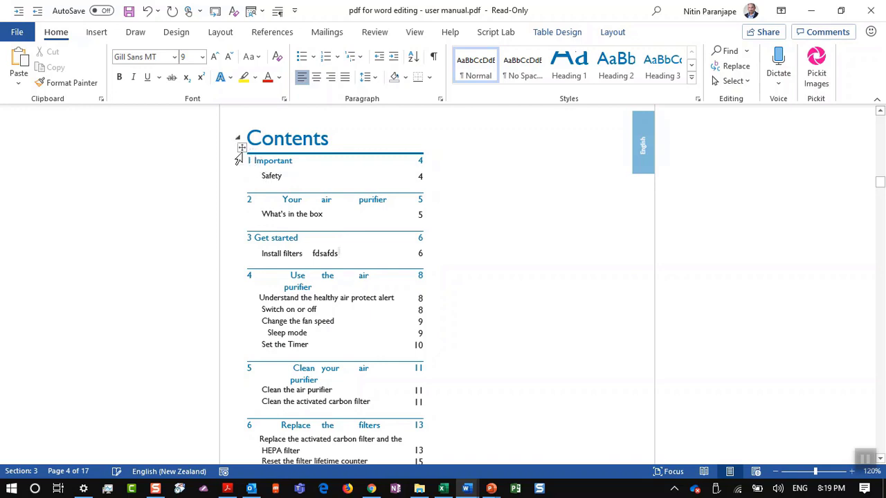
Turn on View Gridlines for the converted Contents table and select the whole table
left_click(242, 148)
left_click(303, 200)
left_click(612, 32)
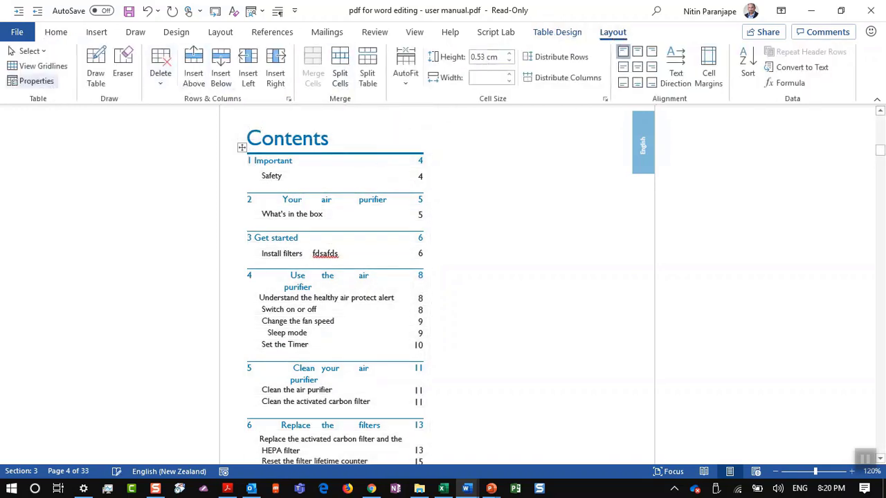
left_click(43, 67)
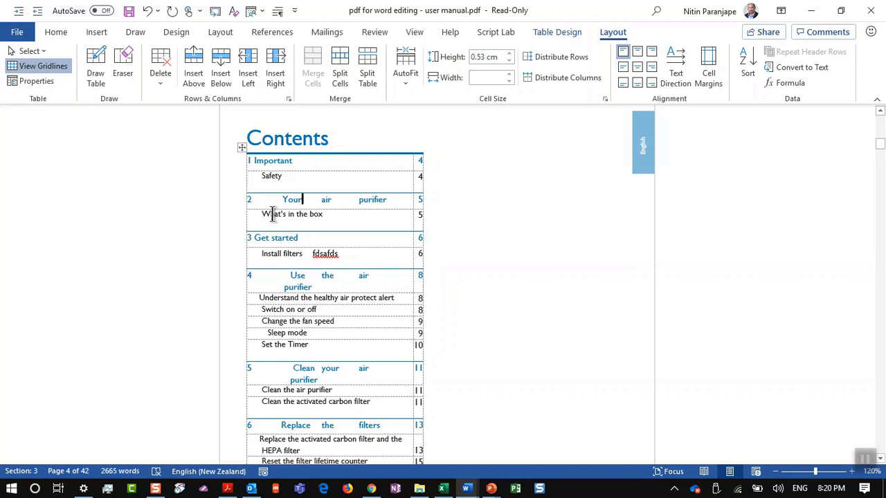
left_click(242, 147)
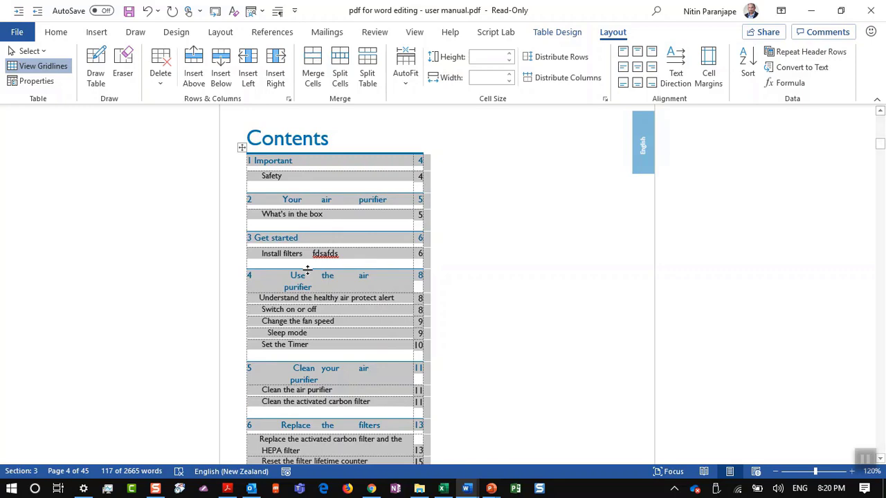
Go to slide 160, '97. 3 ways to use Find in Word', in the Efficiency Crash Course deck
left_click(491, 488)
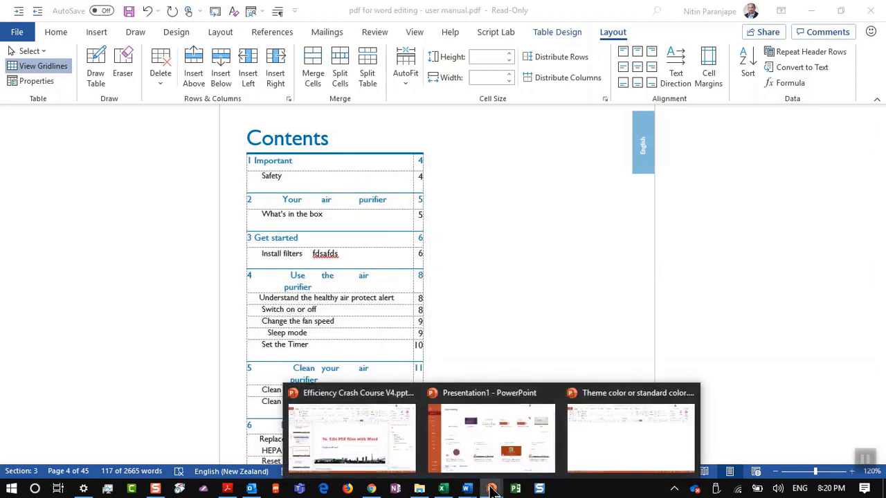
left_click(357, 438)
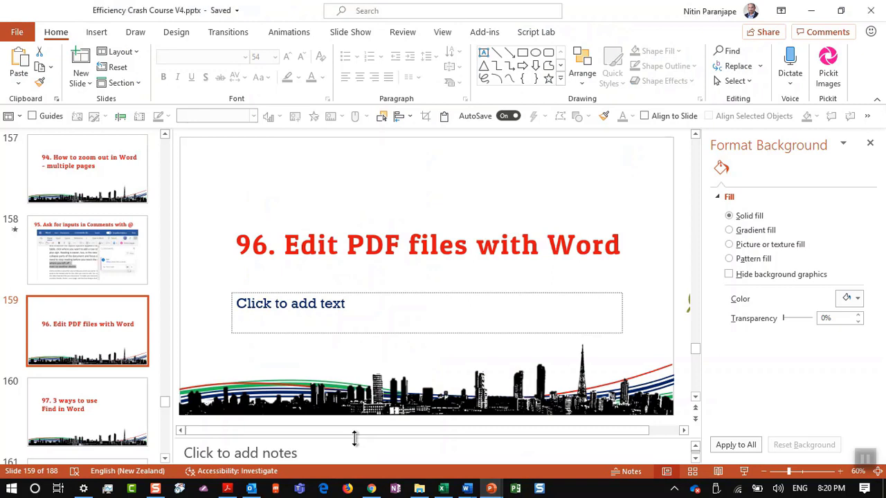
left_click(69, 432)
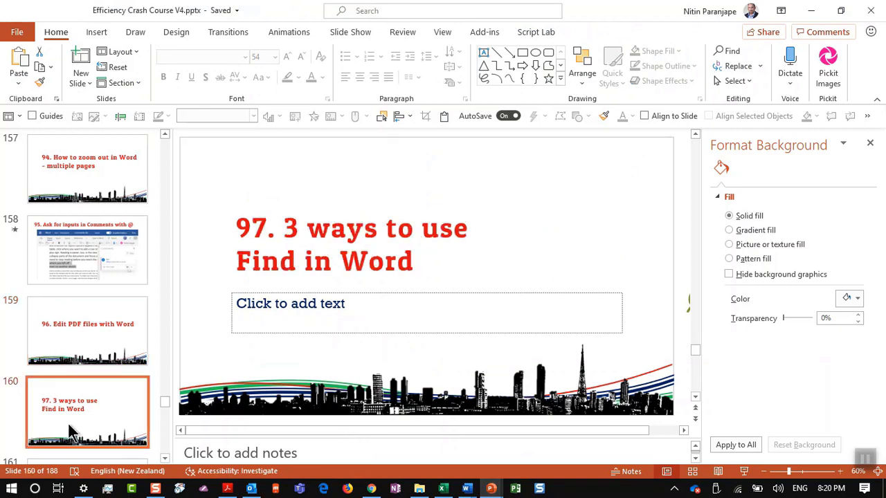
Switch to 'Style document with find 2019.docx' in Word and select all its text
left_click(468, 487)
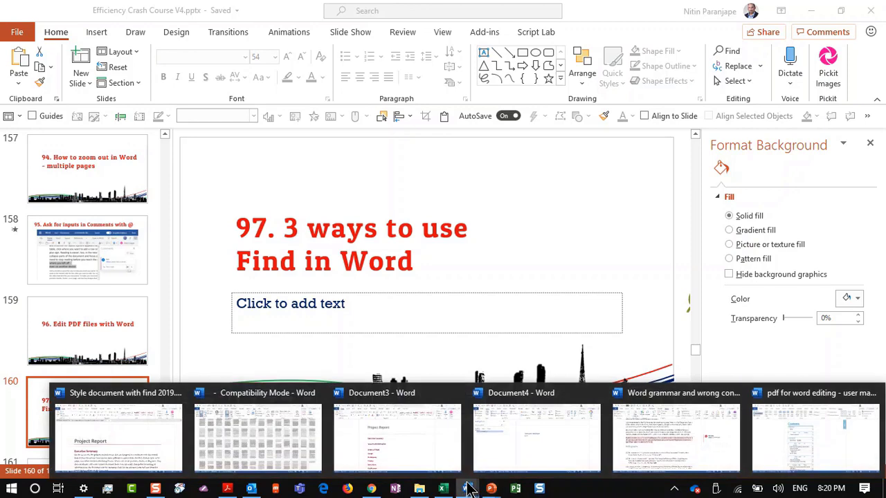
left_click(122, 439)
key("ctrl+a")
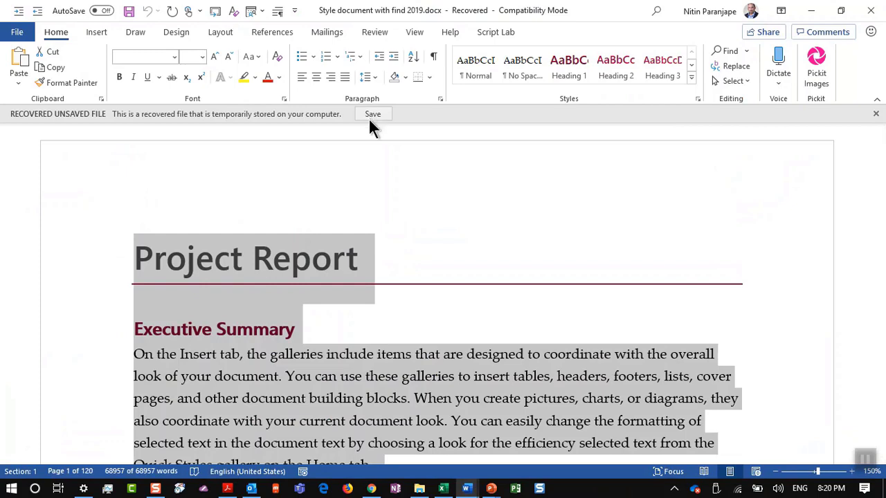
Check the list of open Word documents and stay in the recovered style document
key("alt+w")
key("w")
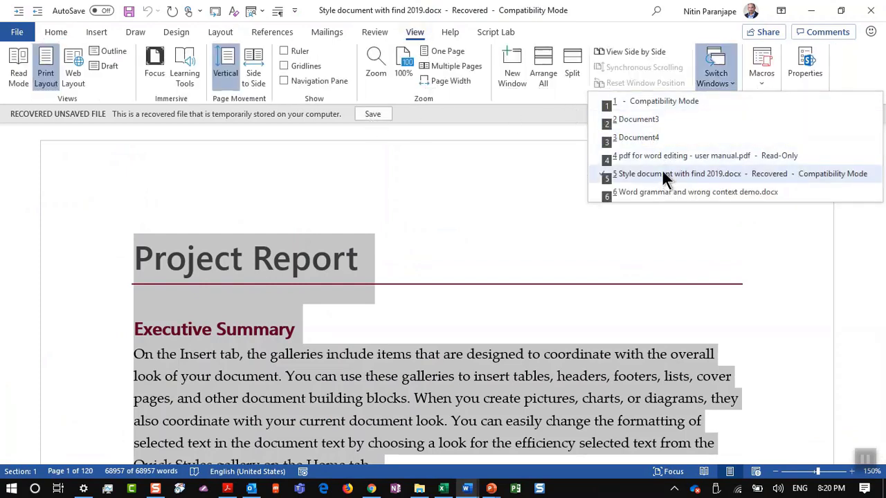
left_click(665, 180)
Save the recovered file as Project Report, replacing the existing file
left_click(369, 115)
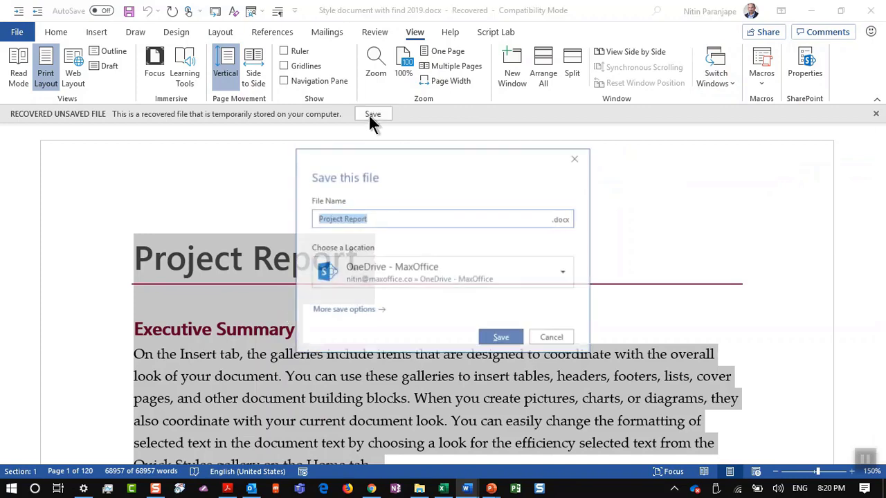
left_click(501, 338)
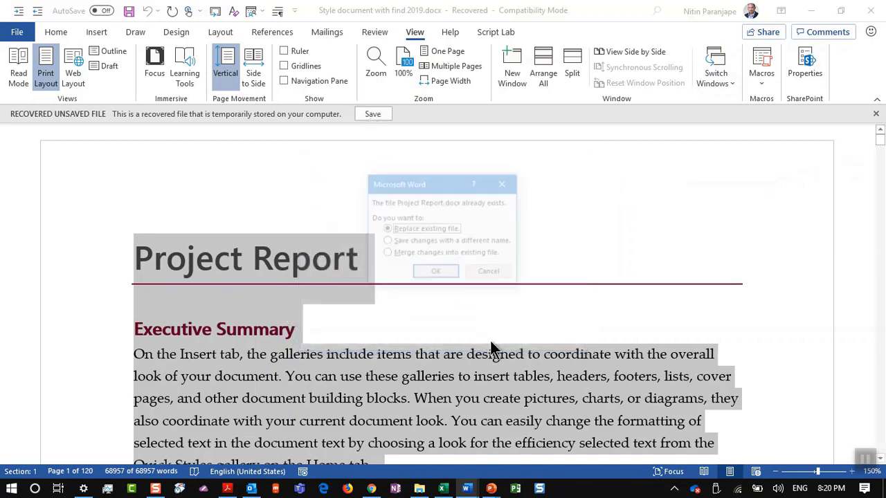
key("Return")
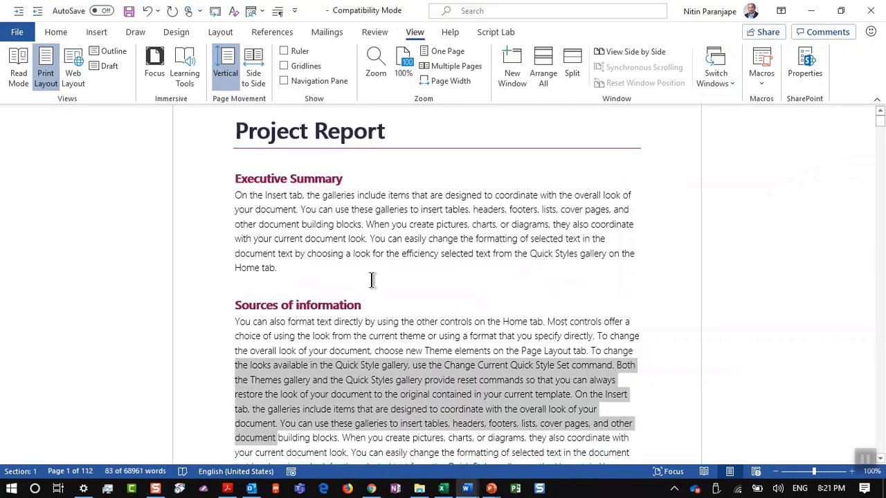
left_click(370, 336)
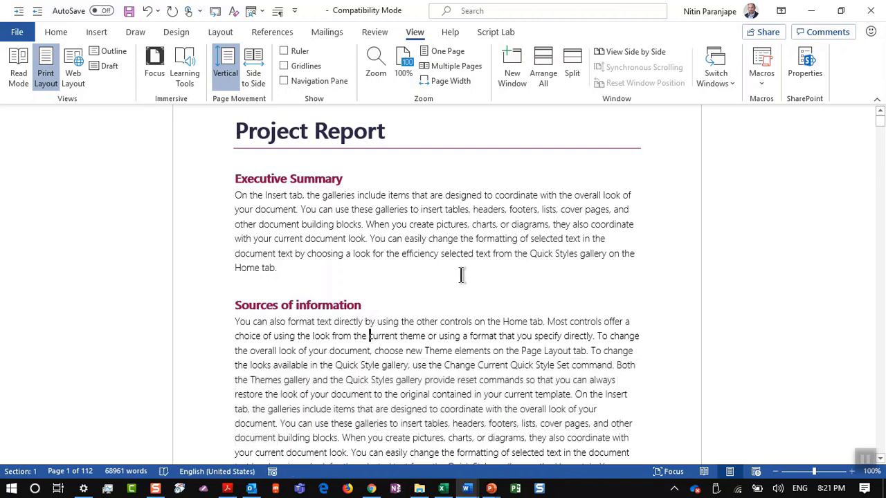
Search the report for 'efficiency' and jump to the fourth of 7 matches, on page 67
key("ctrl+f")
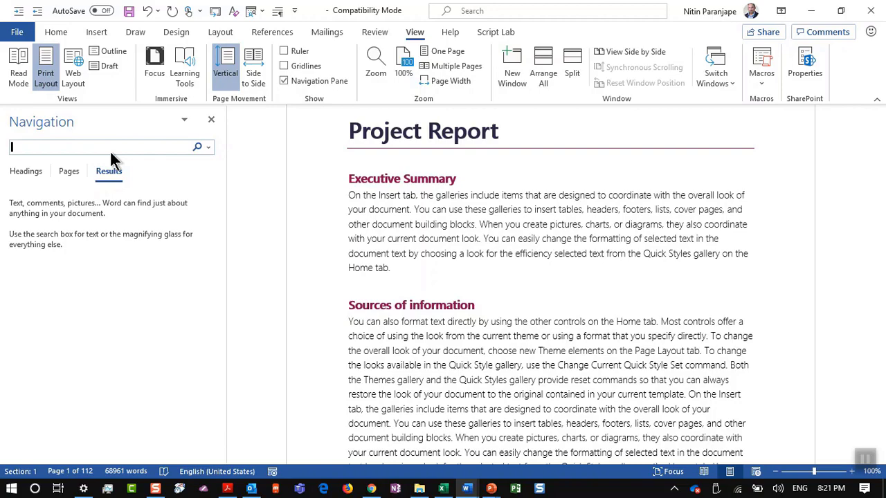
type("efficiency")
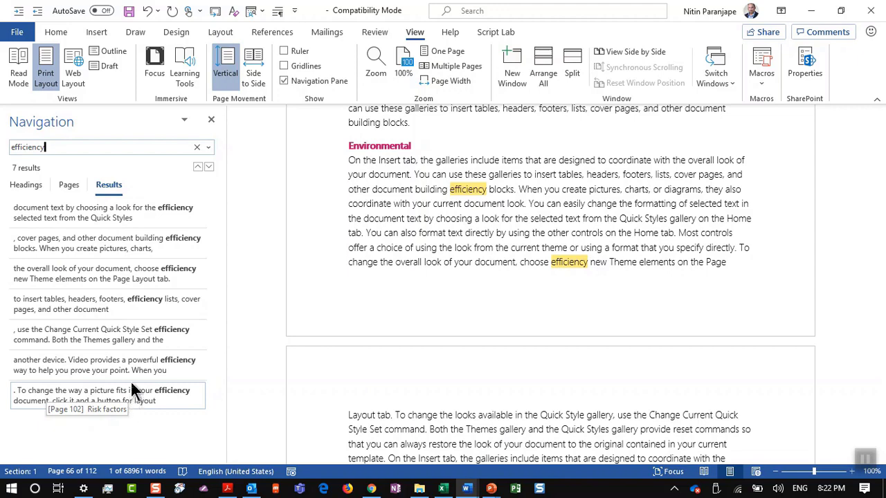
left_click(121, 312)
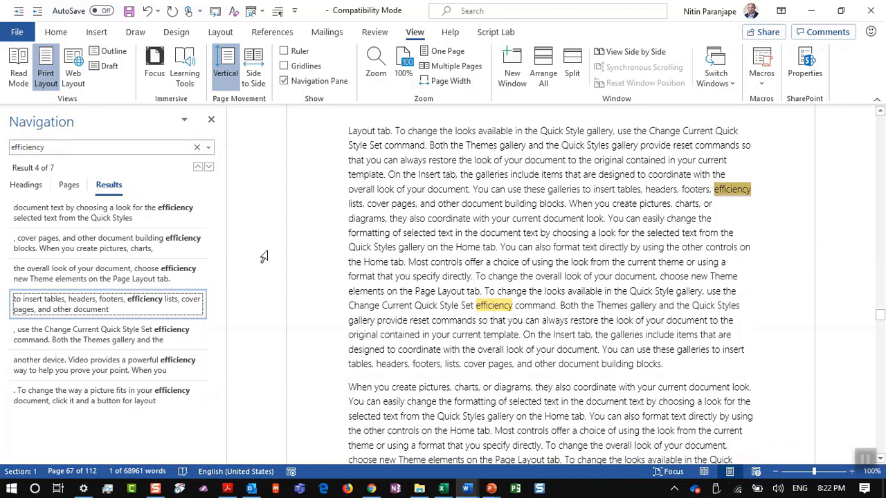
Browse the 'efficiency' matches as page thumbnails, then show the heading outline with matching sections highlighted
left_click(70, 185)
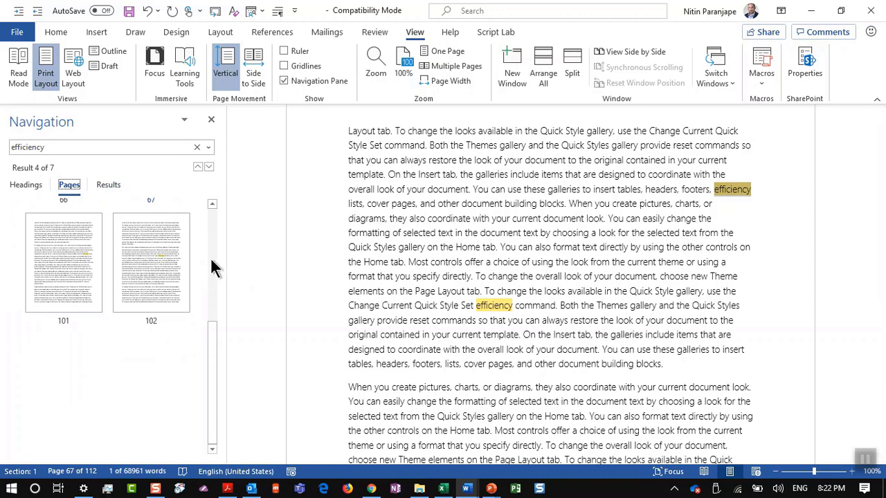
scroll(213, 268, "up", 3)
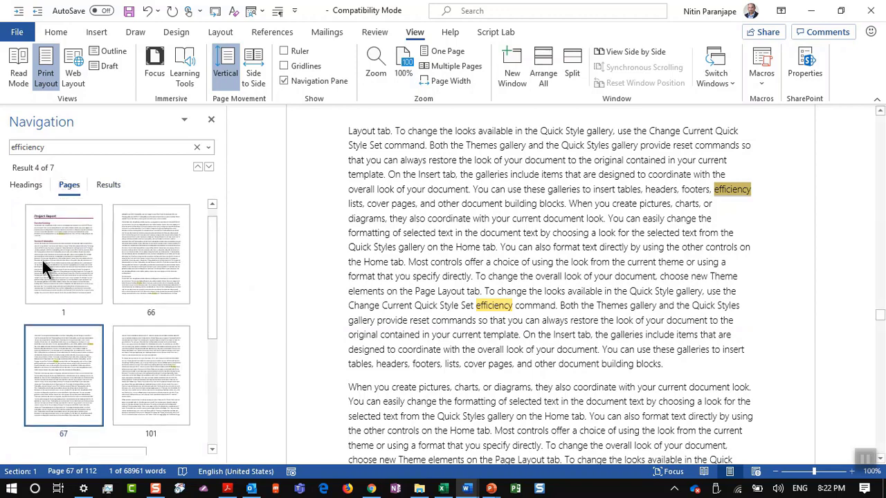
scroll(164, 360, "down", 3)
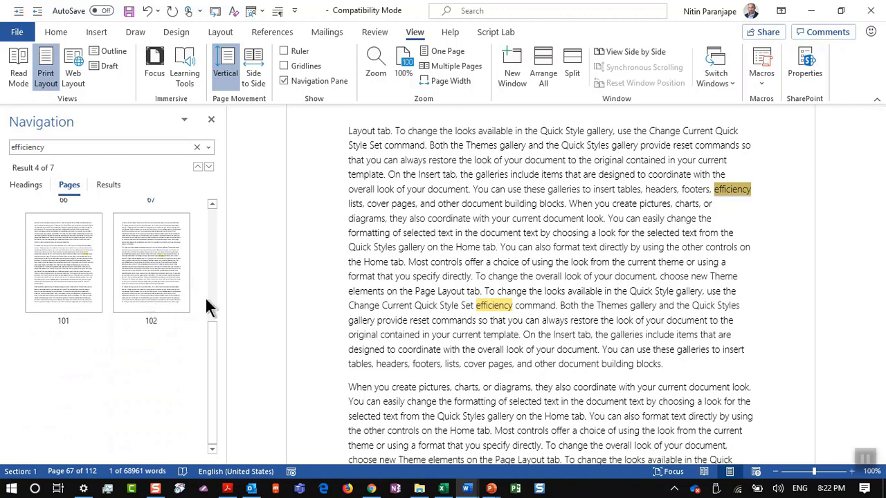
scroll(211, 293, "up", 5)
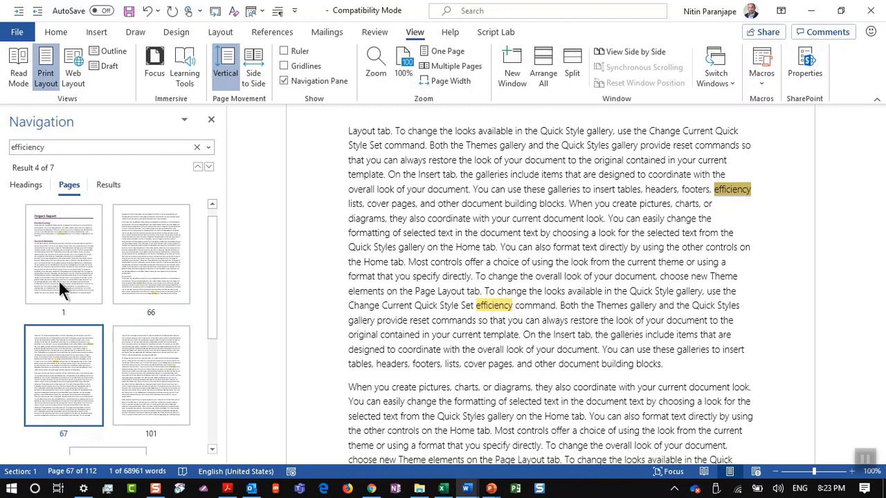
scroll(98, 305, "down", 3)
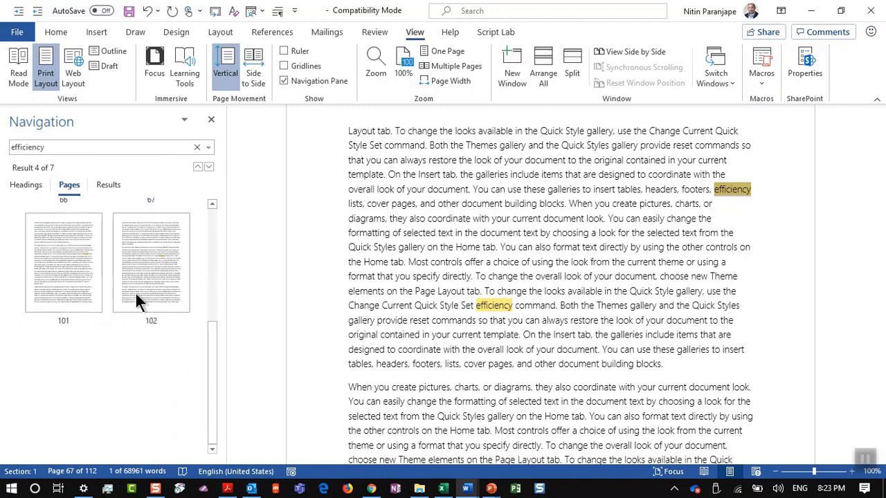
left_click(213, 286)
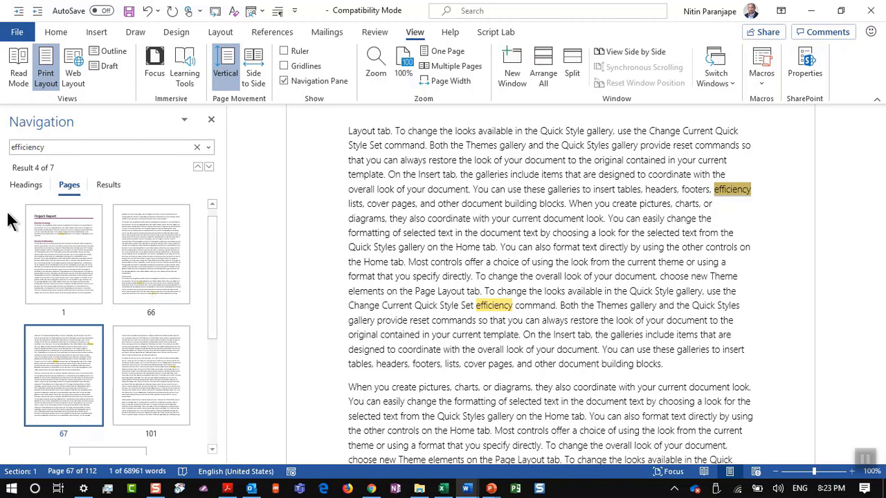
left_click(23, 188)
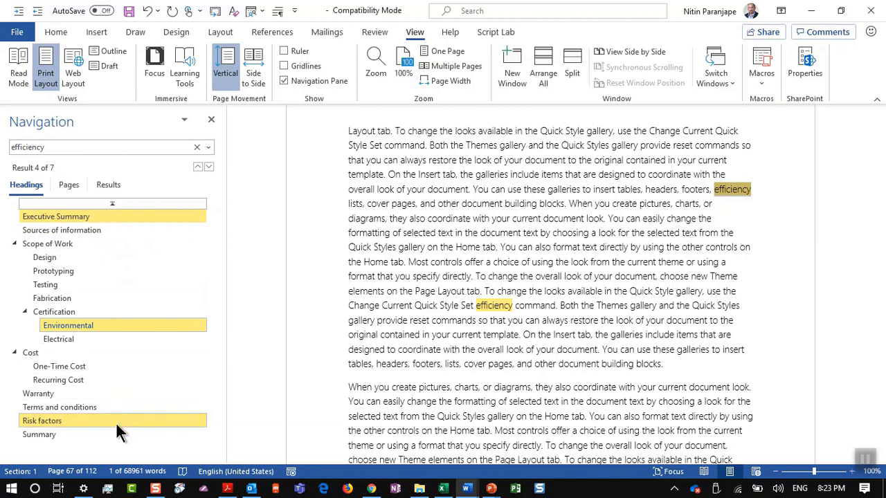
Jump to the Environmental heading, then Risk factors, reaching the 'efficiency' match on page 101
left_click(97, 326)
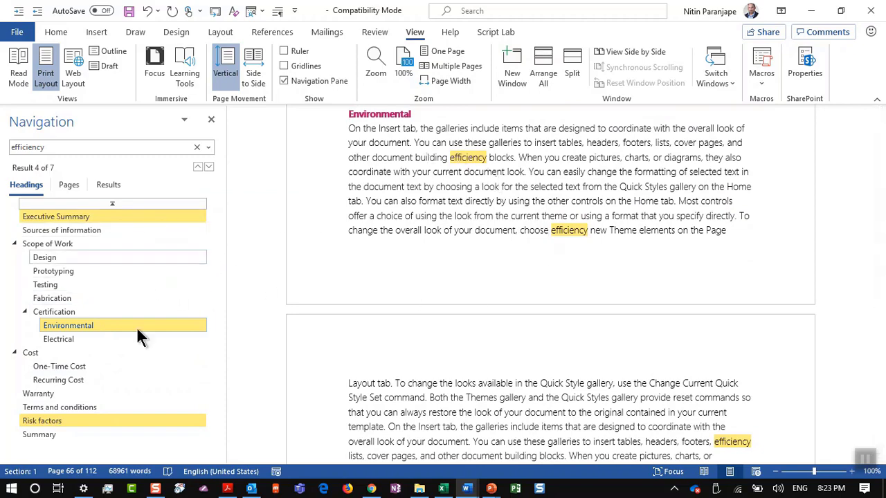
scroll(122, 421, "down", 2)
left_click(123, 421)
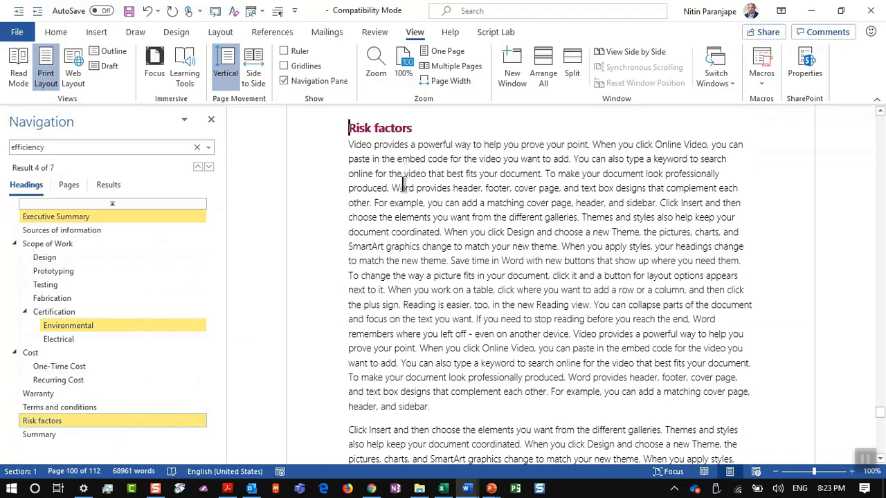
scroll(434, 196, "down", 8)
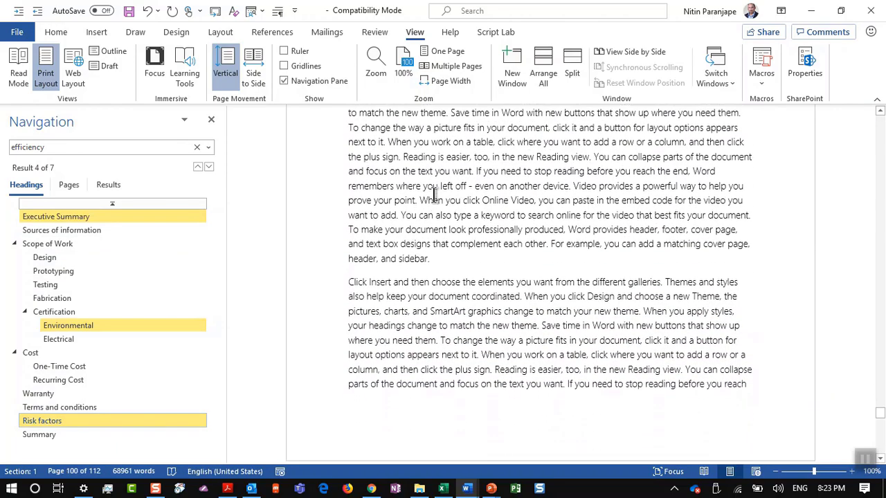
scroll(434, 196, "down", 5)
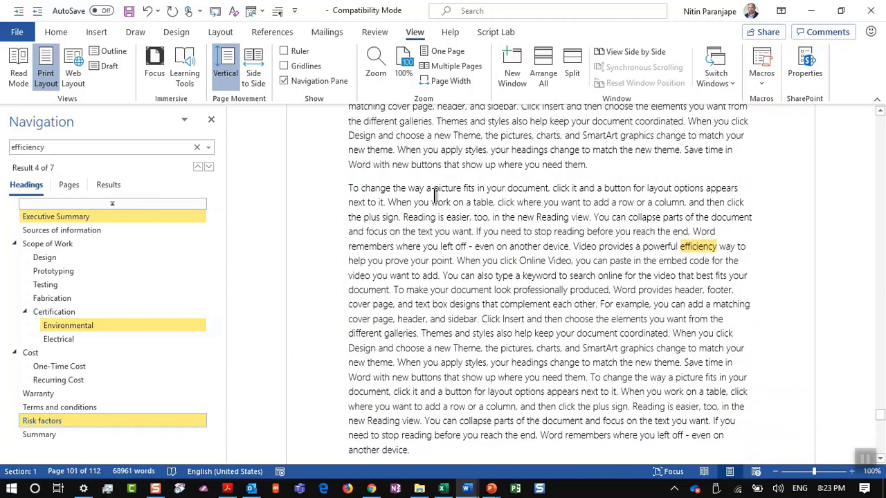
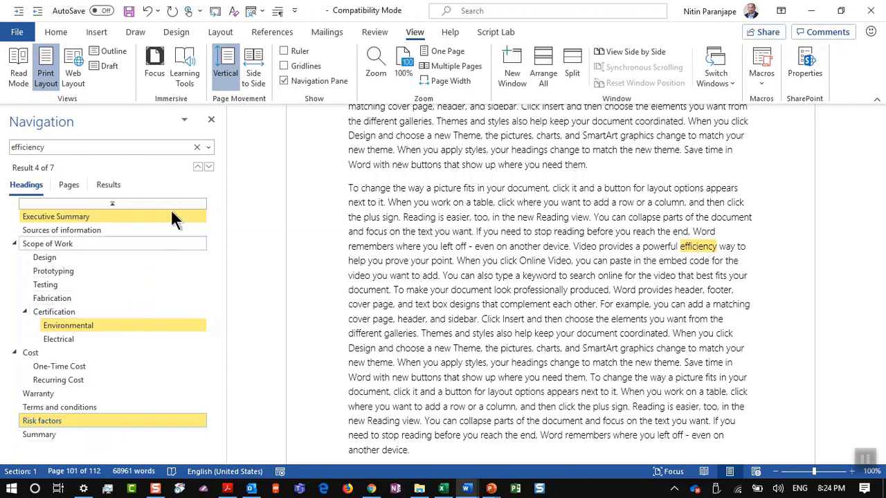
Switch the Navigation pane search from 'efficiency' to Find: Tables, landing on table 1 of 3
left_click(207, 148)
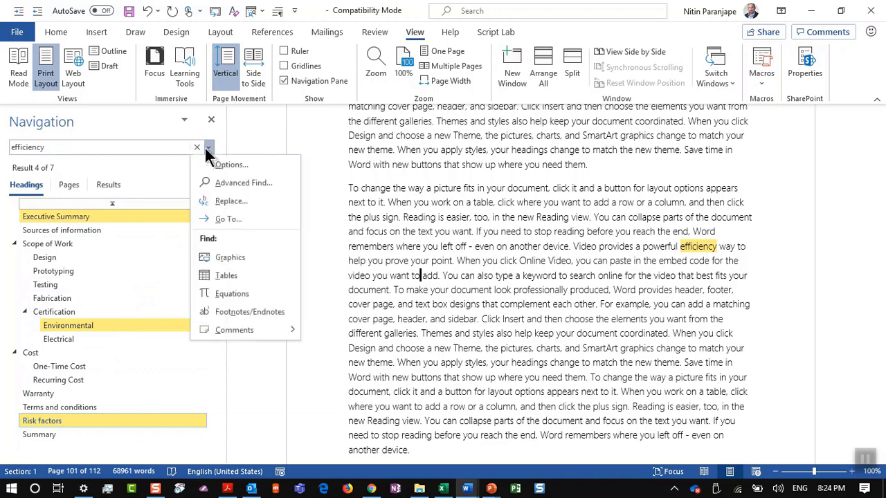
left_click(252, 276)
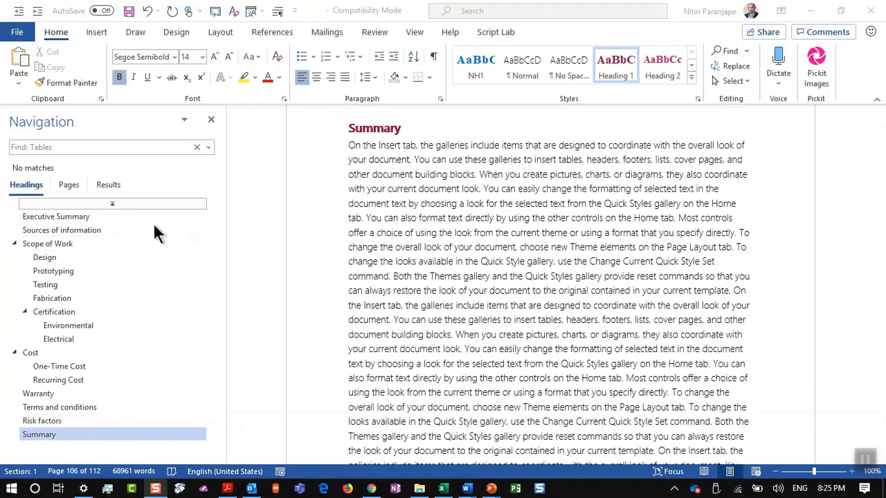
left_click(211, 146)
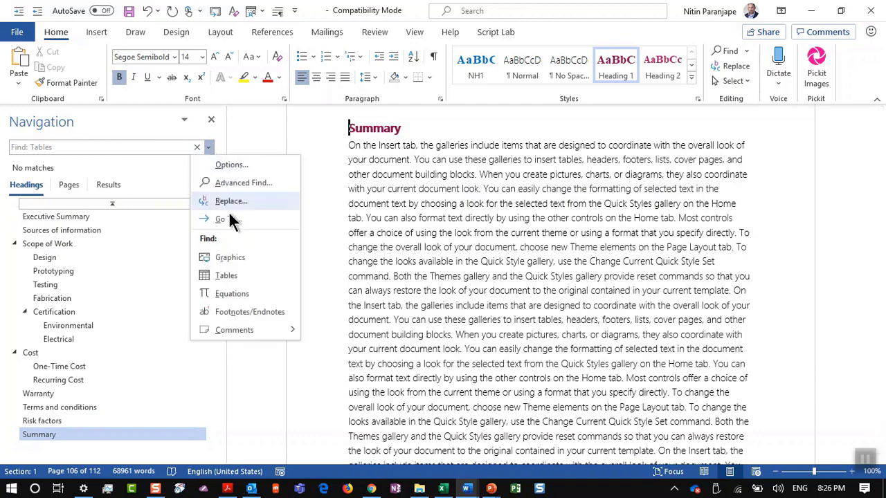
left_click(237, 277)
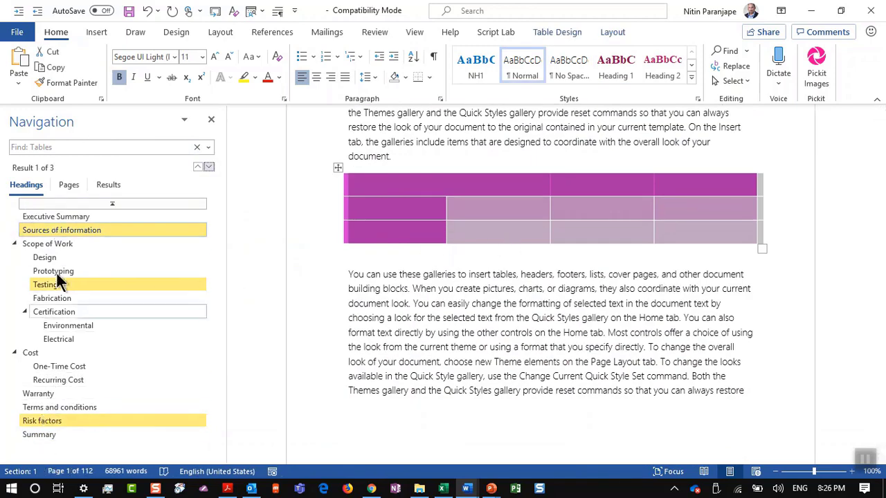
View the table search results as page thumbnails, a results summary, and headings
left_click(68, 185)
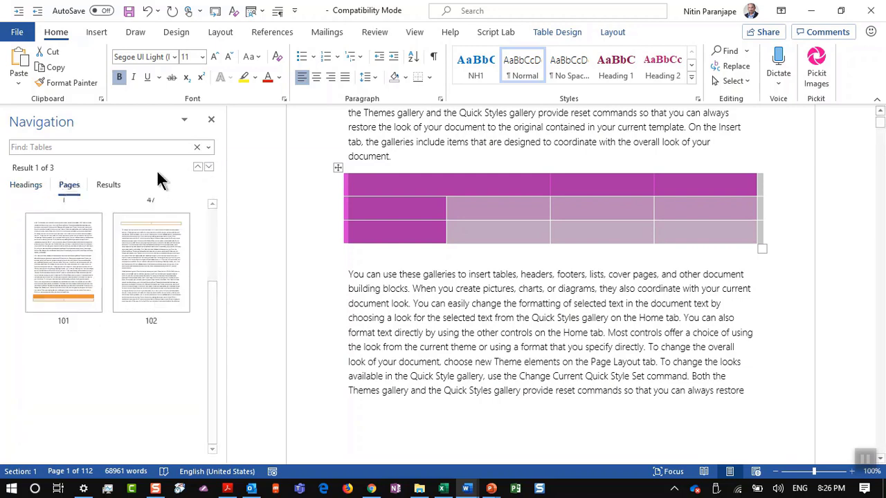
left_click(118, 186)
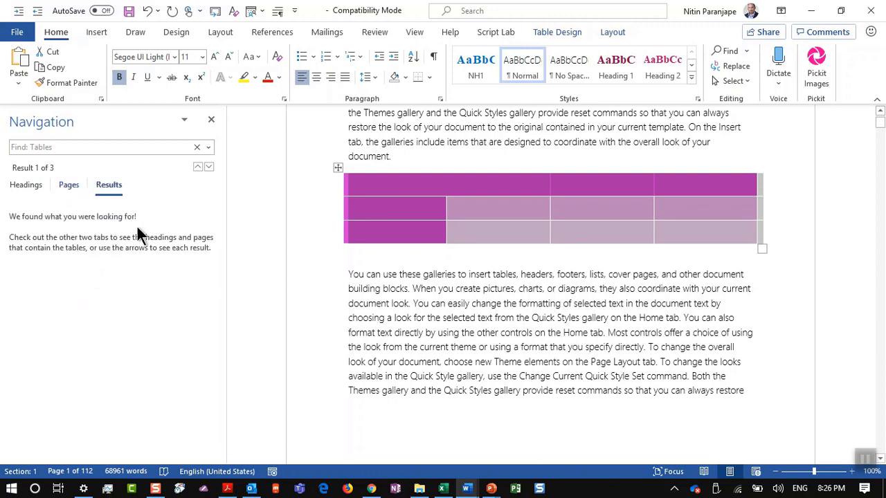
left_click(25, 197)
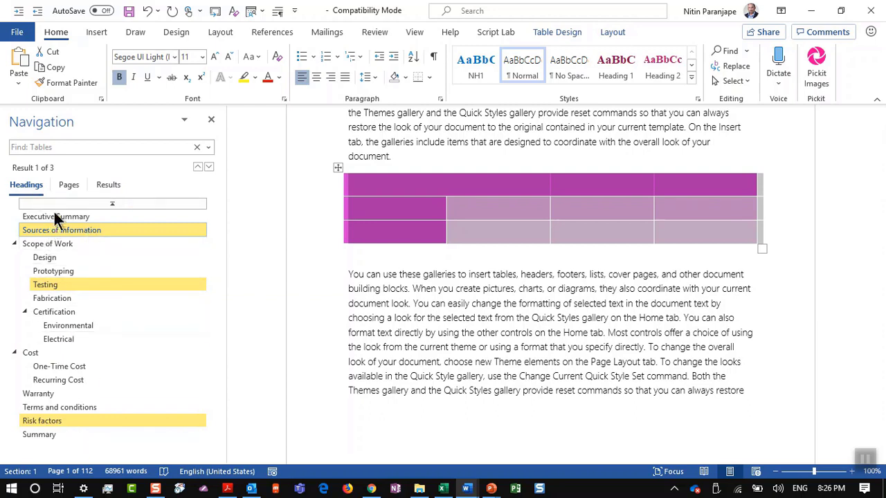
left_click(67, 185)
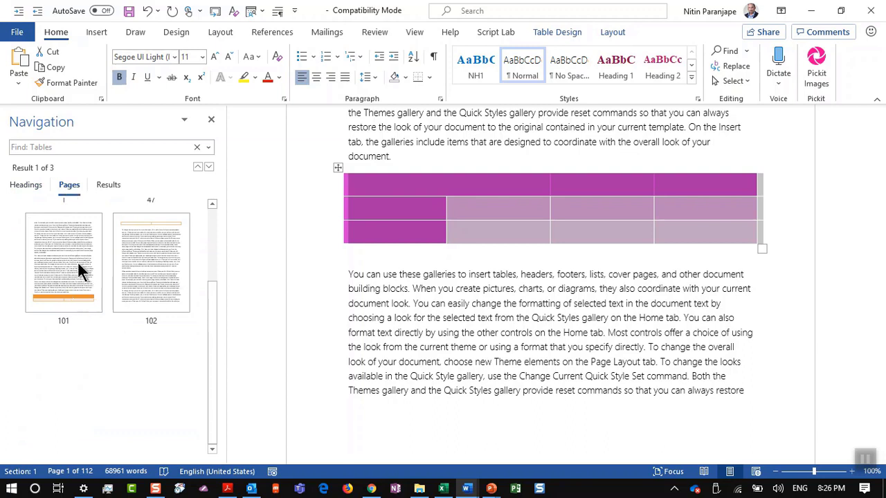
Step back through the table results to the purple table under Testing, result 2 of 3
left_click(197, 168)
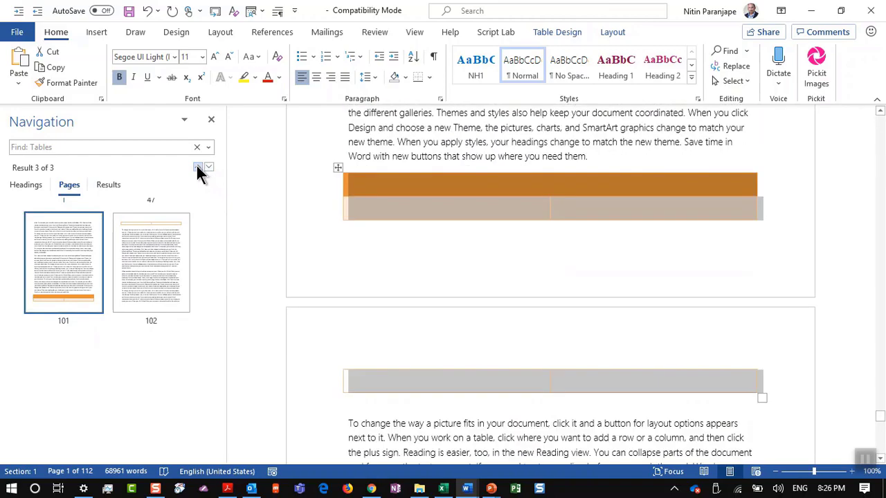
left_click(198, 167)
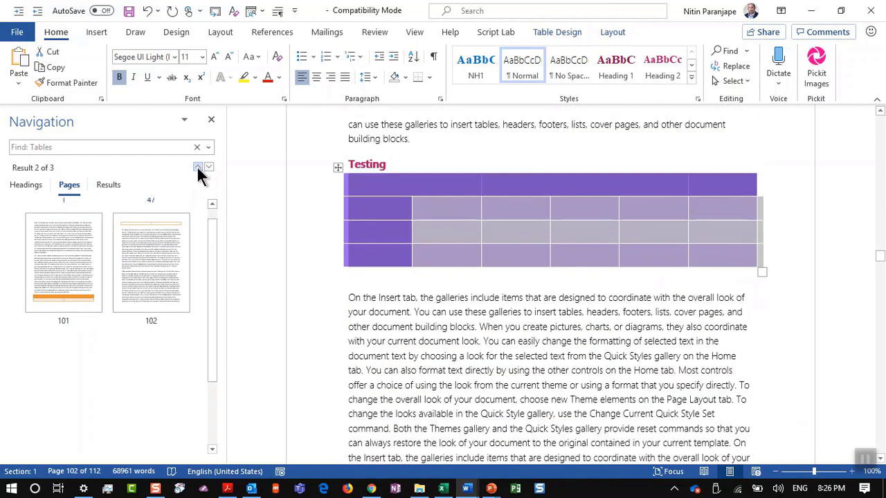
left_click(197, 168)
left_click(197, 168)
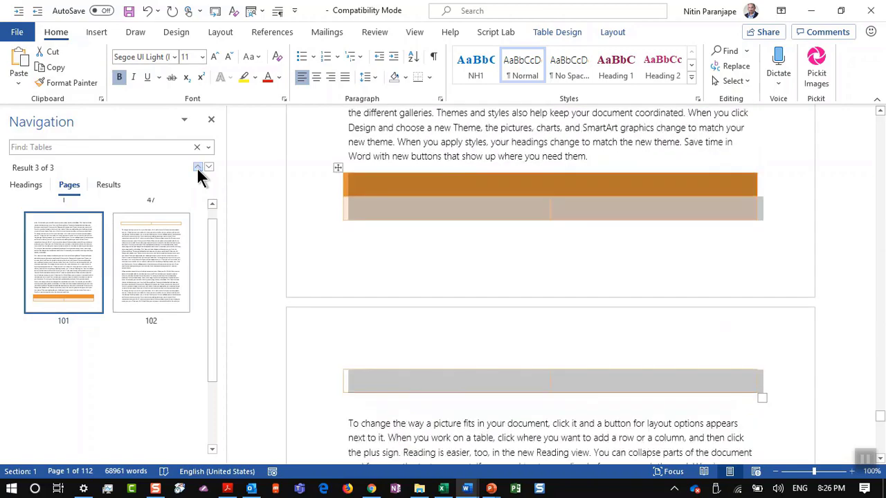
left_click(197, 168)
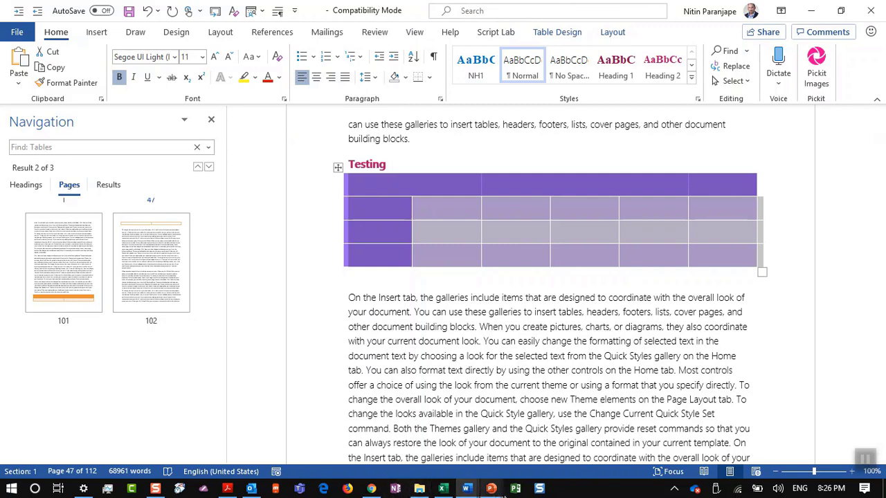
Show slide 161 '98. Encrypt files with password' in the deck, then return to Word
mouse_move(490, 488)
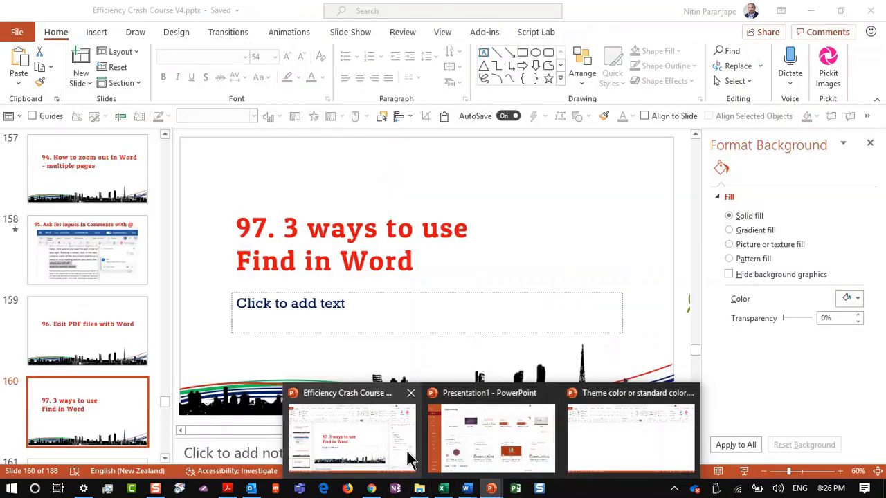
left_click(407, 451)
scroll(149, 427, "down", 1)
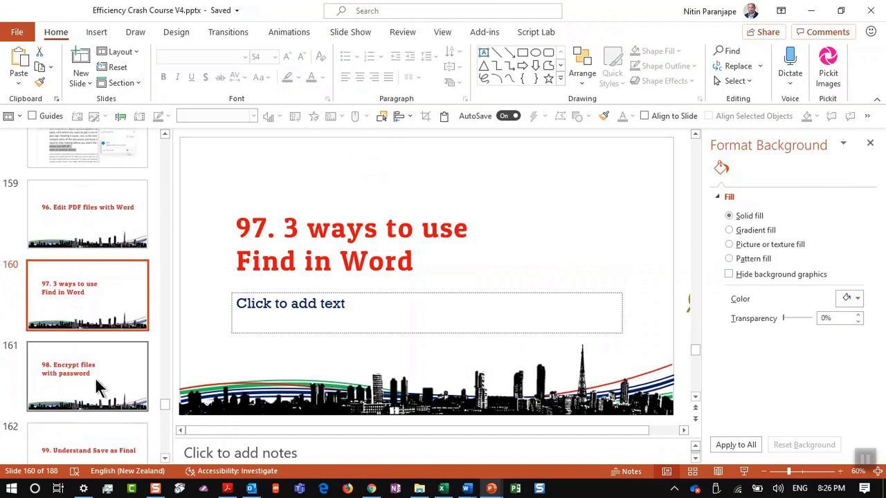
left_click(94, 377)
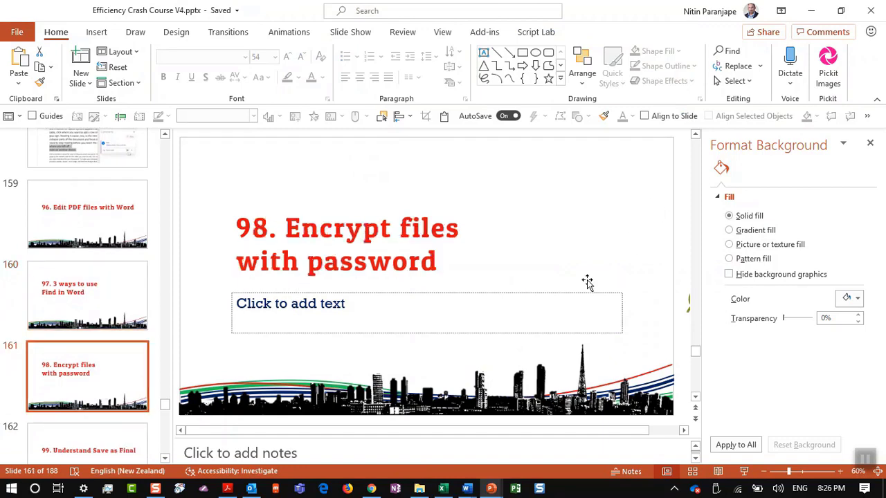
mouse_move(466, 490)
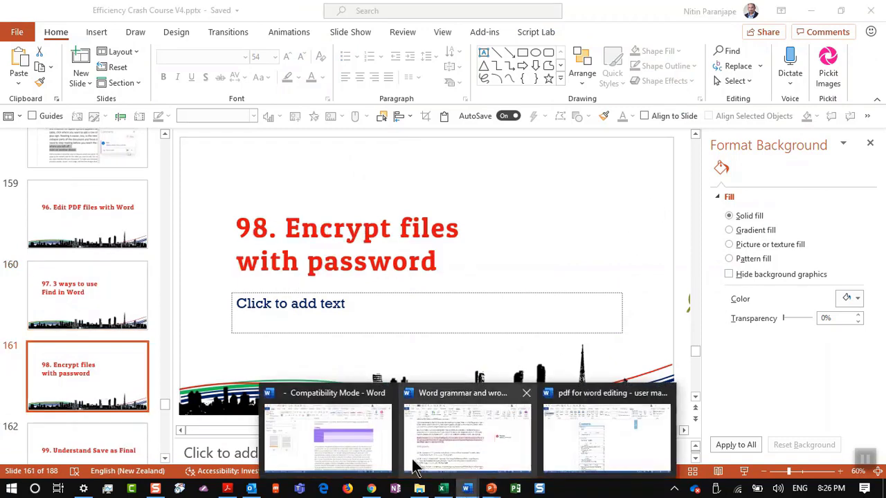
left_click(344, 438)
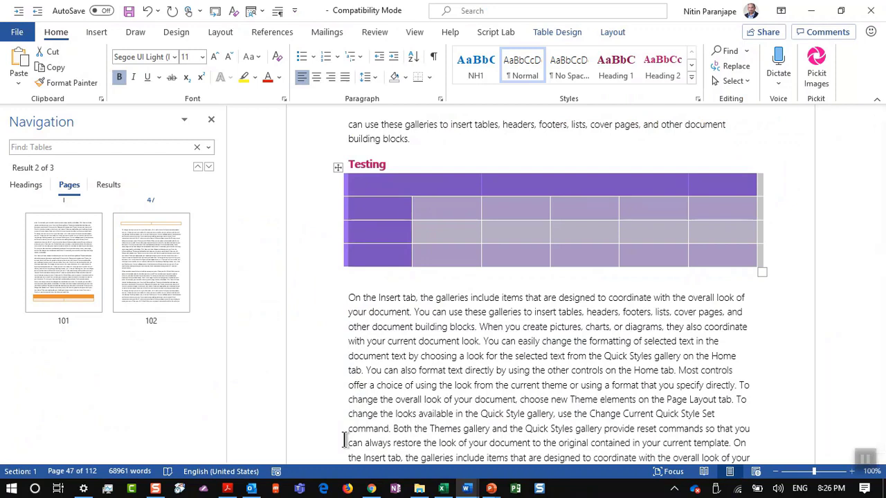
Show Word's Protect Document options with Encrypt with Password, then return to the deck
key("alt+f")
key("a")
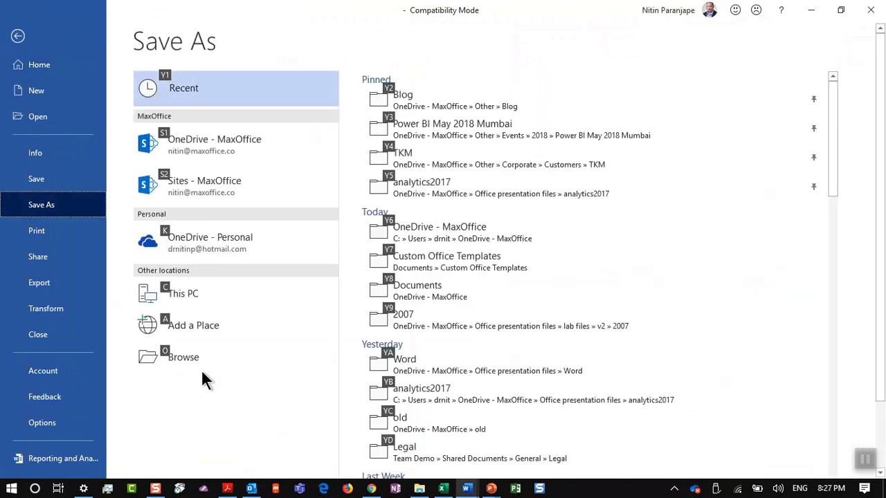
left_click(64, 151)
left_click(149, 232)
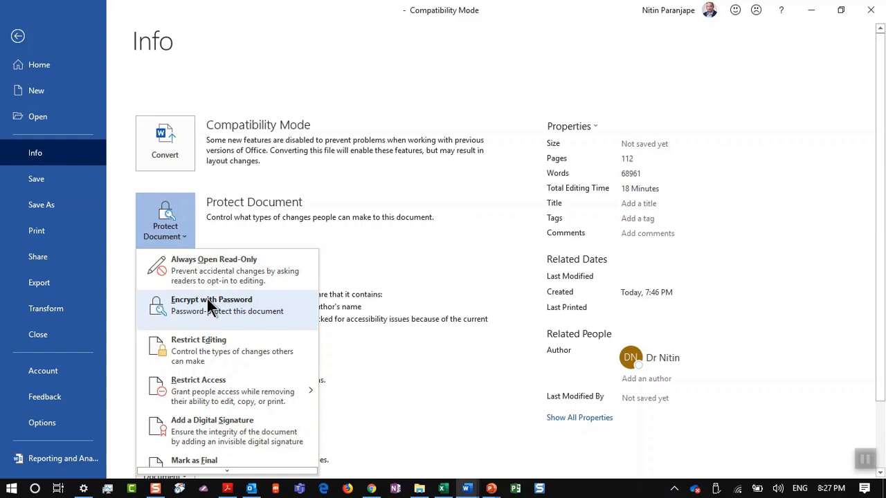
left_click(209, 307)
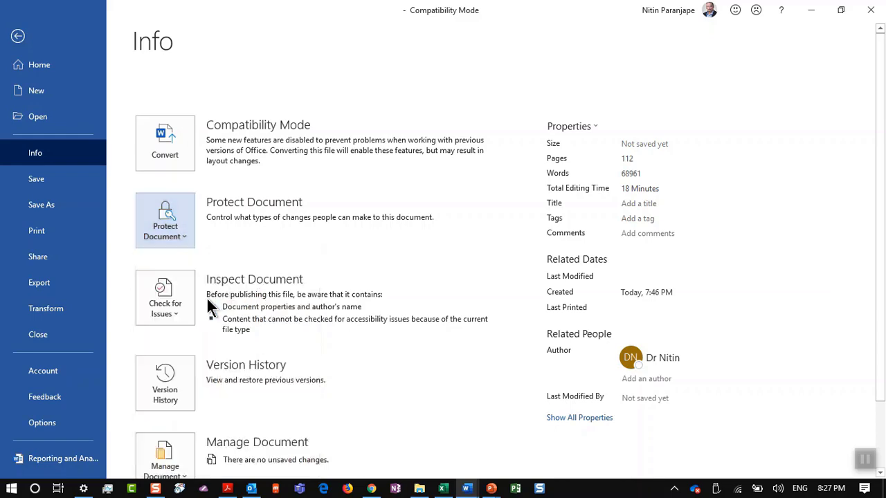
key("alt+Tab")
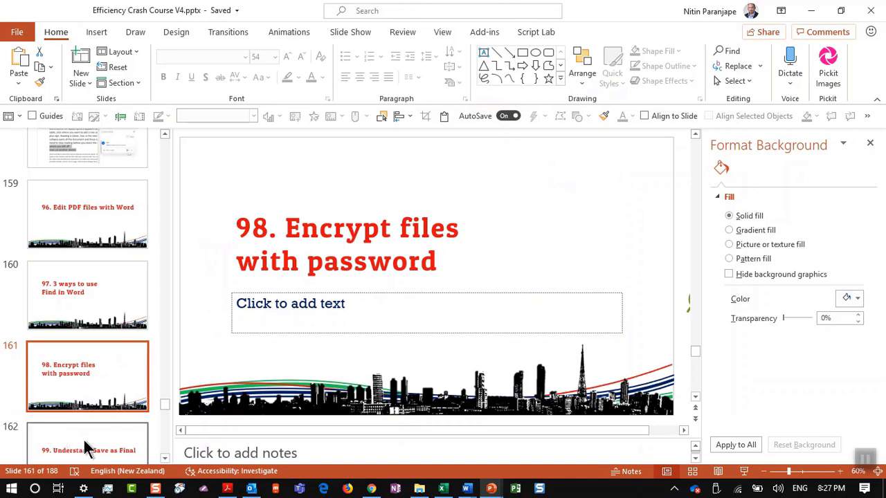
Show slide 162 '99. Understand Save as Final', then return to Word
left_click(84, 441)
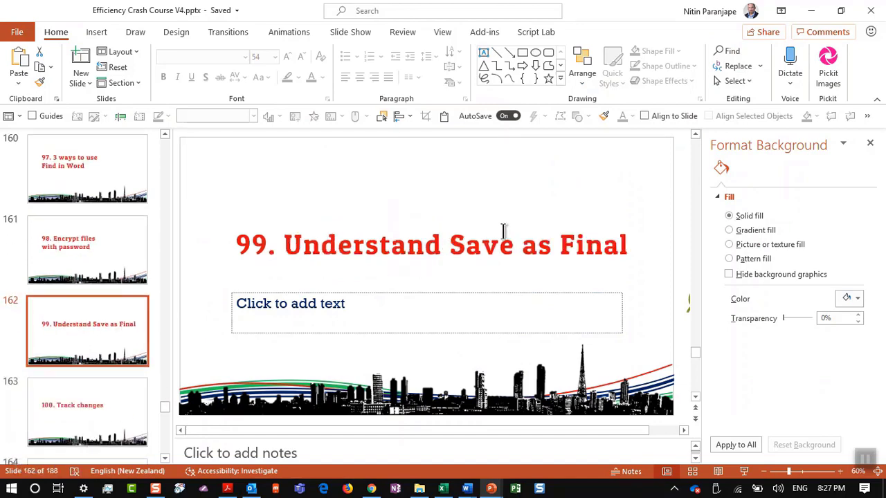
key("alt+Tab")
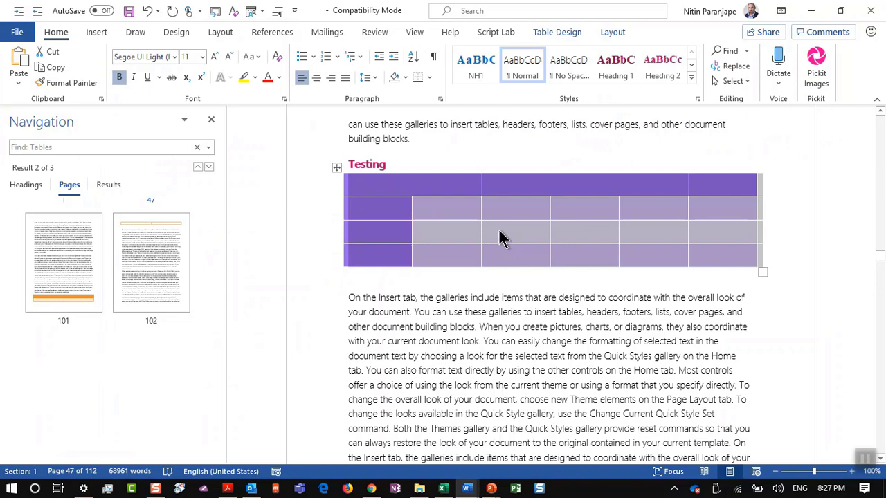
Close the Navigation pane and place the cursor in the Executive Summary at the document start
left_click(211, 122)
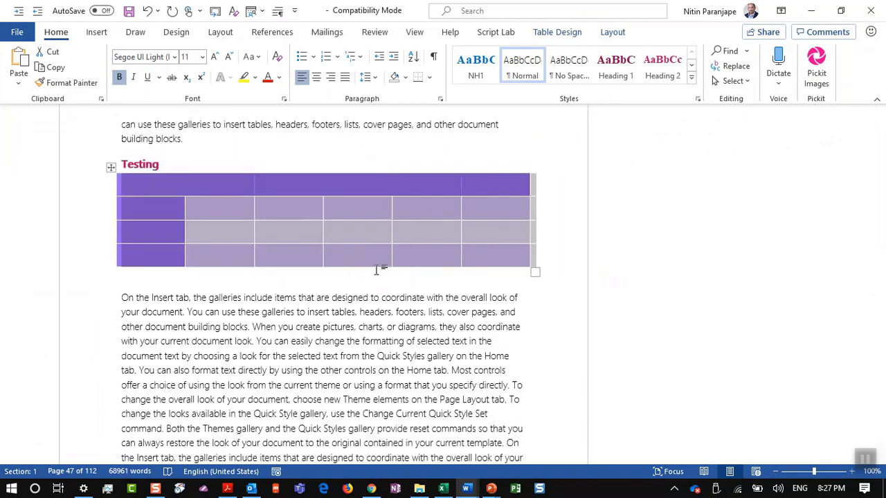
key("ctrl+Home")
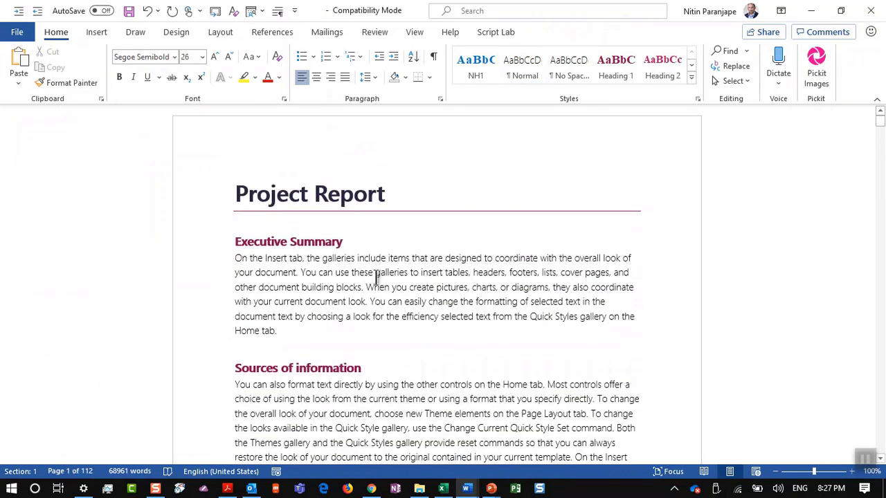
left_click(369, 325)
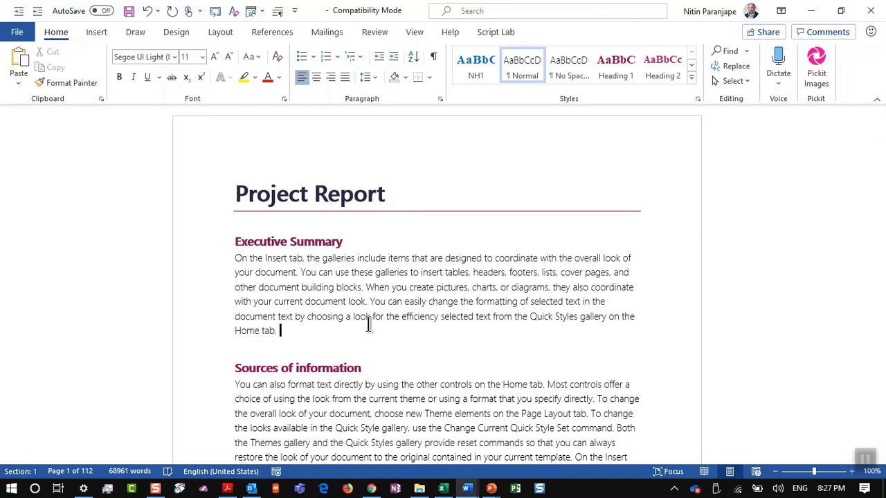
Bring up the Protect Document options in File > Info, including Mark as Final
left_click(17, 33)
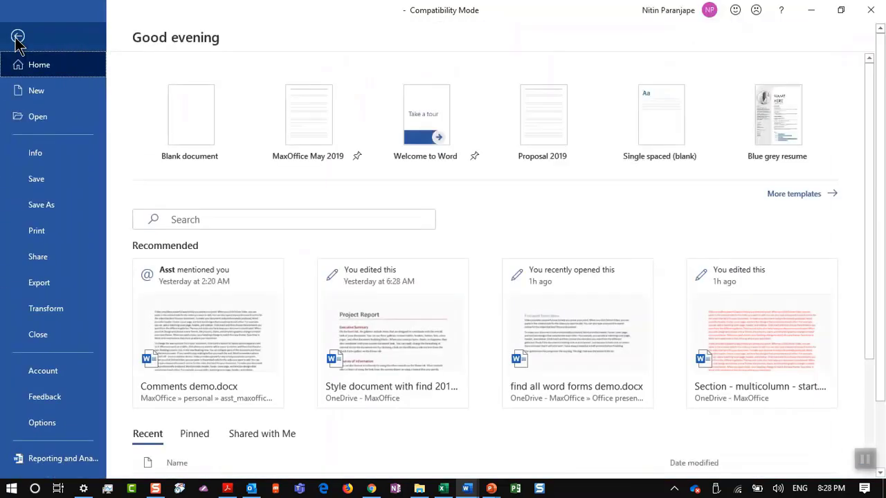
left_click(44, 164)
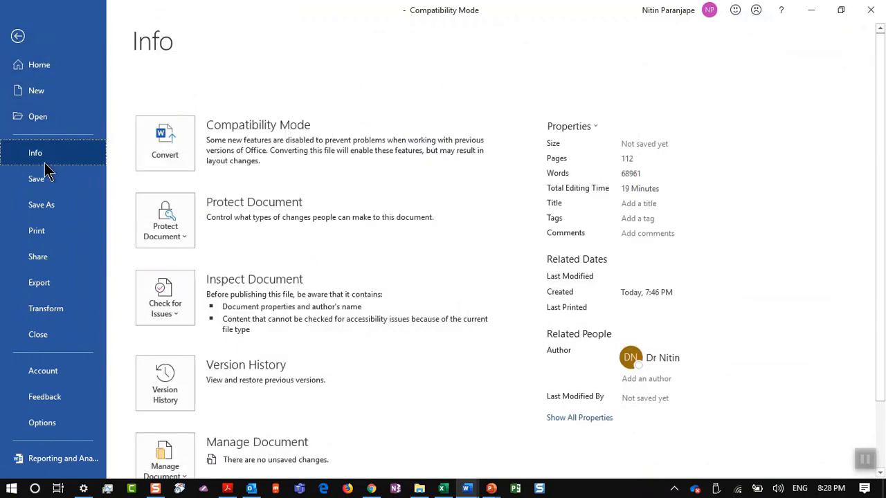
left_click(144, 215)
scroll(303, 366, "down", 1)
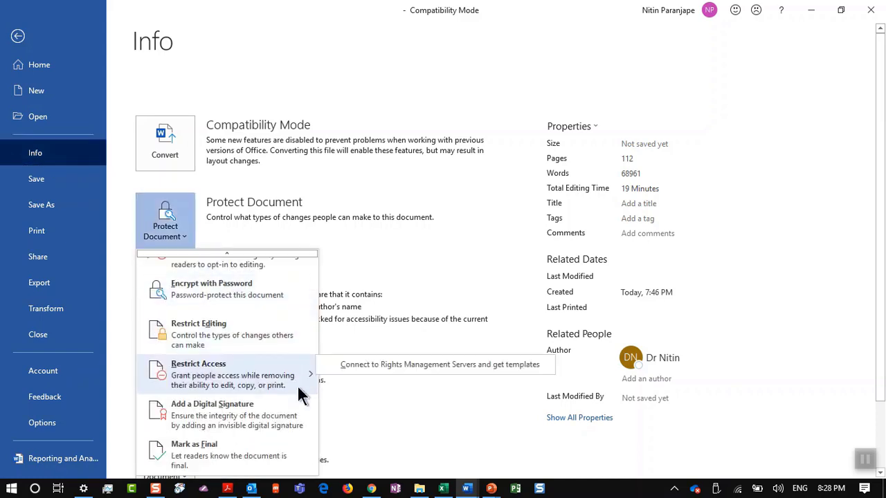
Mark the report as final, saving it as ffdsaf and accepting the newest format upgrade
left_click(254, 458)
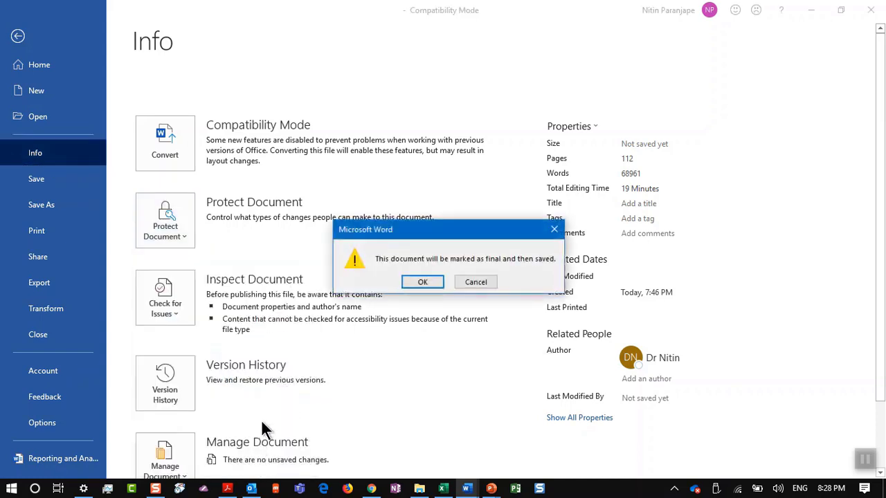
left_click(421, 281)
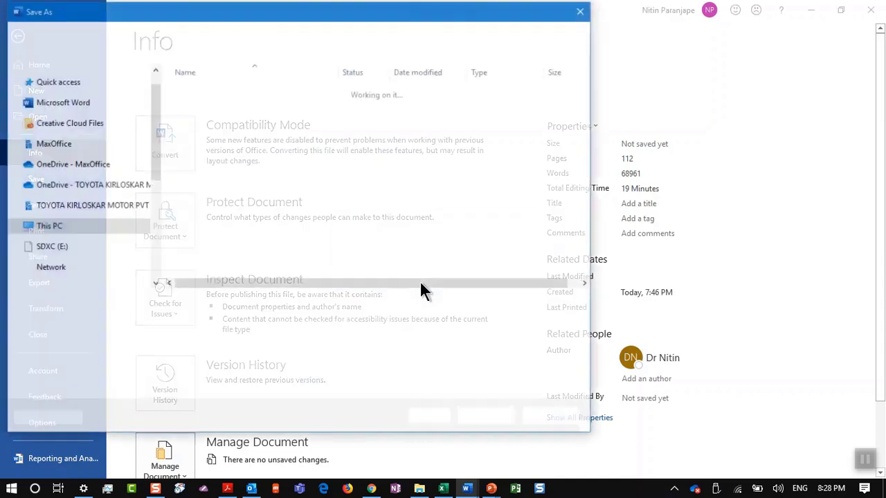
type("ffdsaf")
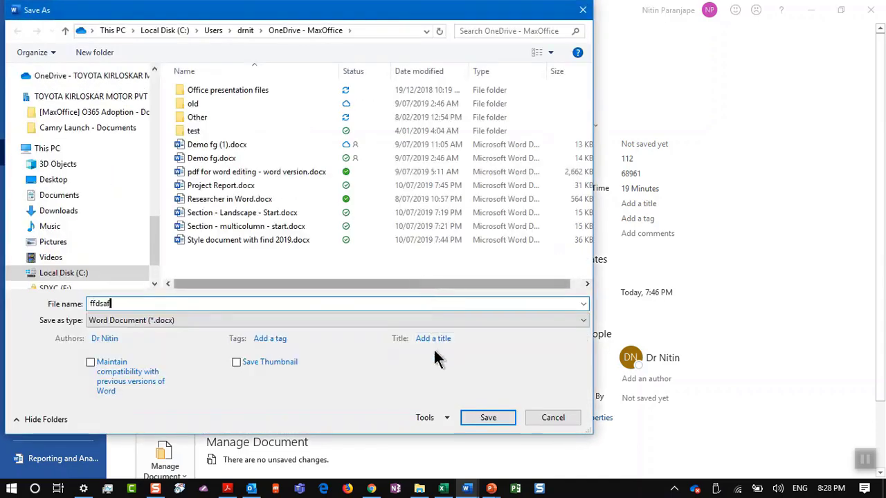
left_click(468, 418)
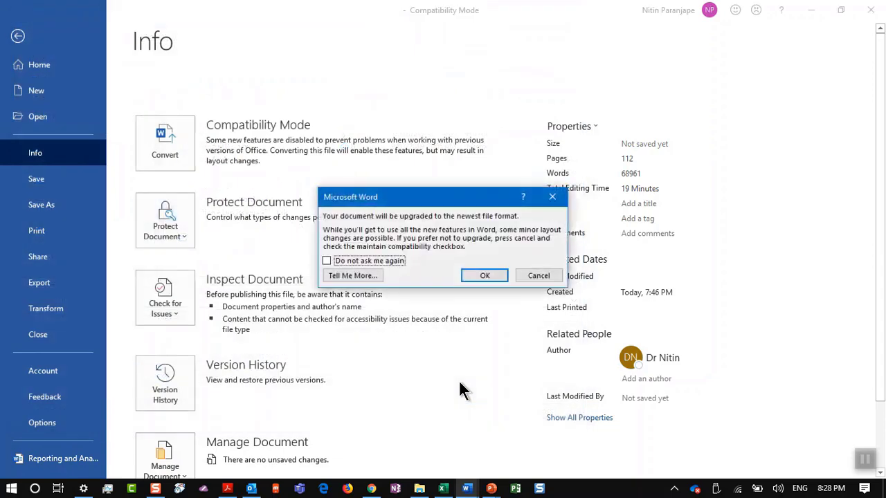
left_click(483, 276)
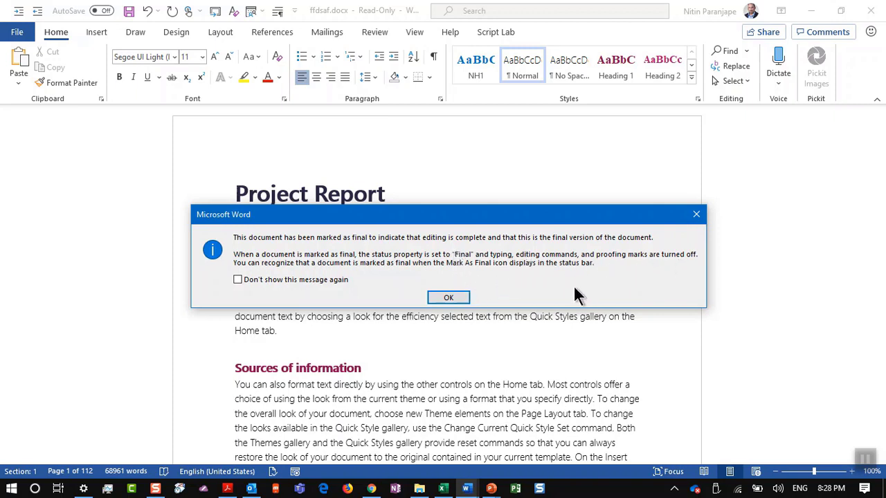
Dismiss the Final notice, pin the ribbon, and choose Edit Anyway to make the report editable
left_click(461, 299)
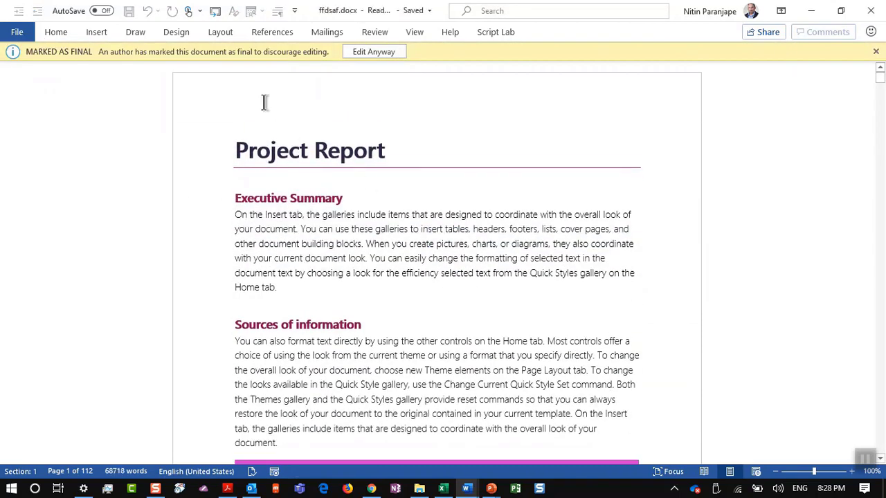
double_click(65, 25)
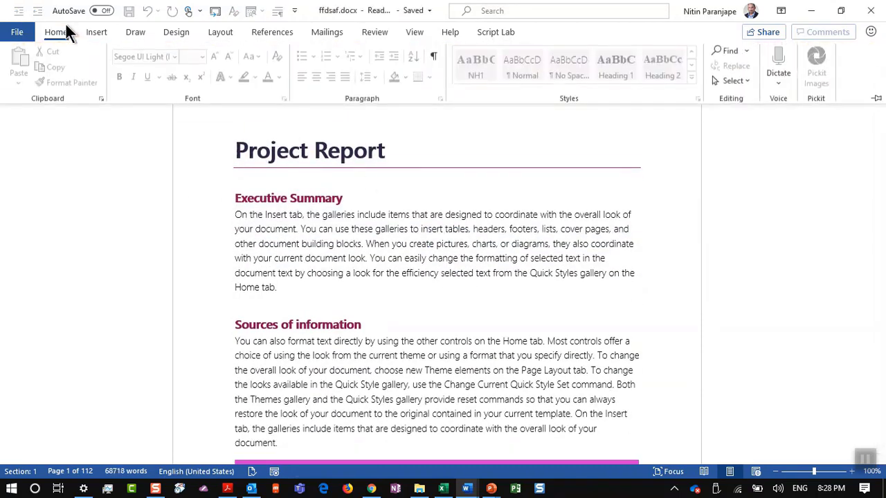
left_click(94, 35)
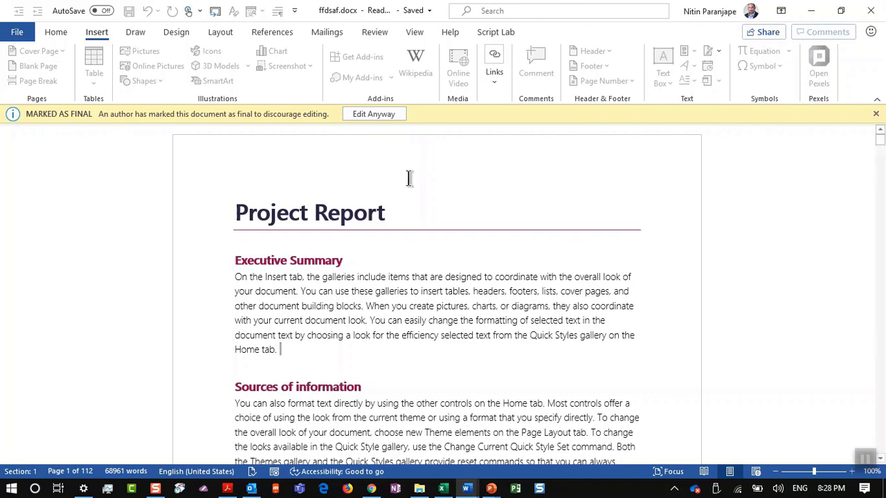
left_click(376, 116)
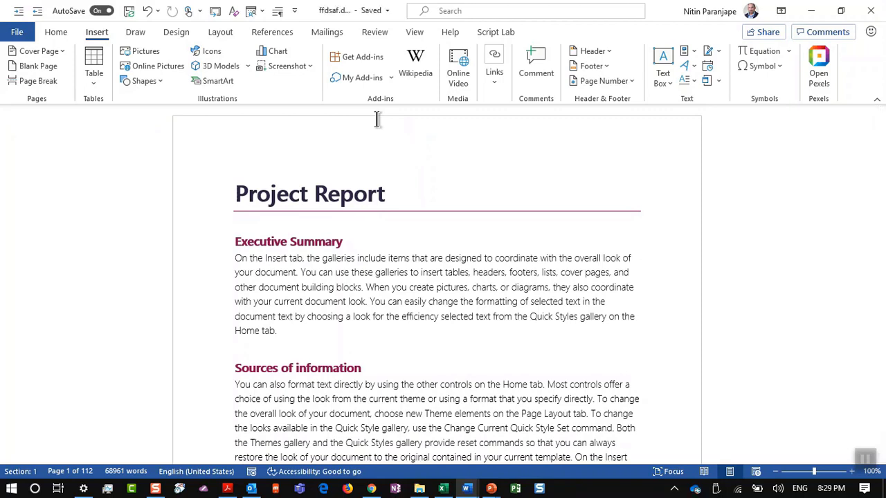
Show slide 163 '100. Track changes' in the deck, then return to the Word report
key("alt+Tab")
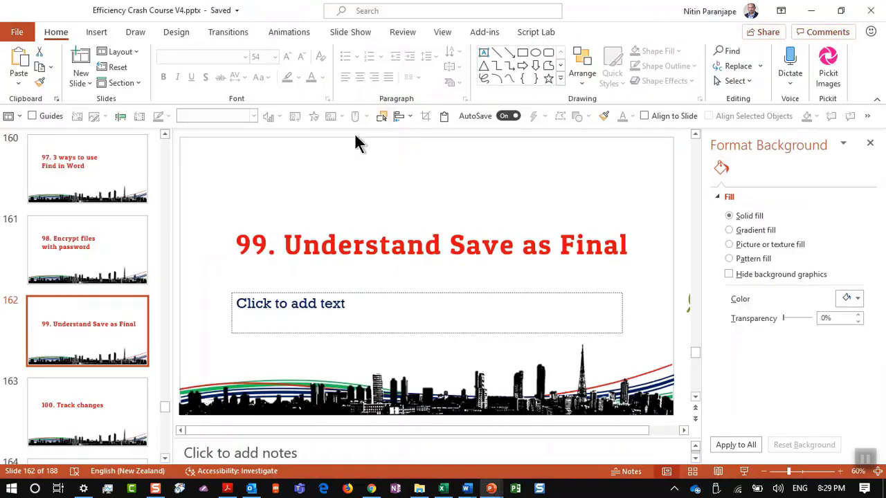
left_click(67, 398)
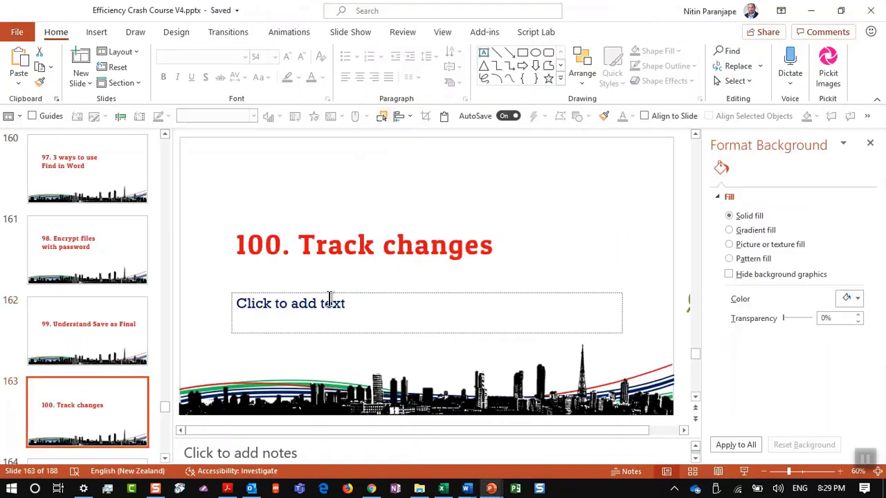
key("alt+Tab")
scroll(336, 289, "down", 1)
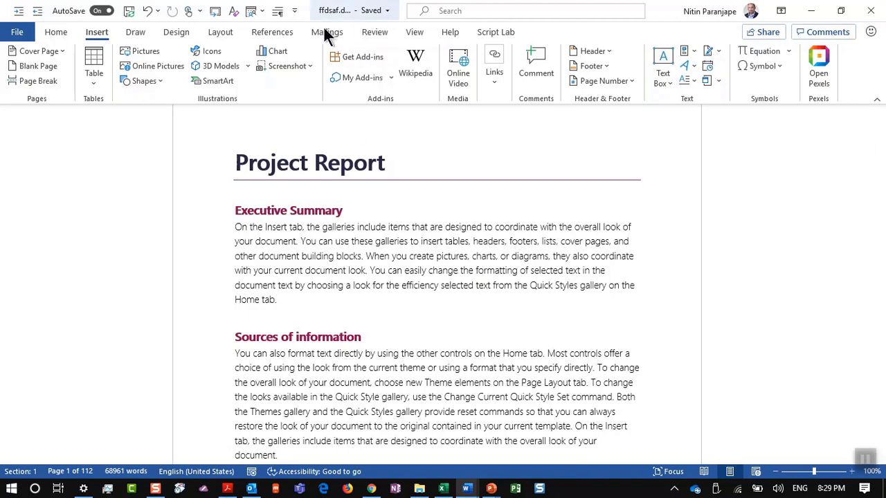
Turn on Track Changes and replace 'blocks.' with 'New item'
left_click(382, 35)
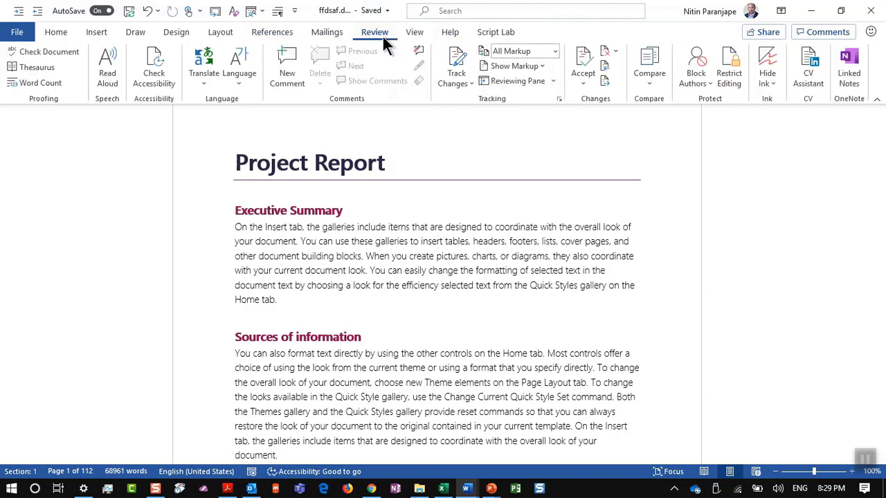
left_click(454, 62)
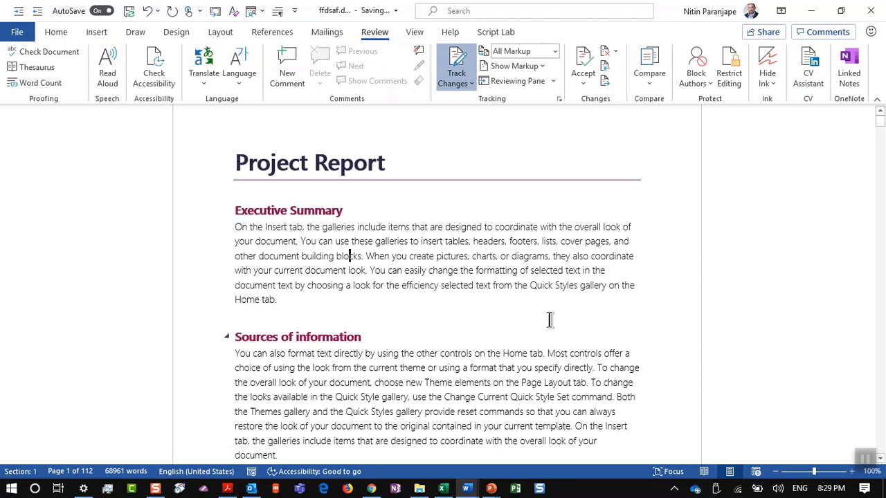
type("dsfdds")
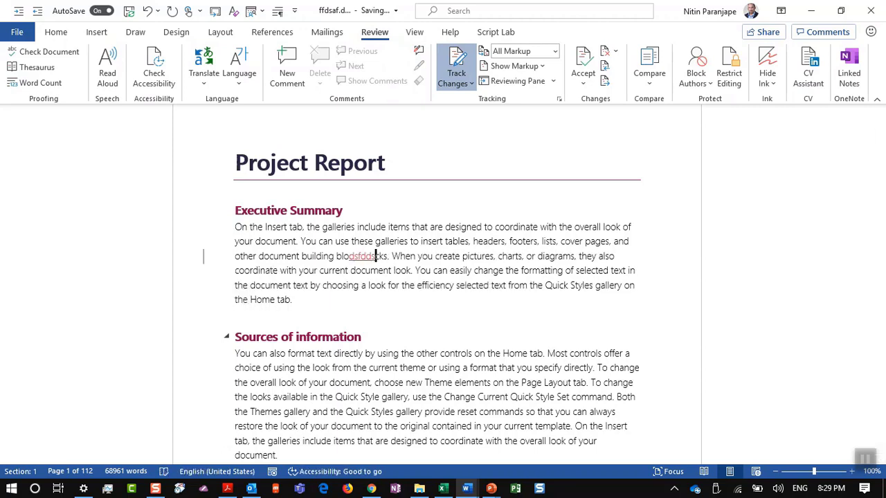
key("ctrl+BackSpace")
key("Delete")
key("Delete")
key("Delete")
key("Delete")
key("Delete")
key("Delete")
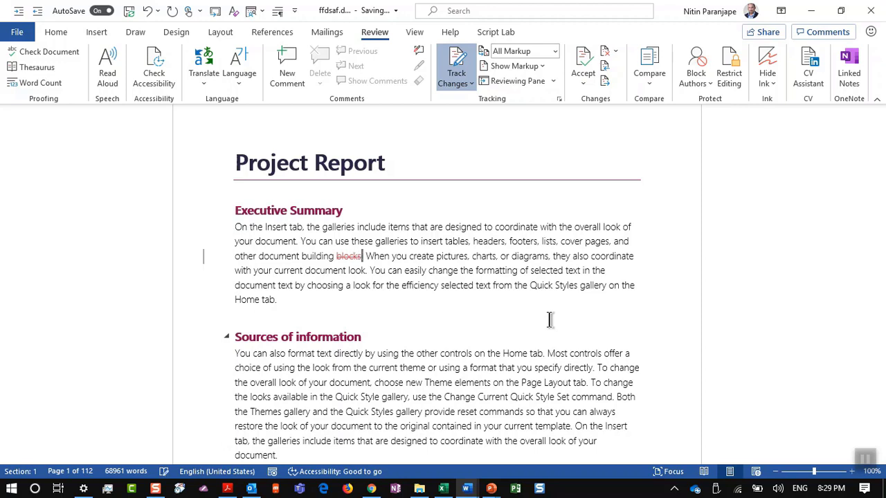
key("Delete")
type("New item")
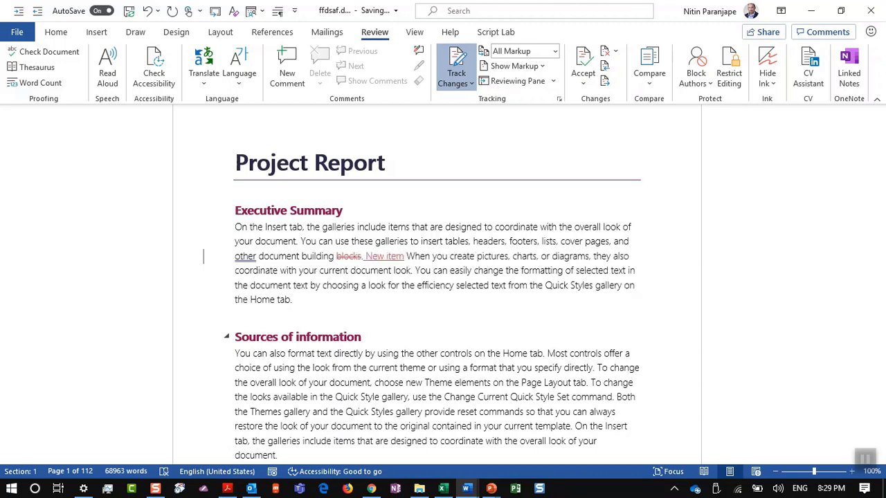
Toggle simple and all markup, then delete the end of the Sources of information paragraph
scroll(195, 204, "down", 1)
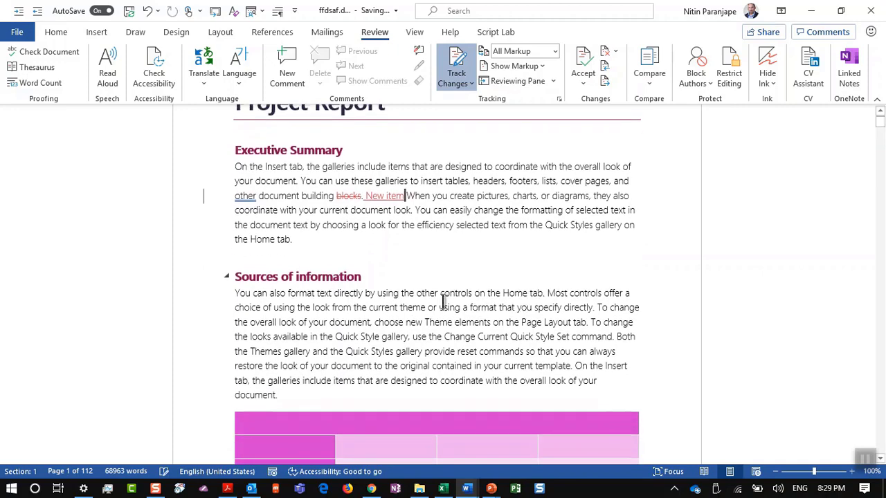
left_click(204, 197)
left_click(204, 197)
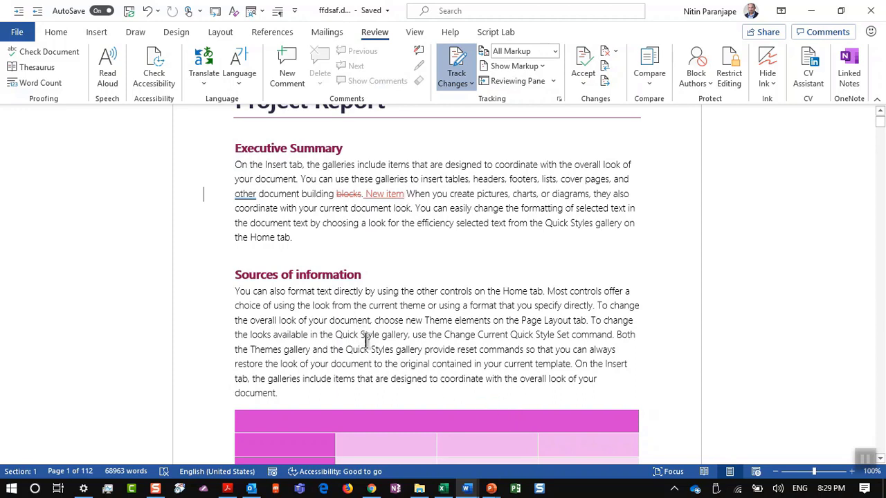
left_click_drag(363, 339, 448, 386)
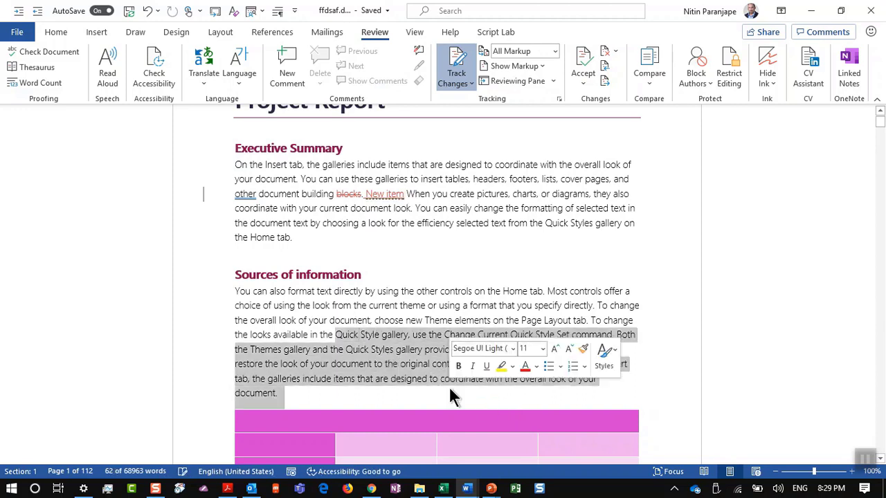
key("Delete")
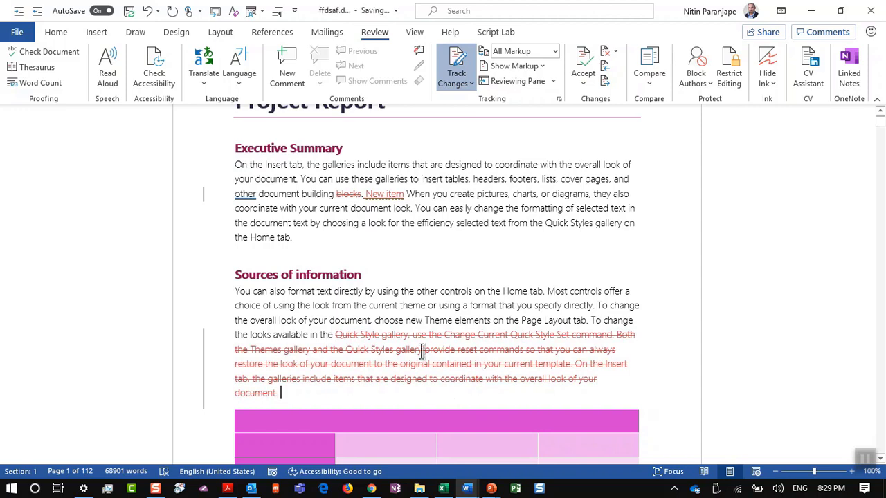
mouse_move(421, 352)
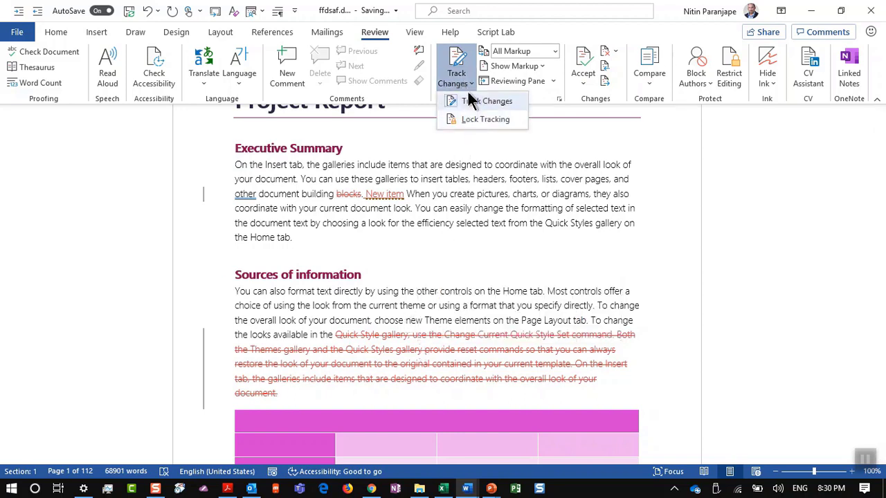
Turn off Track Changes in Word, then type a test edit and undo it
left_click(469, 101)
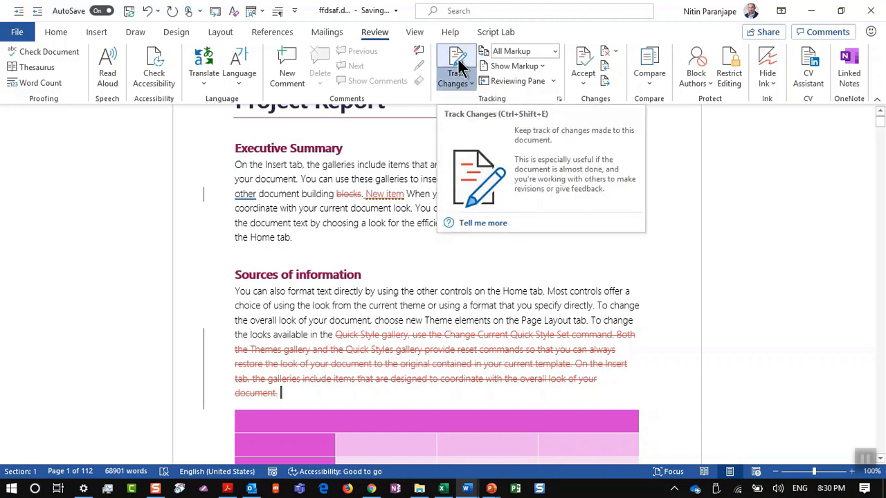
left_click(456, 67)
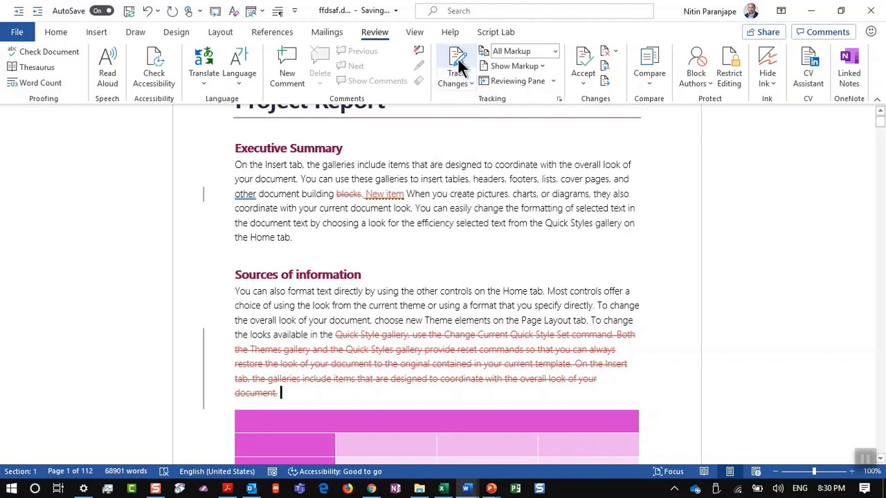
left_click(458, 202)
type("fdsfsdfsd")
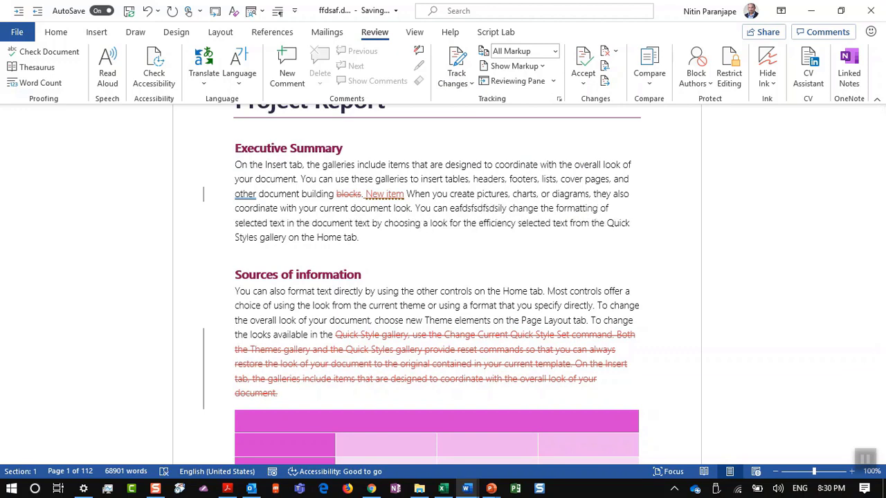
key("ctrl+z")
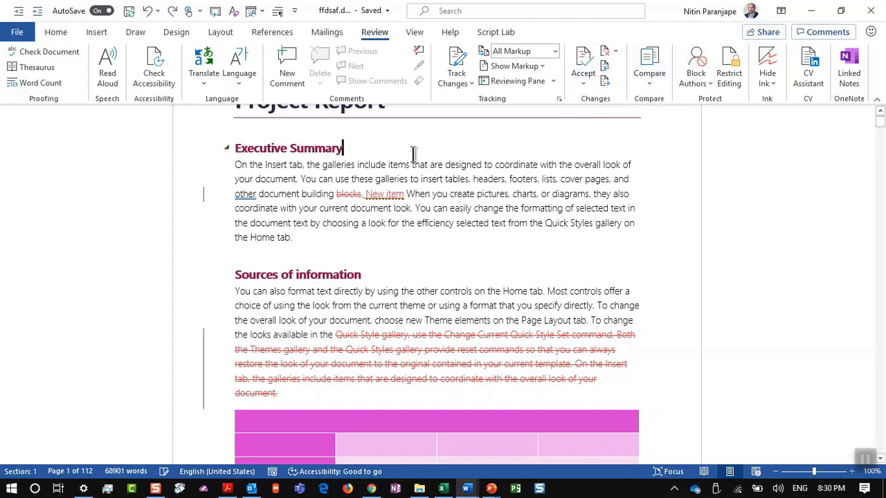
Accept the first two tracked changes, removing 'blocks' and keeping 'New item'
scroll(415, 148, "up", 3)
scroll(391, 70, "up", 7)
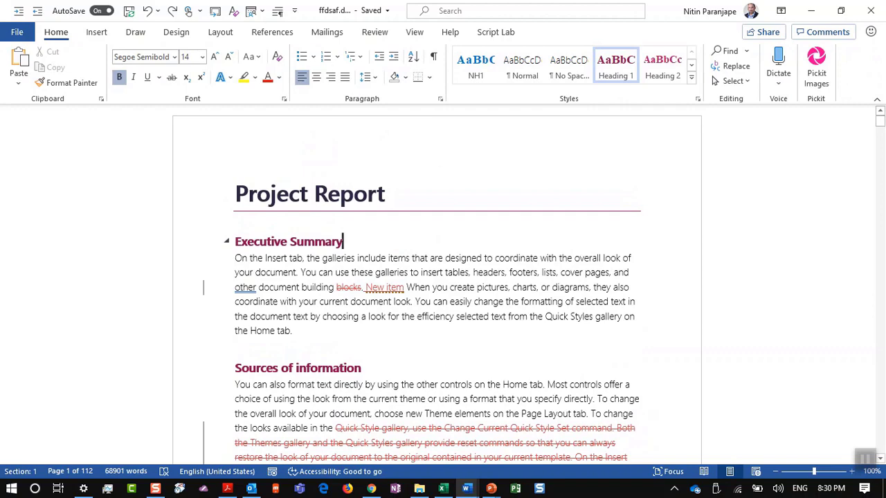
left_click(273, 36)
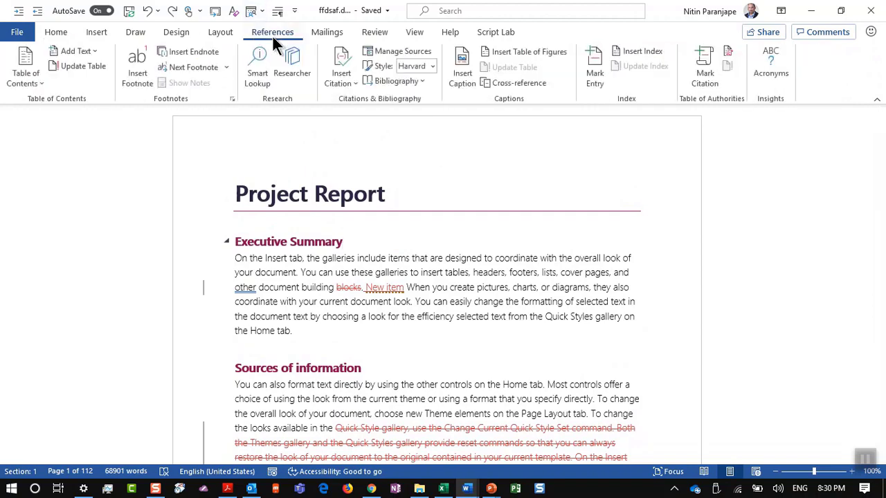
left_click(379, 34)
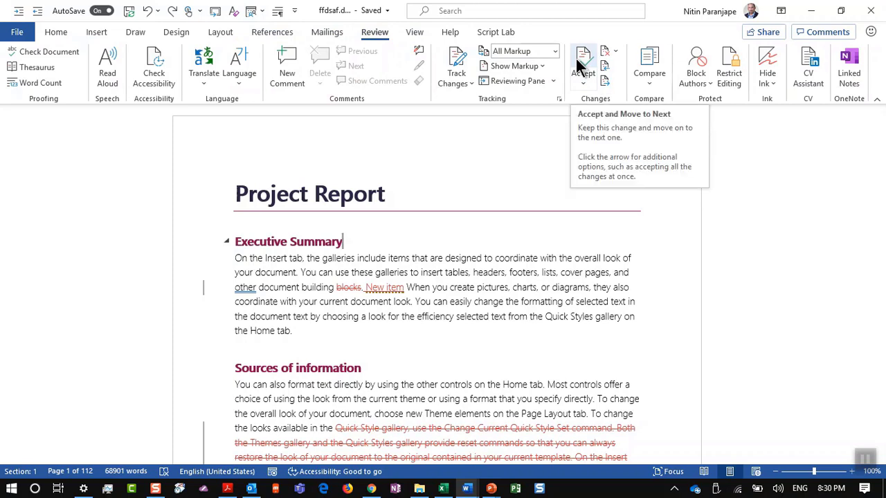
left_click(581, 64)
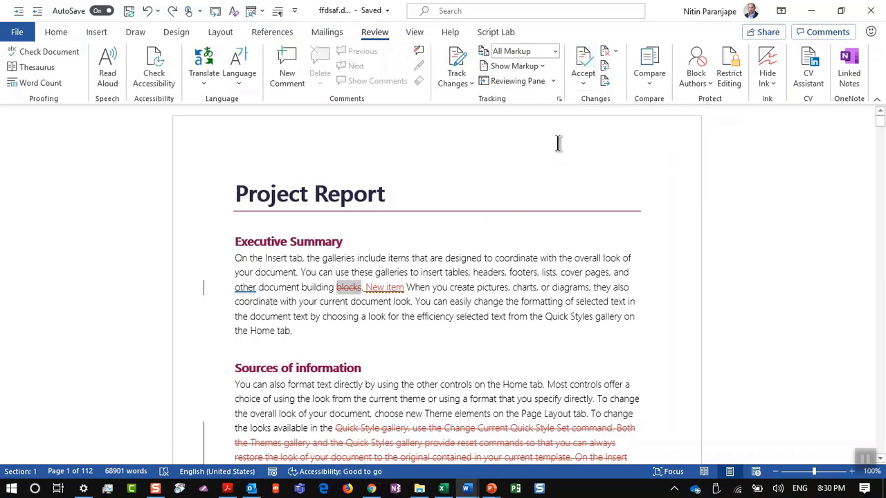
left_click(582, 62)
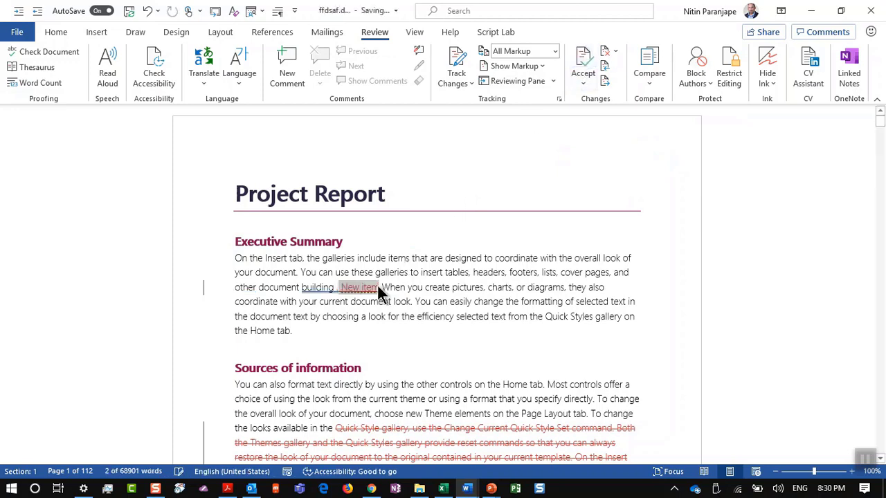
left_click(580, 64)
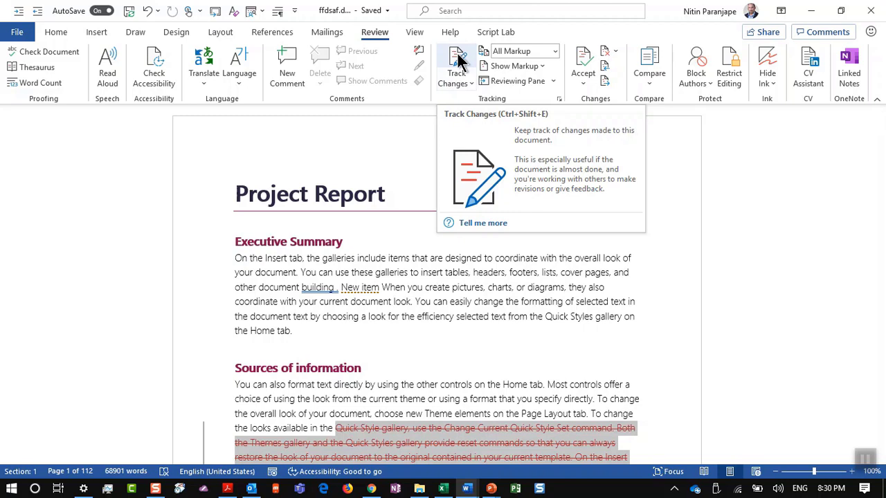
Lock tracking in Word with a password, entered and confirmed
left_click(474, 342)
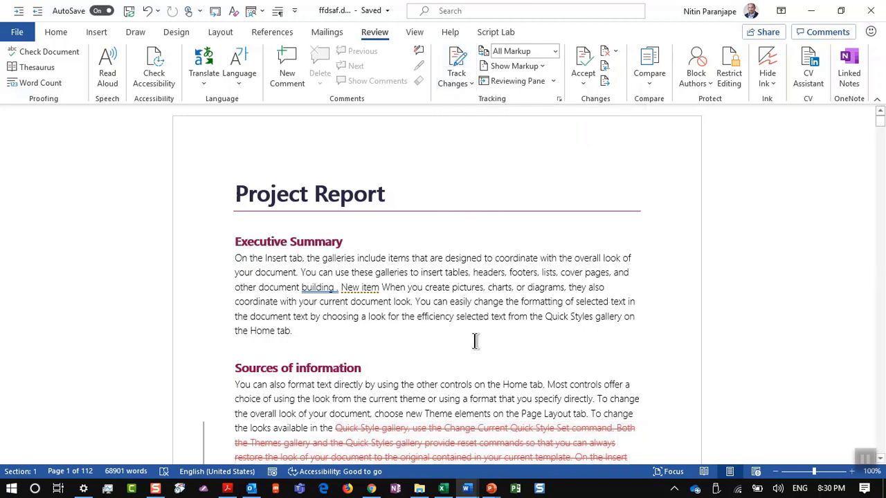
left_click(455, 81)
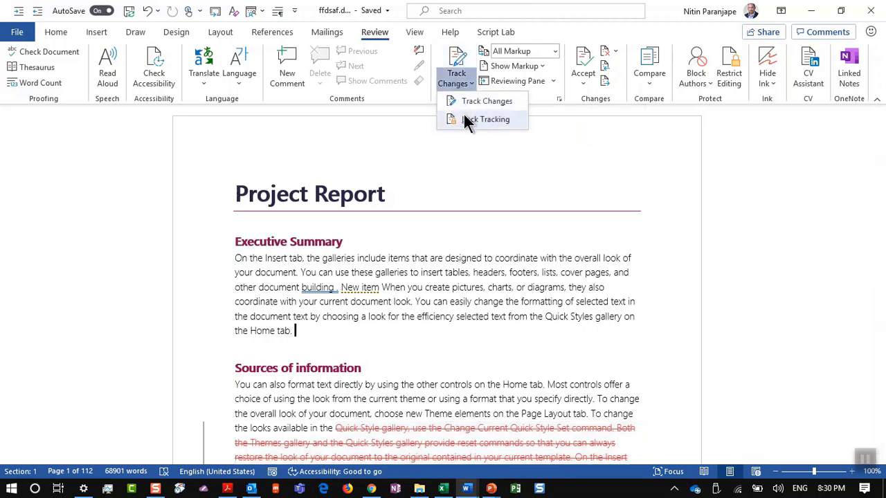
left_click(468, 121)
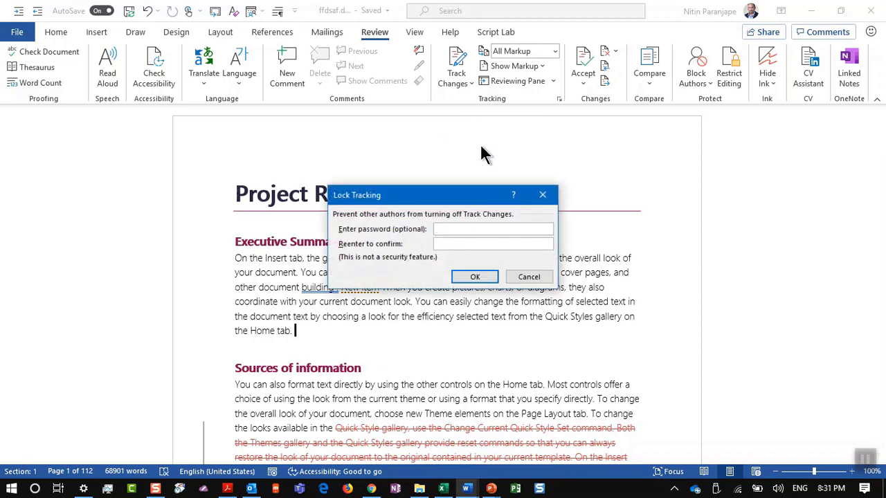
type("*")
key("Tab")
type("*")
key("Return")
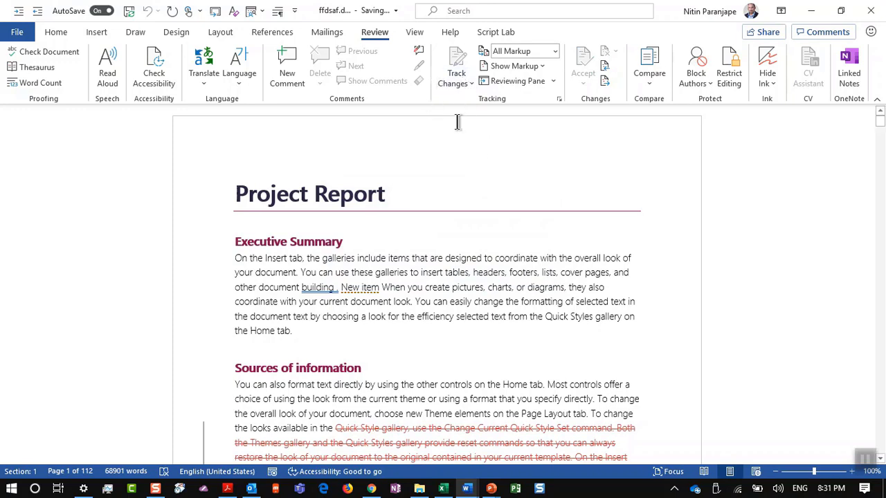
Type 'ab. fadsfdsf' after the Executive Summary paragraph as a tracked insertion
type("ab. fadsfdsf")
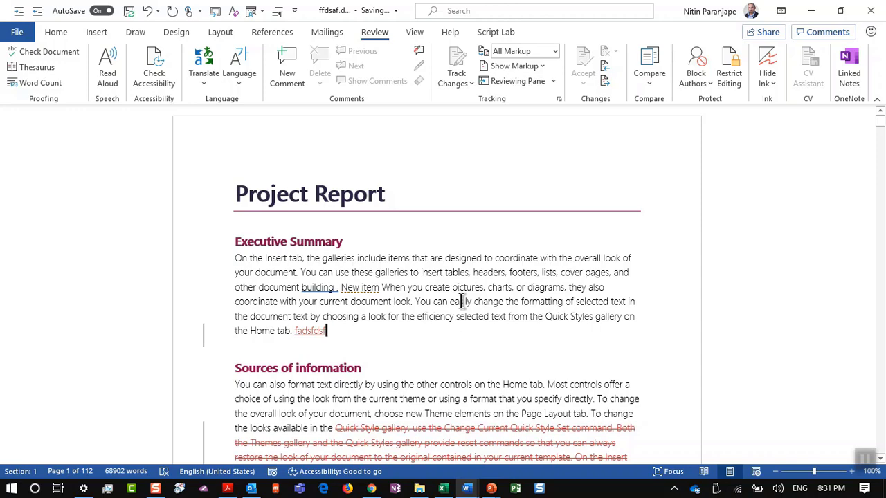
key("alt+Tab")
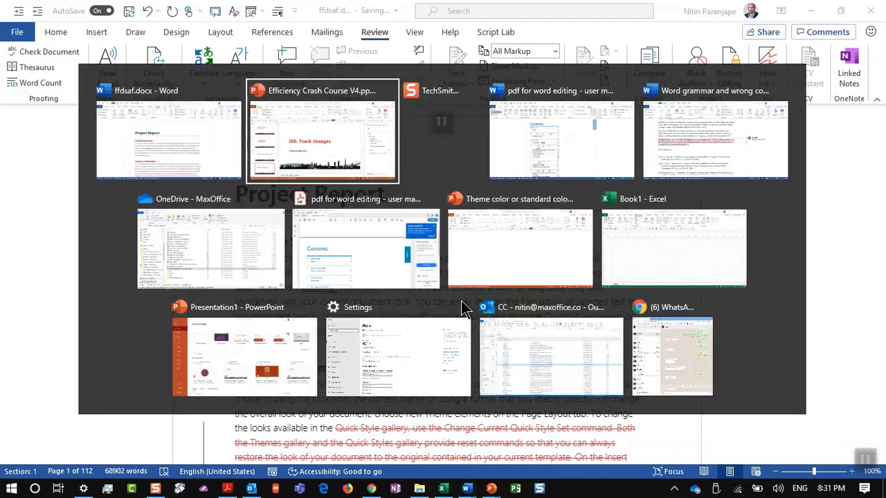
Show slide 164, 'Compare documents without track changes', then bring up Word's grammar demo document
scroll(127, 368, "down", 2)
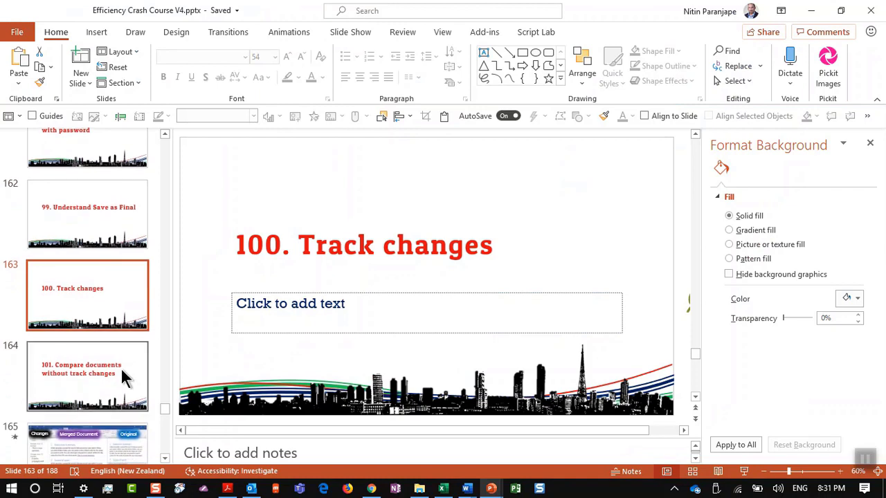
left_click(121, 367)
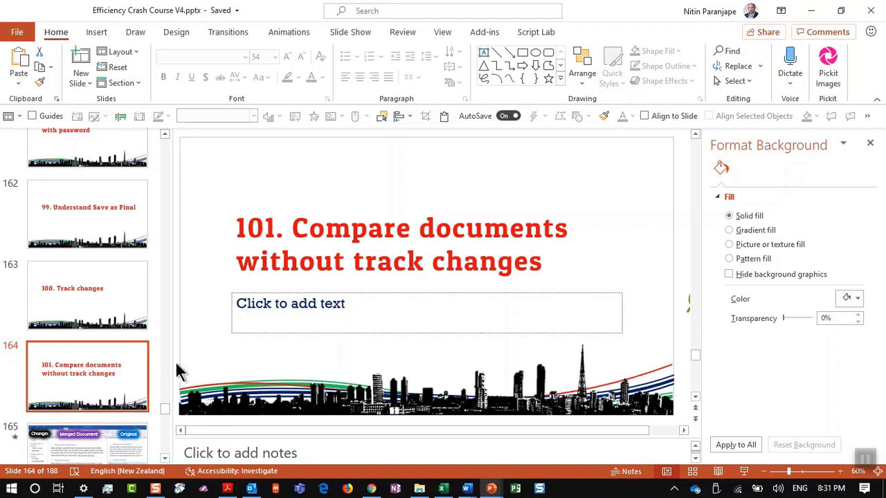
left_click(465, 488)
left_click(460, 427)
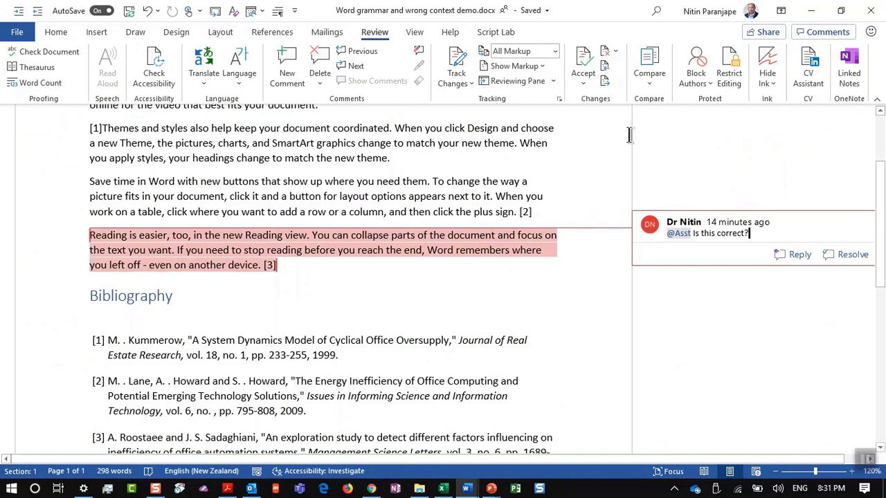
Create a new blank Word document and preview the Compare Documents dialog, then cancel it
key("ctrl+n")
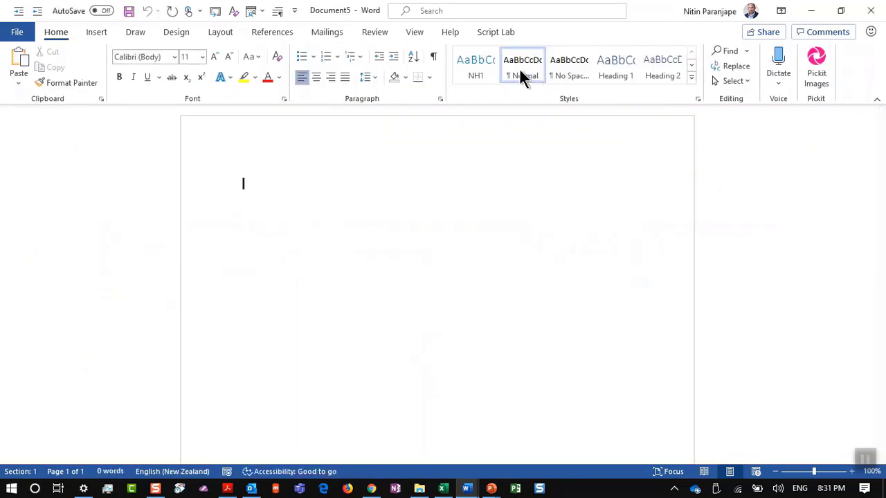
left_click(375, 32)
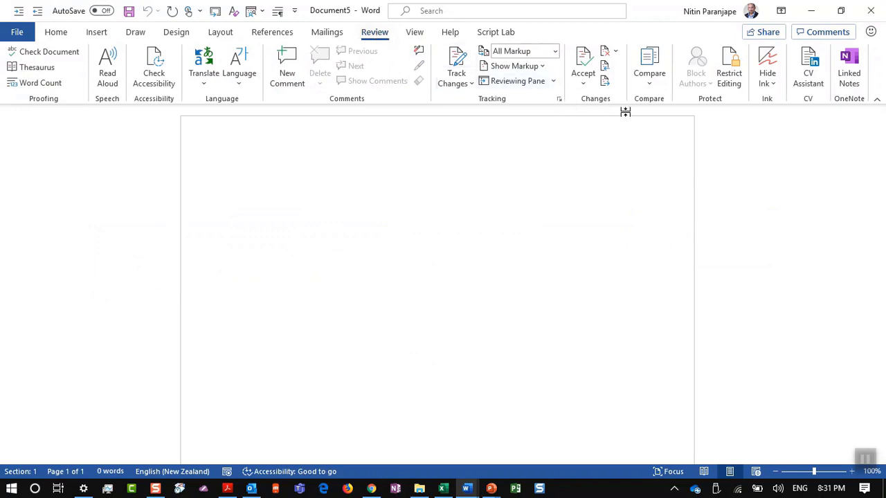
left_click(650, 76)
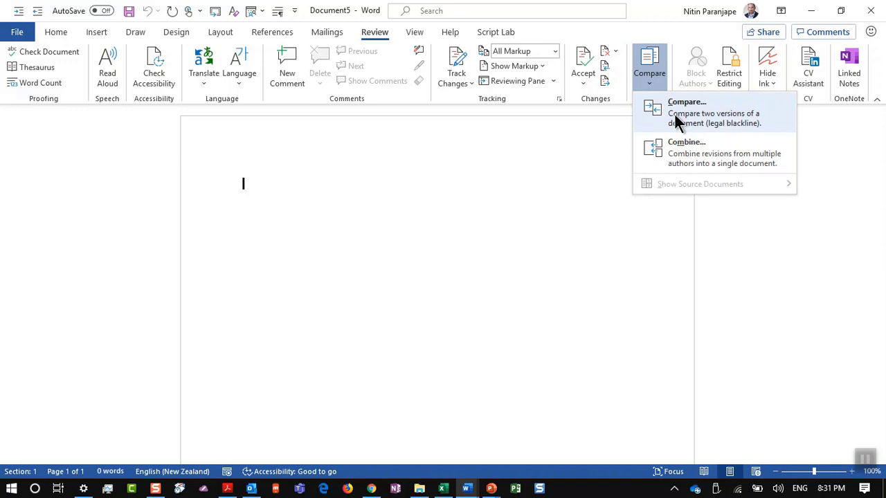
left_click(675, 114)
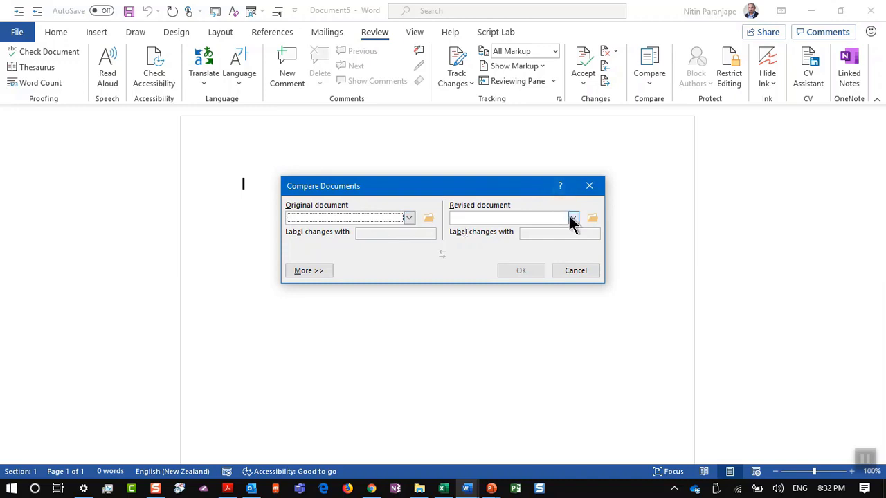
key("Escape")
mouse_move(491, 489)
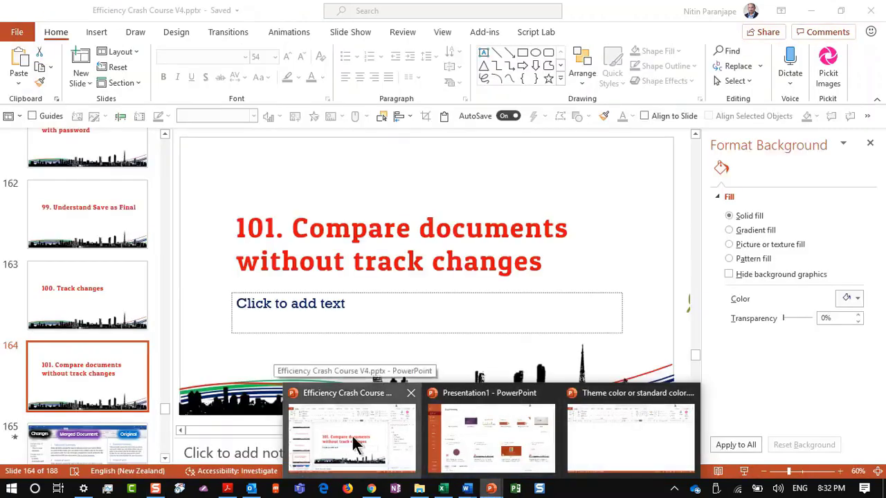
Present slide 164 and show the Word comparison result example
left_click(352, 440)
left_click(765, 471)
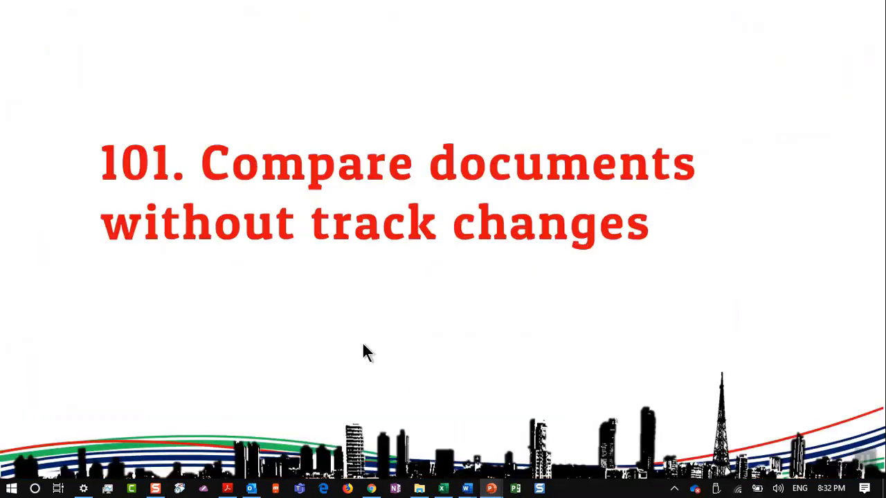
key("alt+Tab")
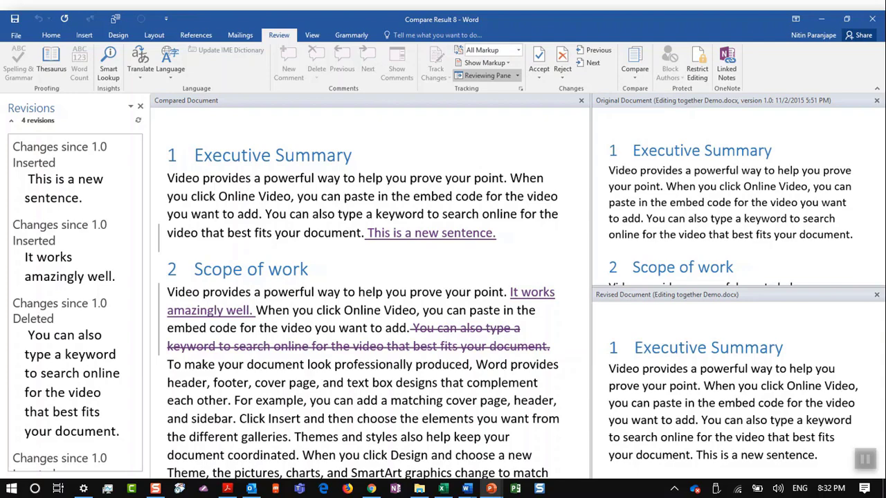
key("alt+Tab")
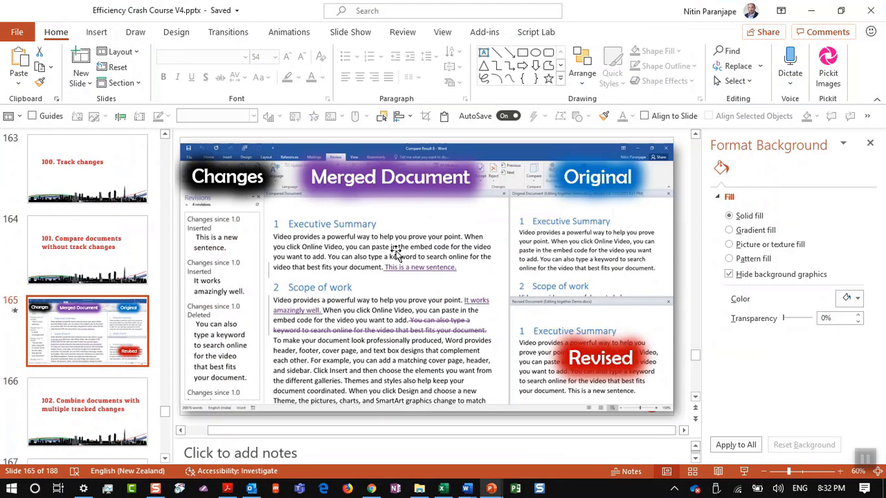
Present from slide 166 through 'Use the Combine option', then switch to the blank Word document
left_click(119, 433)
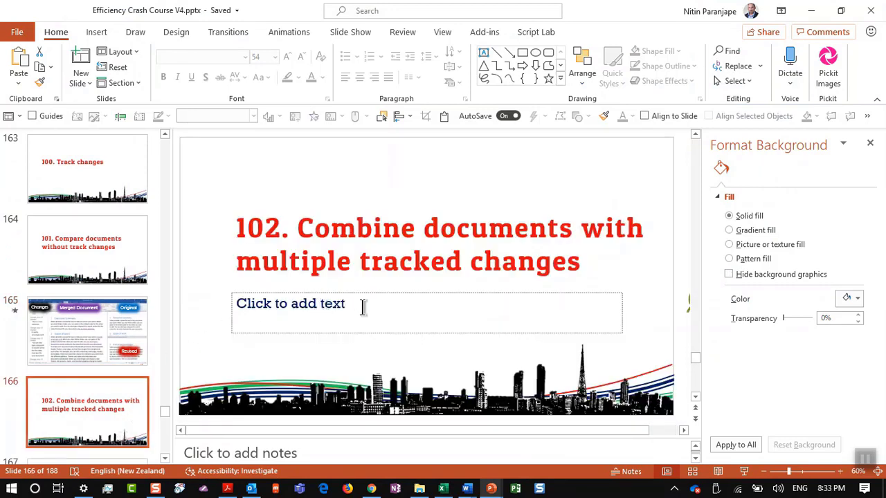
left_click(743, 471)
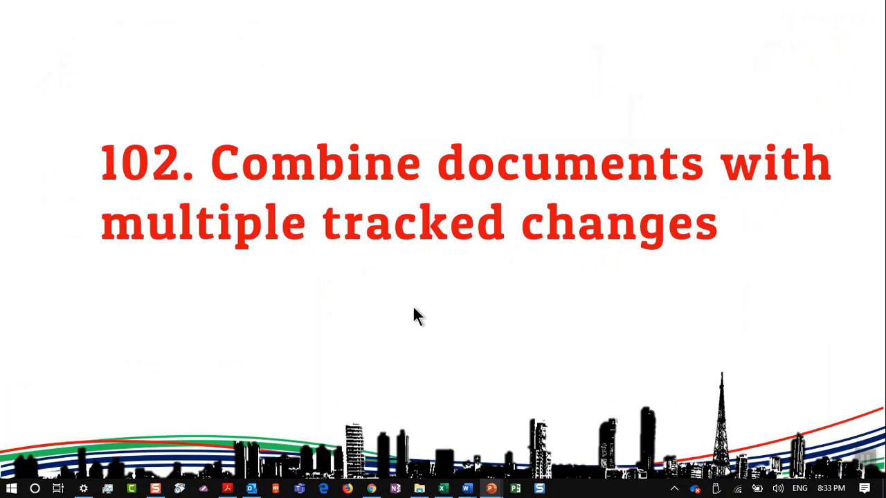
left_click(414, 310)
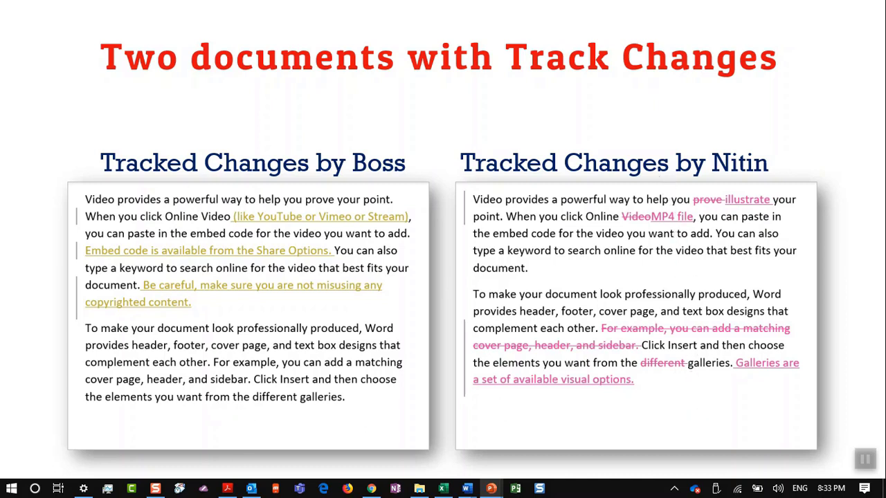
key("Right")
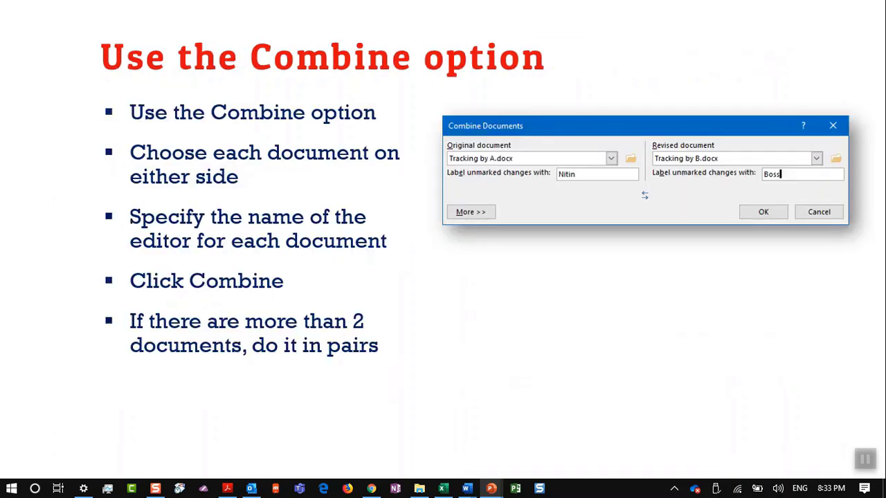
key("alt+Tab")
key("Tab")
key("Tab")
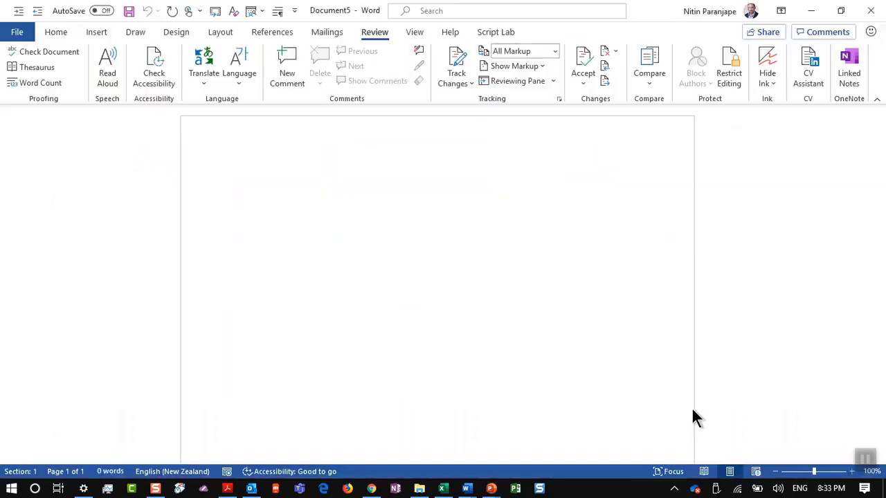
Open the Compare dropdown on Word's Review tab to show the Combine option
left_click(654, 78)
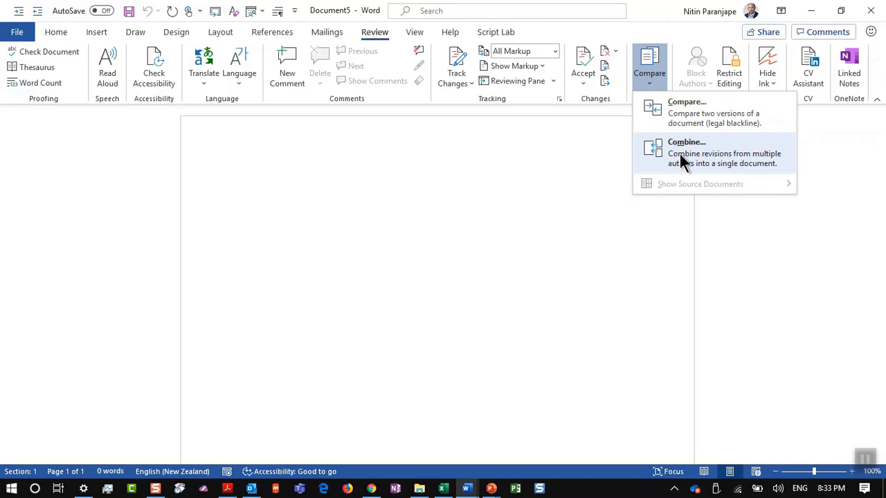
Advance the show to slide 169, 'Use Format Painter (double click)', and end it
key("alt+Tab")
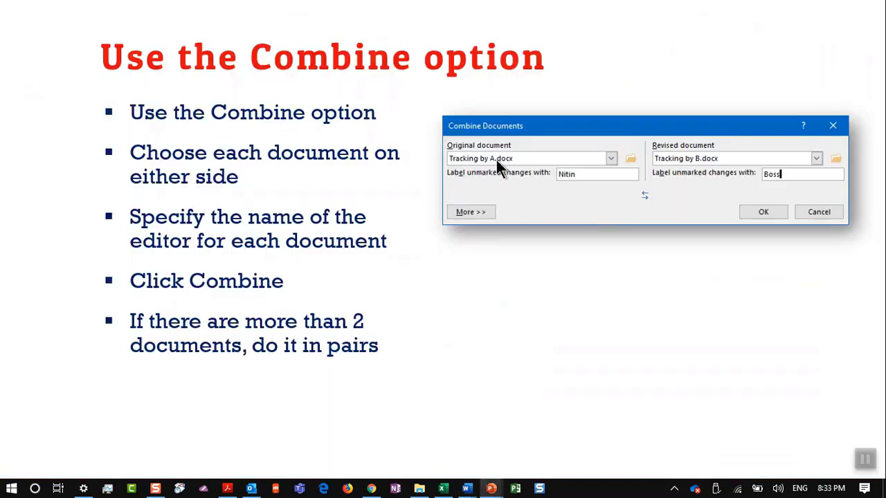
left_click(522, 384)
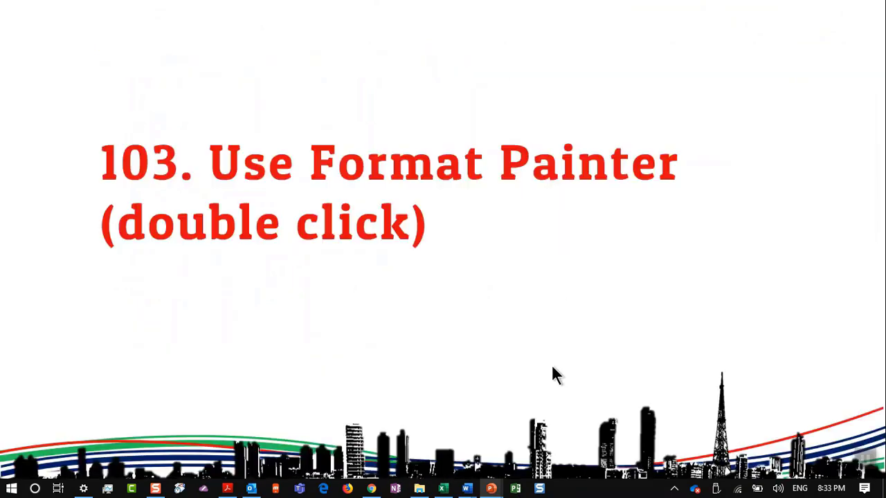
key("Escape")
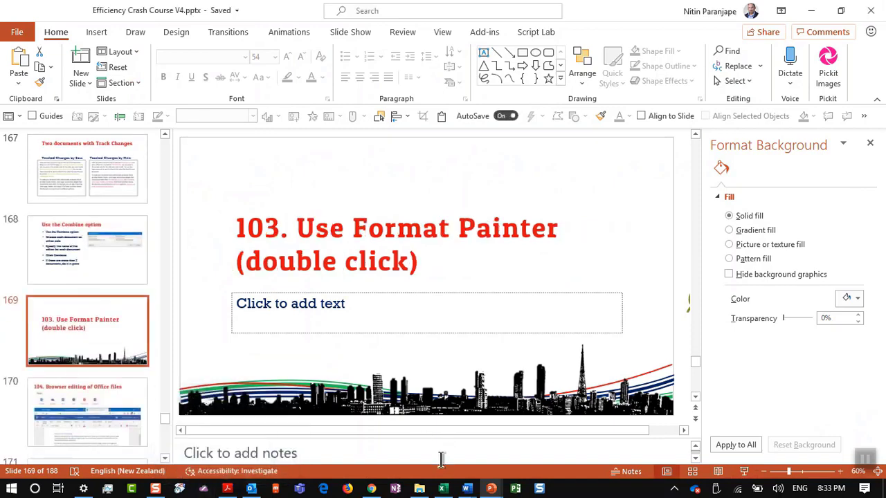
mouse_move(490, 489)
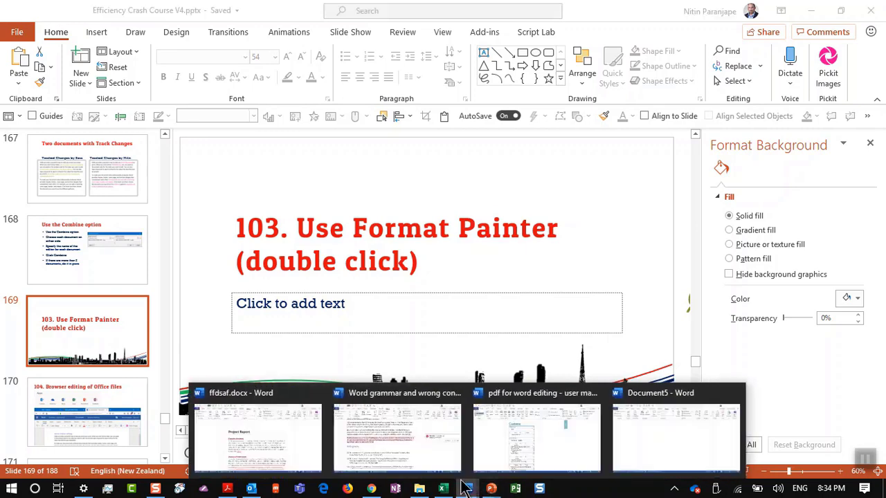
Make 'Video provides a powerful' bold and red in the grammar demo document
left_click(404, 432)
scroll(319, 349, "up", 3)
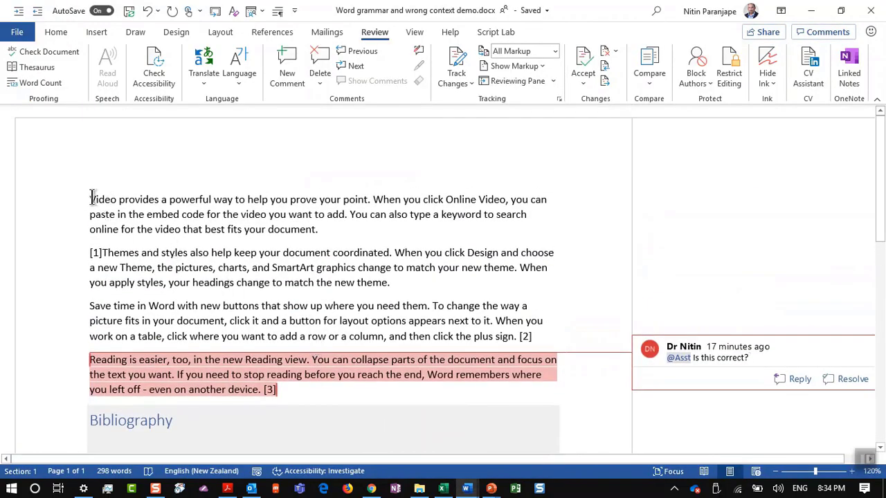
left_click_drag(91, 199, 212, 201)
key("ctrl+b")
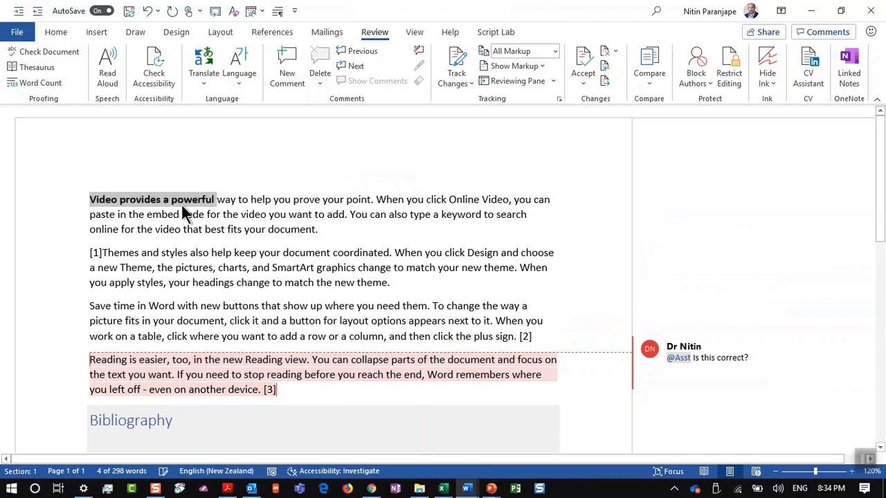
left_click(59, 32)
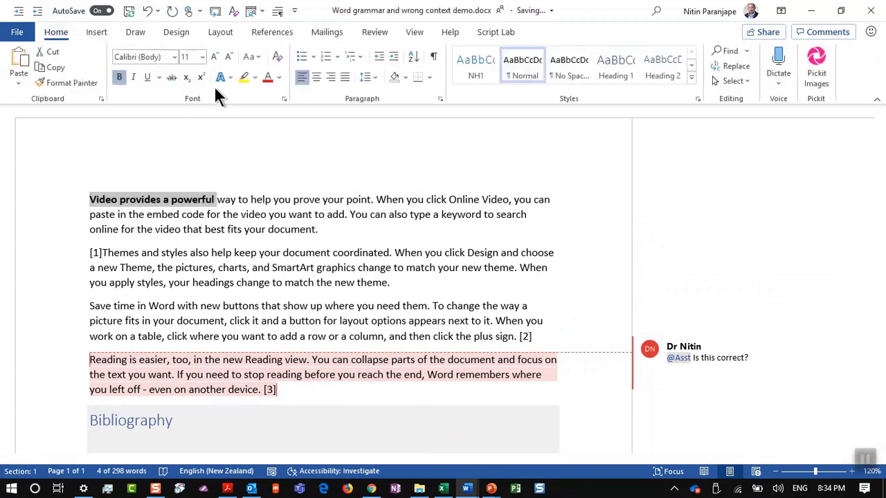
left_click(266, 80)
left_click(166, 220)
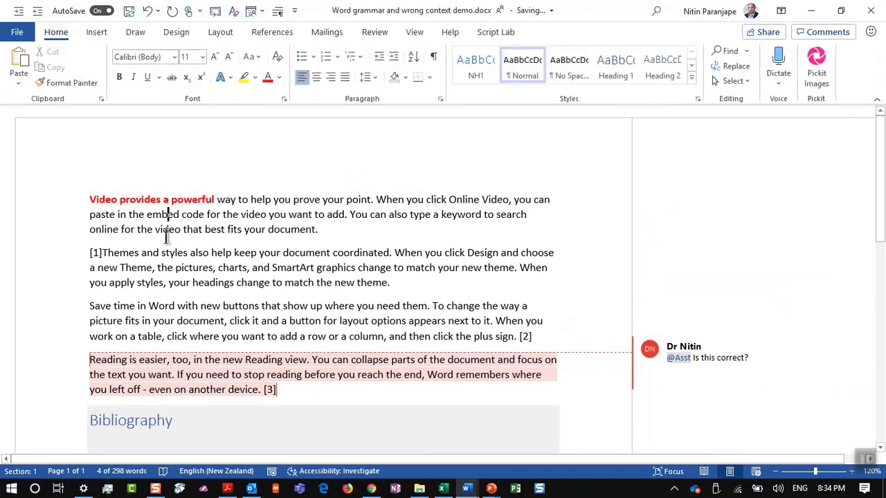
Copy that red bold formatting onto 'your document' with Format Painter
left_click(165, 199)
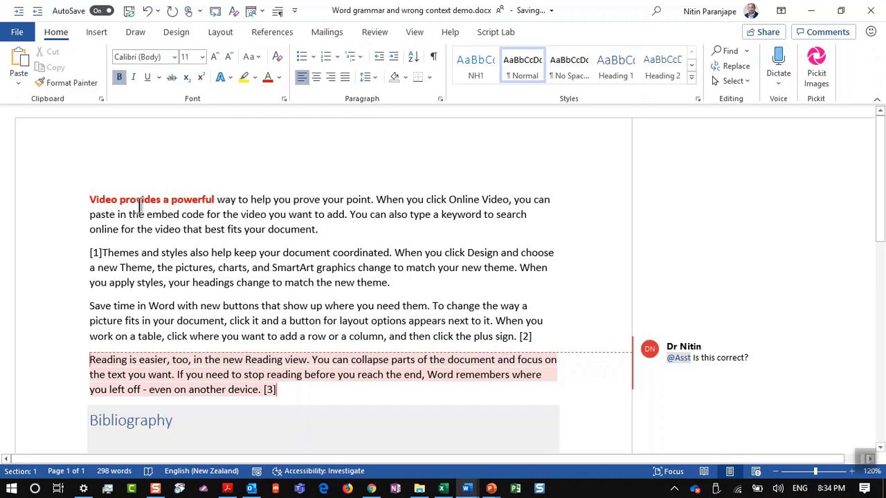
left_click(142, 200)
left_click(69, 83)
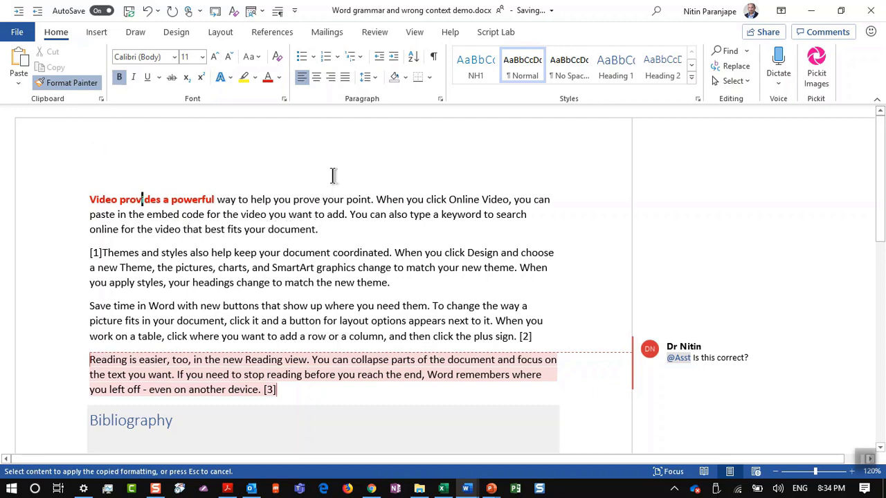
left_click_drag(243, 229, 287, 233)
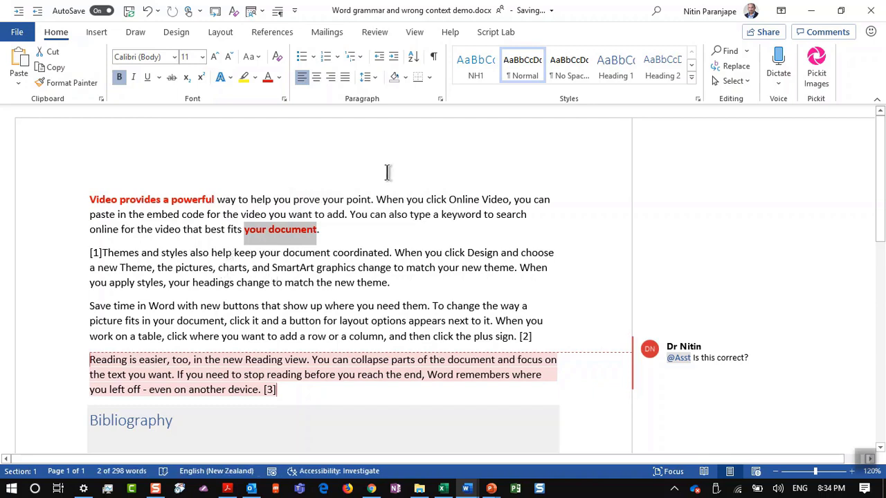
left_click(301, 235)
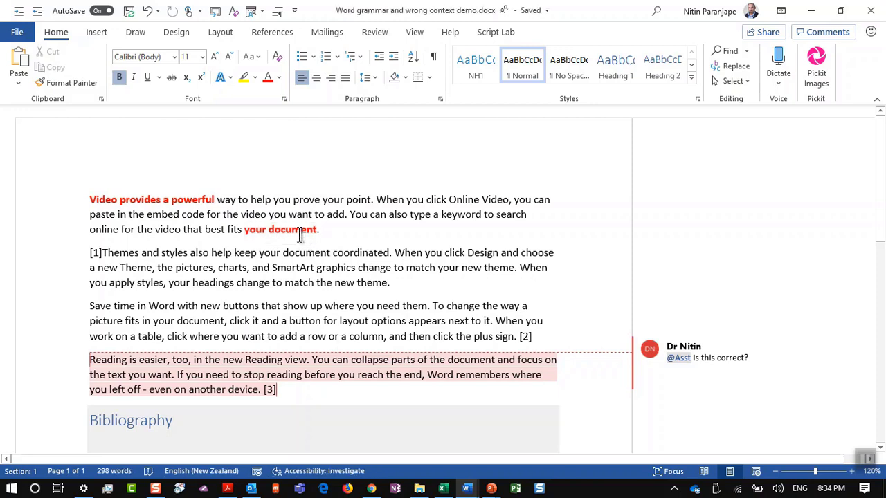
Apply red bold with Format Painter to the charts and SmartArt phrase and 'where you'
left_click(48, 85)
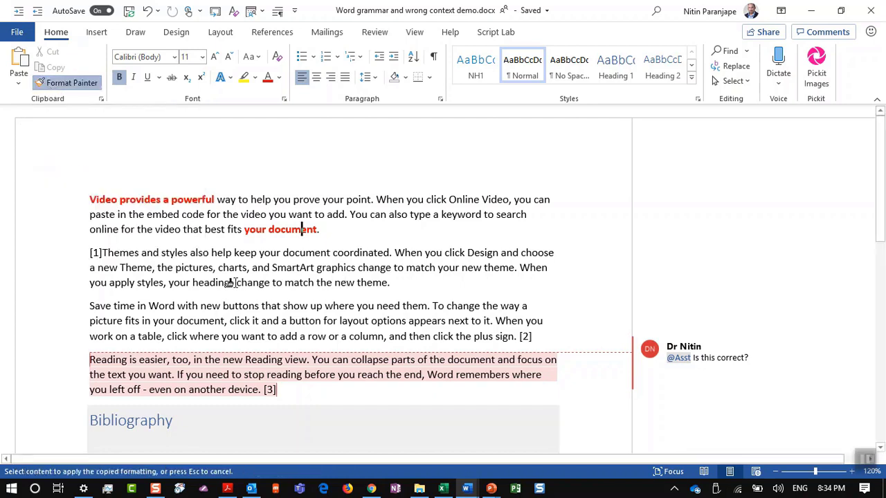
left_click_drag(219, 268, 274, 282)
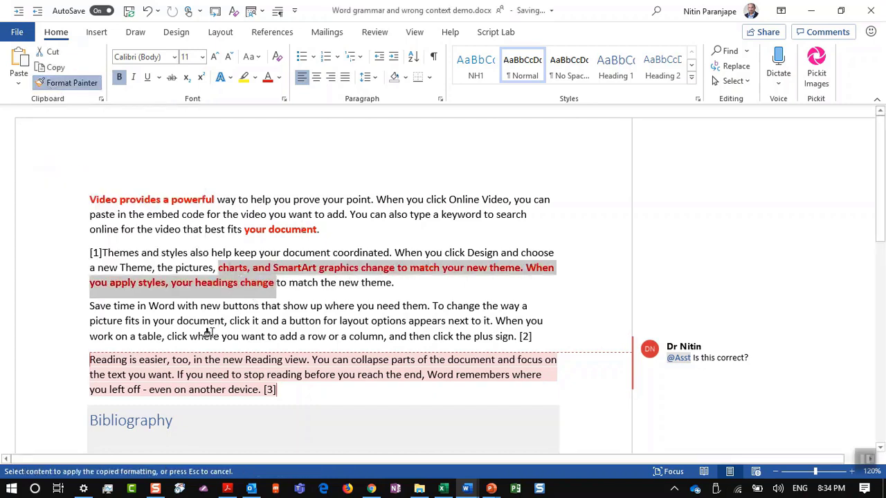
left_click_drag(190, 337, 239, 344)
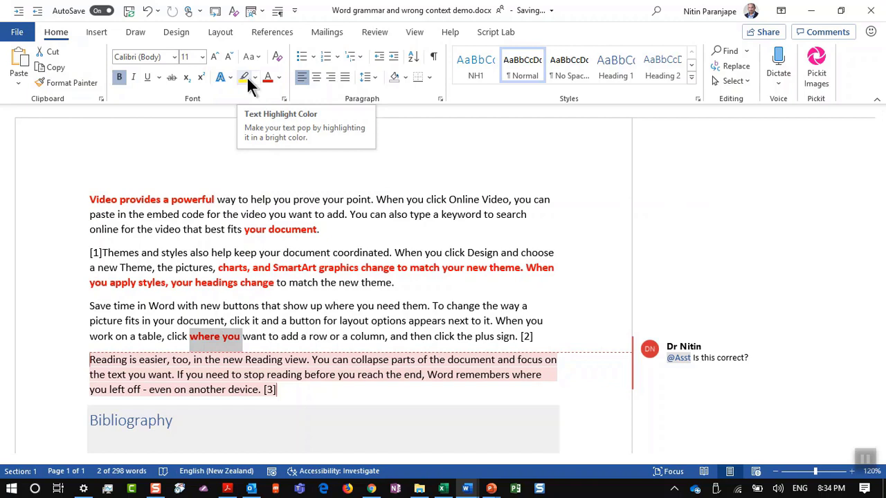
Highlight 'where you', 'best fits your document.' and the start of the Themes paragraph yellow
left_click(247, 76)
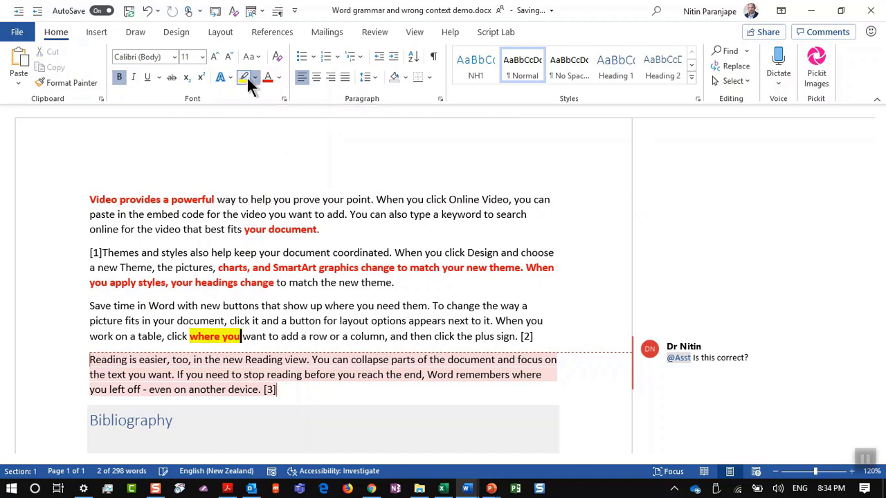
left_click_drag(205, 229, 239, 252)
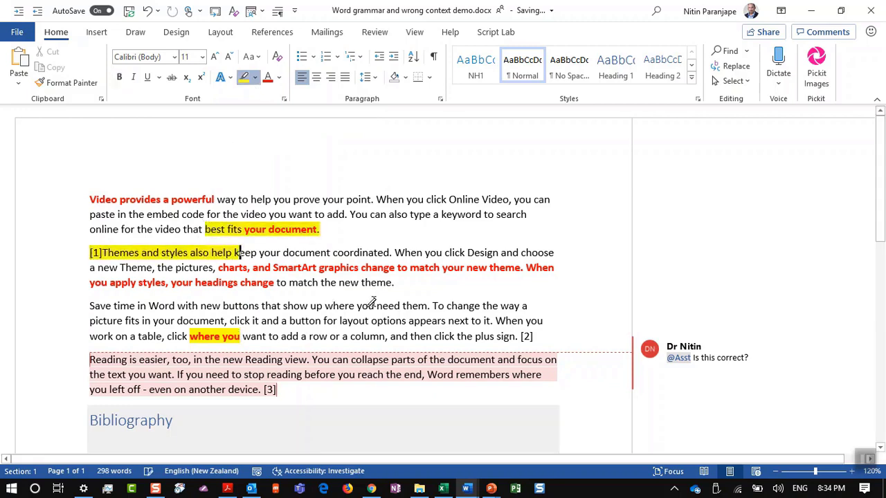
left_click_drag(357, 306, 407, 320)
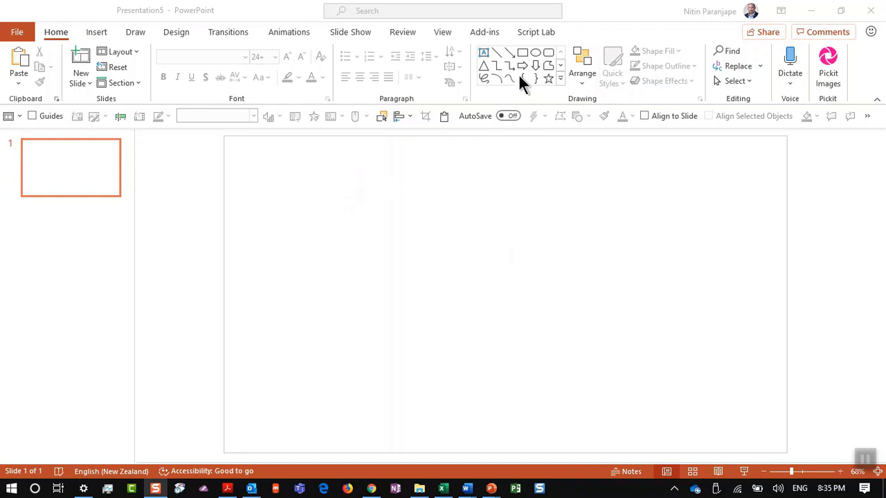
left_click(522, 50)
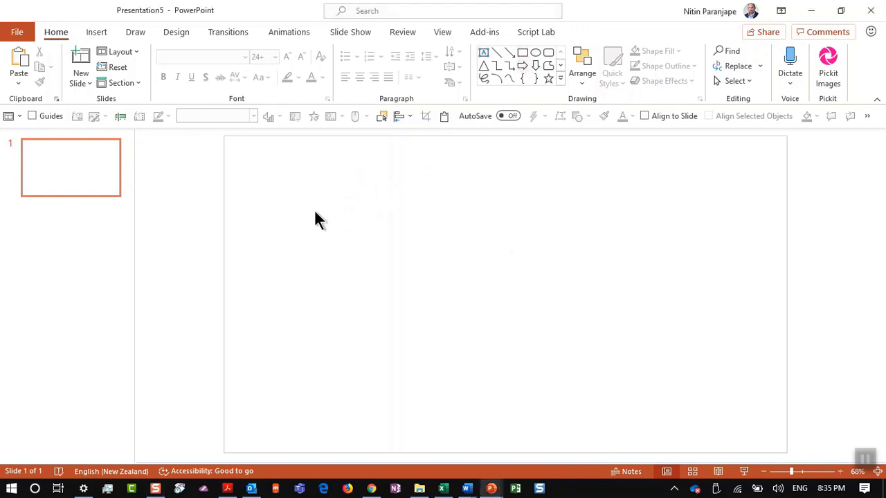
left_click(524, 53)
mouse_move(316, 190)
left_mouse_down()
mouse_move(338, 222)
mouse_move(388, 251)
left_mouse_up()
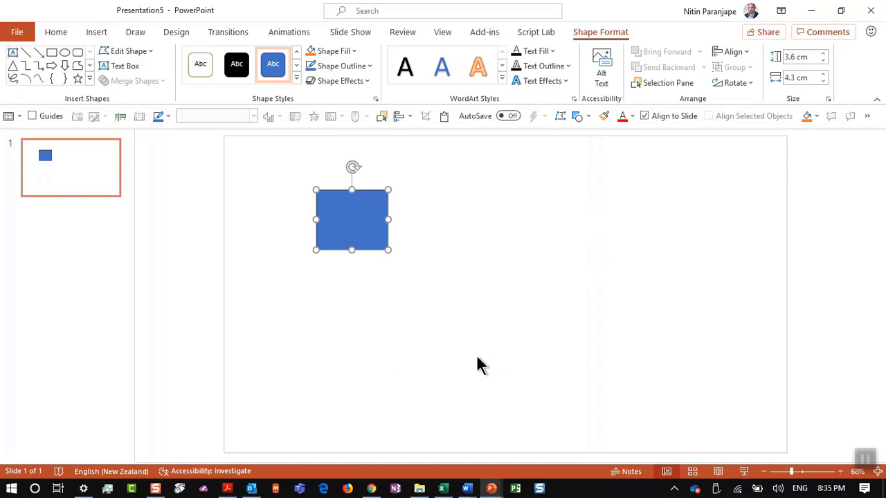
key("ctrl+z")
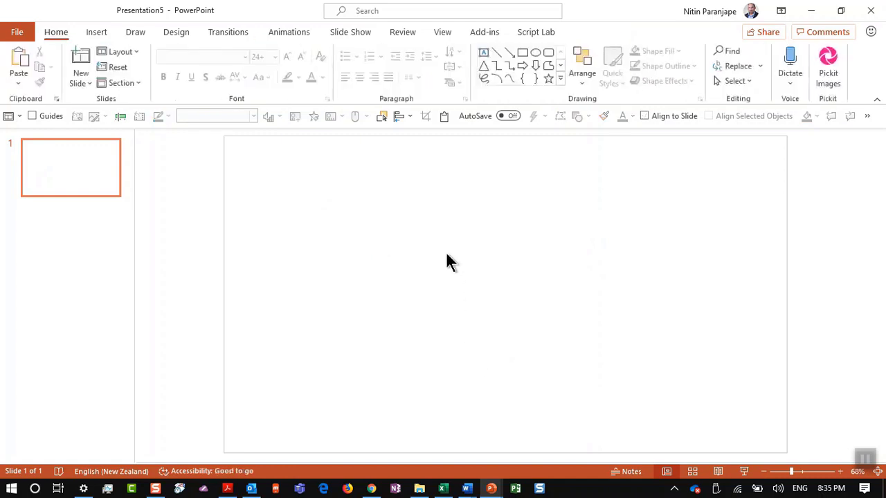
left_click(524, 52)
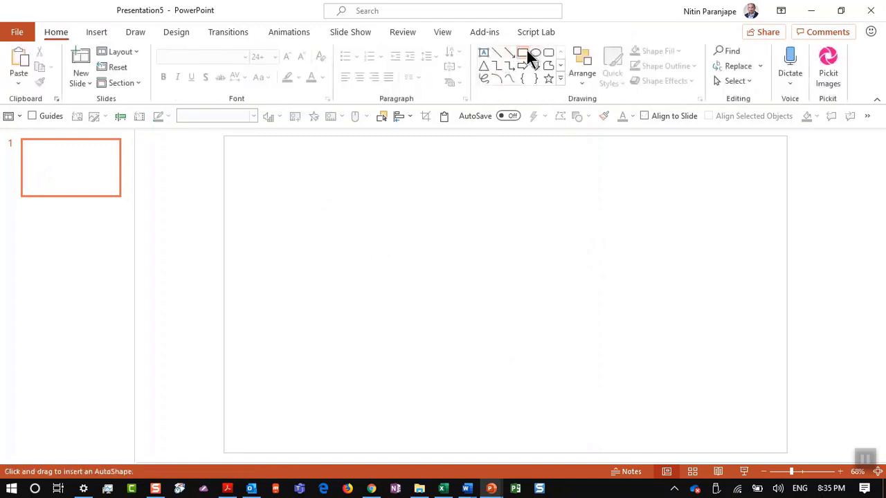
left_click_drag(361, 186, 415, 251)
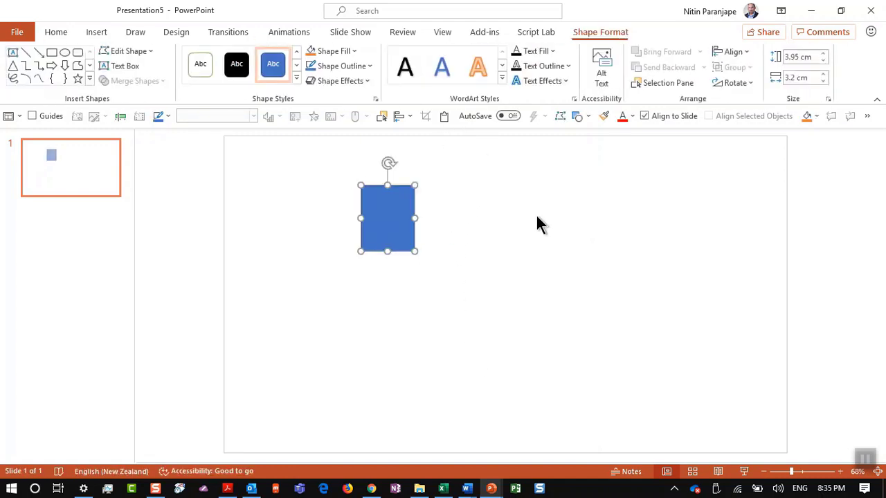
left_click_drag(536, 216, 601, 289)
key("ctrl+z")
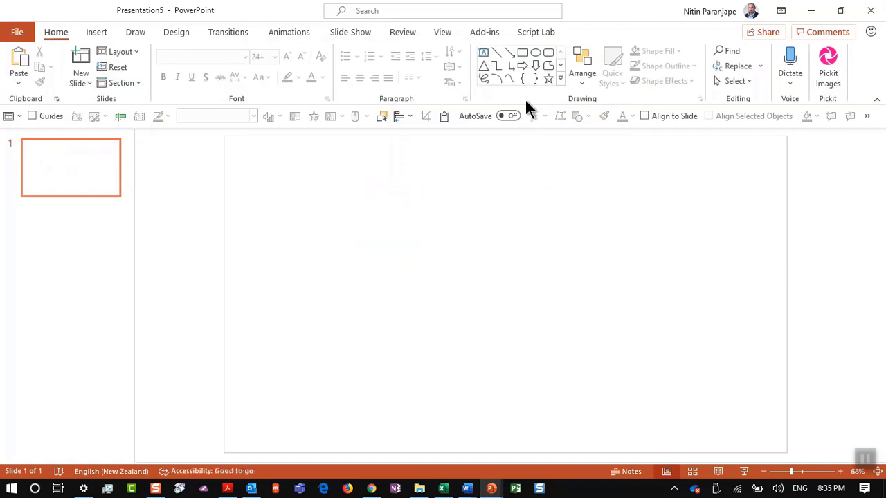
Lock Rectangle drawing mode and draw four blue rectangles in a row across the slide
right_click(524, 50)
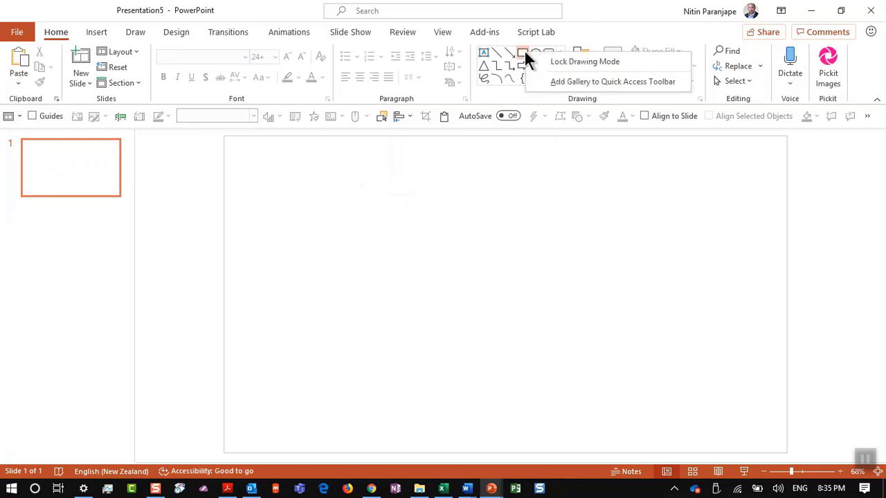
left_click(594, 61)
left_click_drag(311, 180, 392, 252)
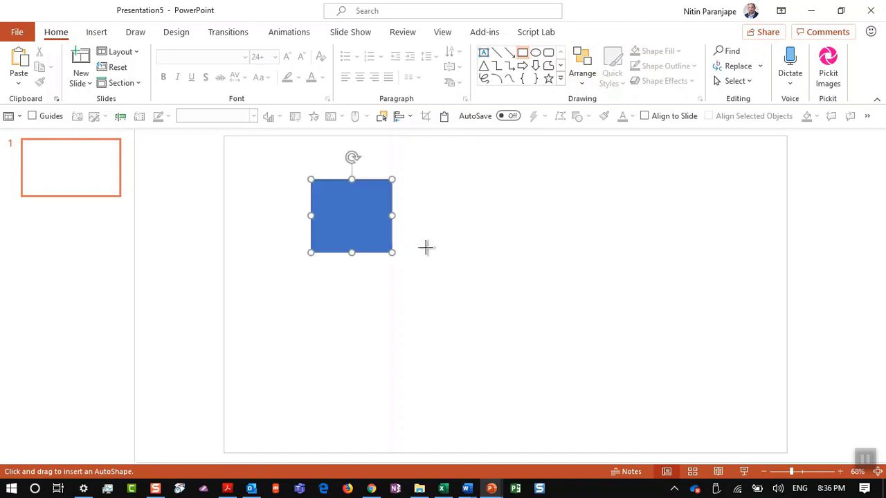
left_click_drag(445, 241, 526, 314)
left_click_drag(587, 283, 625, 334)
left_click_drag(686, 271, 735, 343)
key("Escape")
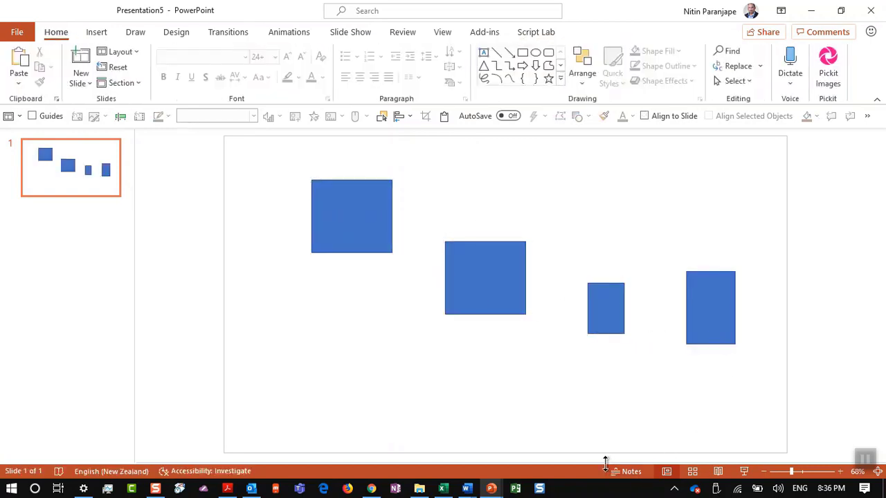
key("alt+Tab")
key("alt+Tab")
key("alt+Tab")
key("alt+Tab")
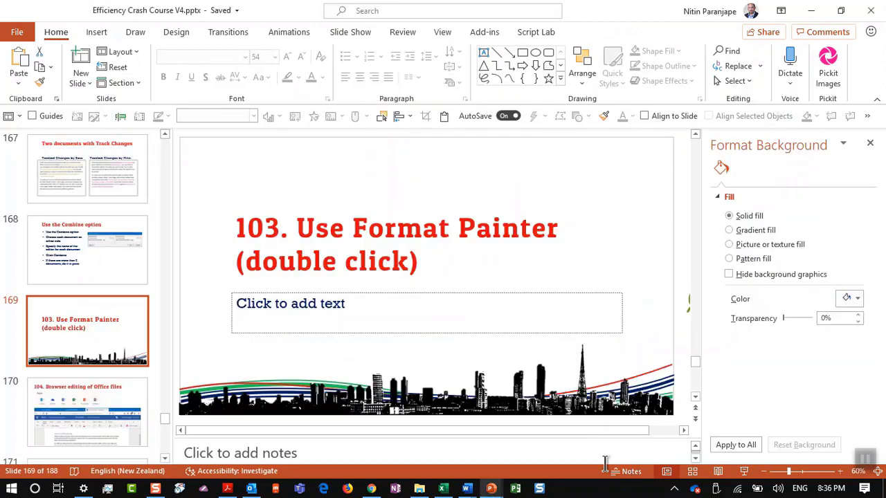
Switch back to Efficiency Crash Course V4.pptx and select slide 171, '105. Reading view in Word'
left_click(89, 412)
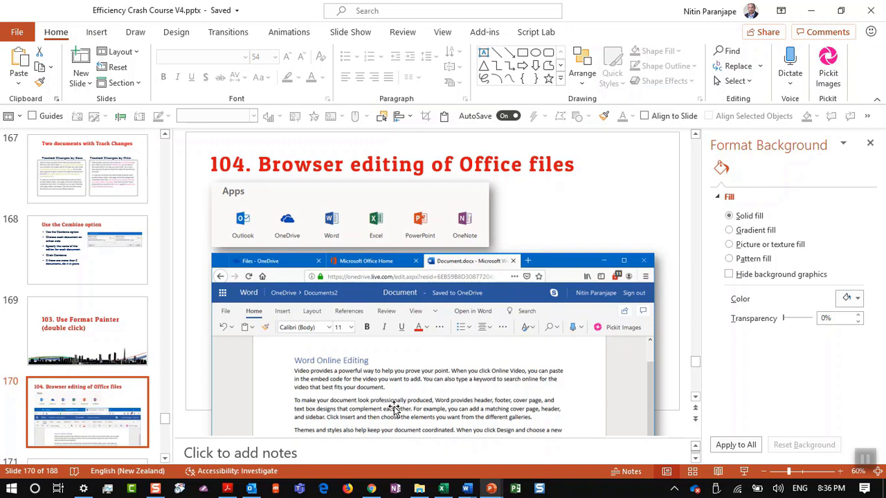
scroll(129, 376, "down", 3)
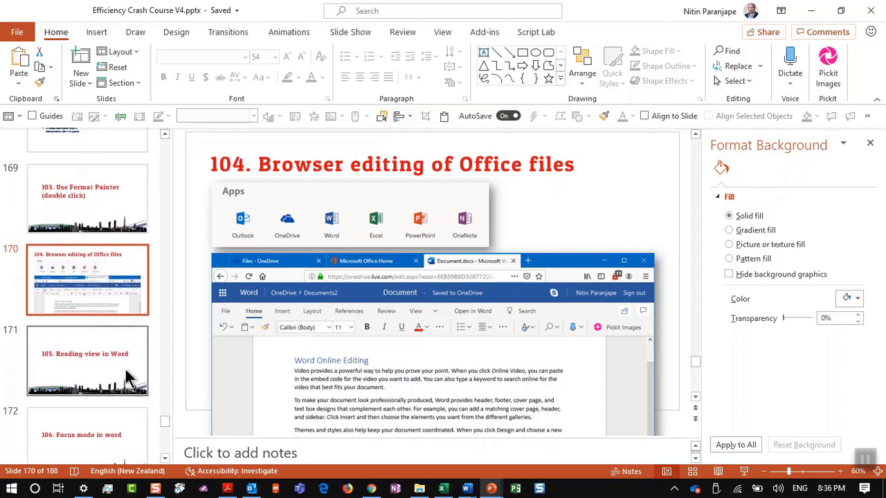
scroll(129, 375, "up", 1)
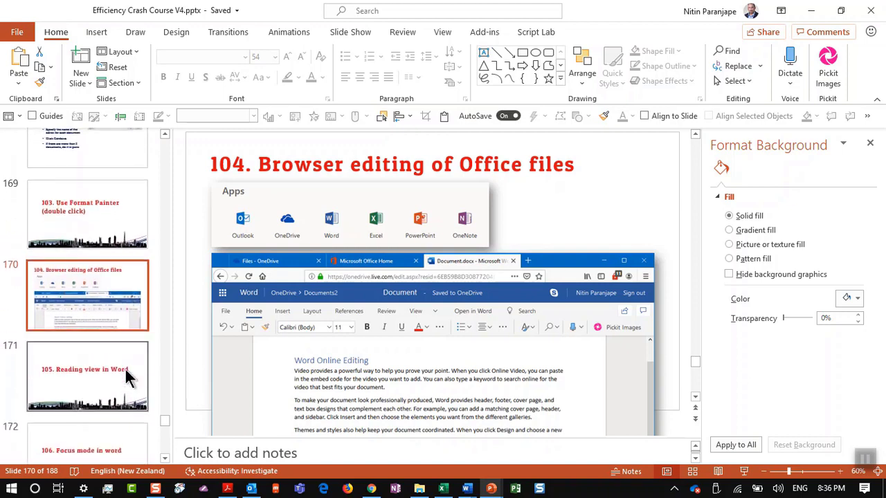
left_click(129, 376)
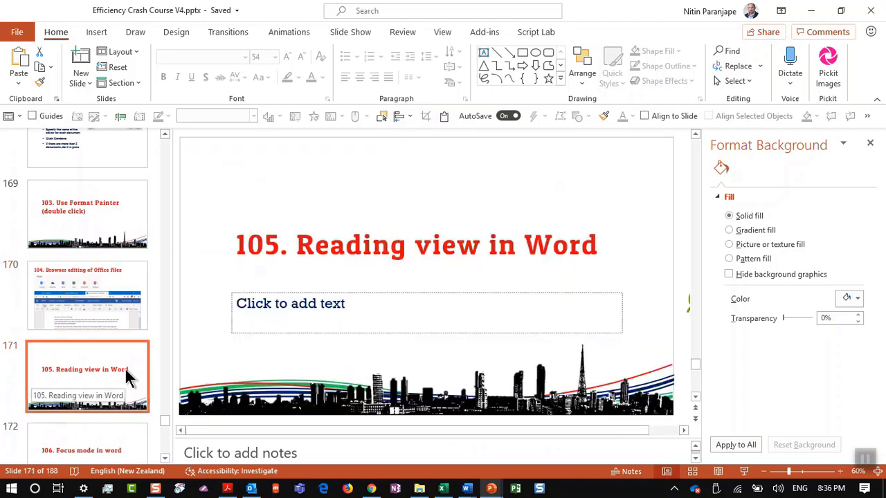
left_click(465, 489)
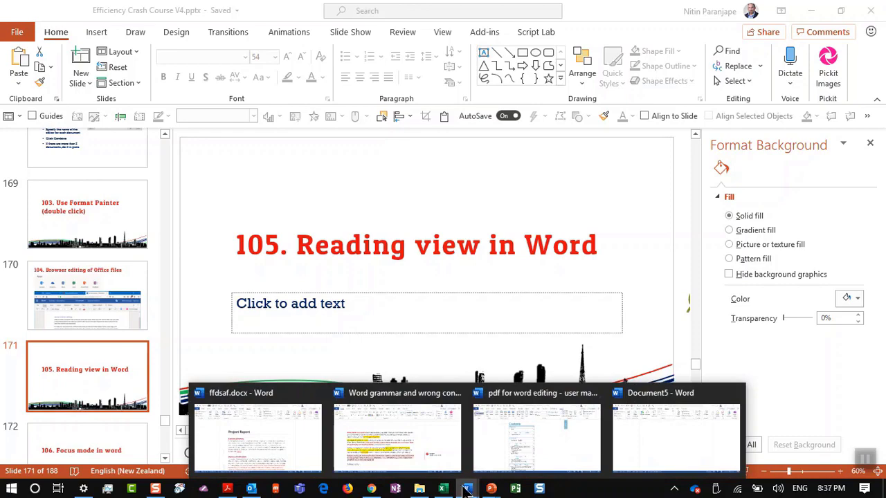
Show ffdsaf.docx in Read Mode with text zoomed to 100% so it flows in two columns
mouse_move(460, 478)
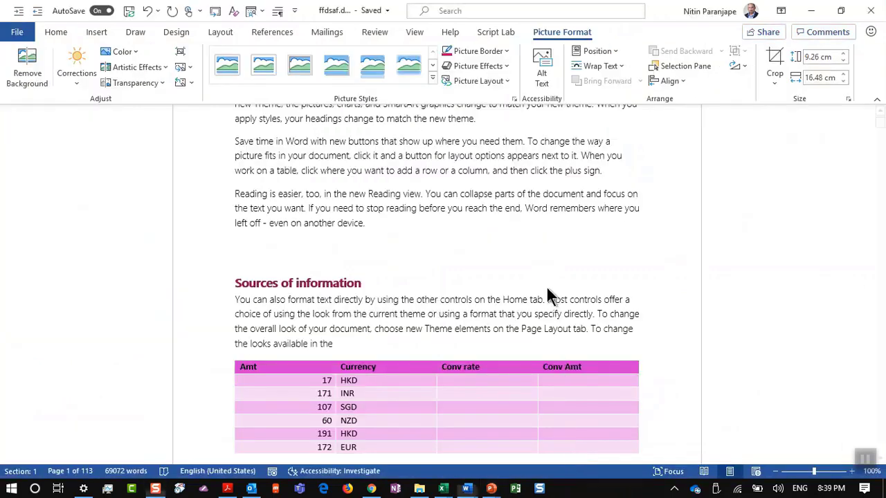
left_click(418, 33)
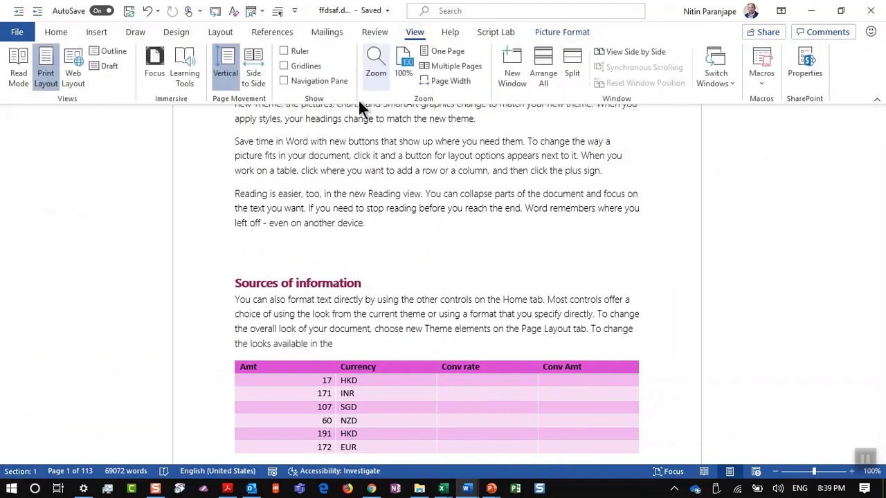
left_click(20, 79)
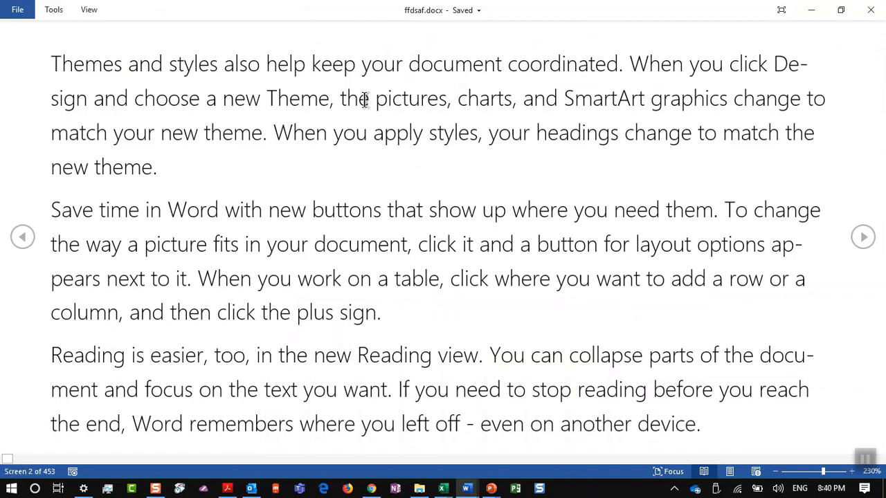
scroll(365, 98, "down", 11)
scroll(369, 97, "down", 2)
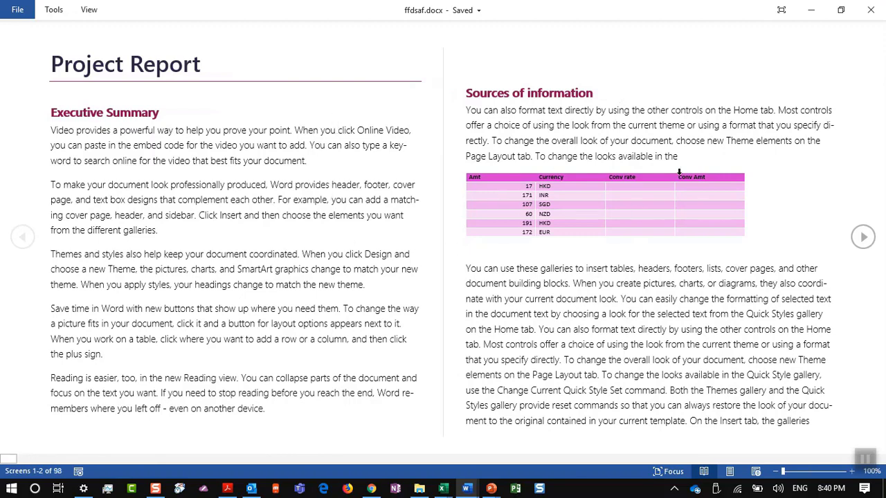
left_click(101, 14)
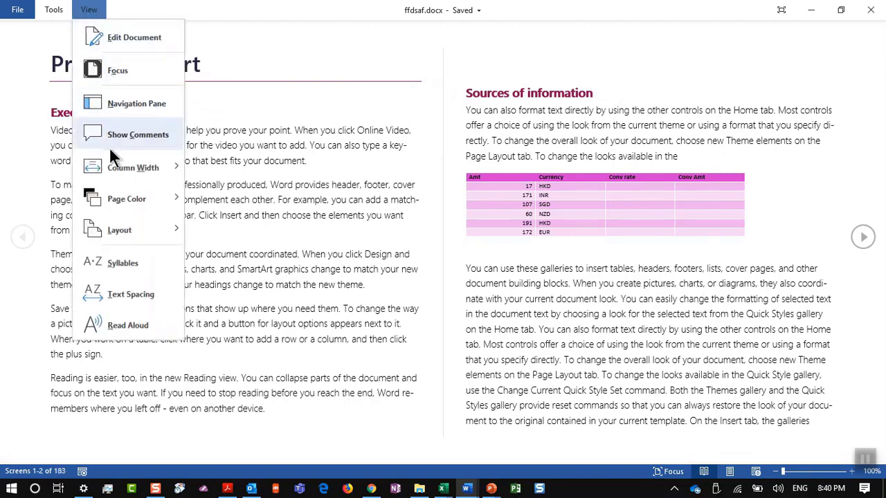
mouse_move(128, 199)
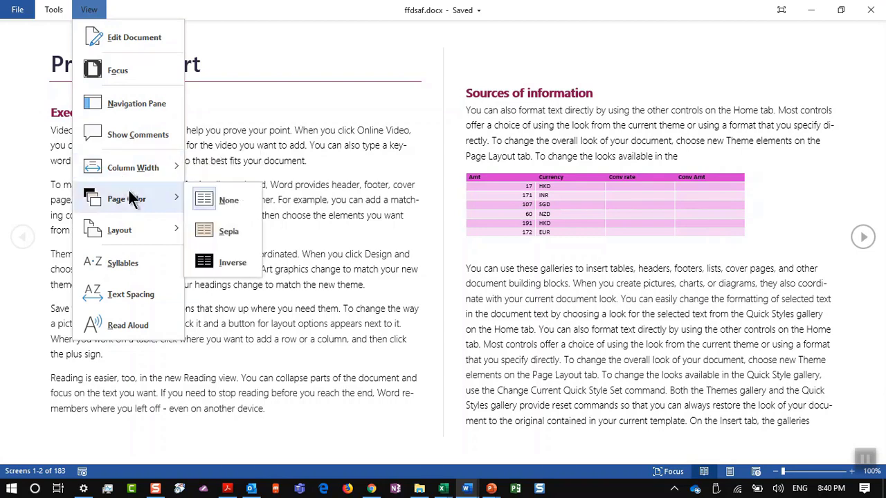
left_click(241, 228)
scroll(422, 206, "down", 1)
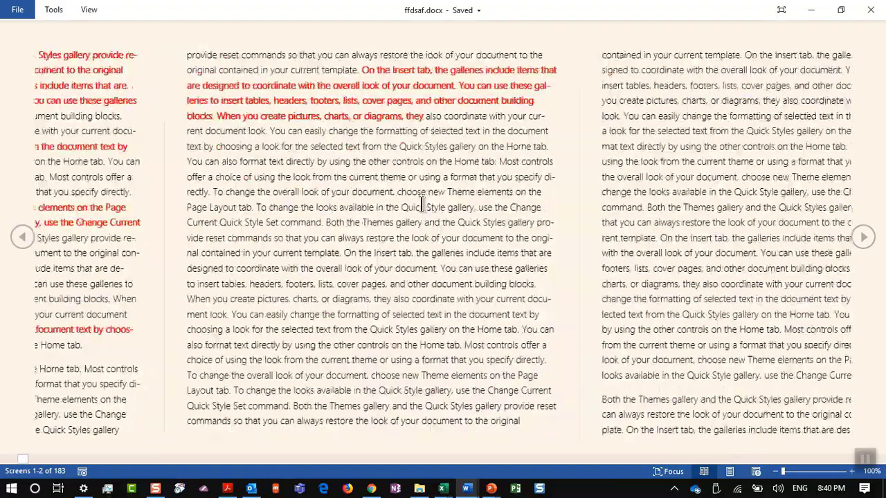
scroll(421, 207, "down", 3)
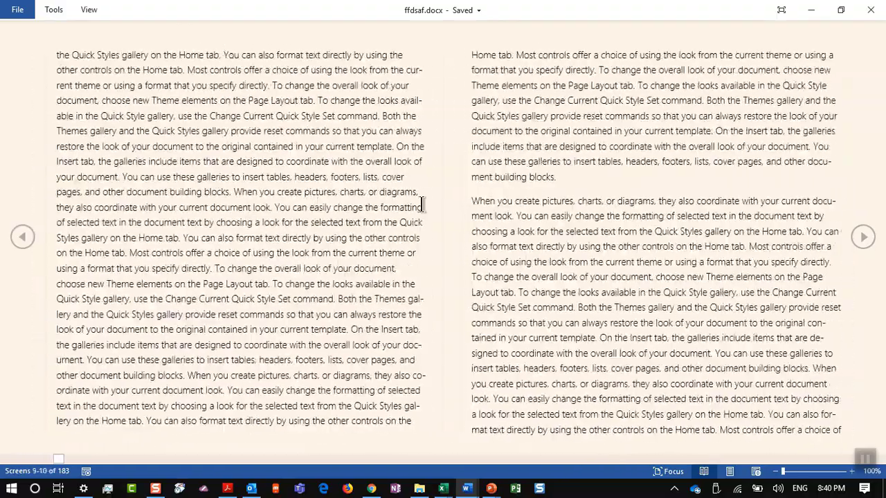
scroll(421, 206, "down", 3)
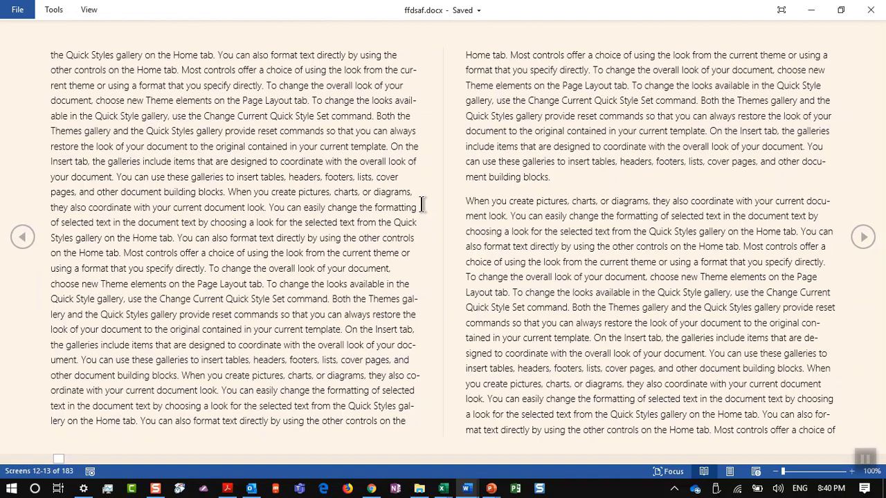
scroll(401, 209, "up", 10)
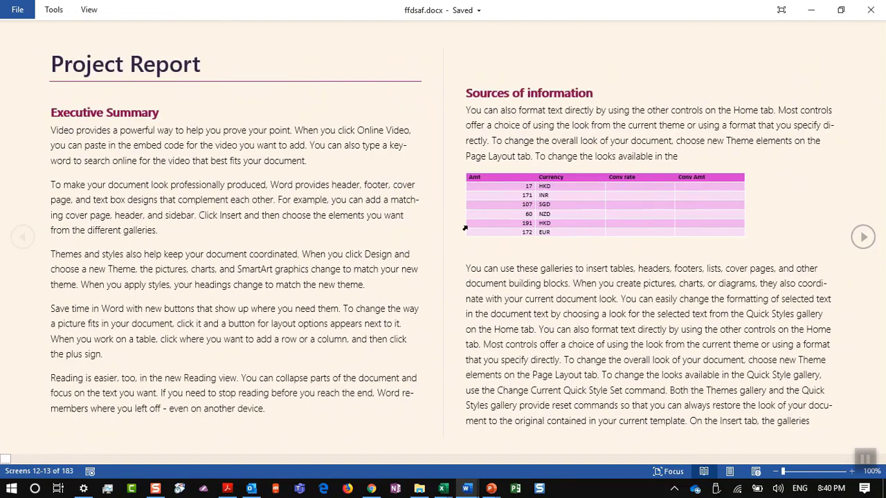
Zoom in on the currency table, magnify it across the page, then close the enlarged view
right_click(575, 203)
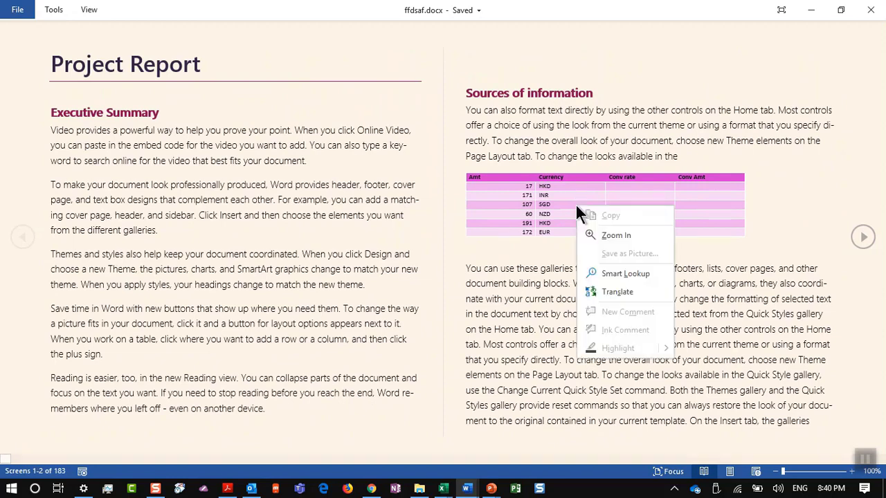
left_click(586, 228)
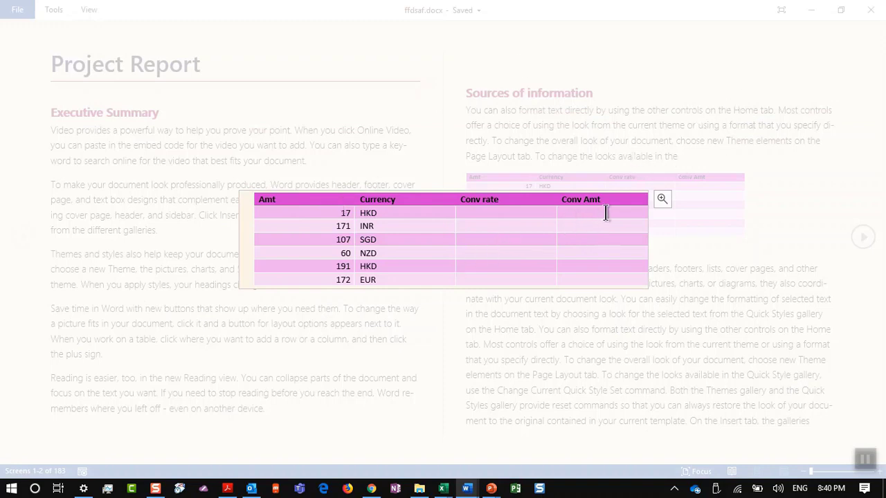
left_click(660, 200)
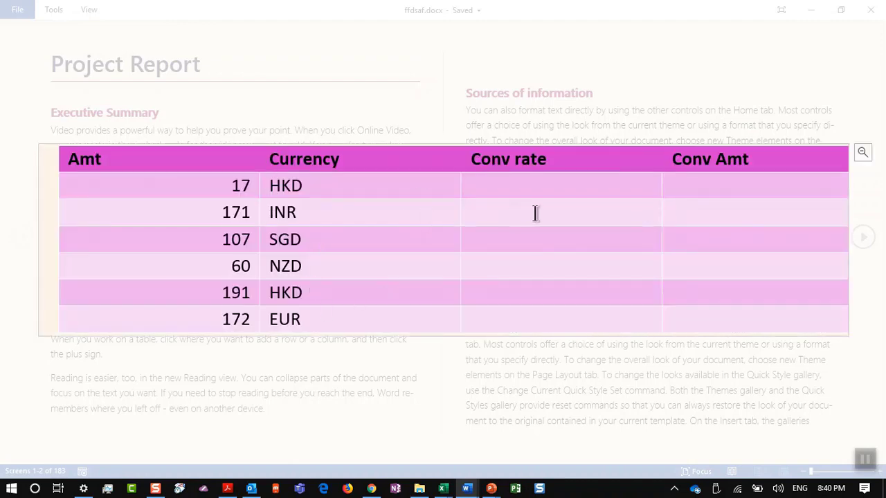
left_click(651, 449)
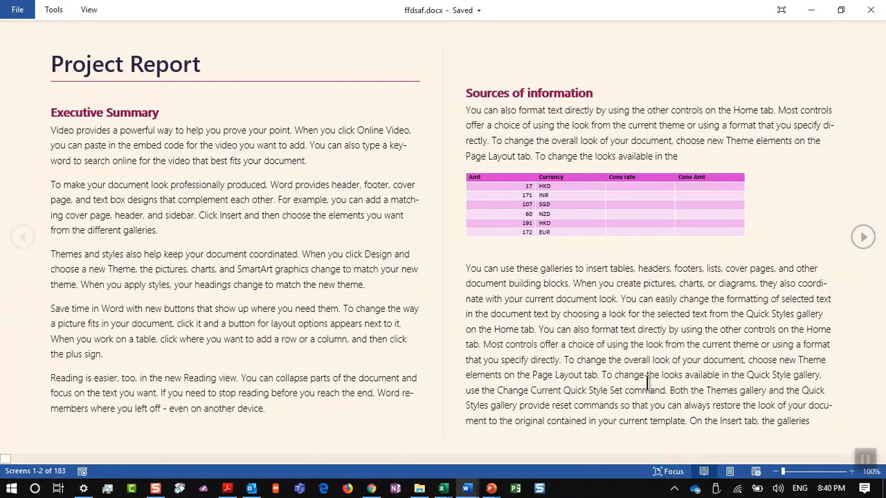
Magnify the aerial photo to fill the screen, then page ahead to screens 8–9
scroll(647, 381, "down", 1)
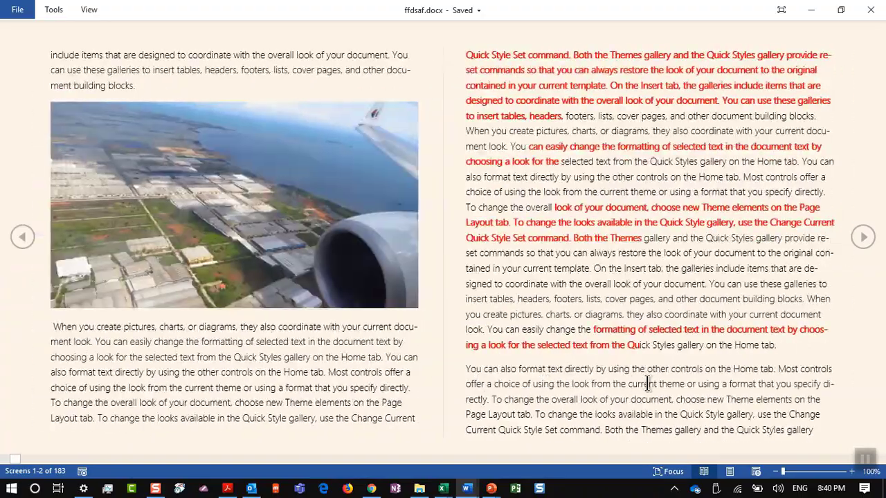
double_click(178, 245)
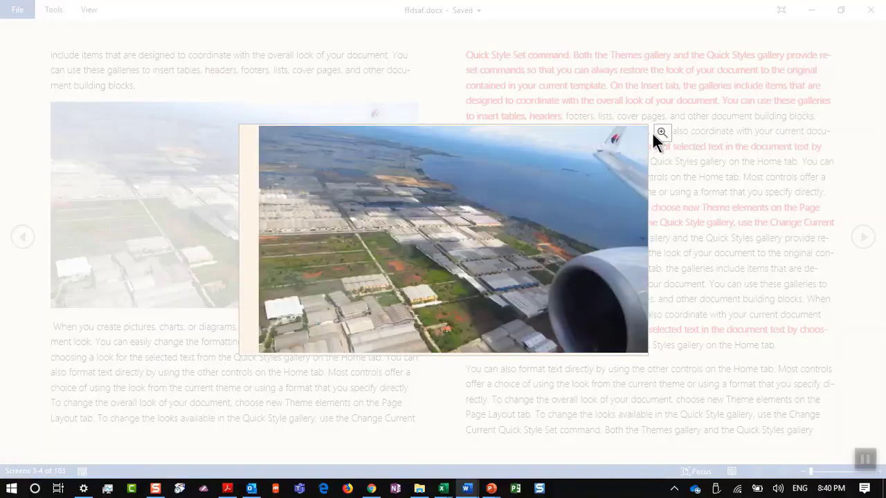
left_click(656, 132)
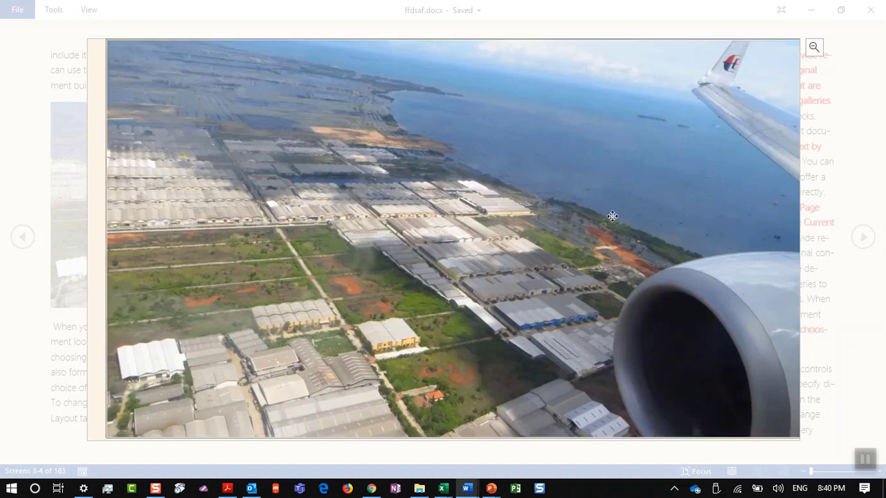
key("Escape")
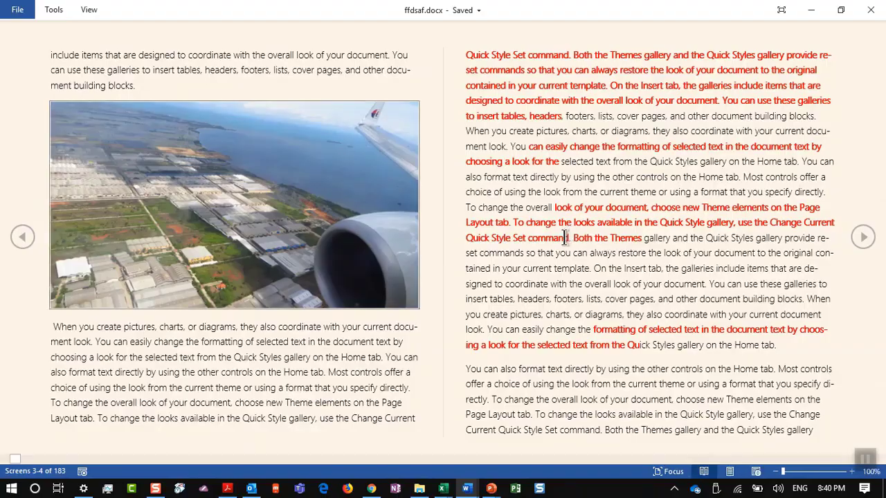
scroll(551, 245, "down", 5)
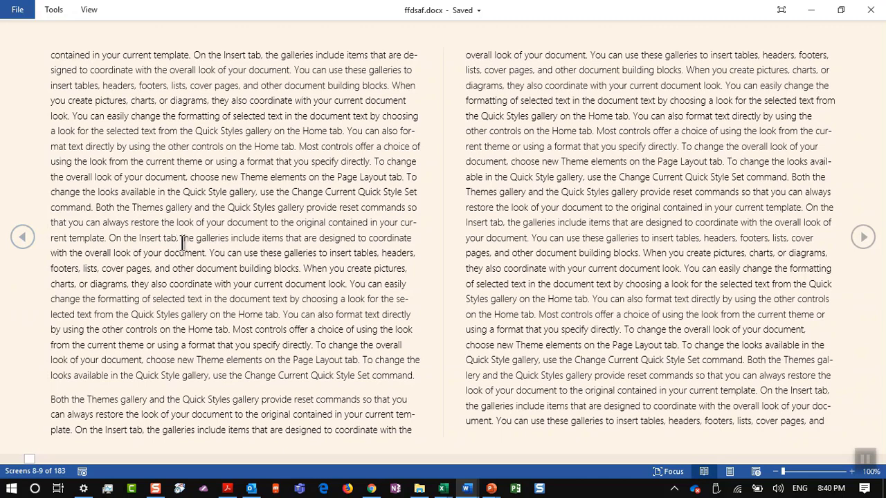
Highlight the passage from 'Quick Style gallery' to 'You can use' in yellow
left_click_drag(202, 192, 248, 254)
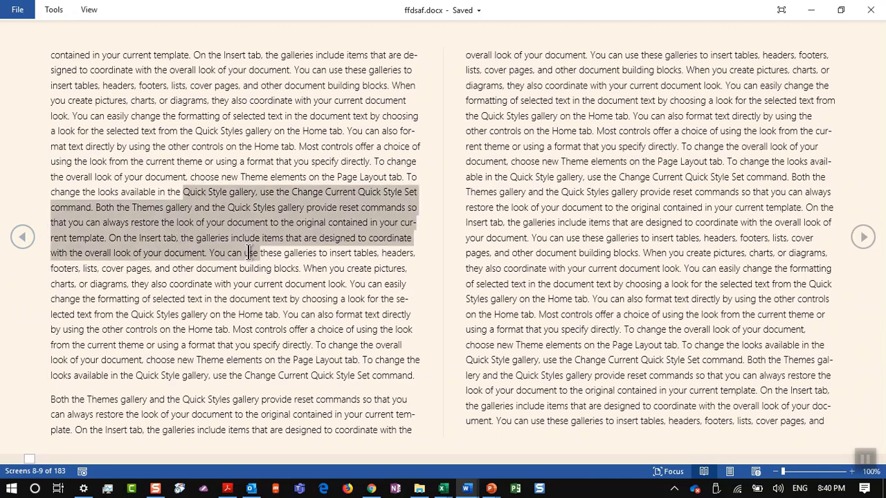
right_click(281, 227)
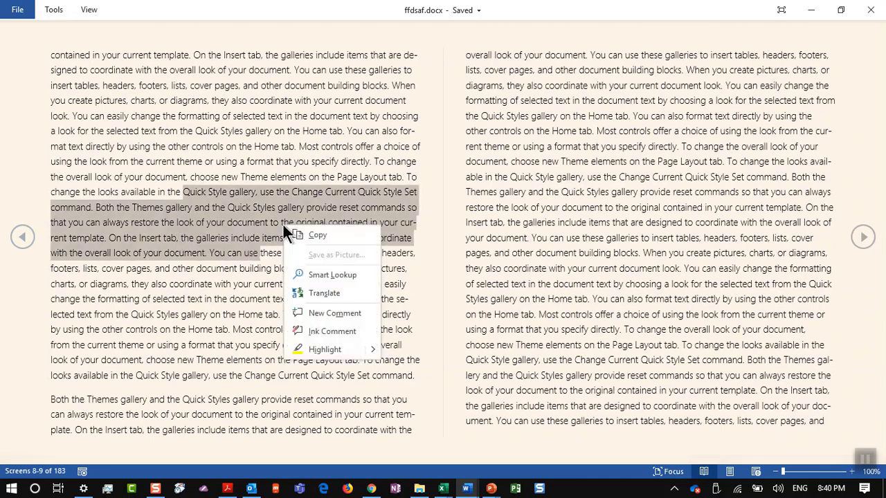
left_click(322, 350)
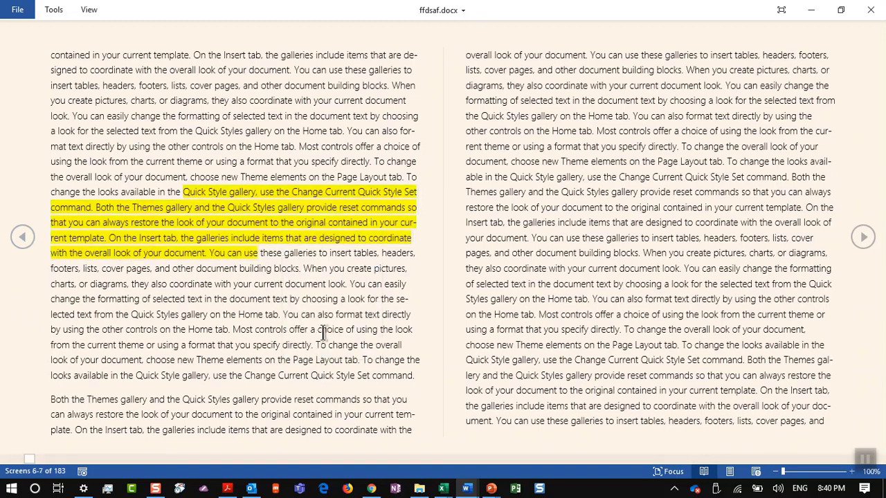
right_click(331, 328)
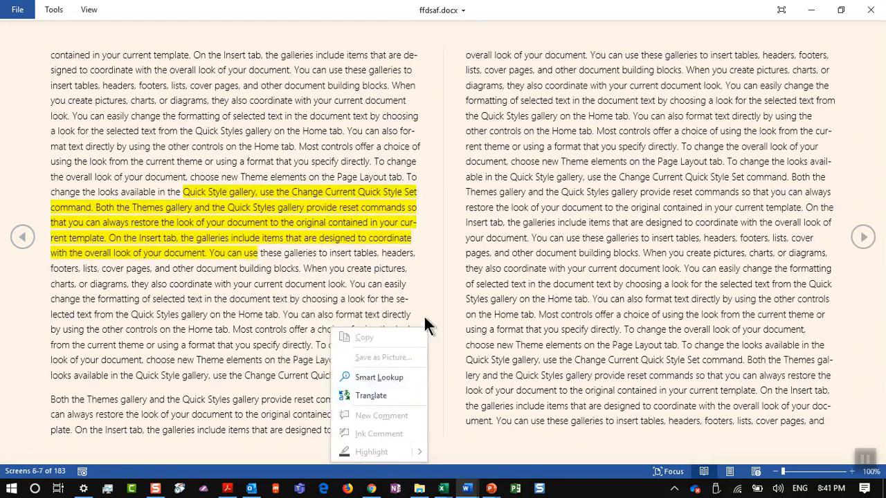
key("Escape")
Select the passage from 'include items' to 'Home tab' without changing it, then exit Read Mode
left_click_drag(559, 228, 587, 299)
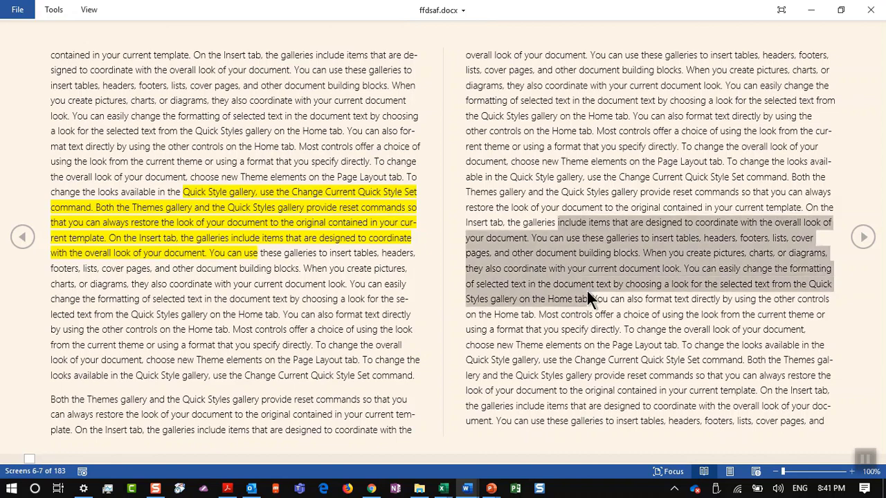
right_click(580, 258)
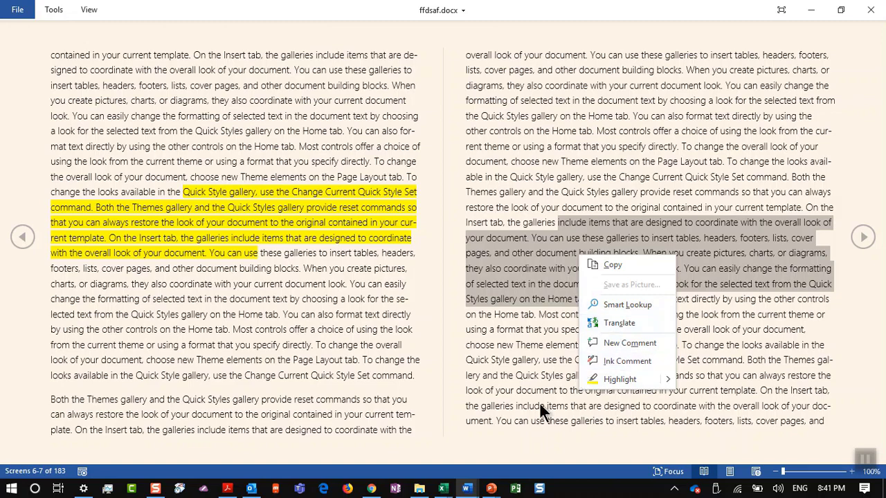
key("Escape")
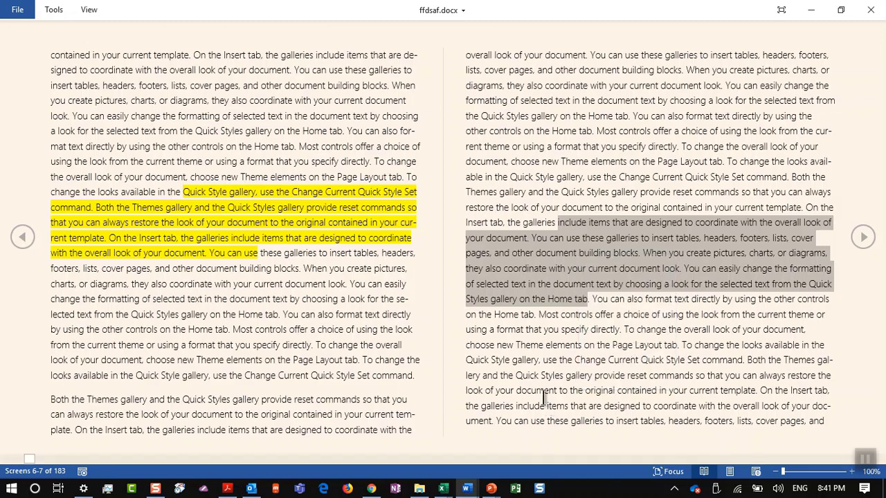
key("Escape")
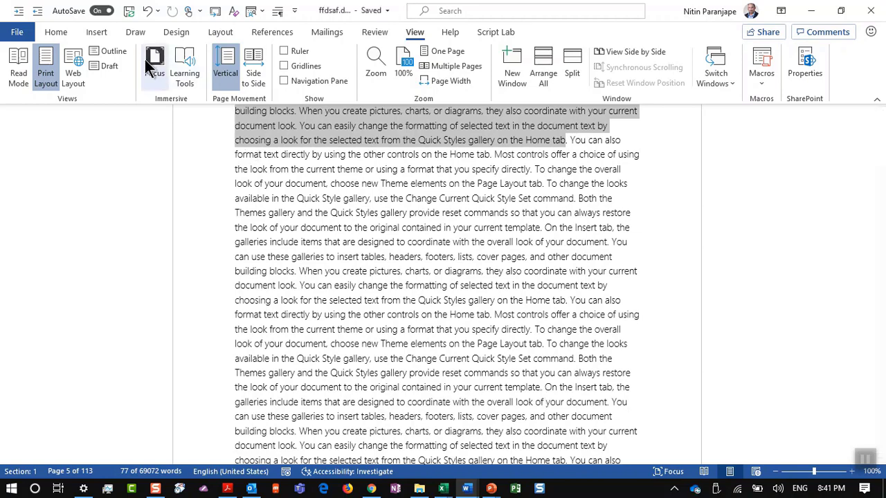
Glance at the PowerPoint deck and return to the Word document
key("alt+Tab")
key("alt+Tab")
key("alt+Tab")
key("alt+Tab")
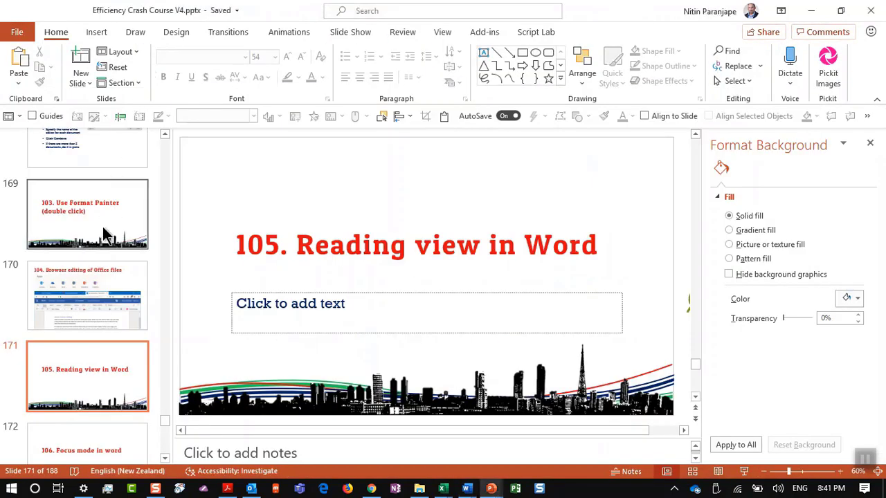
left_click(100, 425)
key("alt+Tab")
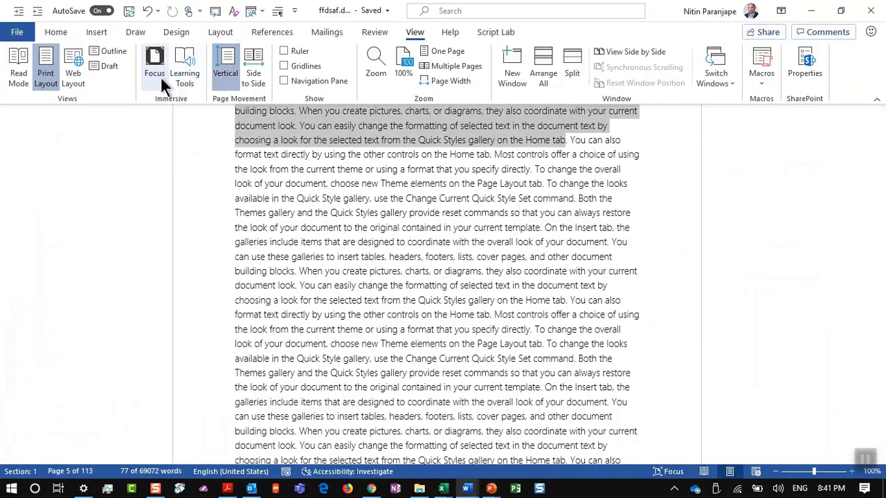
Try Focus mode, typing and undoing 'fdsfds', then exit it and return to PowerPoint
left_click(155, 76)
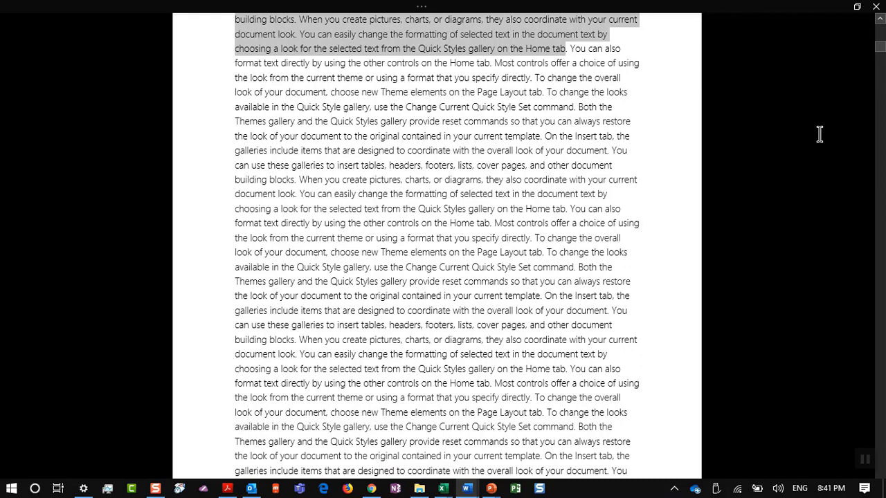
left_click(514, 252)
type("fdsfds")
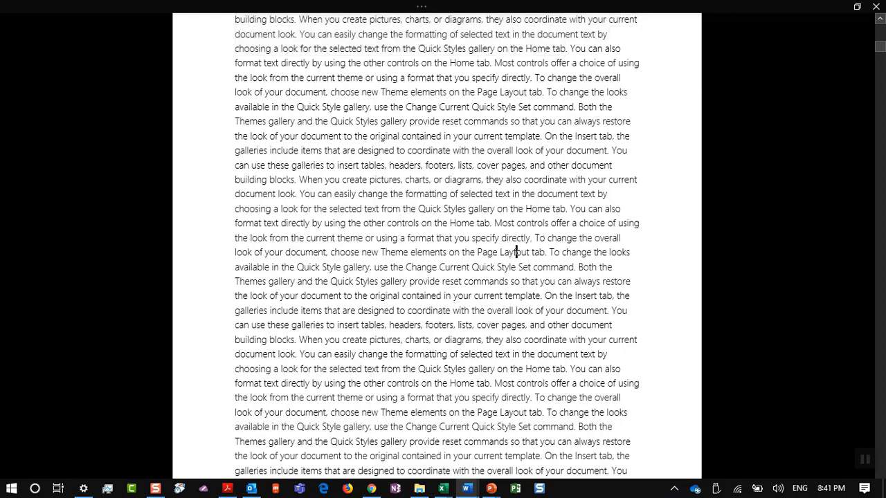
key("ctrl+z")
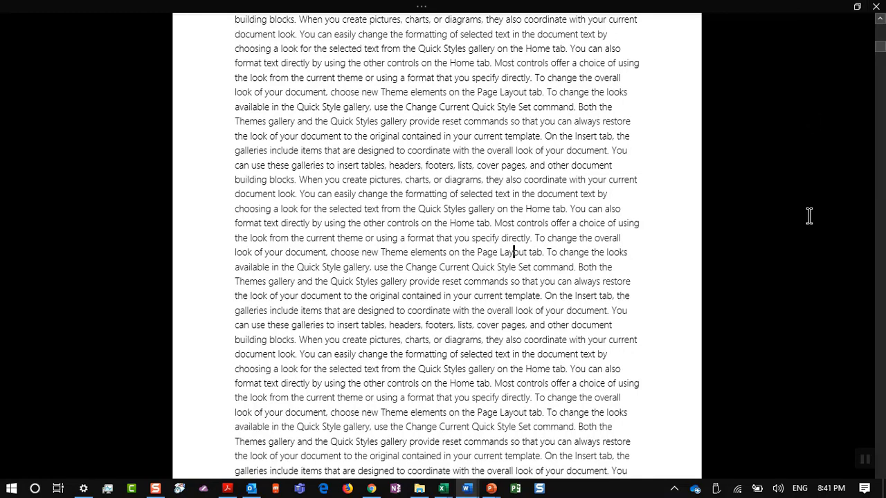
key("Escape")
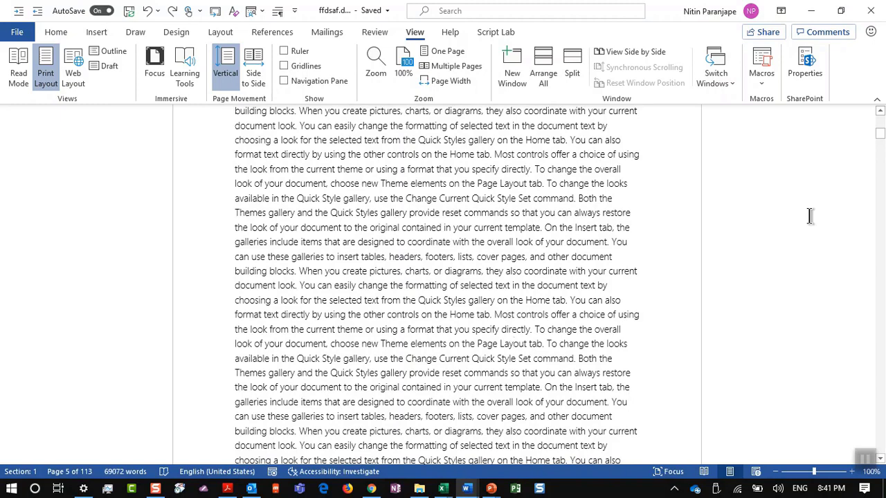
key("alt+Tab")
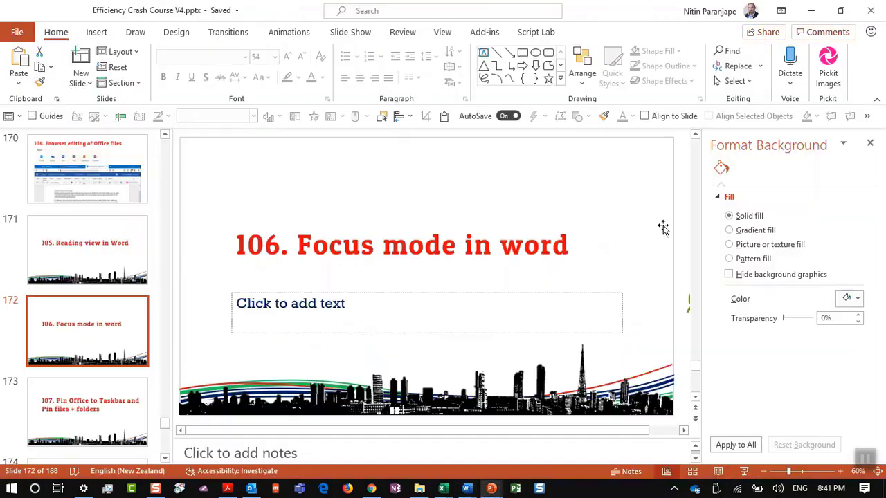
Select slide 173, '107. Pin Office to Taskbar and Pin files + folders'
left_click(40, 387)
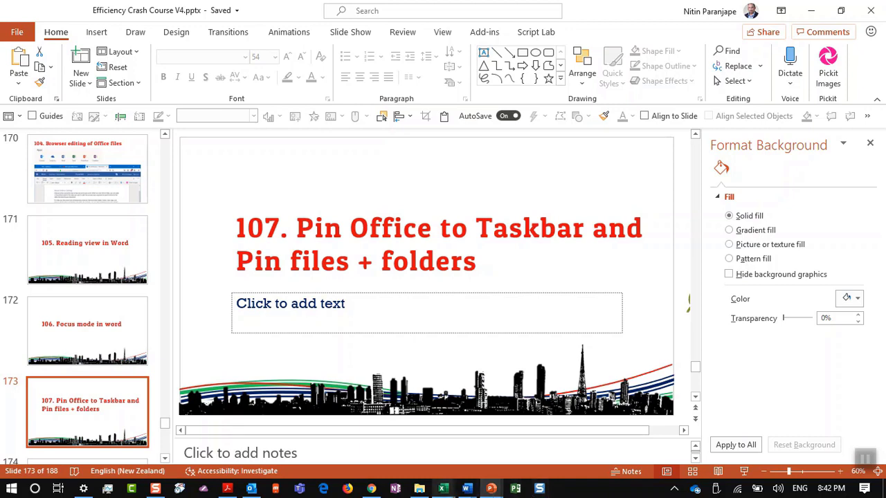
mouse_move(443, 488)
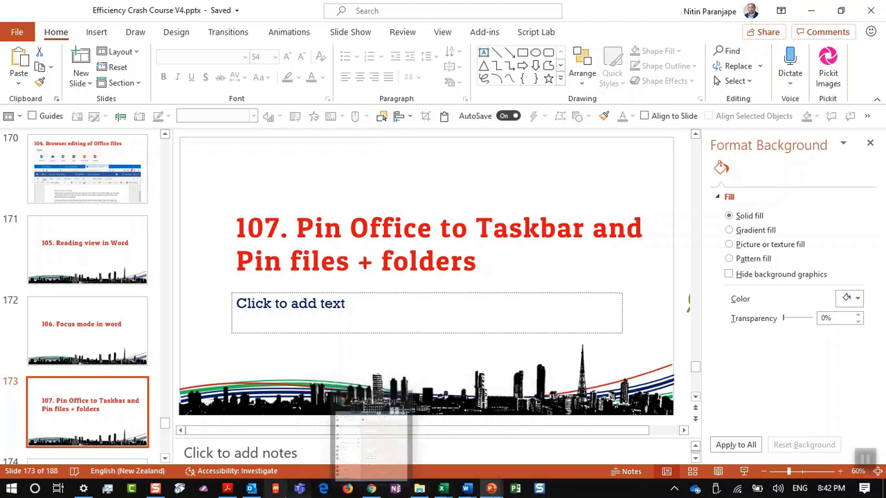
Unpin Outlook from the taskbar
left_click(251, 488)
right_click(251, 490)
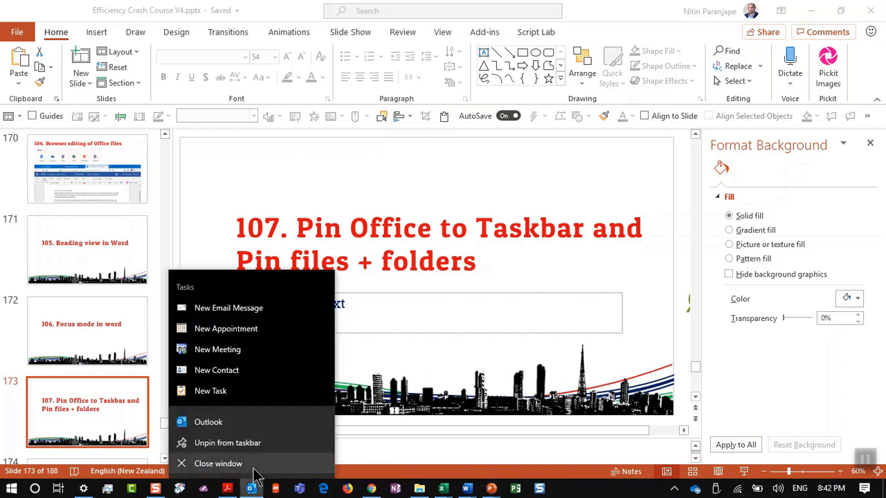
left_click(253, 465)
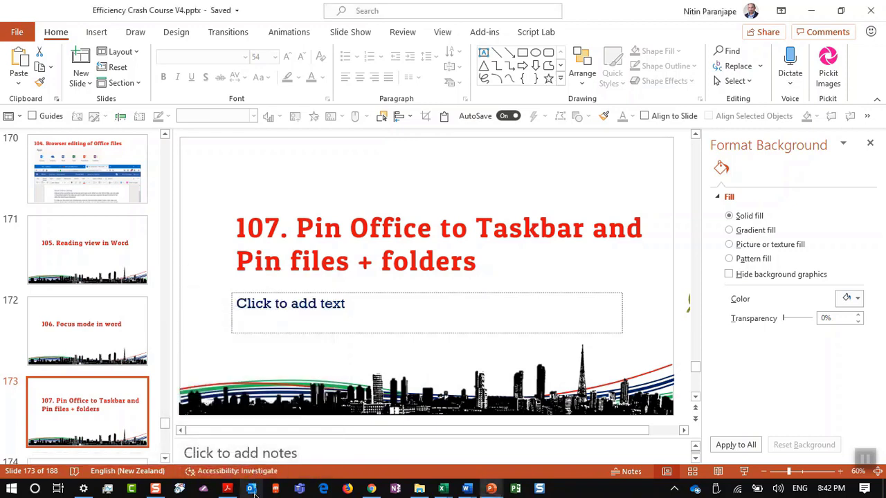
right_click(254, 490)
left_click(270, 466)
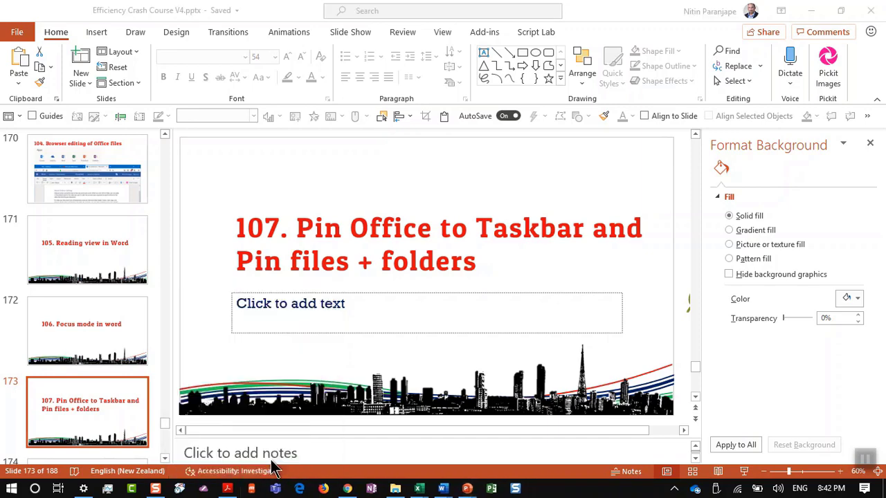
Launch Outlook from a Start search for 'out', using the other mail profile
key("super")
type("o")
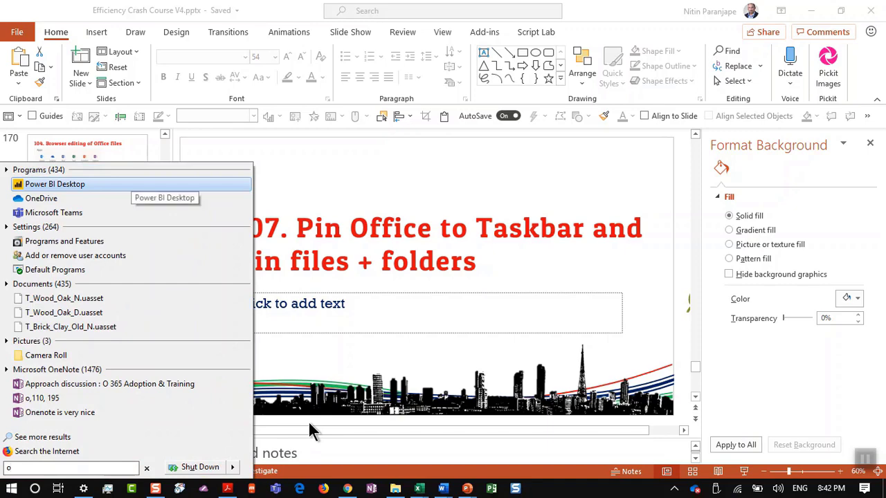
type("ut")
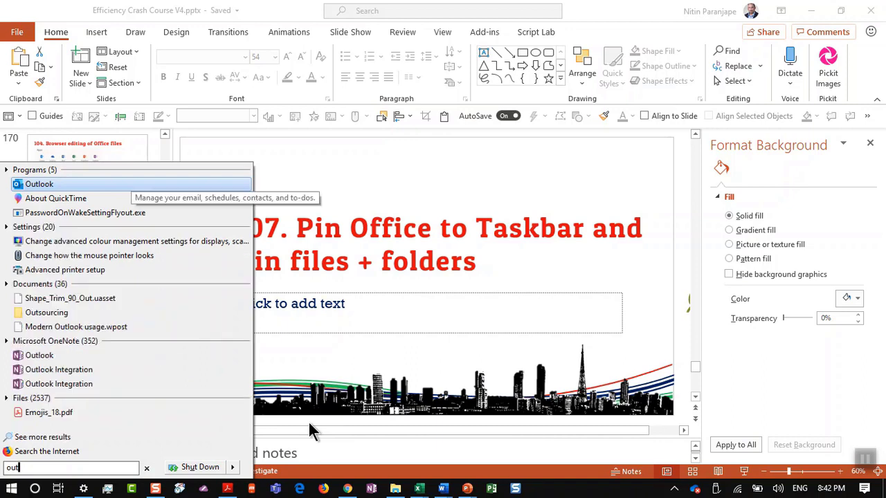
key("Return")
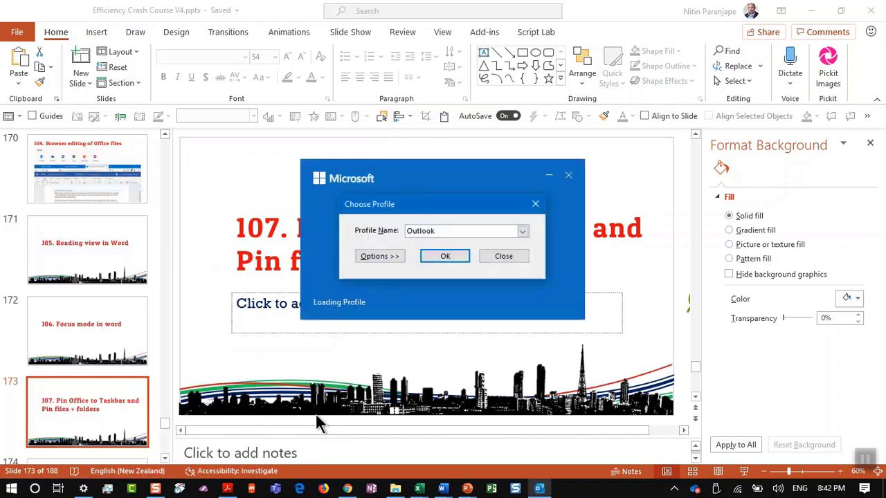
left_click(520, 231)
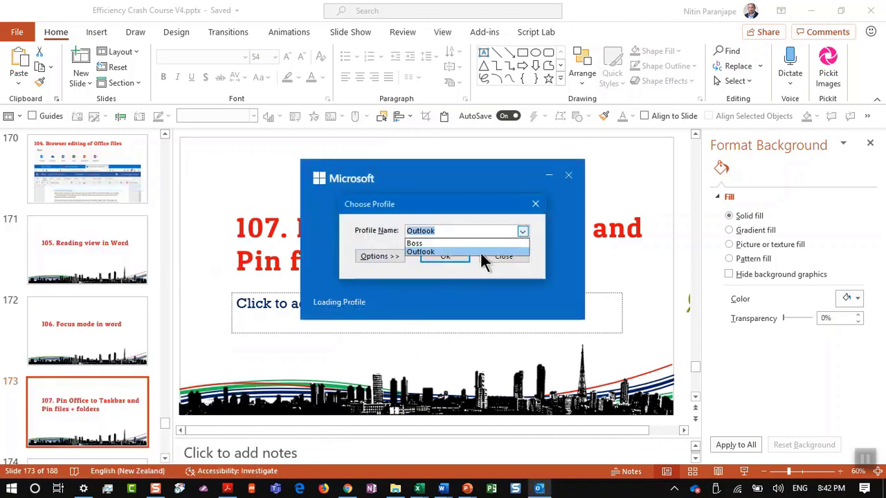
key("Up")
key("Return")
left_click(455, 261)
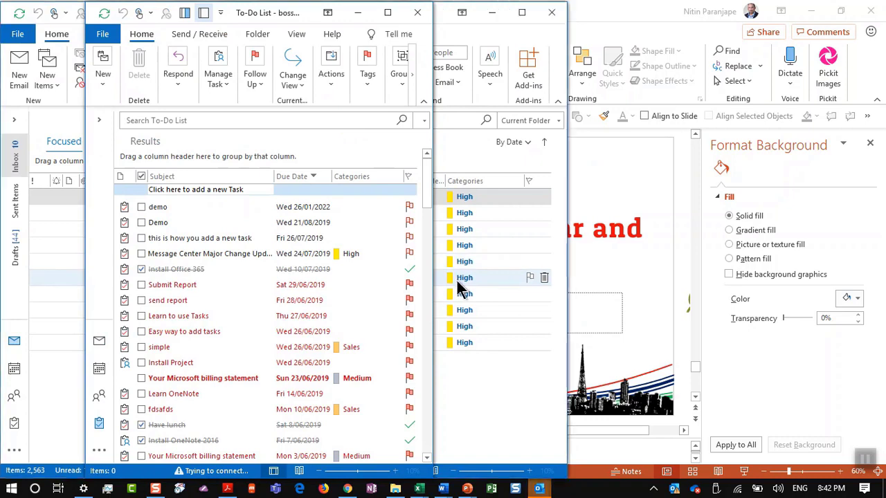
Pin Outlook to the taskbar and close its To-Do List and Inbox windows
right_click(543, 491)
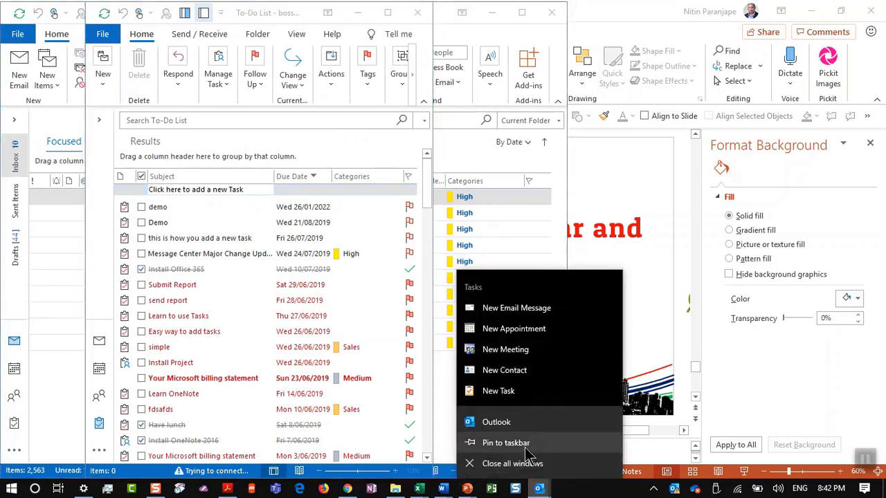
left_click(526, 444)
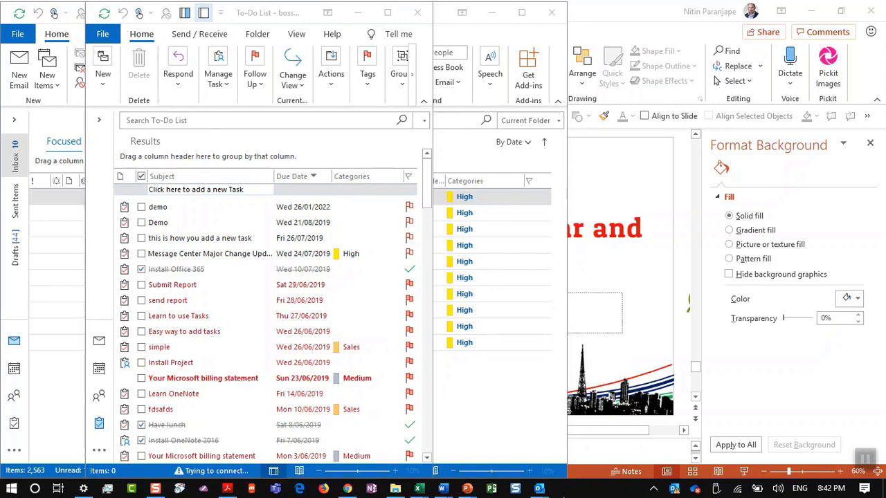
left_click(417, 14)
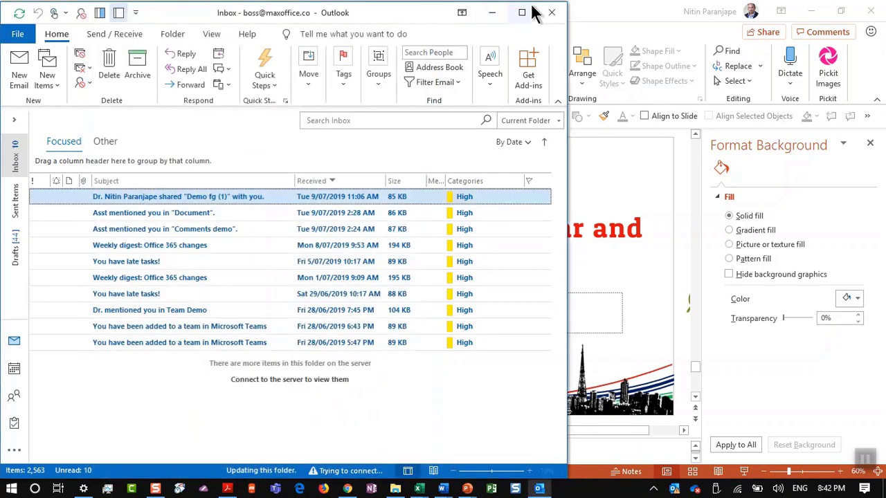
left_click(554, 13)
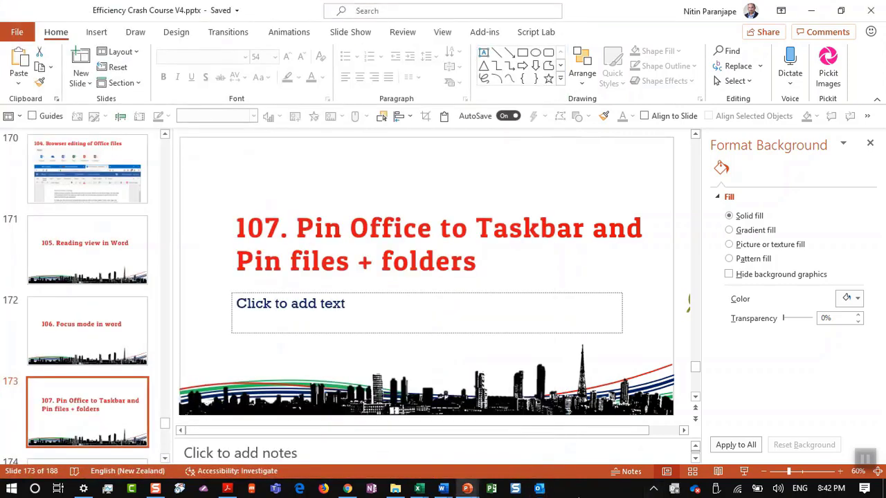
left_click(540, 488)
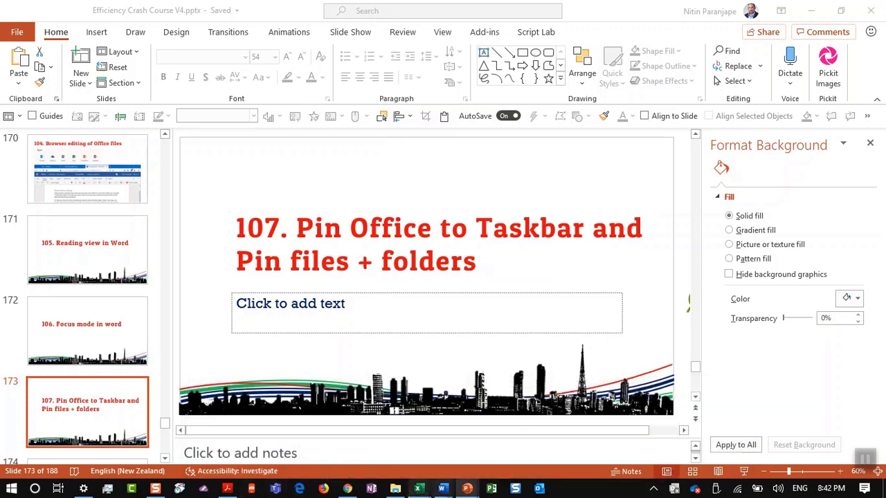
right_click(468, 489)
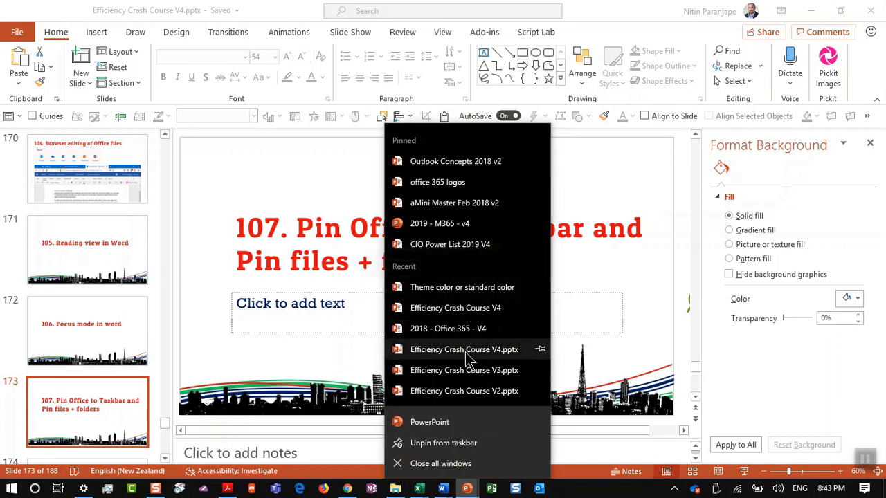
key("Escape")
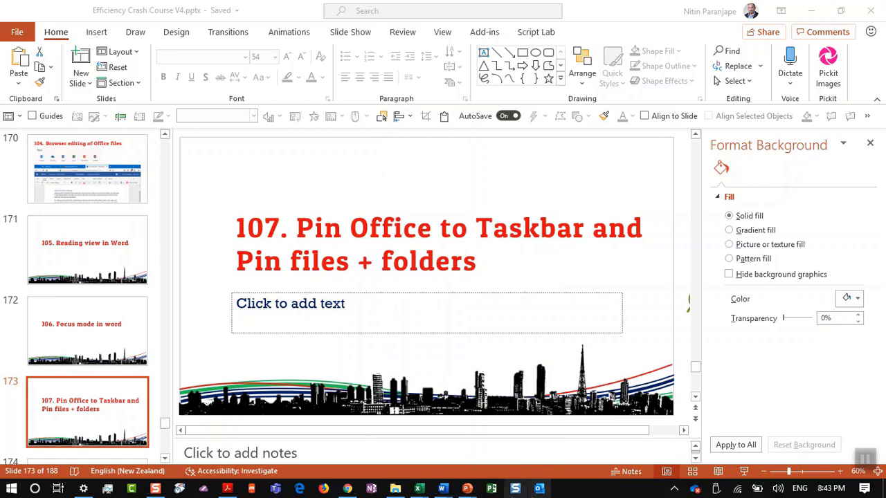
mouse_move(466, 489)
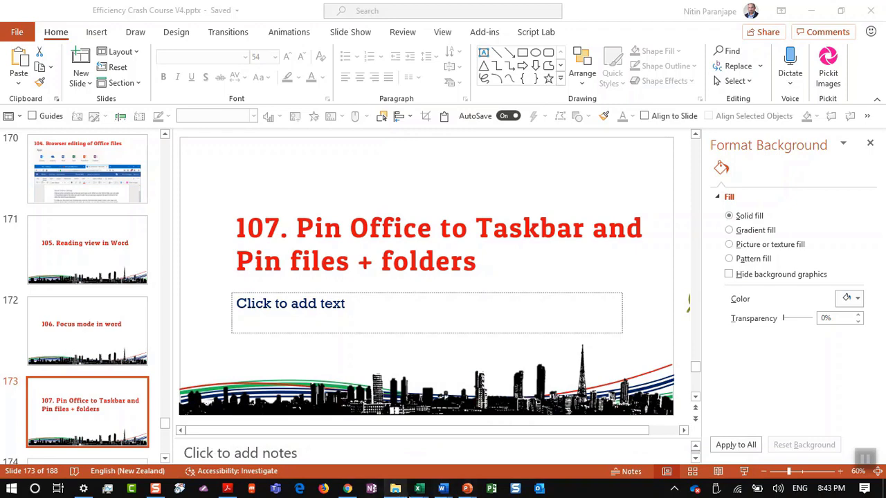
right_click(463, 492)
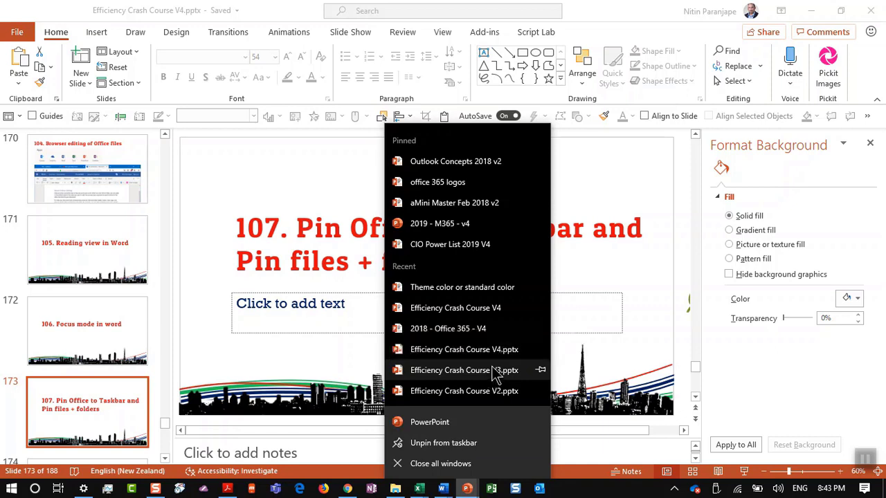
left_click(541, 309)
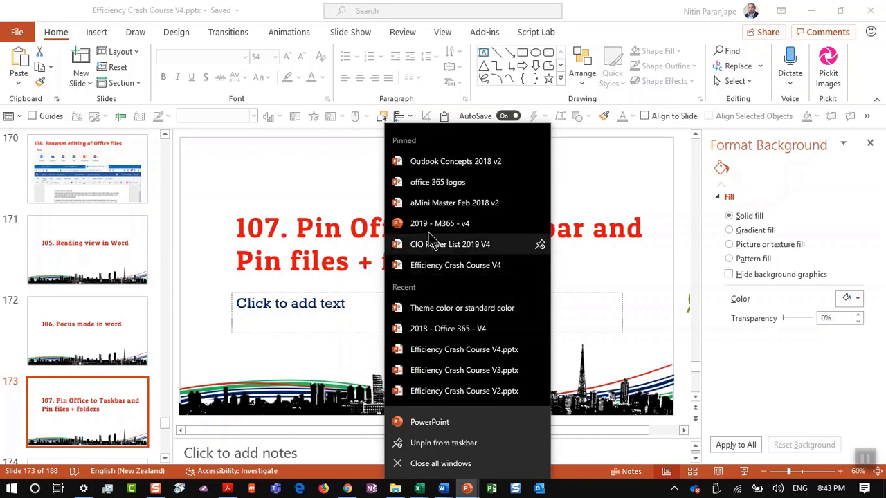
left_click(540, 265)
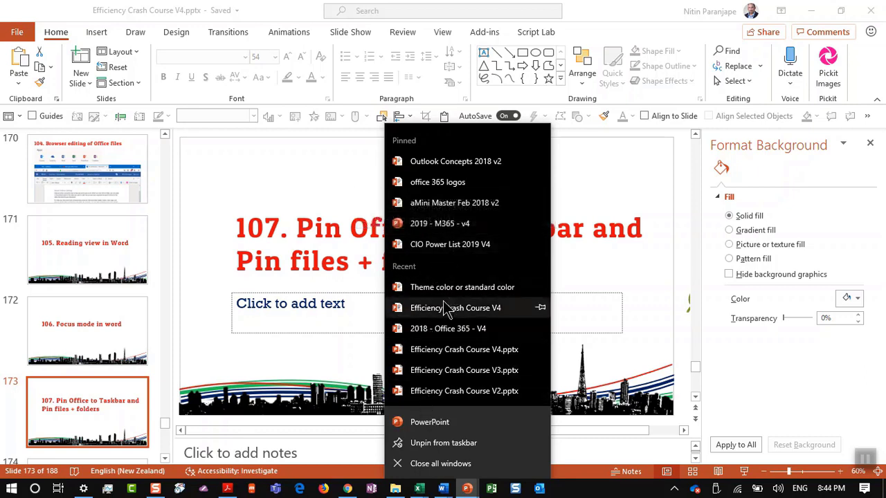
left_click(299, 190)
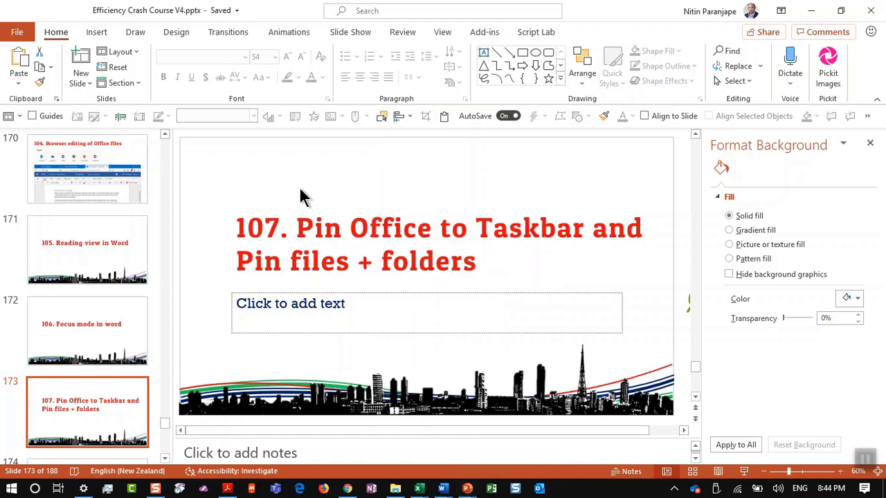
key("alt+f")
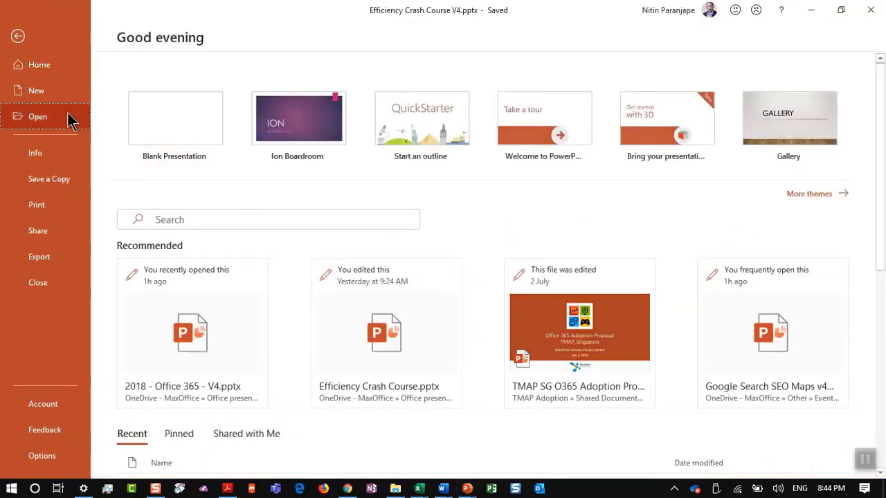
left_click(69, 117)
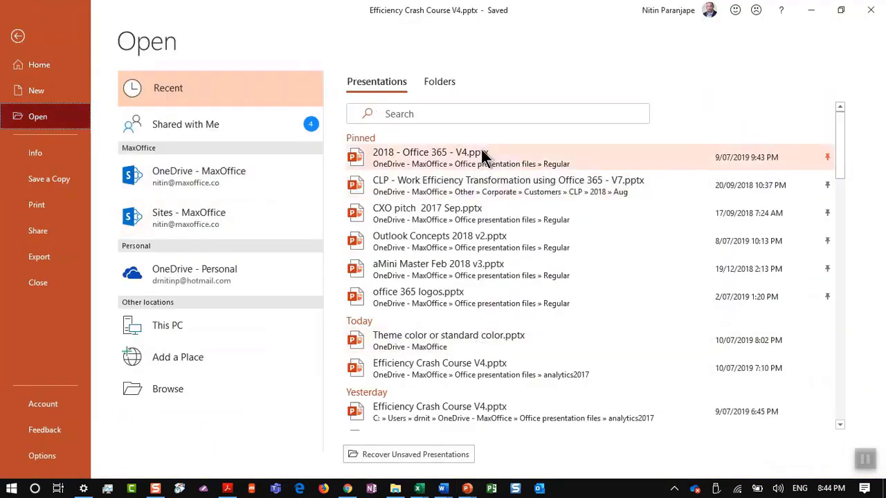
left_click(446, 83)
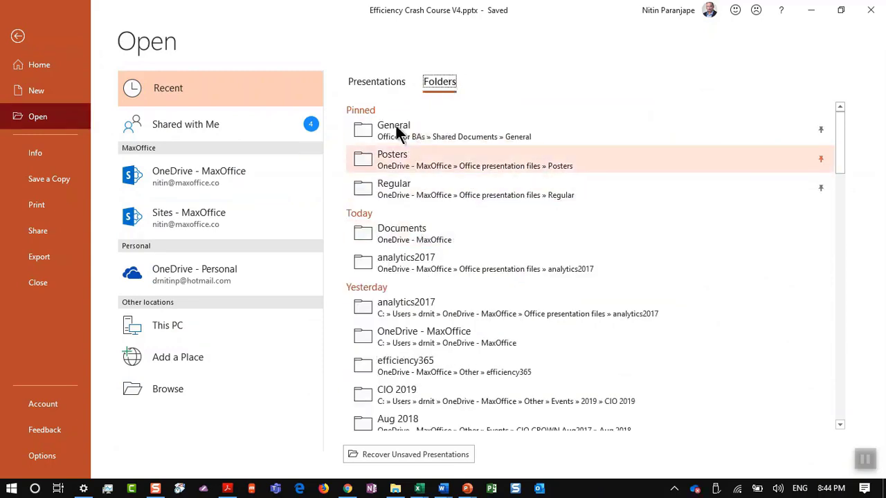
left_click(385, 85)
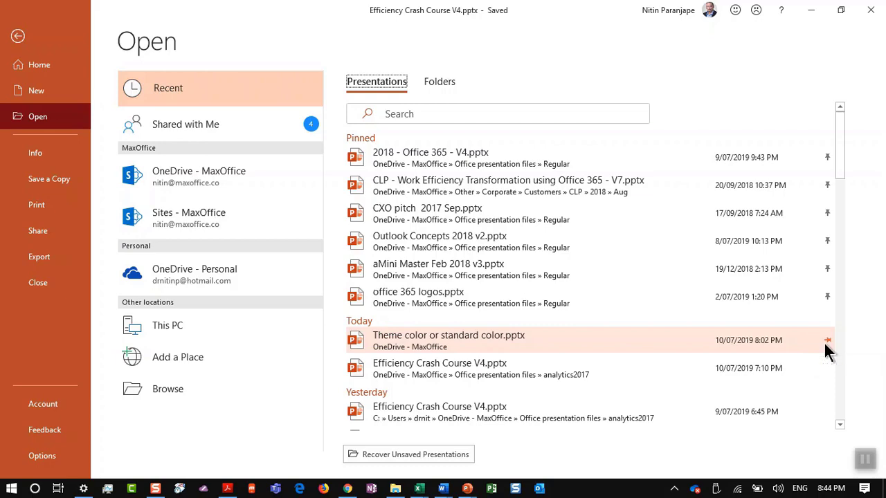
key("Escape")
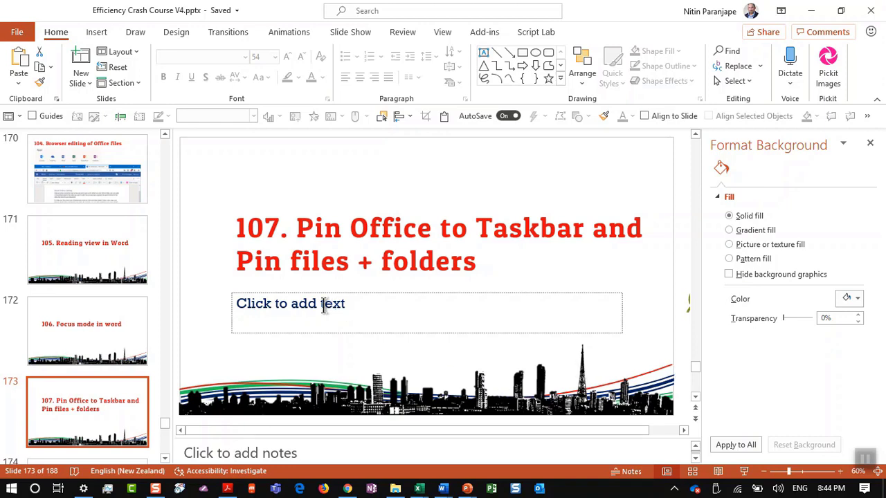
Select slide 174, '108. Build Visual Vocabulary', and close the Format Background pane
scroll(69, 433, "down", 2)
scroll(71, 442, "up", 1)
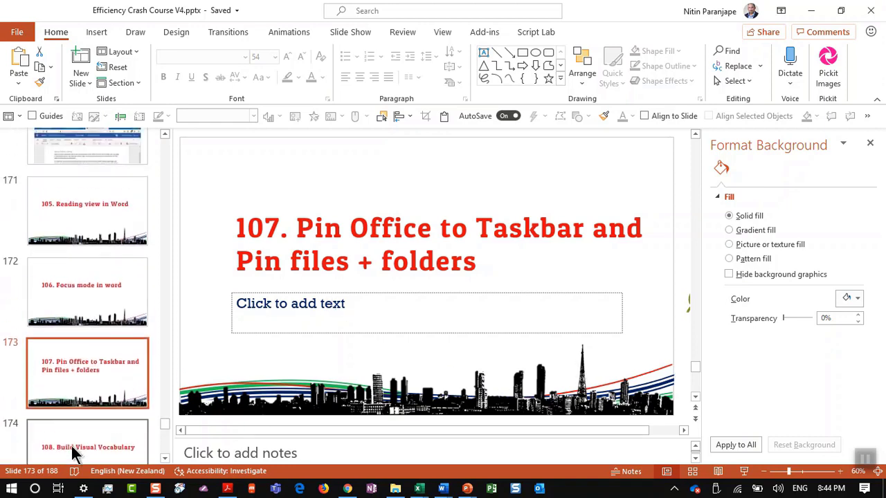
left_click(71, 444)
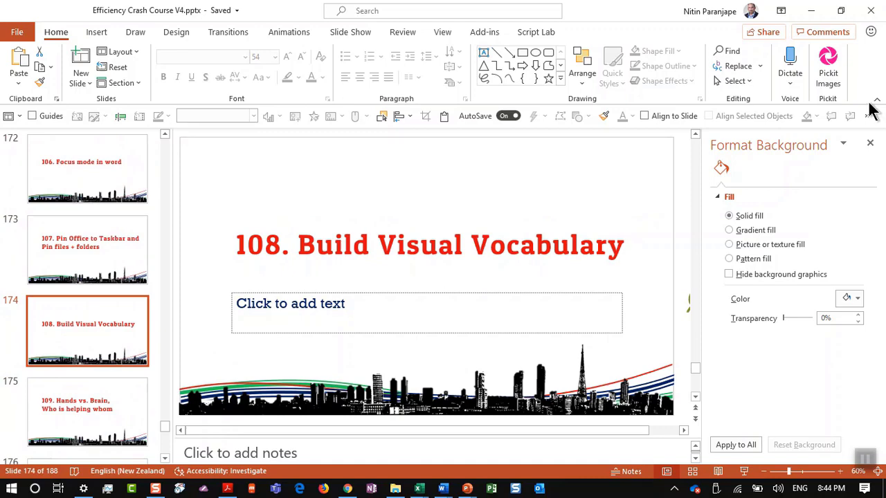
left_click(869, 144)
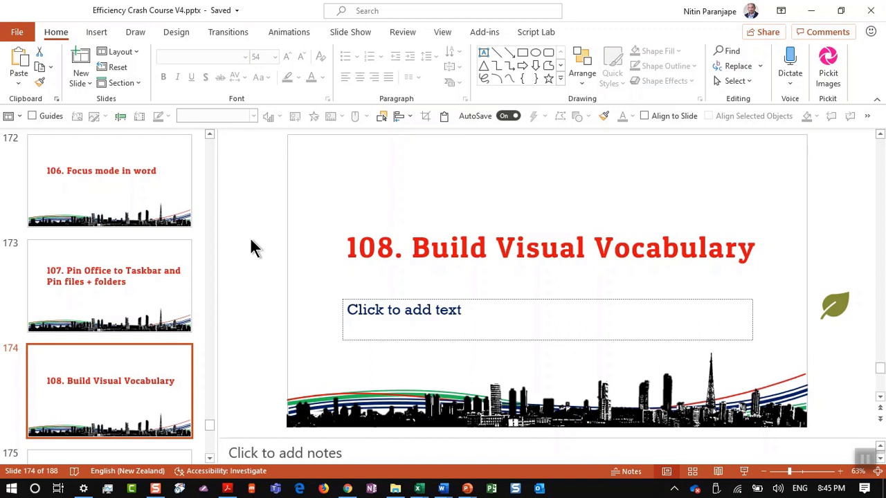
Create a new blank presentation, delete its placeholders, and insert the hotel photo
key("ctrl+n")
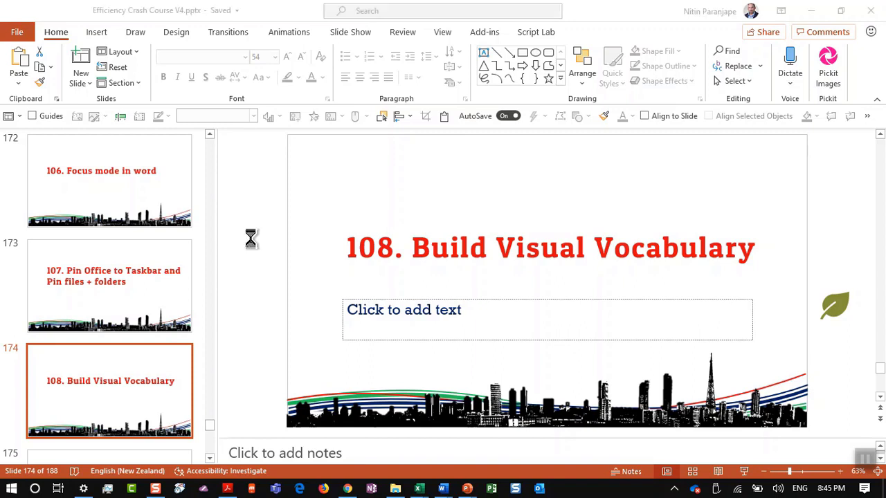
key("ctrl+a")
key("Delete")
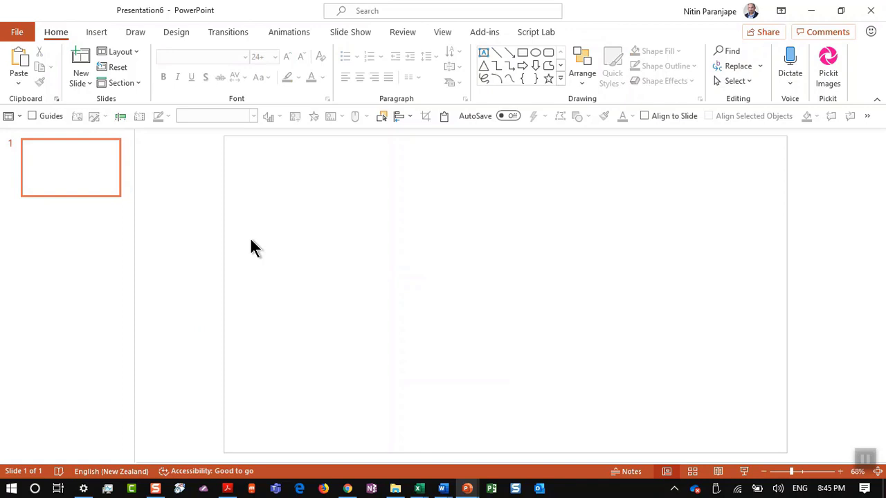
key("alt+i")
key("p")
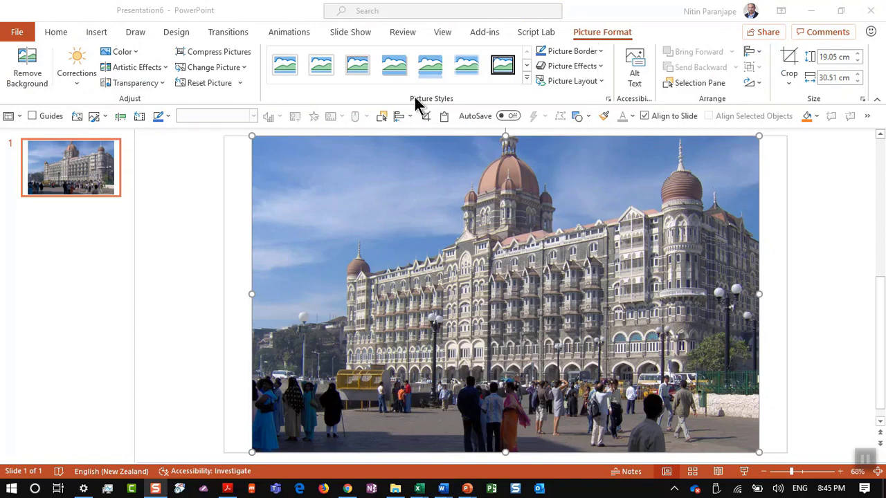
Resize the photo to 12.33 × 19.75 cm, previewing picture styles without applying any
left_click(526, 88)
left_click(525, 83)
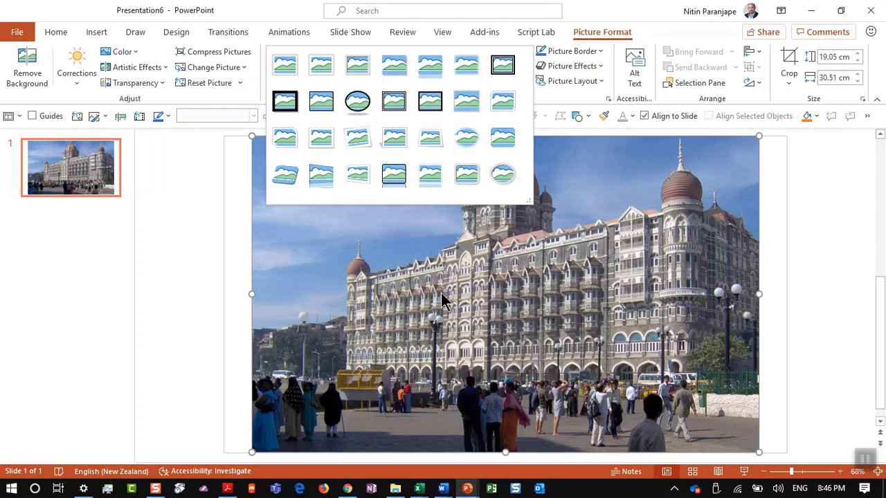
left_click(550, 238)
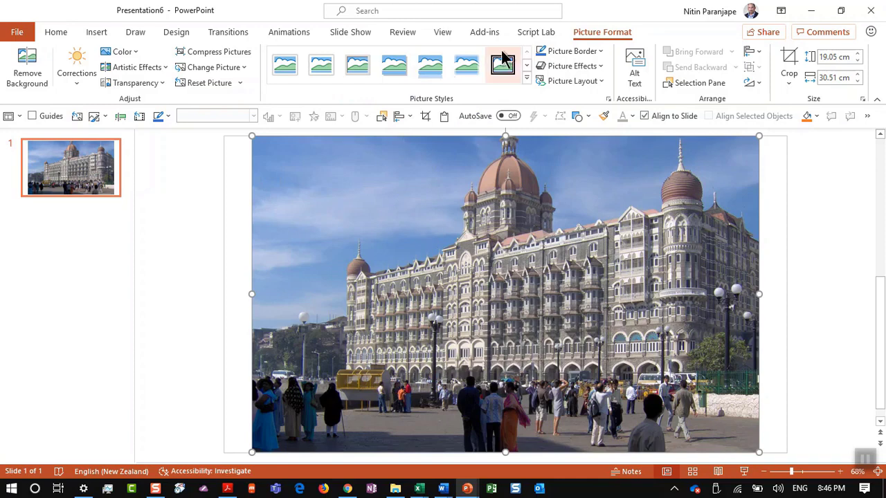
left_click(526, 81)
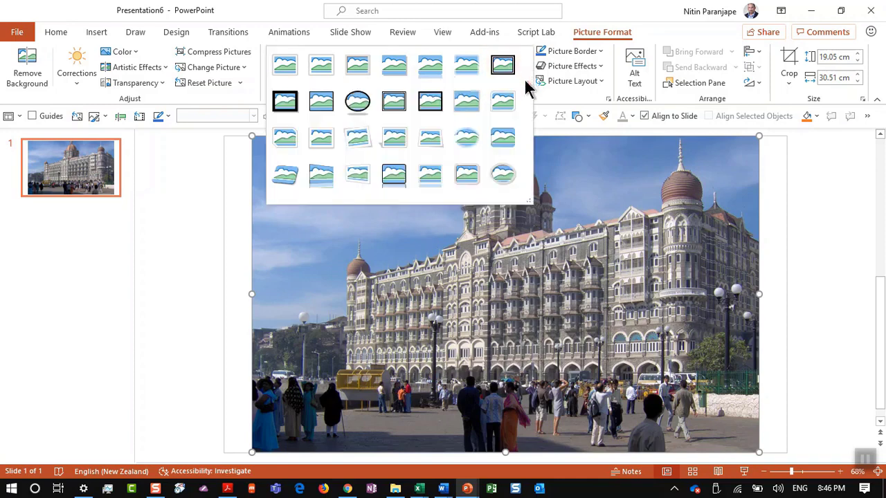
left_click(654, 228)
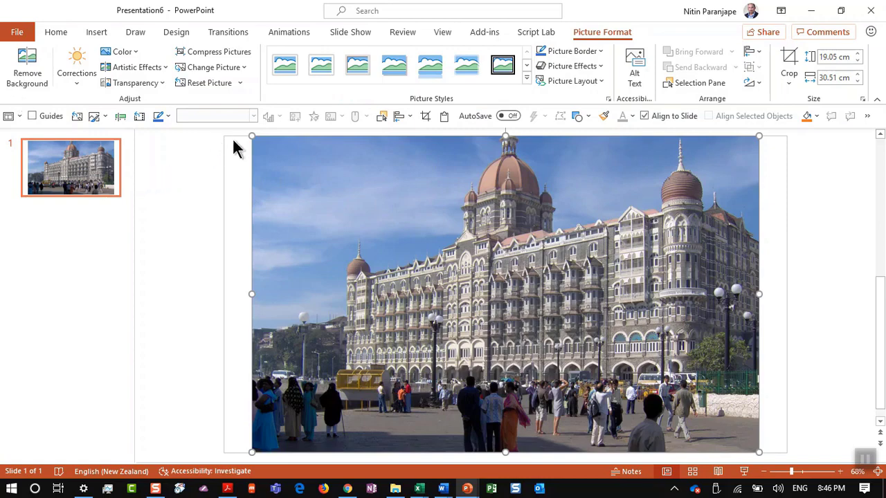
left_click_drag(250, 138, 536, 247)
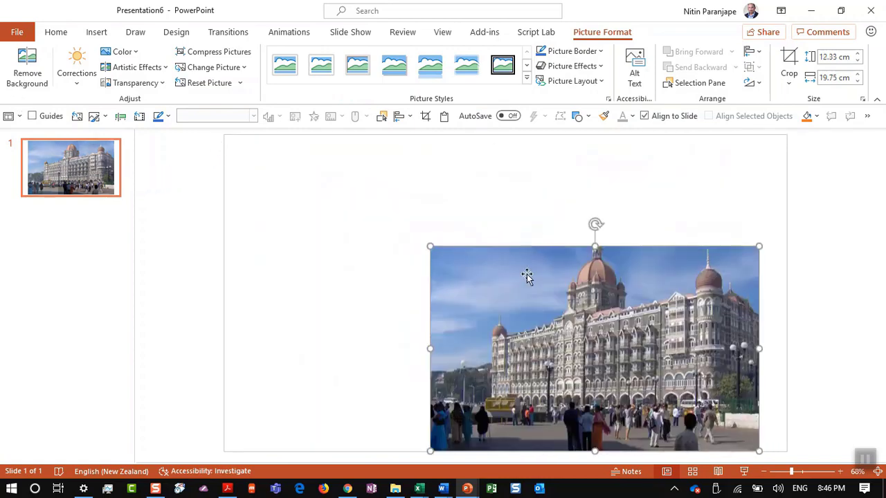
left_click(526, 79)
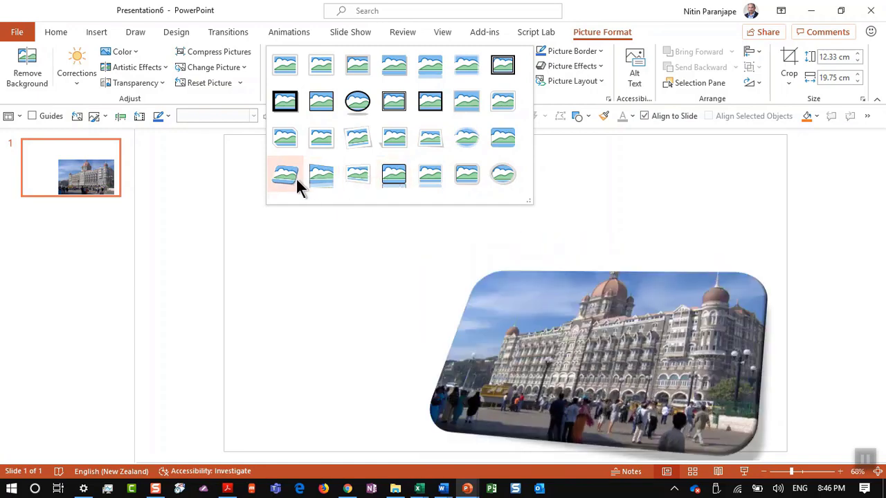
left_click(325, 252)
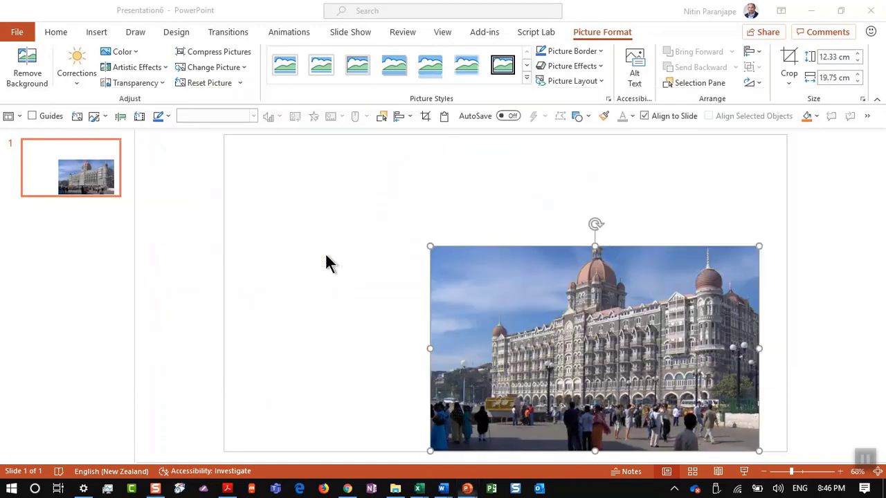
Switch to the Efficiency Crash Course deck and open slide 154, '91. Word Grammar Editor'
key("alt+Tab")
key("alt+Tab")
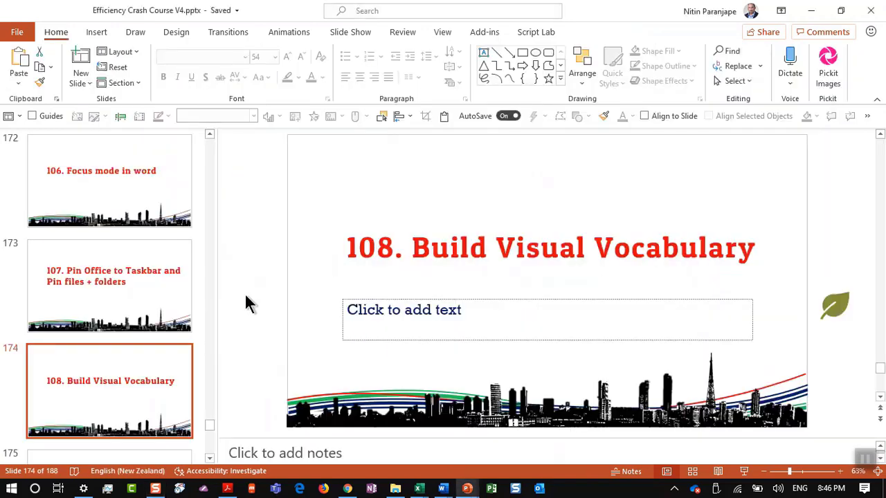
scroll(178, 307, "up", 5)
scroll(177, 306, "up", 5)
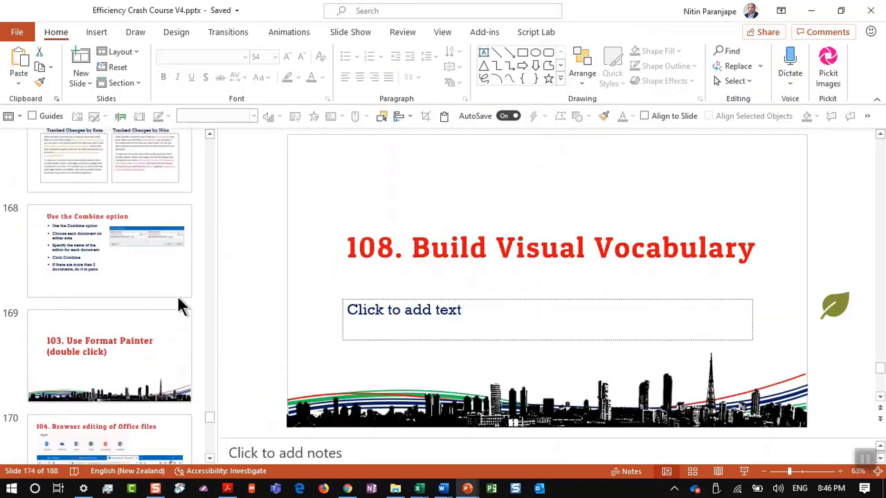
scroll(177, 306, "up", 8)
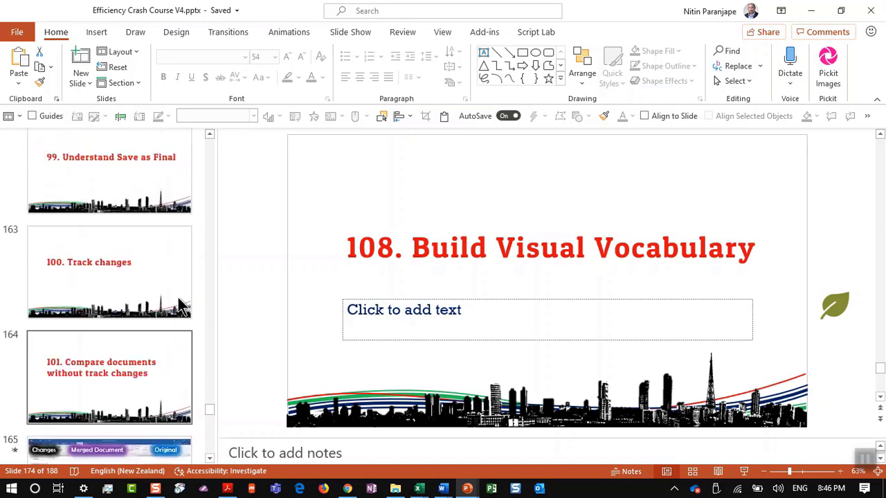
scroll(178, 306, "up", 1)
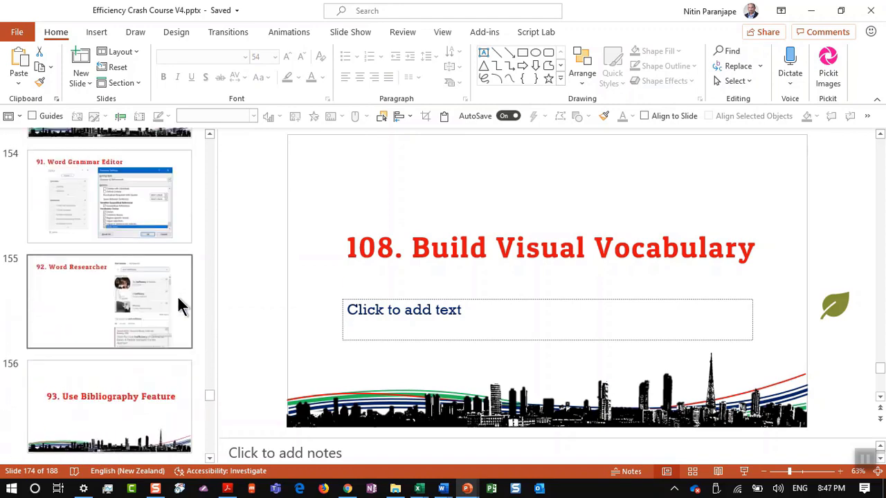
left_click(155, 198)
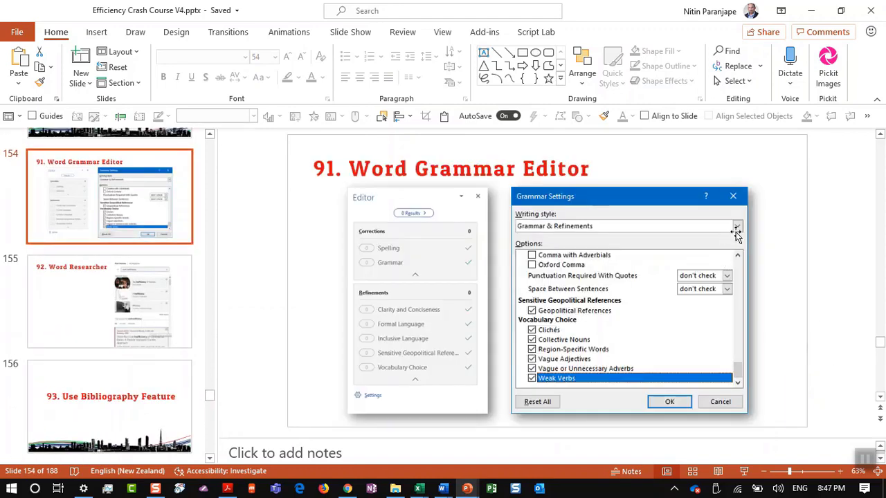
Apply a shadowed picture style to both the Grammar Settings and Editor screenshots
left_click(703, 334)
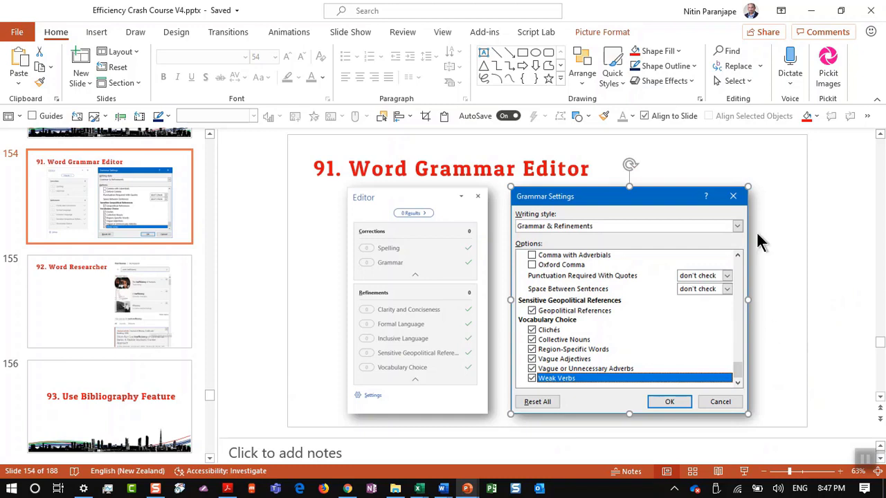
left_click(436, 318, "shift")
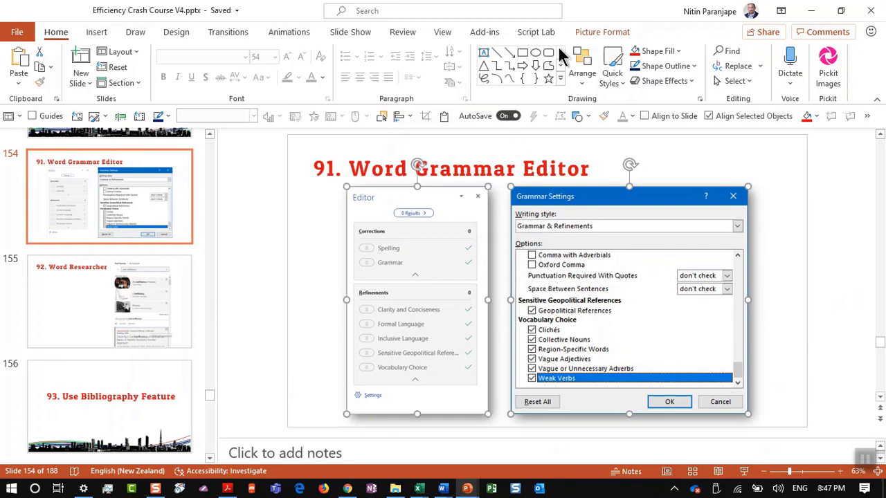
left_click(597, 31)
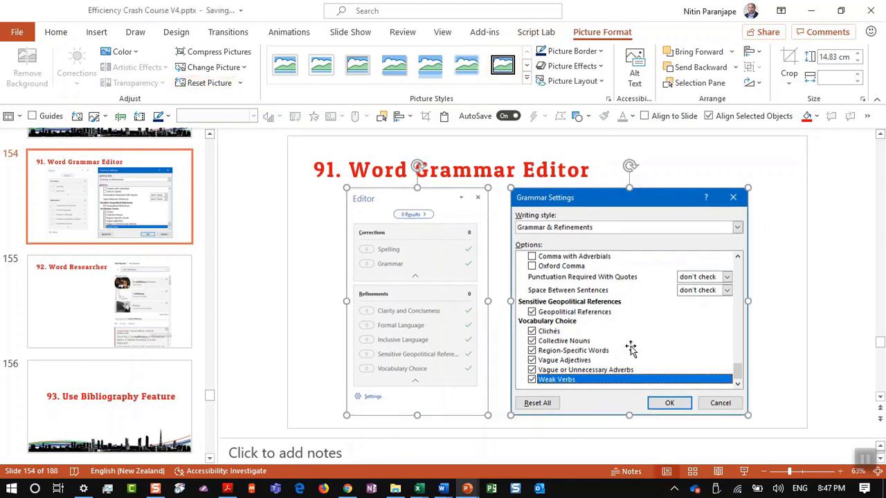
left_click(769, 387)
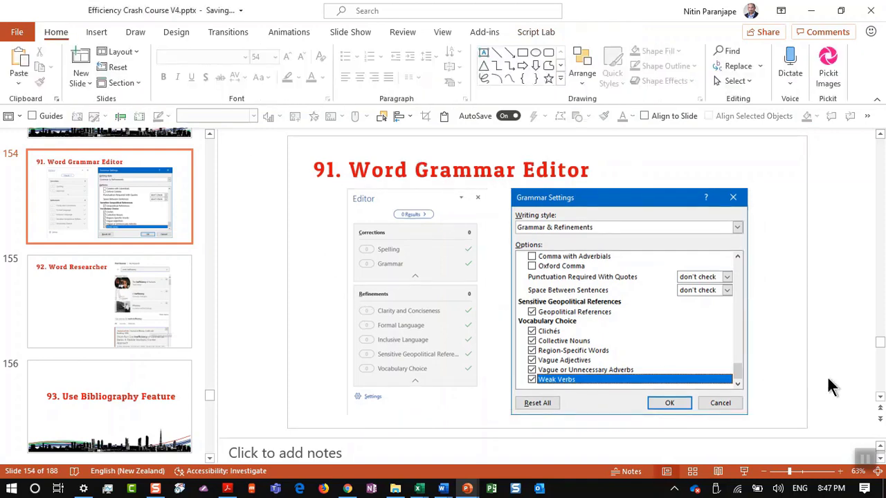
left_click(717, 343)
left_click(395, 330, "shift")
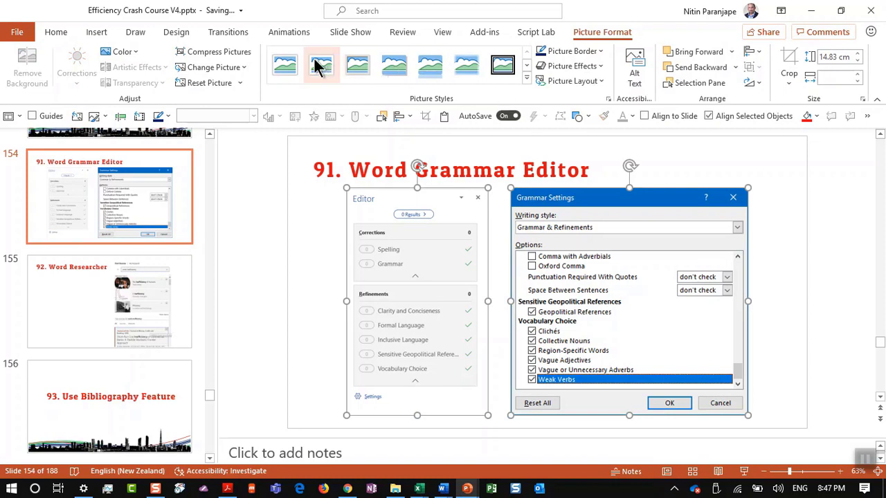
left_click(397, 69)
left_click(313, 373)
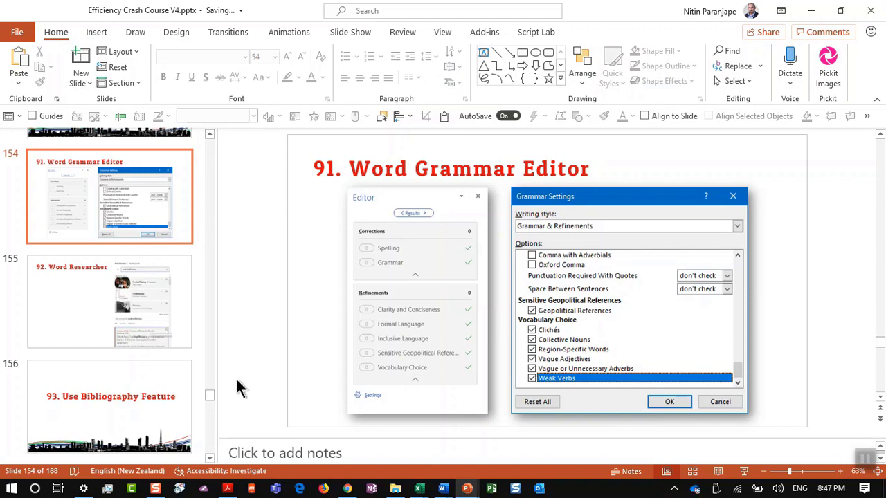
scroll(183, 388, "down", 5)
scroll(183, 391, "down", 10)
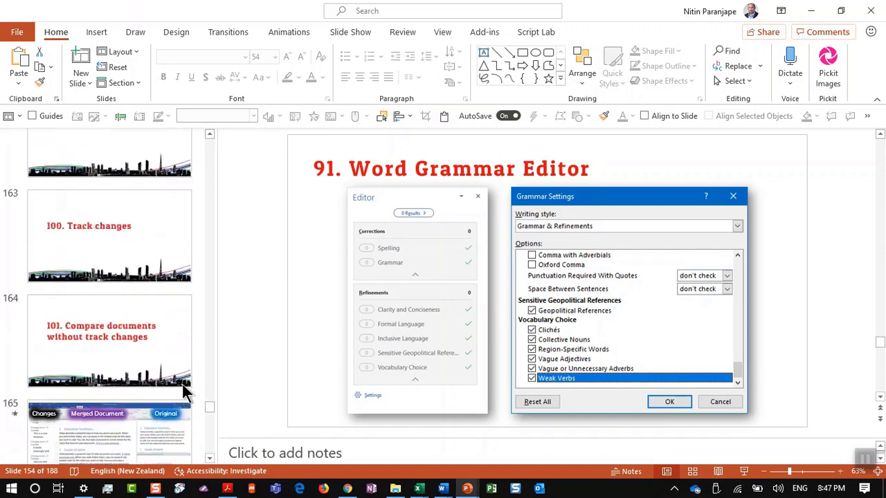
scroll(184, 391, "down", 8)
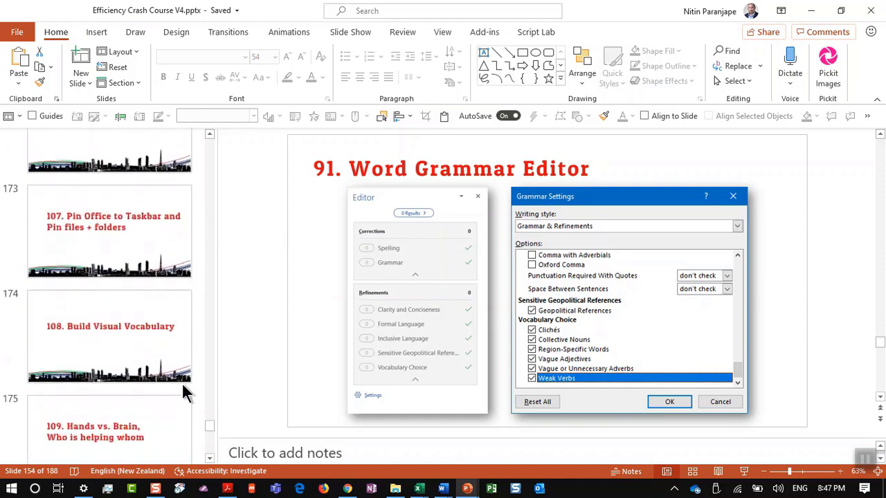
Pass slide 175 'Hands vs. Brain' to reach slide 176 '110. How to learn' and focus the slide
left_click(173, 400)
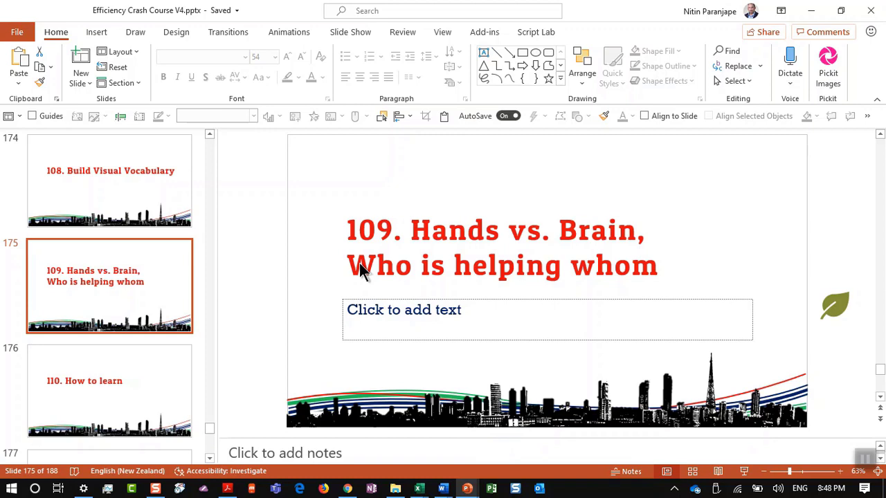
left_click(157, 357)
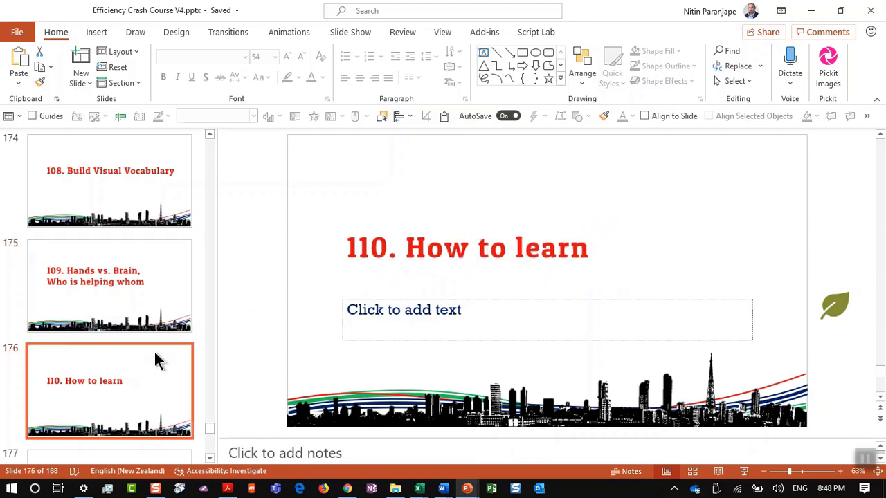
scroll(157, 358, "down", 1)
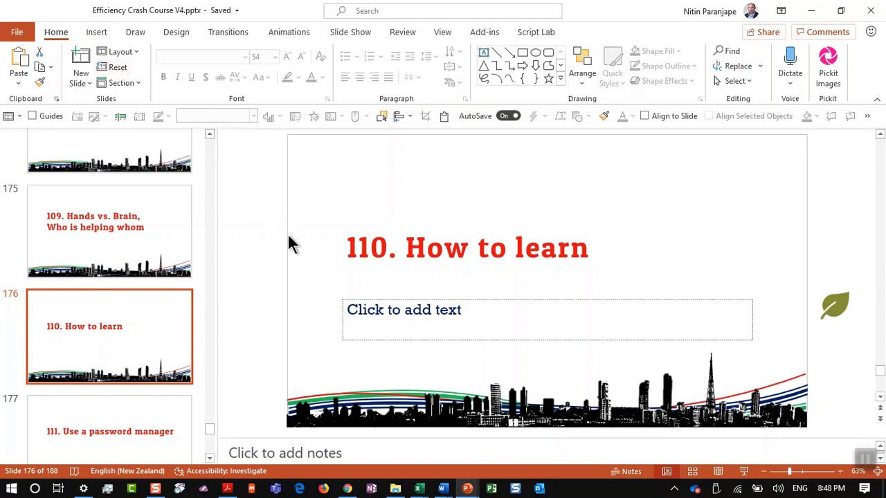
left_click(315, 286)
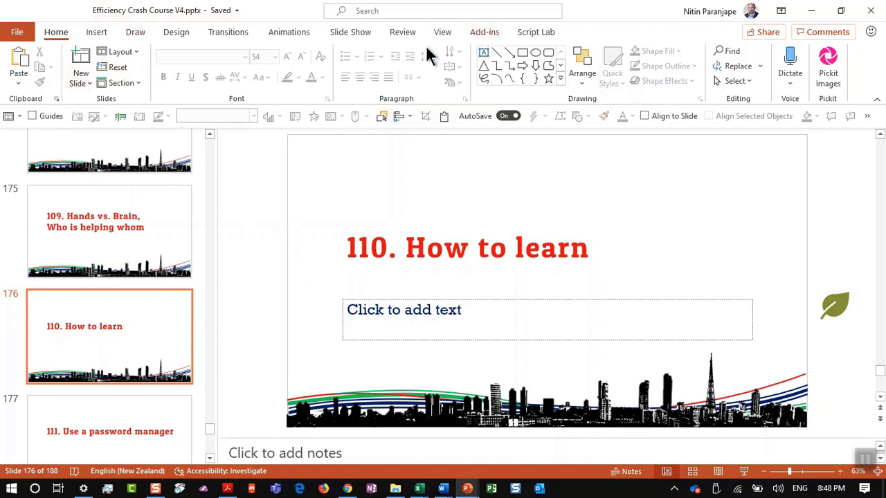
Check the title's context menu, then go to slide 177 '111. Use a password manager'
right_click(460, 259)
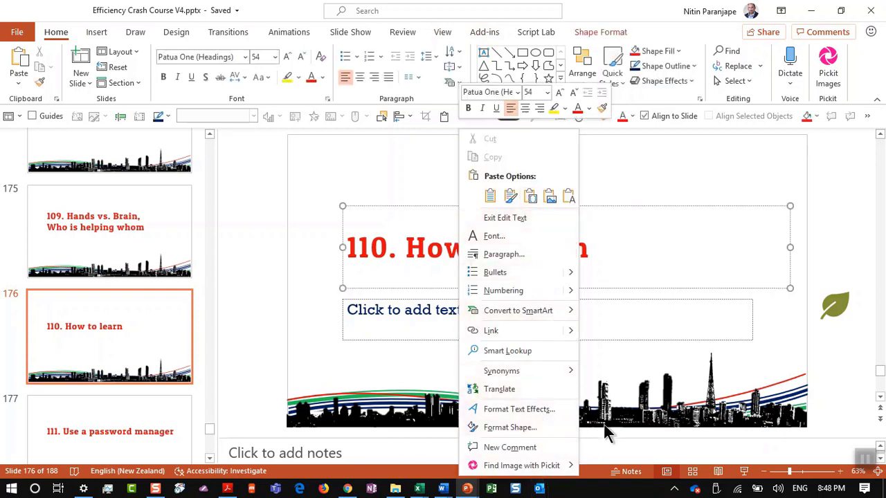
key("Escape")
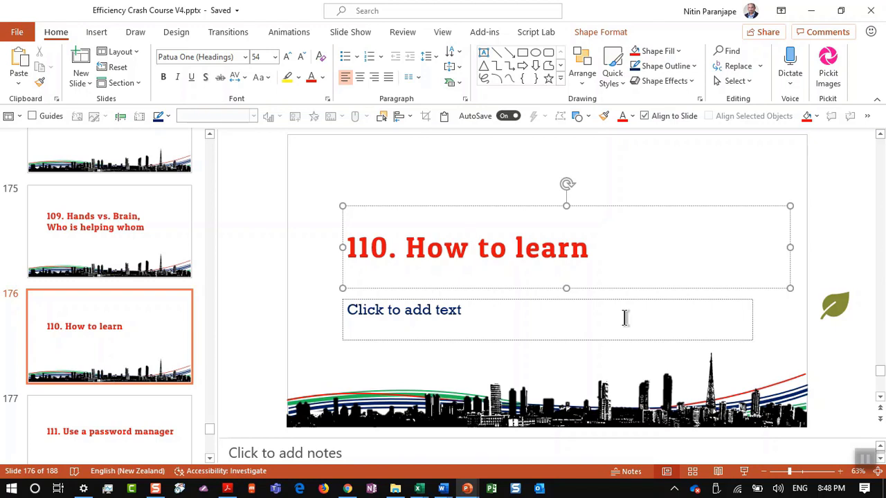
left_click(121, 434)
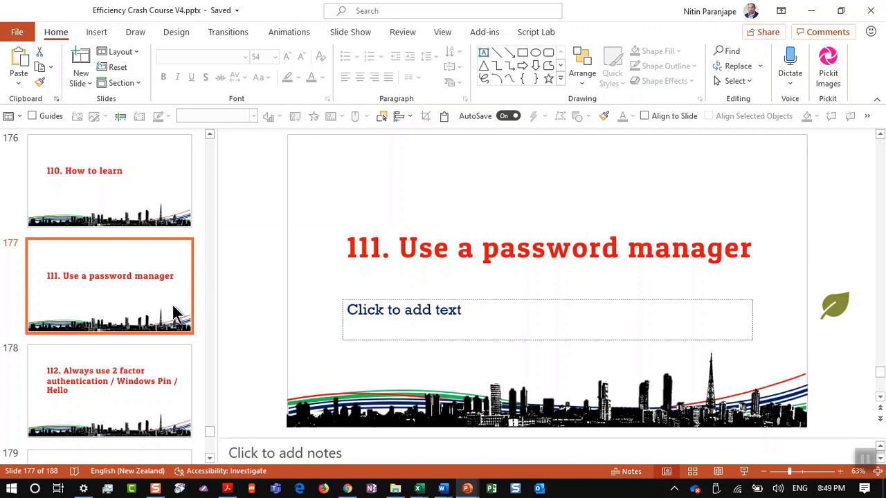
Switch to Firefox showing PCMag's 'The Best Password Managers for 2019' review
key("alt+Tab")
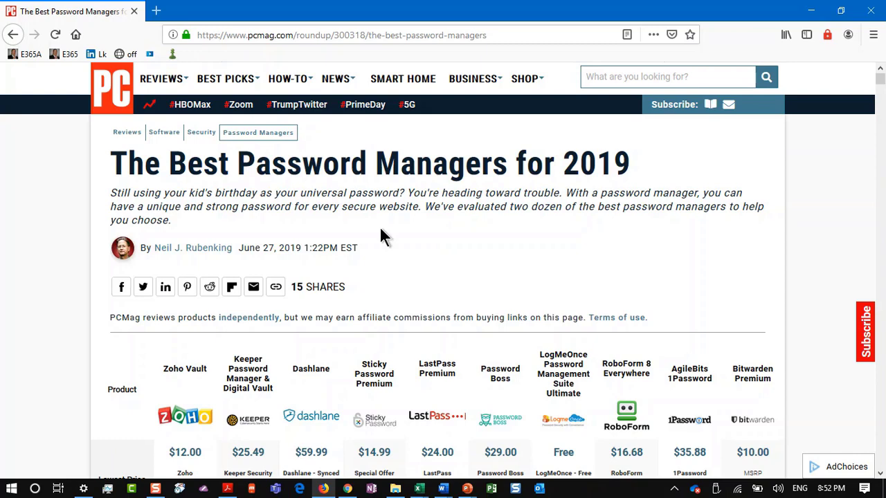
Return to the Efficiency Crash Course V4.pptx window on slide 177
key("alt+Tab")
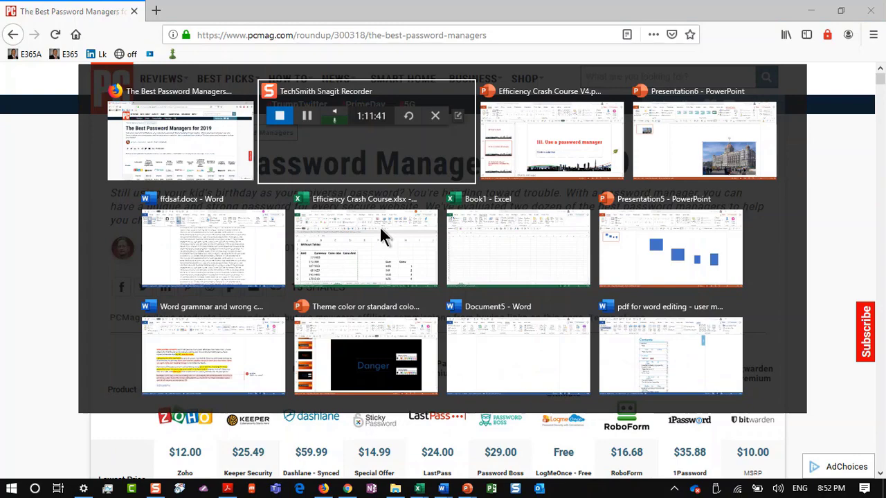
key("alt+Tab")
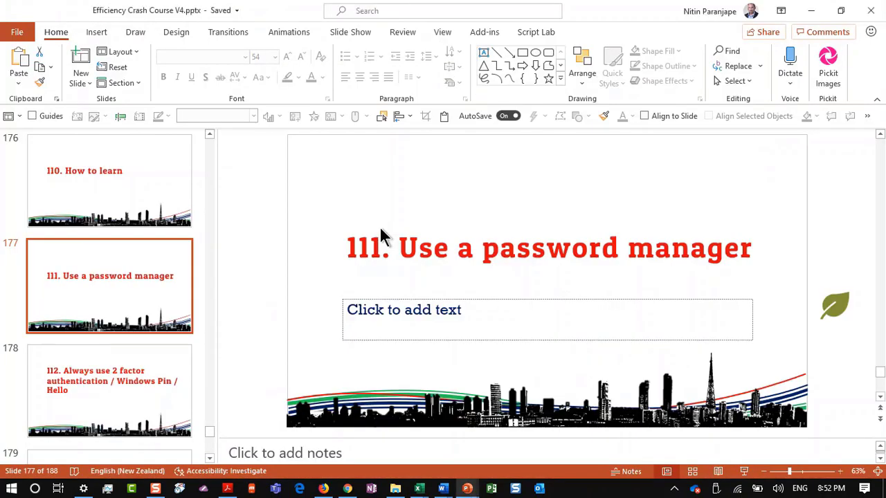
Advance past slide 178 on 2 factor authentication to slide 179 '113. Mouse Right Drag' and preview Excel
left_click(131, 375)
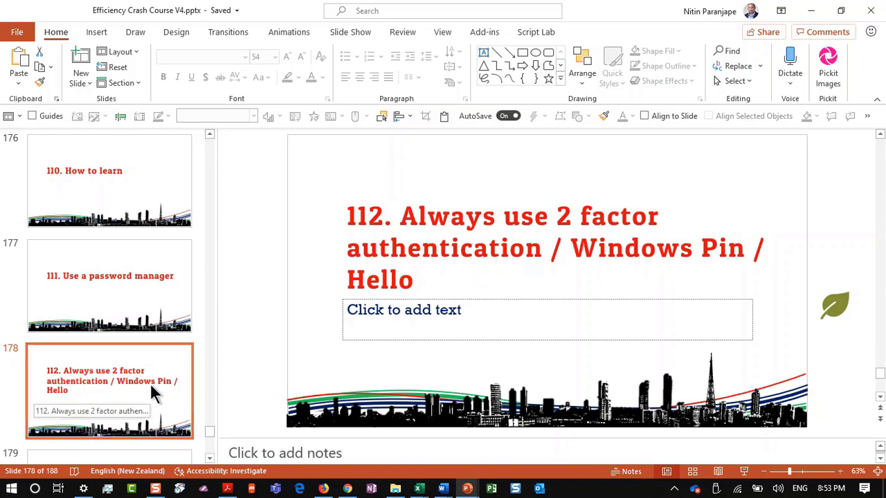
scroll(152, 389, "down", 3)
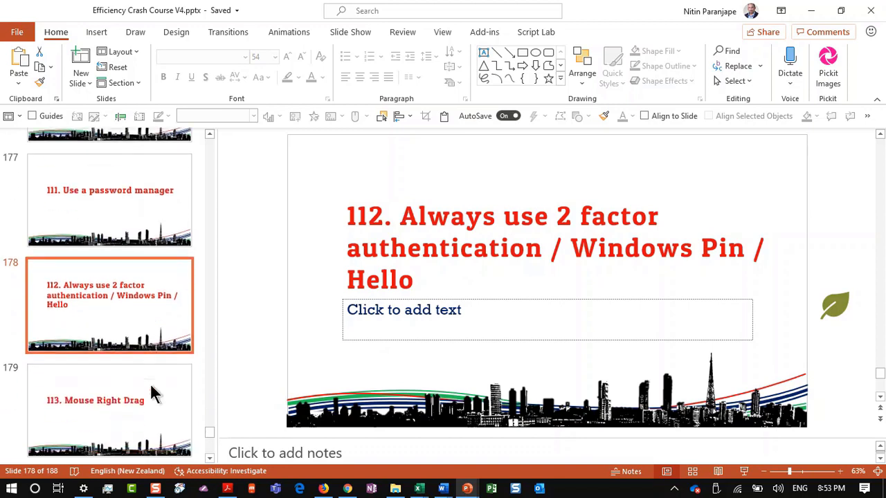
left_click(151, 387)
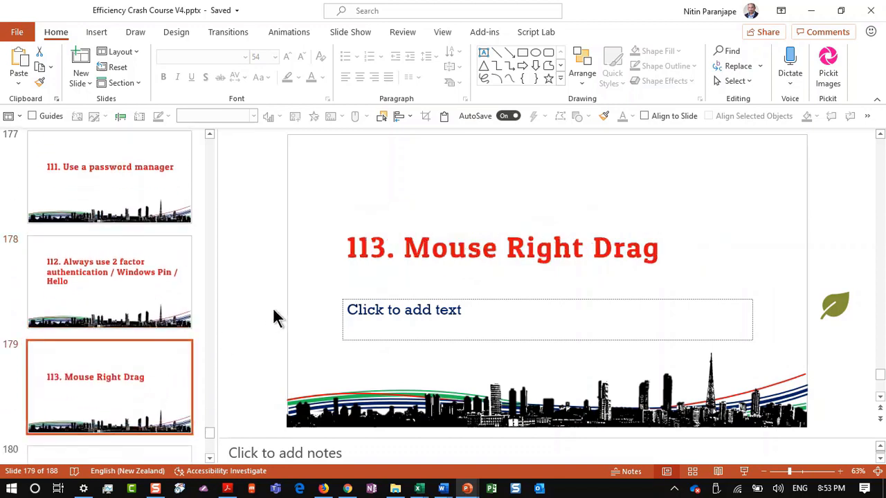
left_click(419, 489)
Bring blank workbook Book1 forward and enter 1 in cell F2
mouse_move(419, 446)
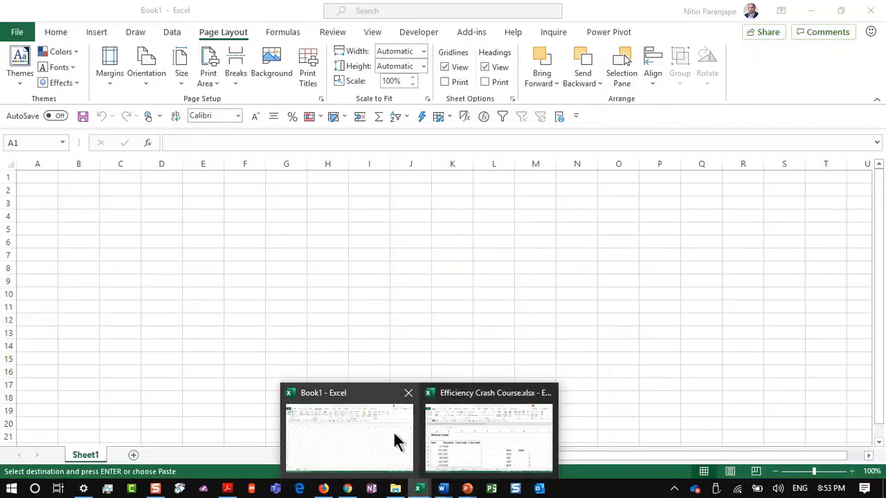
left_click(393, 434)
left_click(244, 188)
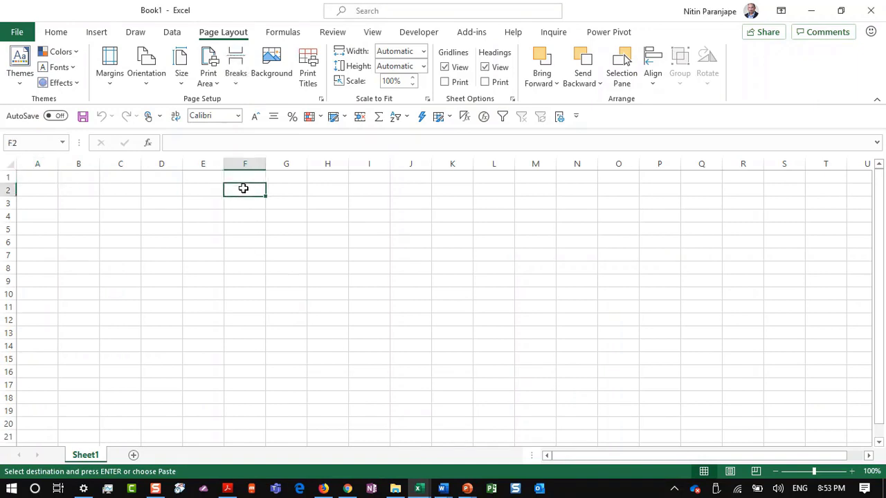
type("1")
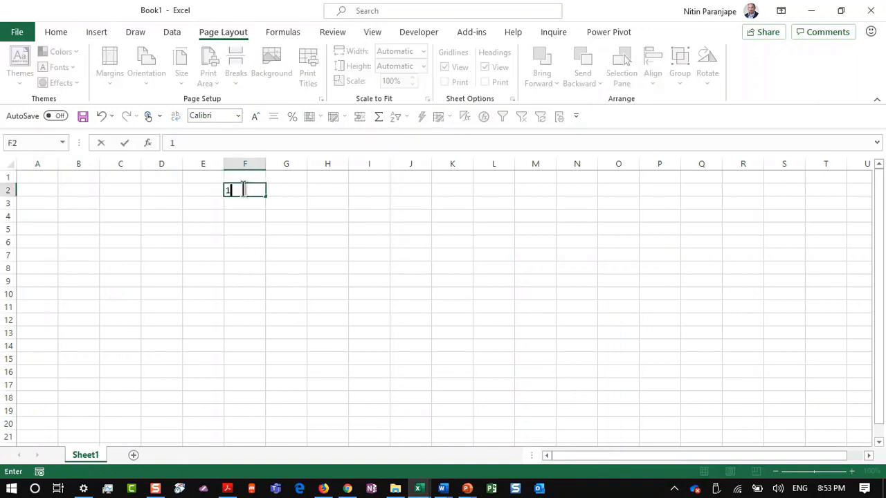
key("Return")
Drag F2's fill handle to F12 to copy the 1, then undo the copy
left_click(244, 188)
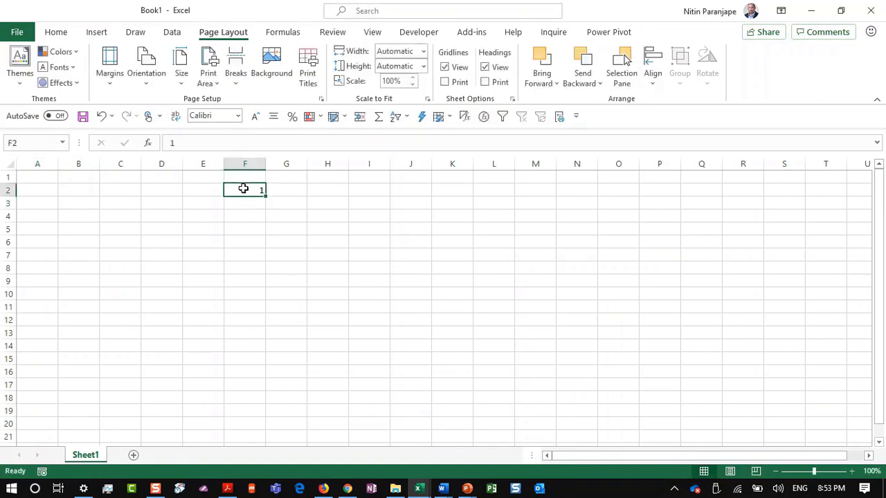
scroll(244, 188, "up", 3, "ctrl")
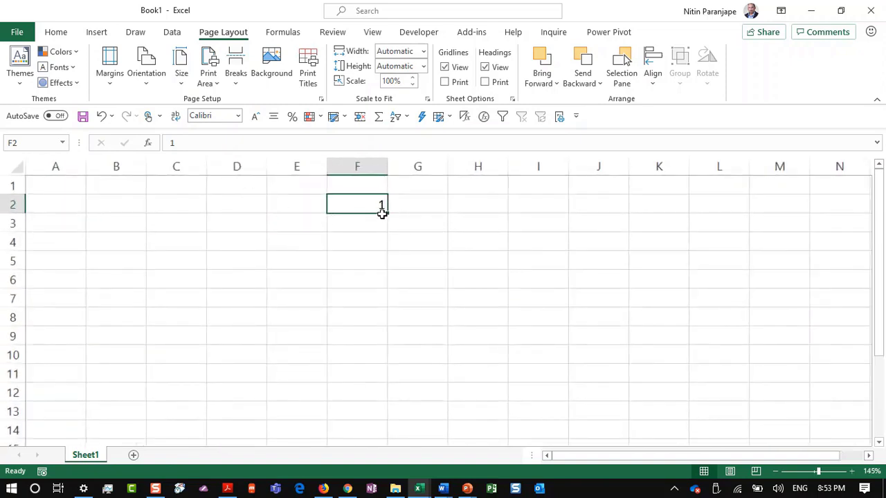
left_click_drag(386, 215, 390, 395)
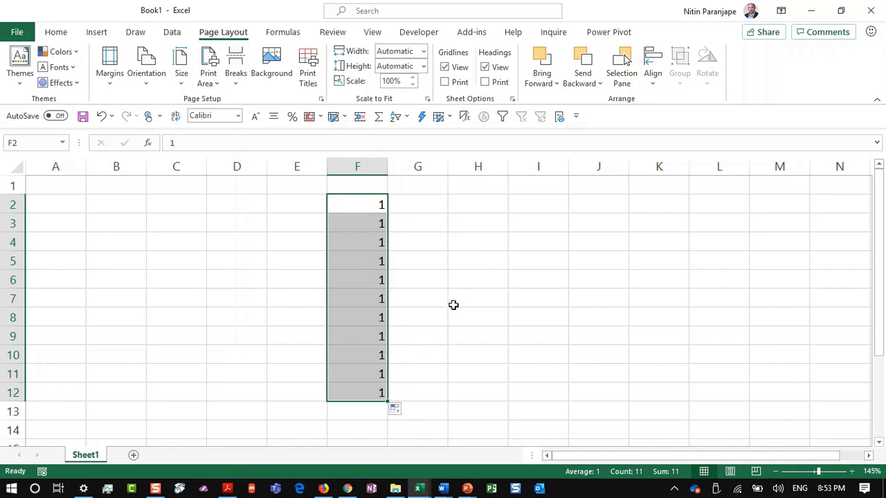
key("ctrl+z")
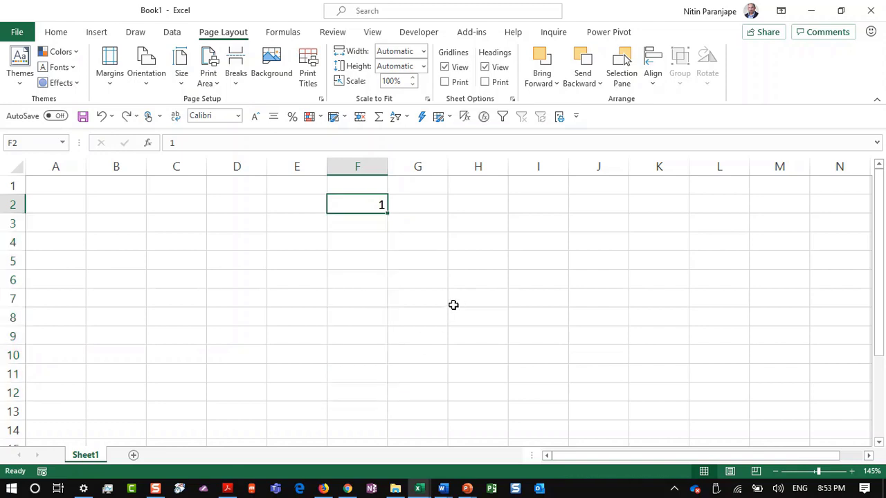
key("XF86AudioMute")
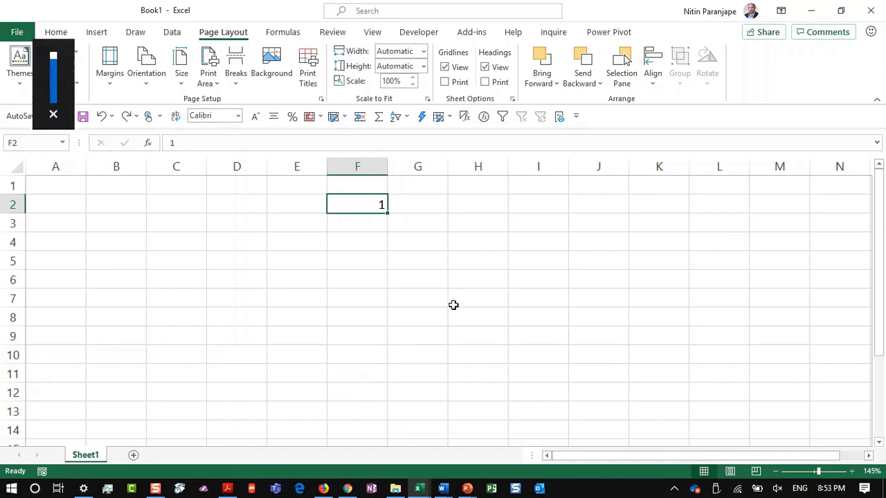
Right-drag F2 down to F8 and choose Fill Series to get 1 through 7
right_click(387, 210)
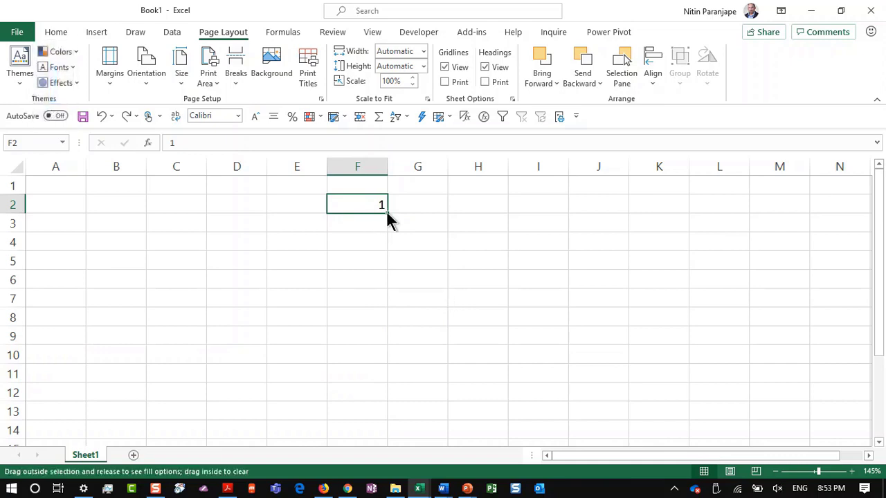
left_click_drag(386, 210, 381, 324)
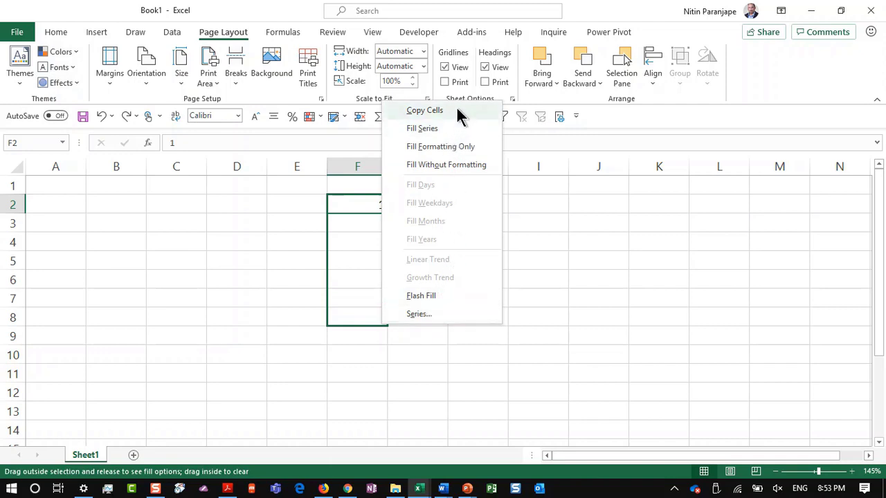
left_click(453, 126)
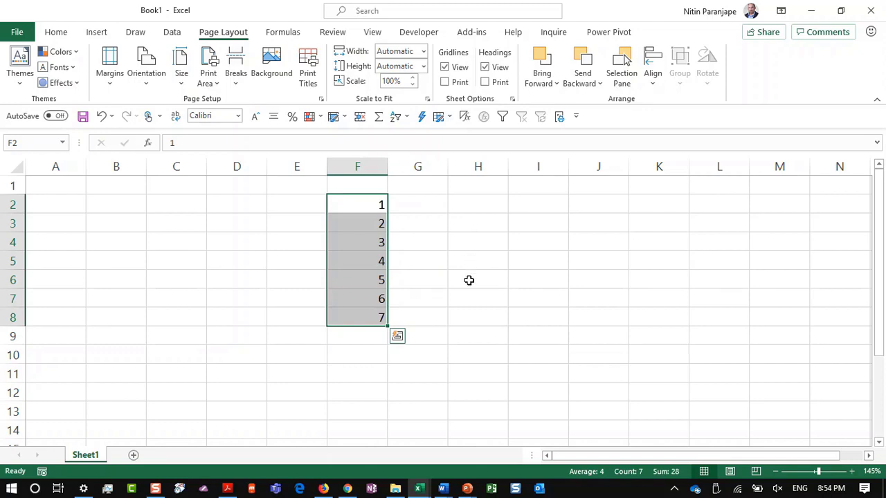
key("alt+Tab")
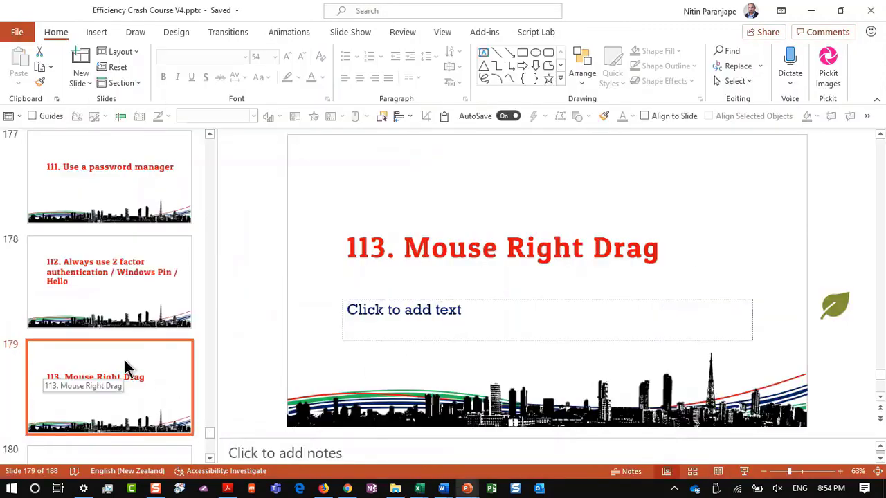
Go to slide 180, '114. Shift Ctrl V = Paste Special'
scroll(125, 366, "down", 3)
scroll(124, 359, "up", 1)
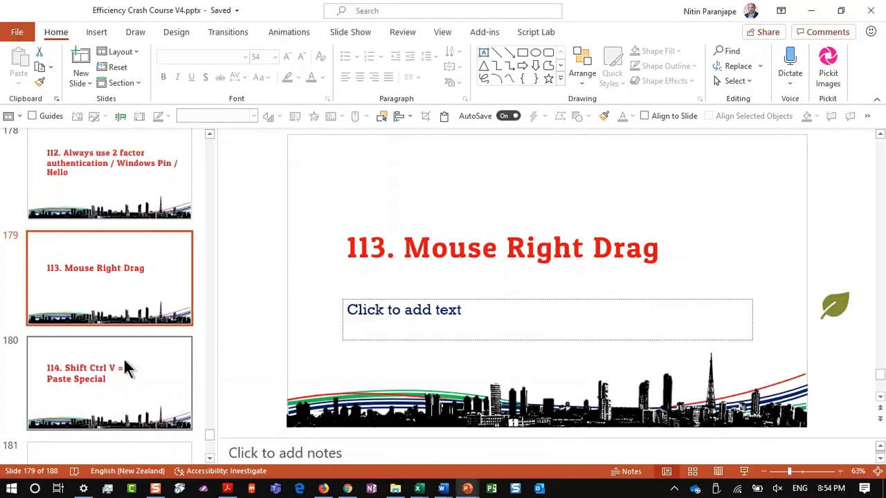
left_click(128, 384)
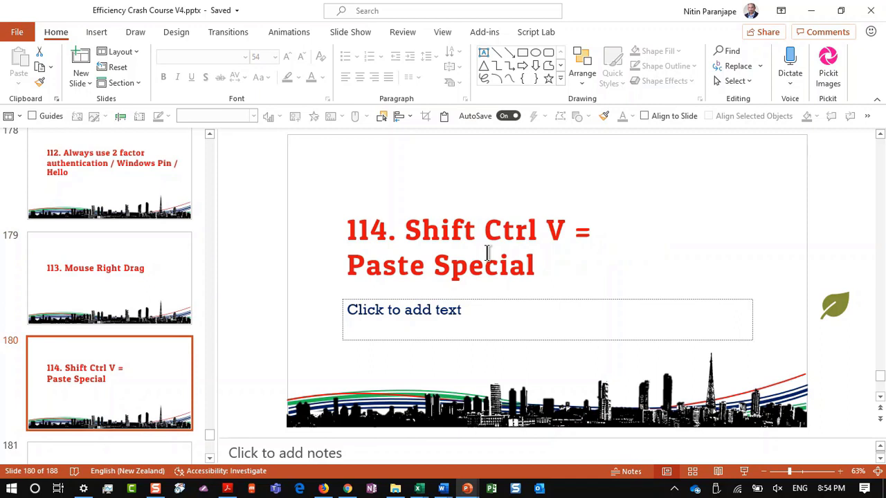
Copy the slide title and show the Paste dropdown's Paste Special option, then dismiss it
left_click(512, 247)
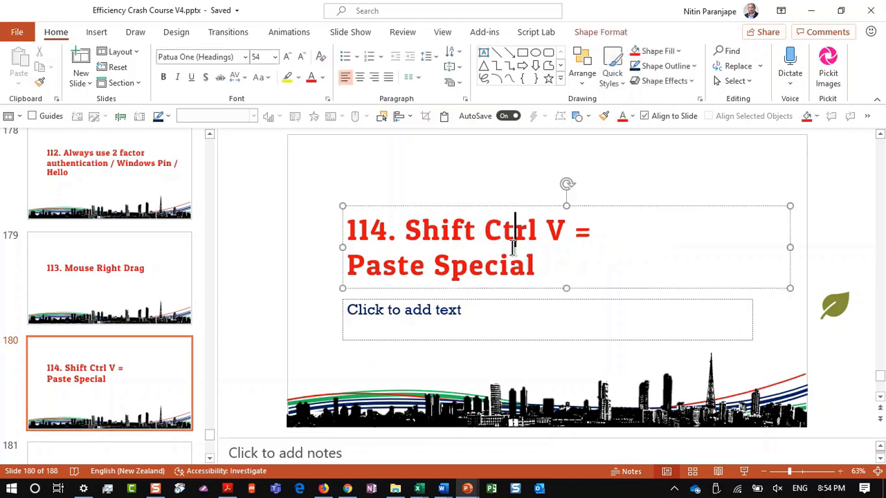
key("ctrl+c")
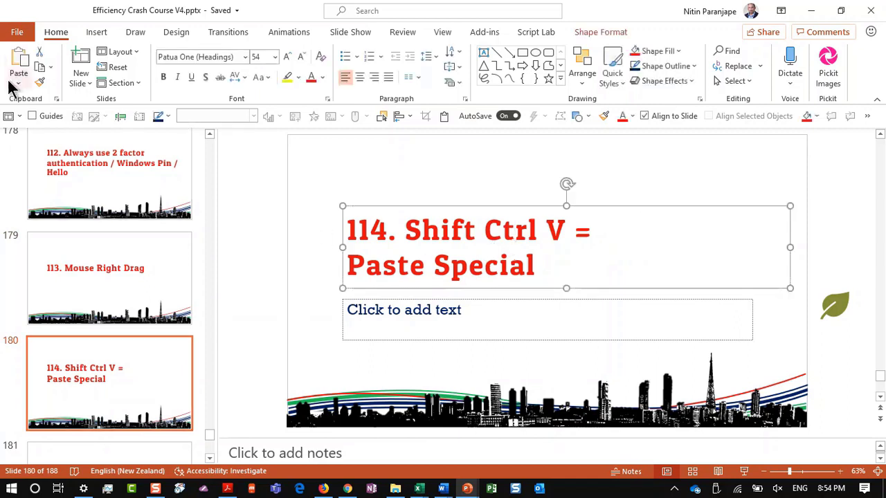
left_click(14, 84)
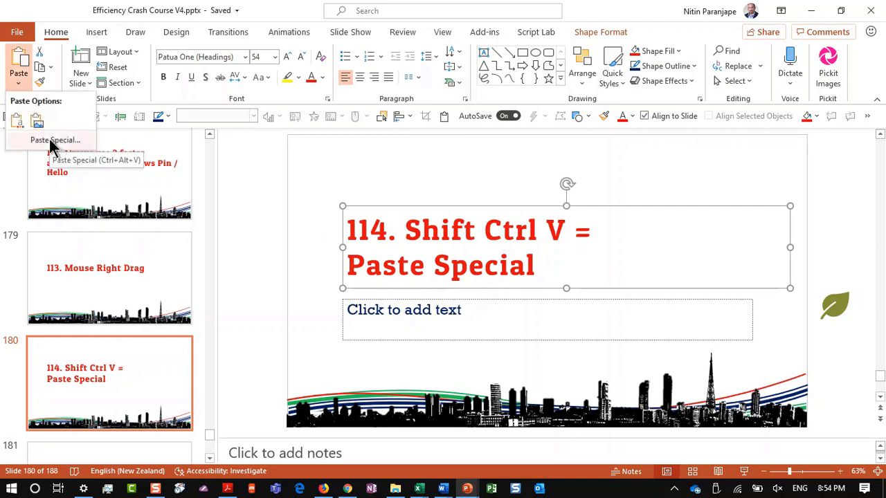
key("Escape")
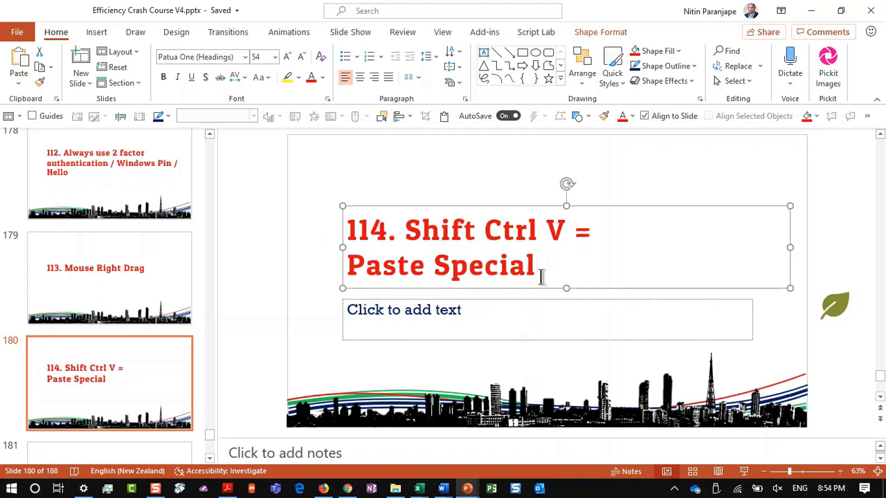
Go to slide 181 '115. How to learn shortcuts' and briefly show the Paste dropdown again
left_click(60, 409)
scroll(153, 332, "down", 5)
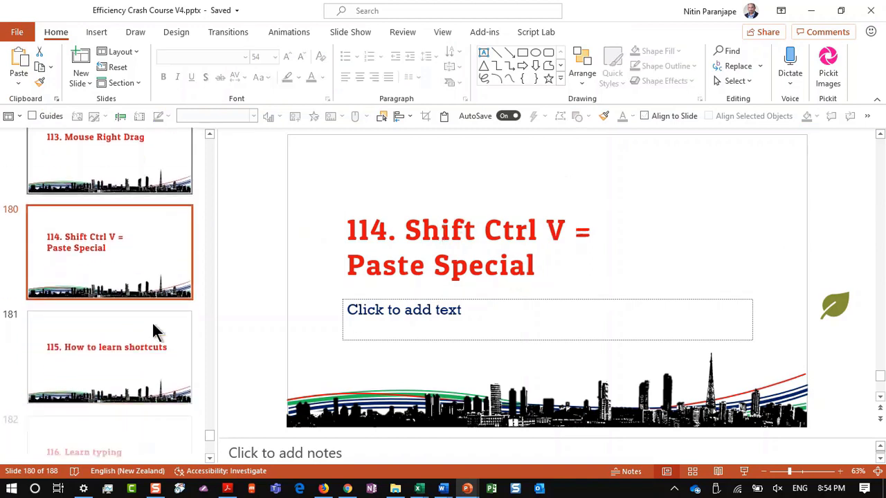
left_click(155, 332)
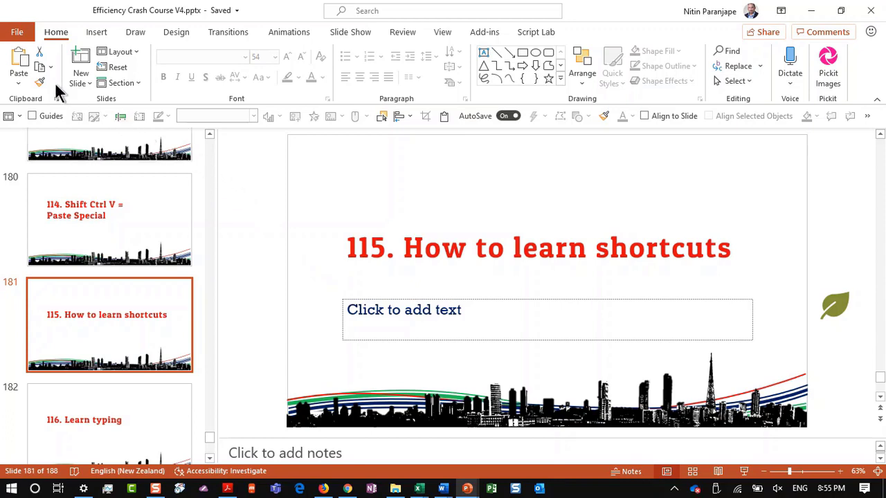
left_click(21, 81)
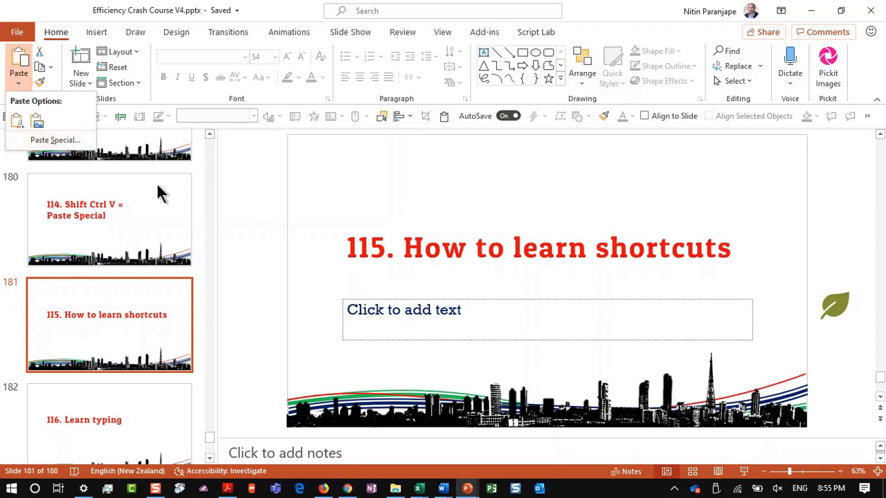
left_click(224, 219)
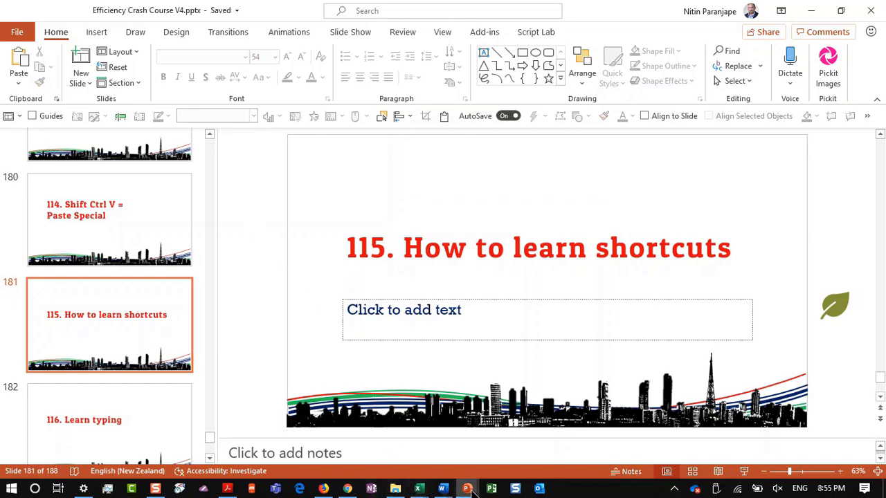
In Book1, on the Home tab, show the Wrap Text right-click customization menu, then close it
mouse_move(419, 487)
left_click(356, 422)
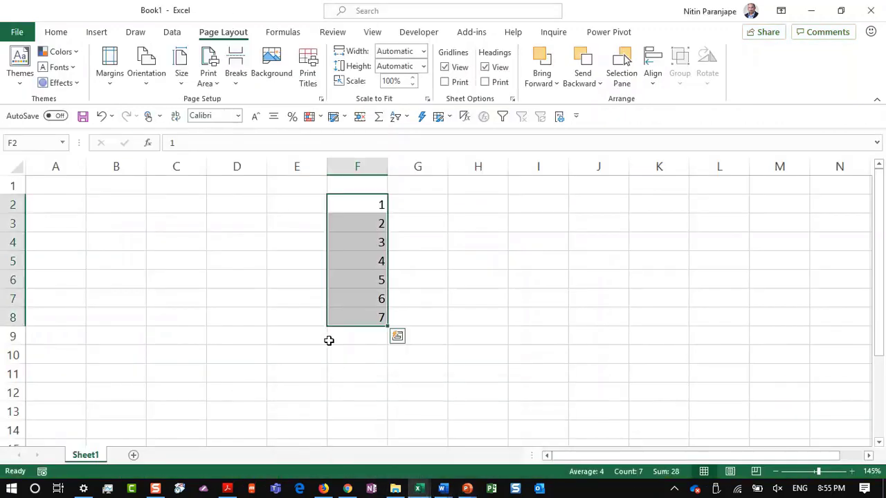
left_click(50, 33)
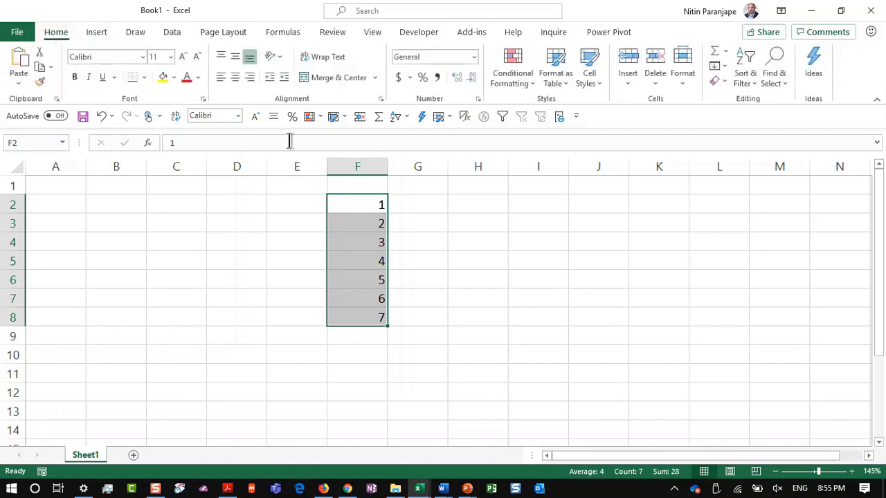
right_click(332, 54)
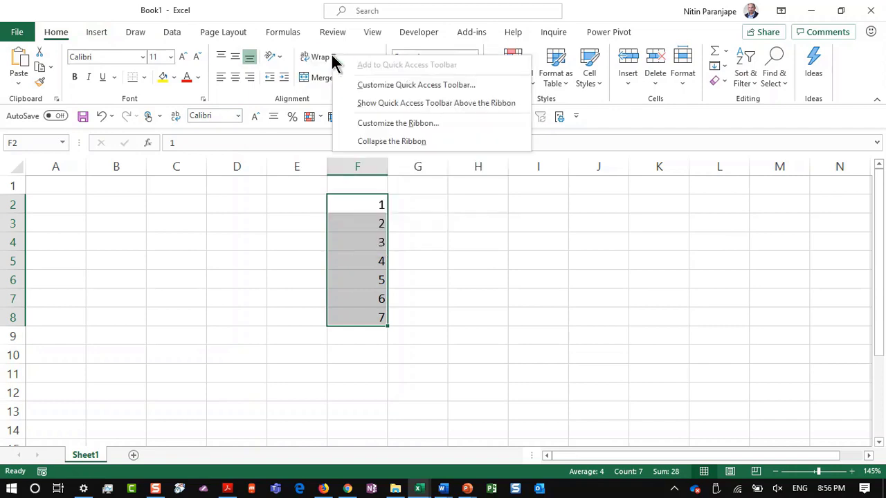
left_click(621, 131)
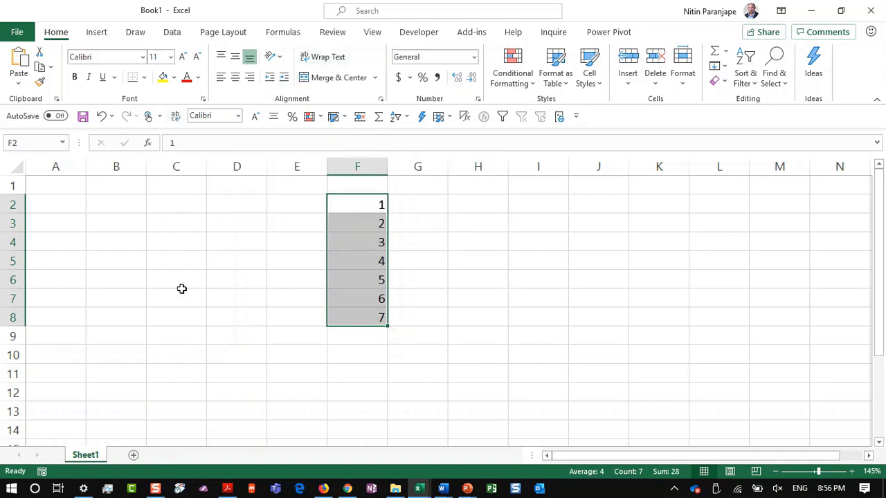
Show and hide Excel's KeyTips with Alt, then return to the deck on slide 182 '116. Learn typing'
key("alt")
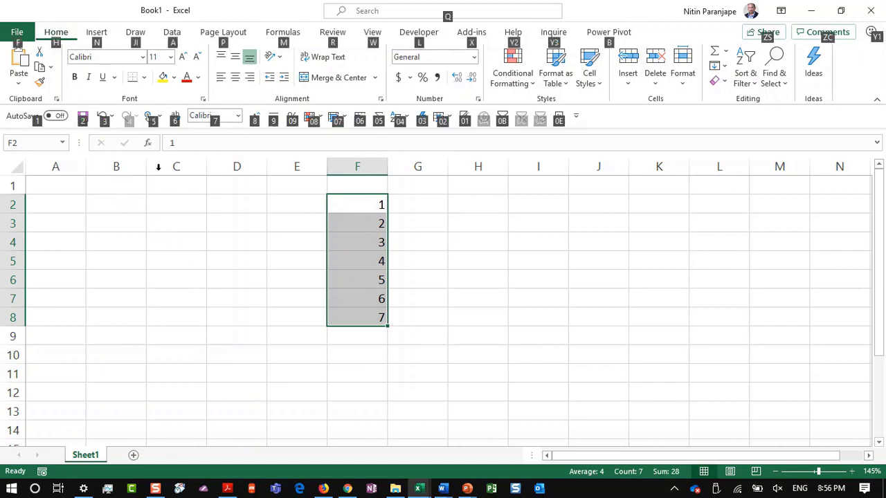
key("alt")
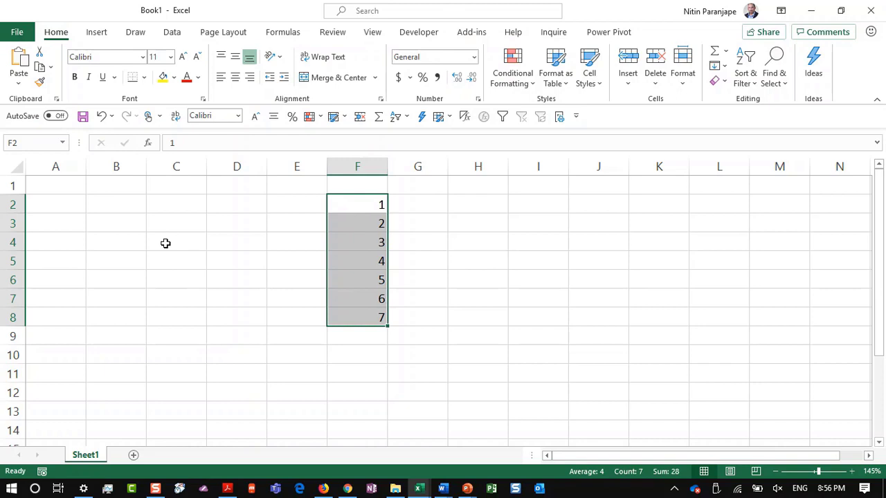
key("alt+Tab")
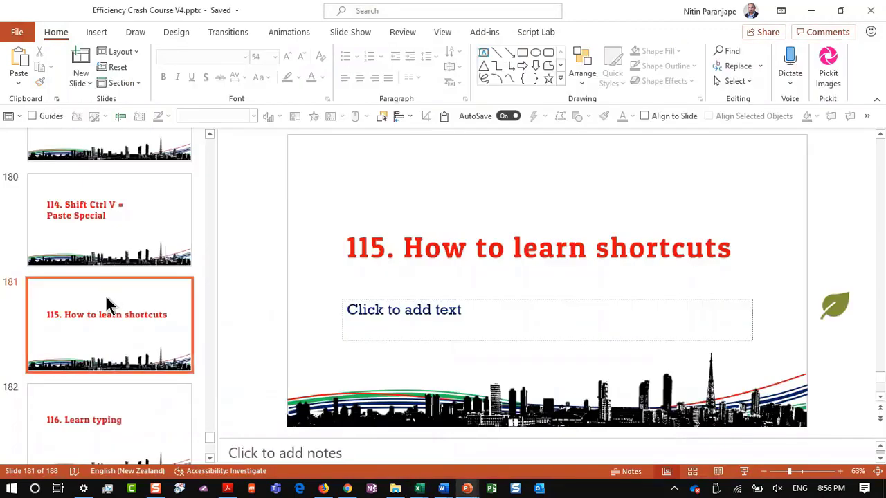
left_click(113, 420)
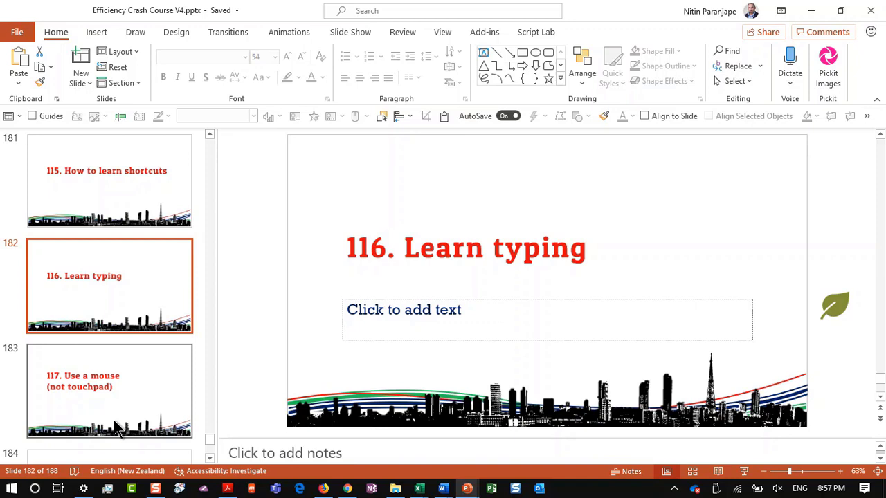
Open slide 117, 'Use a mouse (not touchpad)', from the thumbnail pane
left_click(135, 393)
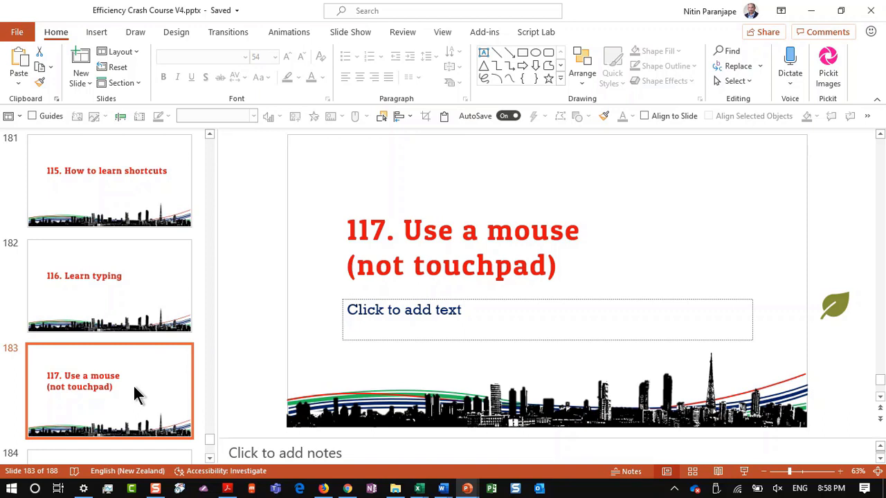
Open slide 118, 'Install all mobile apps', from further down the thumbnails
scroll(136, 389, "down", 2)
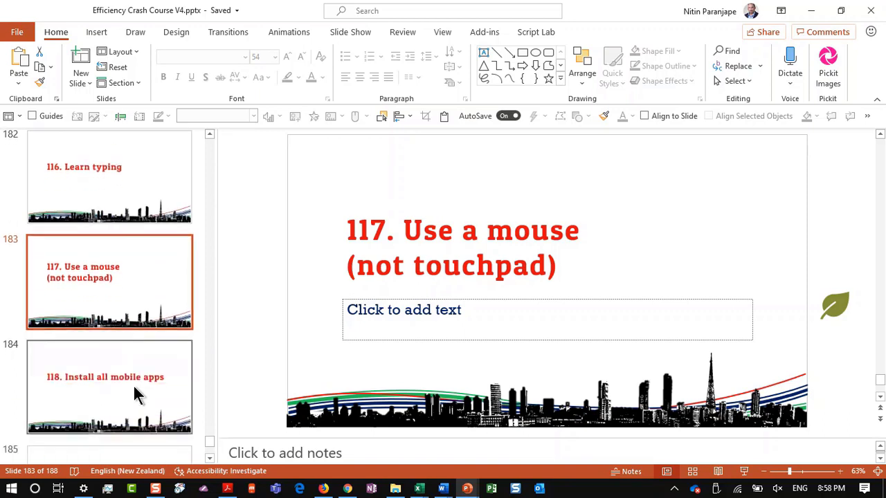
left_click(136, 389)
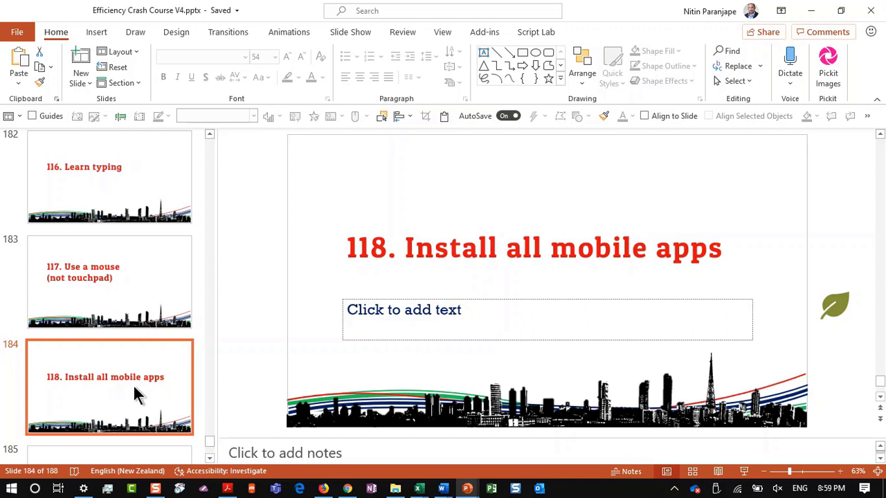
Open slide 119, 'Google, Apple, Microsoft', from further down the thumbnails
scroll(135, 393, "down", 3)
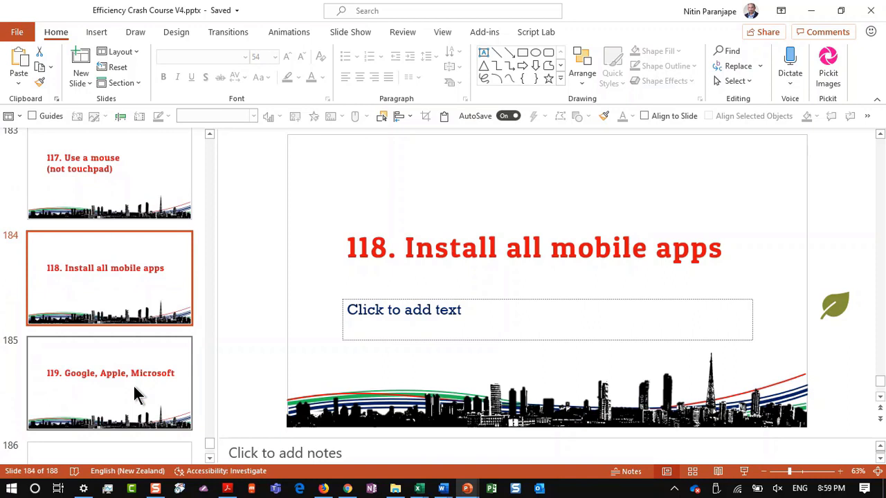
left_click(135, 394)
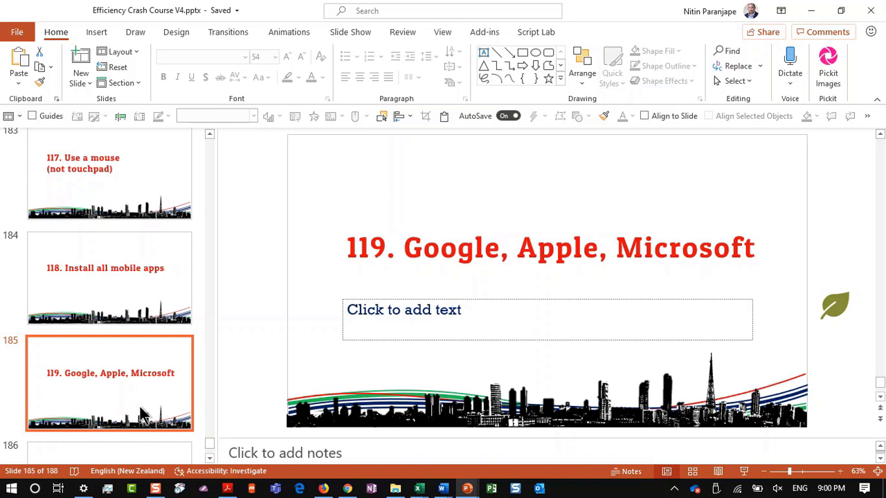
Open slide 120, 'Buy Office 365', from further down the thumbnails
scroll(139, 414, "down", 3)
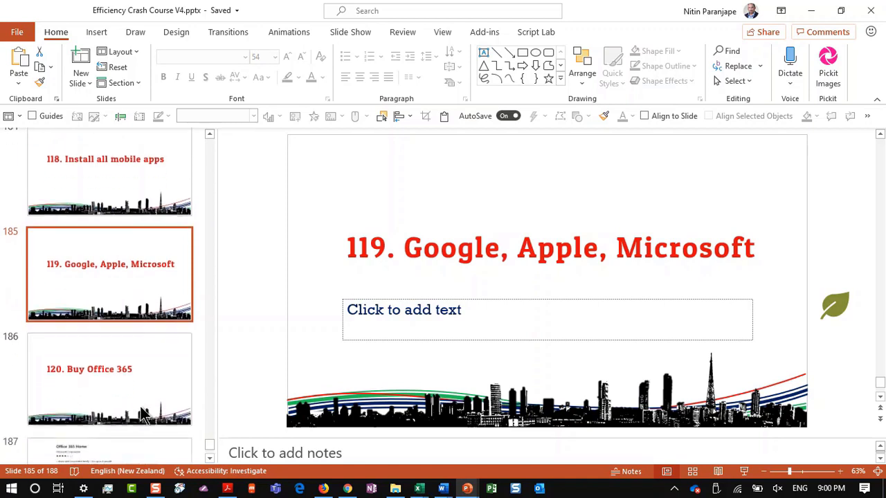
left_click(142, 413)
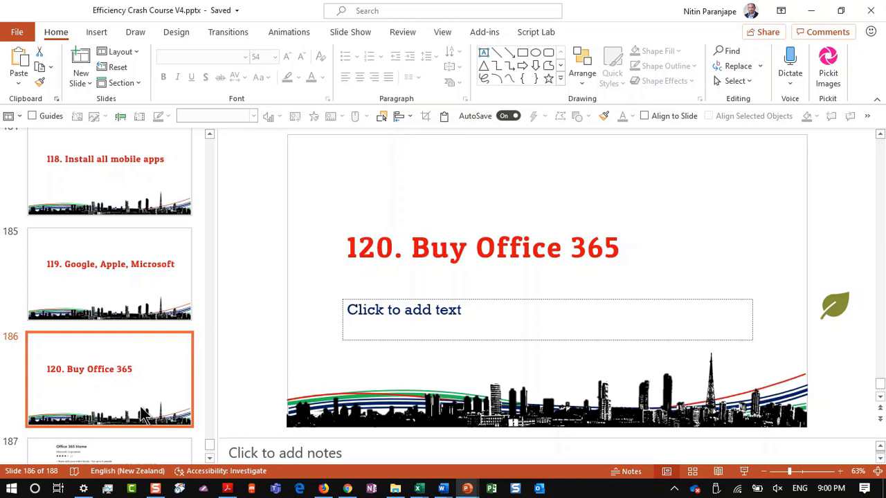
Open slide 187 showing Office 365 Home at ₹ 5,299.00/year
left_click(141, 448)
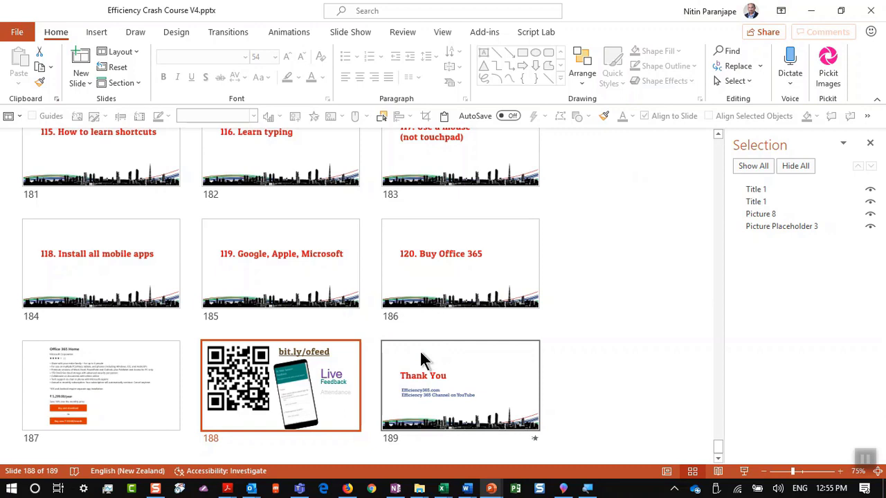
Select the Thank You slide in Slide Sorter and start the slide show from it
left_click(424, 363)
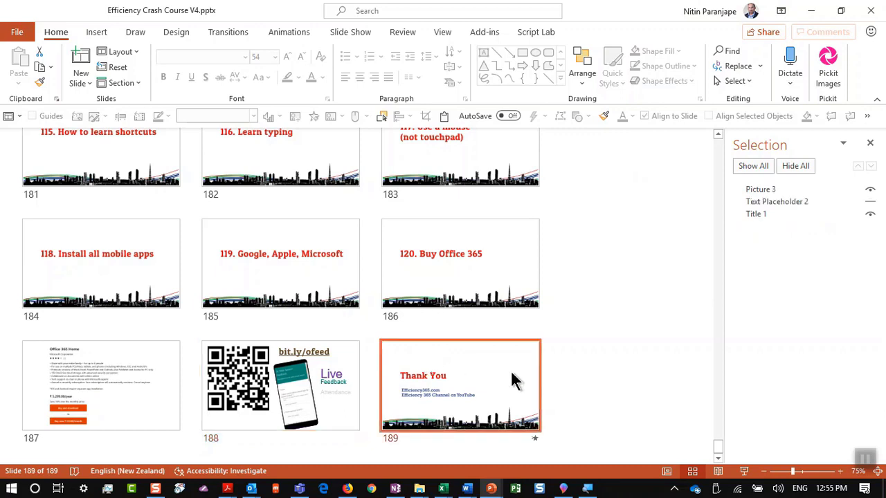
left_click(745, 471)
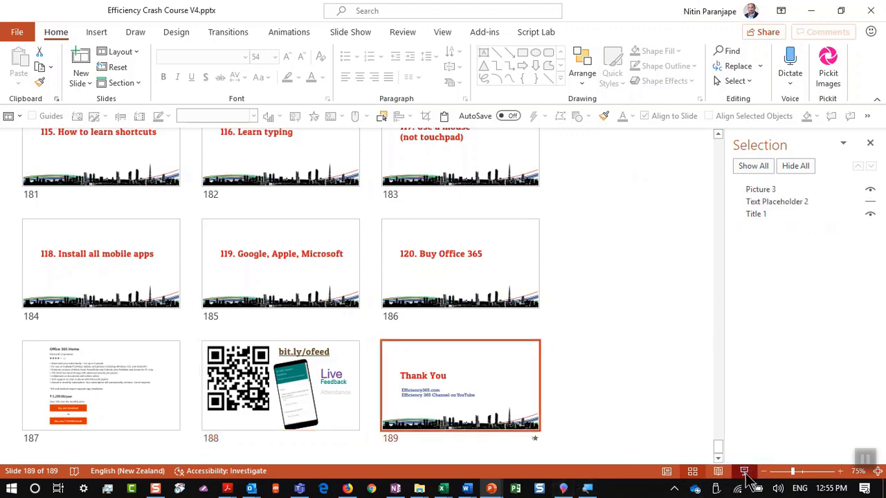